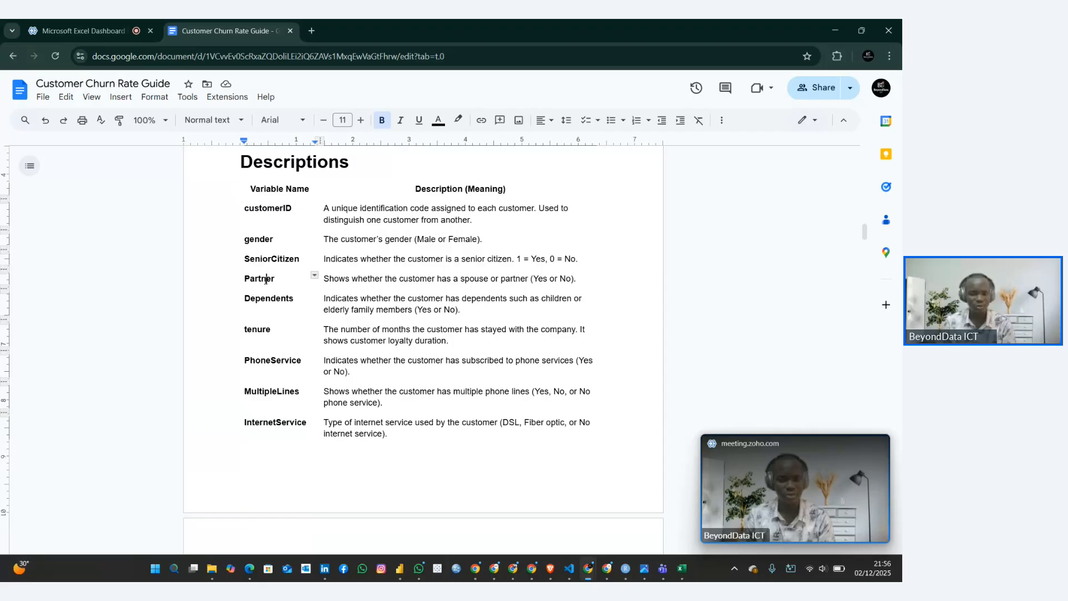
Review the variable descriptions from Partner through InternetService in the Customer Churn Rate Guide
{"action": "scroll", "coordinate": [266, 280], "scroll_direction": "down", "scroll_amount": 2}
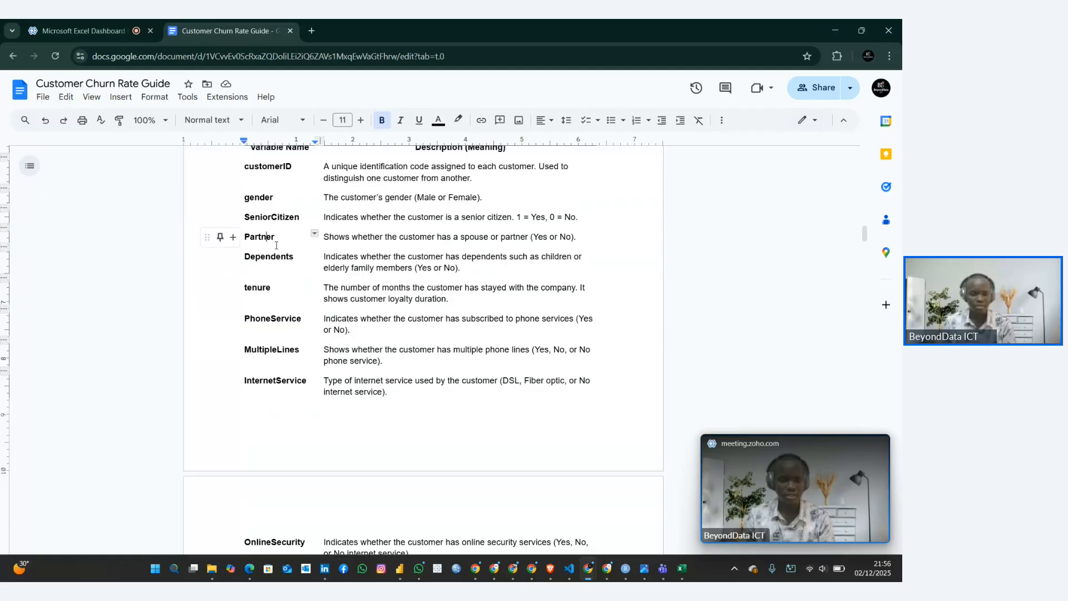
{"action": "left_click", "coordinate": [281, 259]}
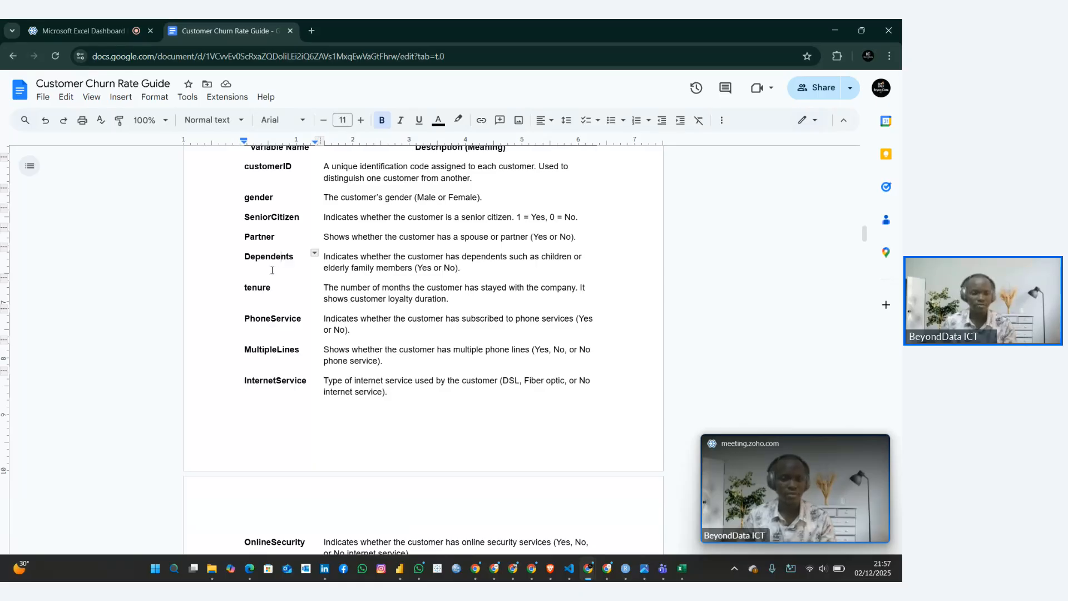
{"action": "scroll", "coordinate": [258, 298], "scroll_direction": "down", "scroll_amount": 1}
{"action": "left_click", "coordinate": [257, 262]}
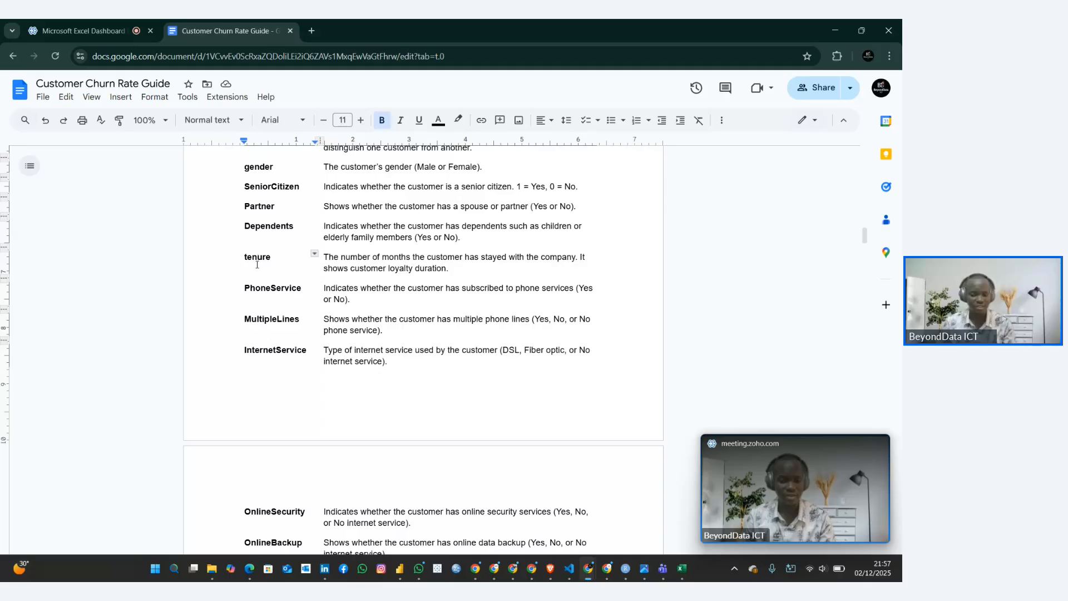
{"action": "scroll", "coordinate": [257, 264], "scroll_direction": "down", "scroll_amount": 1}
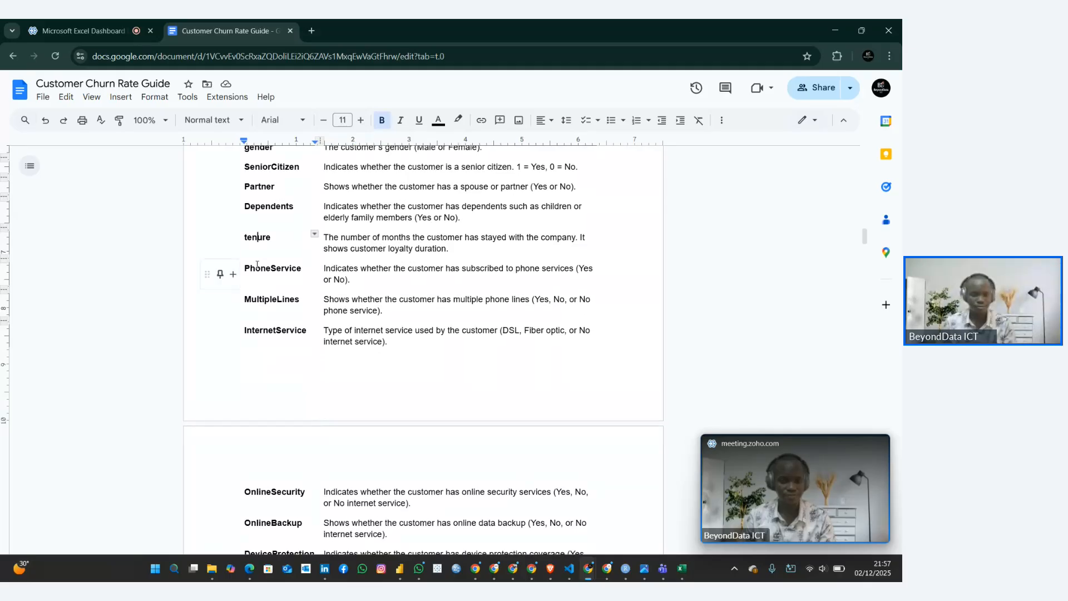
{"action": "scroll", "coordinate": [257, 264], "scroll_direction": "down", "scroll_amount": 1}
{"action": "scroll", "coordinate": [255, 265], "scroll_direction": "down", "scroll_amount": 1}
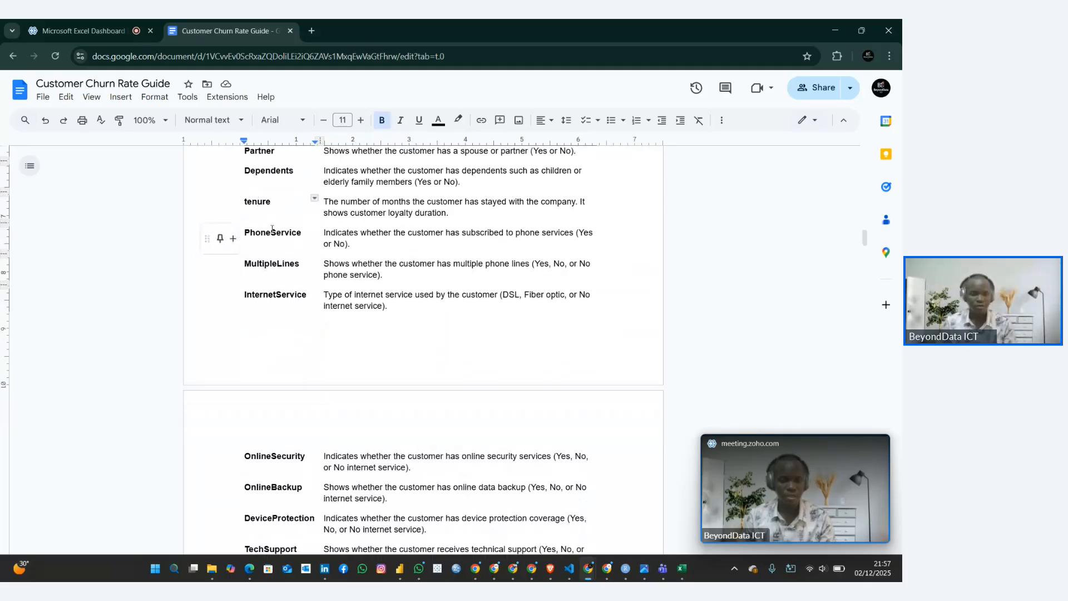
{"action": "left_click", "coordinate": [279, 236]}
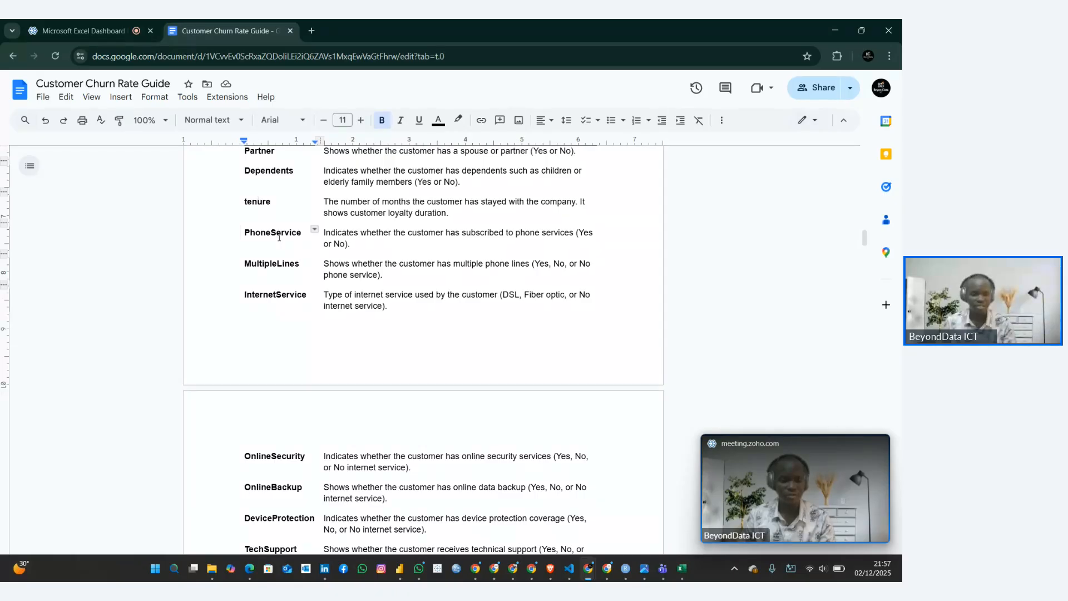
{"action": "left_click_drag", "start_coordinate": [279, 236], "coordinate": [304, 522]}
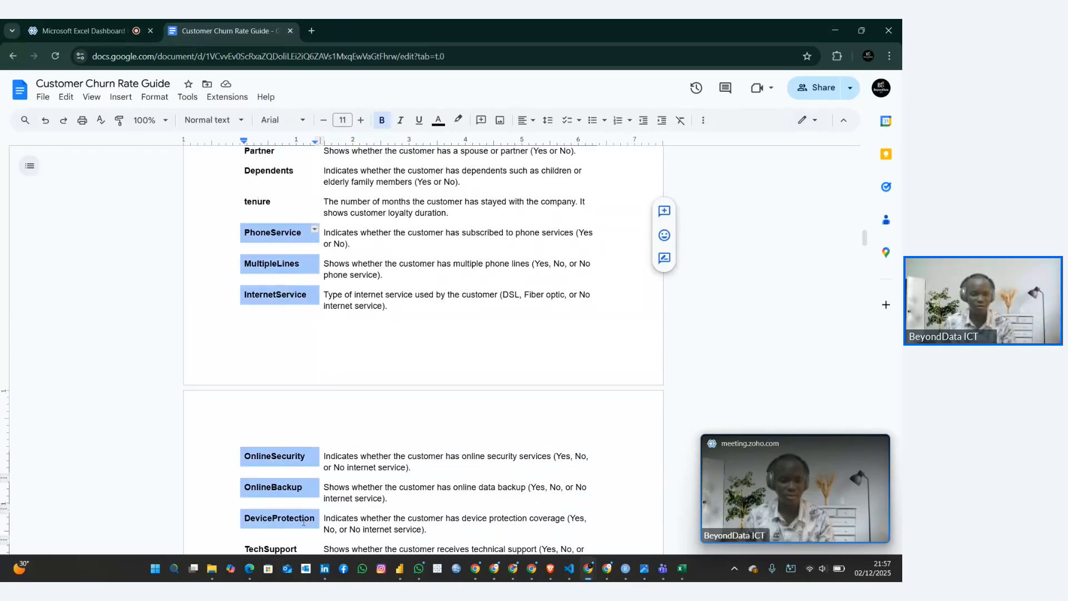
{"action": "scroll", "coordinate": [304, 521], "scroll_direction": "down", "scroll_amount": 1}
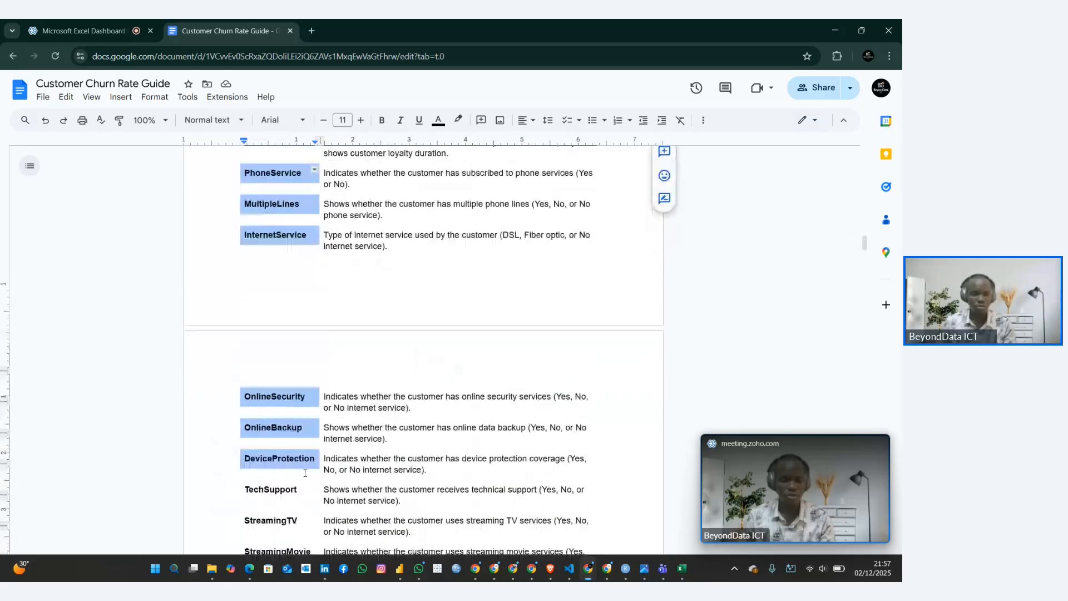
{"action": "scroll", "coordinate": [288, 340], "scroll_direction": "up", "scroll_amount": 1}
{"action": "left_click", "coordinate": [270, 262]}
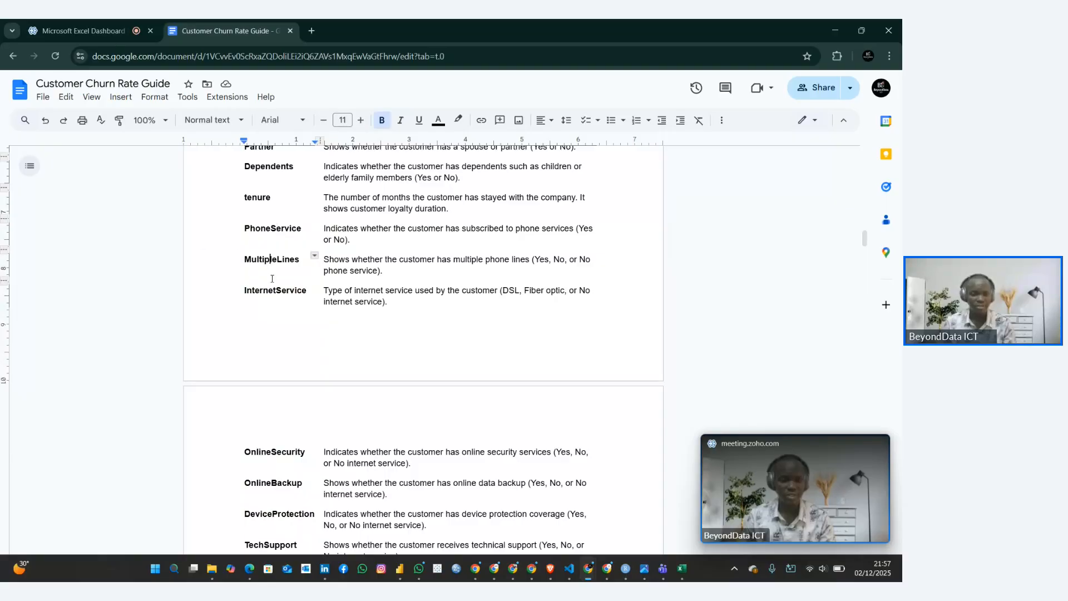
{"action": "left_click", "coordinate": [272, 290]}
{"action": "scroll", "coordinate": [272, 294], "scroll_direction": "down", "scroll_amount": 3}
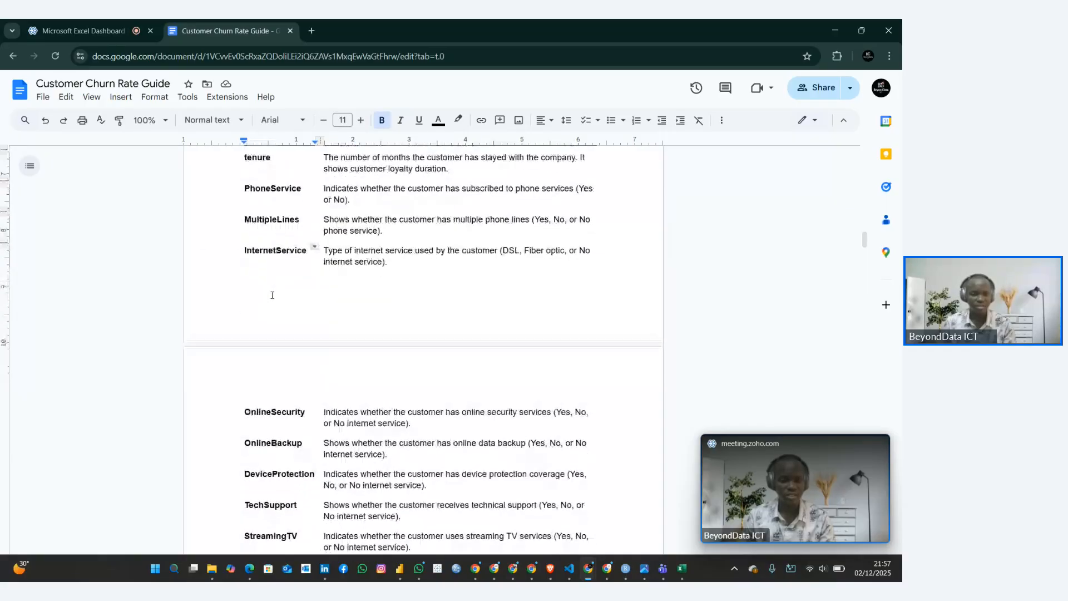
Review the remaining variable descriptions from OnlineSecurity through Churn in the guide's table
{"action": "left_click", "coordinate": [276, 301]}
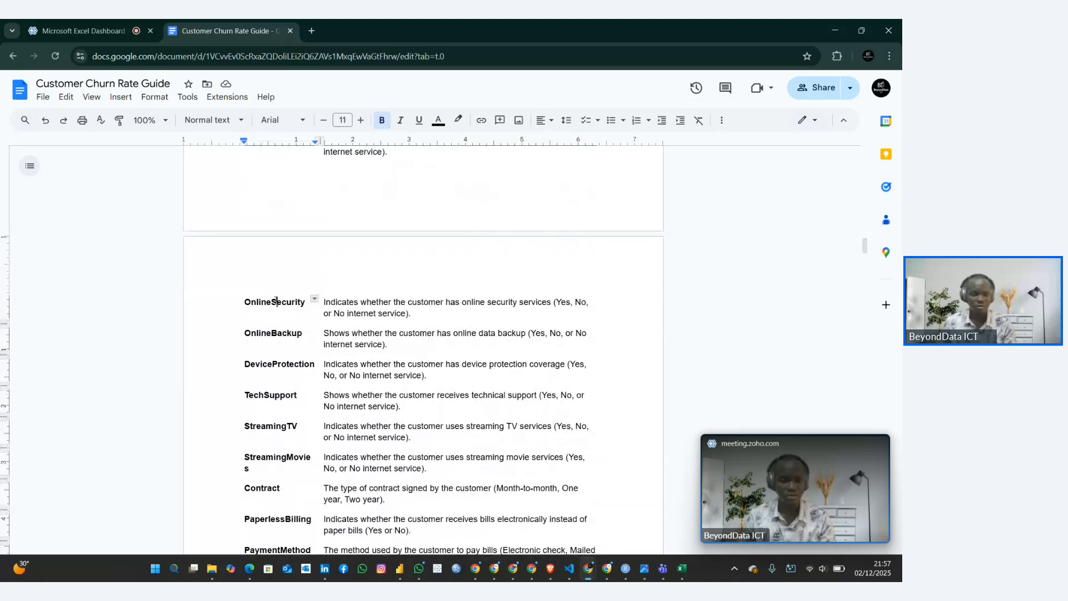
{"action": "left_click", "coordinate": [271, 333]}
{"action": "scroll", "coordinate": [270, 335], "scroll_direction": "down", "scroll_amount": 2}
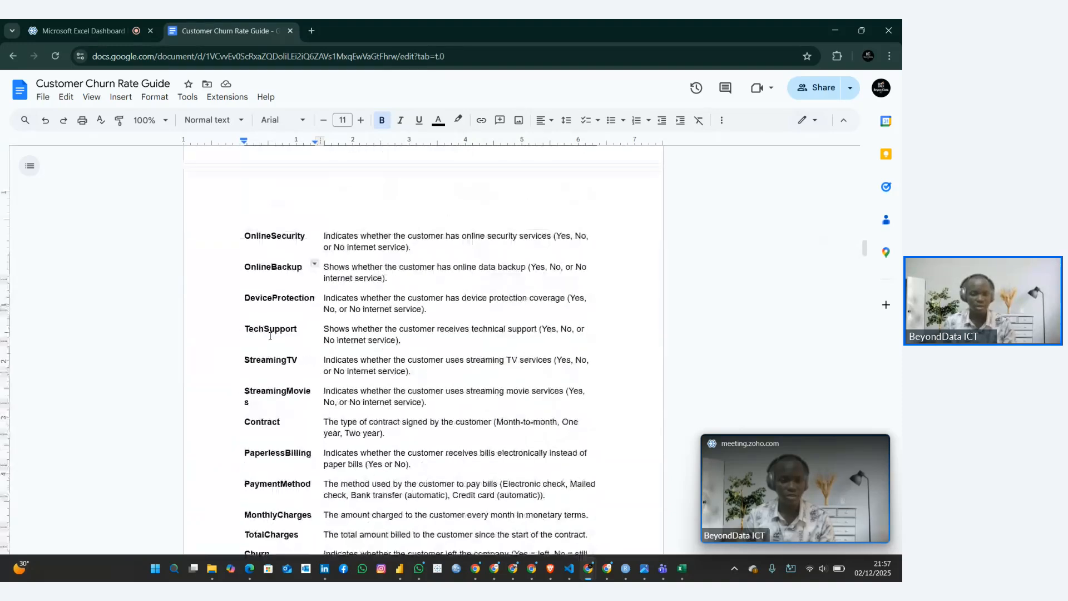
{"action": "left_click", "coordinate": [278, 287]}
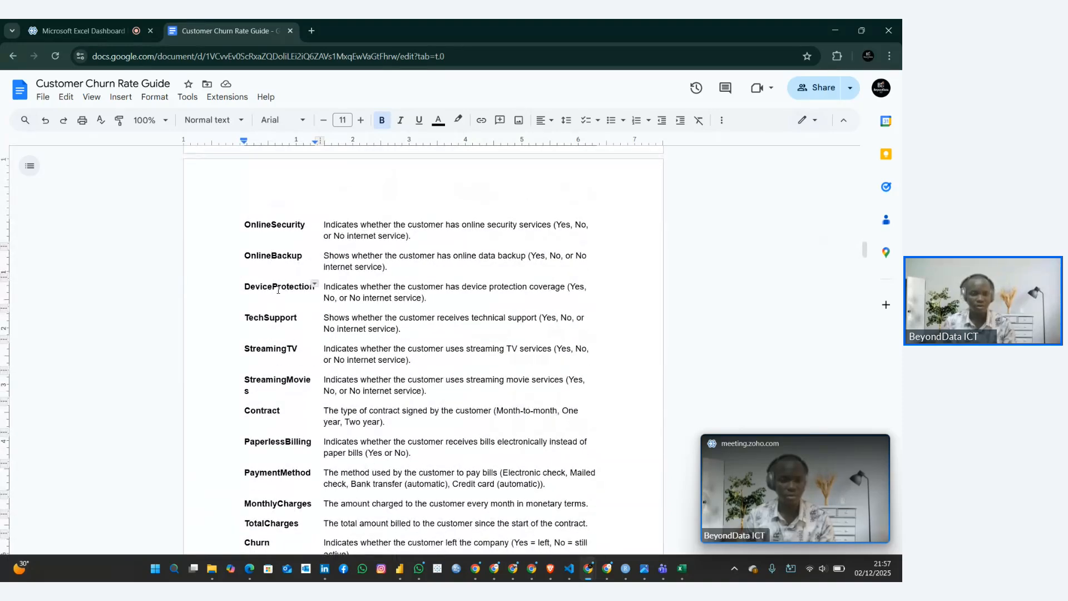
{"action": "left_click", "coordinate": [270, 317]}
{"action": "scroll", "coordinate": [270, 317], "scroll_direction": "down", "scroll_amount": 2}
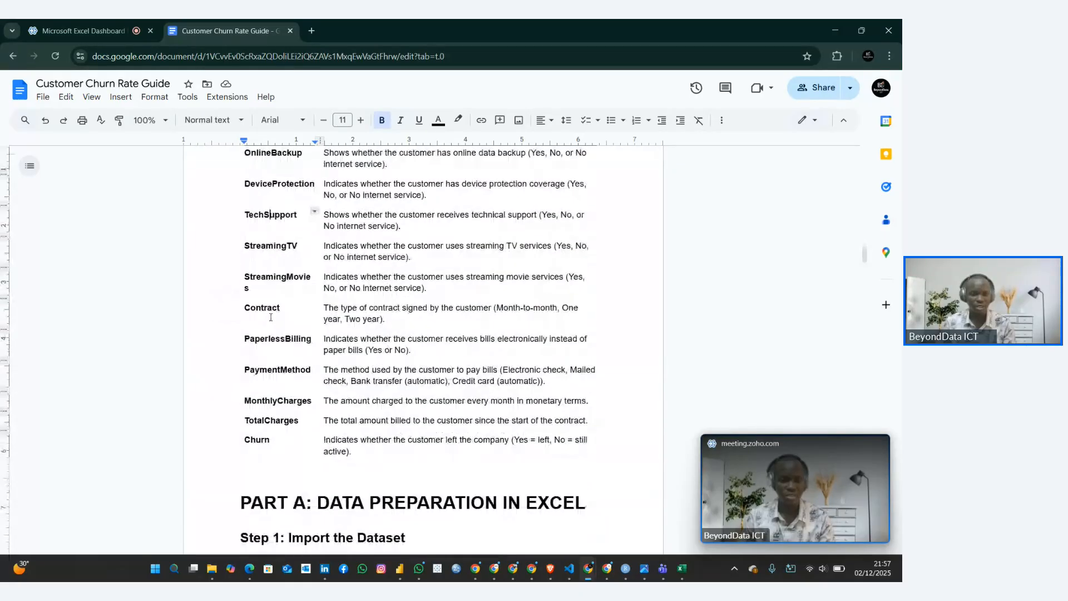
{"action": "left_click", "coordinate": [272, 249]}
{"action": "left_click", "coordinate": [258, 378]}
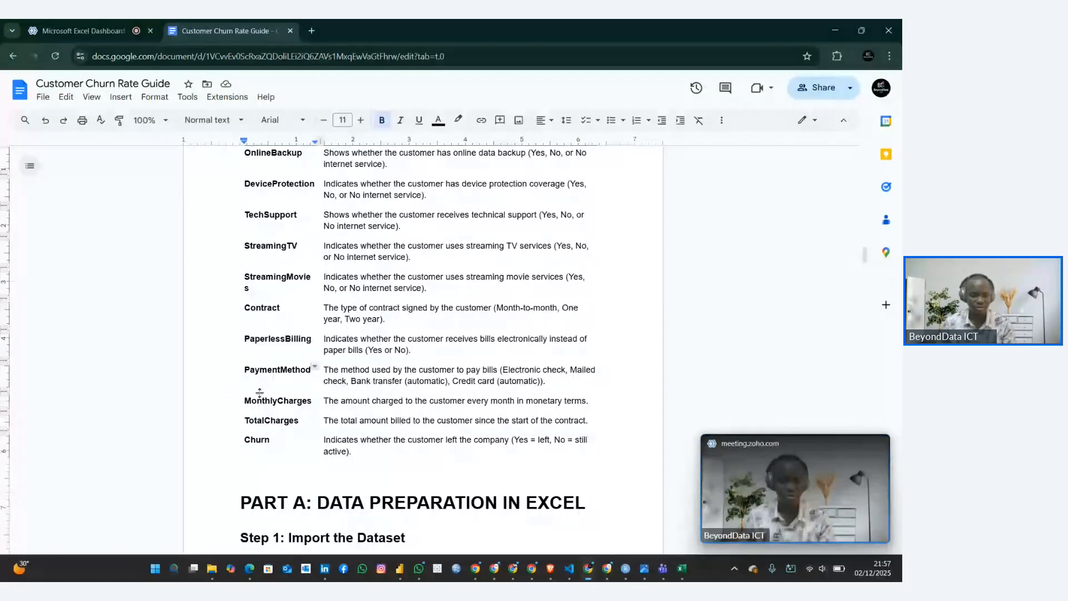
{"action": "left_click", "coordinate": [265, 421]}
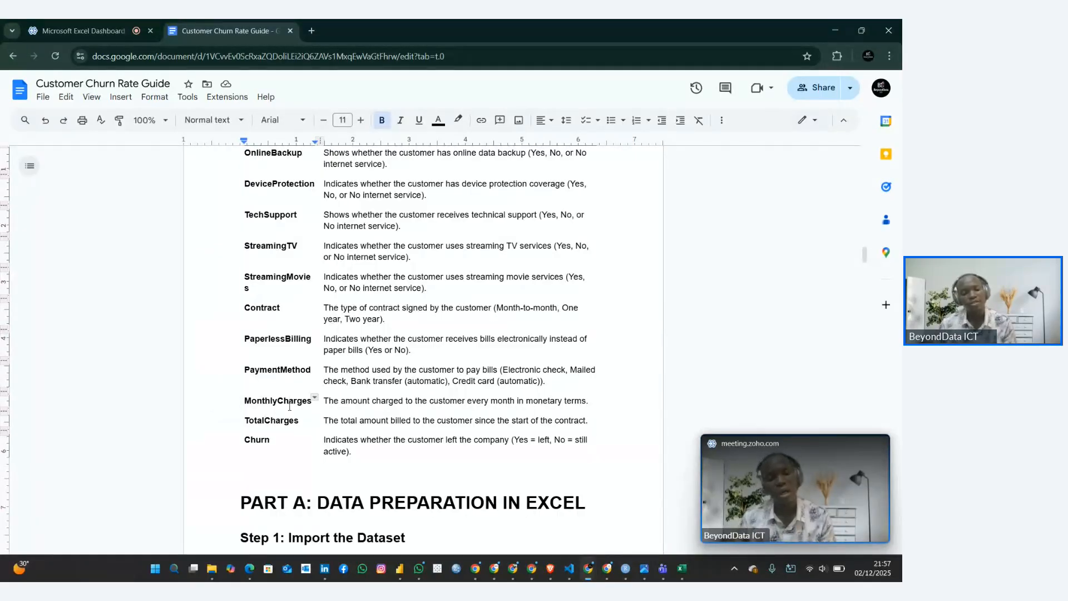
{"action": "scroll", "coordinate": [290, 406], "scroll_direction": "down", "scroll_amount": 3}
{"action": "scroll", "coordinate": [290, 406], "scroll_direction": "down", "scroll_amount": 1}
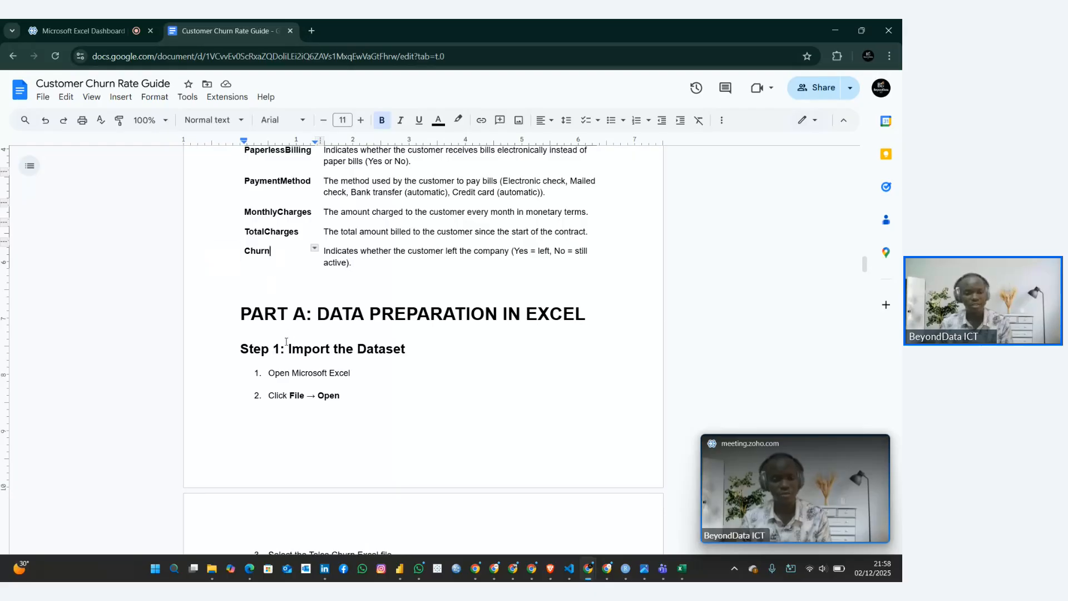
Read the guide's Part A instructions for importing the dataset and converting the data to an Excel table
{"action": "scroll", "coordinate": [286, 341], "scroll_direction": "down", "scroll_amount": 2}
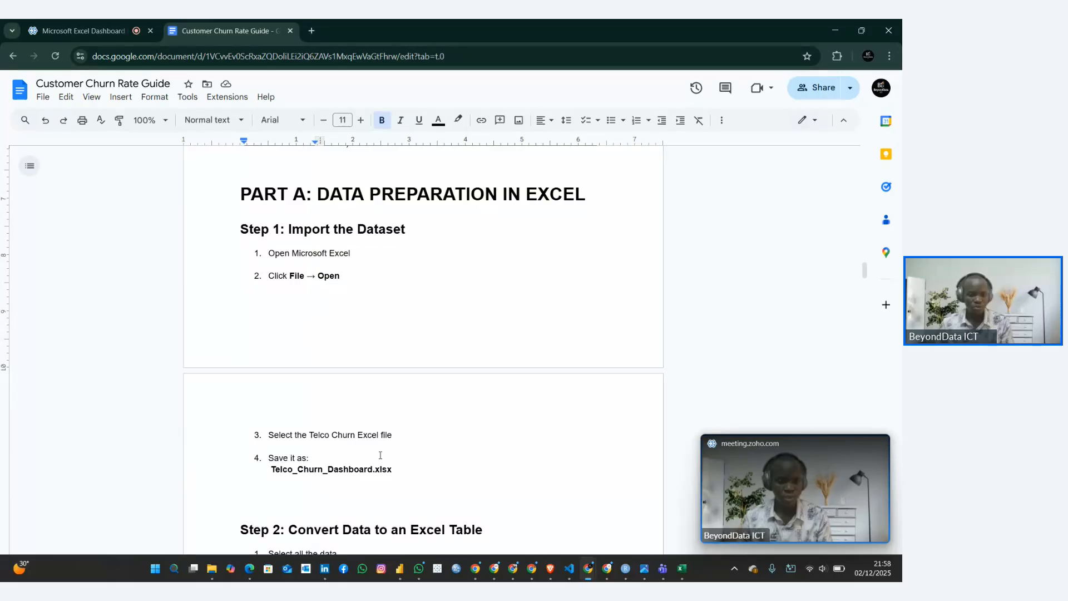
{"action": "left_click_drag", "start_coordinate": [399, 471], "coordinate": [261, 229]}
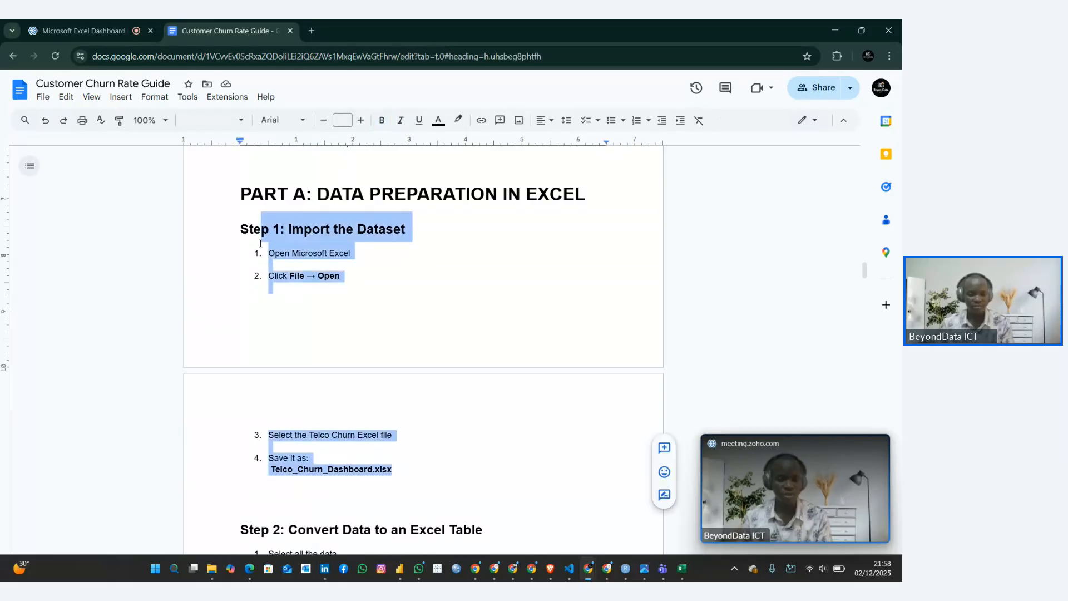
{"action": "left_click", "coordinate": [318, 427]}
{"action": "scroll", "coordinate": [318, 427], "scroll_direction": "down", "scroll_amount": 4}
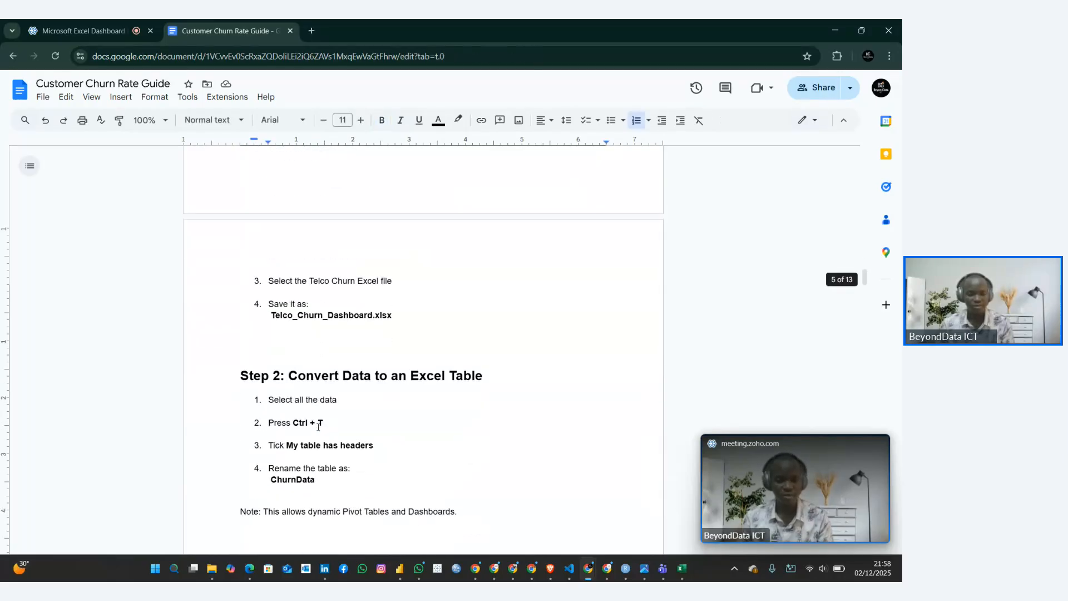
{"action": "scroll", "coordinate": [318, 427], "scroll_direction": "down", "scroll_amount": 1}
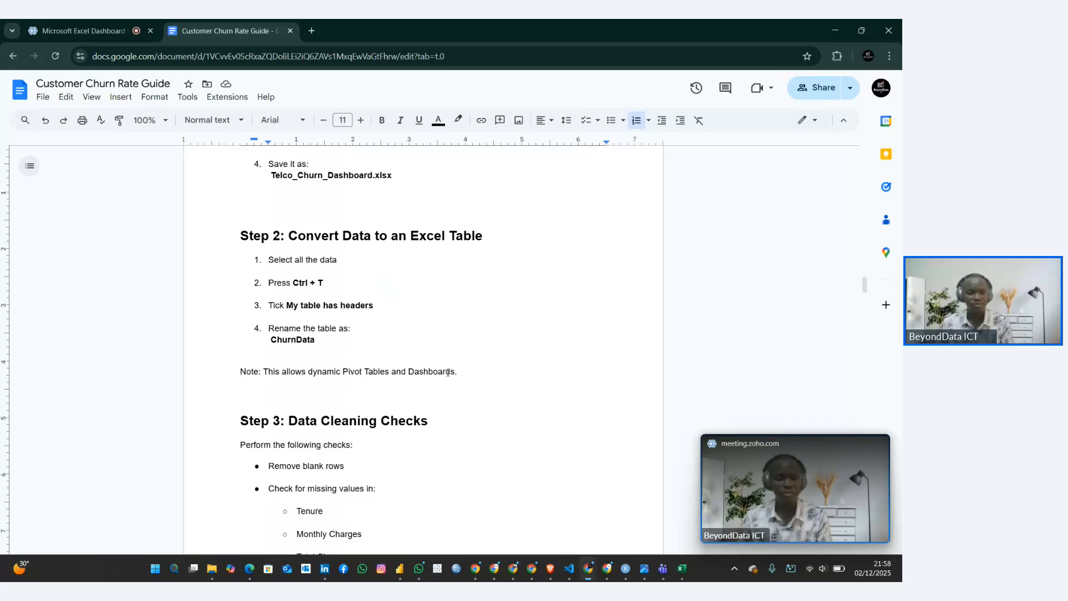
{"action": "left_click_drag", "start_coordinate": [448, 372], "coordinate": [305, 235]}
{"action": "left_click", "coordinate": [308, 299]}
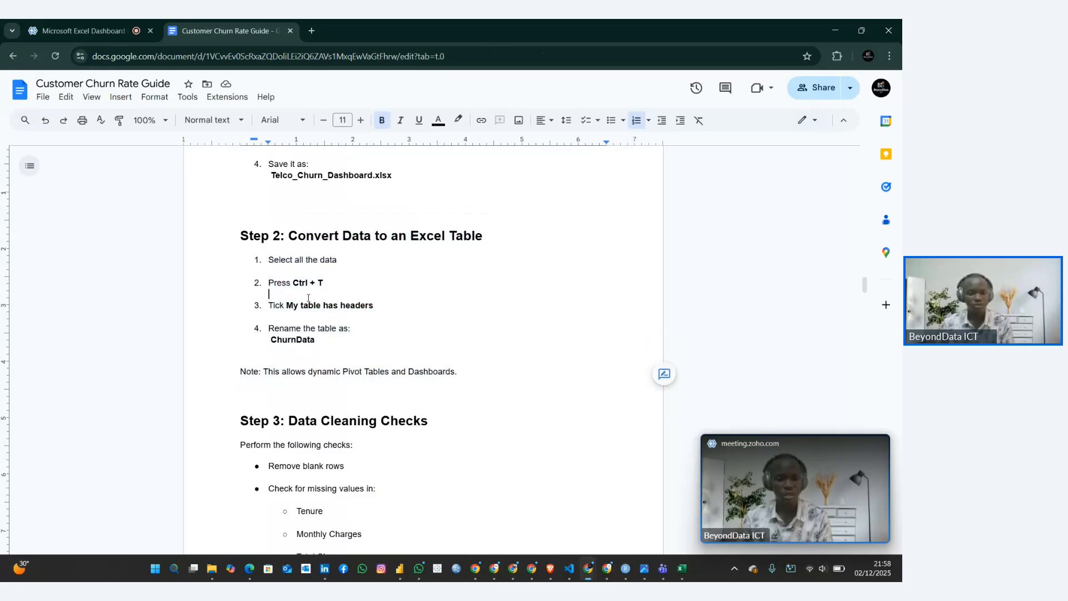
{"action": "scroll", "coordinate": [308, 298], "scroll_direction": "down", "scroll_amount": 1}
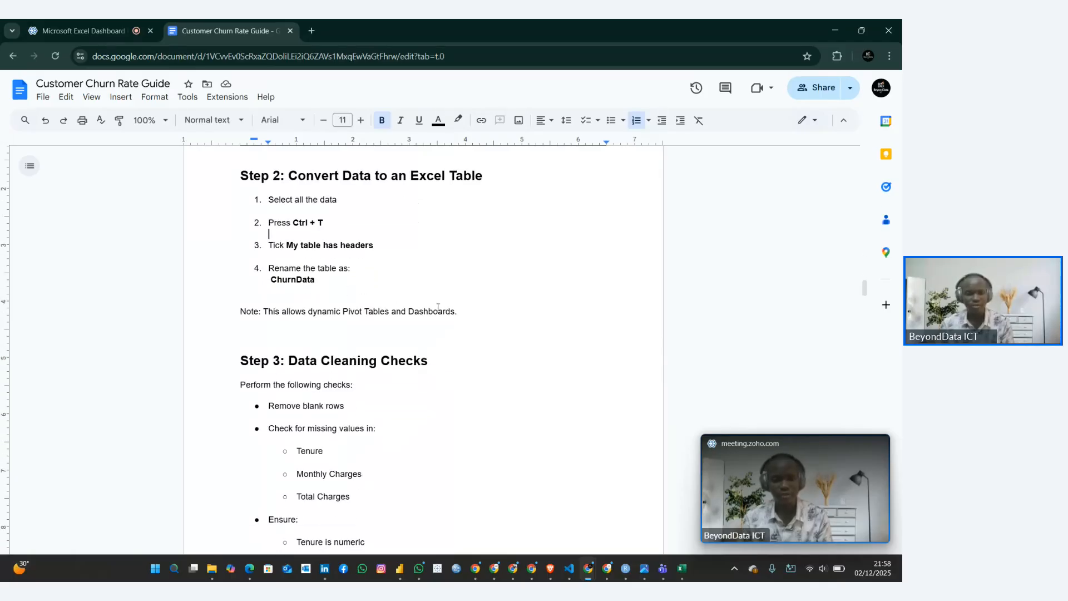
{"action": "left_click_drag", "start_coordinate": [457, 312], "coordinate": [261, 175]}
{"action": "left_click", "coordinate": [267, 289]}
Switch to the Telco_Churn_Dashboard workbook in Excel and look over the dataset's columns and rows on Sheet1
{"action": "left_click", "coordinate": [685, 578]}
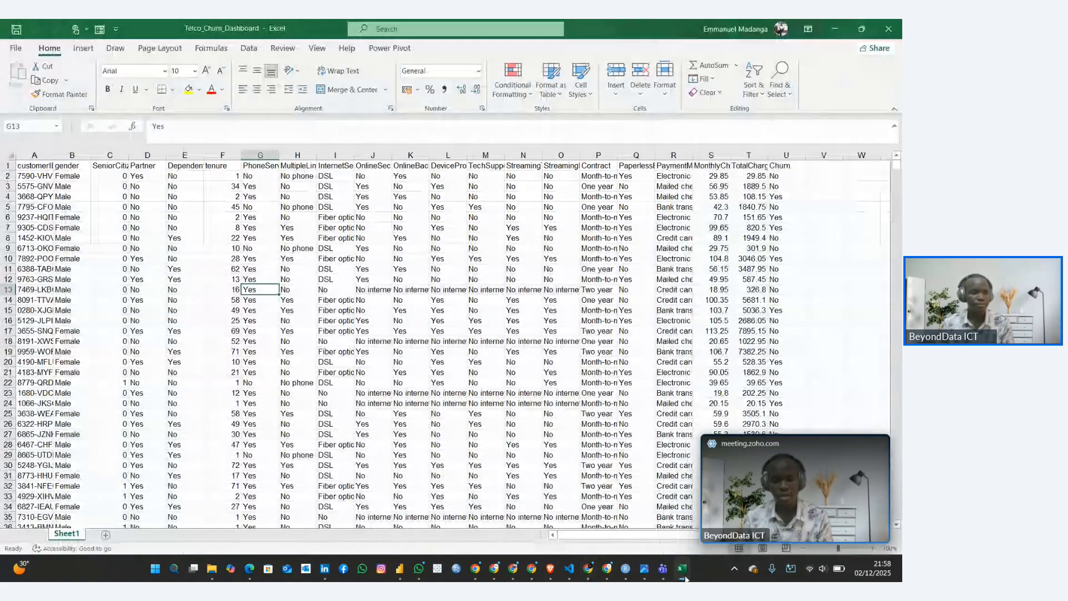
{"action": "left_click", "coordinate": [99, 207]}
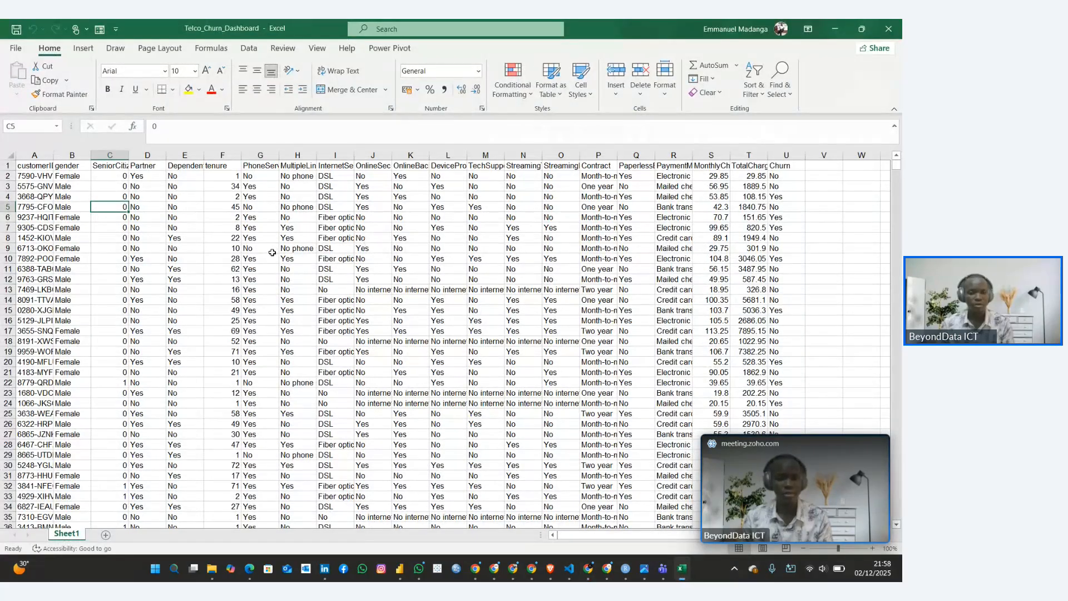
{"action": "scroll", "coordinate": [272, 252], "scroll_direction": "up", "scroll_amount": 1}
{"action": "scroll", "coordinate": [272, 253], "scroll_direction": "down", "scroll_amount": 1}
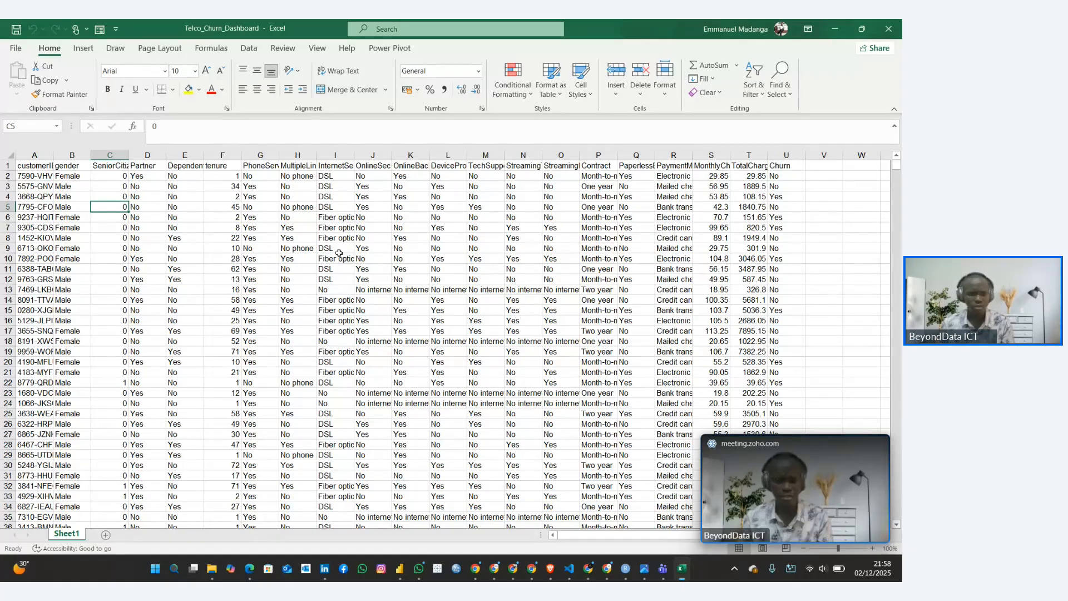
{"action": "left_click", "coordinate": [817, 168]}
{"action": "scroll", "coordinate": [539, 266], "scroll_direction": "down", "scroll_amount": 13}
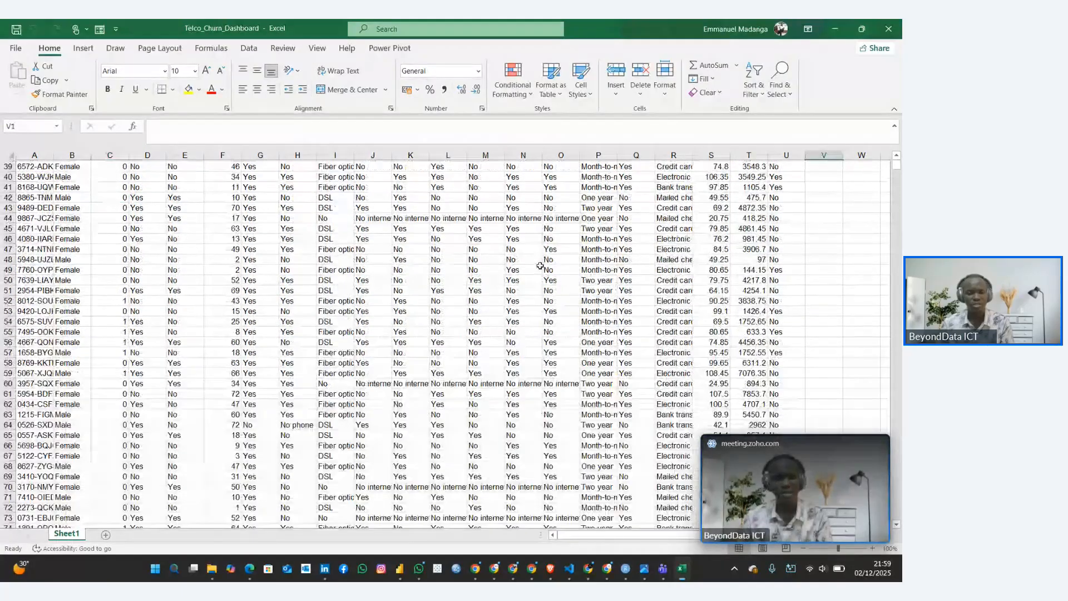
{"action": "scroll", "coordinate": [539, 266], "scroll_direction": "up", "scroll_amount": 13}
Try converting the data range A1:U7044 to a table with headers and undo the conversion
{"action": "left_click", "coordinate": [327, 247]}
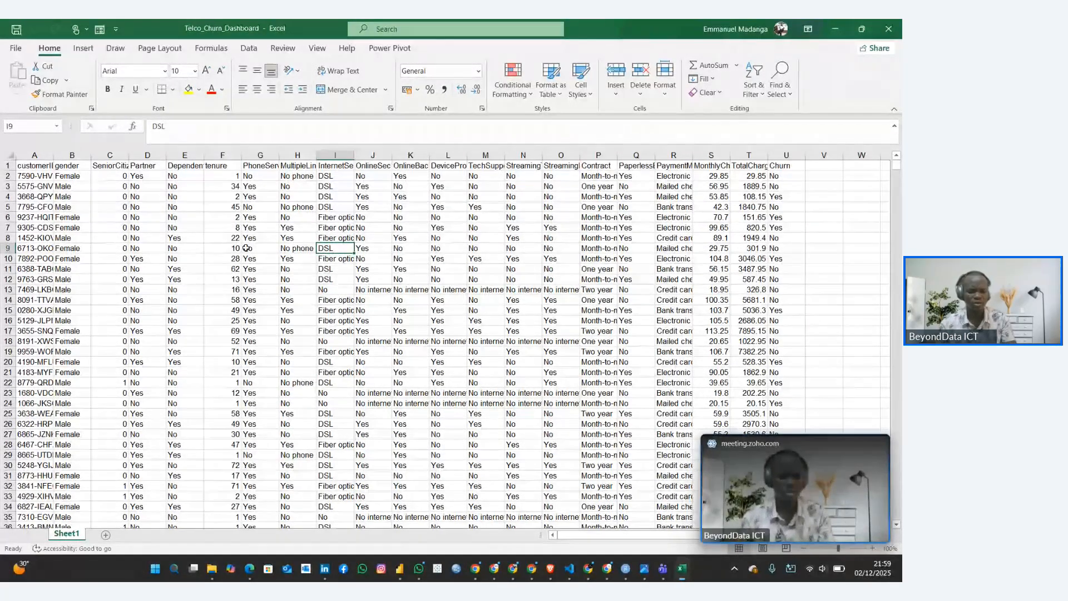
{"action": "key", "text": "ctrl+t"}
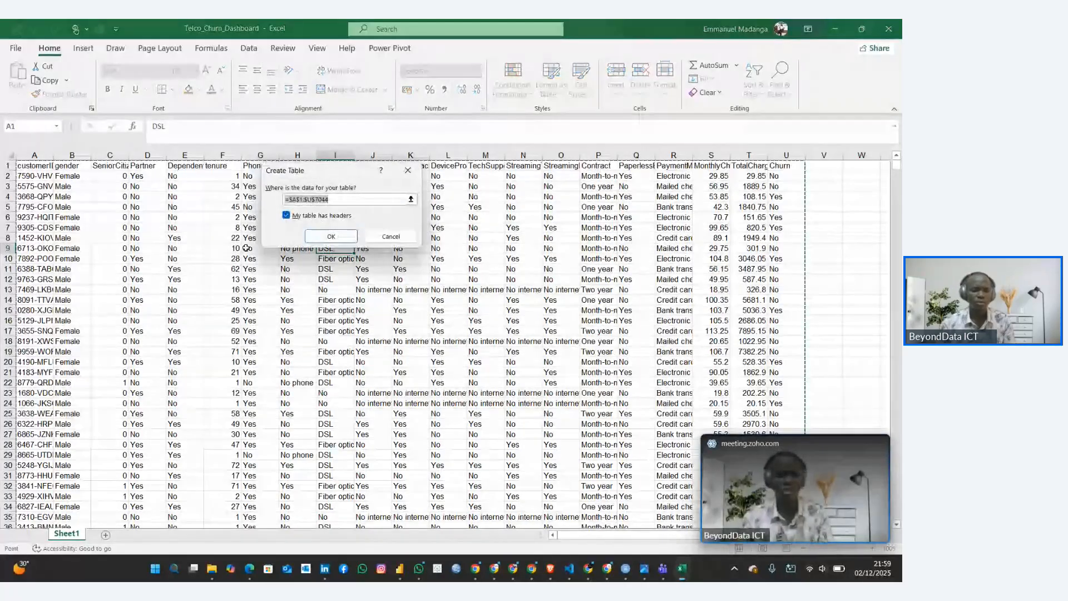
{"action": "left_click", "coordinate": [332, 237]}
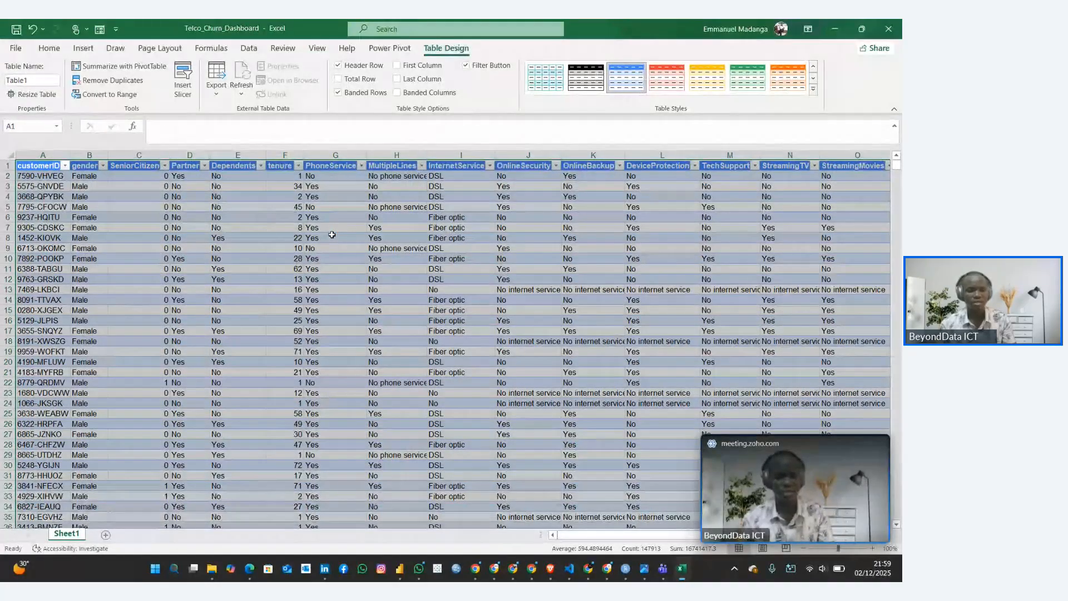
{"action": "key", "text": "ctrl+q"}
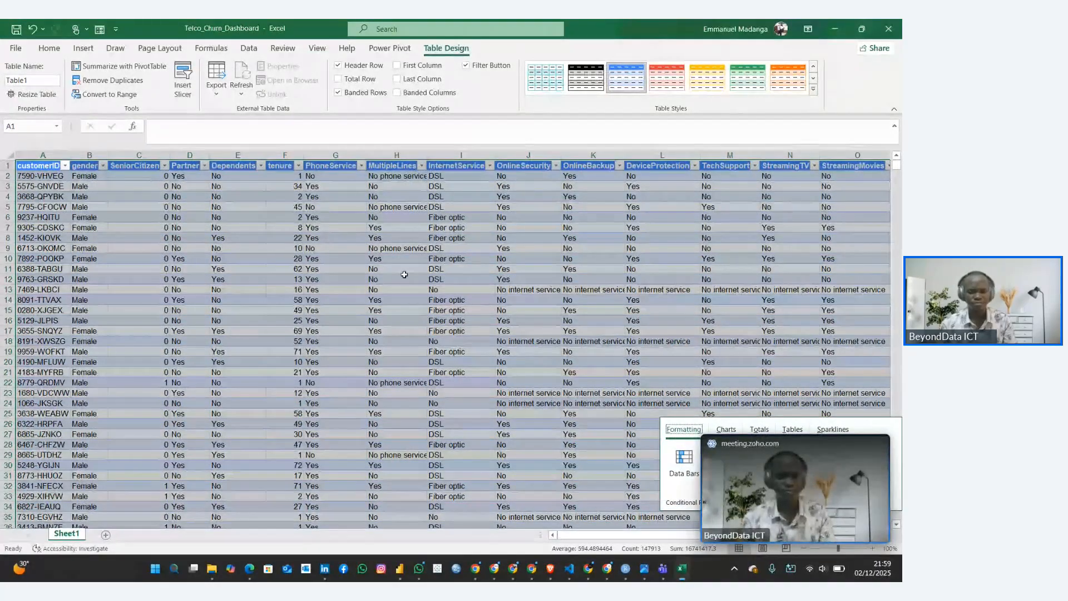
{"action": "left_click", "coordinate": [484, 320]}
{"action": "key", "text": "ctrl+z"}
{"action": "key", "text": "ctrl+z"}
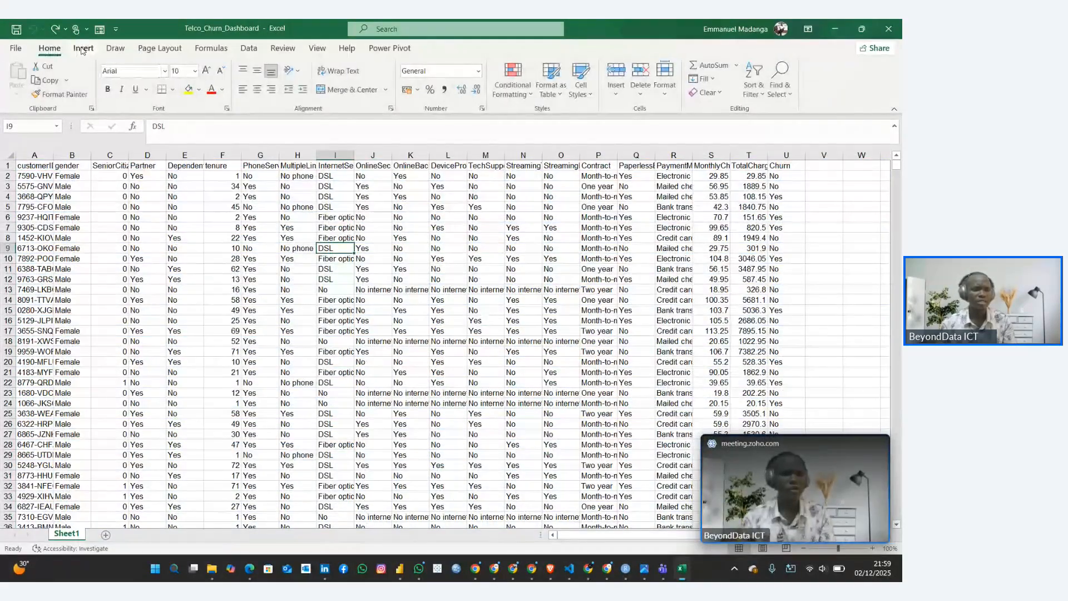
Try the Insert Table command on the same dataset with headers kept, and undo the inserted table
{"action": "left_click", "coordinate": [82, 49]}
{"action": "left_click", "coordinate": [101, 77]}
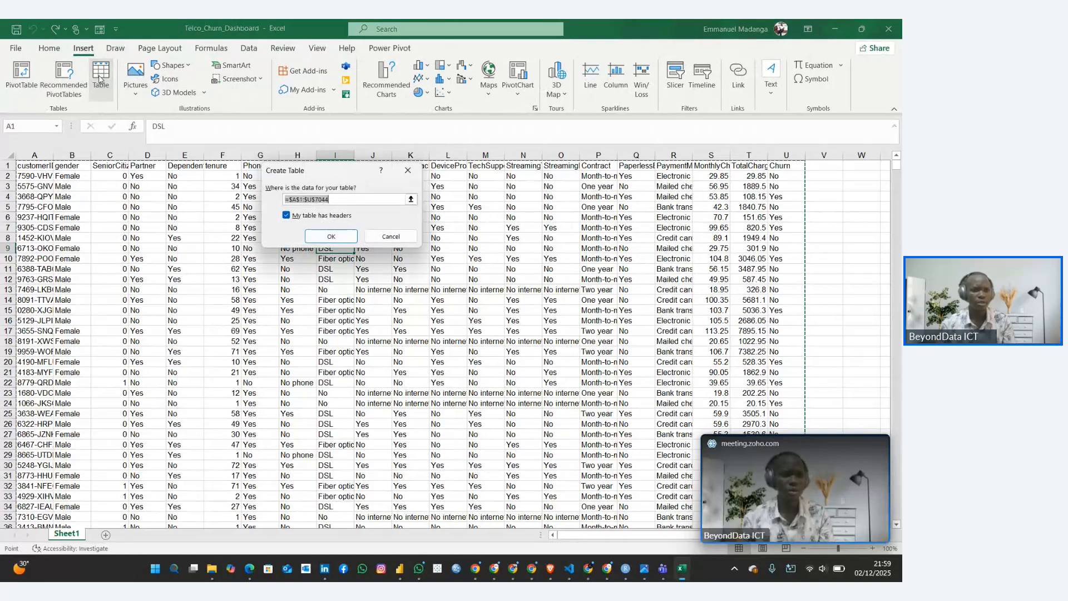
{"action": "left_click", "coordinate": [335, 234]}
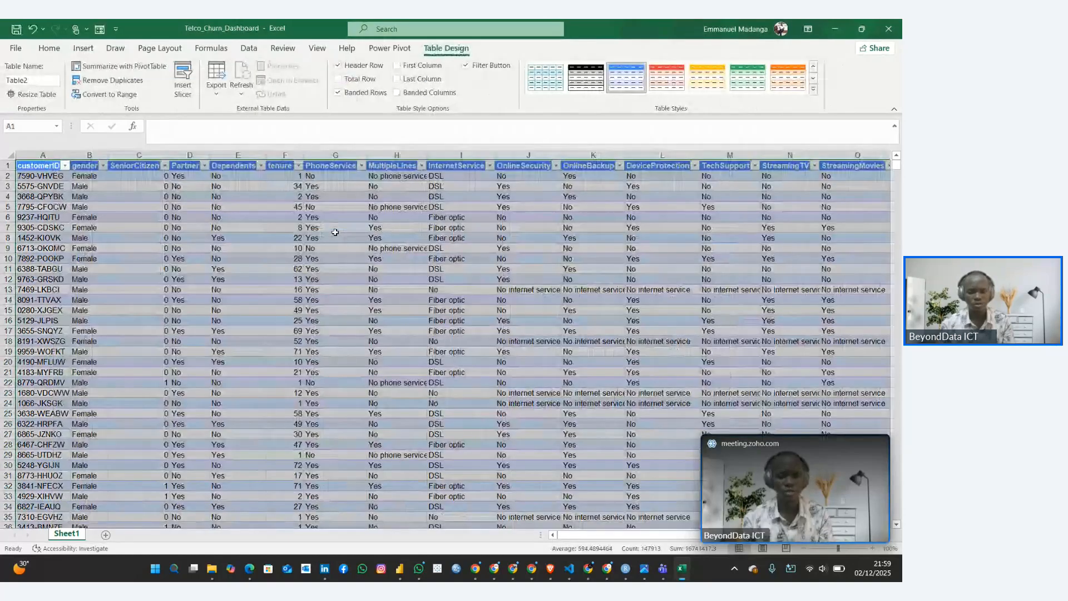
{"action": "key", "text": "ctrl+z"}
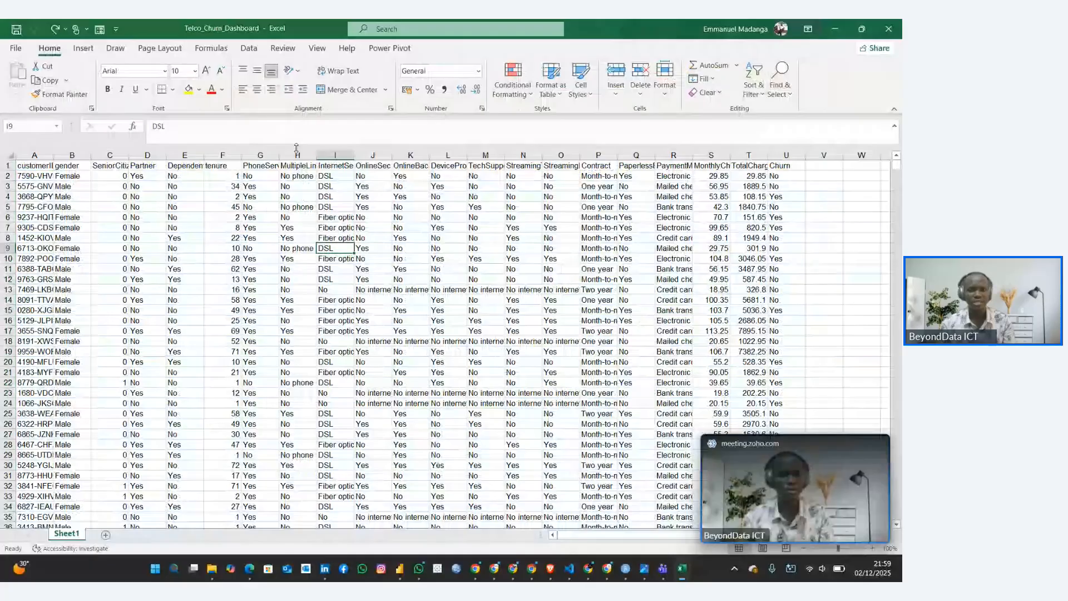
Format the dataset range A1:U7044 as a table with headers, using a yellow light table style
{"action": "left_click", "coordinate": [551, 78]}
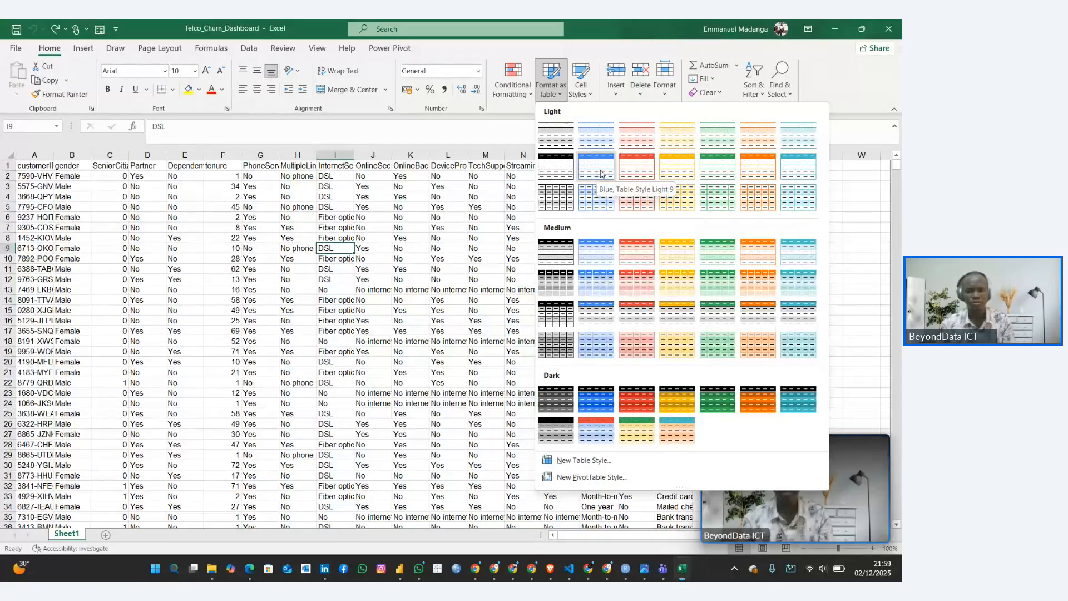
{"action": "left_click", "coordinate": [678, 176]}
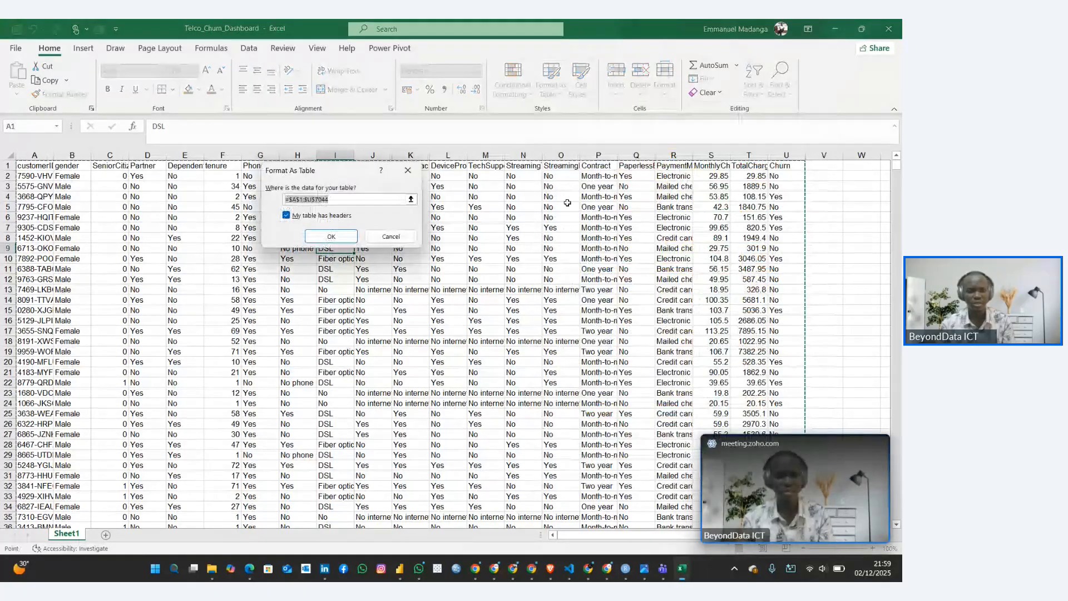
{"action": "left_click", "coordinate": [330, 237]}
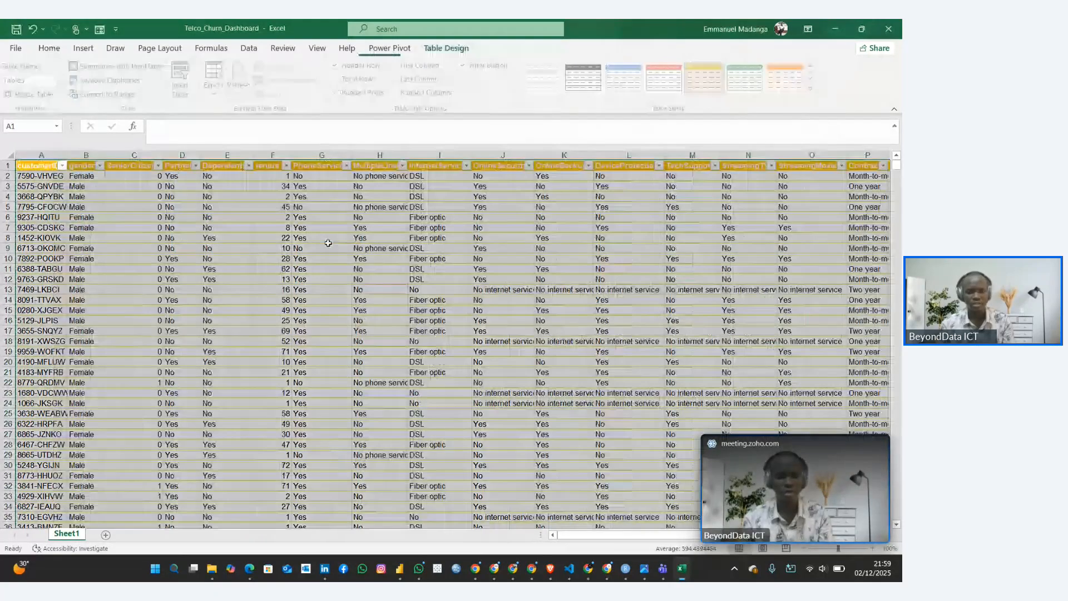
{"action": "scroll", "coordinate": [352, 245], "scroll_direction": "down", "scroll_amount": 20}
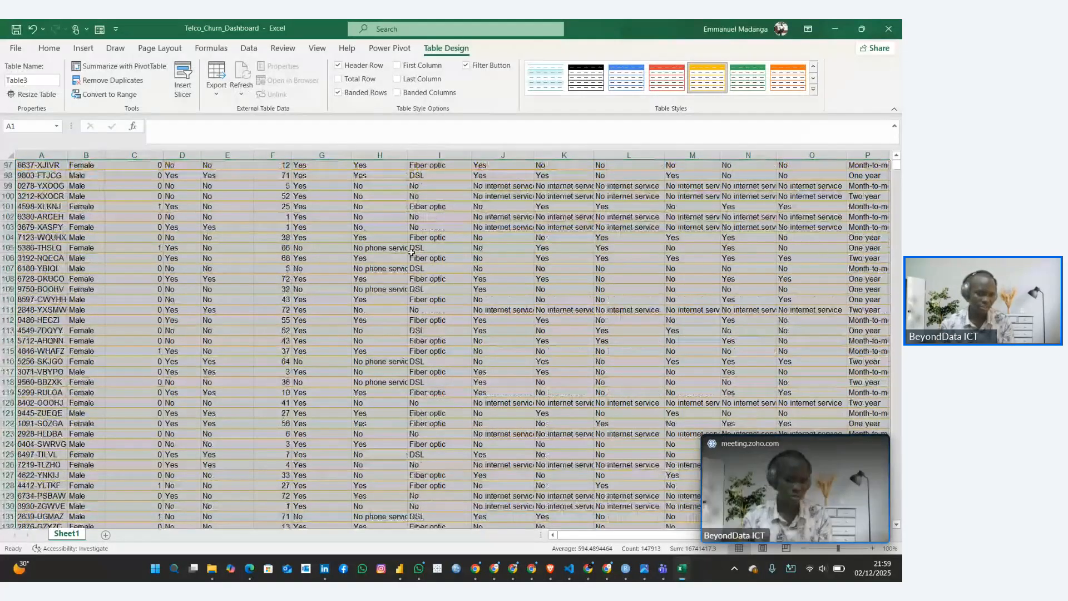
{"action": "scroll", "coordinate": [411, 253], "scroll_direction": "up", "scroll_amount": 20}
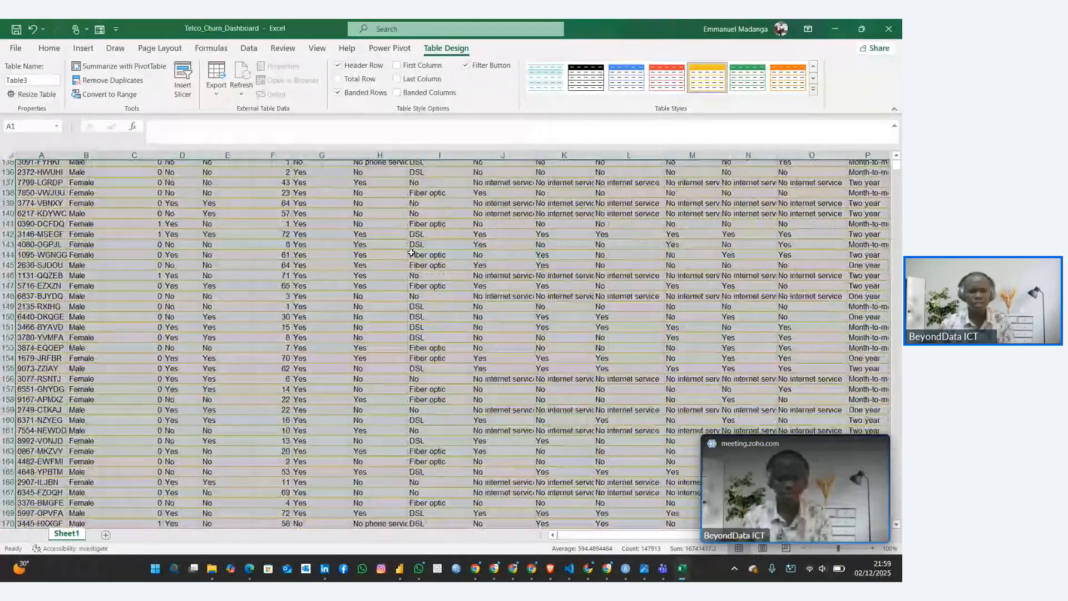
{"action": "scroll", "coordinate": [411, 252], "scroll_direction": "up", "scroll_amount": 20}
{"action": "left_click", "coordinate": [321, 413]}
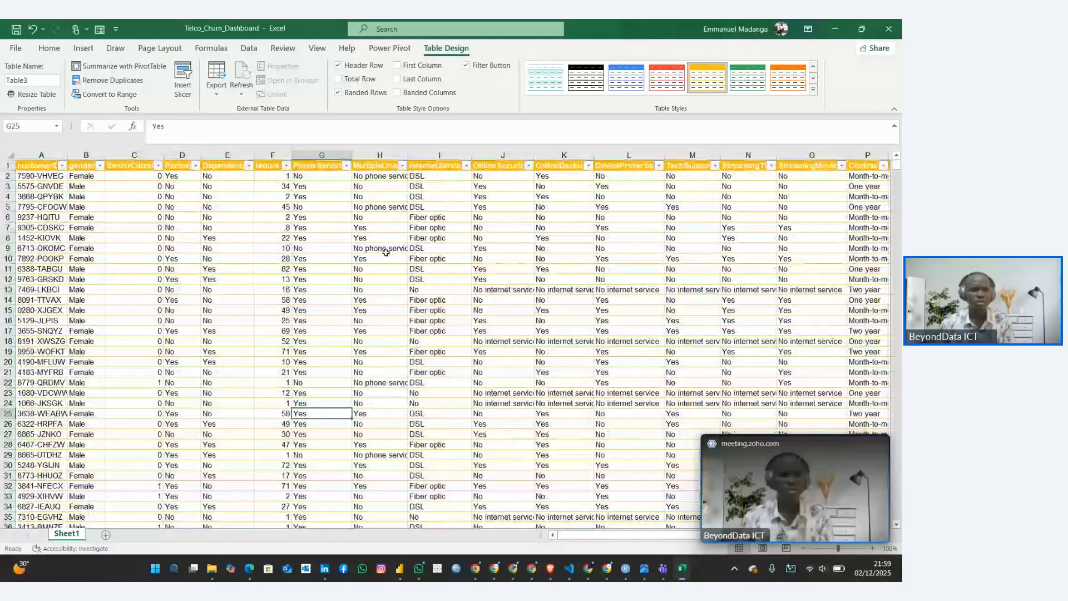
Rename the table as ChurnData
{"action": "left_click", "coordinate": [41, 81]}
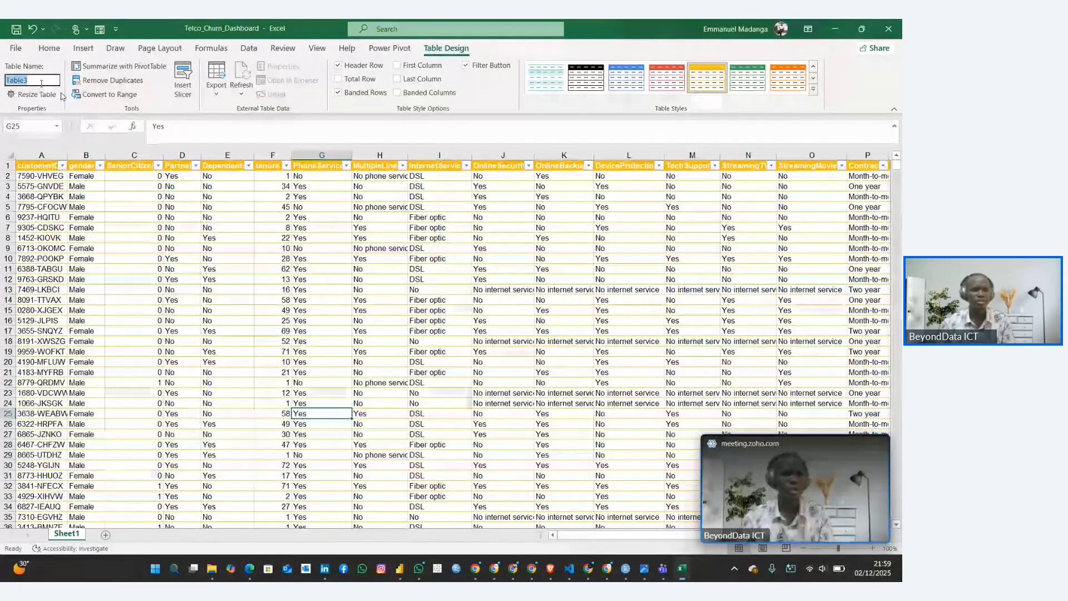
{"action": "type", "text": "CH"}
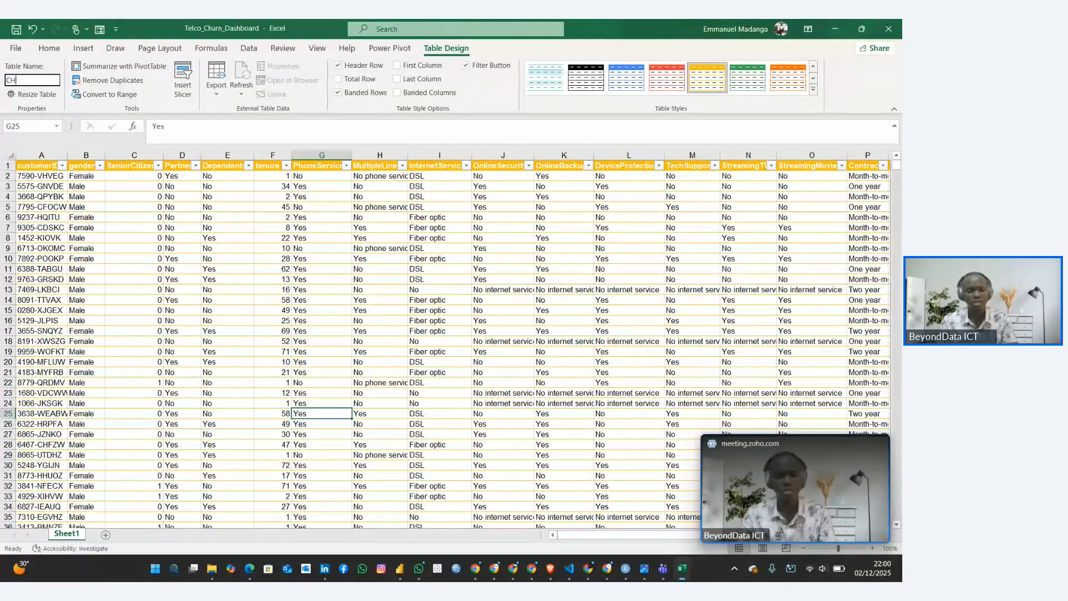
{"action": "type", "text": "urnData"}
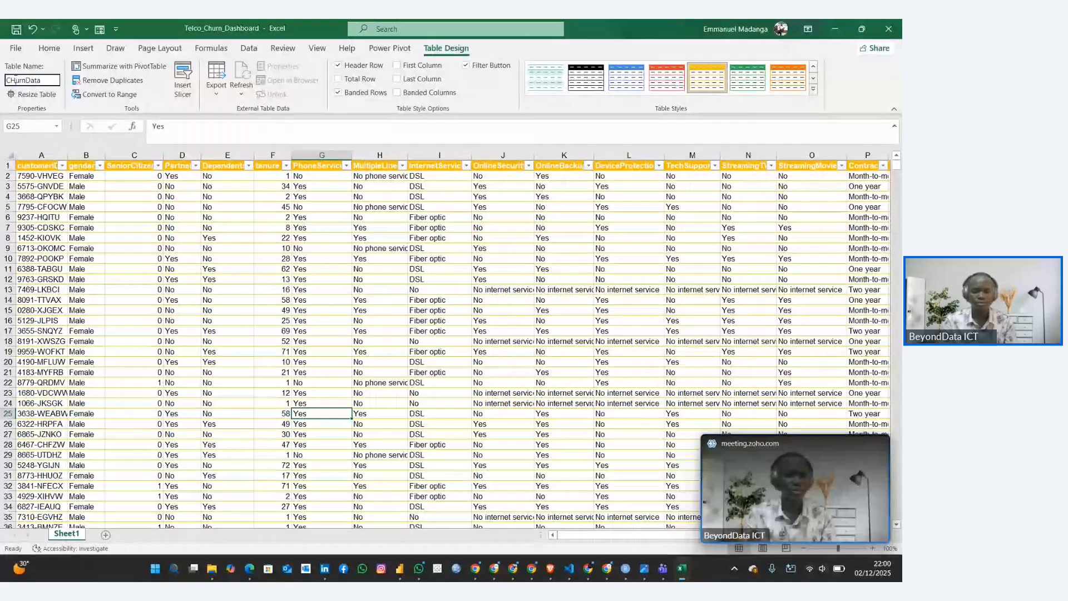
{"action": "type", "text": "h"}
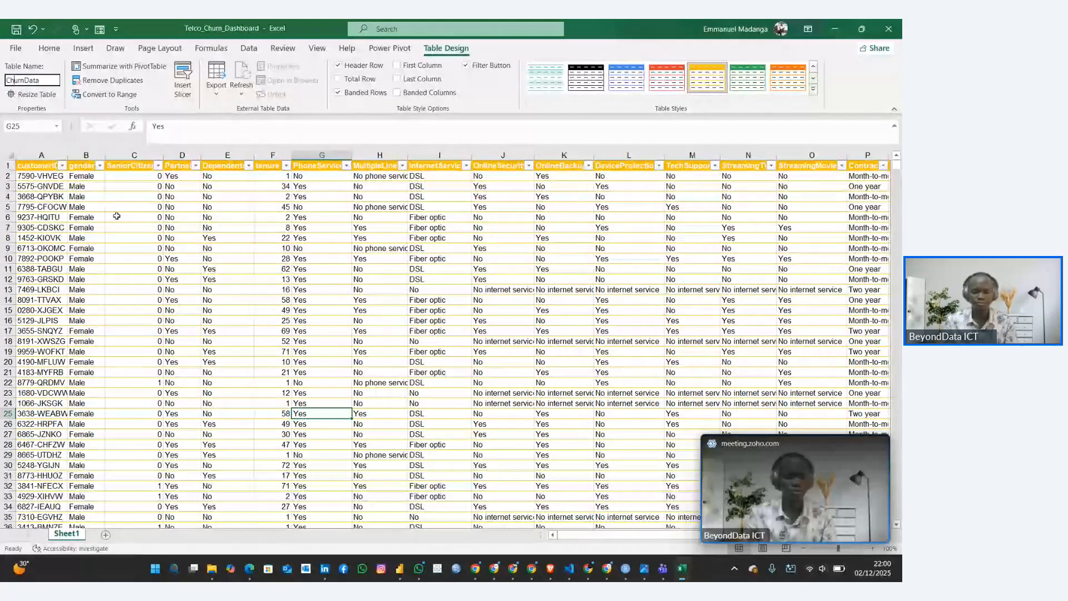
{"action": "left_click", "coordinate": [144, 257]}
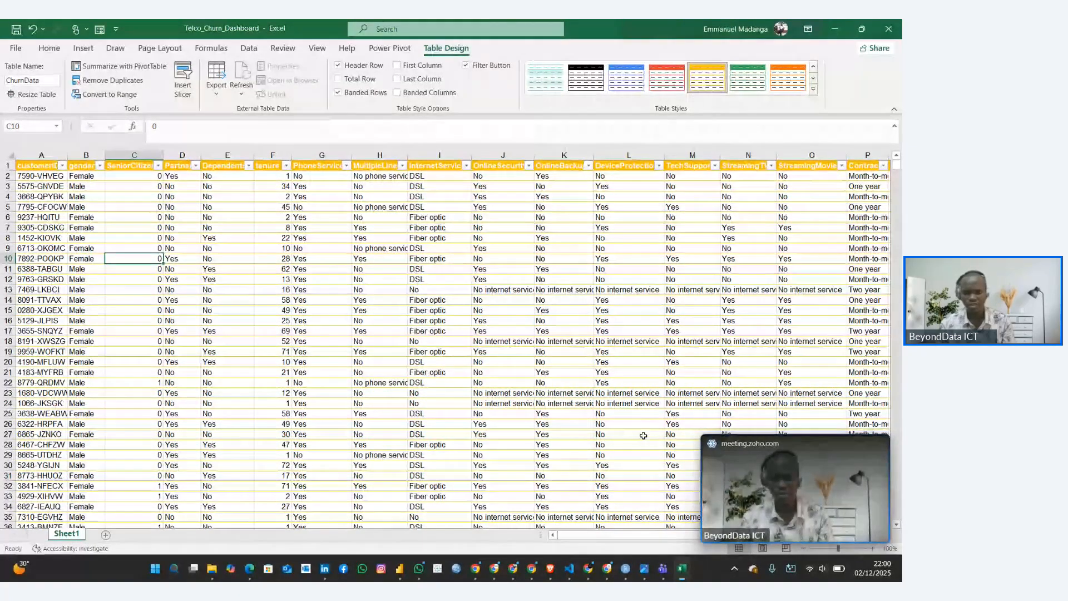
Switch to the Customer Churn Rate Guide in the browser, review Step 2 and read the Step 3 data cleaning checks
{"action": "mouse_move", "coordinate": [880, 445]}
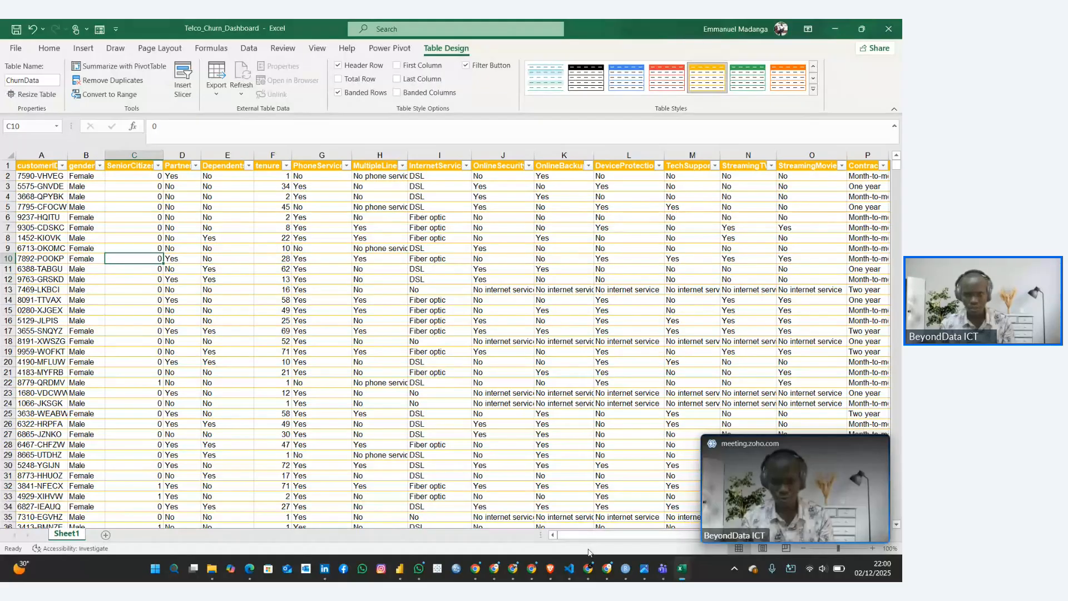
{"action": "mouse_move", "coordinate": [588, 568]}
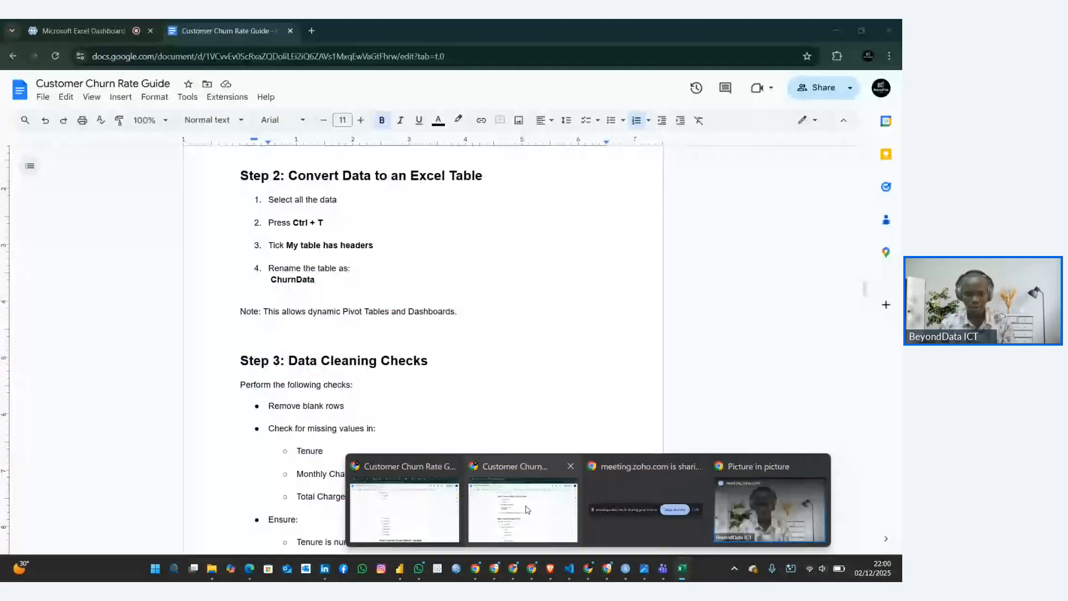
{"action": "left_click", "coordinate": [526, 509]}
{"action": "scroll", "coordinate": [391, 374], "scroll_direction": "down", "scroll_amount": 1}
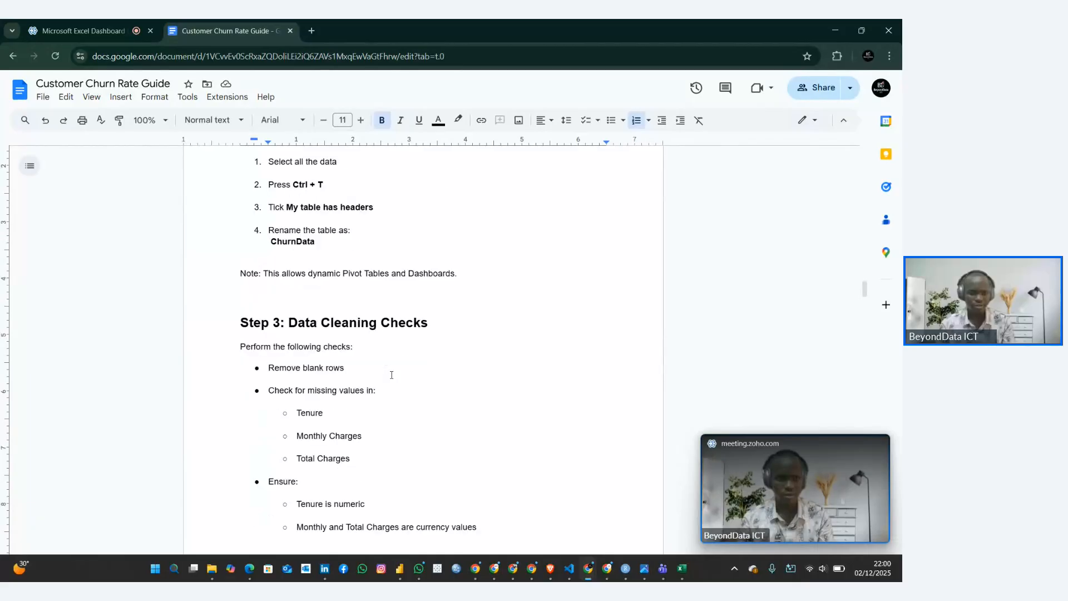
{"action": "scroll", "coordinate": [391, 374], "scroll_direction": "up", "scroll_amount": 1}
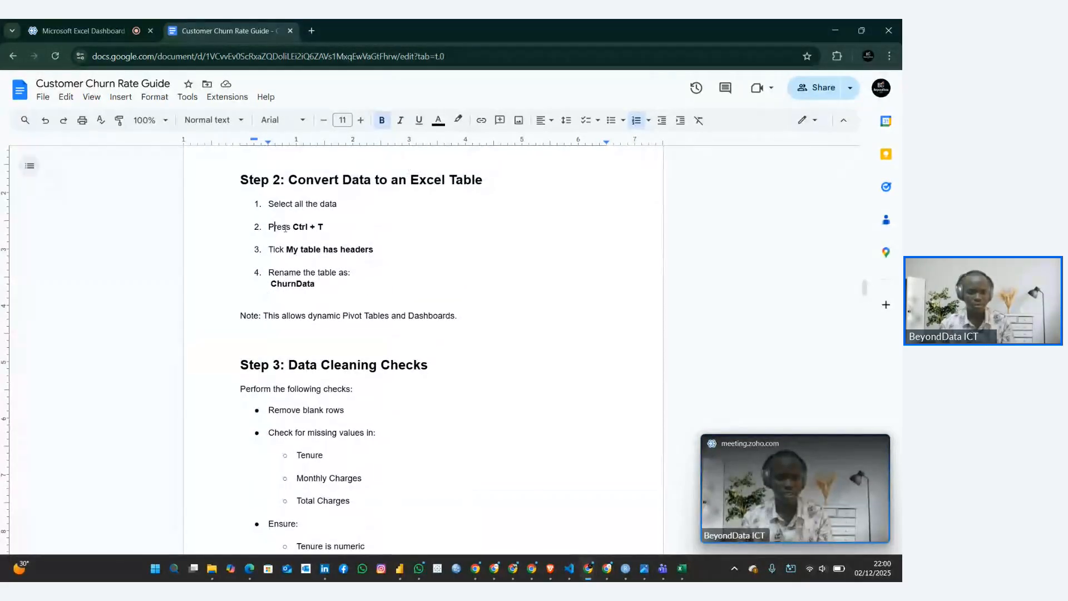
{"action": "triple_click", "coordinate": [285, 228]}
{"action": "left_click", "coordinate": [303, 254]}
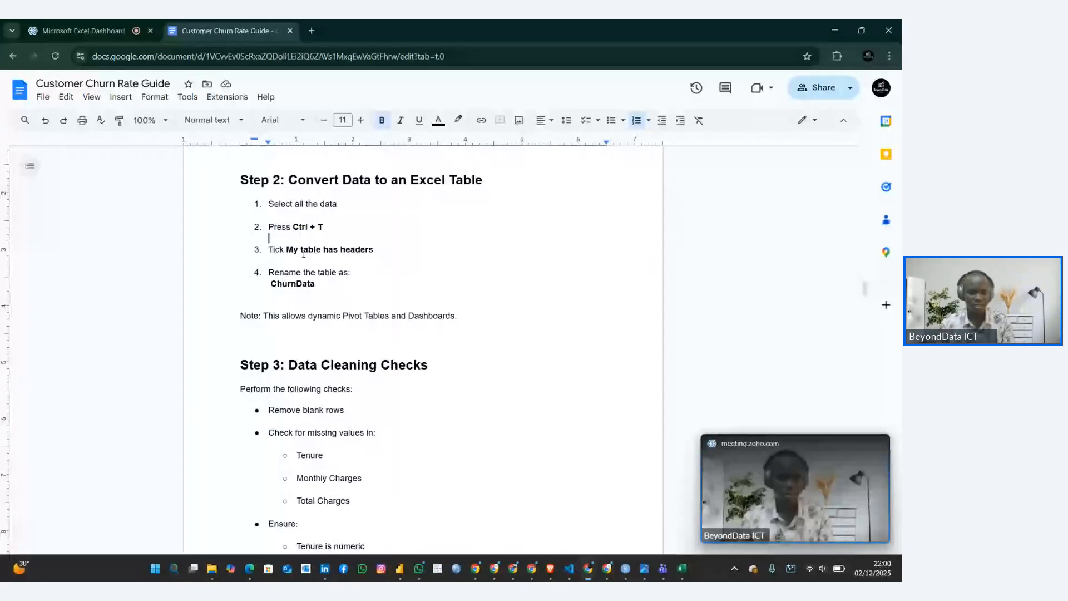
{"action": "triple_click", "coordinate": [294, 281]}
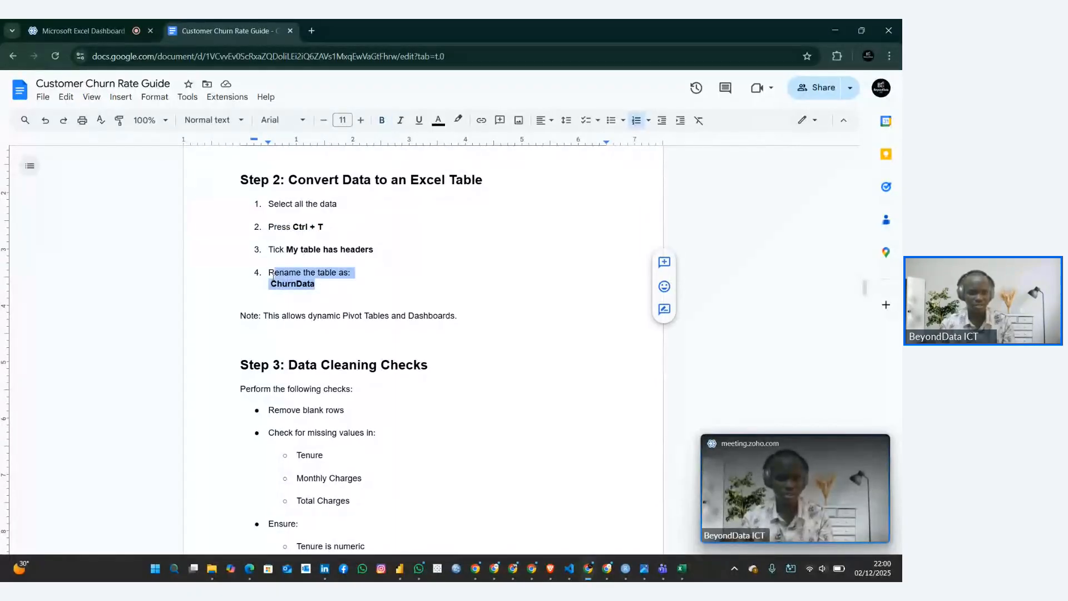
{"action": "scroll", "coordinate": [278, 278], "scroll_direction": "down", "scroll_amount": 4}
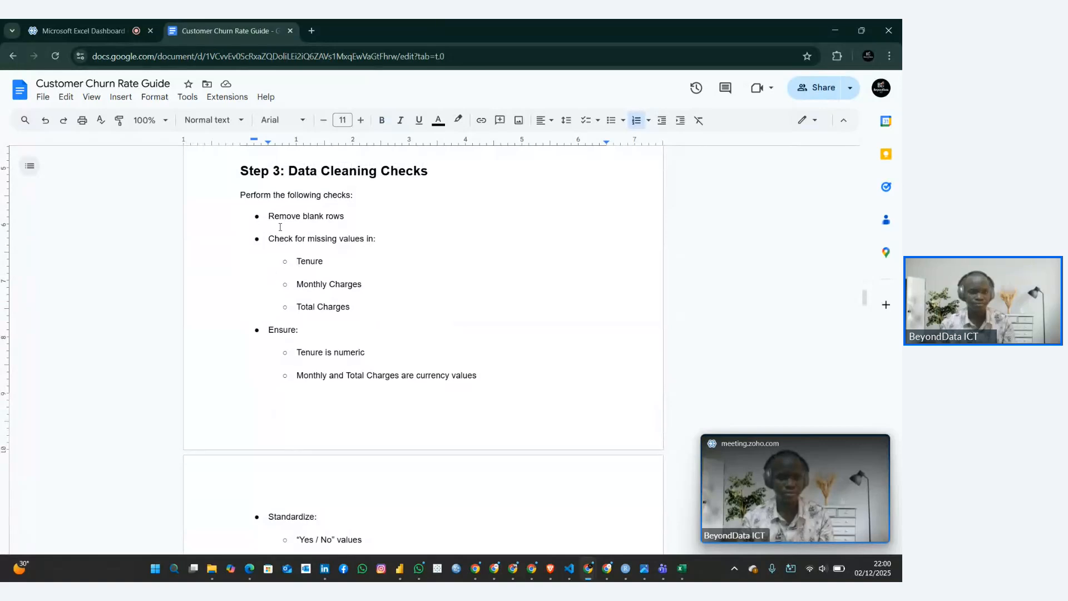
{"action": "left_click_drag", "start_coordinate": [286, 169], "coordinate": [420, 305]}
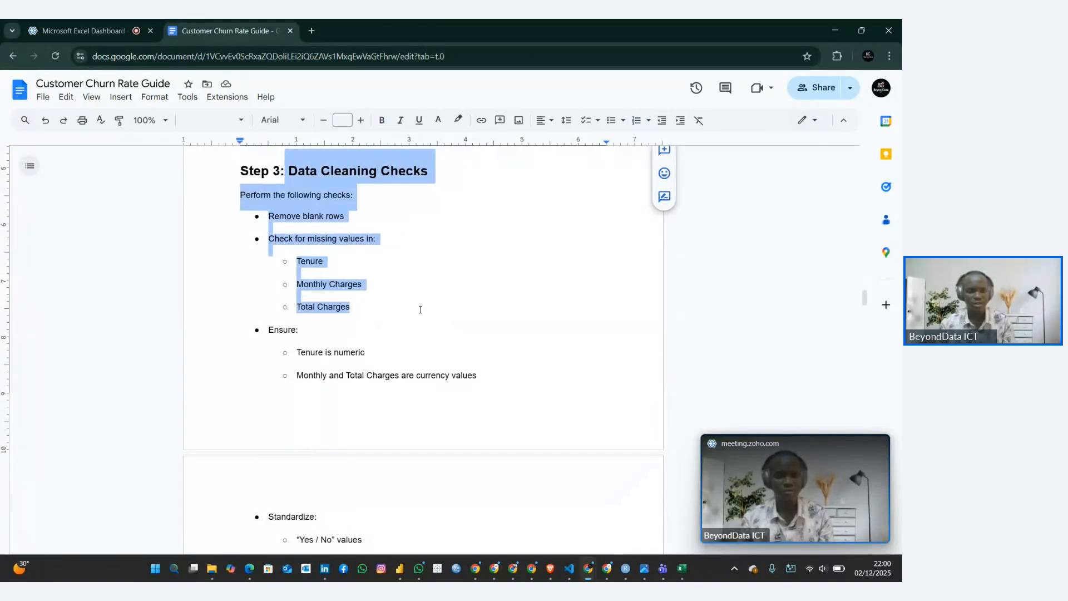
{"action": "left_click", "coordinate": [390, 324]}
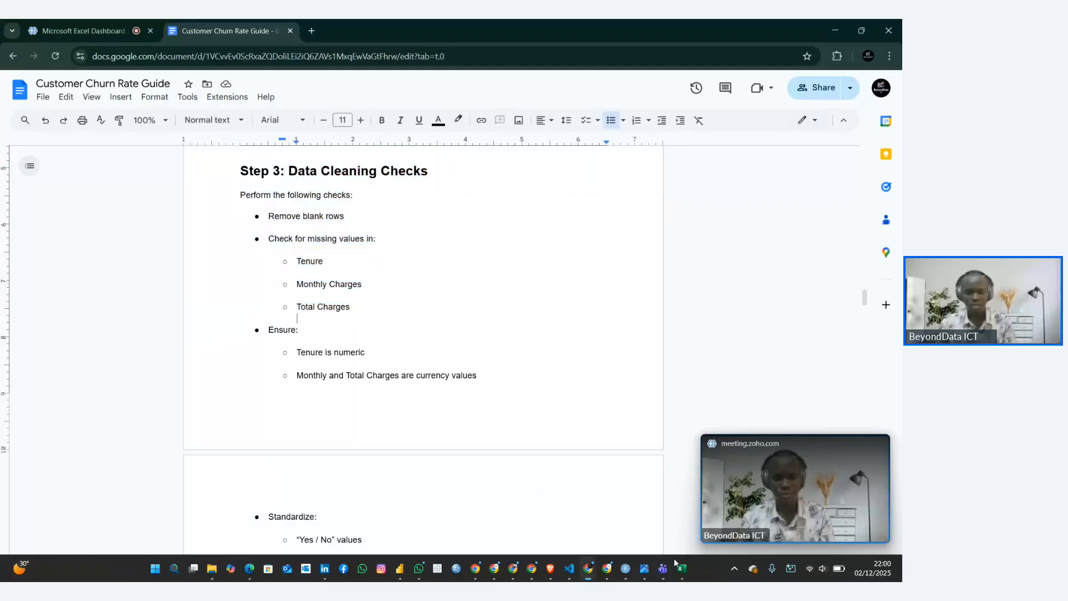
Switch to the Telco_Churn_Dashboard workbook in Excel and check the filter values of MonthlyCharges, TotalCharges and Churn for missing entries
{"action": "mouse_move", "coordinate": [681, 569]}
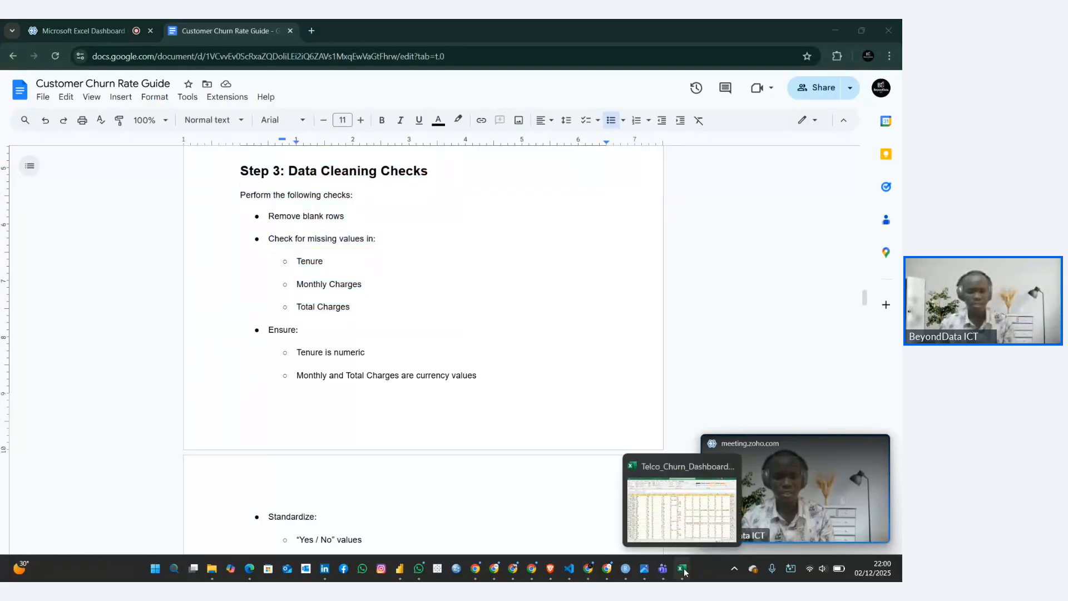
{"action": "left_click", "coordinate": [654, 490]}
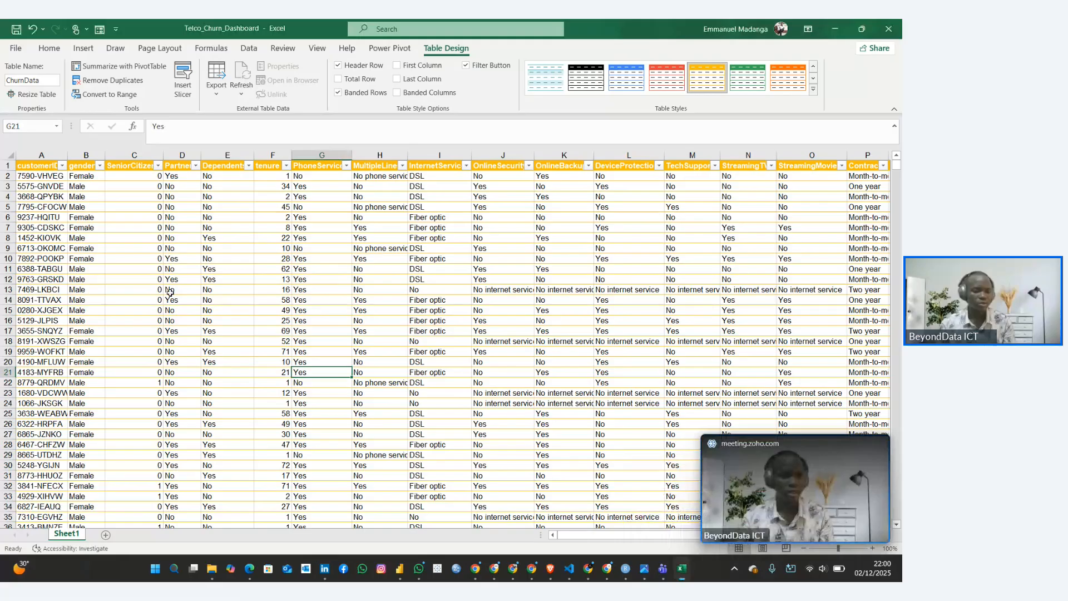
{"action": "scroll", "coordinate": [83, 206], "scroll_direction": "down", "scroll_amount": 6}
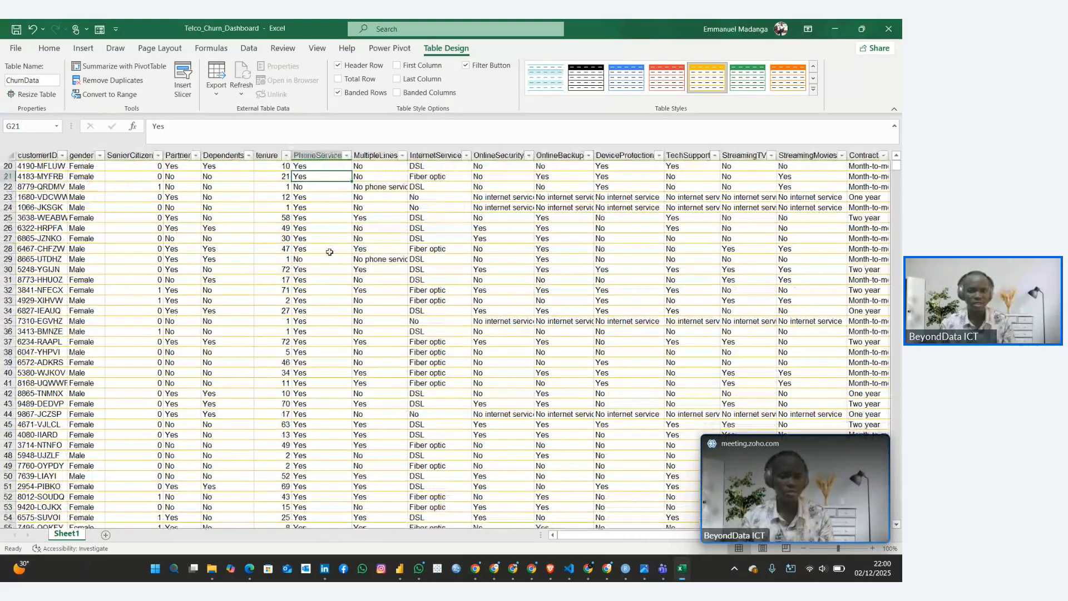
{"action": "scroll", "coordinate": [497, 245], "scroll_direction": "right", "scroll_amount": 3}
{"action": "scroll", "coordinate": [497, 245], "scroll_direction": "up", "scroll_amount": 6}
{"action": "scroll", "coordinate": [496, 244], "scroll_direction": "right", "scroll_amount": 1}
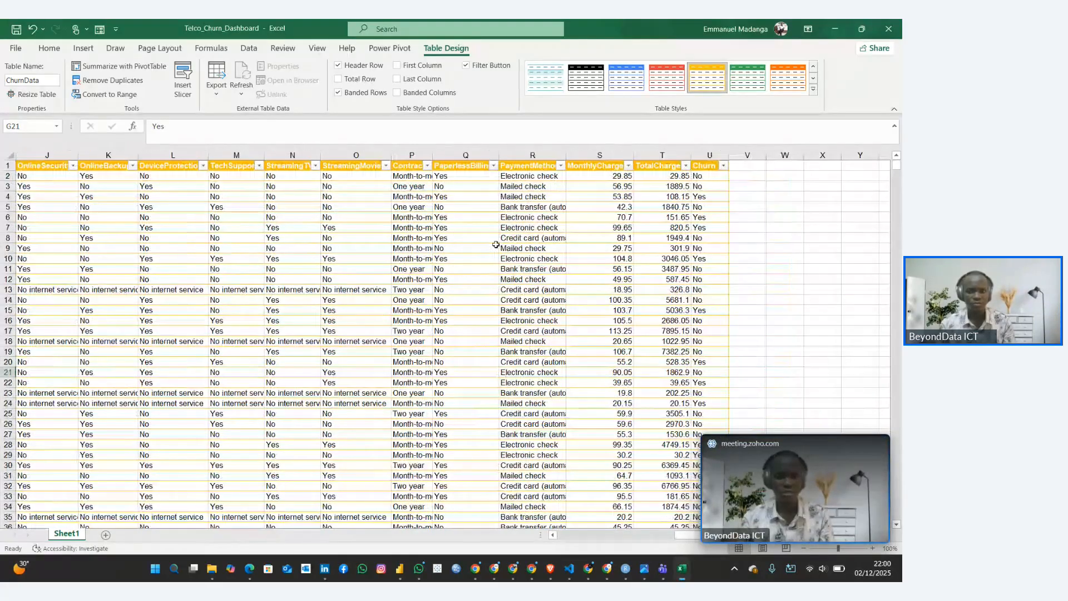
{"action": "left_click", "coordinate": [627, 166]}
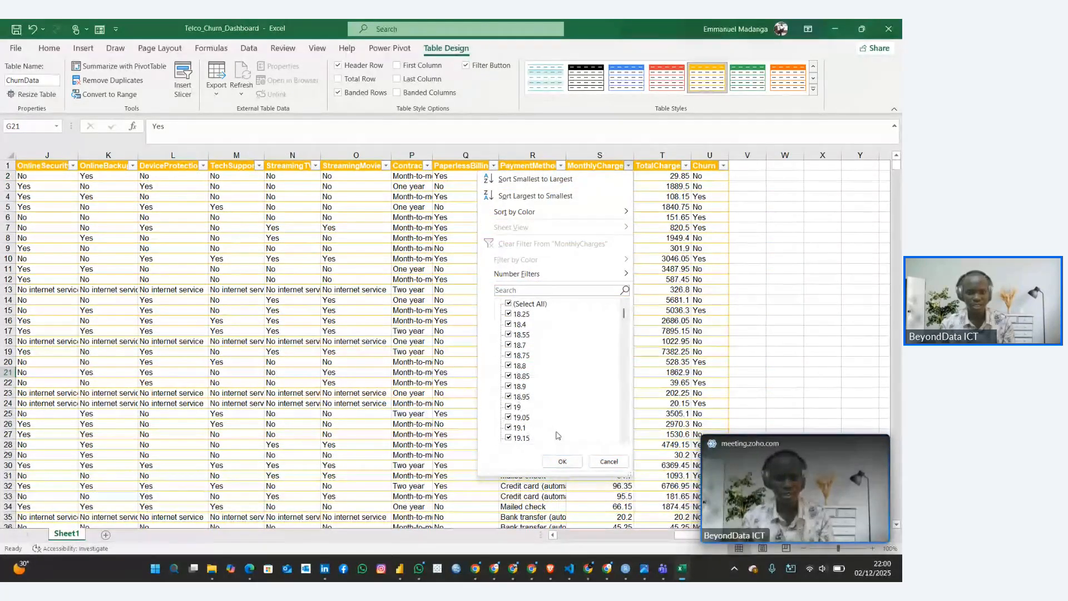
{"action": "left_click", "coordinate": [606, 462]}
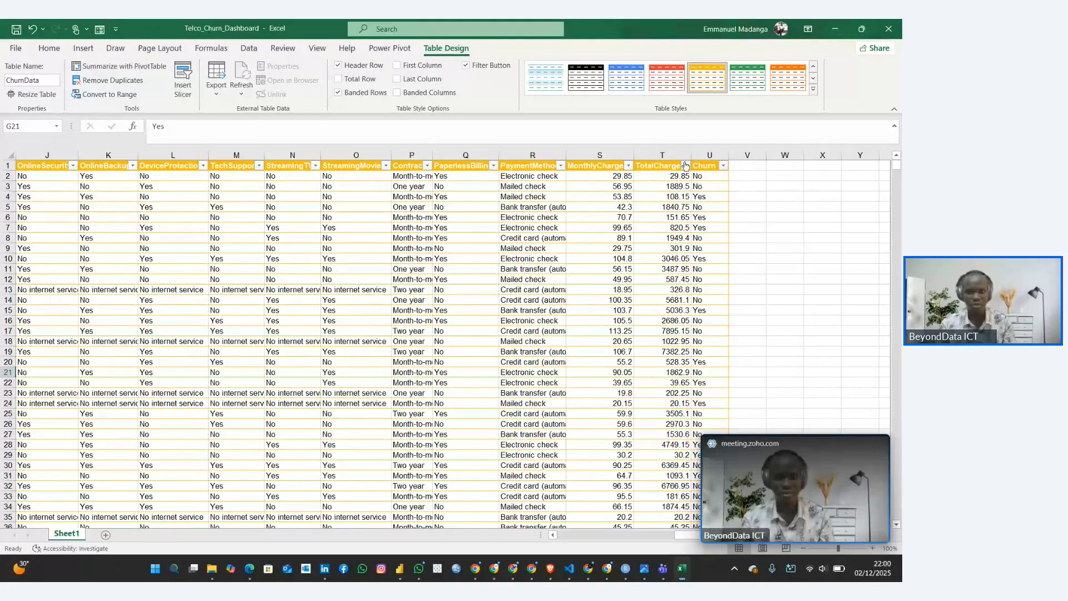
{"action": "left_click", "coordinate": [685, 165]}
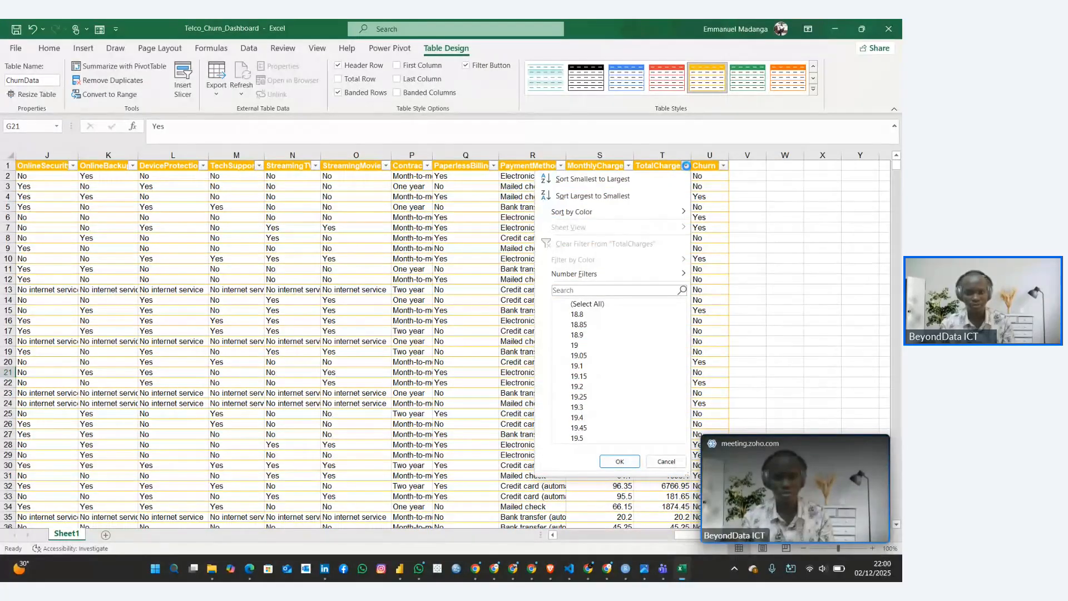
{"action": "left_click", "coordinate": [665, 462]}
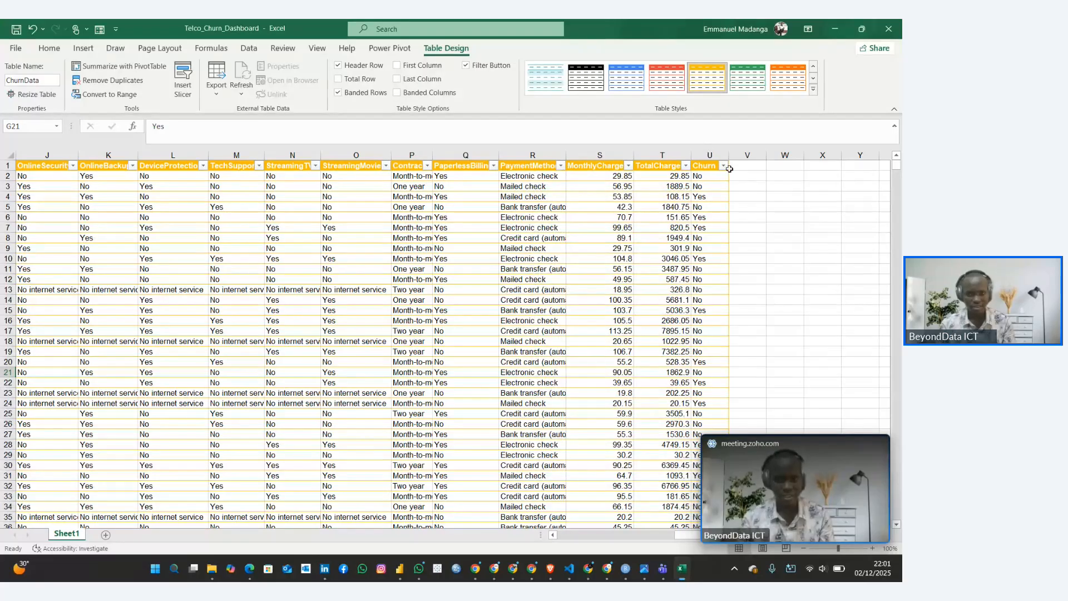
{"action": "left_click", "coordinate": [723, 166]}
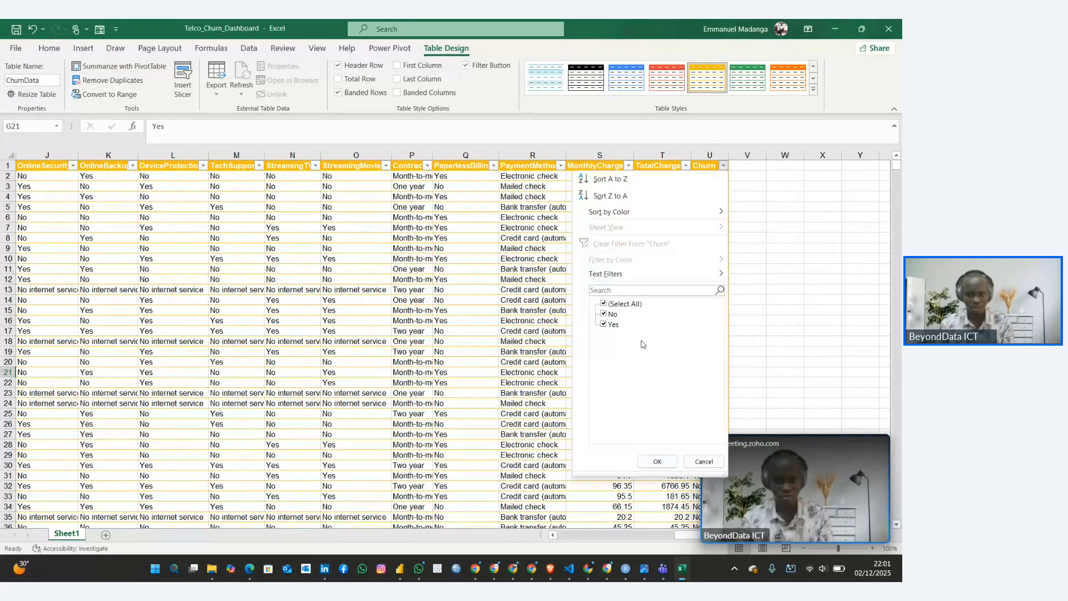
{"action": "left_click", "coordinate": [701, 461]}
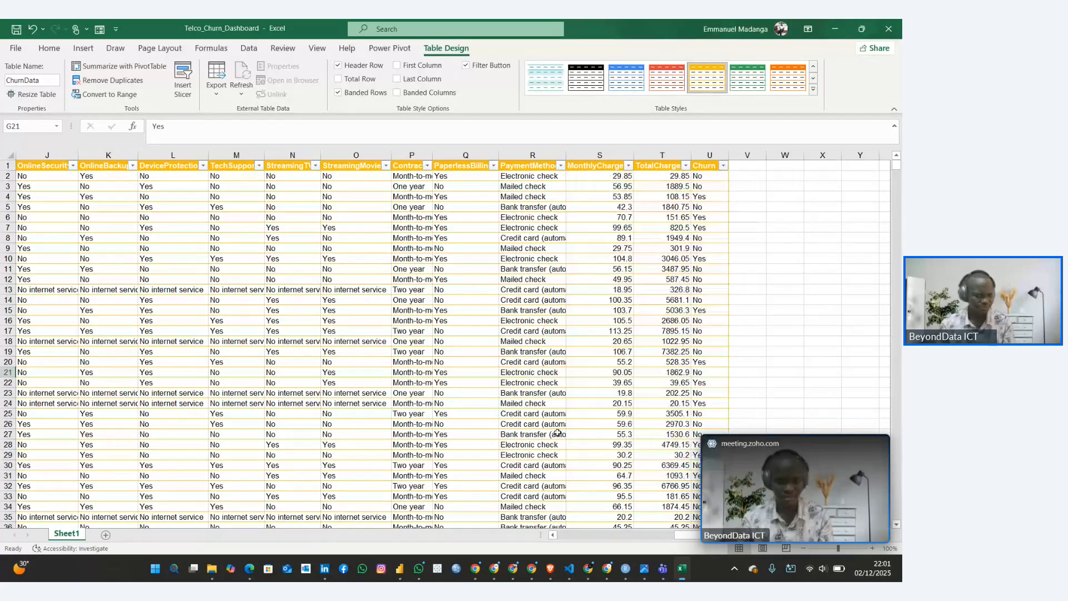
{"action": "scroll", "coordinate": [319, 363], "scroll_direction": "left", "scroll_amount": 6}
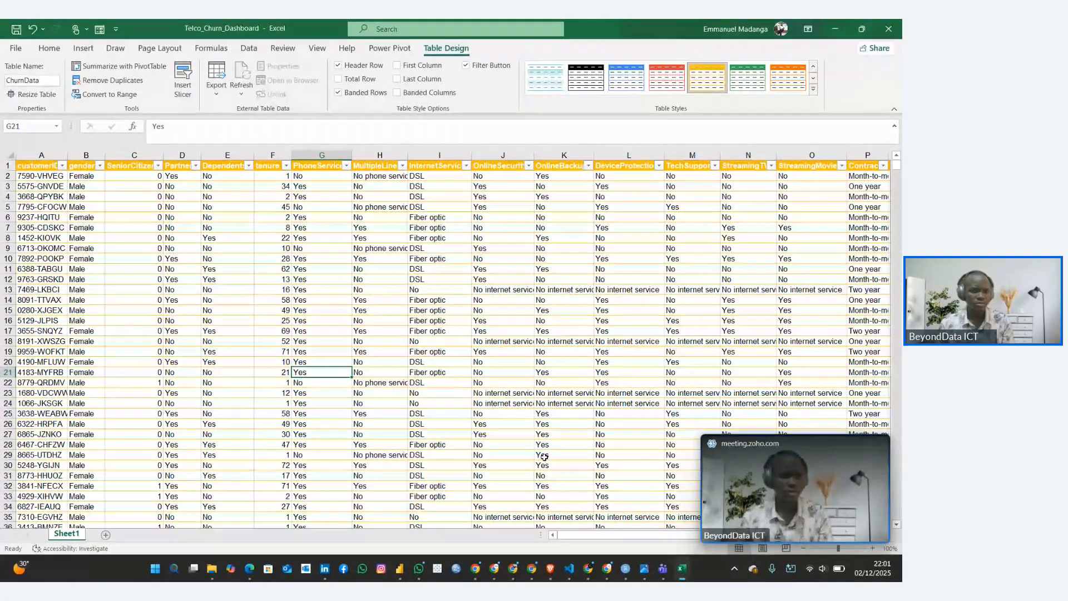
{"action": "left_click", "coordinate": [205, 312]}
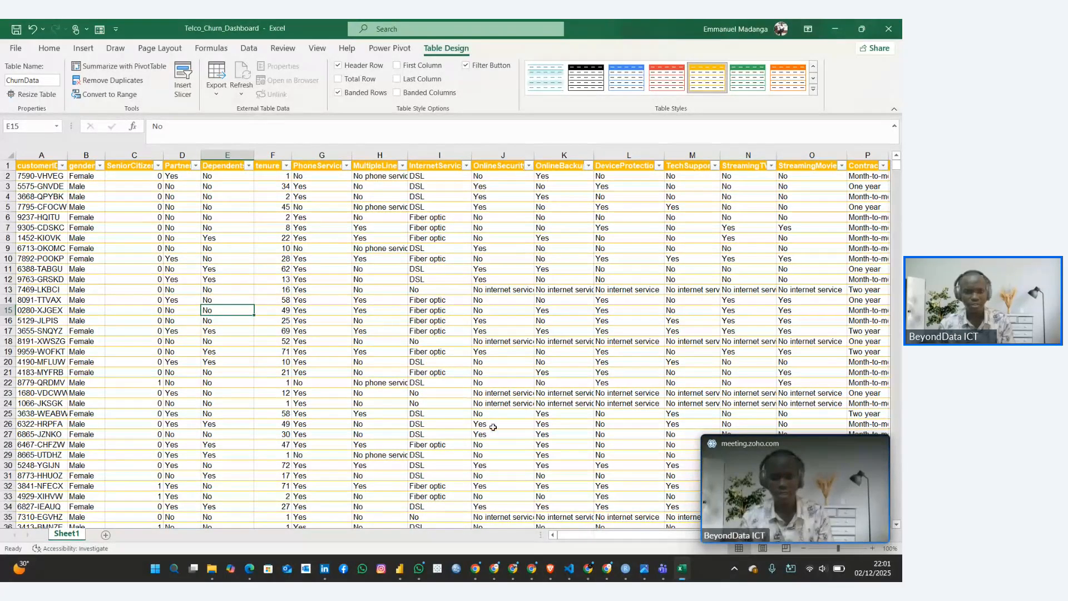
{"action": "scroll", "coordinate": [496, 339], "scroll_direction": "right", "scroll_amount": 5}
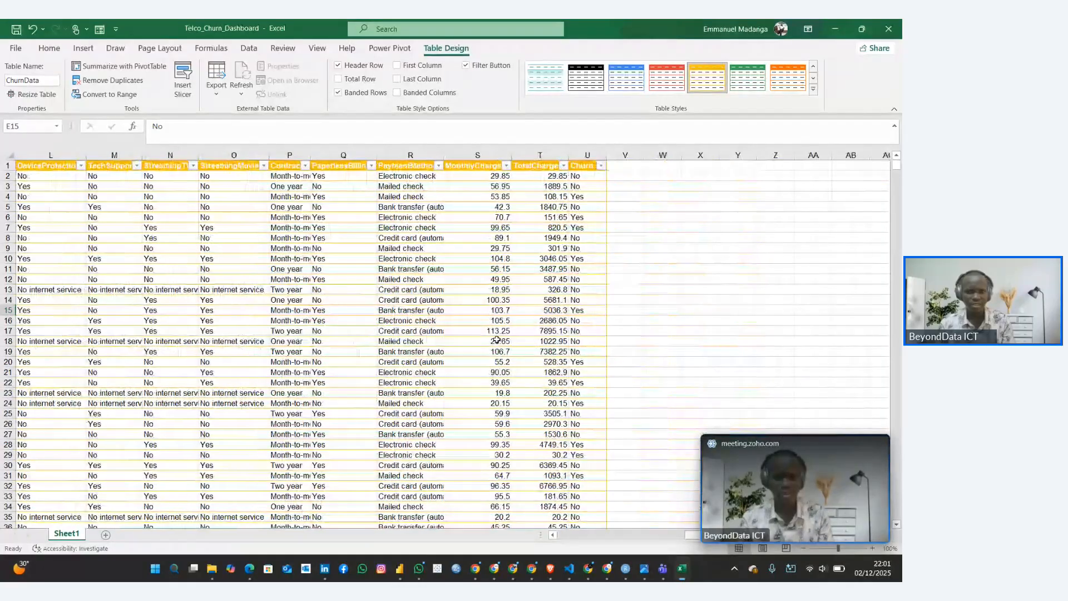
{"action": "scroll", "coordinate": [497, 339], "scroll_direction": "left", "scroll_amount": 4}
{"action": "scroll", "coordinate": [497, 340], "scroll_direction": "left", "scroll_amount": 2}
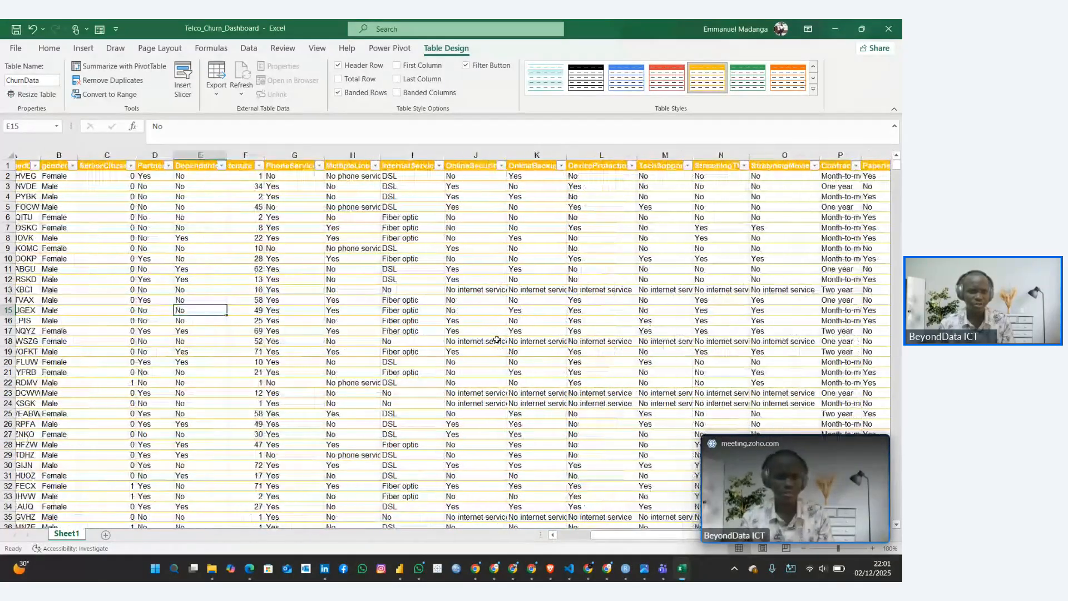
{"action": "scroll", "coordinate": [497, 339], "scroll_direction": "left", "scroll_amount": 1}
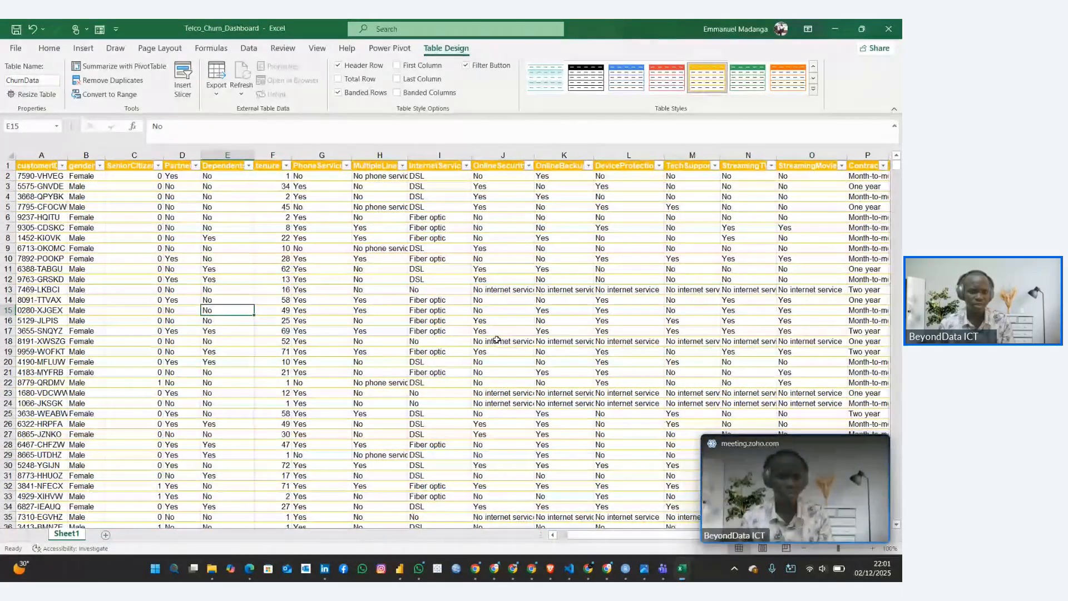
Format the tenure column as Number with no decimal places
{"action": "left_click", "coordinate": [266, 148]}
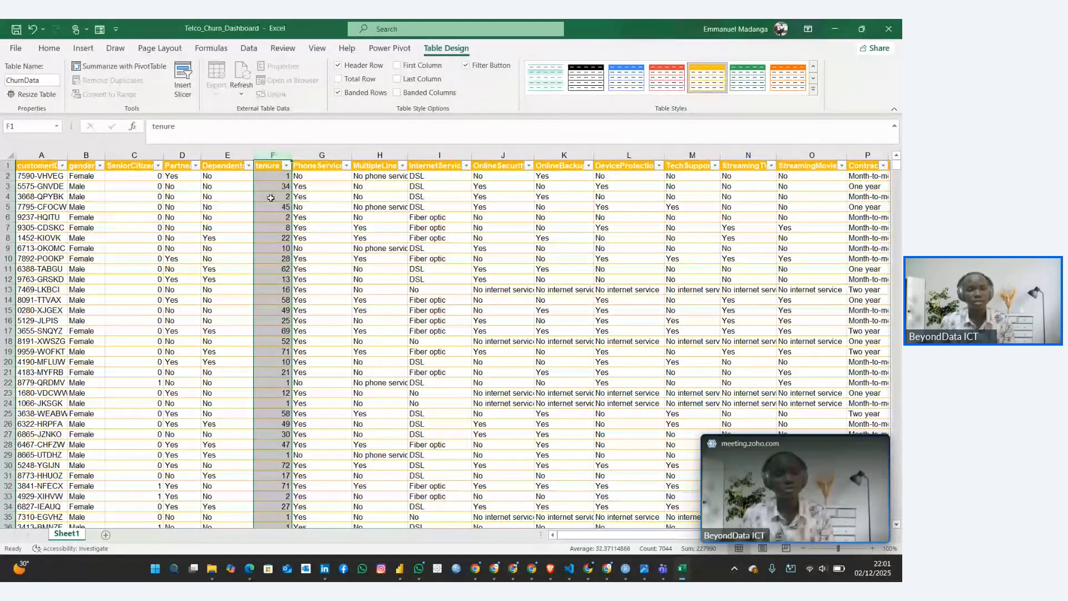
{"action": "left_click", "coordinate": [46, 50]}
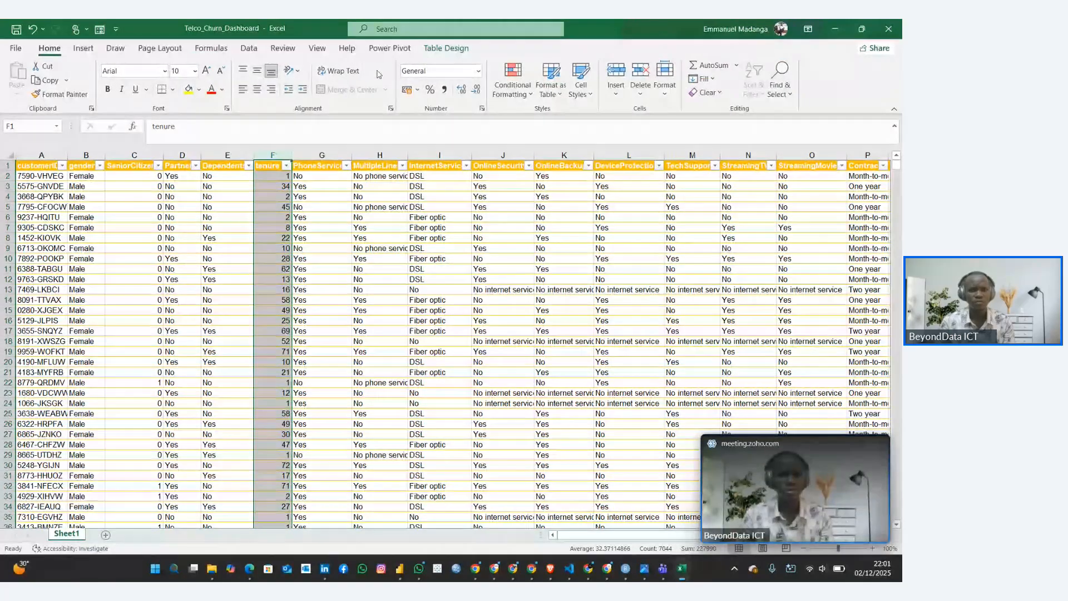
{"action": "left_click", "coordinate": [478, 71]}
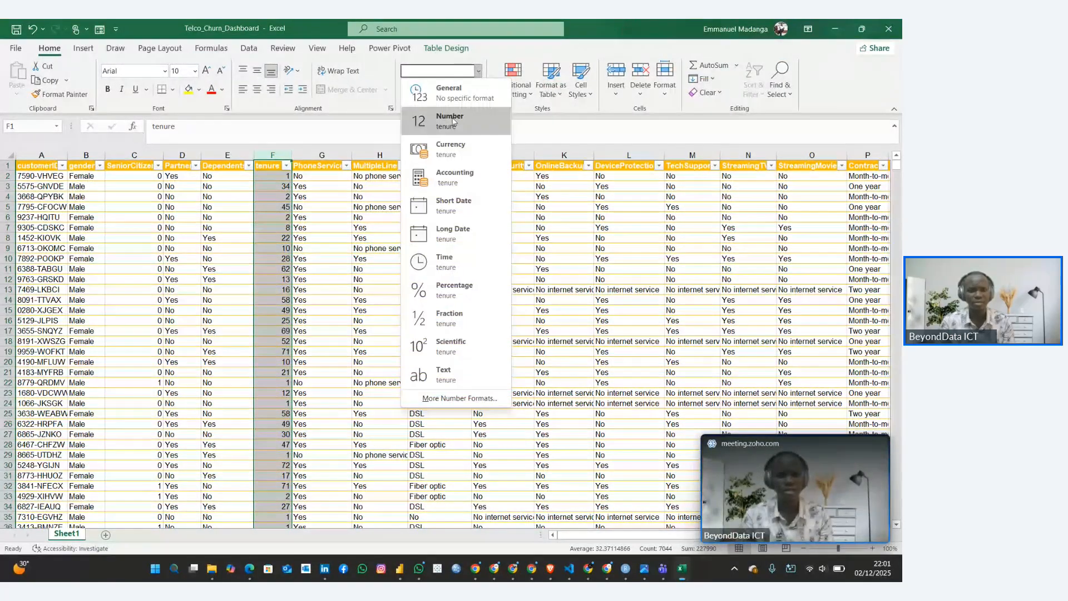
{"action": "left_click", "coordinate": [454, 121]}
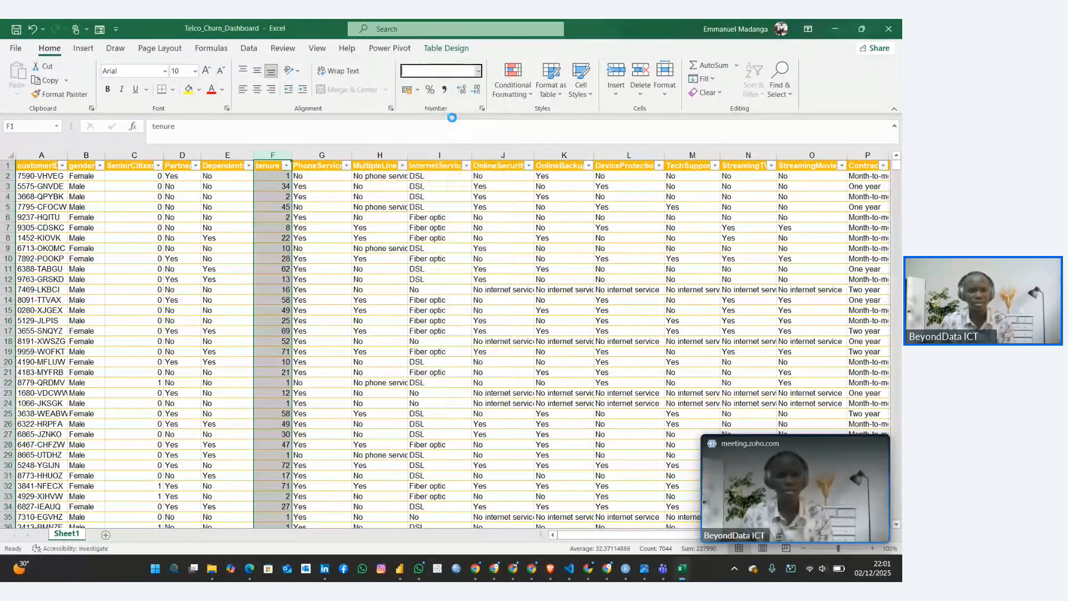
{"action": "left_click", "coordinate": [476, 91]}
{"action": "left_click", "coordinate": [476, 90]}
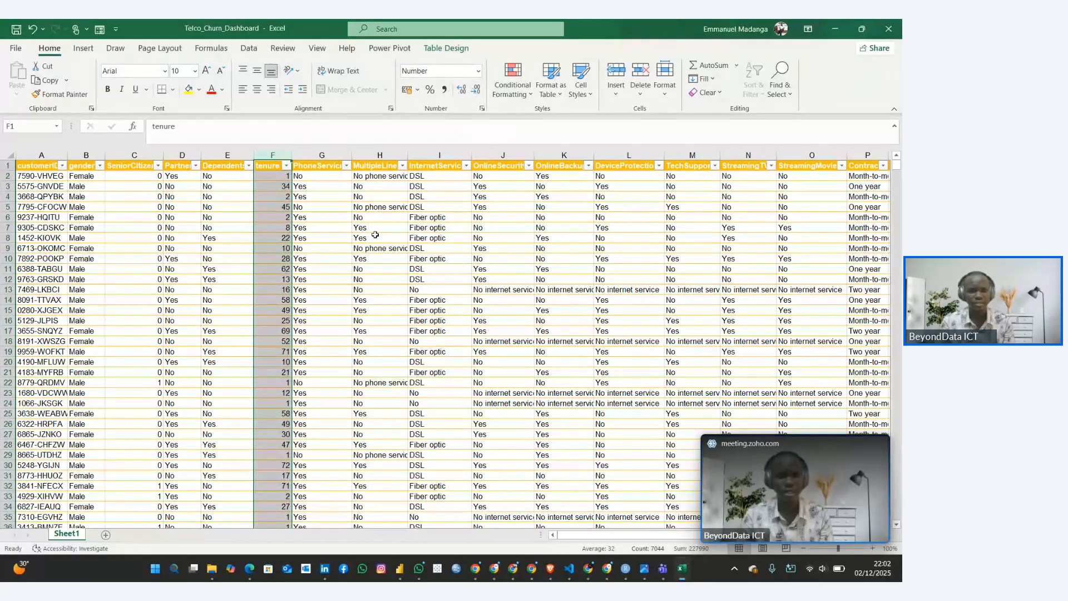
Apply the Currency number format to the MonthlyCharges column
{"action": "scroll", "coordinate": [375, 235], "scroll_direction": "right", "scroll_amount": 2}
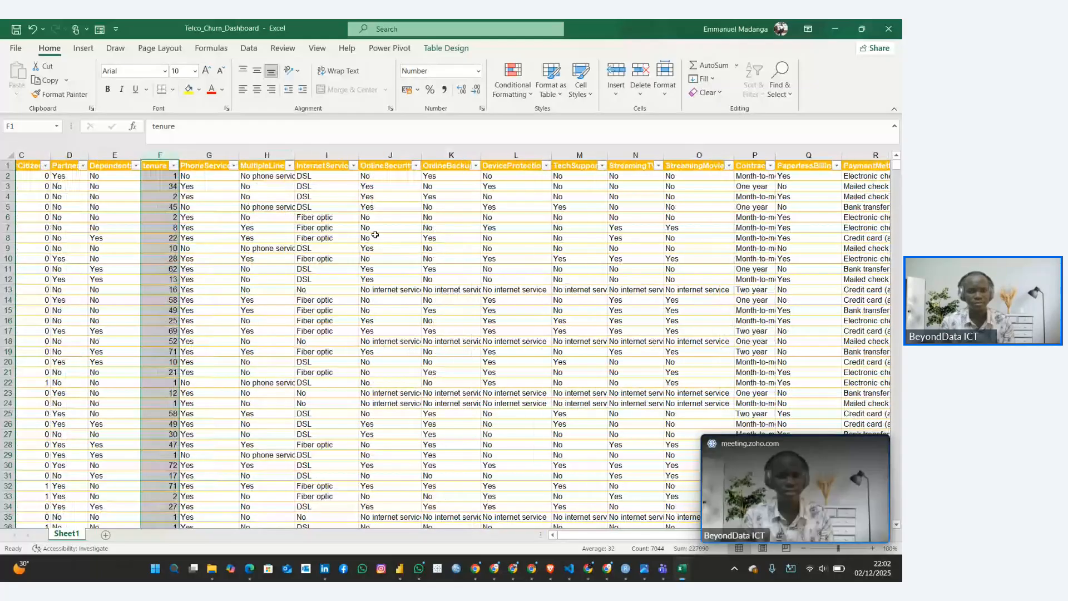
{"action": "scroll", "coordinate": [376, 235], "scroll_direction": "right", "scroll_amount": 5}
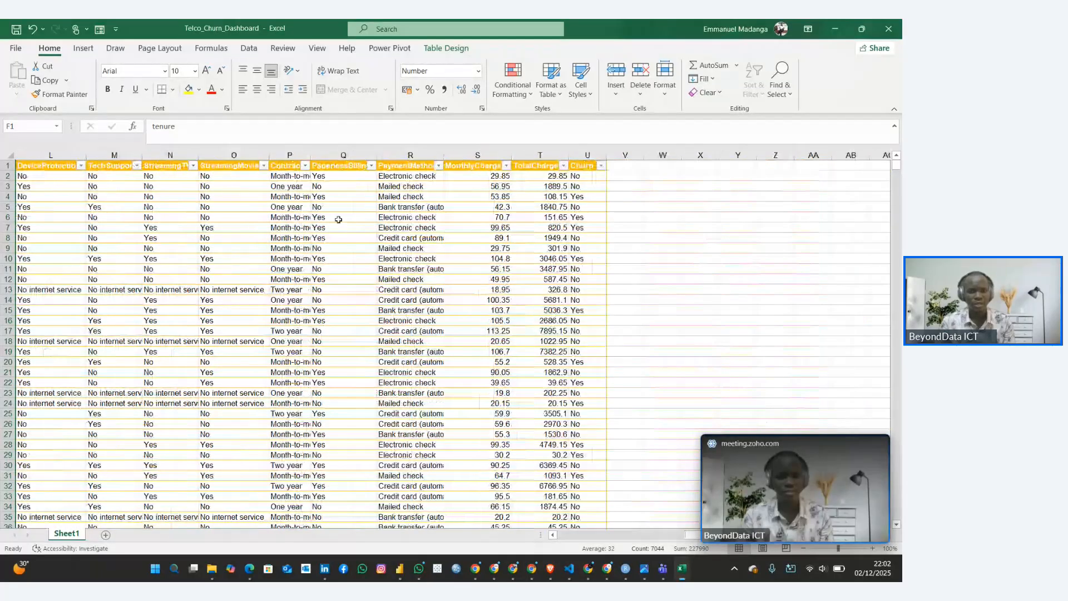
{"action": "left_click", "coordinate": [473, 162]}
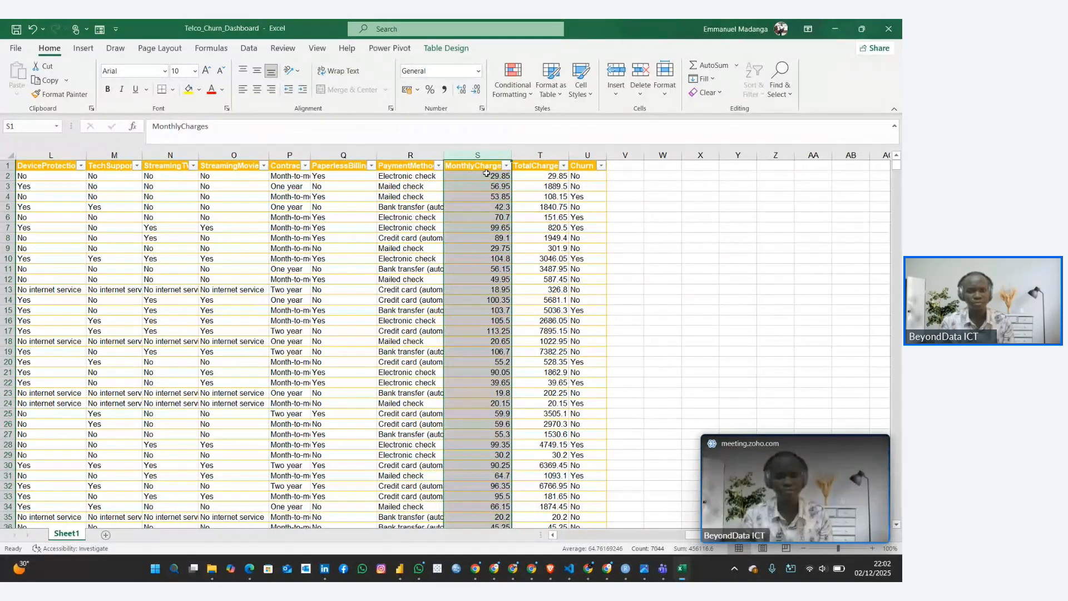
{"action": "left_click", "coordinate": [478, 71]}
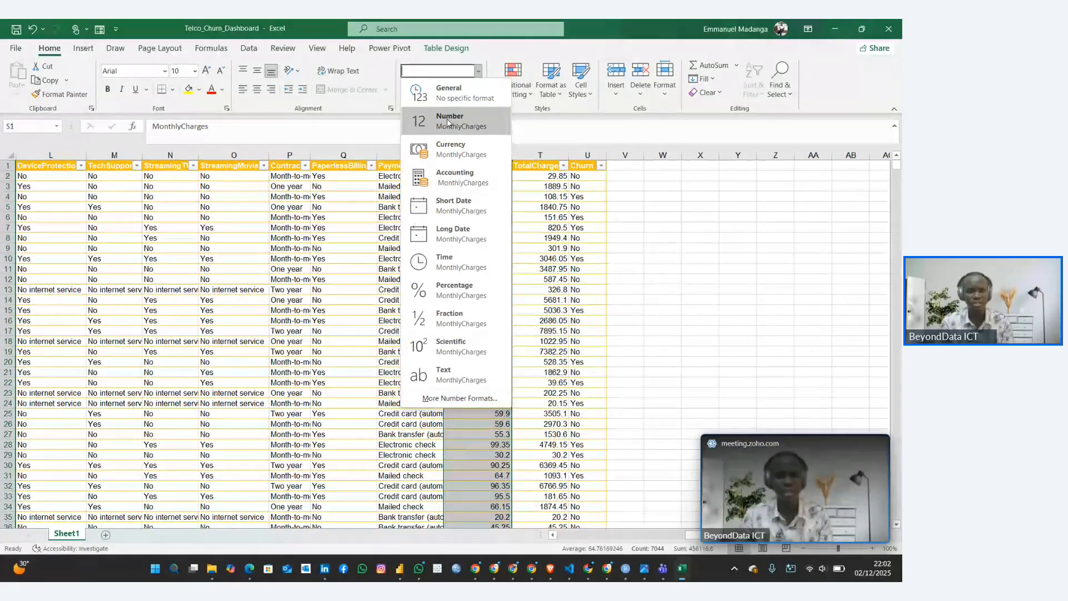
{"action": "left_click", "coordinate": [451, 149]}
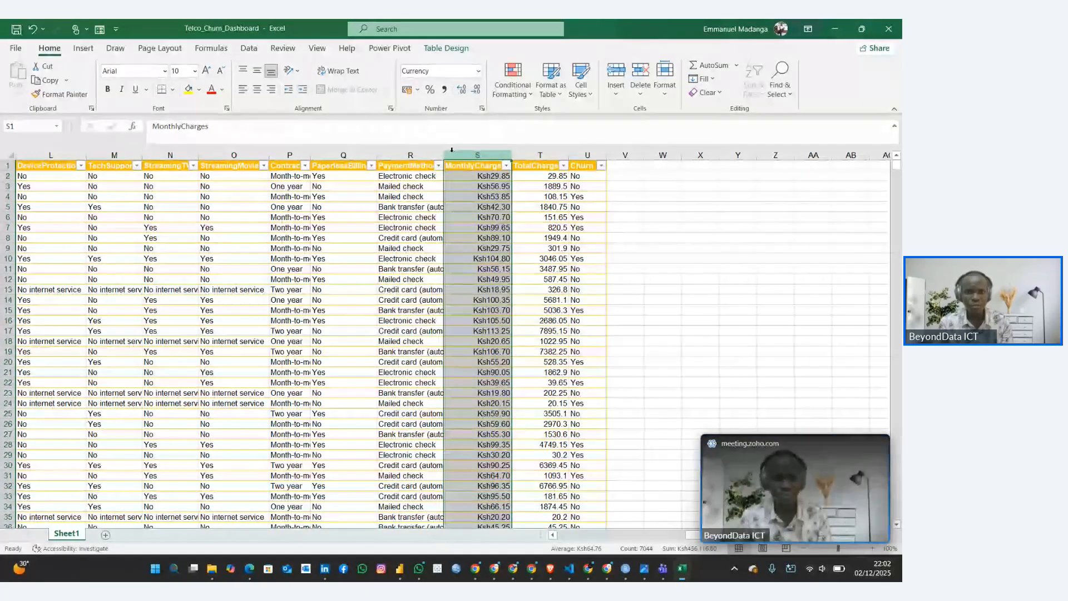
Change the currency symbol of the MonthlyCharges column to USD
{"action": "left_click", "coordinate": [477, 71]}
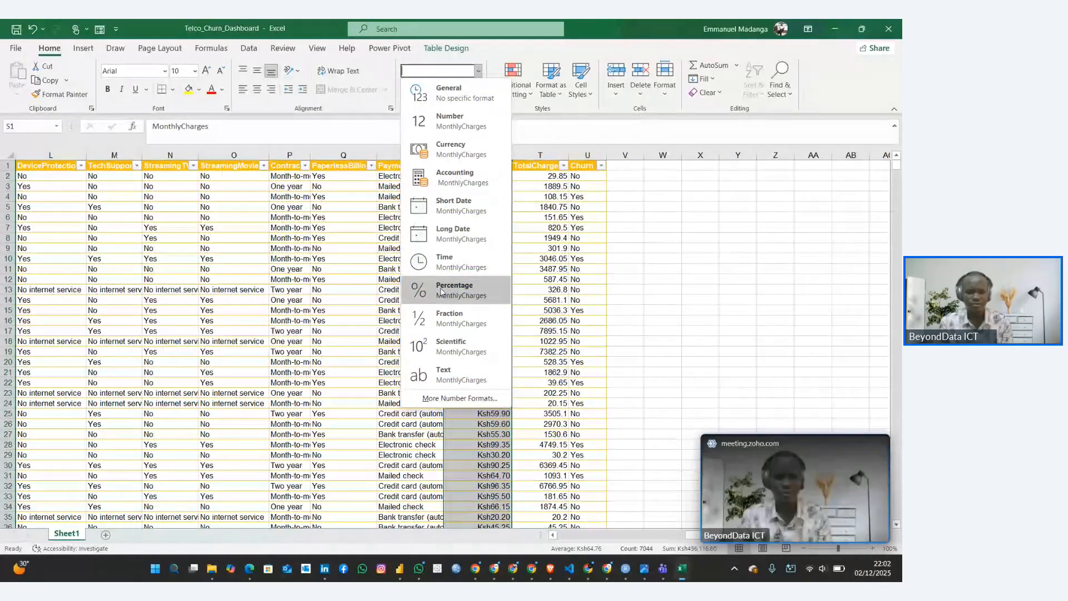
{"action": "left_click", "coordinate": [440, 396]}
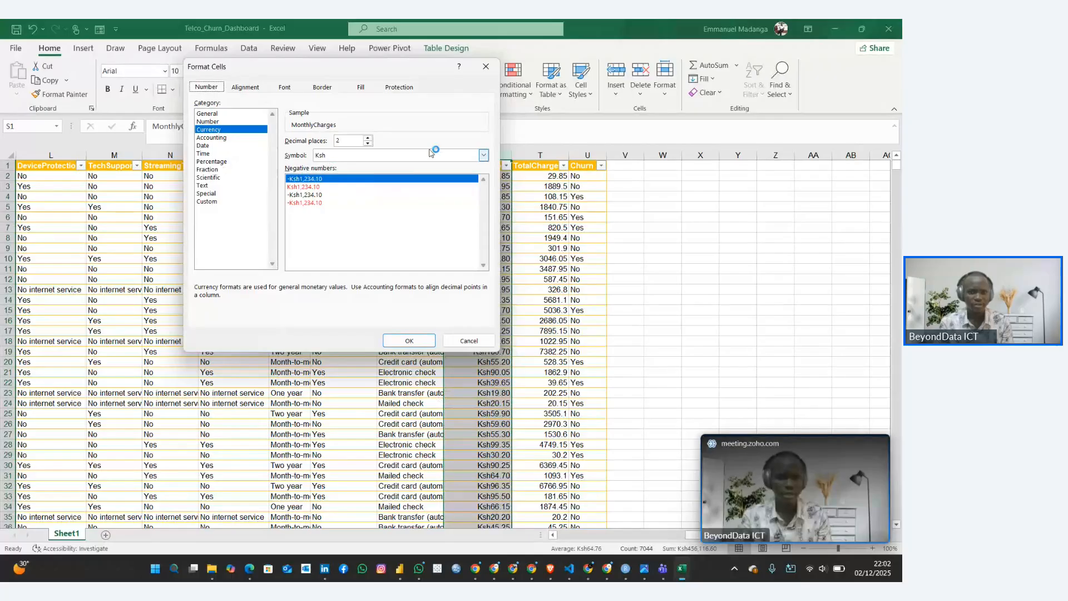
{"action": "left_click", "coordinate": [466, 159]}
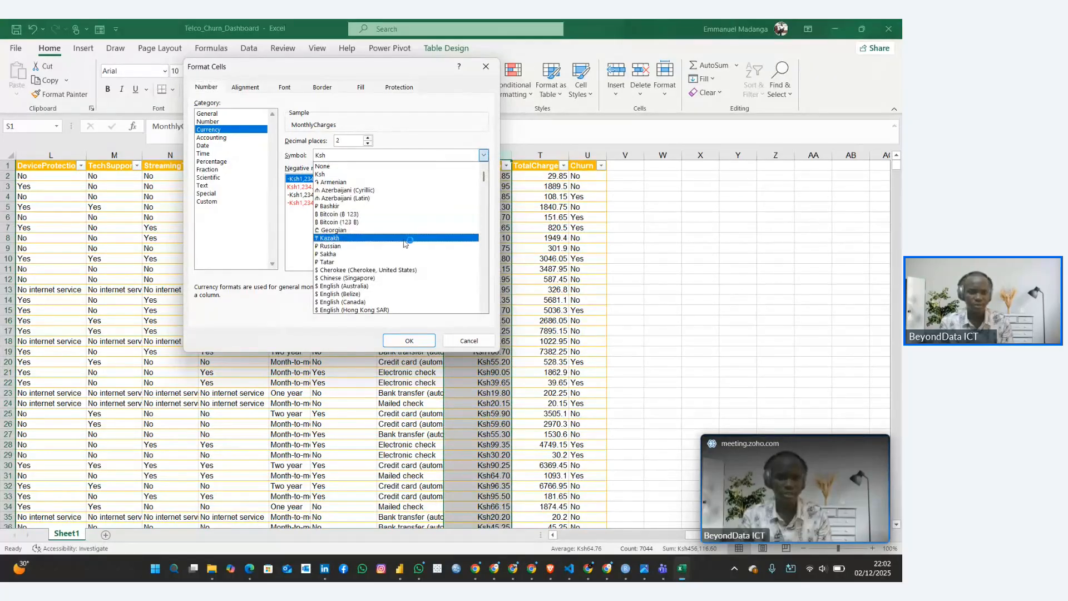
{"action": "scroll", "coordinate": [405, 243], "scroll_direction": "down", "scroll_amount": 3}
{"action": "scroll", "coordinate": [405, 244], "scroll_direction": "down", "scroll_amount": 10}
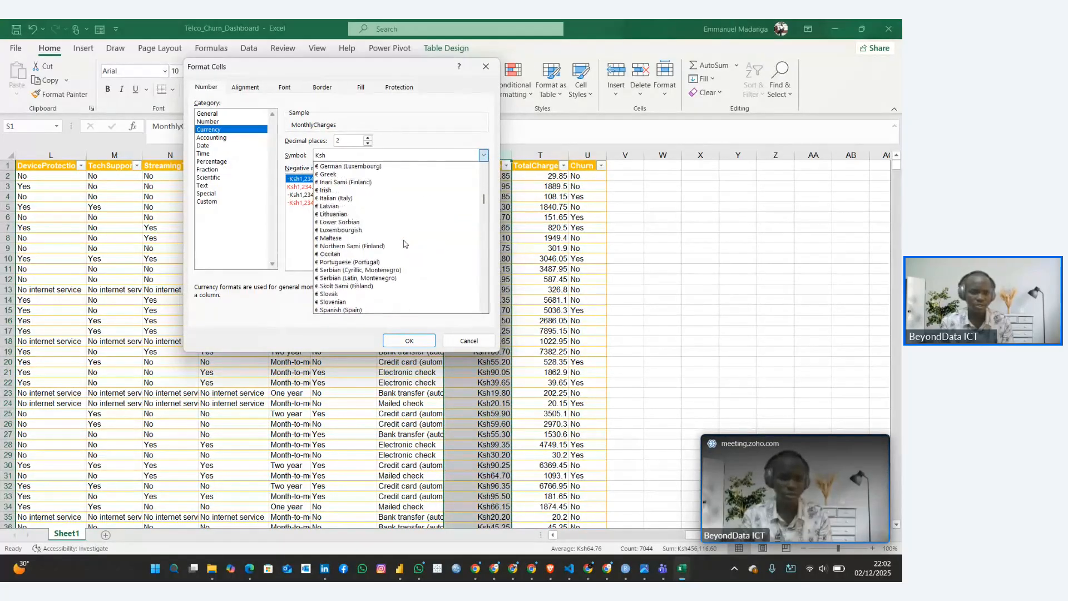
{"action": "scroll", "coordinate": [405, 243], "scroll_direction": "down", "scroll_amount": 10}
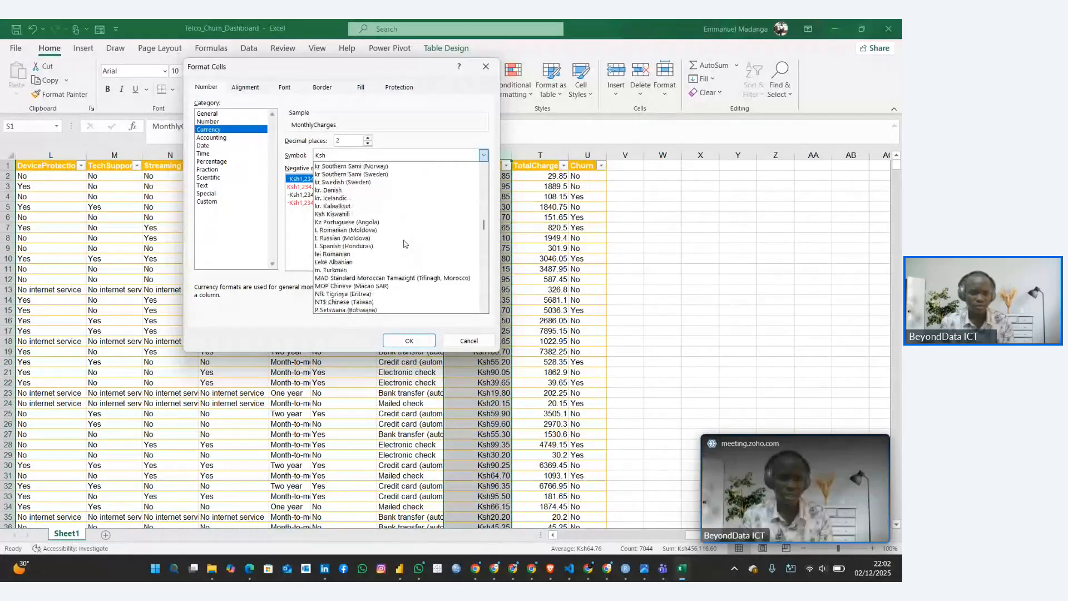
{"action": "scroll", "coordinate": [405, 244], "scroll_direction": "down", "scroll_amount": 10}
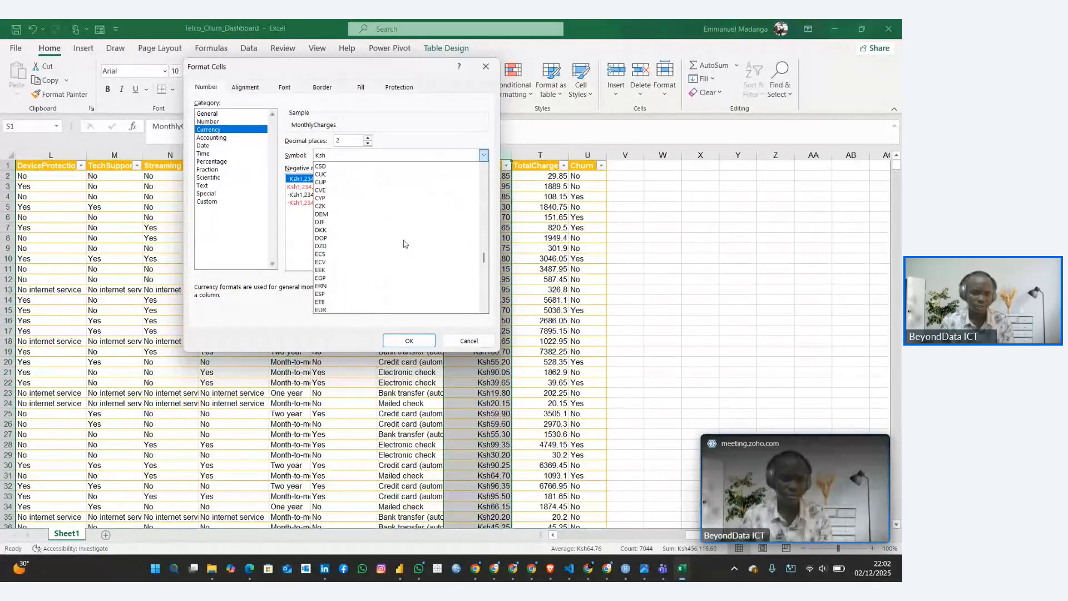
{"action": "scroll", "coordinate": [404, 243], "scroll_direction": "down", "scroll_amount": 9}
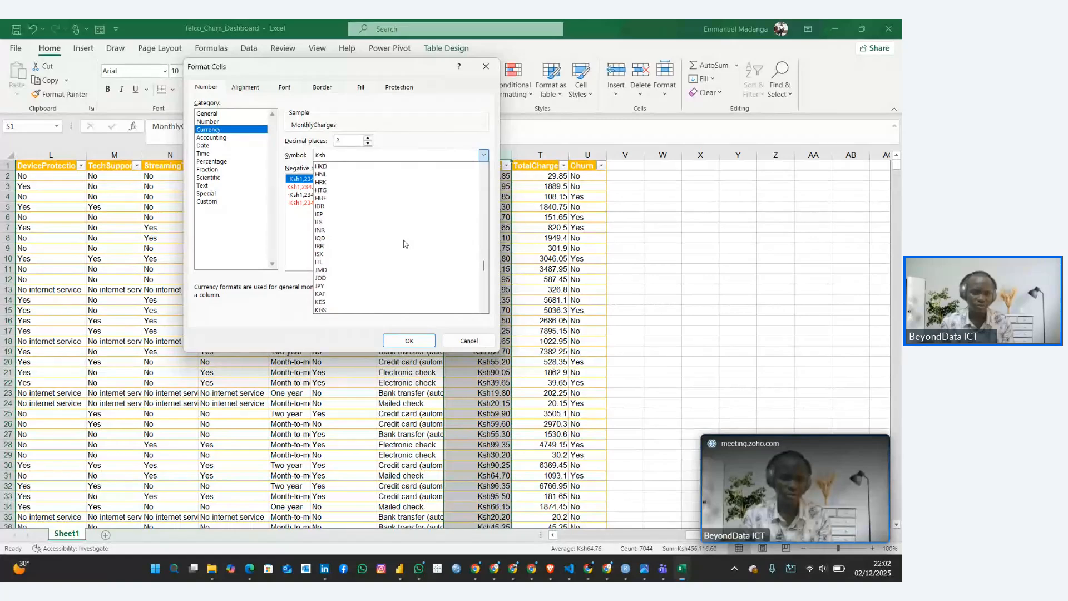
{"action": "scroll", "coordinate": [405, 244], "scroll_direction": "down", "scroll_amount": 10}
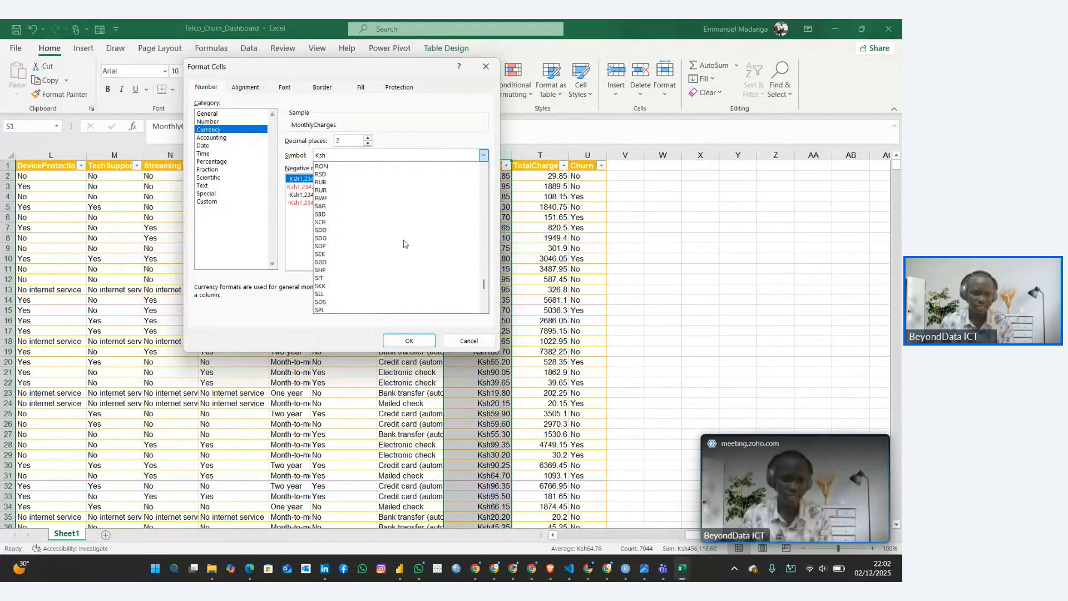
{"action": "scroll", "coordinate": [404, 243], "scroll_direction": "down", "scroll_amount": 2}
{"action": "scroll", "coordinate": [389, 234], "scroll_direction": "up", "scroll_amount": 1}
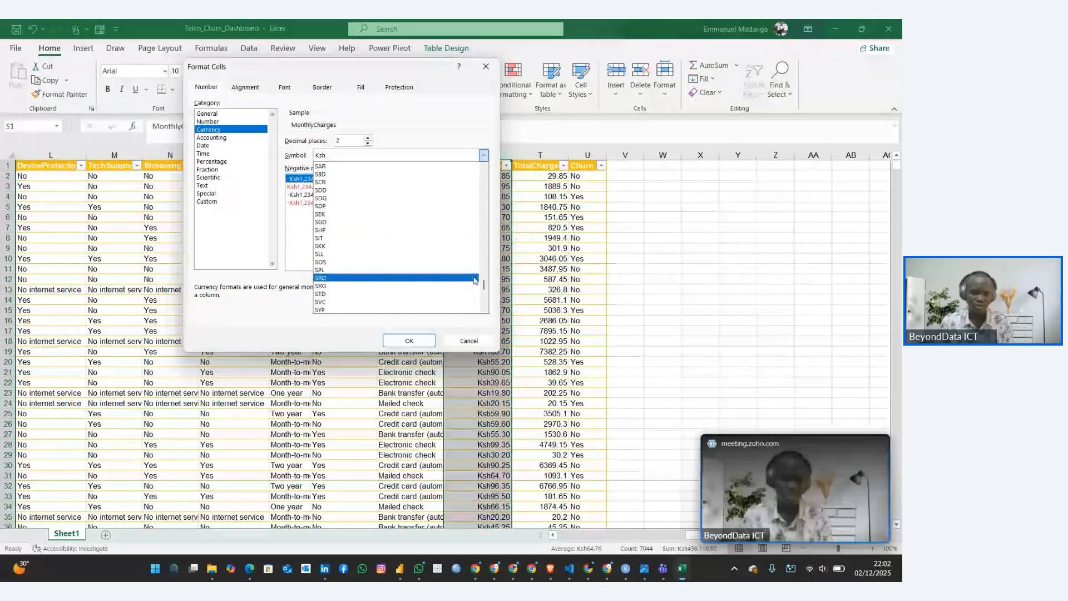
{"action": "left_click_drag", "start_coordinate": [484, 287], "coordinate": [482, 295]}
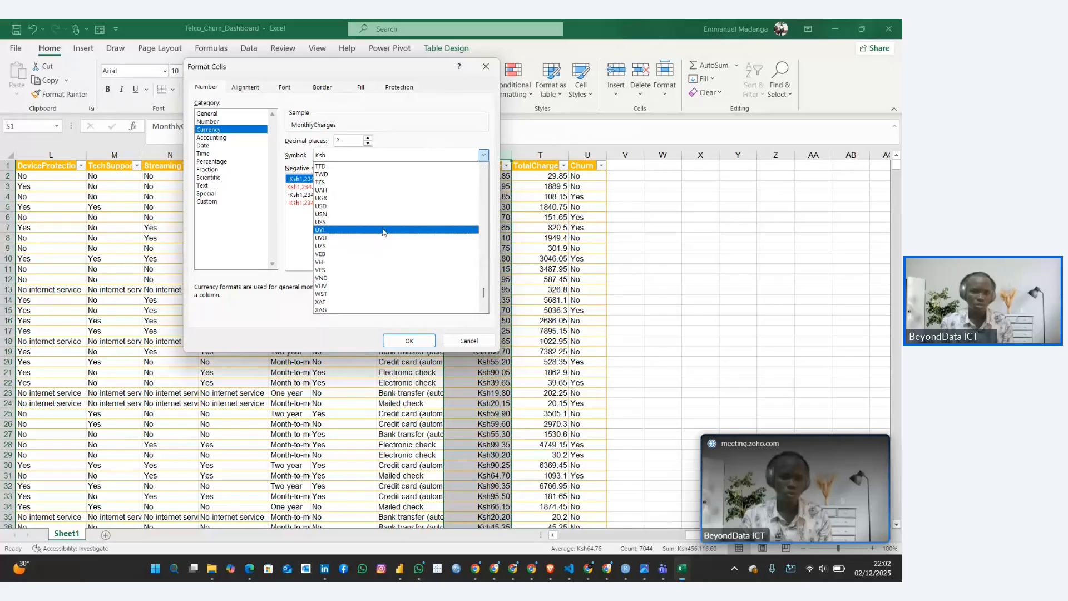
{"action": "left_click", "coordinate": [379, 207]}
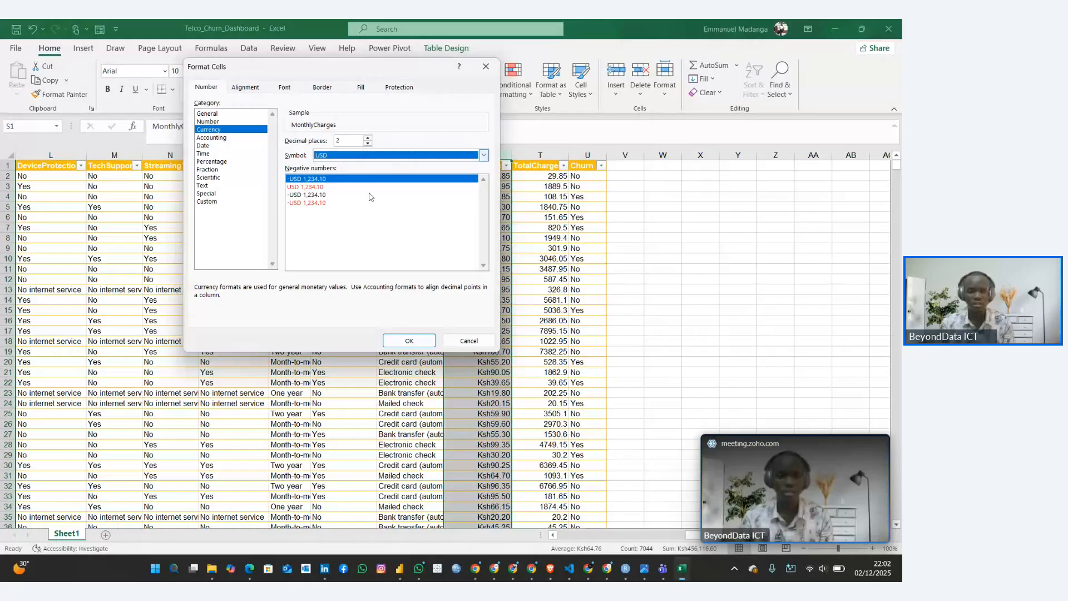
{"action": "left_click", "coordinate": [408, 338]}
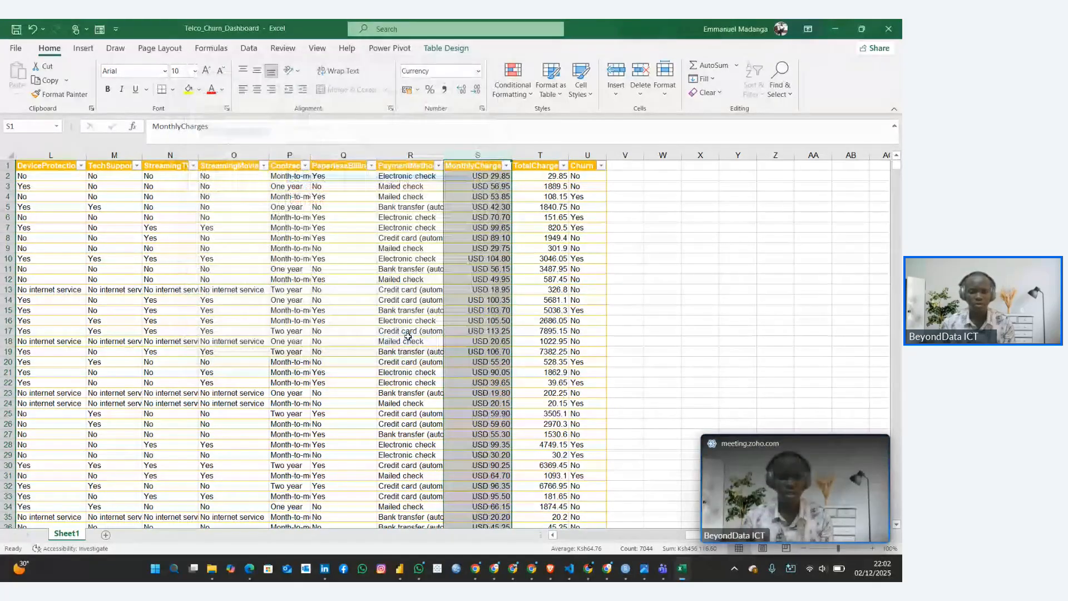
{"action": "left_click", "coordinate": [460, 301]}
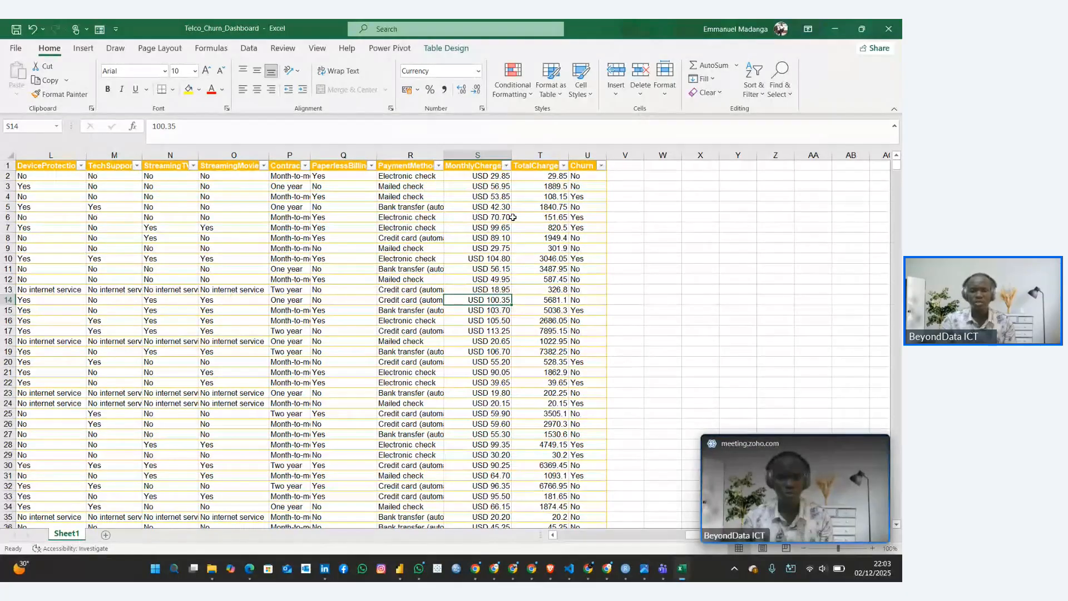
Enter the sample amounts USD 34 in cell W4 and USD 40 in cell W5 as plain entries
{"action": "left_click", "coordinate": [670, 200]}
{"action": "type", "text": "USD"}
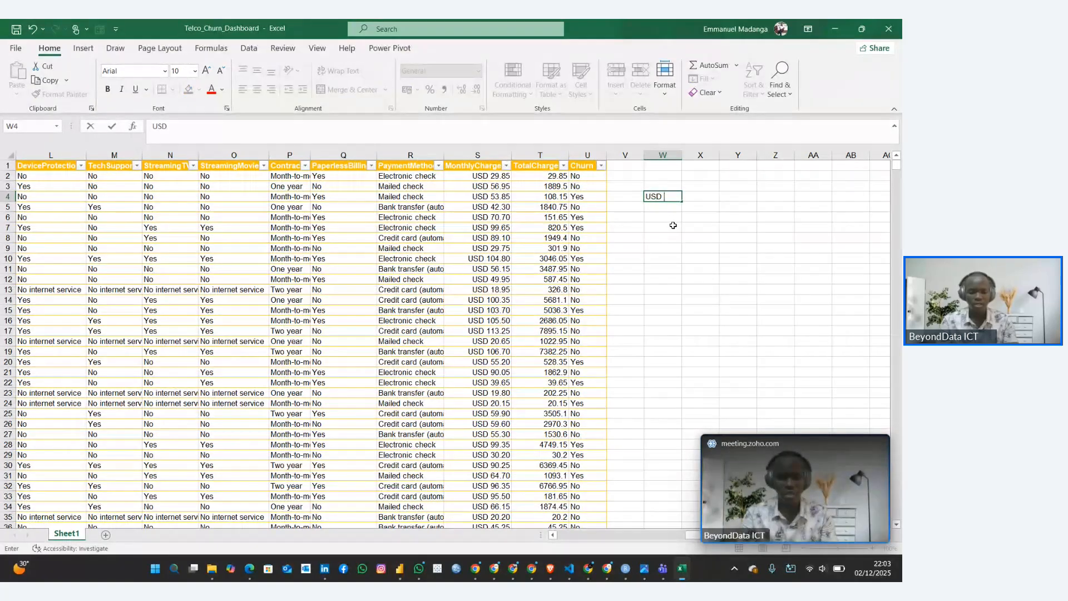
{"action": "type", "text": " 34"}
{"action": "key", "text": "Return"}
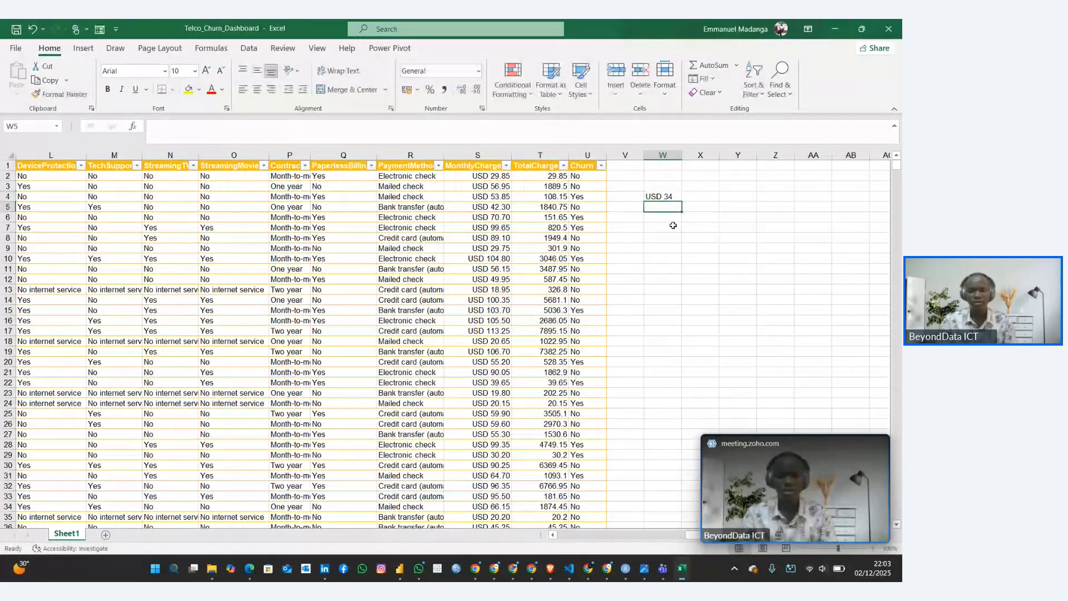
{"action": "left_click", "coordinate": [667, 198]}
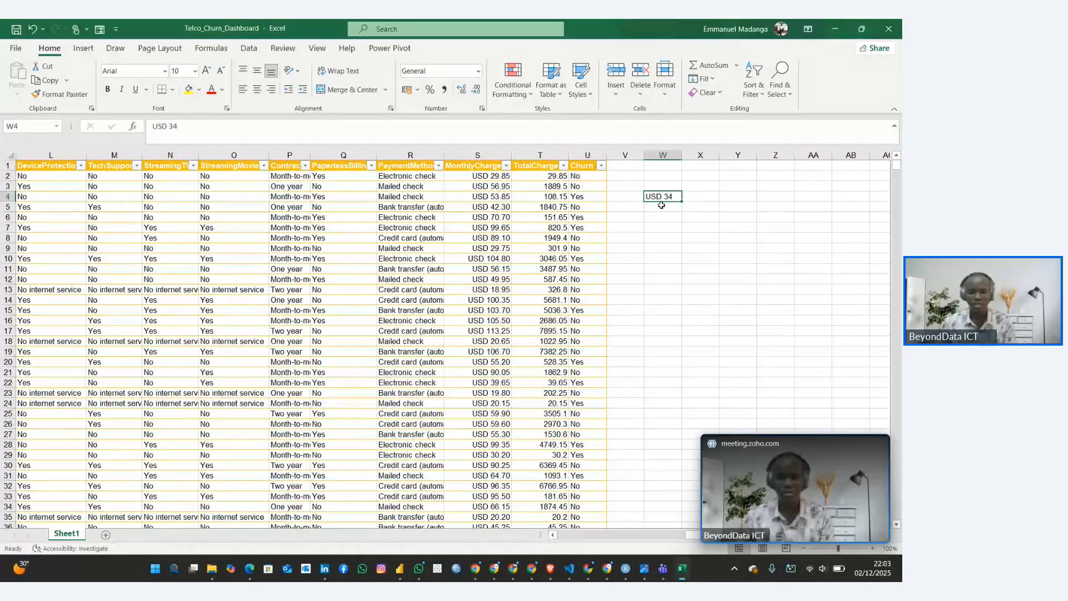
{"action": "left_click", "coordinate": [661, 209]}
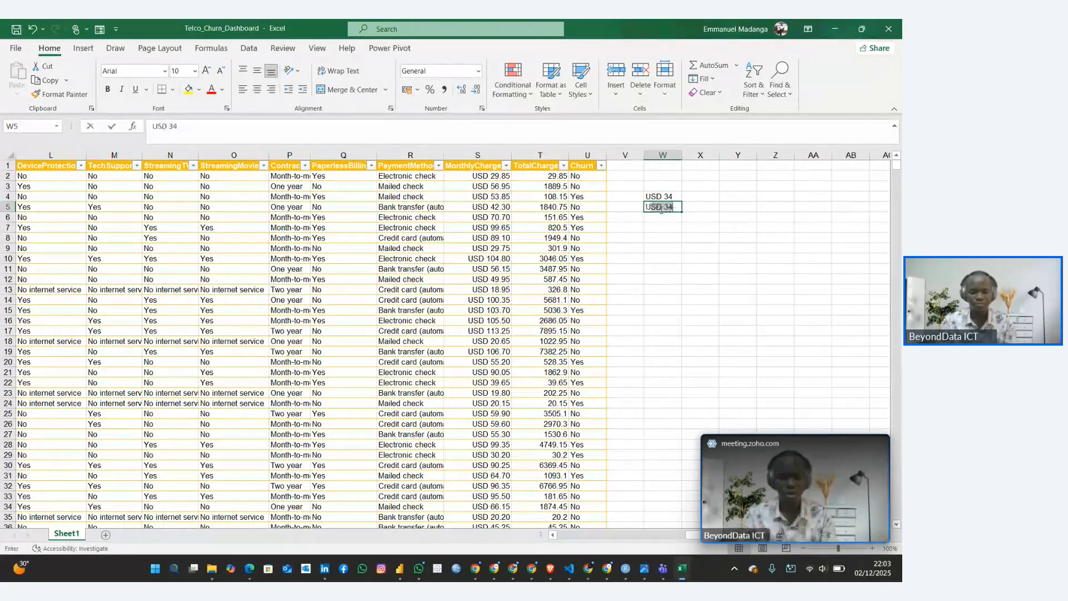
{"action": "type", "text": "U"}
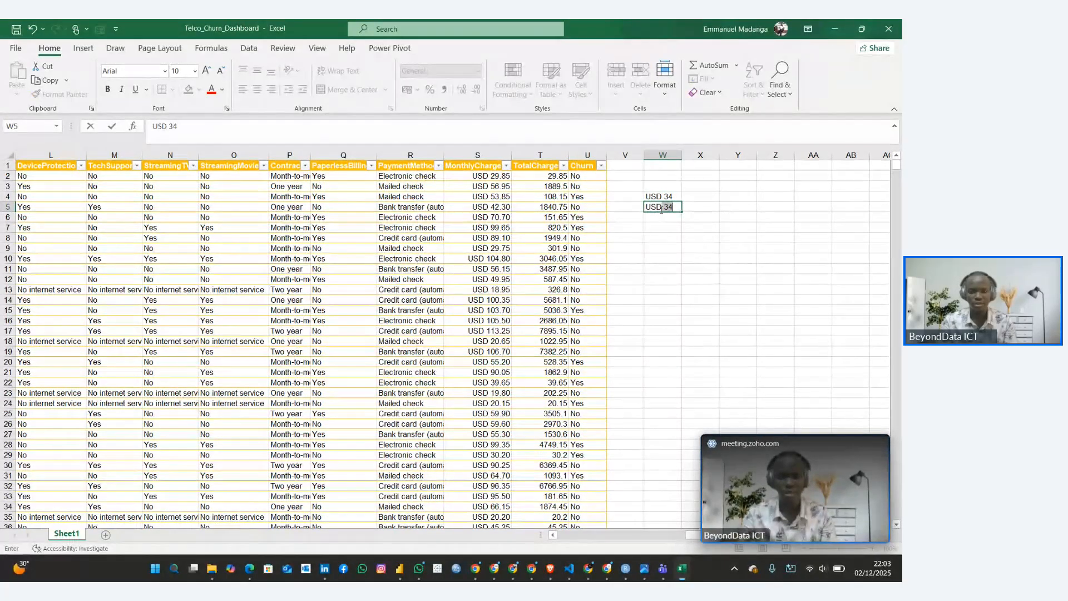
{"action": "type", "text": "SD 40"}
{"action": "key", "text": "Return"}
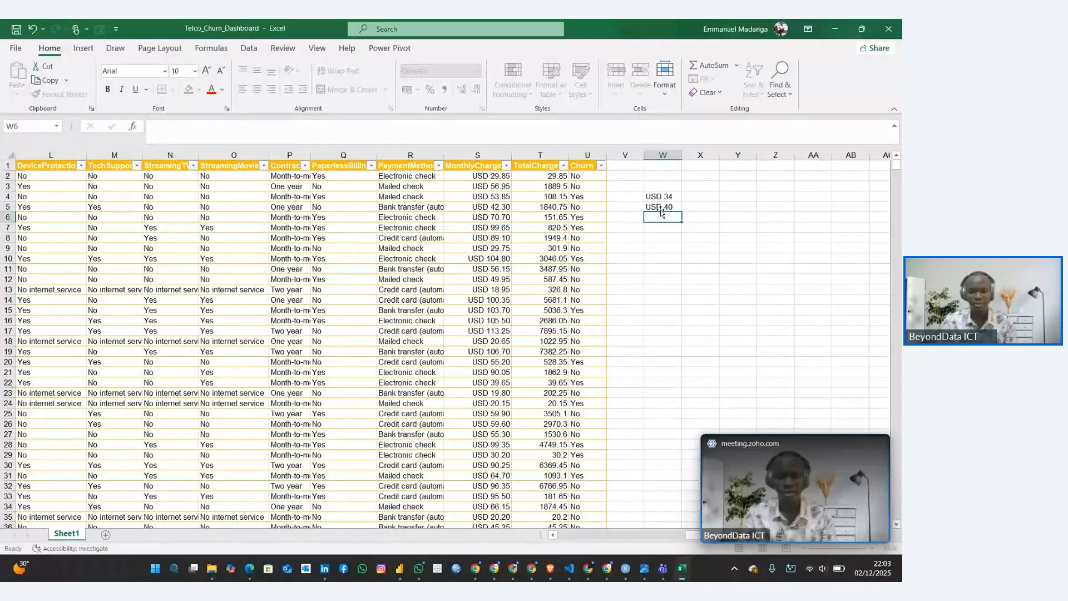
Add up the two sample USD amounts in cell W6 with the formula =SUM(W4:W5)
{"action": "type", "text": "=sum"}
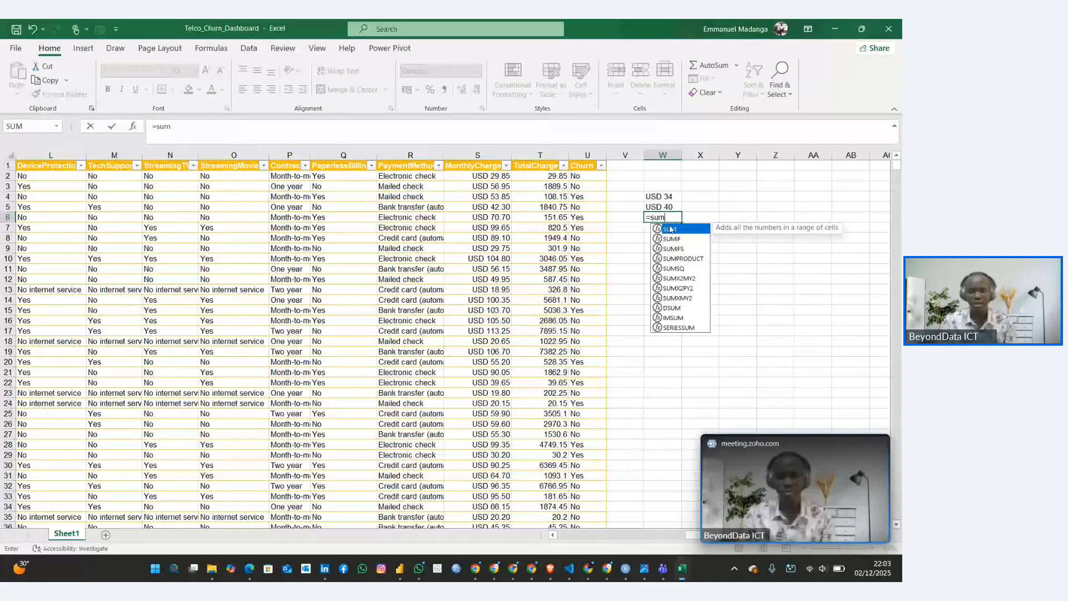
{"action": "double_click", "coordinate": [671, 228]}
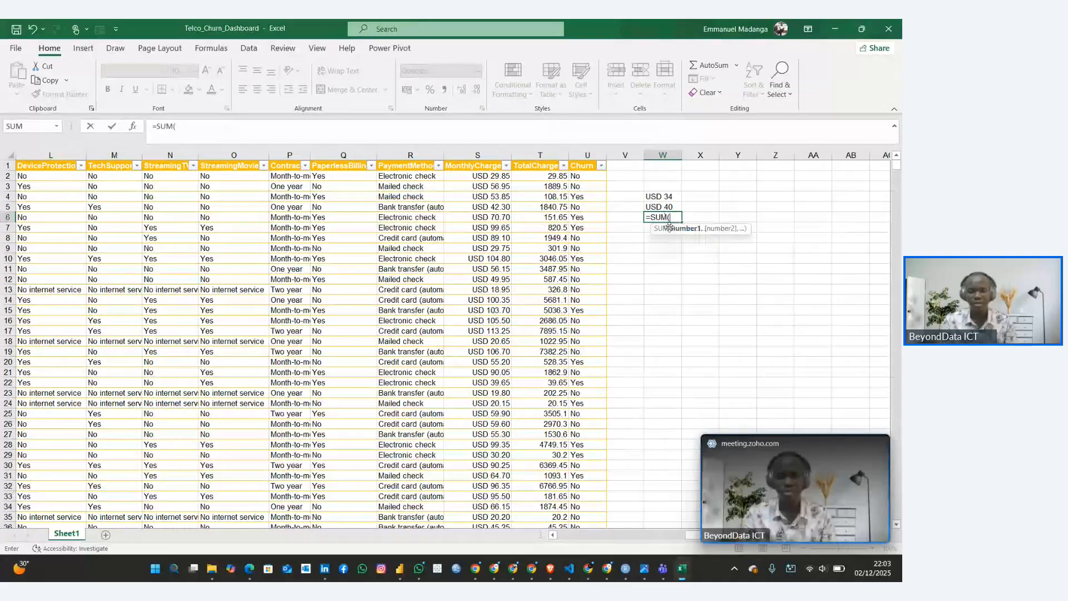
{"action": "left_click_drag", "start_coordinate": [650, 195], "coordinate": [650, 202]}
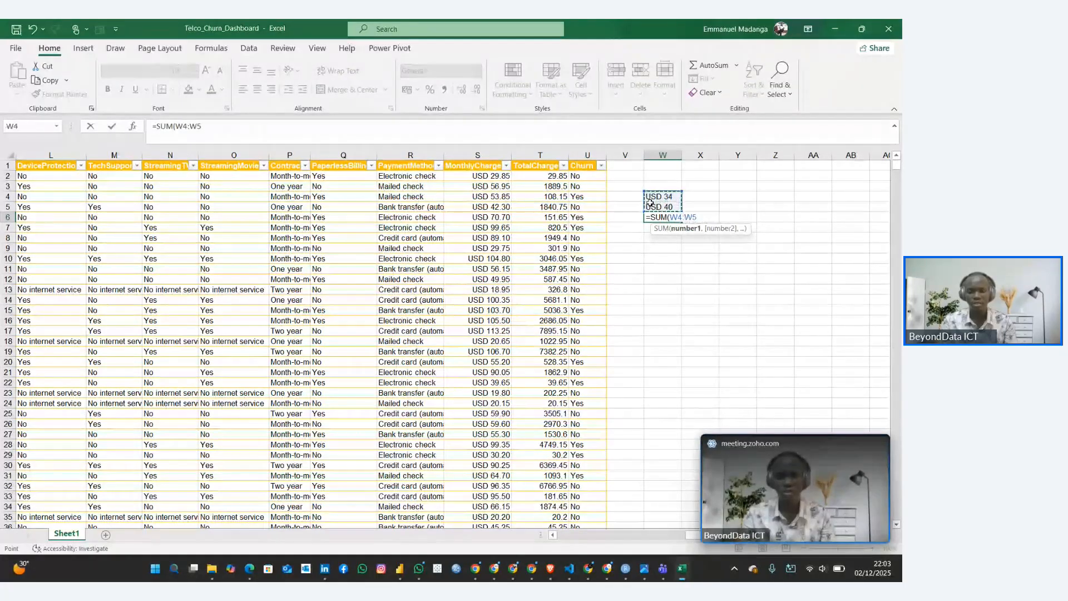
{"action": "type", "text": ")"}
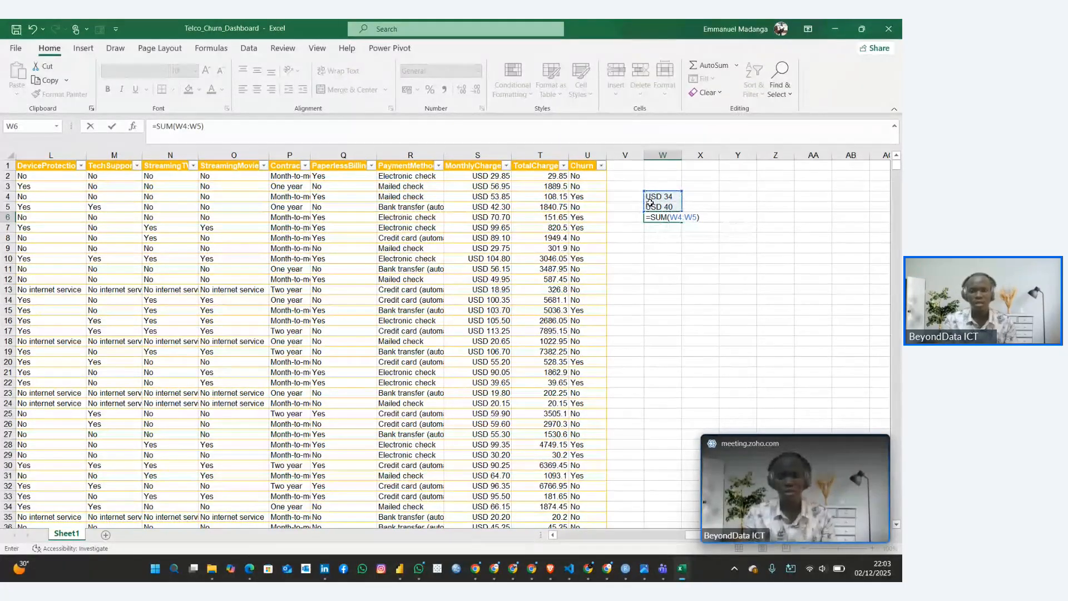
{"action": "key", "text": "Return"}
{"action": "key", "text": "Up"}
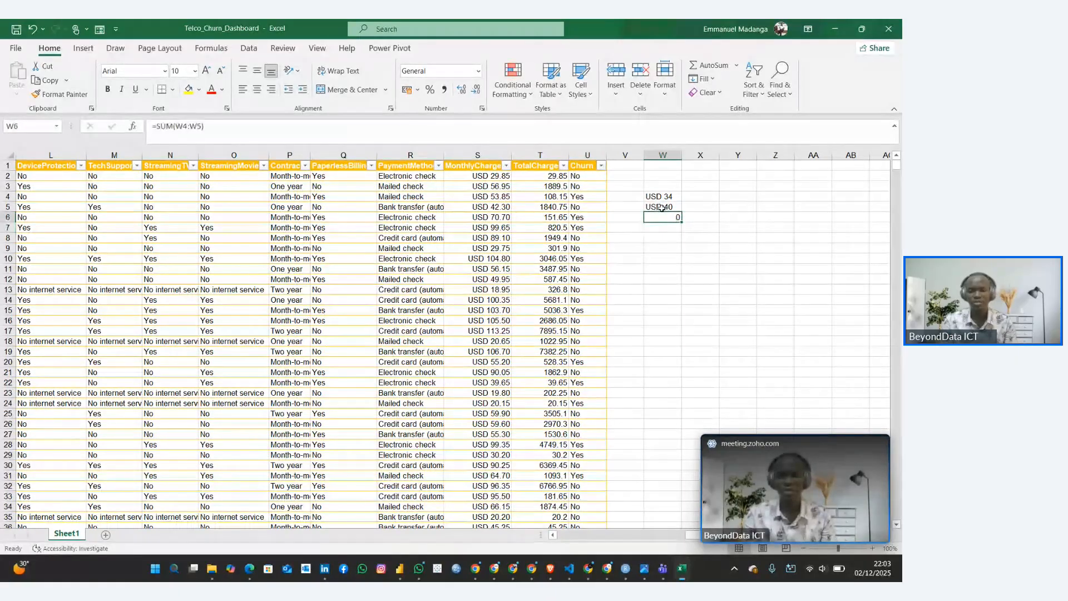
{"action": "left_click", "coordinate": [654, 207]}
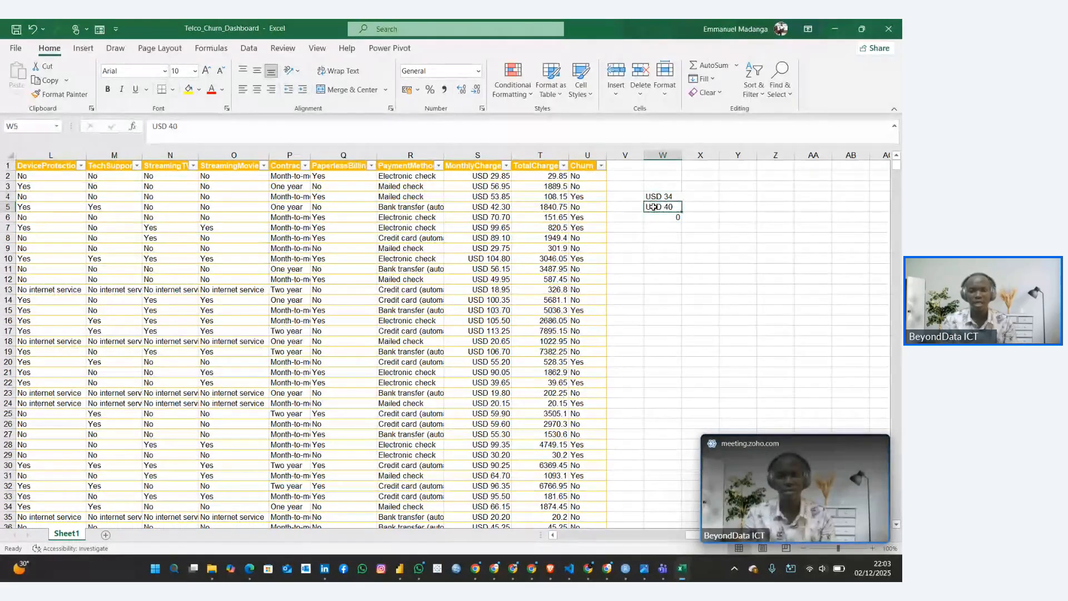
Compare the stored values of the USD-formatted MonthlyCharges cells S3 and S5 with the plain text entry in cell W5
{"action": "left_click", "coordinate": [467, 188]}
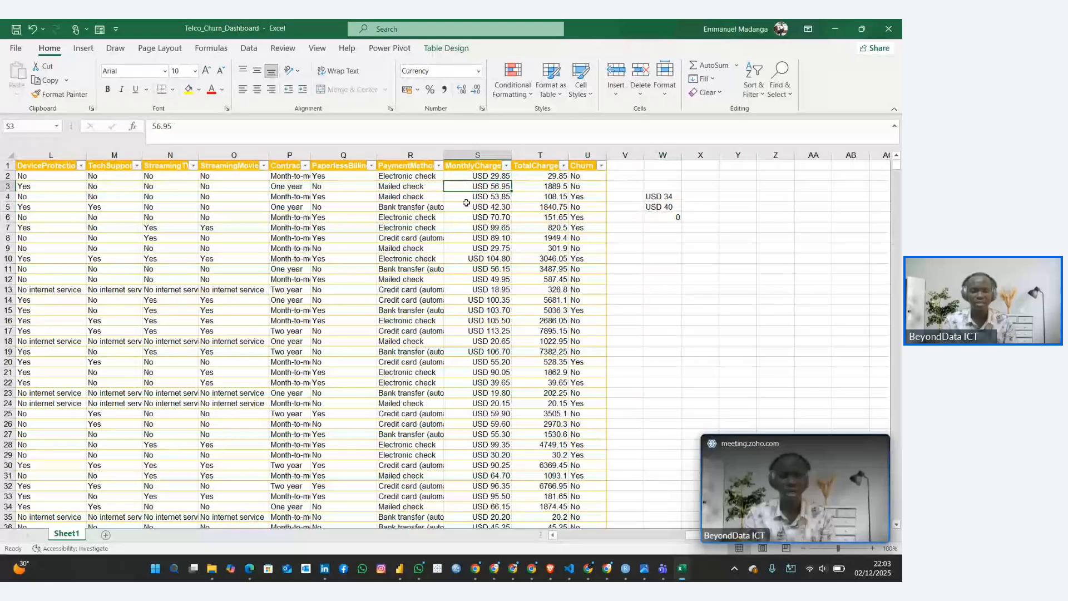
{"action": "left_click", "coordinate": [466, 204]}
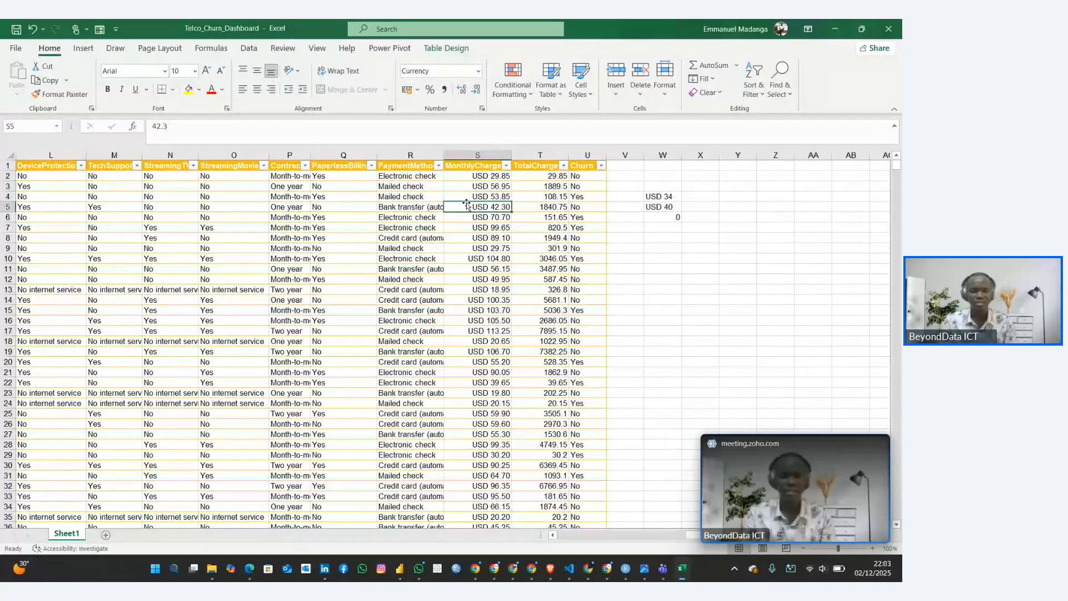
{"action": "left_click", "coordinate": [154, 126]}
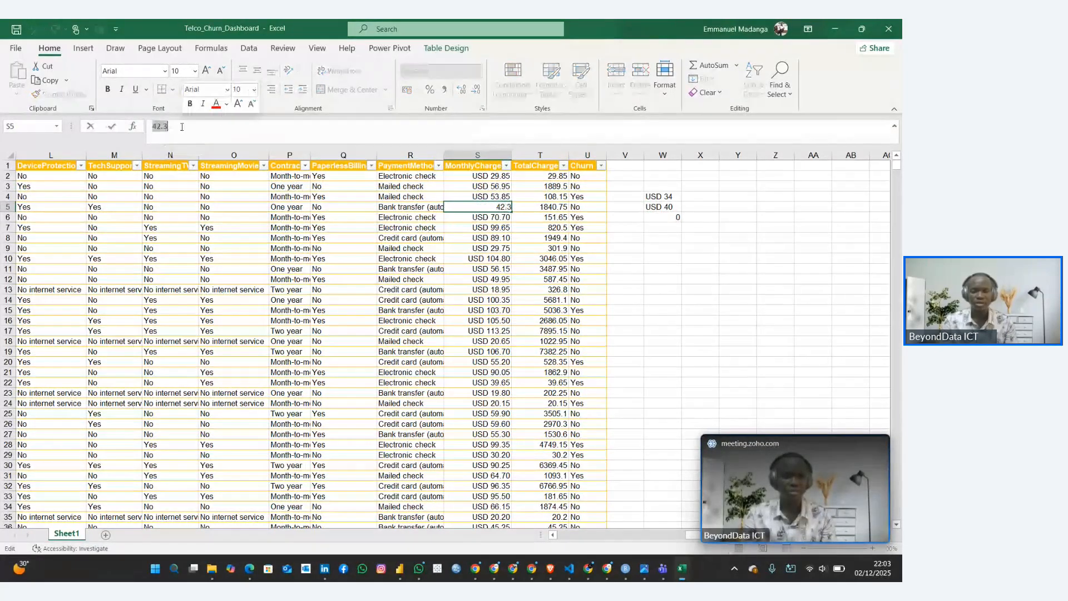
{"action": "left_click", "coordinate": [646, 207]}
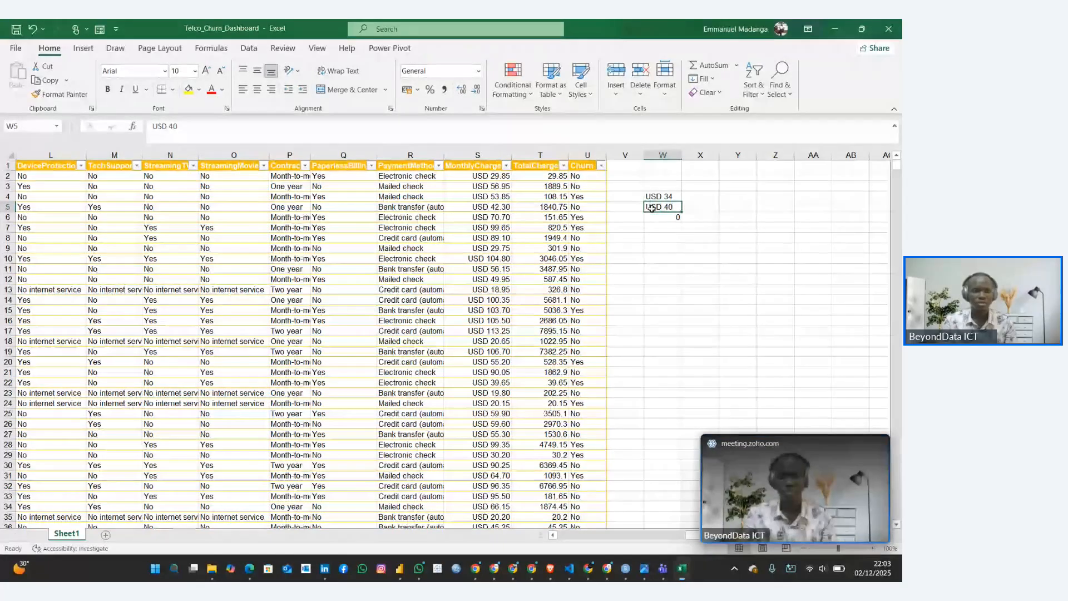
{"action": "triple_click", "coordinate": [153, 126]}
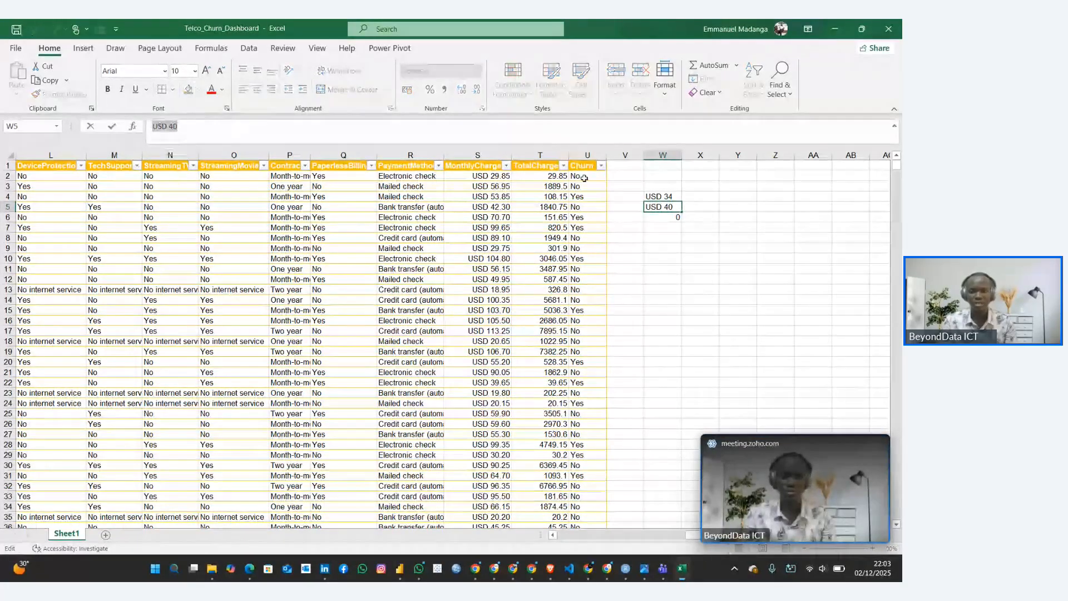
{"action": "key", "text": "Escape"}
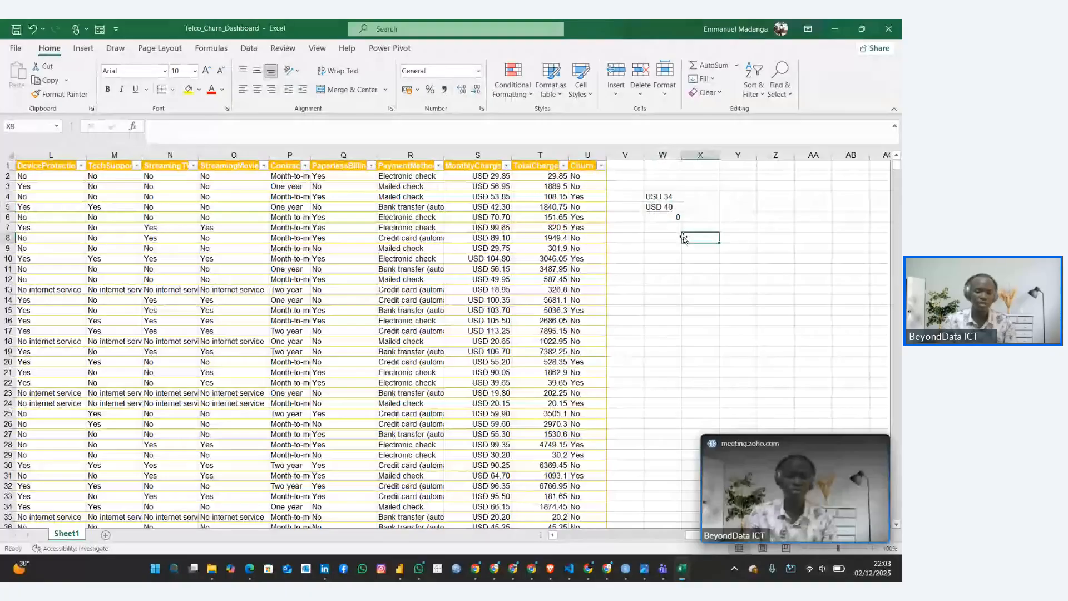
Undo the sample USD entries and their sum in cells W4 to W6
{"action": "key", "text": "ctrl+z"}
{"action": "key", "text": "ctrl+z"}
{"action": "key", "text": "ctrl+z"}
{"action": "key", "text": "ctrl+z"}
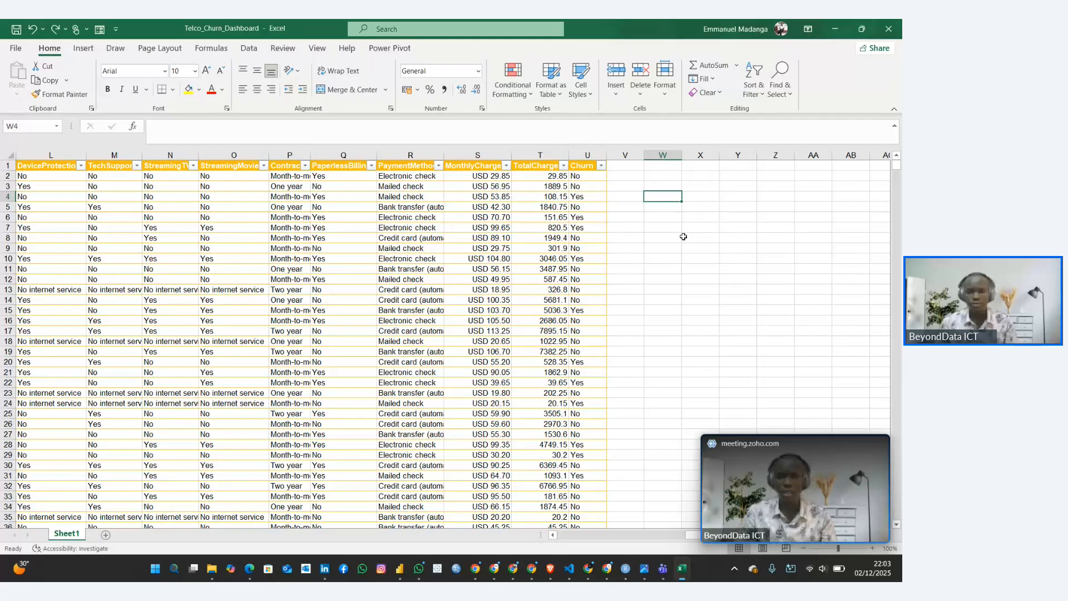
Format the TotalCharges column as Currency with the USD symbol
{"action": "left_click", "coordinate": [477, 158]}
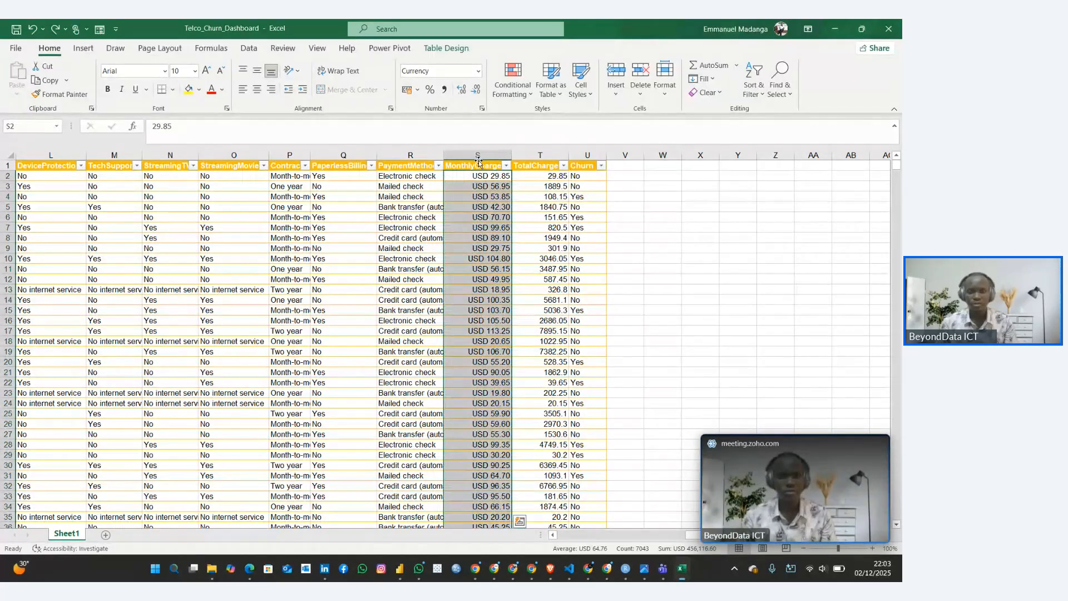
{"action": "left_click", "coordinate": [514, 159]}
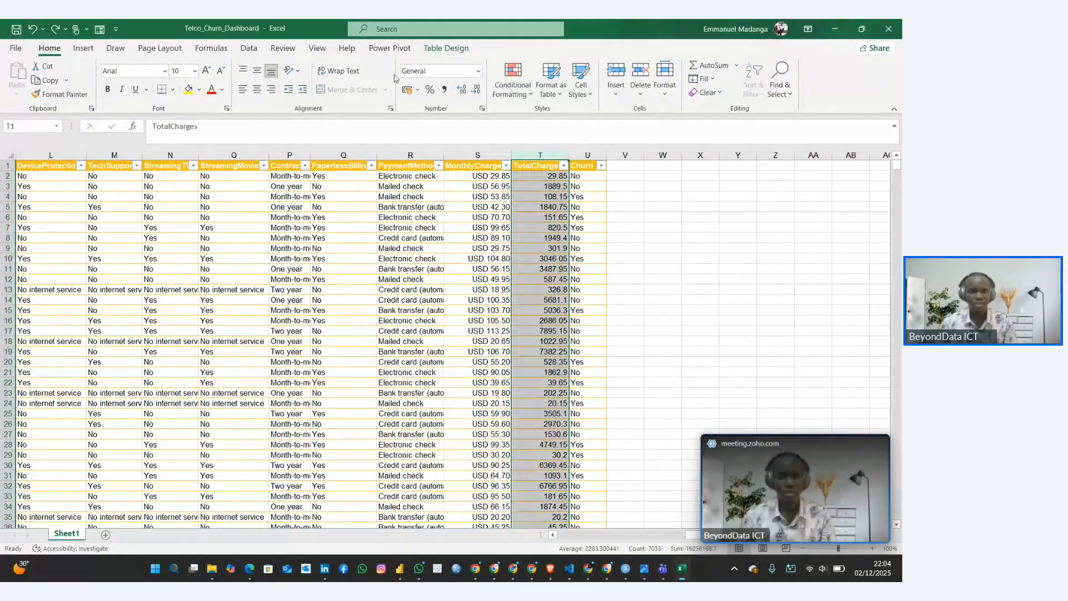
{"action": "left_click", "coordinate": [478, 71]}
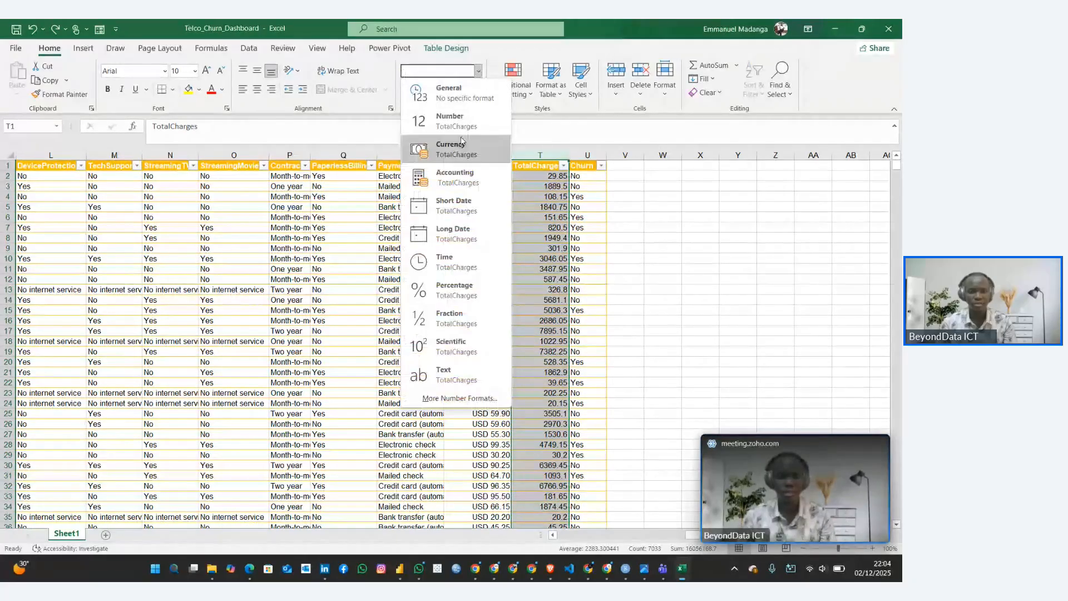
{"action": "left_click", "coordinate": [455, 398]}
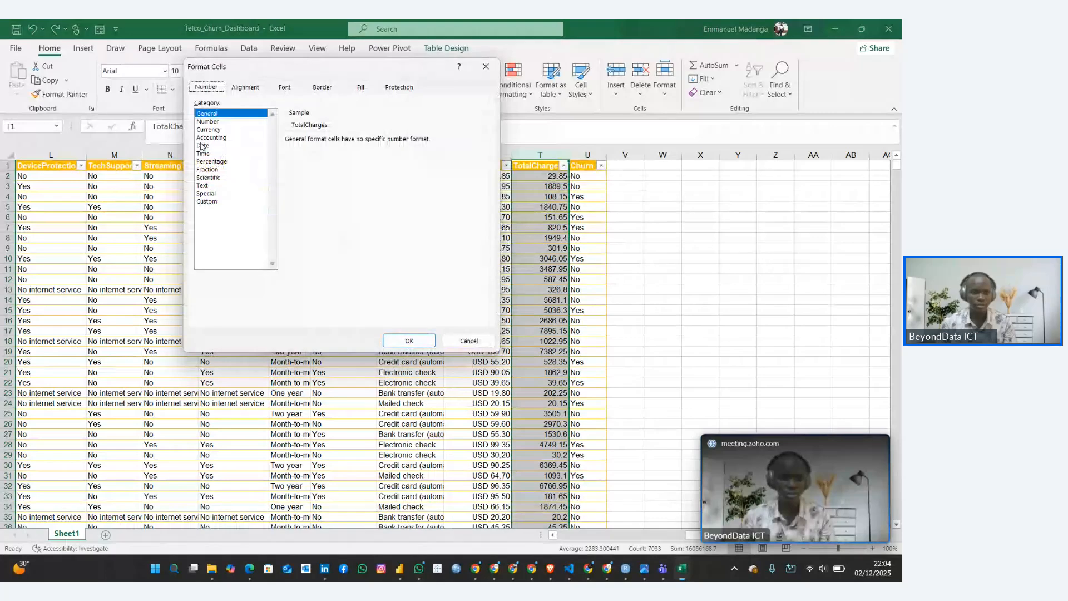
{"action": "left_click", "coordinate": [208, 130]}
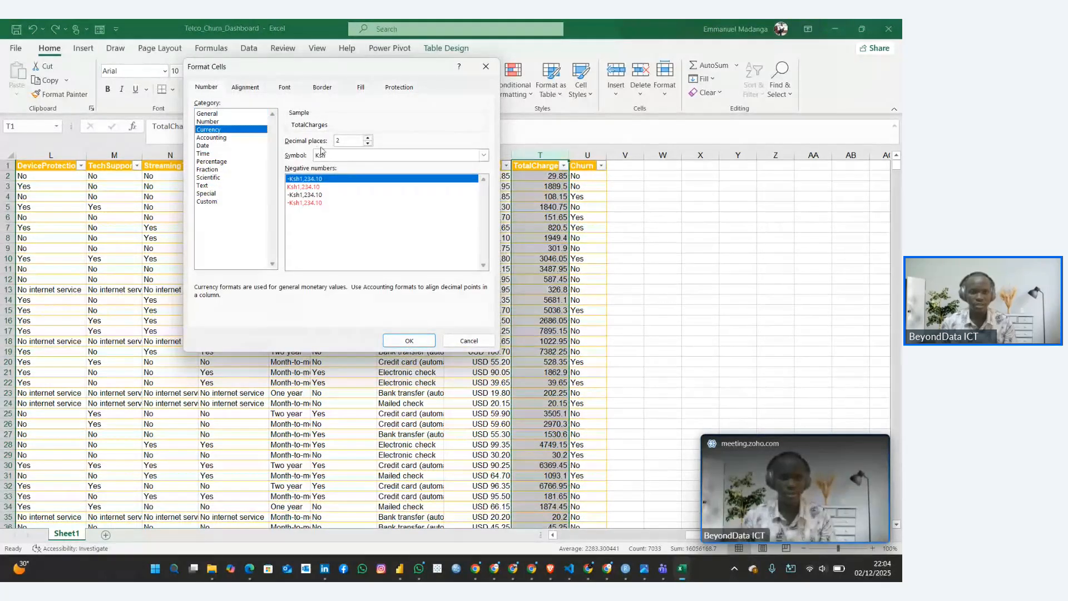
{"action": "left_click", "coordinate": [484, 155]}
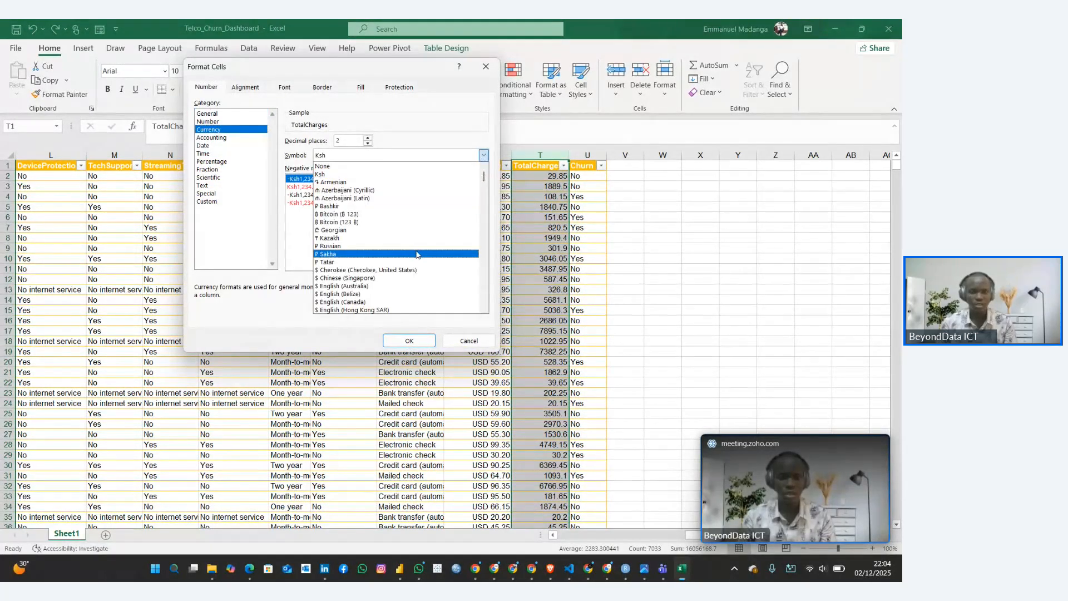
{"action": "left_click_drag", "start_coordinate": [483, 176], "coordinate": [492, 300]}
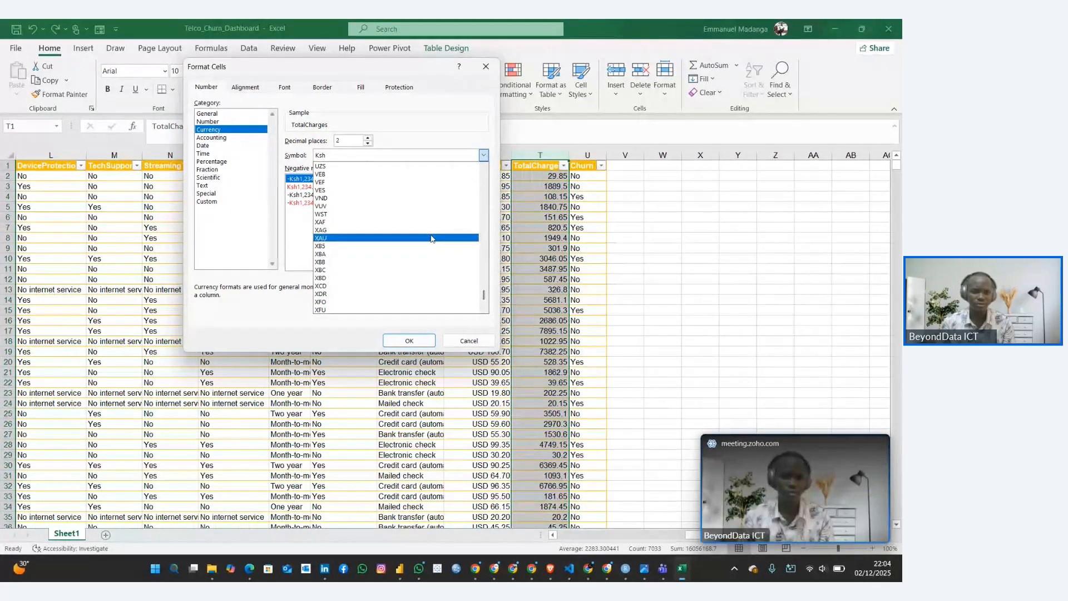
{"action": "scroll", "coordinate": [483, 300], "scroll_direction": "up", "scroll_amount": 3}
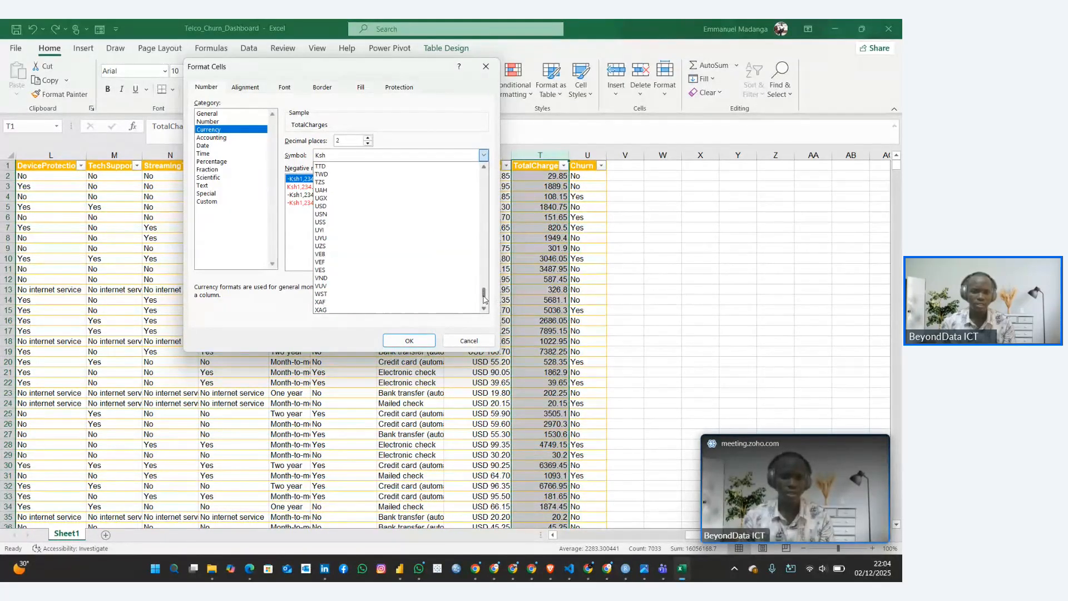
{"action": "left_click", "coordinate": [371, 208]}
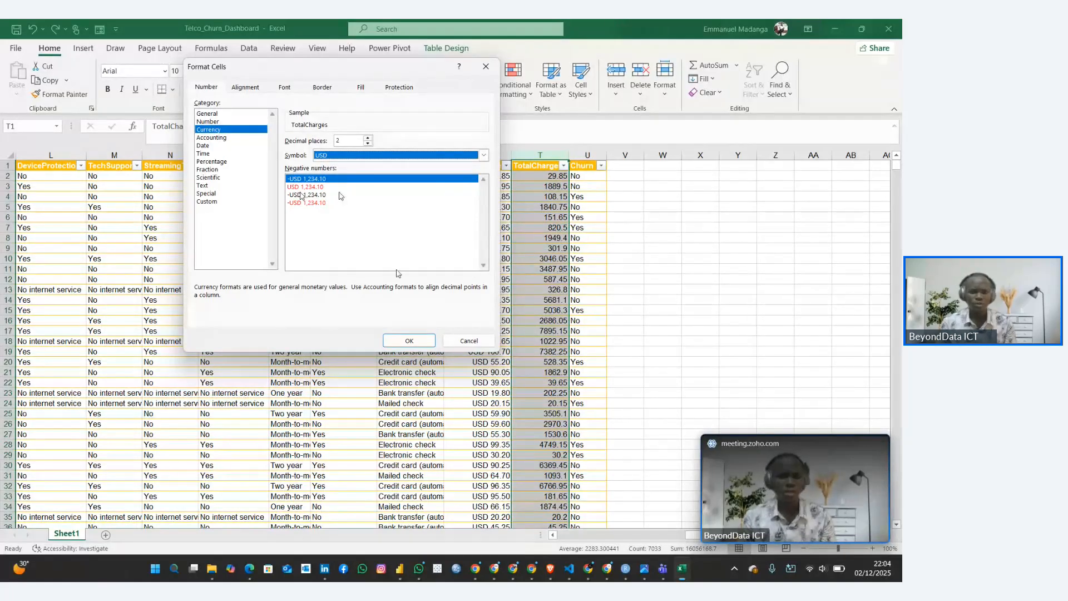
{"action": "left_click", "coordinate": [408, 342]}
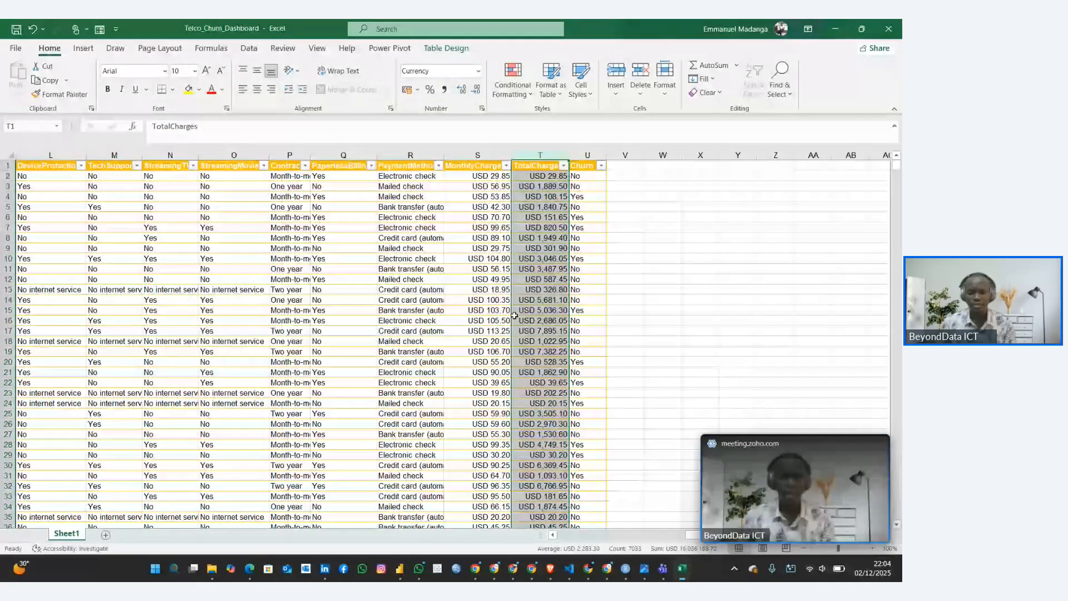
{"action": "left_click", "coordinate": [537, 271]}
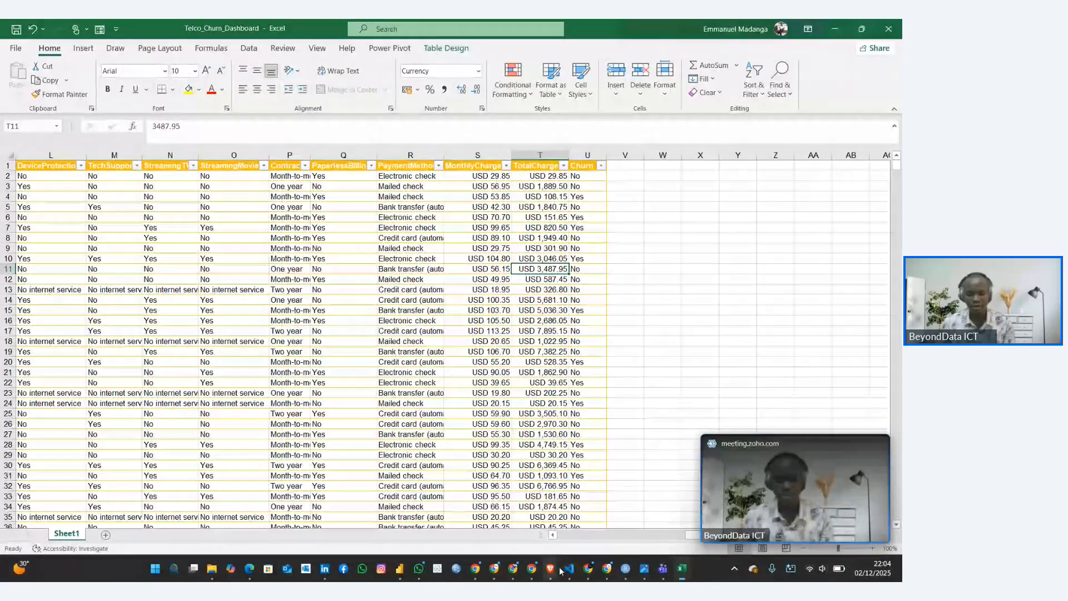
Switch to the Customer Churn Rate Guide in the browser, and pause the recording in the Zoho meeting
{"action": "mouse_move", "coordinate": [589, 573]}
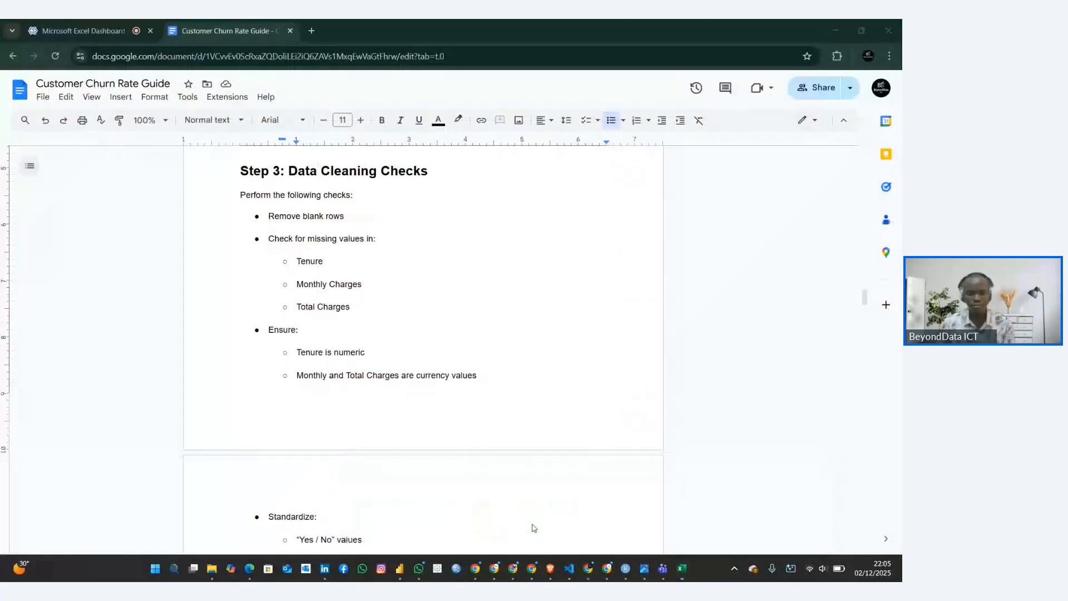
{"action": "left_click", "coordinate": [523, 512]}
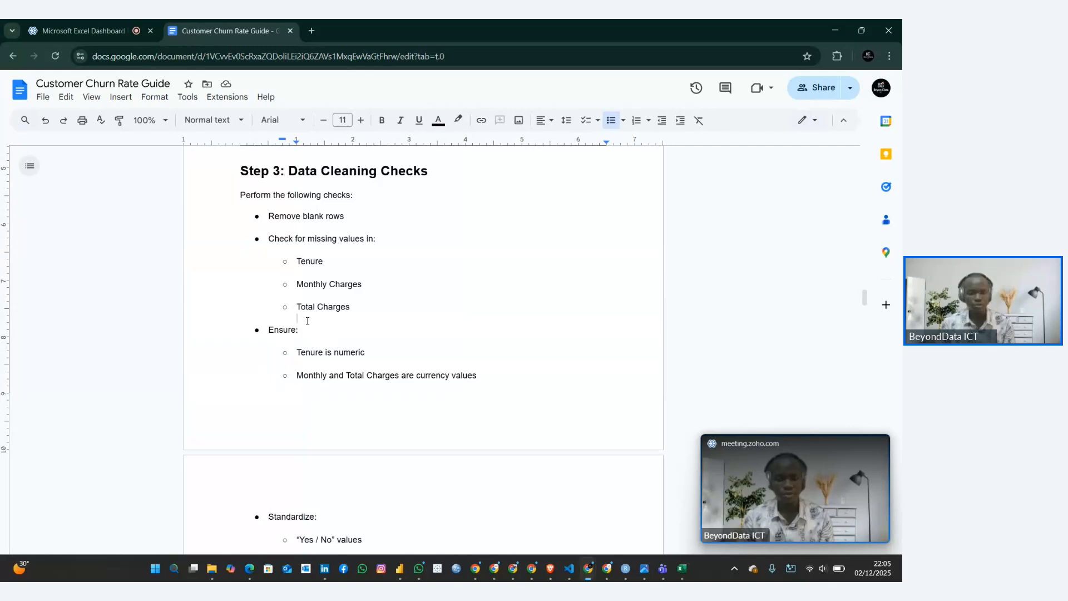
{"action": "left_click", "coordinate": [89, 29]}
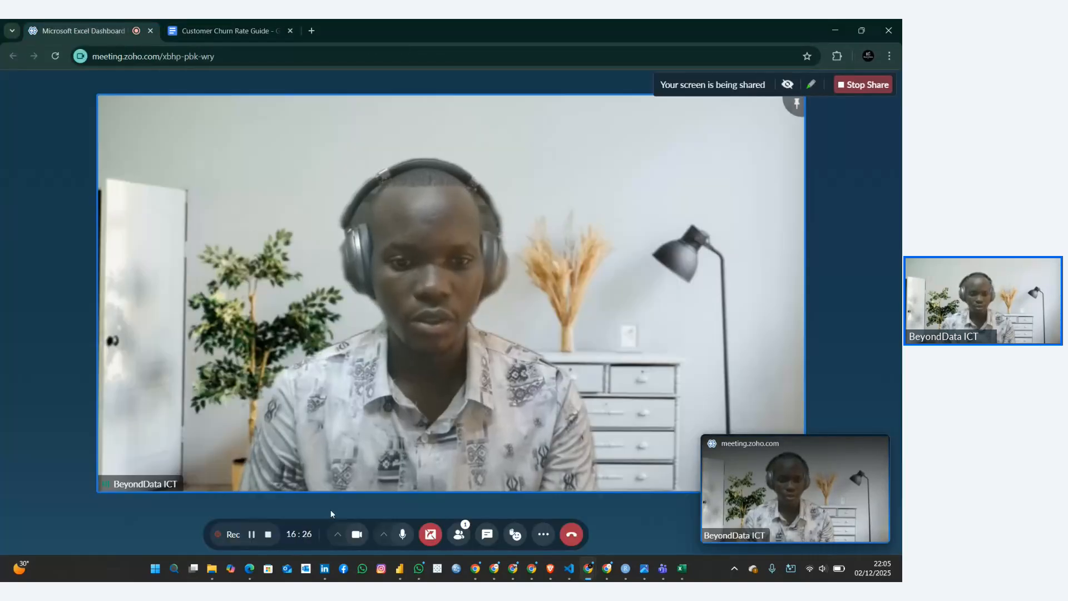
{"action": "left_click", "coordinate": [252, 535]}
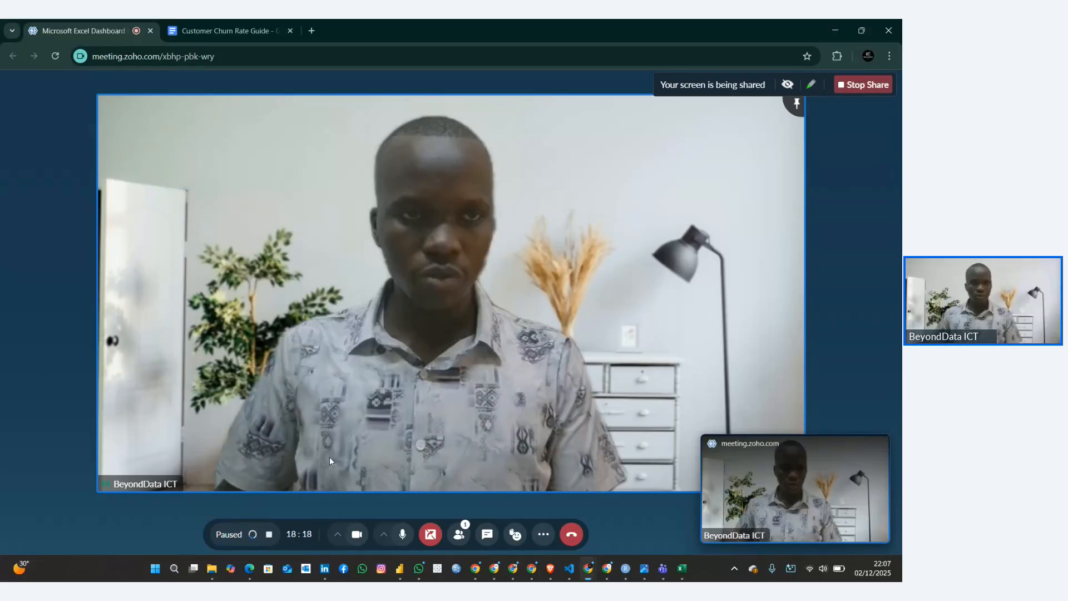
Return to the Customer Churn Rate Guide and review the missing-value checks under Step 3
{"action": "left_click", "coordinate": [242, 31]}
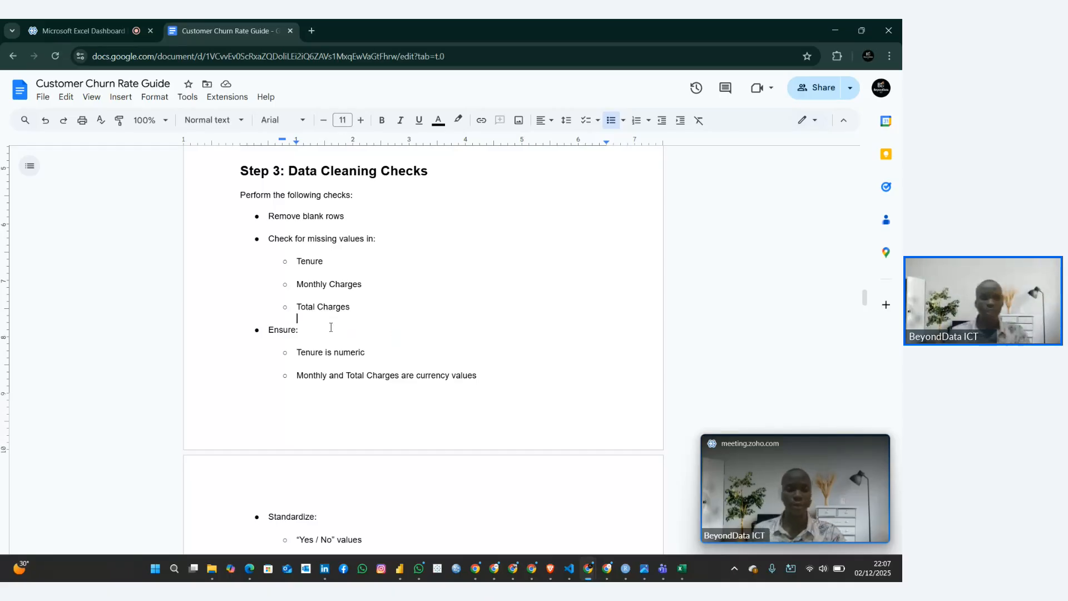
{"action": "left_click_drag", "start_coordinate": [361, 304], "coordinate": [283, 242]}
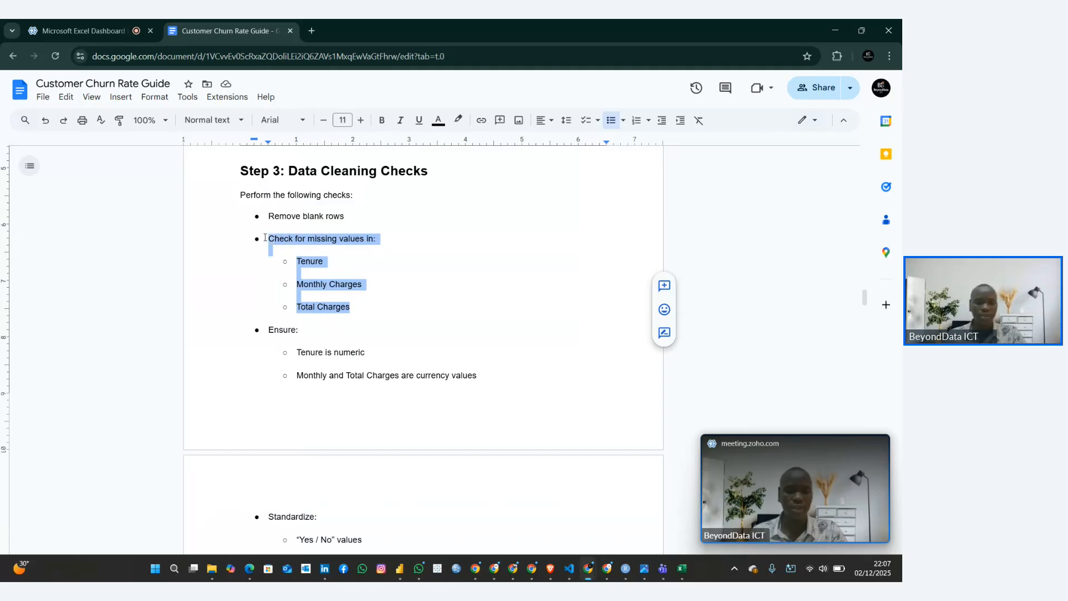
{"action": "left_click", "coordinate": [323, 261]}
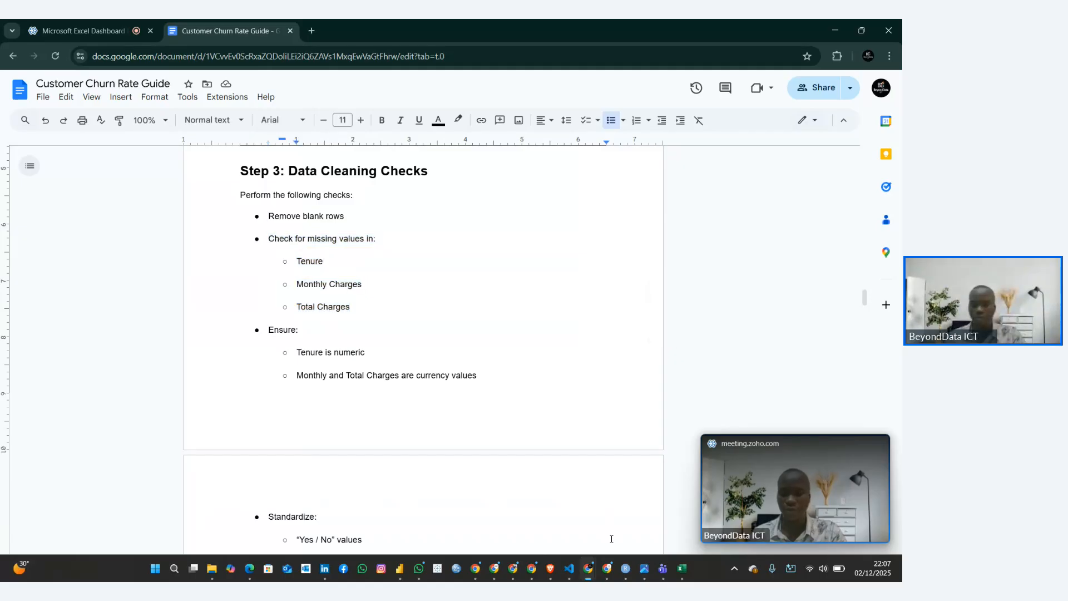
Switch to the Excel workbook and check the MonthlyCharges filter values for blanks, leaving the filter unapplied
{"action": "left_click", "coordinate": [682, 569]}
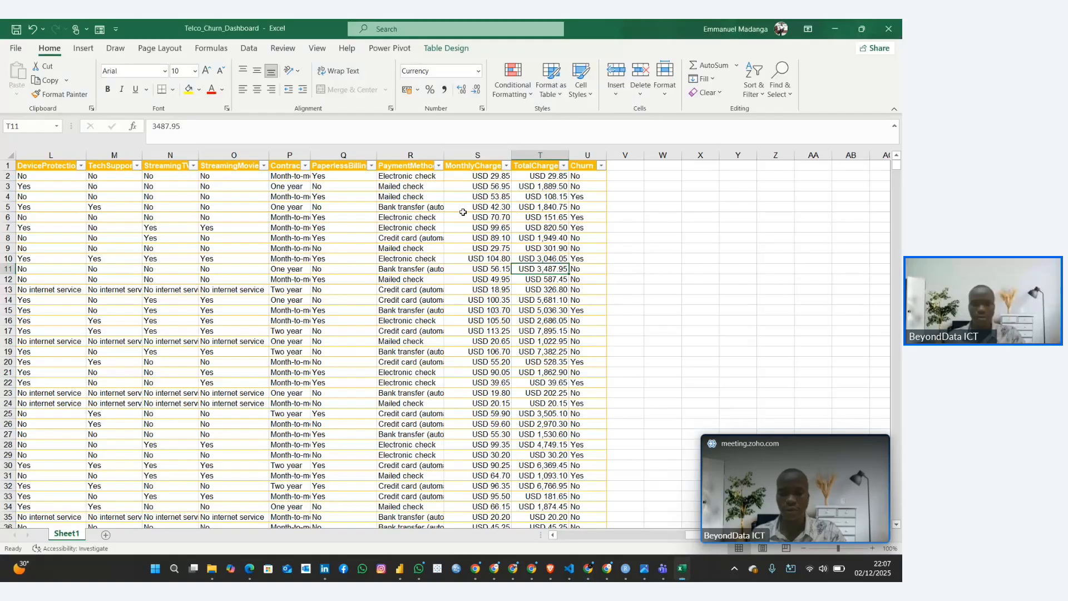
{"action": "left_click", "coordinate": [506, 165]}
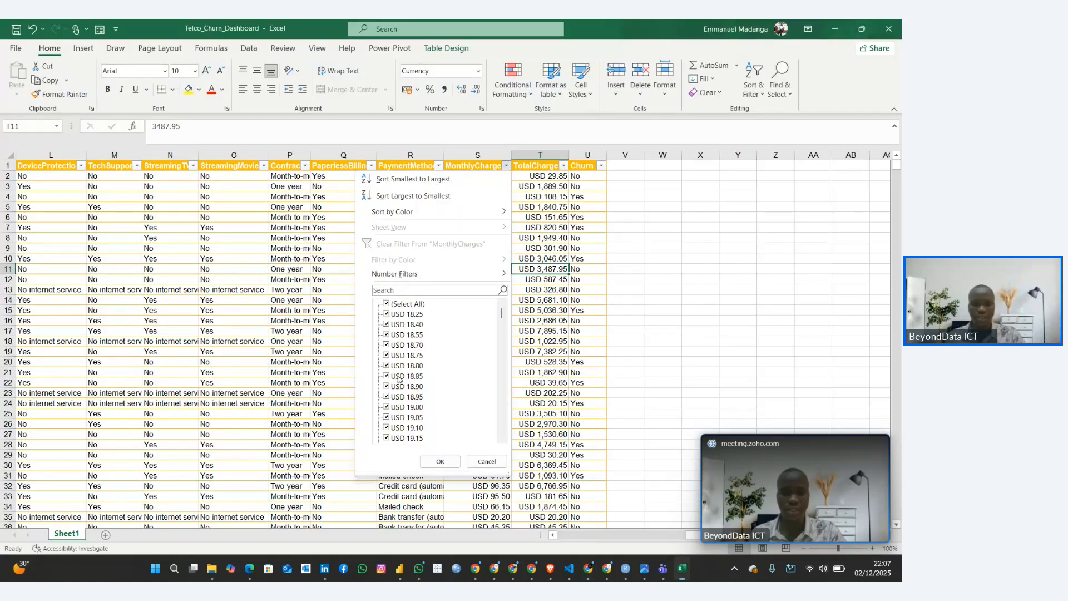
{"action": "left_click", "coordinate": [664, 318]}
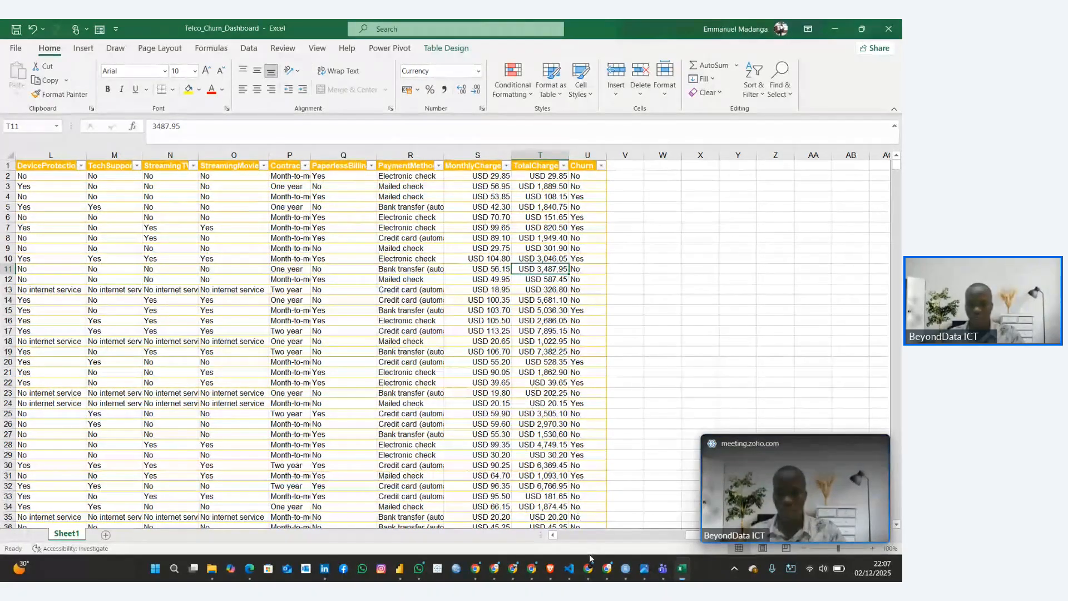
Switch to the Customer Churn Rate Guide and review the "Ensure" checks for numeric tenure and currency charges
{"action": "mouse_move", "coordinate": [589, 554]}
{"action": "left_click", "coordinate": [400, 508]}
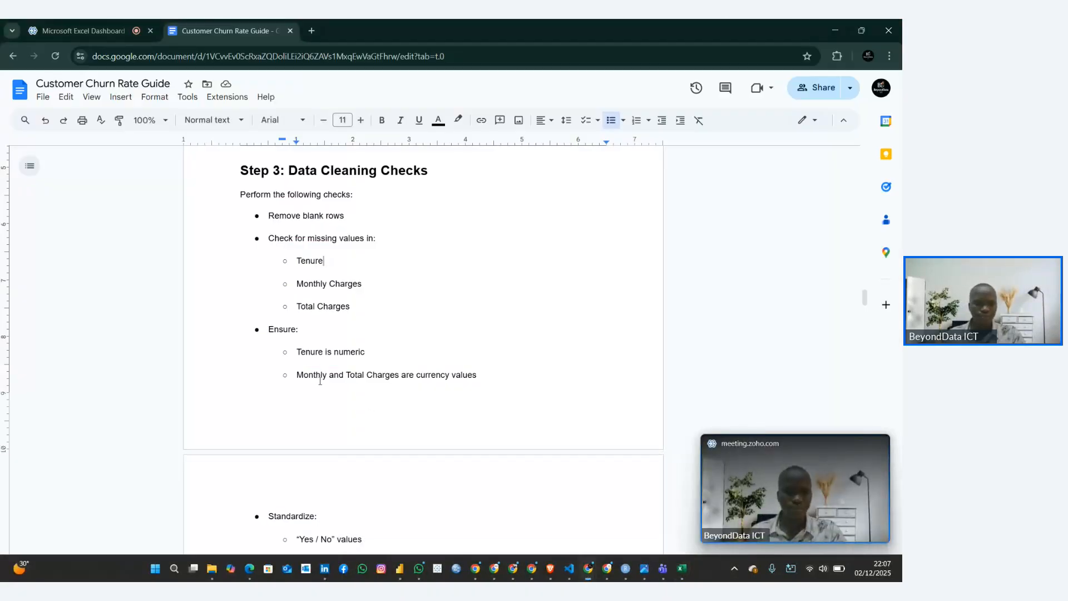
{"action": "scroll", "coordinate": [319, 381], "scroll_direction": "down", "scroll_amount": 2}
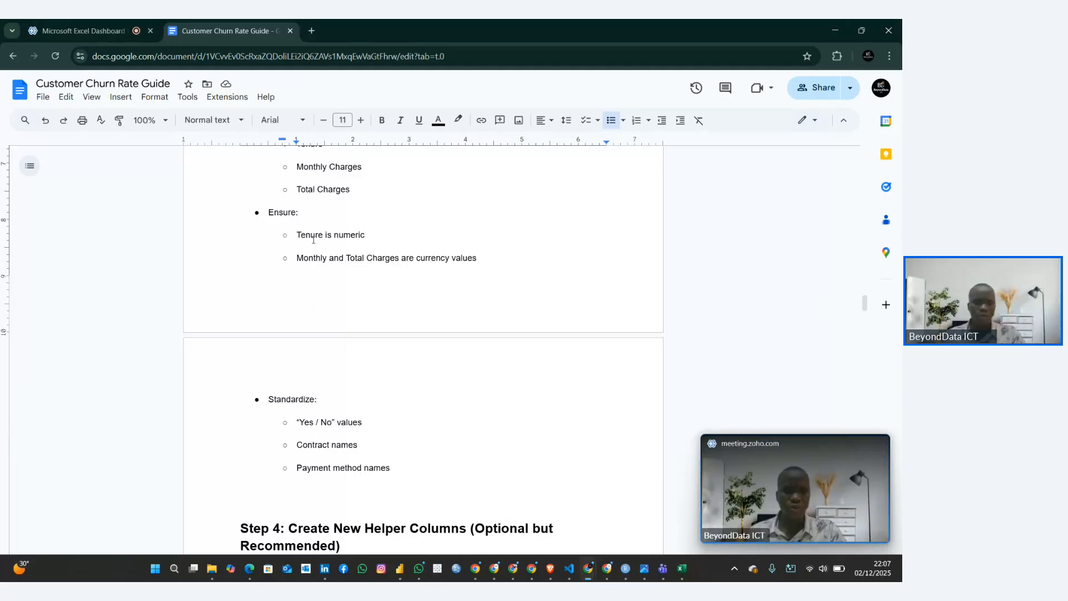
{"action": "left_click_drag", "start_coordinate": [269, 223], "coordinate": [370, 237]}
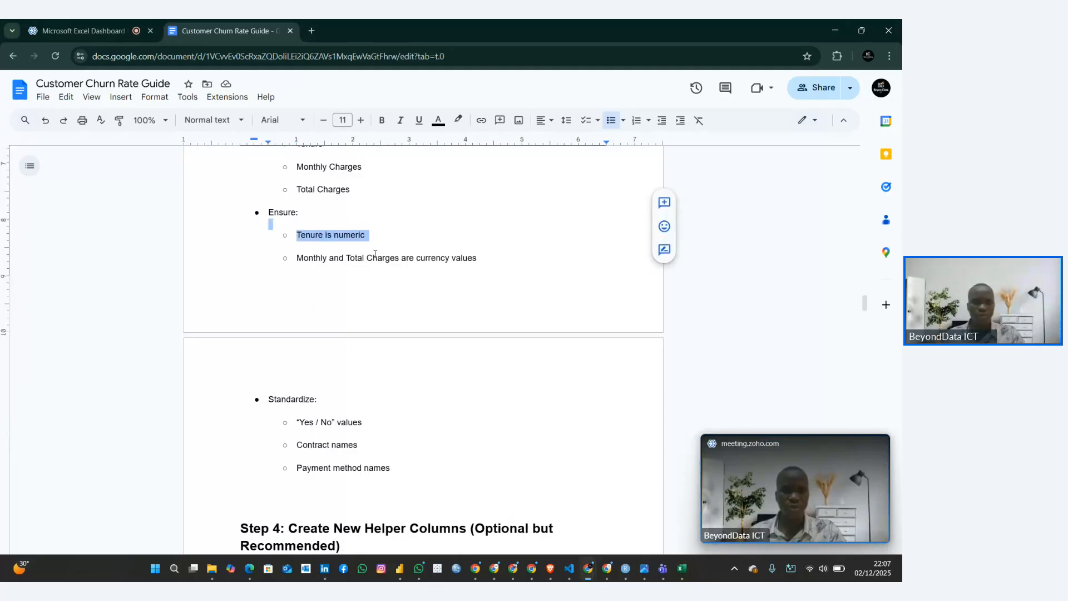
{"action": "triple_click", "coordinate": [307, 260]}
{"action": "left_click", "coordinate": [400, 262]}
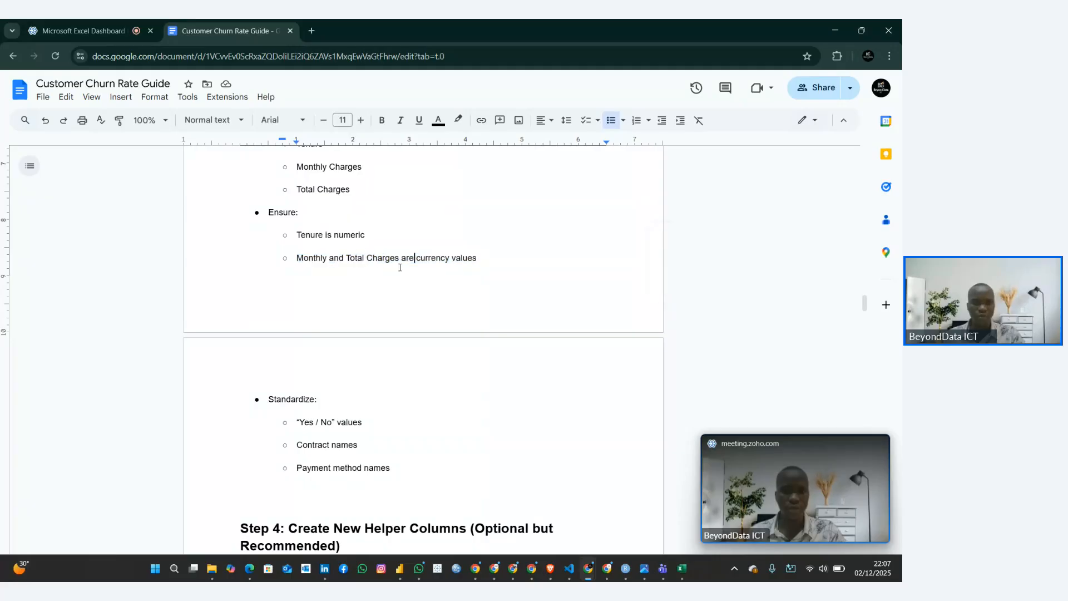
Read the guide's "Standardize" list and the Step 4 instructions for the Tenure Group and Charge Category helper columns
{"action": "scroll", "coordinate": [389, 272], "scroll_direction": "down", "scroll_amount": 5}
{"action": "scroll", "coordinate": [378, 282], "scroll_direction": "up", "scroll_amount": 2}
{"action": "left_click_drag", "start_coordinate": [405, 292], "coordinate": [247, 227]}
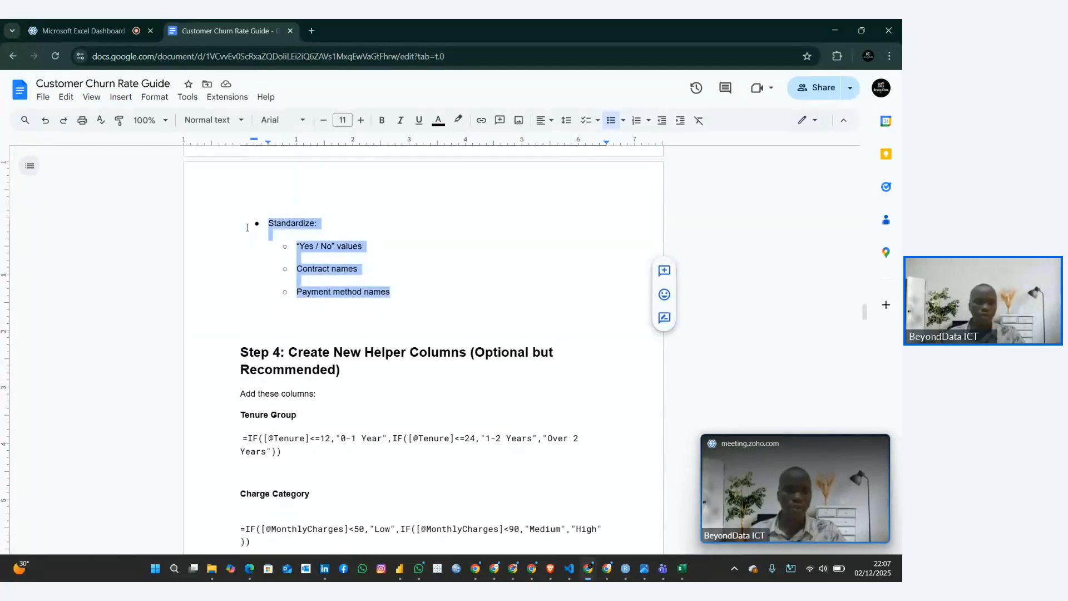
{"action": "left_click", "coordinate": [315, 280]}
{"action": "scroll", "coordinate": [311, 282], "scroll_direction": "down", "scroll_amount": 2}
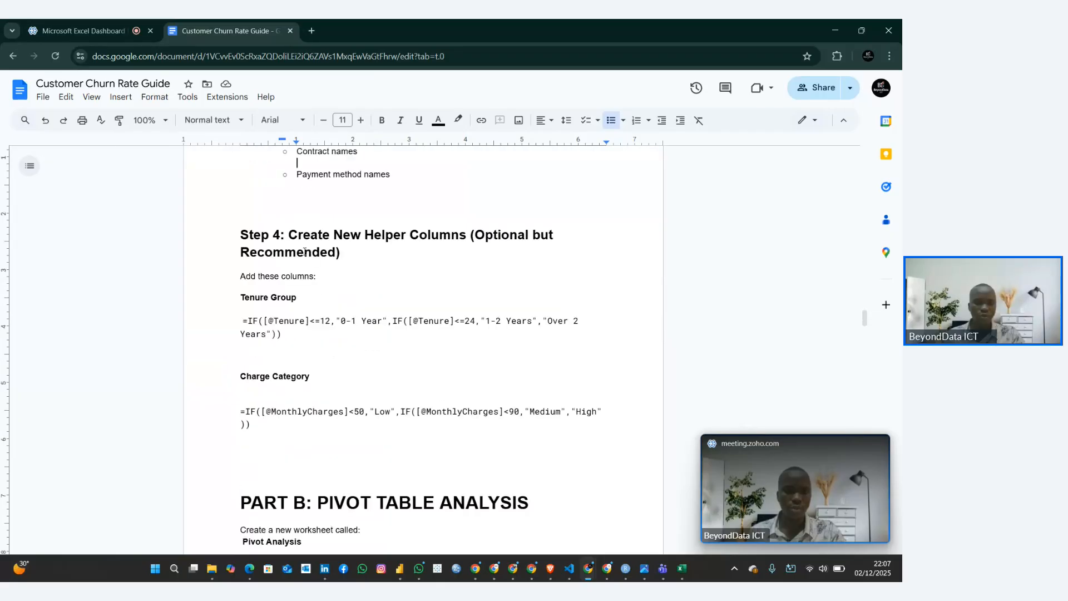
{"action": "left_click_drag", "start_coordinate": [253, 236], "coordinate": [298, 236]}
{"action": "left_click", "coordinate": [319, 236]}
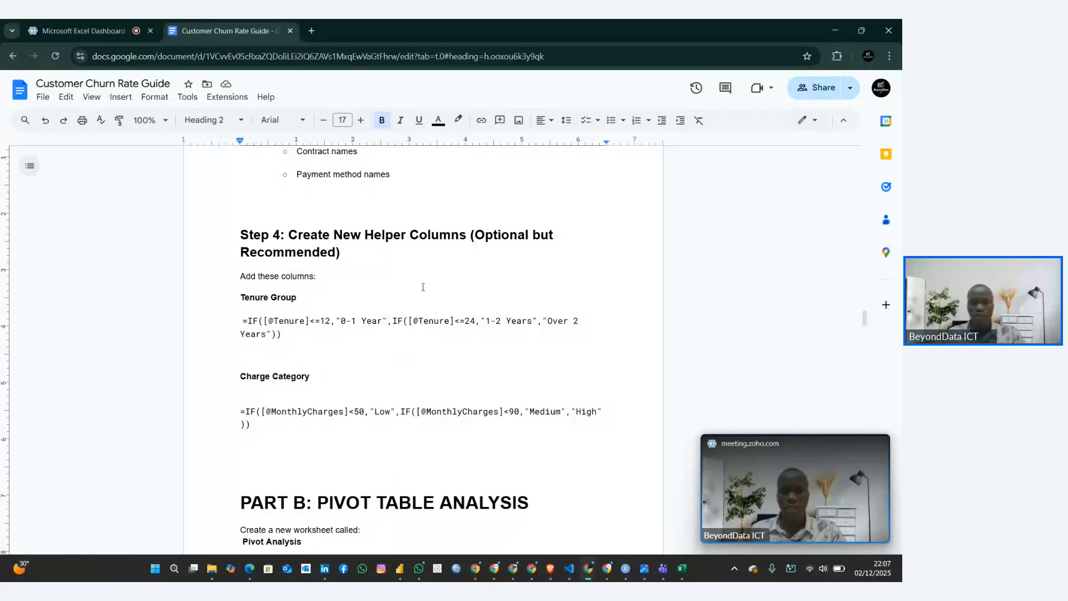
Review the Tenure Group and Charge Category formulas under Step 4 of the Customer Churn Rate Guide
{"action": "scroll", "coordinate": [424, 284], "scroll_direction": "down", "scroll_amount": 1}
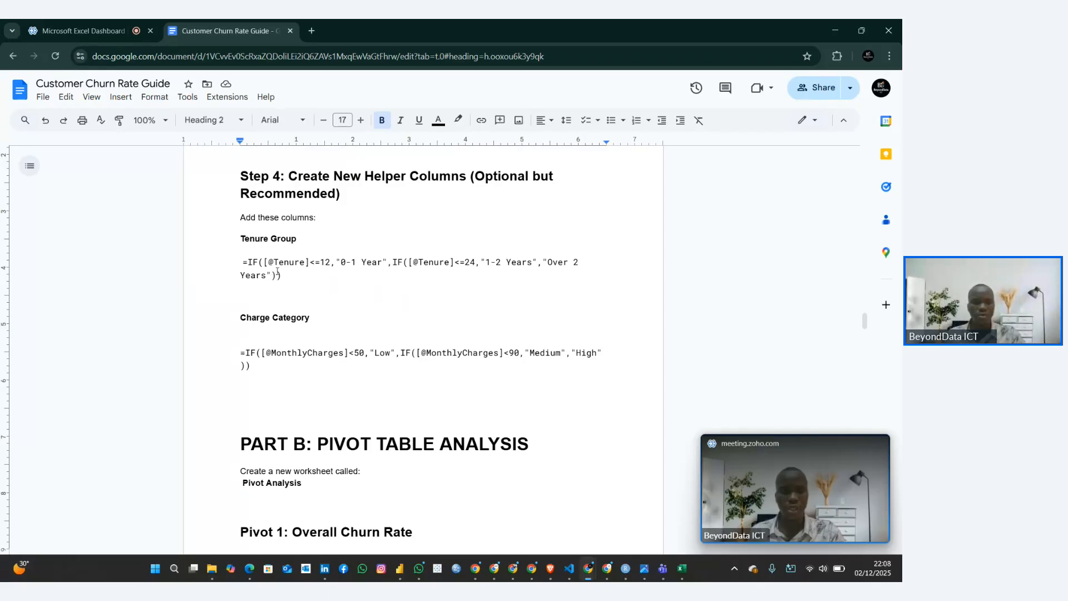
{"action": "left_click_drag", "start_coordinate": [241, 262], "coordinate": [355, 364]}
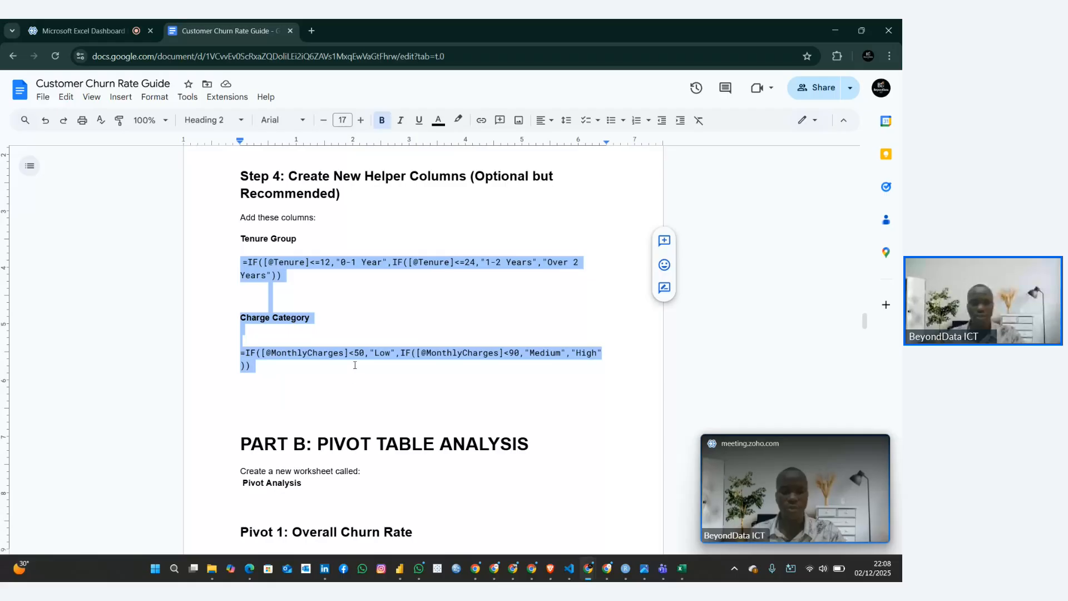
{"action": "left_click", "coordinate": [468, 397]}
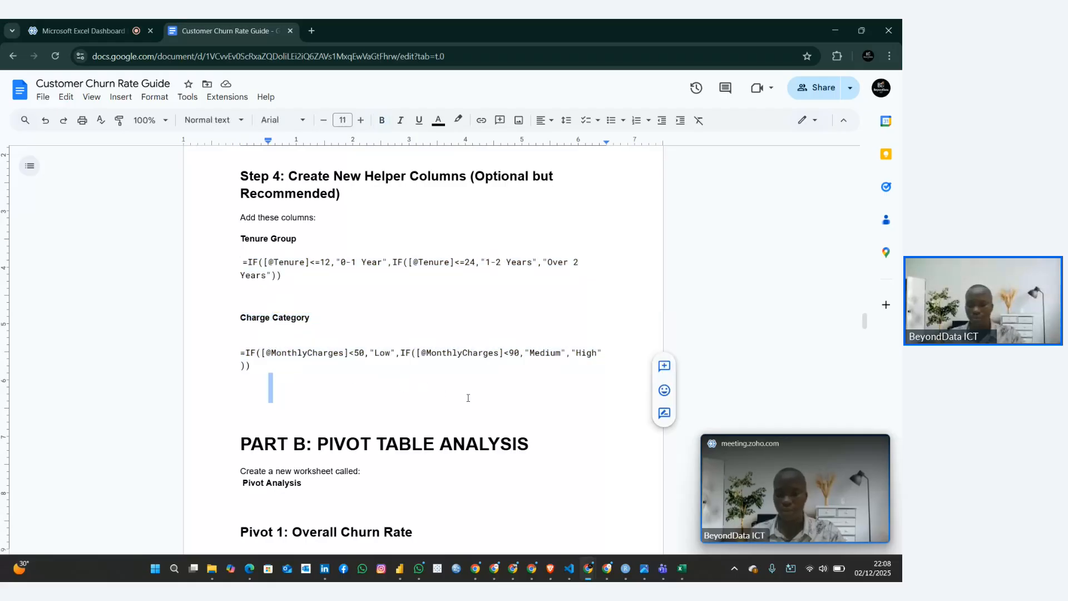
Switch to the Excel workbook, load the ChurnData table into the Power Query Editor and look through its rows
{"action": "left_click", "coordinate": [681, 569]}
{"action": "left_click", "coordinate": [354, 321]}
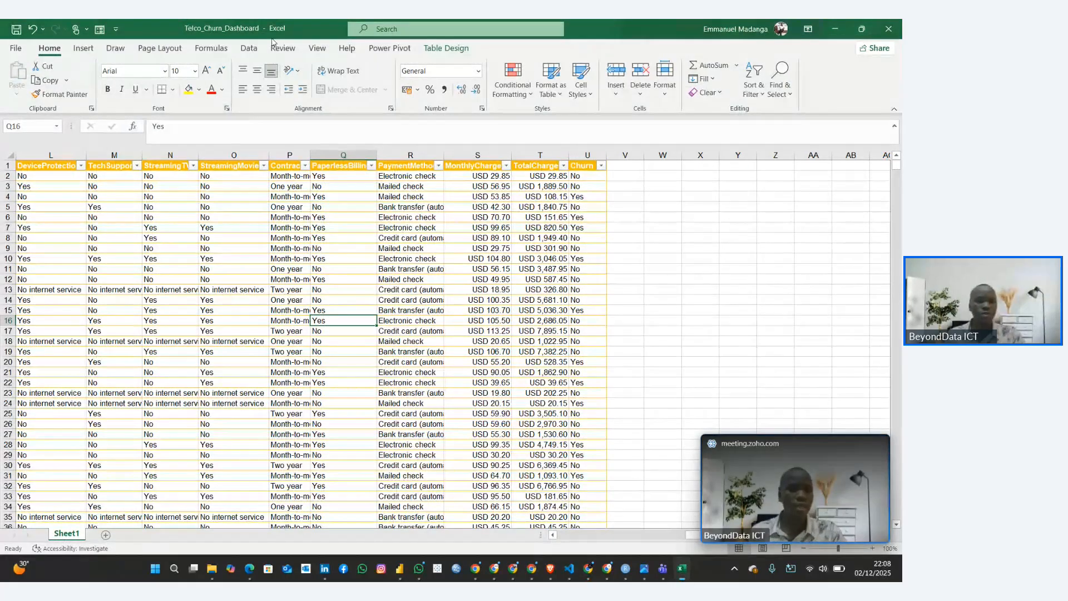
{"action": "left_click", "coordinate": [248, 48]}
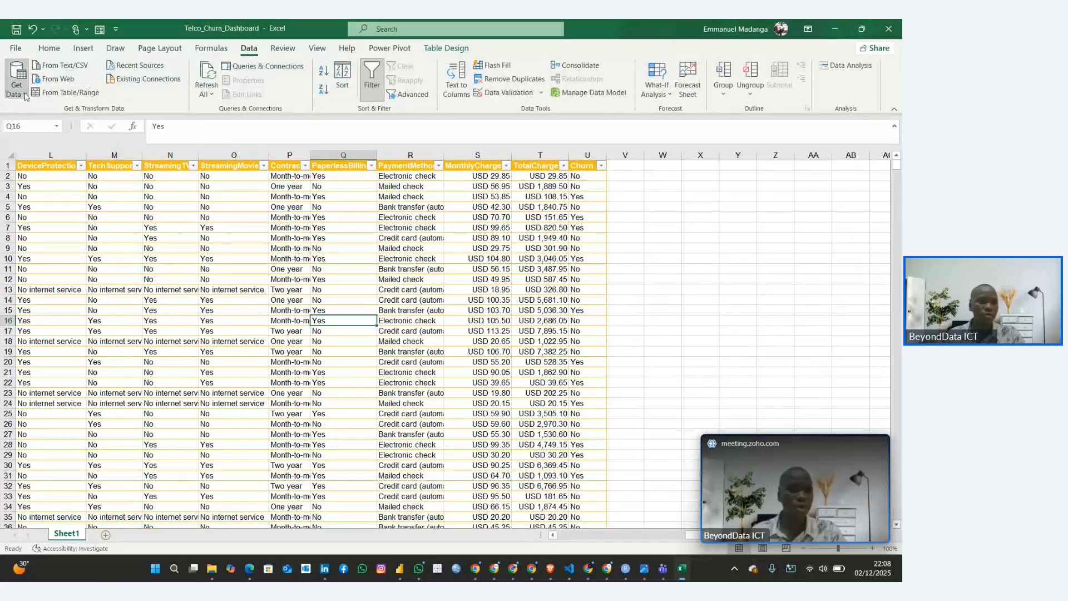
{"action": "left_click", "coordinate": [25, 96]}
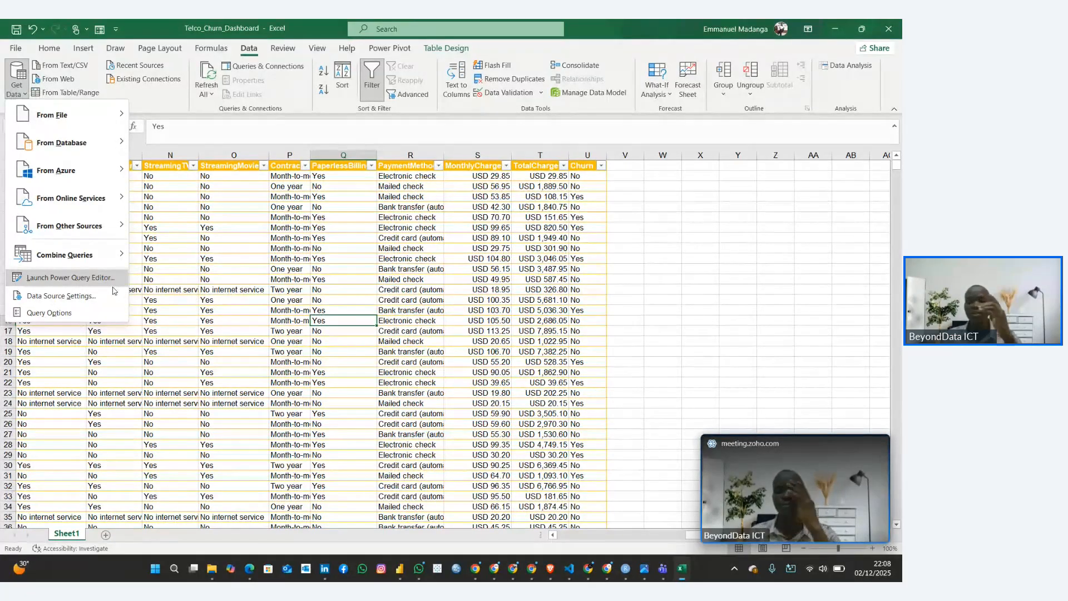
{"action": "left_click", "coordinate": [240, 280]}
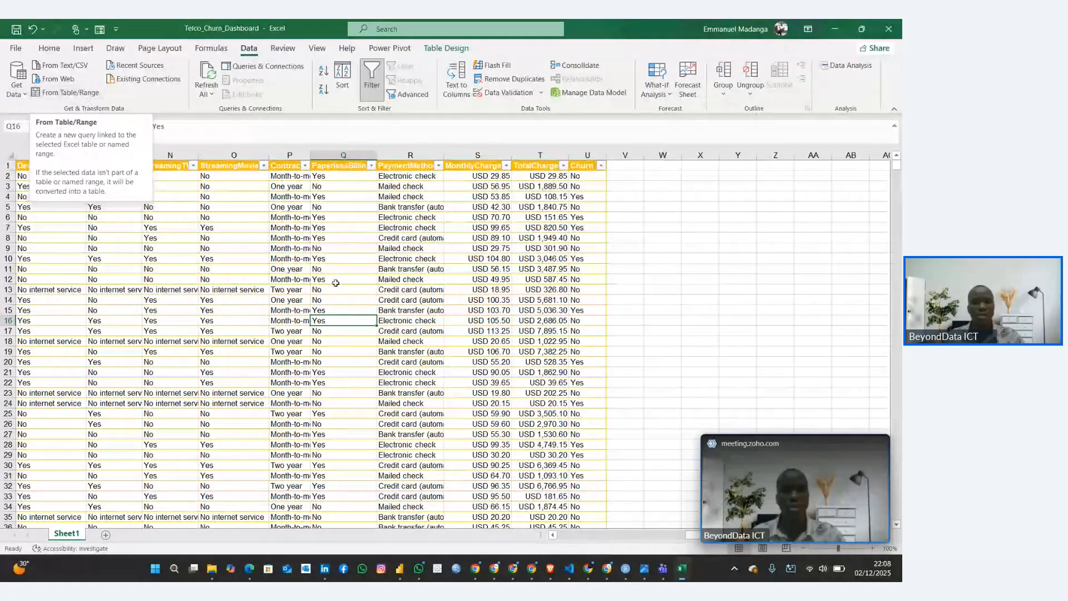
{"action": "left_click", "coordinate": [70, 94]}
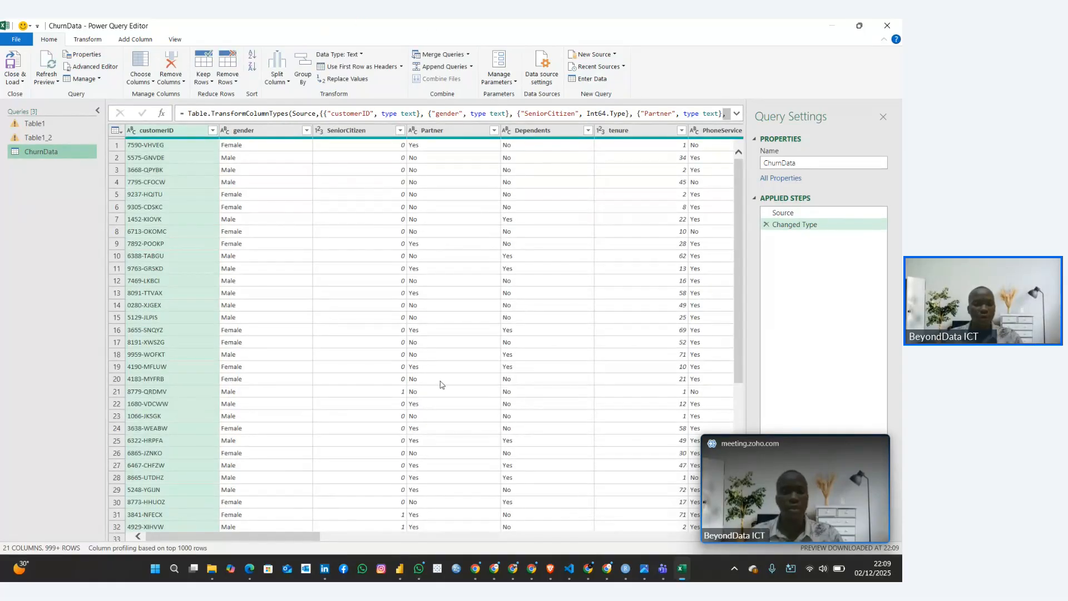
{"action": "scroll", "coordinate": [350, 346], "scroll_direction": "down", "scroll_amount": 20}
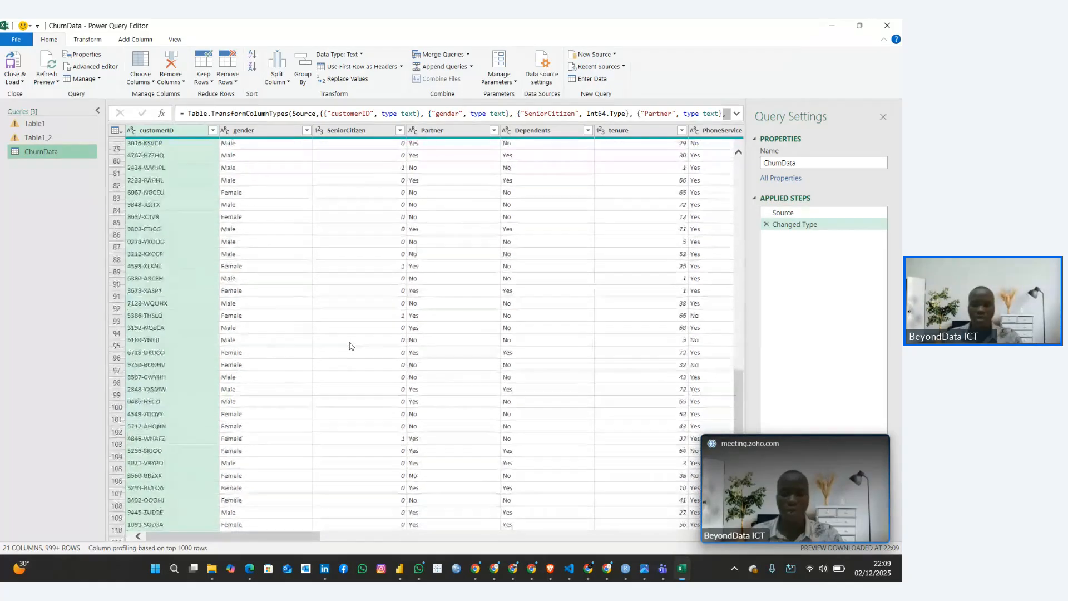
{"action": "scroll", "coordinate": [349, 345], "scroll_direction": "up", "scroll_amount": 20}
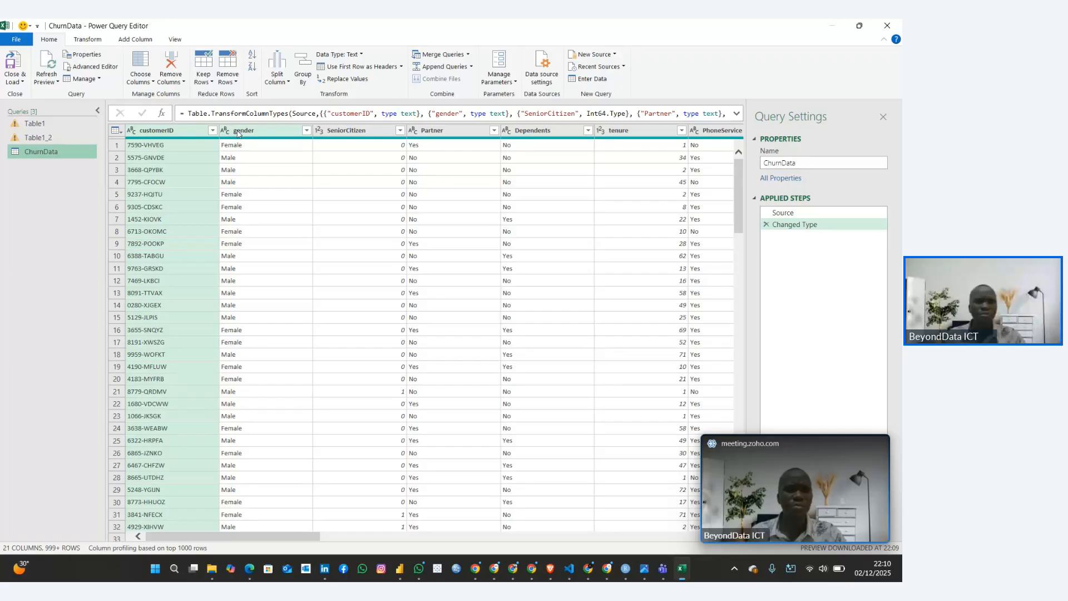
Turn on Column profile and examine the statistics for the customerID, gender, SeniorCitizen and Partner columns
{"action": "left_click", "coordinate": [174, 40]}
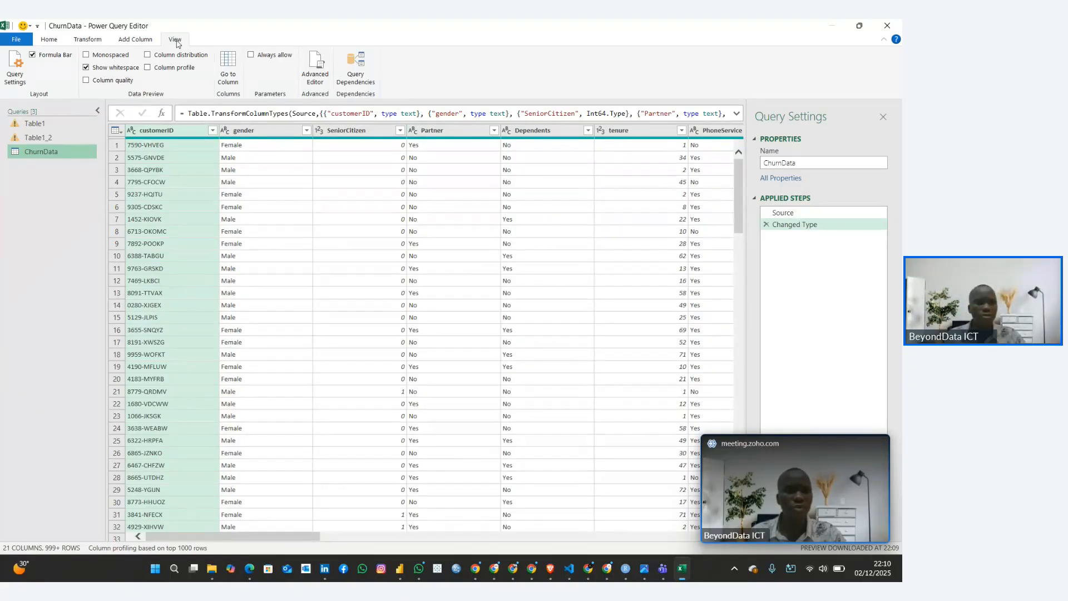
{"action": "left_click", "coordinate": [147, 68]}
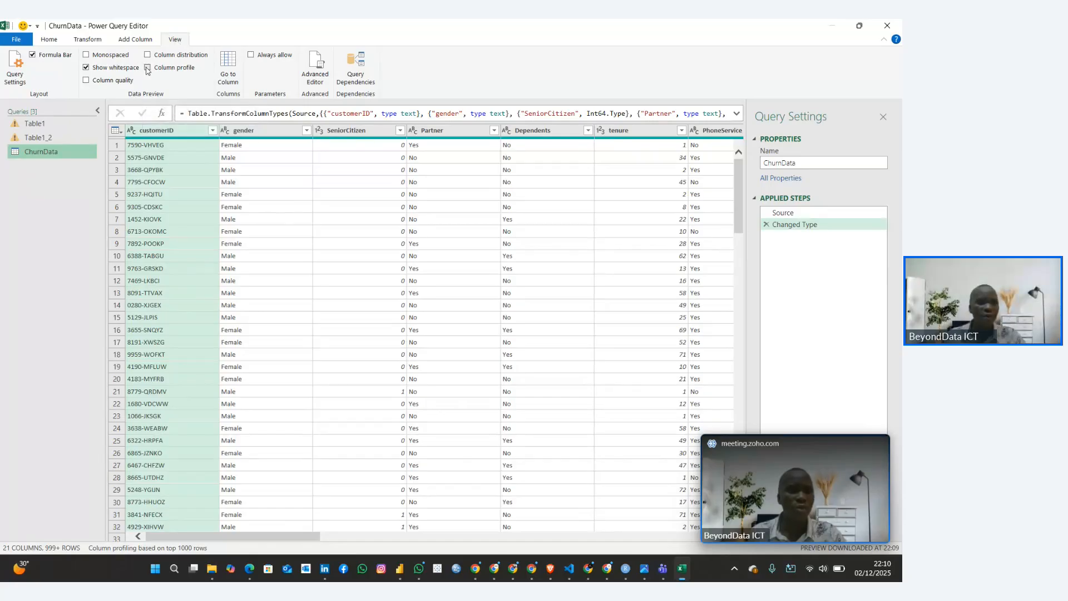
{"action": "left_click", "coordinate": [156, 134]}
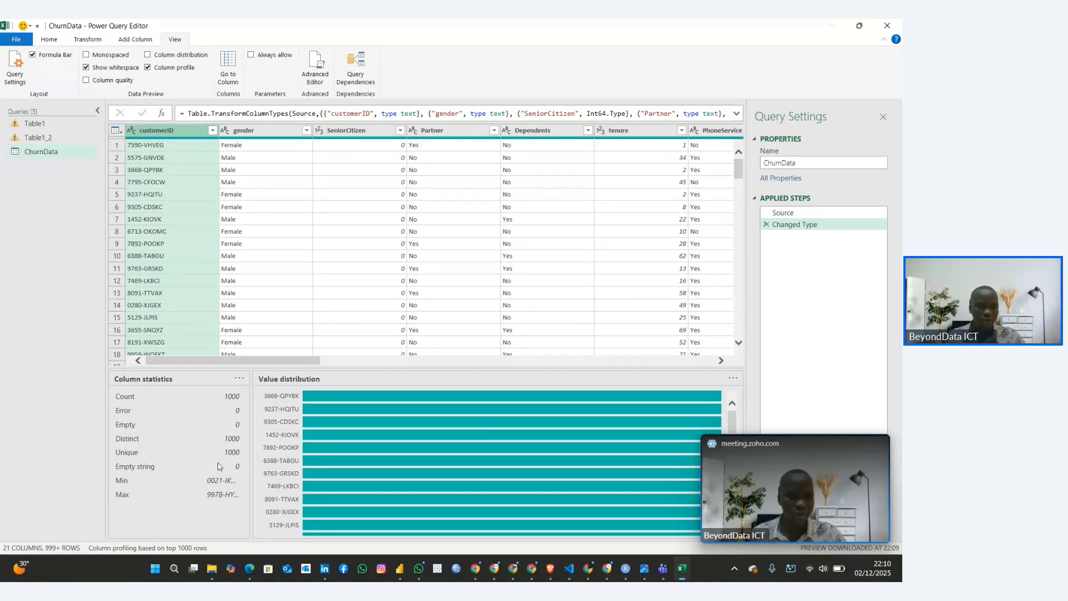
{"action": "left_click", "coordinate": [253, 131]}
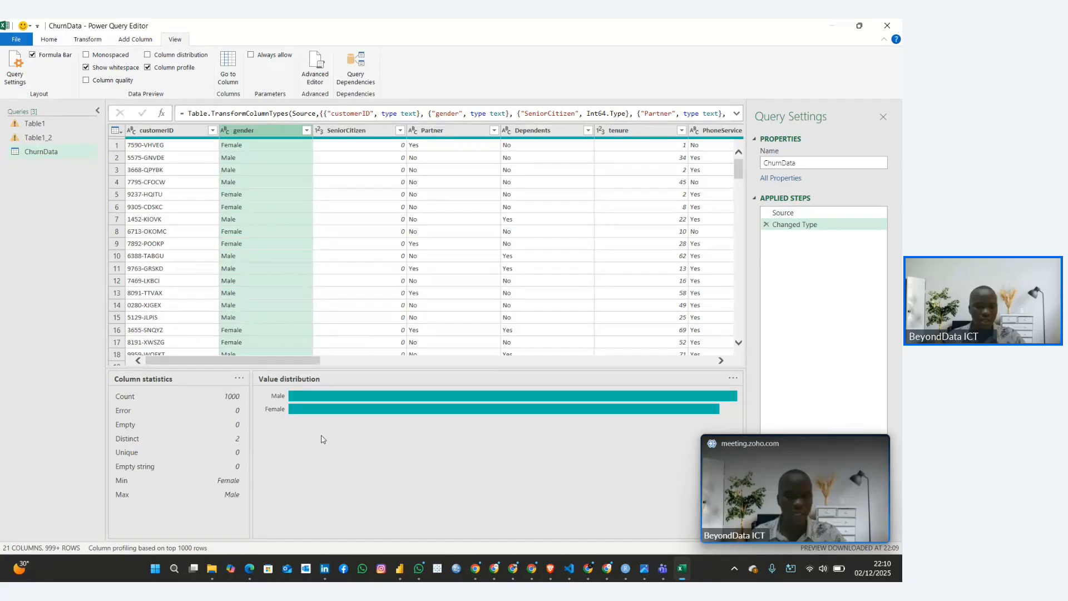
{"action": "mouse_move", "coordinate": [354, 410]}
{"action": "left_click", "coordinate": [351, 145]}
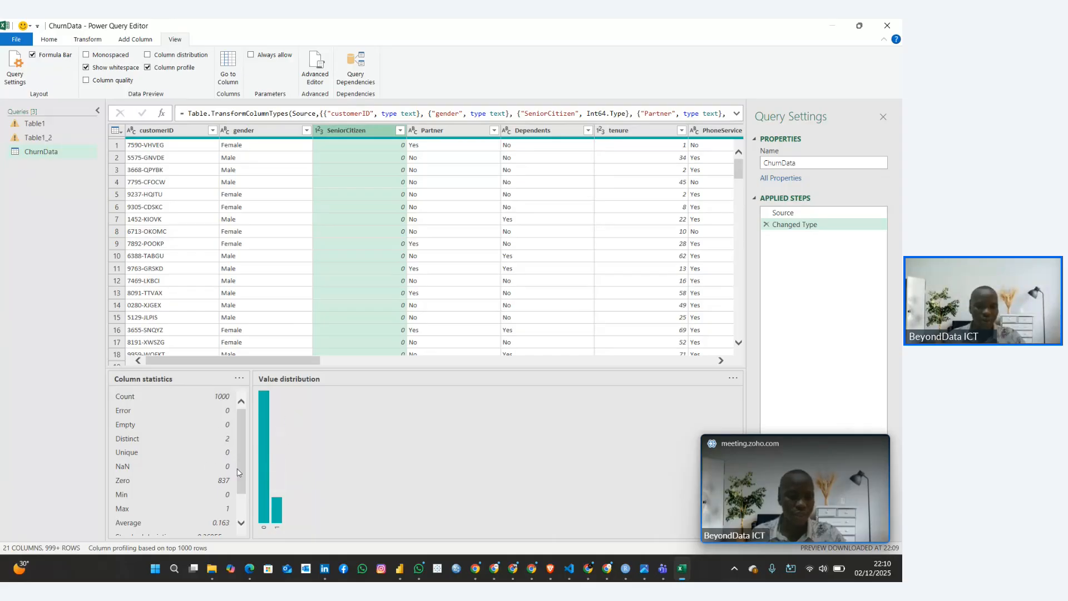
{"action": "scroll", "coordinate": [157, 452], "scroll_direction": "down", "scroll_amount": 2}
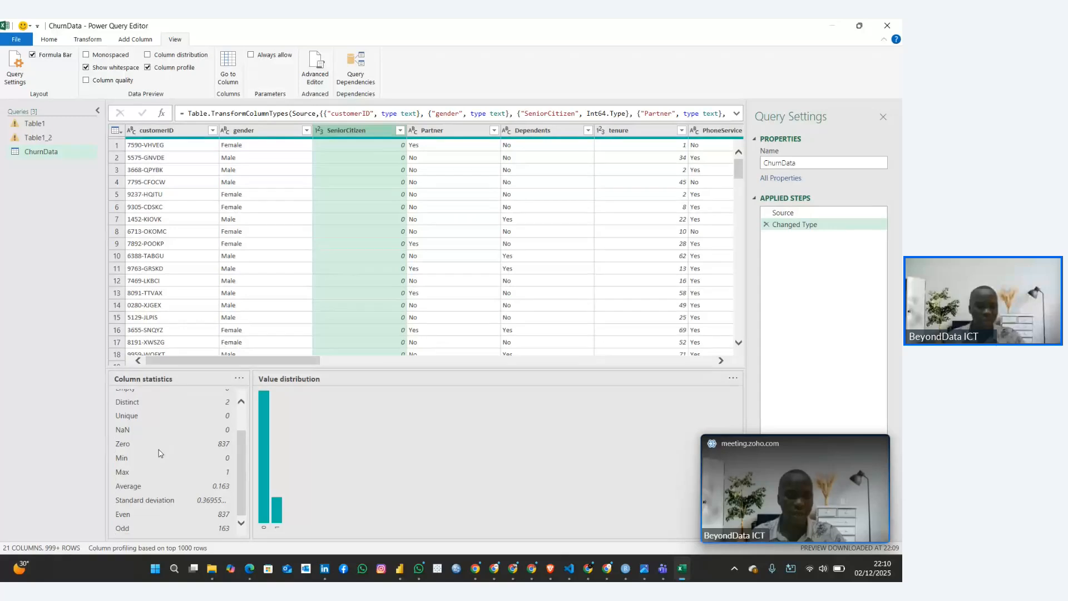
{"action": "scroll", "coordinate": [157, 452], "scroll_direction": "up", "scroll_amount": 2}
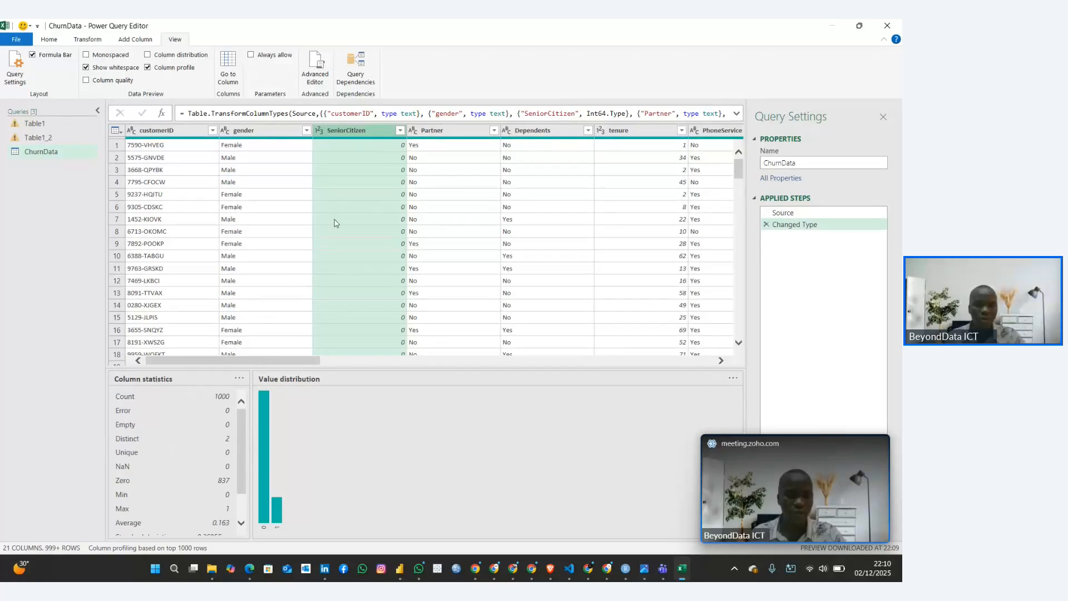
{"action": "left_click", "coordinate": [432, 132]}
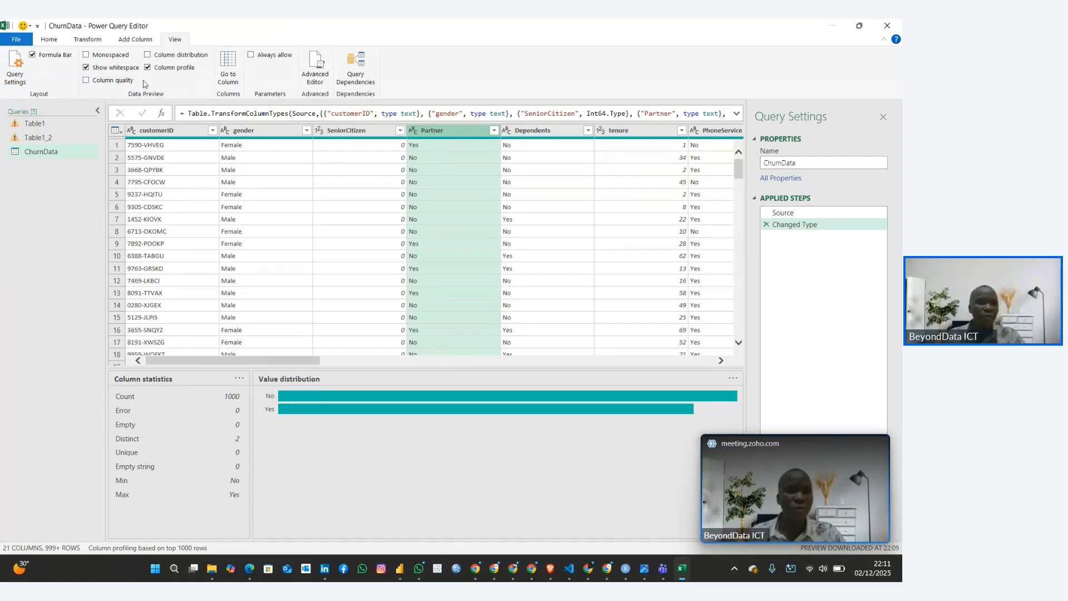
Turn on Column quality and check the valid, error and empty percentages from customerID across to TotalCharges
{"action": "left_click", "coordinate": [87, 80]}
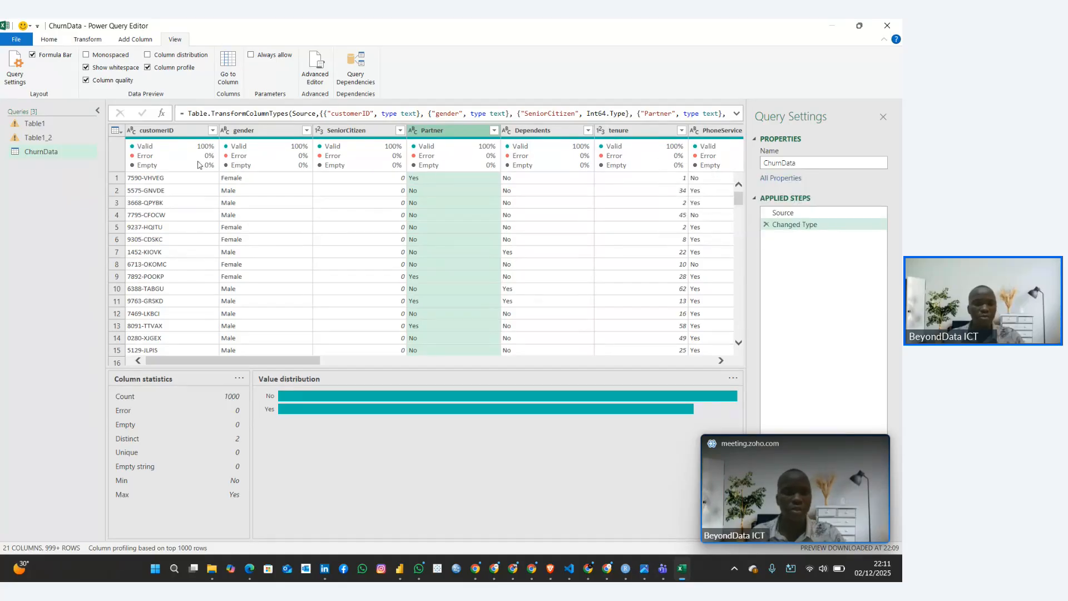
{"action": "mouse_move", "coordinate": [336, 160]}
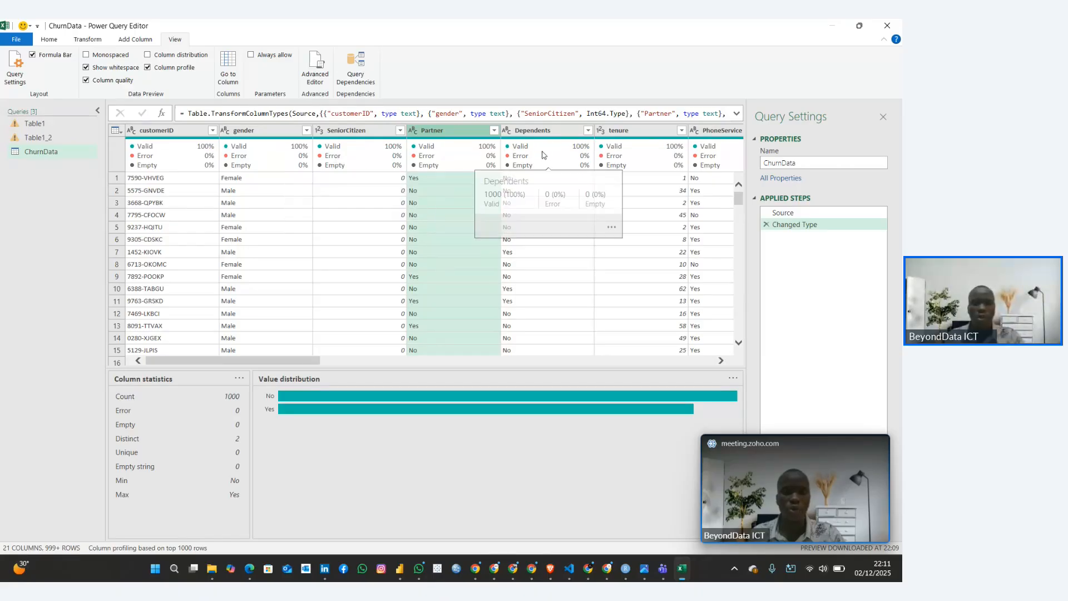
{"action": "mouse_move", "coordinate": [477, 166]}
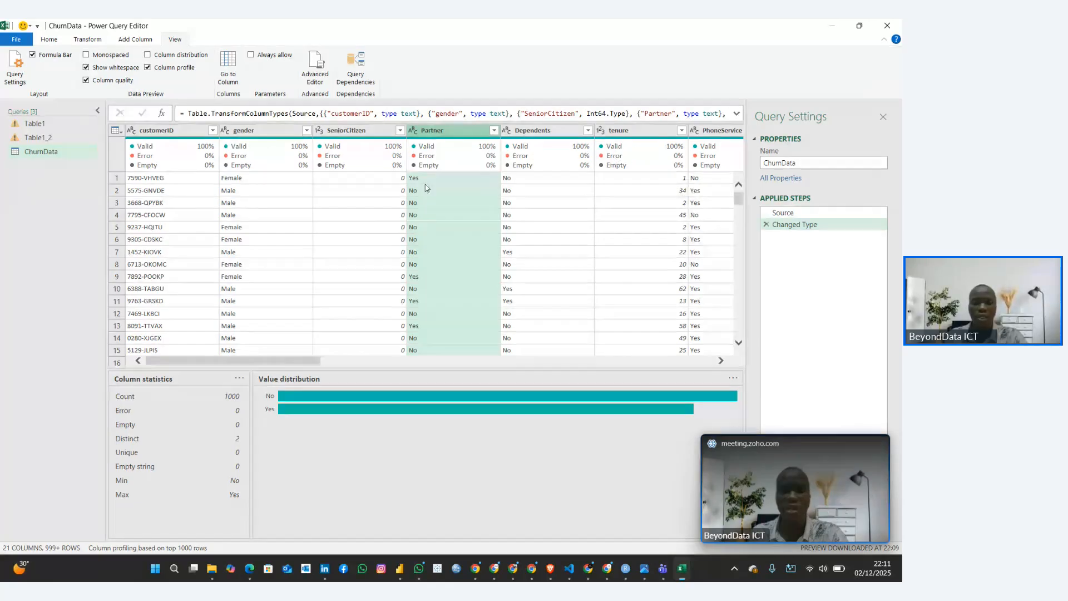
{"action": "left_click_drag", "start_coordinate": [318, 360], "coordinate": [712, 414]}
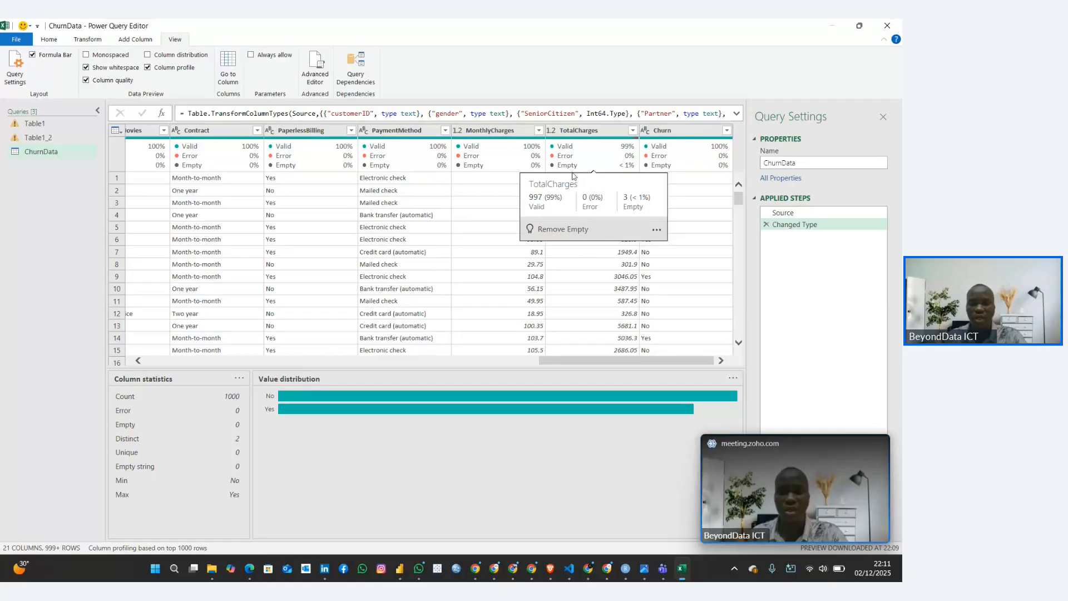
{"action": "mouse_move", "coordinate": [593, 174]}
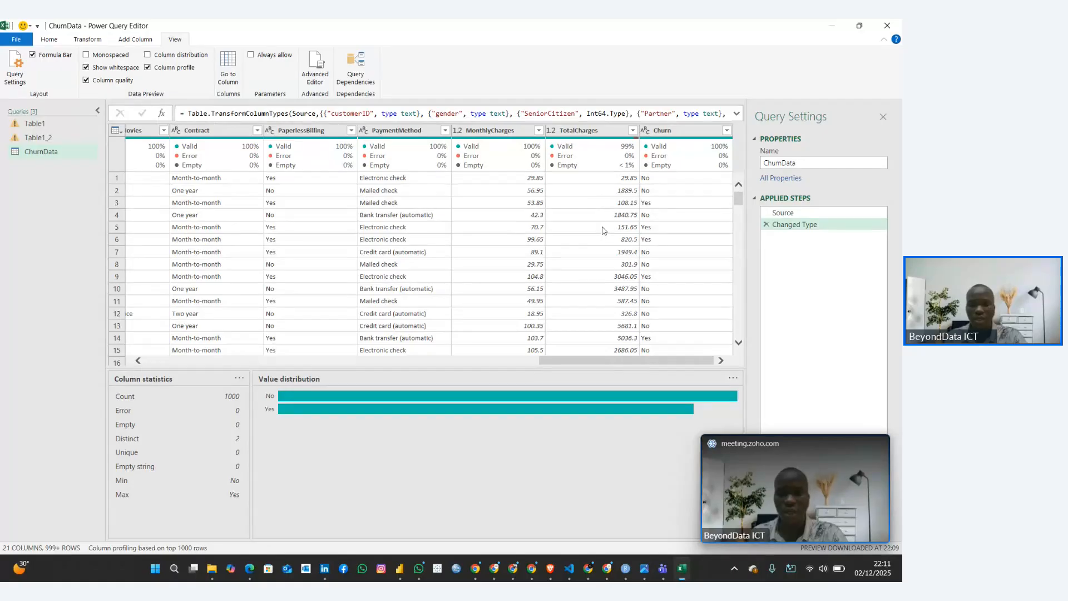
Look through the rows of the TotalCharges column for empty values, then return to the first row
{"action": "scroll", "coordinate": [603, 230], "scroll_direction": "down", "scroll_amount": 7}
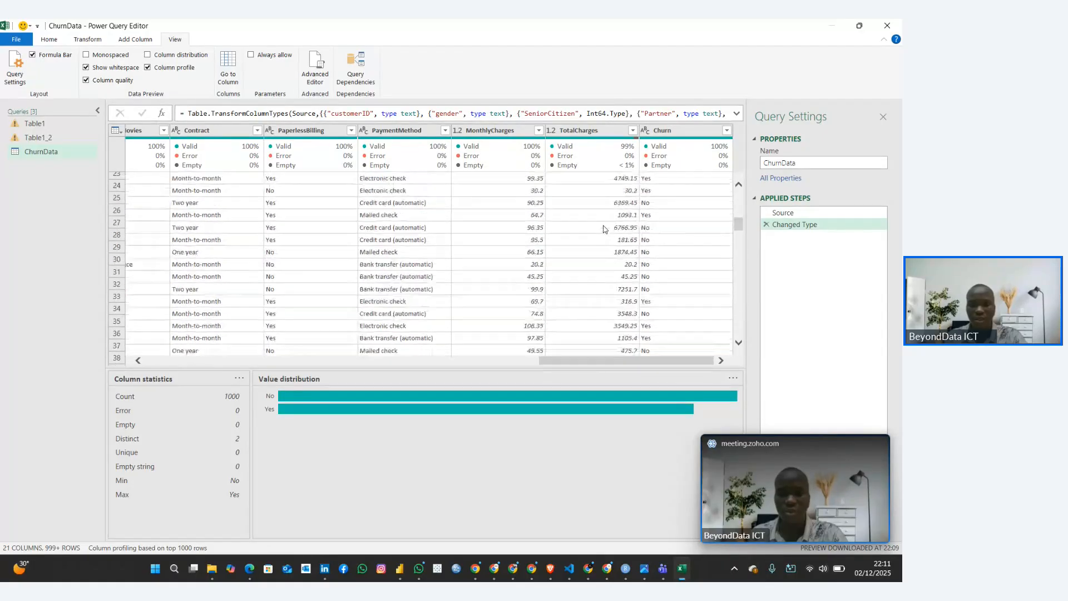
{"action": "scroll", "coordinate": [603, 229], "scroll_direction": "down", "scroll_amount": 7}
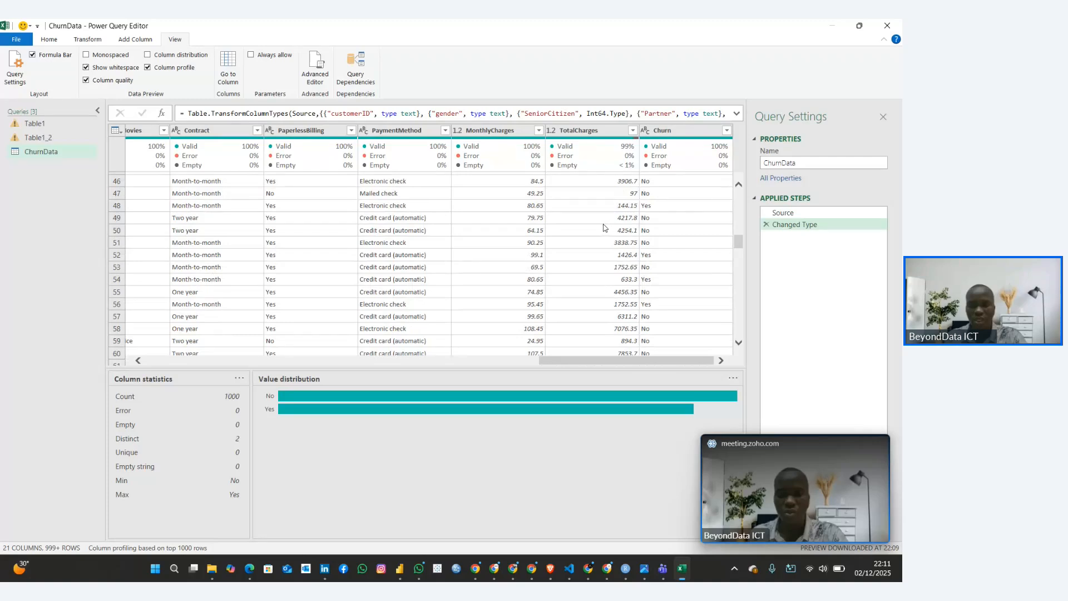
{"action": "scroll", "coordinate": [604, 228], "scroll_direction": "down", "scroll_amount": 6}
{"action": "scroll", "coordinate": [603, 228], "scroll_direction": "down", "scroll_amount": 9}
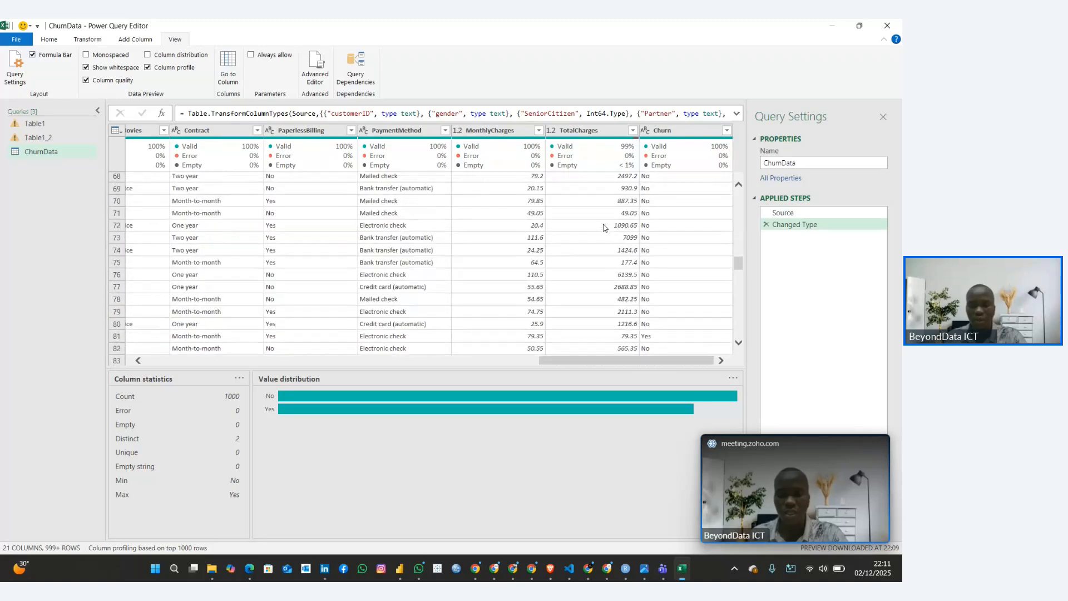
{"action": "scroll", "coordinate": [603, 227], "scroll_direction": "down", "scroll_amount": 3}
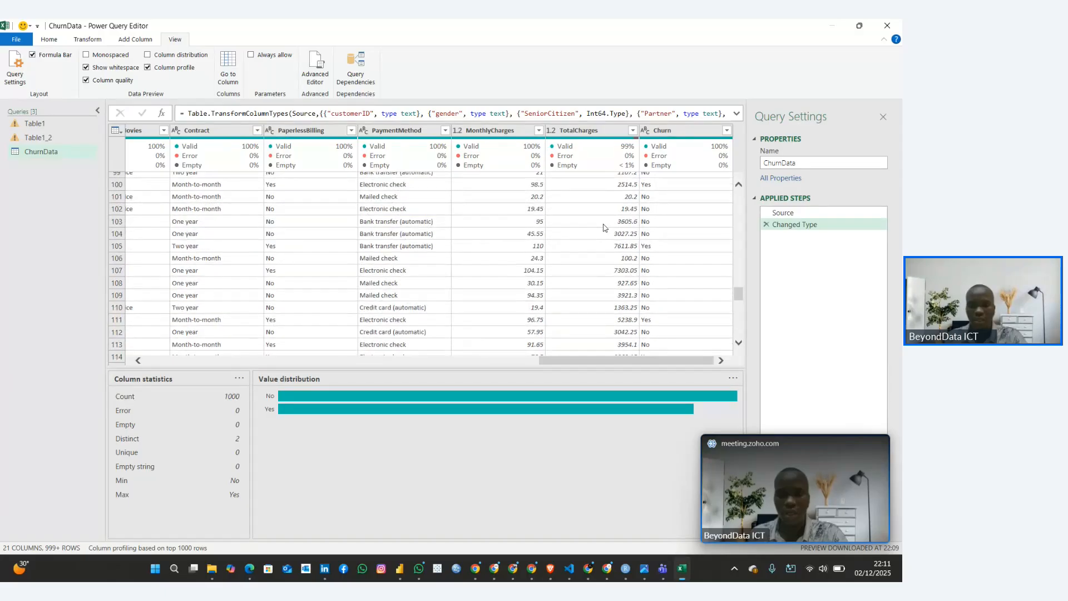
{"action": "scroll", "coordinate": [603, 228], "scroll_direction": "down", "scroll_amount": 9}
{"action": "scroll", "coordinate": [603, 227], "scroll_direction": "down", "scroll_amount": 17}
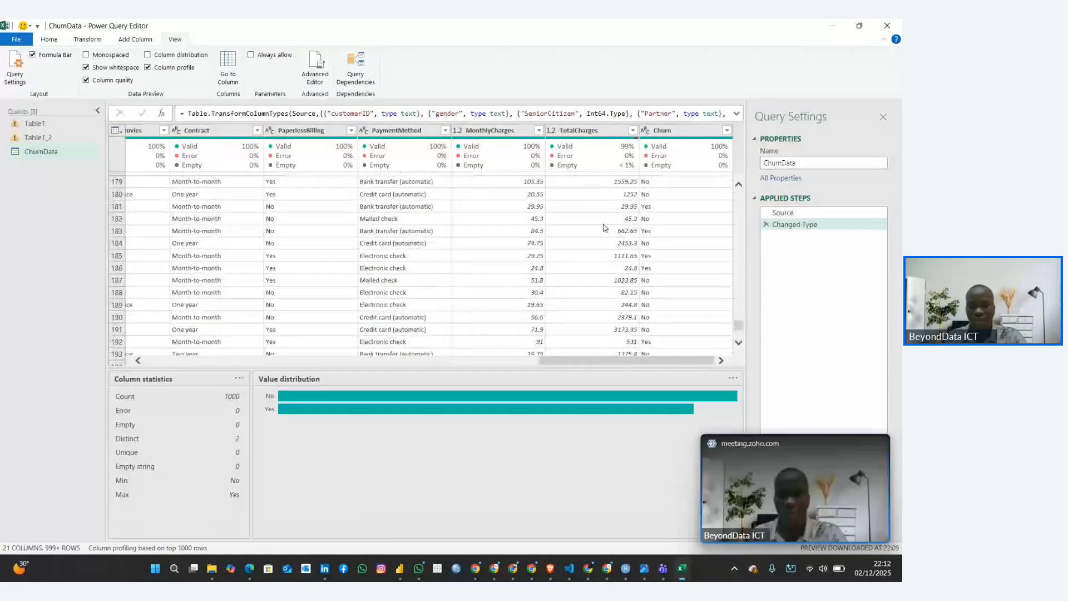
{"action": "scroll", "coordinate": [602, 225], "scroll_direction": "down", "scroll_amount": 18}
{"action": "scroll", "coordinate": [604, 225], "scroll_direction": "up", "scroll_amount": 2}
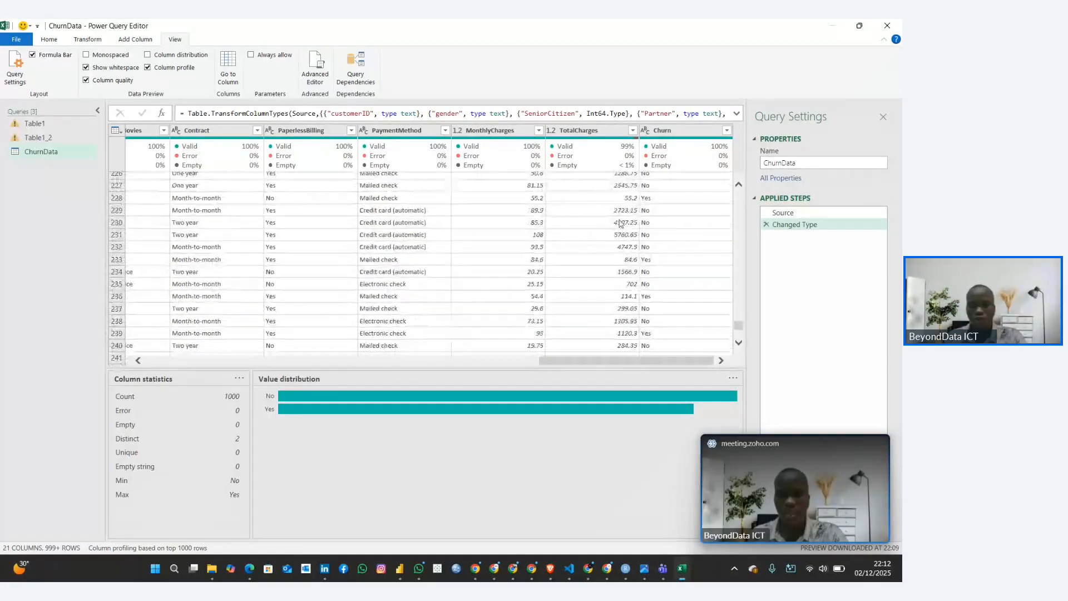
{"action": "left_click_drag", "start_coordinate": [738, 326], "coordinate": [738, 196]}
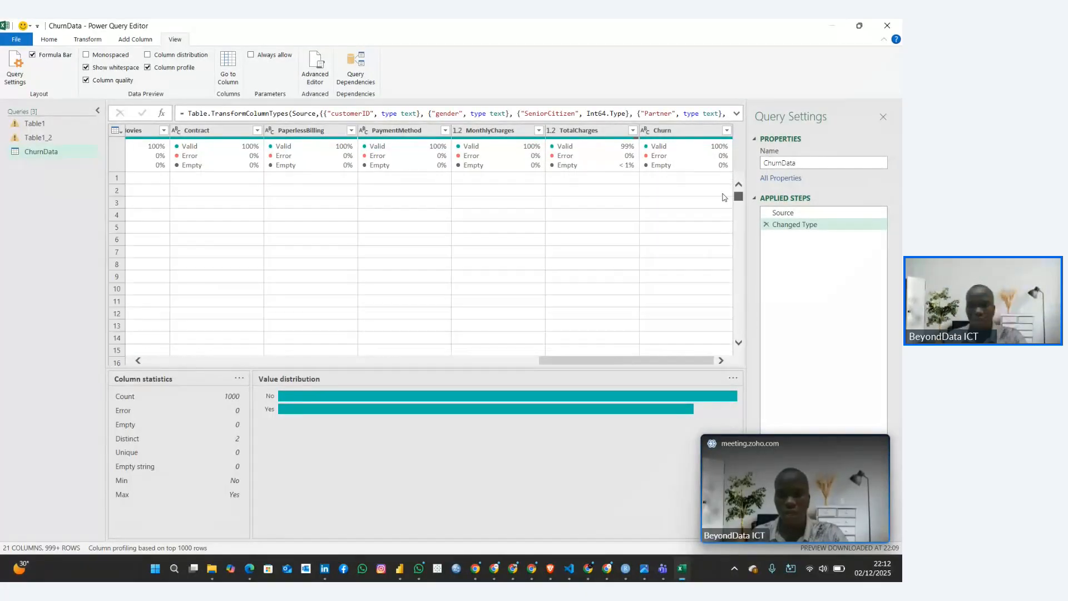
Examine the TotalCharges column's profile and recheck the quality figures of the other columns from Dependents through Churn
{"action": "left_click", "coordinate": [624, 168]}
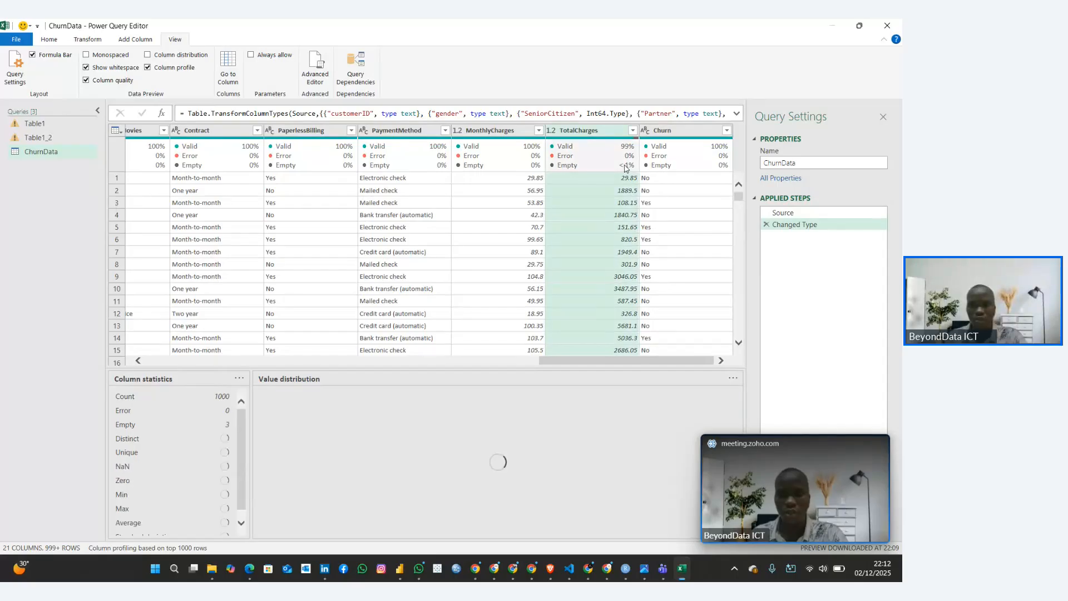
{"action": "mouse_move", "coordinate": [621, 168]}
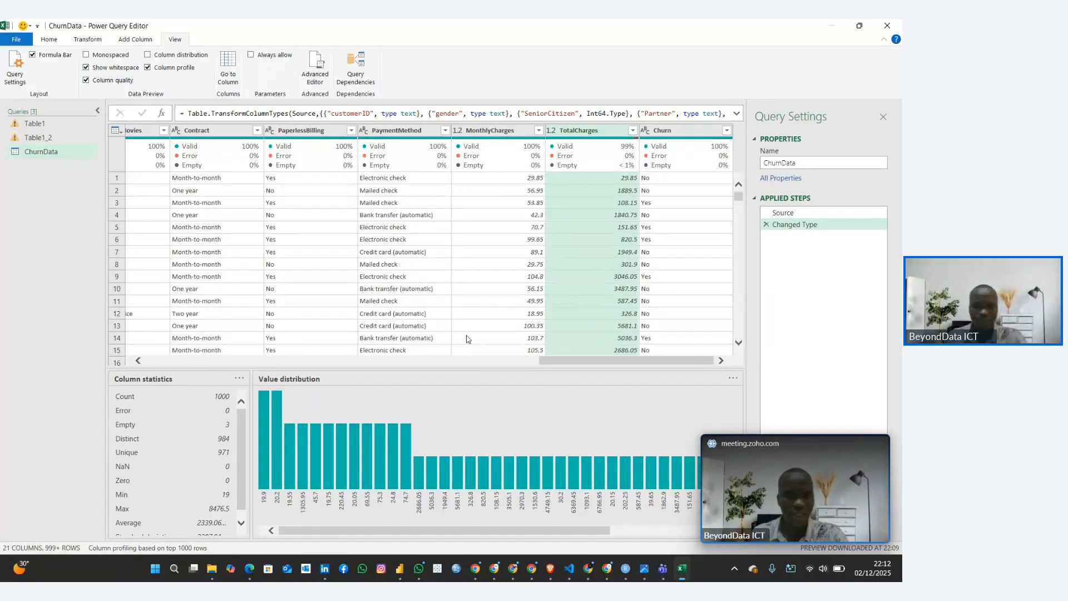
{"action": "left_click_drag", "start_coordinate": [556, 361], "coordinate": [318, 364]}
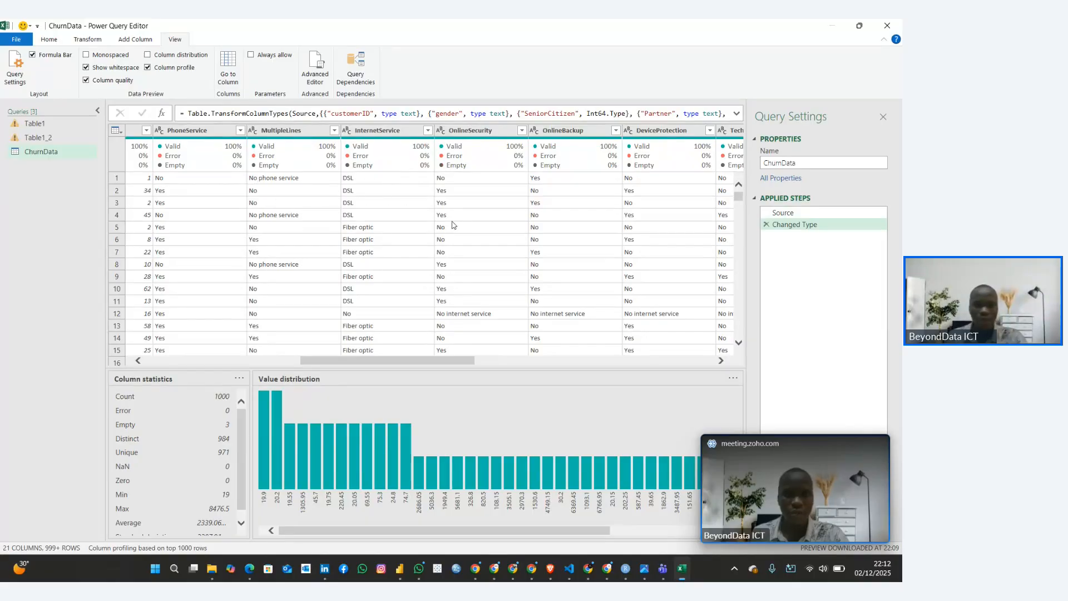
{"action": "left_click_drag", "start_coordinate": [421, 360], "coordinate": [367, 365]}
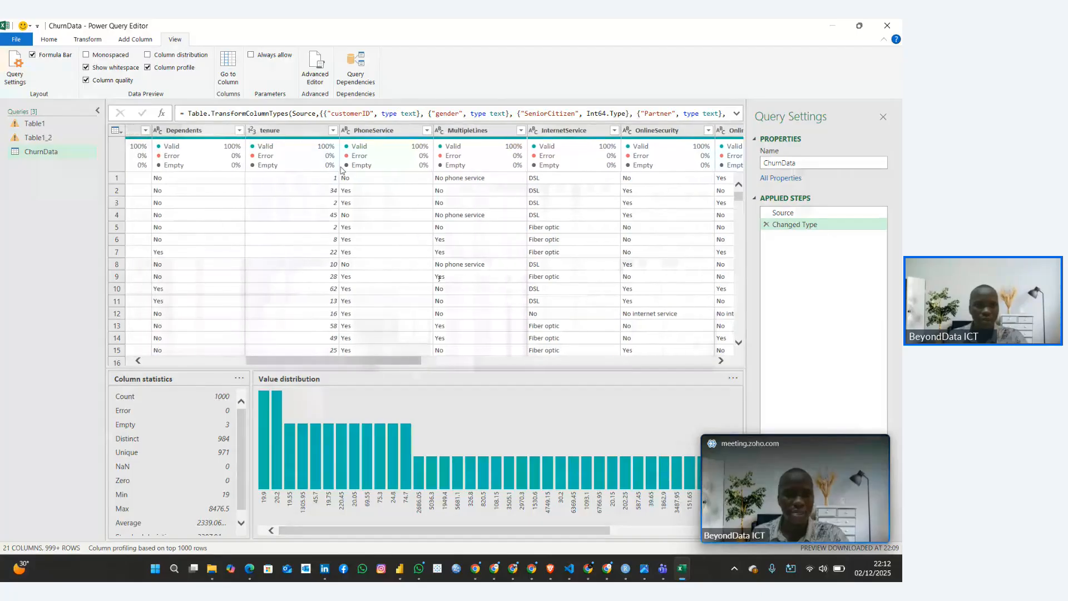
{"action": "left_click_drag", "start_coordinate": [380, 361], "coordinate": [678, 378]}
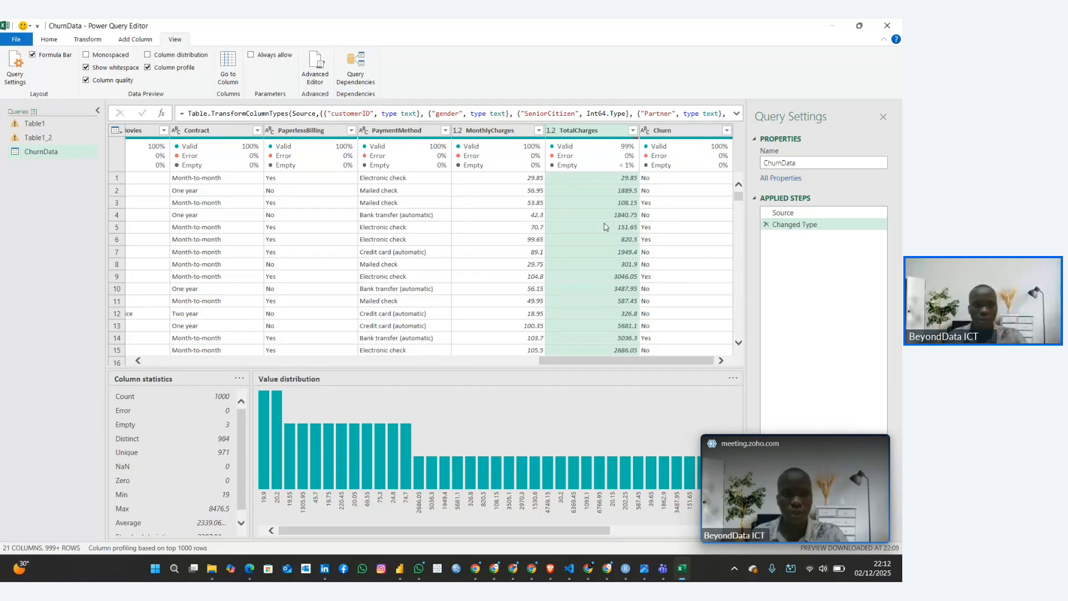
Close the Power Query Editor, discarding its changes, and look over the table rows in the worksheet
{"action": "left_click", "coordinate": [888, 26]}
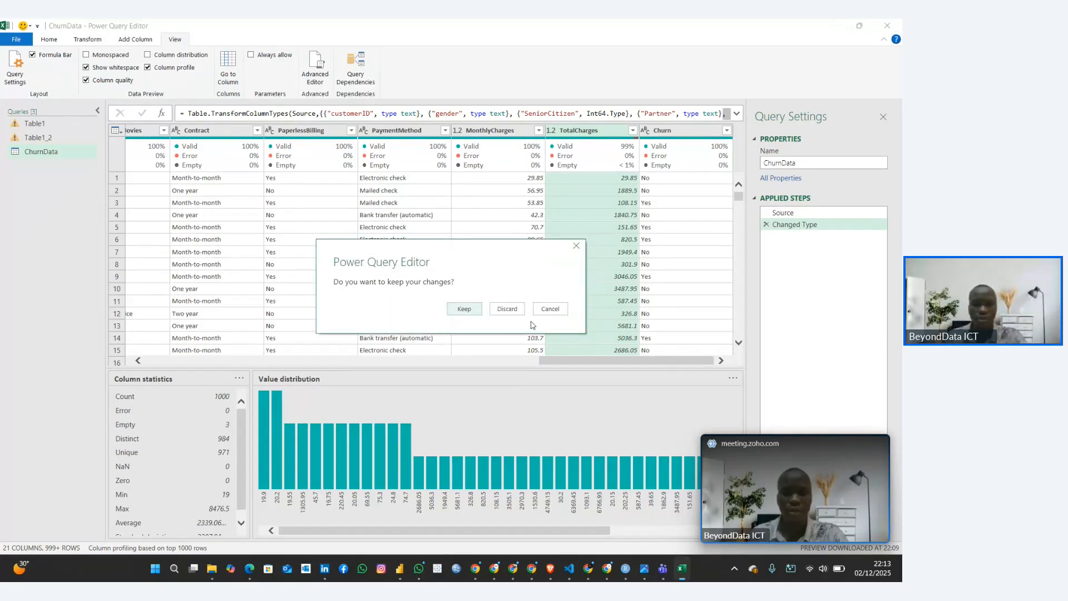
{"action": "left_click", "coordinate": [507, 309]}
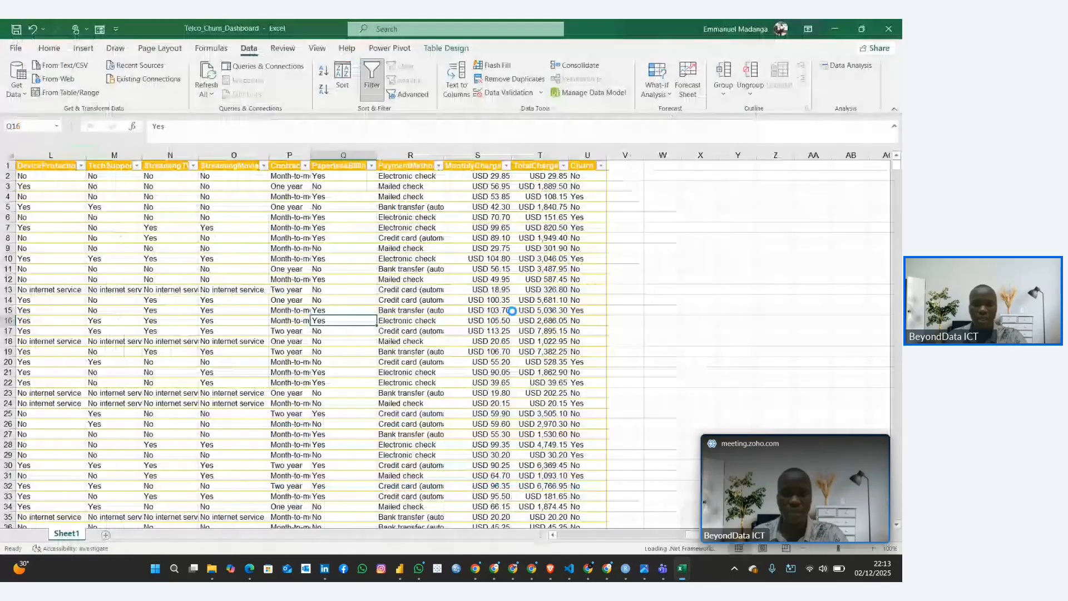
{"action": "scroll", "coordinate": [518, 279], "scroll_direction": "down", "scroll_amount": 2}
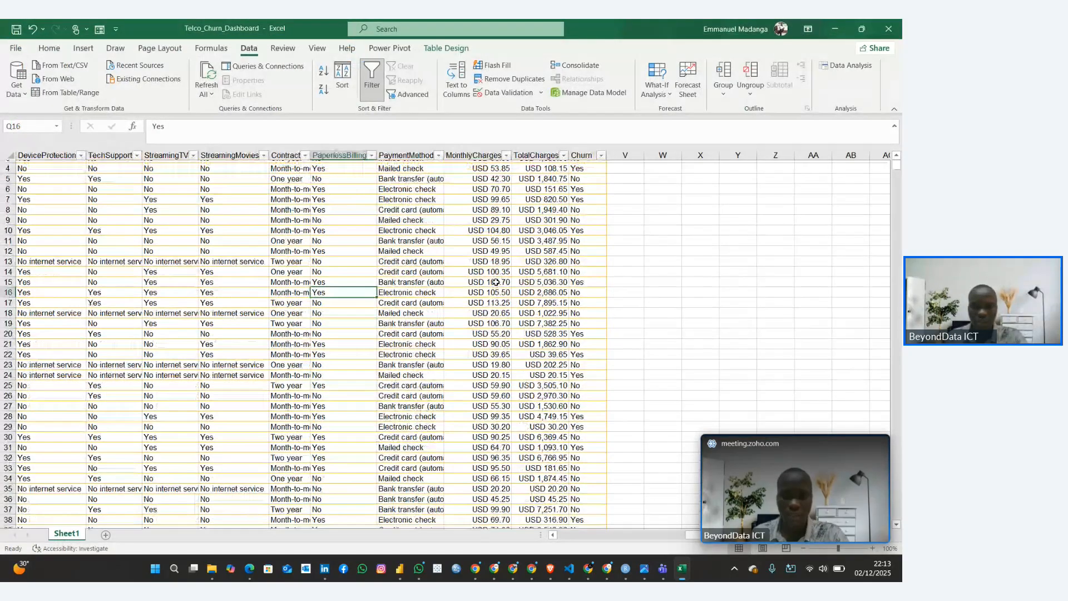
{"action": "scroll", "coordinate": [497, 282], "scroll_direction": "down", "scroll_amount": 7}
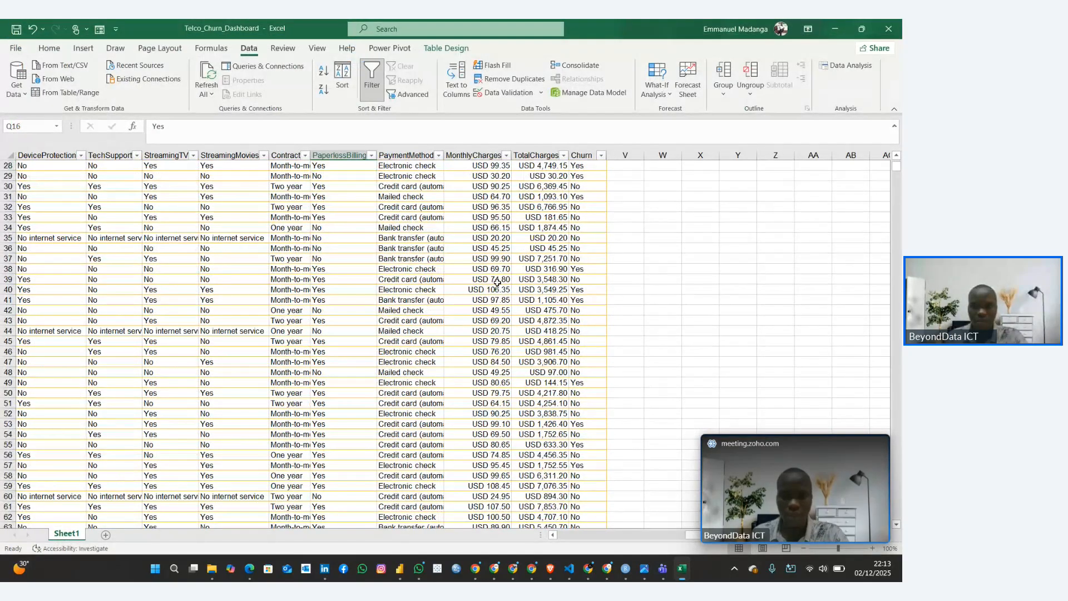
{"action": "scroll", "coordinate": [497, 282], "scroll_direction": "up", "scroll_amount": 9}
Filter the worksheet's TotalCharges column to show only the (Blanks) rows
{"action": "left_click", "coordinate": [563, 165]}
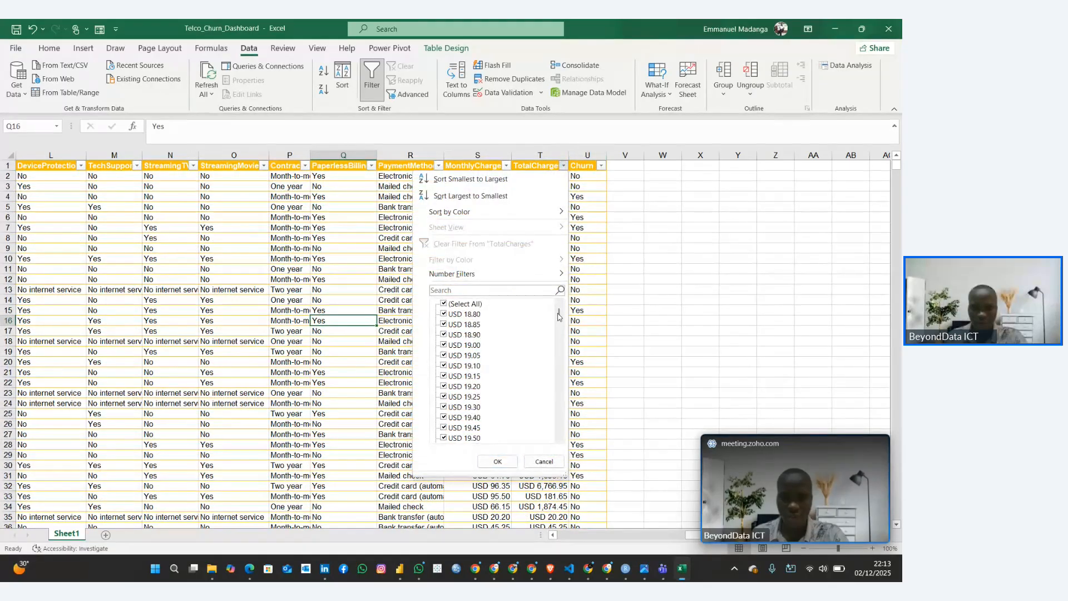
{"action": "left_click_drag", "start_coordinate": [560, 317], "coordinate": [568, 435]}
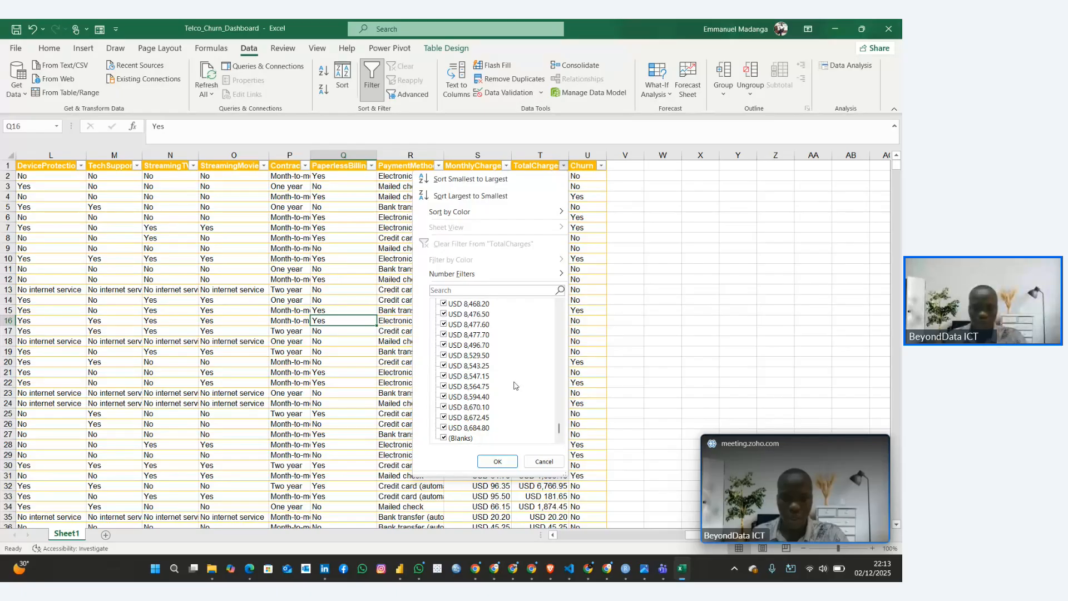
{"action": "left_click_drag", "start_coordinate": [559, 430], "coordinate": [559, 302]}
{"action": "left_click", "coordinate": [445, 303]}
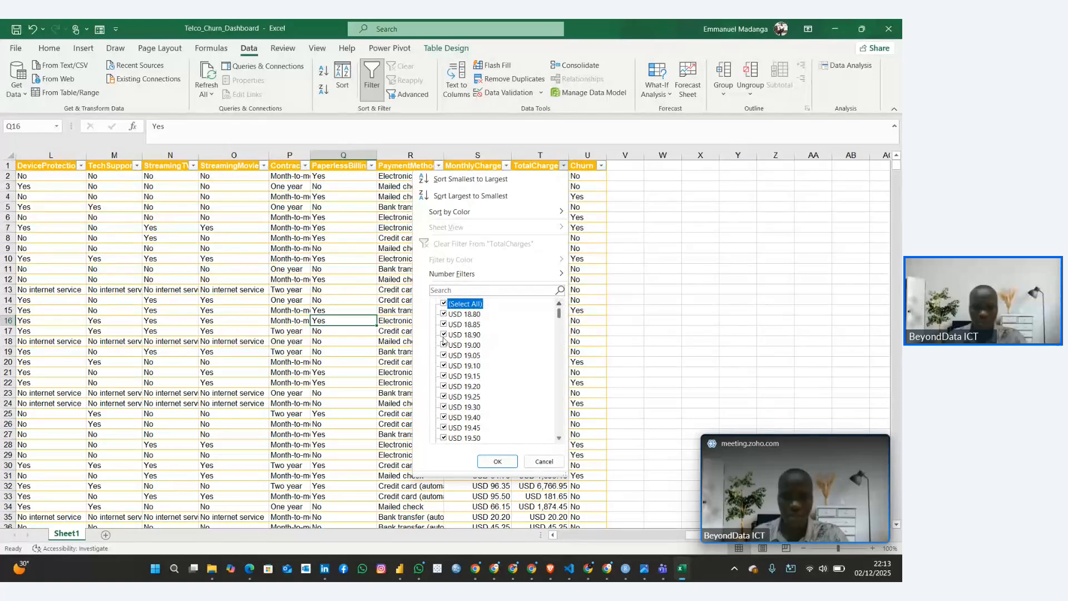
{"action": "left_click", "coordinate": [445, 303]}
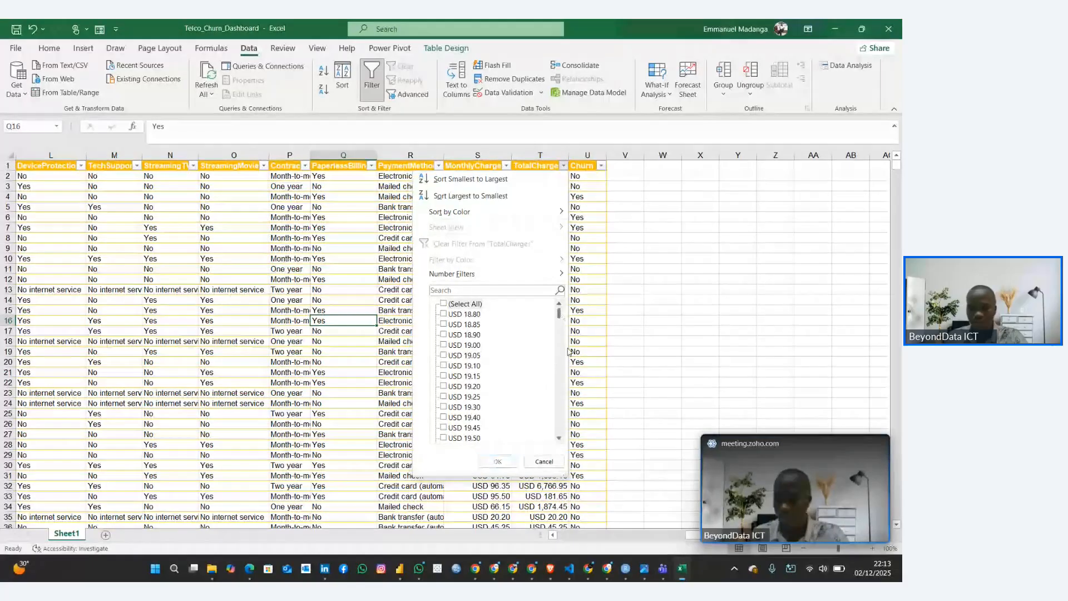
{"action": "left_click_drag", "start_coordinate": [559, 314], "coordinate": [582, 457]}
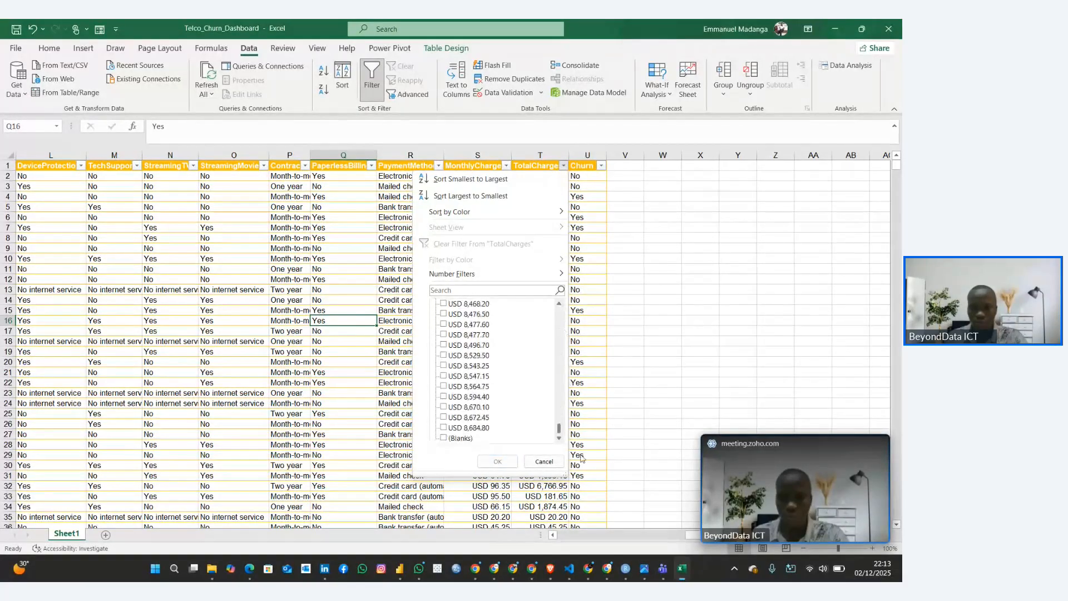
{"action": "left_click", "coordinate": [536, 437]}
{"action": "left_click", "coordinate": [497, 462]}
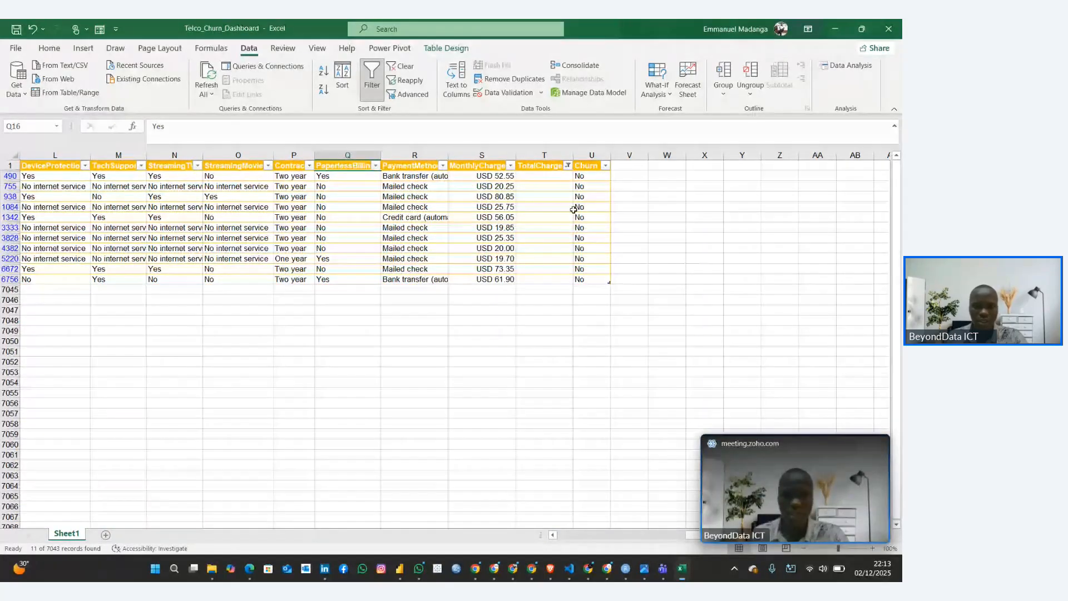
Examine the filtered rows' empty TotalCharges cells and compare them with their tenure values
{"action": "left_click", "coordinate": [542, 186]}
{"action": "left_click", "coordinate": [538, 279]}
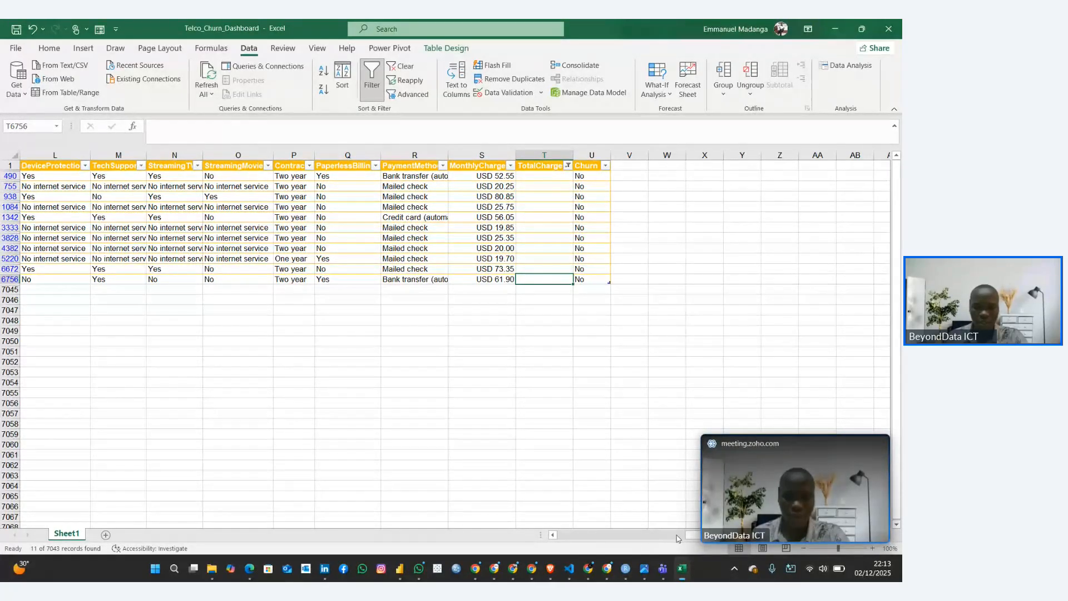
{"action": "left_click_drag", "start_coordinate": [647, 537], "coordinate": [578, 536]}
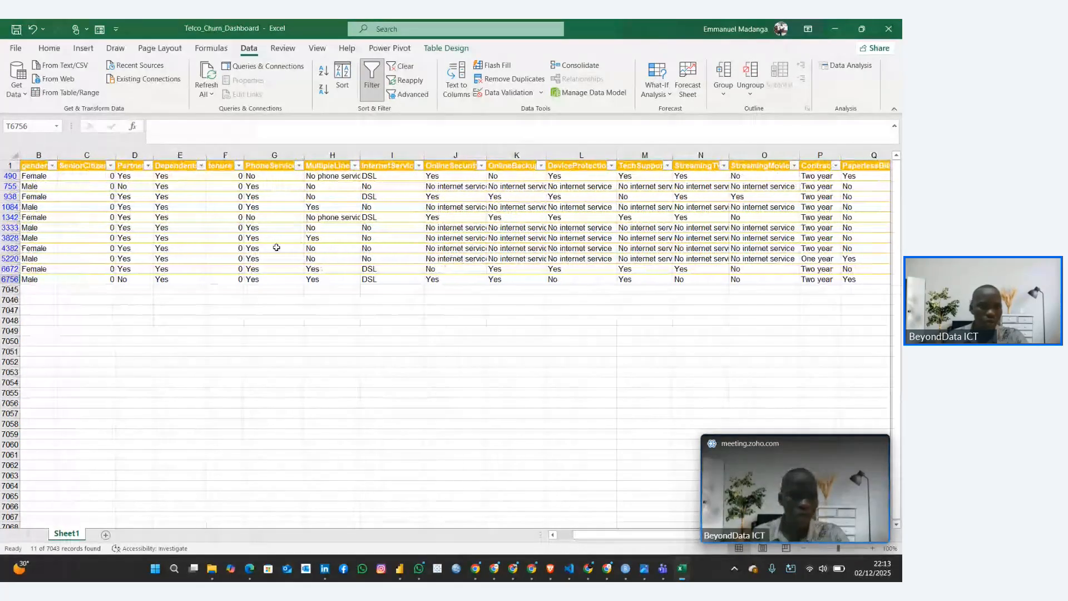
{"action": "left_click", "coordinate": [223, 209]}
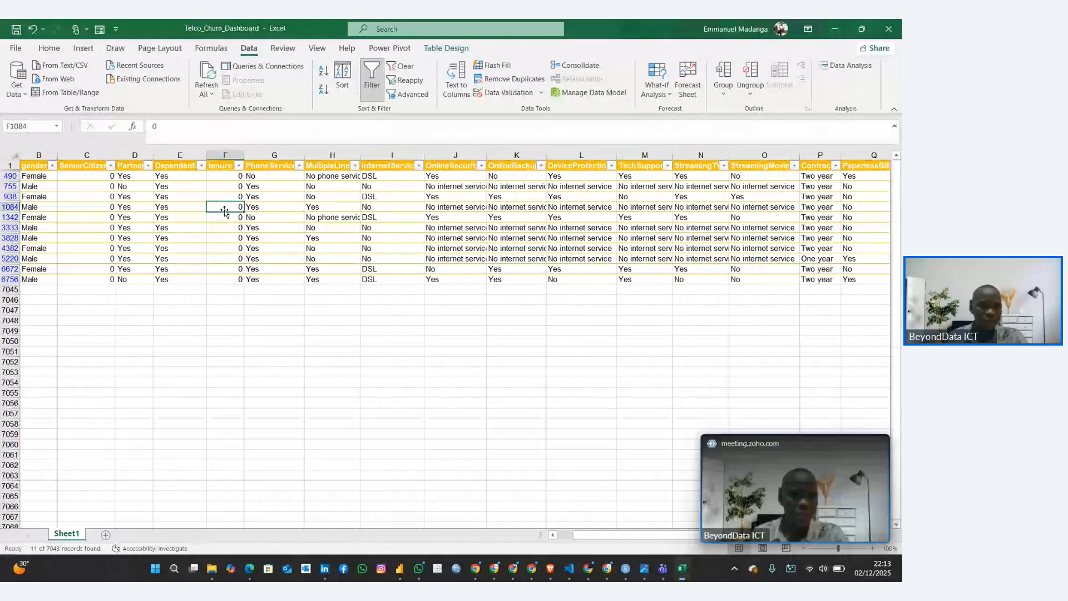
{"action": "left_click", "coordinate": [225, 179]}
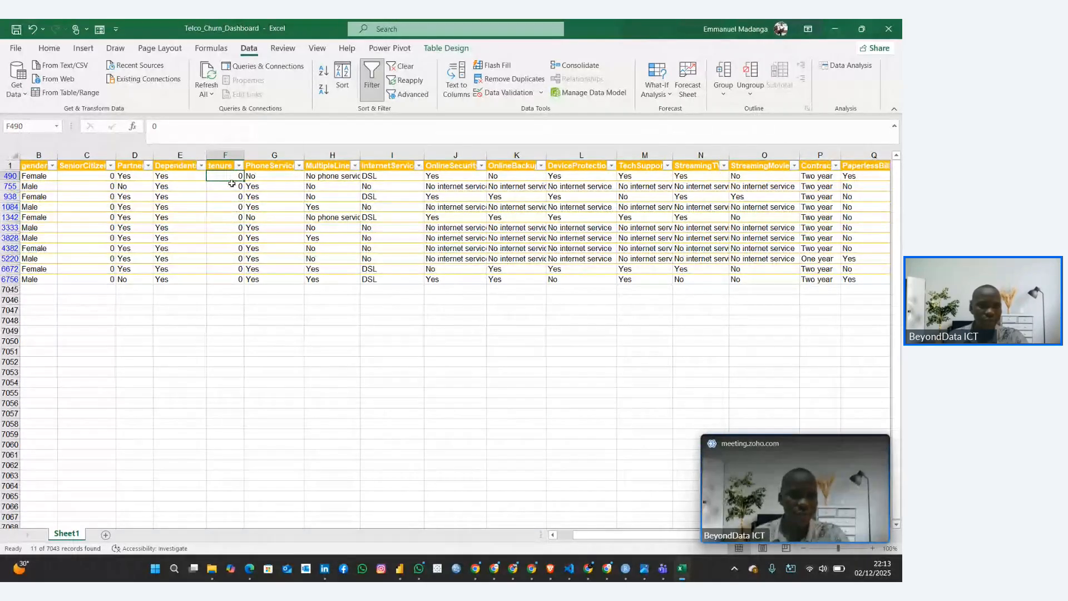
{"action": "left_click", "coordinate": [233, 196]}
{"action": "left_click", "coordinate": [239, 217]}
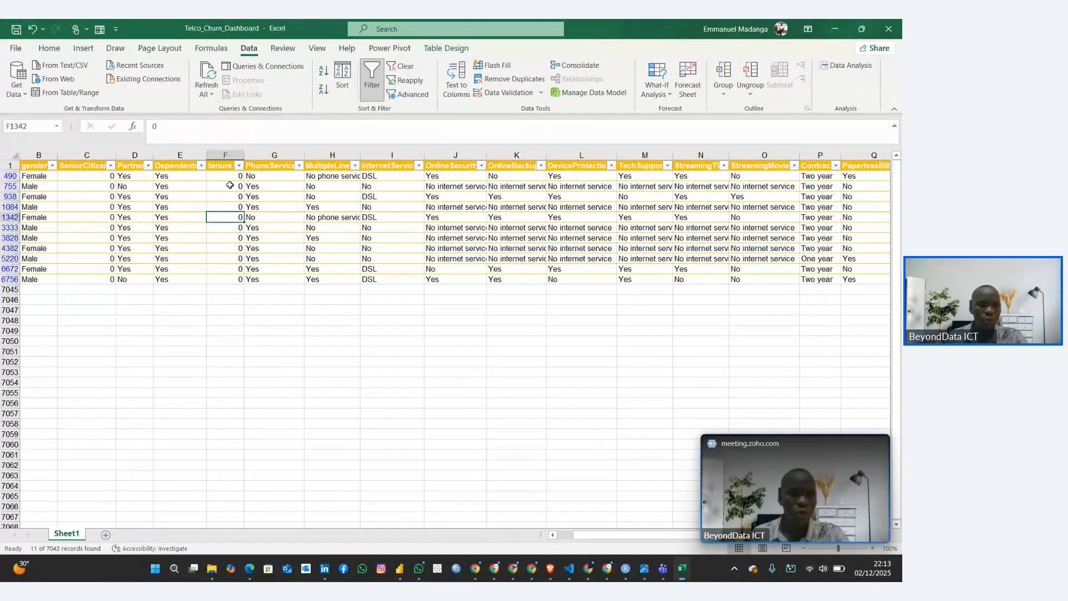
{"action": "left_click", "coordinate": [229, 179]}
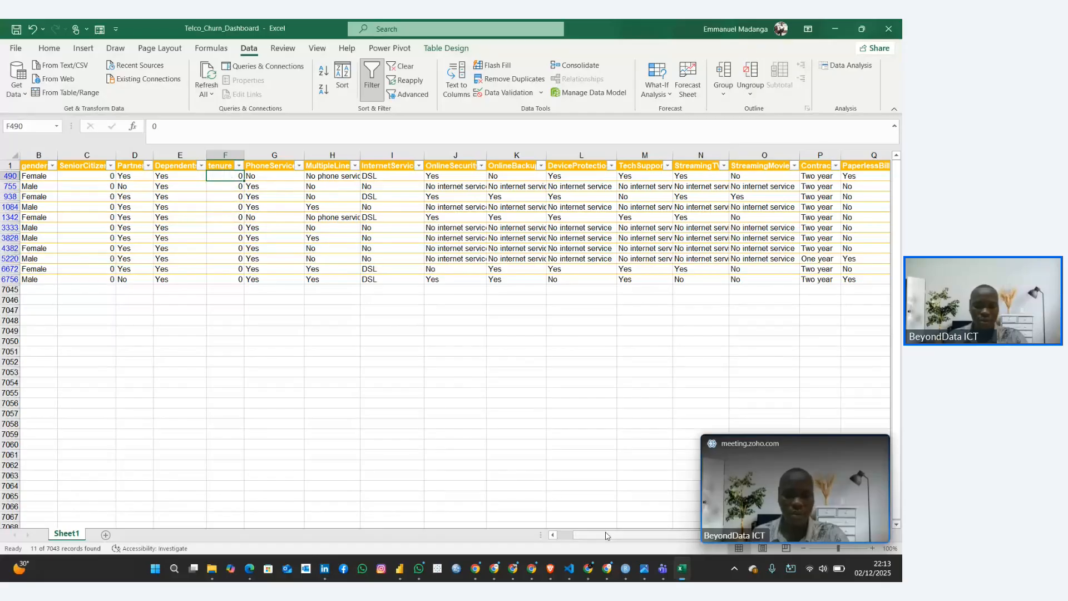
Compare the MonthlyCharges values with the empty TotalCharges cells in the filtered rows
{"action": "left_click_drag", "start_coordinate": [606, 535], "coordinate": [703, 544]}
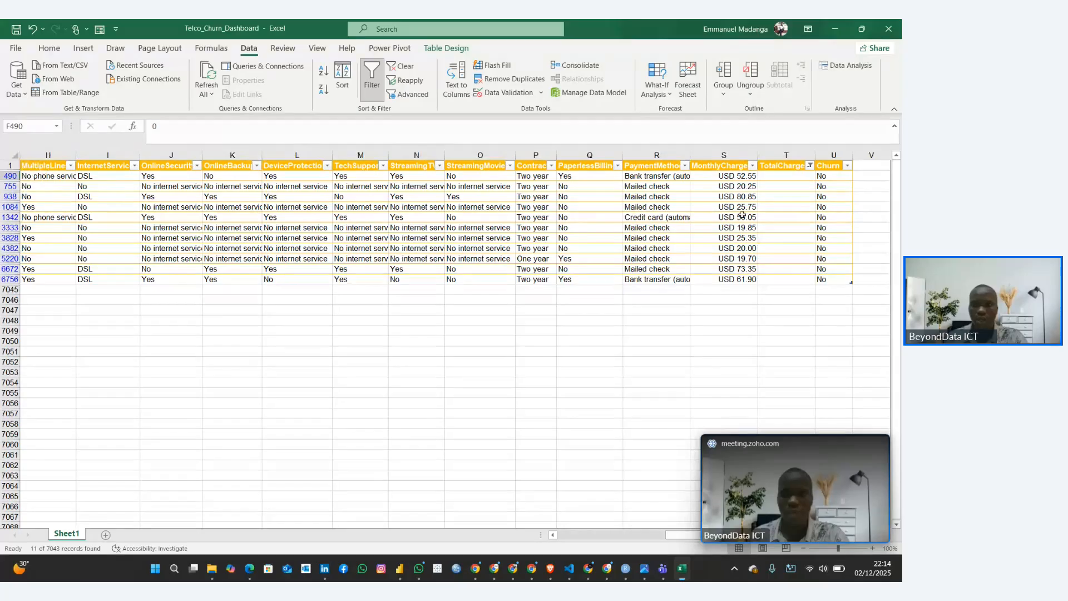
{"action": "left_click", "coordinate": [731, 176]}
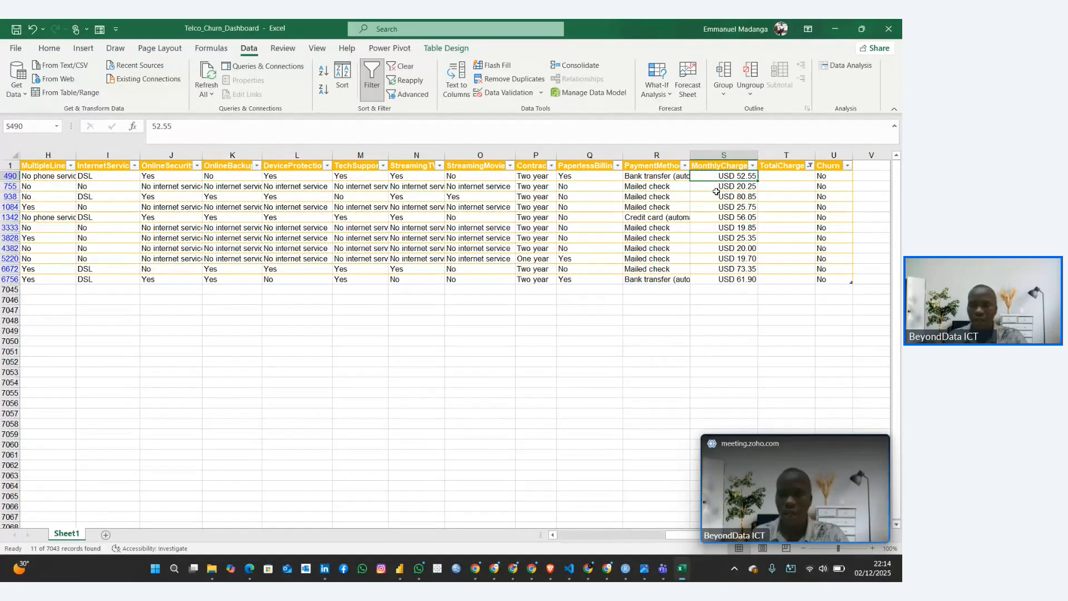
{"action": "left_click", "coordinate": [723, 195]}
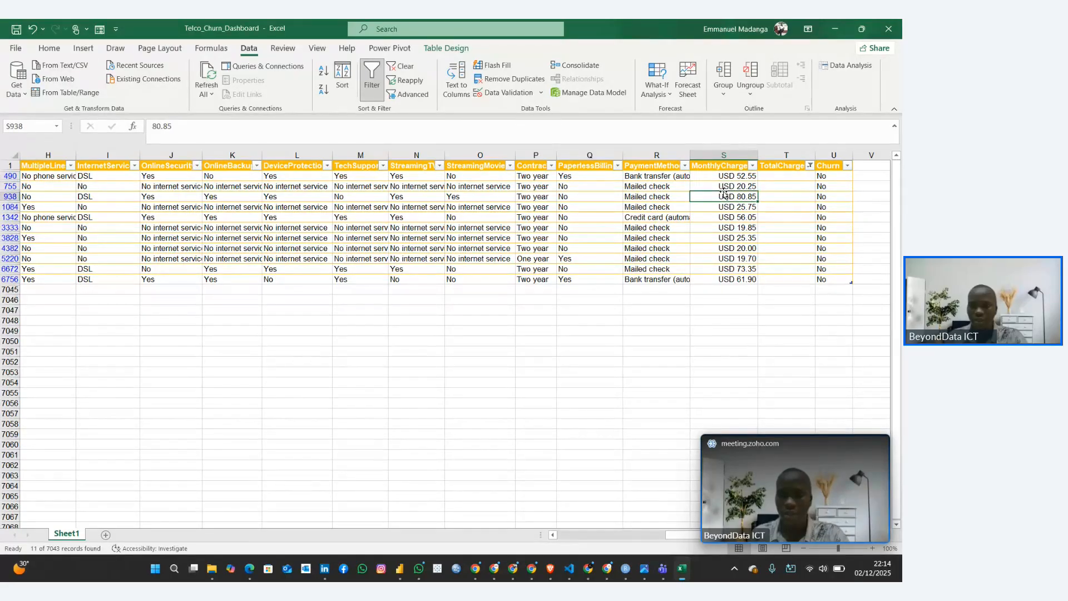
{"action": "left_click", "coordinate": [787, 176]}
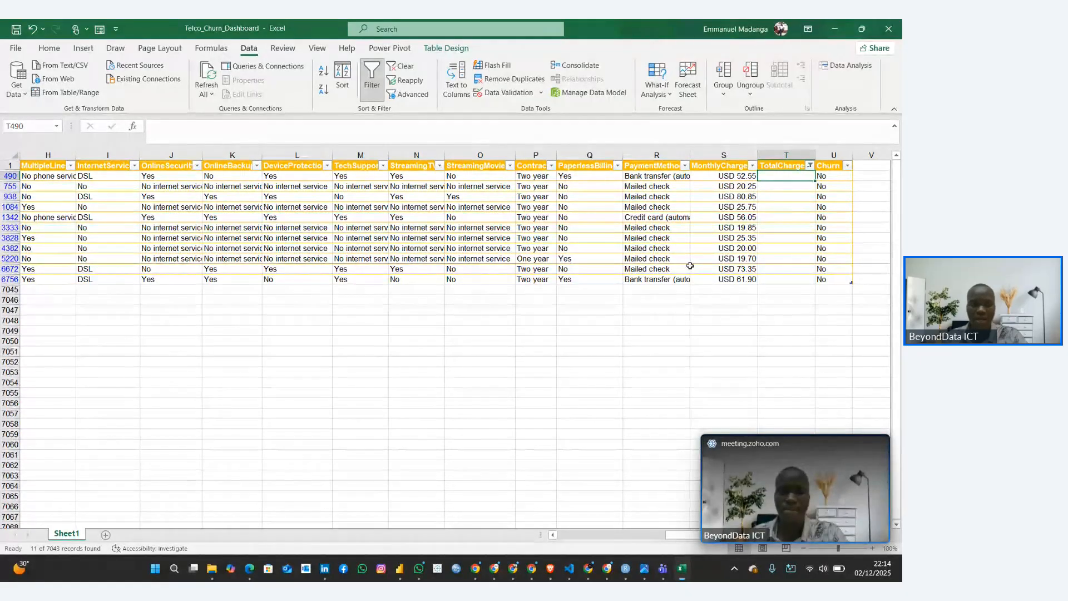
Reselect all values in the TotalCharges filter to bring the table rows back, and look through them
{"action": "left_click", "coordinate": [809, 165]}
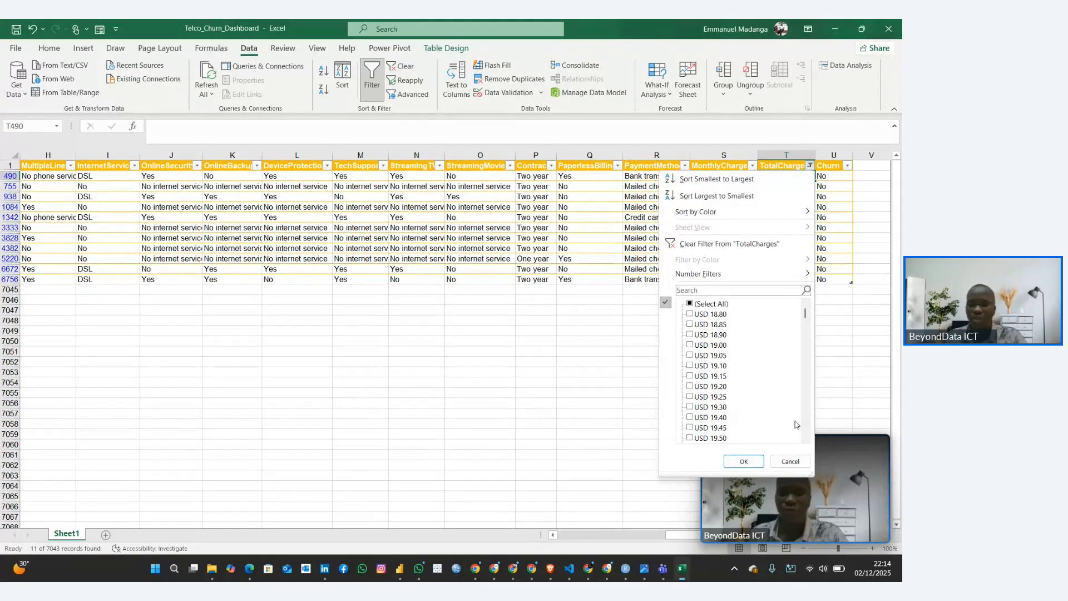
{"action": "left_click", "coordinate": [698, 306]}
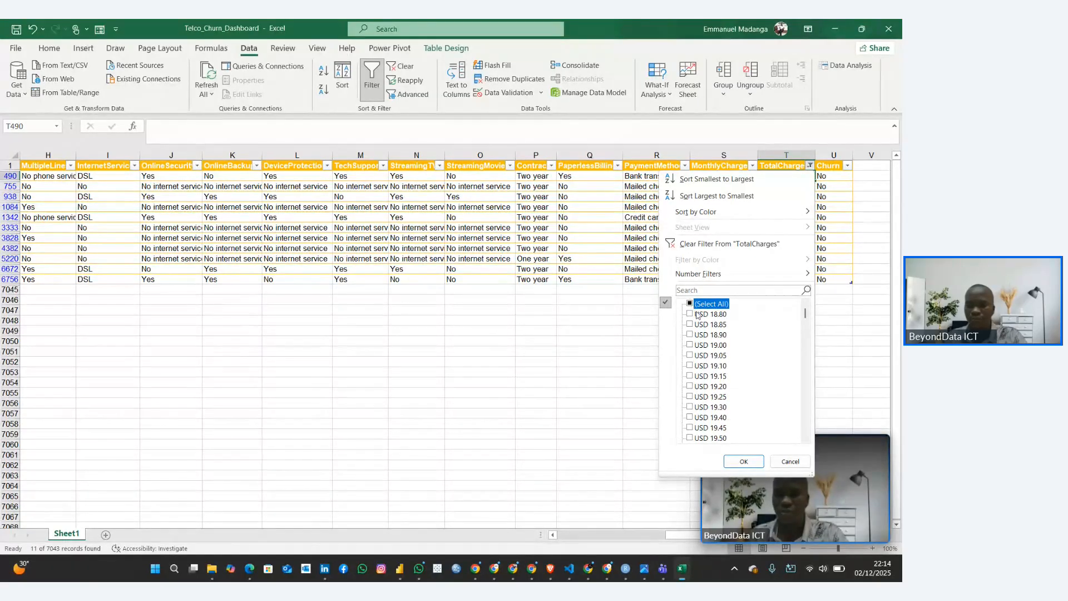
{"action": "left_click", "coordinate": [689, 304]}
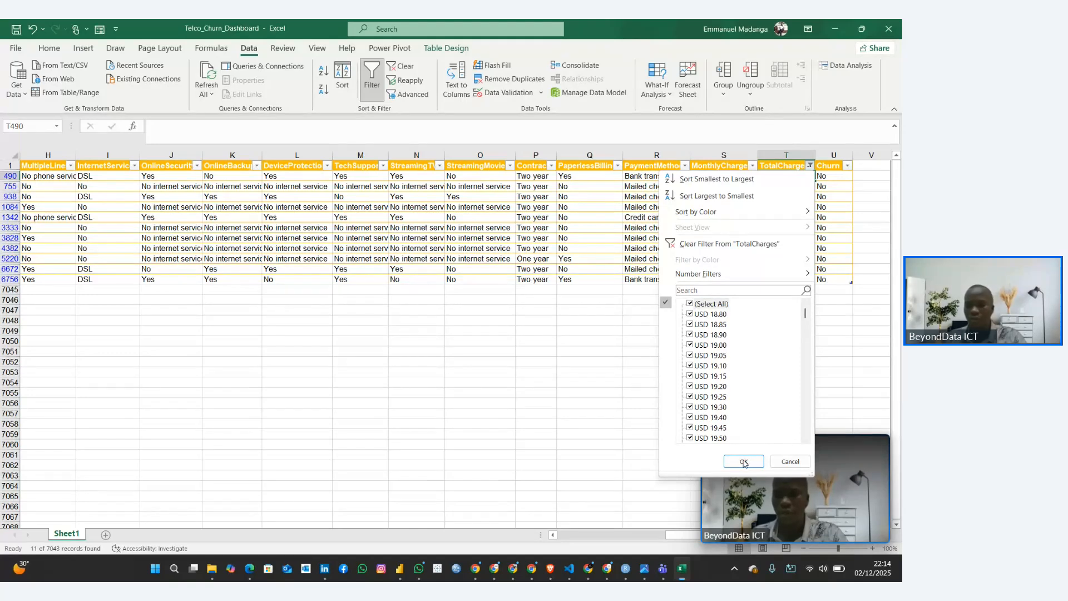
{"action": "left_click", "coordinate": [689, 304]}
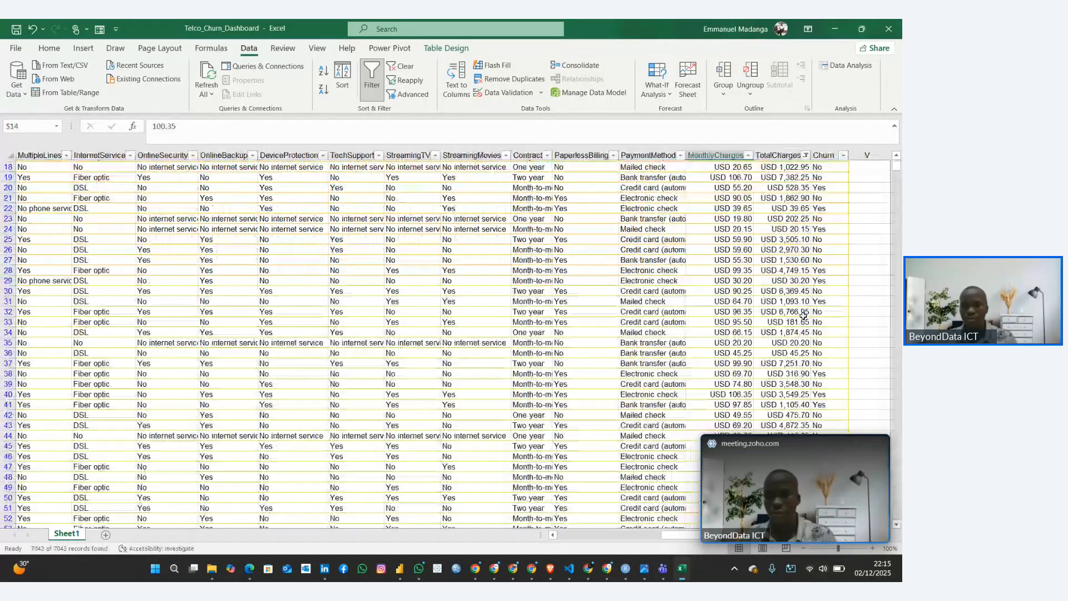
{"action": "scroll", "coordinate": [803, 315], "scroll_direction": "down", "scroll_amount": 1}
{"action": "left_click", "coordinate": [690, 317]}
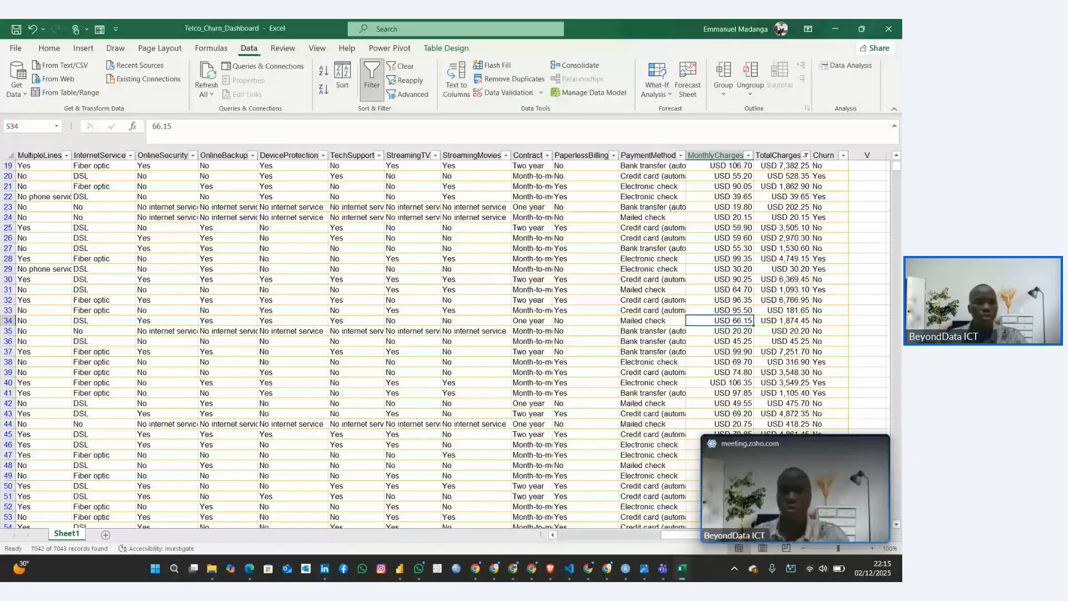
Load the worksheet table into the Power Query Editor again and check the TotalCharges filter list for null values, without applying a filter
{"action": "left_click", "coordinate": [167, 258]}
{"action": "left_click", "coordinate": [66, 94]}
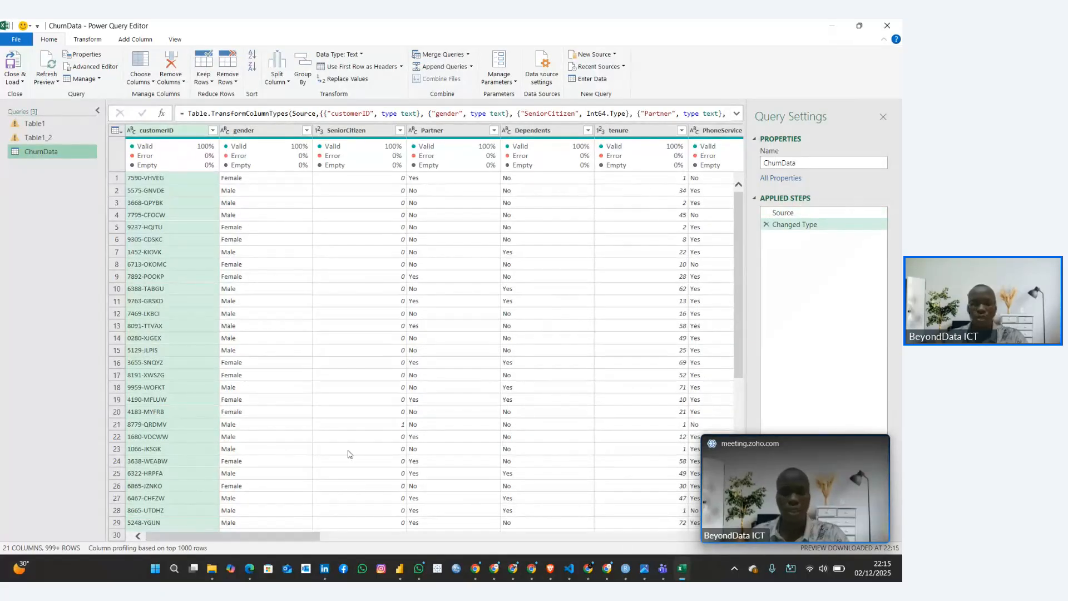
{"action": "left_click_drag", "start_coordinate": [304, 542], "coordinate": [692, 552]}
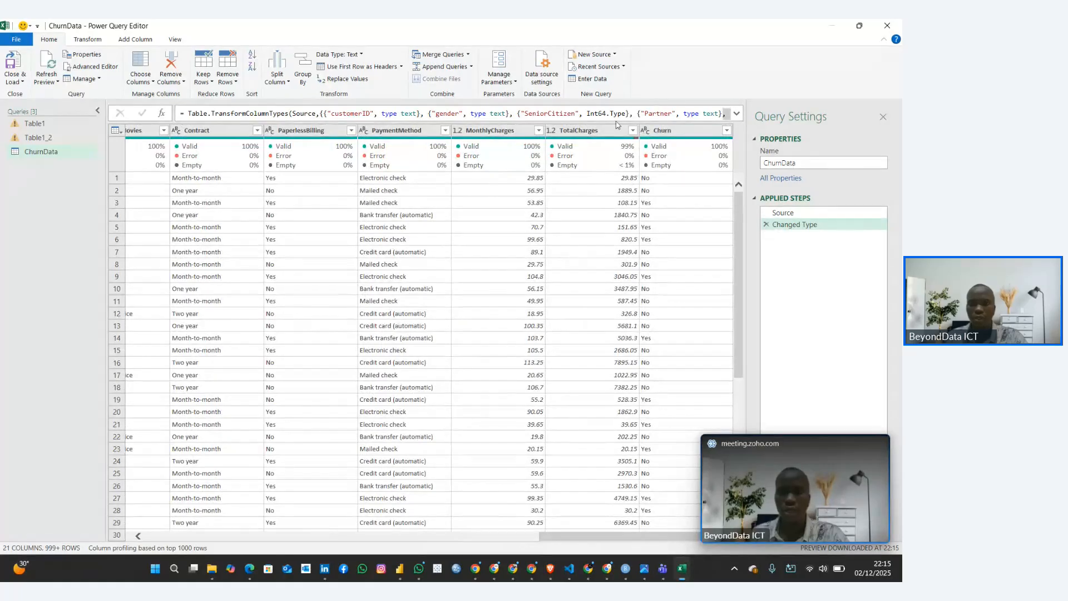
{"action": "left_click", "coordinate": [633, 131]}
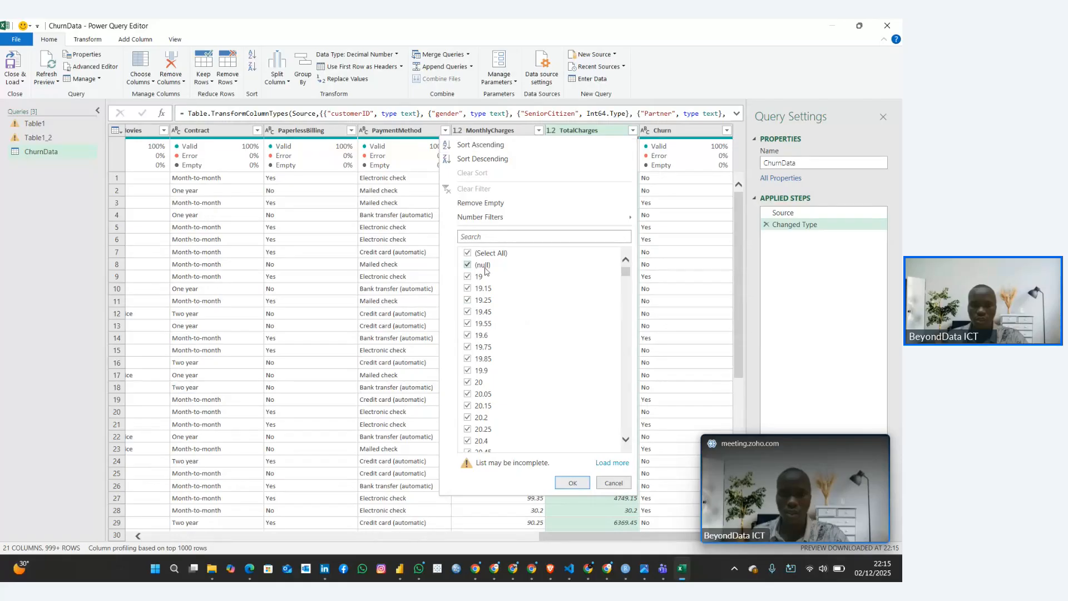
{"action": "left_click", "coordinate": [613, 482]}
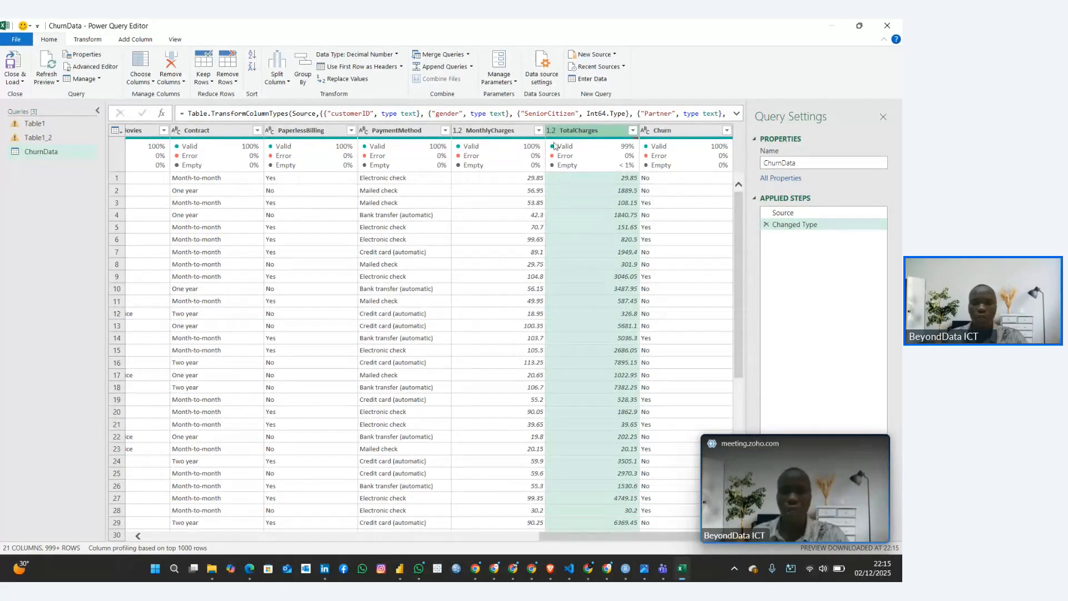
Select the TotalCharges column and turn off Column profile, keeping Column quality on to check its empty percentage
{"action": "left_click", "coordinate": [593, 131]}
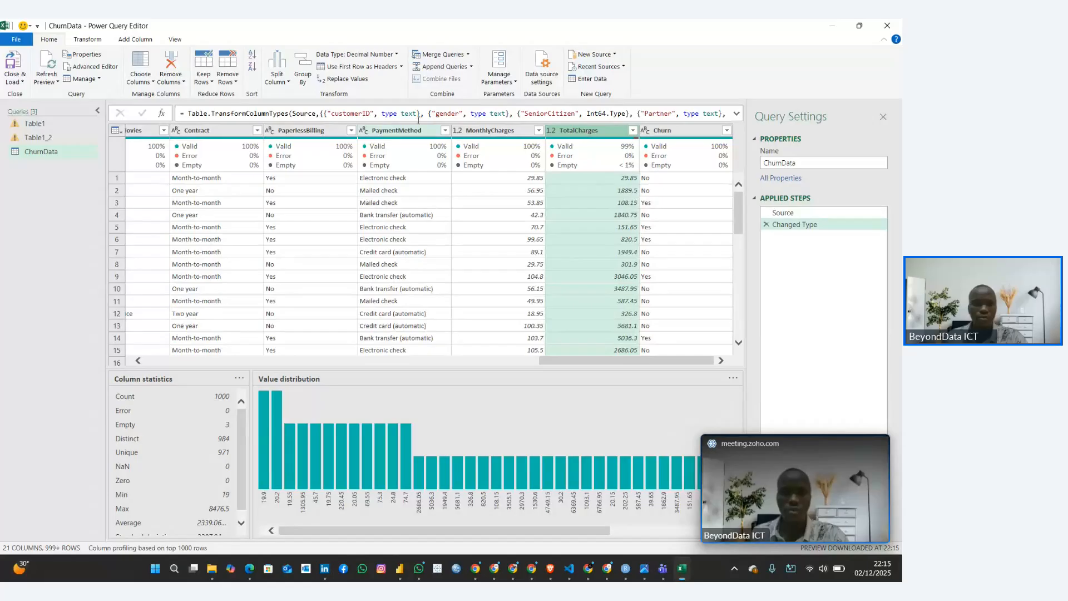
{"action": "left_click", "coordinate": [175, 39]}
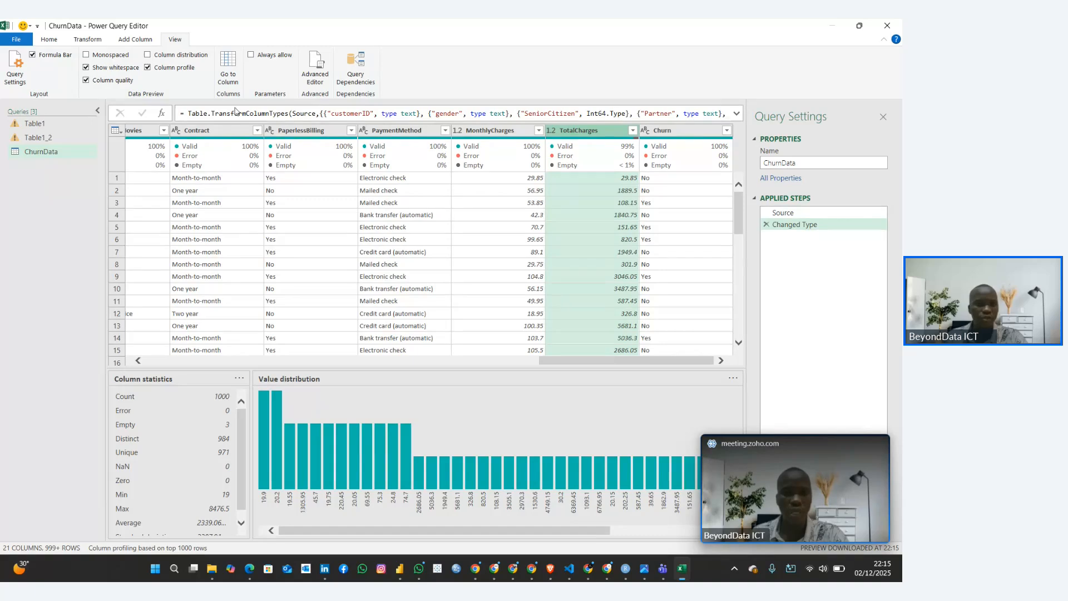
{"action": "left_click", "coordinate": [148, 67]}
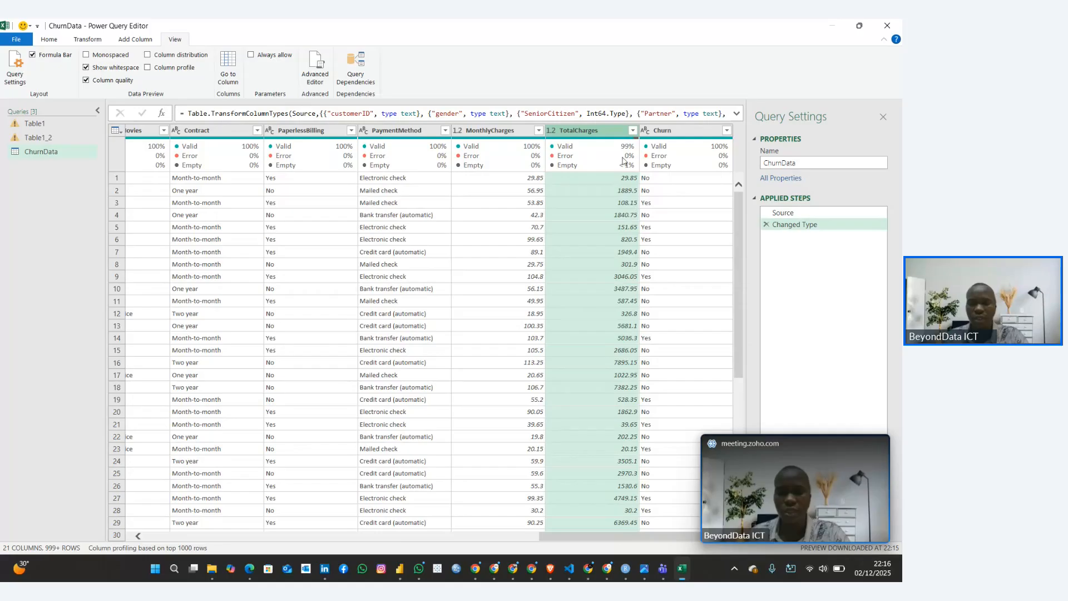
{"action": "mouse_move", "coordinate": [619, 152]}
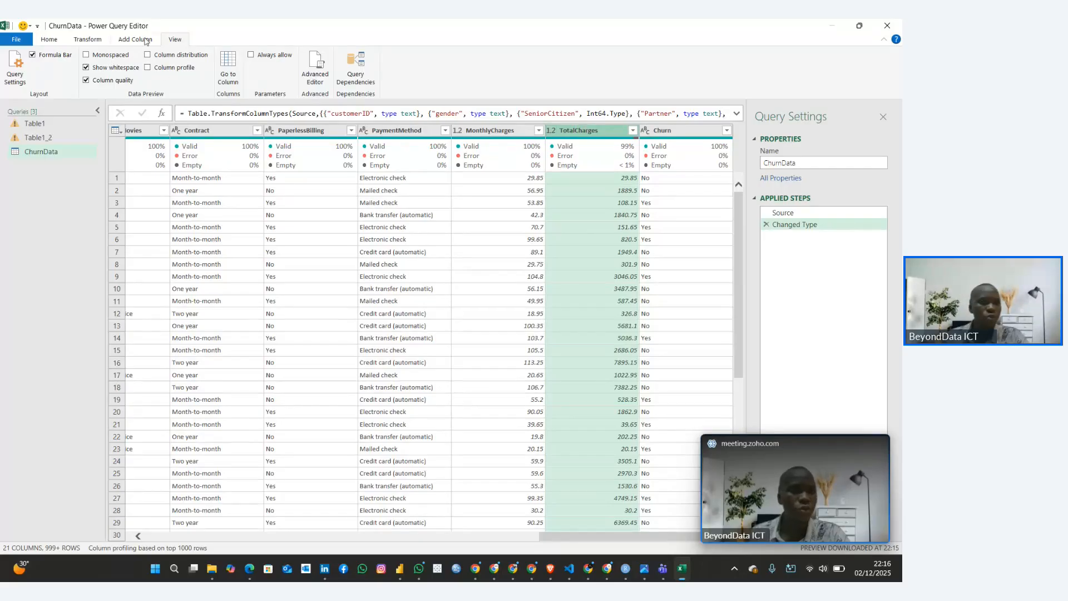
Replace the null values in the selected TotalCharges column with 0
{"action": "left_click", "coordinate": [49, 41]}
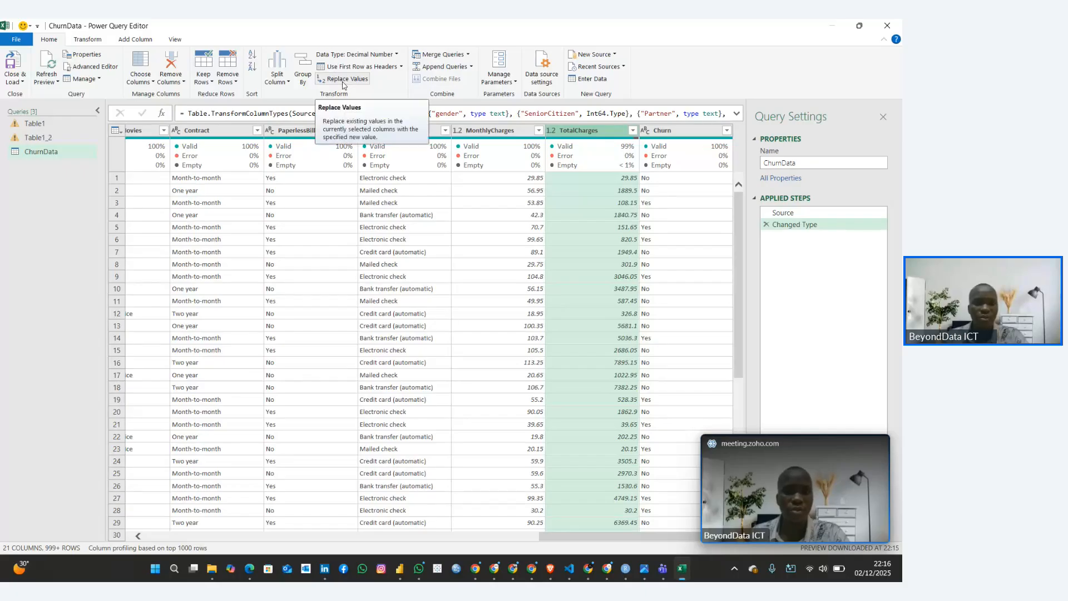
{"action": "left_click", "coordinate": [343, 81]}
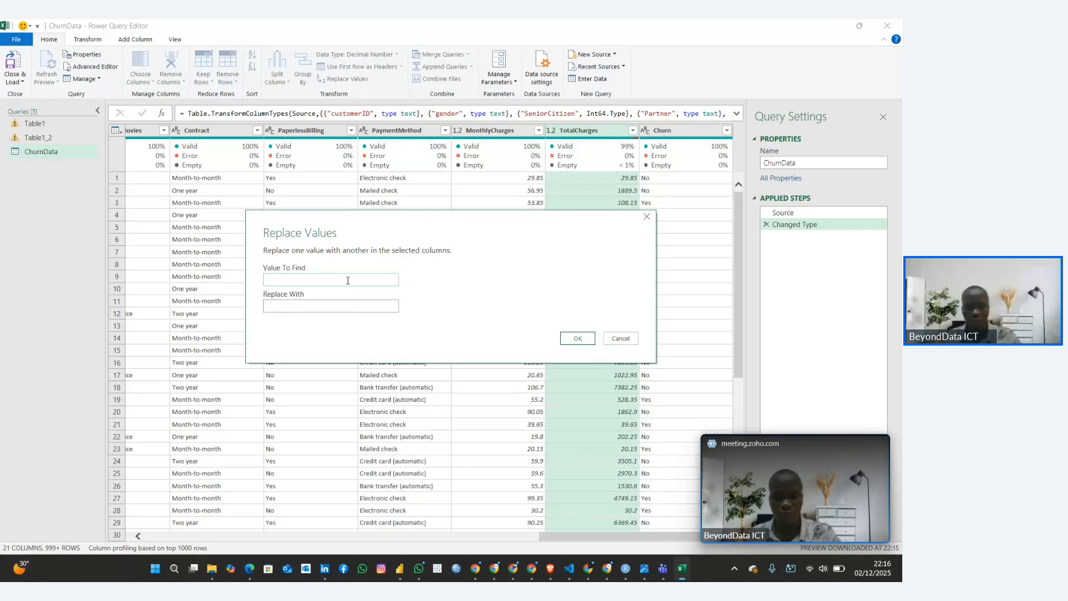
{"action": "type", "text": "nu"}
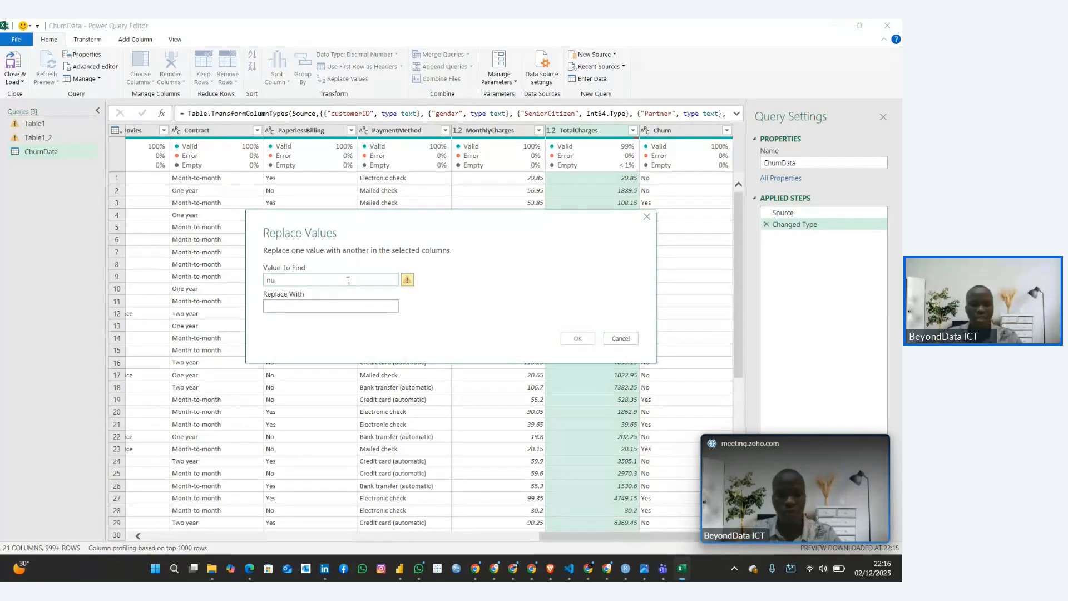
{"action": "type", "text": "ll"}
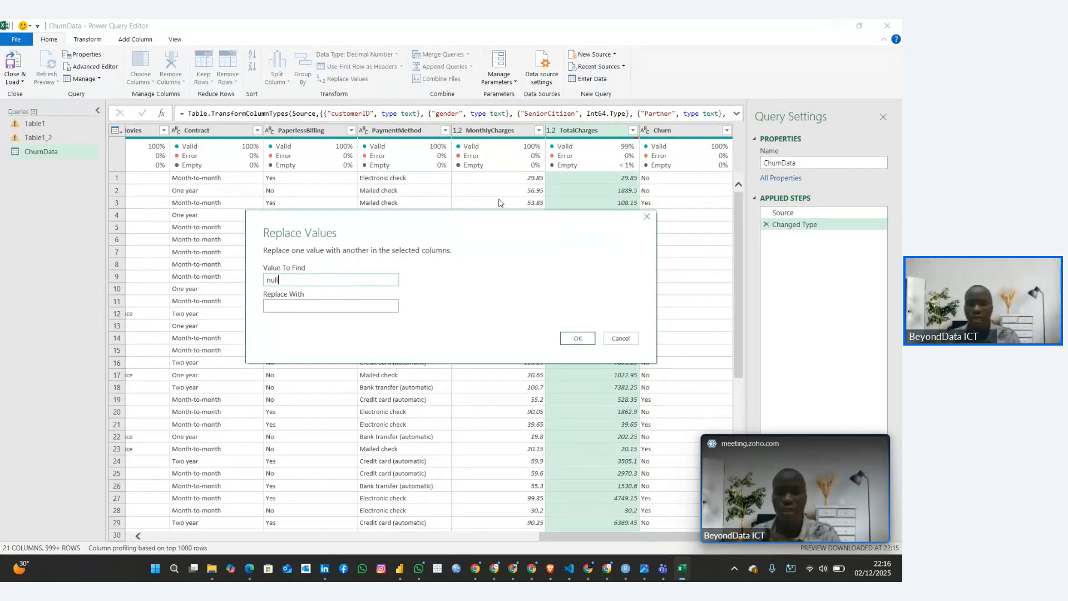
{"action": "left_click", "coordinate": [302, 304]}
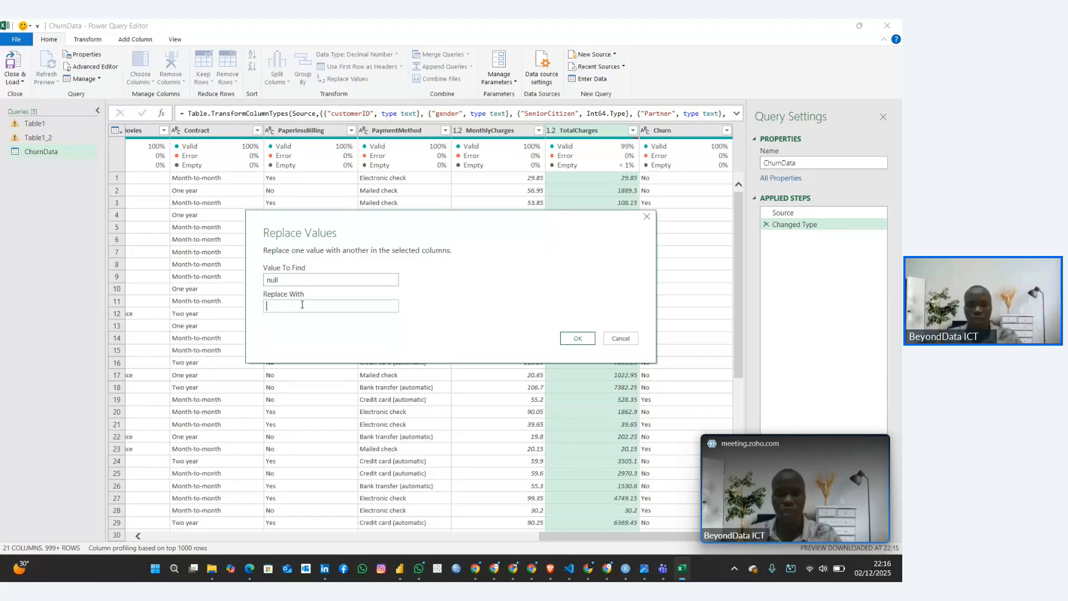
{"action": "type", "text": "0"}
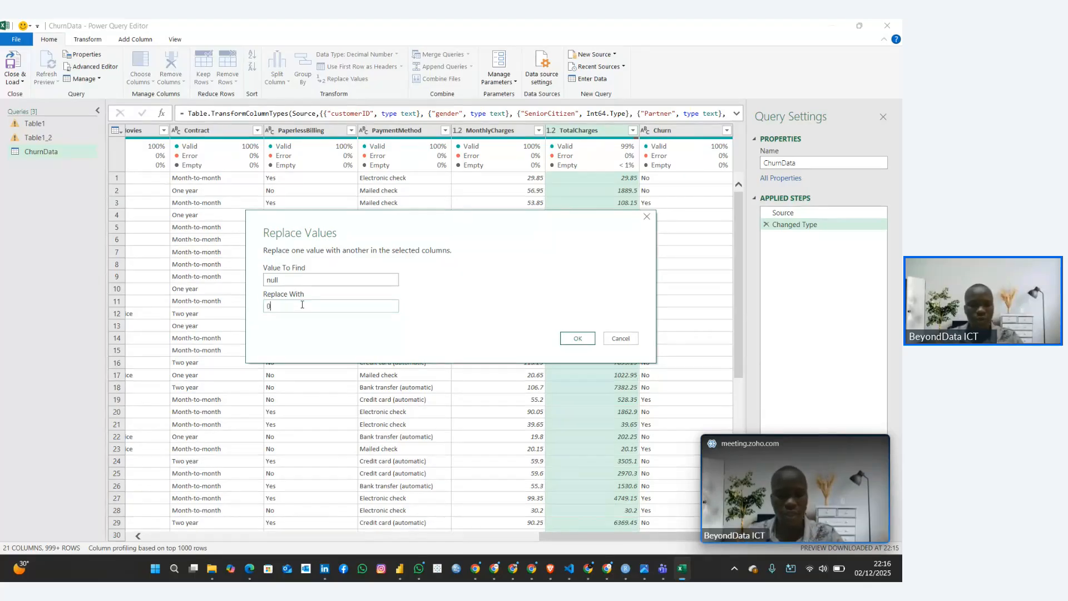
{"action": "left_click", "coordinate": [577, 337]}
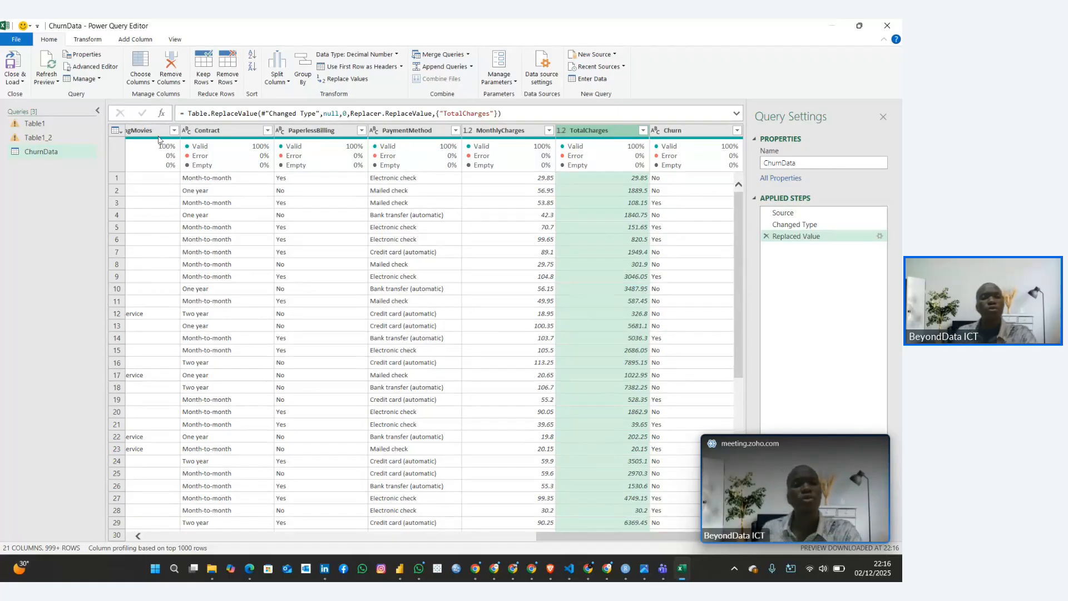
Close the Query Settings pane and check the column quality percentages across the other ChurnData columns
{"action": "left_click", "coordinate": [174, 39]}
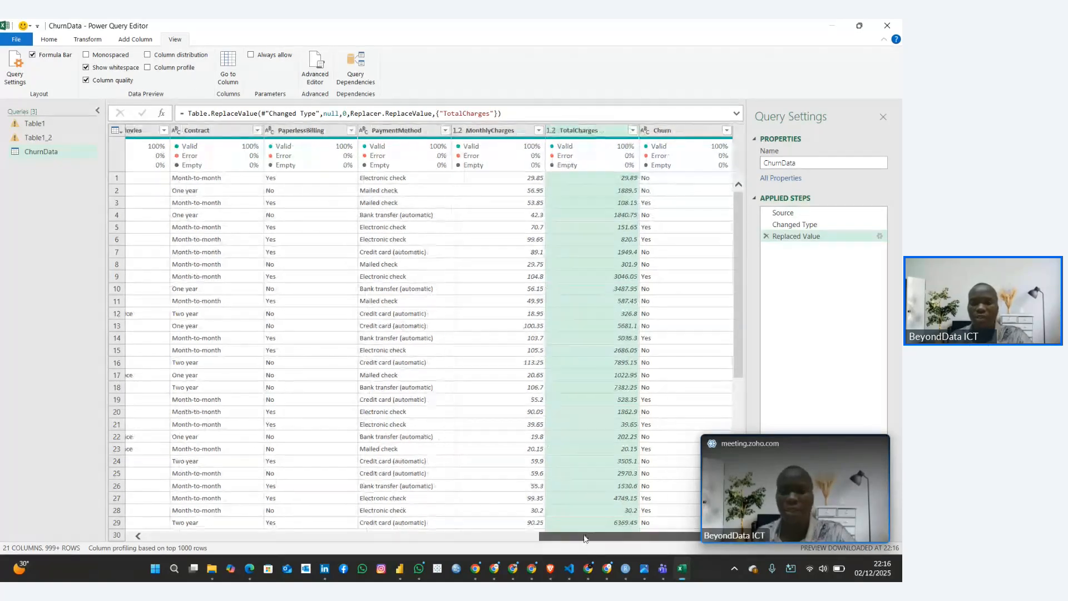
{"action": "left_click_drag", "start_coordinate": [567, 536], "coordinate": [245, 541]}
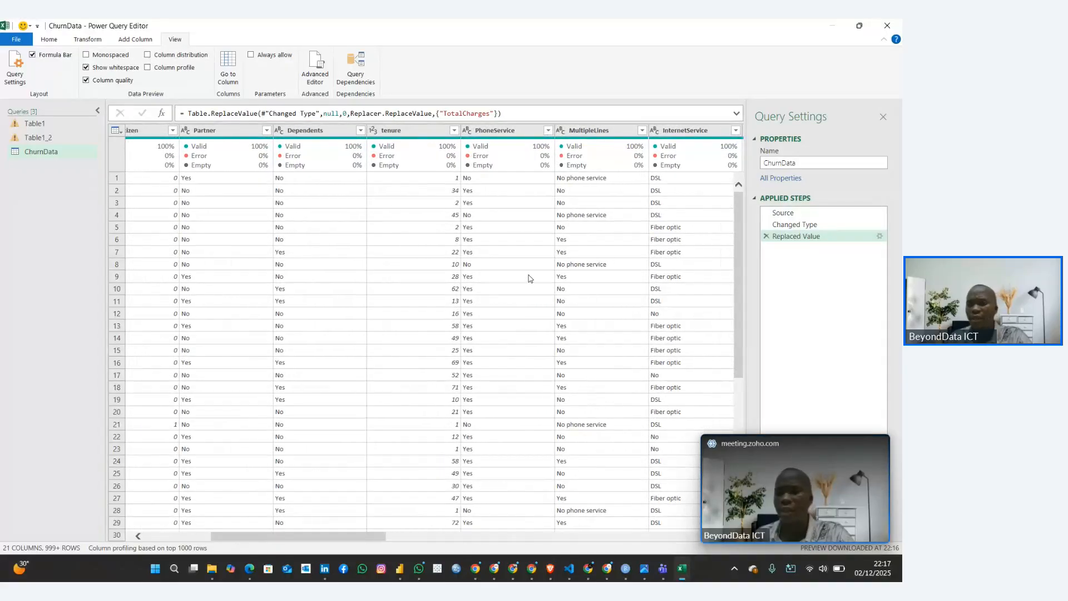
{"action": "left_click", "coordinate": [883, 117]}
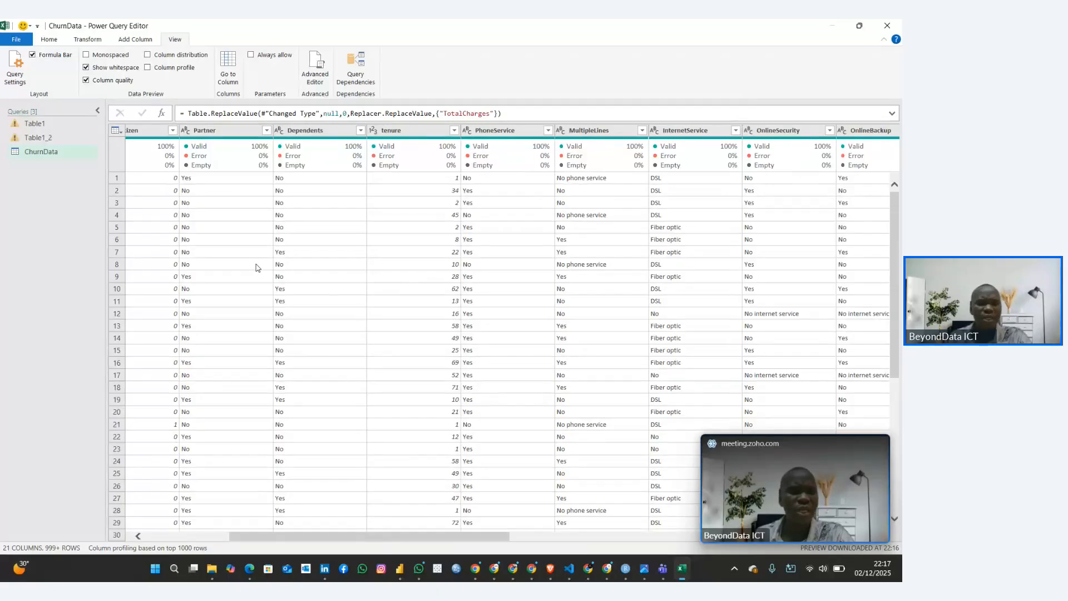
{"action": "left_click_drag", "start_coordinate": [415, 537], "coordinate": [441, 545]}
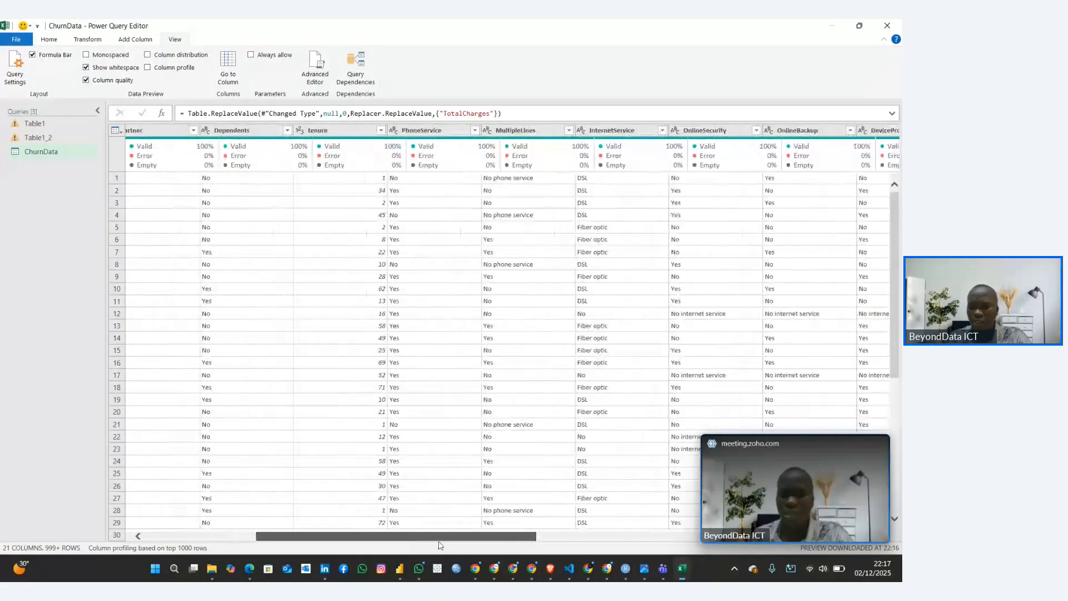
Switch to the Customer Churn Rate Guide in the browser and find the first helper column, Tenure Group, under Step 4
{"action": "mouse_move", "coordinate": [588, 568]}
{"action": "left_click", "coordinate": [558, 521]}
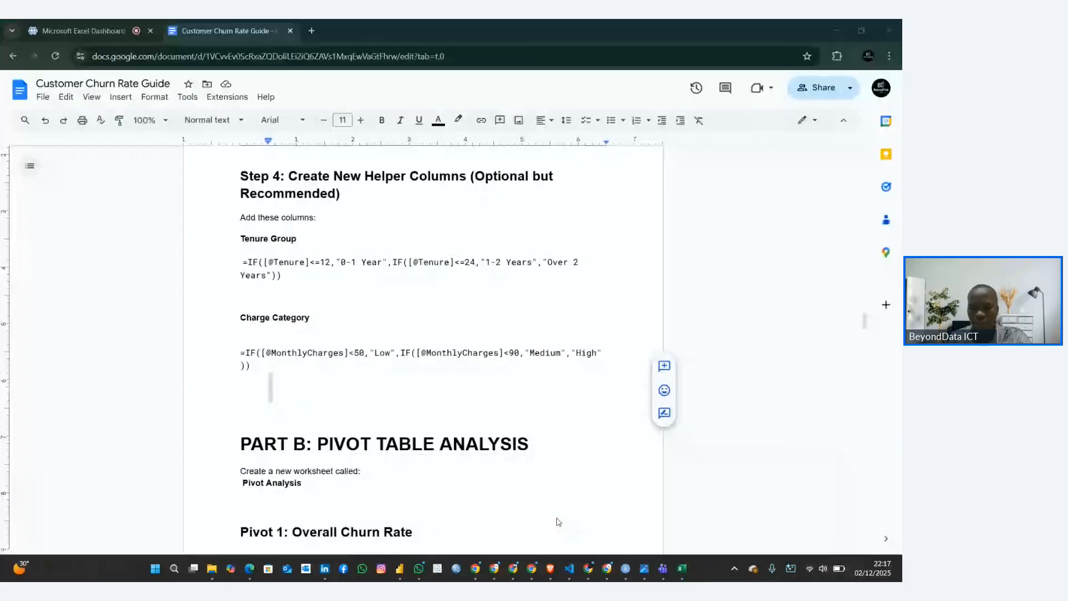
{"action": "left_click", "coordinate": [240, 233], "text": "shift"}
{"action": "left_click", "coordinate": [256, 239]}
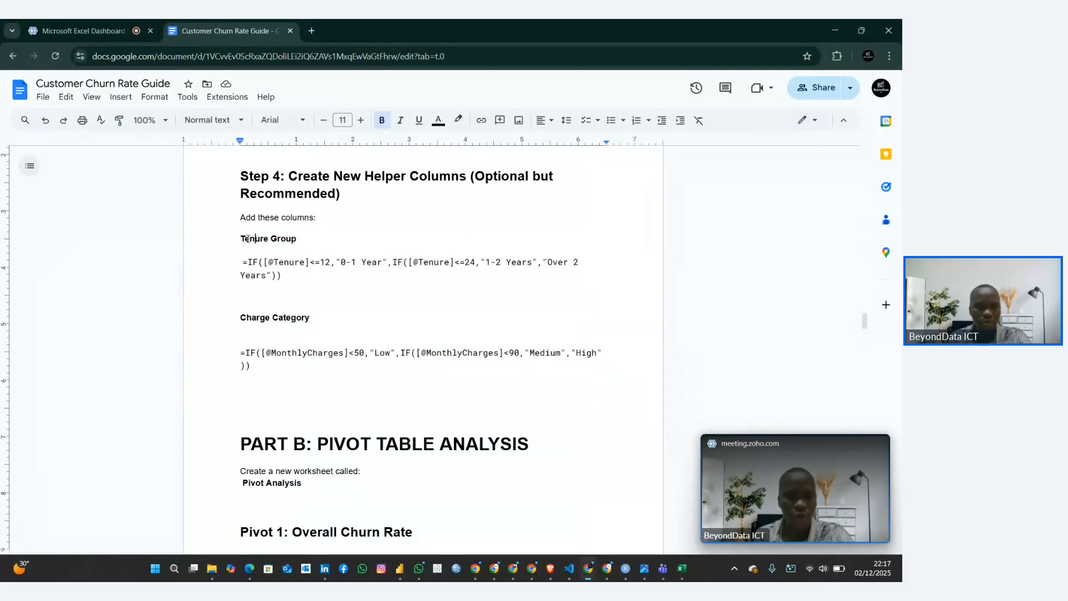
{"action": "left_click_drag", "start_coordinate": [240, 238], "coordinate": [301, 239]}
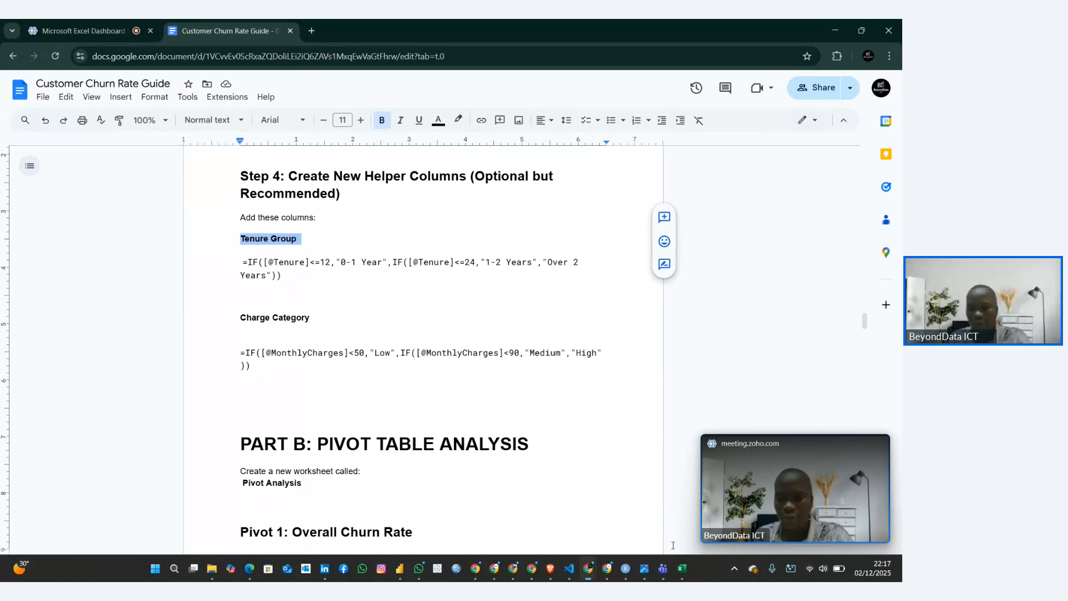
Switch back to Power Query Editor, start a conditional column for ChurnData, and read the Tenure Group formula in the browser guide
{"action": "left_click", "coordinate": [681, 568]}
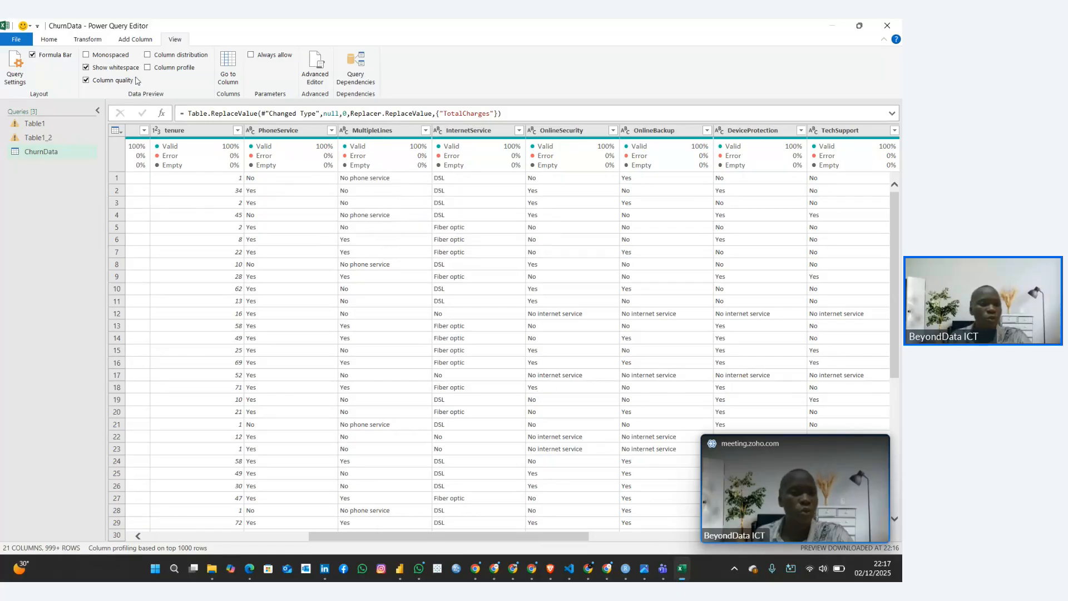
{"action": "left_click", "coordinate": [122, 40]}
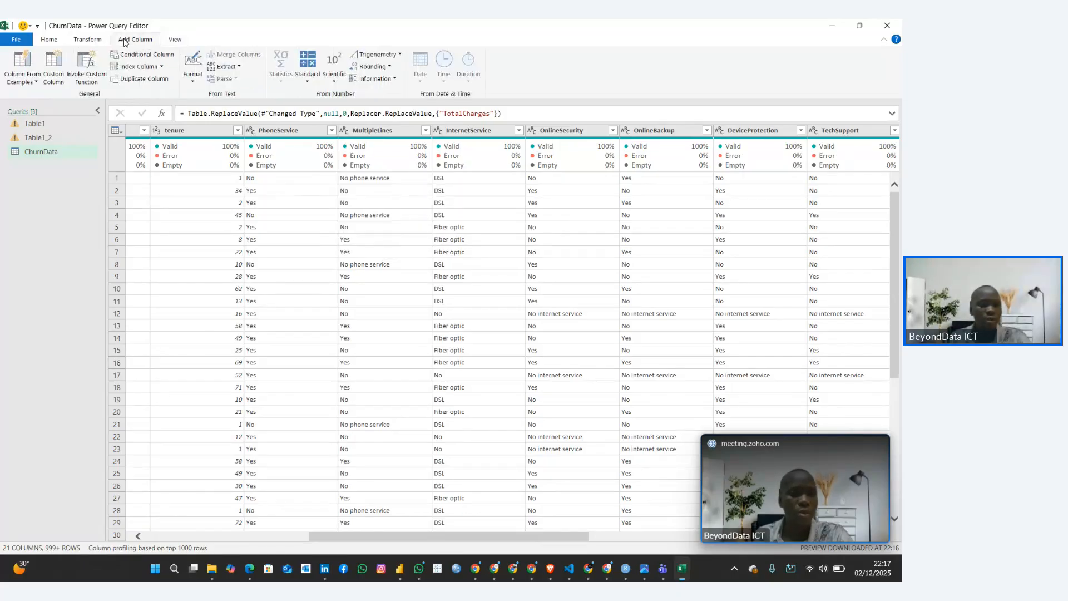
{"action": "left_click", "coordinate": [153, 55]}
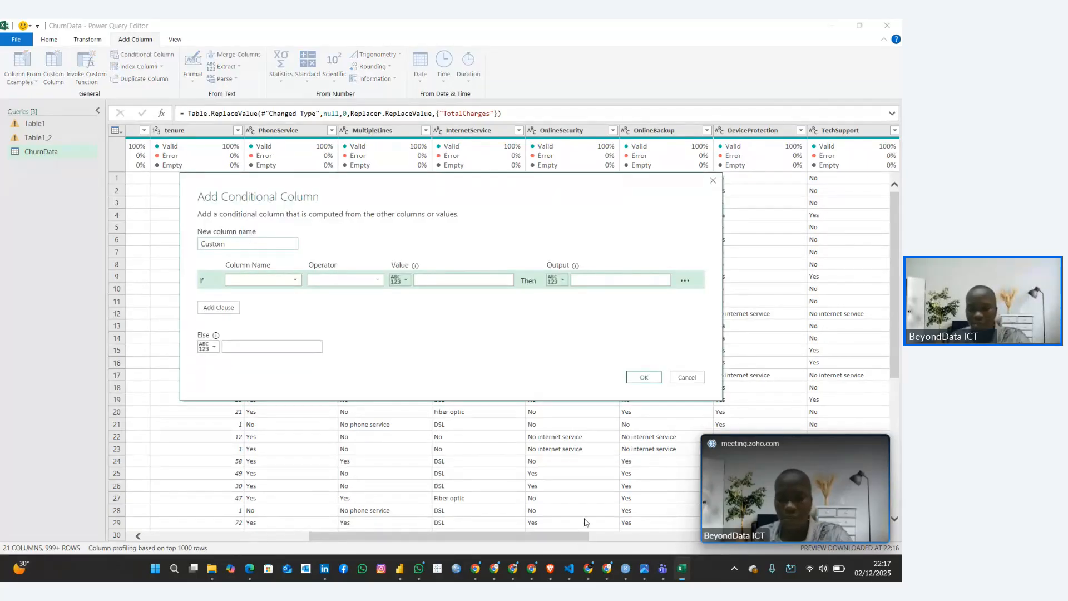
{"action": "mouse_move", "coordinate": [587, 567]}
{"action": "left_click", "coordinate": [389, 528]}
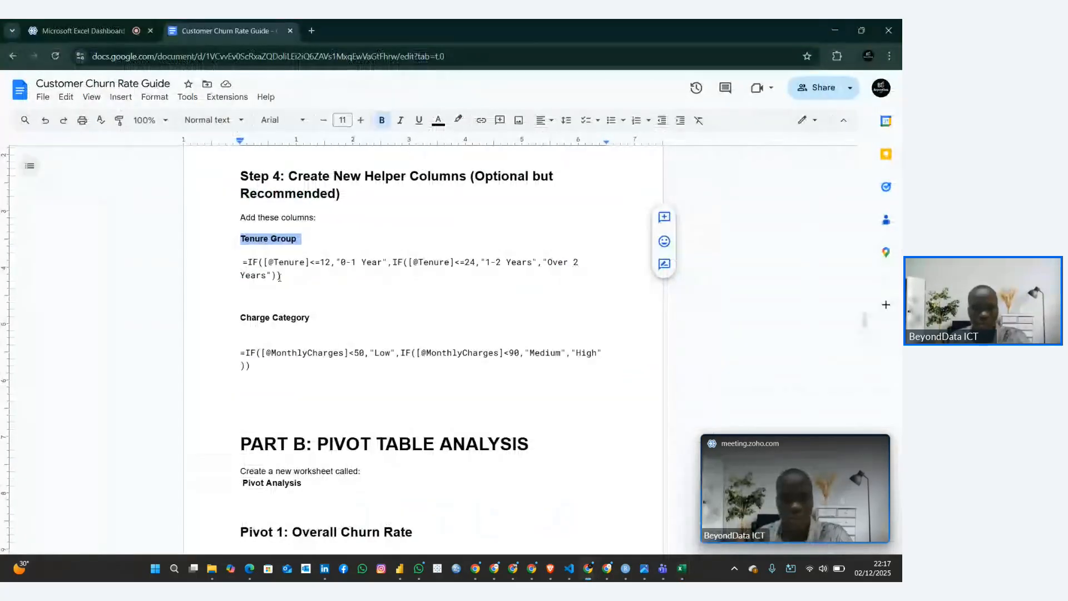
{"action": "left_click_drag", "start_coordinate": [241, 262], "coordinate": [280, 300]}
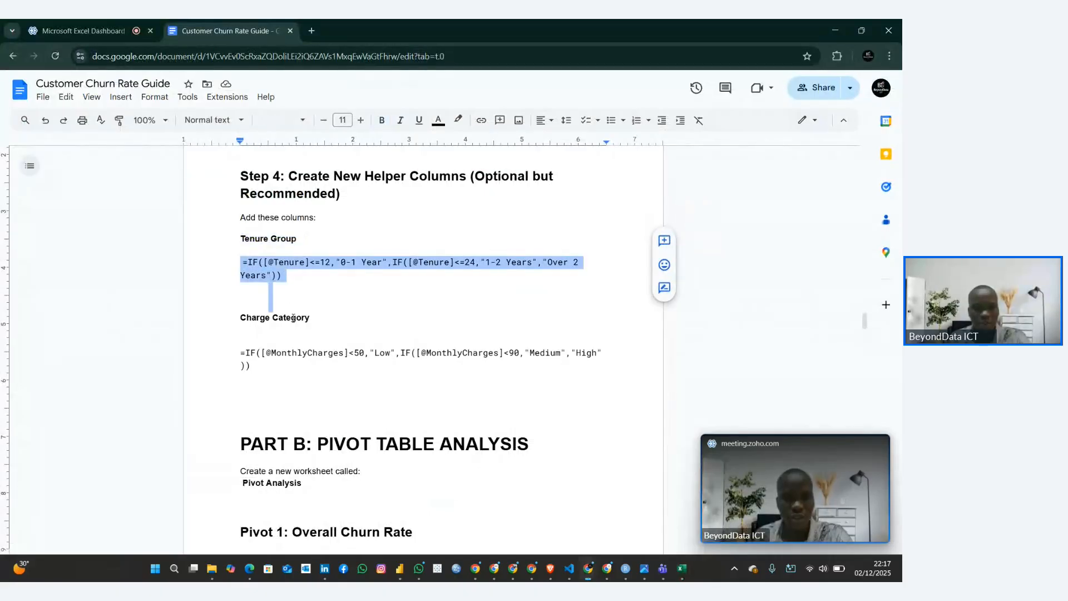
{"action": "left_click", "coordinate": [238, 244]}
{"action": "left_click_drag", "start_coordinate": [245, 260], "coordinate": [289, 277]}
{"action": "left_click", "coordinate": [298, 296]}
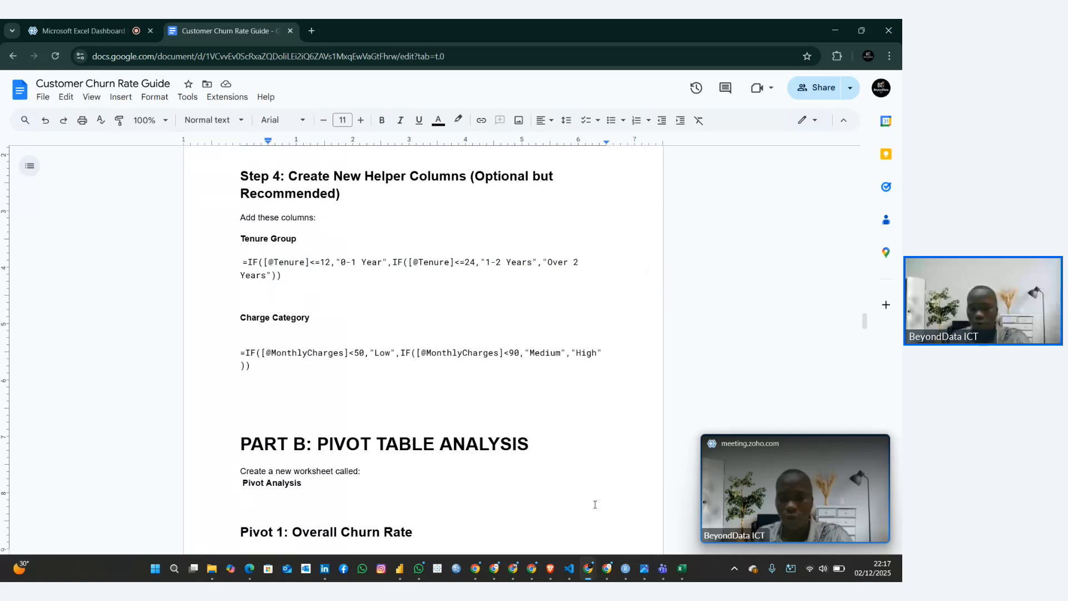
Return to the conditional column dialog in Power Query Editor and name the new column Tenure Group
{"action": "left_click", "coordinate": [681, 568]}
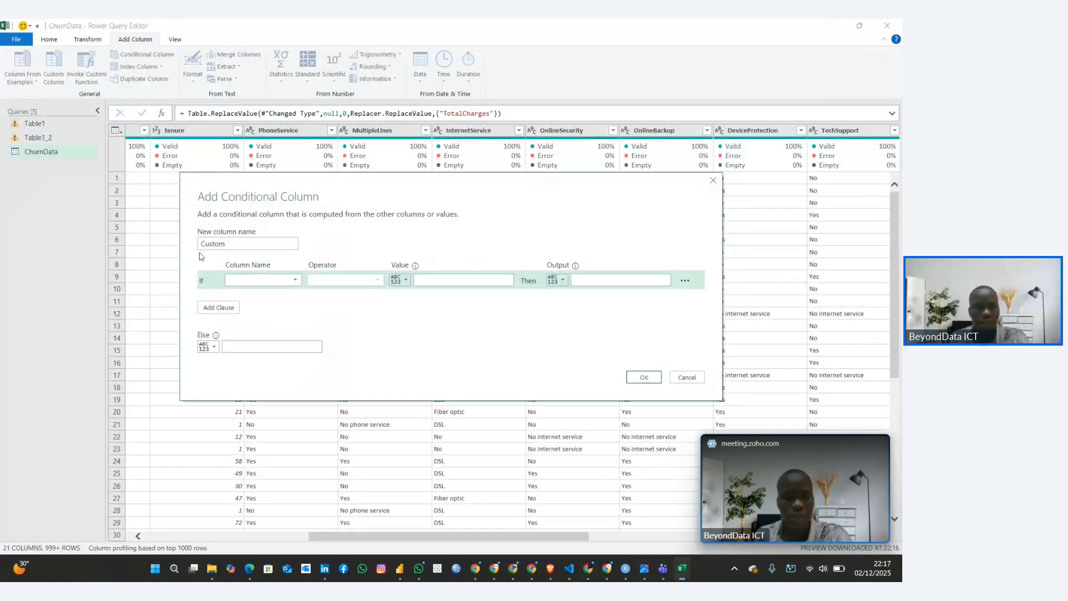
{"action": "left_click_drag", "start_coordinate": [226, 245], "coordinate": [200, 246]}
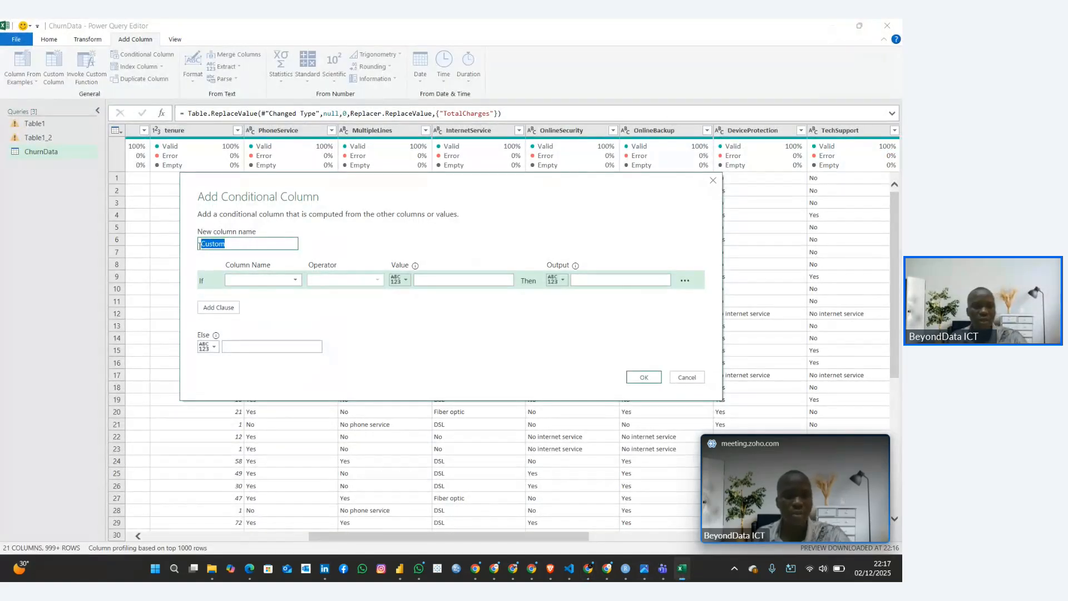
{"action": "type", "text": "T"}
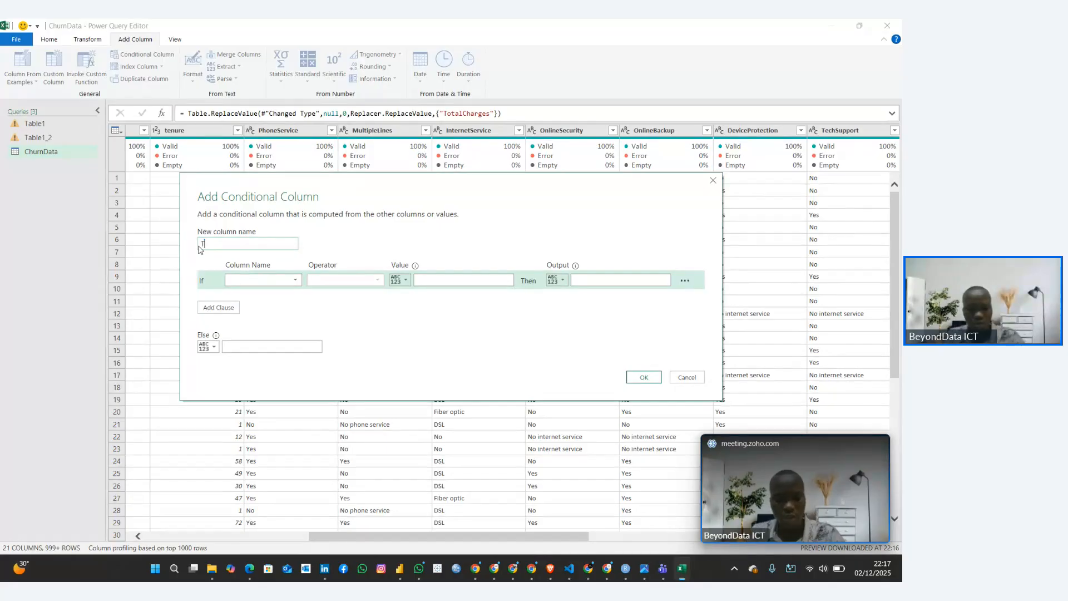
{"action": "type", "text": "enure"}
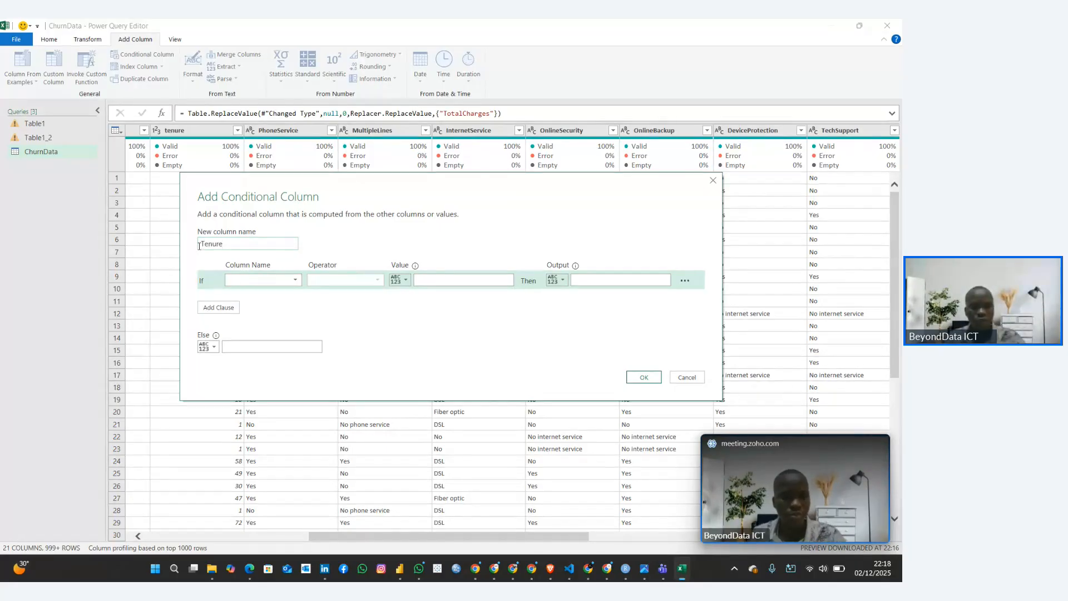
{"action": "type", "text": " Group"}
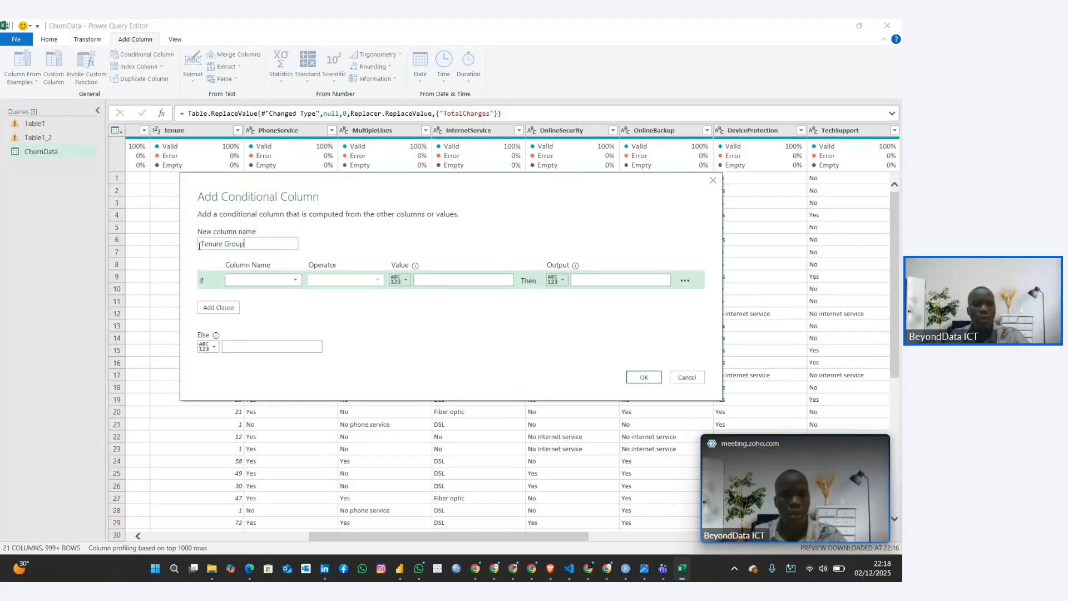
Set the first condition to output "0 - 1 Years" when tenure is less than or equal to 12
{"action": "left_click", "coordinate": [298, 280]}
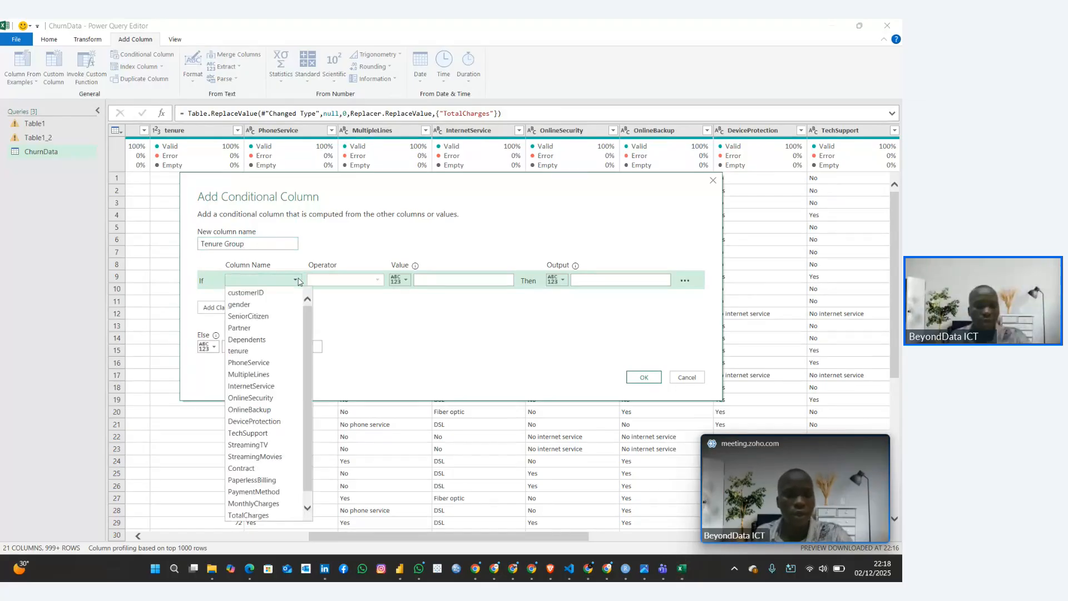
{"action": "scroll", "coordinate": [268, 352], "scroll_direction": "down", "scroll_amount": 1}
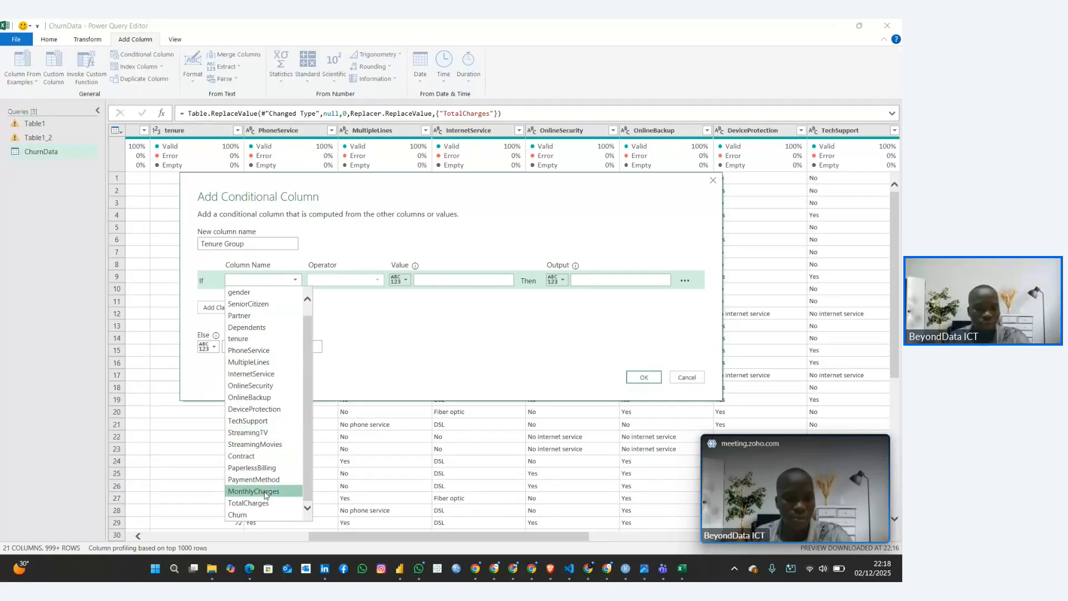
{"action": "left_click", "coordinate": [251, 339]}
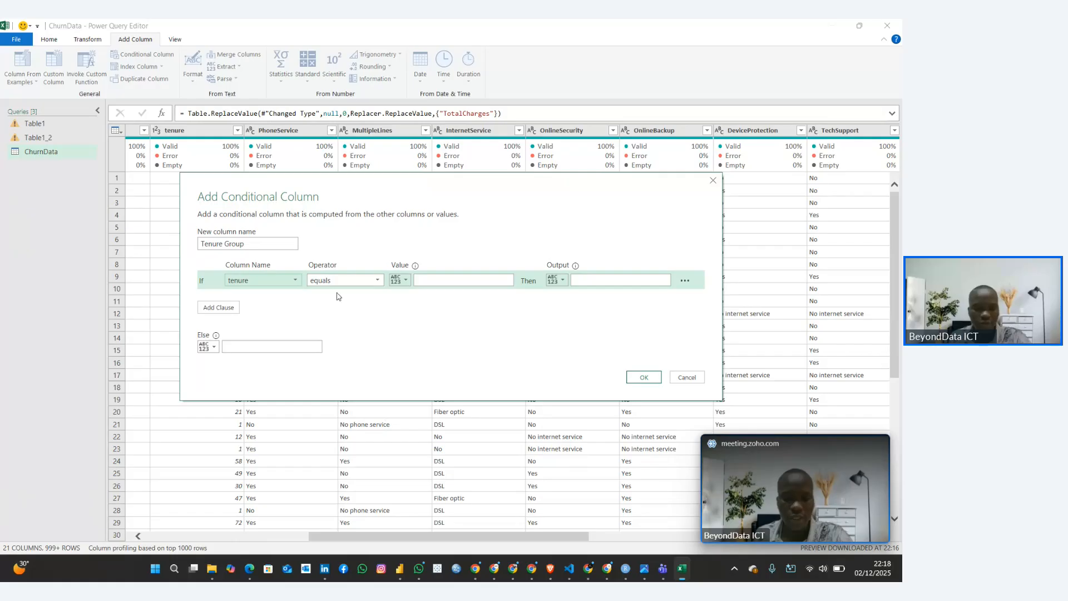
{"action": "left_click", "coordinate": [368, 280]}
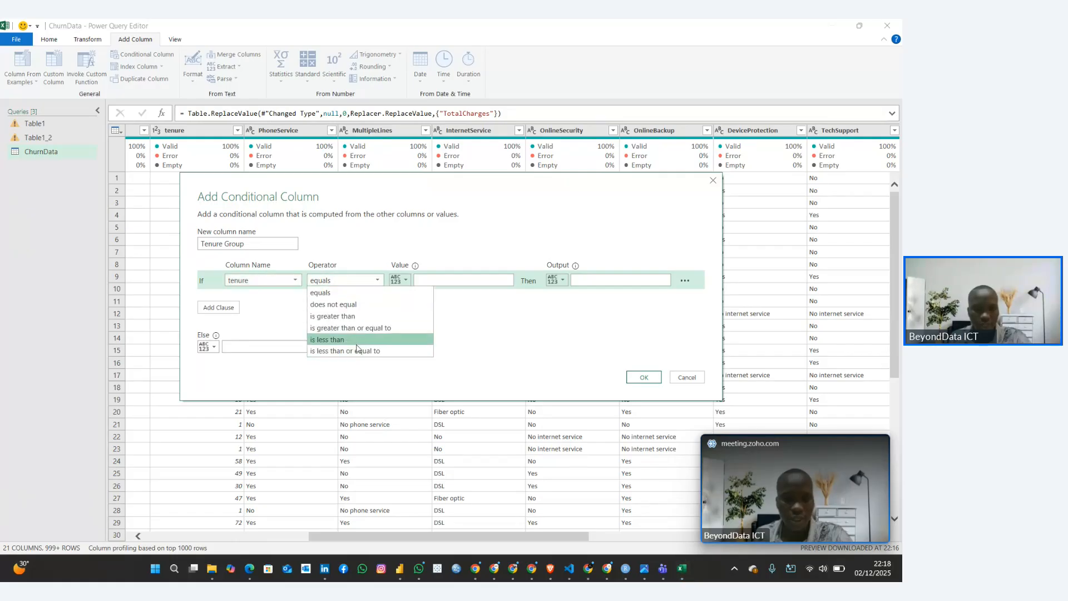
{"action": "left_click", "coordinate": [357, 350]}
{"action": "left_click", "coordinate": [420, 281]}
{"action": "type", "text": "12"}
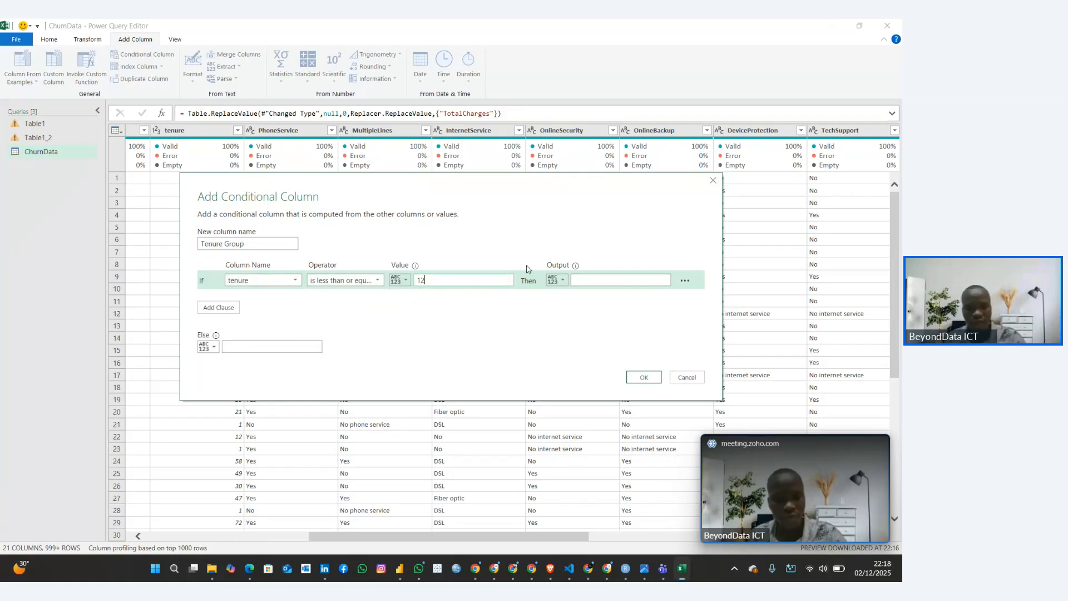
{"action": "left_click", "coordinate": [582, 280]}
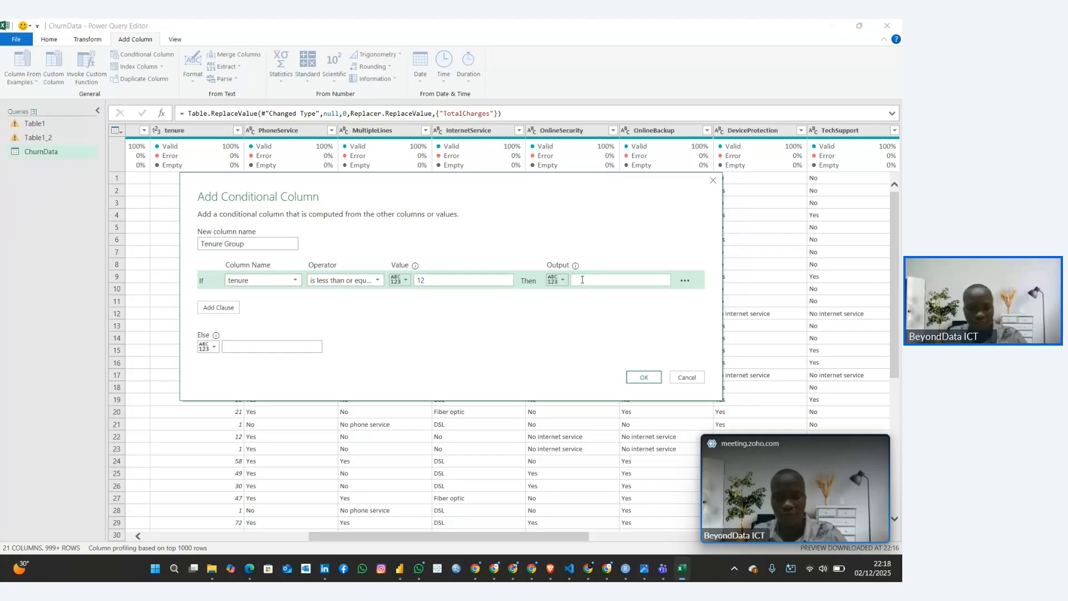
{"action": "type", "text": "0 - 1"}
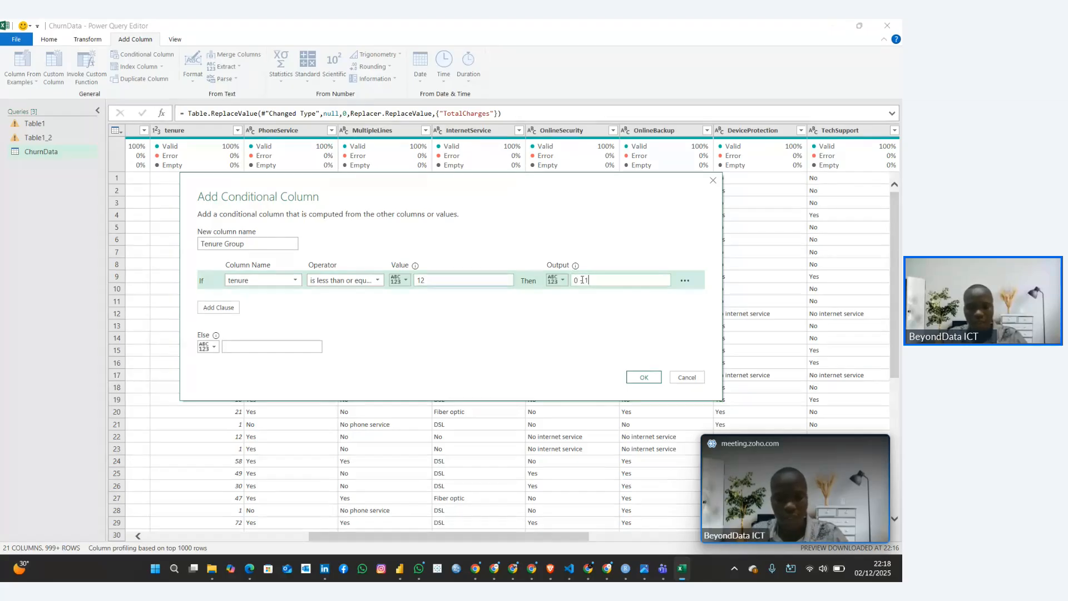
{"action": "type", "text": " Years"}
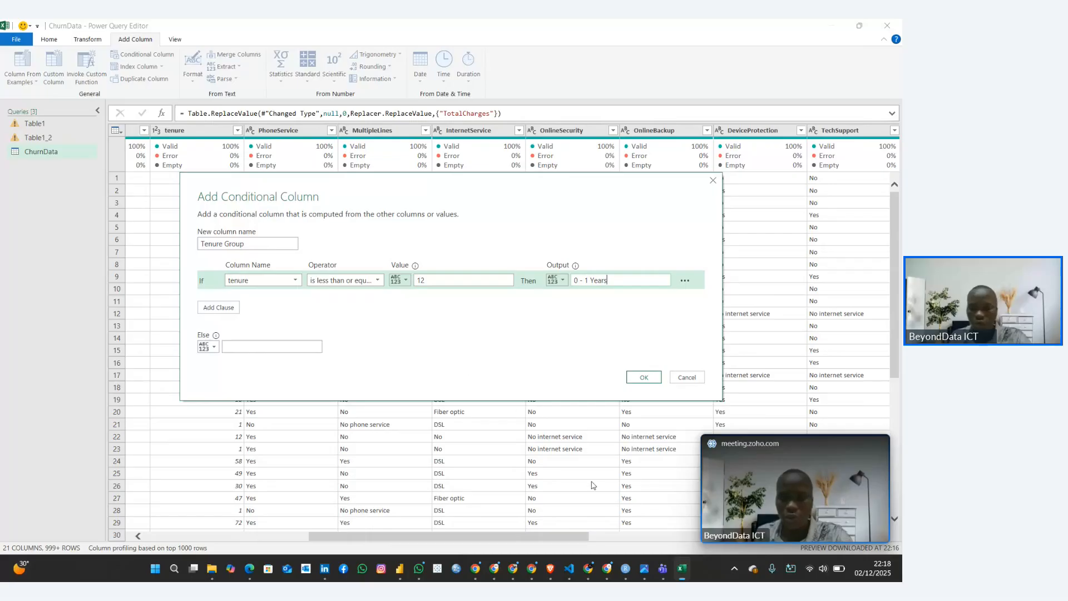
Switch to the Customer Churn Rate Guide in the browser and read the first and second conditions of the Tenure Group formula
{"action": "mouse_move", "coordinate": [588, 568]}
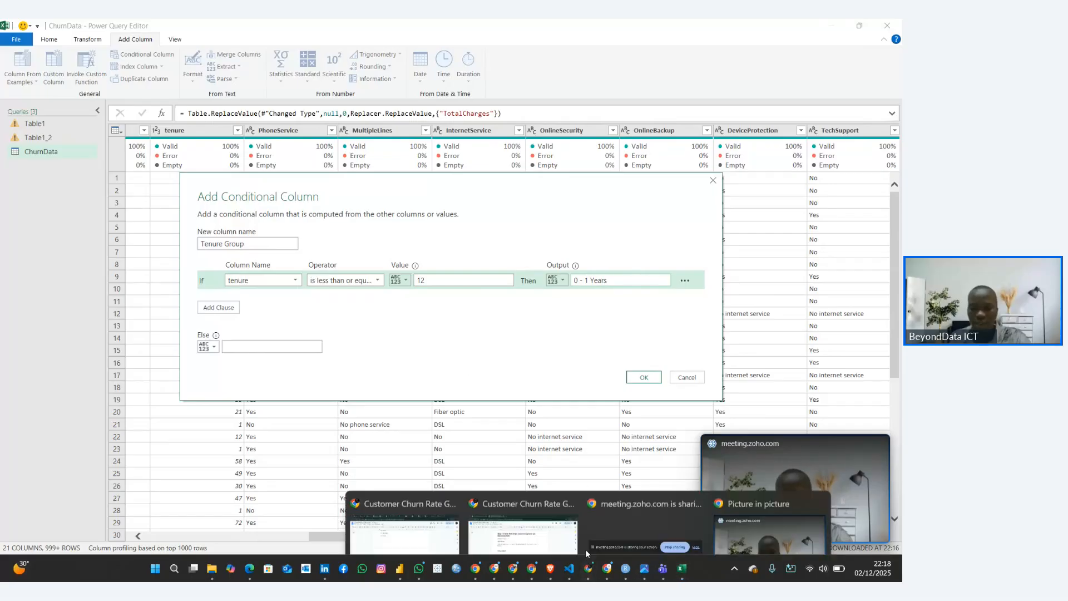
{"action": "left_click", "coordinate": [523, 506]}
{"action": "left_click_drag", "start_coordinate": [241, 261], "coordinate": [386, 264]}
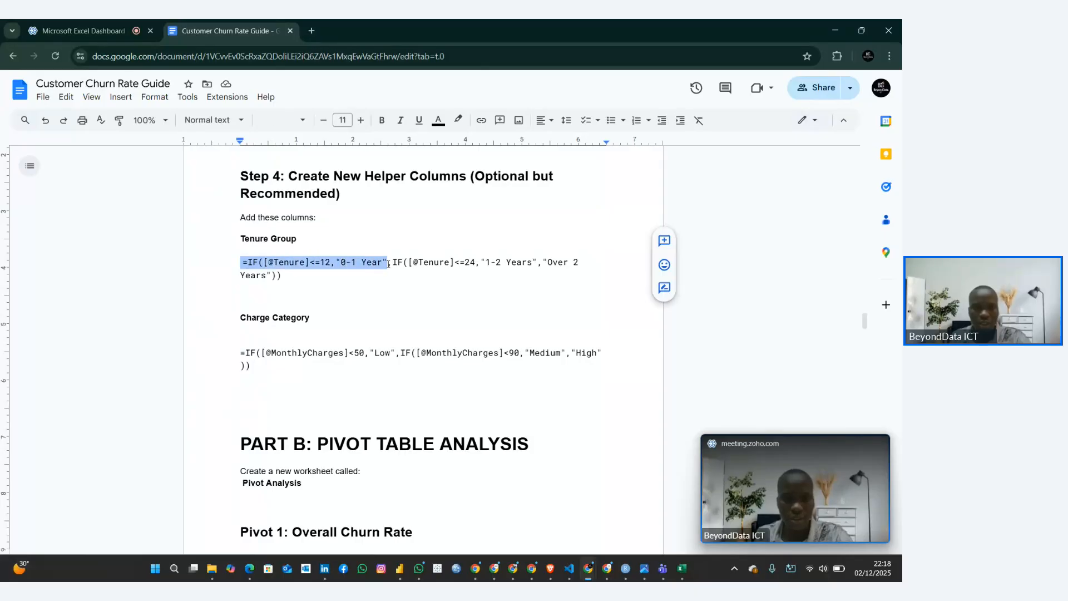
{"action": "left_click", "coordinate": [388, 263]}
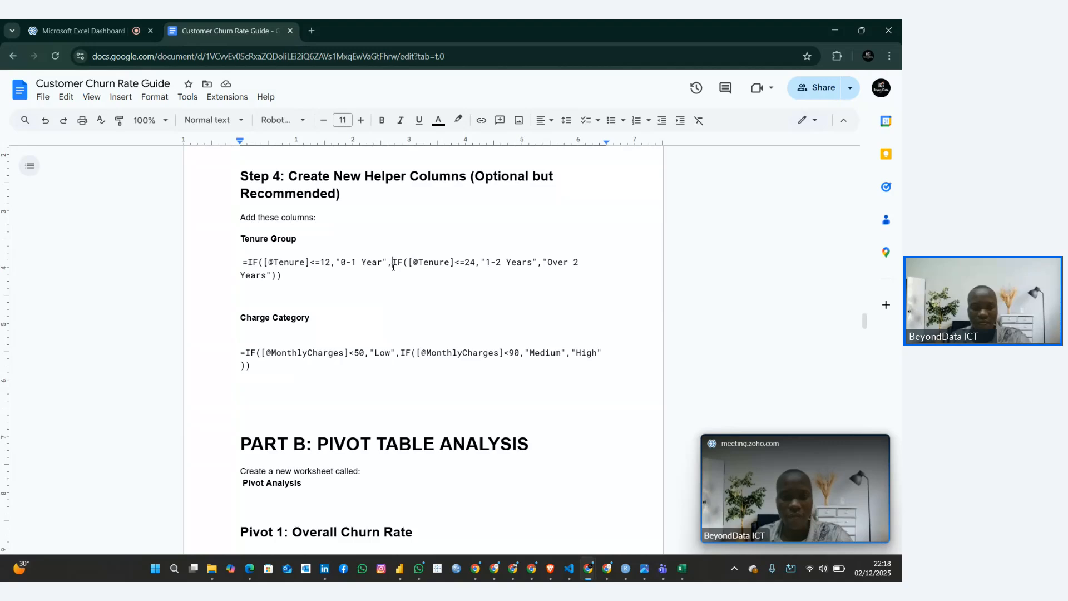
{"action": "left_click_drag", "start_coordinate": [393, 263], "coordinate": [497, 265]}
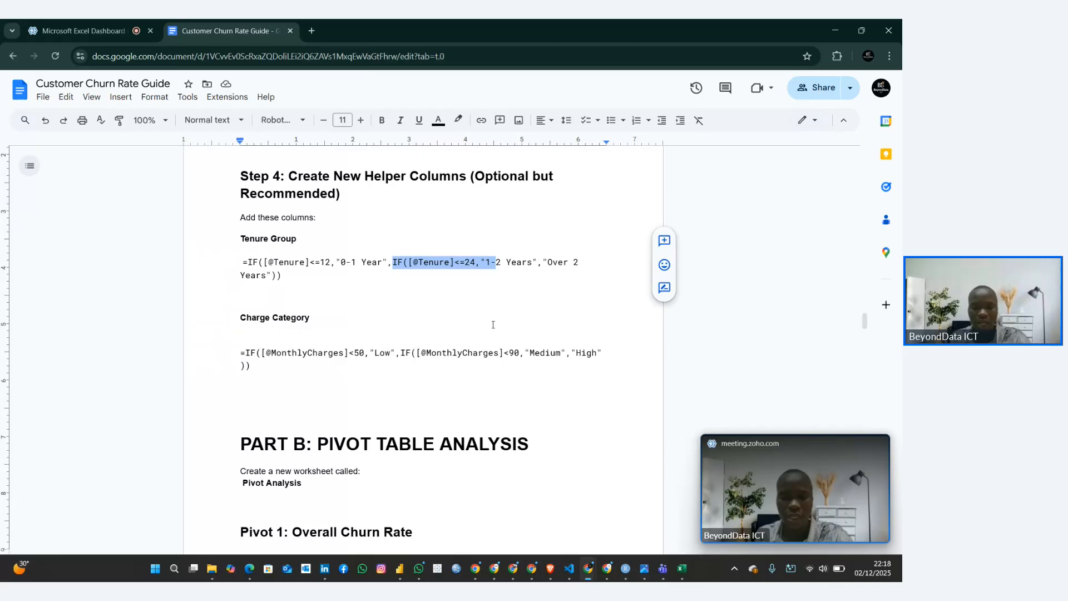
{"action": "left_click", "coordinate": [428, 272]}
{"action": "left_click_drag", "start_coordinate": [393, 262], "coordinate": [530, 267]}
{"action": "left_click", "coordinate": [466, 263]}
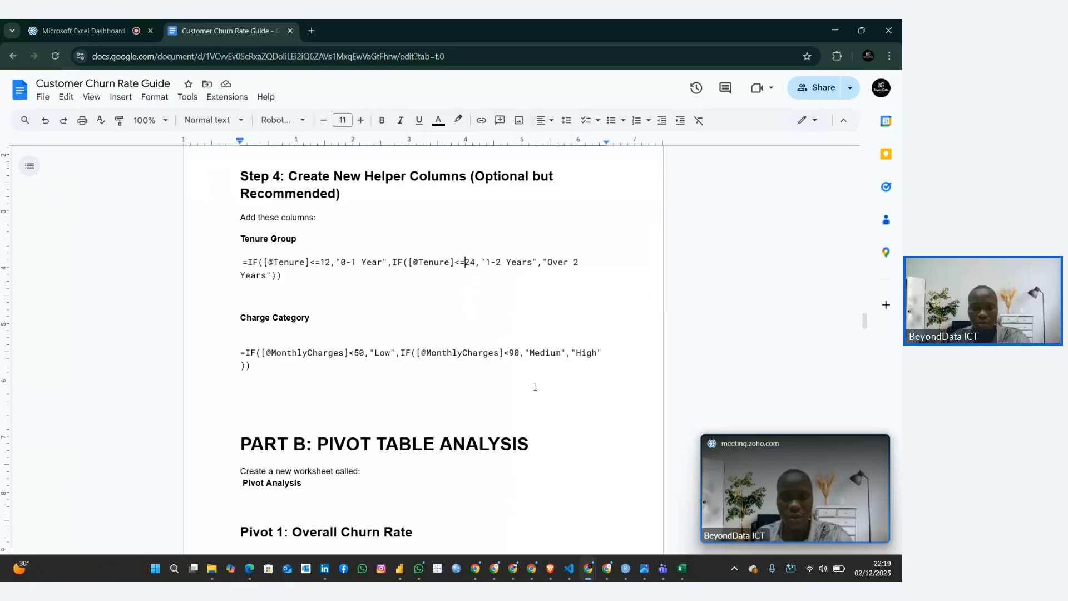
Return to the conditional column dialog in Power Query Editor and add an Else If clause outputting "1 - 2 Years" when tenure is less than or equal to 24
{"action": "left_click", "coordinate": [683, 570]}
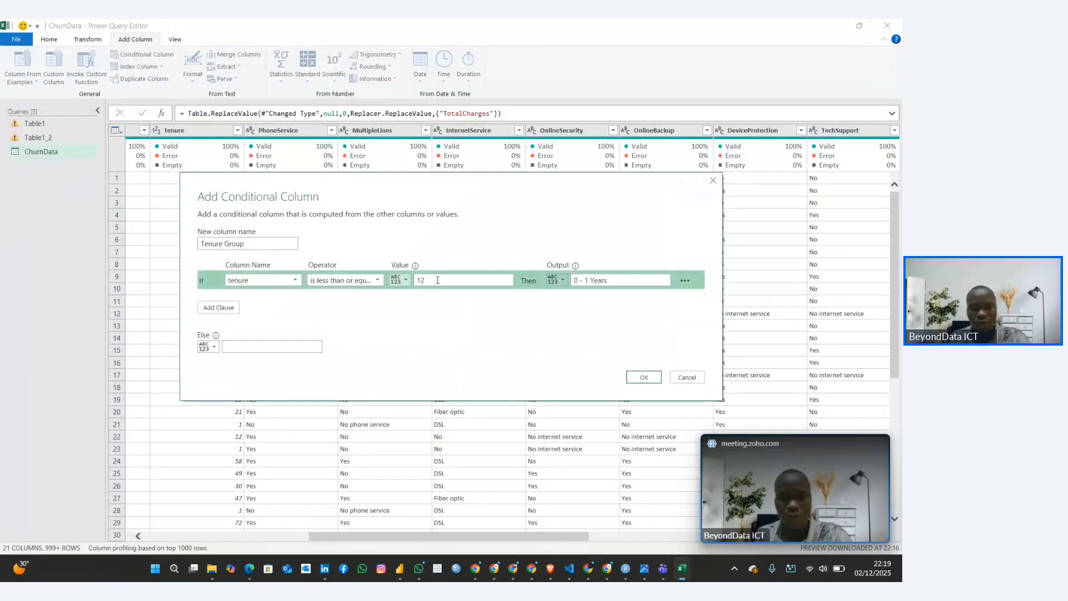
{"action": "left_click", "coordinate": [218, 308]}
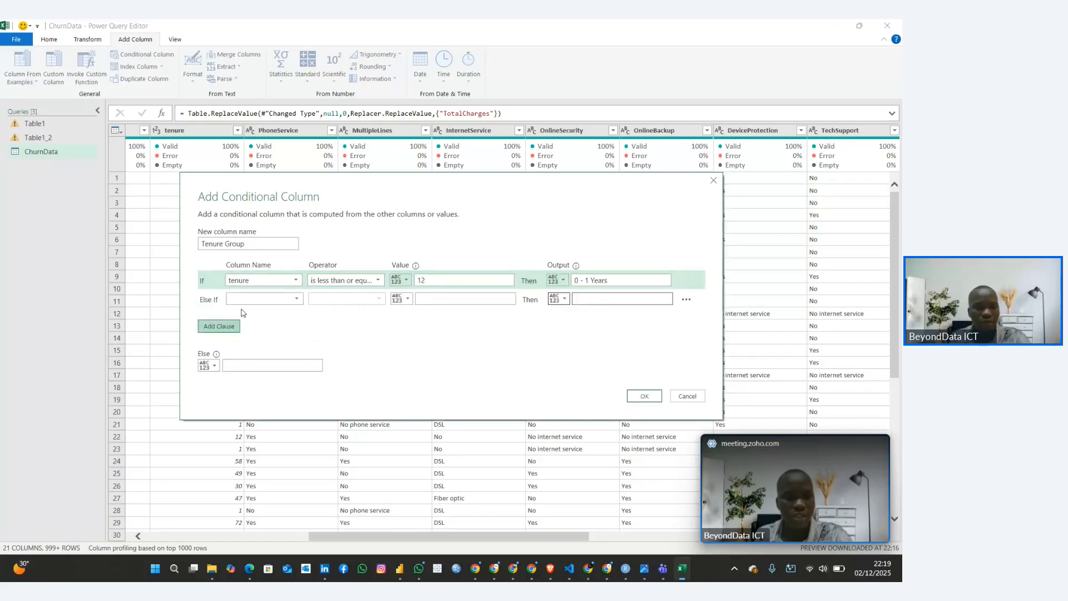
{"action": "left_click", "coordinate": [269, 301]}
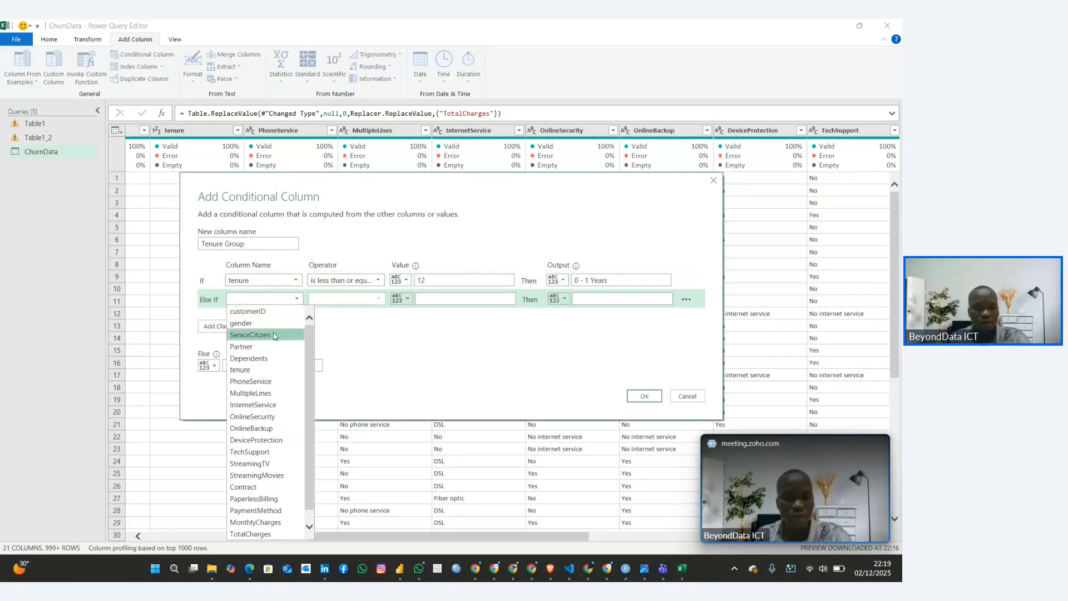
{"action": "left_click", "coordinate": [245, 370]}
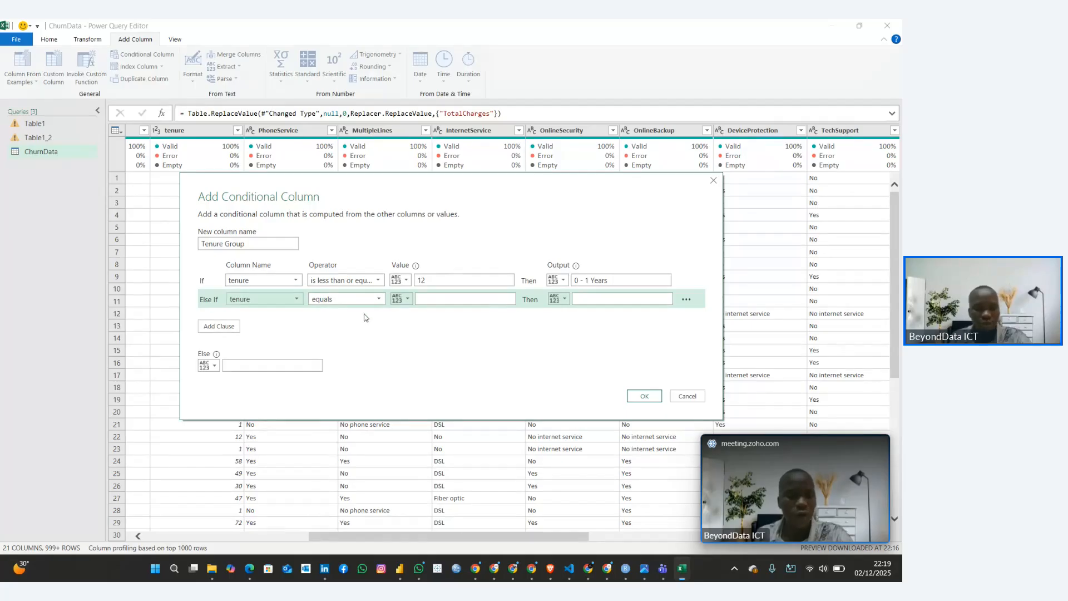
{"action": "left_click", "coordinate": [355, 299]}
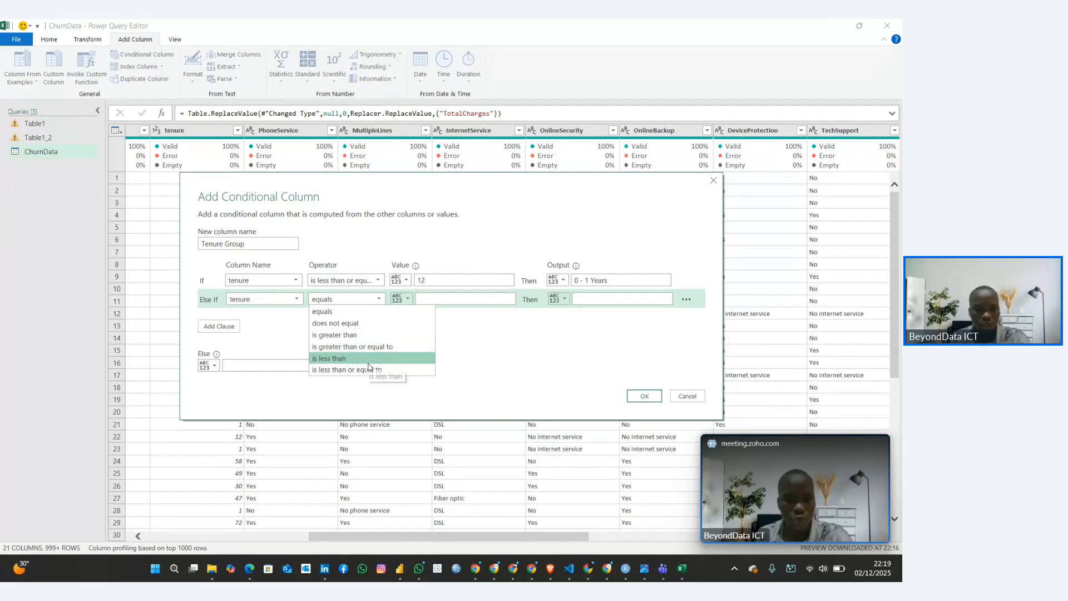
{"action": "left_click", "coordinate": [347, 369]}
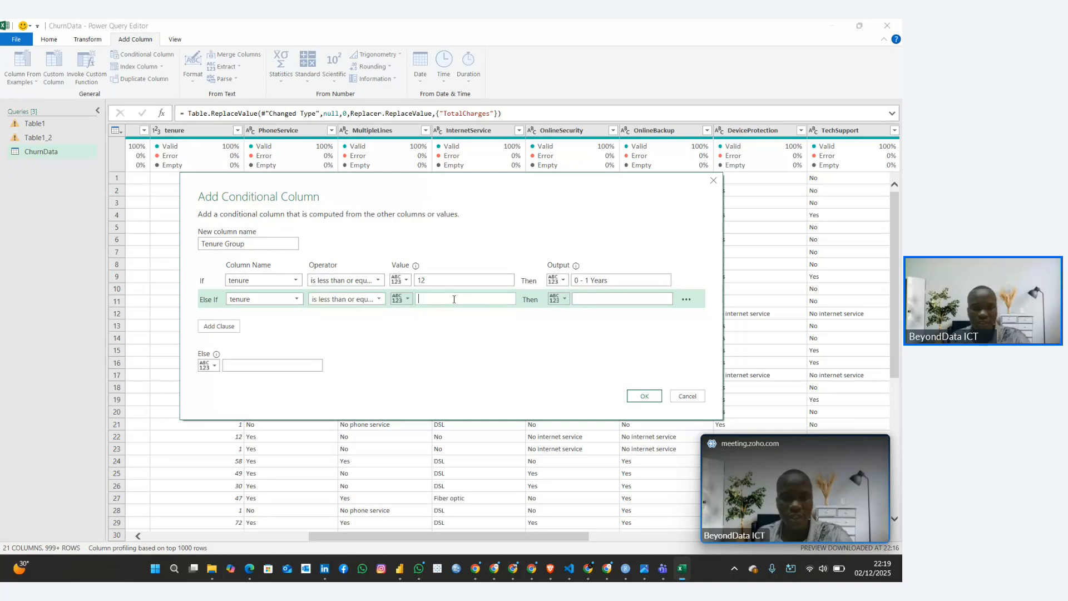
{"action": "left_click", "coordinate": [455, 299]}
{"action": "type", "text": "24"}
{"action": "left_click", "coordinate": [599, 300]}
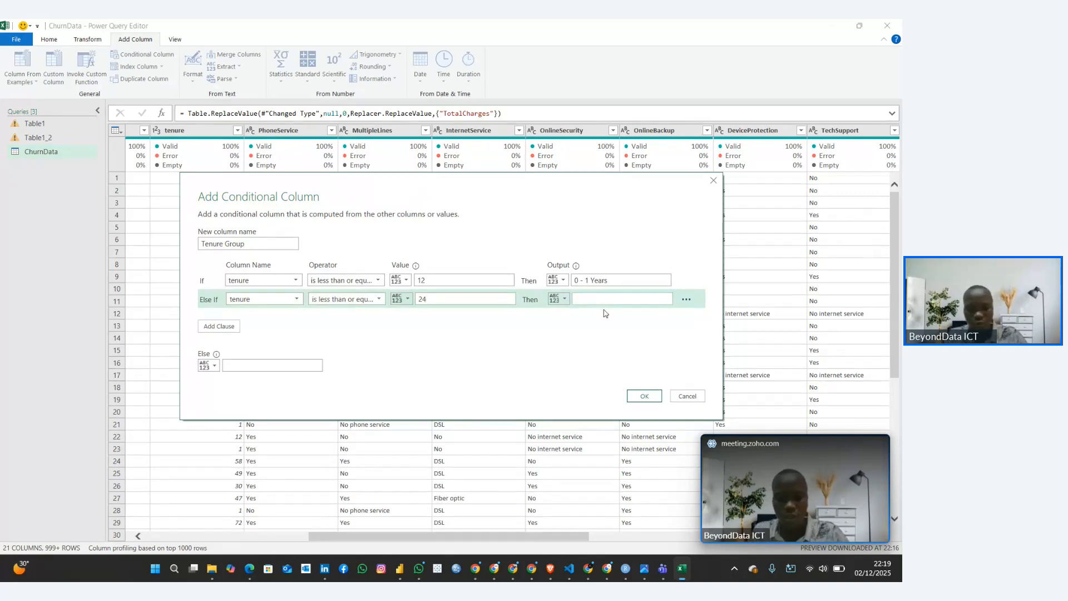
{"action": "type", "text": "1"}
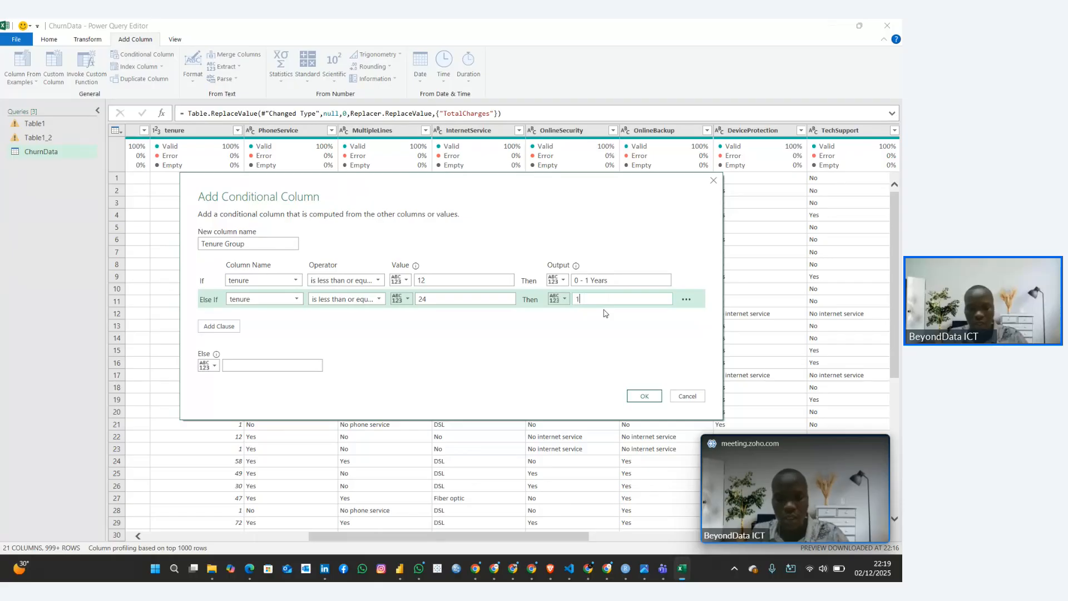
{"action": "type", "text": " - 2 Years"}
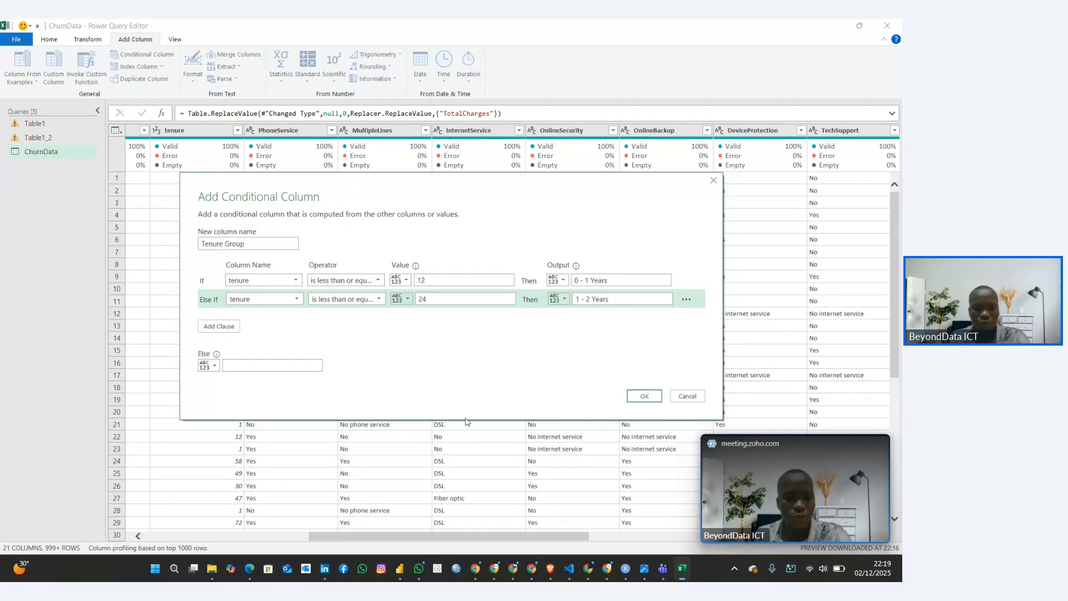
Switch back to the browser guide and read the final fallback value of the Tenure Group formula
{"action": "mouse_move", "coordinate": [588, 568]}
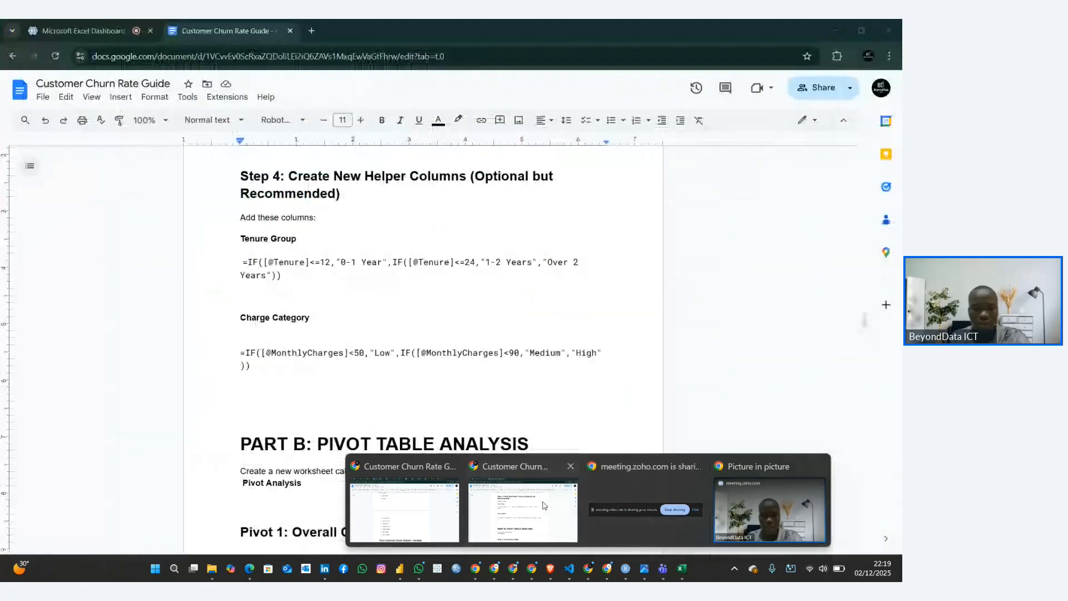
{"action": "left_click", "coordinate": [563, 489]}
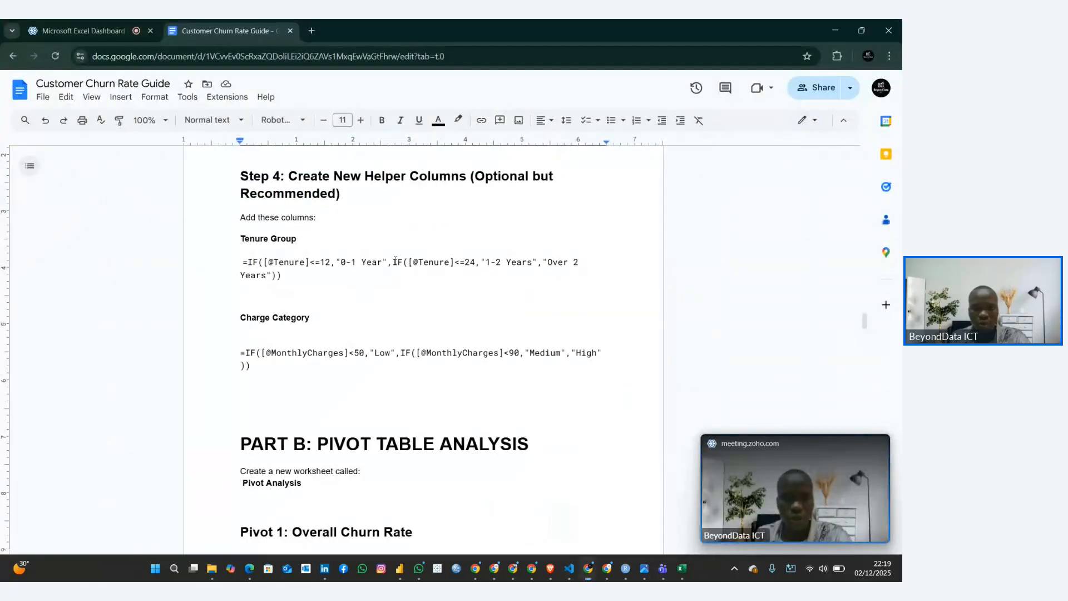
{"action": "left_click_drag", "start_coordinate": [395, 261], "coordinate": [563, 273]}
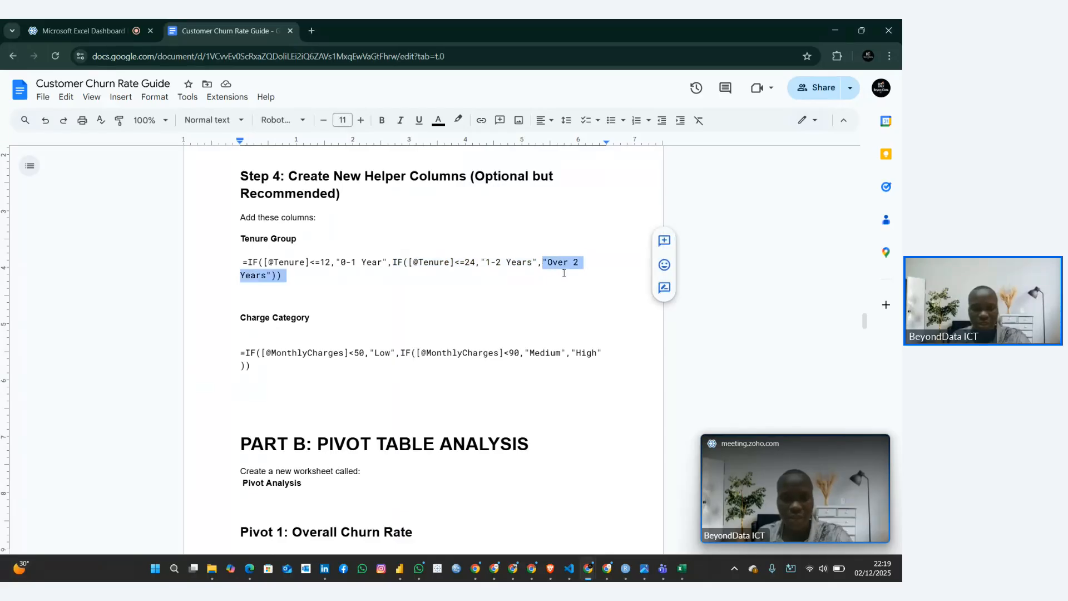
{"action": "left_click", "coordinate": [543, 261]}
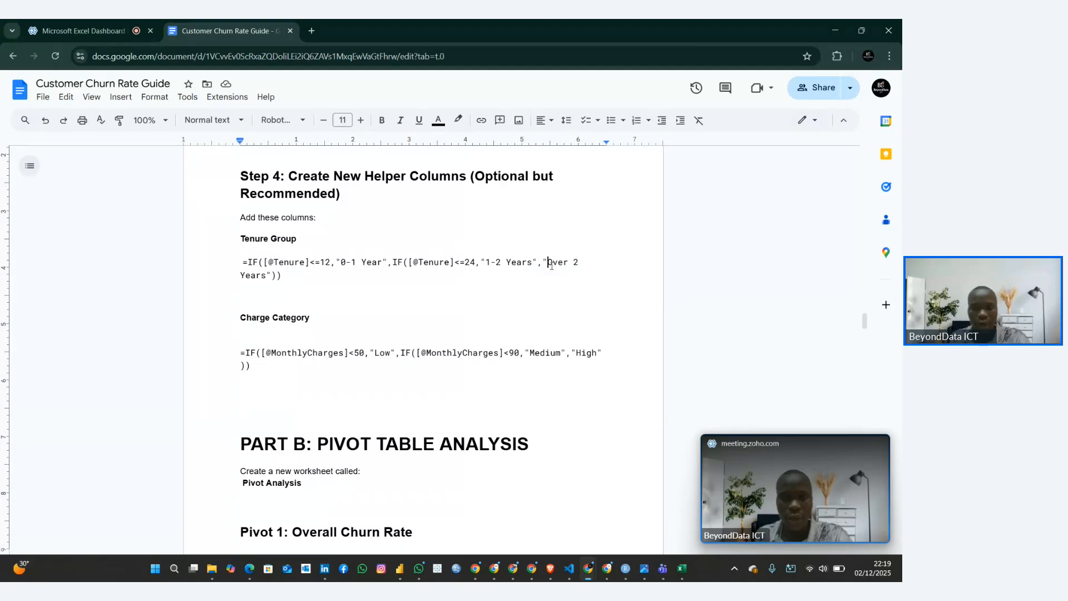
{"action": "left_click_drag", "start_coordinate": [550, 265], "coordinate": [618, 270]}
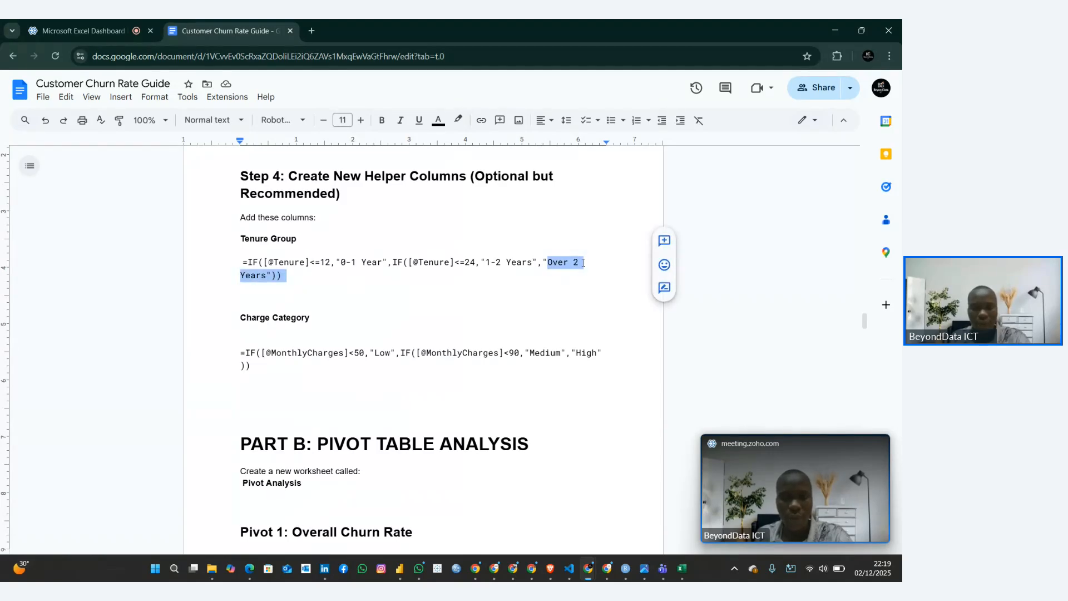
Write the note "IF — else" on the empty line below the Tenure Group formula, followed by blank lines
{"action": "left_click", "coordinate": [298, 301]}
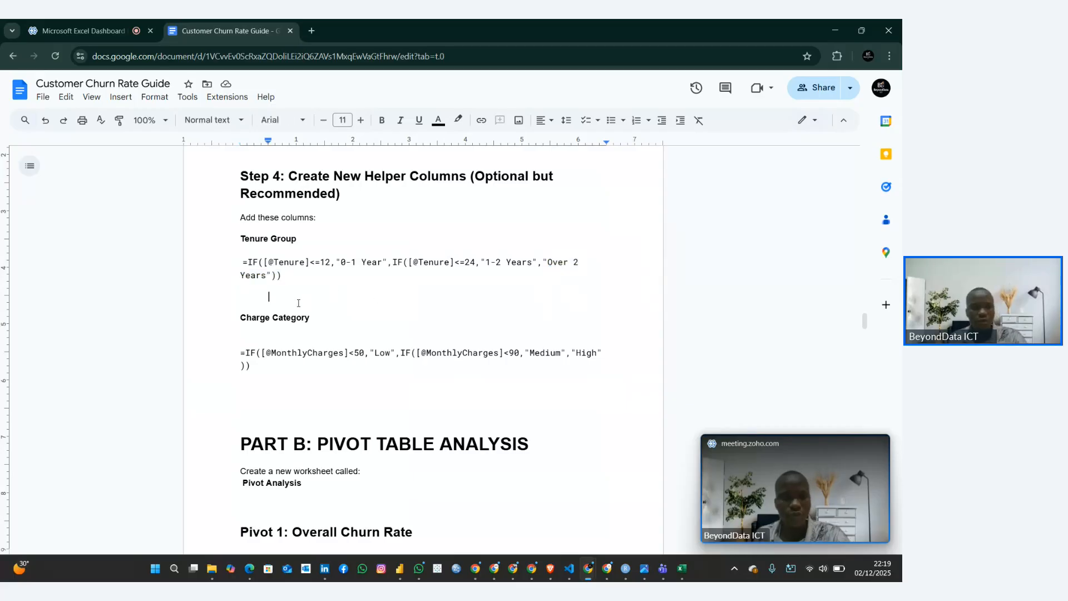
{"action": "key", "text": "BackSpace"}
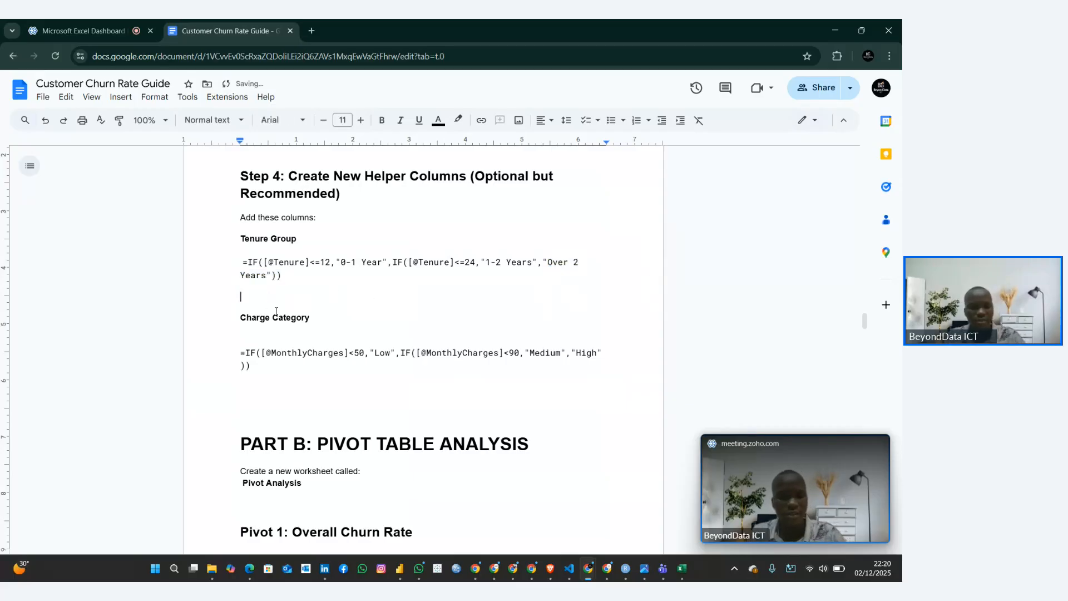
{"action": "type", "text": "IF "}
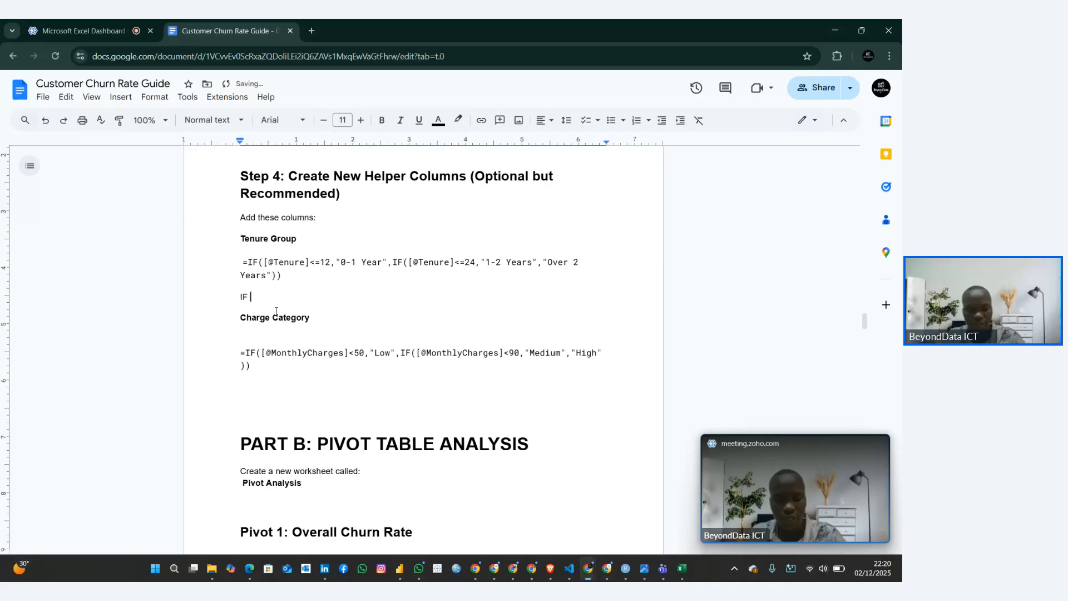
{"action": "type", "text": "-- e"}
{"action": "type", "text": "lse"}
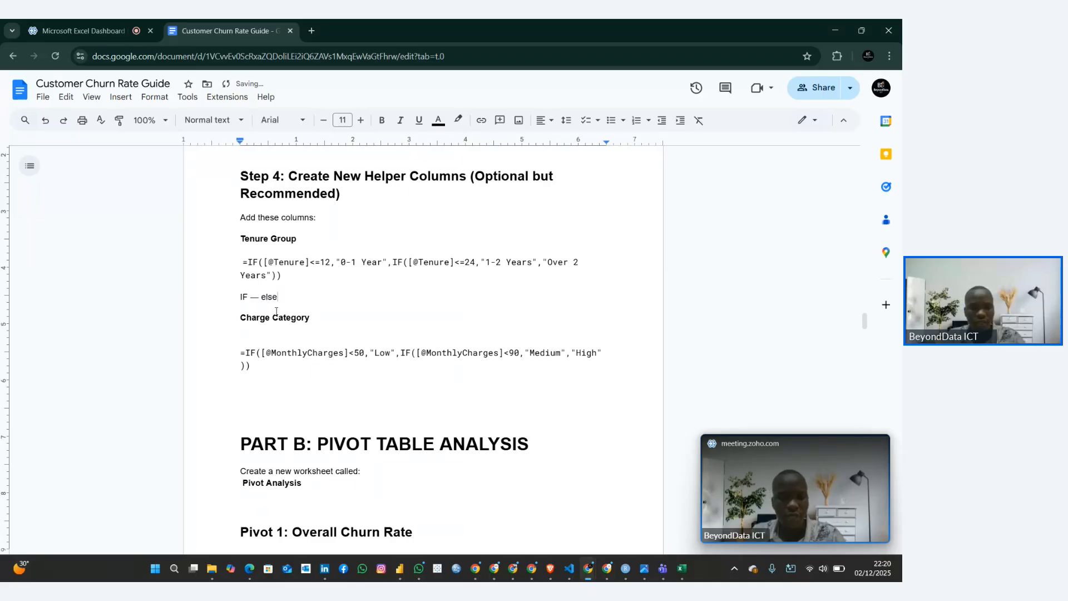
{"action": "key", "text": "Return"}
{"action": "key", "text": "Return"}
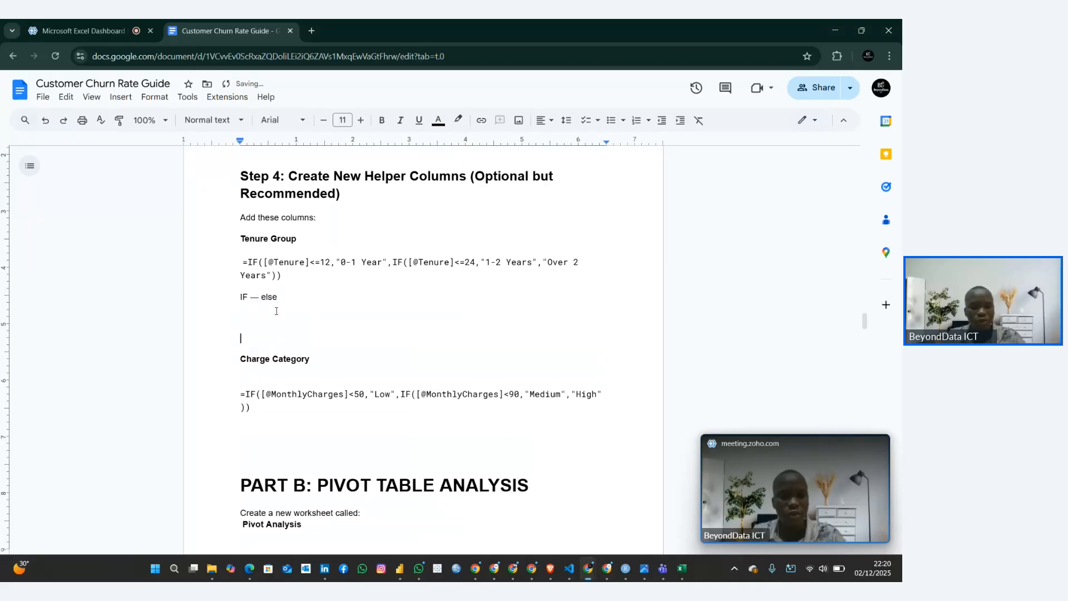
Write the pattern "If .... Else if ... Else if ....Else" on the line above the Charge Category heading
{"action": "type", "text": "If"}
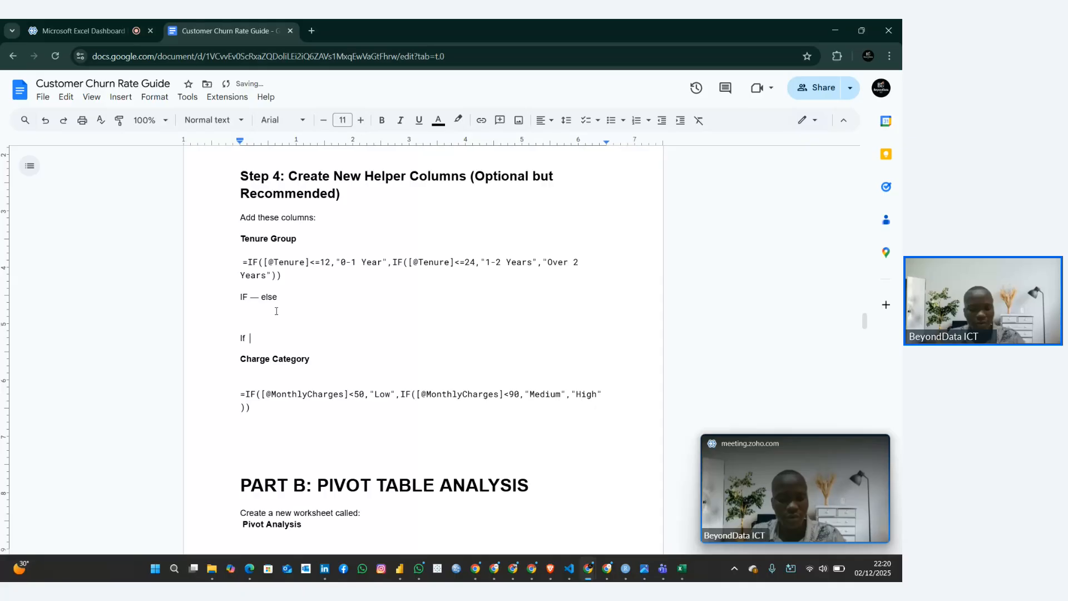
{"action": "type", "text": "...."}
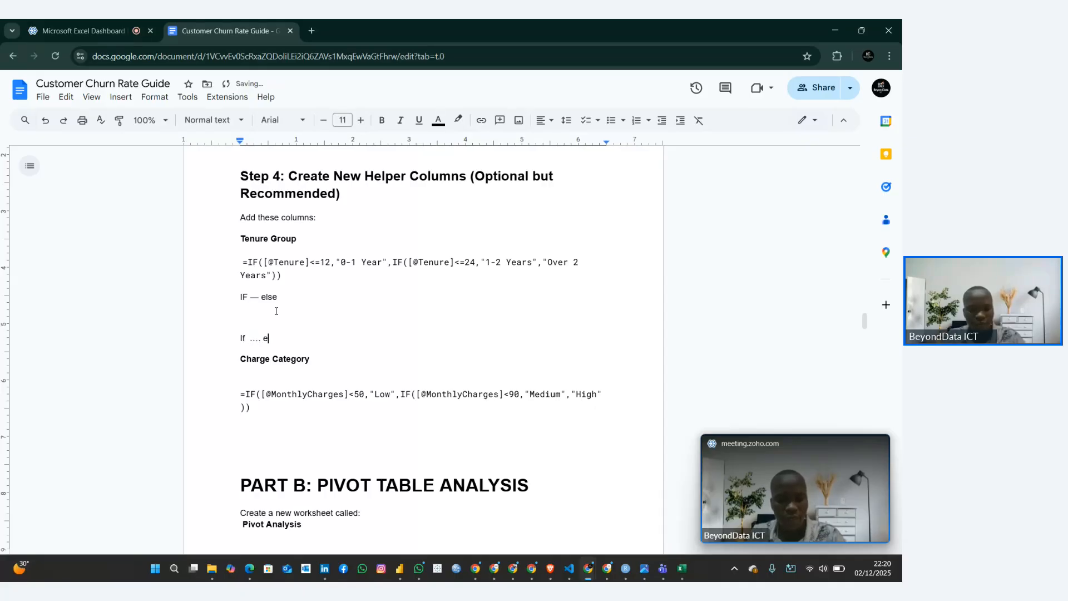
{"action": "type", "text": " else"}
{"action": "key", "text": "BackSpace"}
{"action": "type", "text": "e if"}
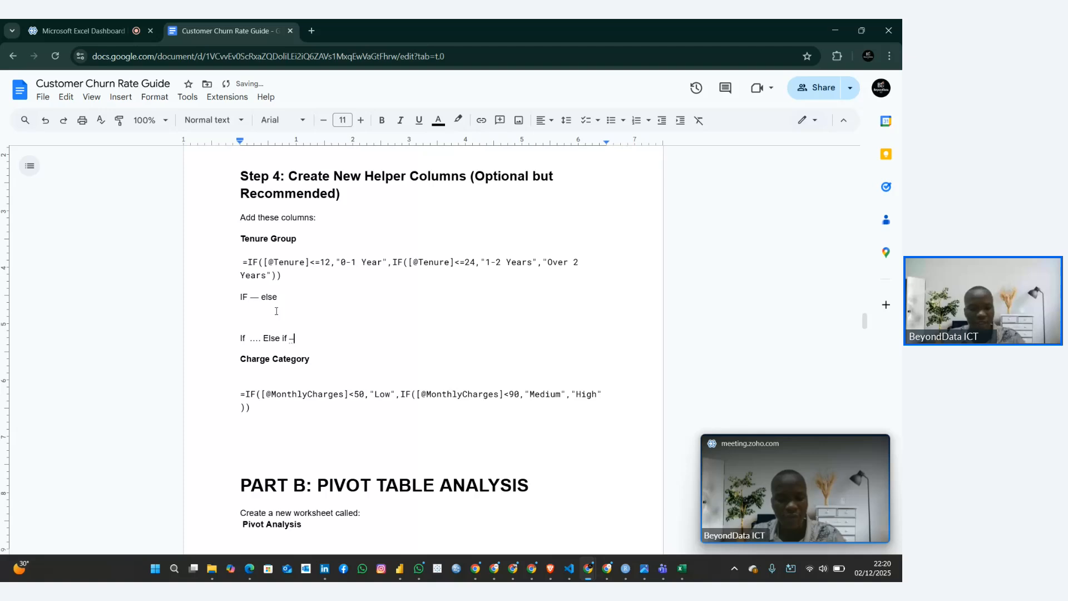
{"action": "type", "text": " ... "}
{"action": "type", "text": "Else"}
{"action": "type", "text": " if …"}
{"action": "type", "text": "."}
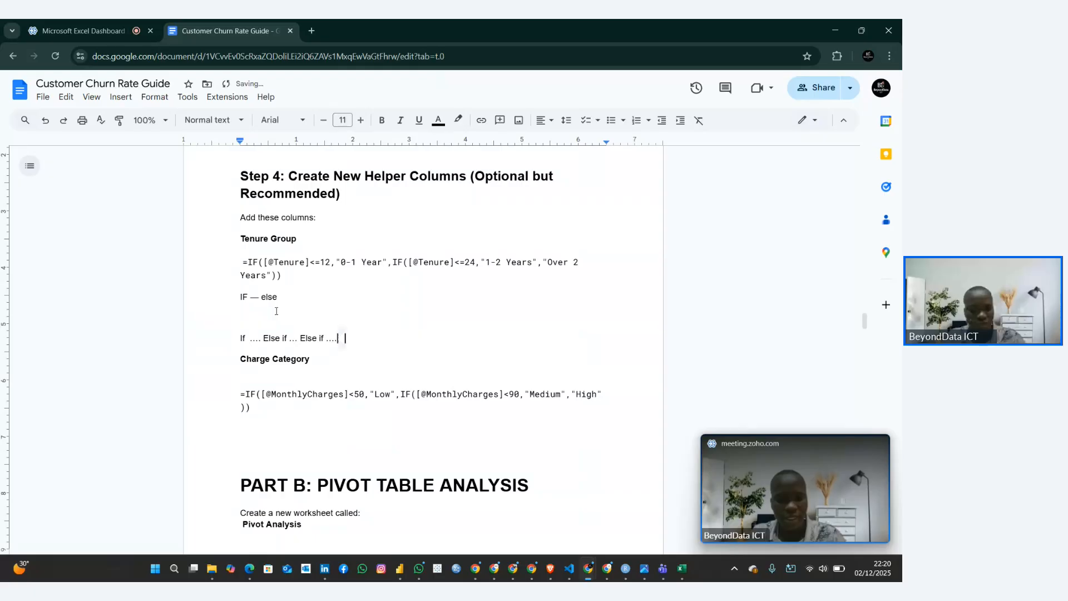
{"action": "type", "text": "... Else"}
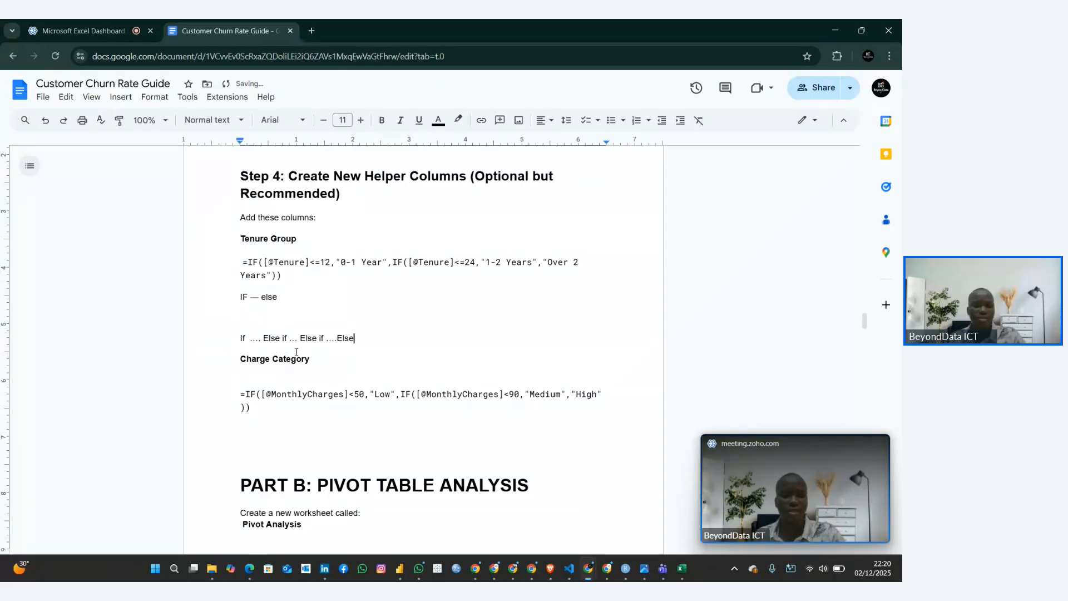
Delete the IF/else notes between the Tenure Group formula and the Charge Category heading
{"action": "left_click_drag", "start_coordinate": [262, 338], "coordinate": [243, 319]}
{"action": "left_click", "coordinate": [237, 338]}
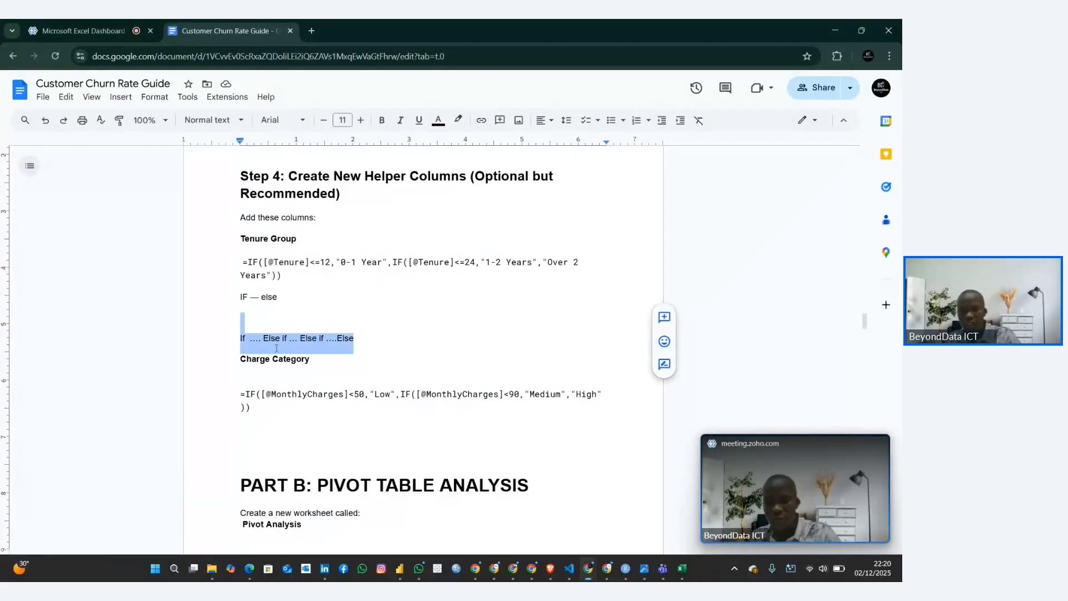
{"action": "key", "text": "BackSpace"}
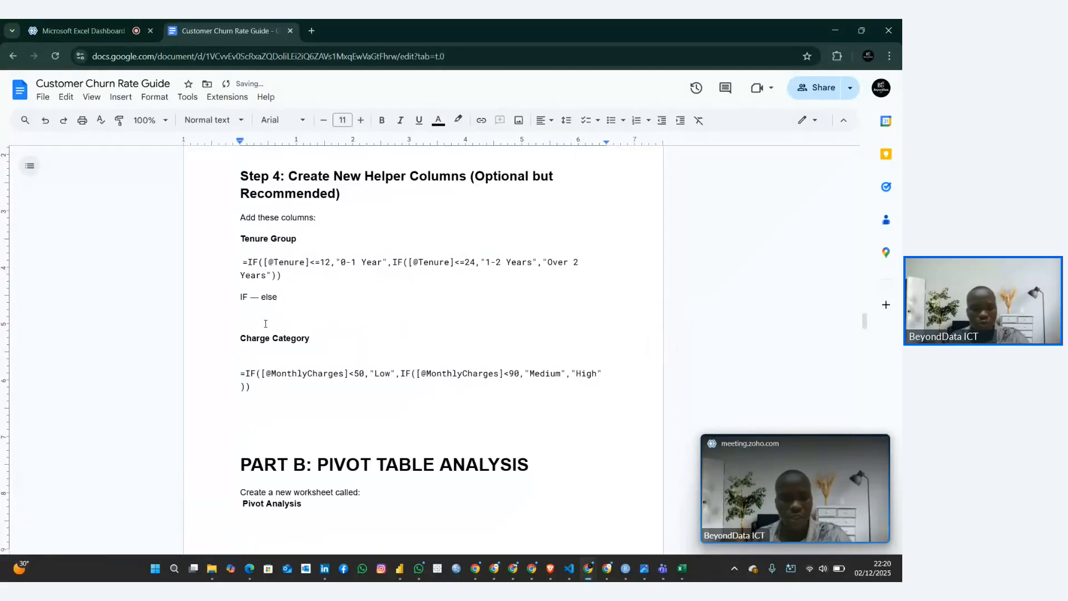
{"action": "key", "text": "shift+Up"}
{"action": "key", "text": "BackSpace"}
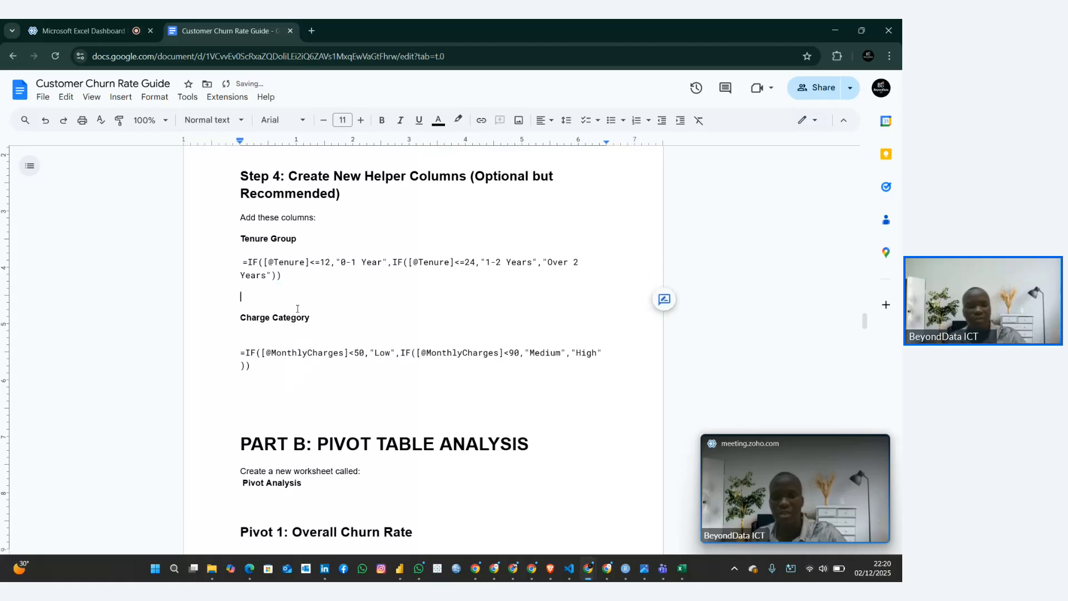
Review the Charge Category formula and the Tenure Group formula under Step 4 of the guide
{"action": "left_click_drag", "start_coordinate": [242, 261], "coordinate": [343, 380]}
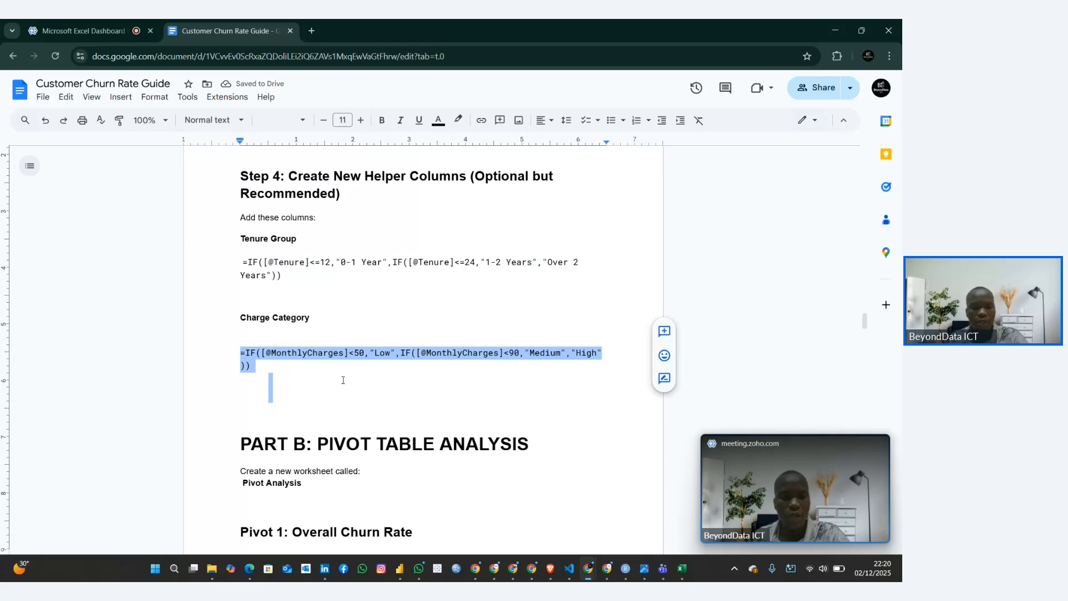
{"action": "left_click", "coordinate": [342, 379]}
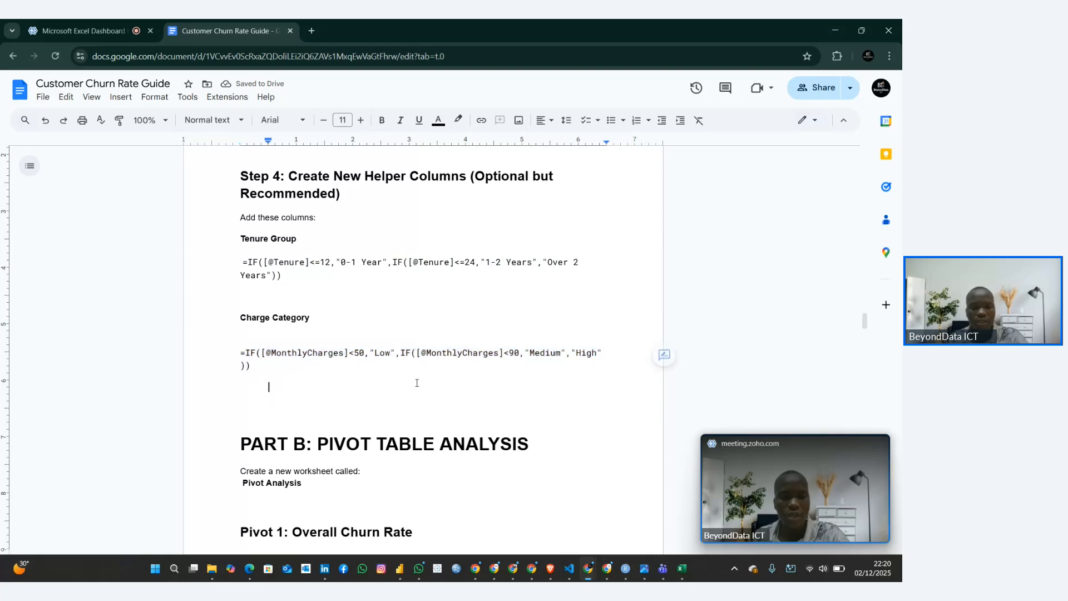
{"action": "left_click", "coordinate": [281, 262]}
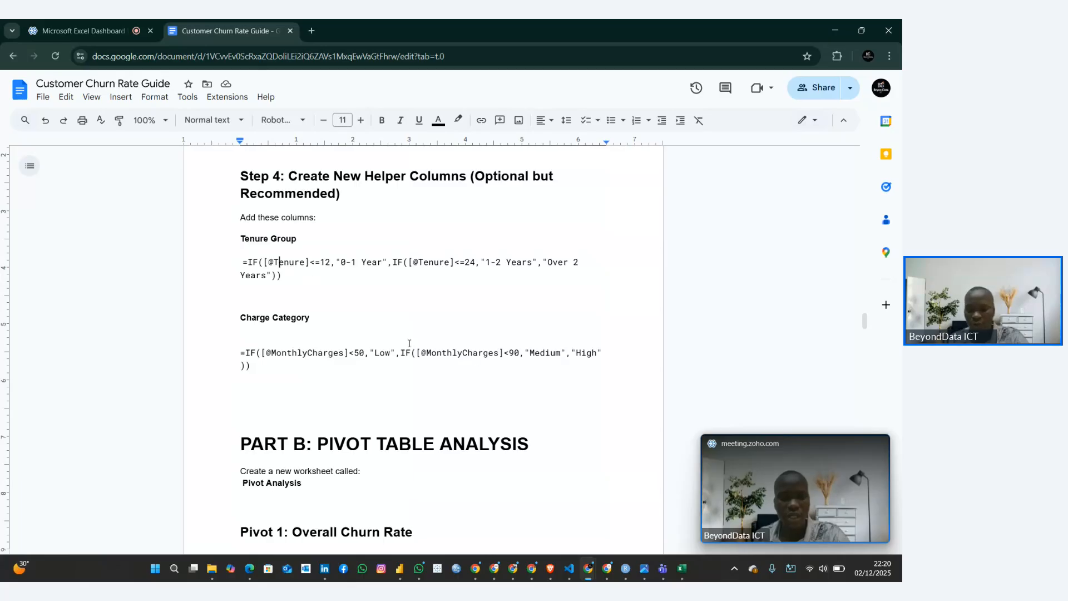
Return to the Power Query Editor, set the Tenure Group conditional column's Else output to "Over 2 Years", and create the column
{"action": "left_click", "coordinate": [685, 575]}
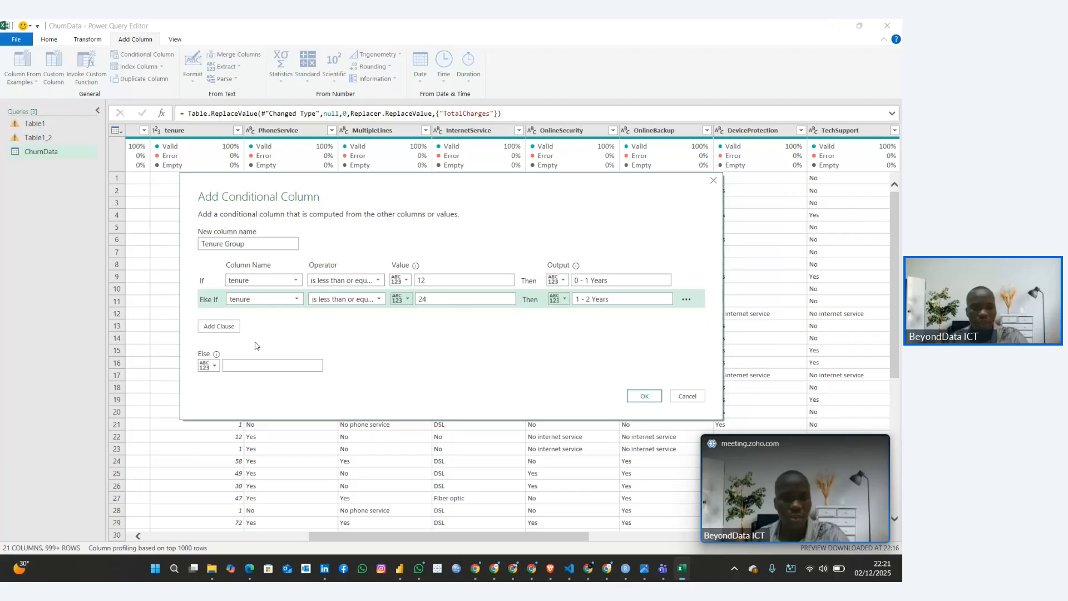
{"action": "left_click", "coordinate": [234, 364]}
{"action": "type", "text": "Over 2 Ye"}
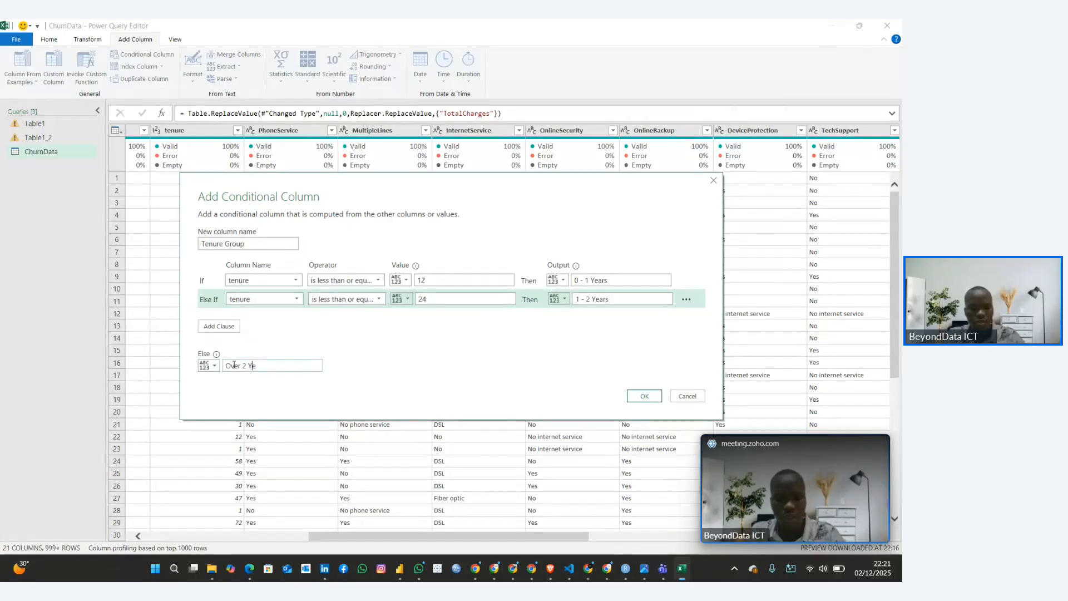
{"action": "type", "text": "ars"}
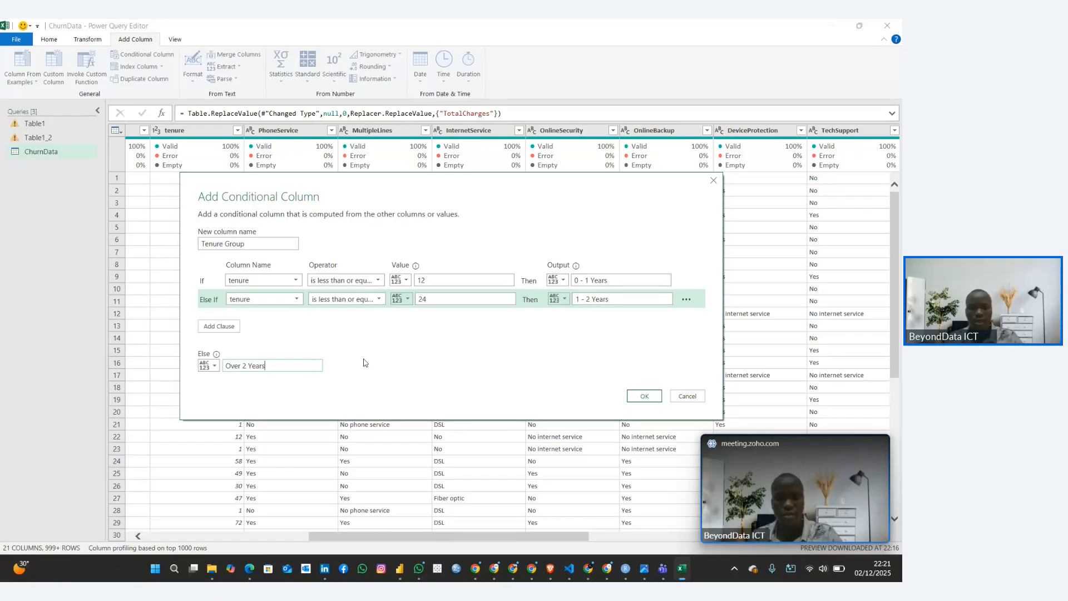
{"action": "left_click", "coordinate": [642, 395]}
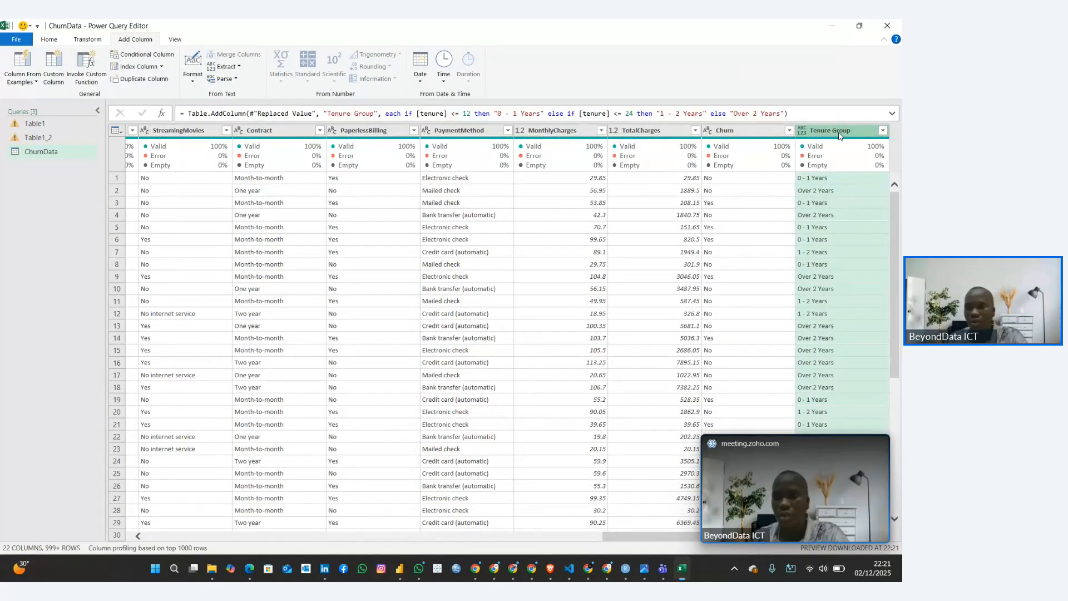
Move the Tenure Group column from the end of the ChurnData table to directly after the tenure column, before PhoneService
{"action": "left_click_drag", "start_coordinate": [839, 134], "coordinate": [190, 161]}
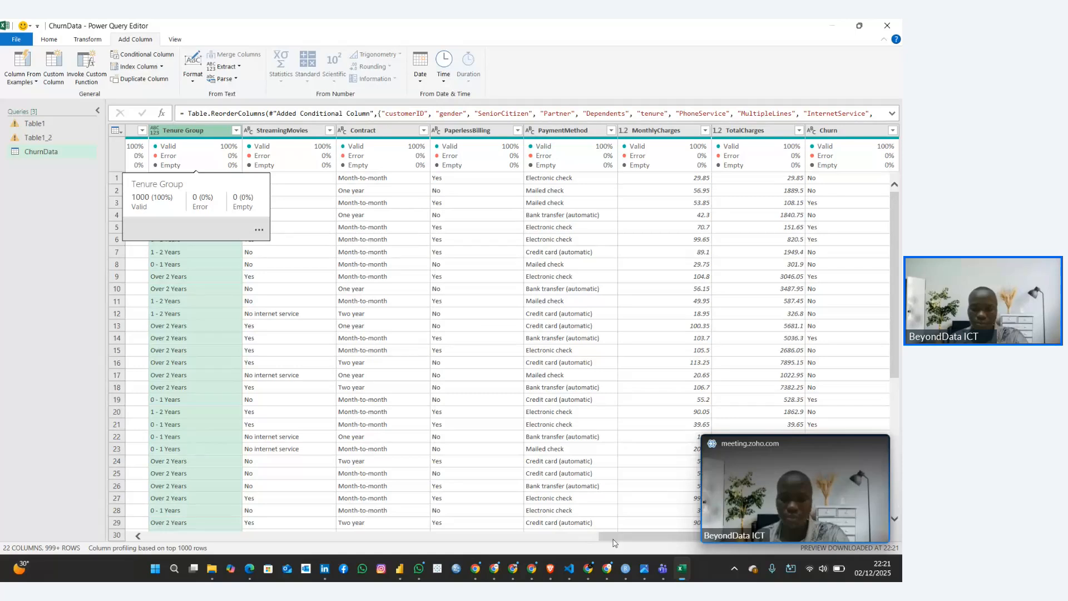
{"action": "left_click_drag", "start_coordinate": [612, 537], "coordinate": [409, 537]}
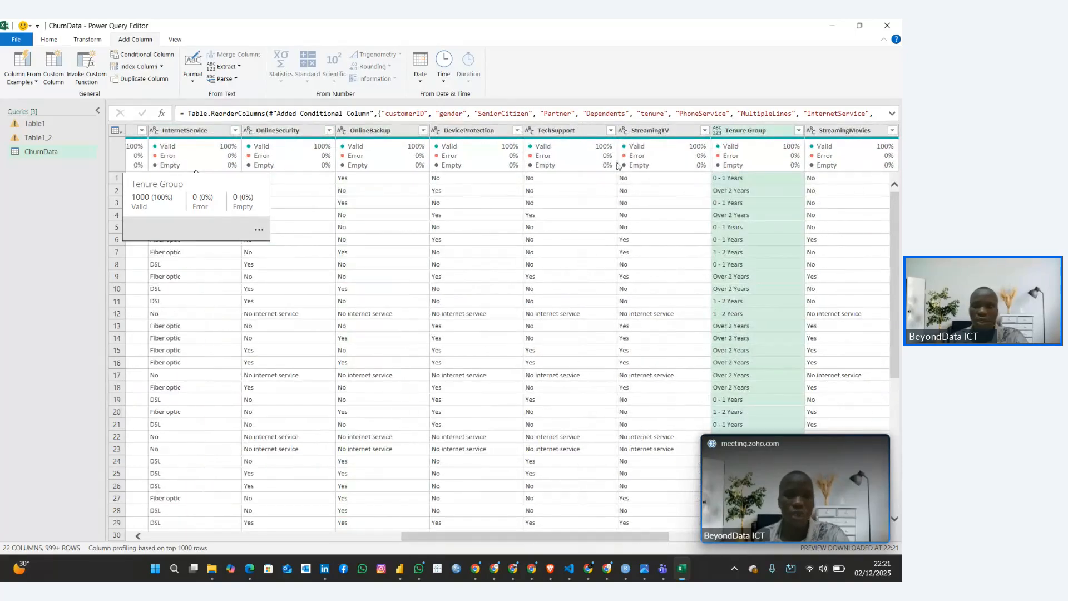
{"action": "left_click_drag", "start_coordinate": [734, 139], "coordinate": [208, 165]}
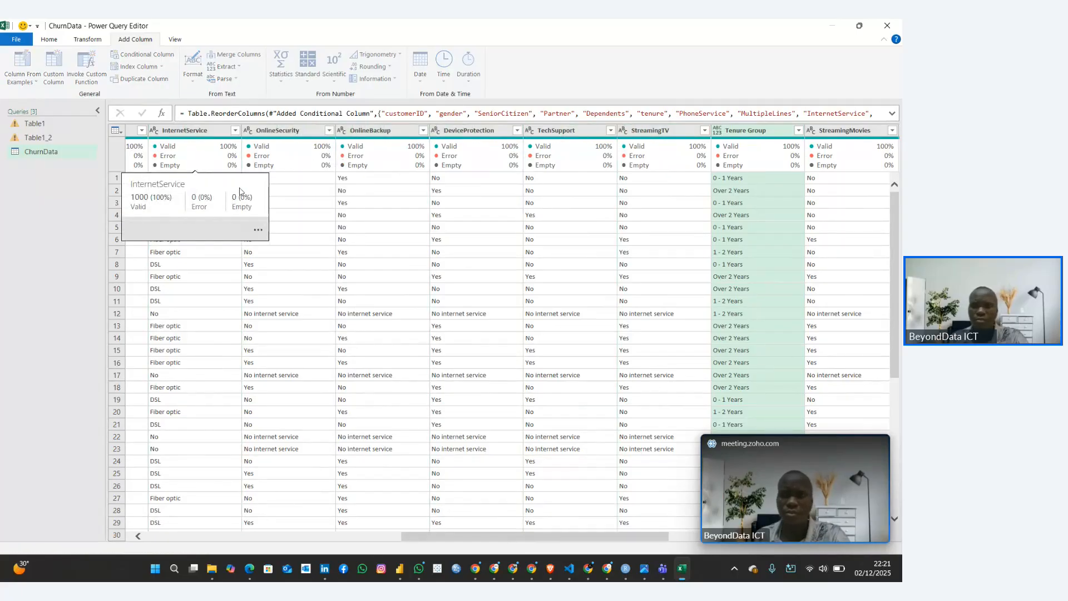
{"action": "left_click", "coordinate": [239, 289]}
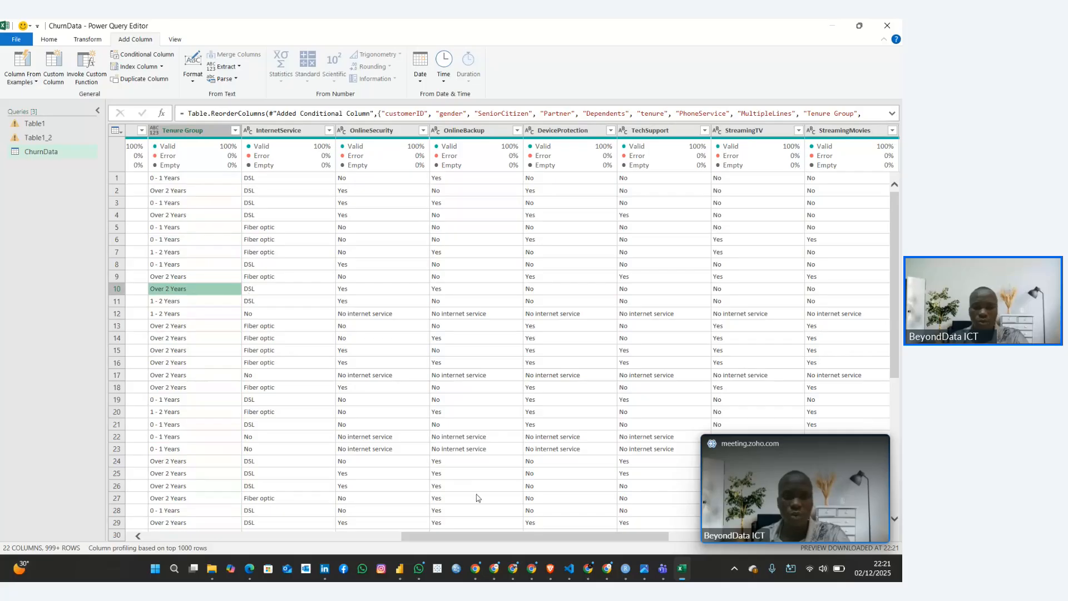
{"action": "left_click_drag", "start_coordinate": [507, 536], "coordinate": [352, 536]}
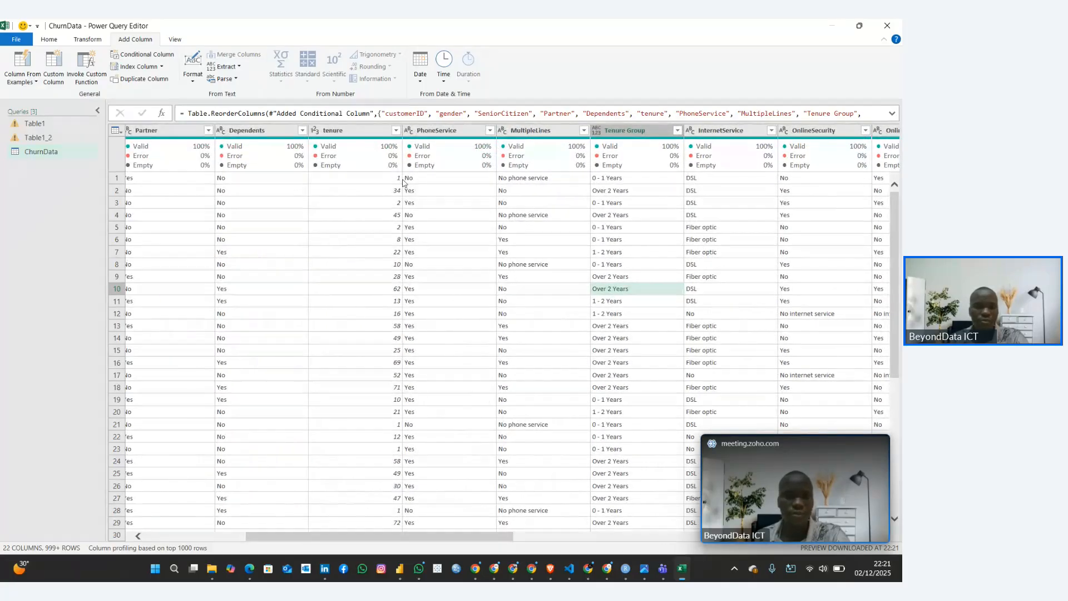
{"action": "left_click_drag", "start_coordinate": [620, 131], "coordinate": [445, 148]}
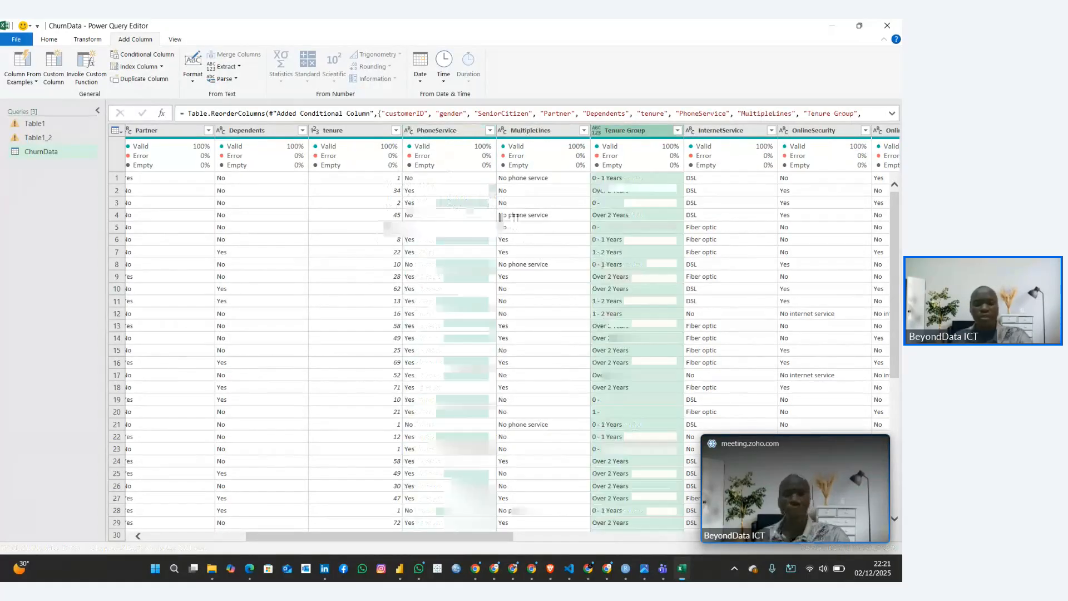
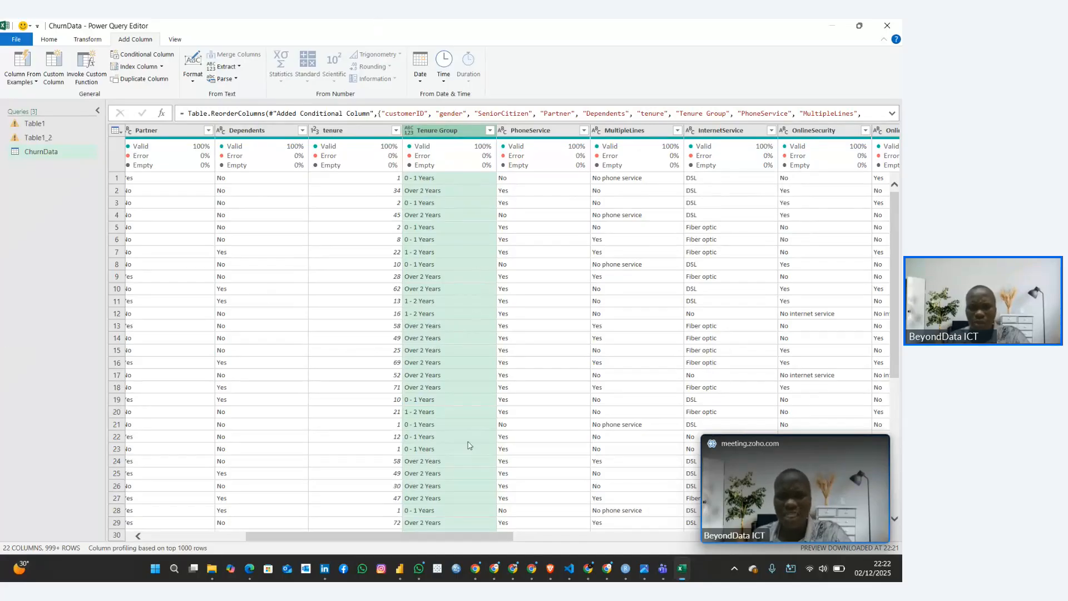
Start a new conditional column in the ChurnData query and name it "Monthly Category"
{"action": "left_click_drag", "start_coordinate": [443, 539], "coordinate": [751, 560]}
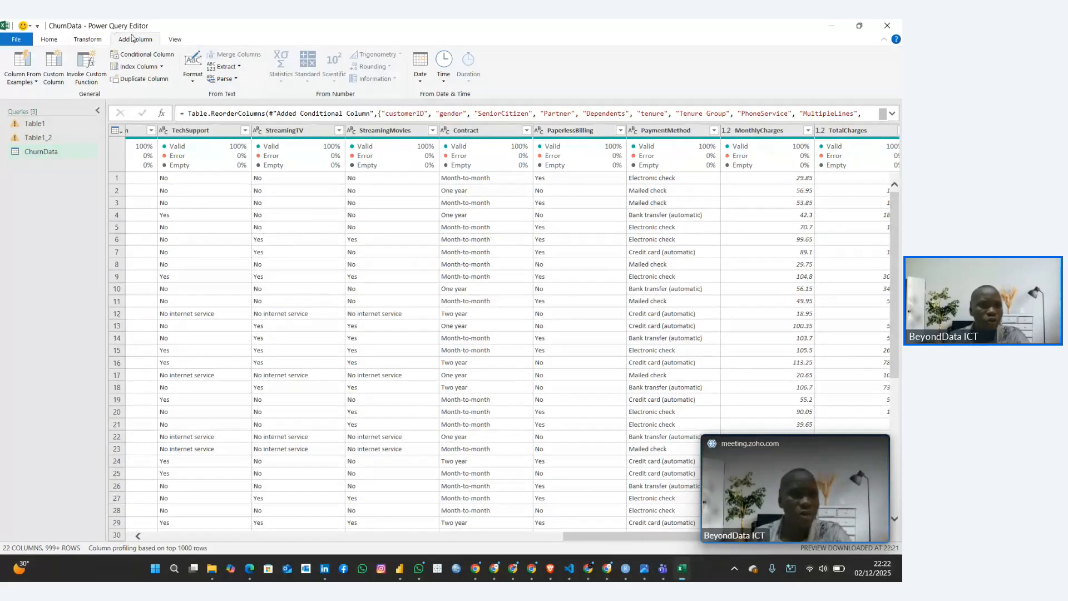
{"action": "left_click", "coordinate": [143, 54]}
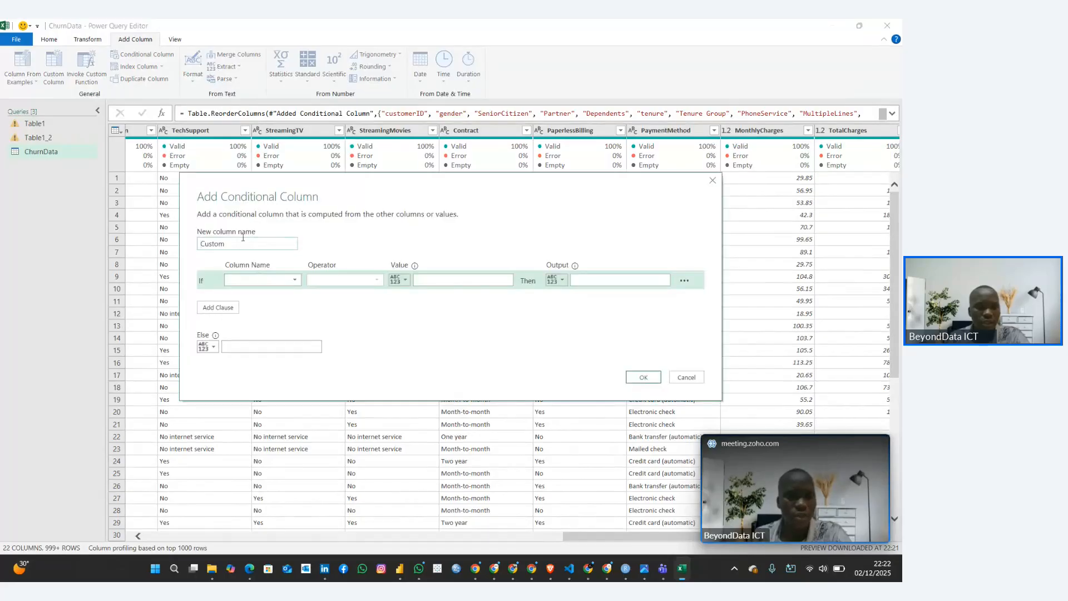
{"action": "left_click_drag", "start_coordinate": [225, 243], "coordinate": [199, 246]}
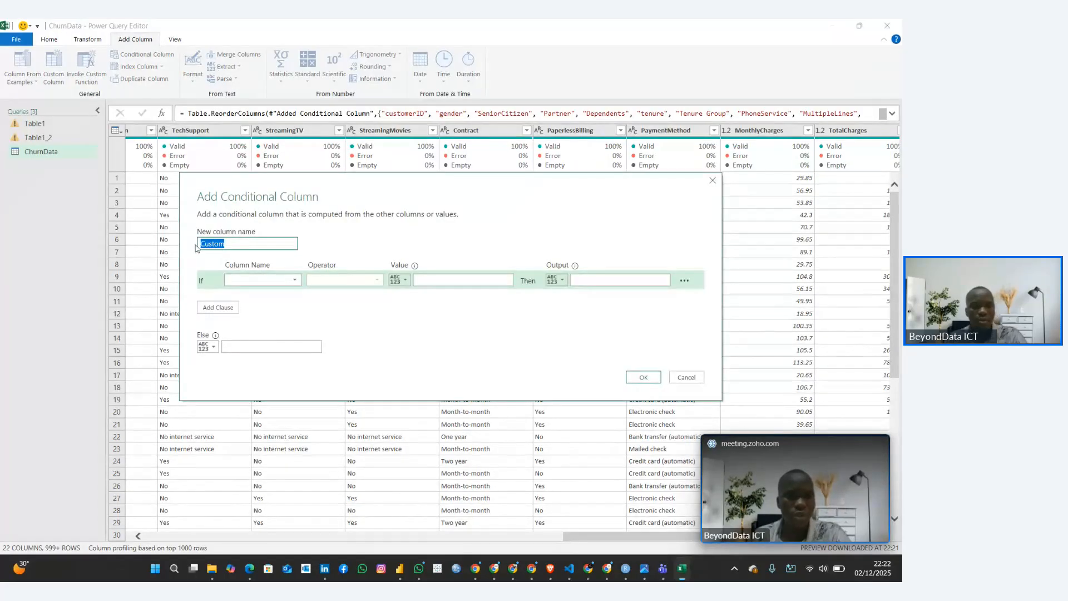
{"action": "type", "text": "Mont"}
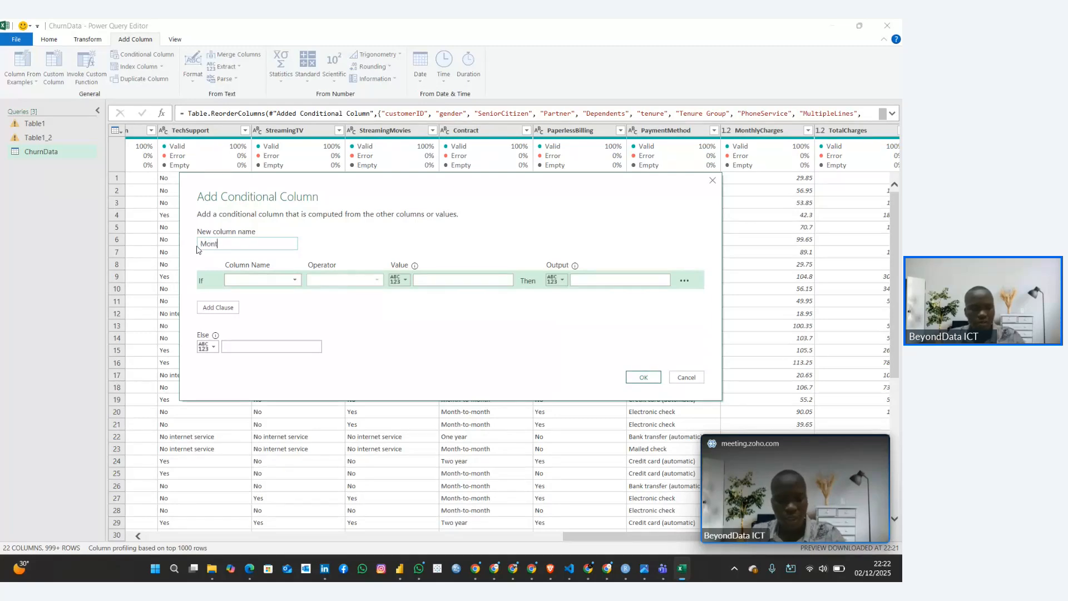
{"action": "type", "text": "hly Category"}
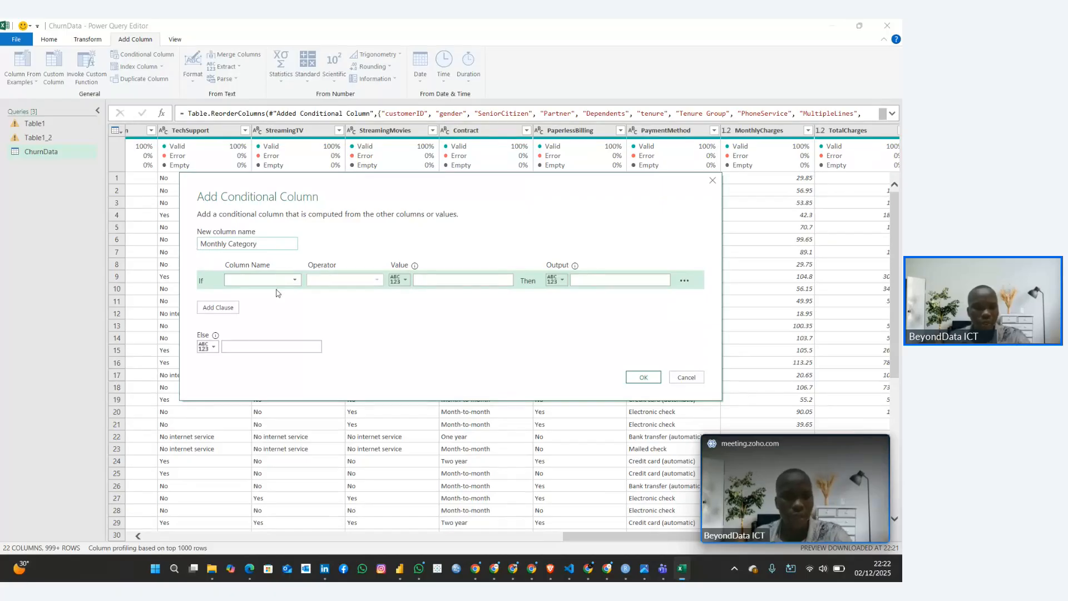
Define the first clause so that MonthlyCharges is less than or equal to 50 outputs "Low"
{"action": "left_click", "coordinate": [293, 280]}
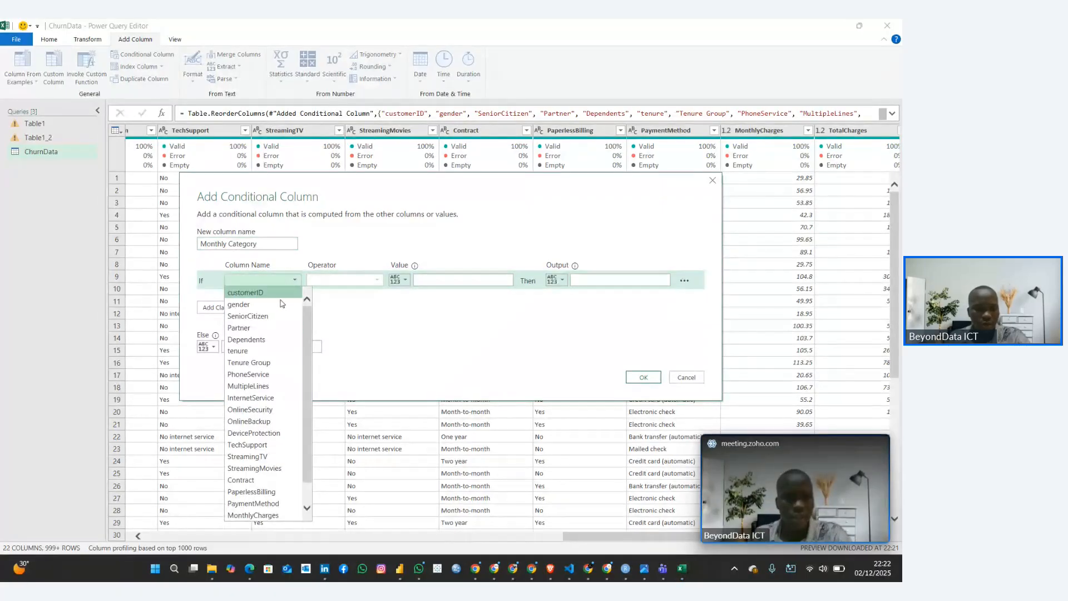
{"action": "scroll", "coordinate": [261, 412], "scroll_direction": "down", "scroll_amount": 2}
{"action": "left_click", "coordinate": [268, 492]}
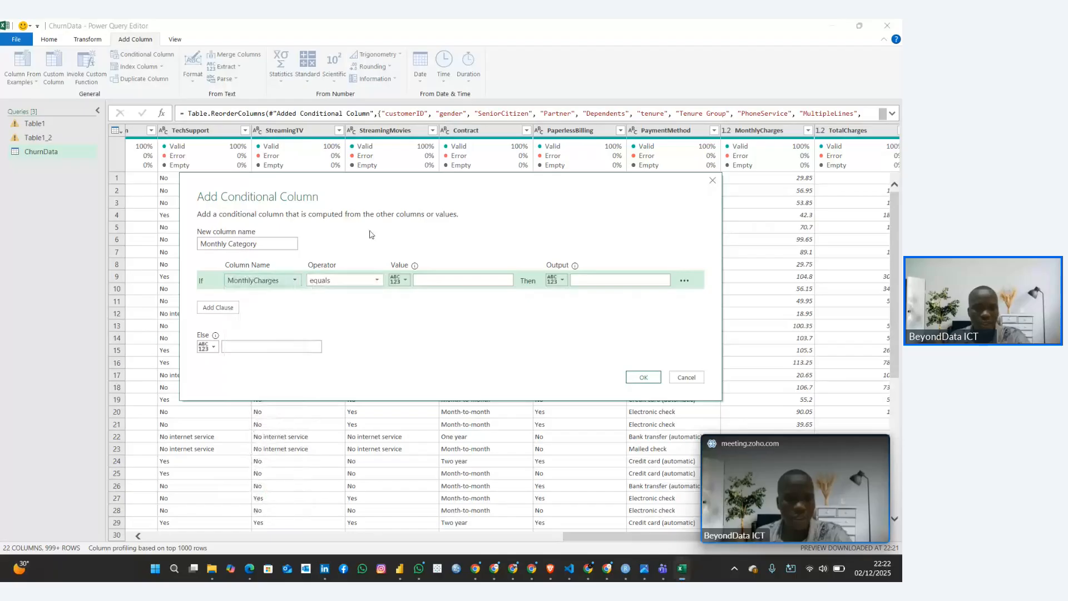
{"action": "left_click", "coordinate": [344, 281]}
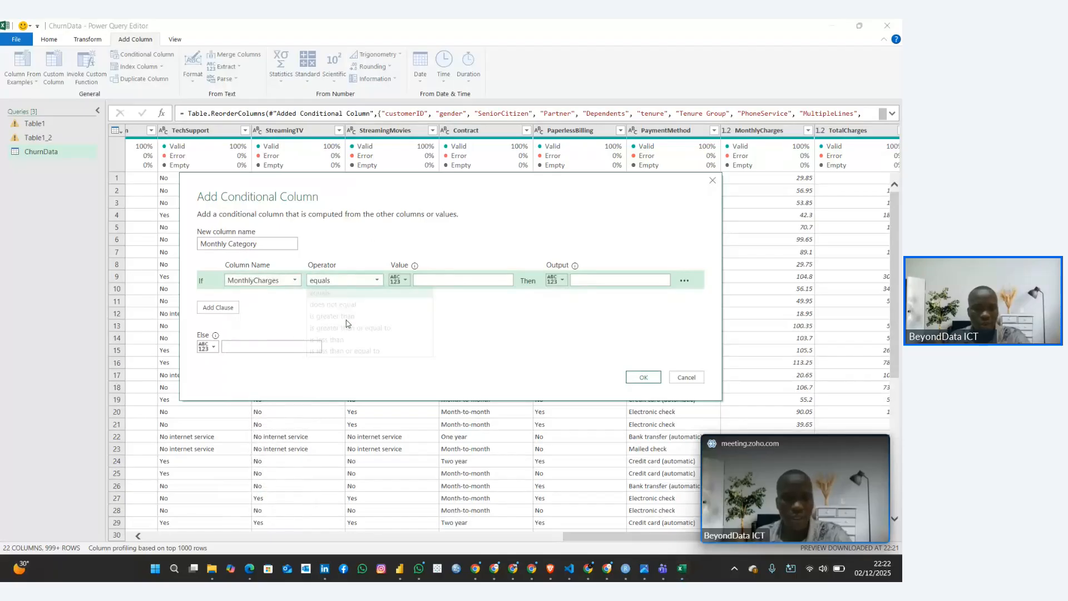
{"action": "left_click", "coordinate": [356, 351]}
{"action": "left_click", "coordinate": [448, 281]}
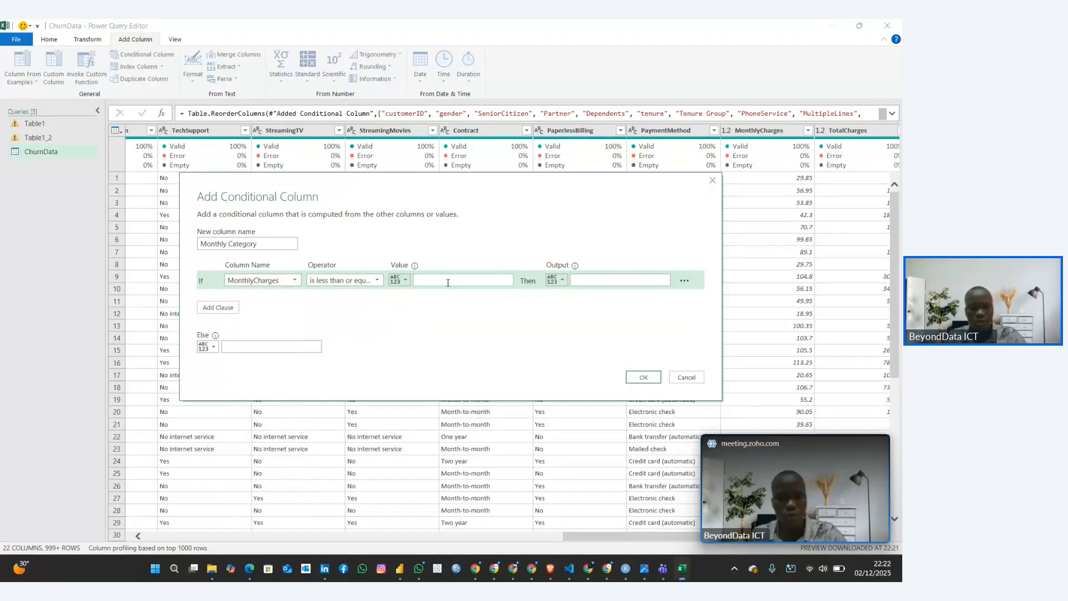
{"action": "type", "text": "50"}
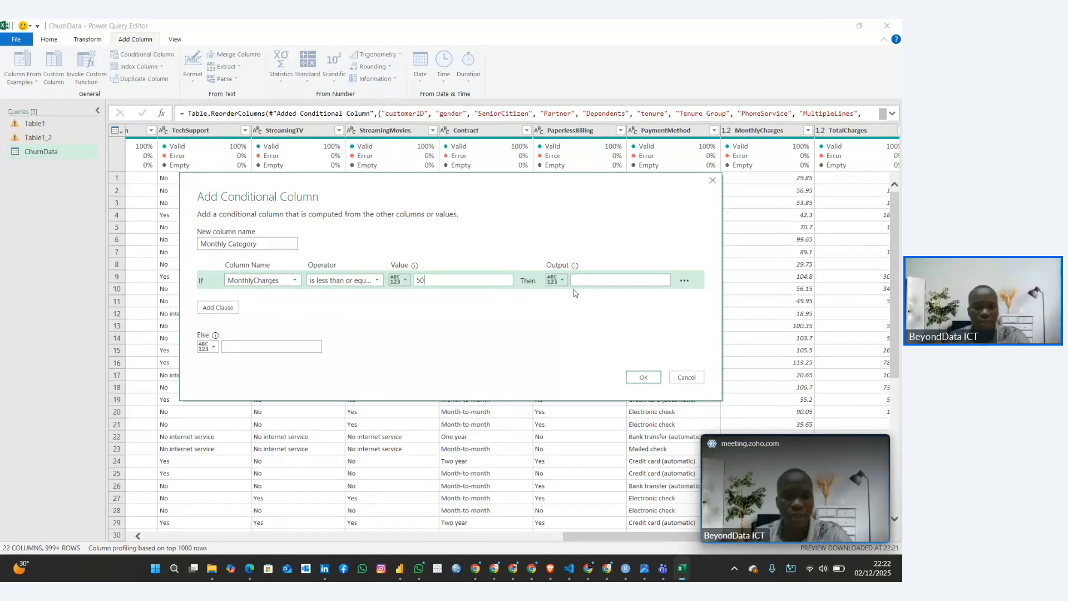
{"action": "left_click", "coordinate": [604, 281]}
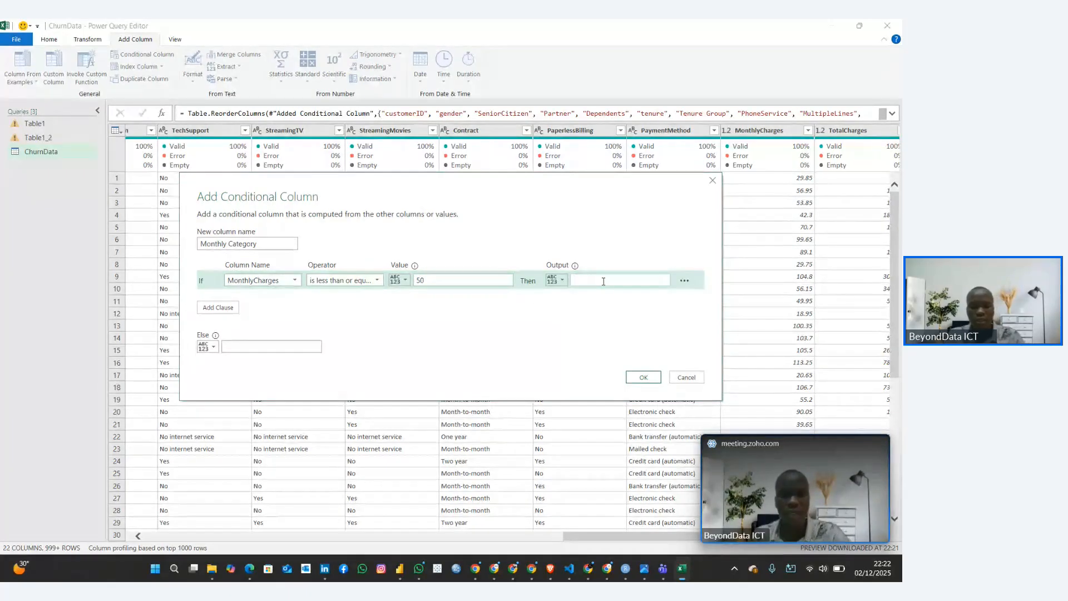
{"action": "type", "text": "Low"}
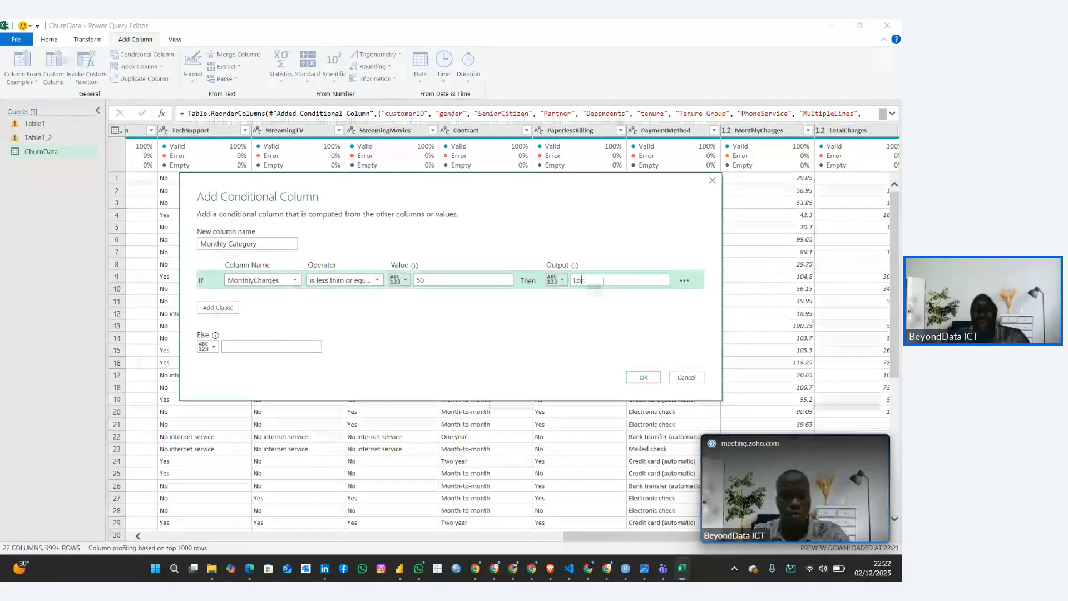
Switch to the Customer Churn Rate Guide in Google Docs and check the second helper column's heading under Step 4
{"action": "mouse_move", "coordinate": [778, 508]}
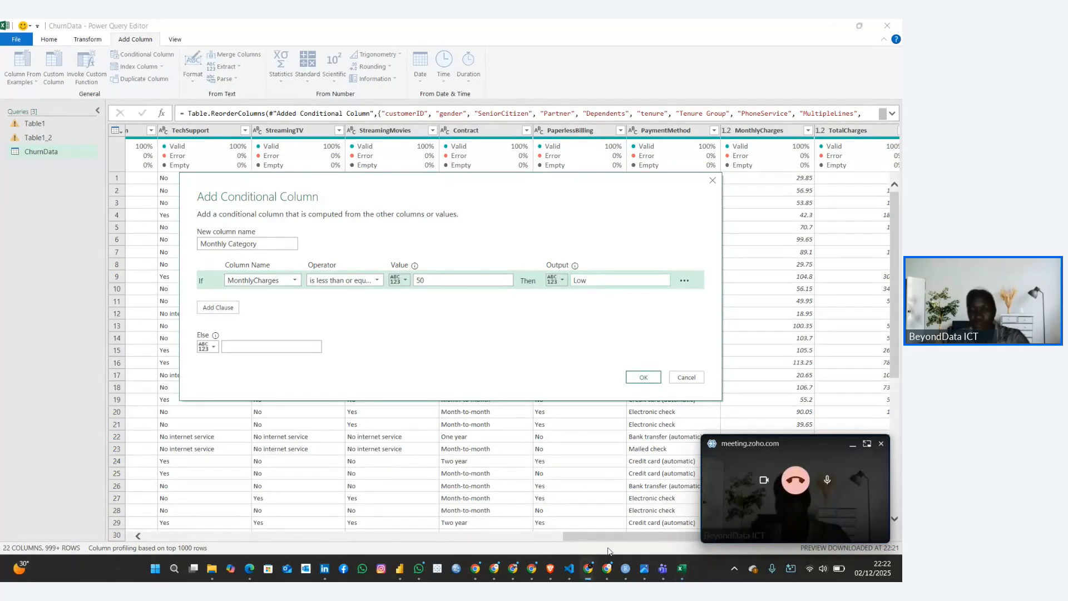
{"action": "left_click", "coordinate": [587, 568]}
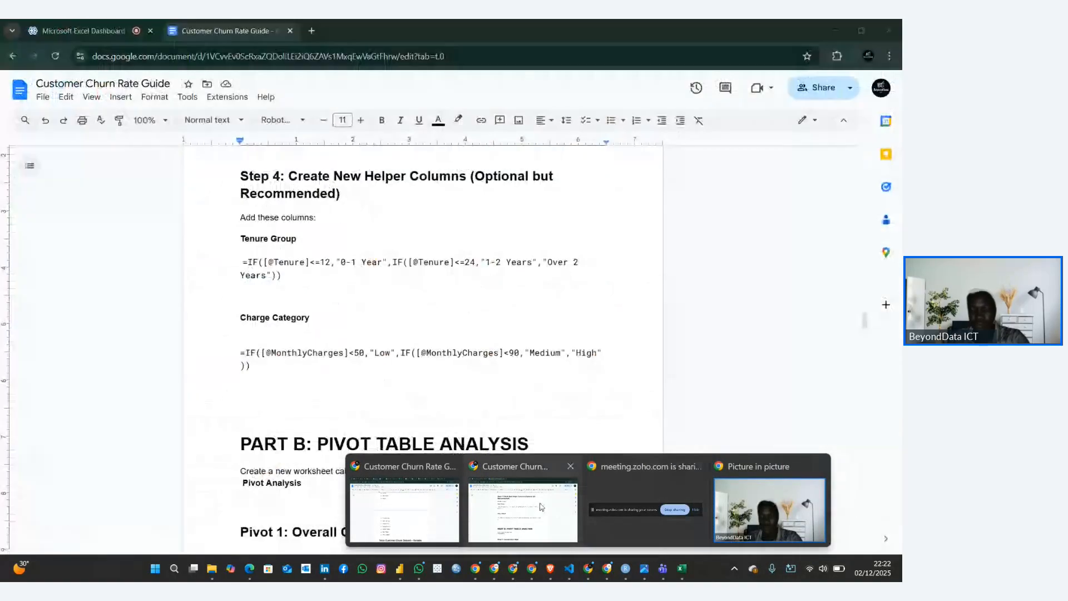
{"action": "left_click", "coordinate": [769, 509]}
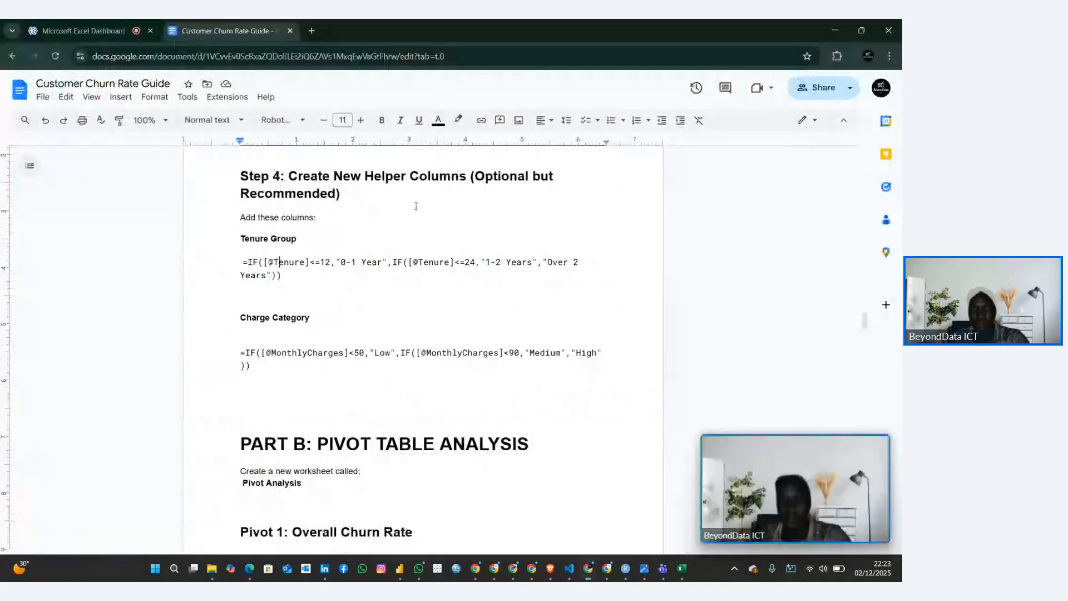
{"action": "left_click", "coordinate": [145, 25]}
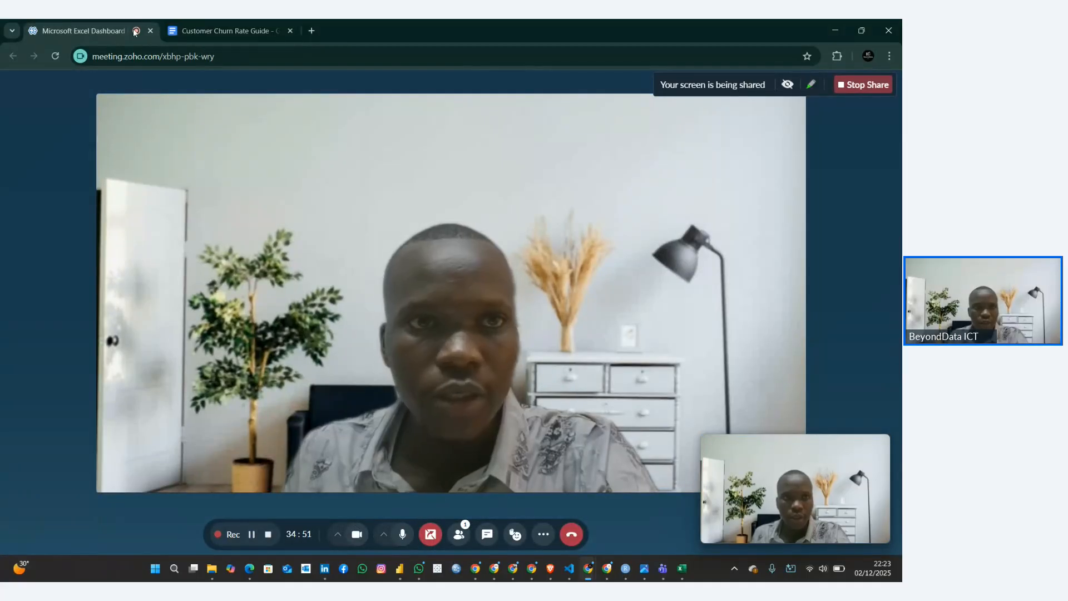
{"action": "left_click", "coordinate": [203, 30]}
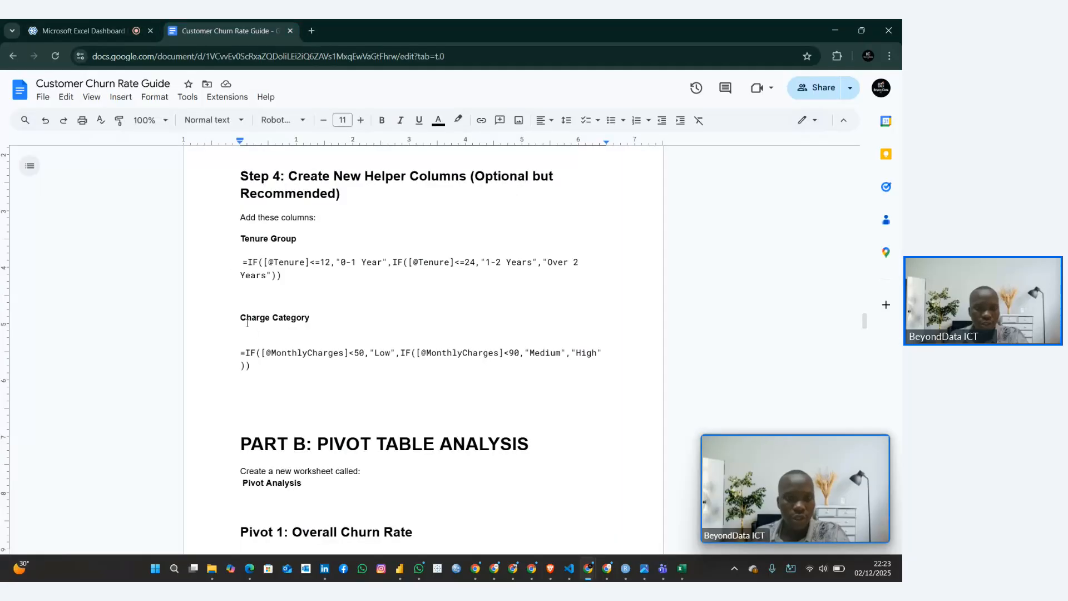
{"action": "left_click_drag", "start_coordinate": [247, 323], "coordinate": [304, 324]}
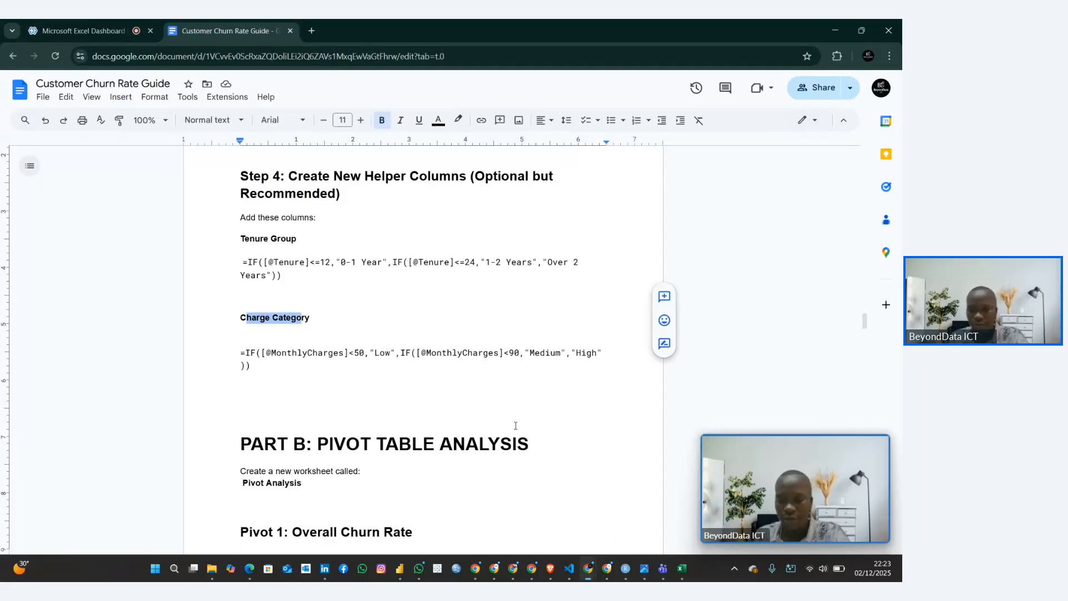
Return to the Power Query Editor and change the new conditional column's name to "Charge Category"
{"action": "key", "text": "alt+Tab"}
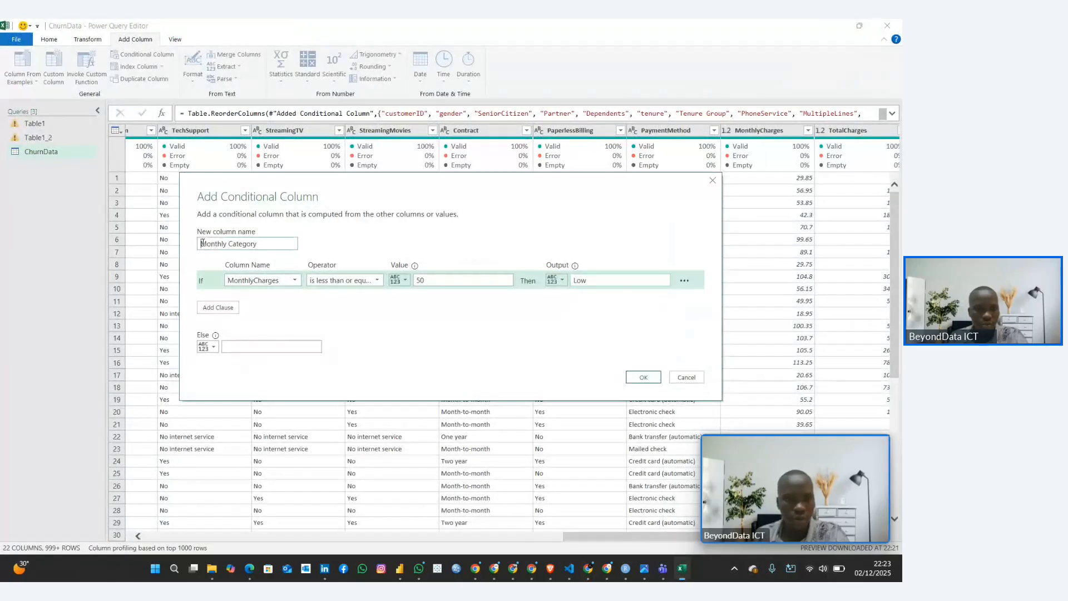
{"action": "double_click", "coordinate": [225, 247]}
{"action": "type", "text": "Char"}
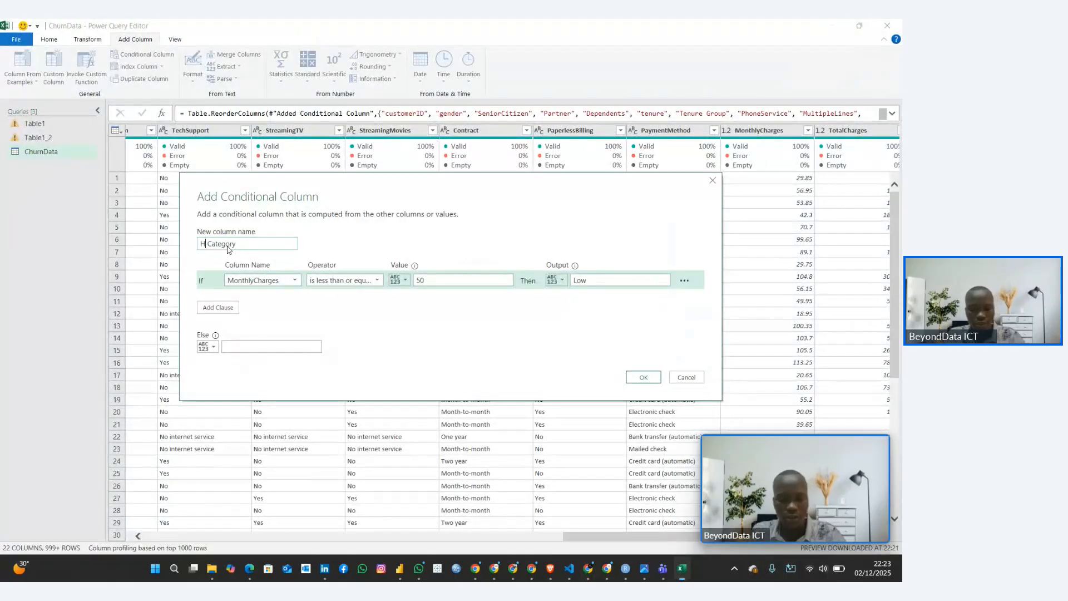
{"action": "type", "text": "ge"}
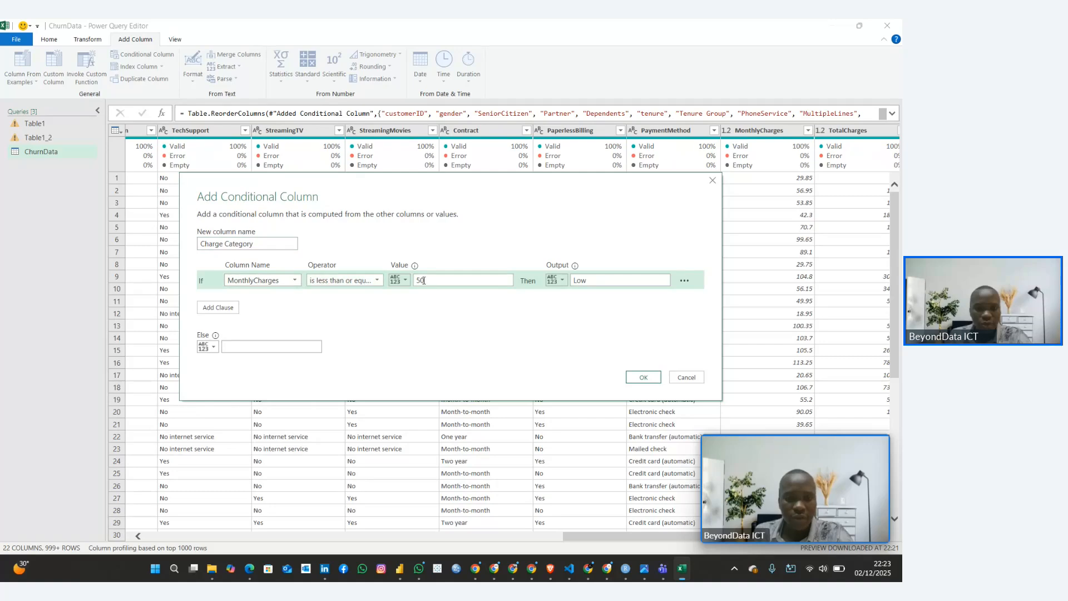
Check the Charge Category formula in the guide and change the first clause's operator to "is less than" in Power Query
{"action": "left_click", "coordinate": [591, 573]}
{"action": "left_click_drag", "start_coordinate": [240, 352], "coordinate": [359, 353]}
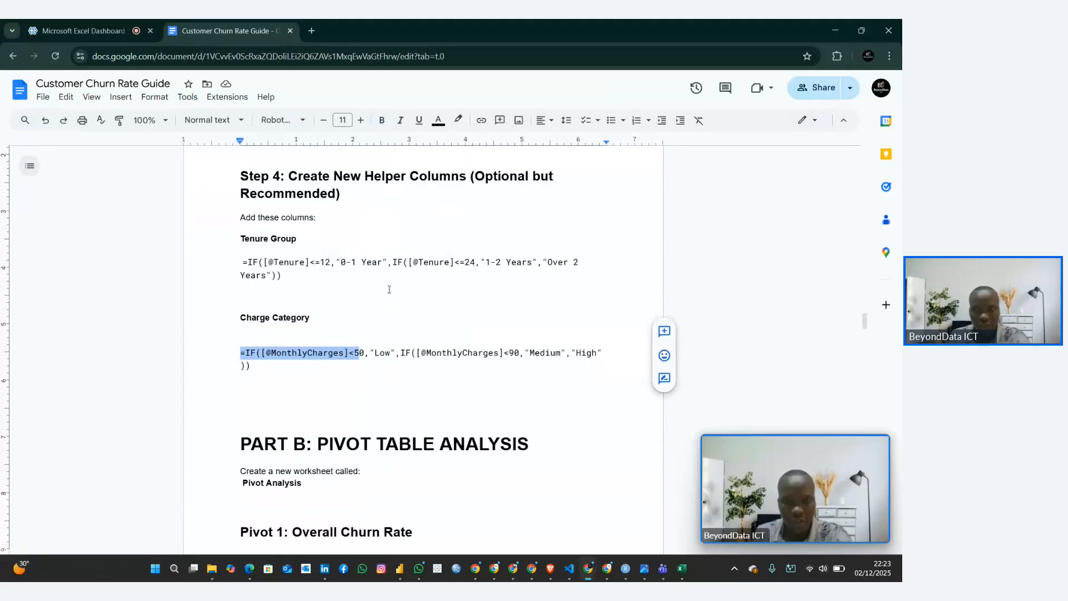
{"action": "left_click", "coordinate": [834, 31]}
{"action": "left_click", "coordinate": [377, 280]}
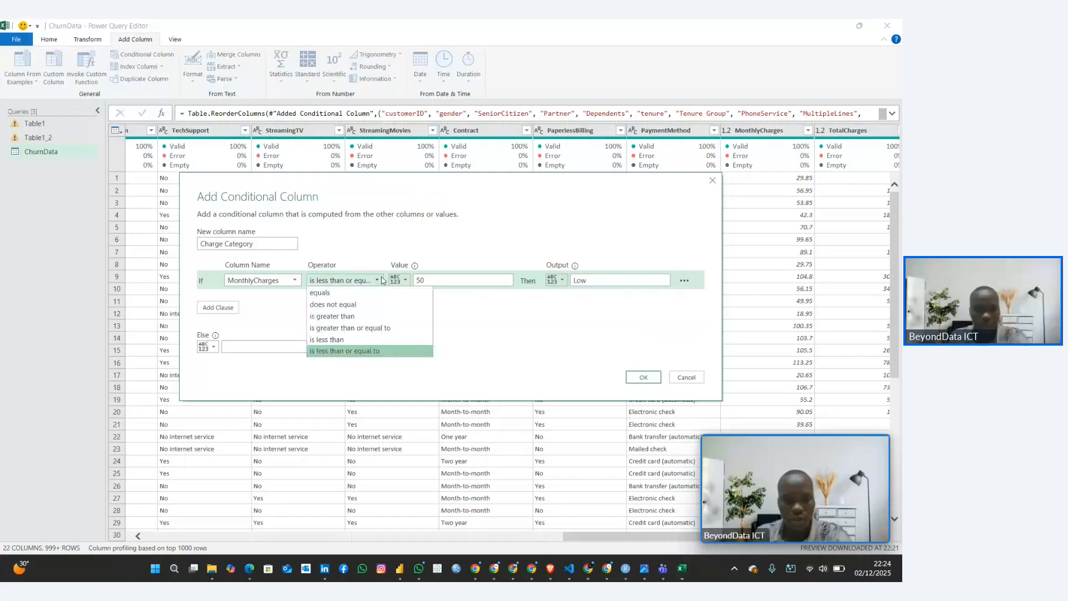
{"action": "left_click", "coordinate": [334, 339]}
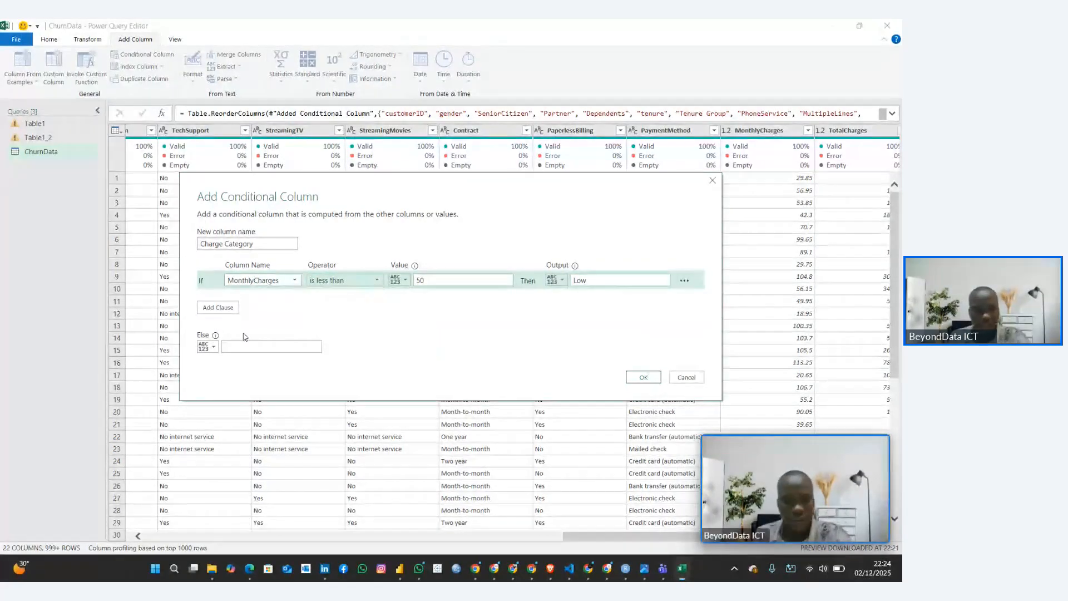
Add an Else If clause outputting "Medium" when MonthlyCharges is less than 90, and set the Else output to "High"
{"action": "left_click", "coordinate": [222, 307]}
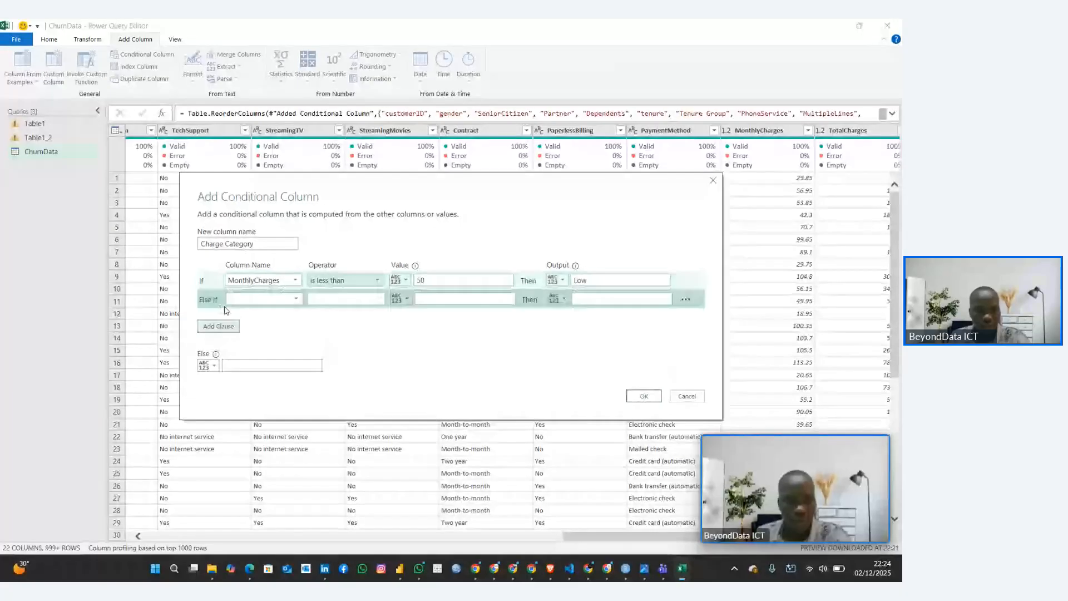
{"action": "left_click", "coordinate": [264, 300]}
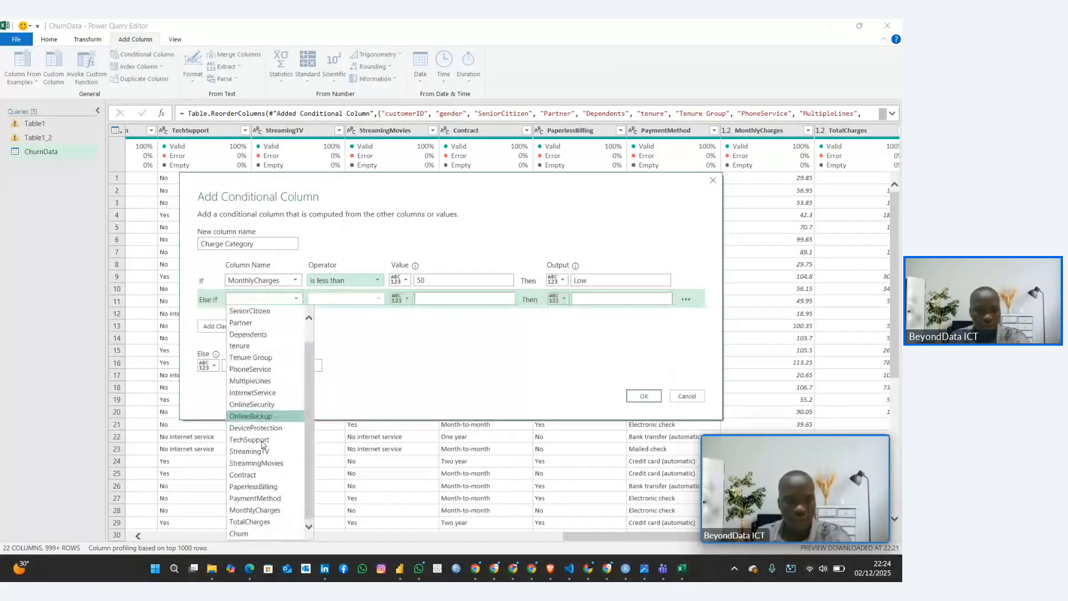
{"action": "left_click", "coordinate": [272, 509]}
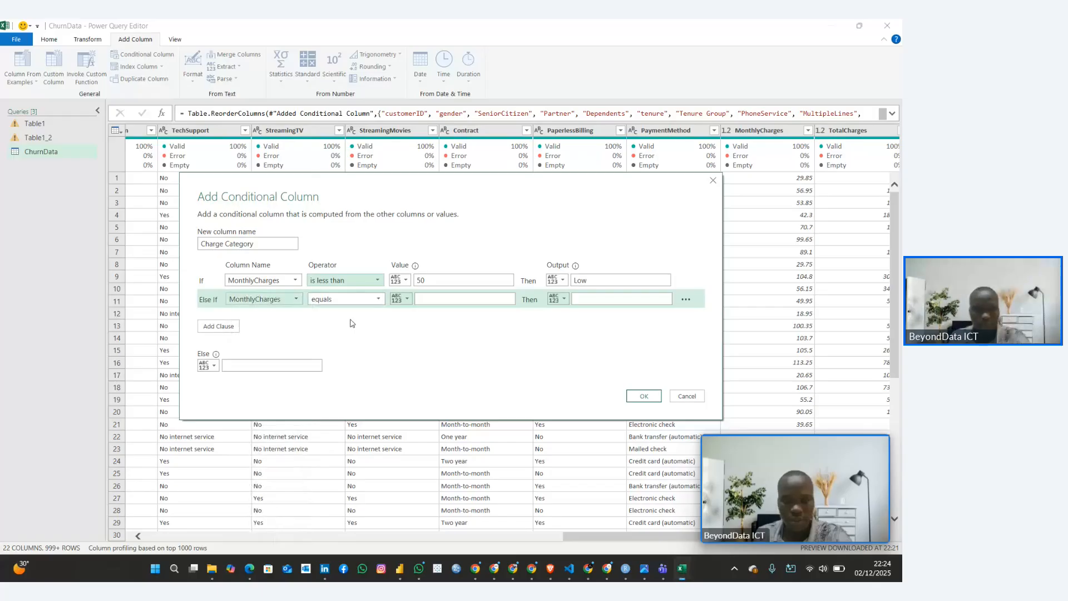
{"action": "left_click", "coordinate": [344, 299]}
{"action": "left_click", "coordinate": [334, 360]}
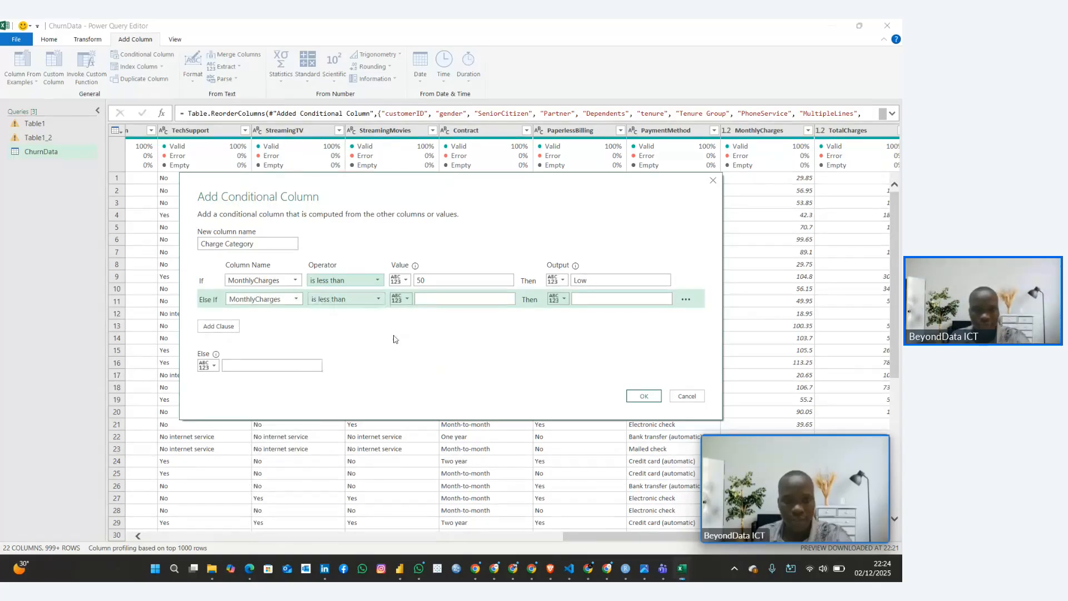
{"action": "left_click", "coordinate": [438, 301]}
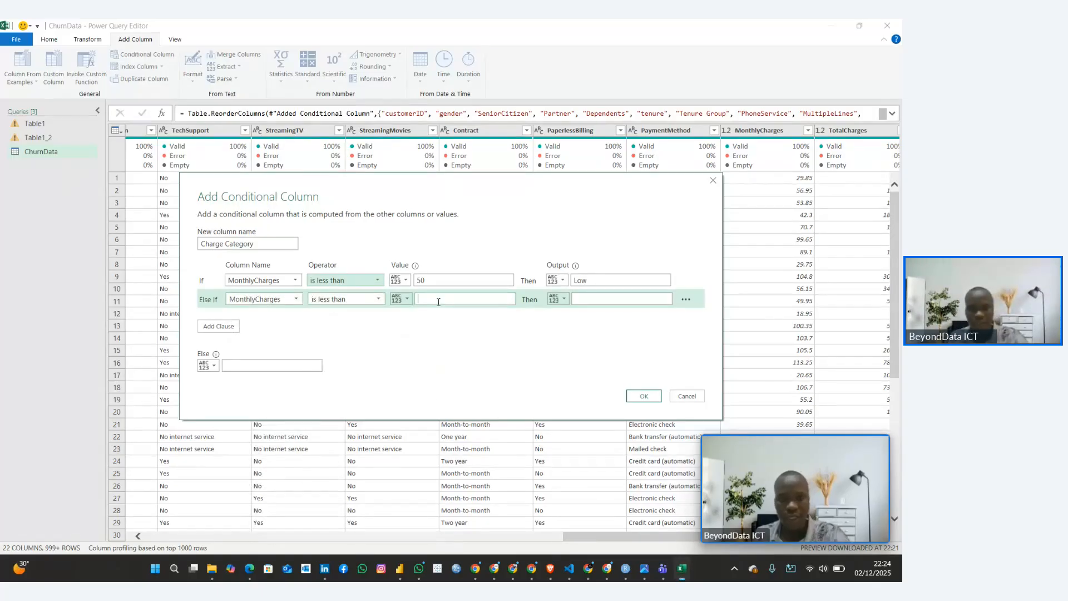
{"action": "left_click", "coordinate": [639, 301]}
{"action": "type", "text": "Medium"}
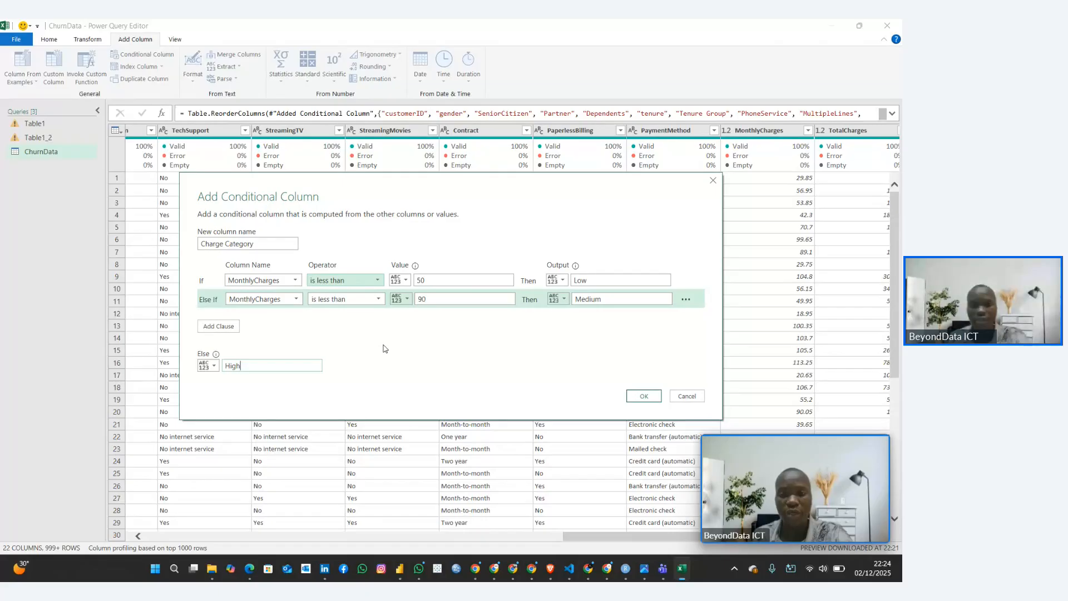
Create the Charge Category column and move it directly after MonthlyCharges, before TotalCharges
{"action": "left_click", "coordinate": [642, 396]}
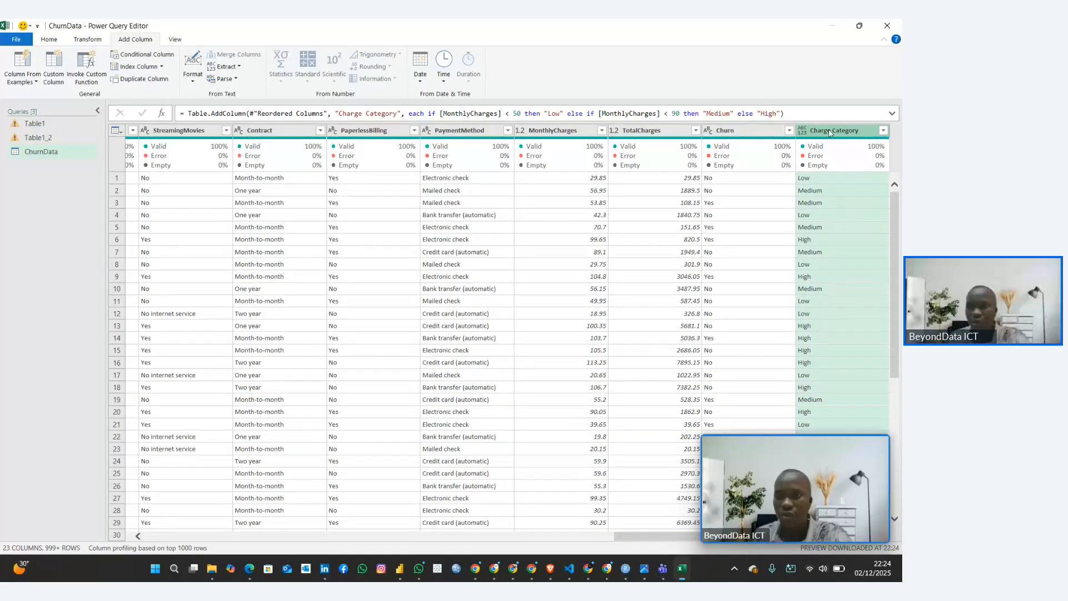
{"action": "left_click_drag", "start_coordinate": [829, 134], "coordinate": [632, 147]}
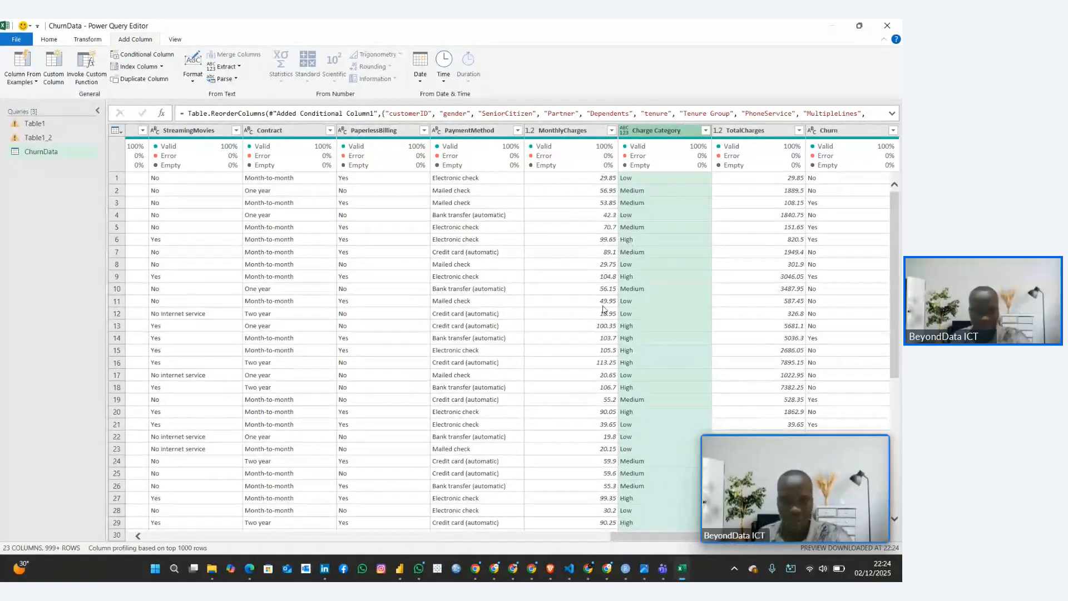
Switch back to the Customer Churn Rate Guide and review the Part B: Pivot Table Analysis instructions
{"action": "mouse_move", "coordinate": [588, 567]}
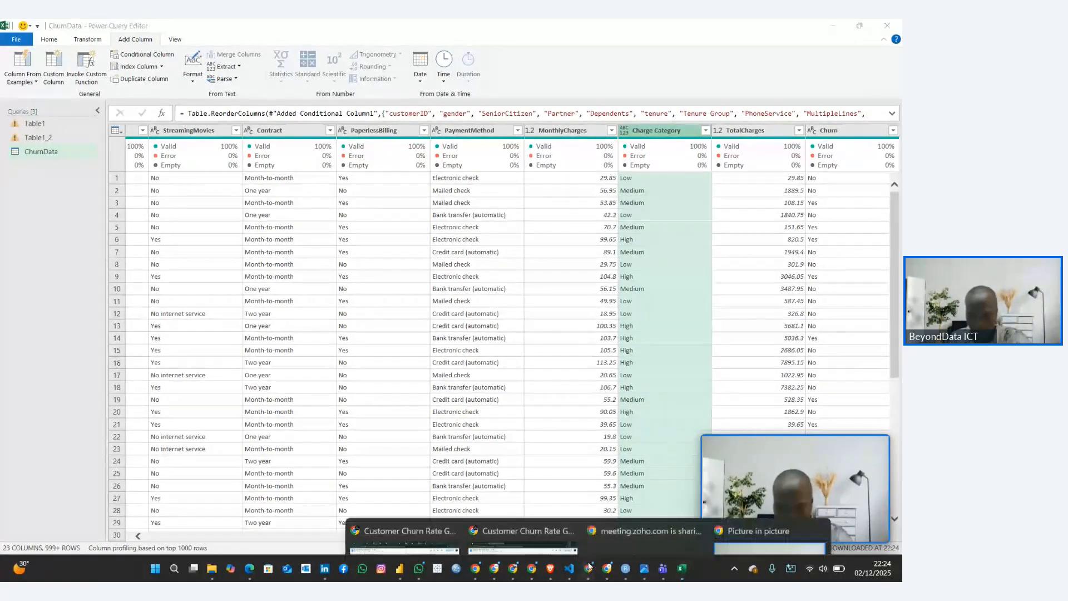
{"action": "left_click", "coordinate": [390, 534]}
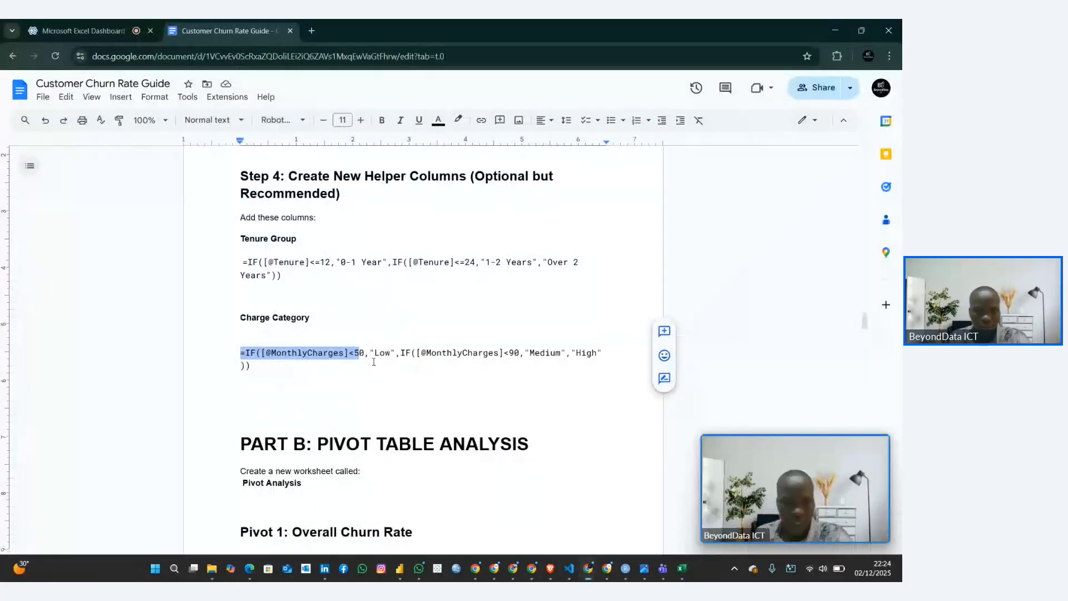
{"action": "scroll", "coordinate": [333, 334], "scroll_direction": "down", "scroll_amount": 7}
{"action": "scroll", "coordinate": [289, 251], "scroll_direction": "up", "scroll_amount": 3}
{"action": "left_click", "coordinate": [255, 217]}
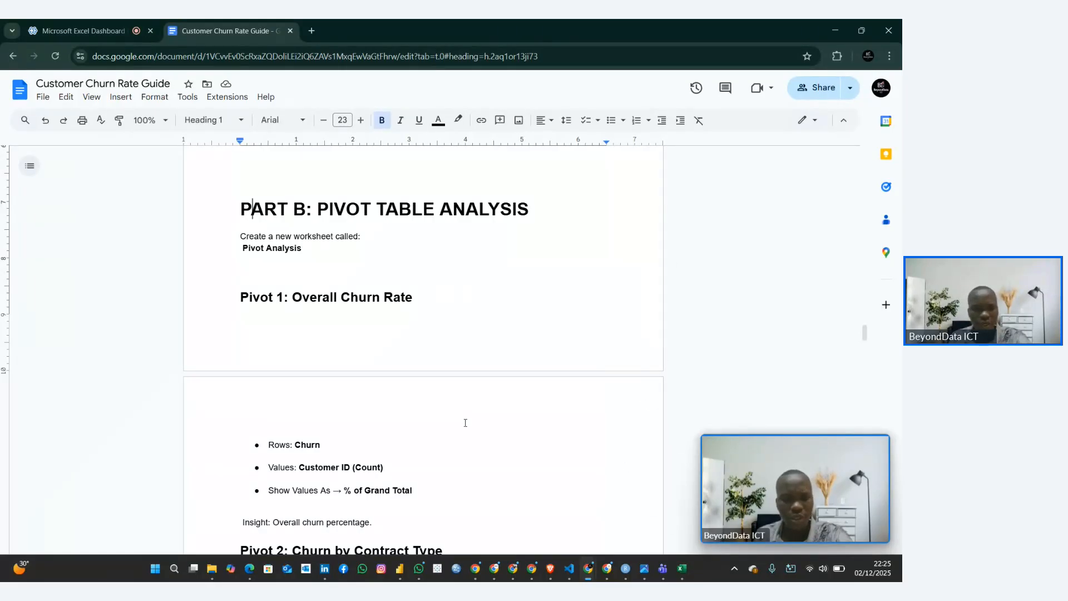
Check the guide's Pivot 1: Overall Churn Rate section, switch back to Power Query, and close and load the ChurnData query into the workbook
{"action": "scroll", "coordinate": [466, 422], "scroll_direction": "down", "scroll_amount": 1}
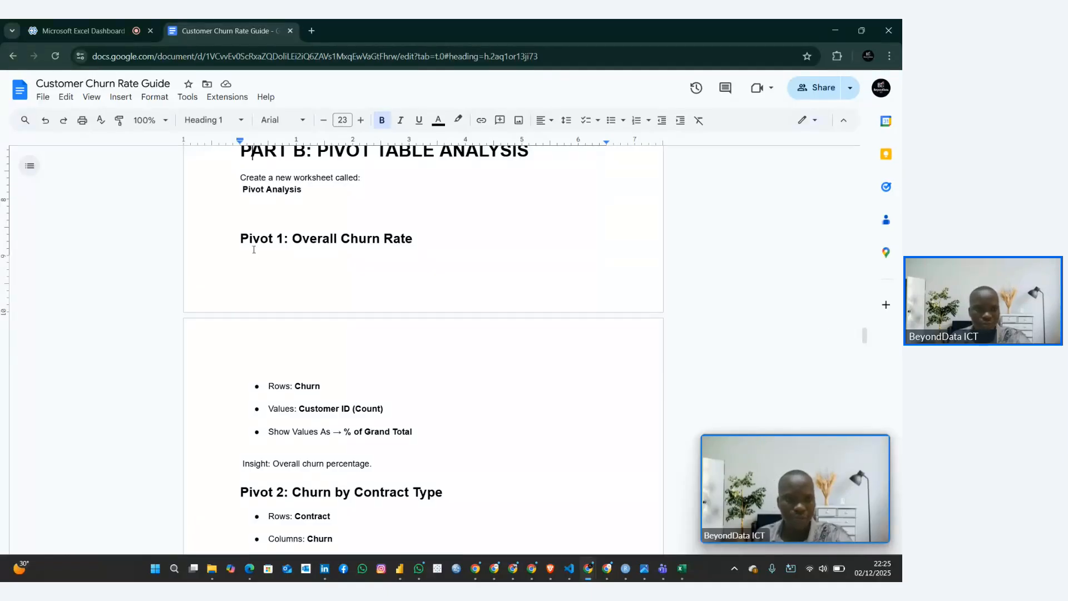
{"action": "left_click_drag", "start_coordinate": [243, 243], "coordinate": [484, 246]}
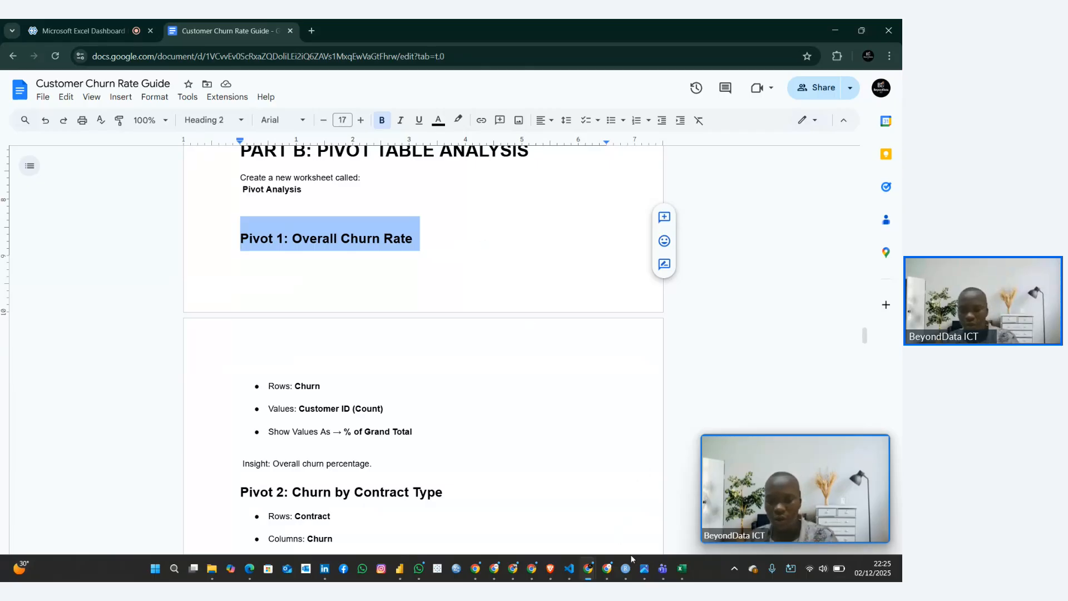
{"action": "left_click", "coordinate": [683, 568]}
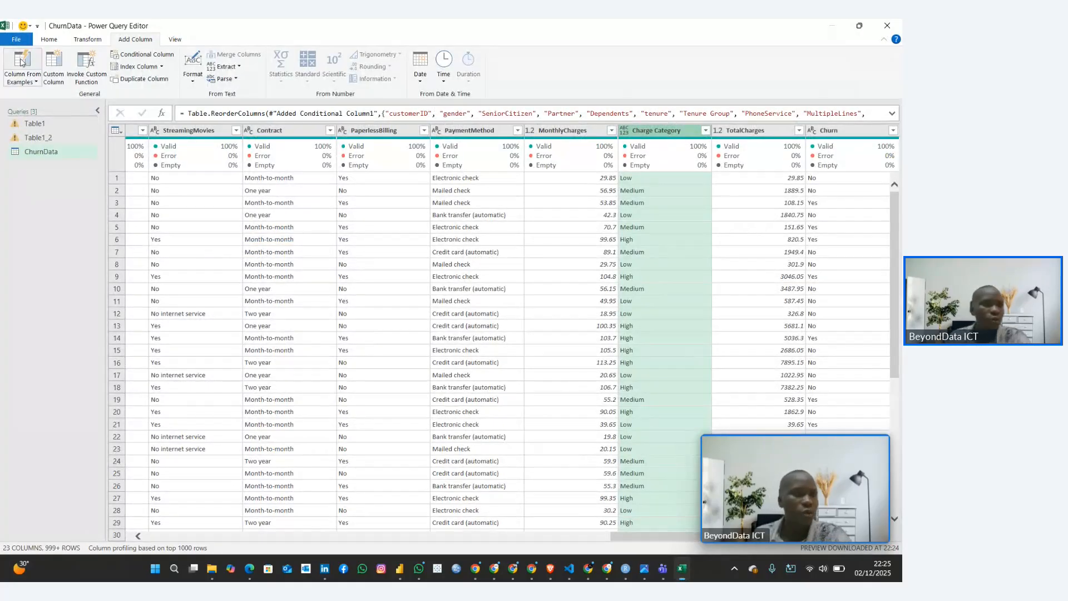
{"action": "left_click", "coordinate": [49, 40]}
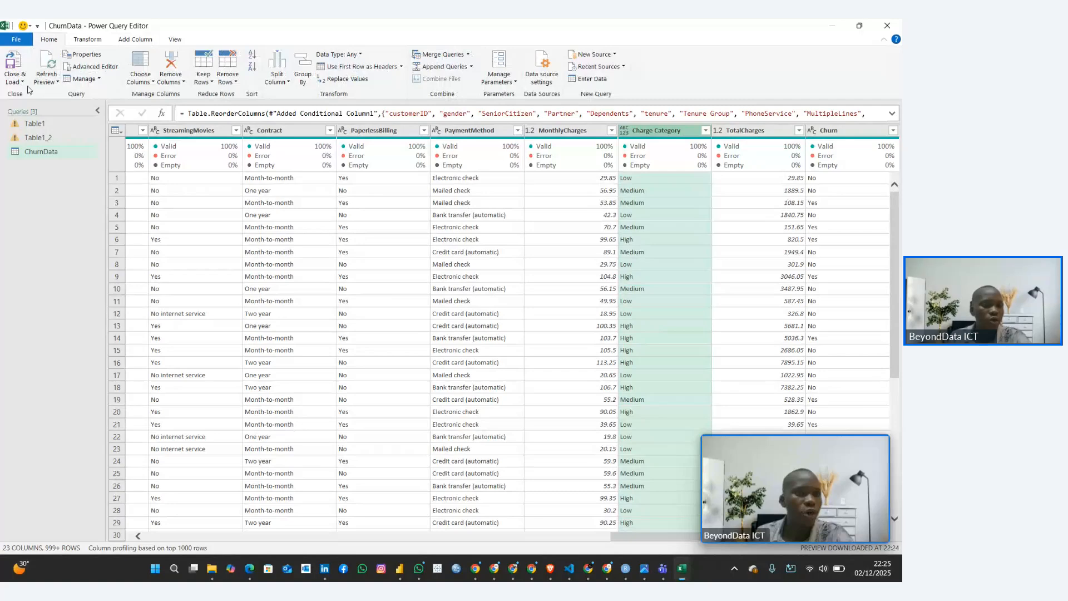
{"action": "left_click", "coordinate": [16, 78]}
{"action": "left_click", "coordinate": [33, 95]}
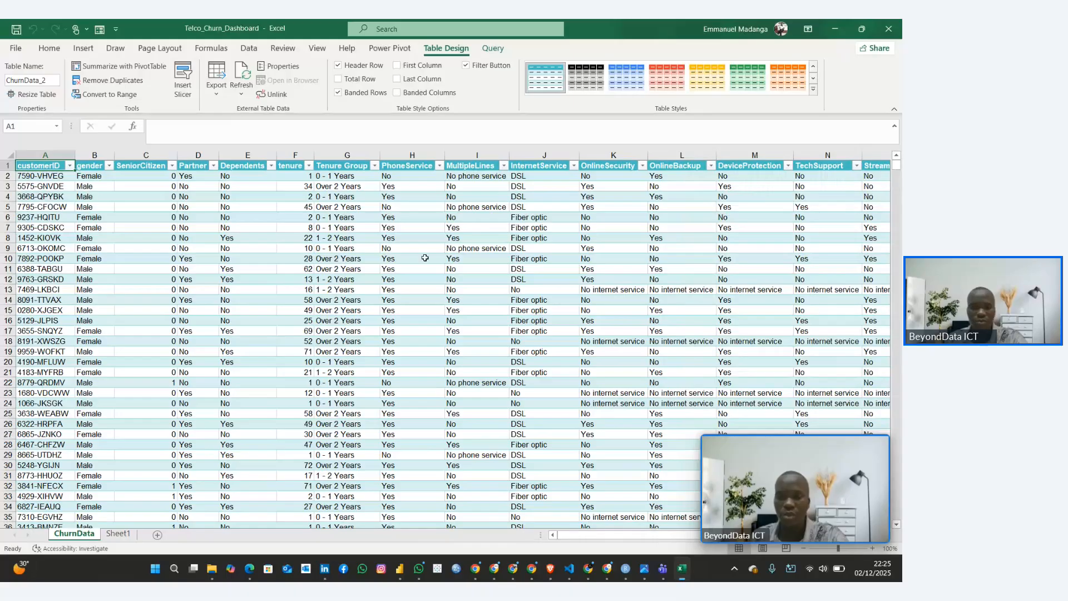
Examine the loaded ChurnData table and compare it with the source table on Sheet1
{"action": "left_click", "coordinate": [204, 355]}
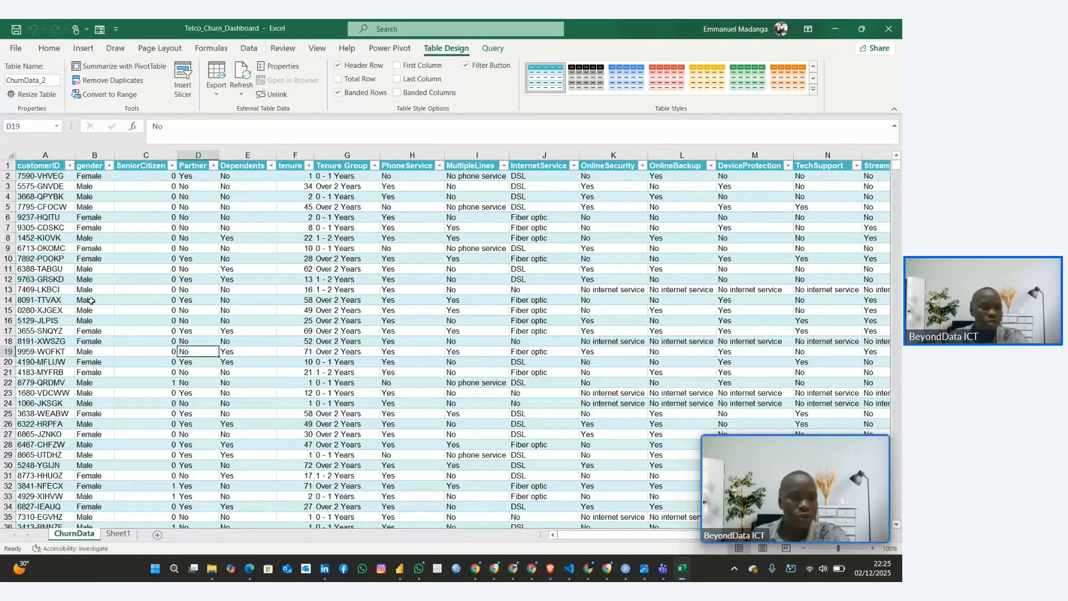
{"action": "scroll", "coordinate": [110, 314], "scroll_direction": "down", "scroll_amount": 14}
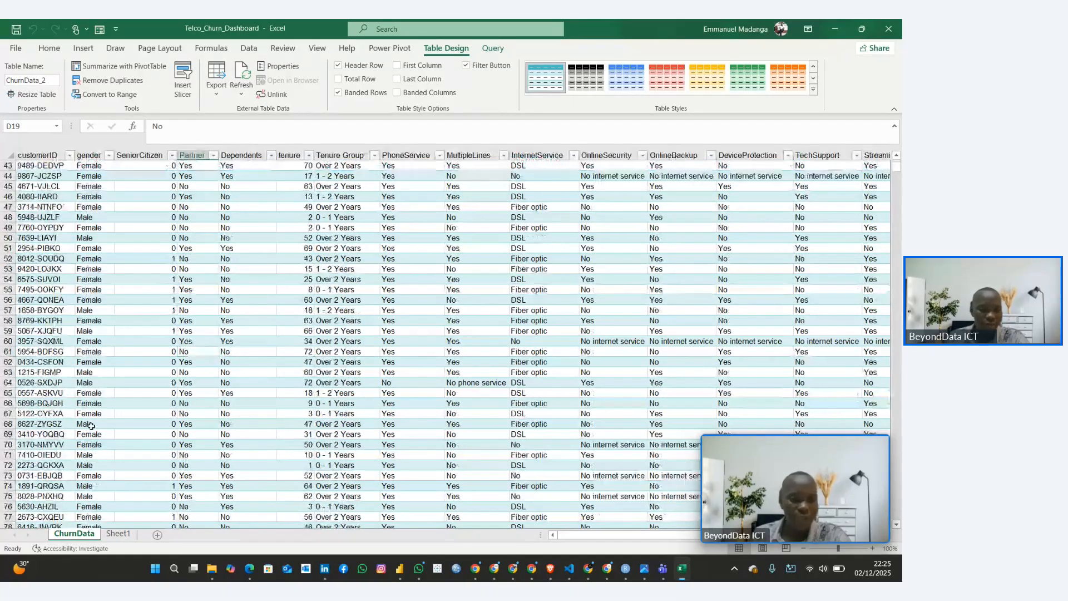
{"action": "left_click", "coordinate": [117, 534]}
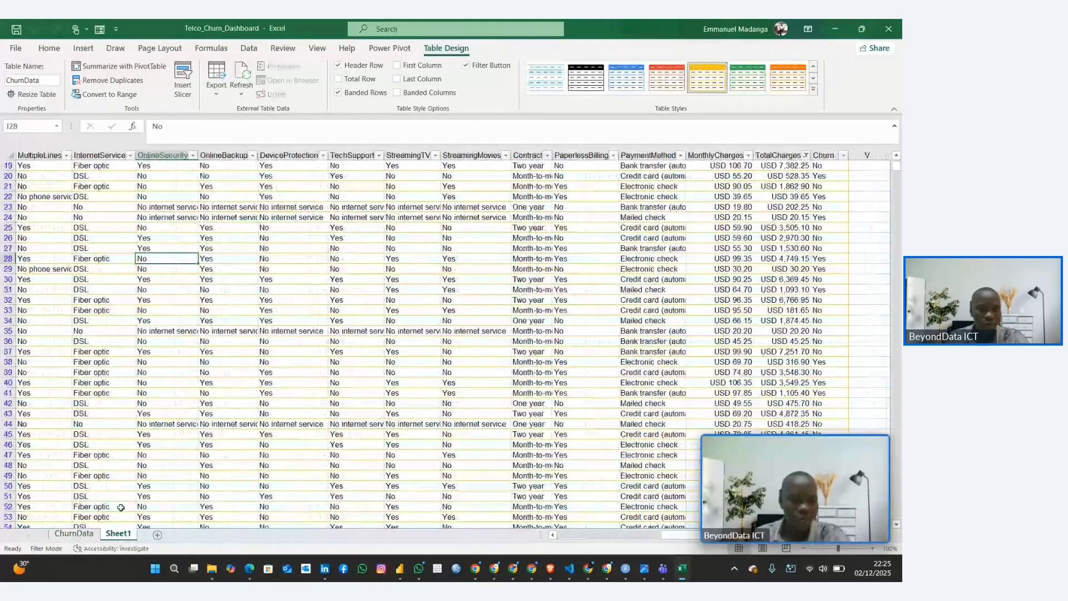
{"action": "scroll", "coordinate": [258, 323], "scroll_direction": "up", "scroll_amount": 2}
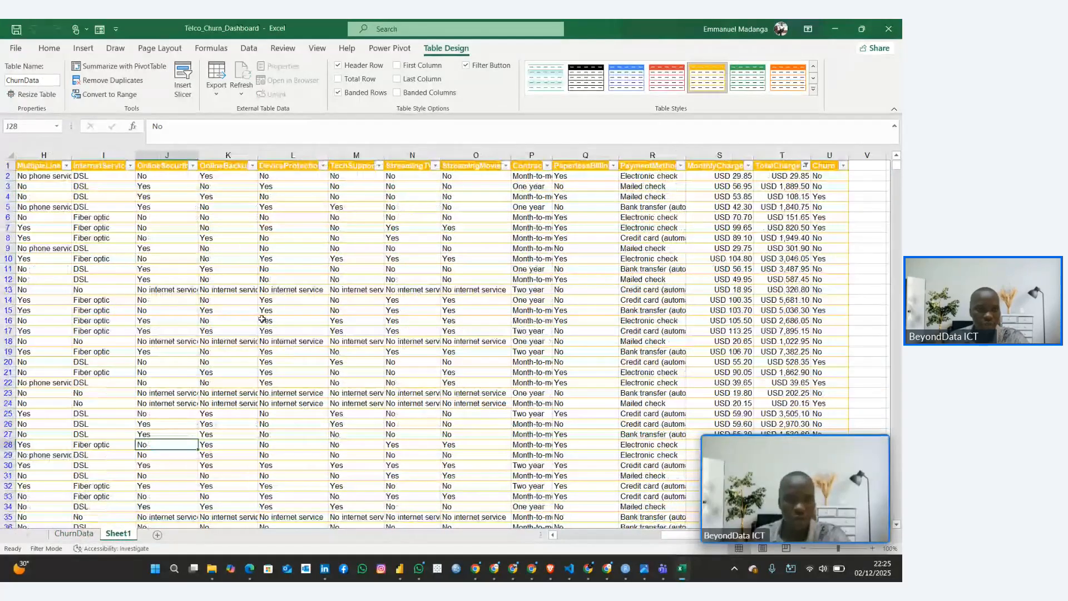
{"action": "scroll", "coordinate": [262, 319], "scroll_direction": "down", "scroll_amount": 9}
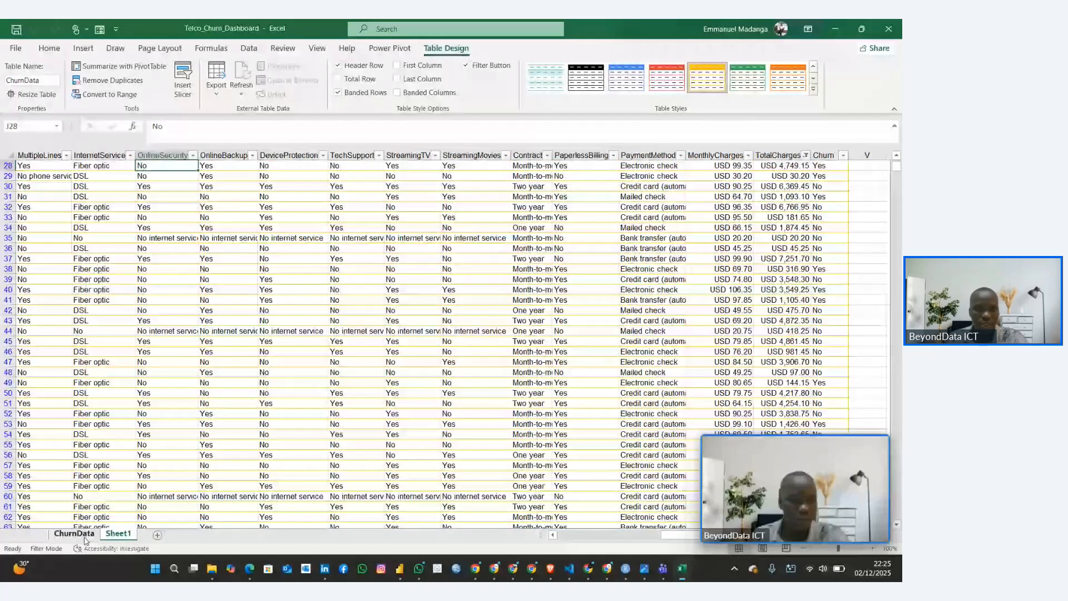
{"action": "left_click", "coordinate": [83, 535]}
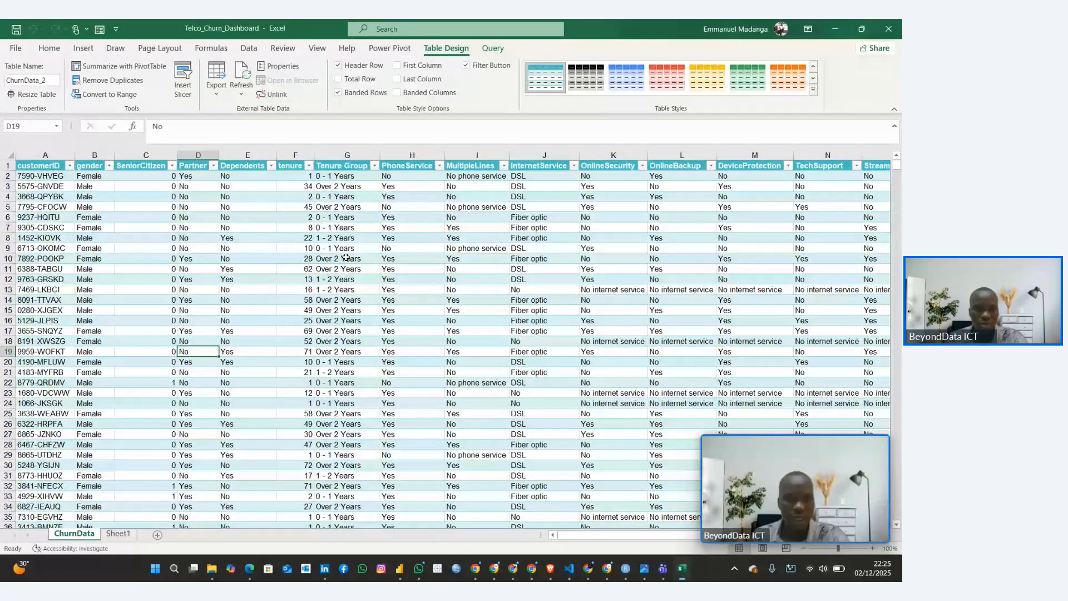
{"action": "left_click", "coordinate": [118, 533]}
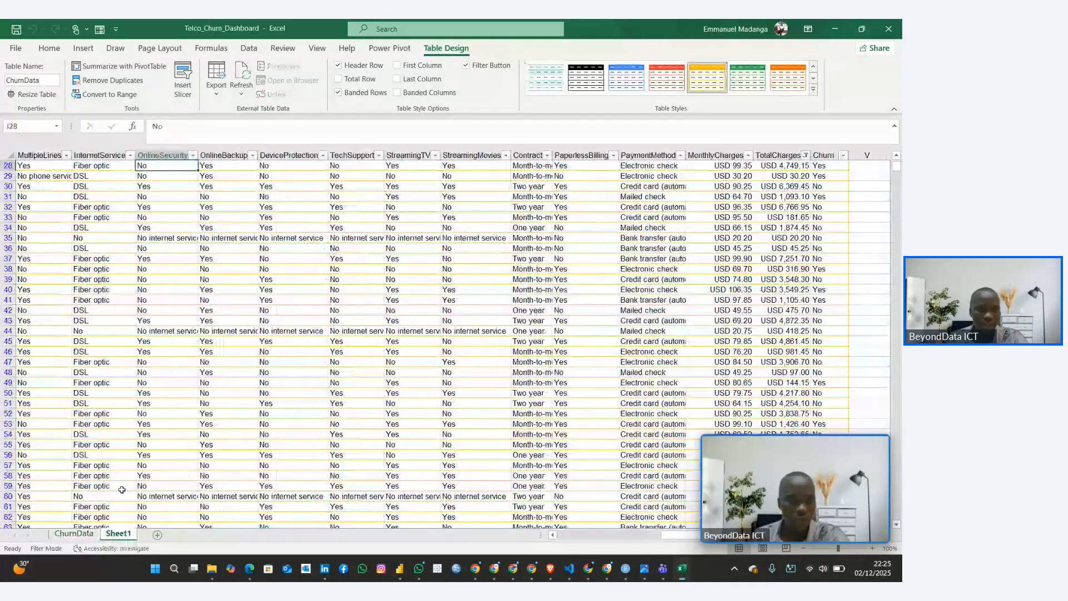
{"action": "left_click", "coordinate": [100, 213]}
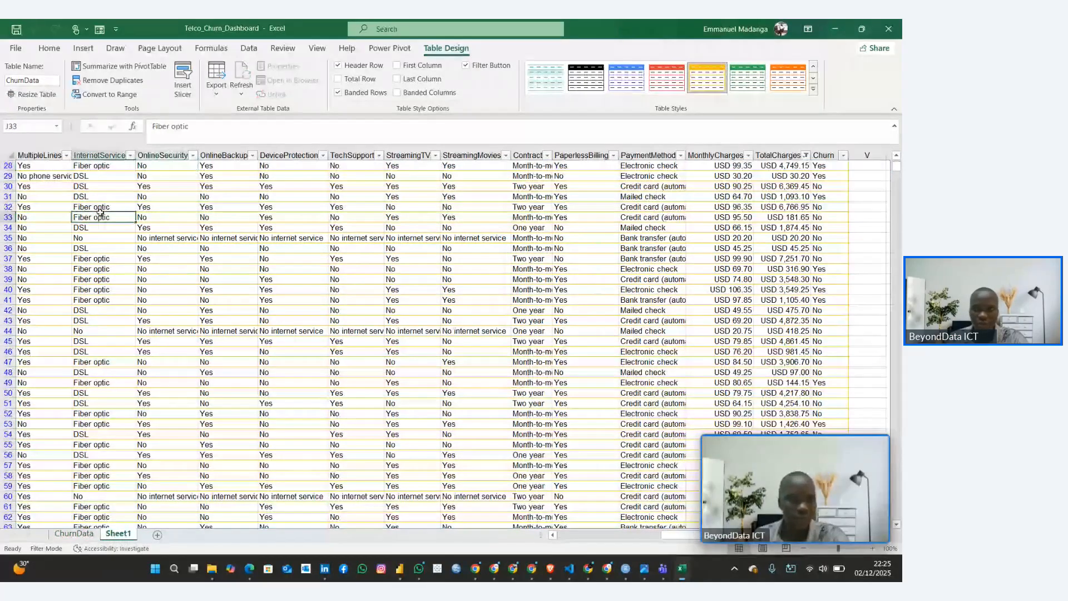
Reset the TotalCharges filter in the Sheet1 table to show all values
{"action": "left_click", "coordinate": [784, 156]}
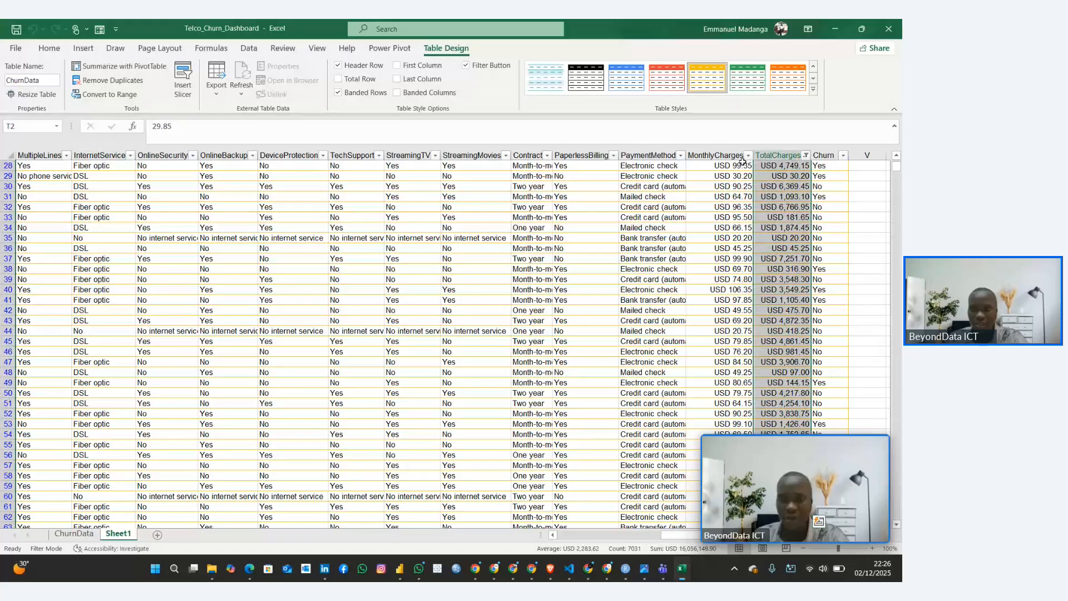
{"action": "left_click", "coordinate": [730, 195]}
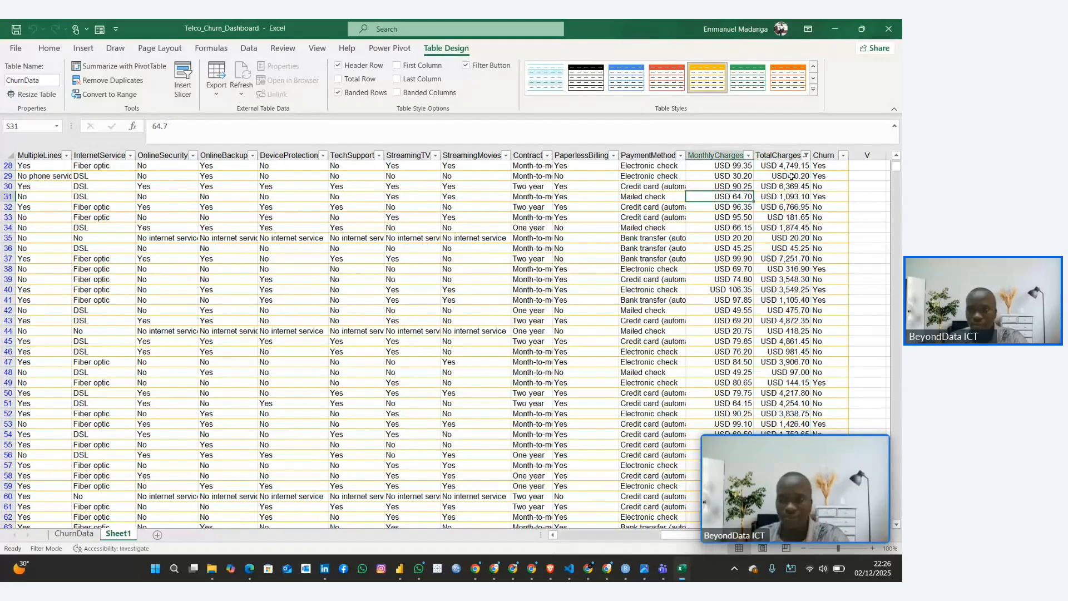
{"action": "left_click", "coordinate": [806, 155]}
{"action": "left_click", "coordinate": [687, 295]}
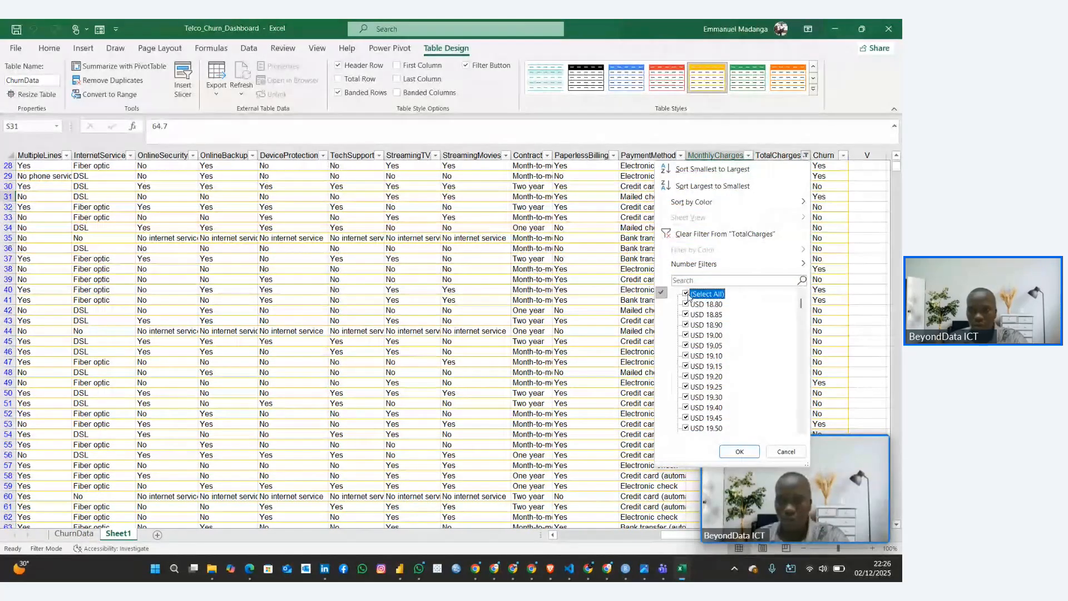
{"action": "left_click", "coordinate": [739, 451]}
{"action": "left_click", "coordinate": [390, 372]}
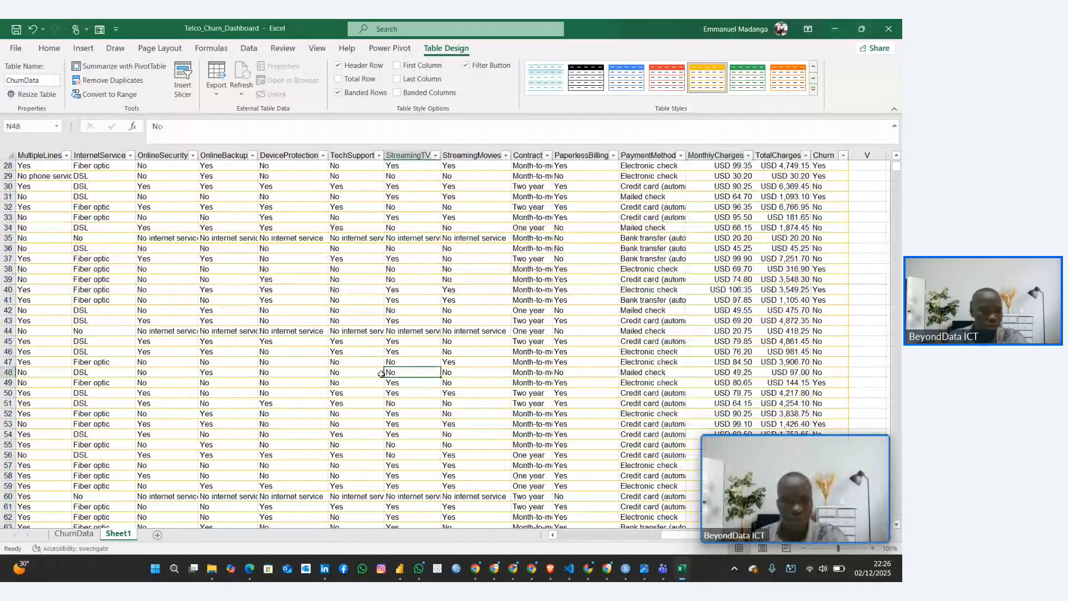
Add a new blank worksheet directly after the ChurnData sheet
{"action": "left_click", "coordinate": [74, 533]}
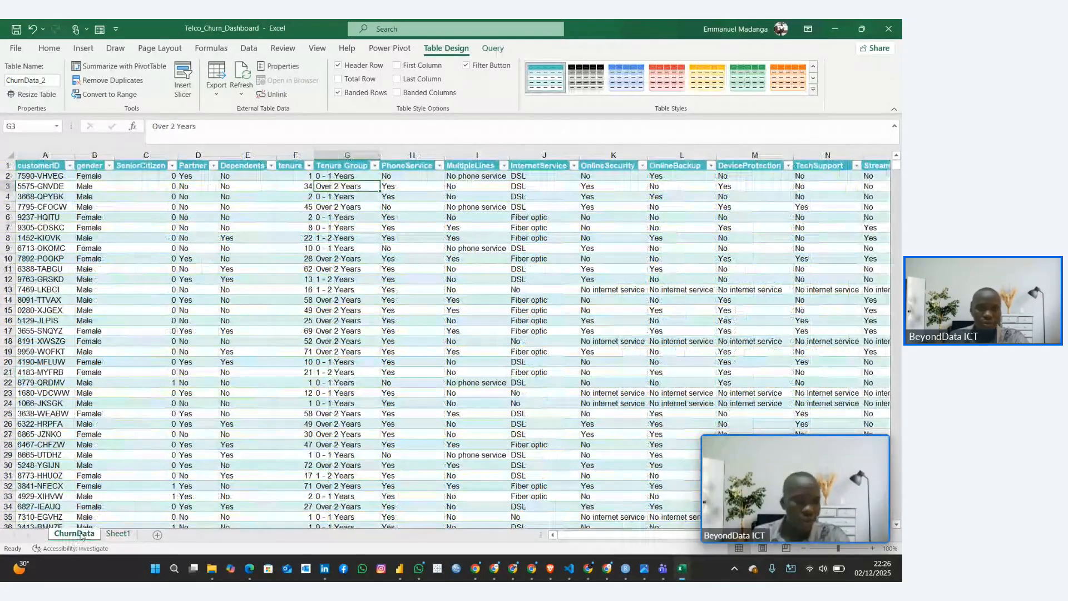
{"action": "left_click", "coordinate": [327, 175]}
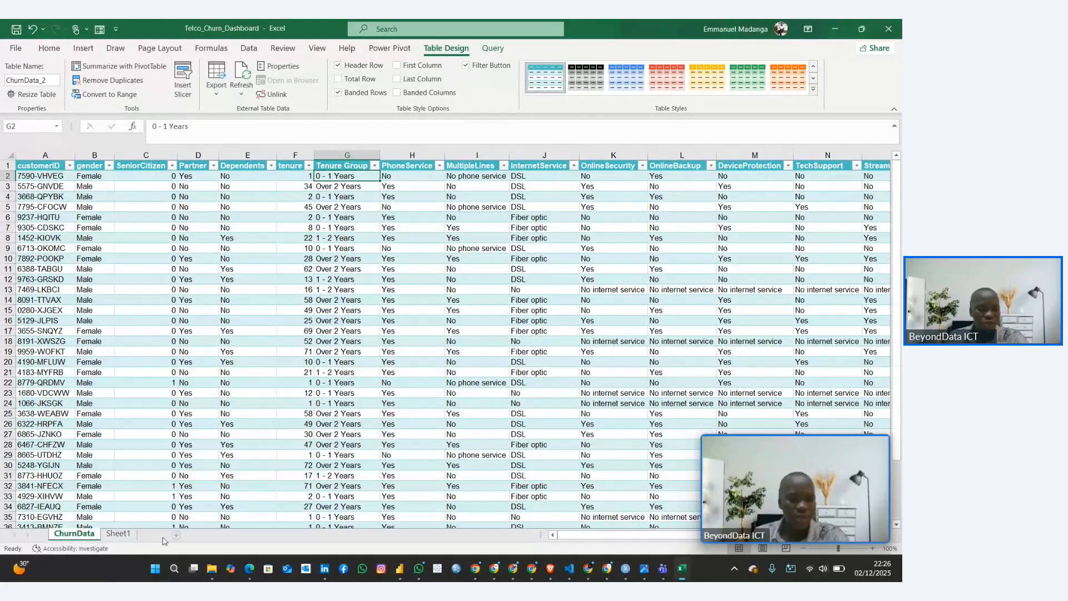
{"action": "left_click", "coordinate": [157, 535]}
Rename Sheet1 as "Original Data"
{"action": "left_click", "coordinate": [156, 534]}
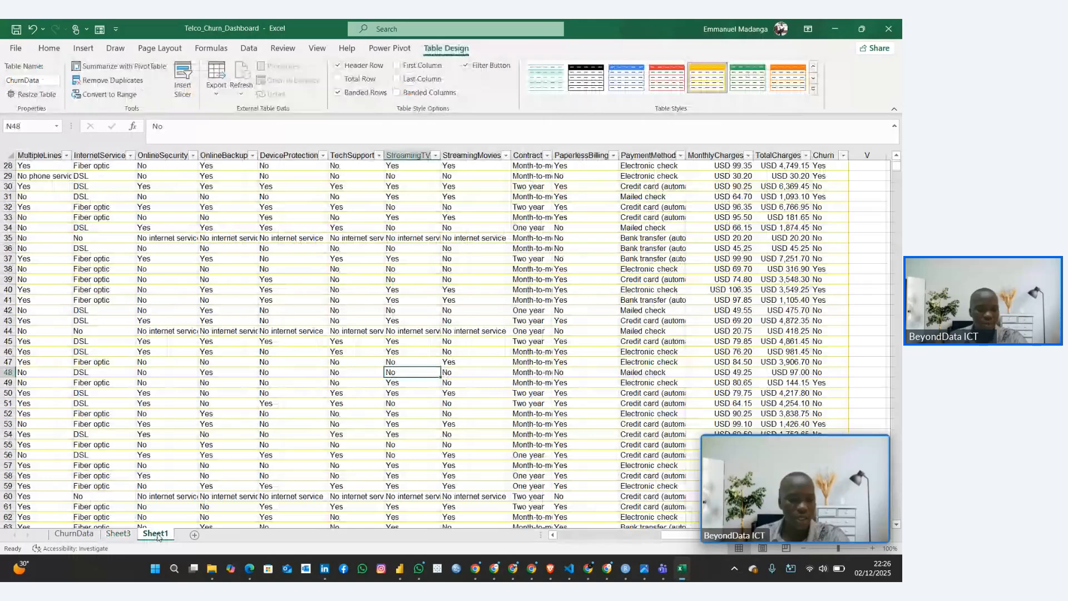
{"action": "double_click", "coordinate": [155, 533]}
{"action": "type", "text": "Or"}
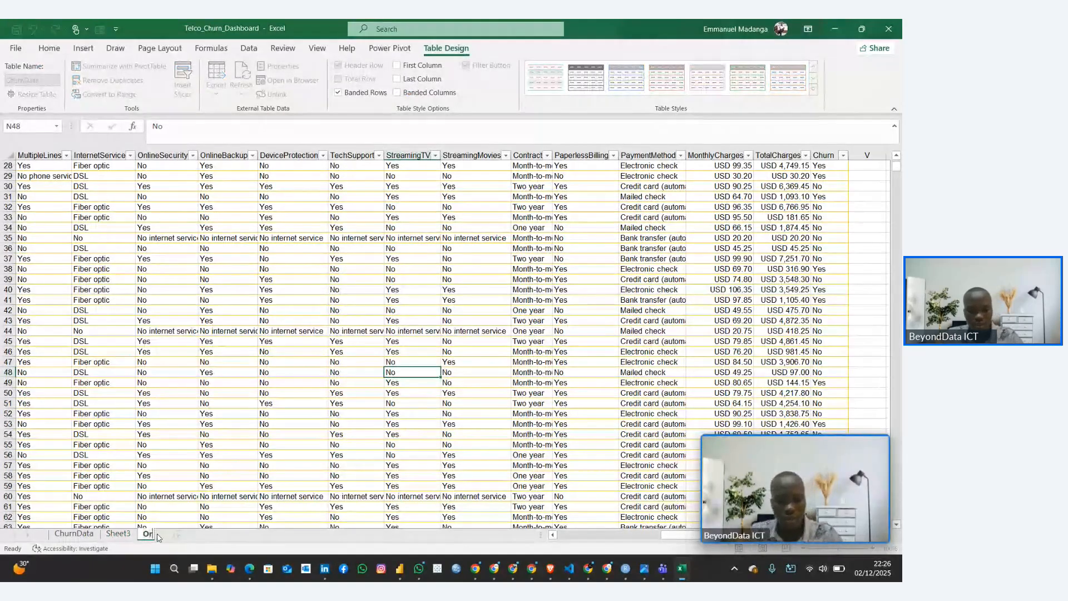
{"action": "type", "text": "gianl"}
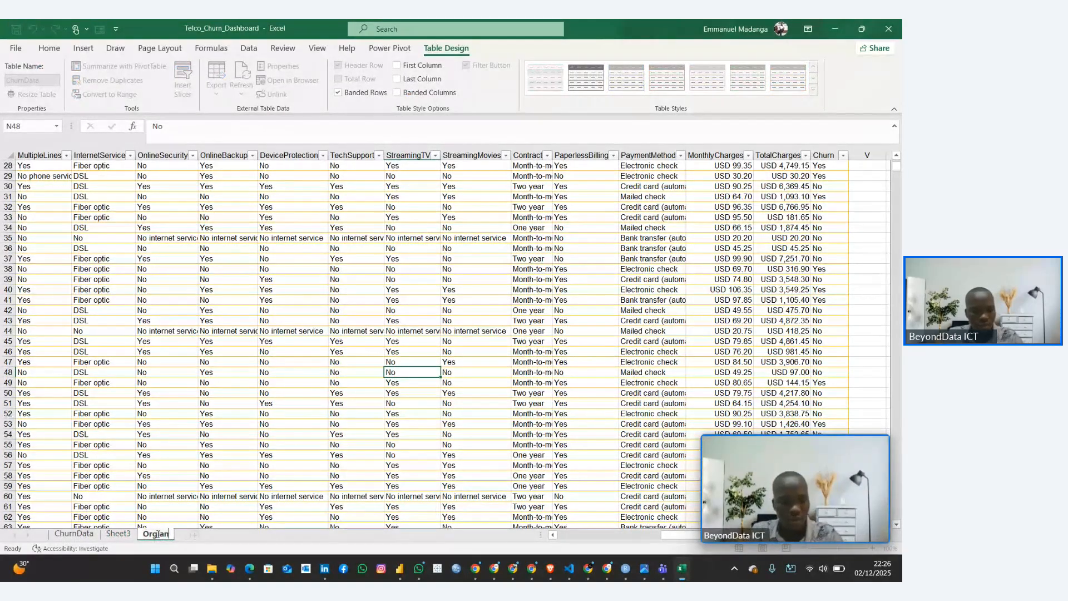
{"action": "key", "text": "BackSpace"}
{"action": "key", "text": "BackSpace"}
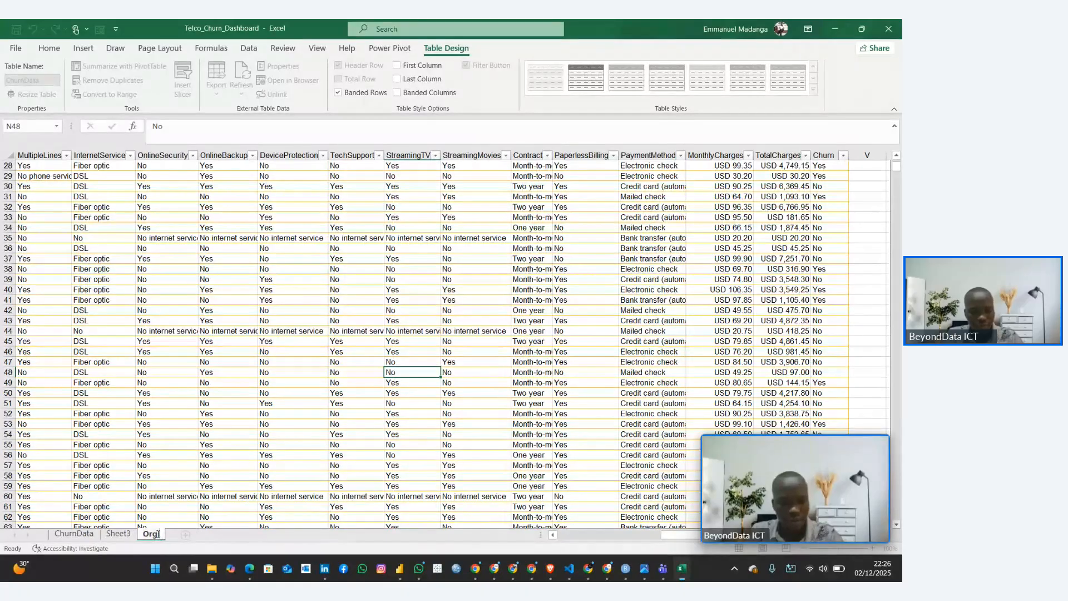
{"action": "type", "text": "igit"}
{"action": "key", "text": "BackSpace"}
{"action": "key", "text": "BackSpace"}
{"action": "key", "text": "BackSpace"}
{"action": "key", "text": "BackSpace"}
{"action": "key", "text": "BackSpace"}
{"action": "key", "text": "BackSpace"}
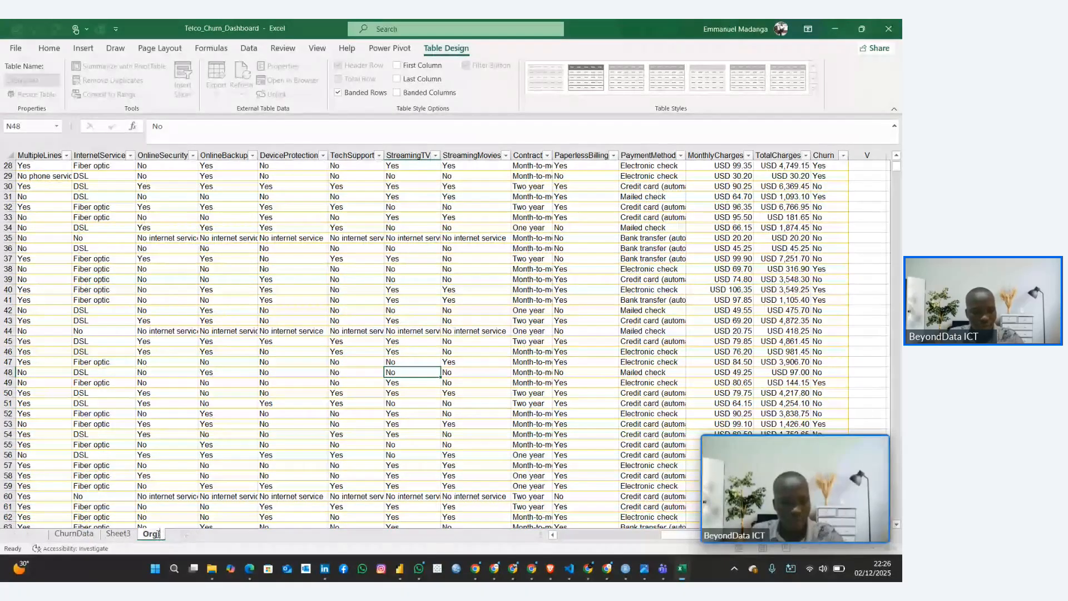
{"action": "type", "text": "rigin"}
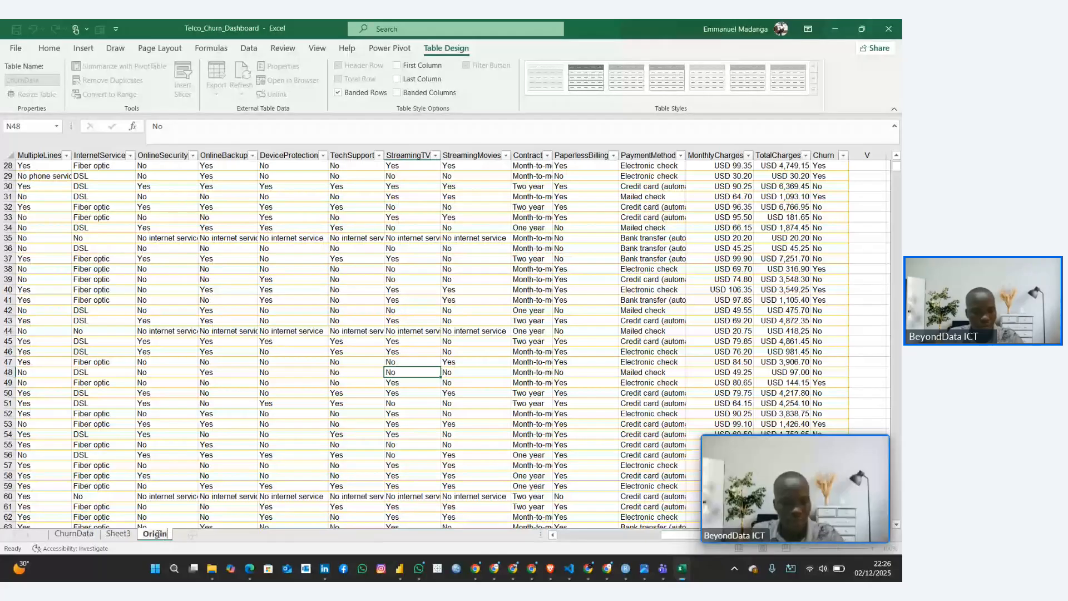
{"action": "type", "text": "al Data"}
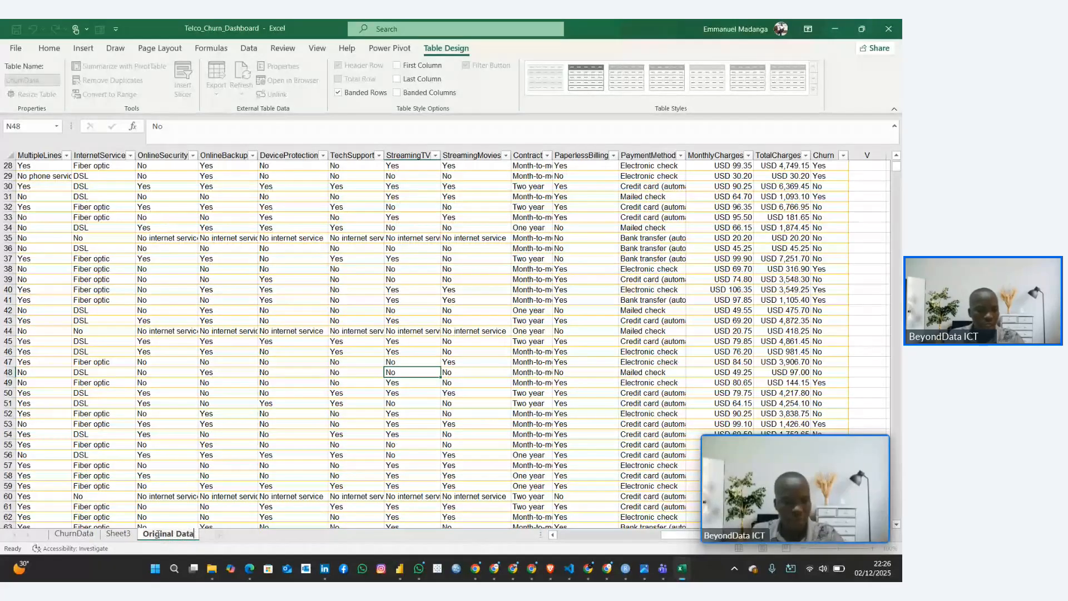
{"action": "key", "text": "Return"}
{"action": "left_click", "coordinate": [220, 534]}
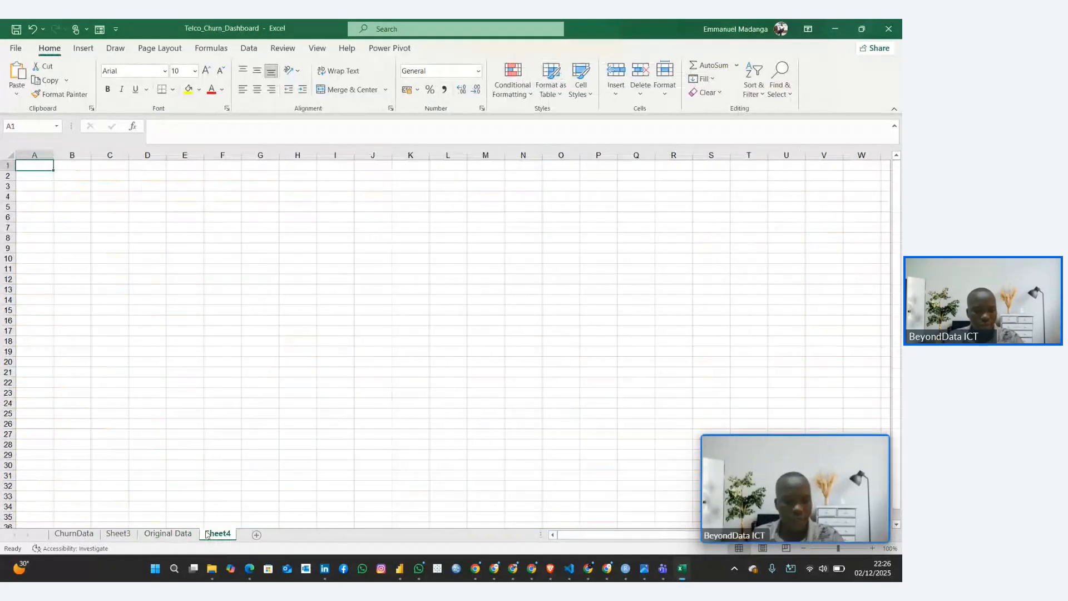
{"action": "right_click", "coordinate": [223, 532]}
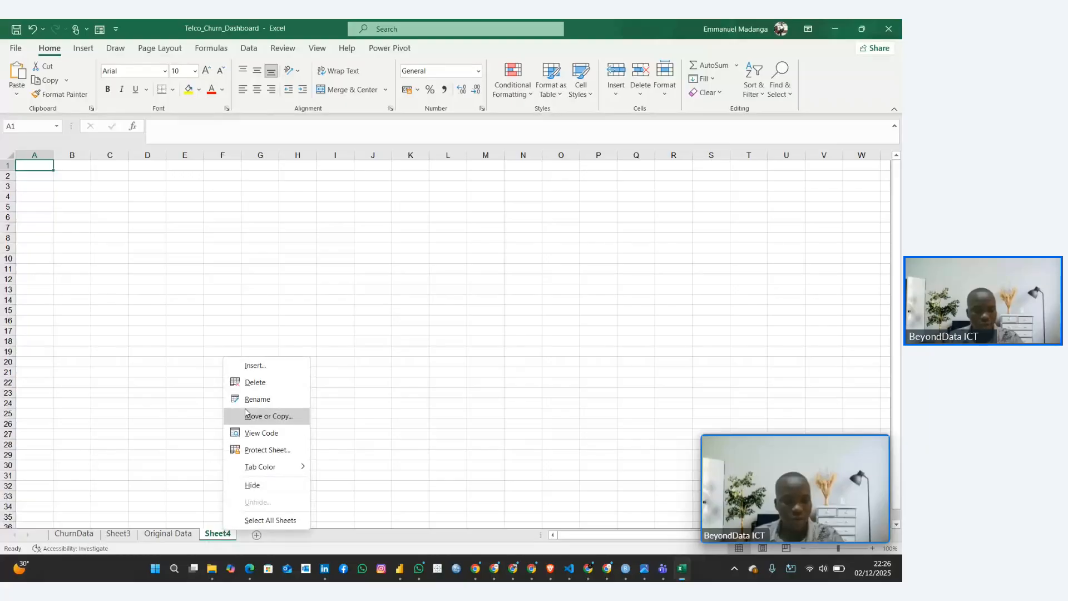
{"action": "left_click", "coordinate": [249, 381]}
Rename the blank Sheet3 as "Pivot Tables"
{"action": "left_click", "coordinate": [126, 534]}
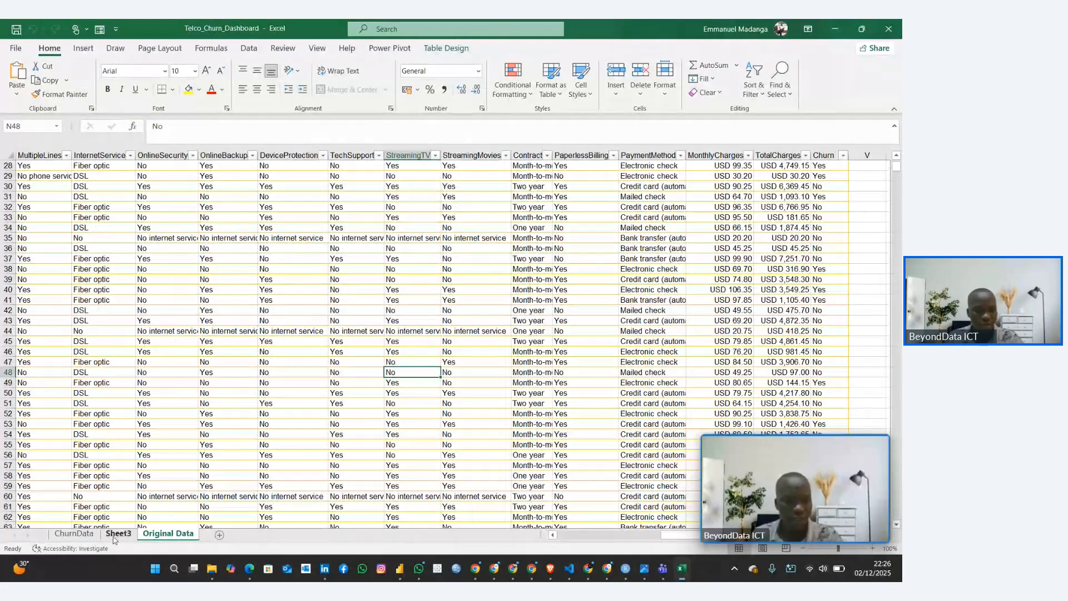
{"action": "double_click", "coordinate": [127, 533]}
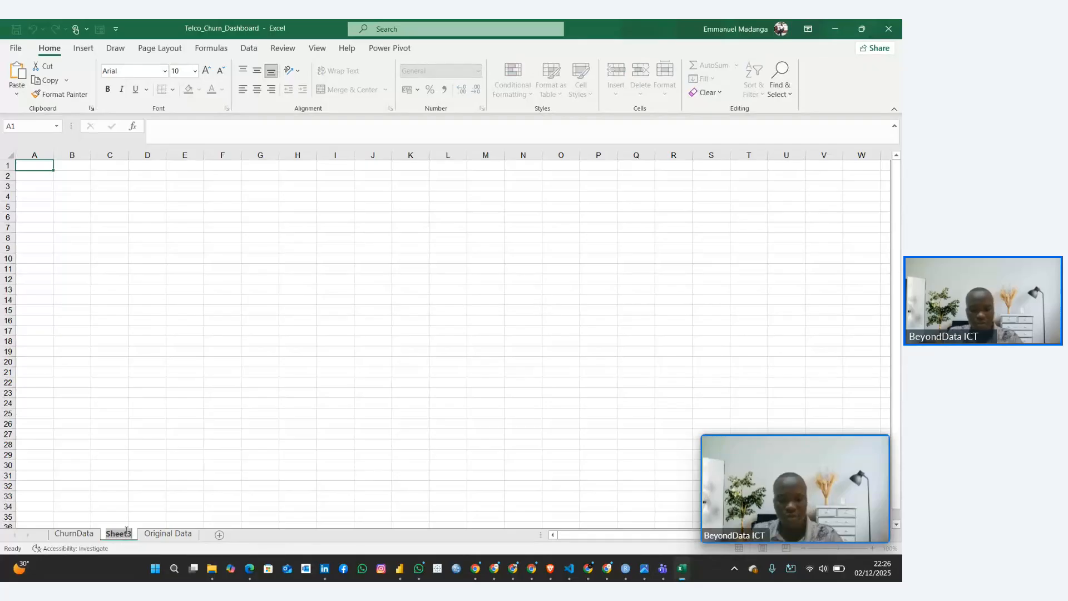
{"action": "type", "text": "Pivot Tables"}
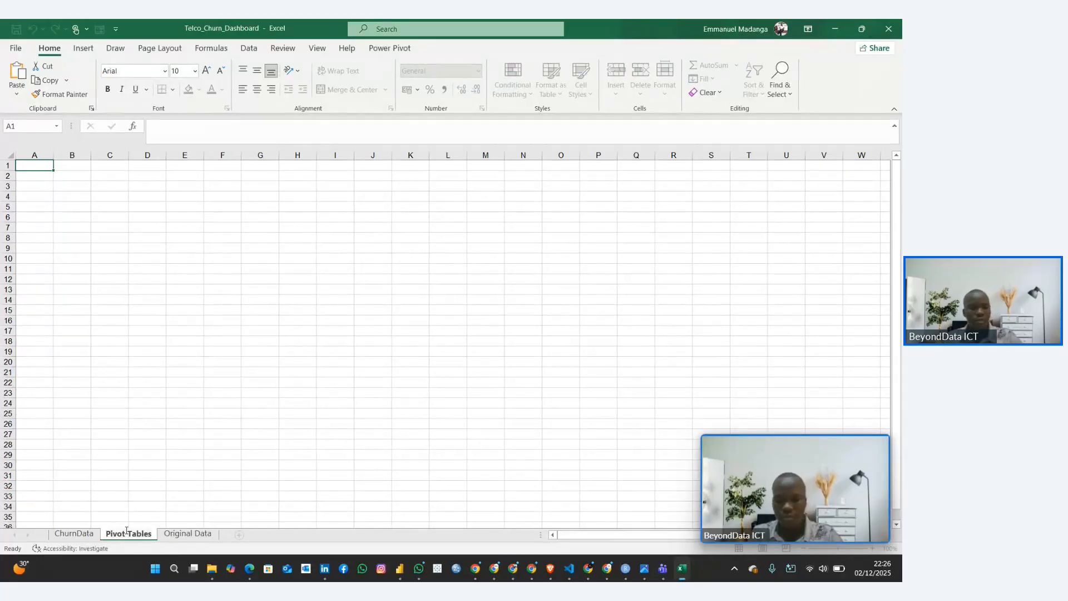
{"action": "key", "text": "Return"}
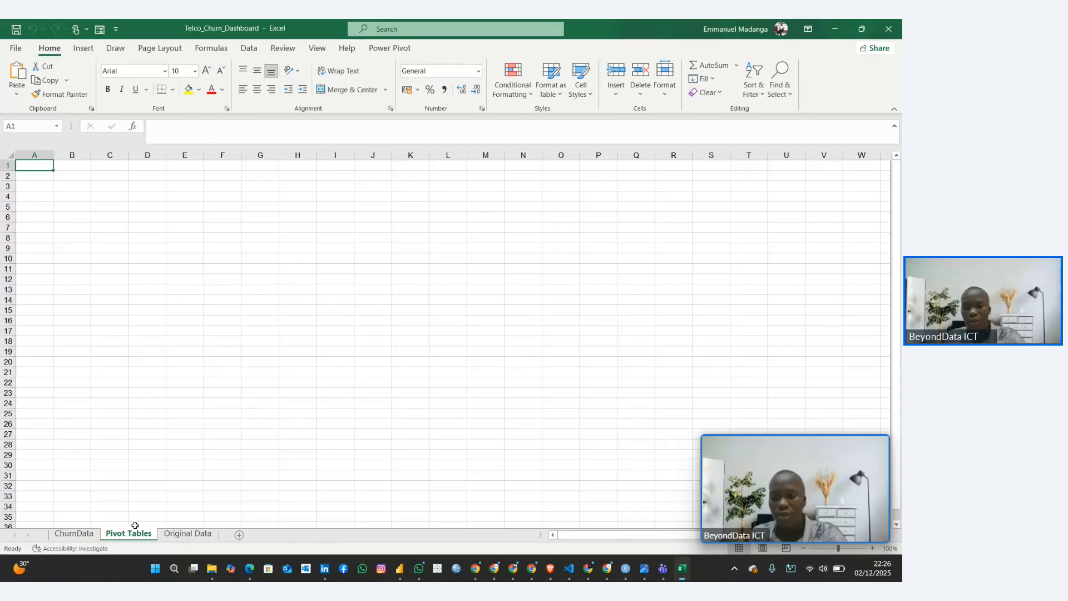
Insert a PivotTable from the ChurnData sheet's table, placed on the existing Pivot Tables worksheet at cell A3
{"action": "left_click", "coordinate": [74, 533]}
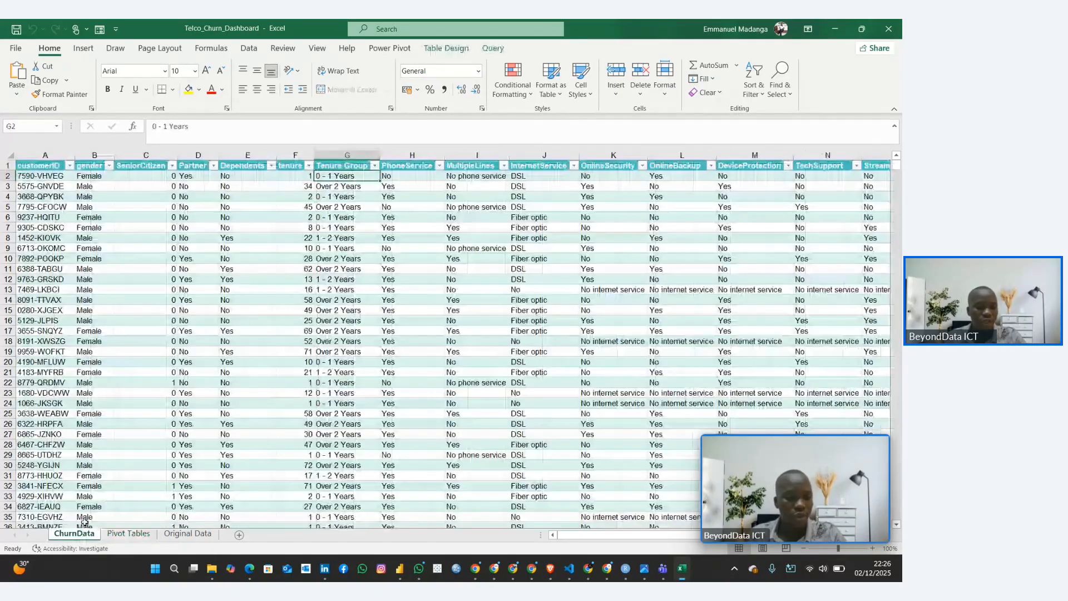
{"action": "left_click", "coordinate": [224, 291]}
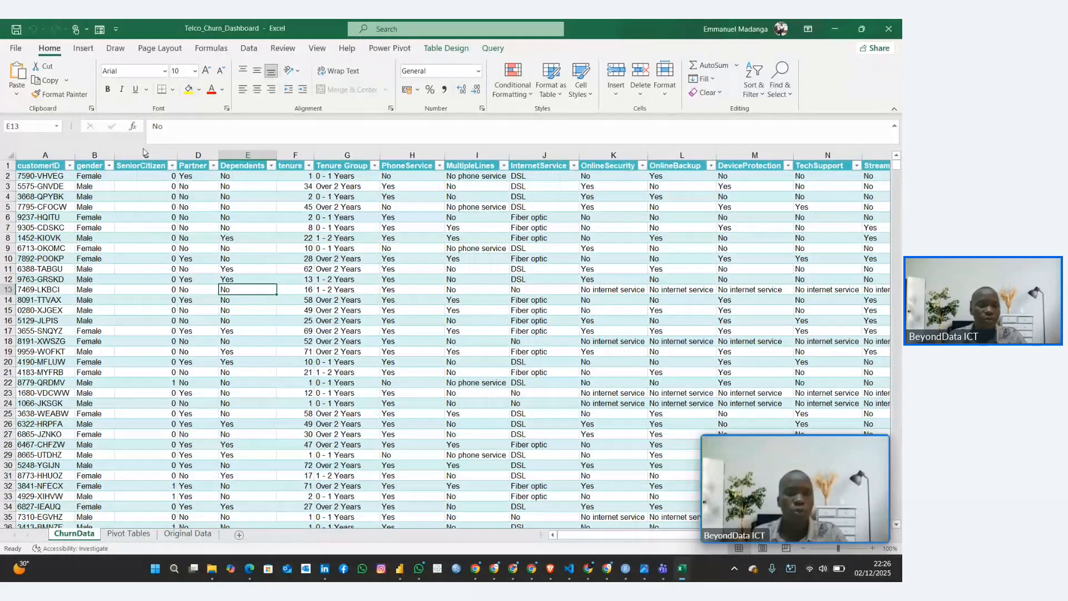
{"action": "left_click", "coordinate": [83, 48]}
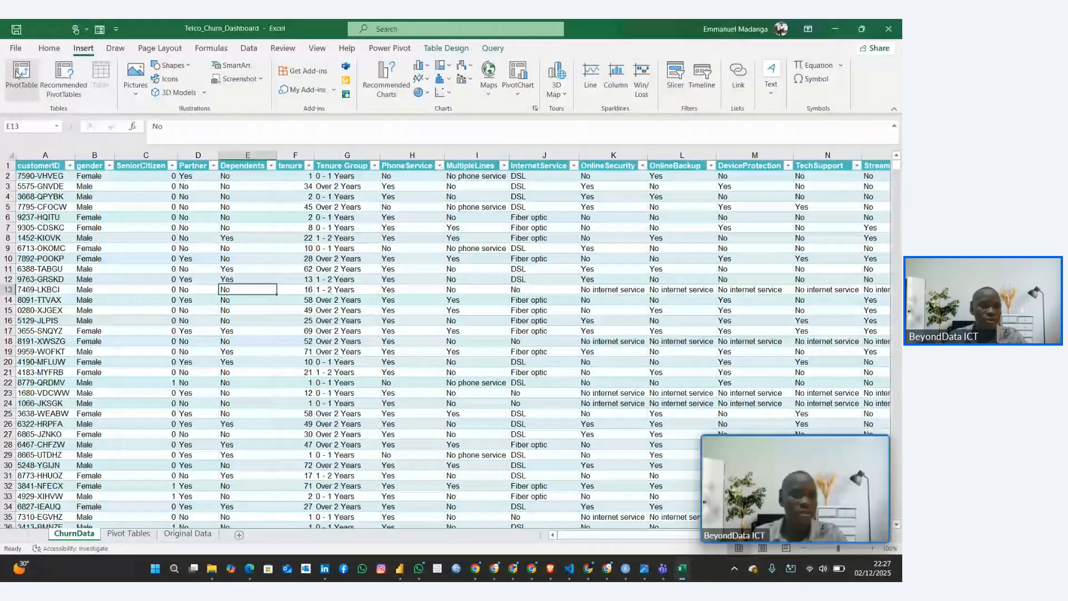
{"action": "left_click", "coordinate": [18, 74]}
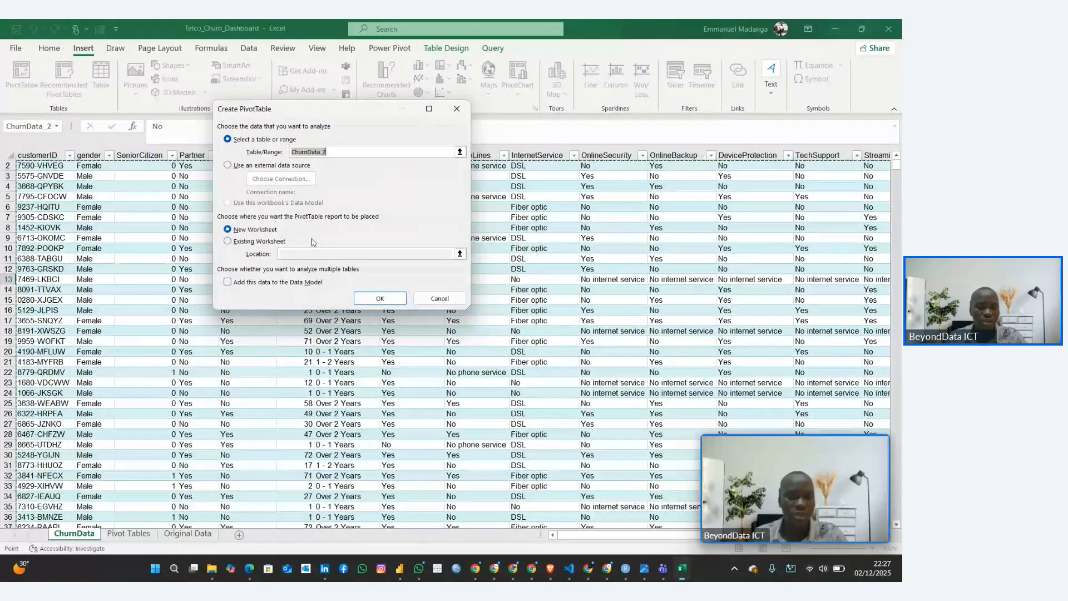
{"action": "left_click", "coordinate": [228, 241]}
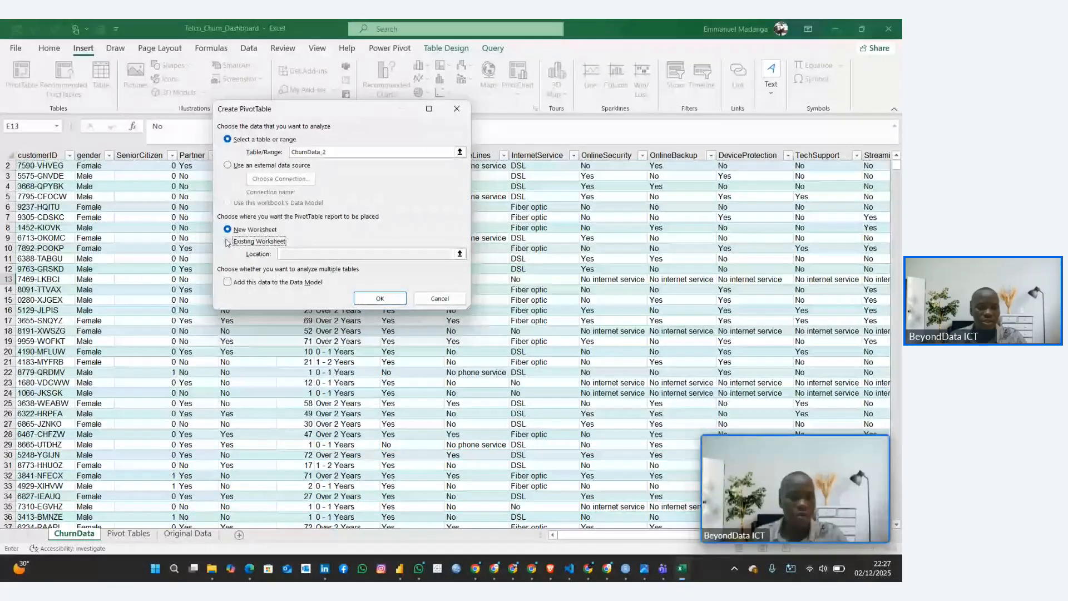
{"action": "left_click", "coordinate": [441, 254]}
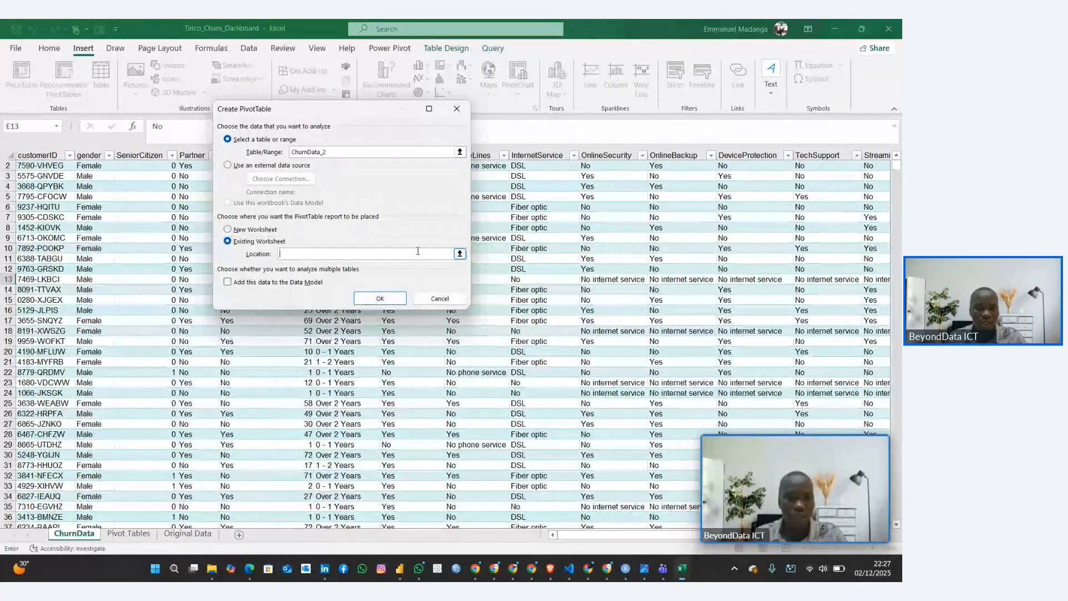
{"action": "left_click", "coordinate": [459, 254]}
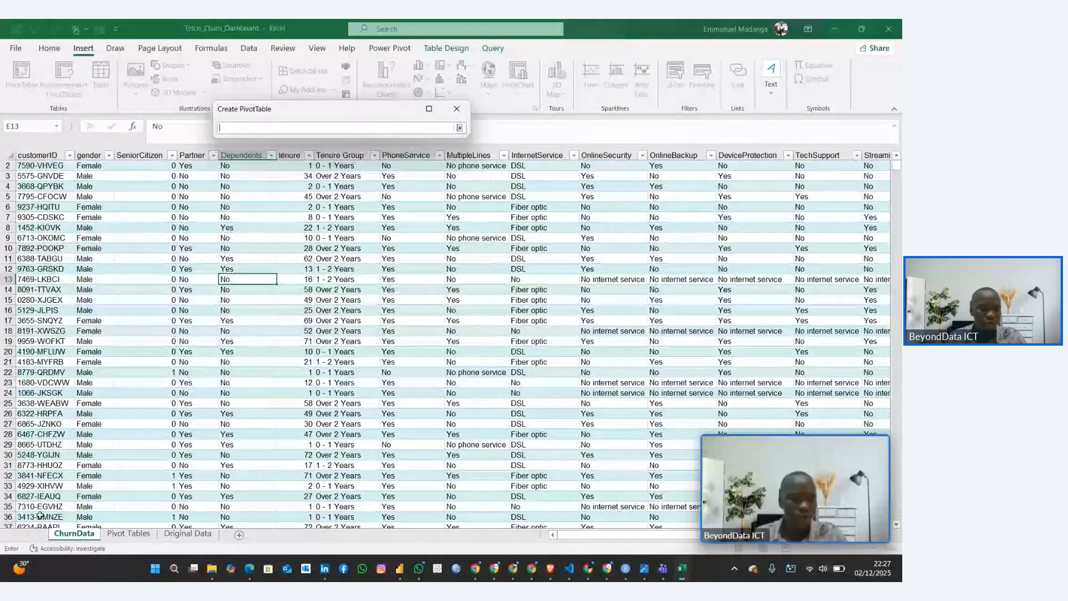
{"action": "left_click", "coordinate": [128, 533]}
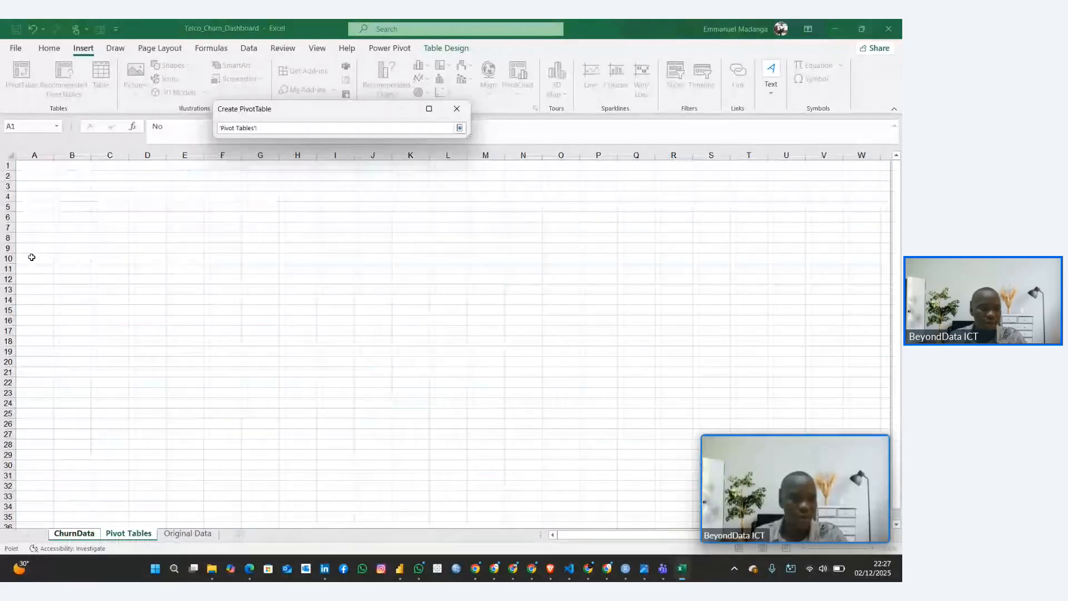
{"action": "left_click", "coordinate": [38, 183]}
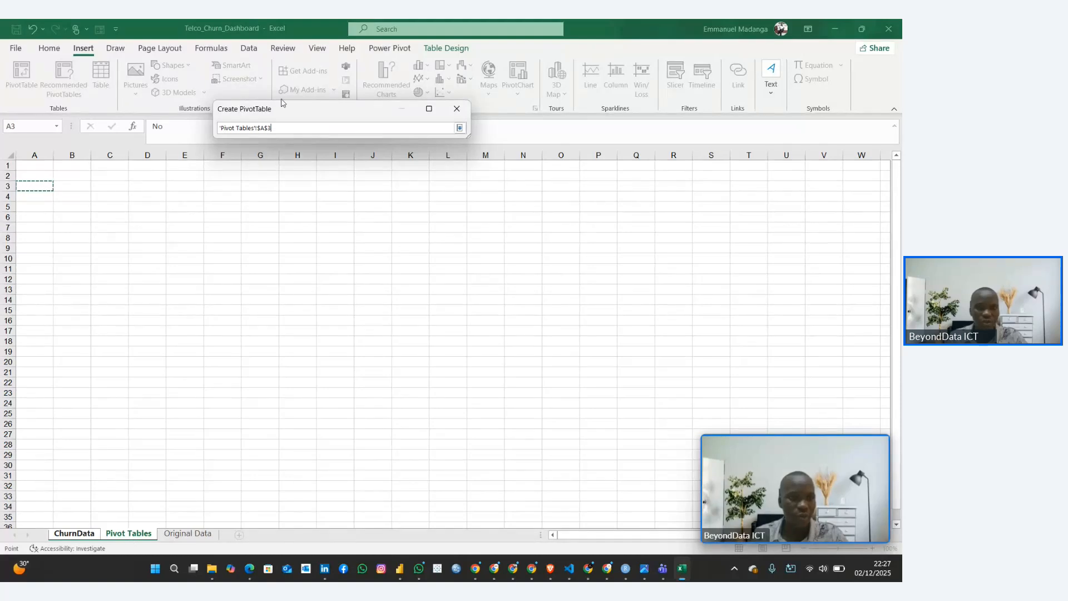
{"action": "left_click", "coordinate": [459, 128]}
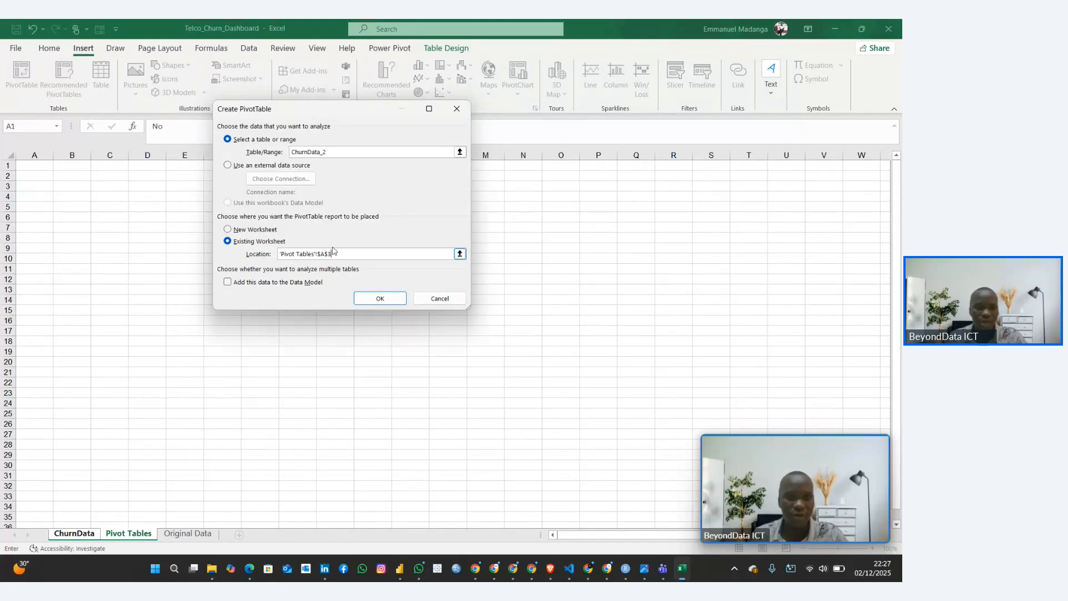
{"action": "left_click", "coordinate": [381, 298]}
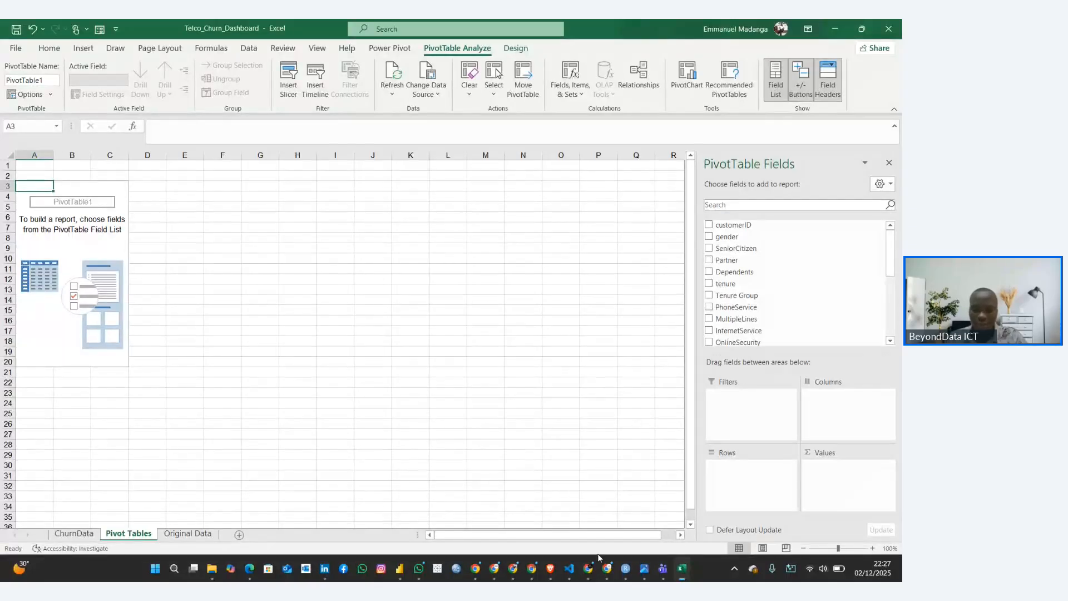
Copy the heading "Pivot 1: Overall Churn Rate" from the Customer Churn Rate Guide in Google Docs and paste it into cell A2 in Excel
{"action": "mouse_move", "coordinate": [590, 567]}
{"action": "left_click", "coordinate": [582, 518]}
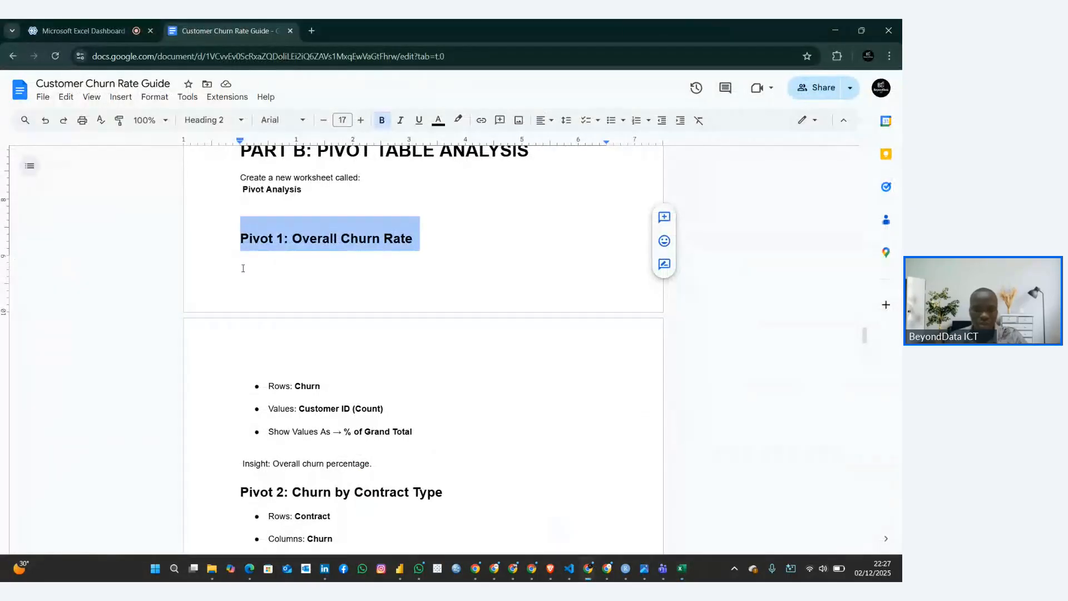
{"action": "left_click", "coordinate": [301, 237]}
{"action": "left_click_drag", "start_coordinate": [241, 239], "coordinate": [452, 240]}
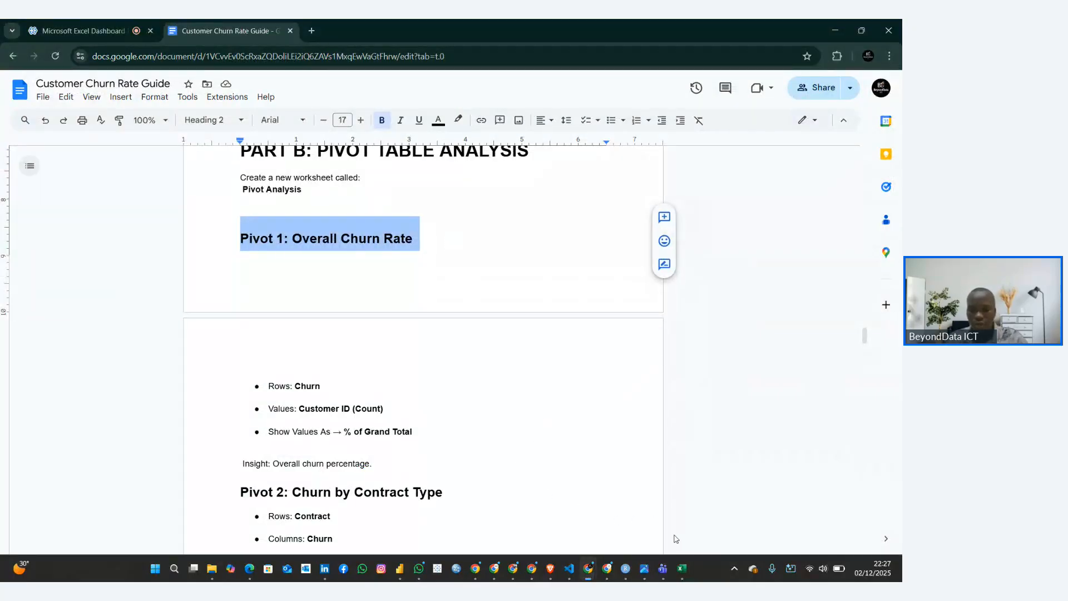
{"action": "left_click", "coordinate": [689, 570]}
{"action": "left_click", "coordinate": [41, 175]}
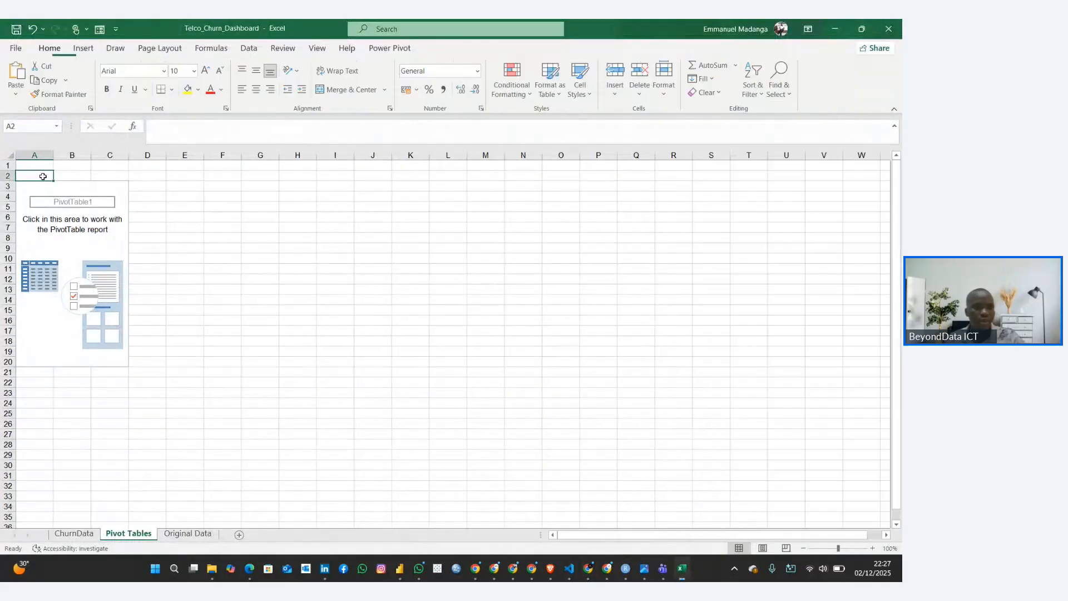
{"action": "key", "text": "ctrl+v"}
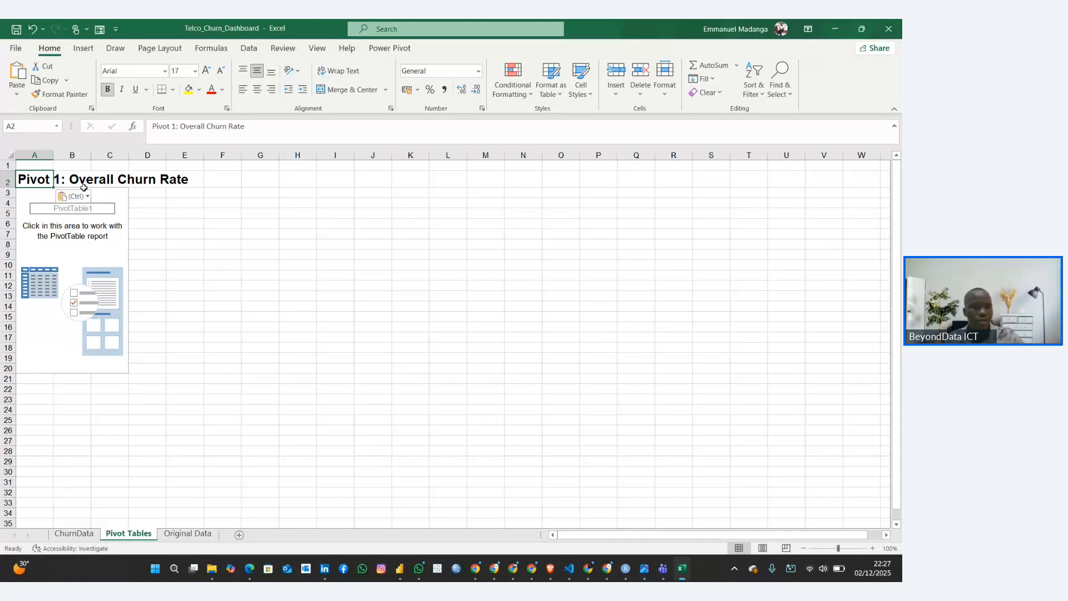
Review the rows, values and Show Values As settings listed for Pivot 1 in the Customer Churn Rate Guide in Google Docs
{"action": "left_click", "coordinate": [38, 204]}
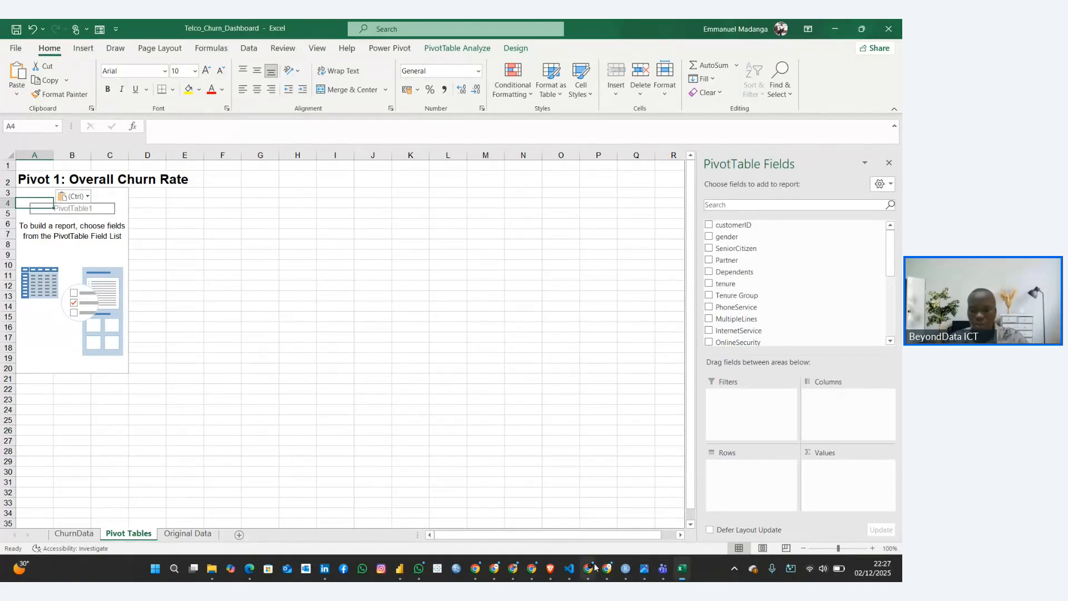
{"action": "mouse_move", "coordinate": [587, 568]}
{"action": "left_click", "coordinate": [406, 517]}
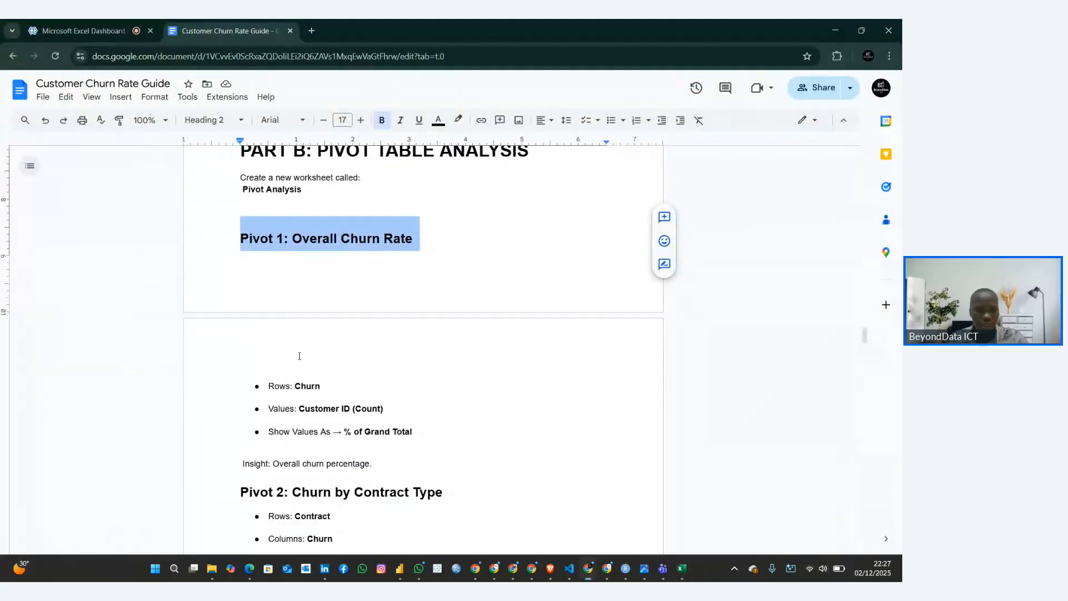
{"action": "scroll", "coordinate": [299, 356], "scroll_direction": "down", "scroll_amount": 1}
{"action": "left_click_drag", "start_coordinate": [269, 327], "coordinate": [428, 375]}
{"action": "left_click_drag", "start_coordinate": [253, 323], "coordinate": [416, 377]}
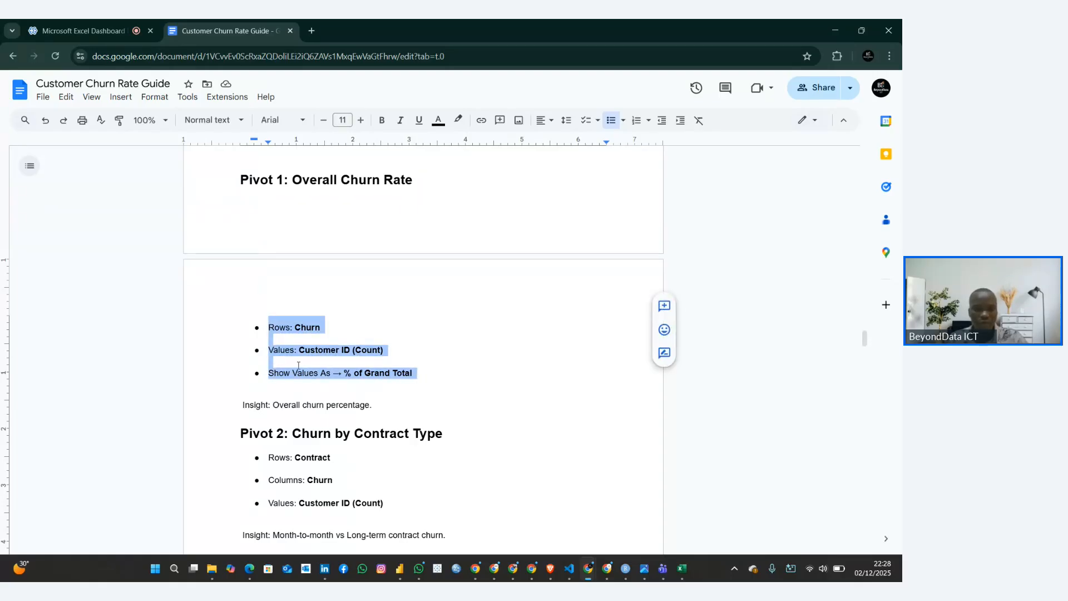
{"action": "left_click", "coordinate": [324, 370]}
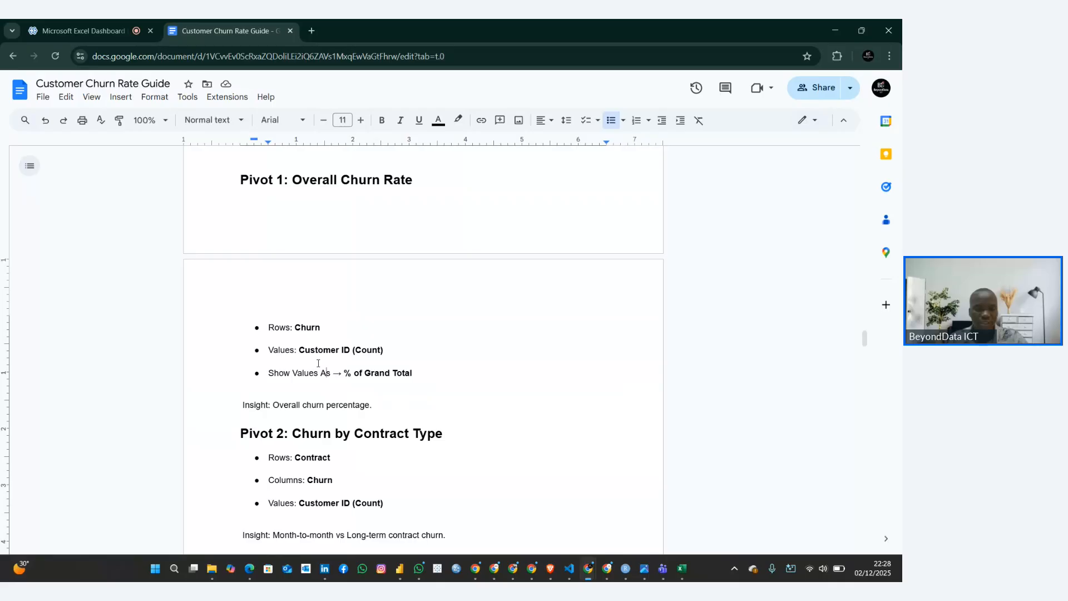
{"action": "left_click", "coordinate": [288, 343]}
{"action": "left_click_drag", "start_coordinate": [268, 327], "coordinate": [439, 377]}
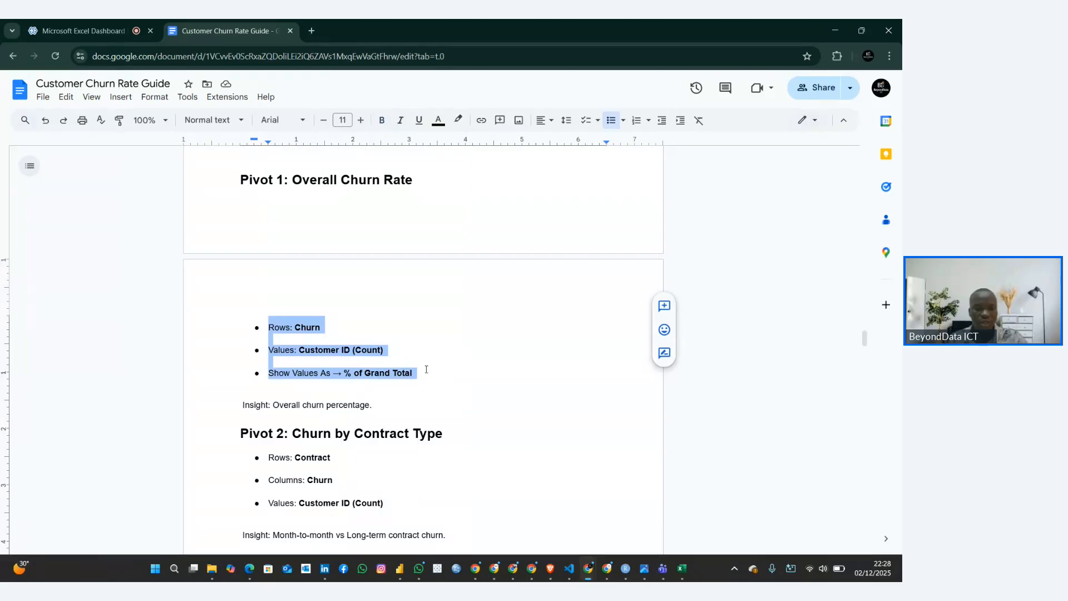
{"action": "left_click", "coordinate": [272, 351]}
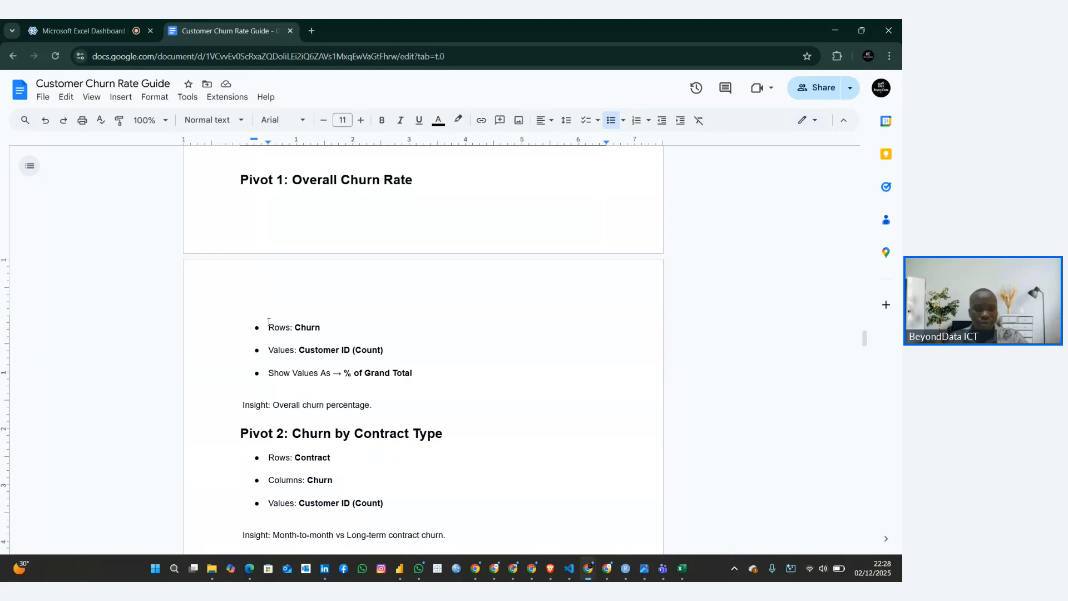
Back in Excel, build the Pivot 1 table with Churn as rows and the count of customerID as values
{"action": "left_click", "coordinate": [681, 568]}
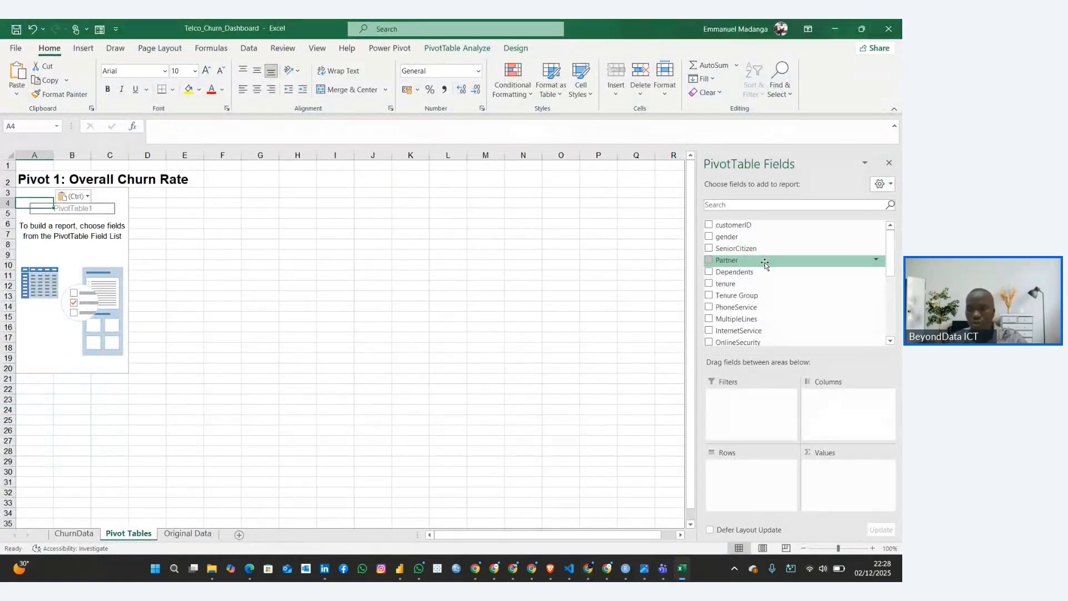
{"action": "scroll", "coordinate": [763, 259], "scroll_direction": "down", "scroll_amount": 5}
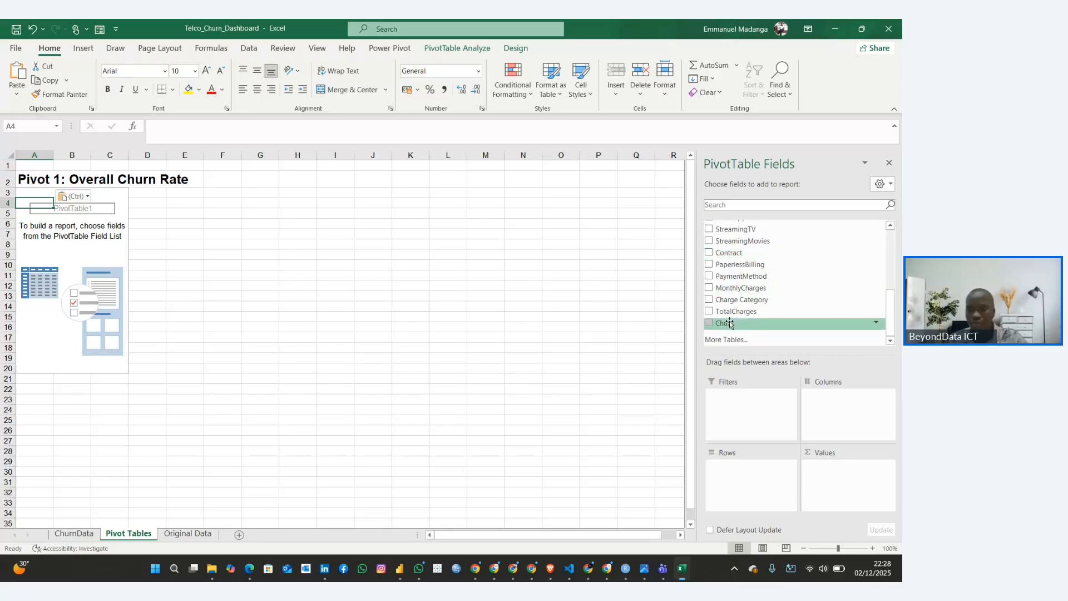
{"action": "left_click_drag", "start_coordinate": [763, 323], "coordinate": [758, 472]}
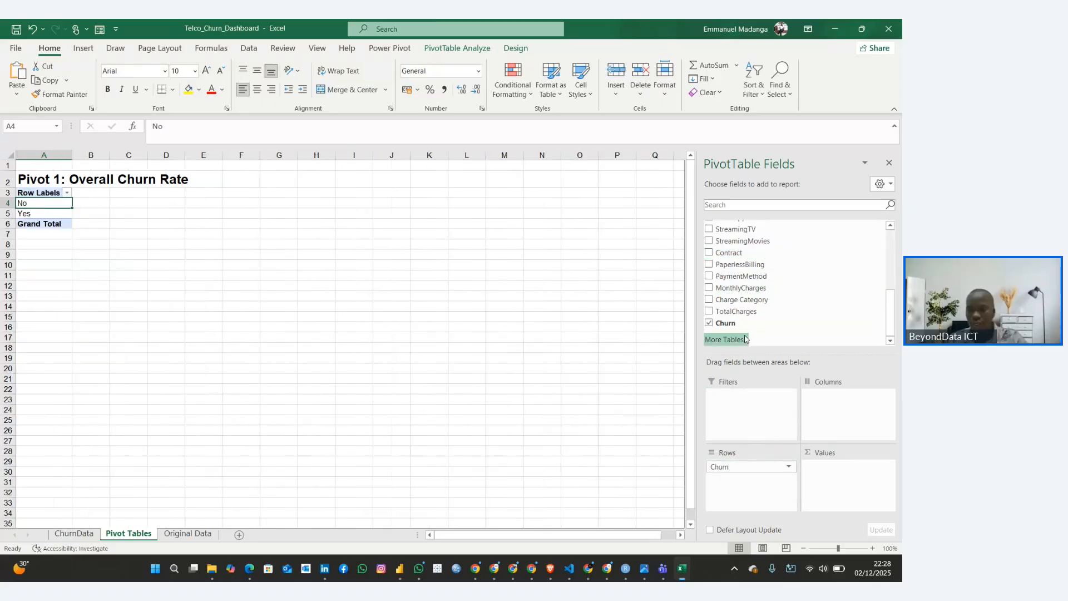
{"action": "scroll", "coordinate": [739, 268], "scroll_direction": "up", "scroll_amount": 3}
{"action": "scroll", "coordinate": [742, 268], "scroll_direction": "up", "scroll_amount": 2}
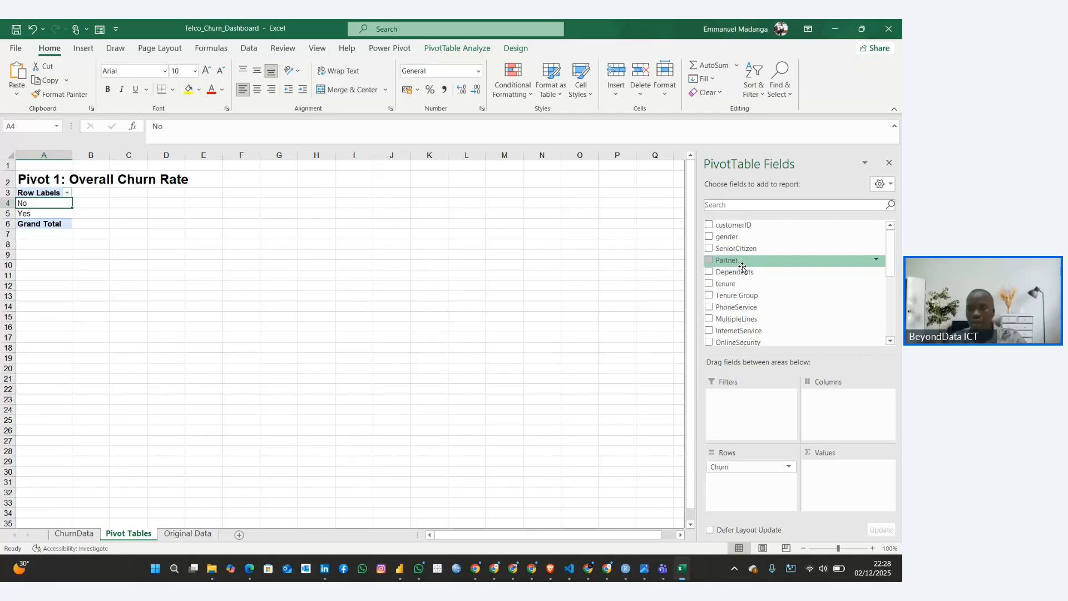
{"action": "left_click_drag", "start_coordinate": [725, 226], "coordinate": [833, 456]}
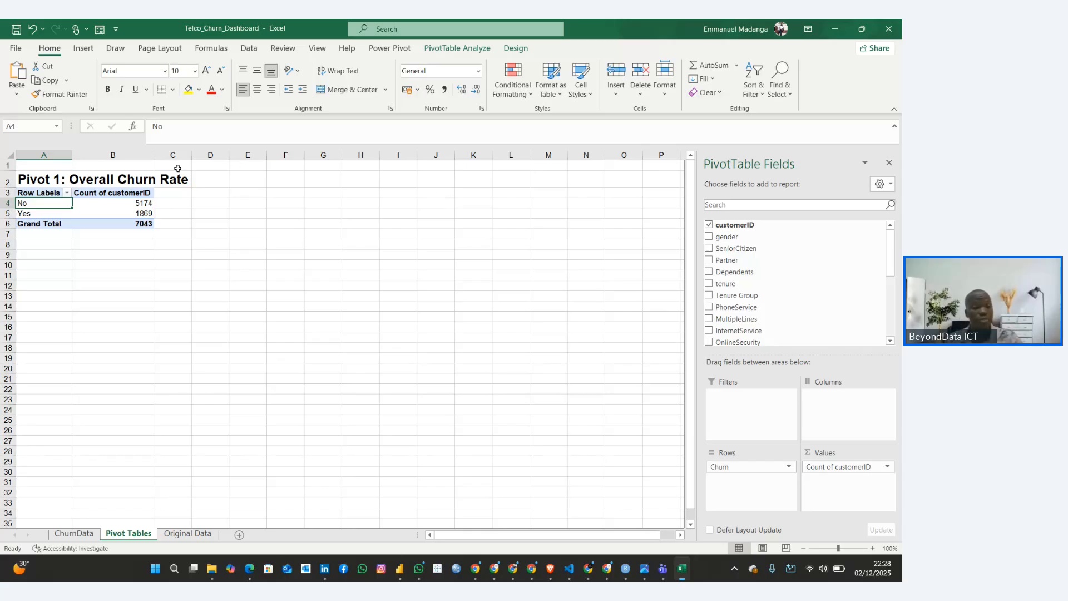
Examine the customer counts for the No and Yes churn rows in the Pivot 1 table
{"action": "left_click", "coordinate": [132, 204]}
{"action": "left_click", "coordinate": [131, 213]}
{"action": "left_click", "coordinate": [119, 205]}
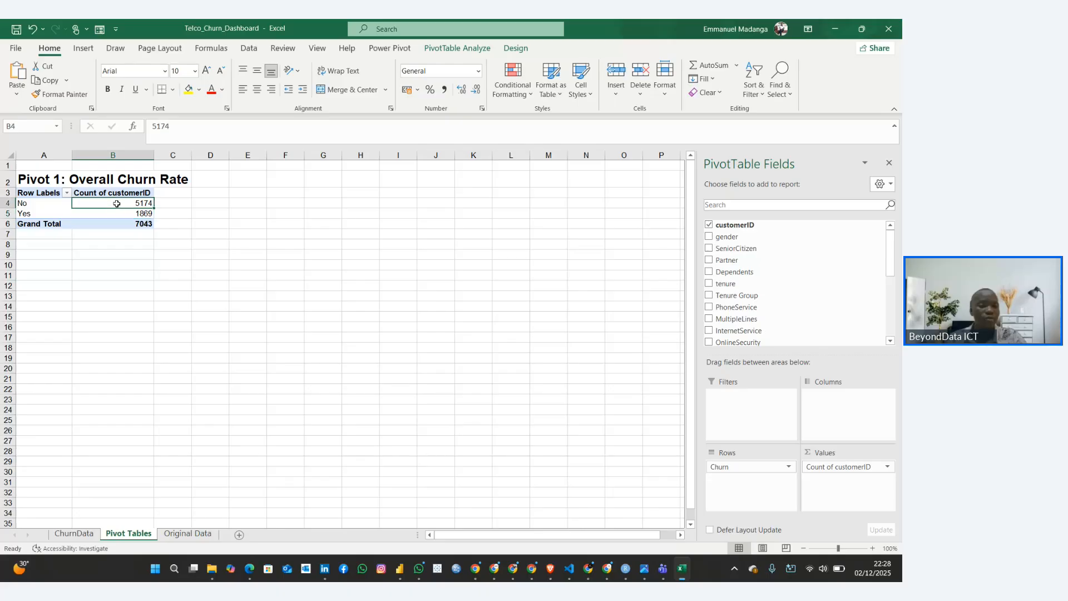
{"action": "left_click", "coordinate": [123, 213]}
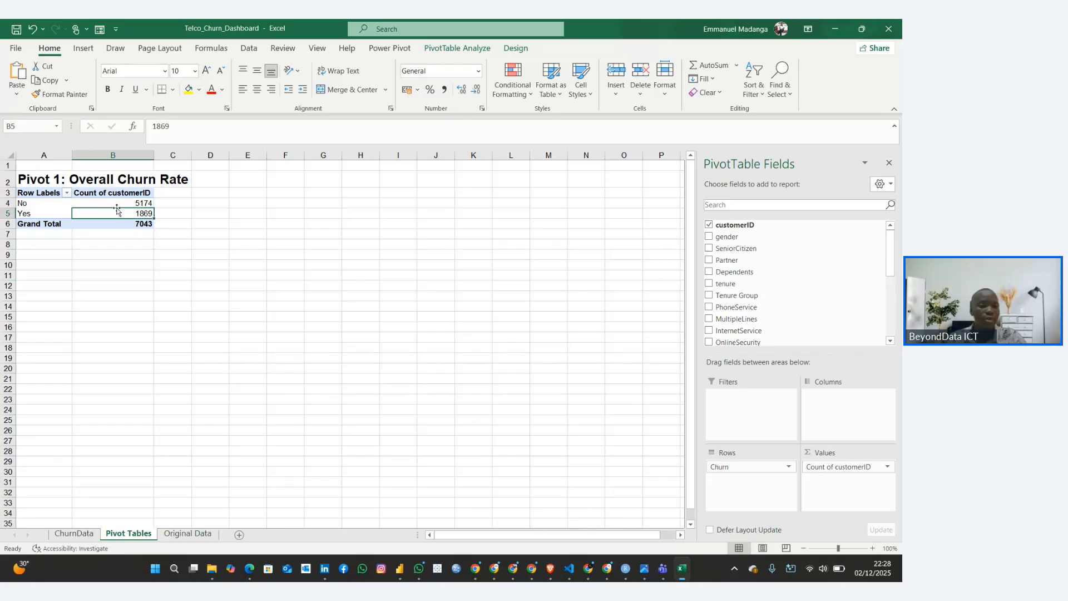
{"action": "left_click", "coordinate": [104, 203]}
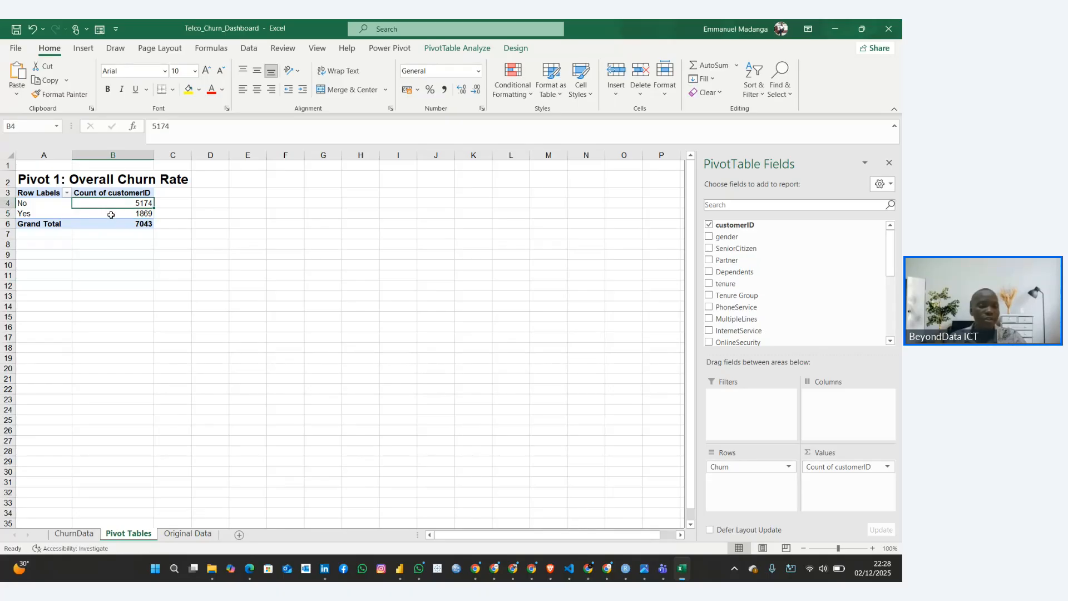
{"action": "left_click", "coordinate": [112, 214]}
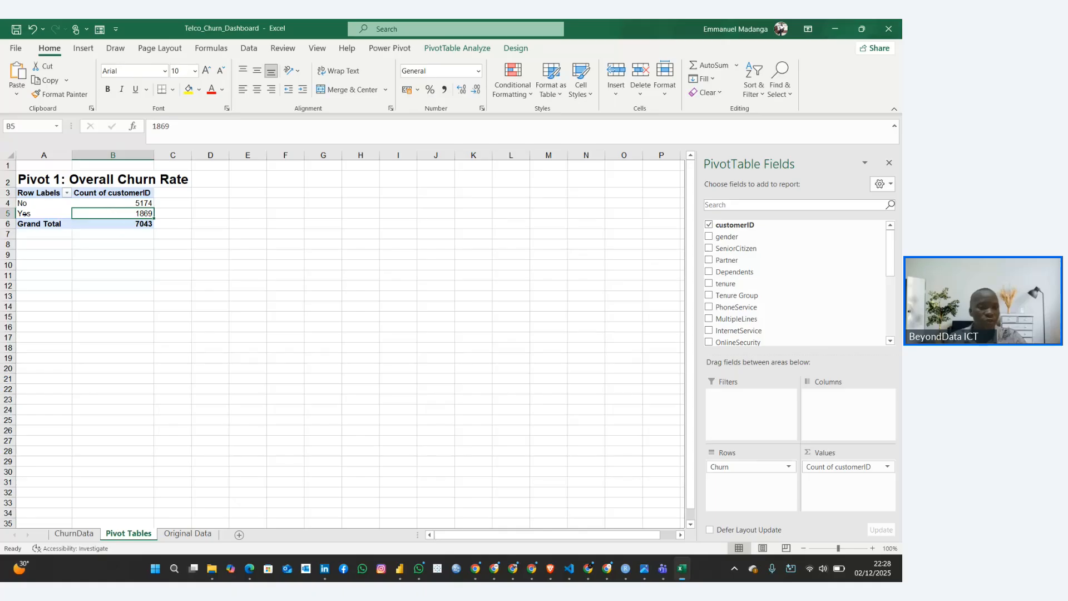
{"action": "left_click", "coordinate": [89, 202]}
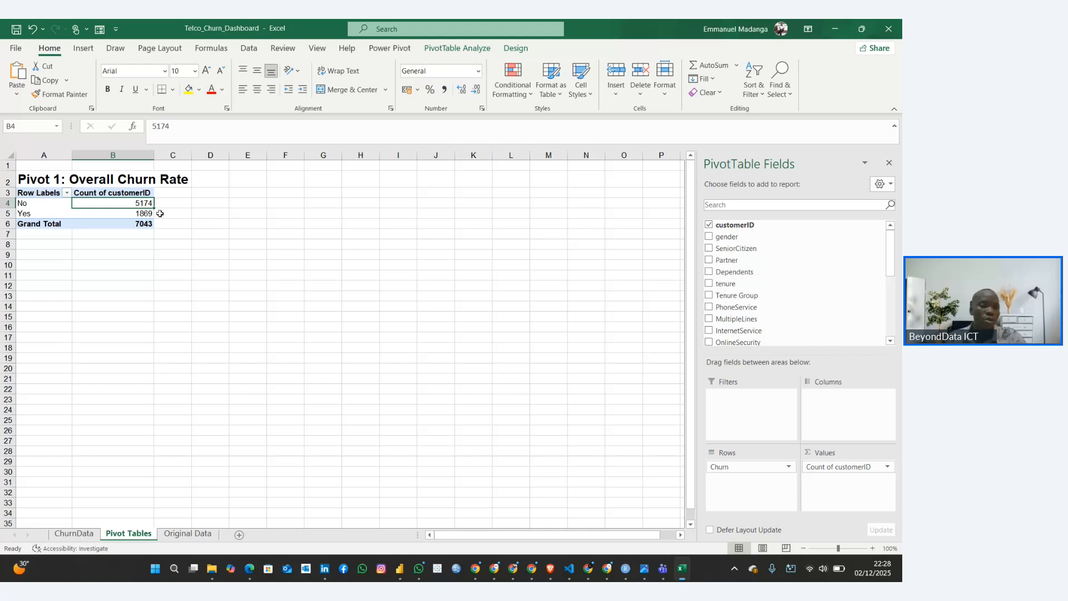
Duplicate the overall churn pivot table from A3:B6 to cell E3 on the same sheet
{"action": "left_click_drag", "start_coordinate": [55, 196], "coordinate": [145, 224]}
{"action": "key", "text": "ctrl+c"}
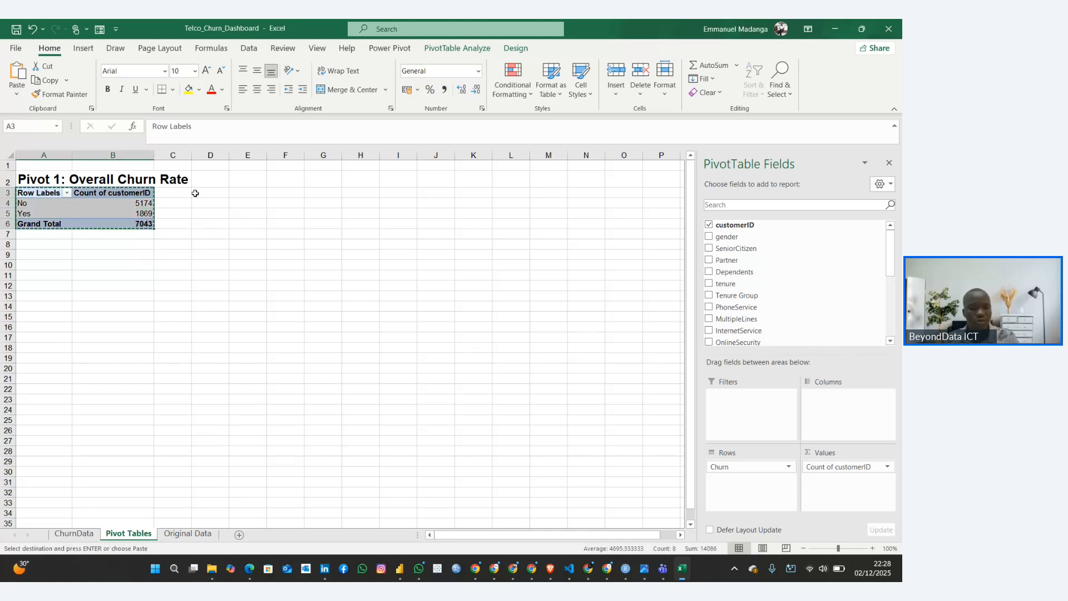
{"action": "left_click", "coordinate": [241, 191]}
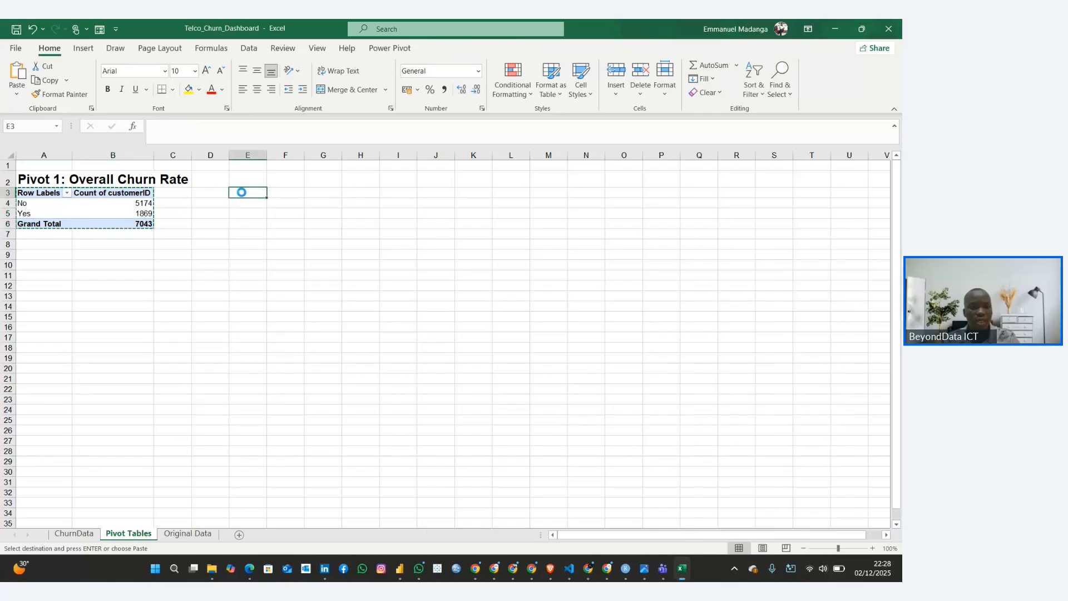
{"action": "key", "text": "ctrl+v"}
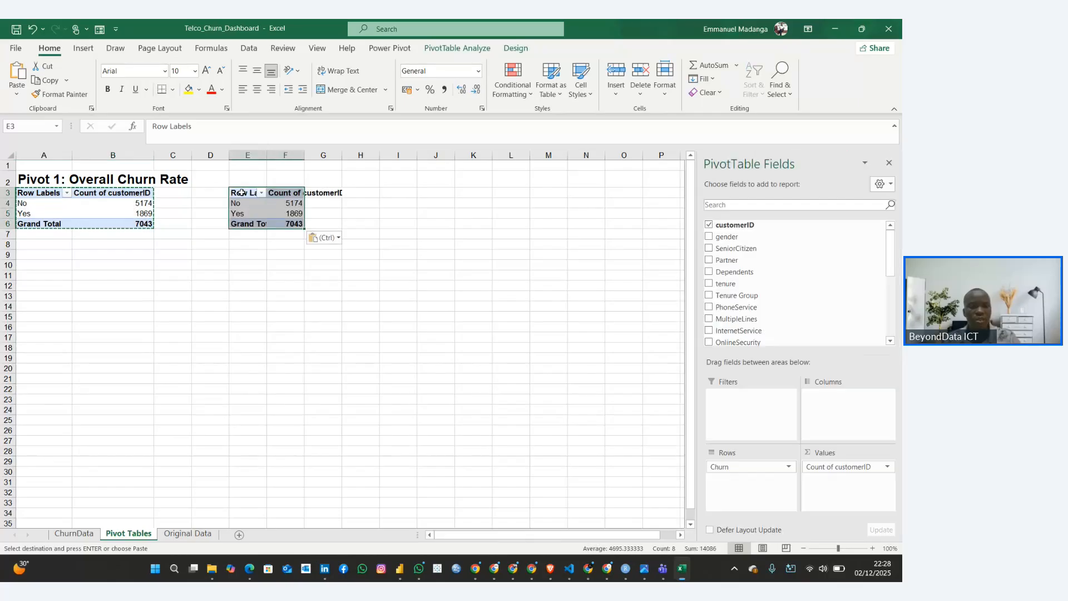
{"action": "left_click", "coordinate": [289, 212]}
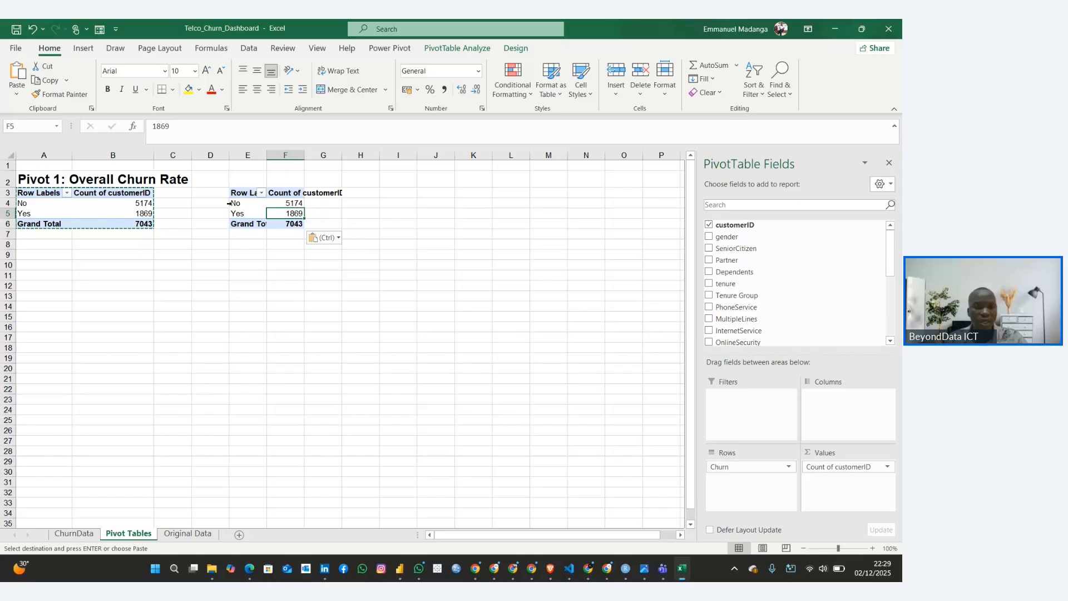
Rename the row label headers of both pivot tables to Churn and widen column E to fit the Grand Total label
{"action": "left_click", "coordinate": [255, 194]}
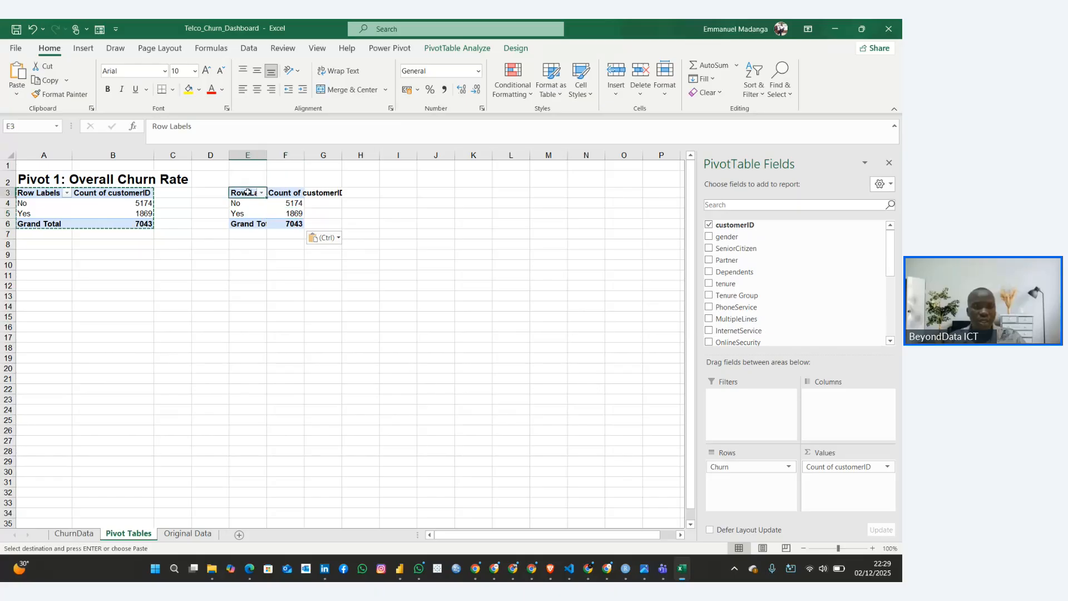
{"action": "type", "text": "Chur"}
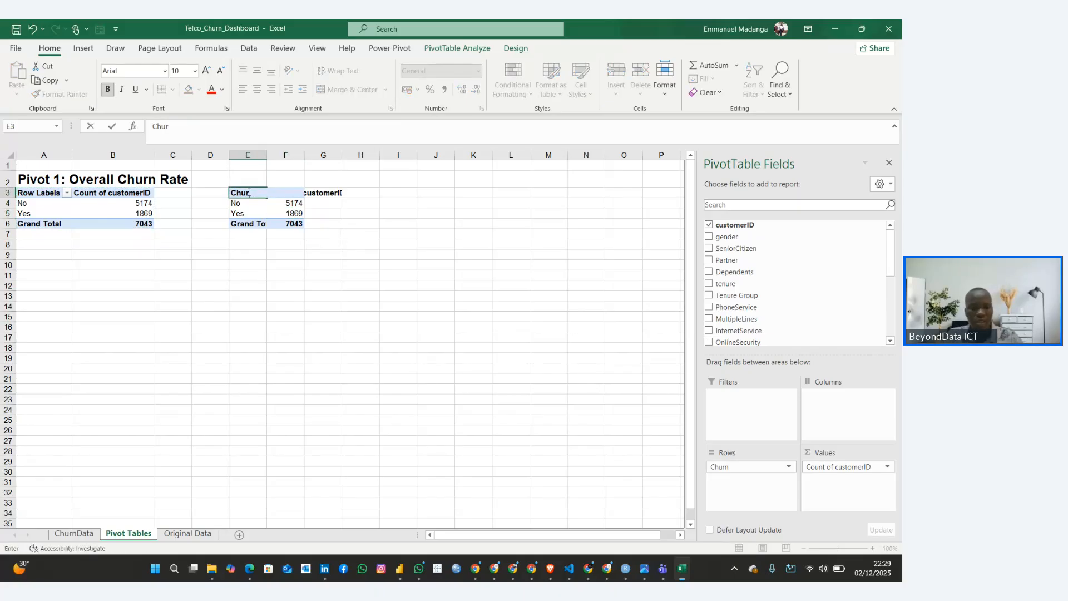
{"action": "type", "text": "n"}
{"action": "key", "text": "Return"}
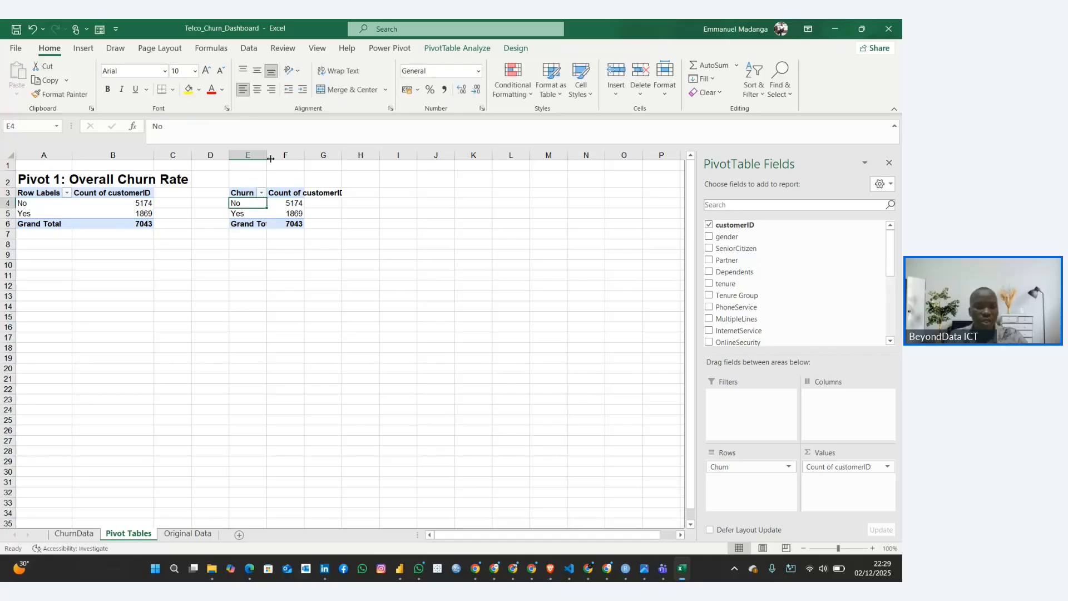
{"action": "left_click_drag", "start_coordinate": [270, 158], "coordinate": [280, 158]}
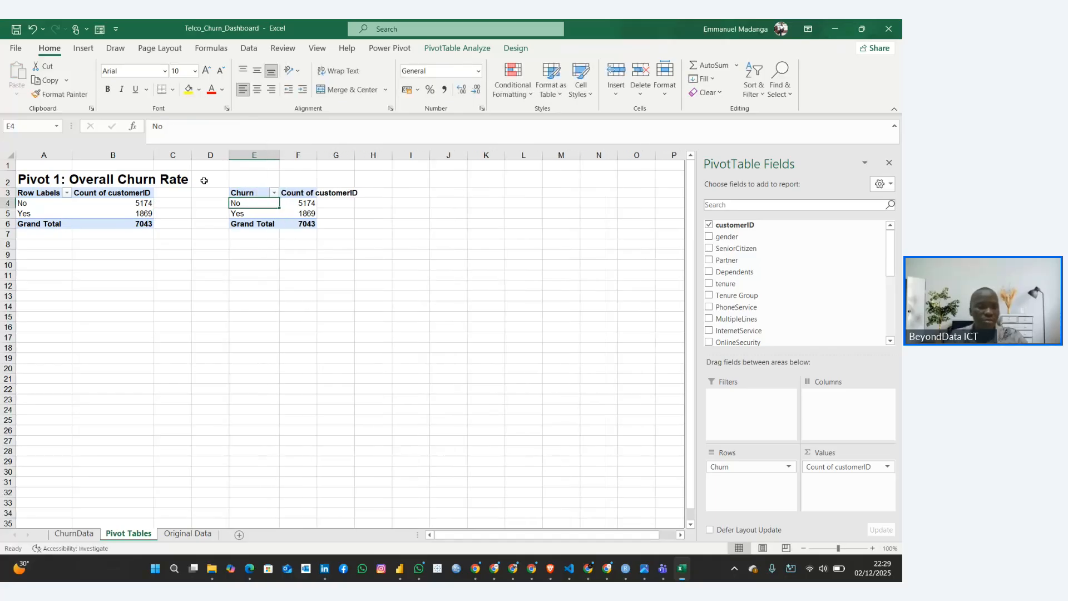
{"action": "left_click", "coordinate": [39, 192]}
{"action": "type", "text": "Chur"}
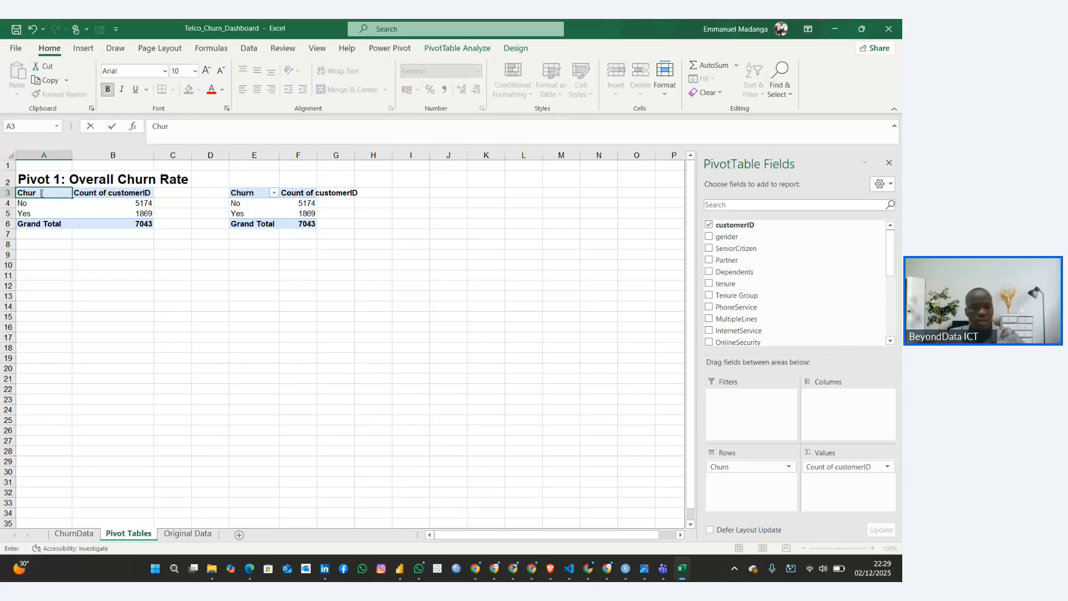
{"action": "type", "text": "n"}
{"action": "key", "text": "Return"}
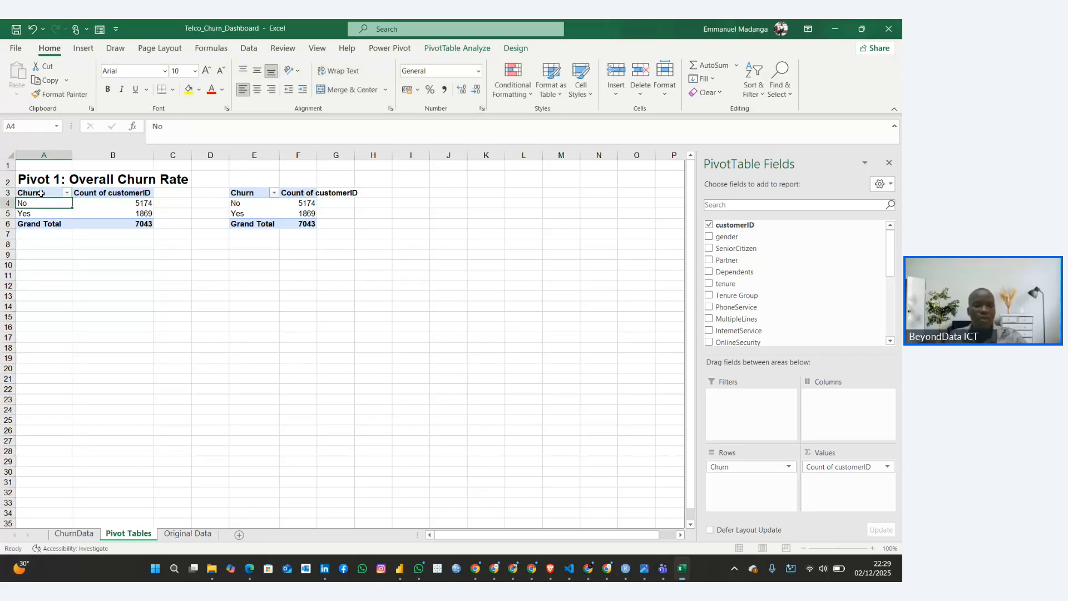
Show the customerID count in the duplicate pivot table at E3 as % of Grand Total
{"action": "left_click", "coordinate": [258, 215]}
{"action": "left_click", "coordinate": [302, 202]}
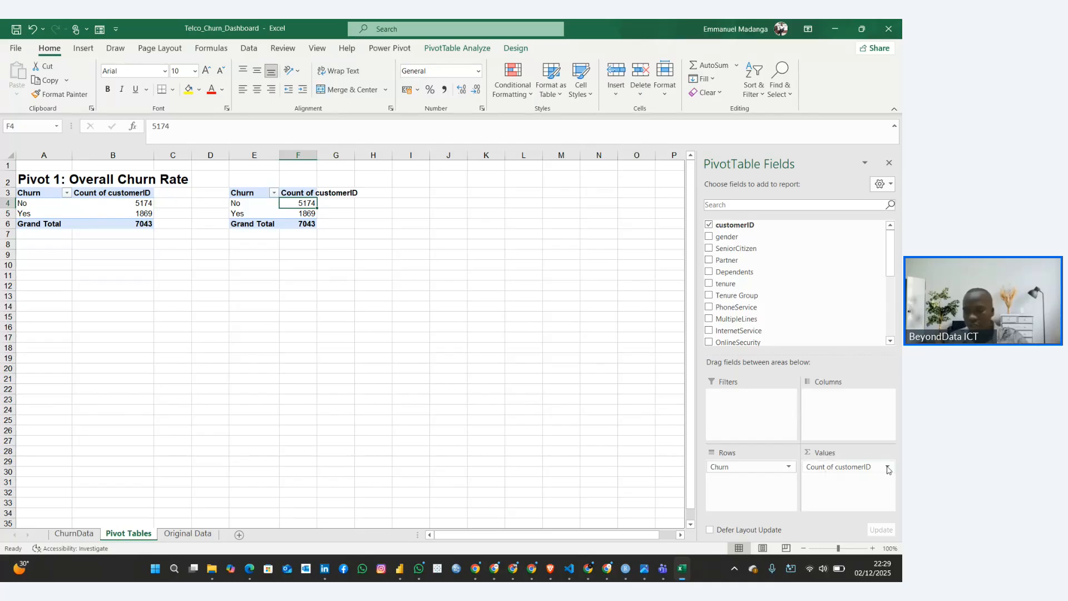
{"action": "left_click", "coordinate": [887, 467]}
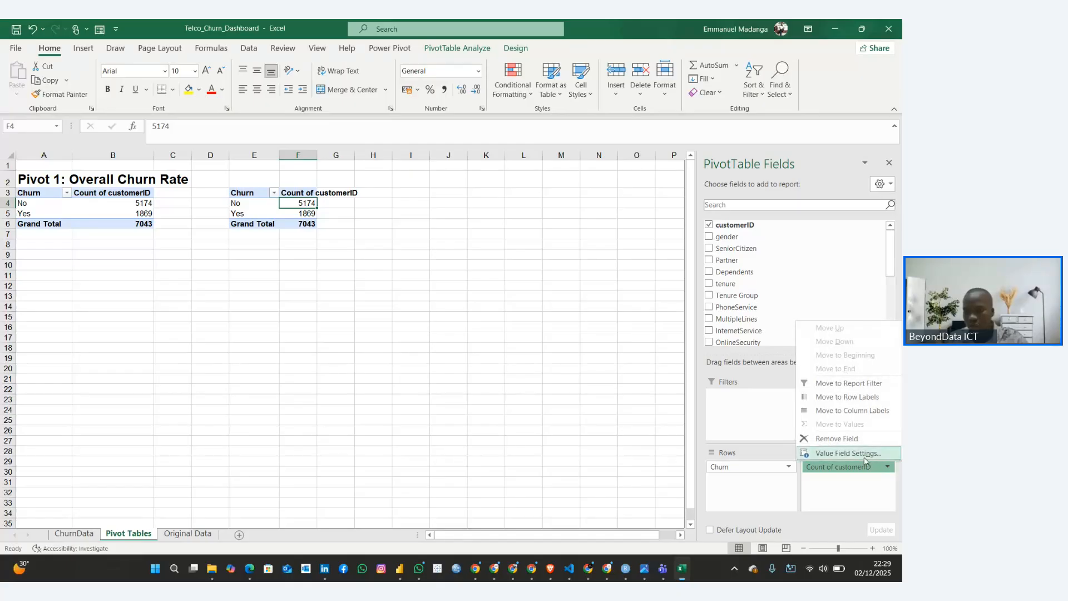
{"action": "left_click", "coordinate": [865, 454]}
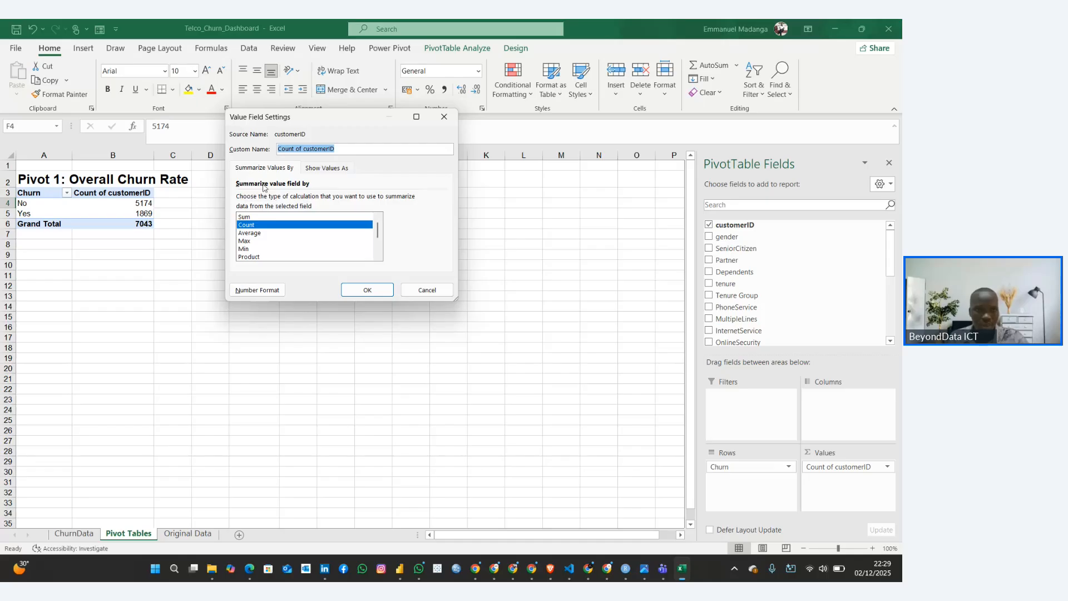
{"action": "left_click", "coordinate": [334, 168]}
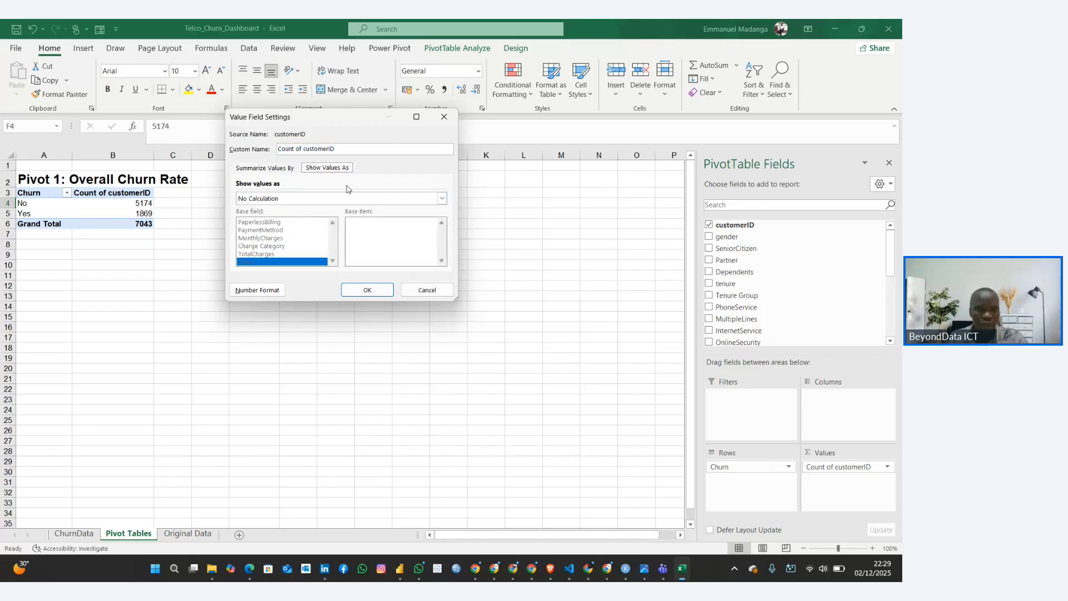
{"action": "left_click", "coordinate": [443, 199]}
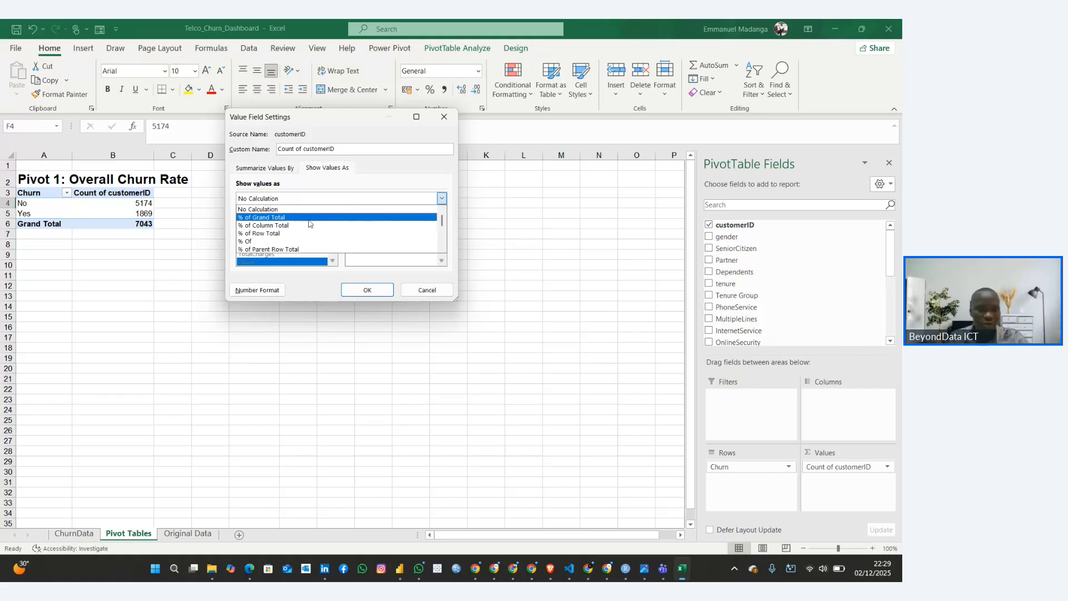
{"action": "left_click", "coordinate": [286, 218]}
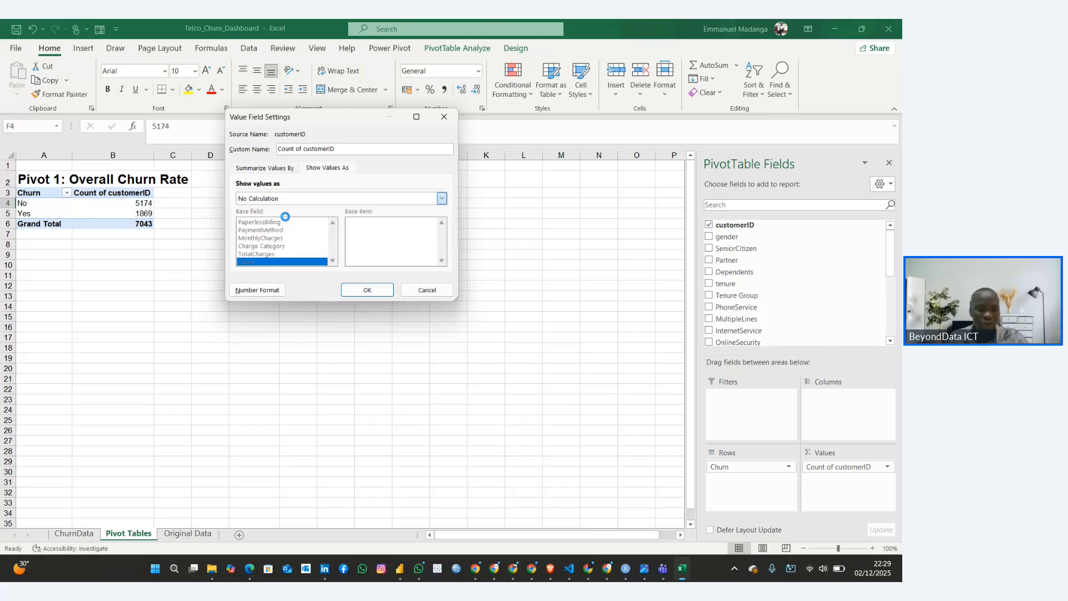
{"action": "left_click", "coordinate": [365, 289]}
Format the No and Yes percentages in F4:F5 with no decimal places
{"action": "left_click", "coordinate": [313, 216]}
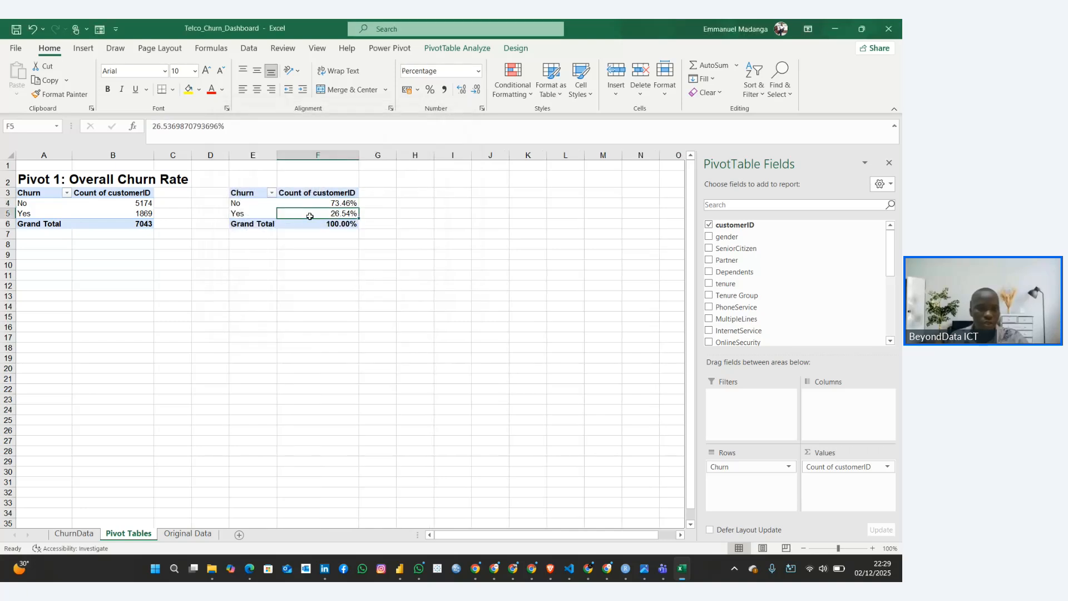
{"action": "left_click", "coordinate": [311, 205]}
{"action": "left_click", "coordinate": [312, 212]}
{"action": "left_click", "coordinate": [306, 202]}
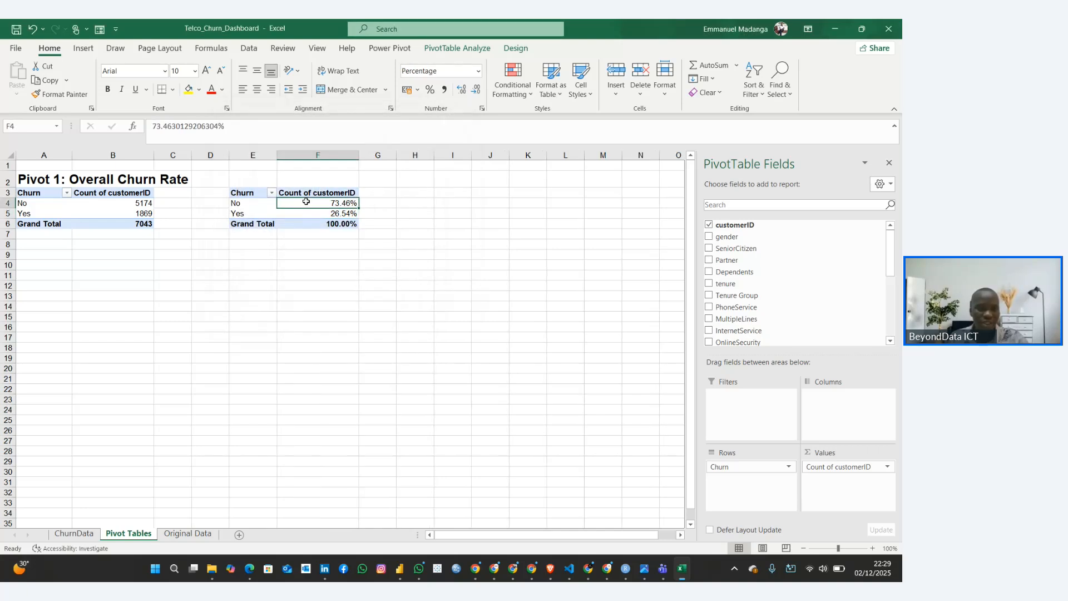
{"action": "left_click", "coordinate": [313, 211]}
{"action": "left_click_drag", "start_coordinate": [308, 203], "coordinate": [321, 211]}
{"action": "left_click", "coordinate": [475, 90]}
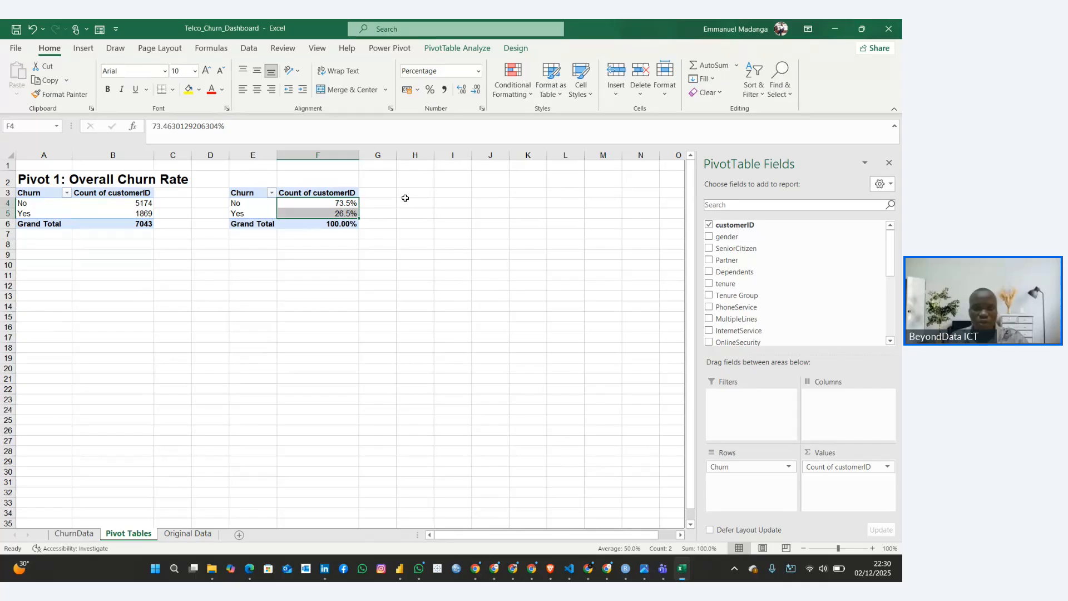
{"action": "left_click", "coordinate": [461, 89]}
{"action": "double_click", "coordinate": [476, 90]}
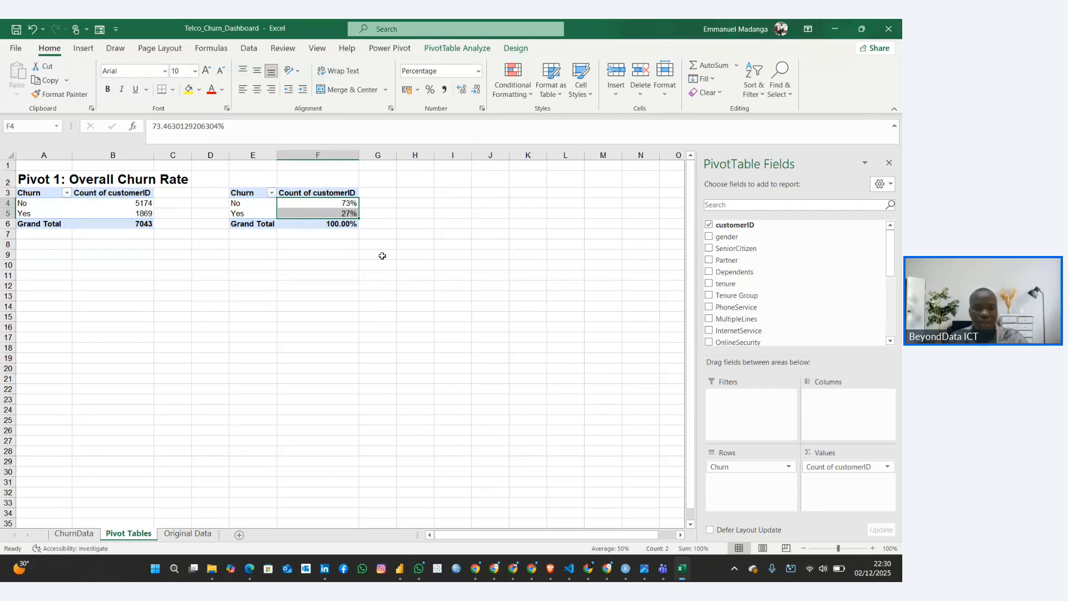
{"action": "left_click", "coordinate": [322, 334]}
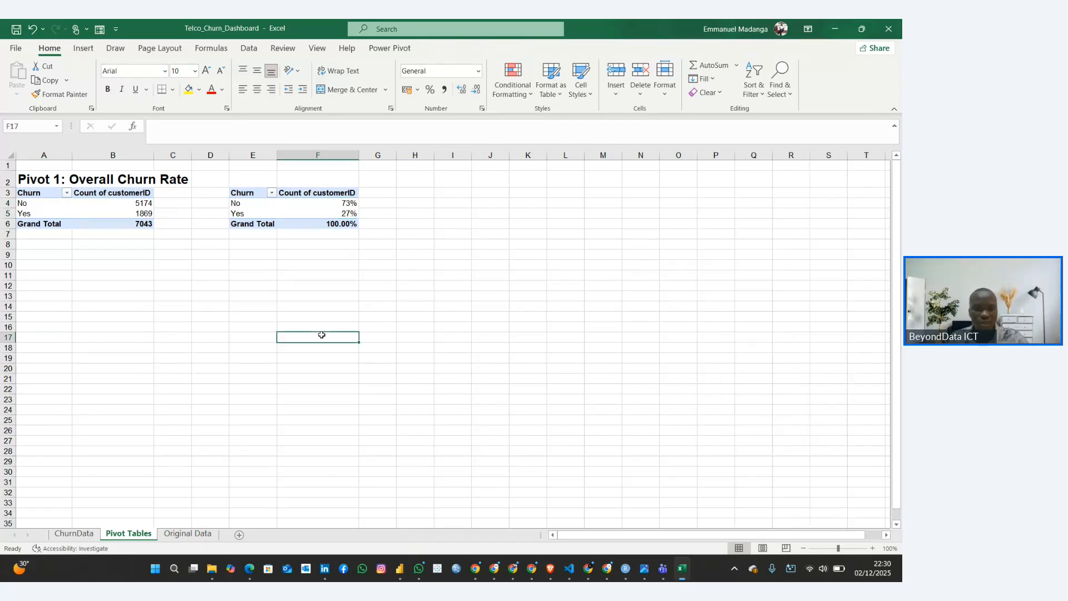
Restore two decimal places on the No and Yes percentages in F4:F5
{"action": "left_click", "coordinate": [325, 211]}
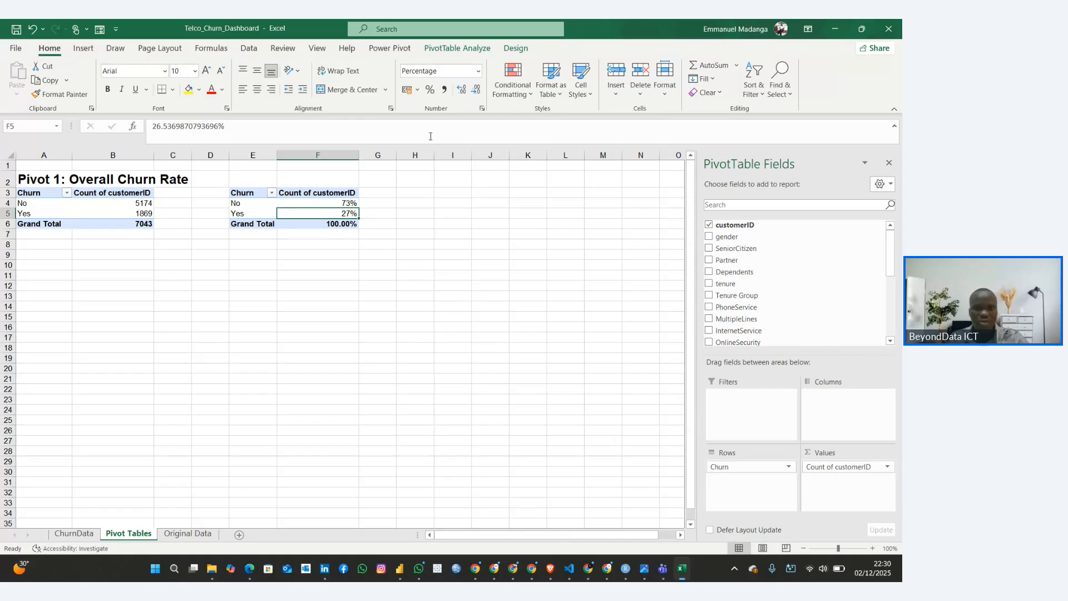
{"action": "left_click_drag", "start_coordinate": [332, 202], "coordinate": [342, 213]}
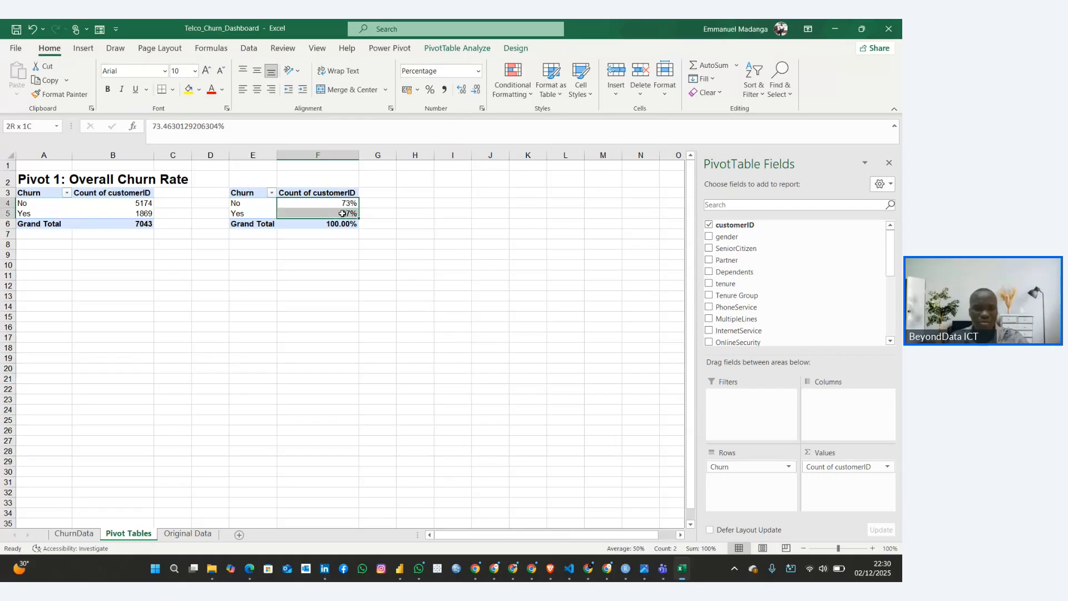
{"action": "left_click", "coordinate": [462, 92]}
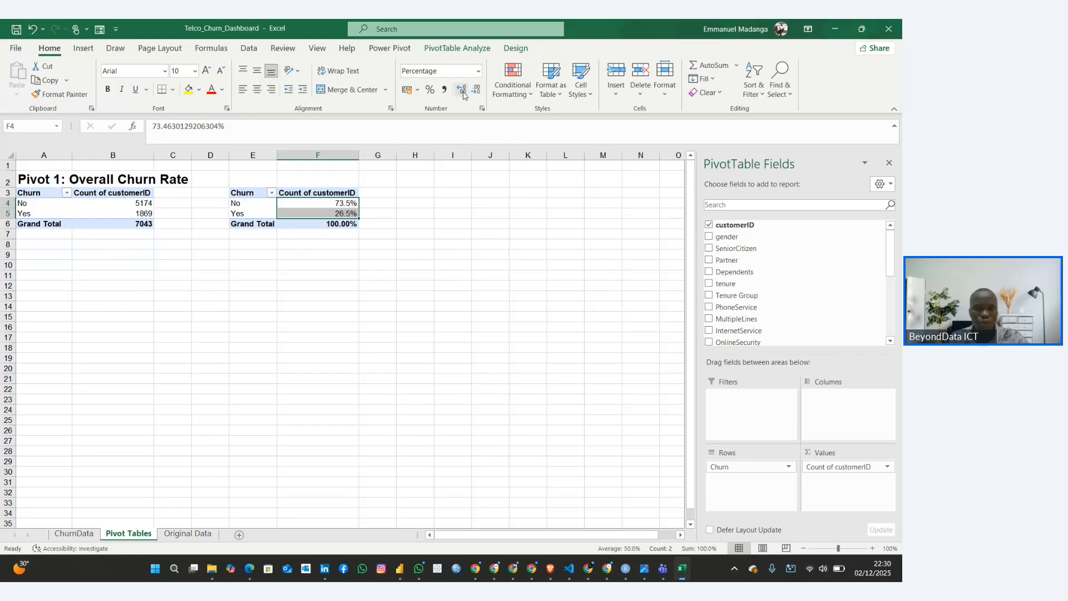
{"action": "left_click", "coordinate": [462, 92]}
{"action": "left_click", "coordinate": [298, 362]}
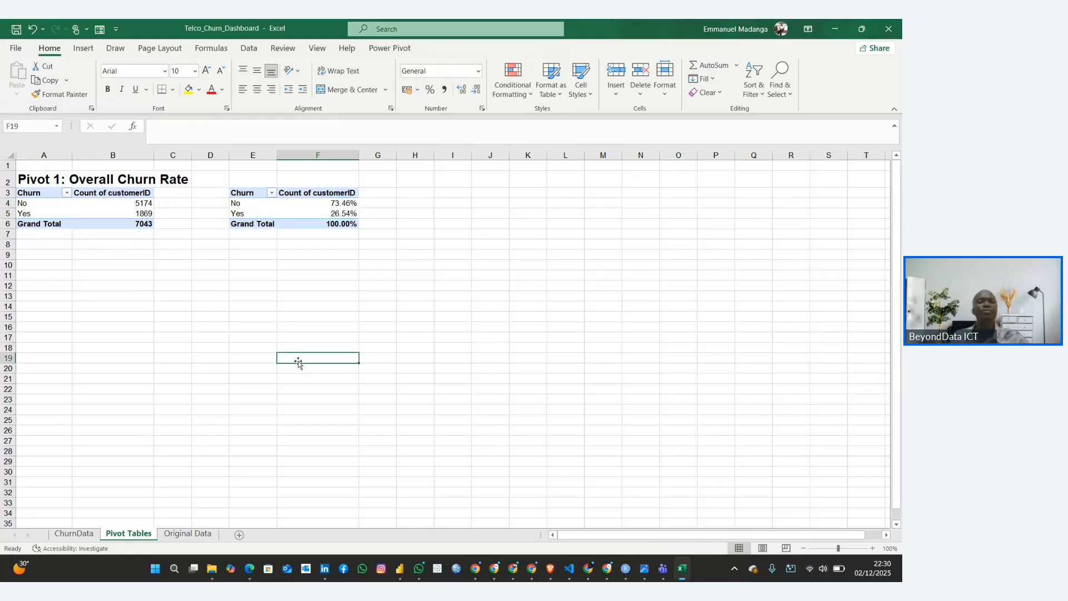
{"action": "left_click", "coordinate": [338, 213]}
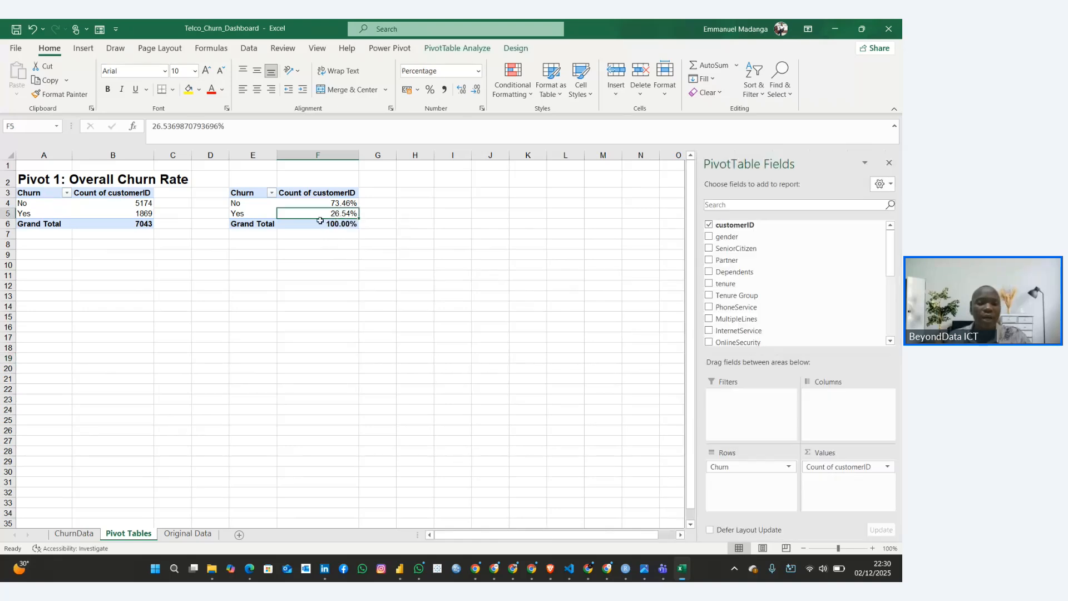
{"action": "left_click", "coordinate": [329, 274]}
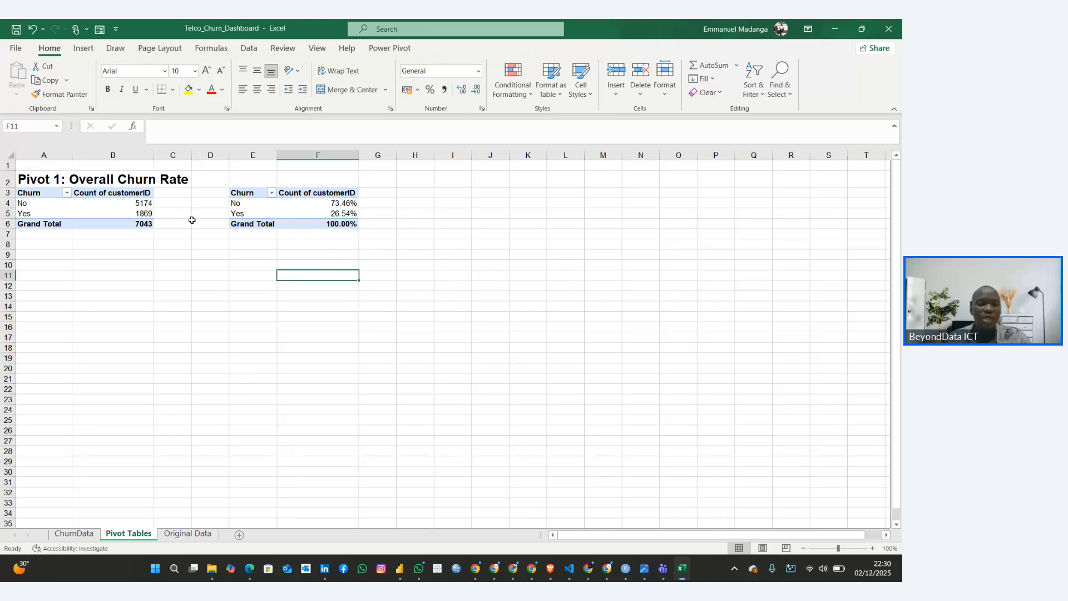
{"action": "left_click", "coordinate": [311, 214]}
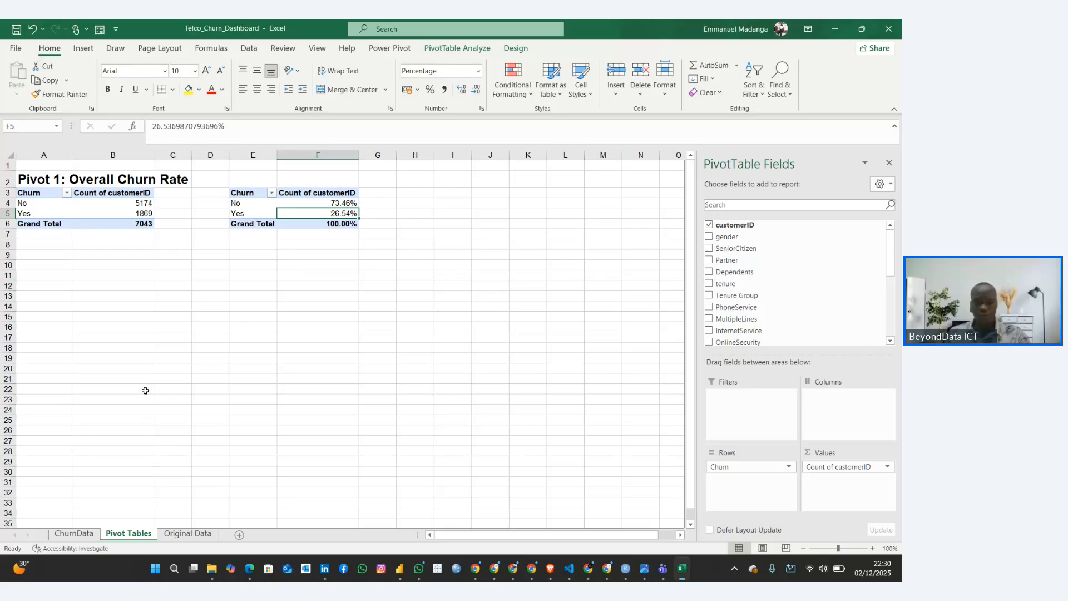
Copy the heading "Pivot 2: Churn by Contract Type" from the Customer Churn Rate Guide in Google Docs into cell A10 in Excel
{"action": "mouse_move", "coordinate": [588, 567]}
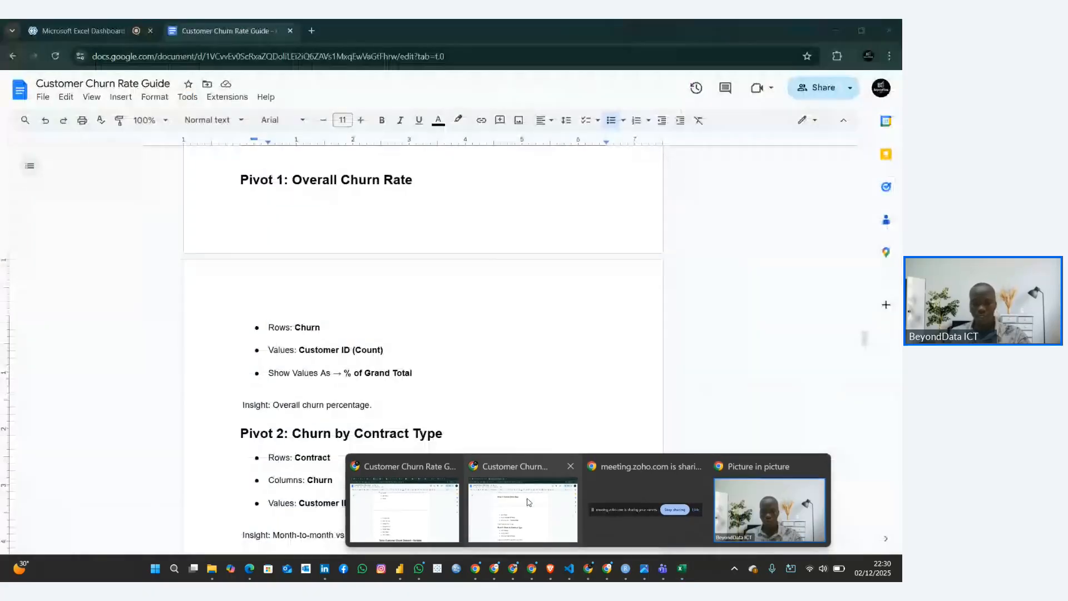
{"action": "left_click", "coordinate": [523, 503]}
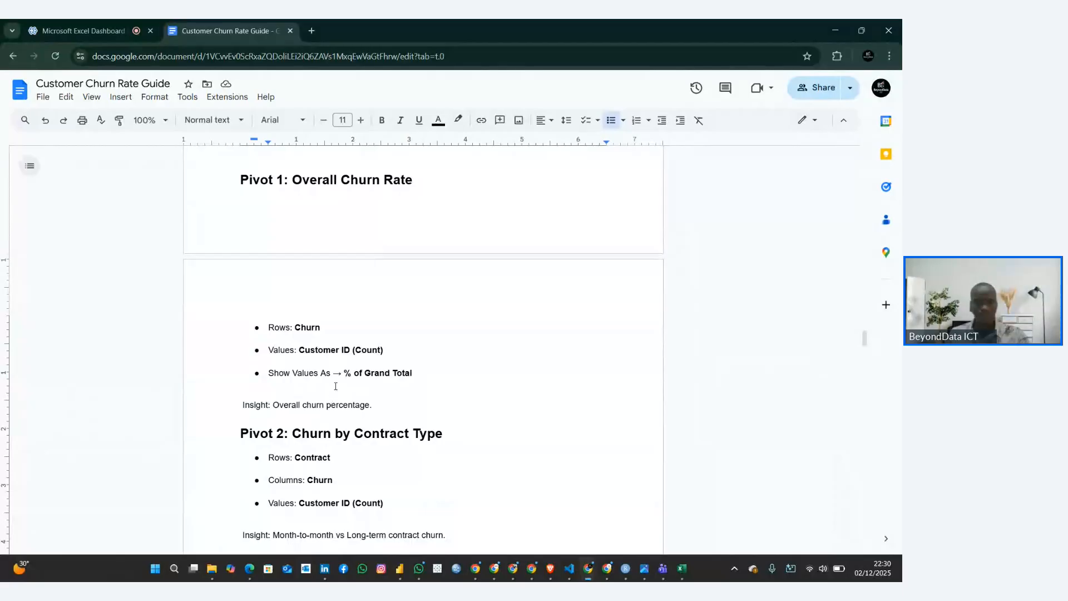
{"action": "scroll", "coordinate": [336, 385], "scroll_direction": "down", "scroll_amount": 2}
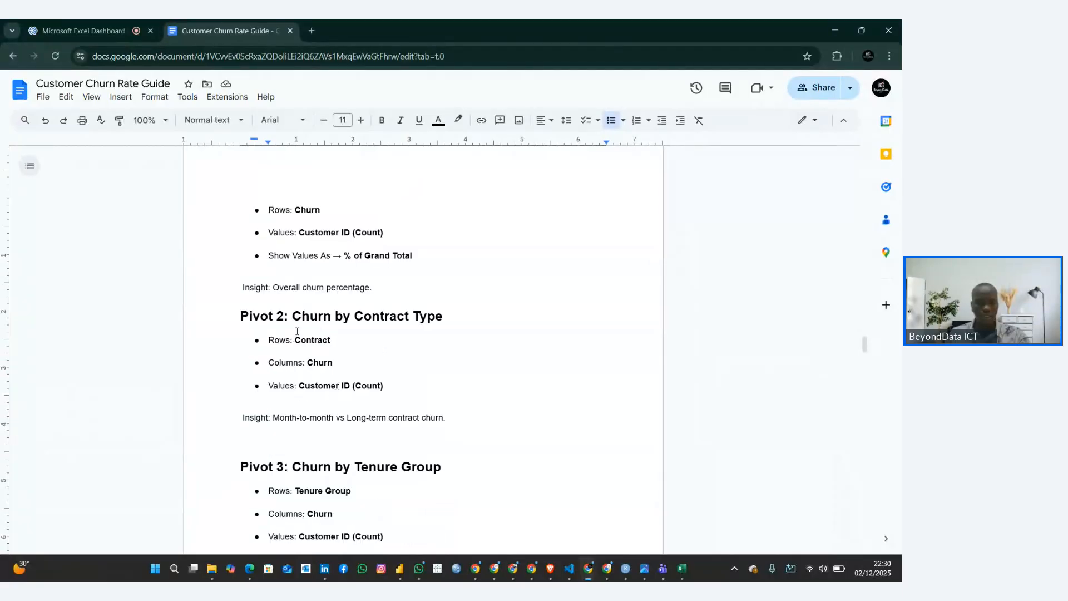
{"action": "left_click_drag", "start_coordinate": [241, 313], "coordinate": [459, 317]}
{"action": "key", "text": "ctrl+c"}
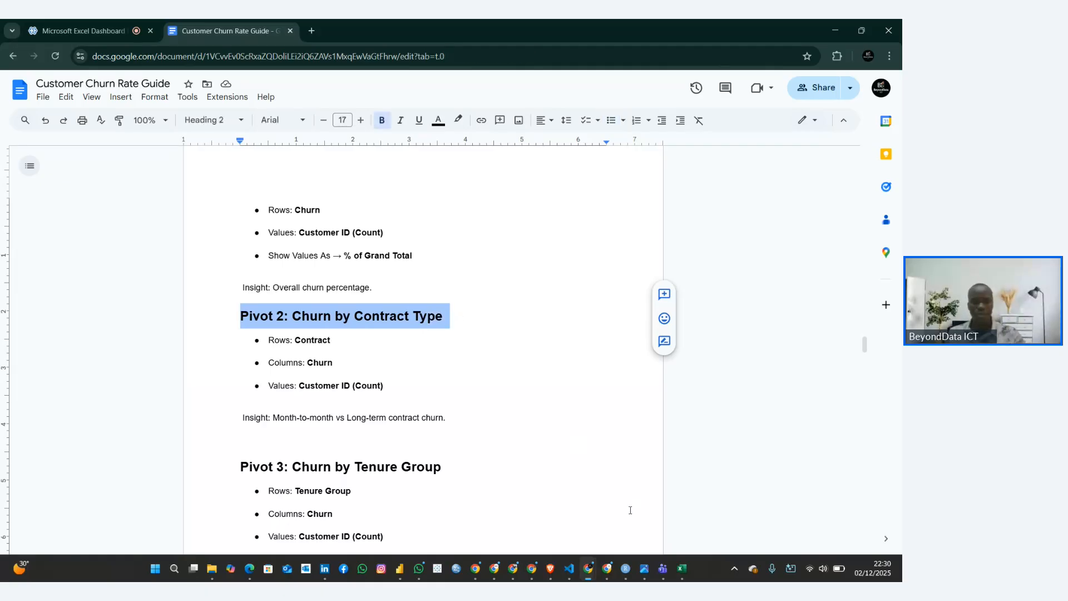
{"action": "left_click", "coordinate": [681, 567]}
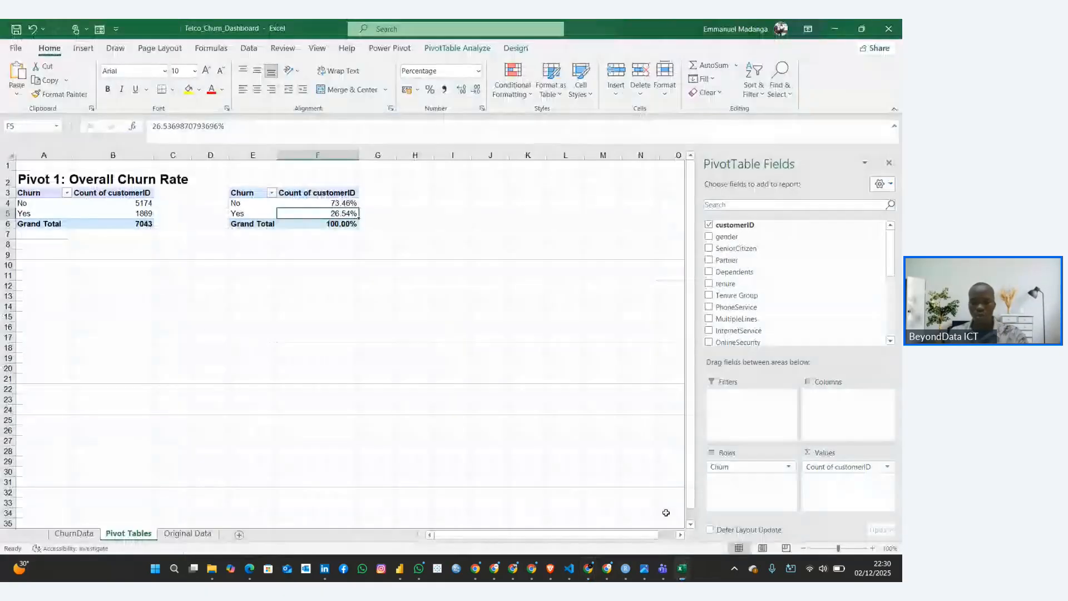
{"action": "left_click", "coordinate": [33, 267]}
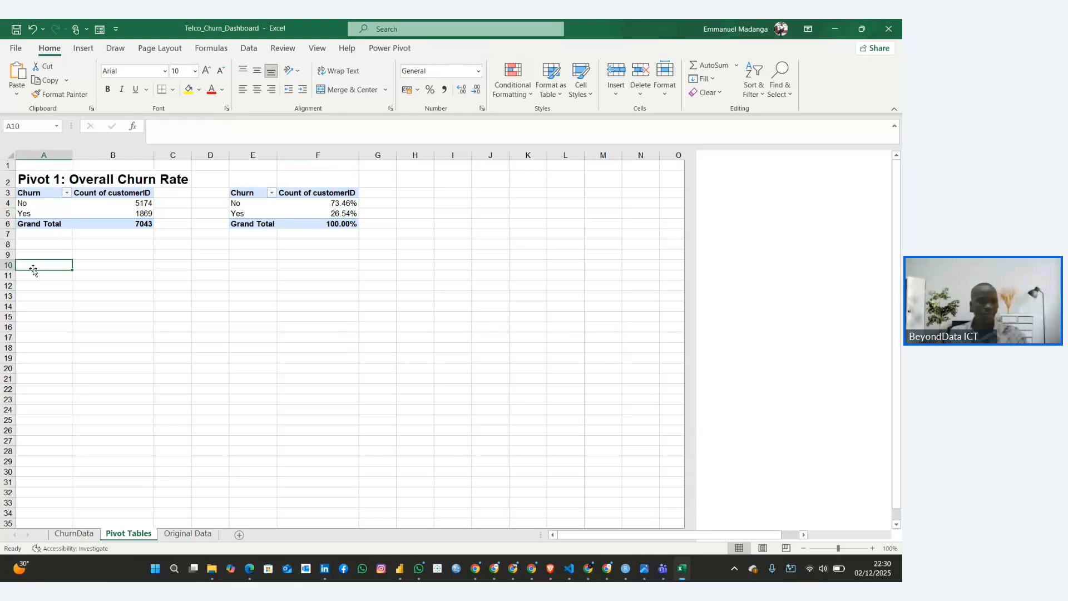
{"action": "key", "text": "ctrl+v"}
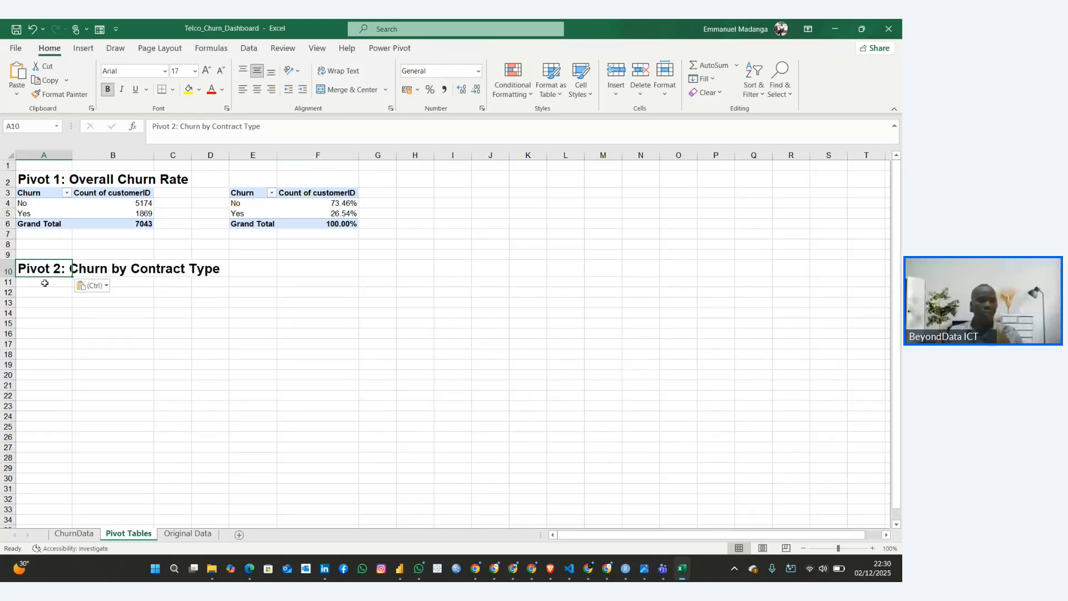
Duplicate the Pivot 1 count table from A3:B6 into cell A12 under the Pivot 2 heading
{"action": "left_click", "coordinate": [49, 303]}
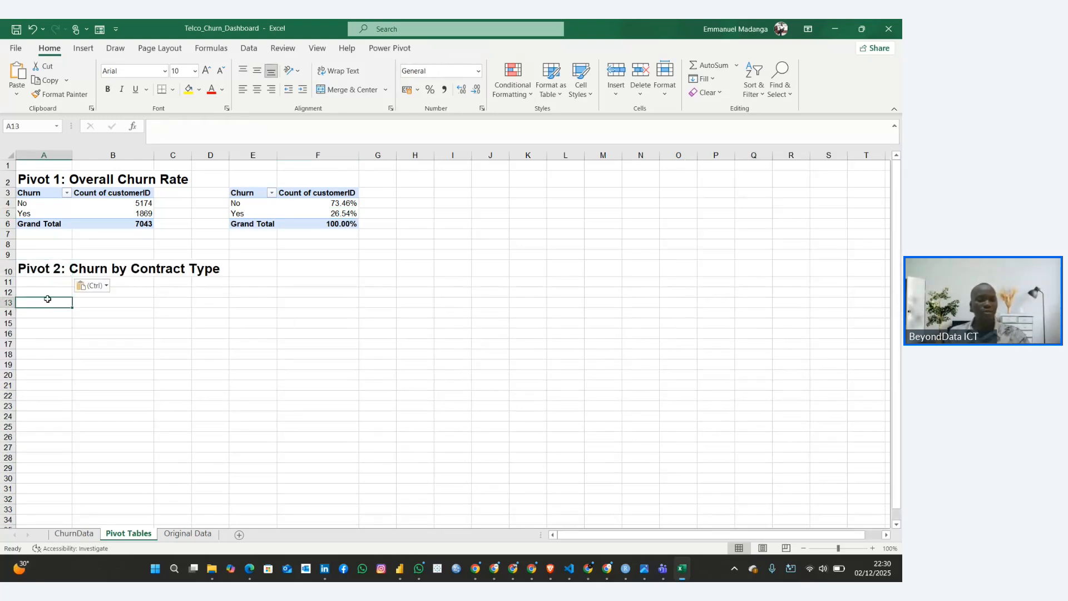
{"action": "left_click", "coordinate": [43, 291]}
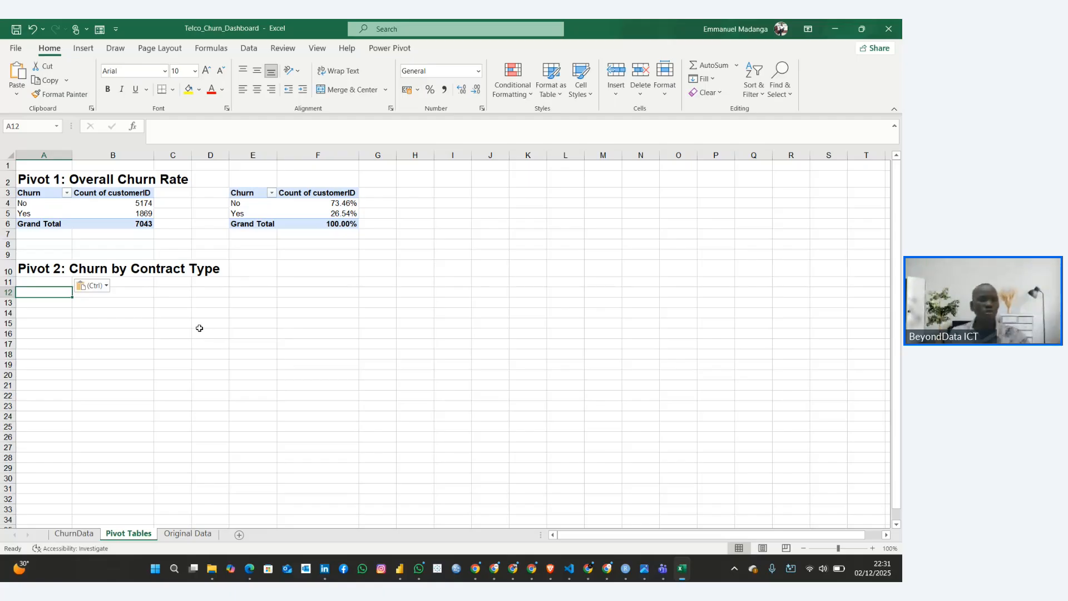
{"action": "left_click_drag", "start_coordinate": [28, 192], "coordinate": [112, 223]}
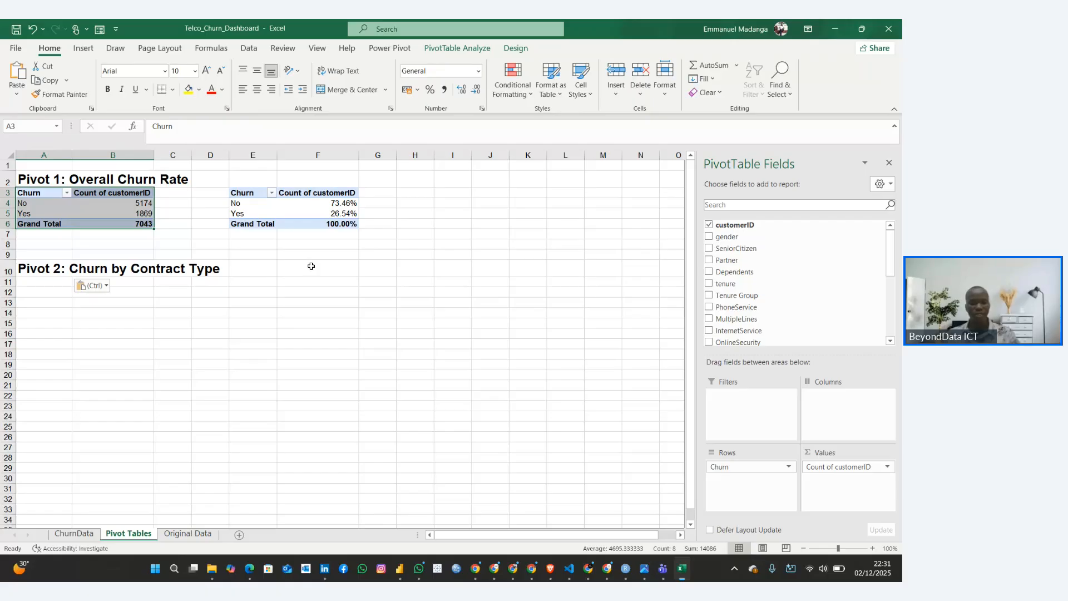
{"action": "key", "text": "ctrl+c"}
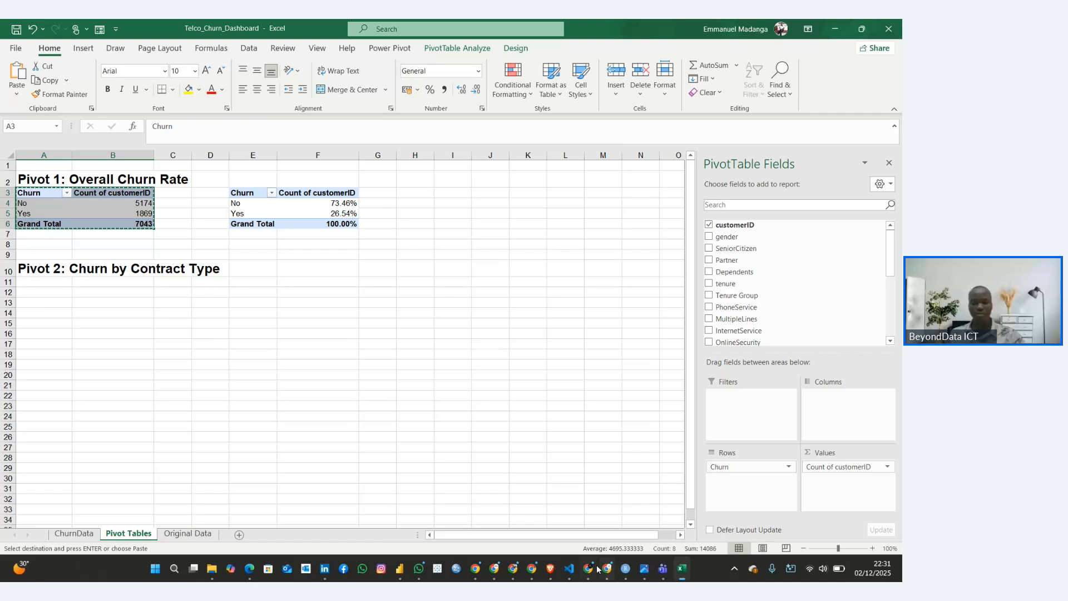
{"action": "mouse_move", "coordinate": [588, 568]}
{"action": "left_click", "coordinate": [765, 523]}
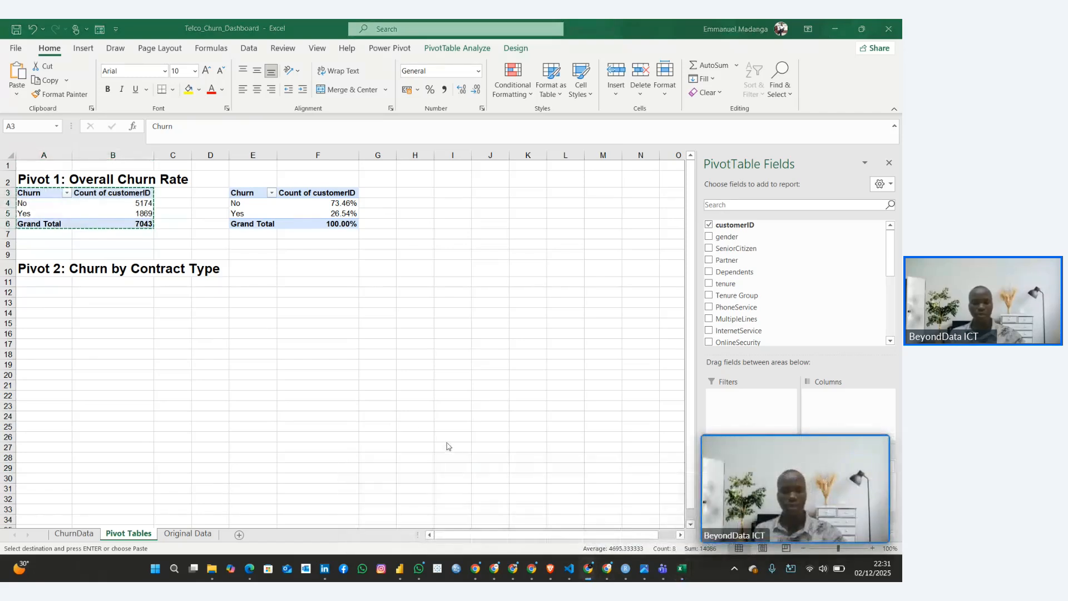
{"action": "left_click", "coordinate": [41, 293]}
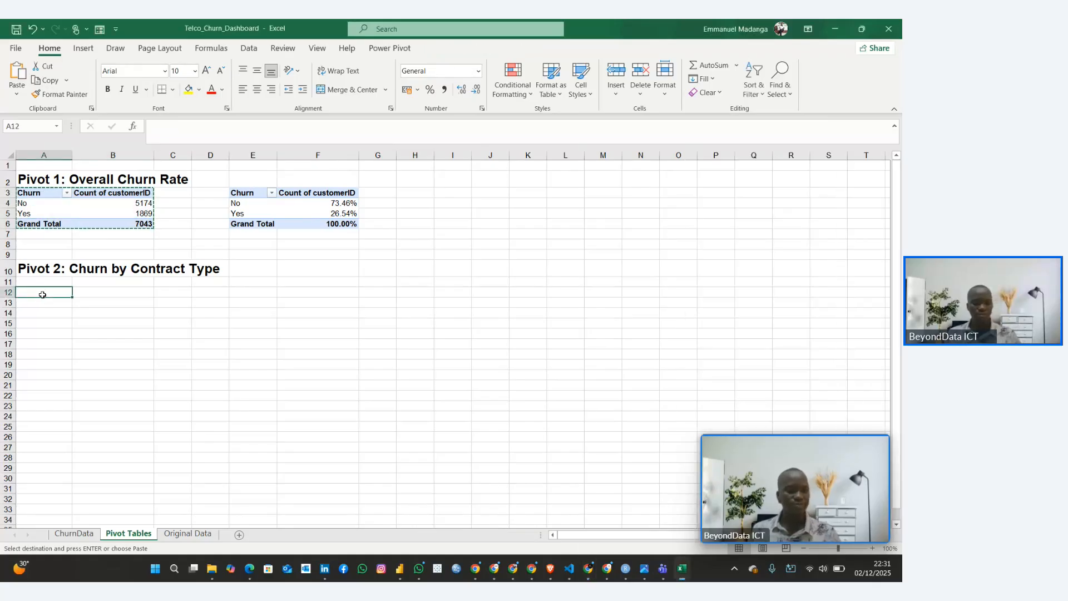
{"action": "key", "text": "ctrl+v"}
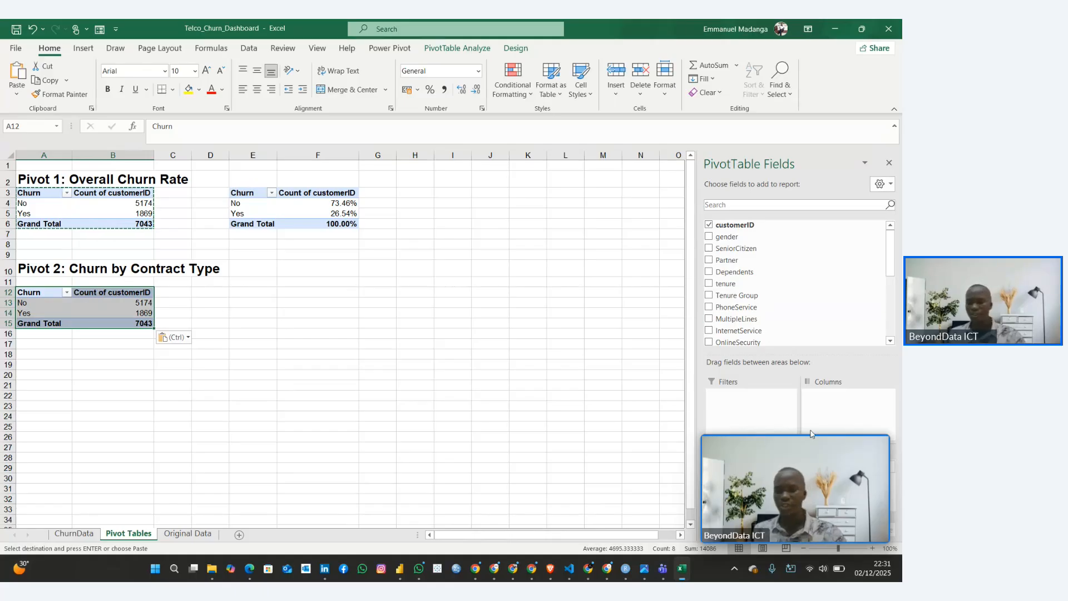
Dismiss the floating meeting video window that covers part of the worksheet
{"action": "left_click", "coordinate": [604, 426]}
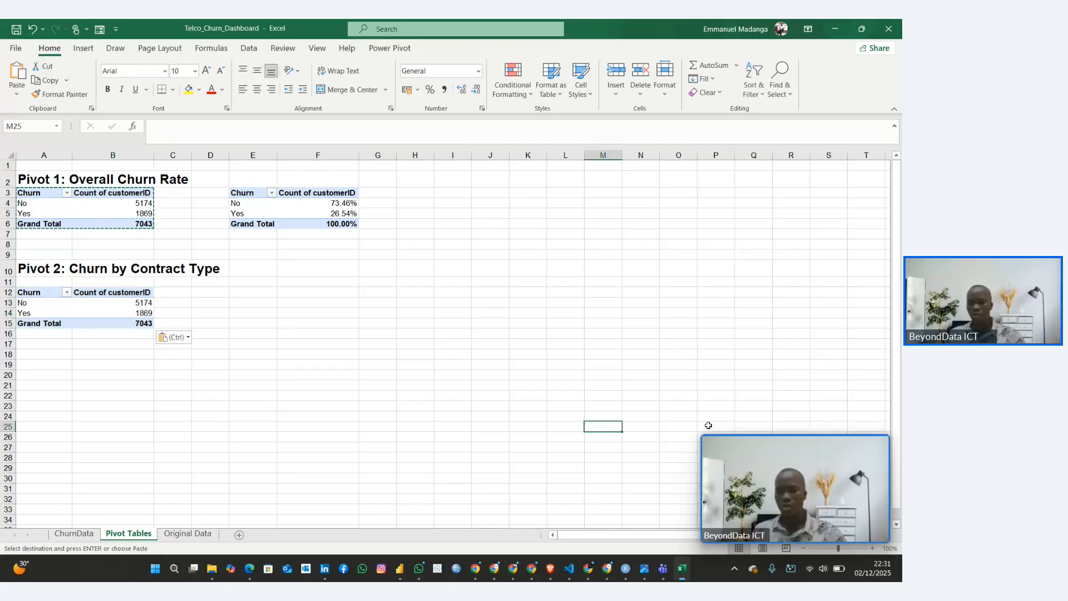
{"action": "mouse_move", "coordinate": [720, 464]}
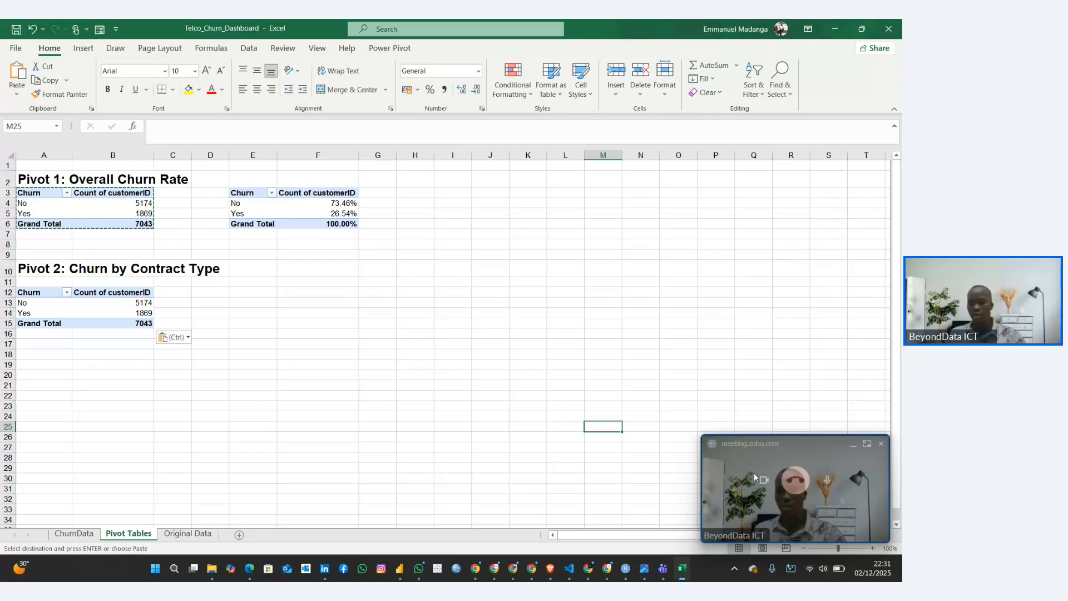
{"action": "left_click", "coordinate": [865, 444]}
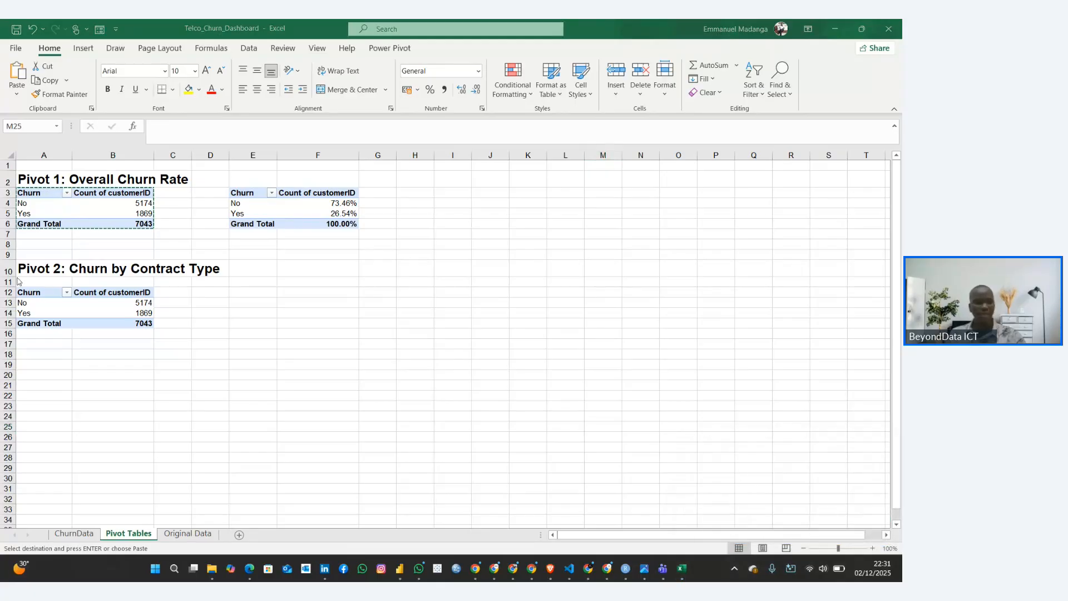
Switch to the Customer Churn Rate Guide in Google Docs at the Pivot 2 section
{"action": "left_click", "coordinate": [70, 303]}
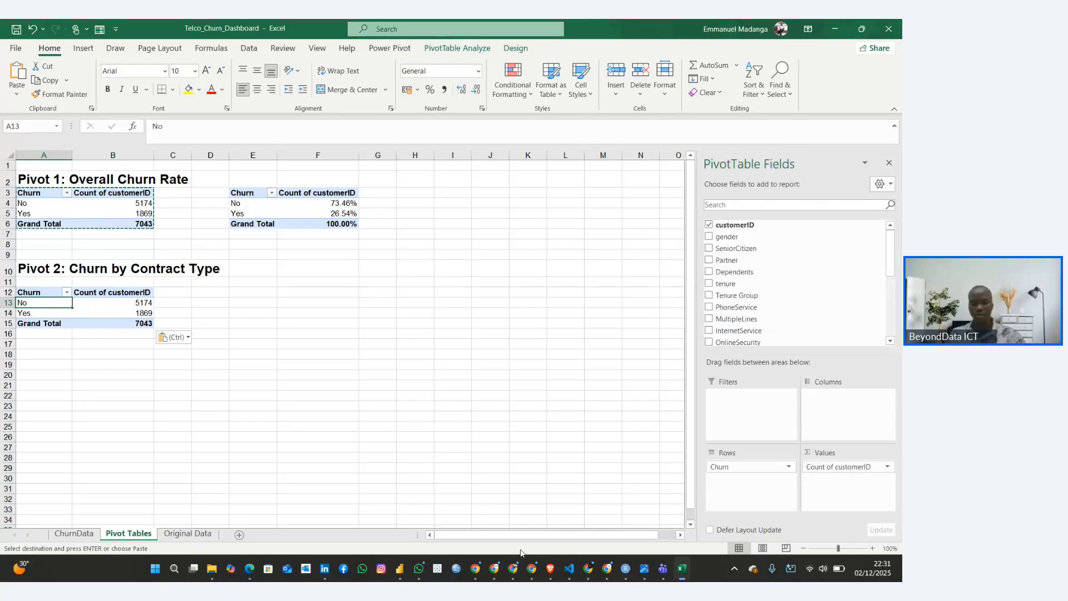
{"action": "mouse_move", "coordinate": [588, 568]}
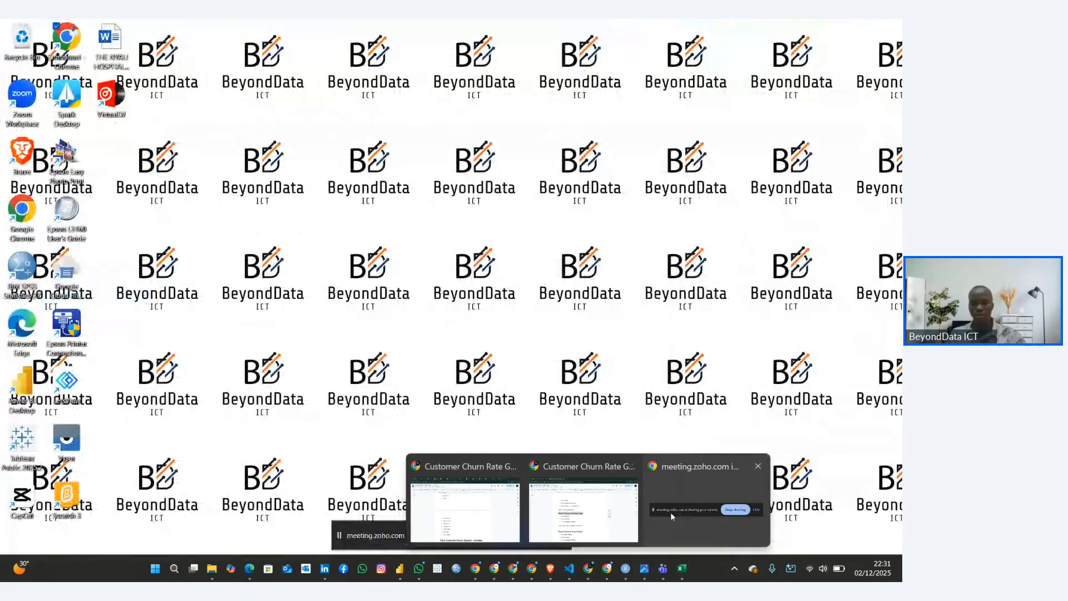
{"action": "left_click", "coordinate": [565, 510]}
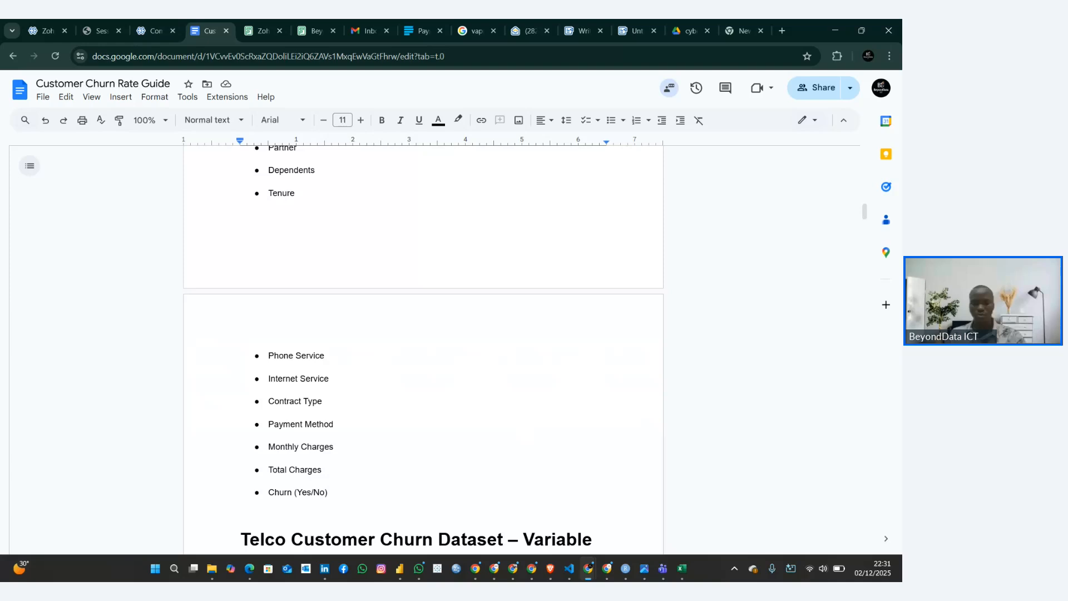
{"action": "mouse_move", "coordinate": [595, 578]}
{"action": "left_click", "coordinate": [583, 510]}
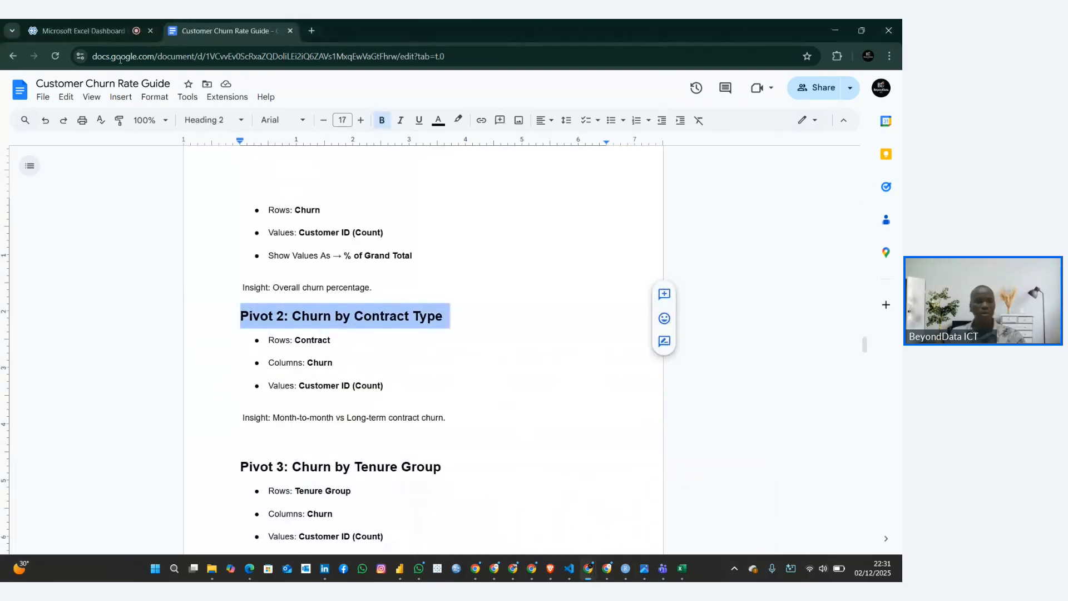
{"action": "left_click", "coordinate": [105, 29]}
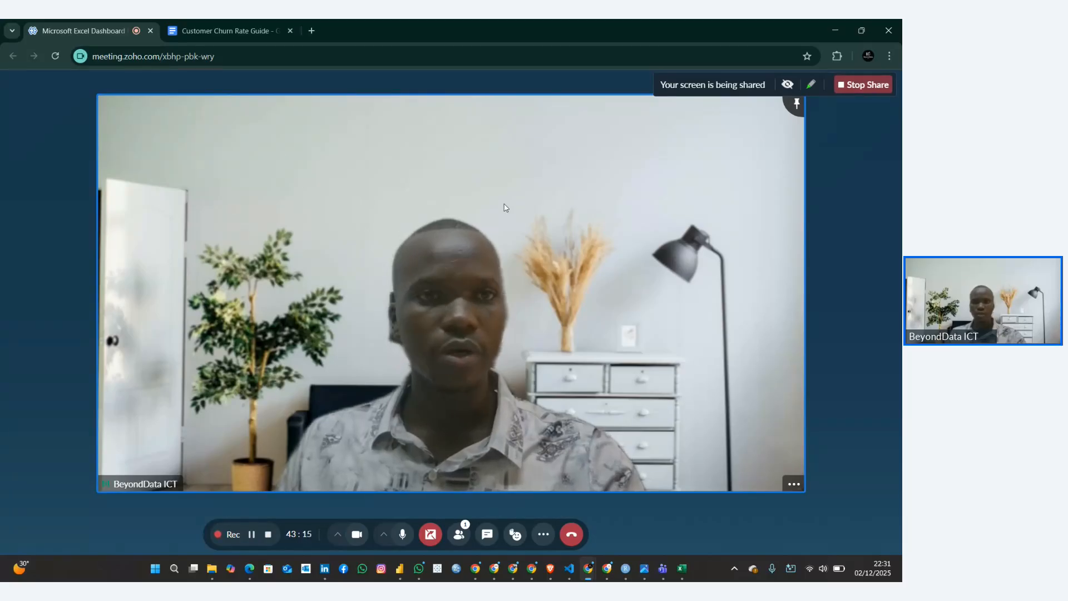
{"action": "left_click", "coordinate": [249, 29]}
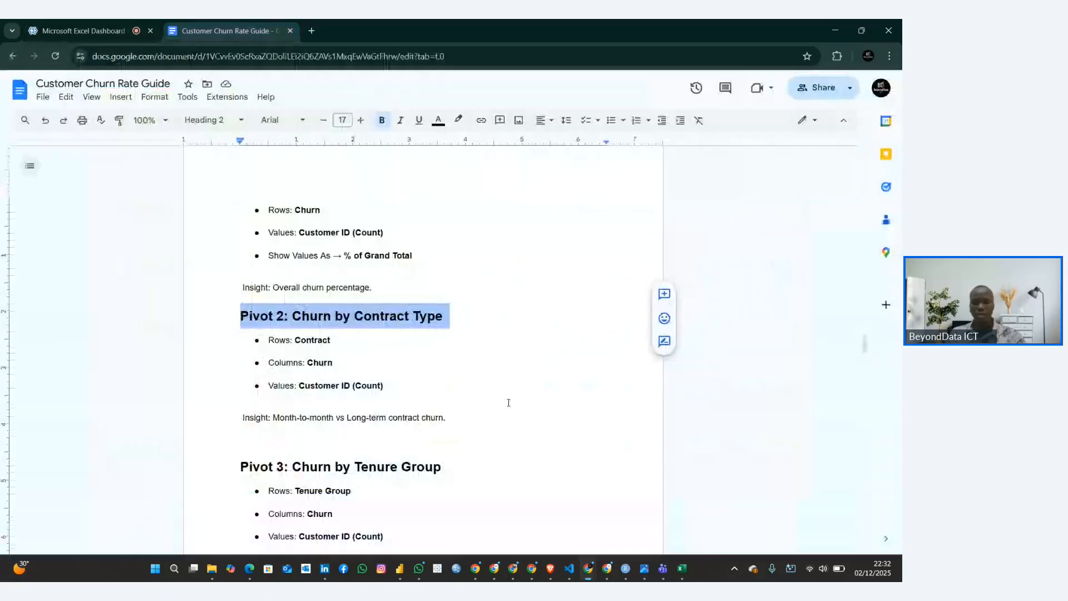
{"action": "mouse_move", "coordinate": [586, 576]}
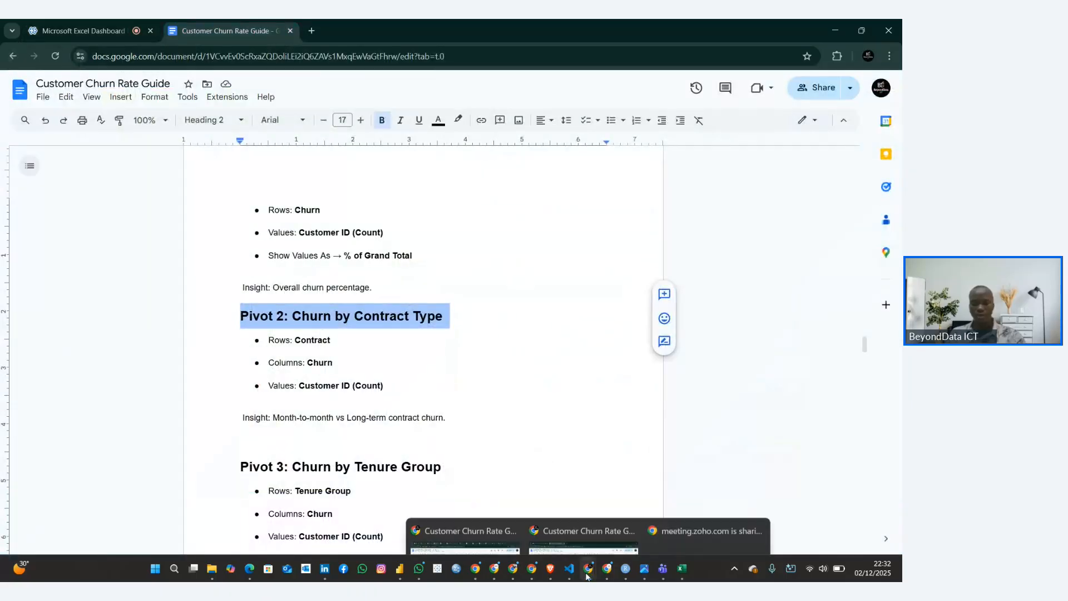
Review the row, column and value fields specified in the guide for Pivot 2: Churn by Contract Type
{"action": "left_click", "coordinate": [423, 340]}
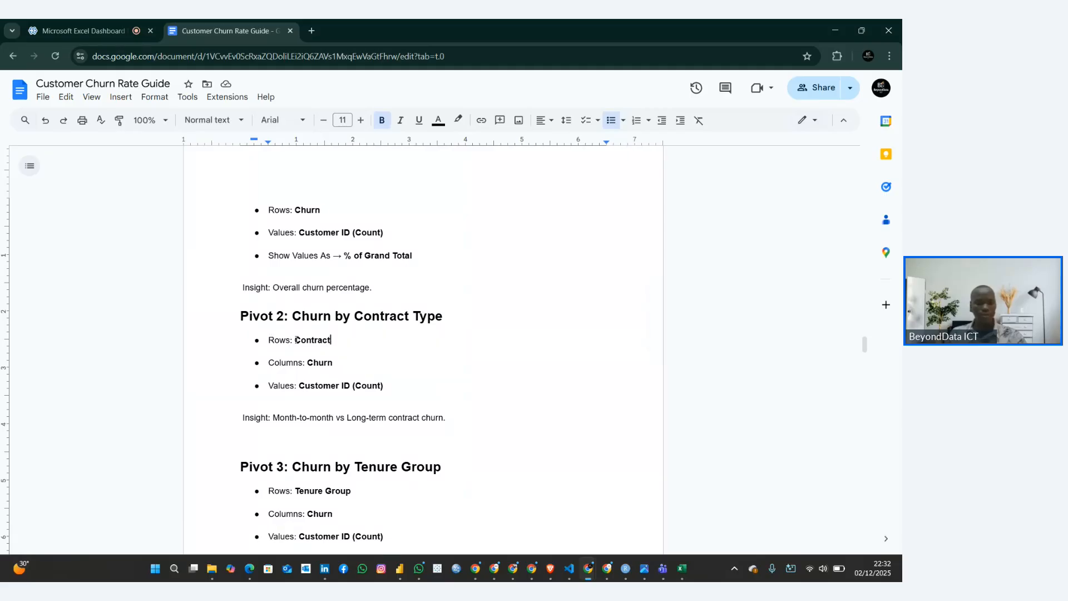
{"action": "left_click_drag", "start_coordinate": [294, 340], "coordinate": [336, 341]}
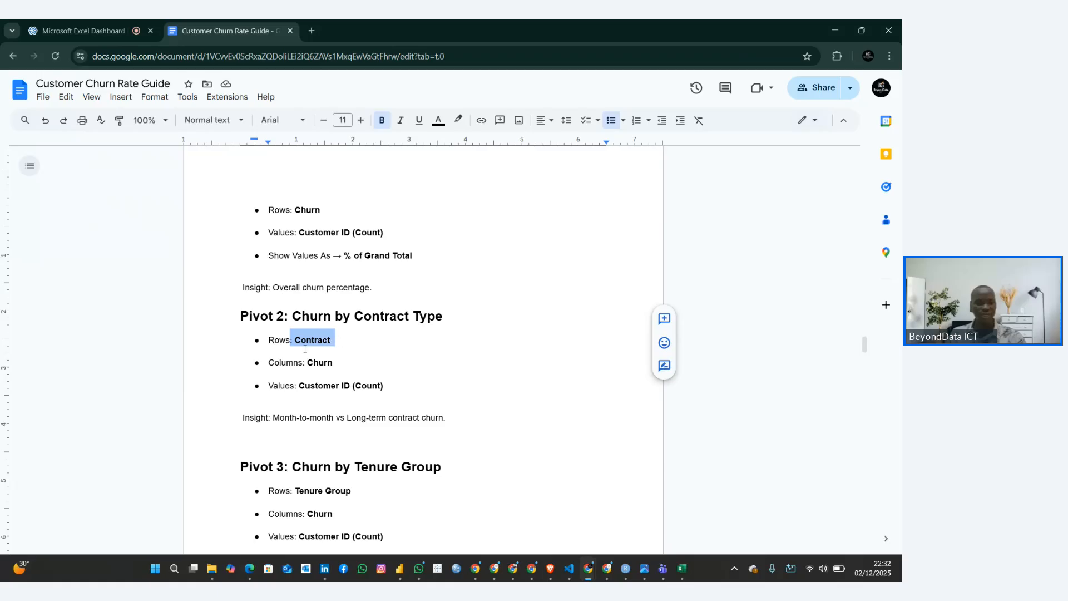
{"action": "left_click", "coordinate": [287, 362]}
{"action": "double_click", "coordinate": [335, 362]}
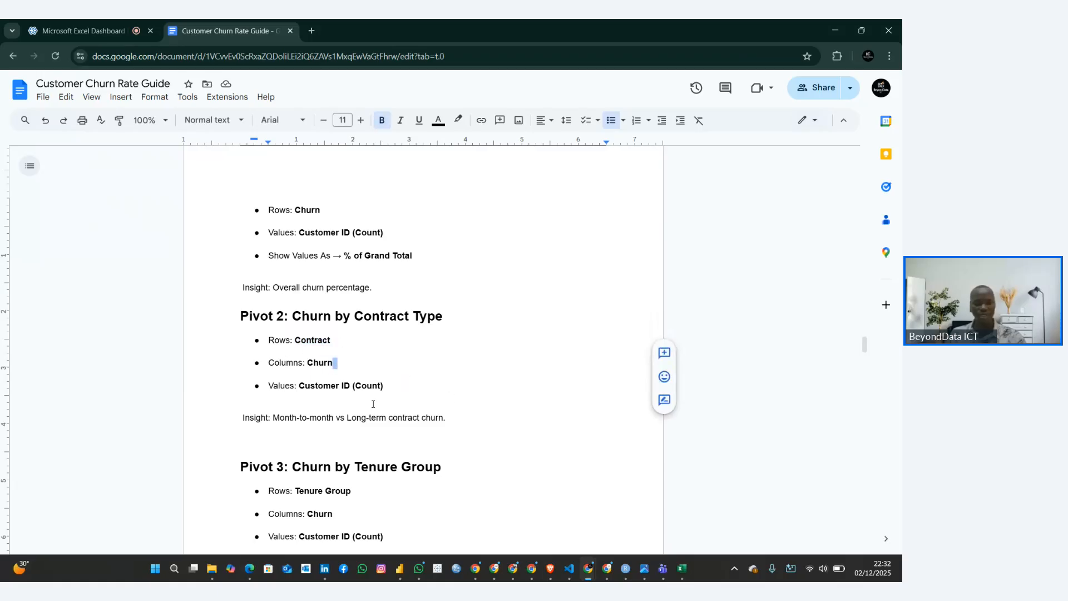
{"action": "left_click_drag", "start_coordinate": [286, 385], "coordinate": [389, 386]}
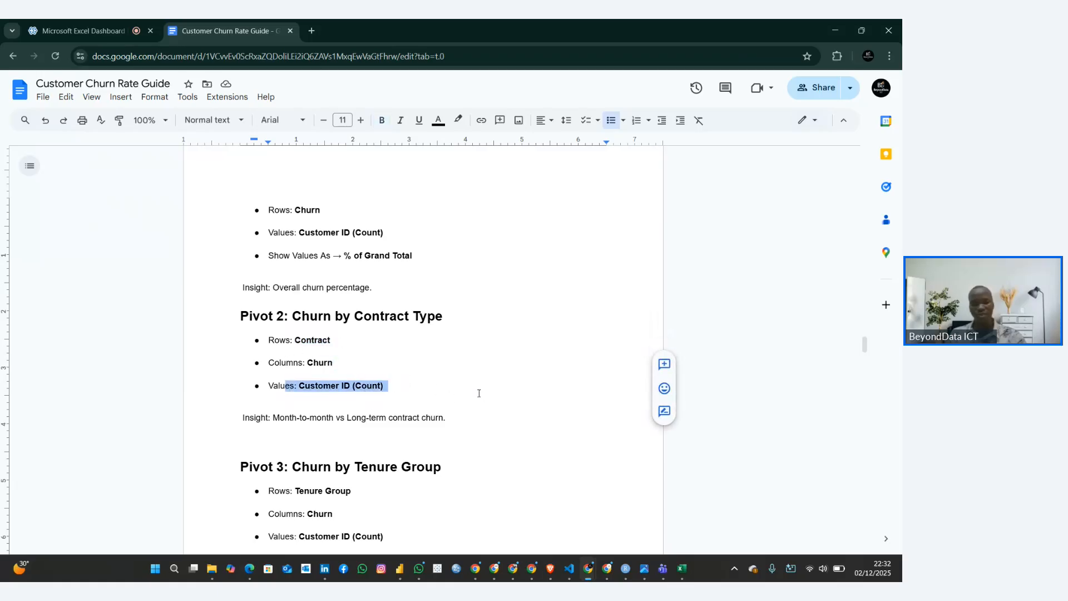
{"action": "left_click", "coordinate": [279, 316]}
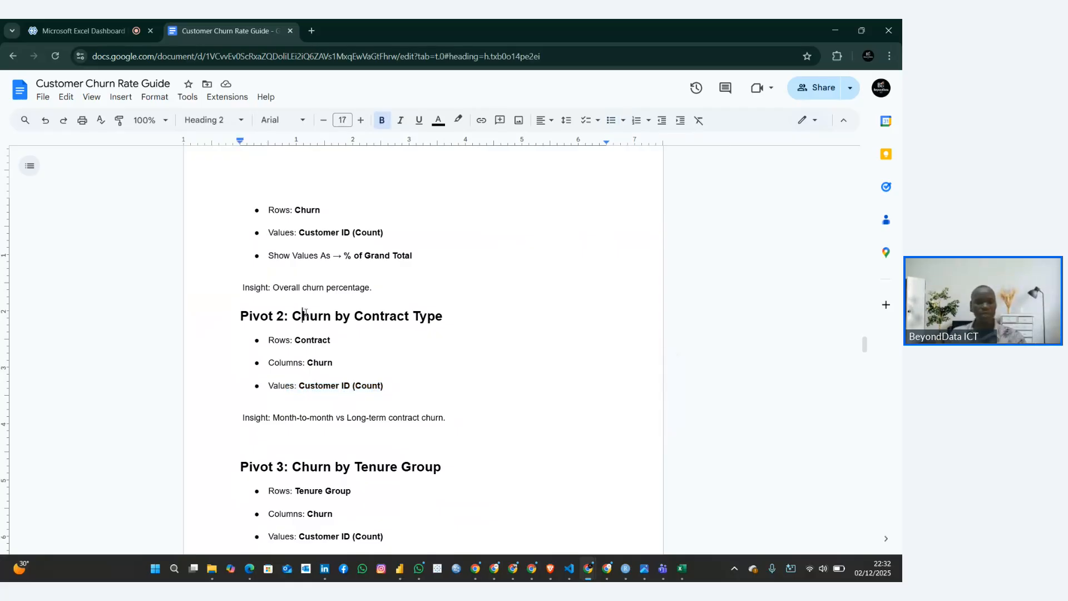
{"action": "left_click_drag", "start_coordinate": [289, 316], "coordinate": [409, 316]}
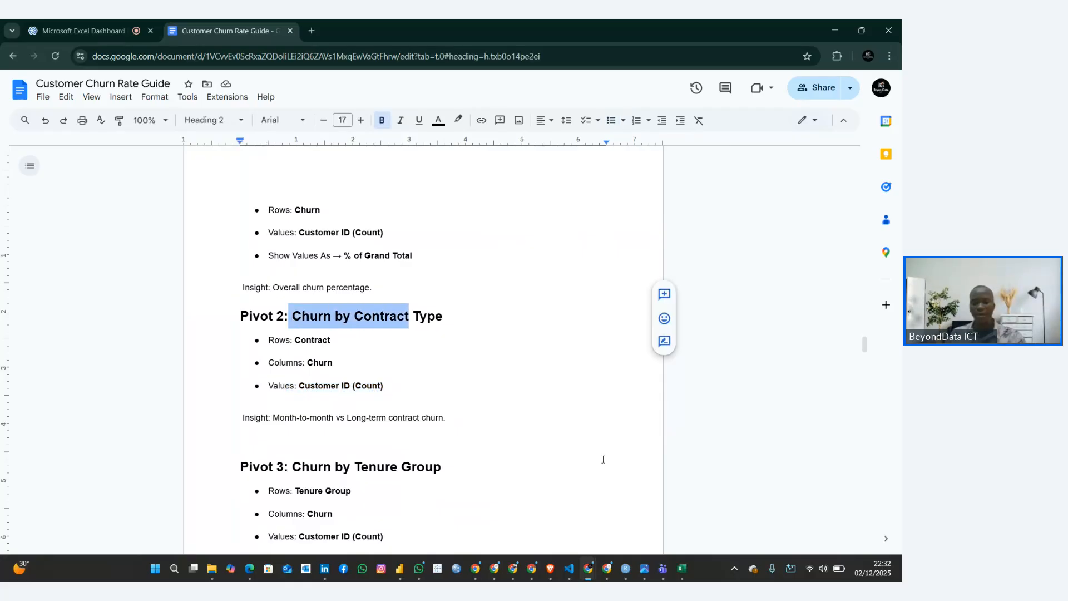
In Excel, move the Churn field to columns and add Contract to rows in the Pivot 2 table
{"action": "left_click", "coordinate": [682, 570]}
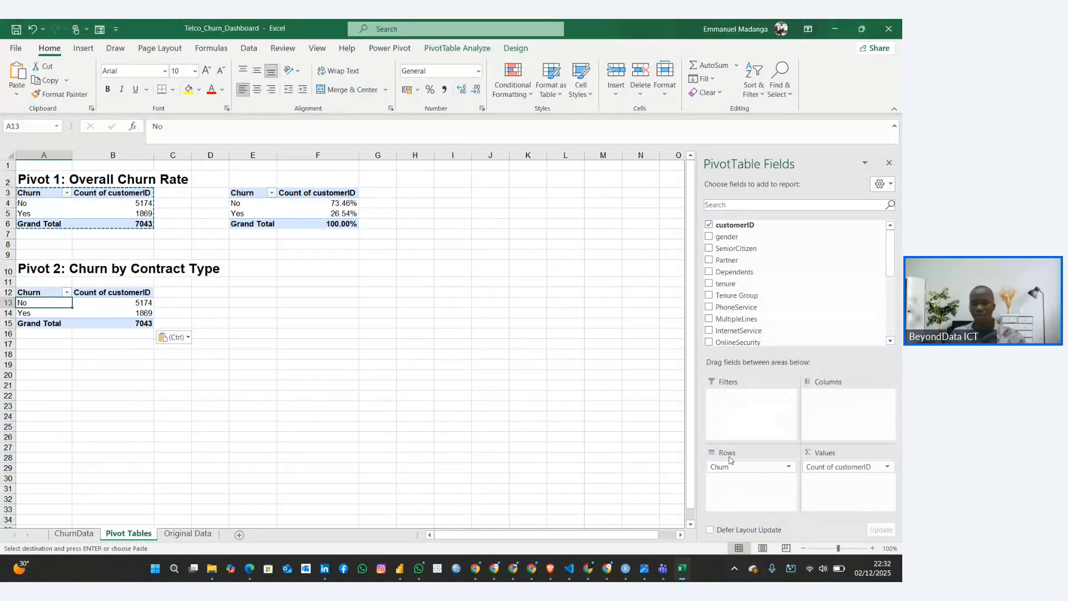
{"action": "left_click_drag", "start_coordinate": [743, 467], "coordinate": [812, 413]}
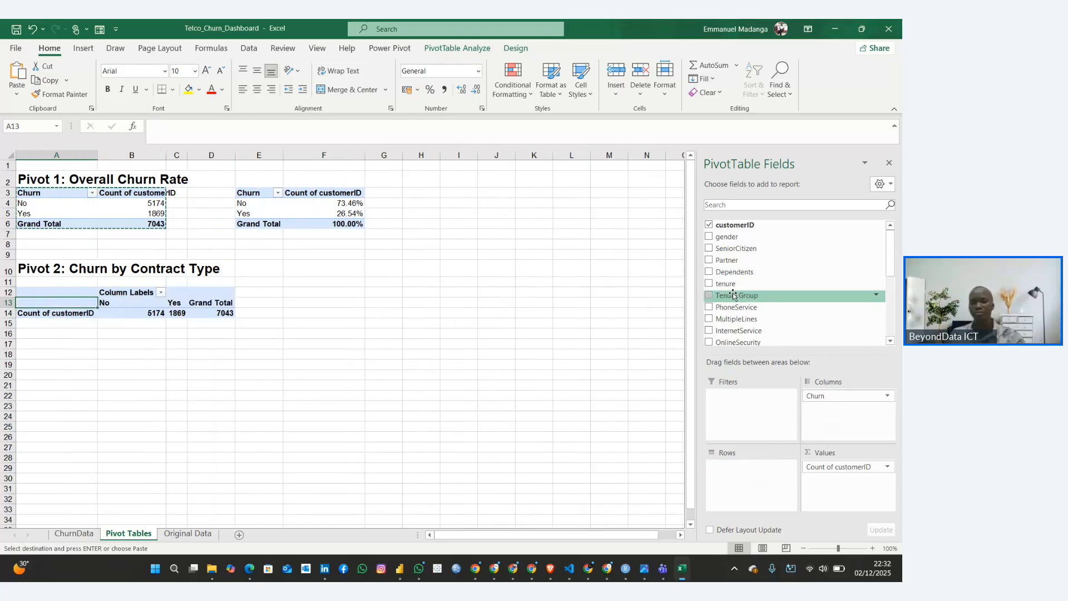
{"action": "scroll", "coordinate": [723, 322], "scroll_direction": "down", "scroll_amount": 1}
{"action": "scroll", "coordinate": [725, 334], "scroll_direction": "up", "scroll_amount": 1}
{"action": "scroll", "coordinate": [730, 347], "scroll_direction": "down", "scroll_amount": 3}
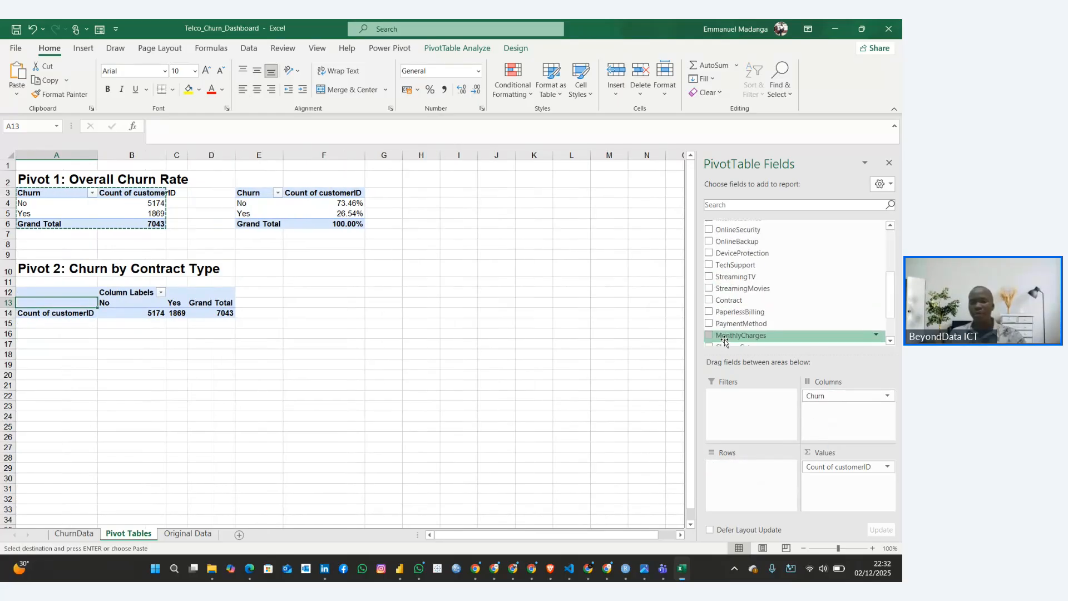
{"action": "scroll", "coordinate": [726, 343], "scroll_direction": "up", "scroll_amount": 3}
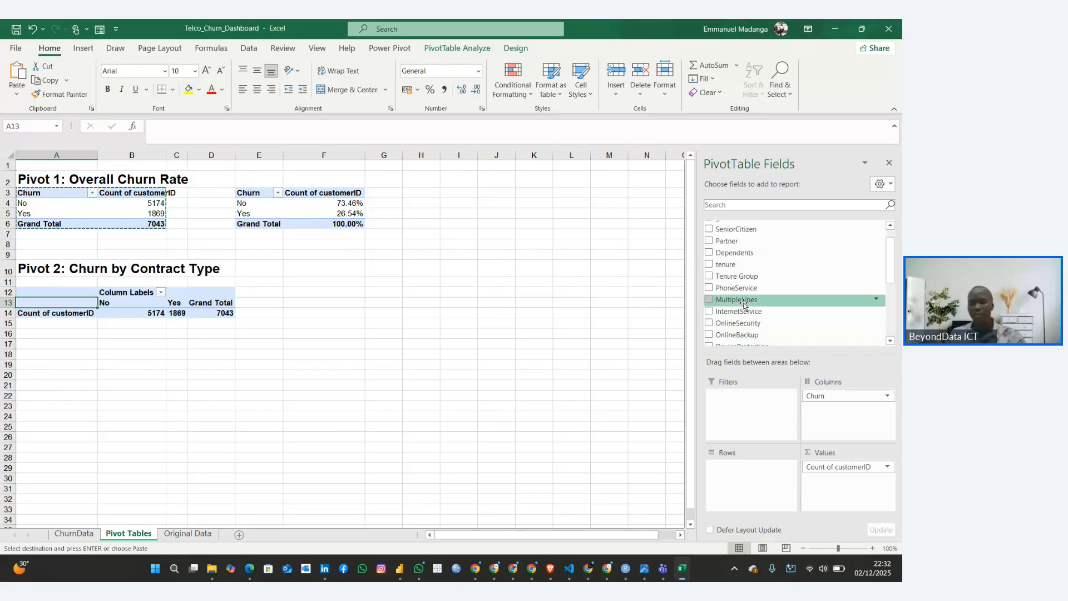
{"action": "scroll", "coordinate": [742, 305], "scroll_direction": "down", "scroll_amount": 3}
{"action": "left_click_drag", "start_coordinate": [744, 307], "coordinate": [742, 467]}
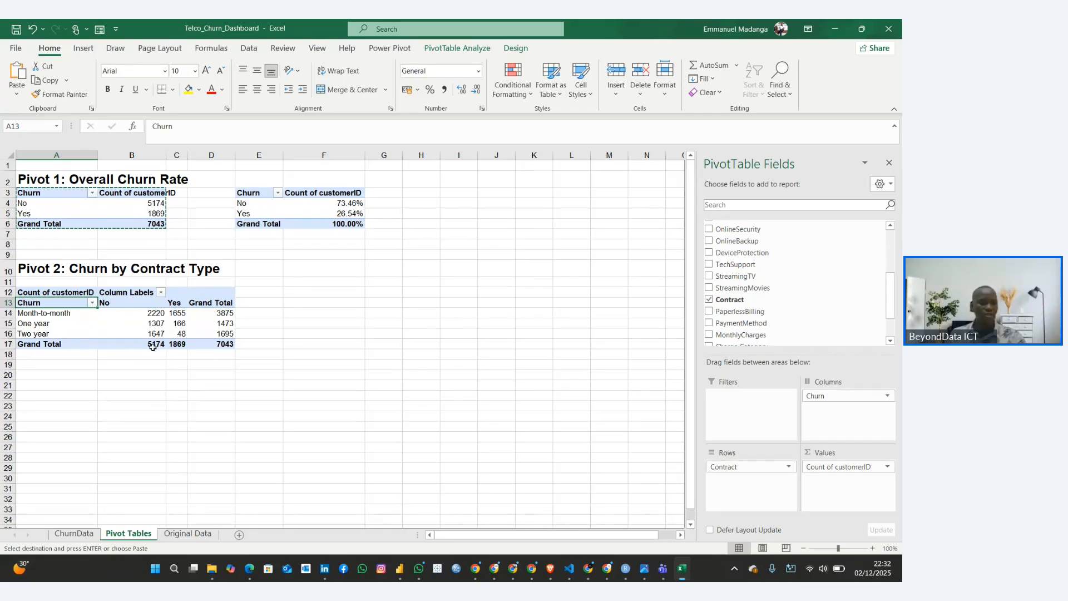
Rename the Pivot 2 row label header in A13 as Contract
{"action": "double_click", "coordinate": [44, 303]}
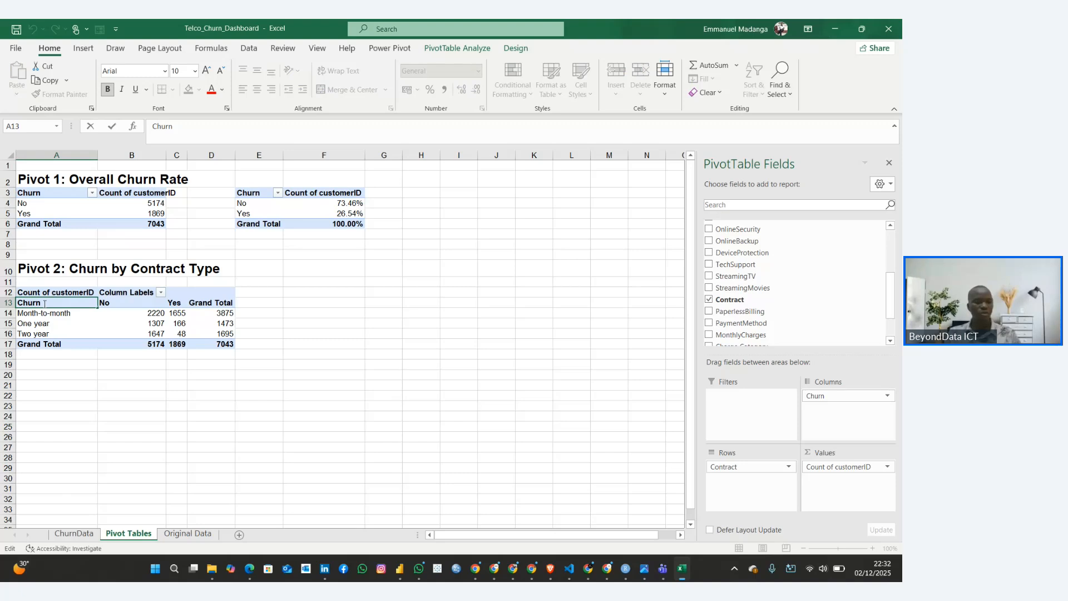
{"action": "double_click", "coordinate": [44, 302]}
{"action": "key", "text": "ctrl+v"}
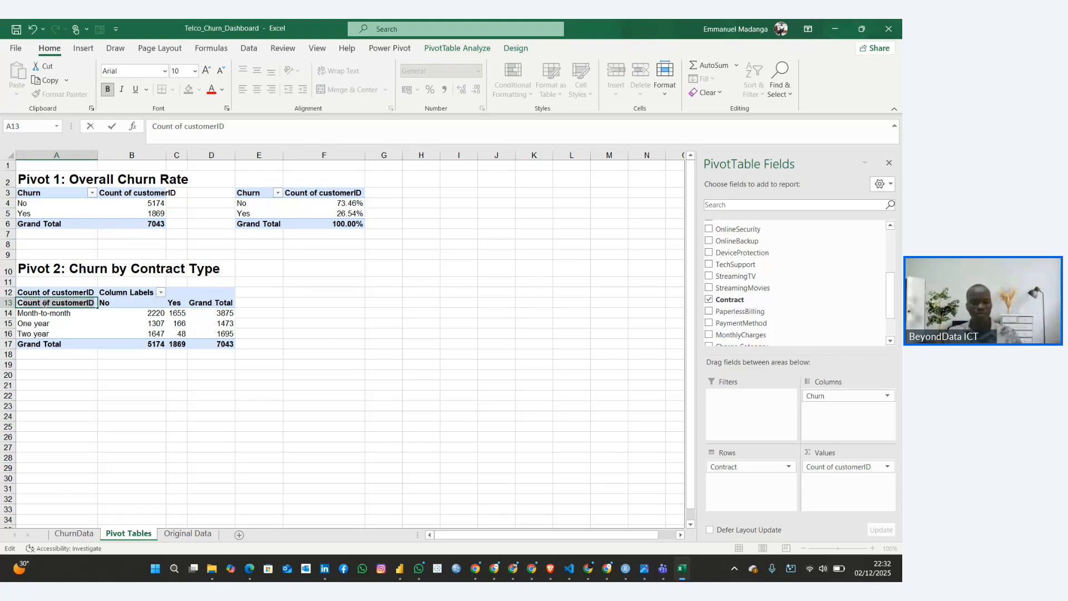
{"action": "type", "text": "Contract"}
{"action": "key", "text": "Return"}
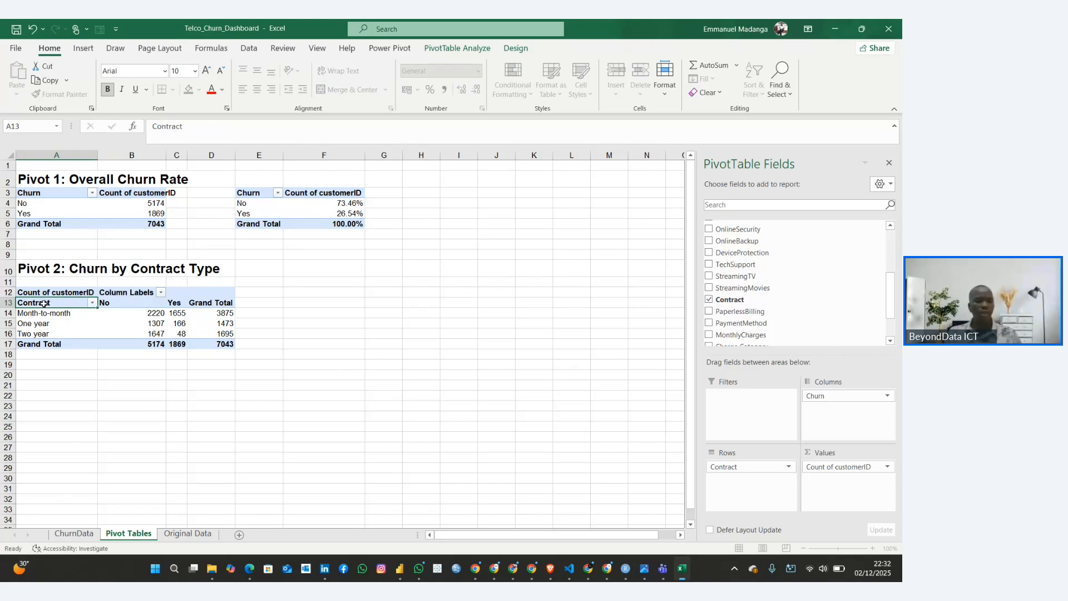
Rename the Column Labels header in B12 of the Pivot 2 table as Churn
{"action": "left_click", "coordinate": [116, 292]}
{"action": "key", "text": "F2"}
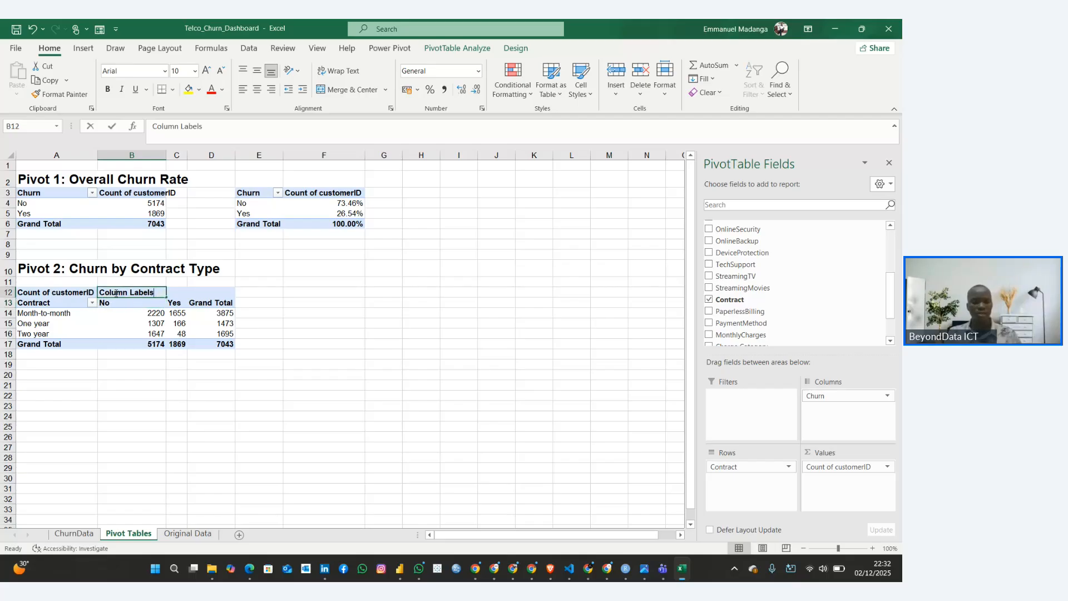
{"action": "type", "text": "Chau"}
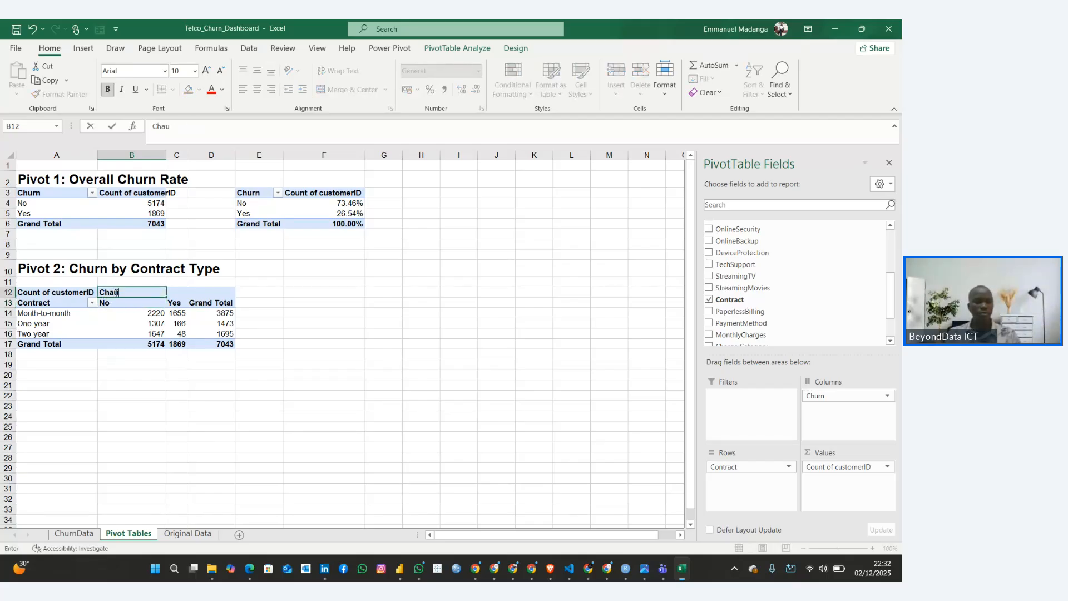
{"action": "type", "text": "rn"}
{"action": "key", "text": "Return"}
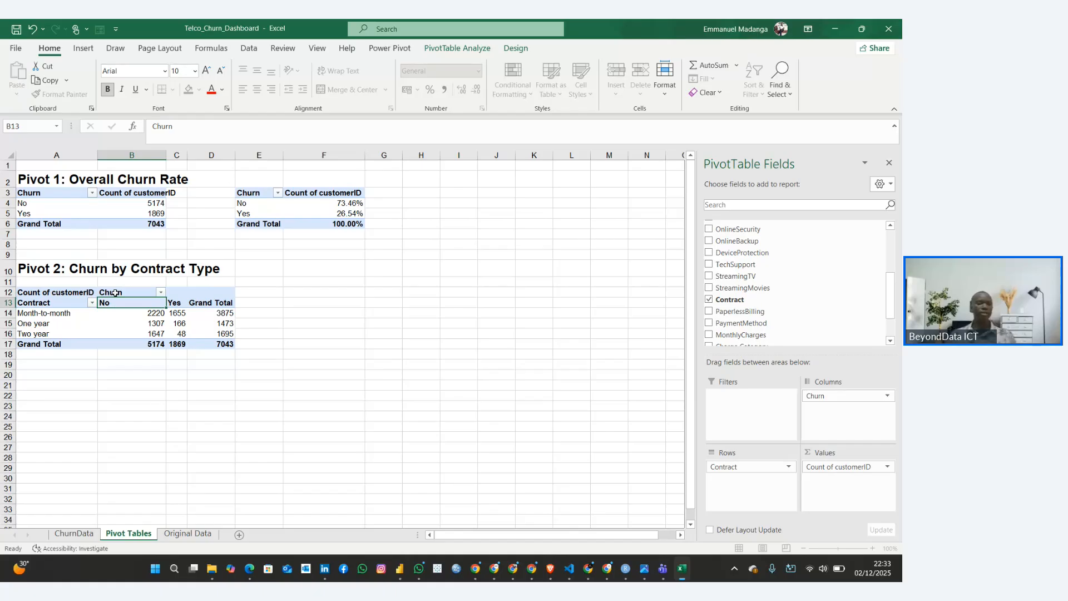
{"action": "left_click", "coordinate": [126, 415]}
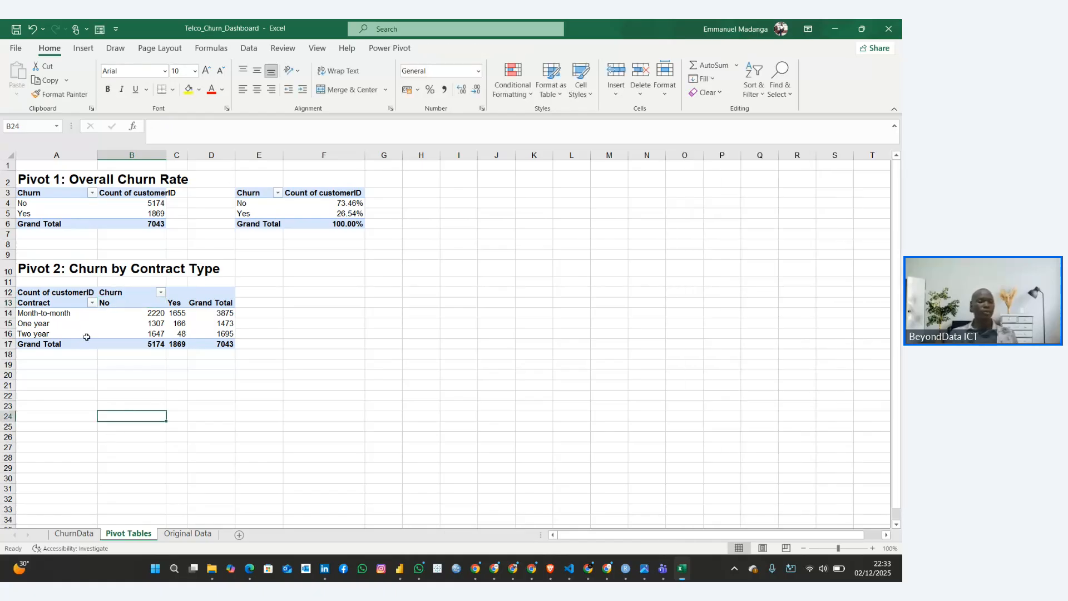
Examine the Pivot 2 churned and retained customer counts for the month-to-month, one-year and two-year contracts
{"action": "left_click", "coordinate": [66, 323]}
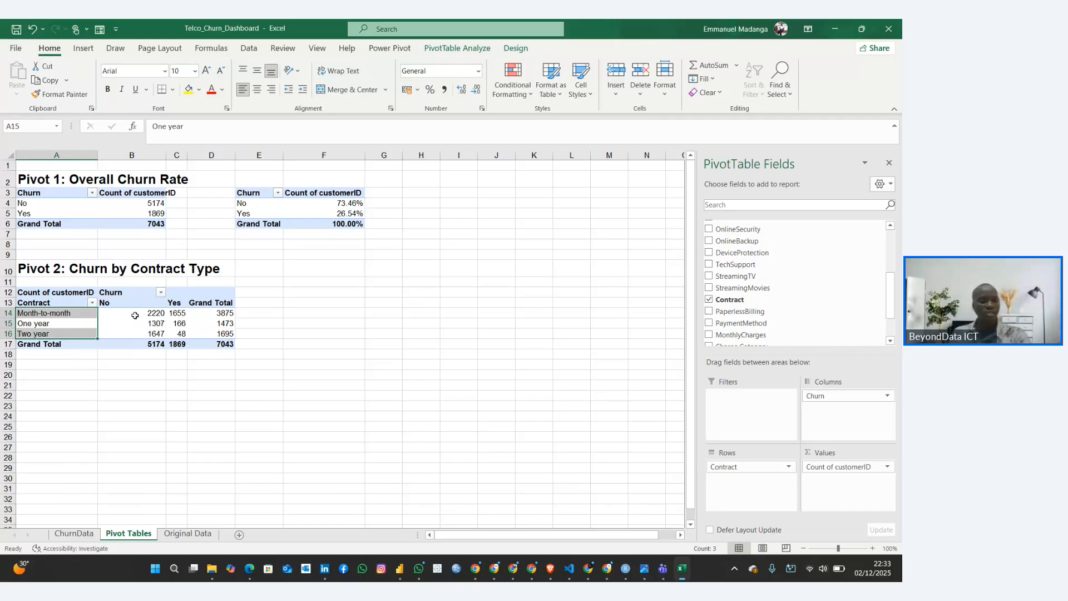
{"action": "left_click", "coordinate": [77, 316]}
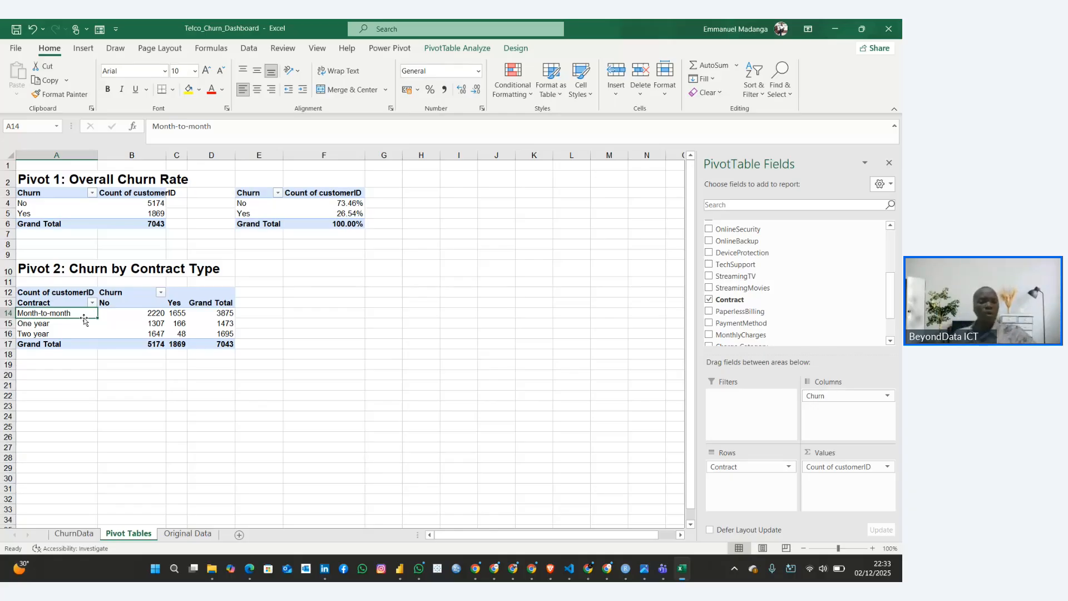
{"action": "left_click", "coordinate": [146, 314]}
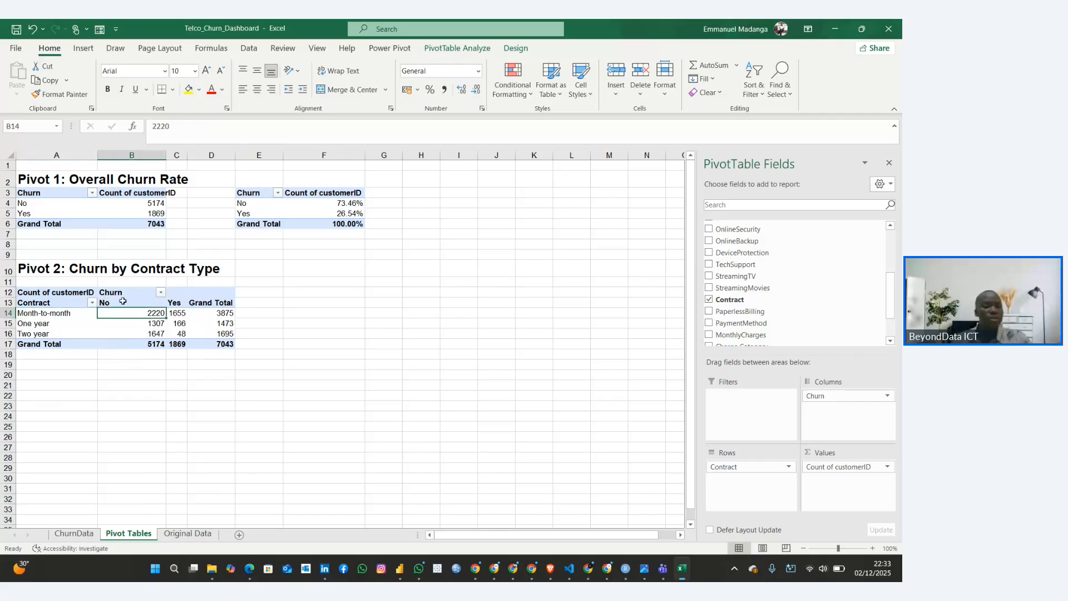
{"action": "left_click", "coordinate": [50, 312]}
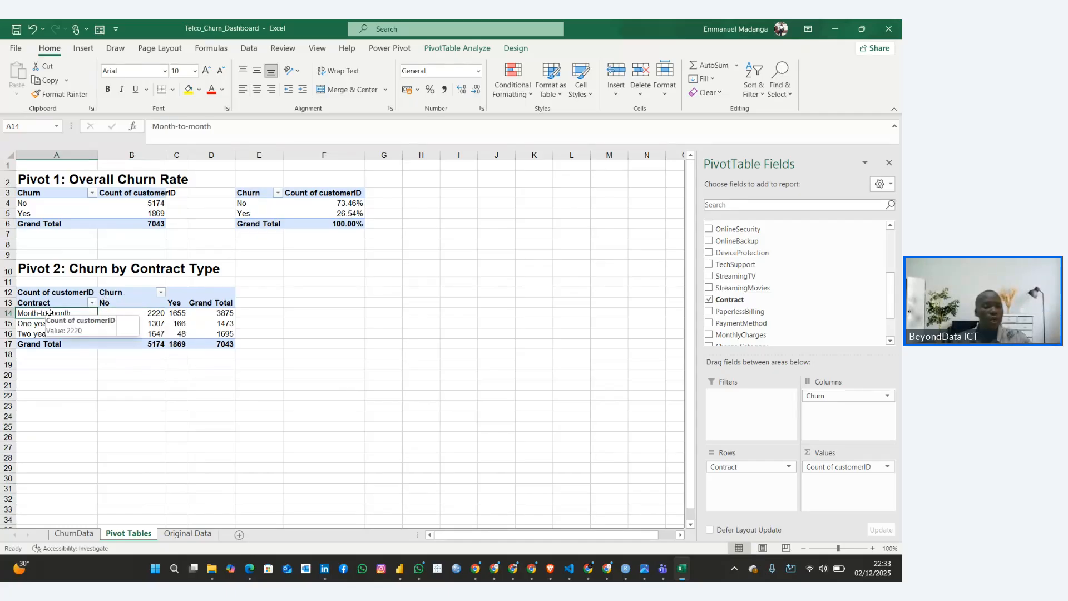
{"action": "left_click", "coordinate": [118, 312]}
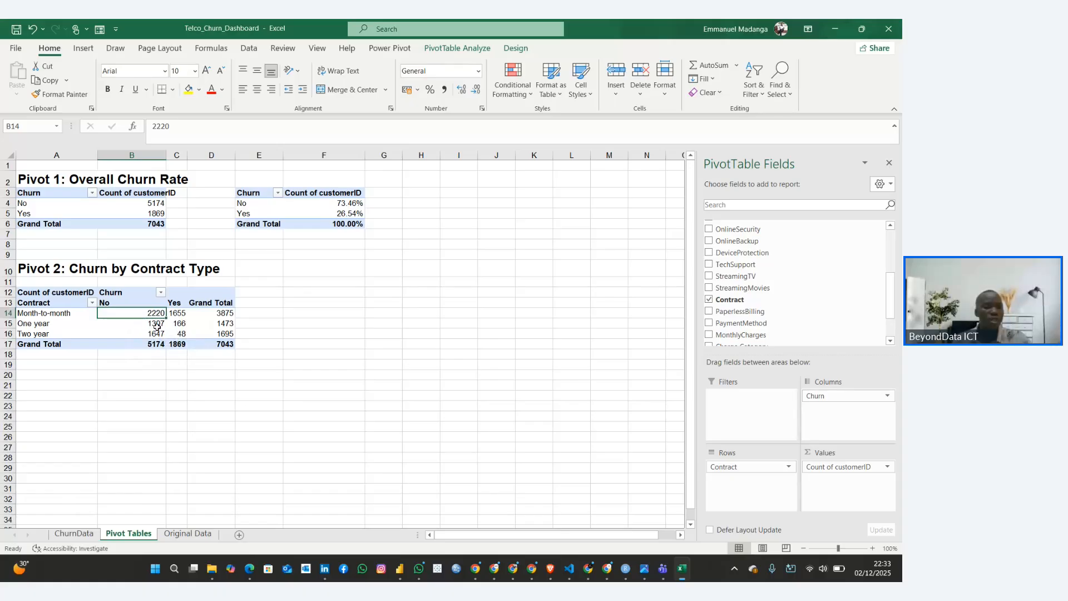
{"action": "left_click", "coordinate": [58, 314]}
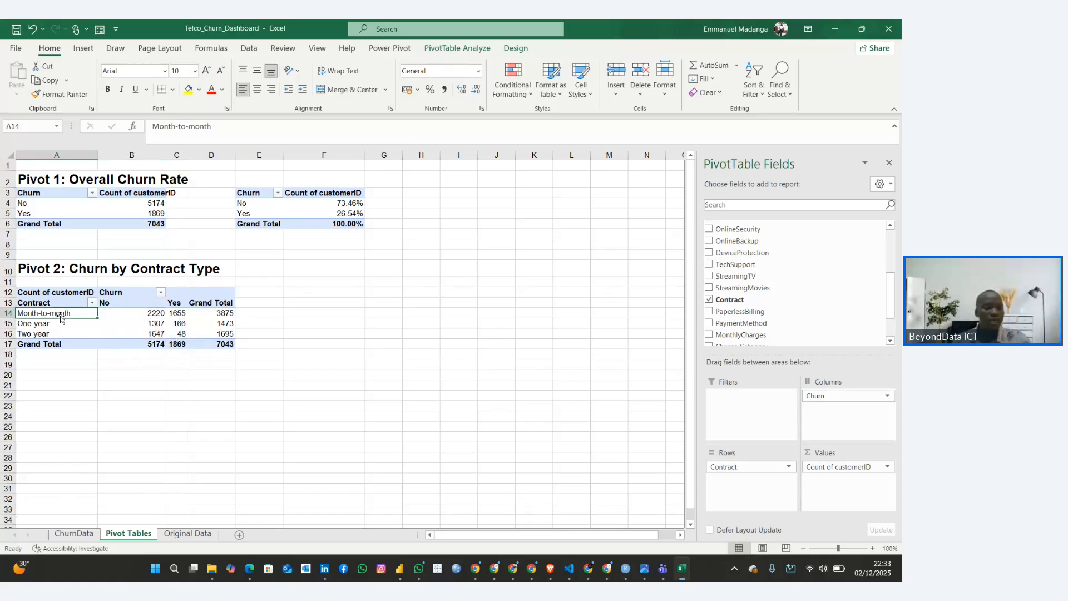
{"action": "left_click", "coordinate": [176, 313]}
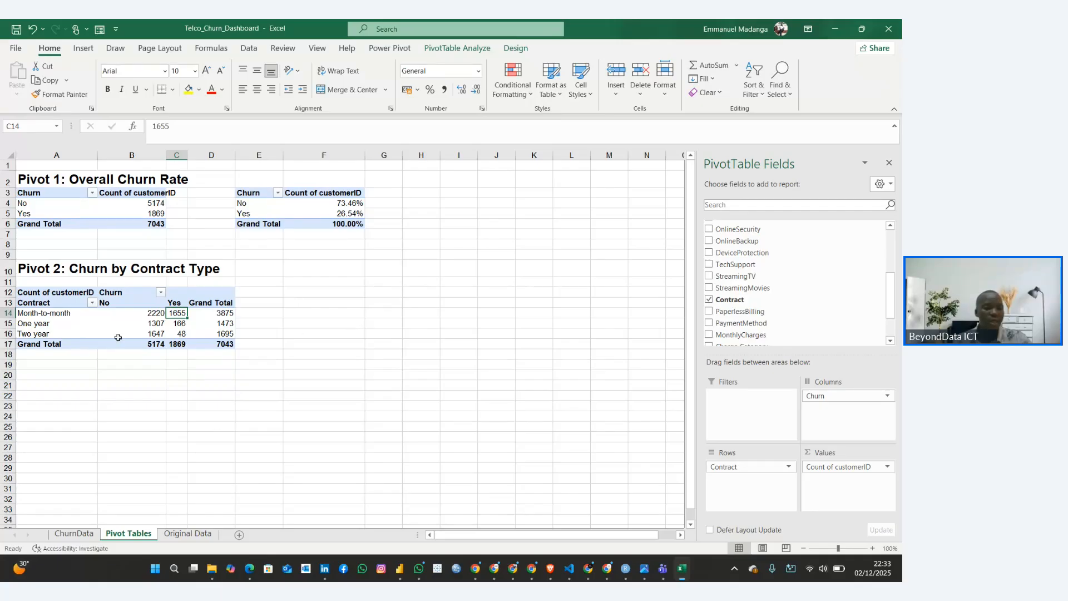
{"action": "left_click", "coordinate": [30, 324]}
{"action": "left_click", "coordinate": [161, 323]}
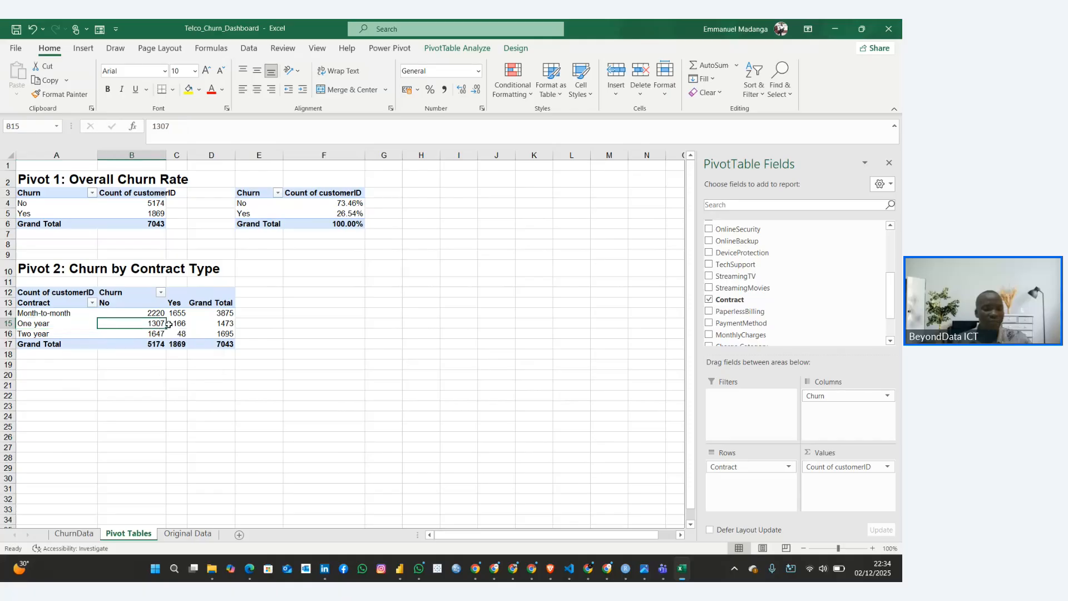
{"action": "left_click", "coordinate": [174, 326]}
{"action": "left_click", "coordinate": [16, 332]}
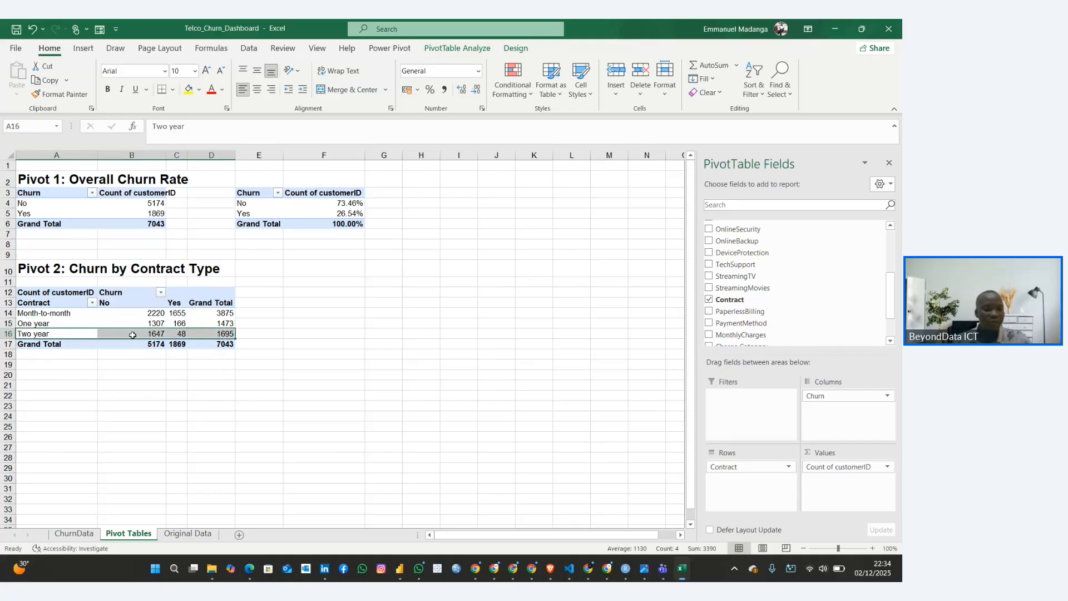
{"action": "left_click", "coordinate": [157, 333]}
{"action": "left_click", "coordinate": [177, 333]}
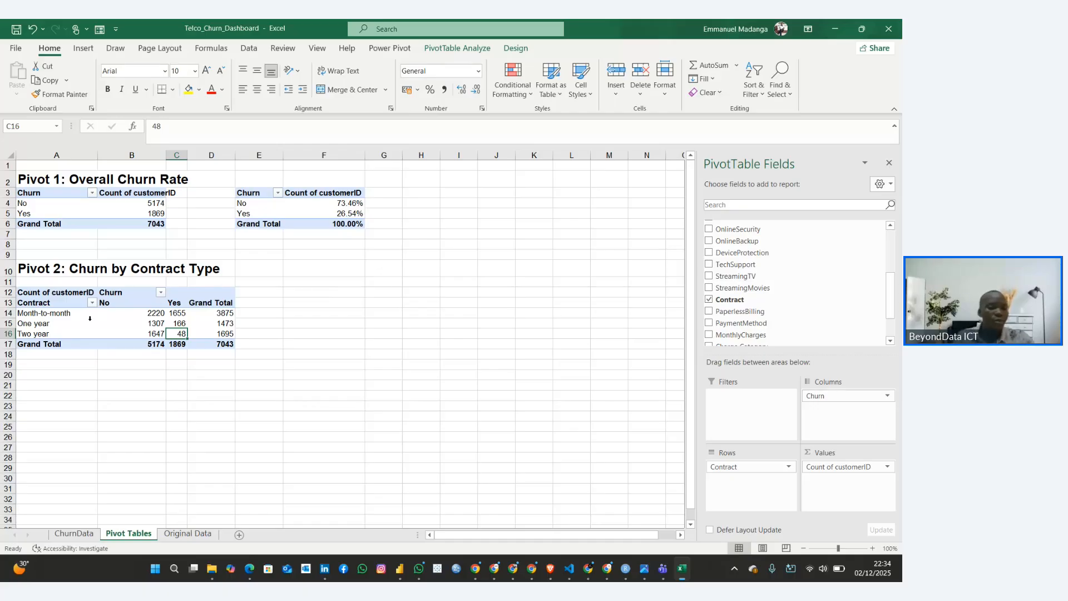
Compare the No and Yes churn counts for month-to-month customers in the Pivot 2 table
{"action": "left_click", "coordinate": [134, 311]}
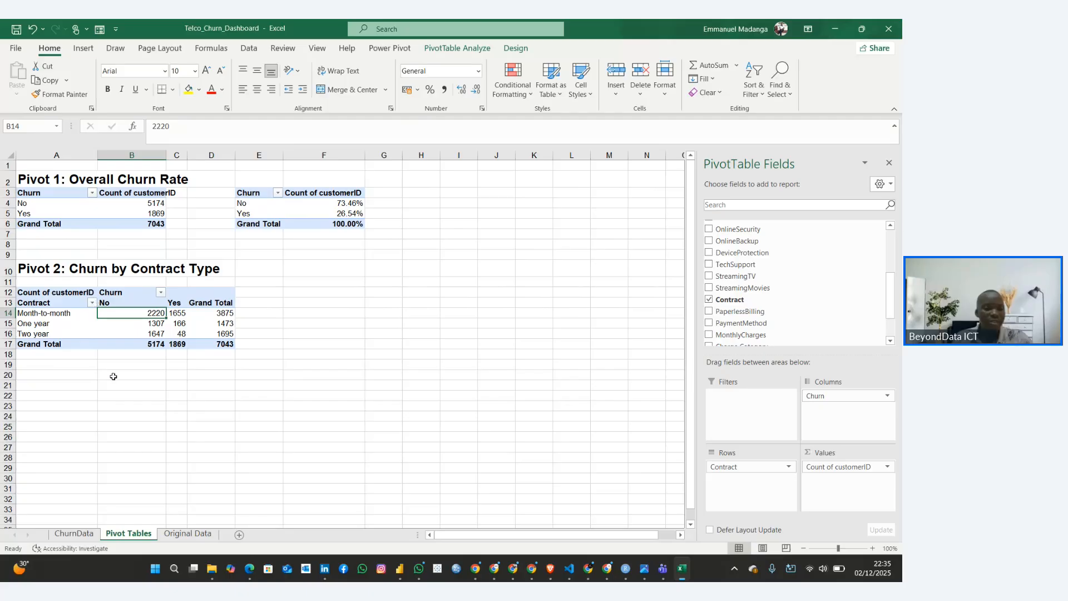
{"action": "left_click", "coordinate": [158, 378]}
{"action": "left_click", "coordinate": [30, 316]}
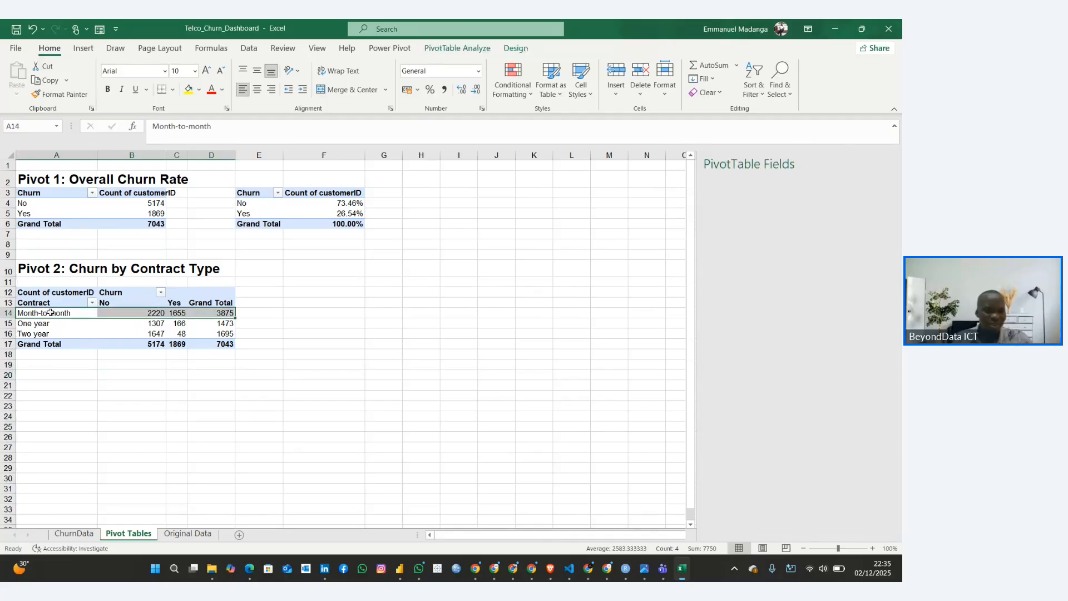
{"action": "left_click", "coordinate": [125, 314]}
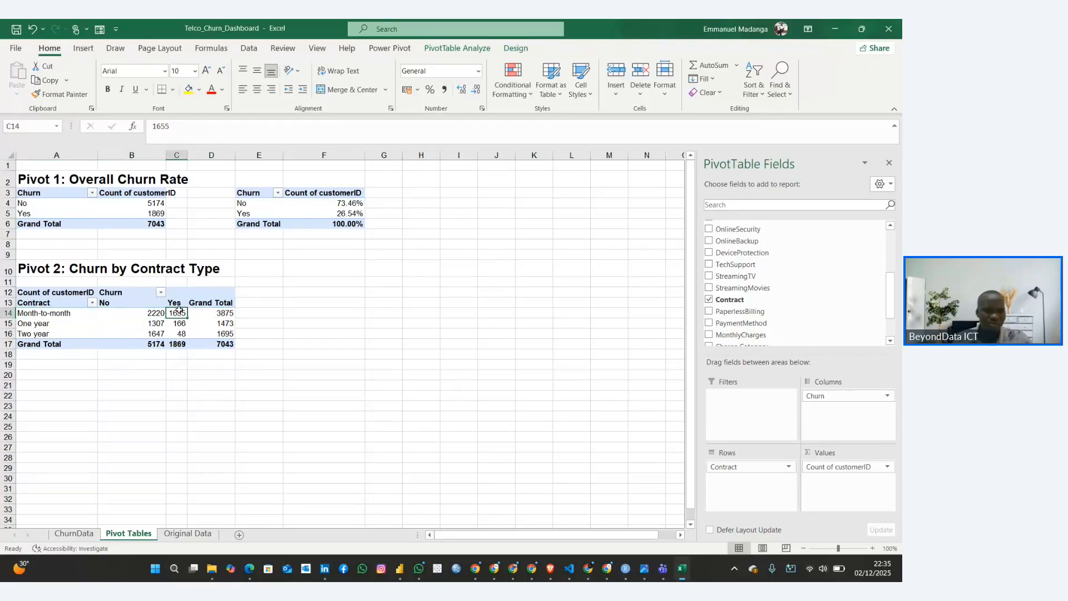
{"action": "left_click", "coordinate": [38, 313]}
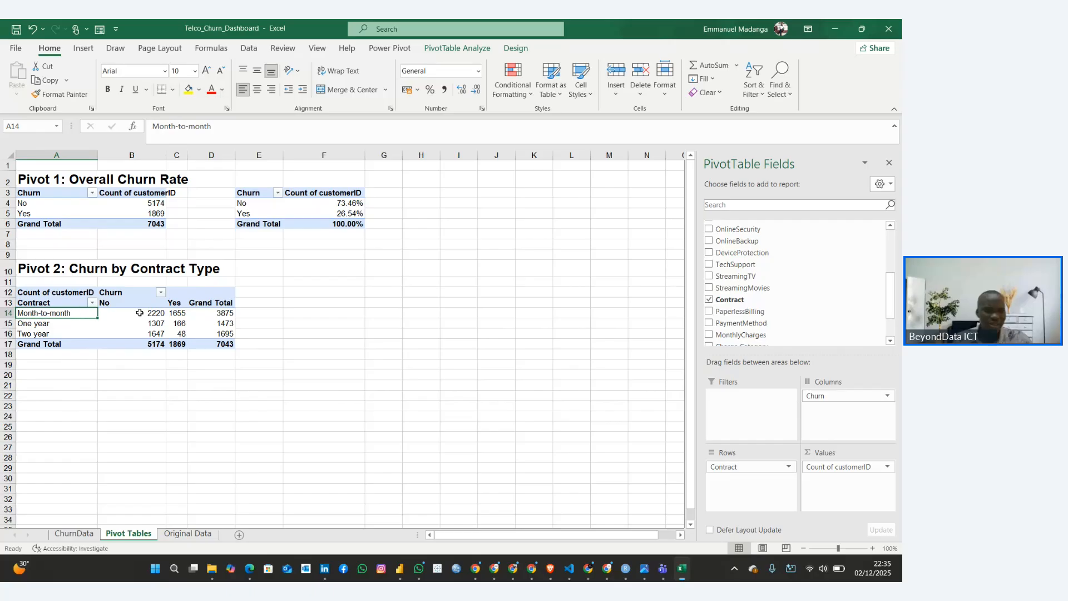
{"action": "left_click", "coordinate": [149, 312]}
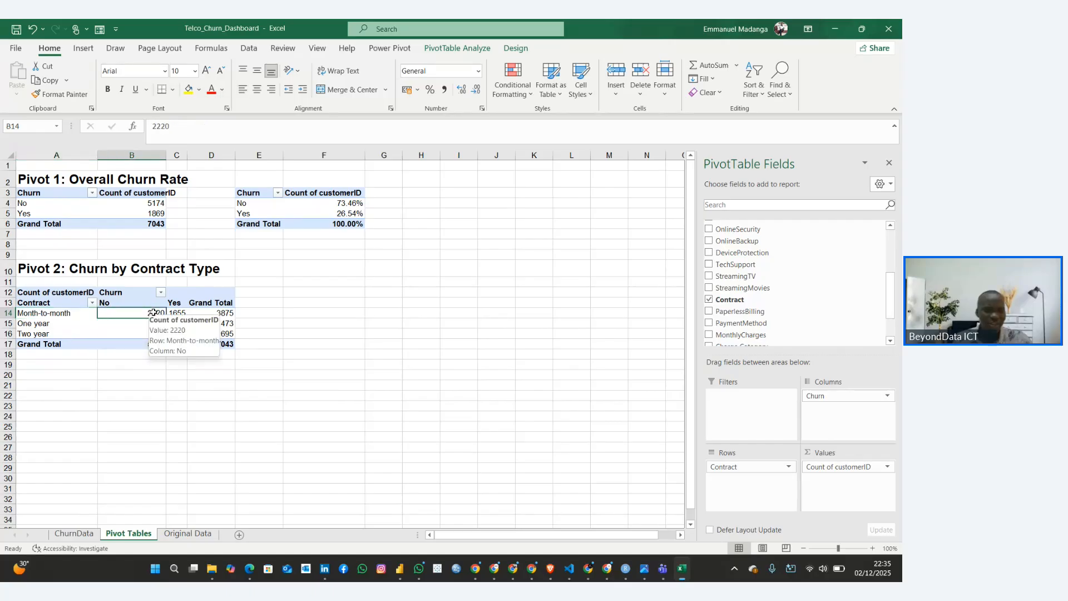
{"action": "left_click", "coordinate": [51, 315]}
{"action": "left_click", "coordinate": [176, 313]}
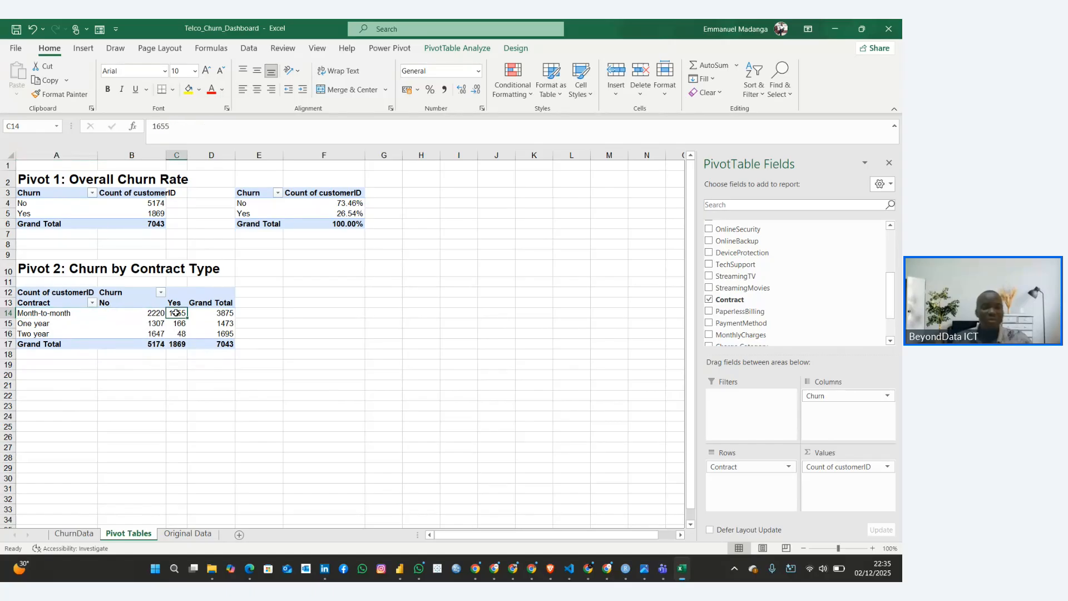
{"action": "mouse_move", "coordinate": [176, 313]}
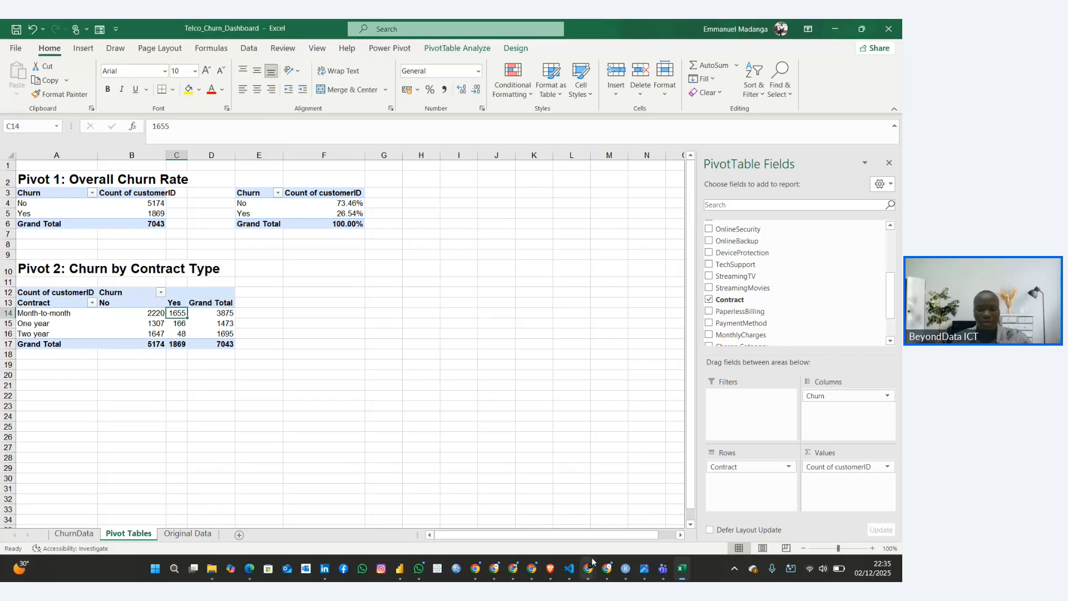
Copy the heading "Pivot 3: Churn by Tenure Group" from the Customer Churn Rate Guide in Chrome into cell A20 of the Excel Pivot Tables sheet
{"action": "mouse_move", "coordinate": [589, 566]}
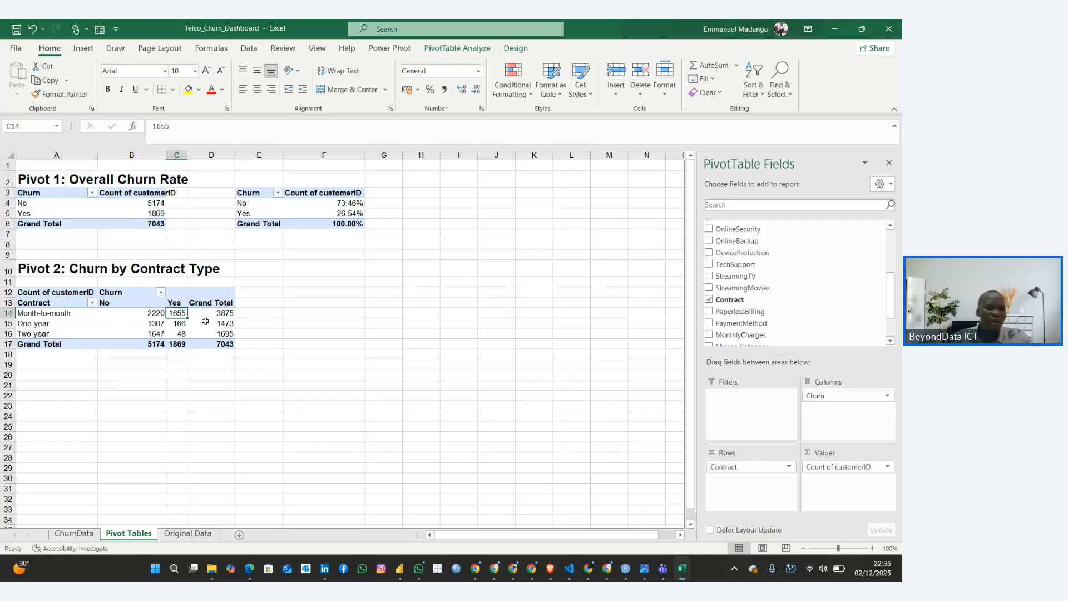
{"action": "left_click", "coordinate": [566, 523]}
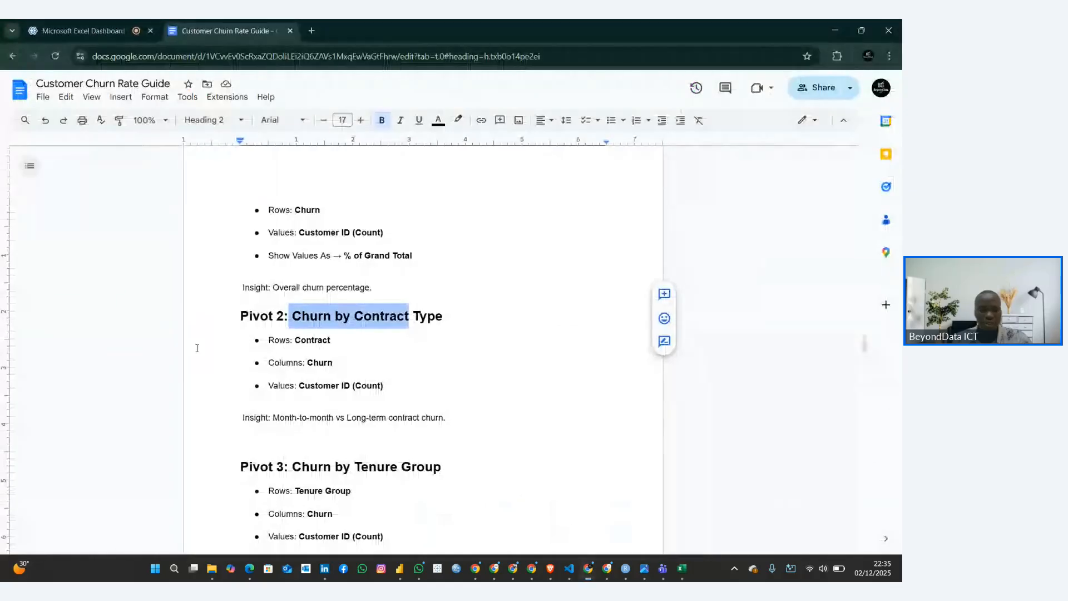
{"action": "left_click", "coordinate": [257, 362]}
{"action": "scroll", "coordinate": [262, 361], "scroll_direction": "down", "scroll_amount": 2}
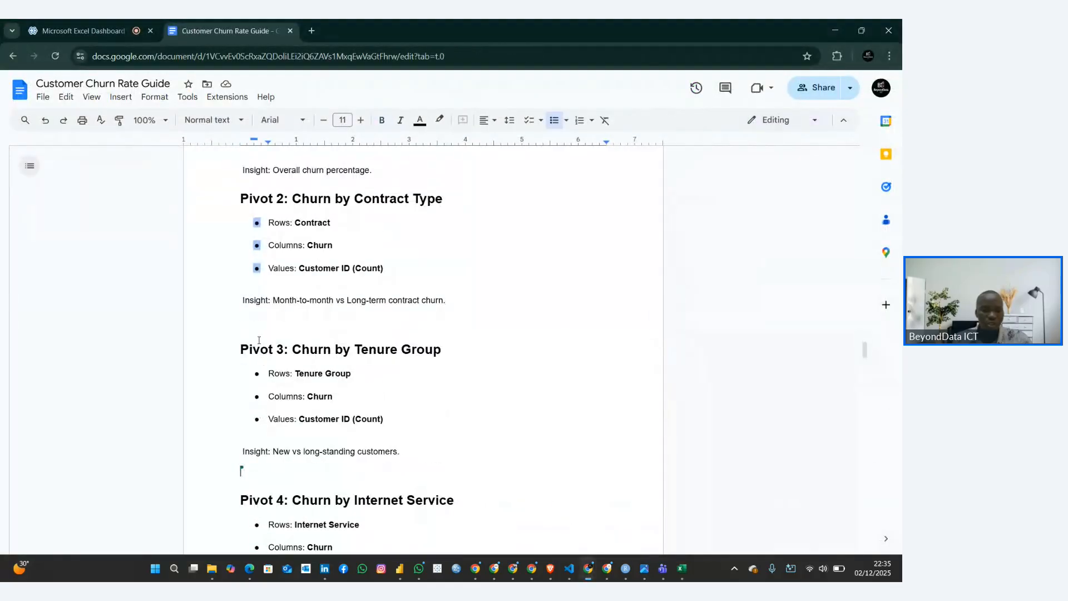
{"action": "left_click", "coordinate": [242, 351]}
{"action": "left_click_drag", "start_coordinate": [242, 350], "coordinate": [444, 347]}
{"action": "key", "text": "ctrl+c"}
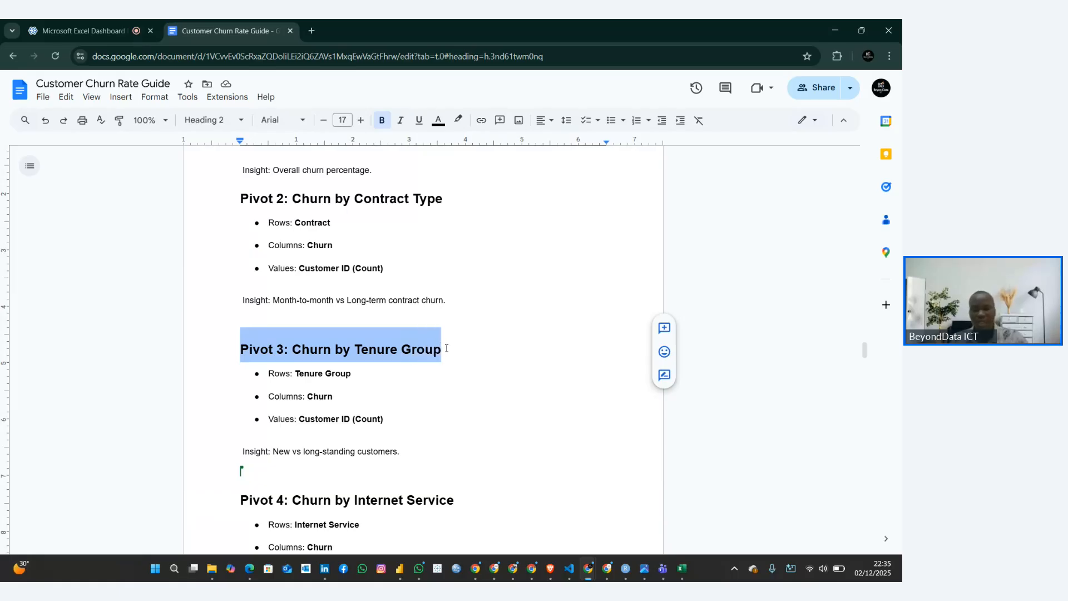
{"action": "left_click", "coordinate": [682, 567]}
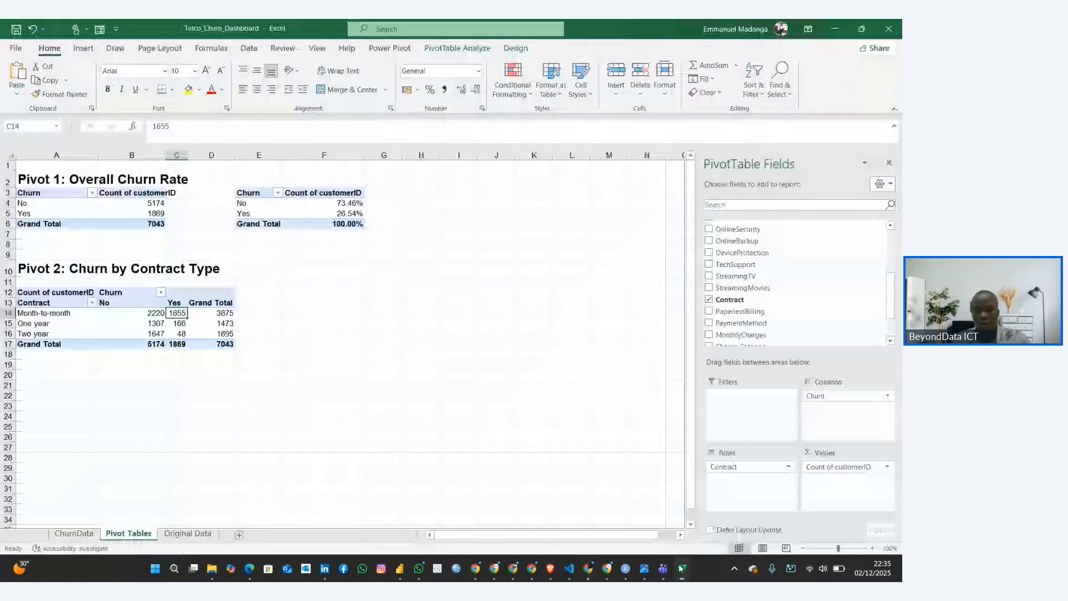
{"action": "left_click", "coordinate": [35, 377]}
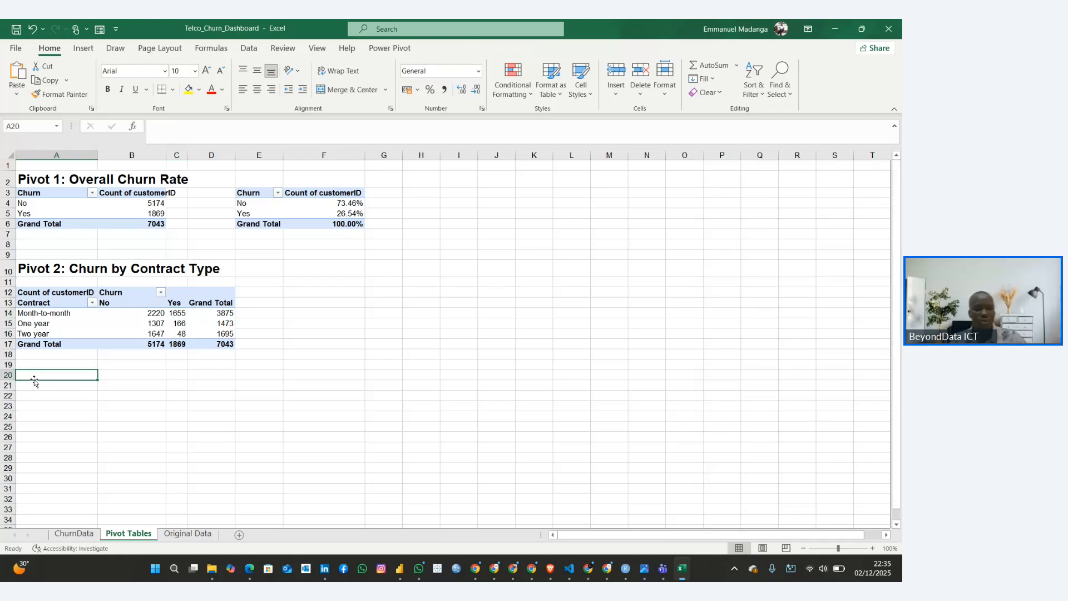
{"action": "key", "text": "ctrl+v"}
{"action": "scroll", "coordinate": [61, 373], "scroll_direction": "down", "scroll_amount": 3}
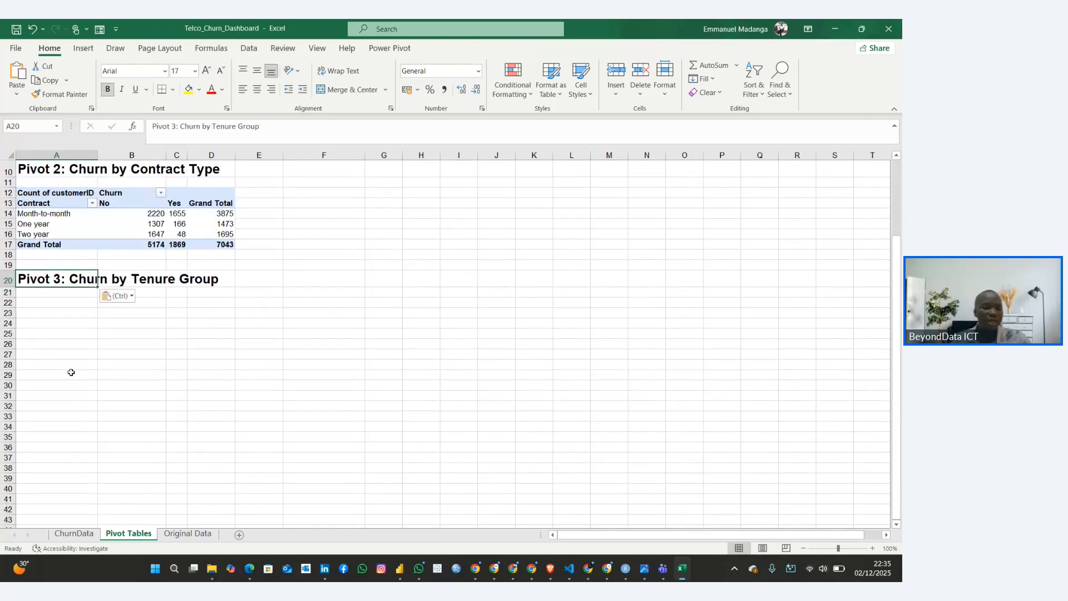
Duplicate the whole Pivot 2 table to cell A21, directly under the Pivot 3 heading
{"action": "left_click", "coordinate": [70, 323]}
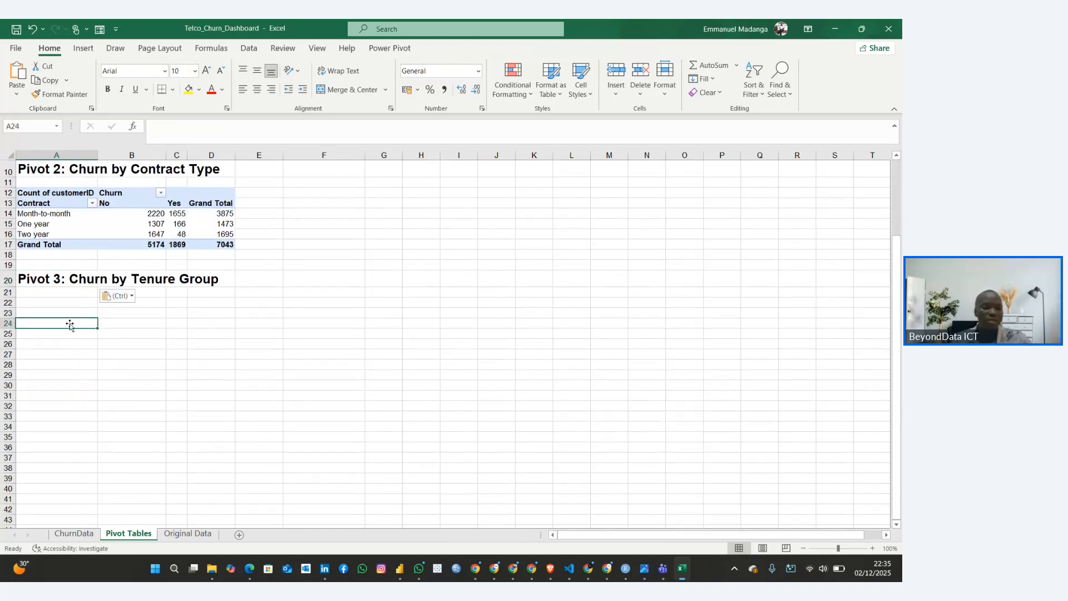
{"action": "left_click", "coordinate": [73, 296]}
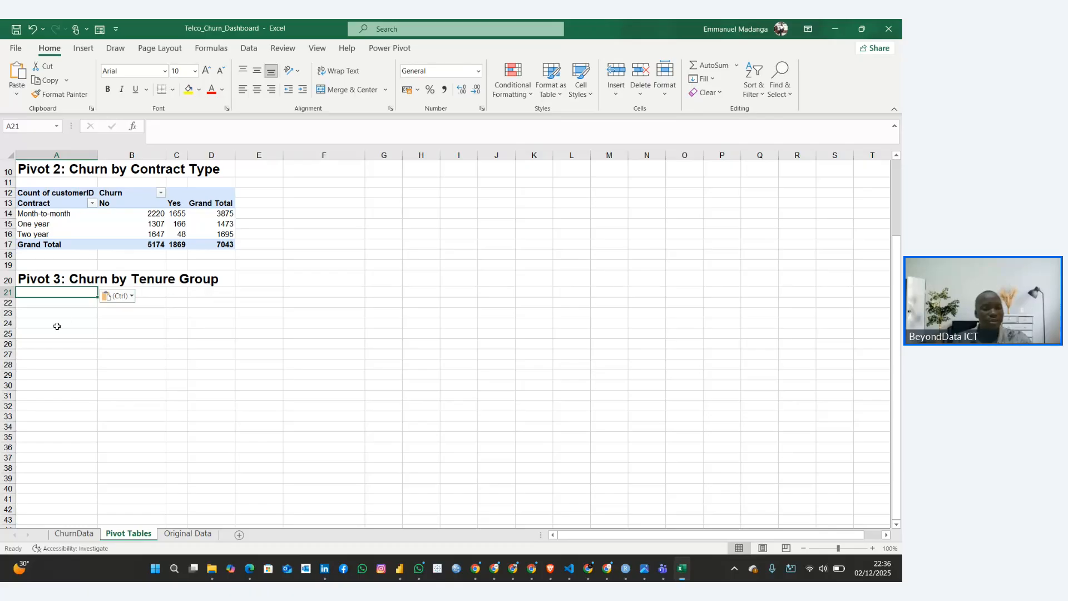
{"action": "left_click", "coordinate": [32, 192]}
{"action": "key", "text": "ctrl+a"}
{"action": "key", "text": "ctrl+c"}
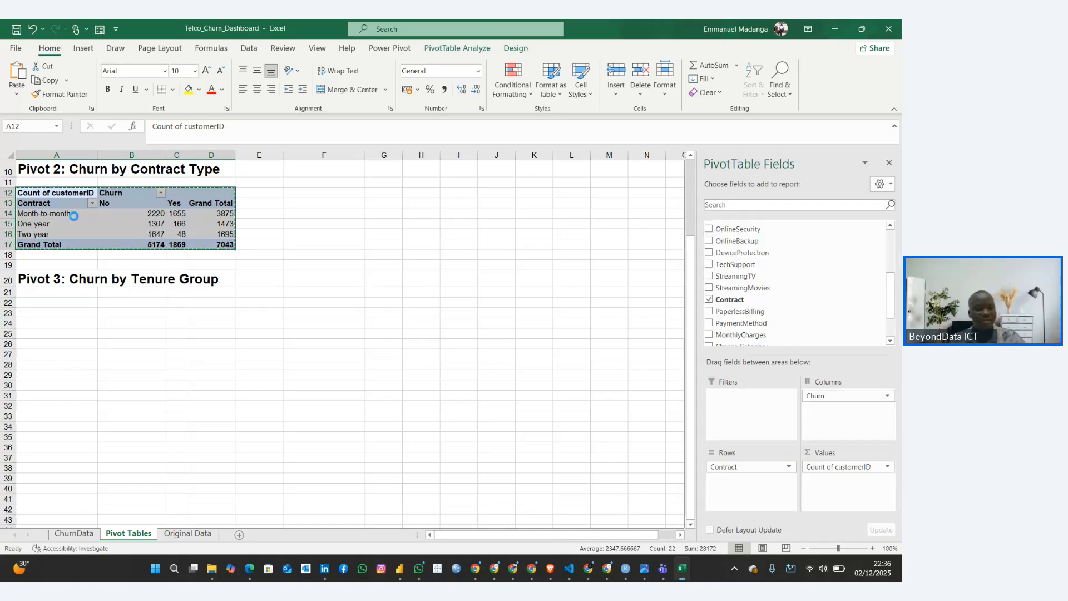
{"action": "left_click", "coordinate": [39, 293]}
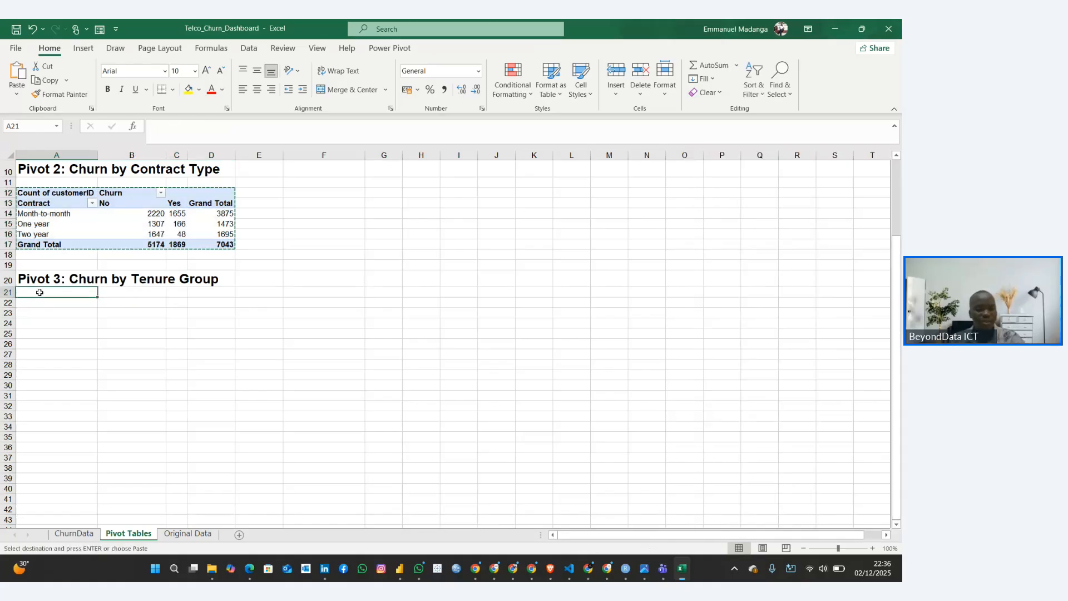
{"action": "key", "text": "ctrl+v"}
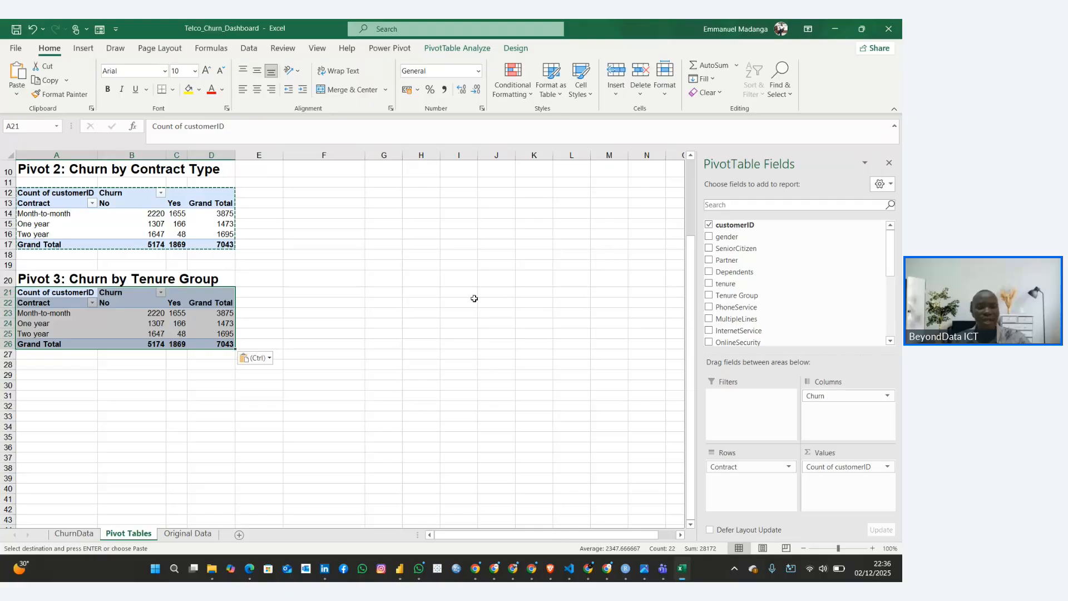
Replace Contract with Tenure Group as the row field of the Pivot 3 table
{"action": "scroll", "coordinate": [805, 269], "scroll_direction": "down", "scroll_amount": 5}
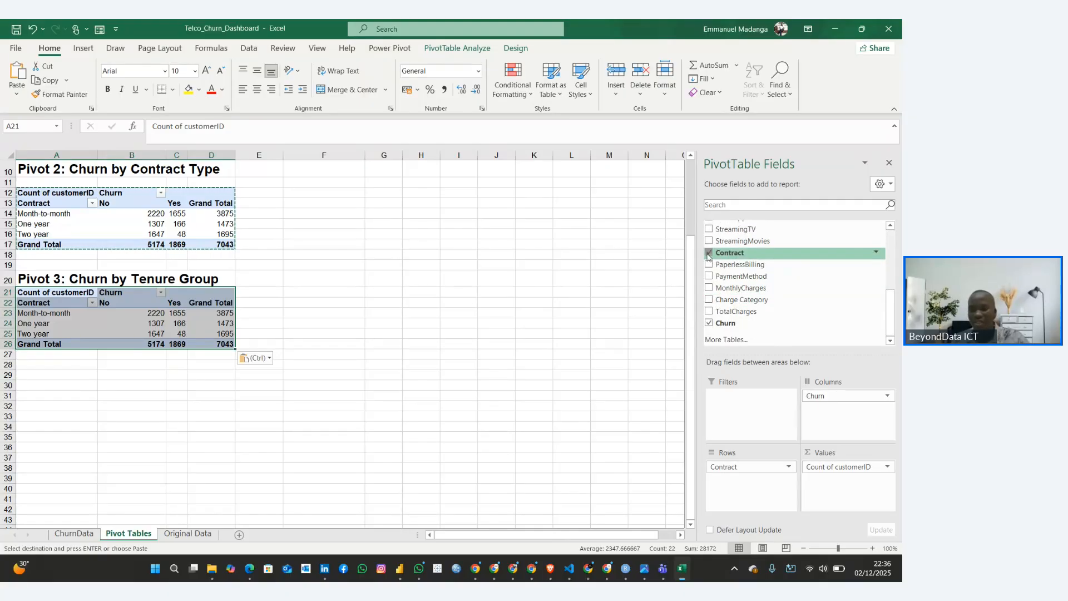
{"action": "left_click", "coordinate": [708, 254]}
{"action": "scroll", "coordinate": [726, 269], "scroll_direction": "up", "scroll_amount": 1}
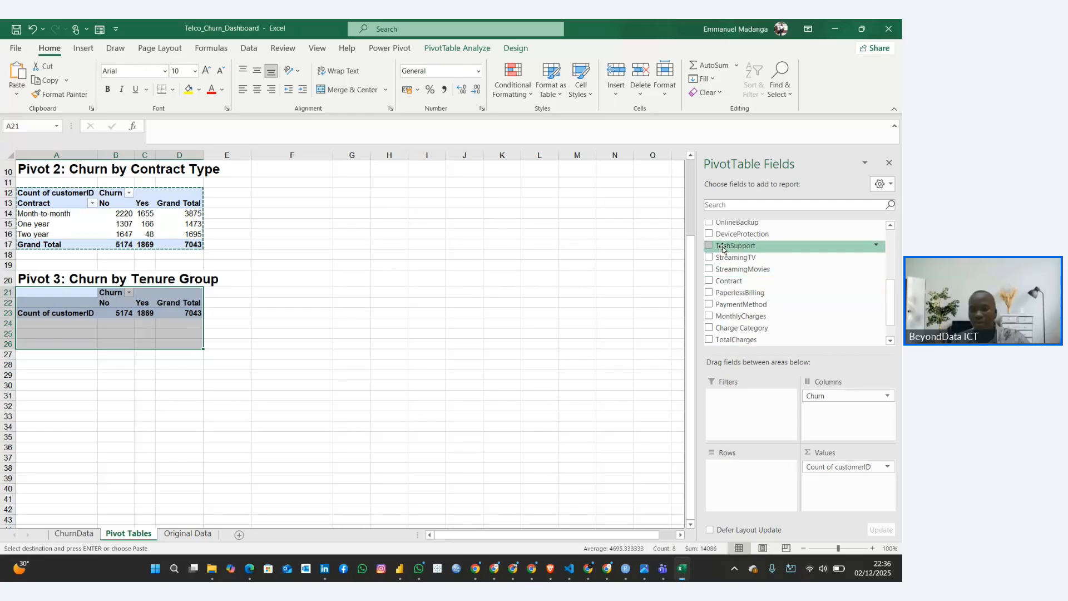
{"action": "scroll", "coordinate": [723, 248], "scroll_direction": "up", "scroll_amount": 3}
{"action": "left_click_drag", "start_coordinate": [723, 239], "coordinate": [734, 467]}
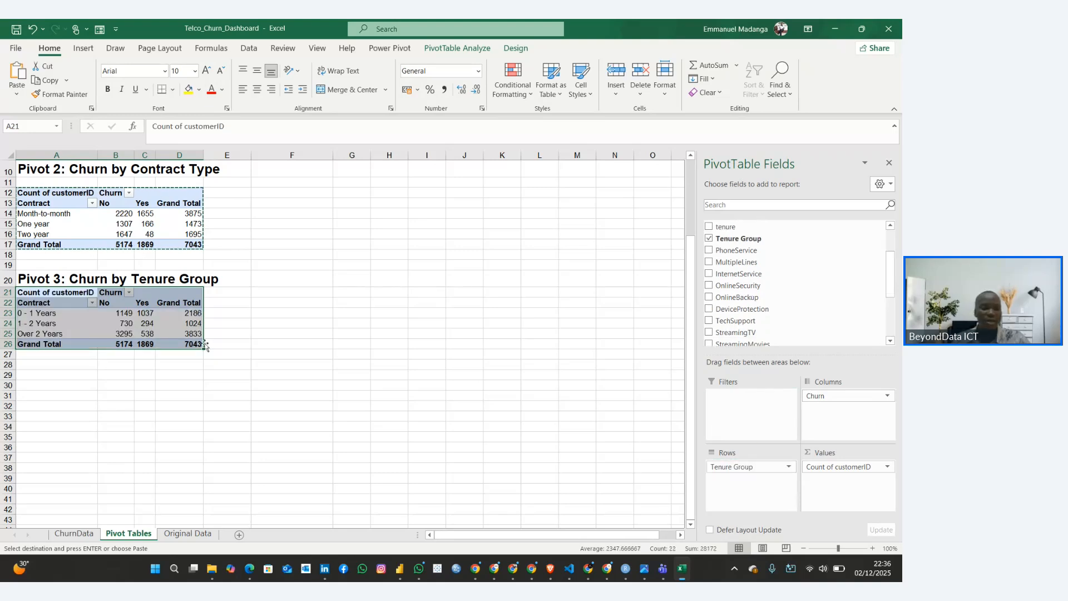
{"action": "left_click", "coordinate": [145, 374]}
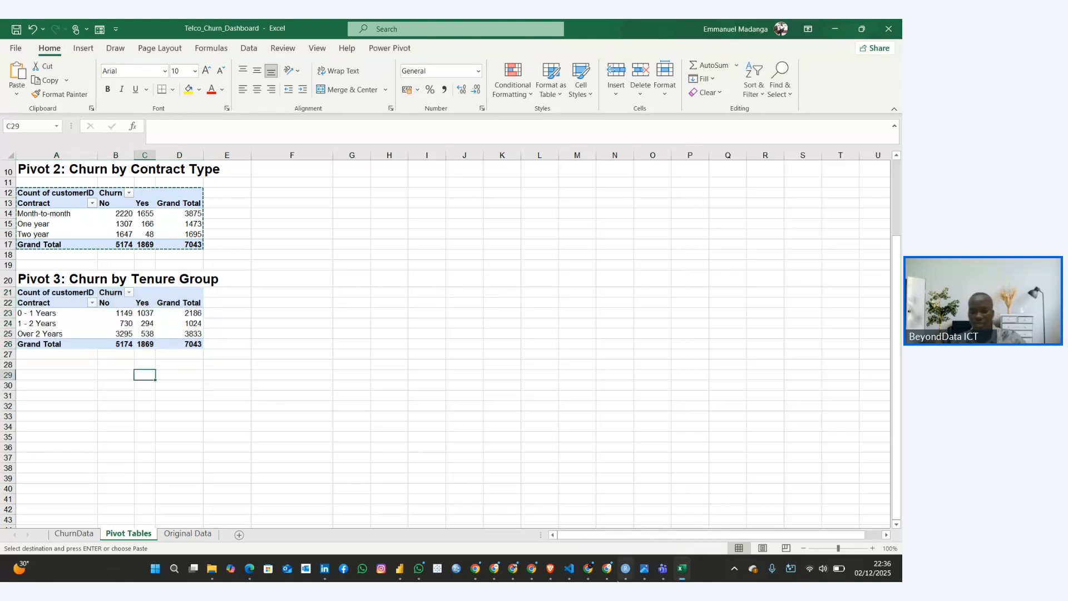
Copy the heading "Pivot 4: Churn by Internet Service" from the Customer Churn Rate Guide in Chrome into cell A30 of the Excel Pivot Tables sheet
{"action": "left_click", "coordinate": [587, 568]}
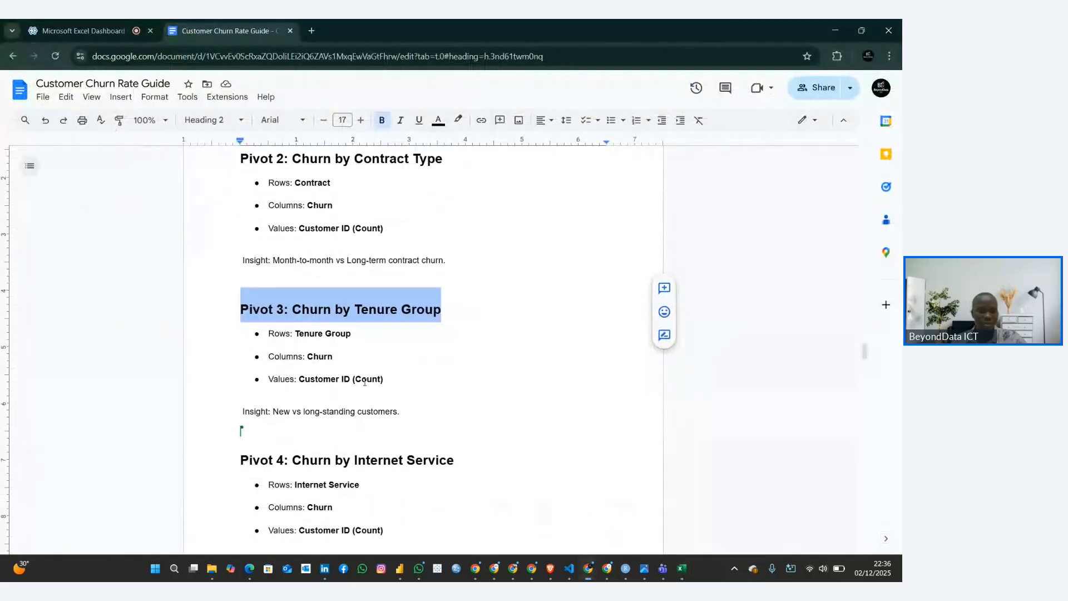
{"action": "scroll", "coordinate": [364, 382], "scroll_direction": "down", "scroll_amount": 2}
{"action": "scroll", "coordinate": [344, 334], "scroll_direction": "down", "scroll_amount": 3}
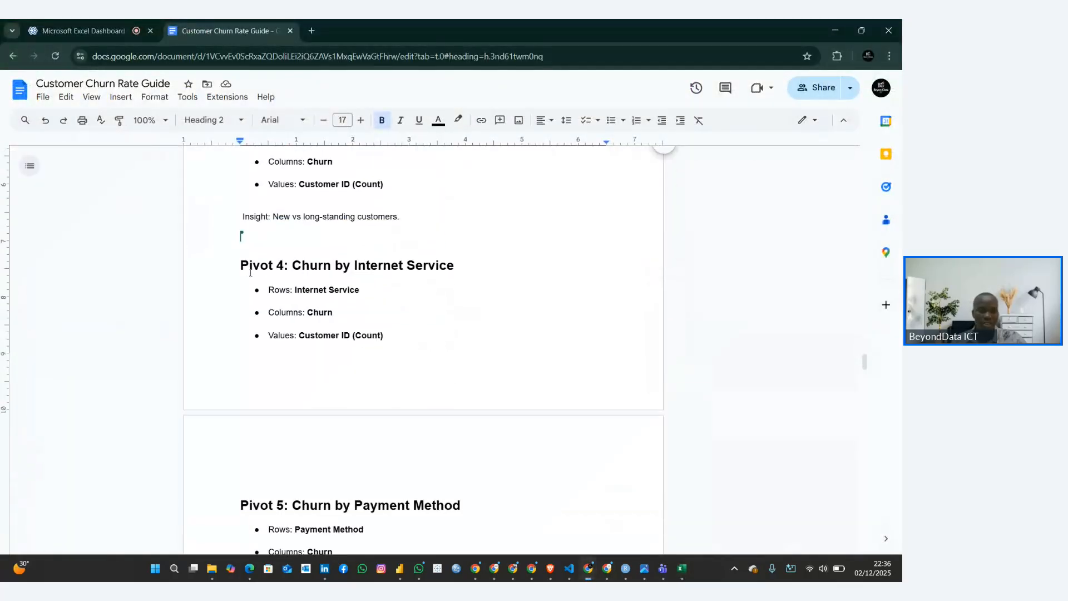
{"action": "left_click_drag", "start_coordinate": [250, 271], "coordinate": [455, 260]}
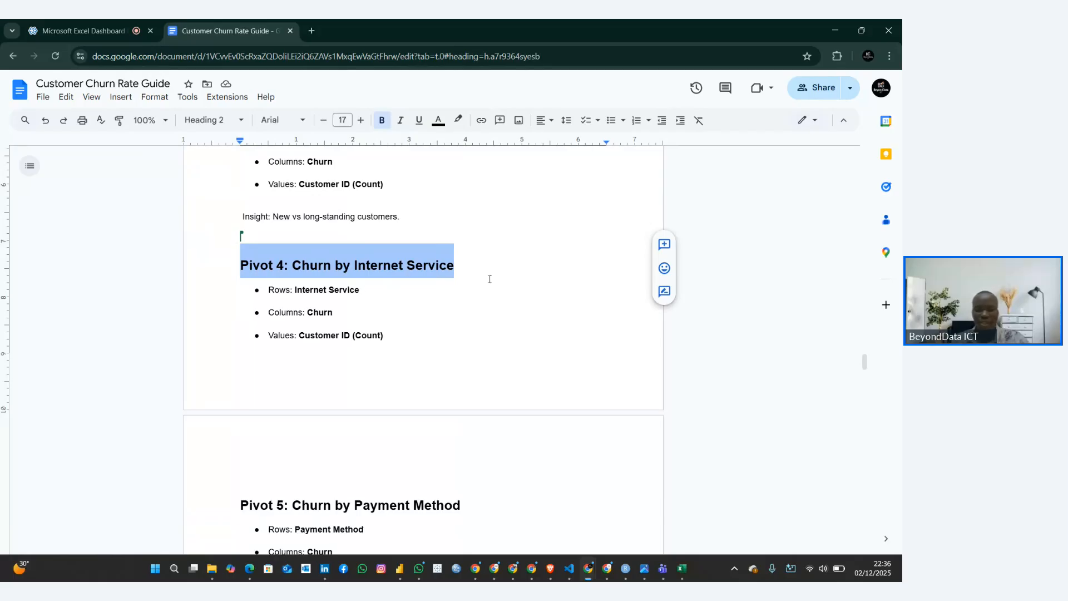
{"action": "left_click", "coordinate": [682, 568]}
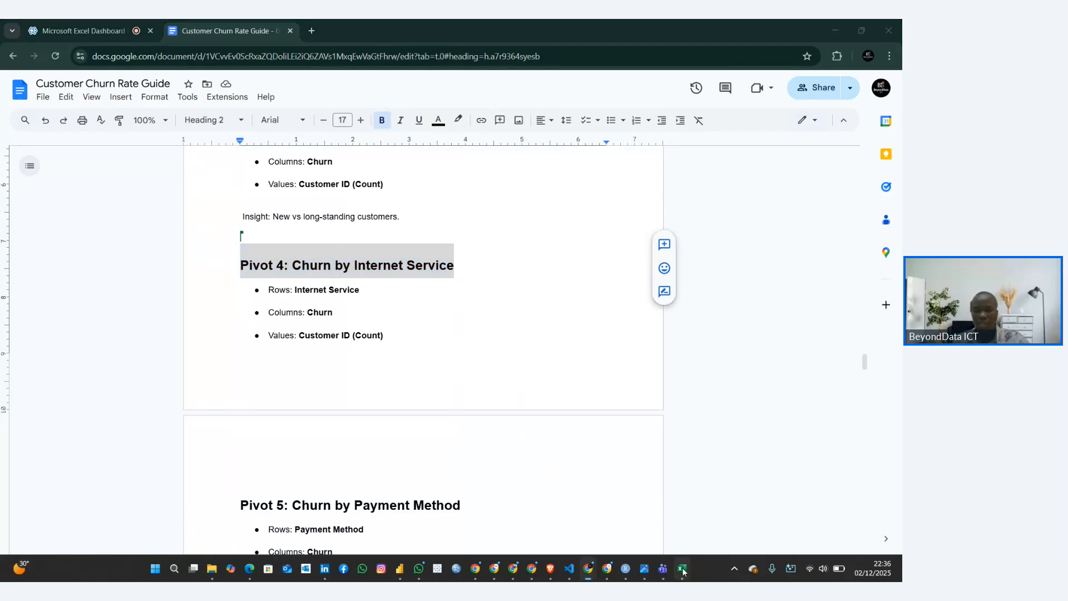
{"action": "left_click", "coordinate": [38, 388]}
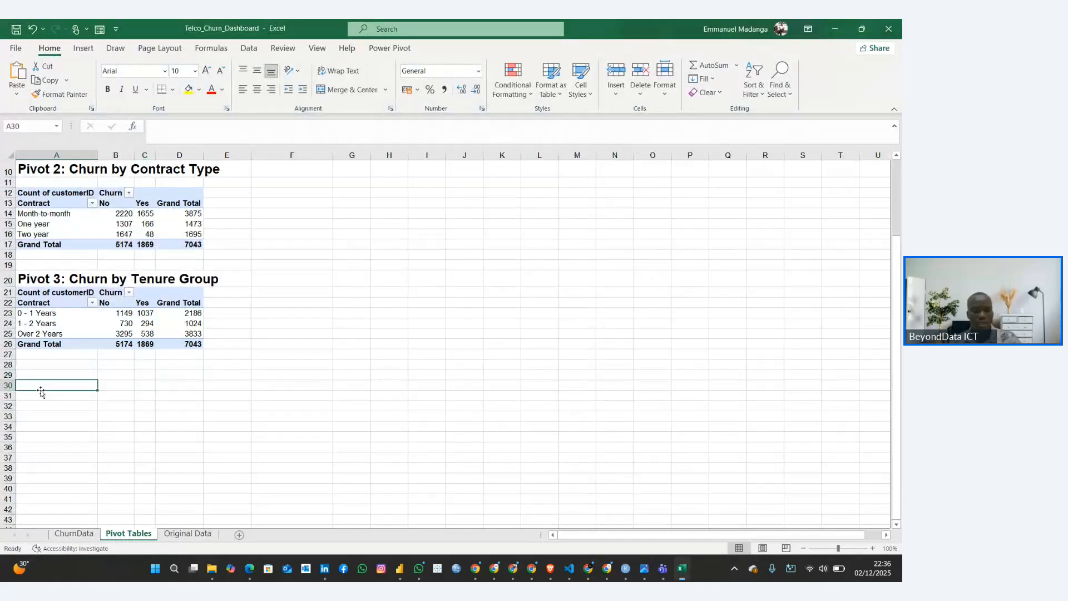
{"action": "key", "text": "ctrl+v"}
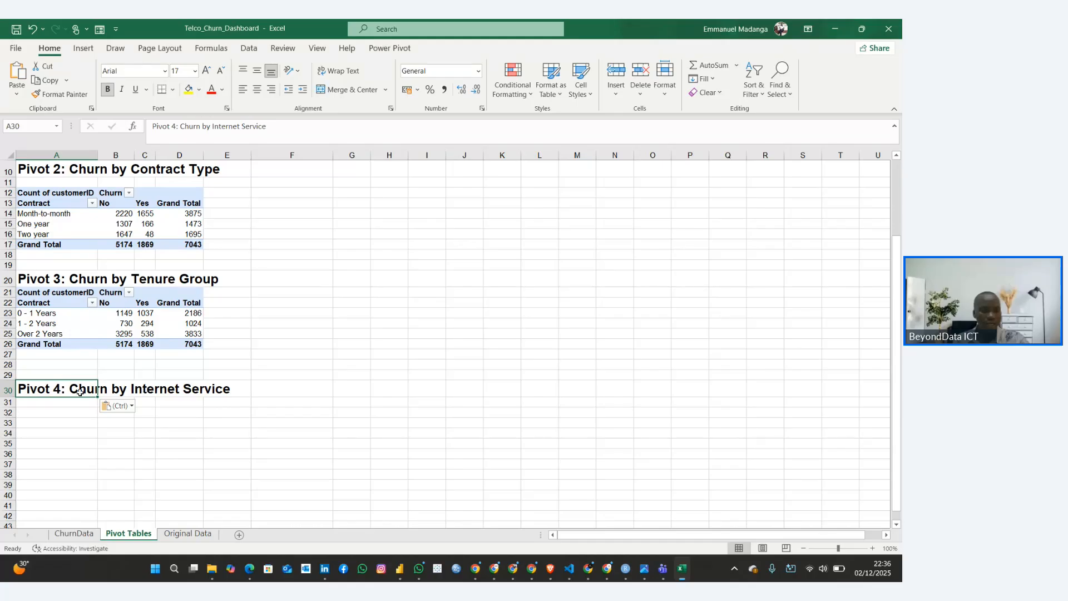
Duplicate the whole Pivot 3 table to cell A31, directly under the Pivot 4 heading
{"action": "left_click", "coordinate": [69, 401]}
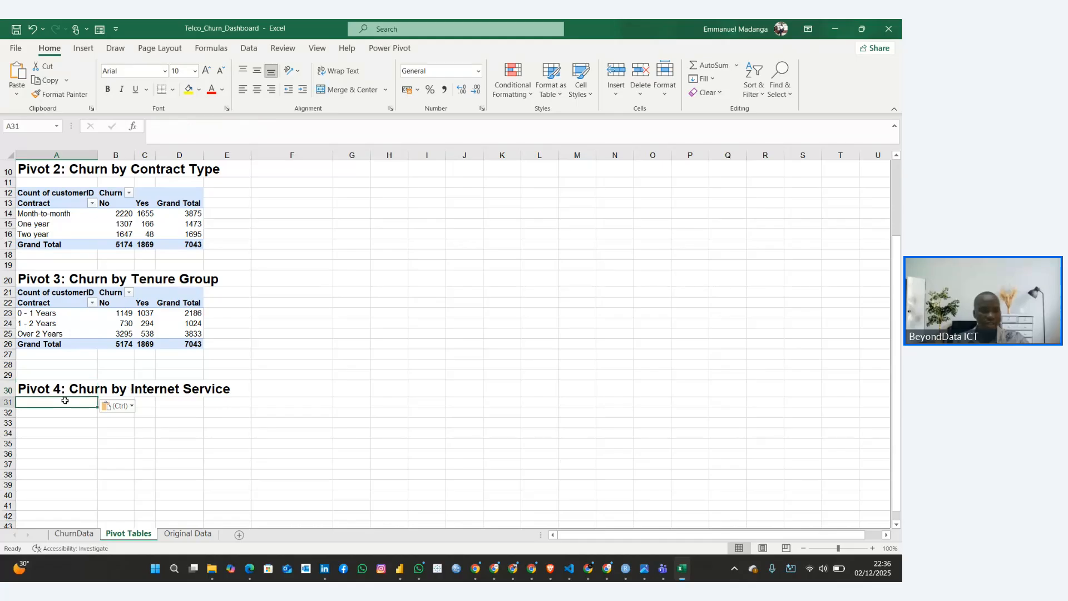
{"action": "left_click_drag", "start_coordinate": [44, 286], "coordinate": [192, 341]}
{"action": "key", "text": "ctrl+c"}
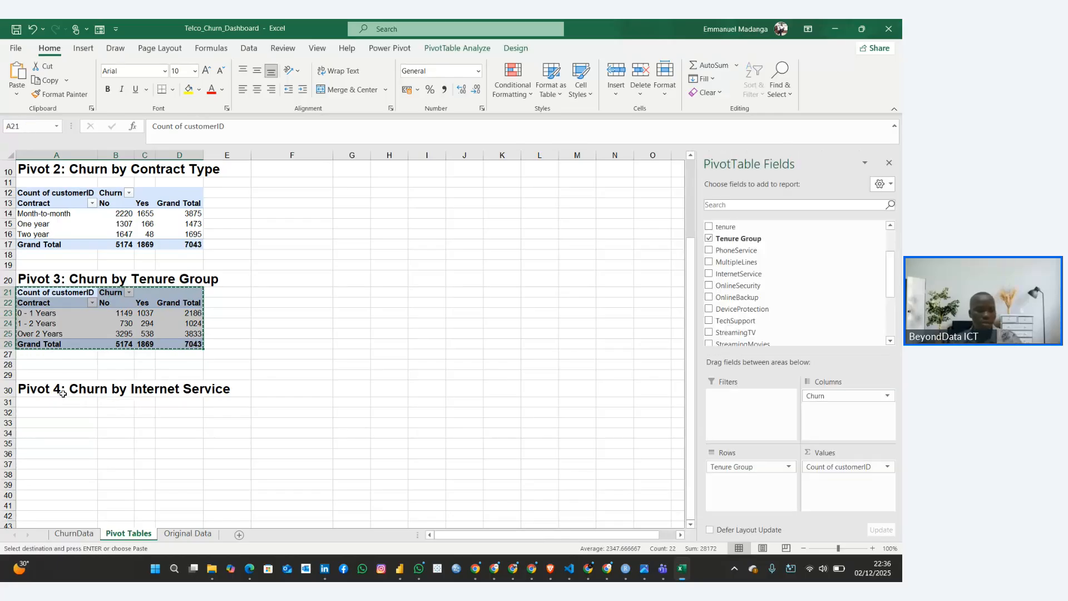
{"action": "left_click", "coordinate": [55, 402]}
{"action": "key", "text": "ctrl+v"}
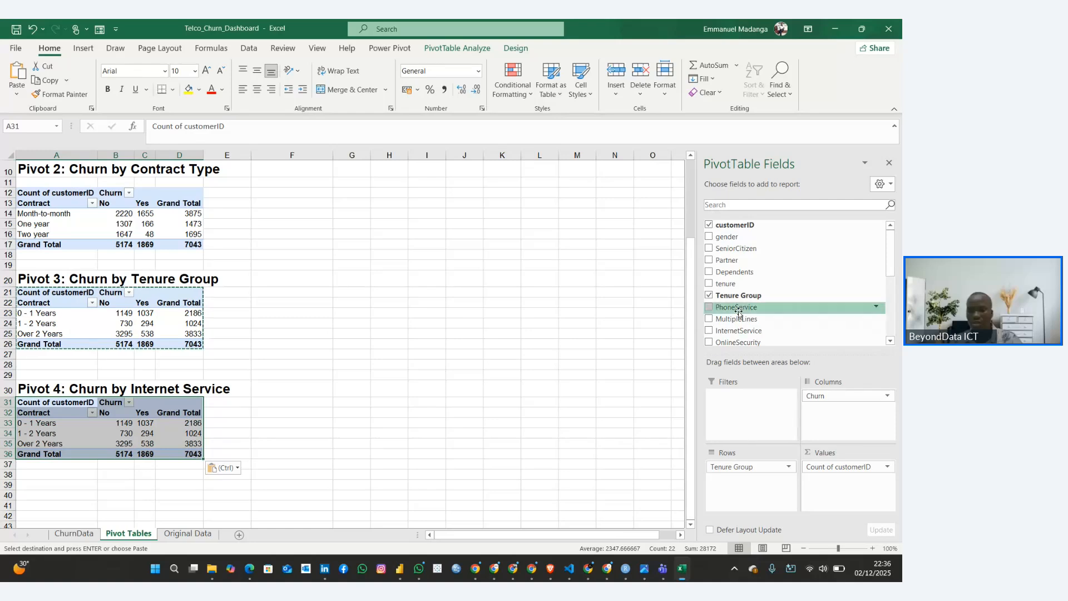
Replace Tenure Group with InternetService as the row field of the Pivot 4 table
{"action": "left_click", "coordinate": [709, 296]}
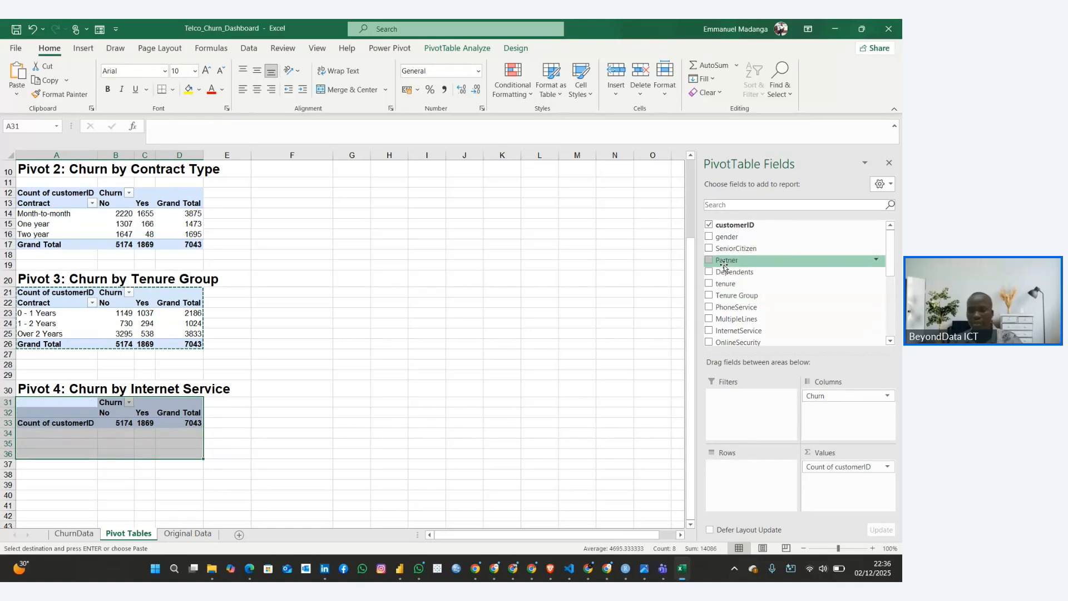
{"action": "scroll", "coordinate": [724, 265], "scroll_direction": "down", "scroll_amount": 2}
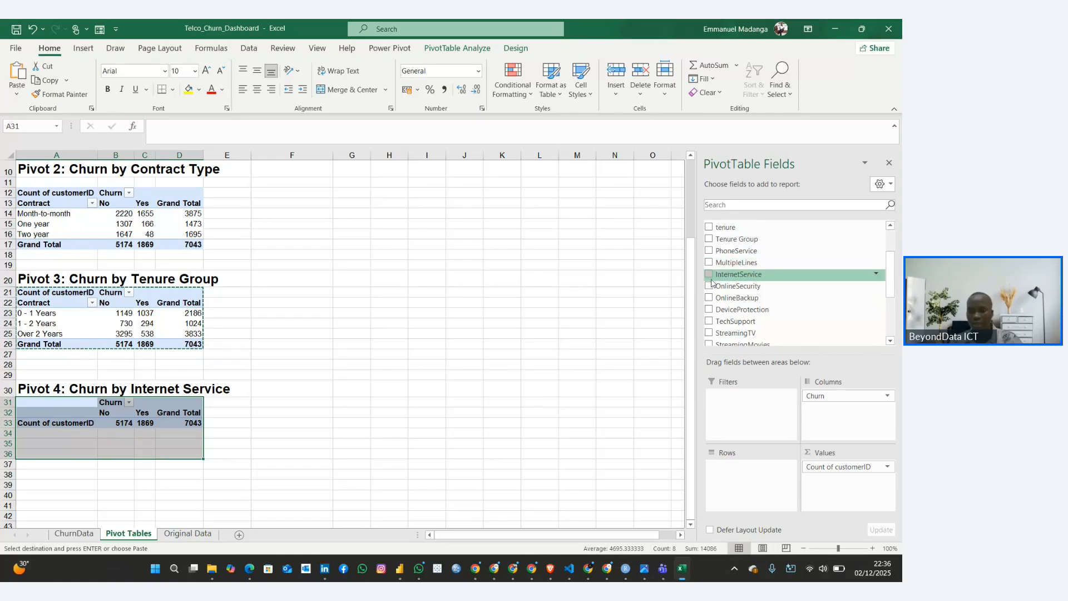
{"action": "left_click_drag", "start_coordinate": [711, 282], "coordinate": [737, 468]}
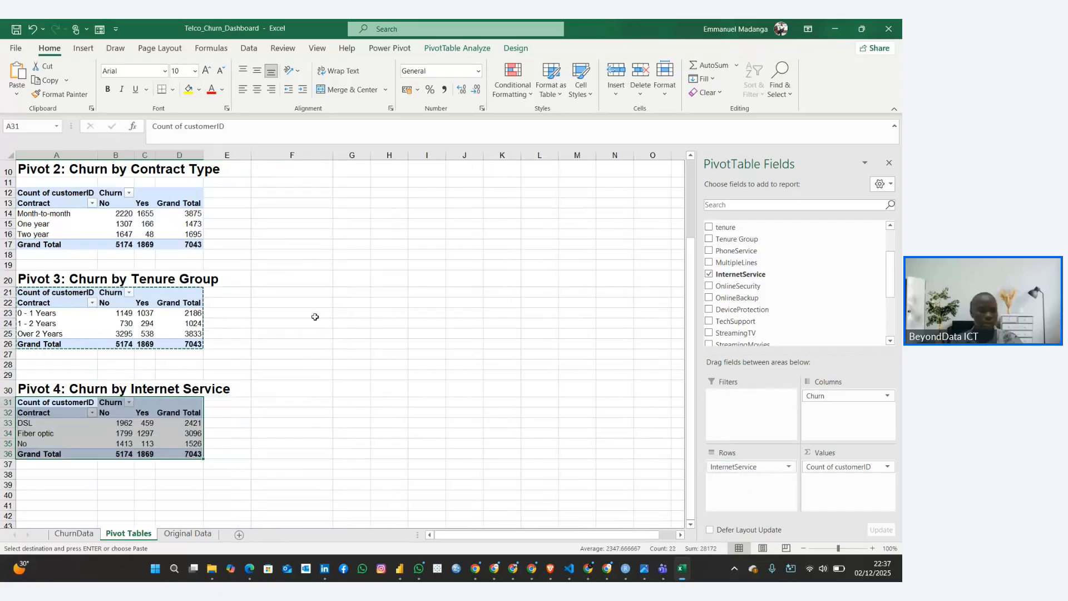
Rename the row field header of the Pivot 4 table in cell A32 to "InternetService"
{"action": "left_click", "coordinate": [34, 411]}
{"action": "type", "text": "Inter"}
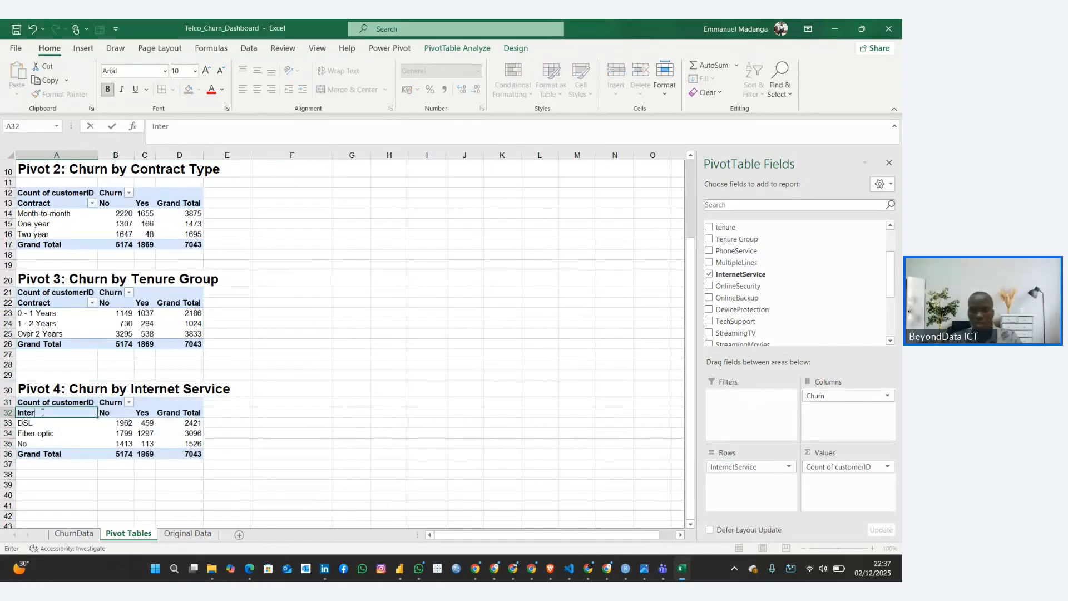
{"action": "type", "text": "netService"}
{"action": "key", "text": "Return"}
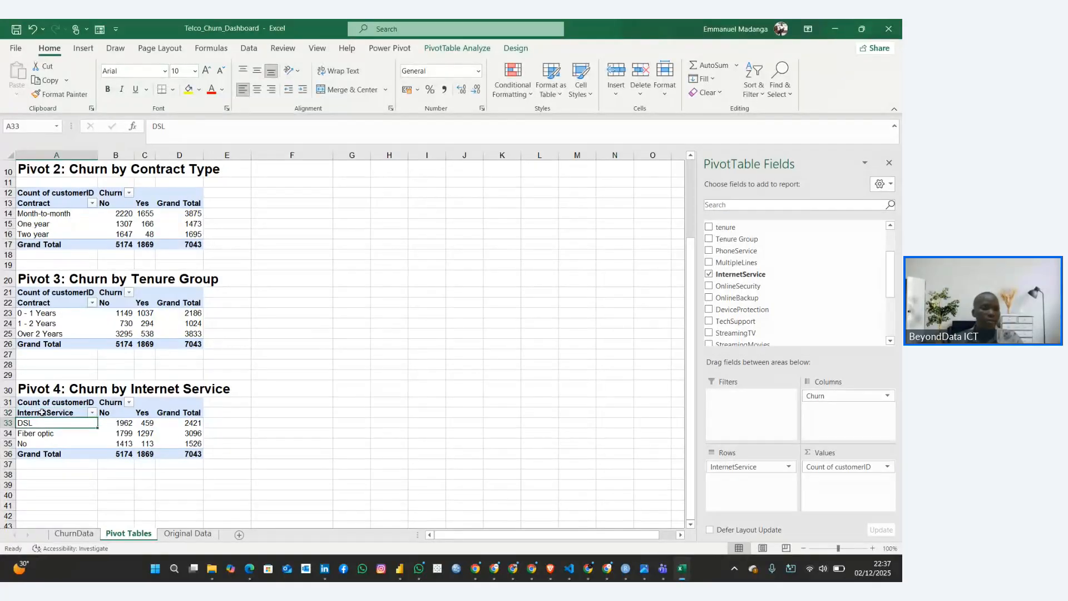
Refresh the Pivot 3 table
{"action": "left_click", "coordinate": [40, 303]}
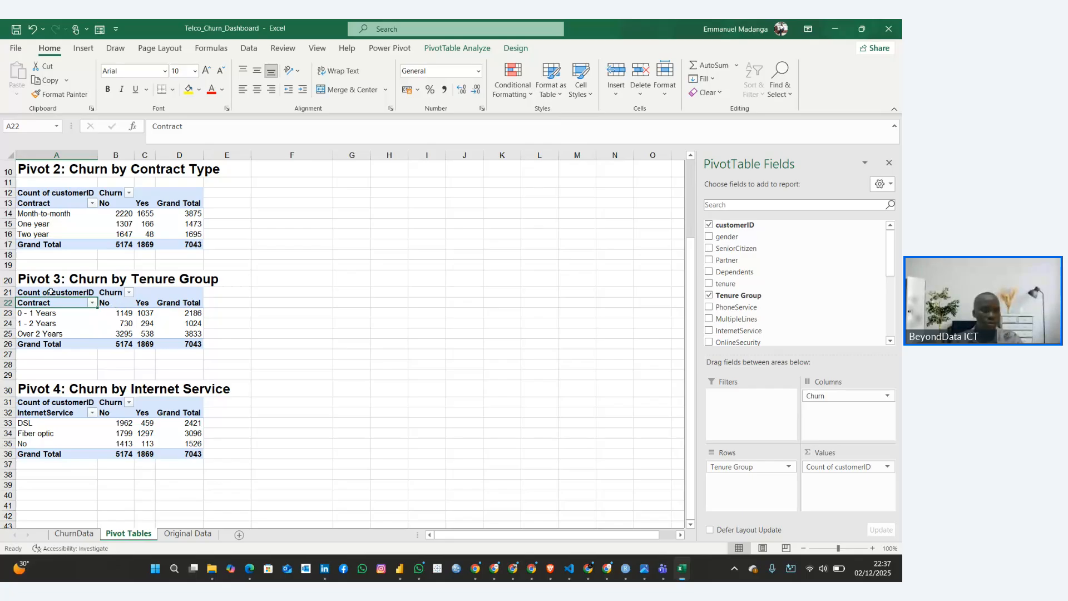
{"action": "left_click_drag", "start_coordinate": [50, 292], "coordinate": [177, 343]}
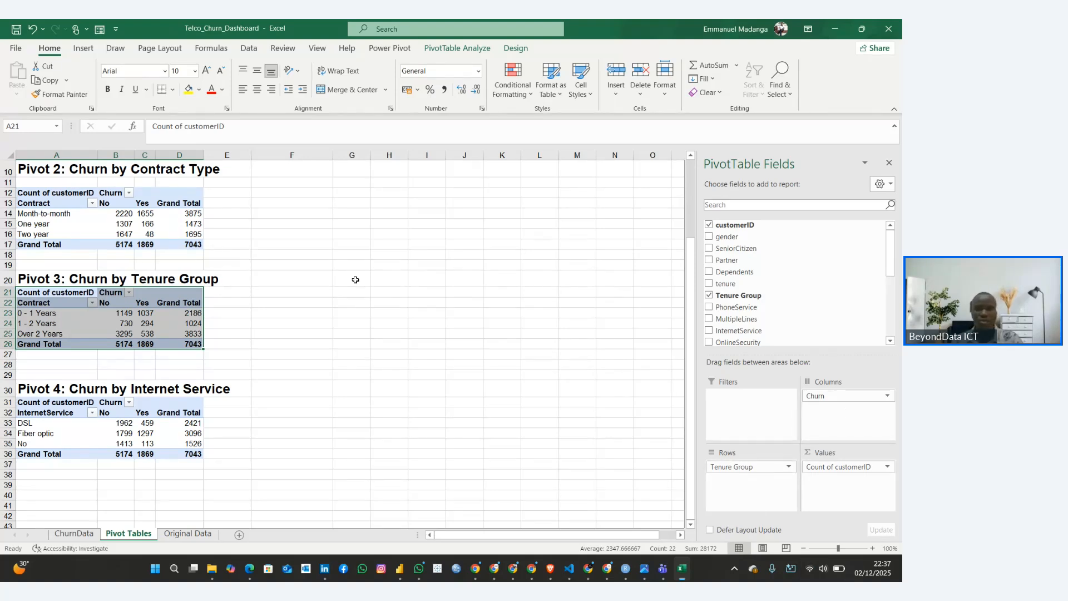
{"action": "left_click", "coordinate": [145, 312]}
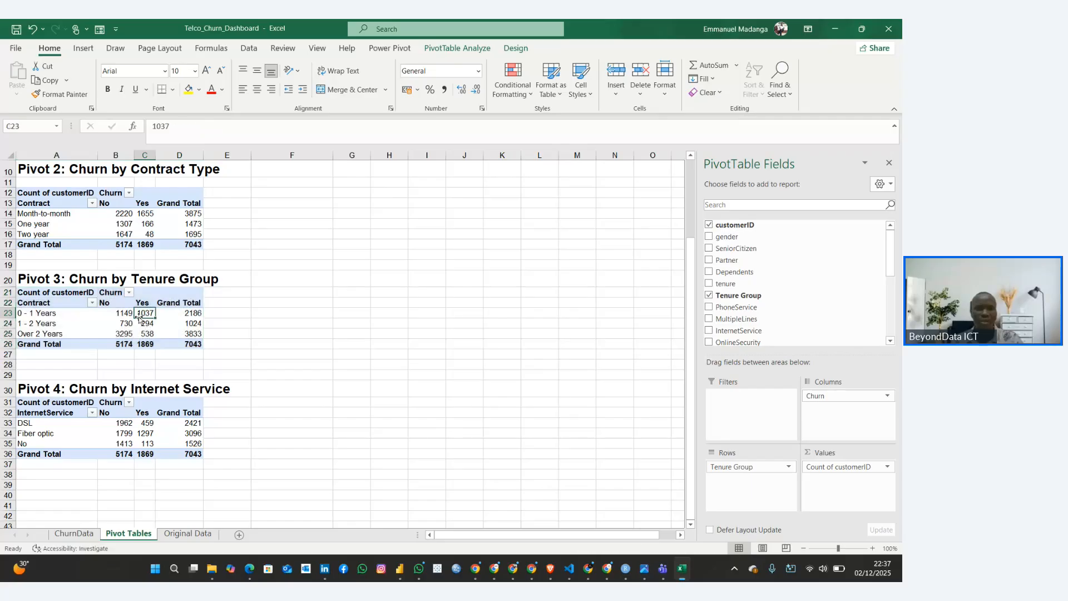
{"action": "left_click", "coordinate": [450, 50]}
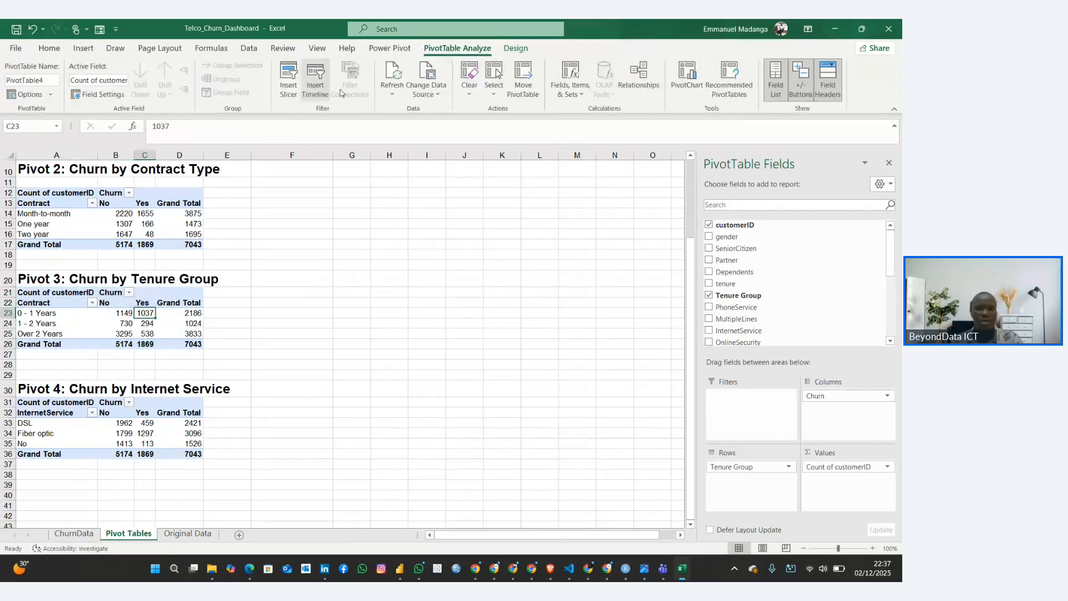
{"action": "left_click", "coordinate": [393, 83]}
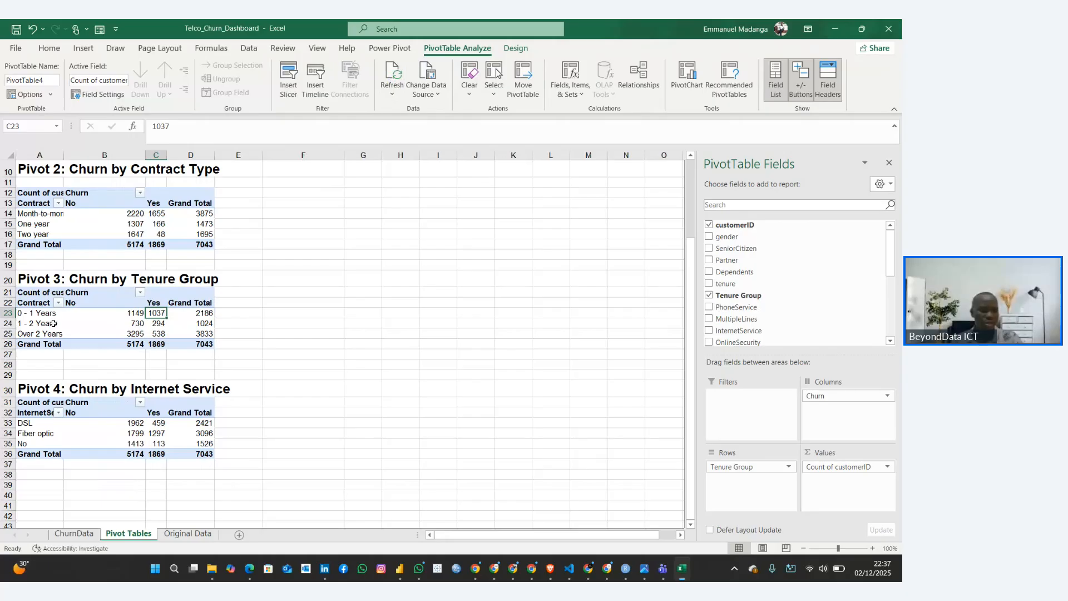
Rename the Pivot 3 row field header in cell A22 to "Tenure Group" and widen column A to fit it
{"action": "left_click", "coordinate": [114, 323]}
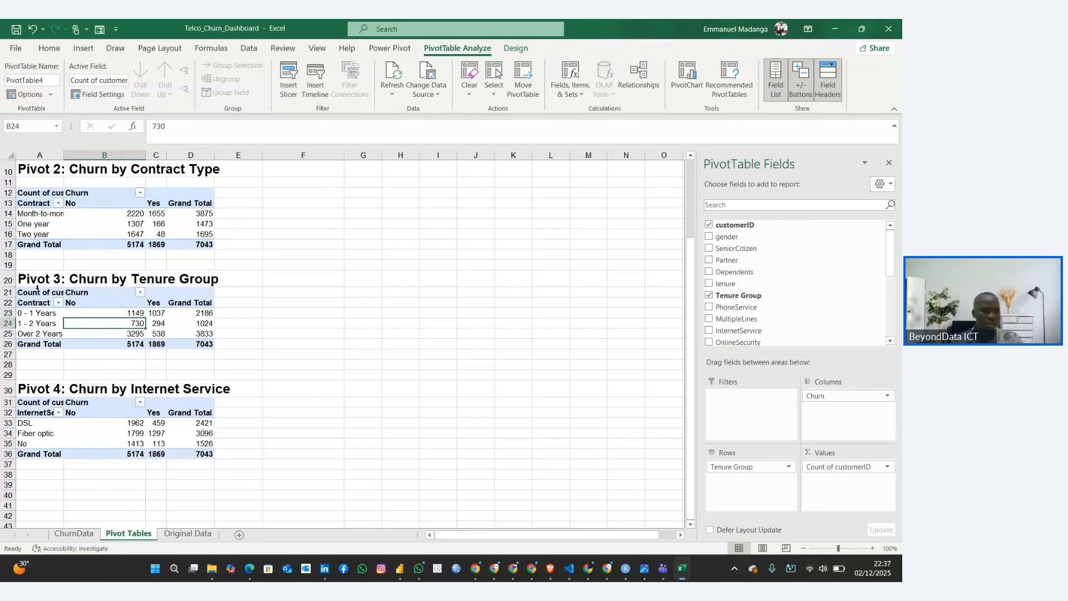
{"action": "left_click", "coordinate": [41, 292]}
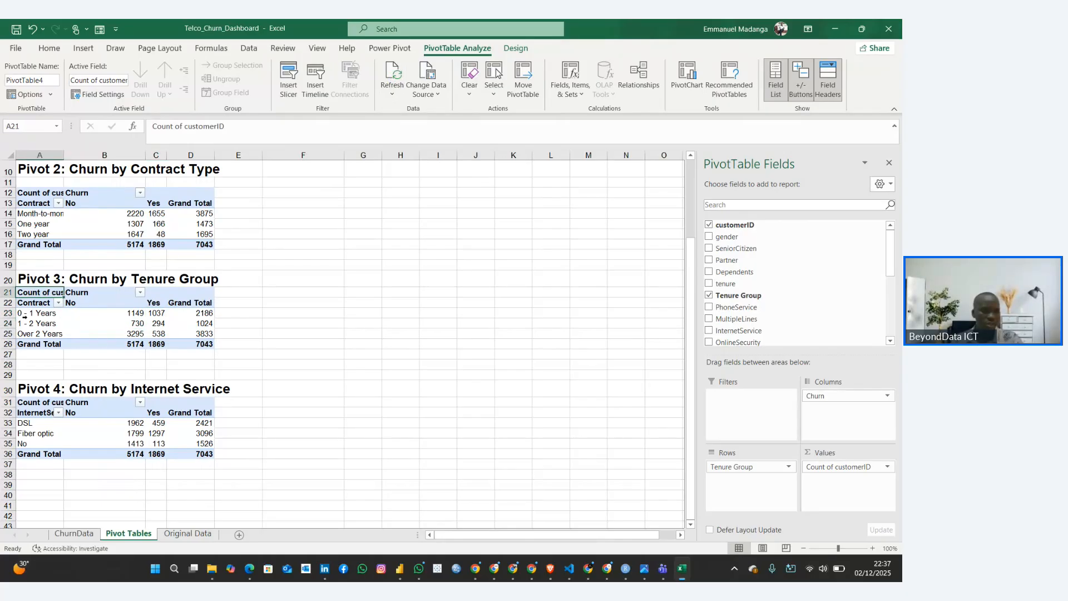
{"action": "left_click", "coordinate": [34, 302]}
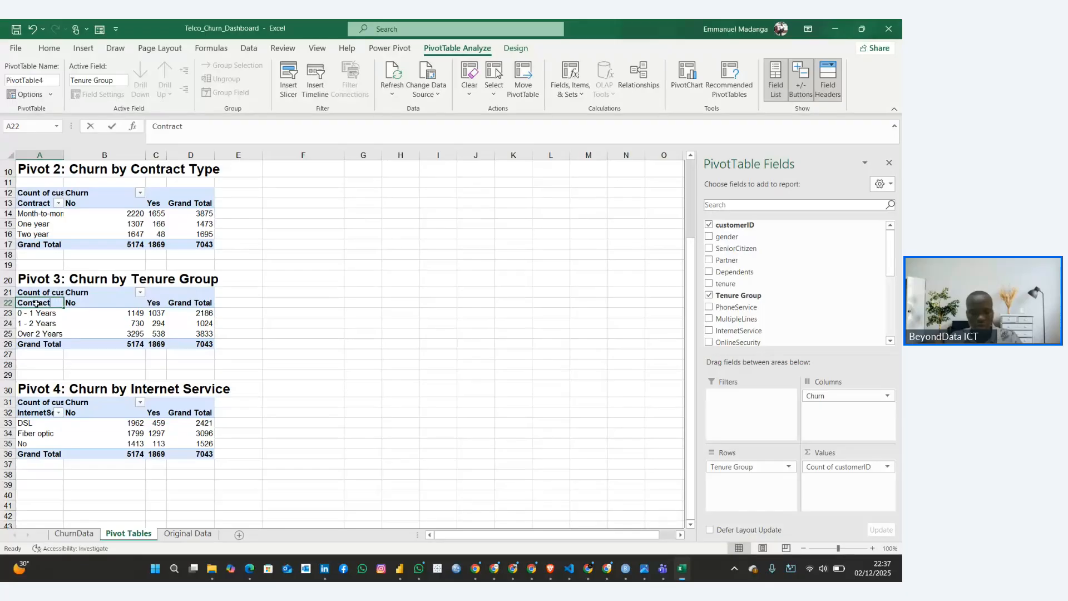
{"action": "type", "text": "T"}
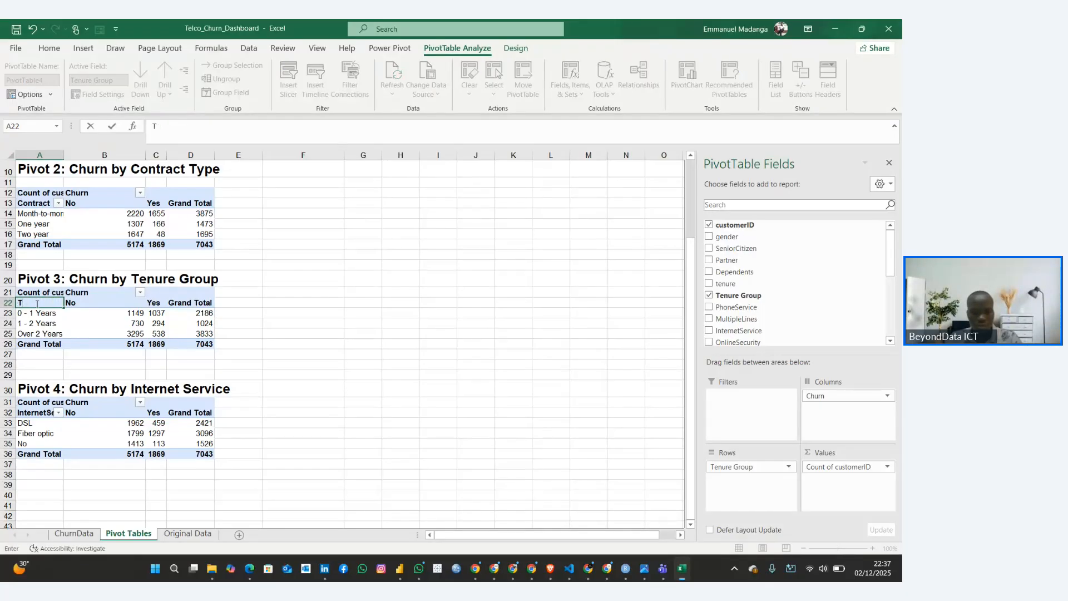
{"action": "type", "text": "unure Group"}
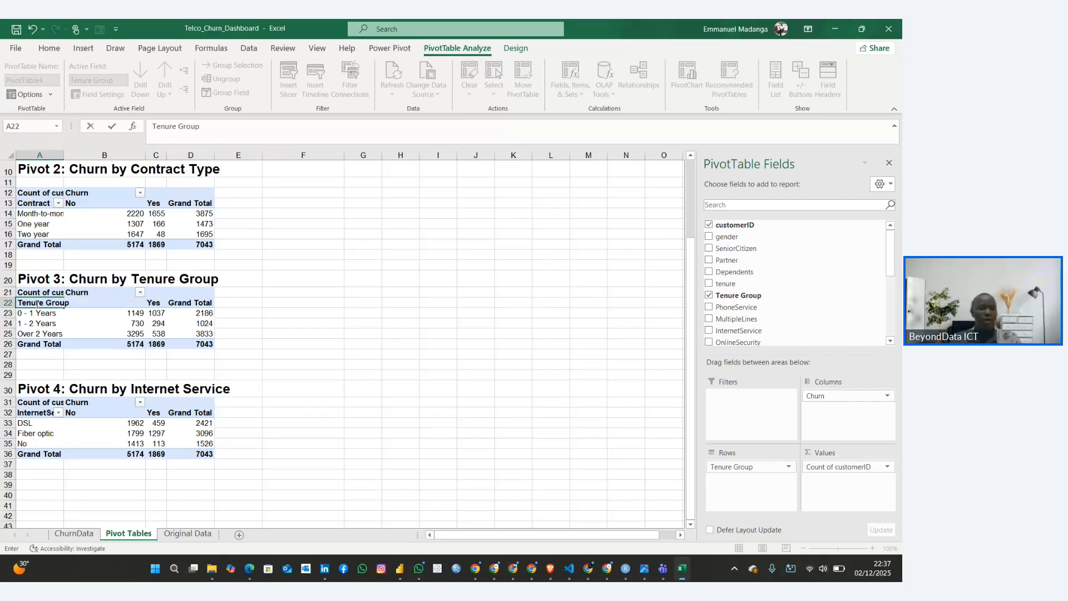
{"action": "key", "text": "Return"}
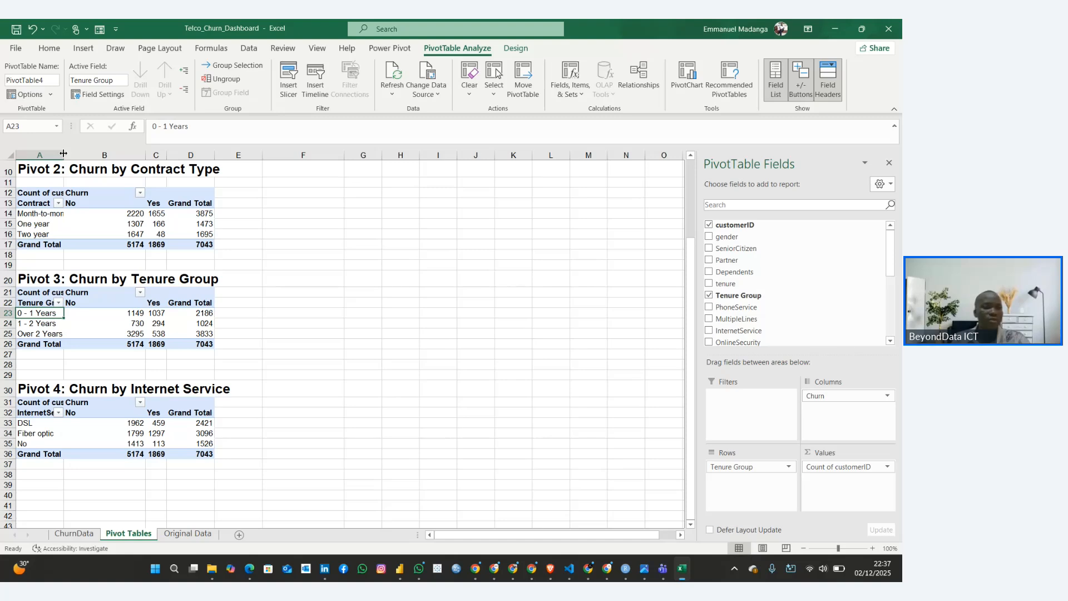
{"action": "left_click_drag", "start_coordinate": [64, 156], "coordinate": [79, 155]}
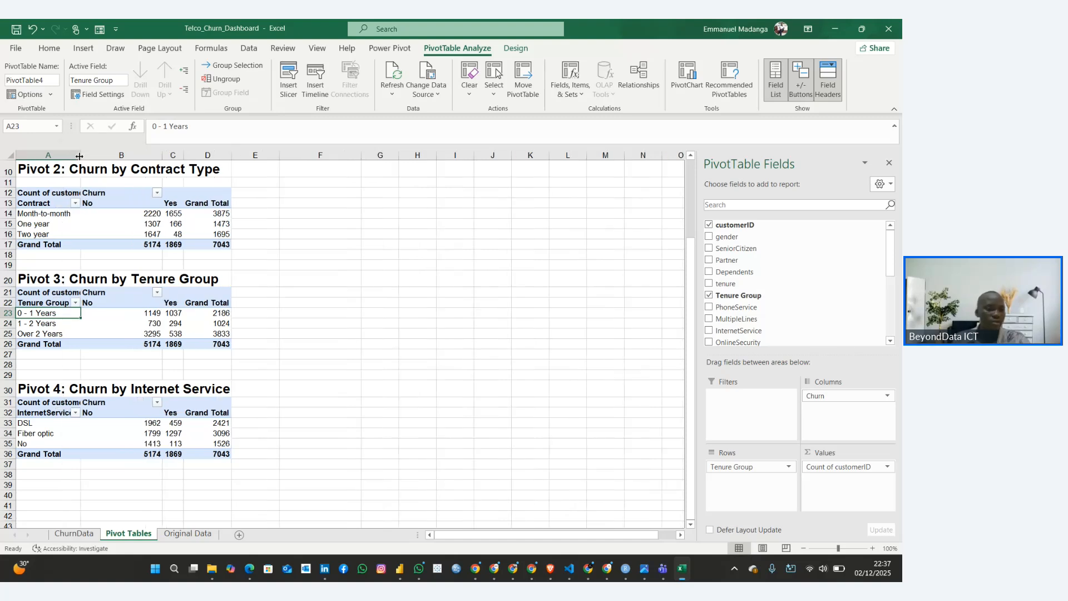
Switch to the Customer Churn Rate Guide in Chrome and select the heading "Pivot 5: Churn by Payment Method"
{"action": "scroll", "coordinate": [27, 312], "scroll_direction": "down", "scroll_amount": 4}
{"action": "left_click", "coordinate": [40, 297]}
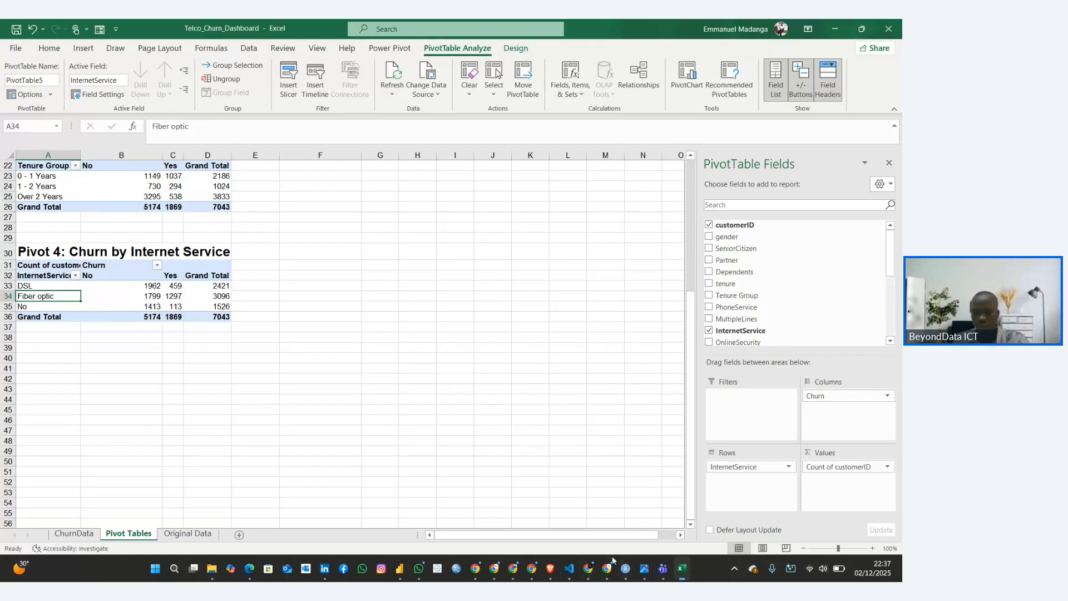
{"action": "mouse_move", "coordinate": [588, 568]}
{"action": "left_click", "coordinate": [465, 504]}
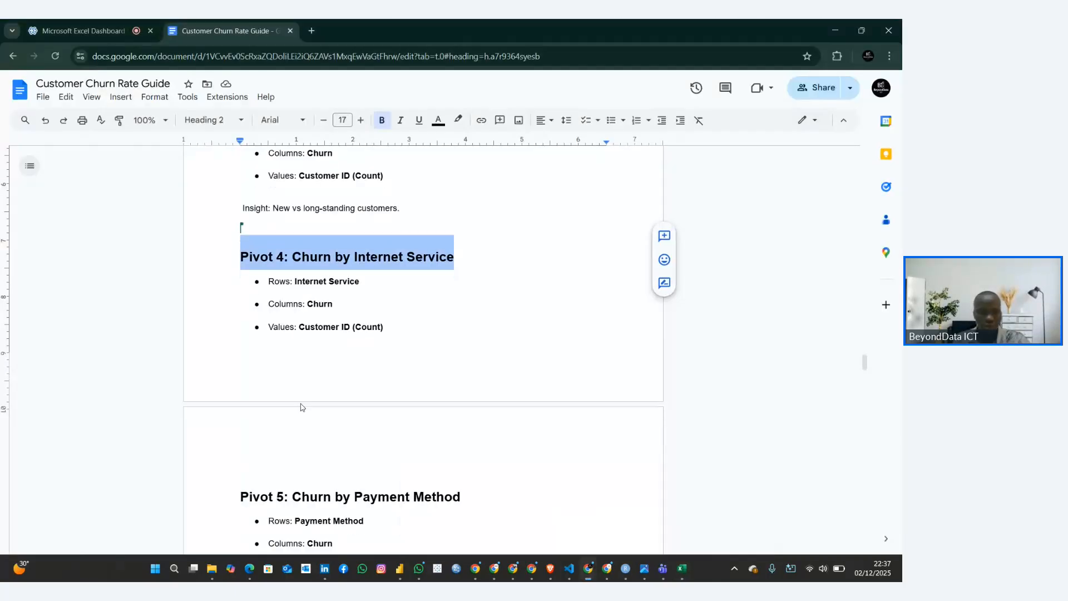
{"action": "scroll", "coordinate": [301, 407], "scroll_direction": "down", "scroll_amount": 4}
{"action": "left_click_drag", "start_coordinate": [240, 270], "coordinate": [460, 264]}
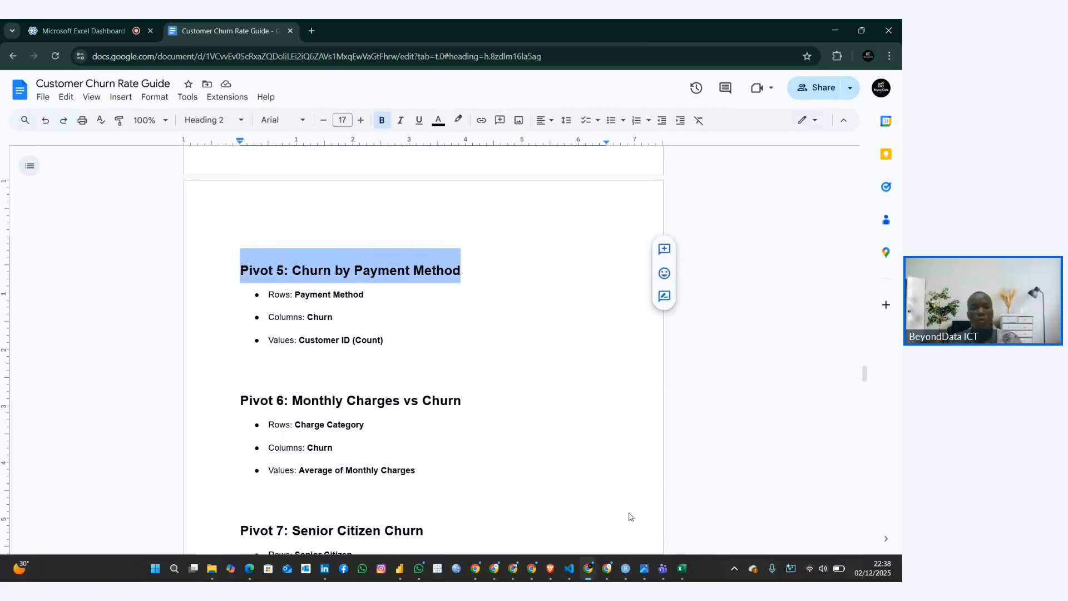
Look back through the guide's data preparation and dataset description parts to find the section "Key Business Questions to Answer"
{"action": "left_click", "coordinate": [379, 270]}
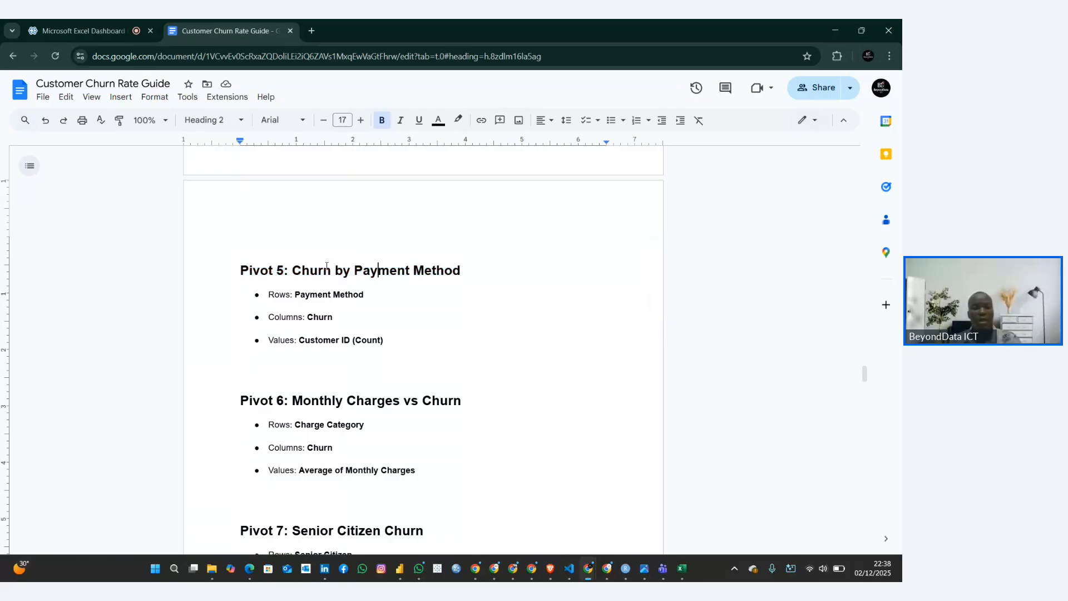
{"action": "scroll", "coordinate": [365, 271], "scroll_direction": "up", "scroll_amount": 20}
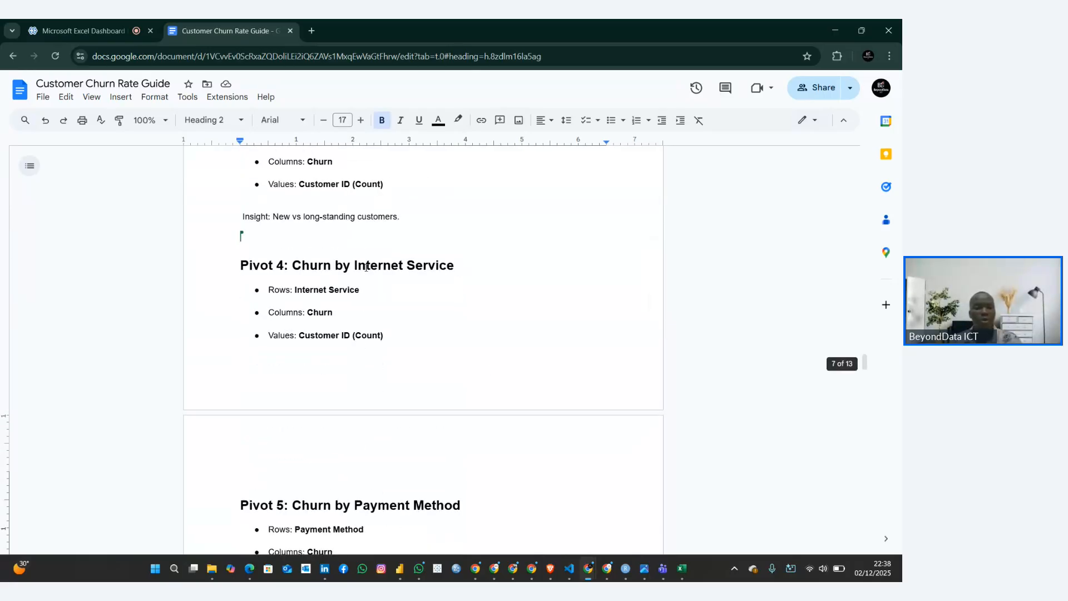
{"action": "scroll", "coordinate": [364, 265], "scroll_direction": "up", "scroll_amount": 15}
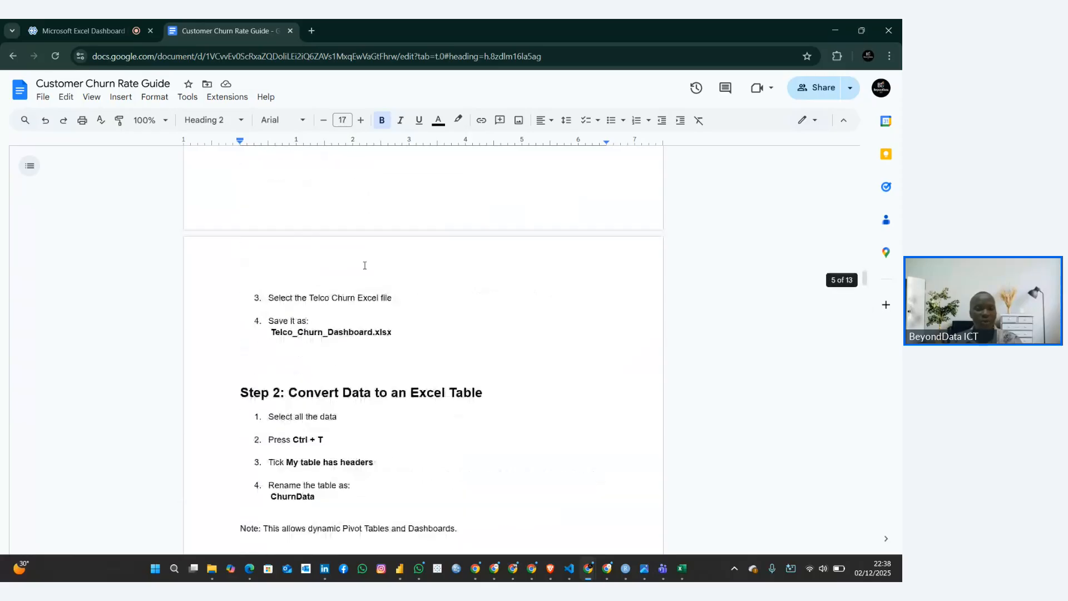
{"action": "scroll", "coordinate": [363, 265], "scroll_direction": "up", "scroll_amount": 5}
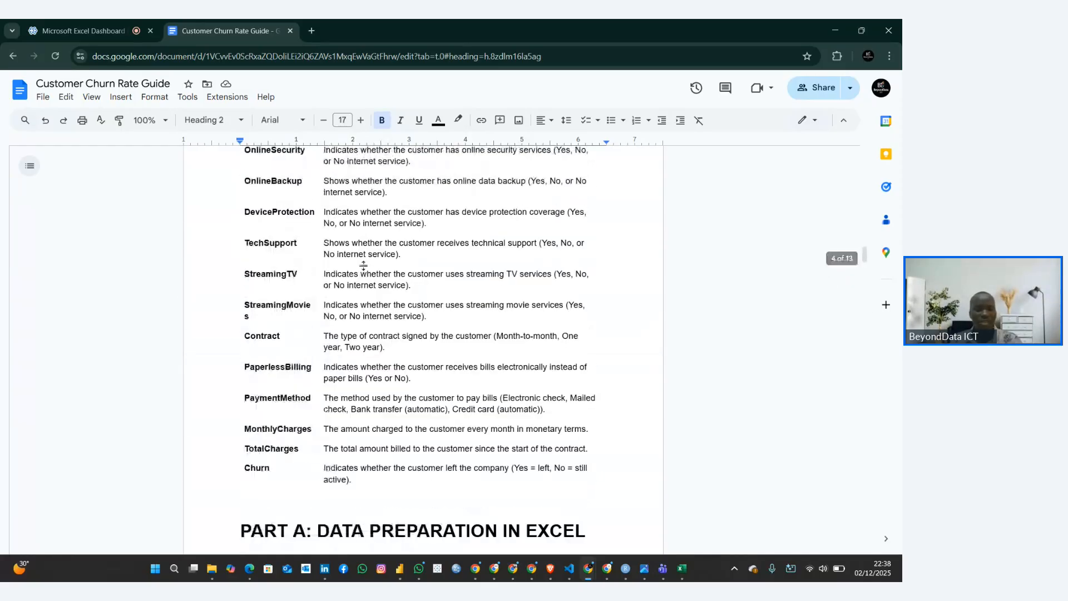
{"action": "scroll", "coordinate": [365, 265], "scroll_direction": "down", "scroll_amount": 17}
{"action": "scroll", "coordinate": [365, 265], "scroll_direction": "down", "scroll_amount": 5}
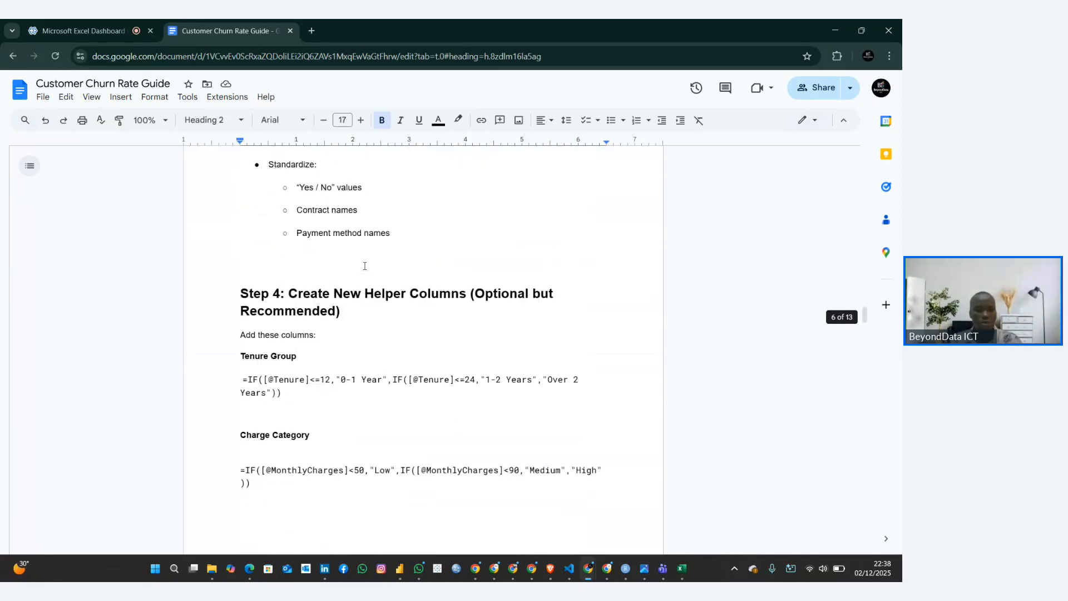
{"action": "scroll", "coordinate": [364, 265], "scroll_direction": "up", "scroll_amount": 5}
{"action": "scroll", "coordinate": [365, 266], "scroll_direction": "up", "scroll_amount": 5}
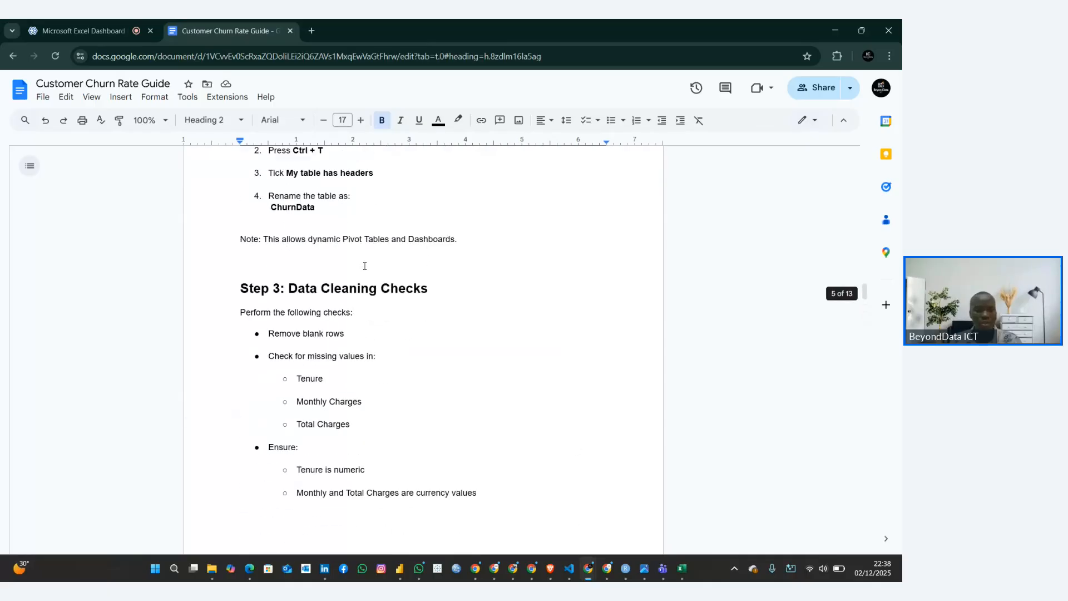
{"action": "scroll", "coordinate": [366, 266], "scroll_direction": "down", "scroll_amount": 6}
{"action": "scroll", "coordinate": [366, 265], "scroll_direction": "down", "scroll_amount": 11}
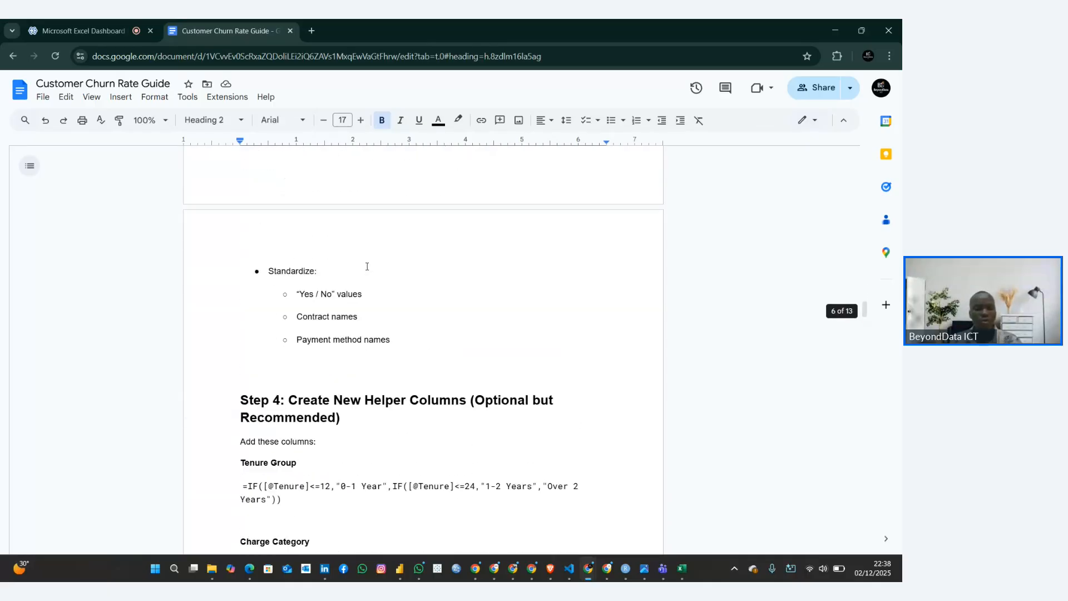
{"action": "scroll", "coordinate": [366, 266], "scroll_direction": "up", "scroll_amount": 20}
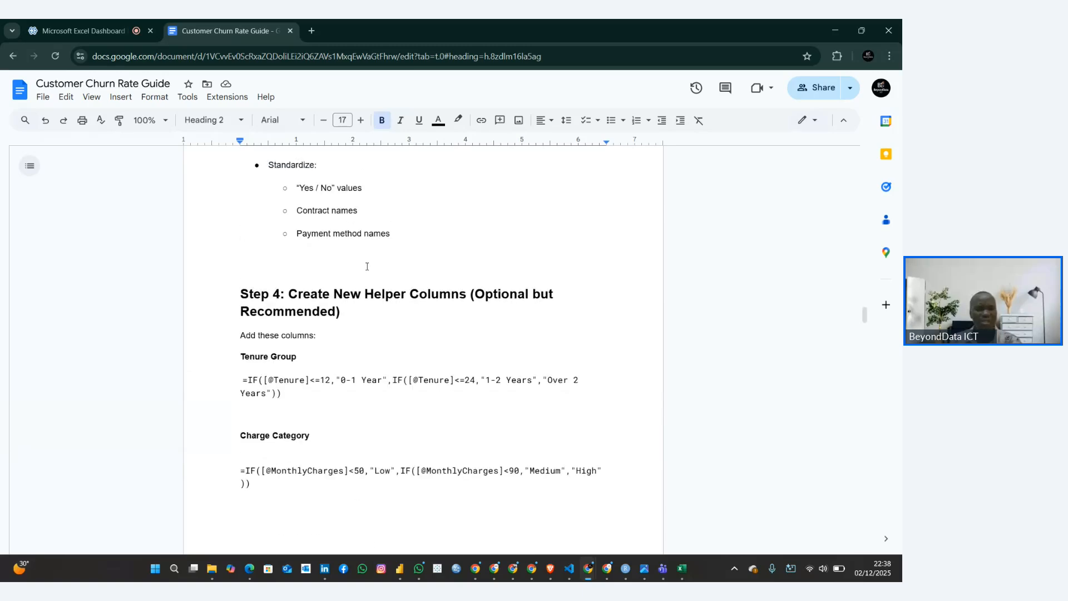
{"action": "scroll", "coordinate": [366, 266], "scroll_direction": "up", "scroll_amount": 10}
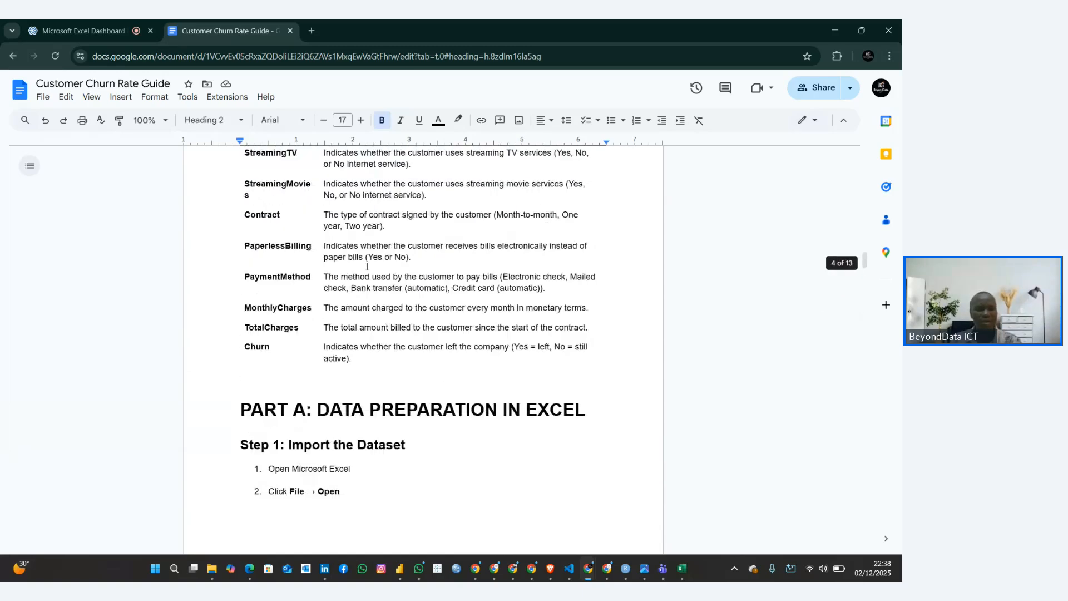
{"action": "scroll", "coordinate": [366, 266], "scroll_direction": "up", "scroll_amount": 11}
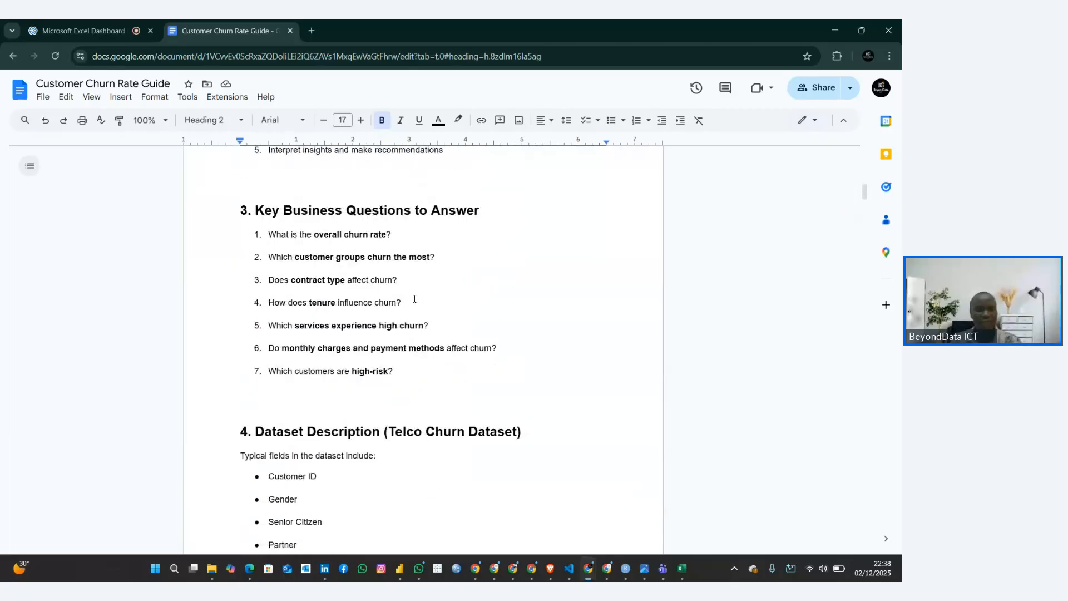
Read through the key business questions, from overall churn rate to the effect of monthly charges and payment methods
{"action": "left_click_drag", "start_coordinate": [407, 371], "coordinate": [265, 211]}
{"action": "left_click", "coordinate": [339, 234]}
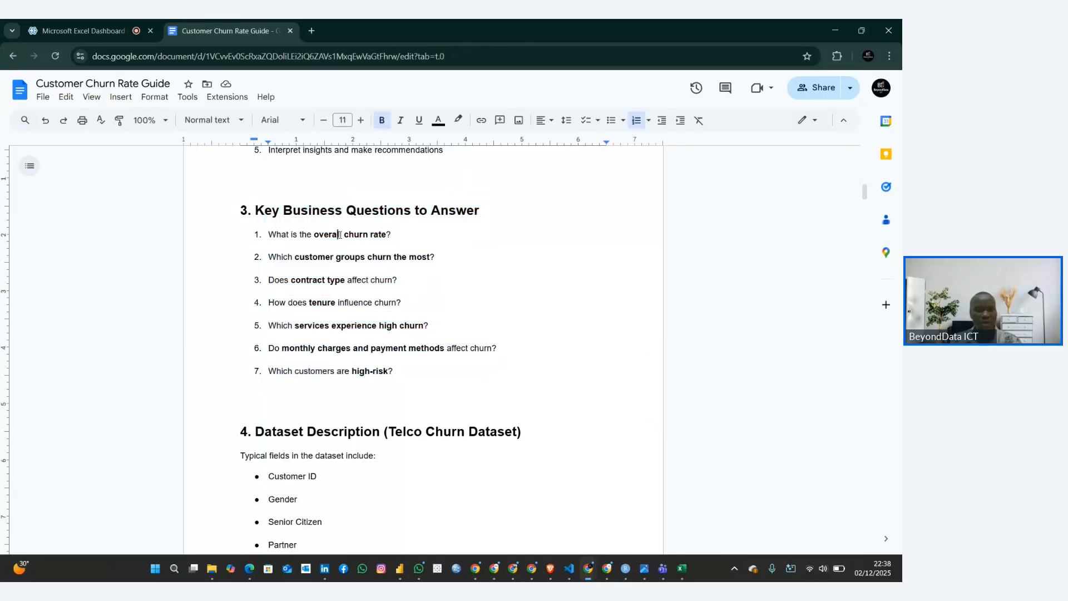
{"action": "left_click", "coordinate": [351, 258]}
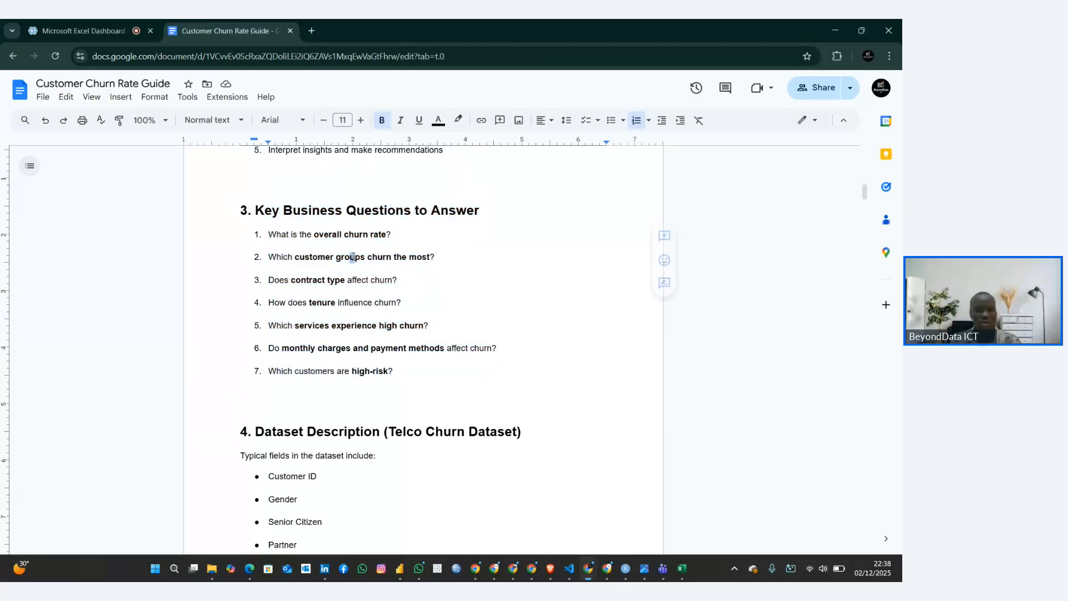
{"action": "left_click", "coordinate": [394, 257]}
{"action": "left_click", "coordinate": [377, 280]}
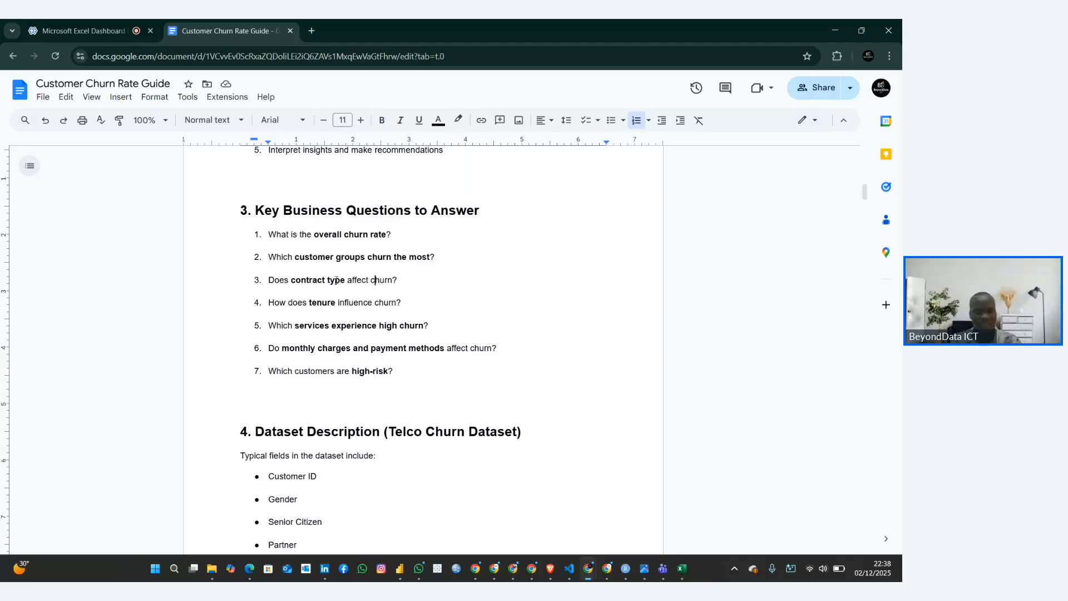
{"action": "left_click_drag", "start_coordinate": [336, 279], "coordinate": [387, 279]}
{"action": "left_click_drag", "start_coordinate": [316, 302], "coordinate": [409, 326]}
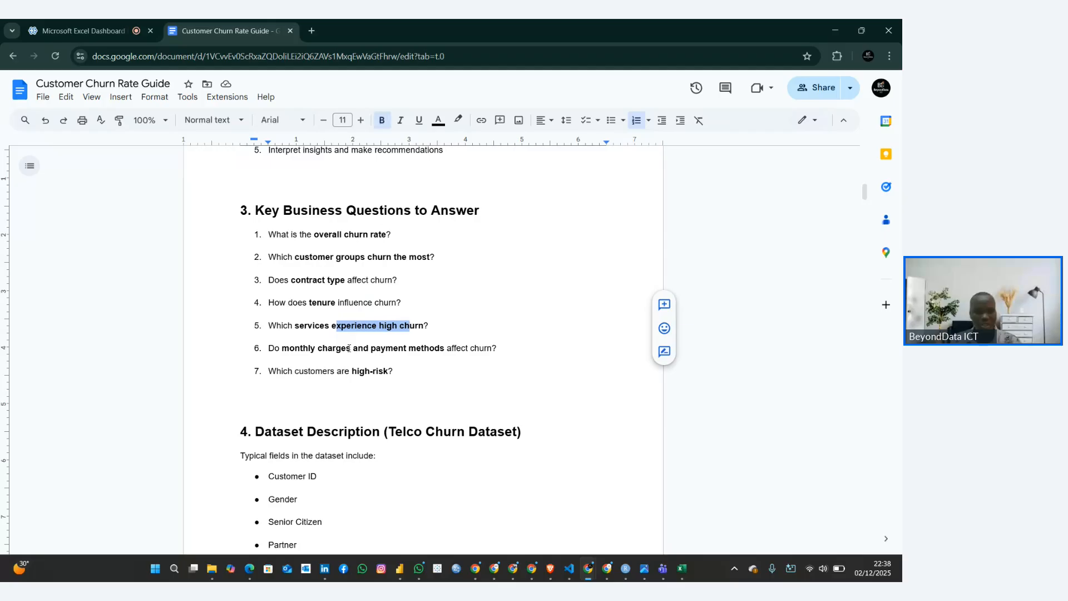
{"action": "left_click_drag", "start_coordinate": [333, 348], "coordinate": [405, 348]}
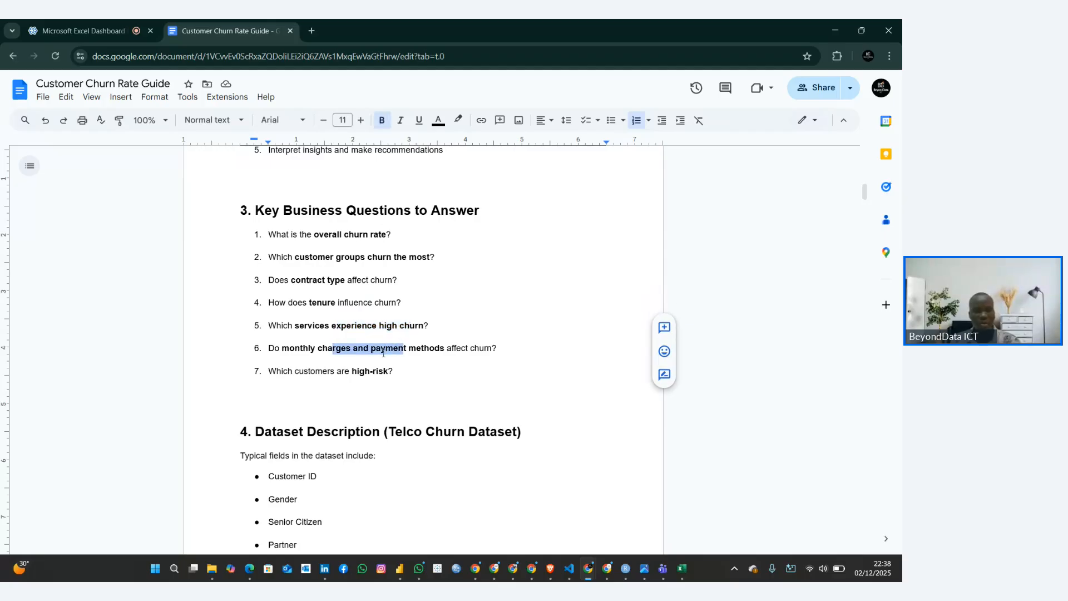
Copy the heading "Pivot 5: Churn by Payment Method" from the guide into cell A40 of the Pivot Tables sheet in Excel
{"action": "scroll", "coordinate": [383, 354], "scroll_direction": "up", "scroll_amount": 9}
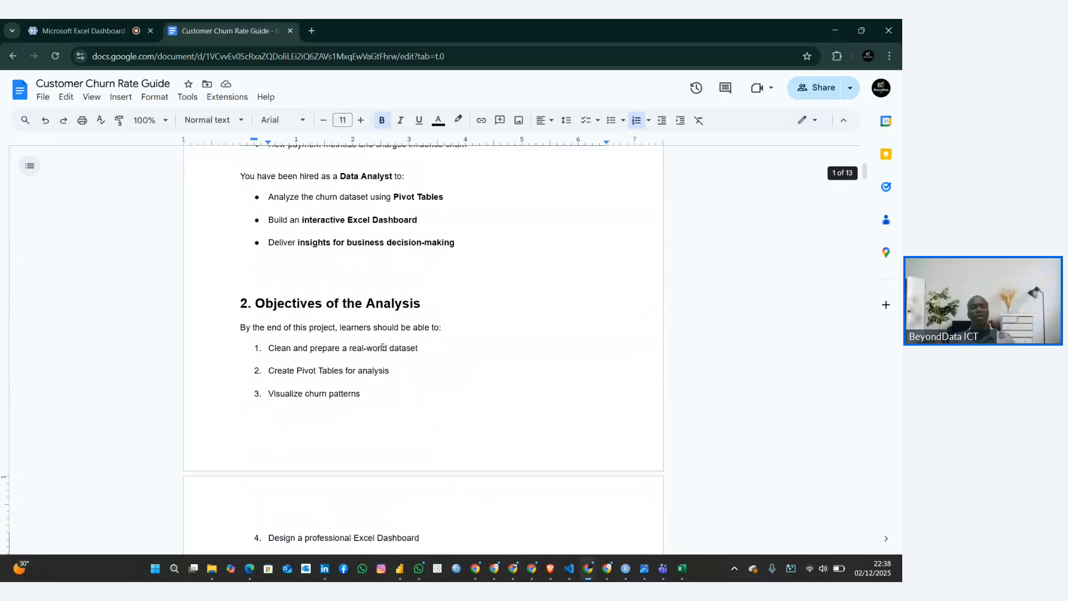
{"action": "scroll", "coordinate": [382, 347], "scroll_direction": "down", "scroll_amount": 15}
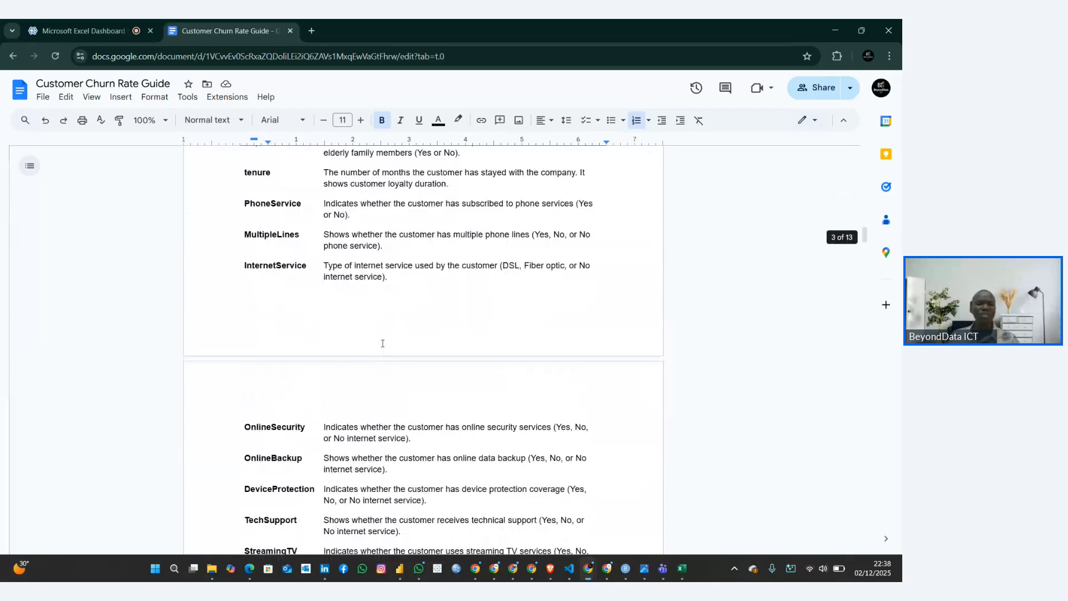
{"action": "scroll", "coordinate": [382, 343], "scroll_direction": "down", "scroll_amount": 20}
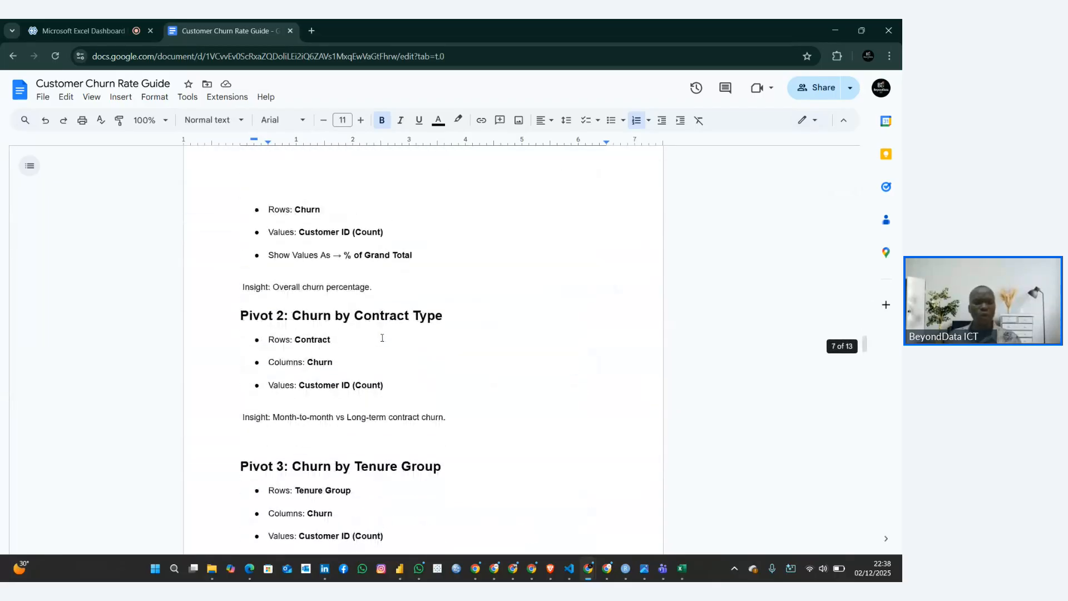
{"action": "scroll", "coordinate": [382, 337], "scroll_direction": "down", "scroll_amount": 8}
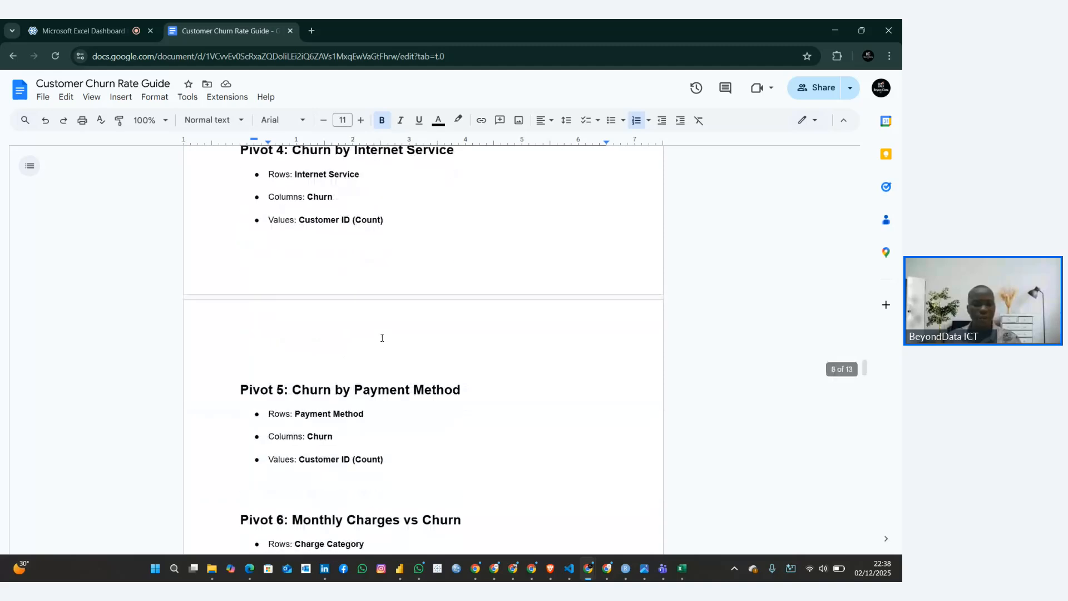
{"action": "scroll", "coordinate": [382, 338], "scroll_direction": "down", "scroll_amount": 4}
{"action": "scroll", "coordinate": [378, 333], "scroll_direction": "up", "scroll_amount": 1}
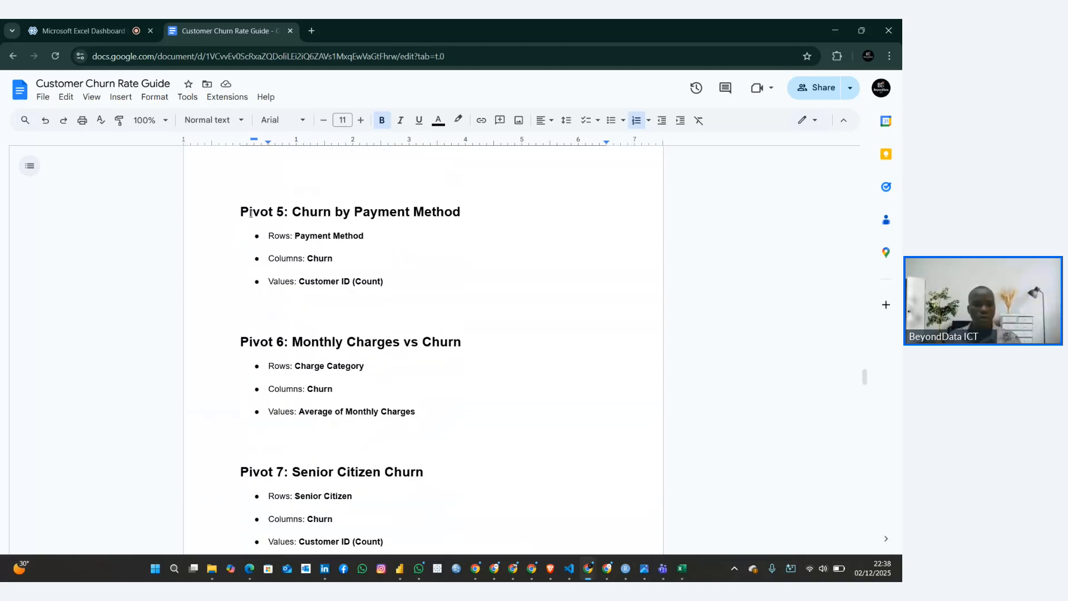
{"action": "left_click_drag", "start_coordinate": [244, 212], "coordinate": [471, 213]}
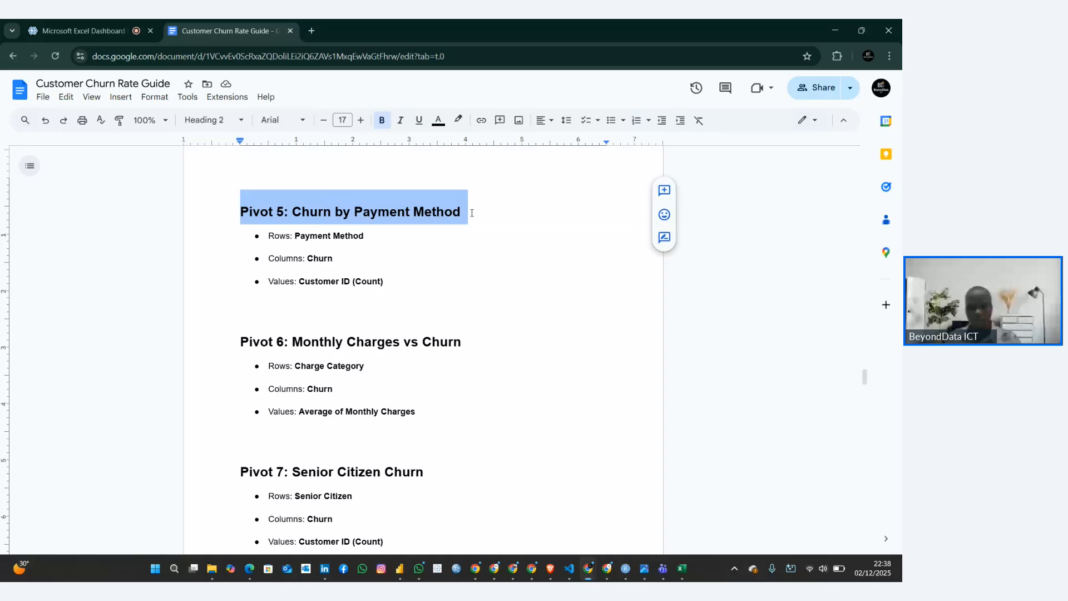
{"action": "left_click", "coordinate": [683, 566]}
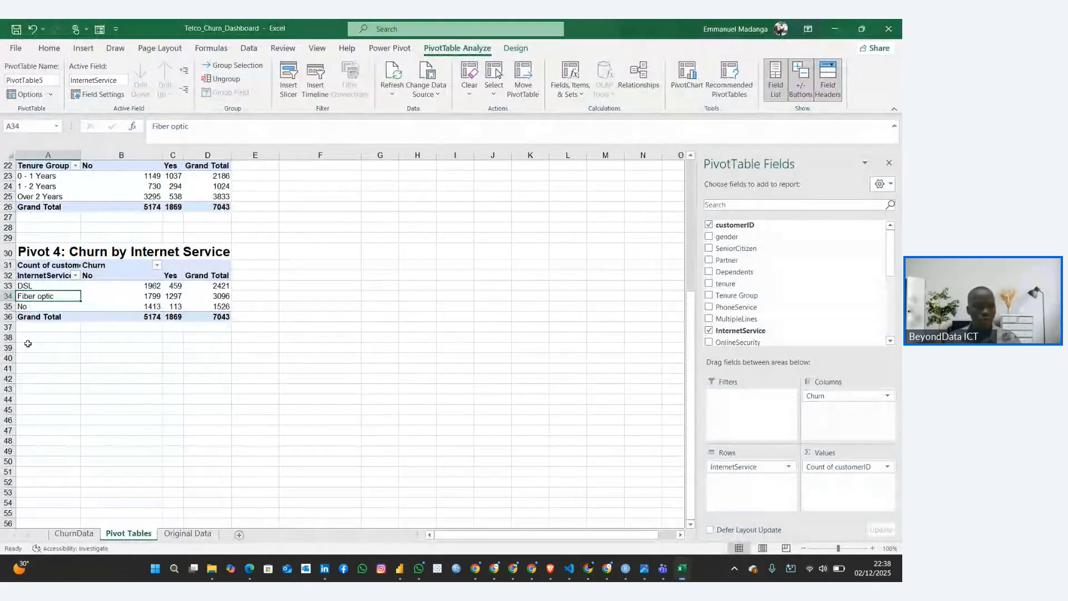
{"action": "left_click", "coordinate": [42, 359]}
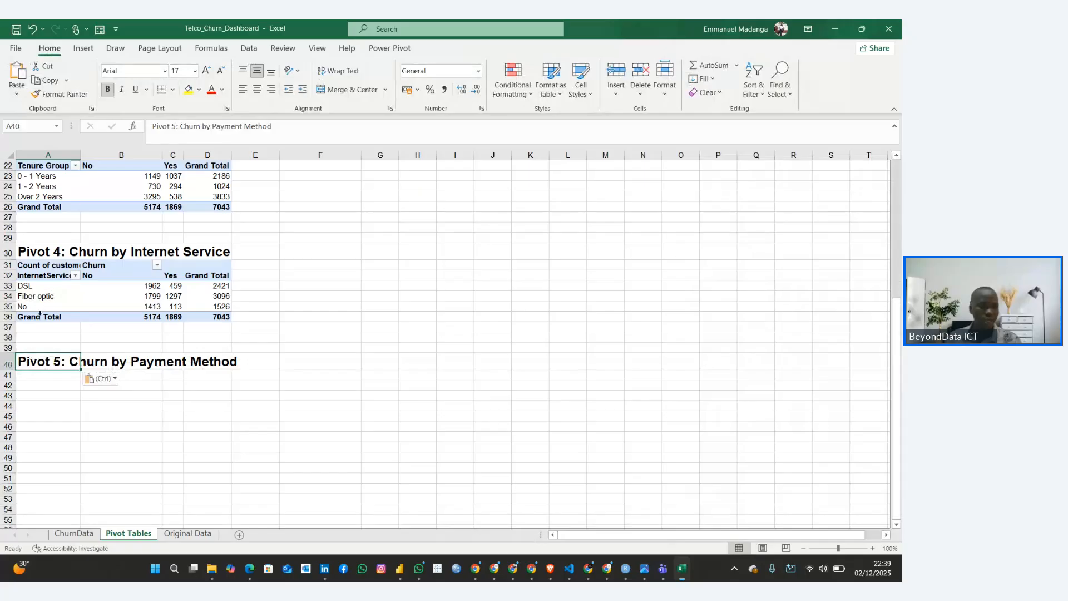
Copy the whole Pivot 4 table and paste it at cell A41 under the Pivot 5 heading
{"action": "left_click", "coordinate": [30, 266]}
{"action": "key", "text": "ctrl+a"}
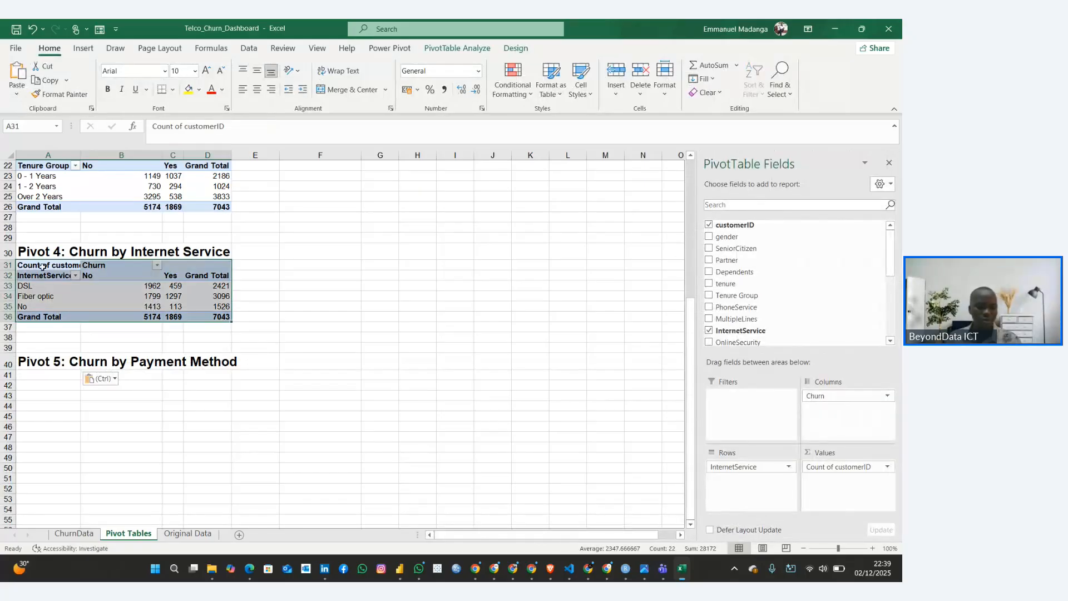
{"action": "key", "text": "ctrl+c"}
{"action": "left_click", "coordinate": [28, 374]}
{"action": "key", "text": "ctrl+v"}
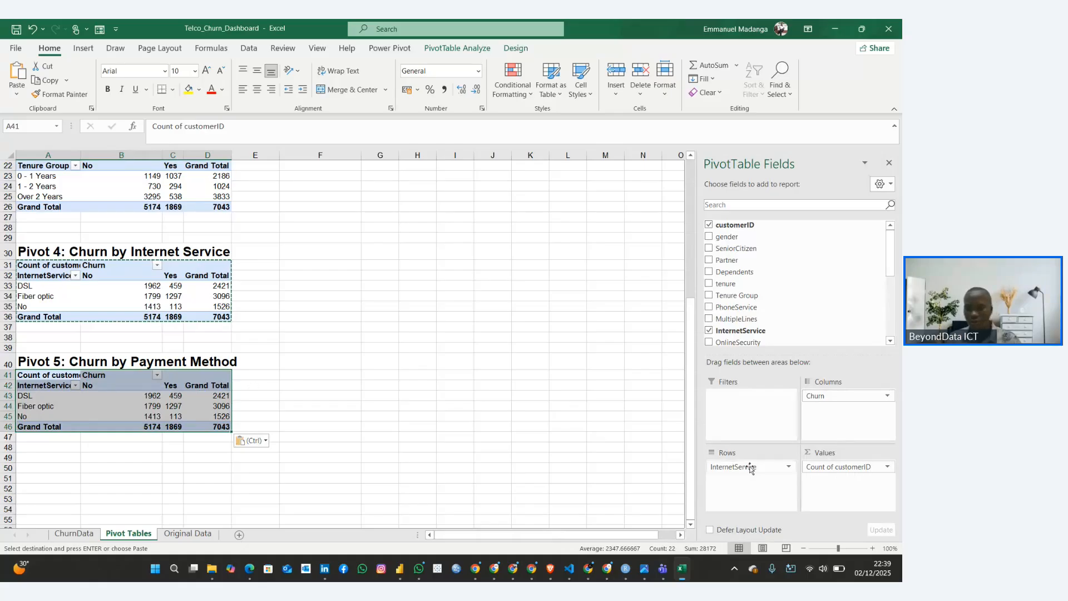
Replace InternetService with PaymentMethod as the row field of the pasted Pivot 5 table
{"action": "left_click", "coordinate": [710, 330]}
{"action": "scroll", "coordinate": [710, 332], "scroll_direction": "down", "scroll_amount": 4}
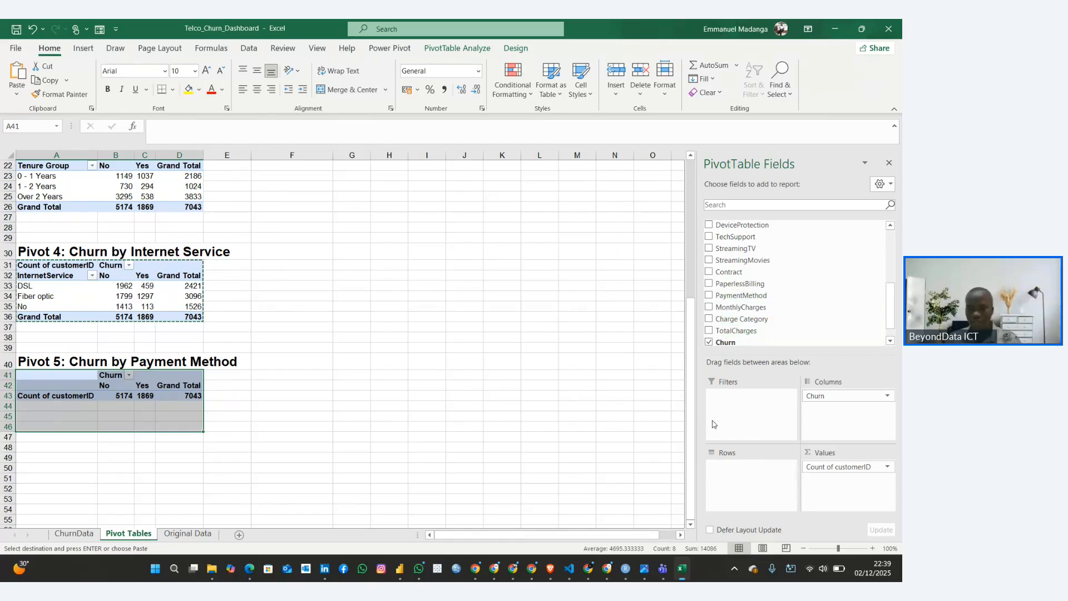
{"action": "left_click", "coordinate": [709, 296]}
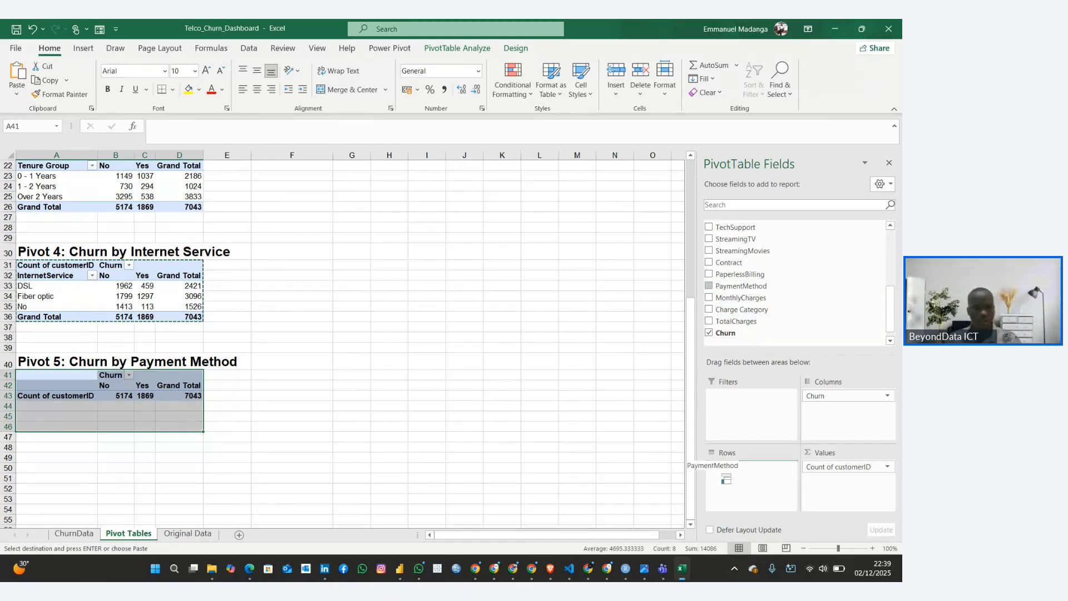
Rename the row field header of the Pivot 5 table in cell A42 to "PaymentMethod"
{"action": "left_click", "coordinate": [48, 385]}
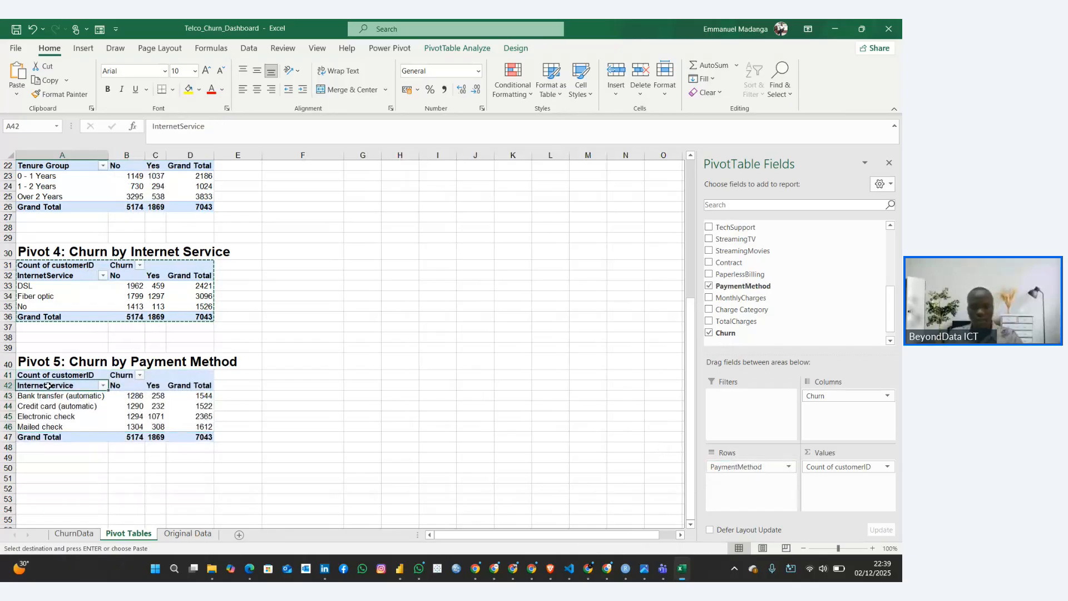
{"action": "type", "text": "Payment"}
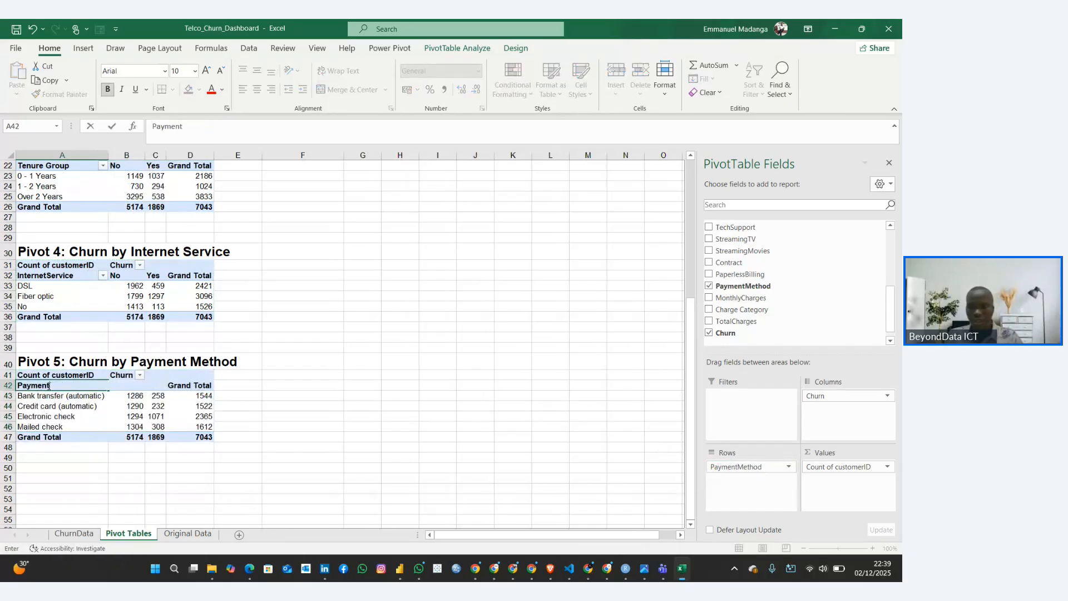
{"action": "type", "text": "Met"}
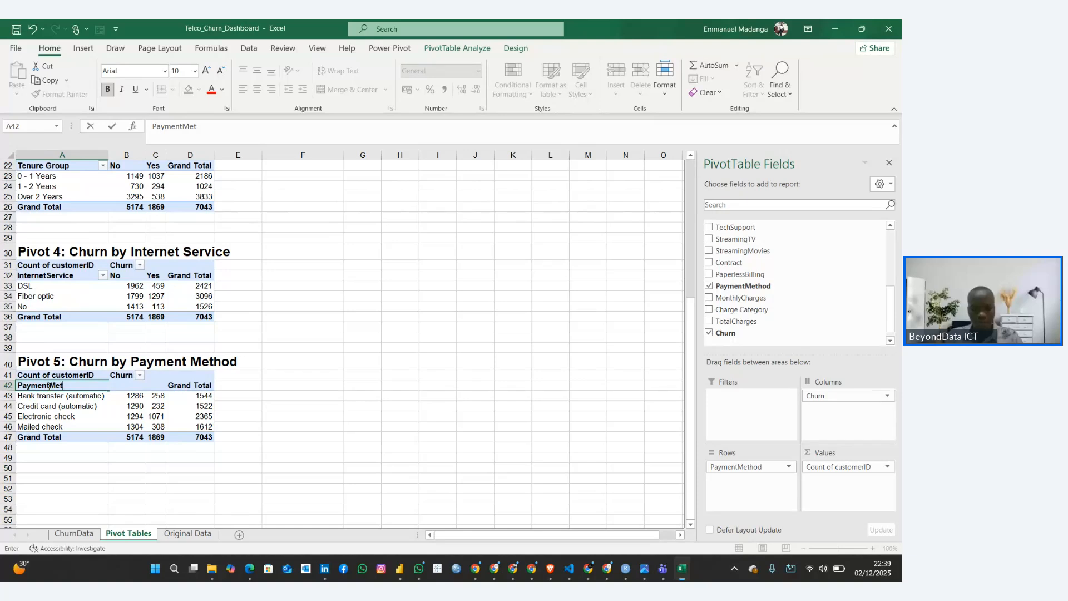
{"action": "type", "text": "hod"}
{"action": "key", "text": "Return"}
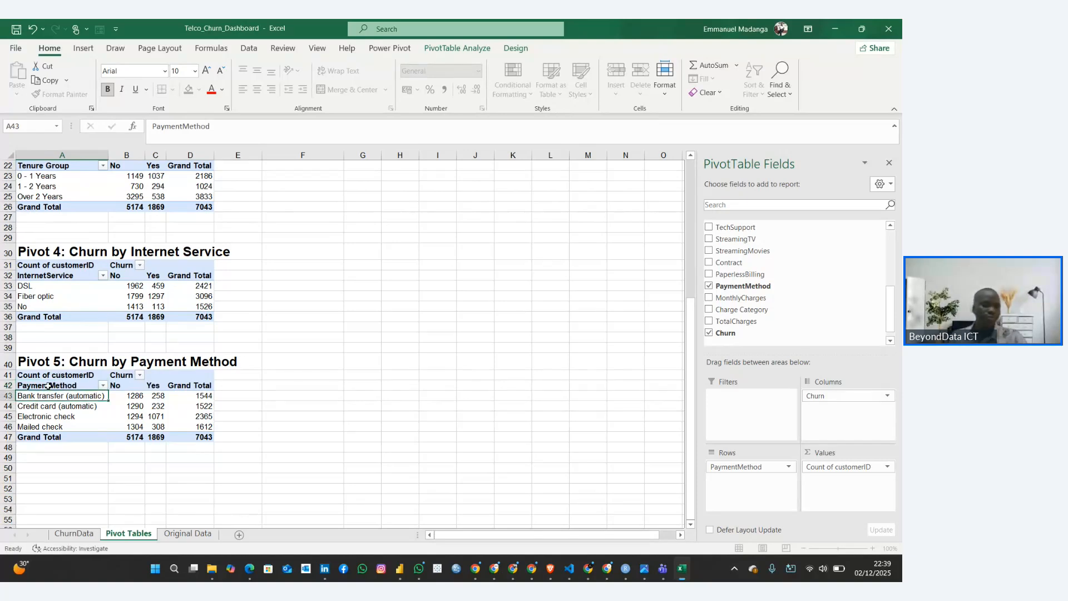
Examine the Pivot 5 counts of retained and churned customers for each payment method
{"action": "left_click", "coordinate": [84, 467]}
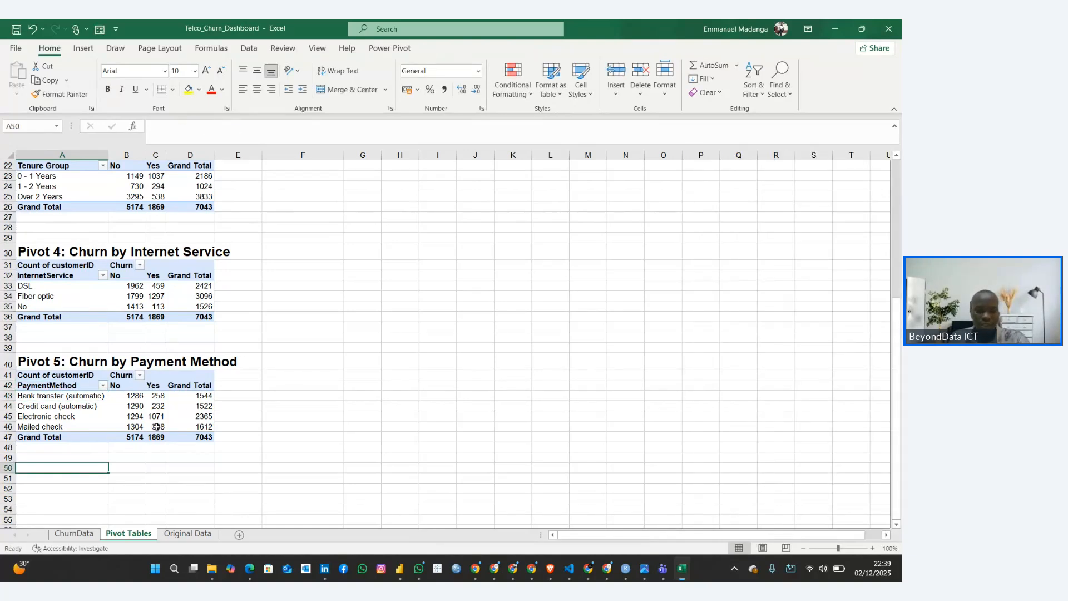
{"action": "left_click", "coordinate": [141, 399]}
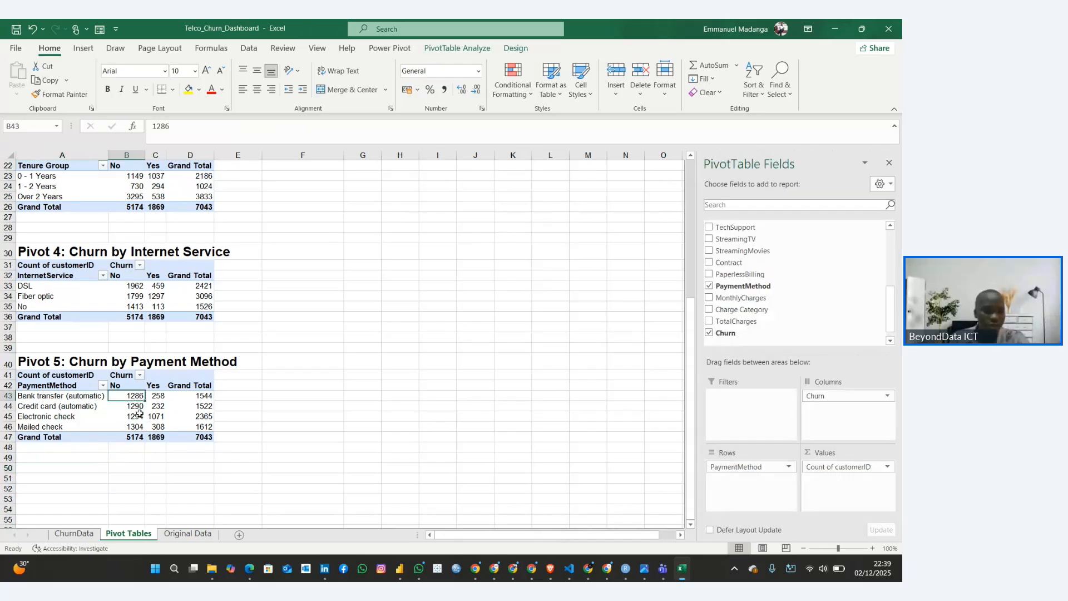
{"action": "left_click", "coordinate": [162, 414]}
{"action": "left_click", "coordinate": [157, 396]}
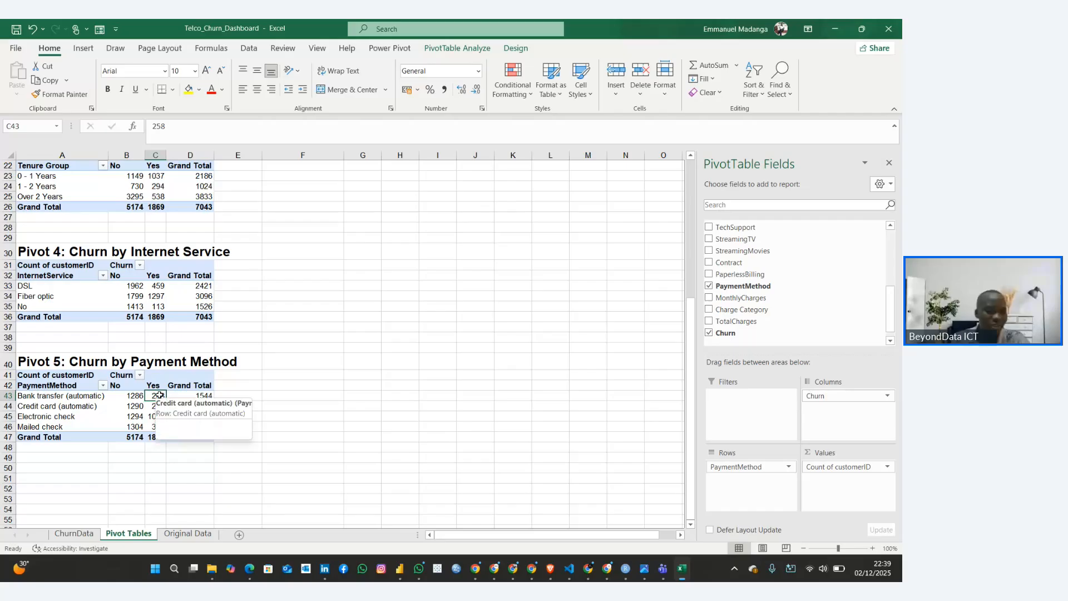
{"action": "mouse_move", "coordinate": [157, 416]}
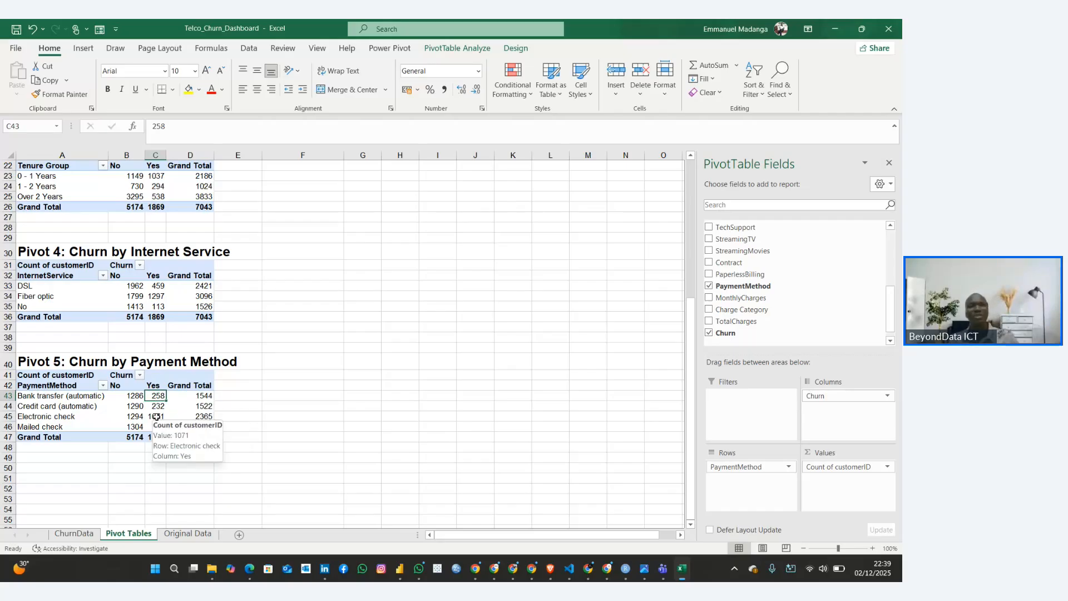
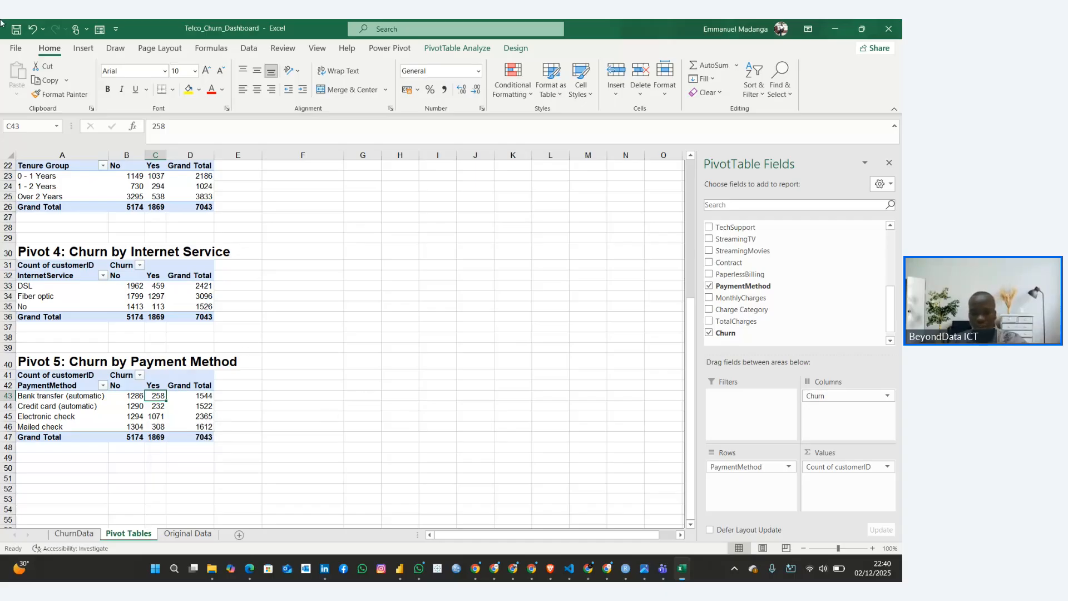
Copy the heading "Pivot 6: Monthly Charges vs Churn" from the Customer Churn Rate Guide in Google Docs and paste it into cell A50 in Excel
{"action": "scroll", "coordinate": [236, 381], "scroll_direction": "down", "scroll_amount": 2}
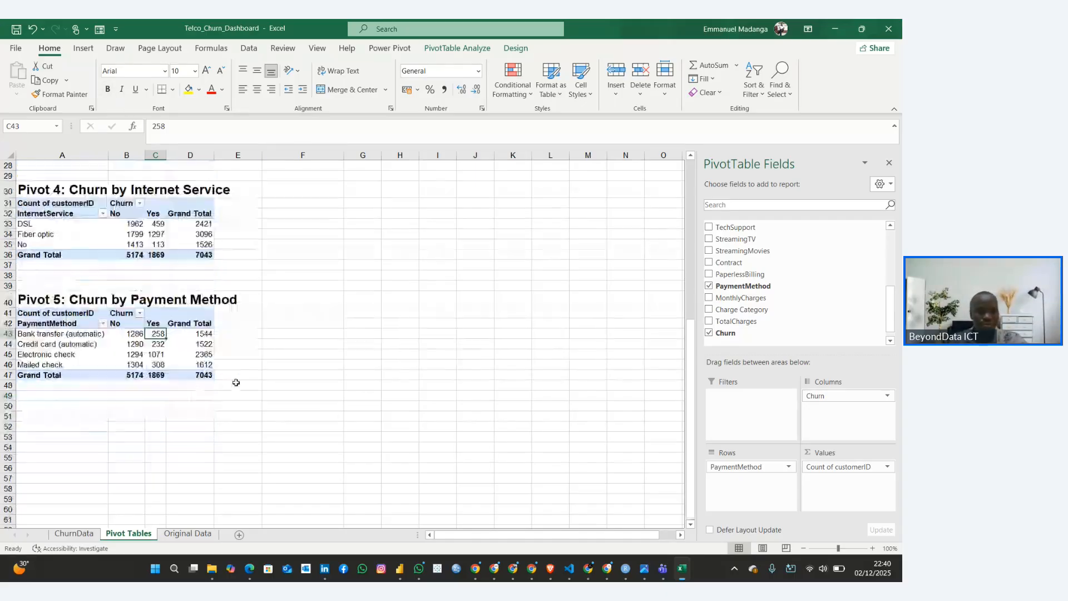
{"action": "mouse_move", "coordinate": [587, 568]}
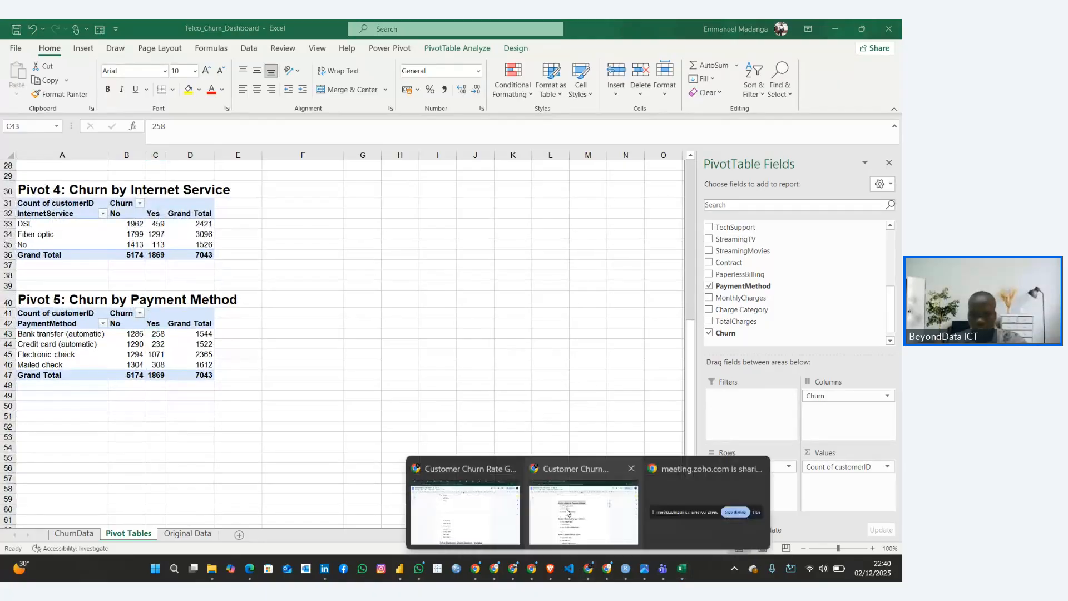
{"action": "left_click", "coordinate": [549, 466]}
{"action": "left_click", "coordinate": [307, 389]}
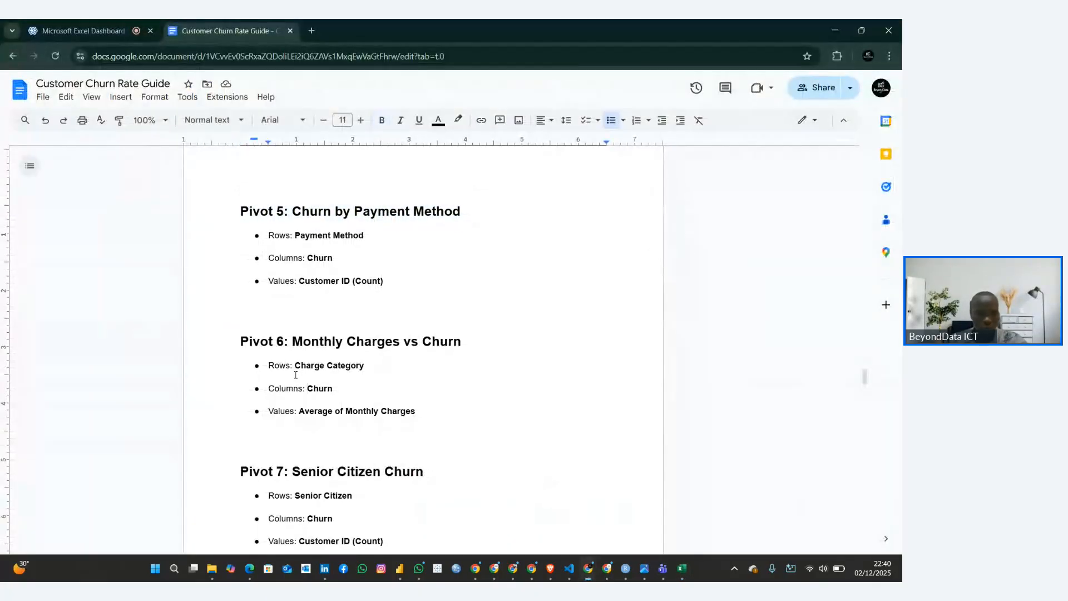
{"action": "scroll", "coordinate": [290, 365], "scroll_direction": "down", "scroll_amount": 5}
{"action": "scroll", "coordinate": [290, 365], "scroll_direction": "up", "scroll_amount": 4}
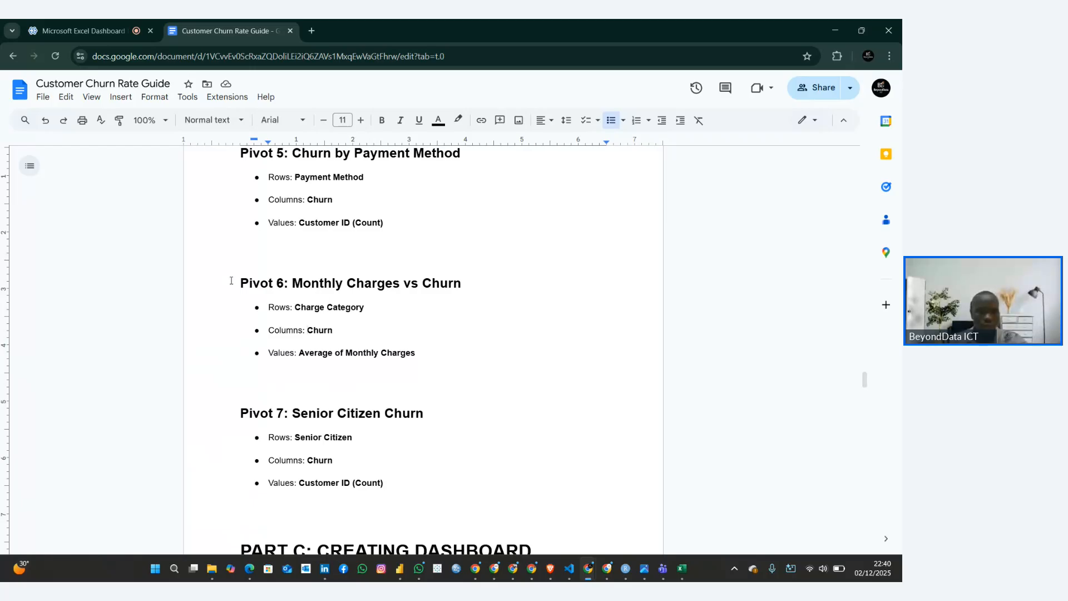
{"action": "left_click_drag", "start_coordinate": [241, 286], "coordinate": [465, 274]}
{"action": "key", "text": "ctrl+c"}
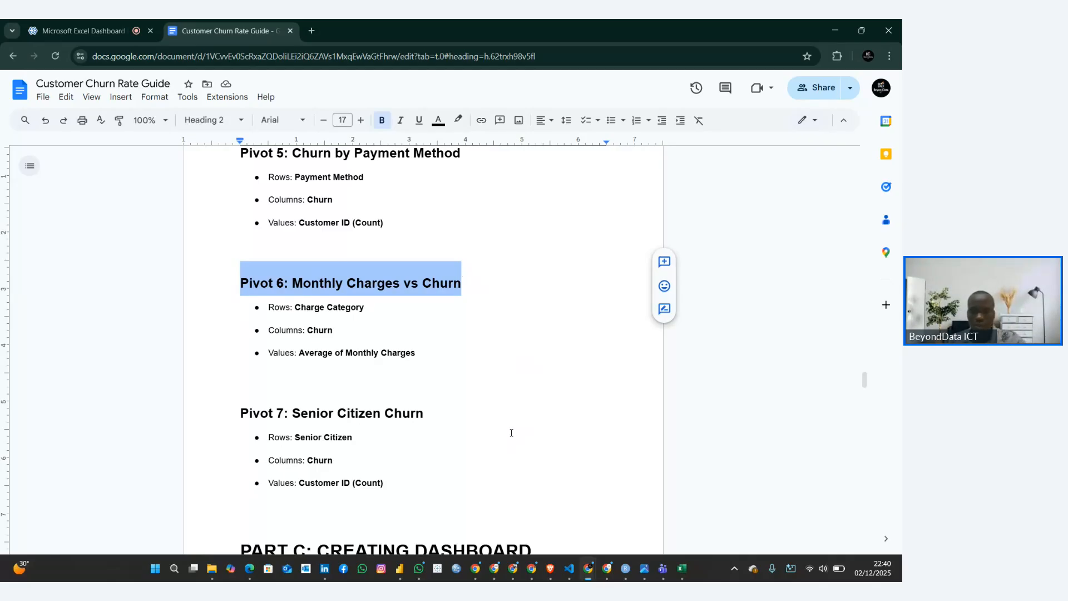
{"action": "mouse_move", "coordinate": [682, 569]}
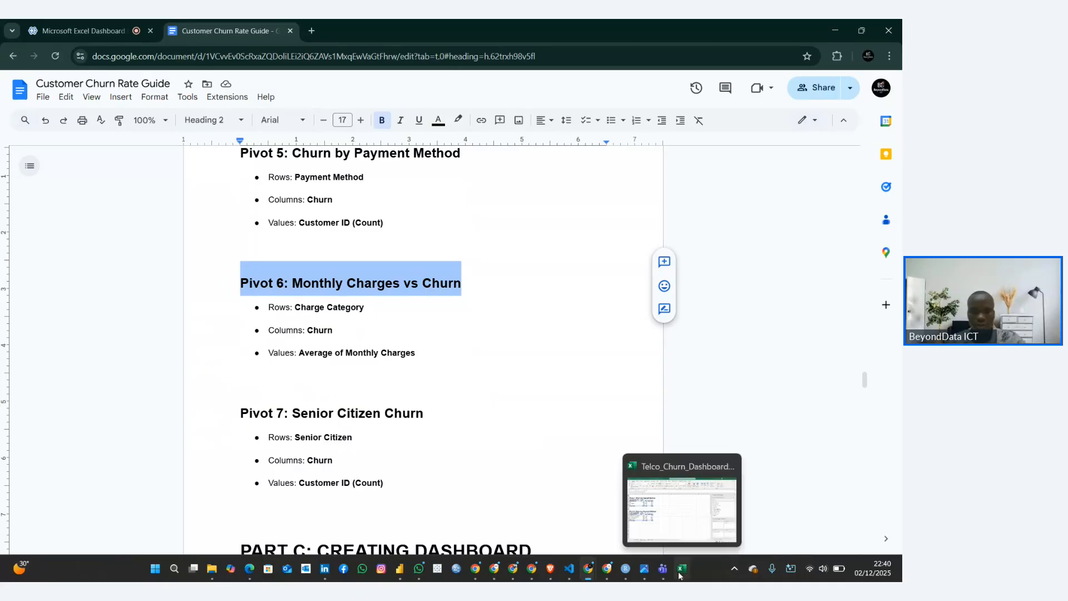
{"action": "left_click", "coordinate": [662, 512]}
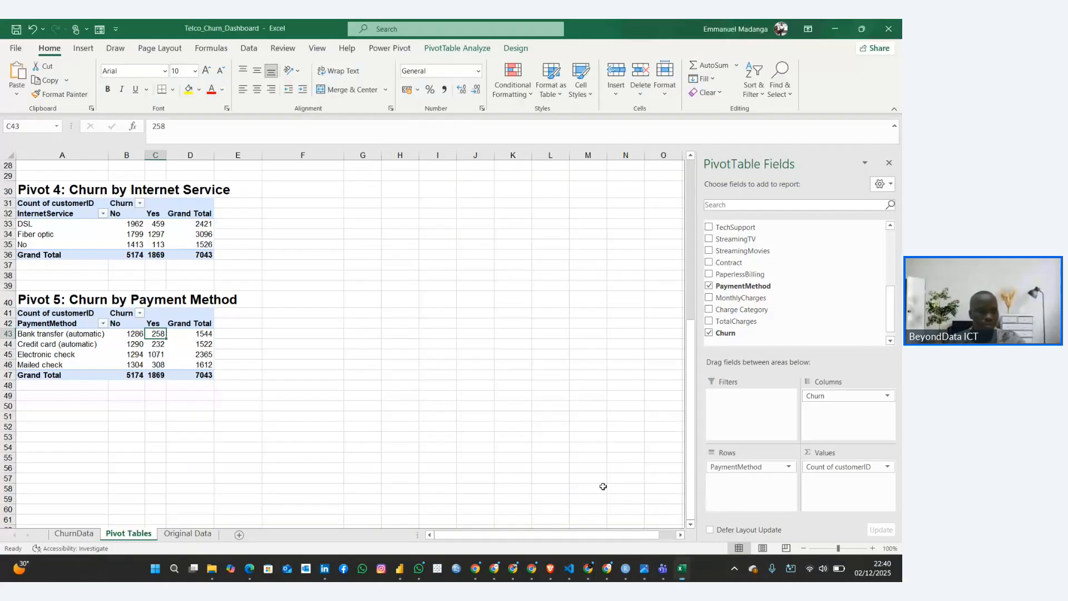
{"action": "left_click", "coordinate": [54, 405]}
{"action": "key", "text": "ctrl+v"}
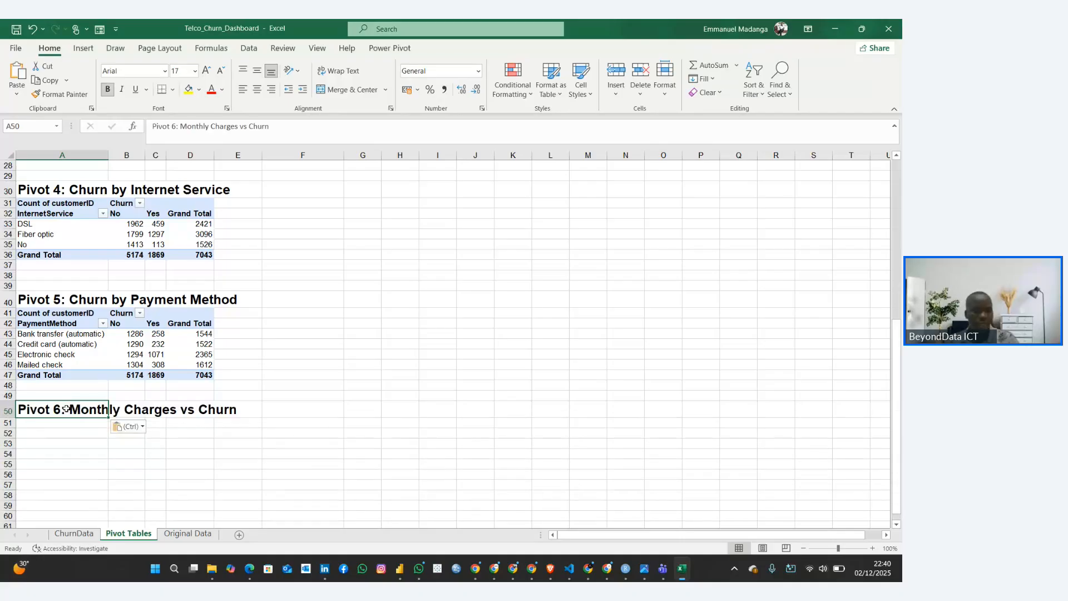
Copy the whole Pivot 5 table and paste it at cell A51 under the Pivot 6 heading
{"action": "scroll", "coordinate": [96, 401], "scroll_direction": "down", "scroll_amount": 1}
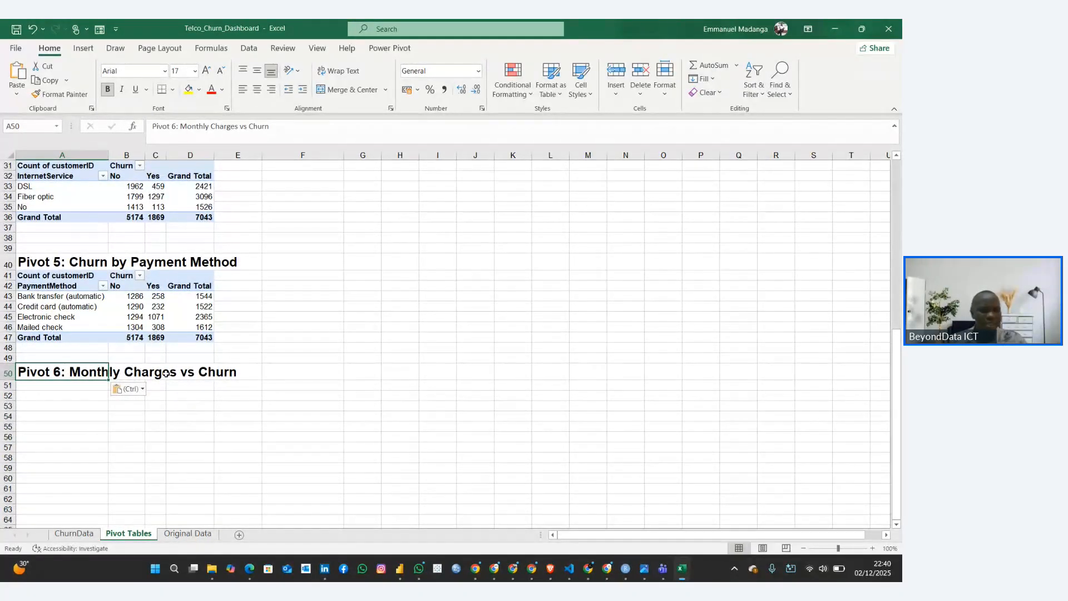
{"action": "left_click", "coordinate": [58, 387]}
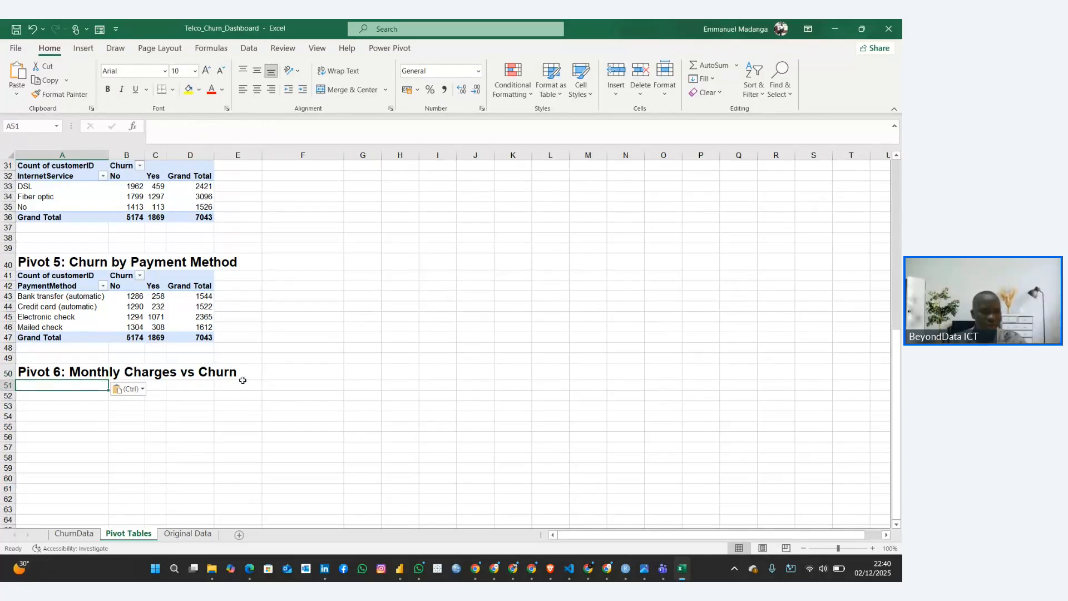
{"action": "left_click", "coordinate": [133, 301]}
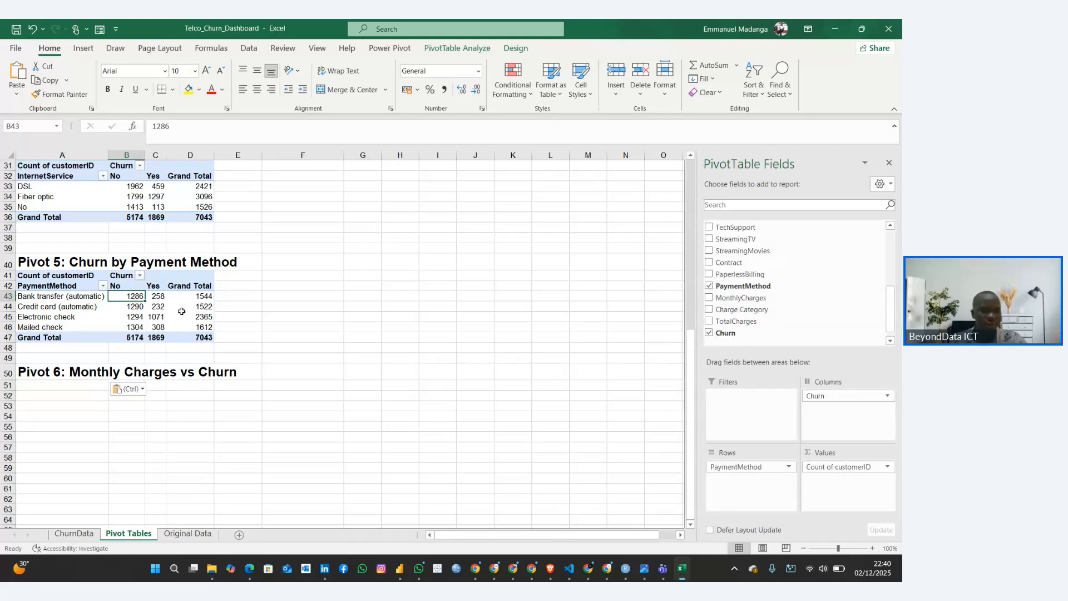
{"action": "left_click", "coordinate": [185, 307]}
{"action": "left_click", "coordinate": [24, 275]}
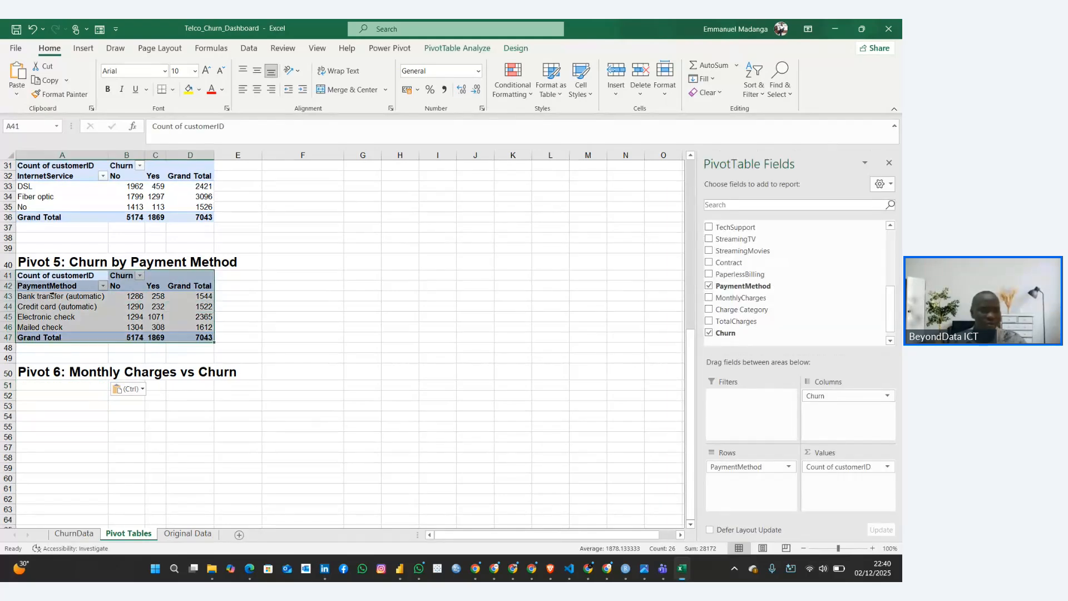
{"action": "key", "text": "ctrl+c"}
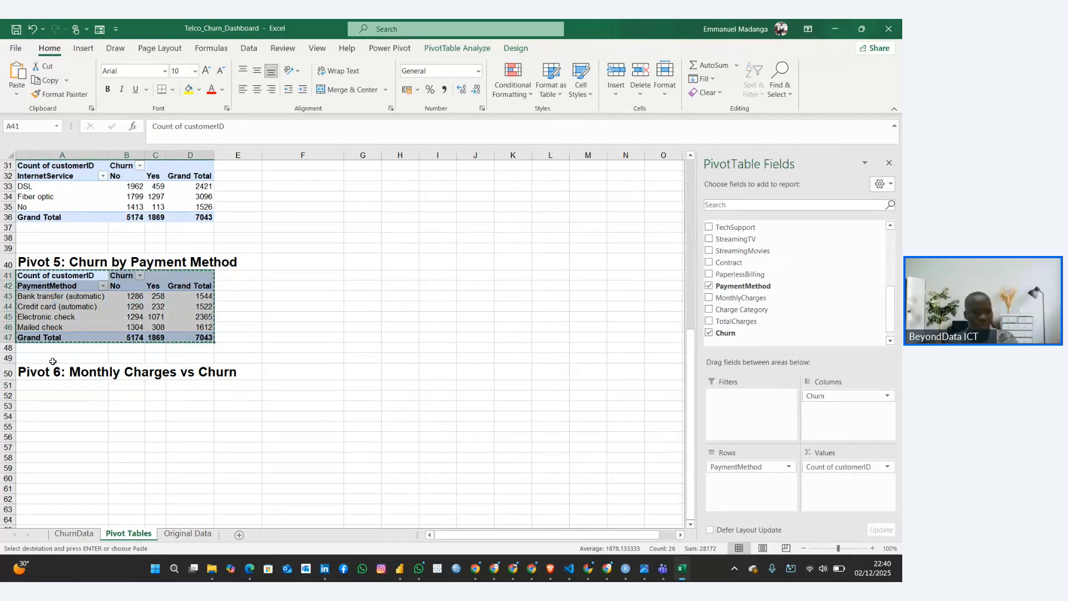
{"action": "left_click", "coordinate": [37, 386]}
{"action": "key", "text": "ctrl+v"}
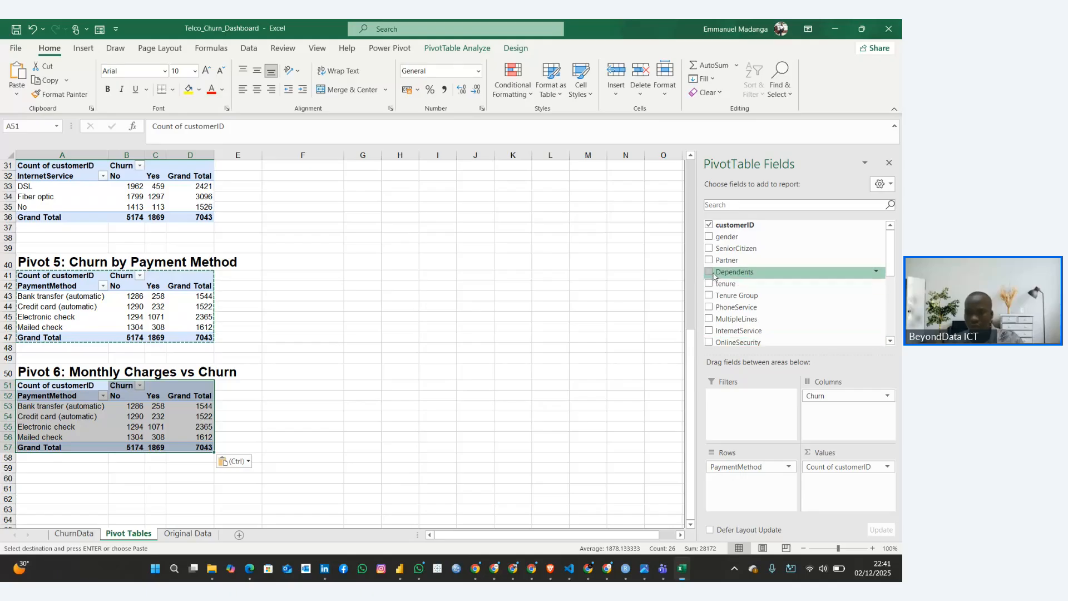
Remove customerID from the Pivot 6 values and replace PaymentMethod with Charge Category as its row field
{"action": "left_click", "coordinate": [708, 225]}
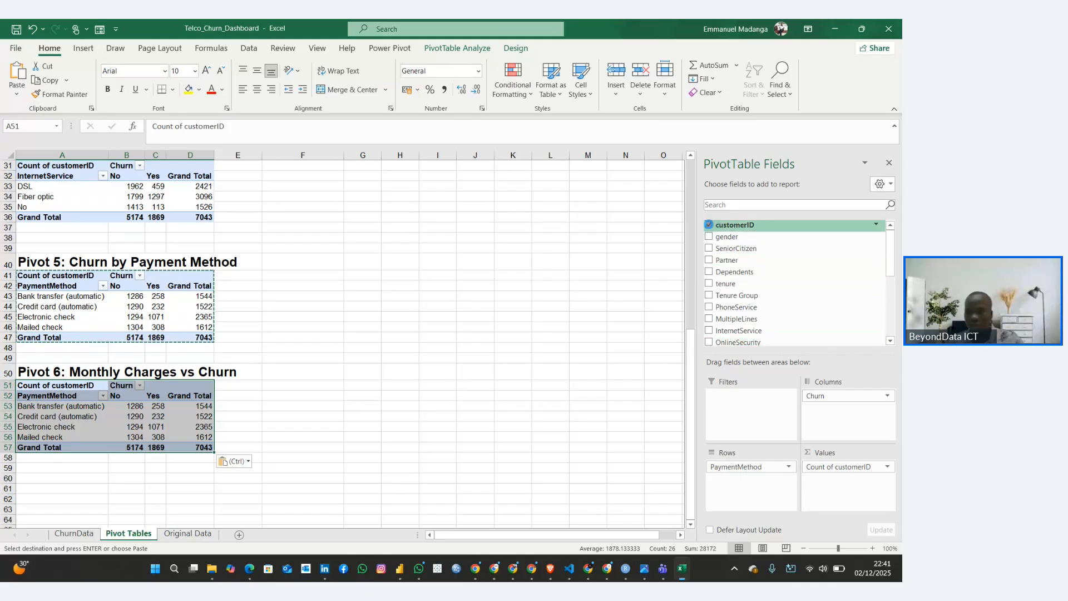
{"action": "scroll", "coordinate": [716, 260], "scroll_direction": "down", "scroll_amount": 5}
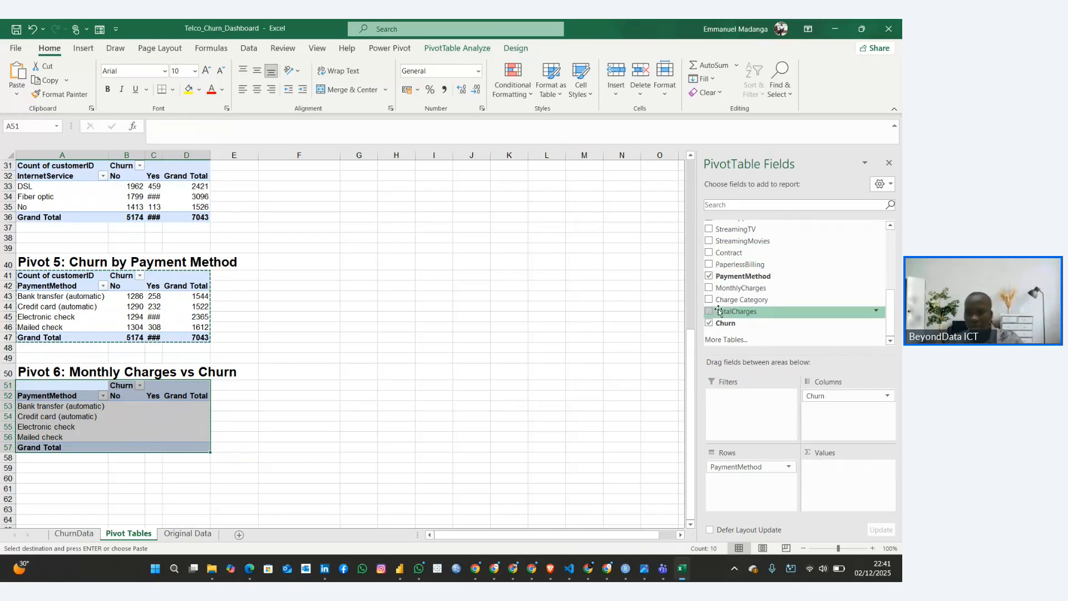
{"action": "left_click", "coordinate": [709, 275]}
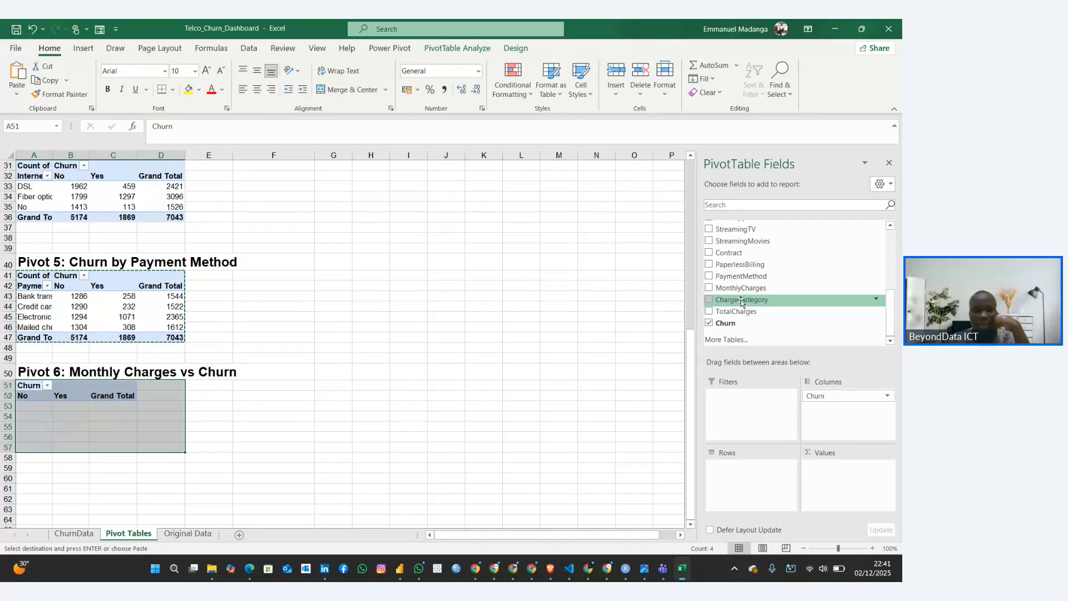
{"action": "left_click_drag", "start_coordinate": [740, 302], "coordinate": [750, 464]}
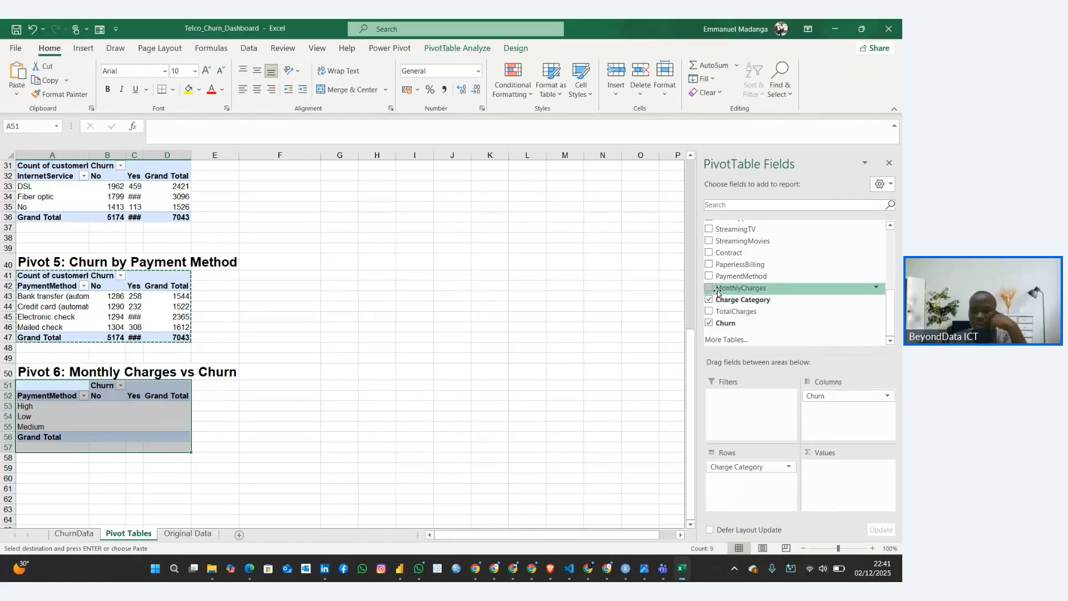
Add MonthlyCharges as the values field of the Pivot 6 table and review the figures by charge category and churn
{"action": "left_click_drag", "start_coordinate": [718, 288], "coordinate": [843, 474]}
{"action": "left_click_drag", "start_coordinate": [740, 288], "coordinate": [834, 471]}
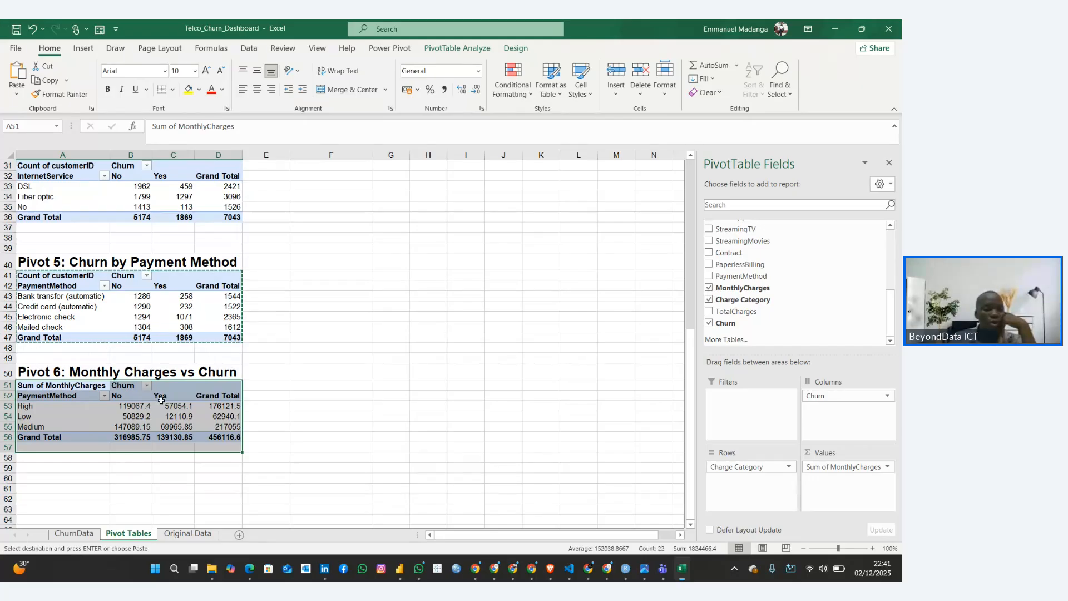
{"action": "left_click", "coordinate": [177, 408]}
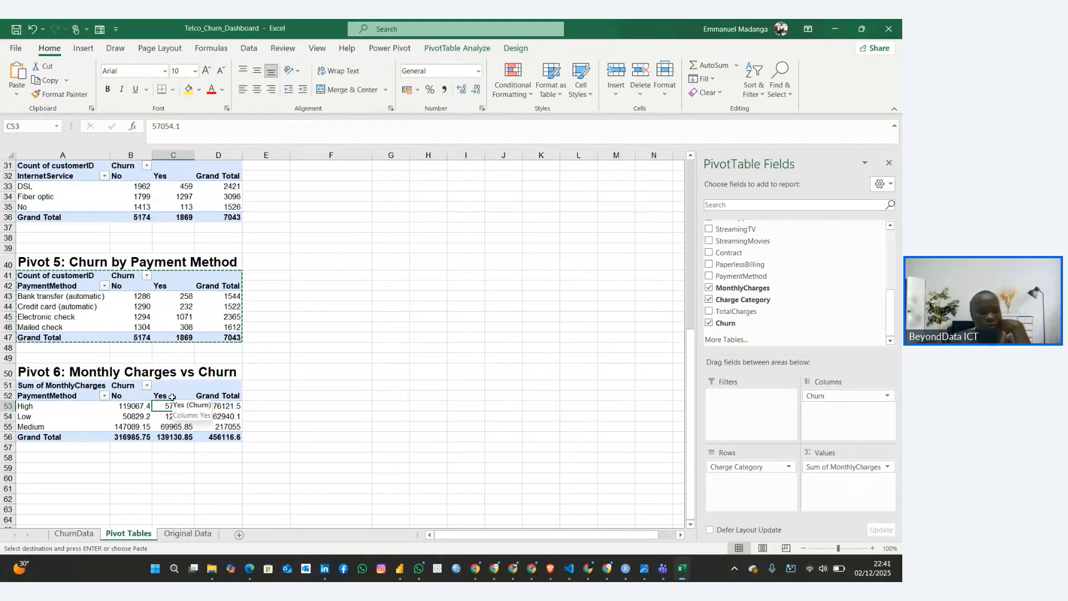
{"action": "left_click", "coordinate": [165, 396]}
{"action": "left_click", "coordinate": [168, 407]}
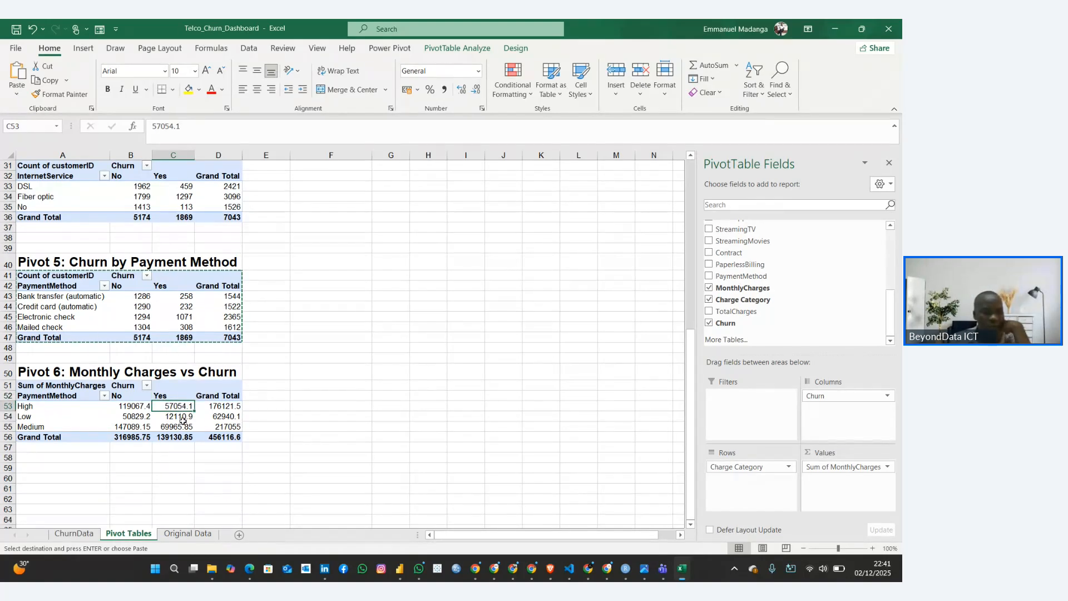
{"action": "left_click", "coordinate": [145, 421]}
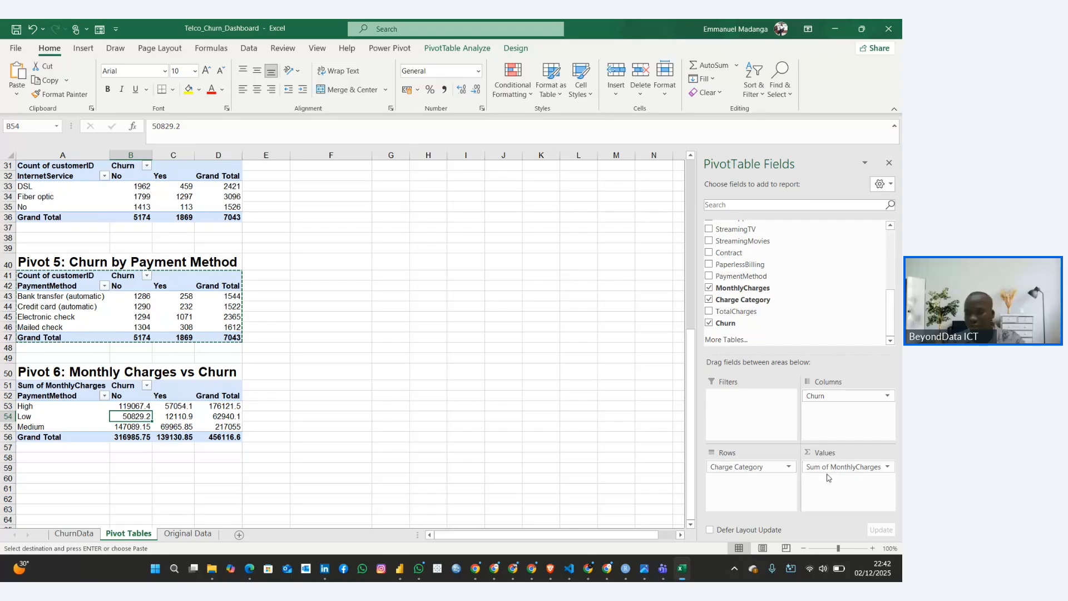
{"action": "left_click", "coordinate": [877, 465]}
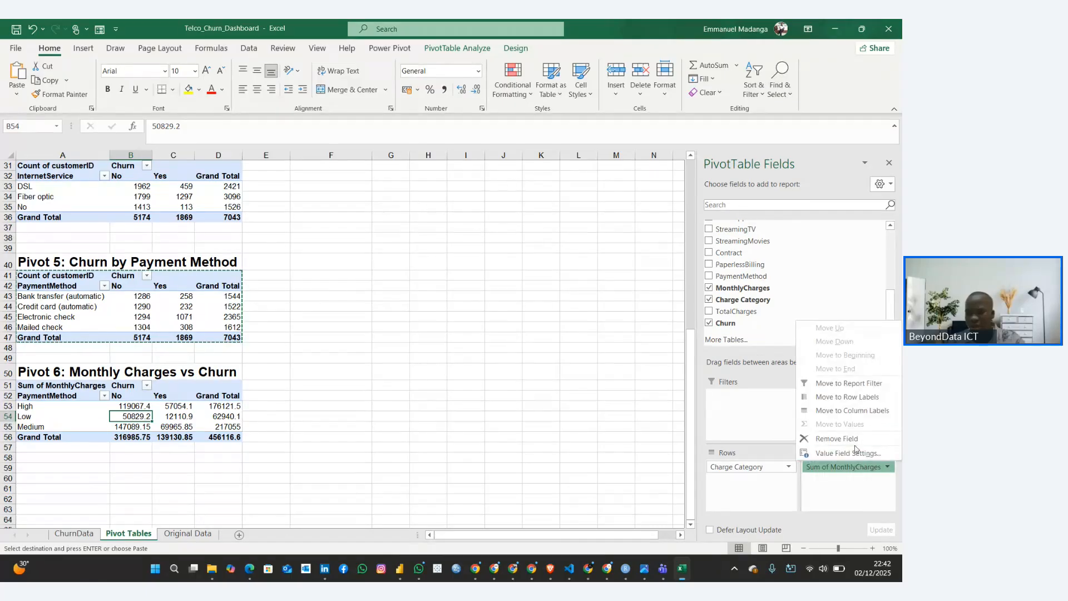
{"action": "left_click", "coordinate": [832, 453]}
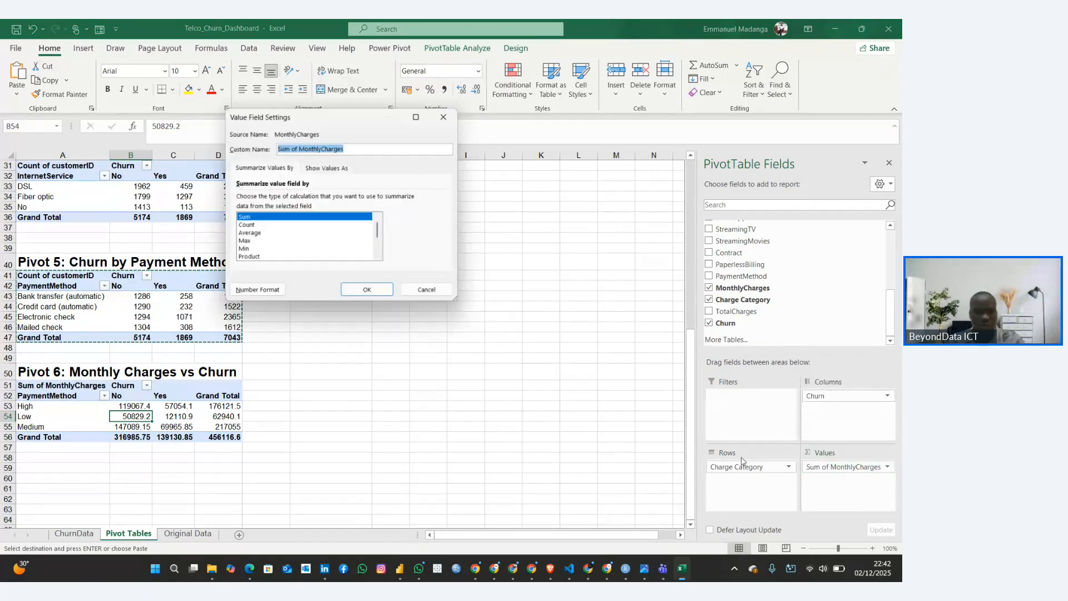
{"action": "left_click", "coordinate": [426, 290]}
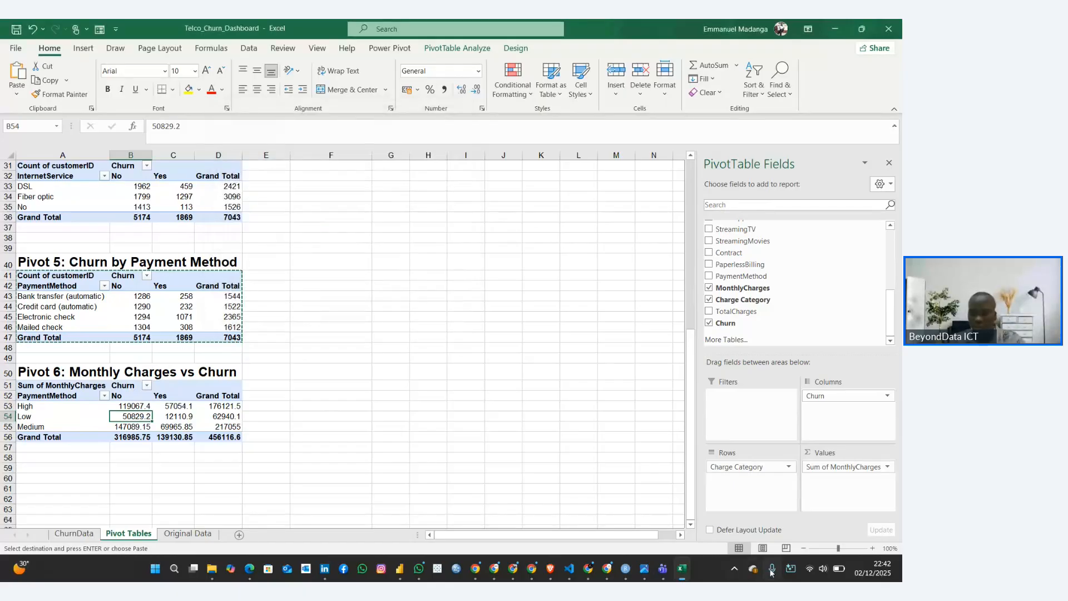
Switch to the Customer Churn Rate Guide and check the rows, columns and values it specifies for Pivot 6
{"action": "mouse_move", "coordinate": [624, 574]}
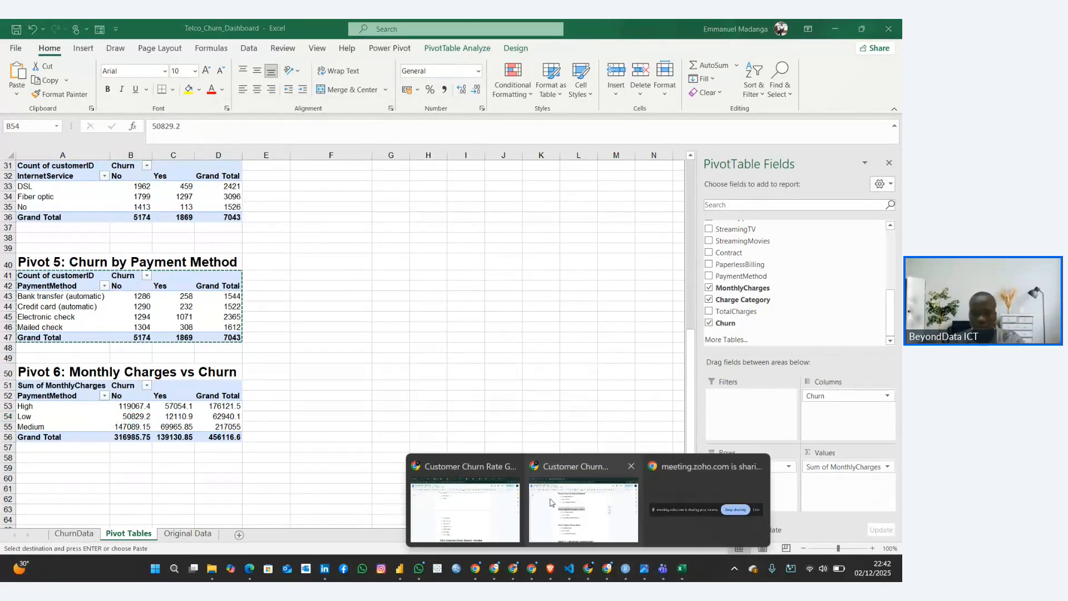
{"action": "left_click", "coordinate": [462, 517]}
{"action": "left_click", "coordinate": [280, 307]}
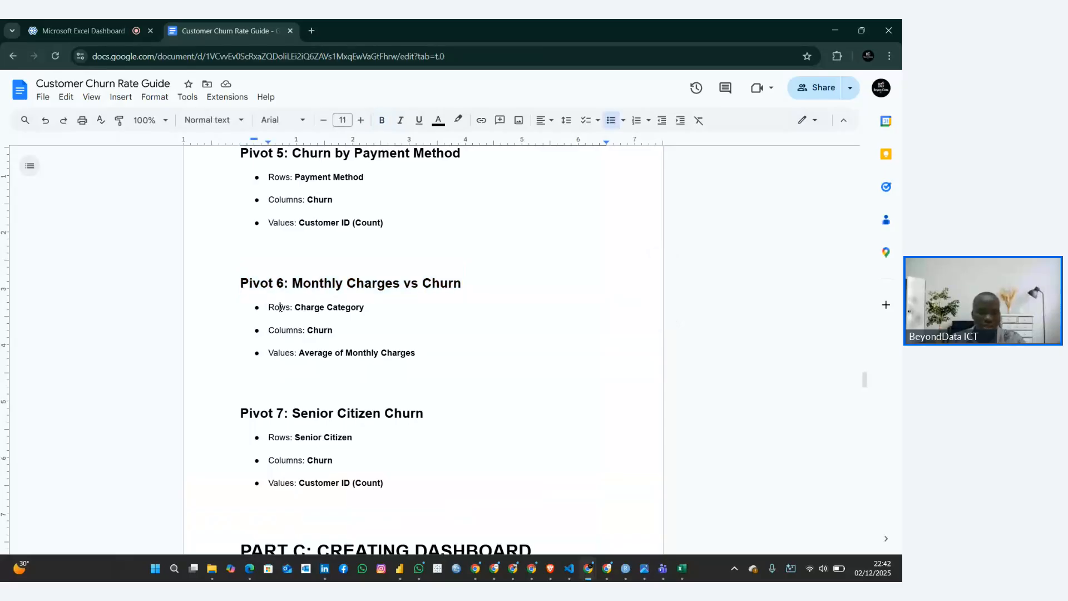
{"action": "left_click_drag", "start_coordinate": [269, 308], "coordinate": [367, 315]}
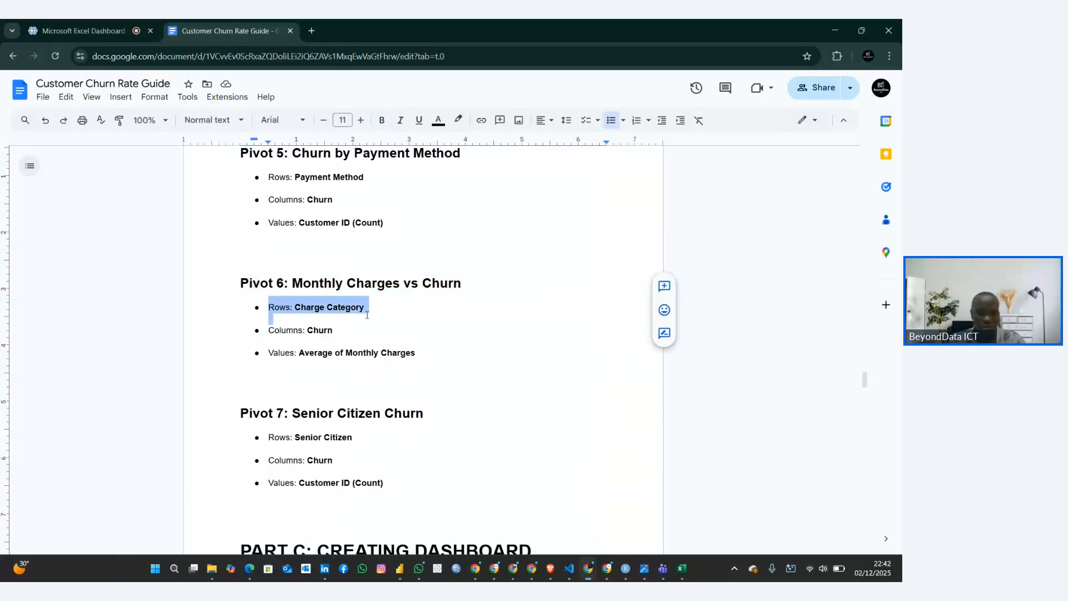
{"action": "left_click", "coordinate": [371, 309]}
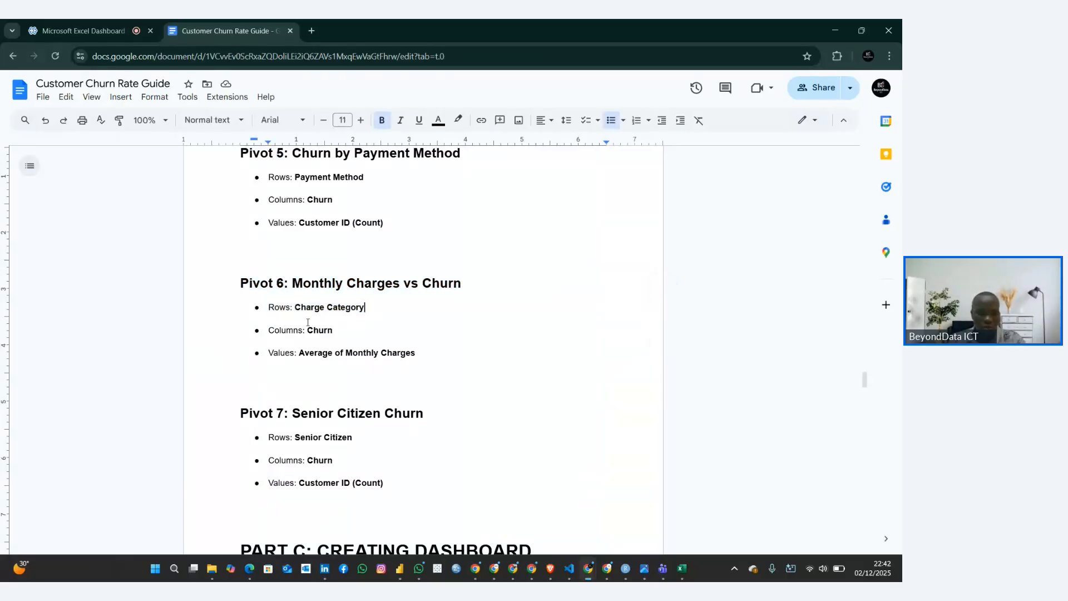
{"action": "double_click", "coordinate": [267, 330]}
{"action": "left_click_drag", "start_coordinate": [269, 353], "coordinate": [382, 362]}
{"action": "left_click", "coordinate": [404, 371]}
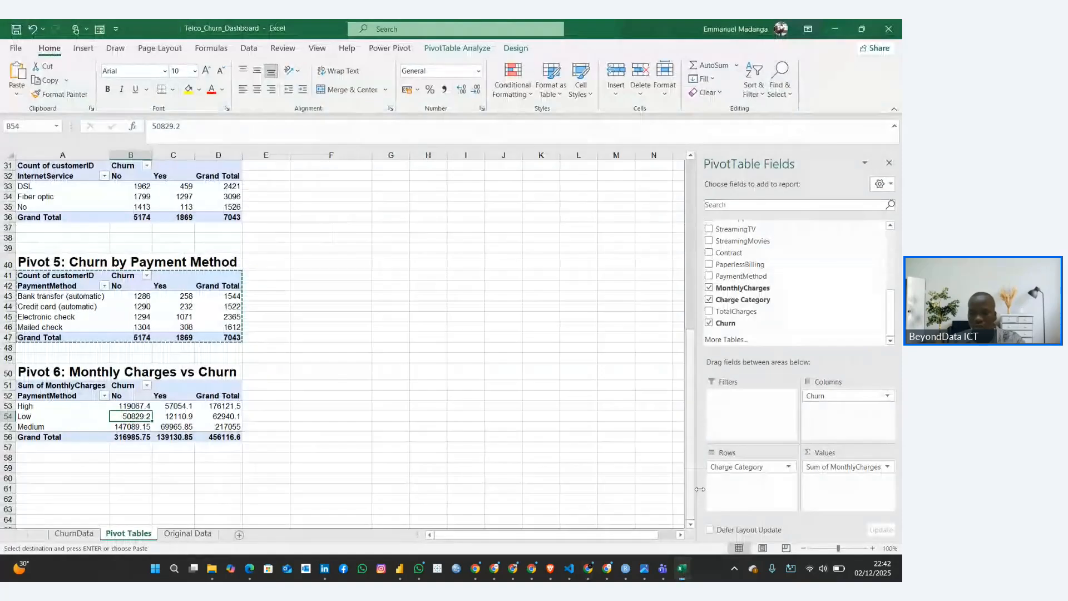
Back in Excel, summarize the MonthlyCharges values field of the Pivot 6 table by Average and inspect the resulting cells
{"action": "left_click", "coordinate": [887, 467]}
{"action": "left_click", "coordinate": [864, 454]}
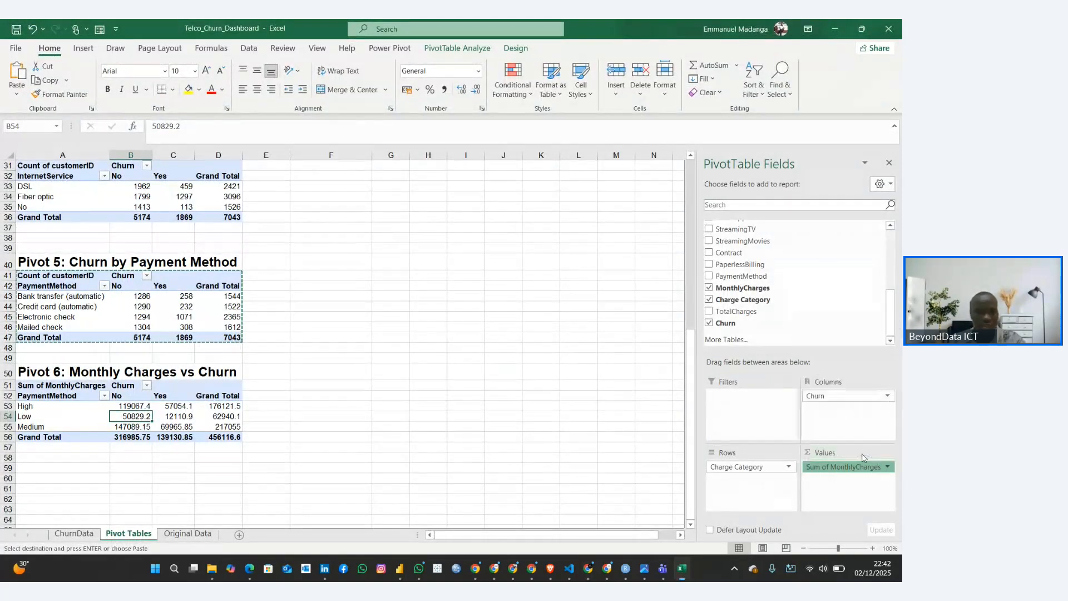
{"action": "left_click", "coordinate": [250, 233]}
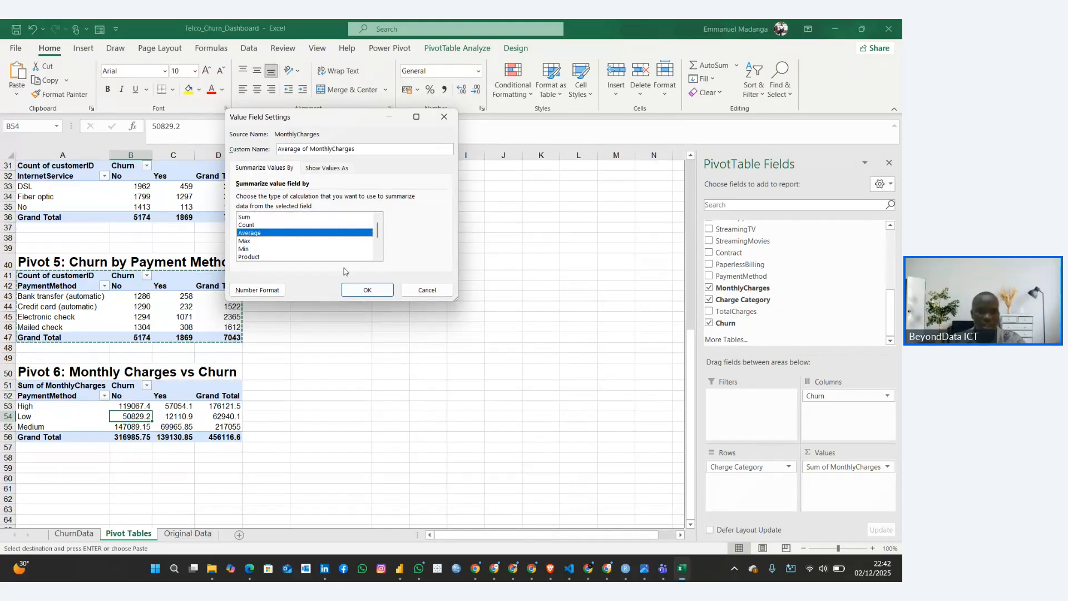
{"action": "left_click", "coordinate": [367, 290]}
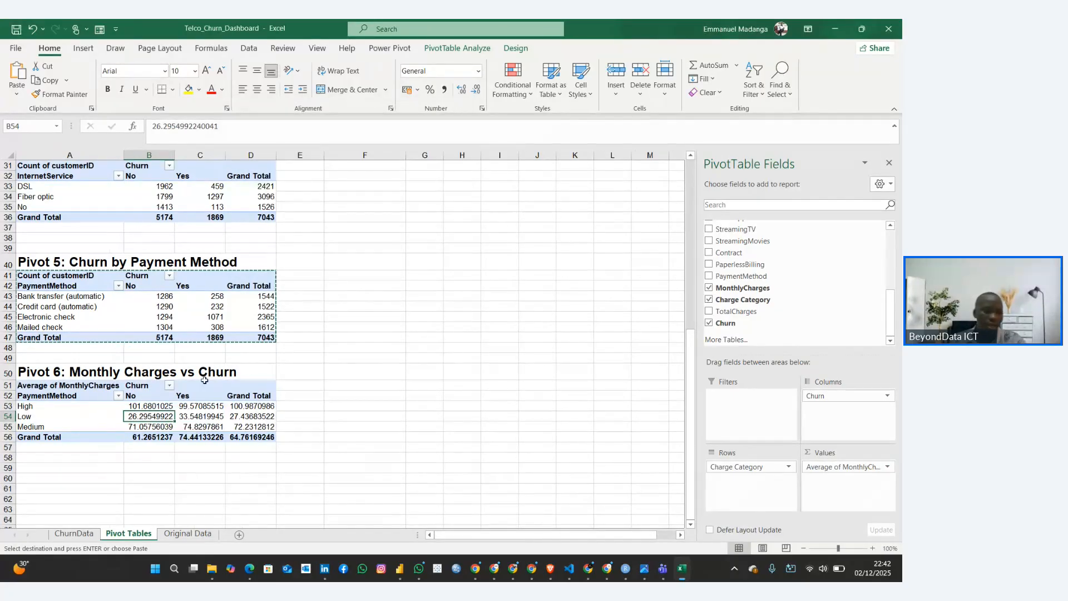
{"action": "left_click", "coordinate": [168, 409]}
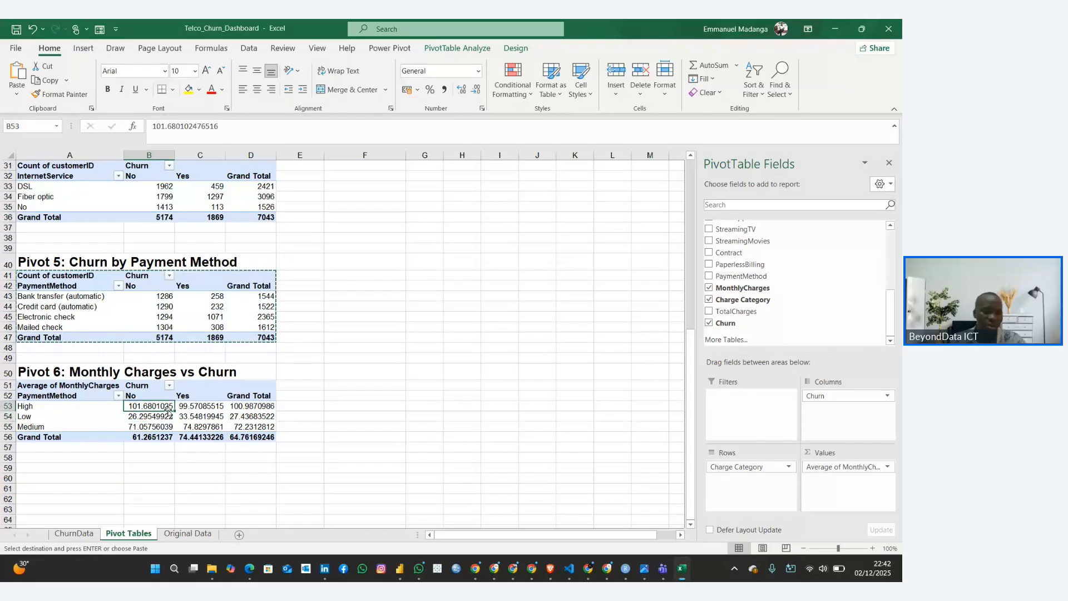
{"action": "left_click", "coordinate": [201, 416]}
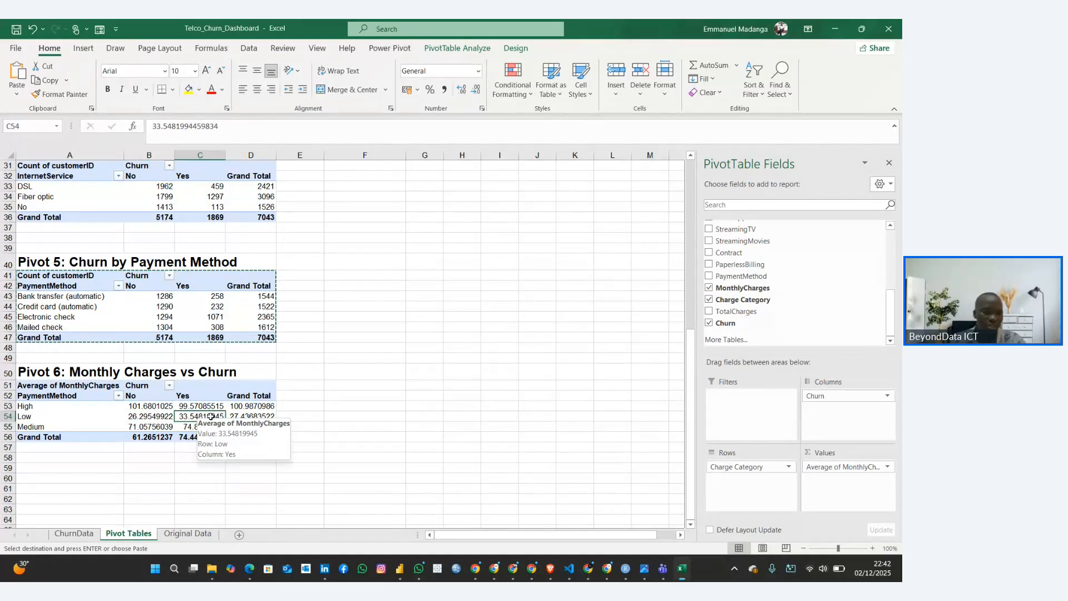
Examine the average monthly charges by charge category and churn in the Pivot 6 table
{"action": "left_click", "coordinate": [143, 416]}
{"action": "left_click", "coordinate": [142, 406]}
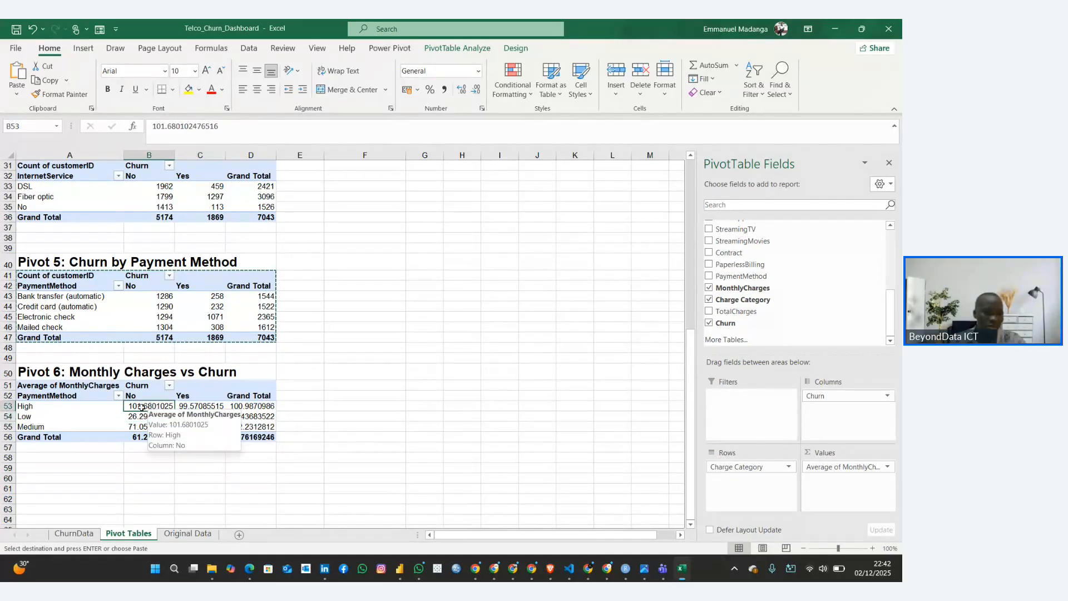
{"action": "left_click", "coordinate": [54, 409]}
{"action": "left_click", "coordinate": [141, 407]}
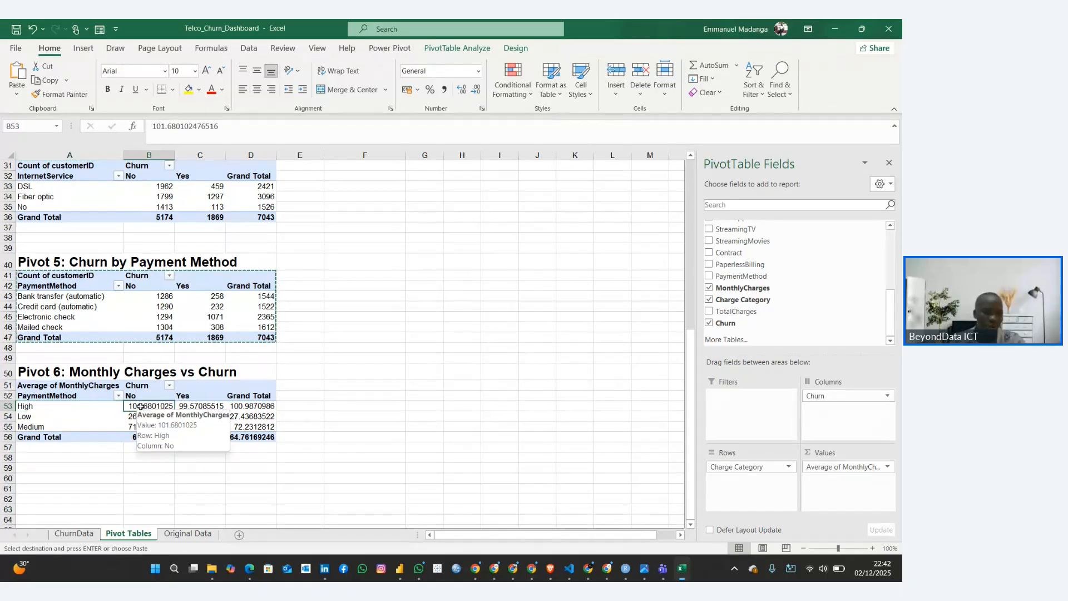
{"action": "left_click", "coordinate": [57, 407]}
{"action": "left_click", "coordinate": [154, 406]}
{"action": "left_click", "coordinate": [99, 407]}
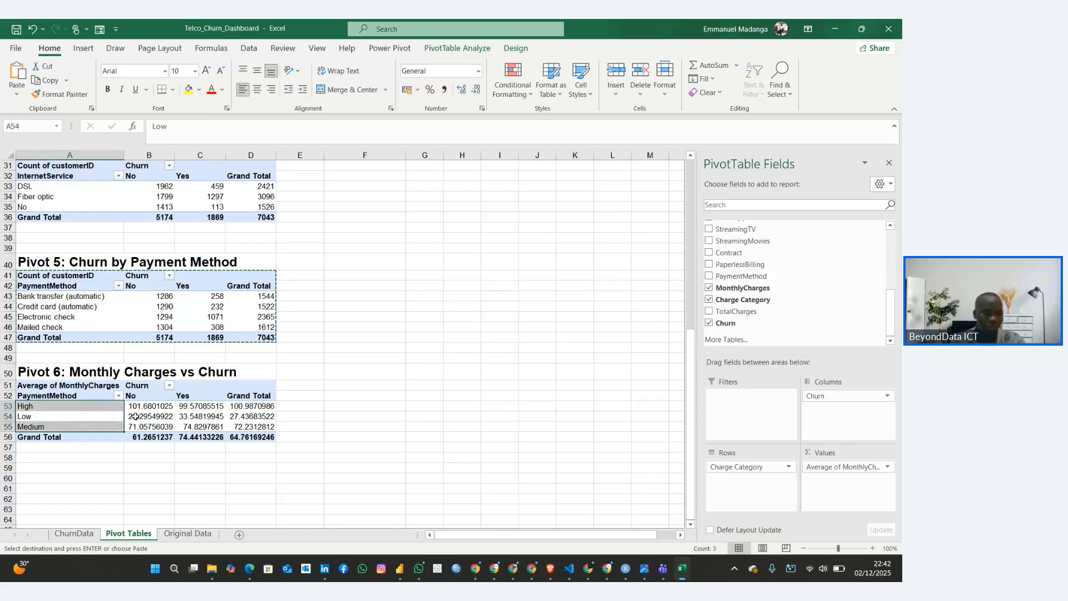
{"action": "left_click", "coordinate": [179, 417]}
{"action": "left_click", "coordinate": [152, 453]}
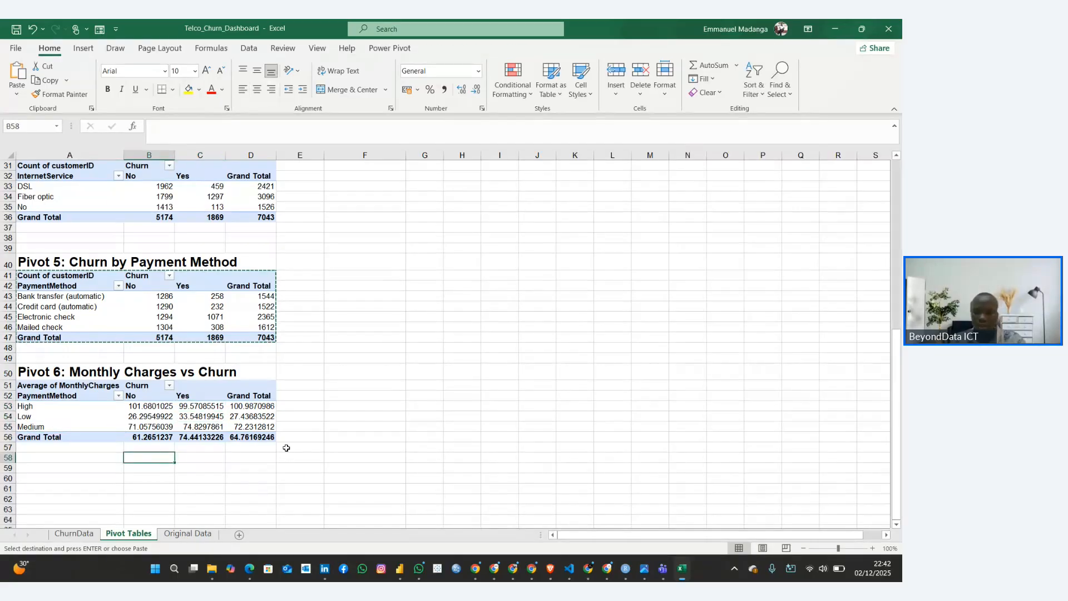
Copy the heading "Pivot 7: Senior Citizen Churn" from the Customer Churn Rate Guide into cell A60 of the Pivot Tables sheet in Excel
{"action": "mouse_move", "coordinate": [588, 568]}
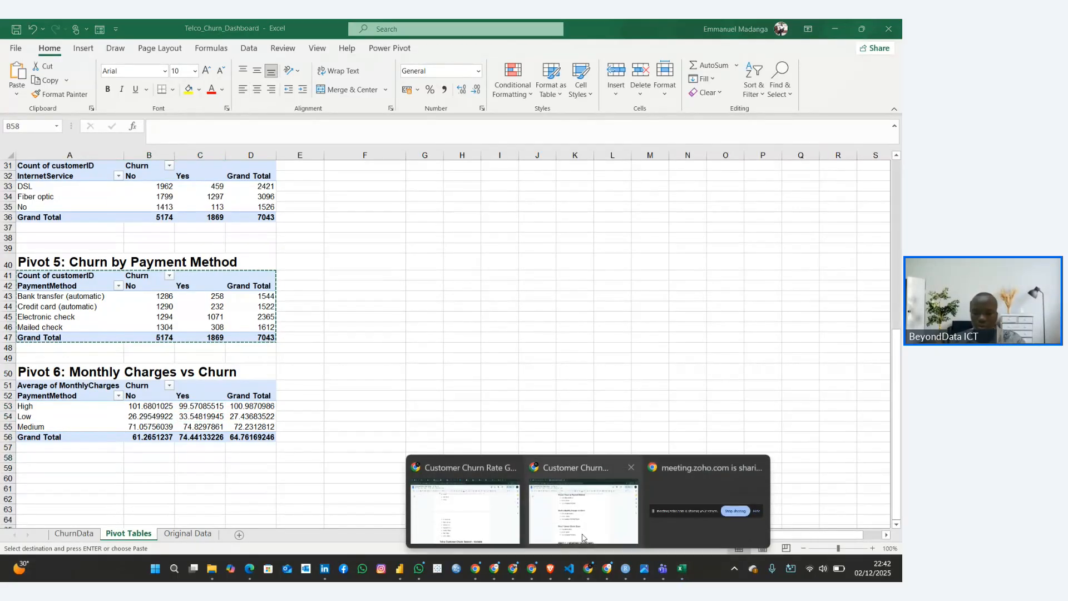
{"action": "left_click", "coordinate": [565, 507]}
{"action": "scroll", "coordinate": [283, 377], "scroll_direction": "down", "scroll_amount": 2}
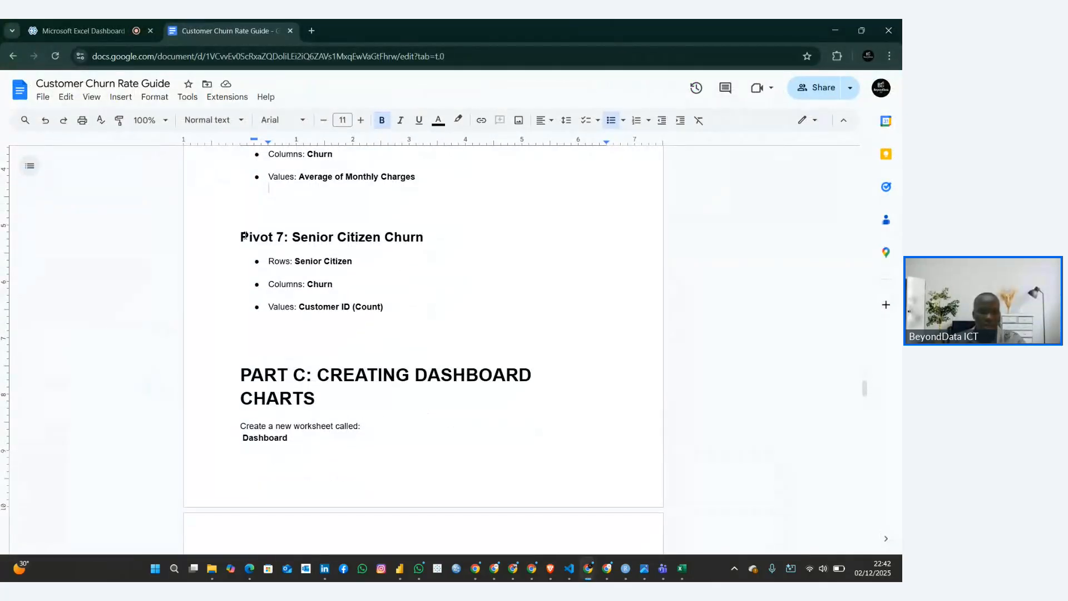
{"action": "left_click_drag", "start_coordinate": [245, 236], "coordinate": [439, 237]}
{"action": "key", "text": "ctrl+c"}
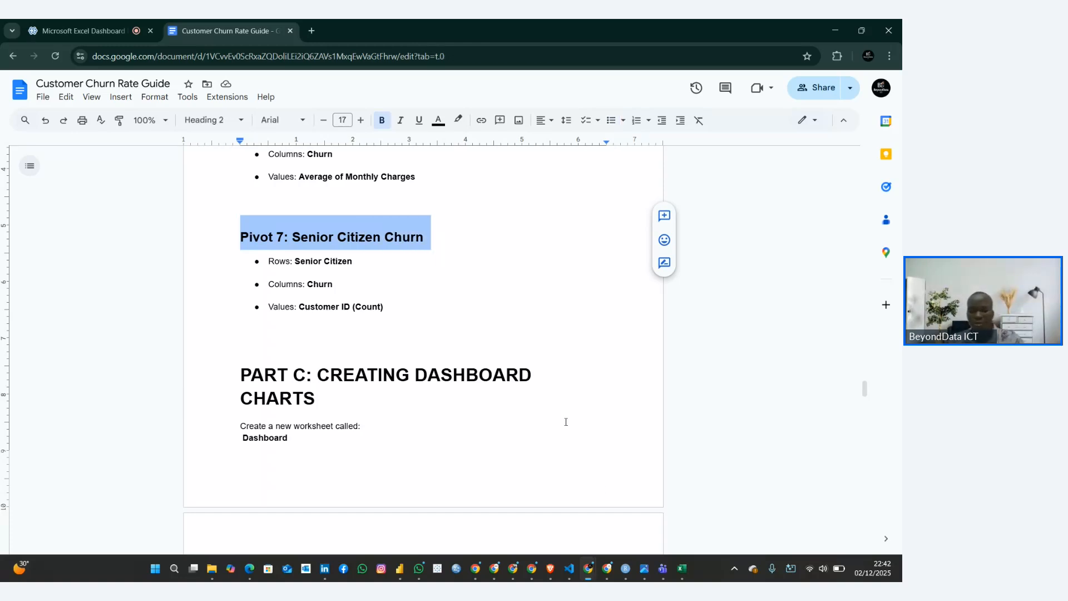
{"action": "left_click", "coordinate": [682, 568]}
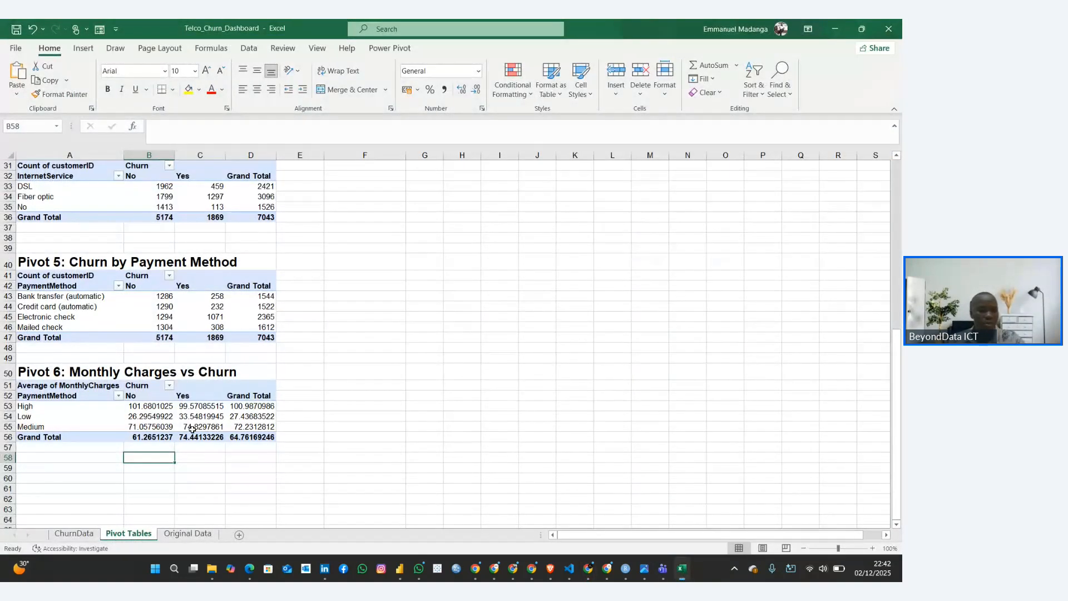
{"action": "scroll", "coordinate": [192, 428], "scroll_direction": "down", "scroll_amount": 1}
{"action": "left_click", "coordinate": [47, 446]}
{"action": "key", "text": "ctrl+v"}
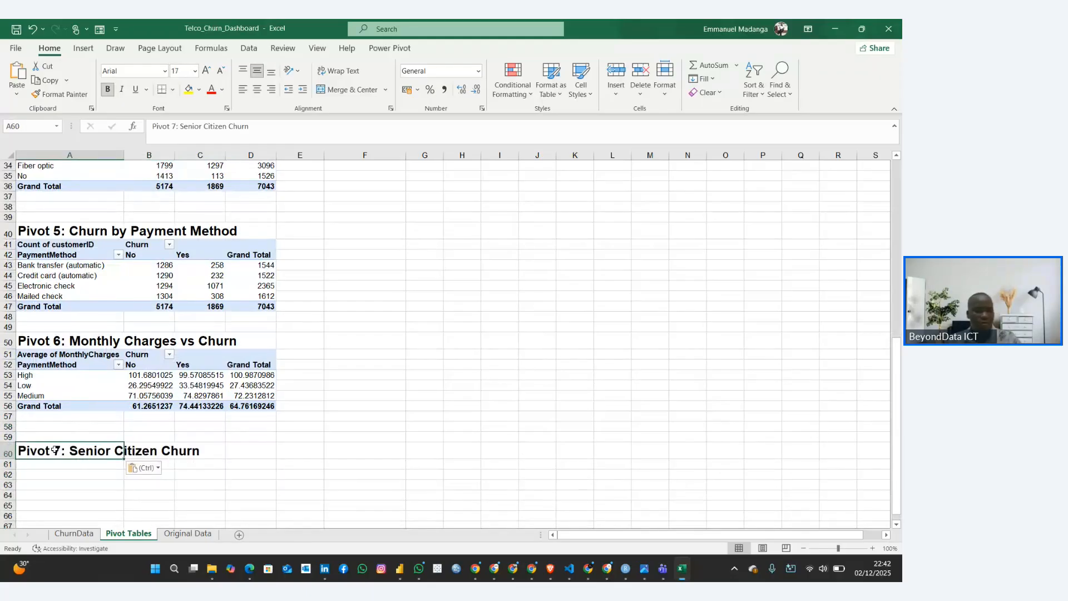
Copy the whole Pivot 5 table and paste it at cell A61 under the Pivot 7 heading
{"action": "scroll", "coordinate": [62, 434], "scroll_direction": "down", "scroll_amount": 2}
{"action": "left_click", "coordinate": [71, 422]}
{"action": "left_click", "coordinate": [130, 345]}
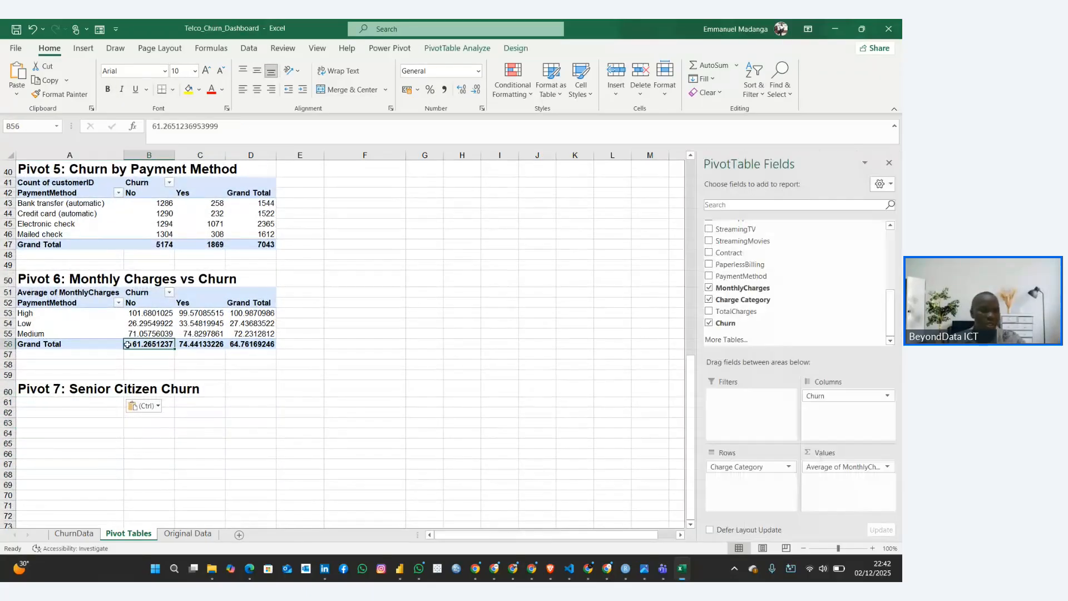
{"action": "scroll", "coordinate": [85, 262], "scroll_direction": "up", "scroll_amount": 1}
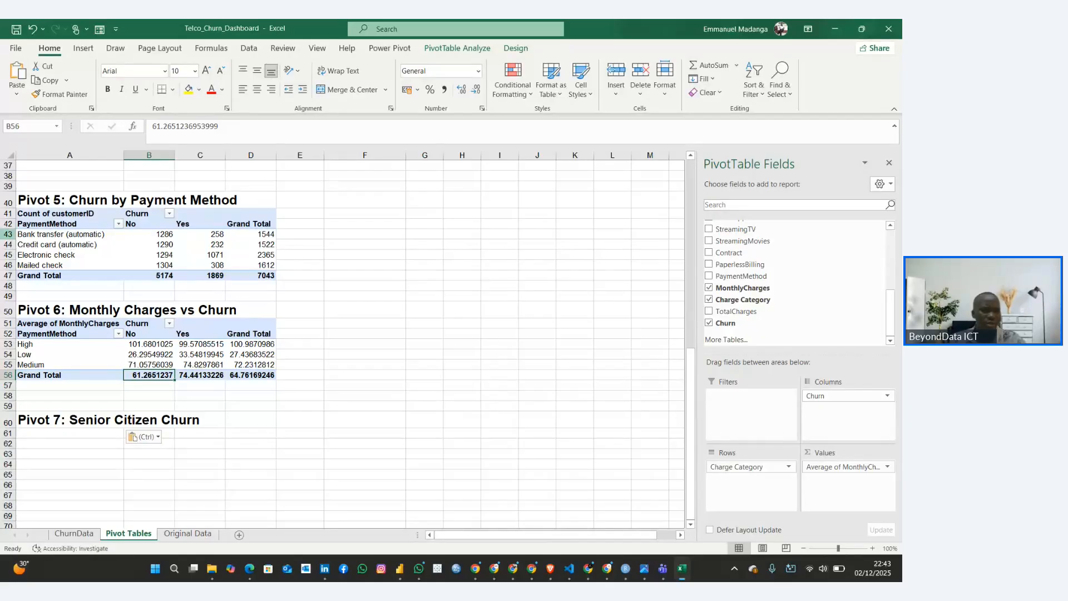
{"action": "left_click", "coordinate": [32, 198]}
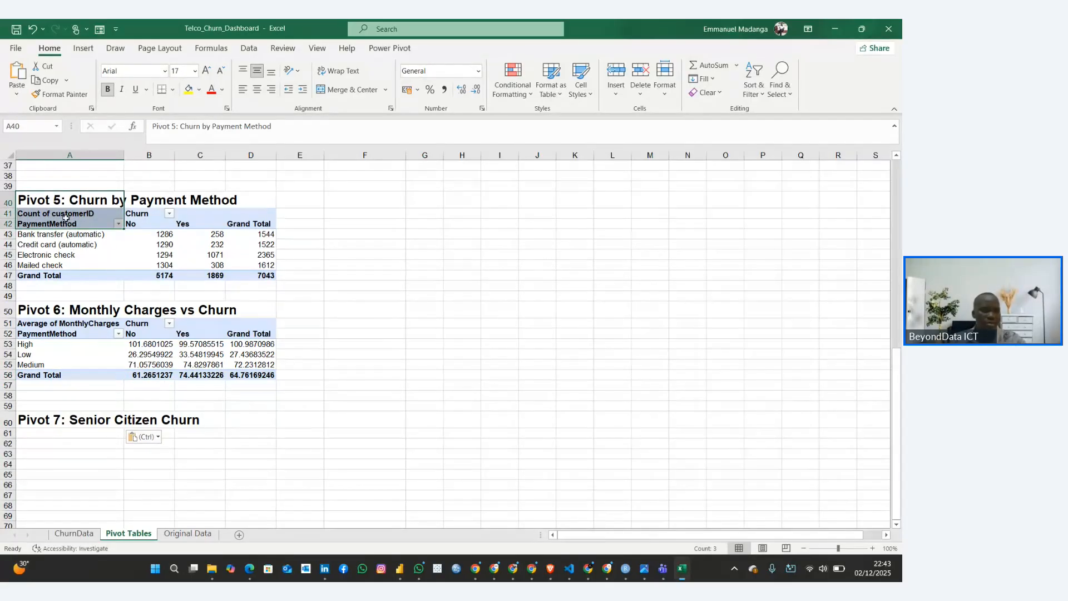
{"action": "left_click_drag", "start_coordinate": [53, 213], "coordinate": [252, 281]}
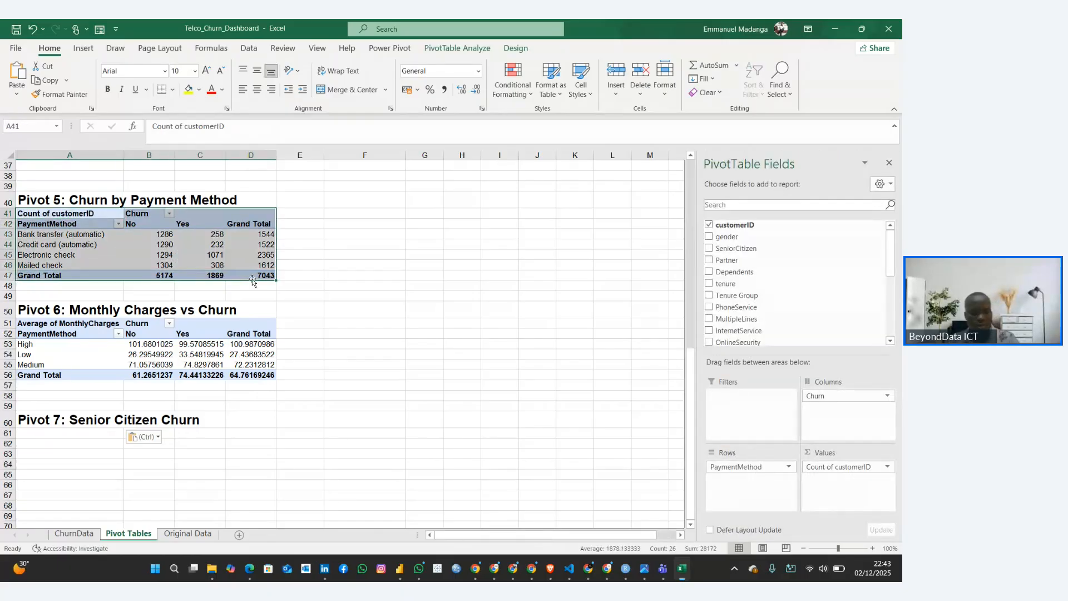
{"action": "key", "text": "ctrl+c"}
{"action": "left_click", "coordinate": [37, 433]}
{"action": "key", "text": "ctrl+v"}
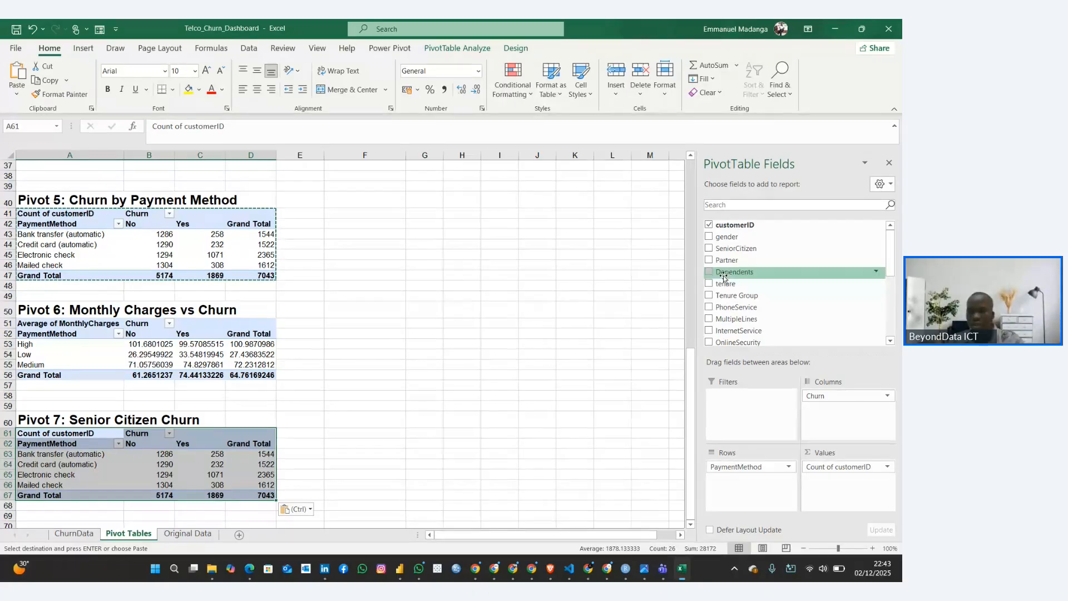
Replace PaymentMethod with SeniorCitizen as the row field of the Pivot 7 table
{"action": "scroll", "coordinate": [716, 287], "scroll_direction": "down", "scroll_amount": 4}
{"action": "scroll", "coordinate": [717, 297], "scroll_direction": "up", "scroll_amount": 1}
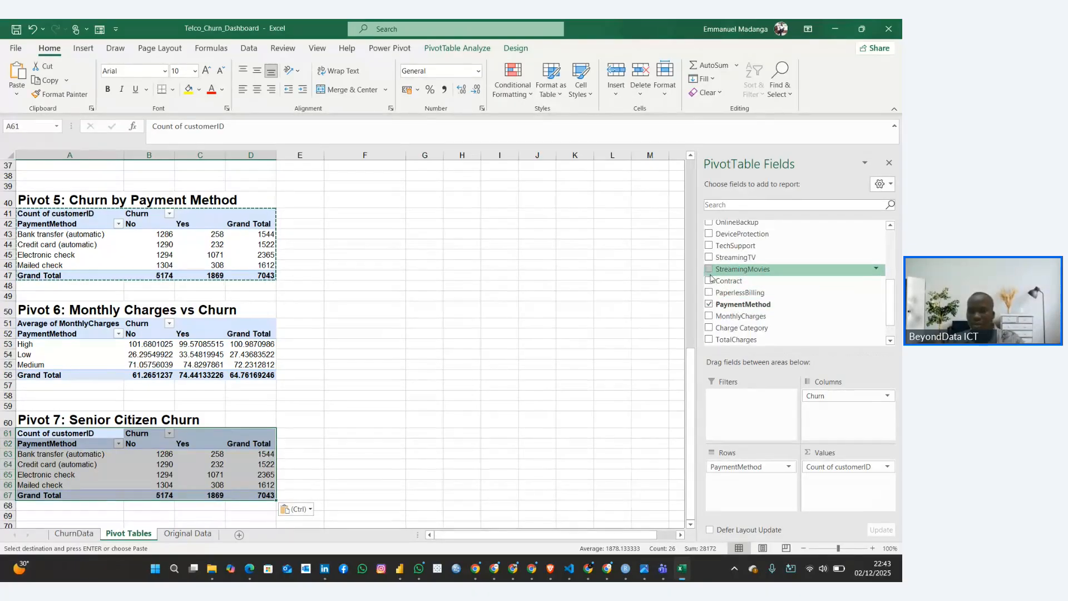
{"action": "left_click", "coordinate": [718, 311]}
{"action": "scroll", "coordinate": [723, 318], "scroll_direction": "down", "scroll_amount": 1}
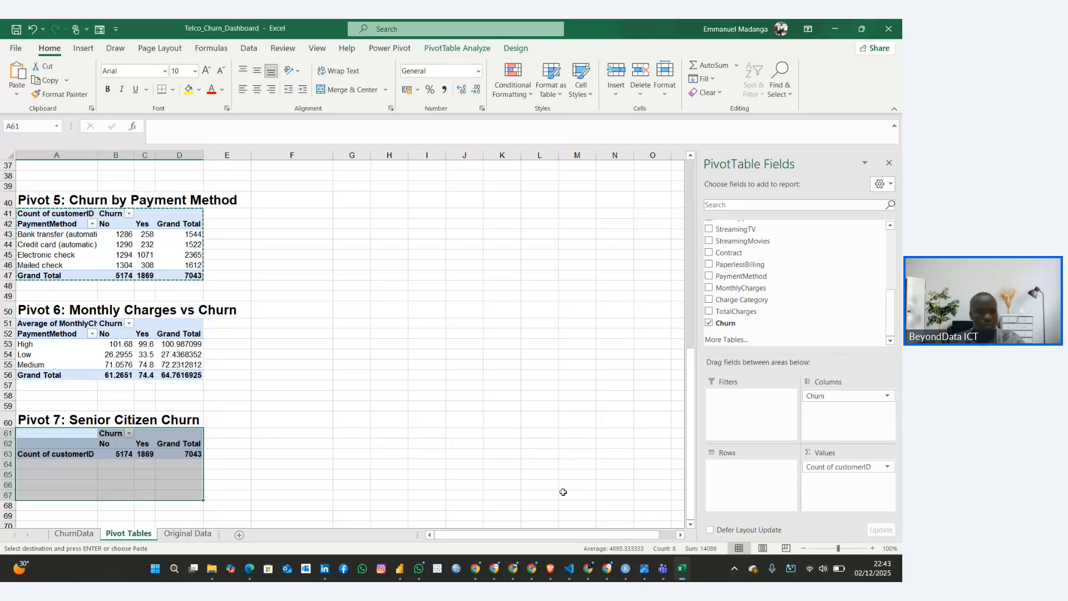
{"action": "scroll", "coordinate": [779, 278], "scroll_direction": "up", "scroll_amount": 3}
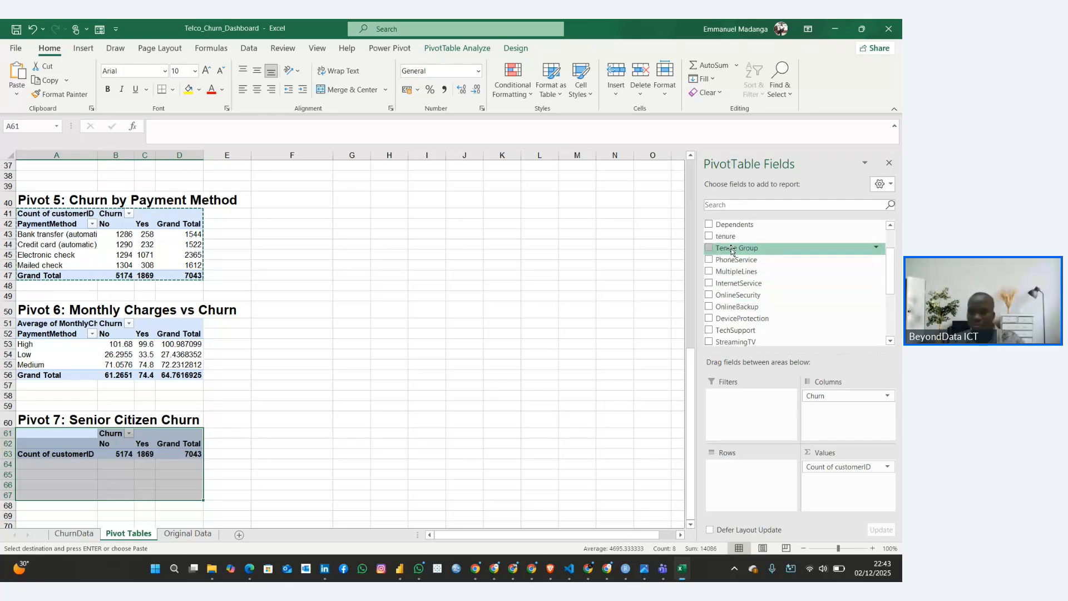
{"action": "scroll", "coordinate": [731, 252], "scroll_direction": "up", "scroll_amount": 2}
{"action": "left_click_drag", "start_coordinate": [732, 248], "coordinate": [725, 470]}
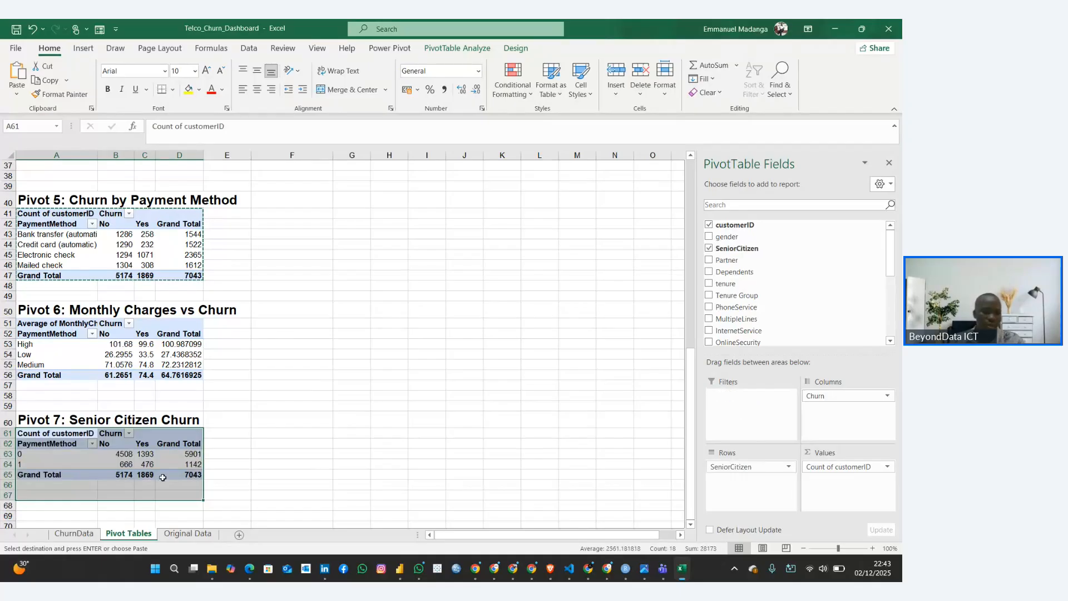
Inspect the senior citizen rows of Pivot 7, hide the PivotTable field list and review all the pivot tables on the sheet
{"action": "left_click", "coordinate": [257, 476]}
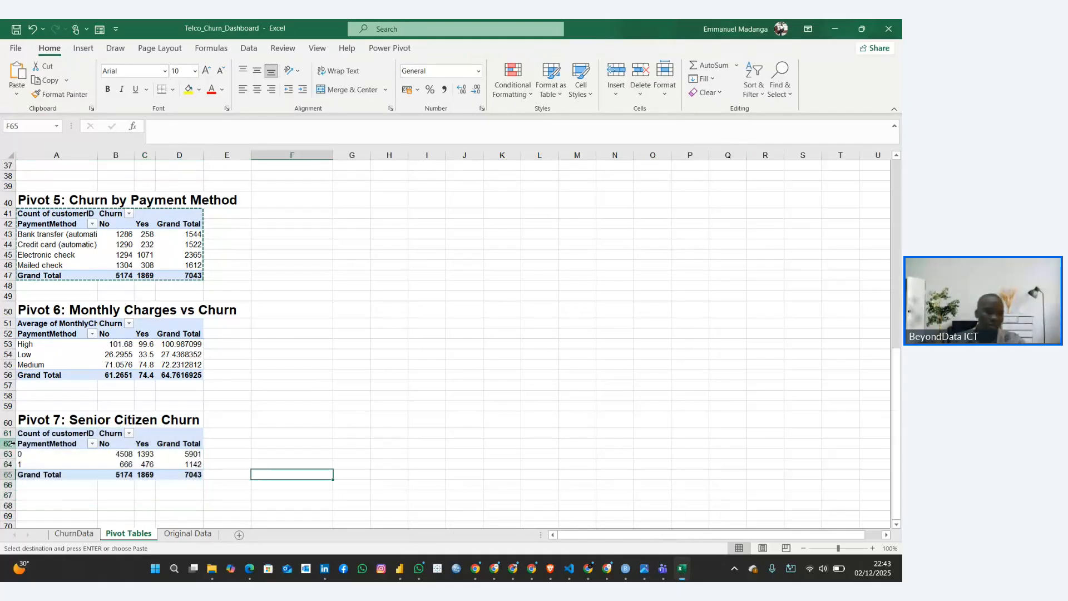
{"action": "left_click", "coordinate": [42, 458]}
{"action": "left_click", "coordinate": [44, 465]}
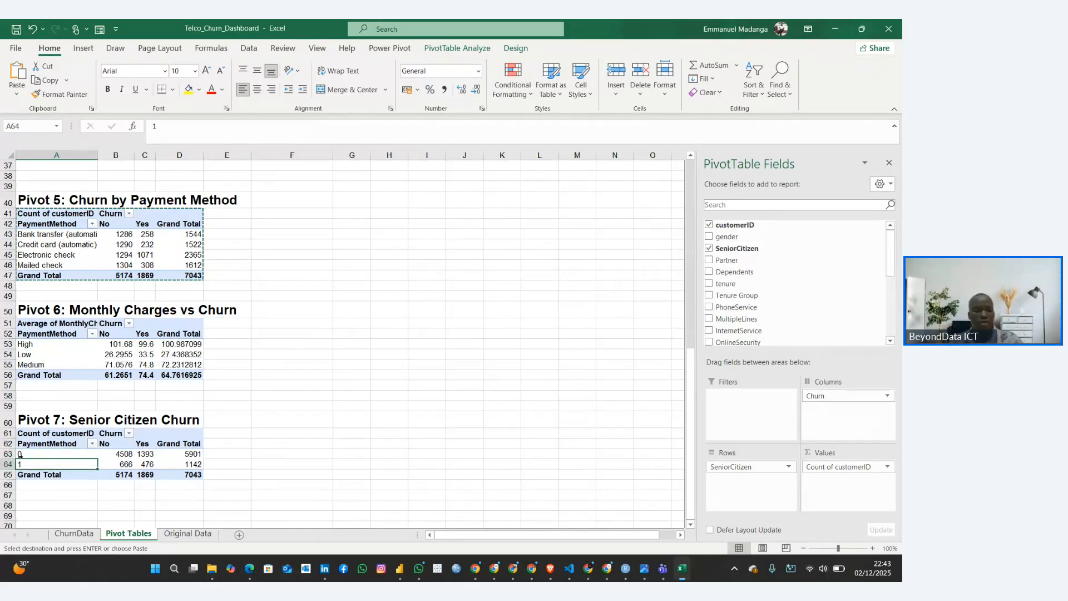
{"action": "left_click", "coordinate": [889, 162]}
{"action": "scroll", "coordinate": [184, 323], "scroll_direction": "up", "scroll_amount": 12}
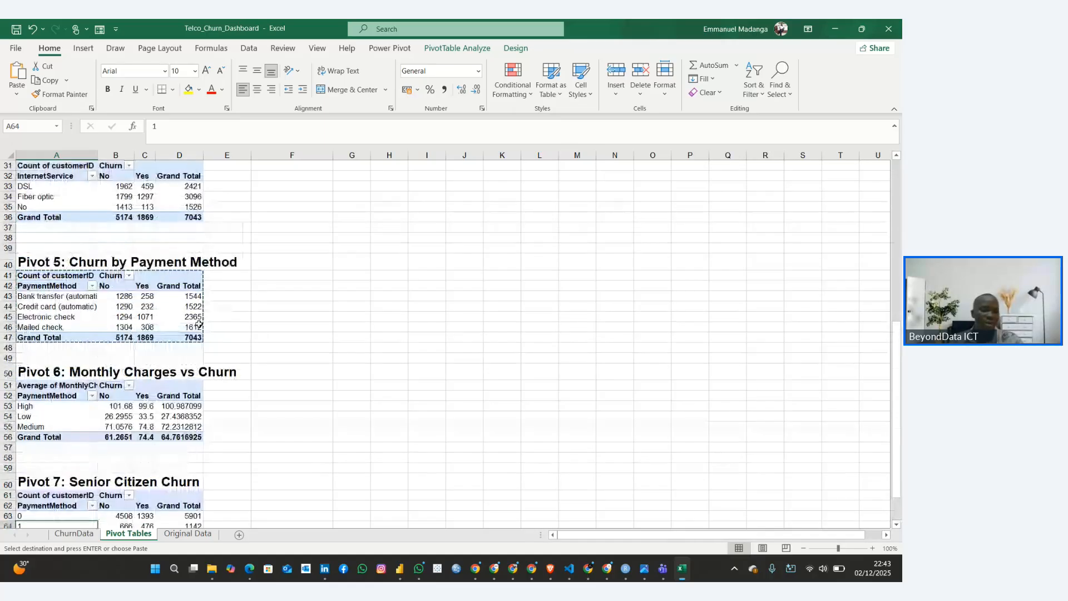
{"action": "scroll", "coordinate": [203, 327], "scroll_direction": "down", "scroll_amount": 11}
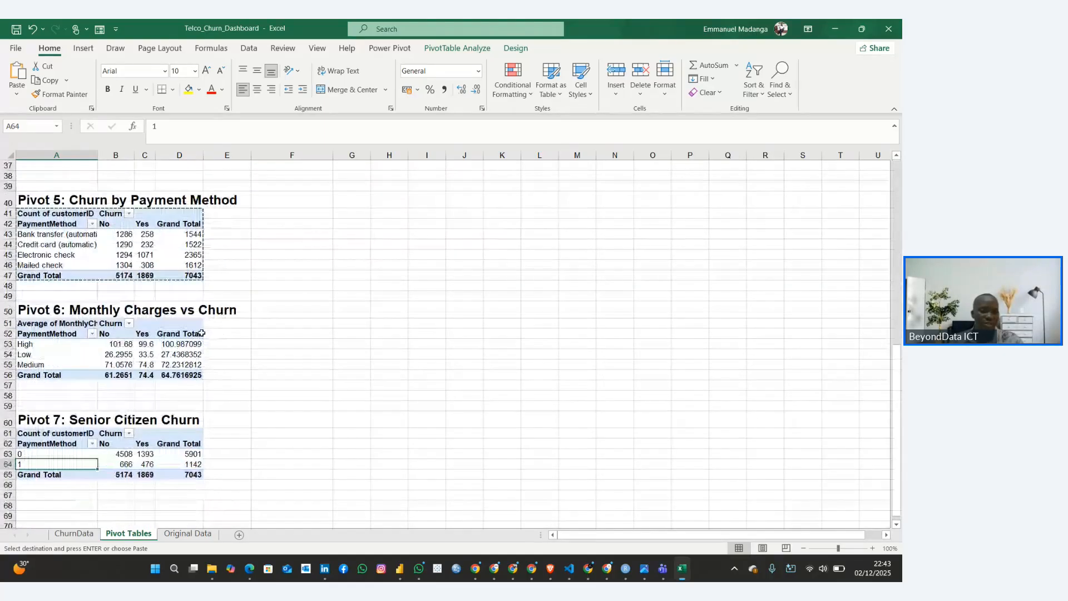
{"action": "scroll", "coordinate": [200, 294], "scroll_direction": "up", "scroll_amount": 11}
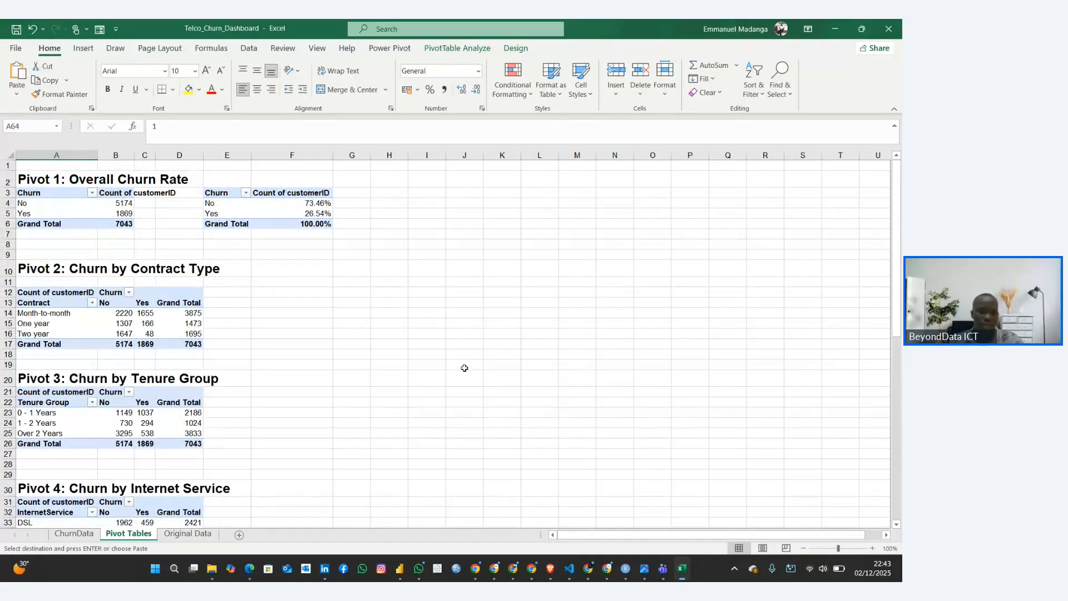
{"action": "scroll", "coordinate": [464, 367], "scroll_direction": "down", "scroll_amount": 17}
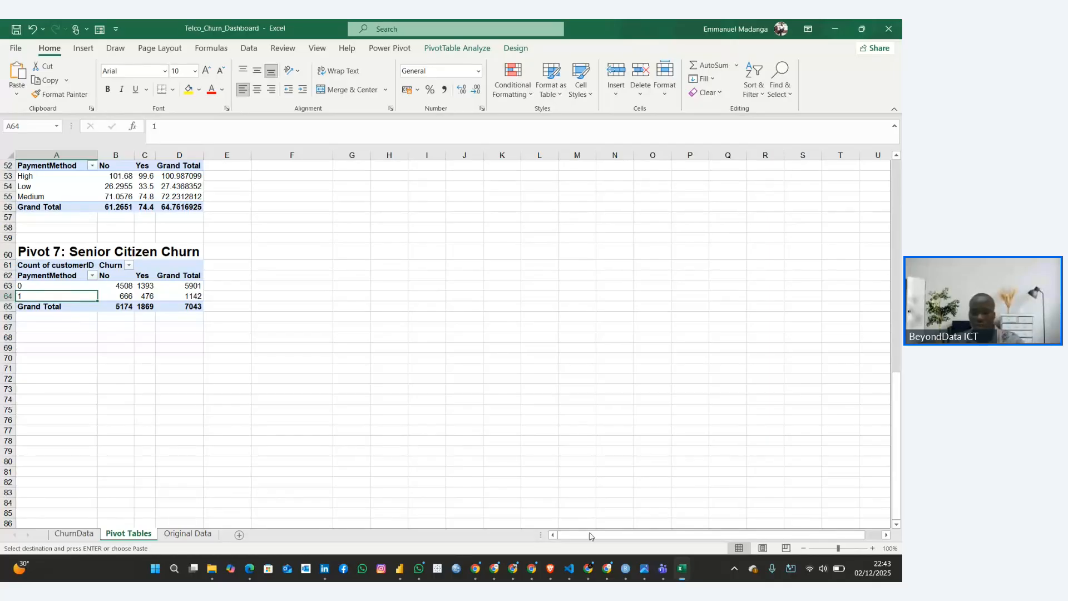
Switch to the Customer Churn Rate Guide and check the worksheet name that Part C: Creating Dashboard Charts asks for
{"action": "mouse_move", "coordinate": [588, 568]}
{"action": "left_click", "coordinate": [467, 489]}
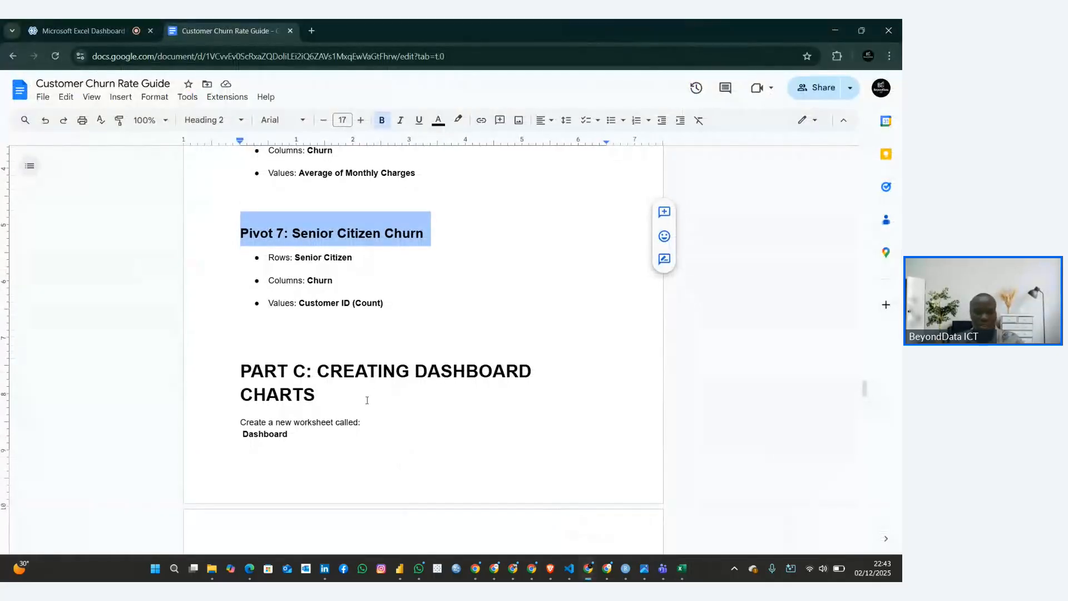
{"action": "scroll", "coordinate": [367, 400], "scroll_direction": "down", "scroll_amount": 3}
{"action": "left_click", "coordinate": [350, 398]}
{"action": "left_click_drag", "start_coordinate": [319, 201], "coordinate": [339, 241]}
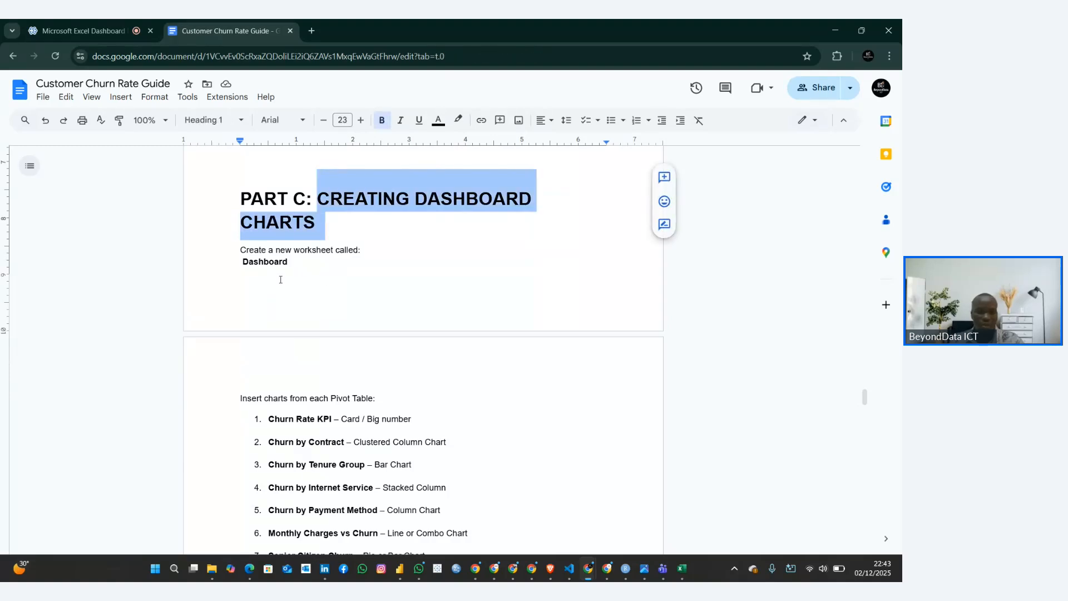
{"action": "left_click_drag", "start_coordinate": [239, 270], "coordinate": [314, 269]}
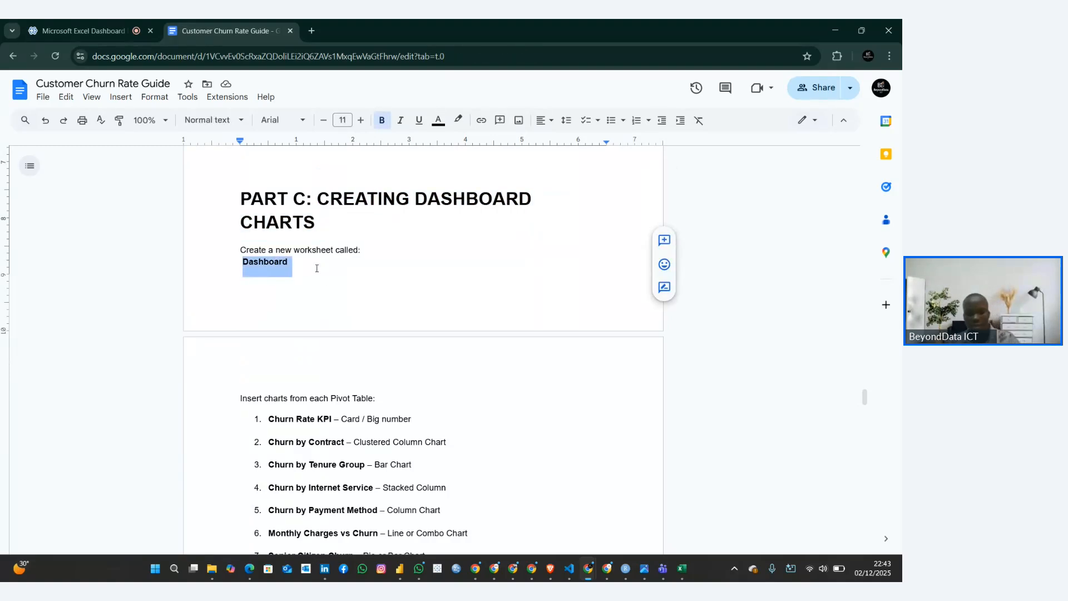
Back in Excel, add a new worksheet after Pivot Tables and name it Dashboard
{"action": "left_click", "coordinate": [682, 568]}
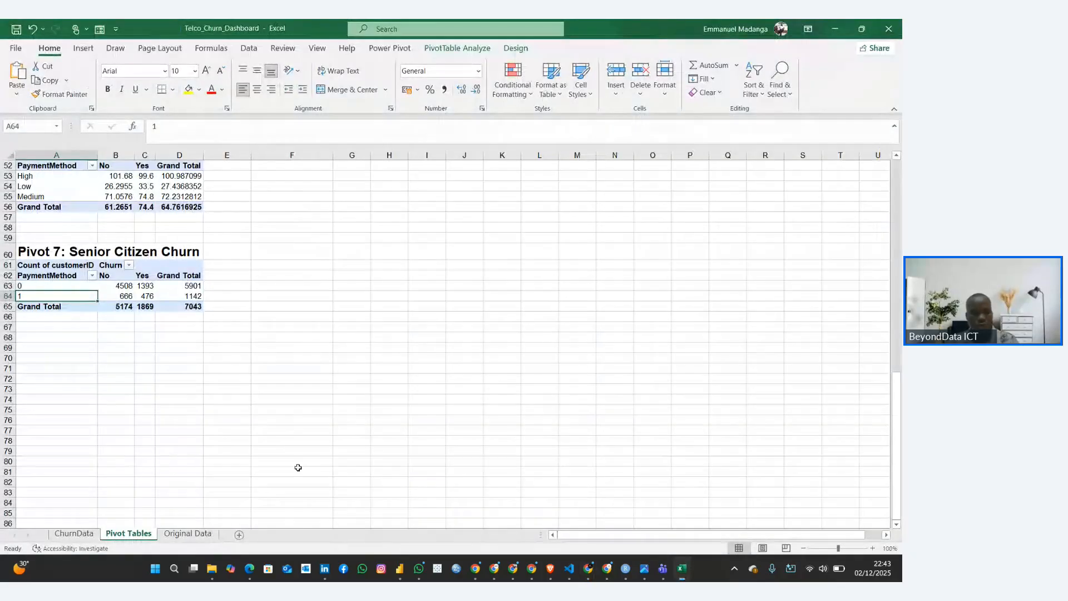
{"action": "left_click", "coordinate": [238, 536]}
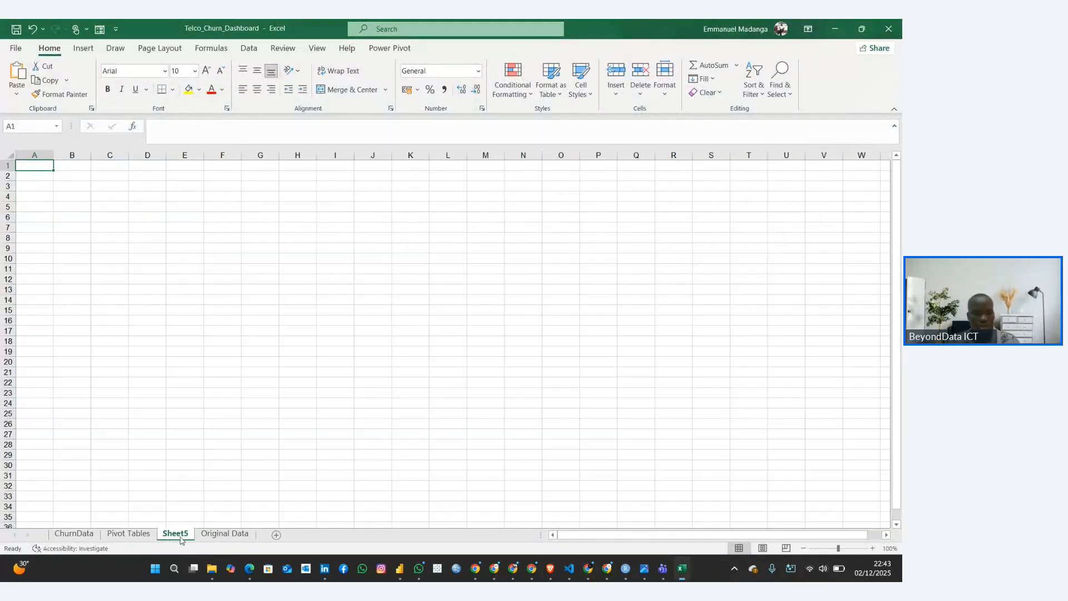
{"action": "double_click", "coordinate": [175, 533]}
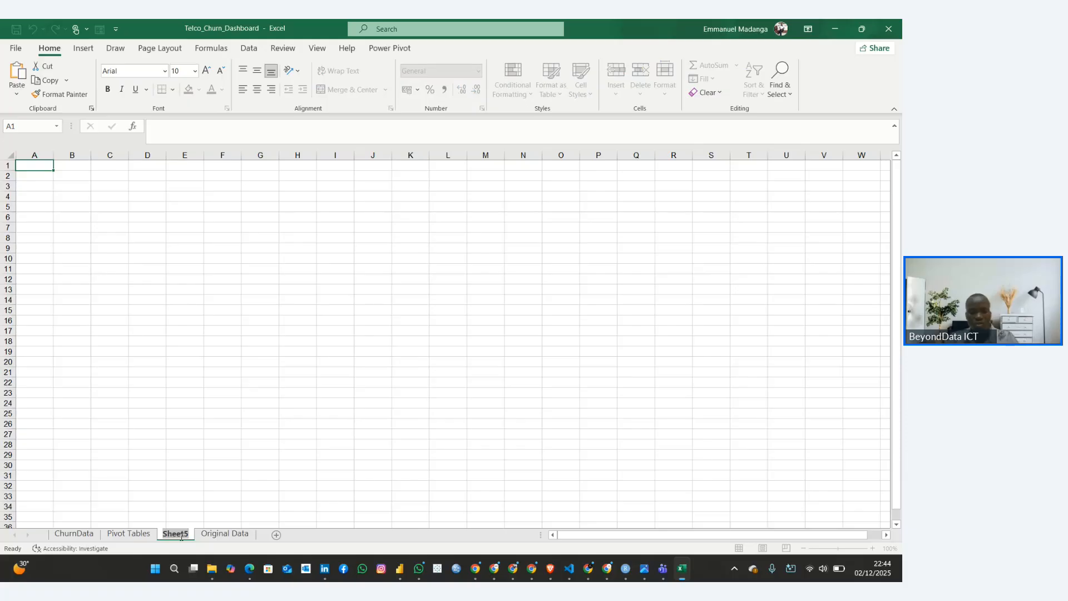
{"action": "type", "text": "Dashboard"}
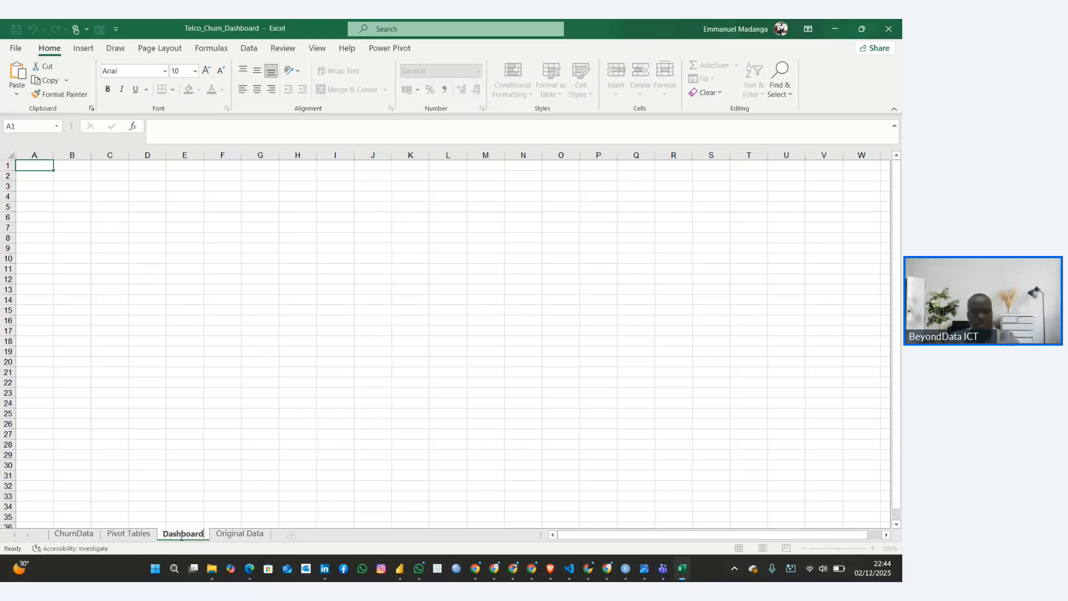
{"action": "key", "text": "Return"}
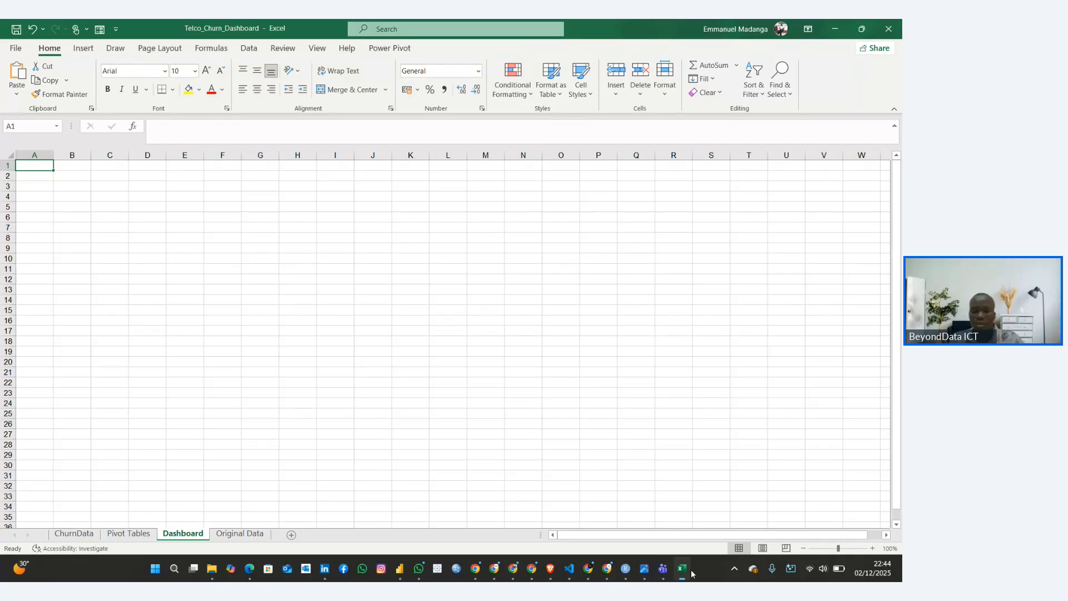
Switch to the Customer Churn Rate Guide and read which chart types Part C lists for each pivot table, starting with Churn Rate KPI
{"action": "mouse_move", "coordinate": [587, 568]}
{"action": "left_click", "coordinate": [465, 517]}
{"action": "left_click", "coordinate": [280, 386]}
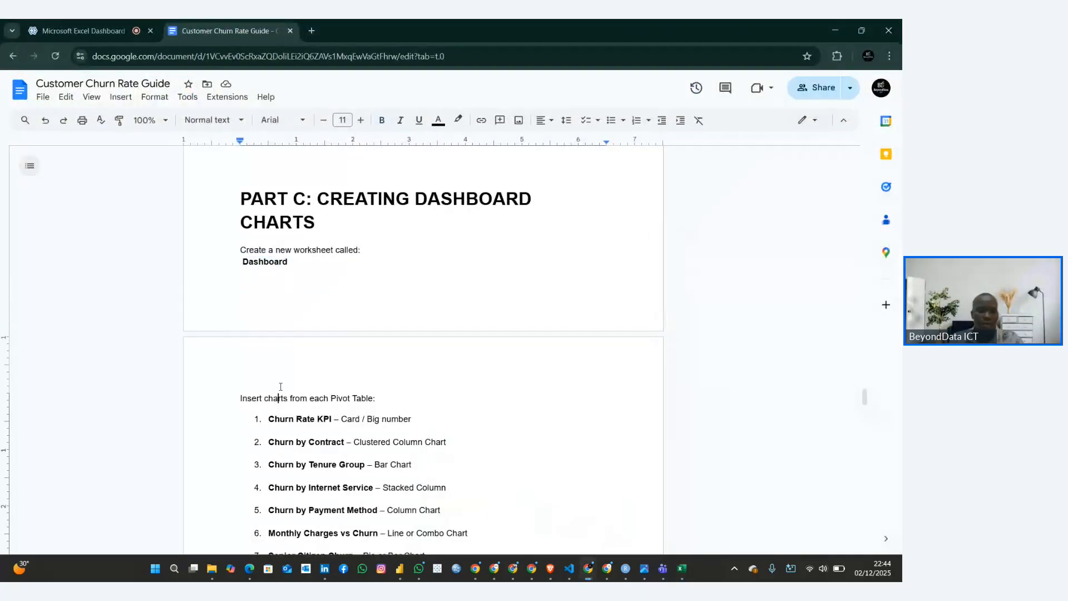
{"action": "scroll", "coordinate": [280, 387], "scroll_direction": "down", "scroll_amount": 3}
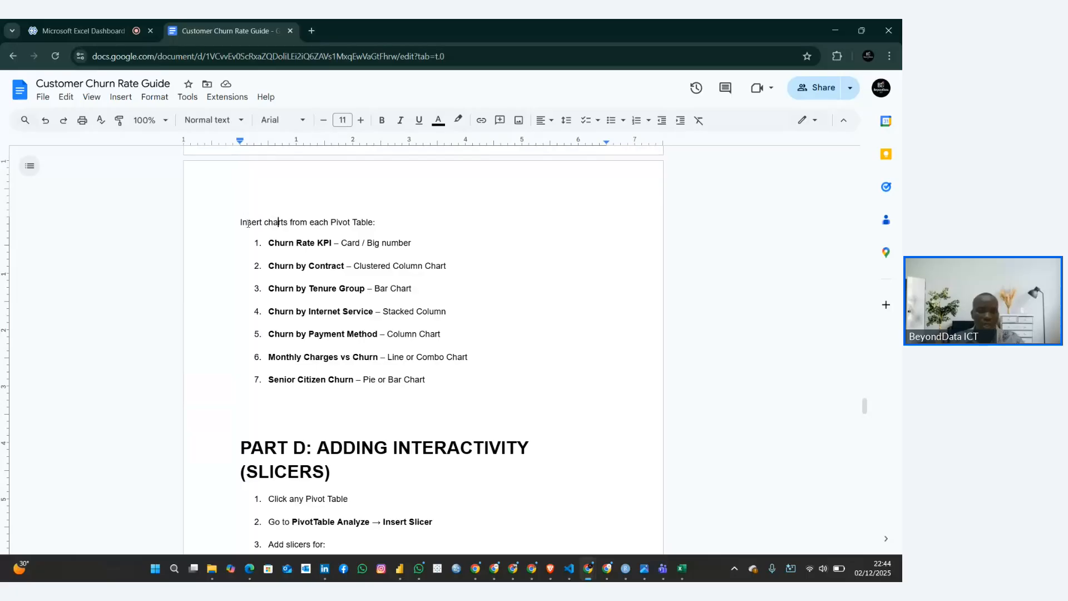
{"action": "left_click_drag", "start_coordinate": [239, 222], "coordinate": [430, 396]}
{"action": "left_click", "coordinate": [368, 345]}
{"action": "left_click", "coordinate": [324, 243]}
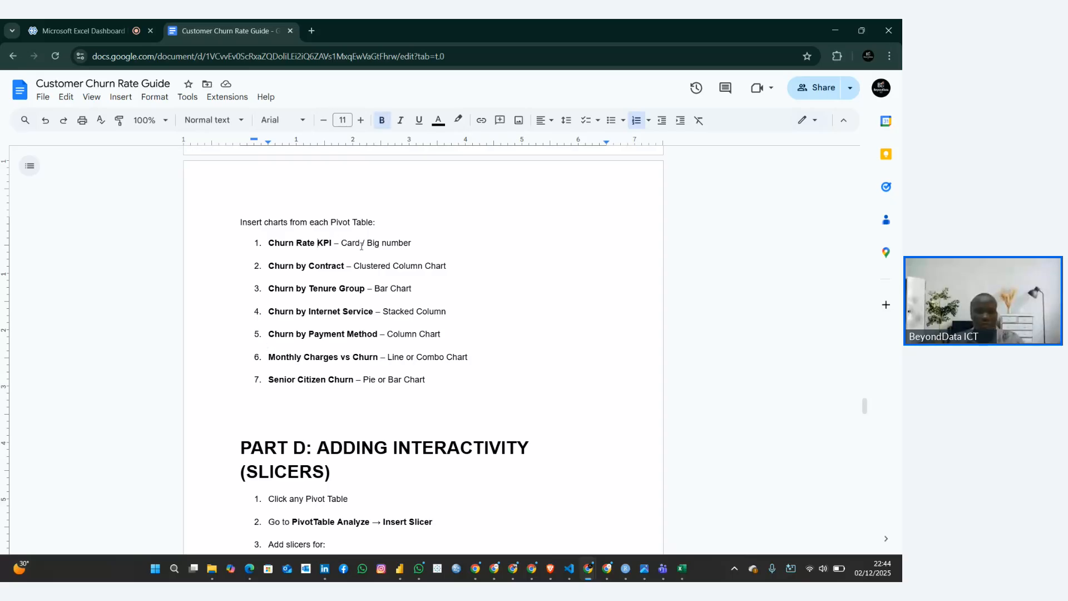
Read the Part C chart list in the guide, focusing on the visual called for by Churn Rate KPI
{"action": "left_click", "coordinate": [361, 245]}
{"action": "left_click", "coordinate": [329, 266]}
{"action": "key", "text": "Down"}
{"action": "scroll", "coordinate": [387, 365], "scroll_direction": "down", "scroll_amount": 1}
{"action": "scroll", "coordinate": [386, 365], "scroll_direction": "up", "scroll_amount": 1}
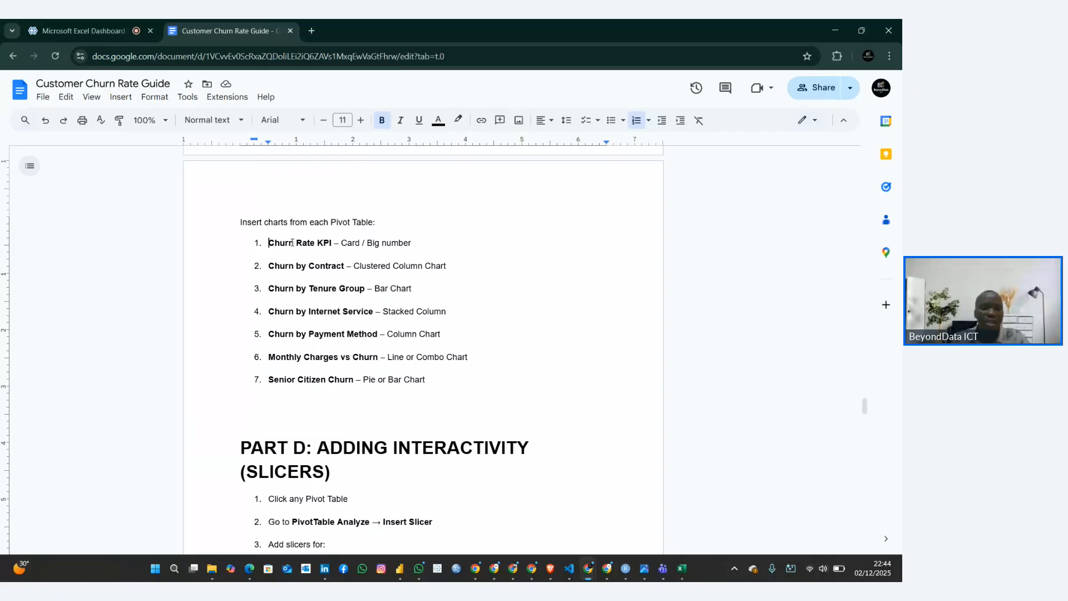
{"action": "left_click_drag", "start_coordinate": [292, 243], "coordinate": [401, 243]}
{"action": "left_click", "coordinate": [374, 243]}
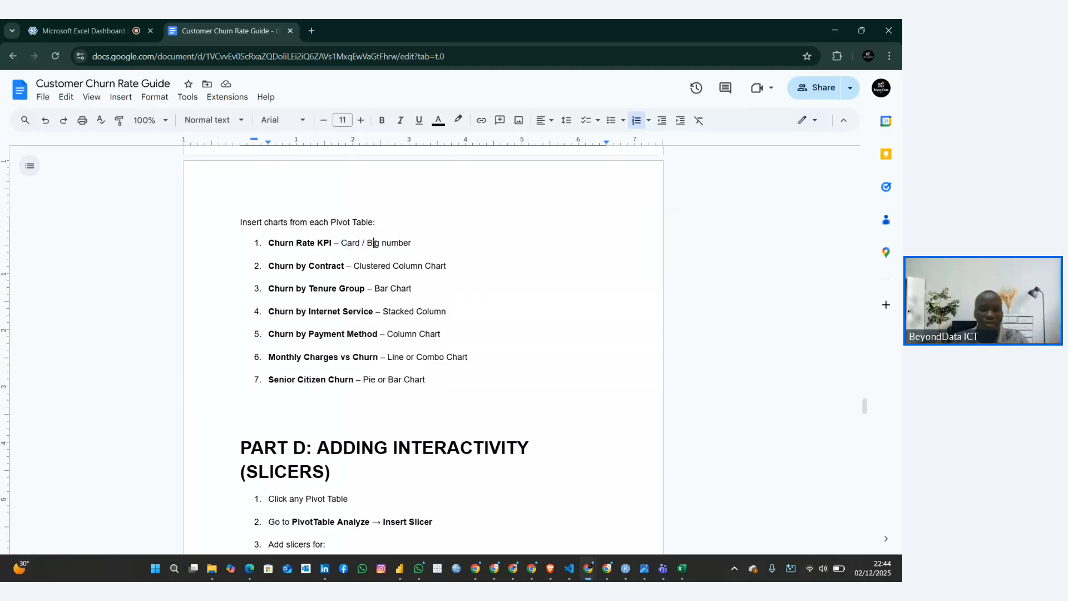
{"action": "left_click_drag", "start_coordinate": [269, 243], "coordinate": [334, 245]}
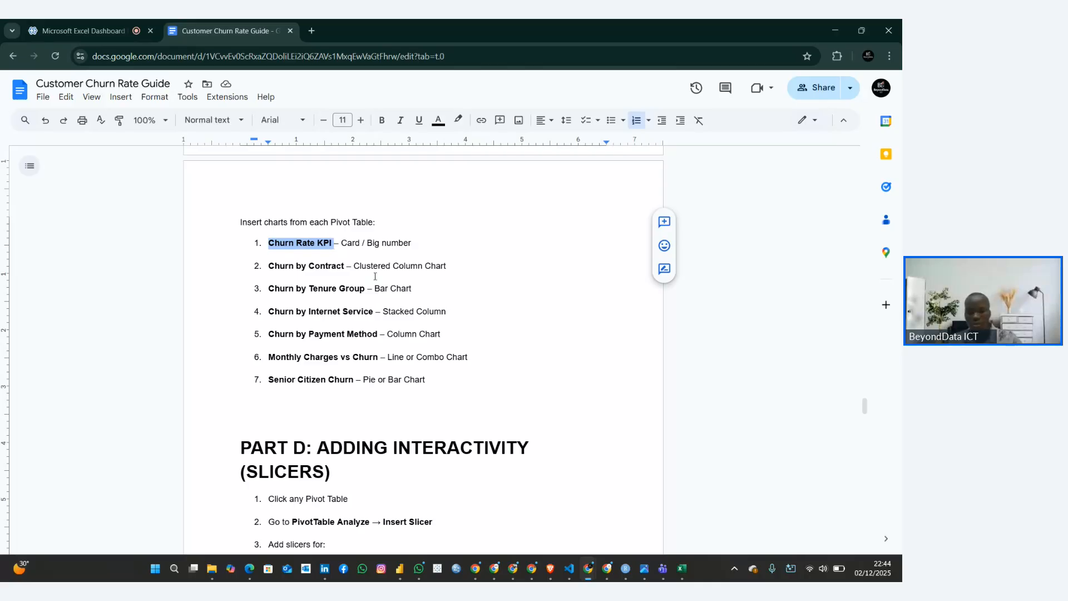
Switch back to Excel and hide the gridlines on the Dashboard worksheet
{"action": "left_click", "coordinate": [681, 568]}
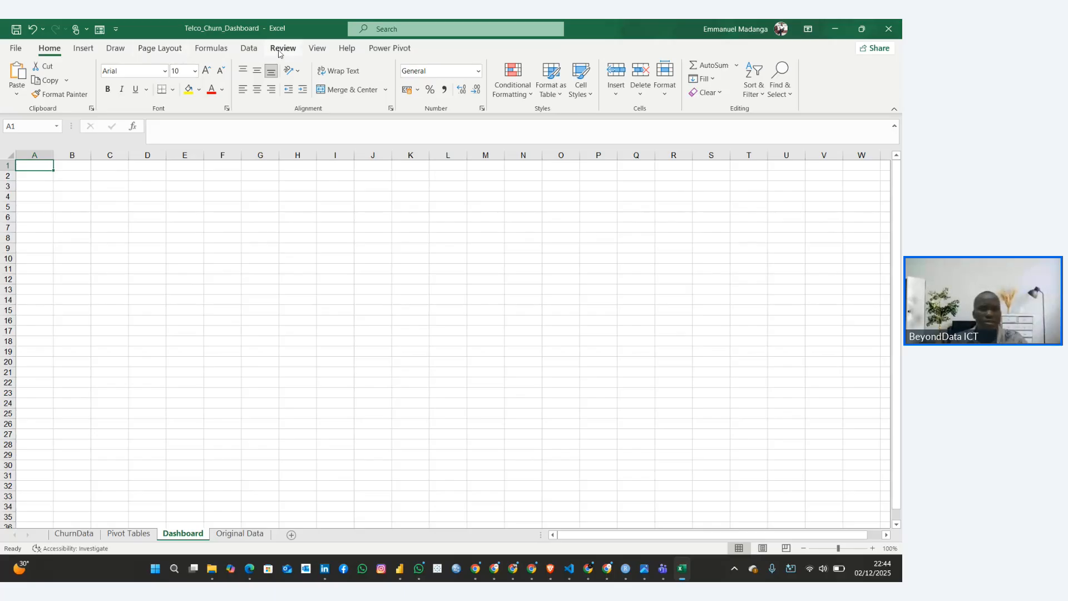
{"action": "left_click", "coordinate": [317, 48]}
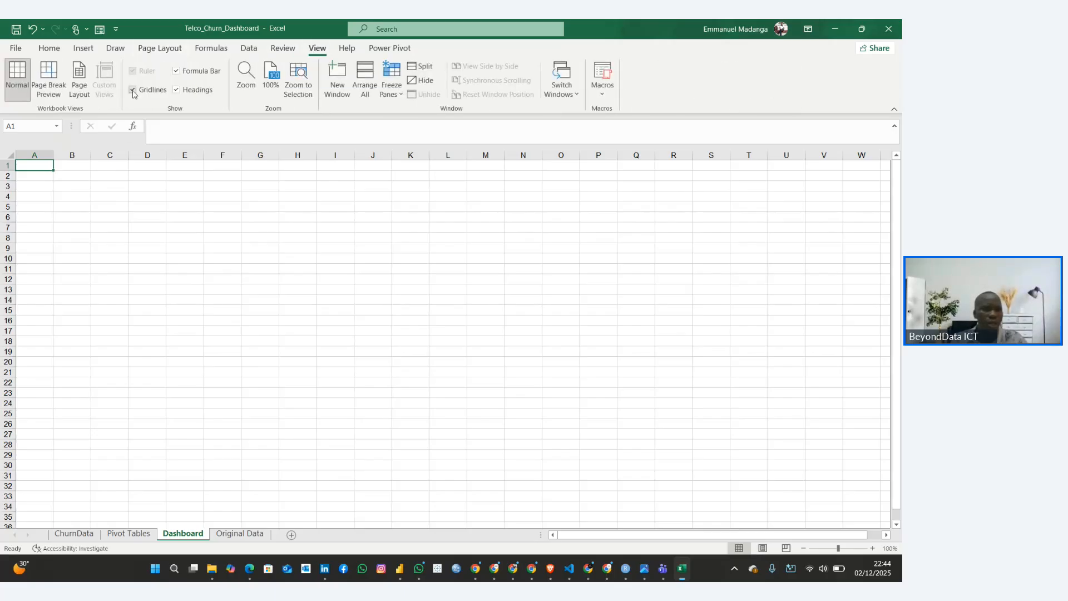
{"action": "left_click", "coordinate": [133, 90]}
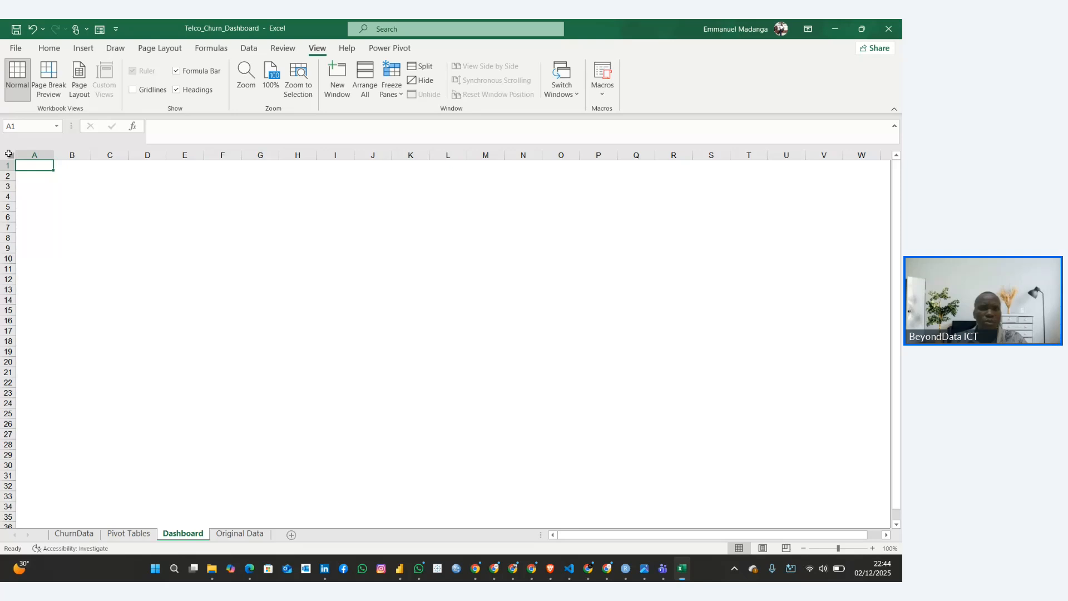
Fill all cells of the Dashboard worksheet with a light grey theme color
{"action": "left_click", "coordinate": [9, 154]}
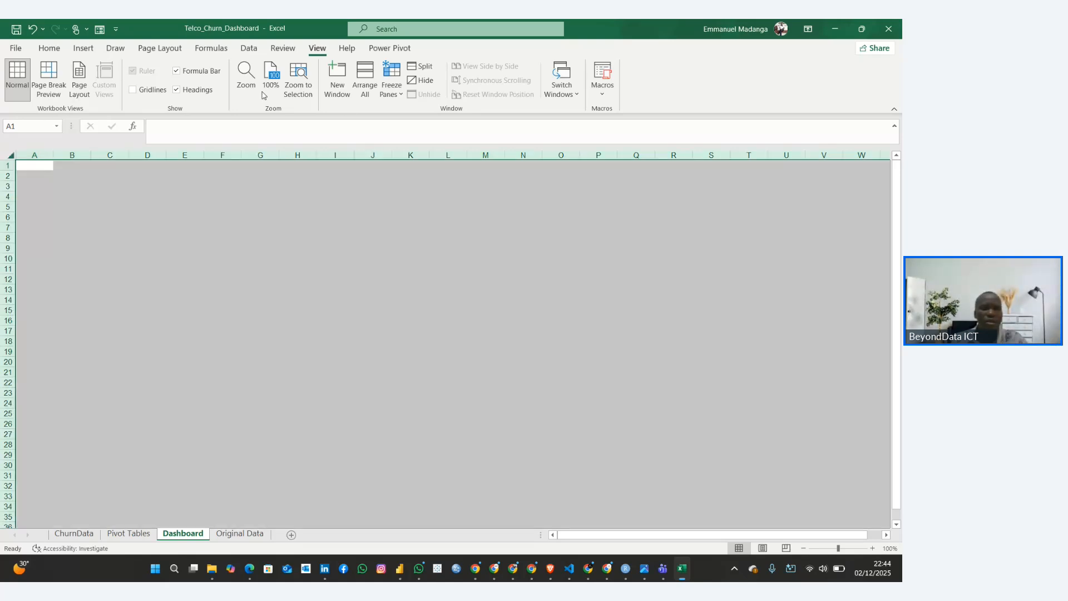
{"action": "left_click", "coordinate": [49, 48]}
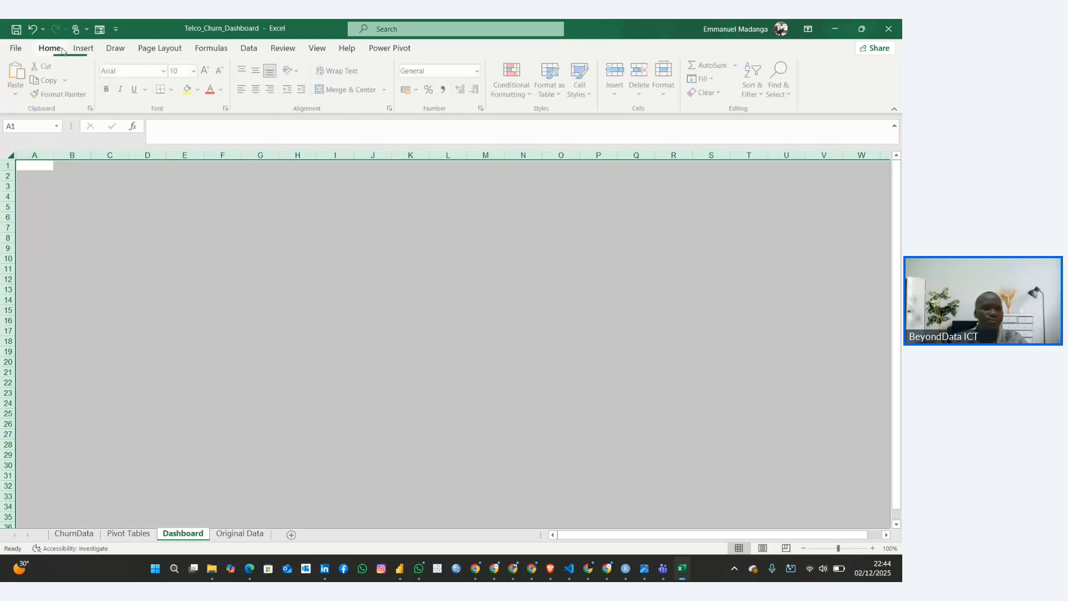
{"action": "left_click", "coordinate": [199, 89]}
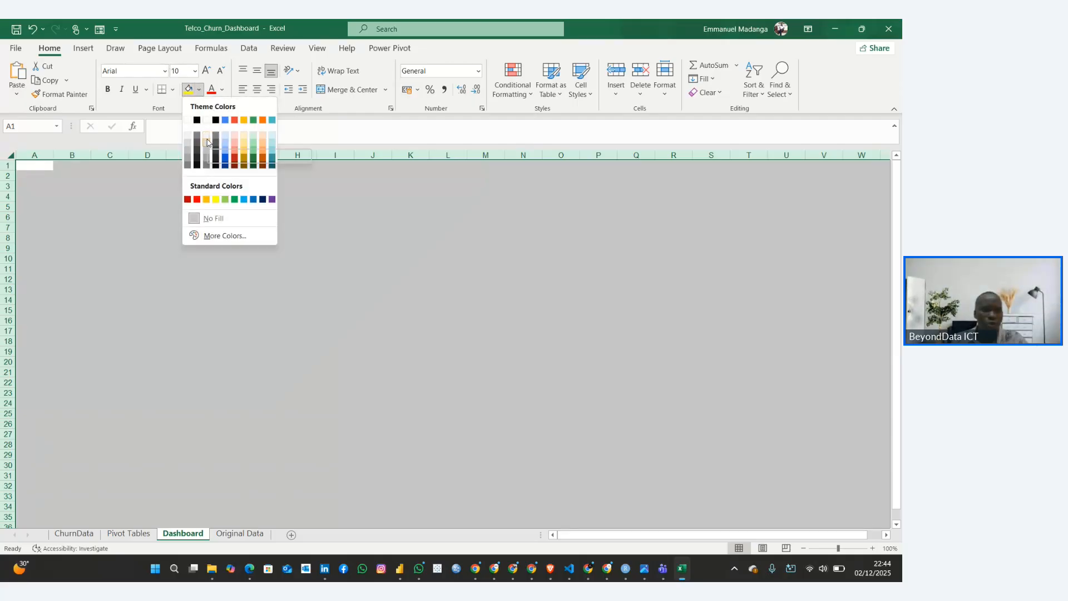
{"action": "left_click", "coordinate": [207, 140]}
{"action": "left_click", "coordinate": [206, 226]}
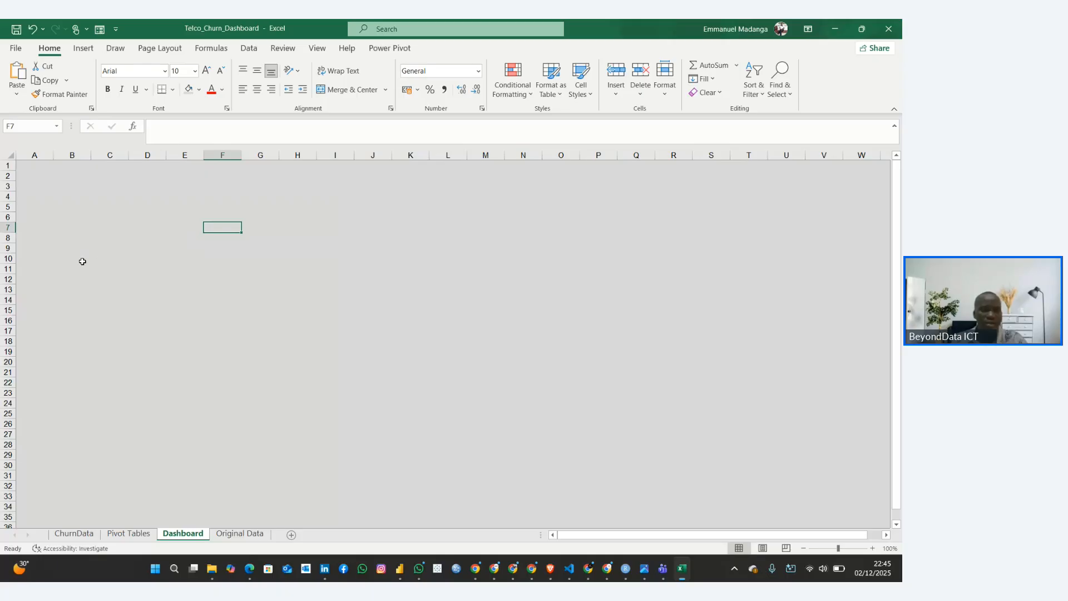
{"action": "left_click", "coordinate": [198, 89]}
{"action": "left_click", "coordinate": [187, 144]}
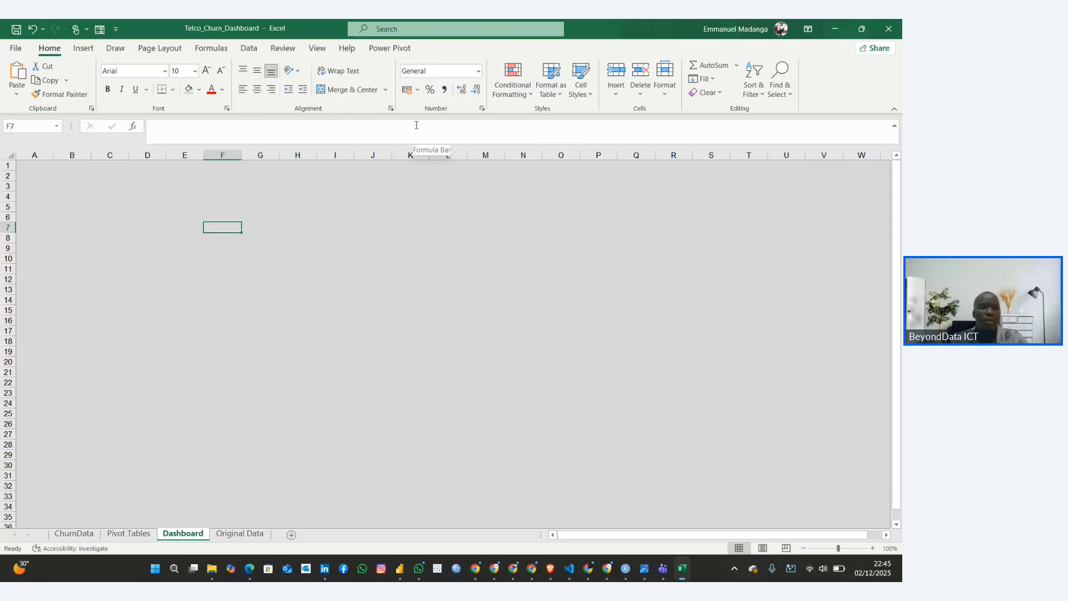
Open the stock image library for inserting a picture and browse the available images
{"action": "left_click", "coordinate": [80, 48]}
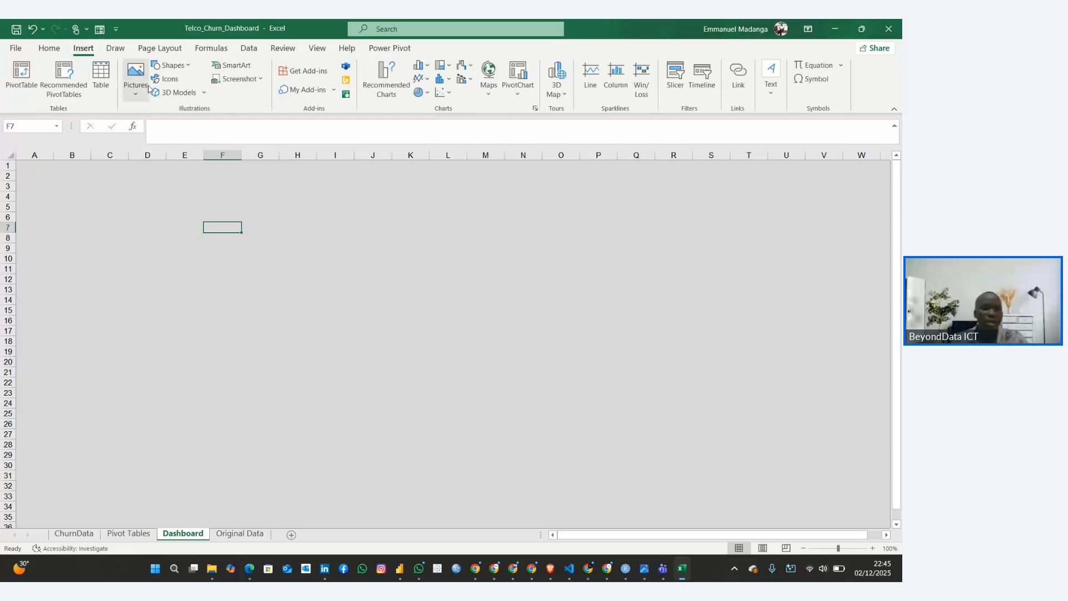
{"action": "left_click", "coordinate": [134, 92]}
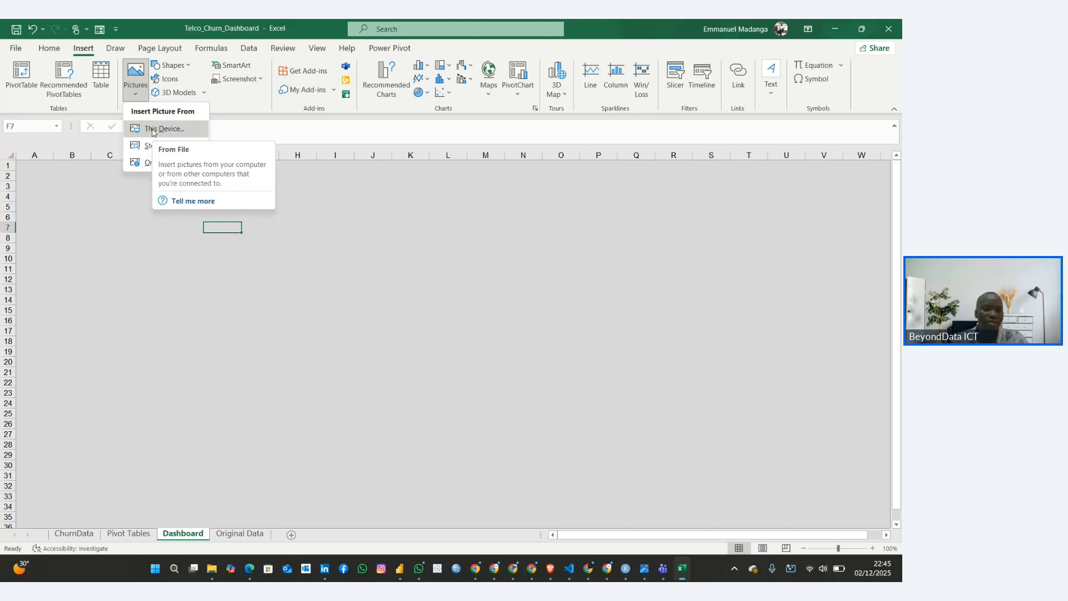
{"action": "left_click", "coordinate": [140, 146]}
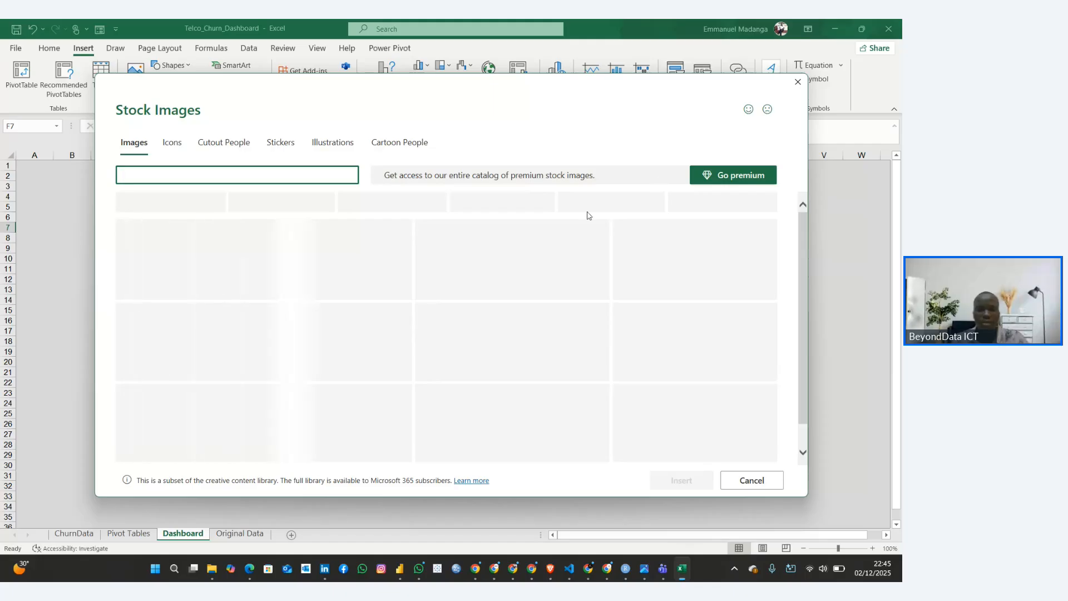
{"action": "scroll", "coordinate": [342, 312], "scroll_direction": "down", "scroll_amount": 5}
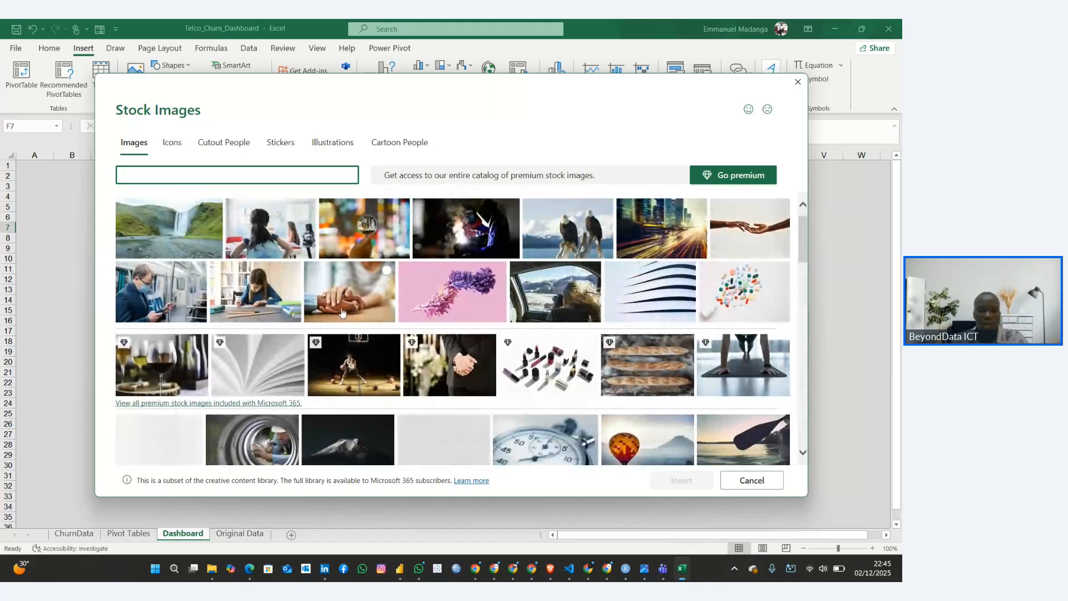
{"action": "scroll", "coordinate": [342, 312], "scroll_direction": "down", "scroll_amount": 2}
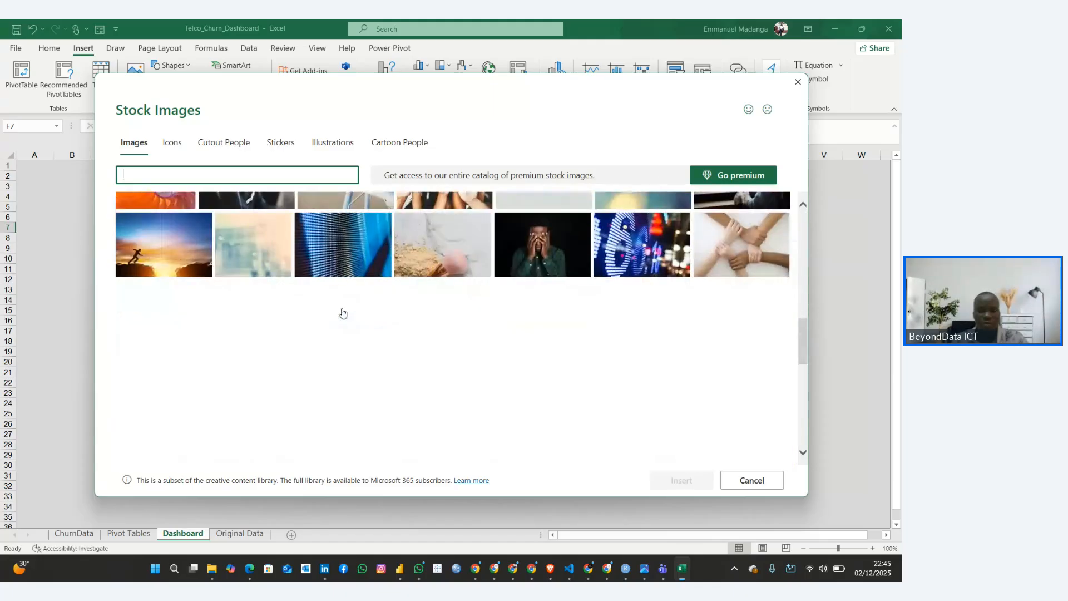
Search the stock images for a pattern background
{"action": "left_click", "coordinate": [226, 171]}
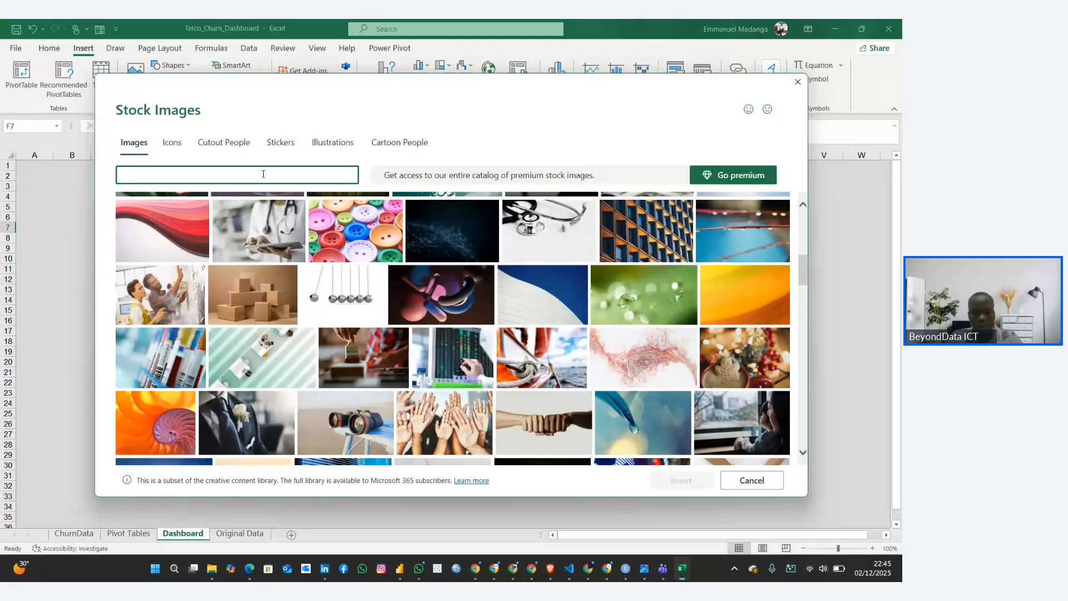
{"action": "type", "text": "pttern bk"}
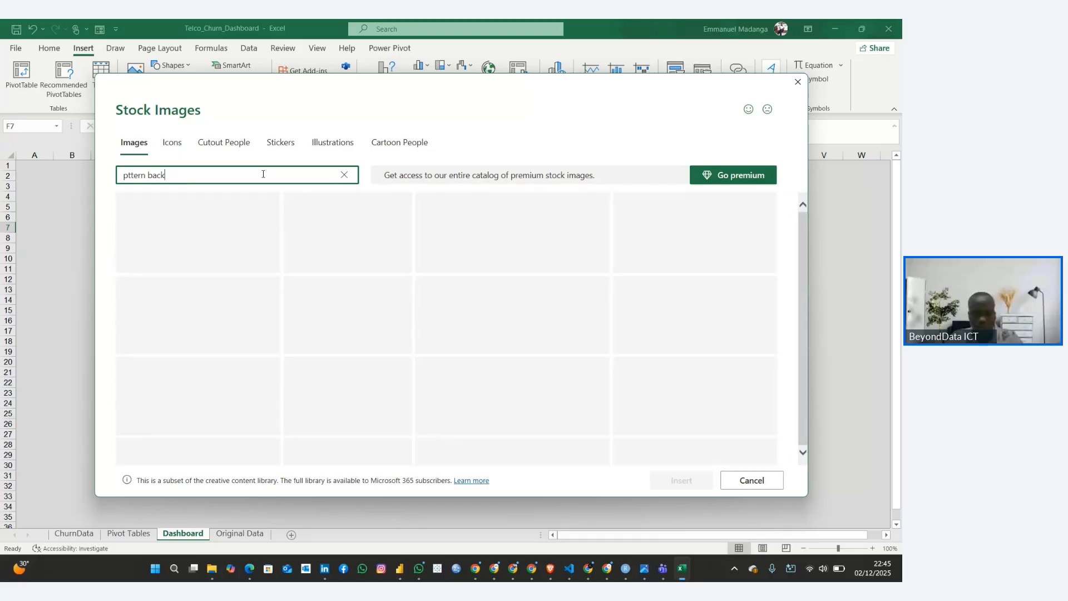
{"action": "type", "text": "ground"}
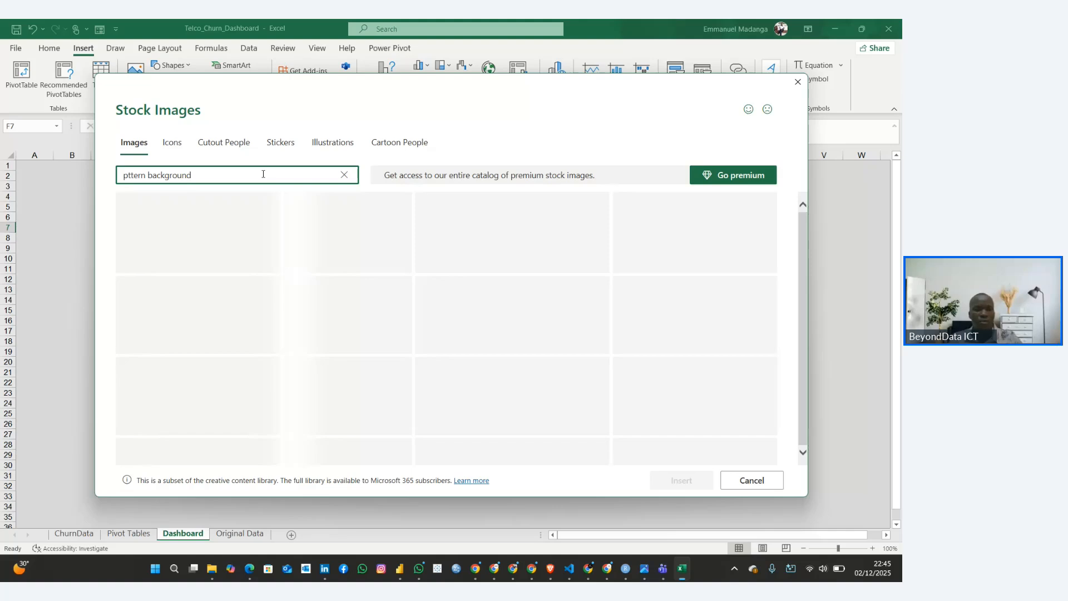
Shorten and correct the stock image search term to "pattern"
{"action": "left_click_drag", "start_coordinate": [148, 178], "coordinate": [214, 181]}
{"action": "key", "text": "BackSpace"}
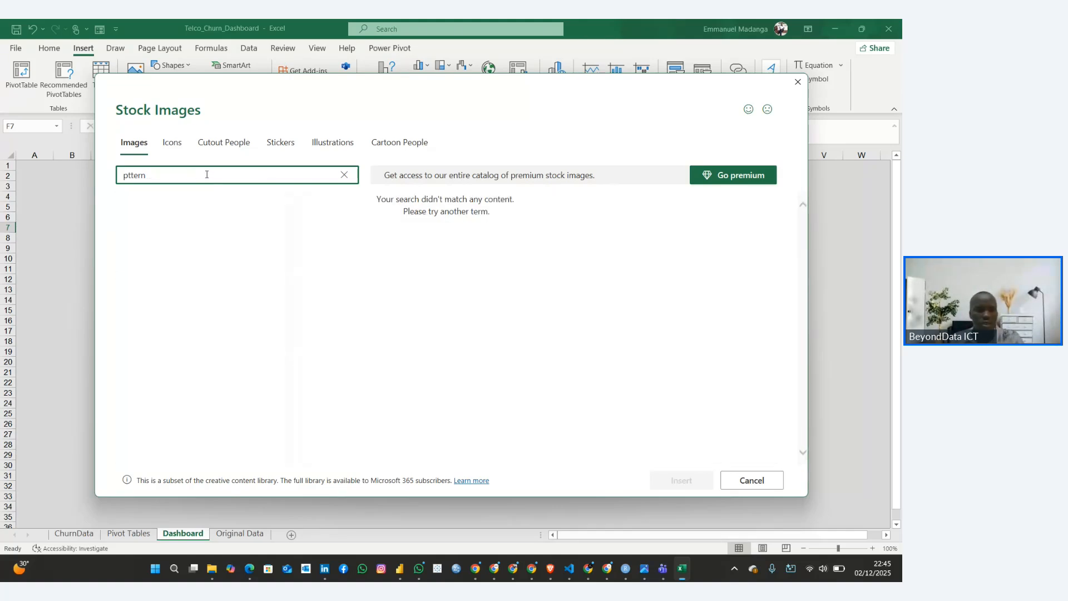
{"action": "left_click", "coordinate": [128, 176]}
{"action": "type", "text": "ar"}
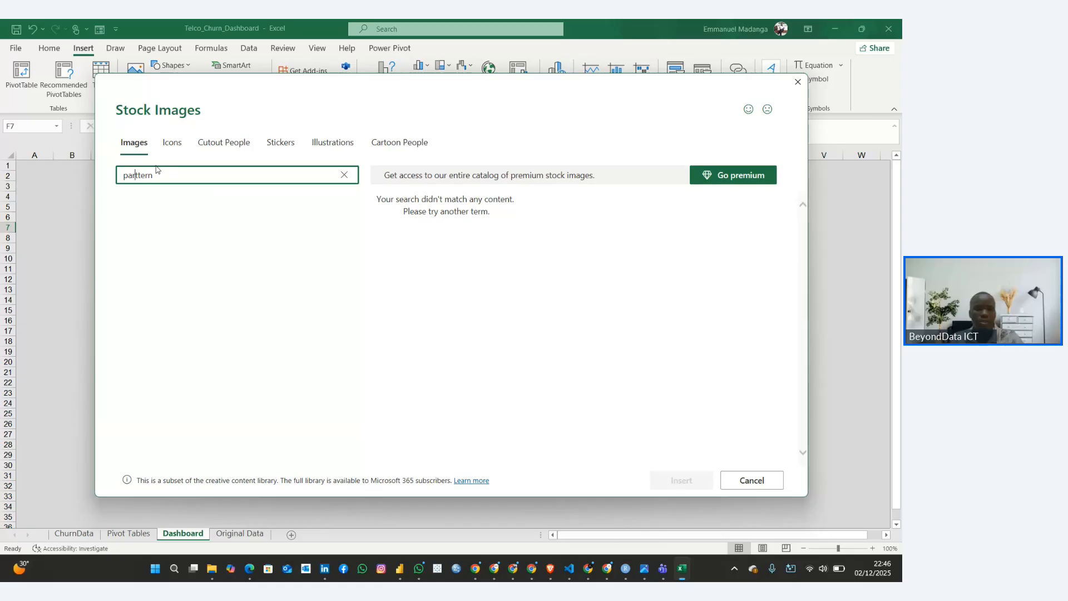
{"action": "key", "text": "BackSpace"}
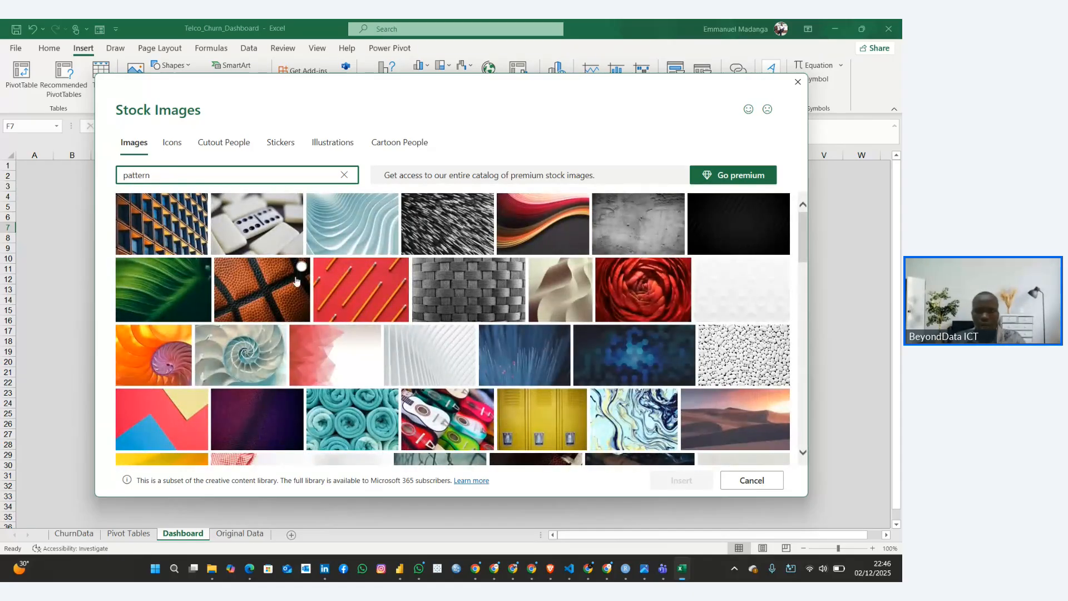
Insert the plain white pattern image and the pale blue connected-nodes image into the Dashboard worksheet
{"action": "left_click", "coordinate": [723, 290]}
{"action": "scroll", "coordinate": [715, 381], "scroll_direction": "down", "scroll_amount": 15}
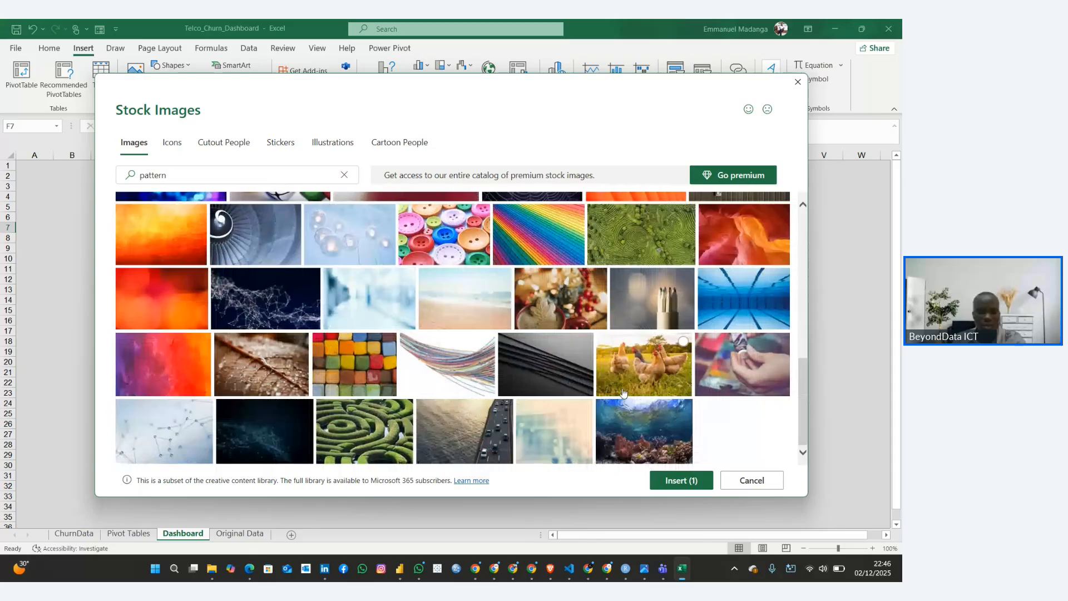
{"action": "left_click", "coordinate": [203, 431]}
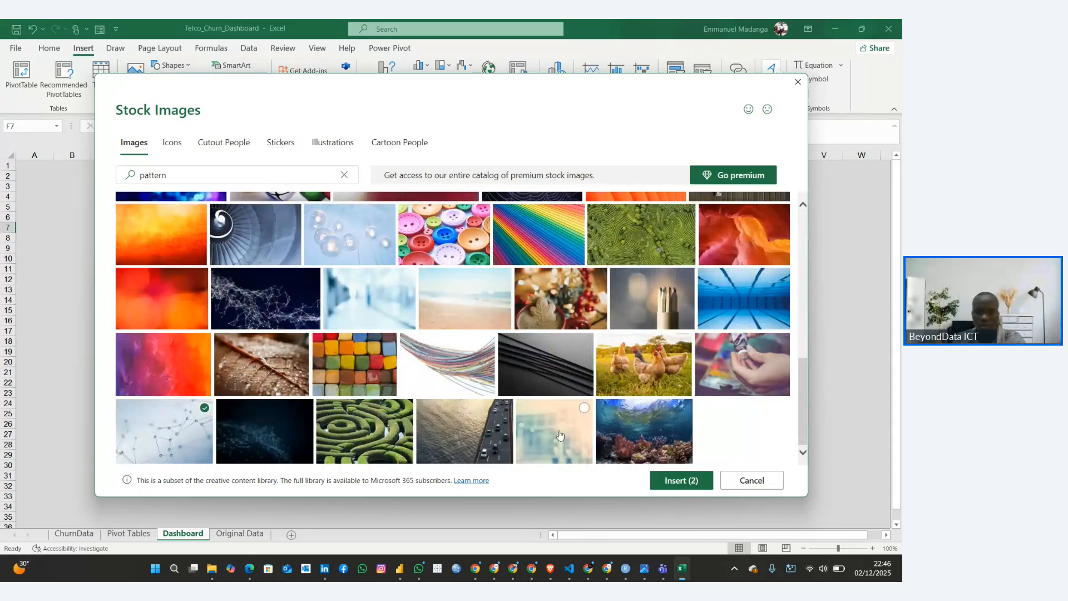
{"action": "left_click", "coordinate": [681, 479]}
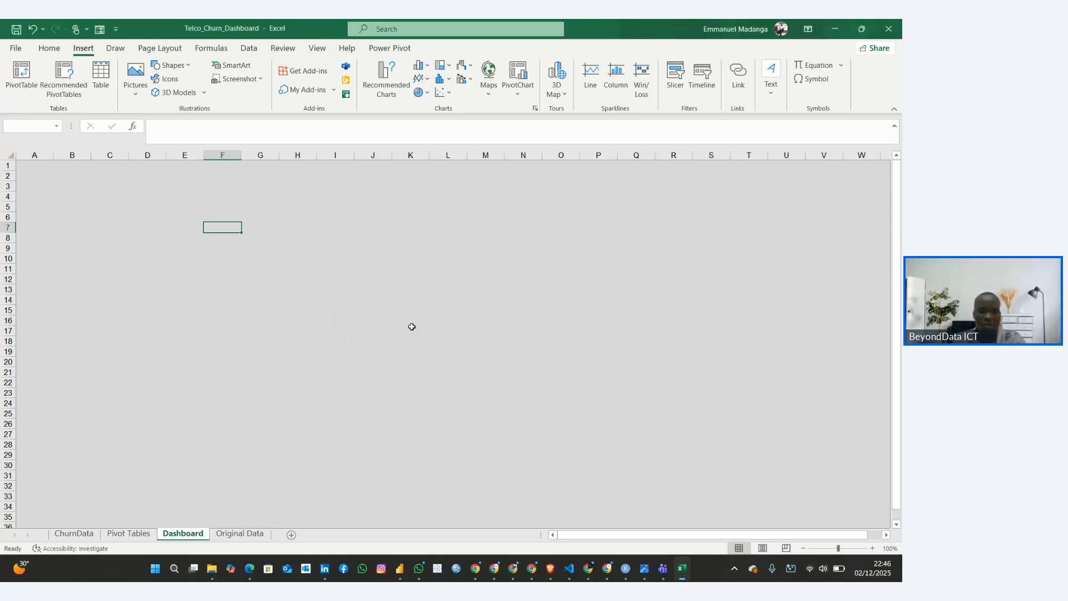
Delete both inserted stock images from the Dashboard worksheet
{"action": "scroll", "coordinate": [427, 317], "scroll_direction": "down", "scroll_amount": 4}
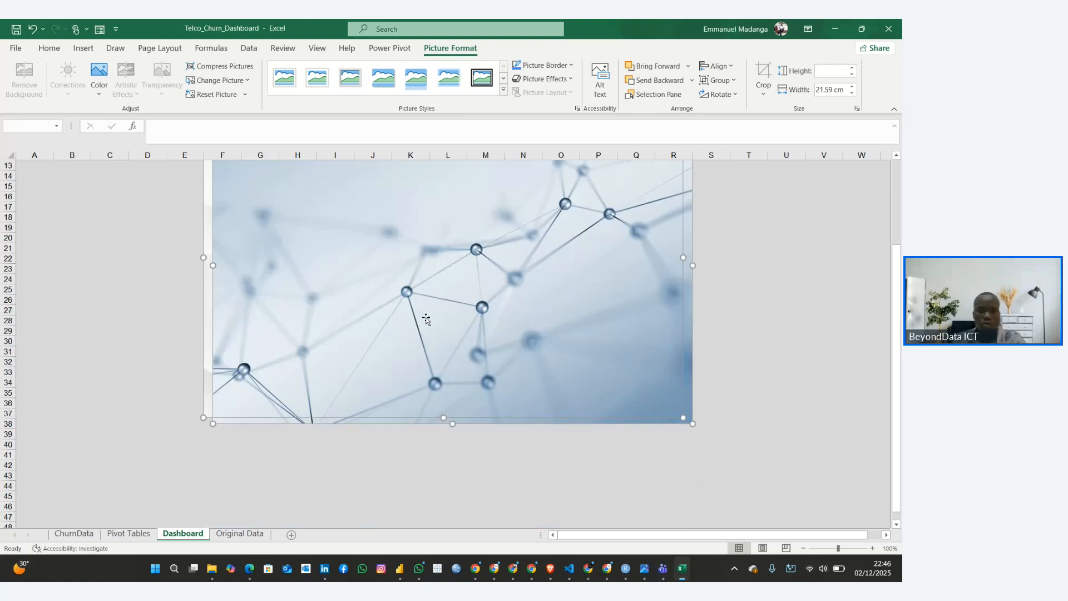
{"action": "scroll", "coordinate": [426, 317], "scroll_direction": "up", "scroll_amount": 4}
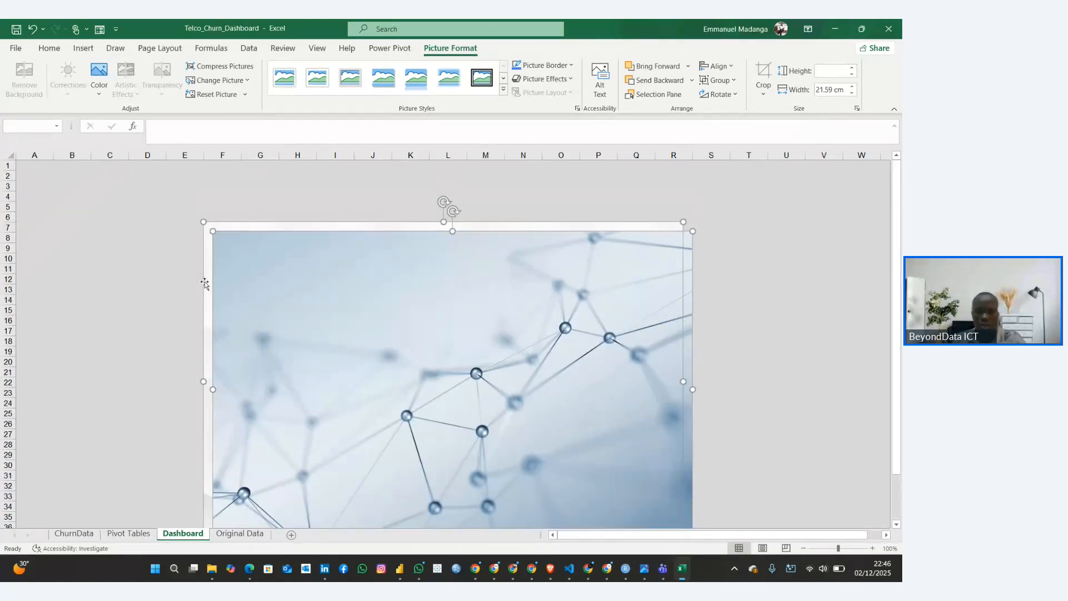
{"action": "key", "text": "Delete"}
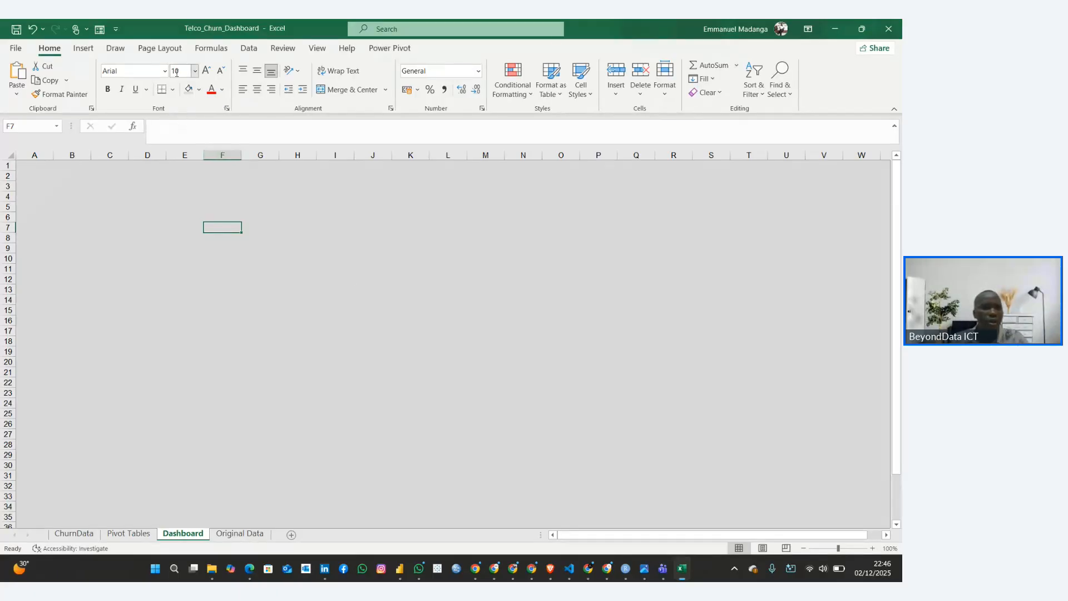
Start adding a sheet background to the Dashboard and search Bing images for "pattern background"
{"action": "left_click", "coordinate": [149, 50]}
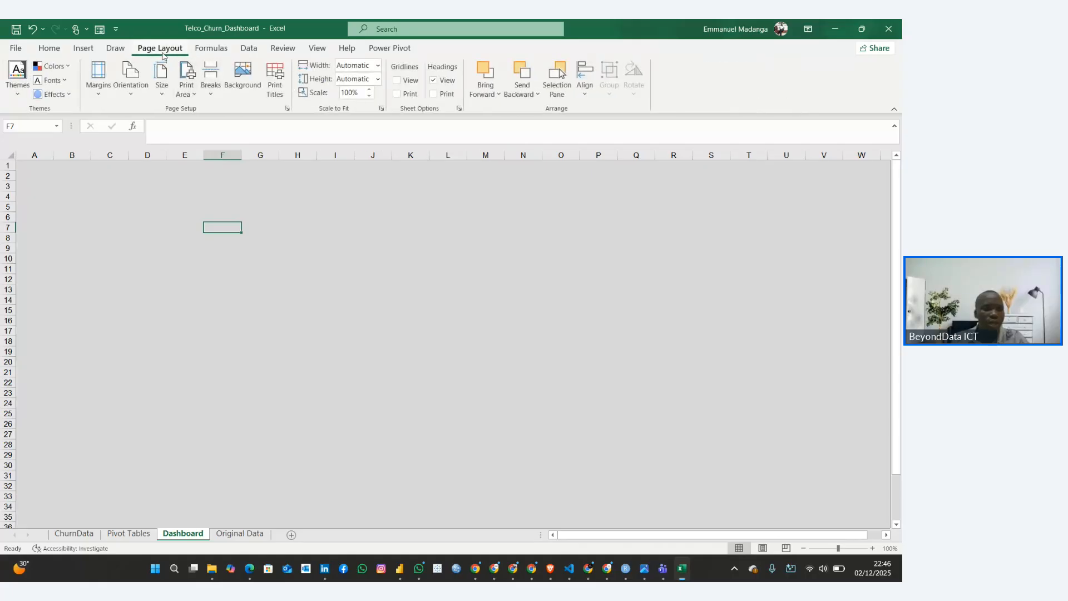
{"action": "left_click", "coordinate": [233, 86]}
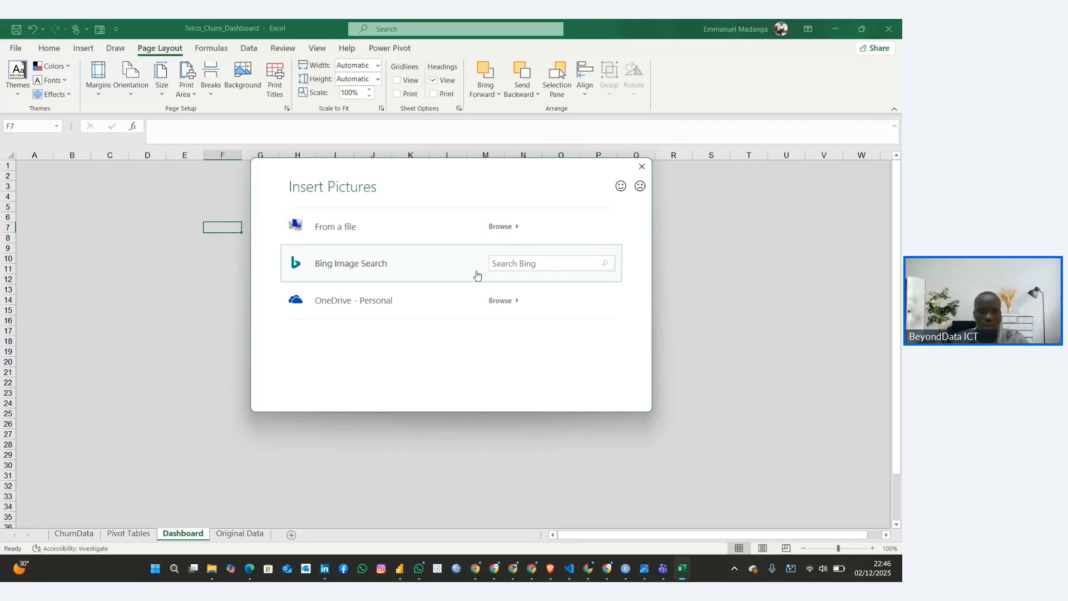
{"action": "left_click", "coordinate": [414, 275]}
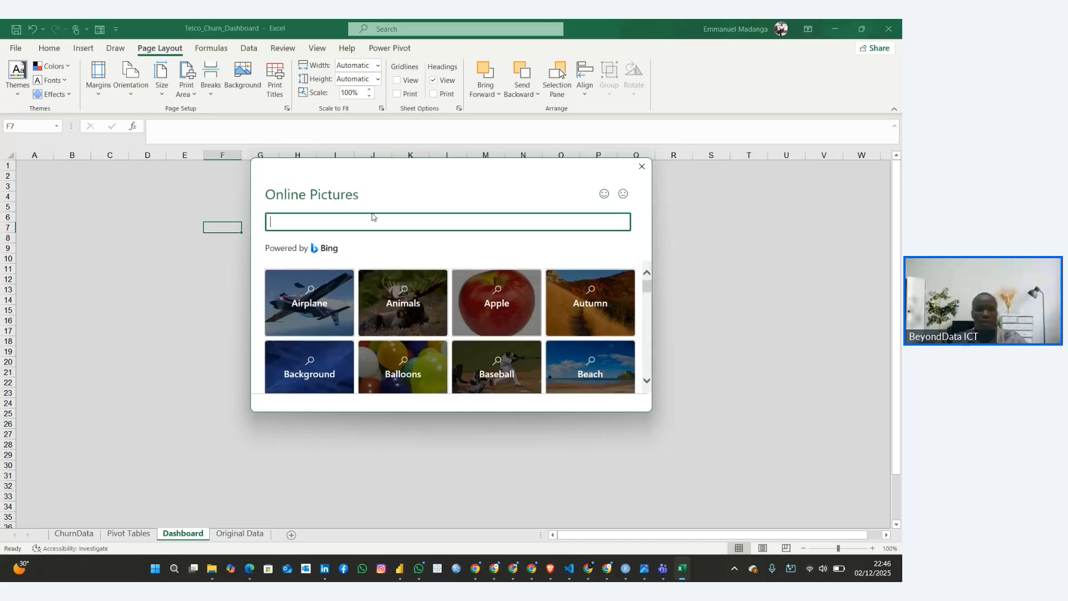
{"action": "type", "text": "pattern backgr"}
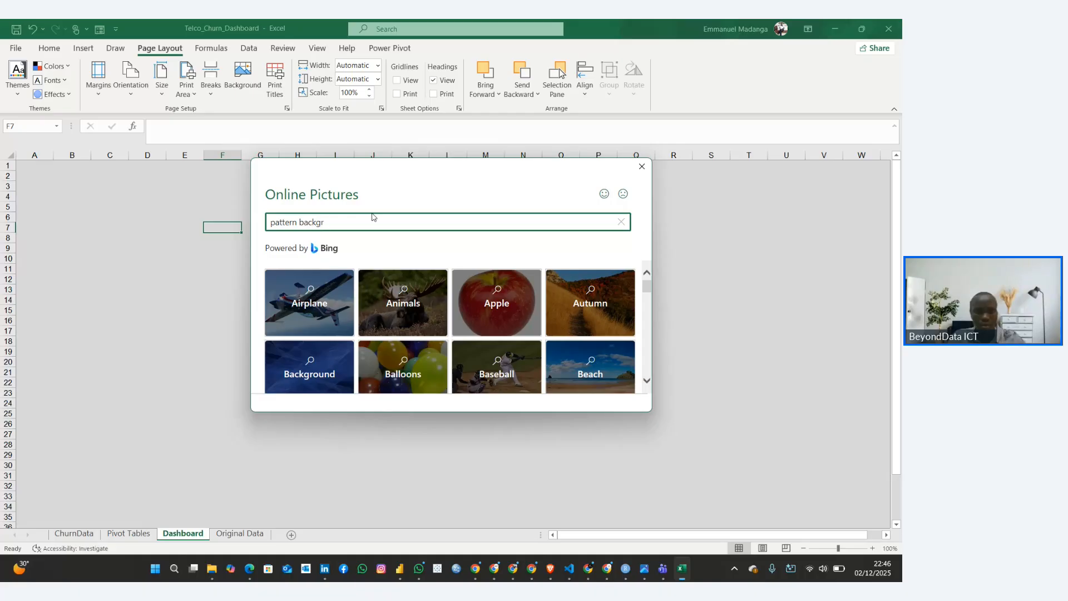
{"action": "type", "text": "ound"}
{"action": "key", "text": "Return"}
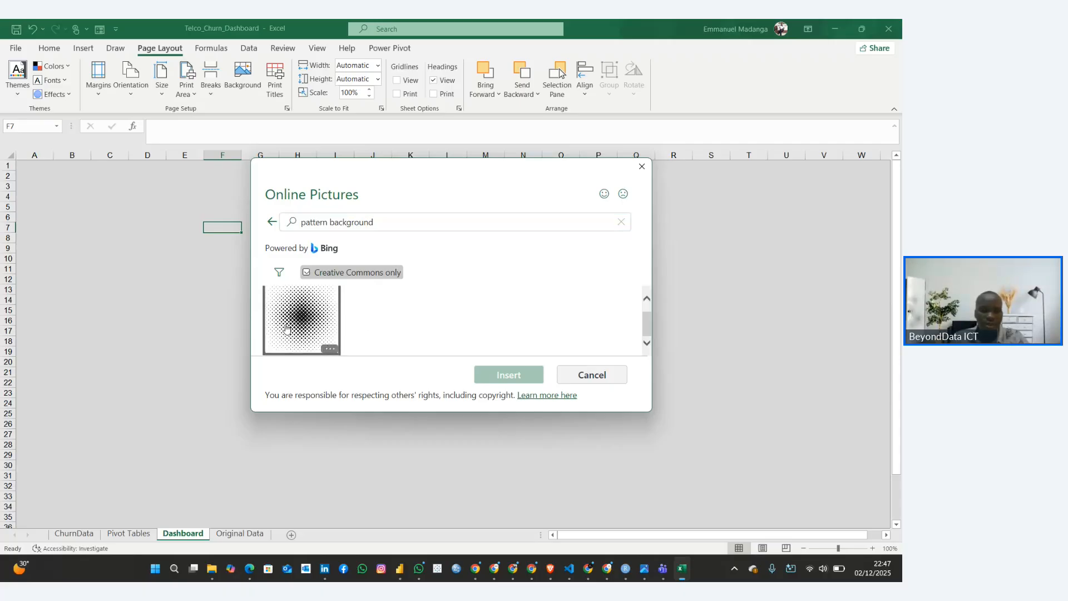
Shorten the Bing image search to "pattern" and insert the black-and-white linked-circles pattern as the Dashboard's sheet background
{"action": "left_click", "coordinate": [346, 221]}
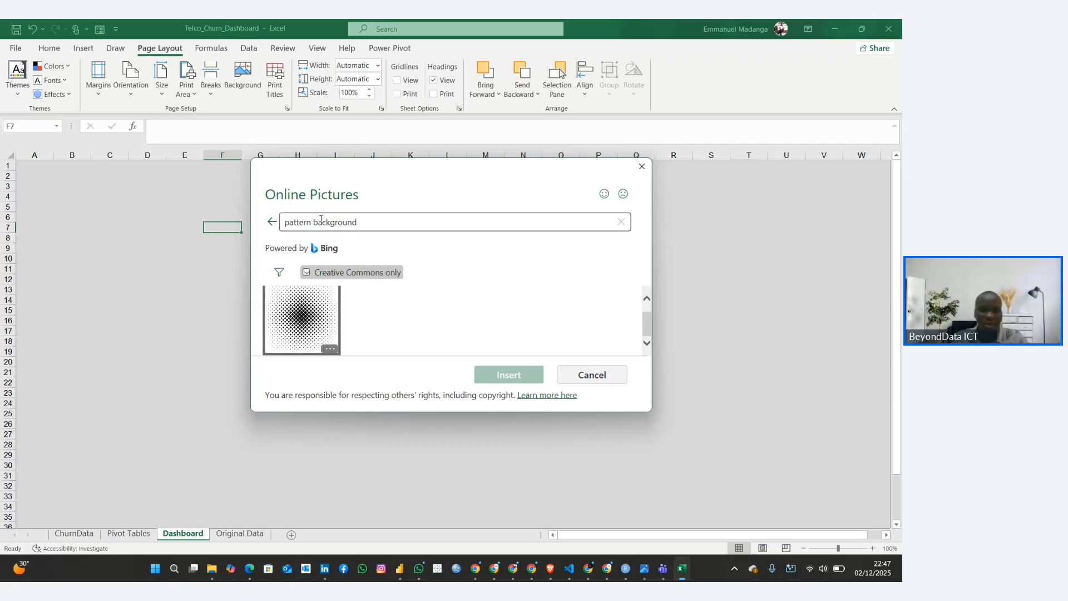
{"action": "left_click_drag", "start_coordinate": [313, 222], "coordinate": [359, 223]}
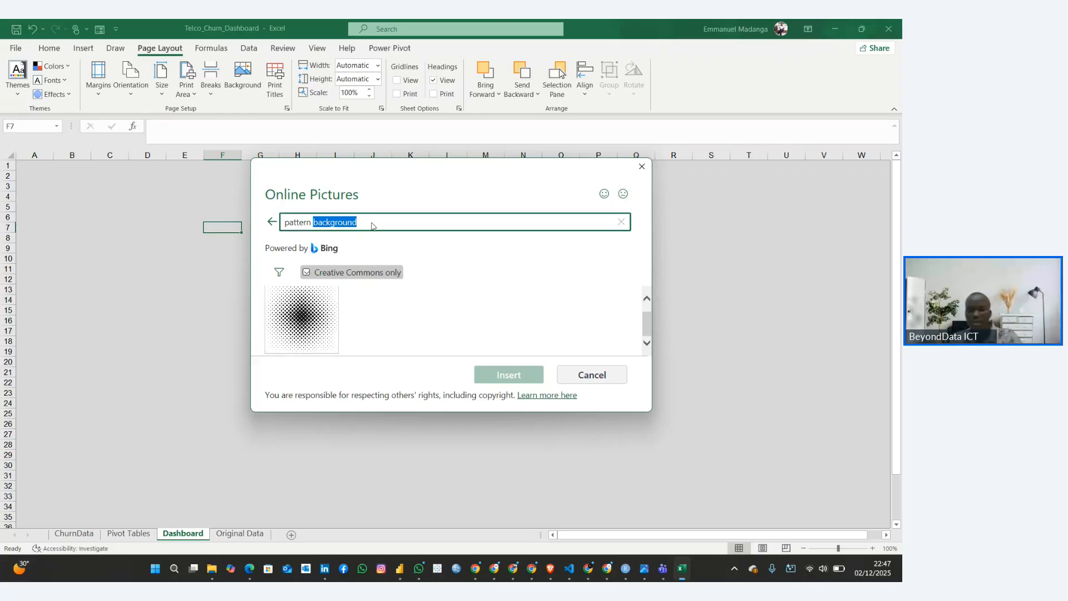
{"action": "key", "text": "BackSpace"}
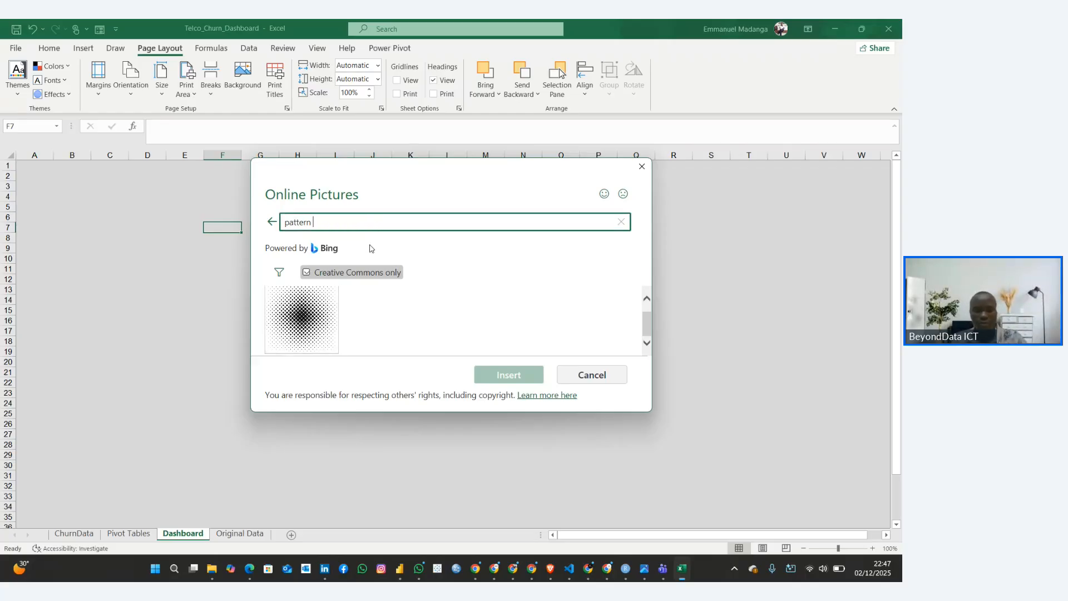
{"action": "key", "text": "Return"}
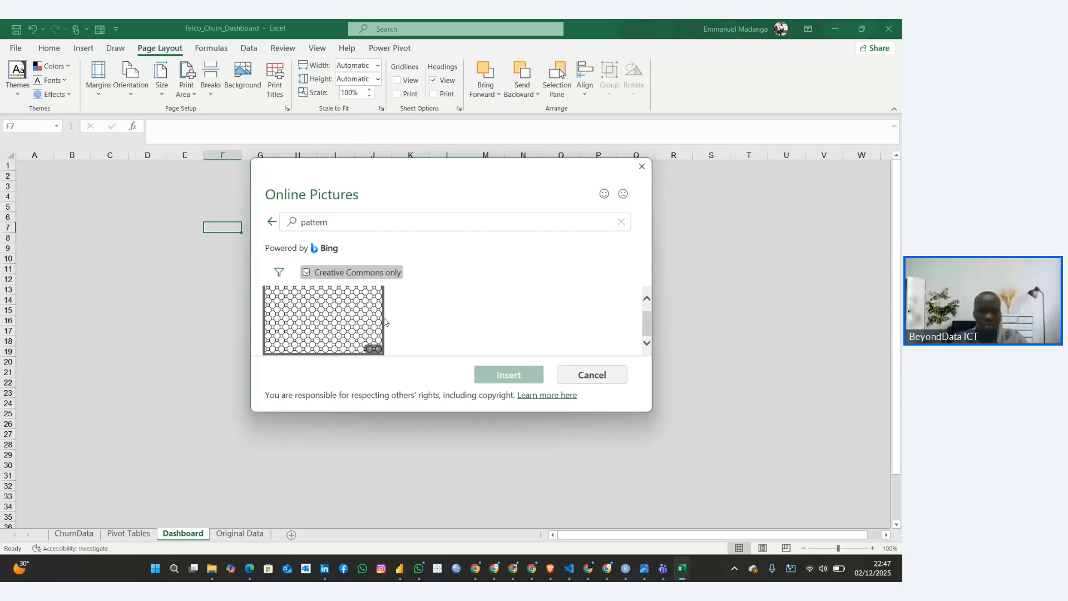
{"action": "left_click", "coordinate": [356, 322]}
{"action": "left_click", "coordinate": [501, 375]}
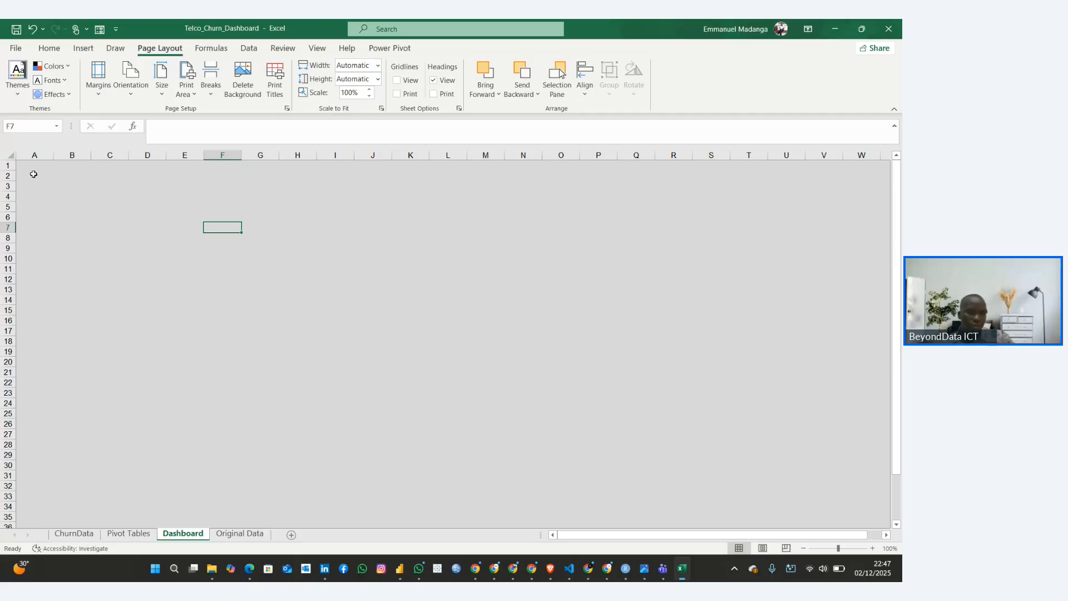
Fill all cells of the Dashboard worksheet with white
{"action": "scroll", "coordinate": [62, 254], "scroll_direction": "down", "scroll_amount": 7}
{"action": "scroll", "coordinate": [62, 251], "scroll_direction": "up", "scroll_amount": 5}
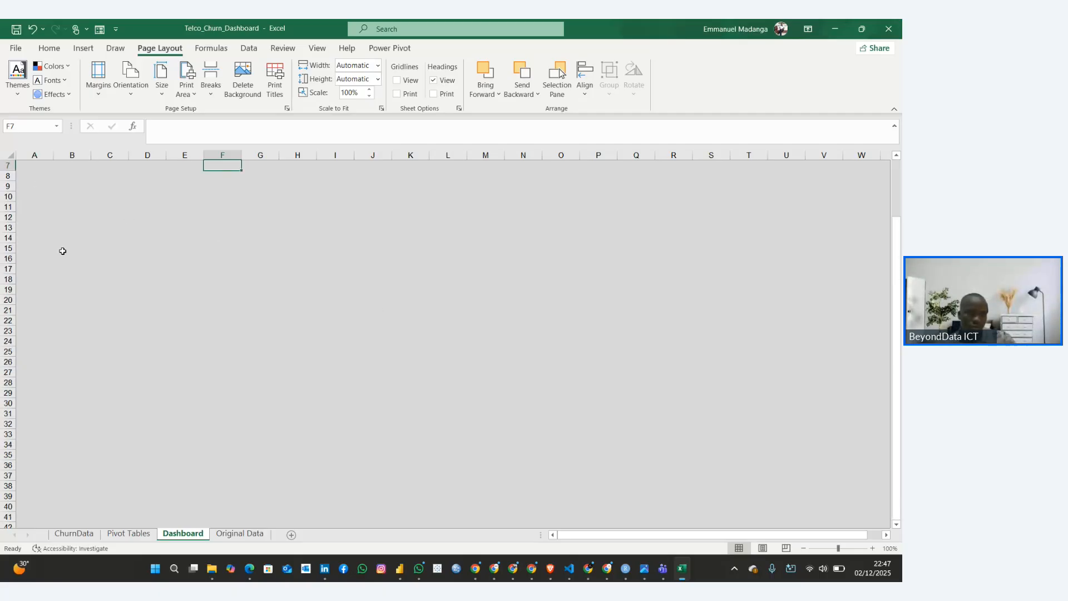
{"action": "scroll", "coordinate": [62, 250], "scroll_direction": "up", "scroll_amount": 2}
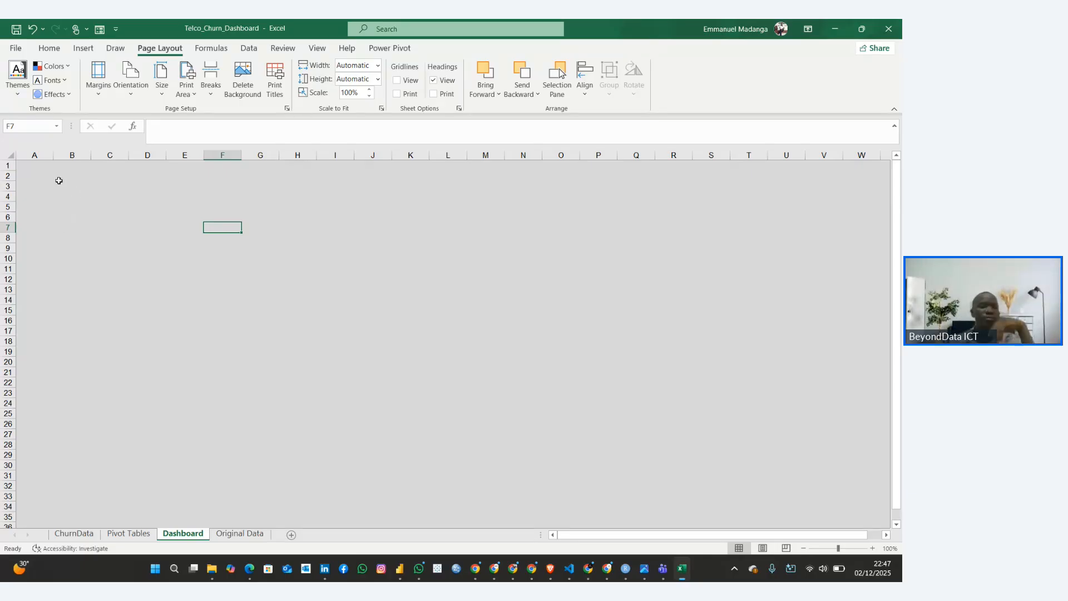
{"action": "left_click", "coordinate": [9, 157]}
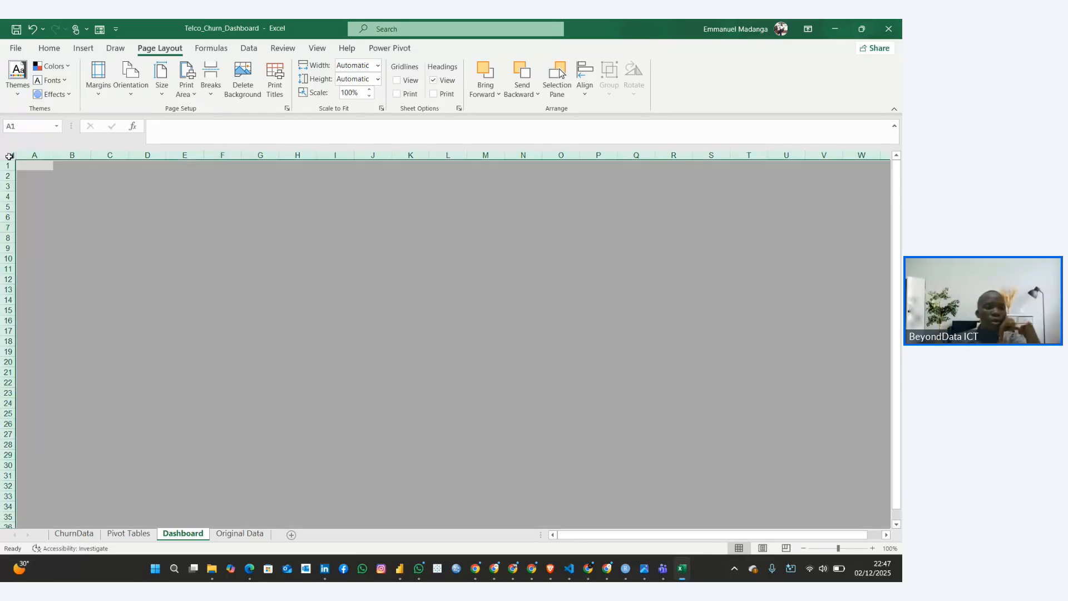
{"action": "left_click", "coordinate": [49, 48]}
{"action": "left_click", "coordinate": [198, 89]}
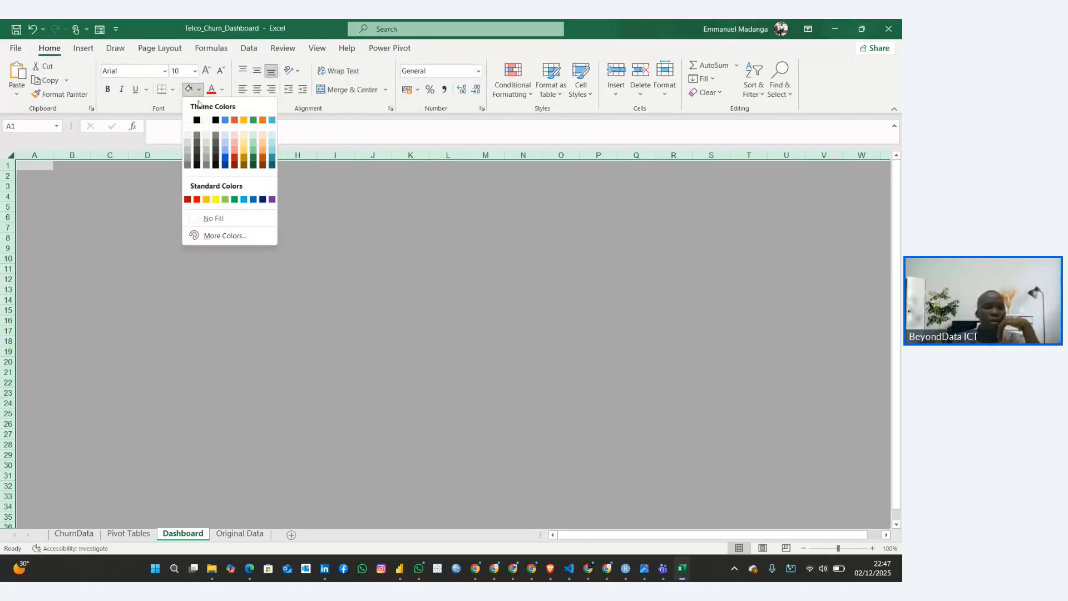
{"action": "left_click", "coordinate": [190, 123]}
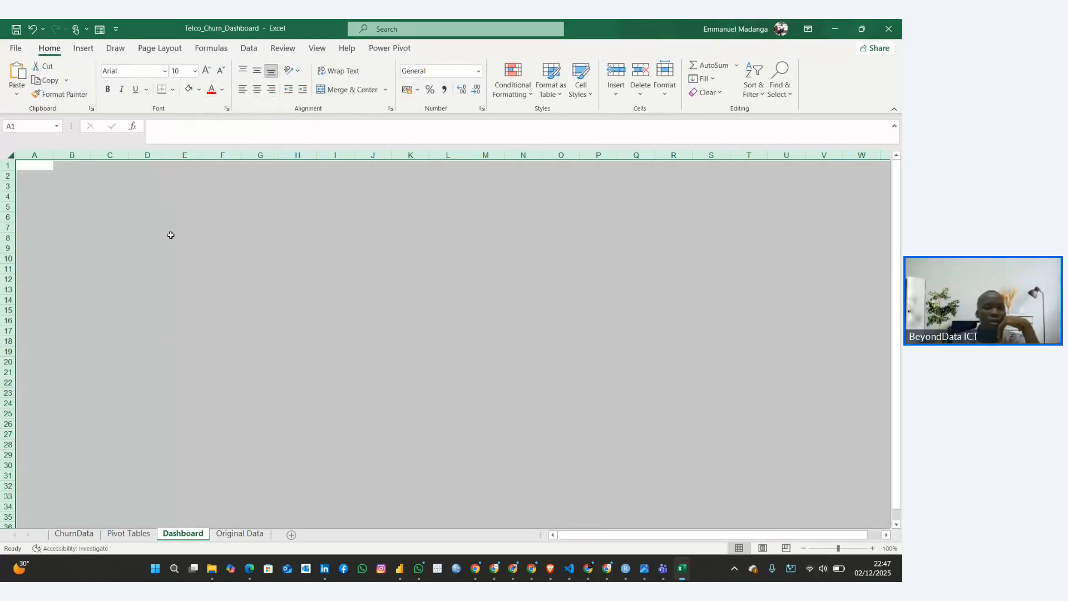
{"action": "left_click", "coordinate": [172, 238]}
{"action": "left_click", "coordinate": [121, 218]}
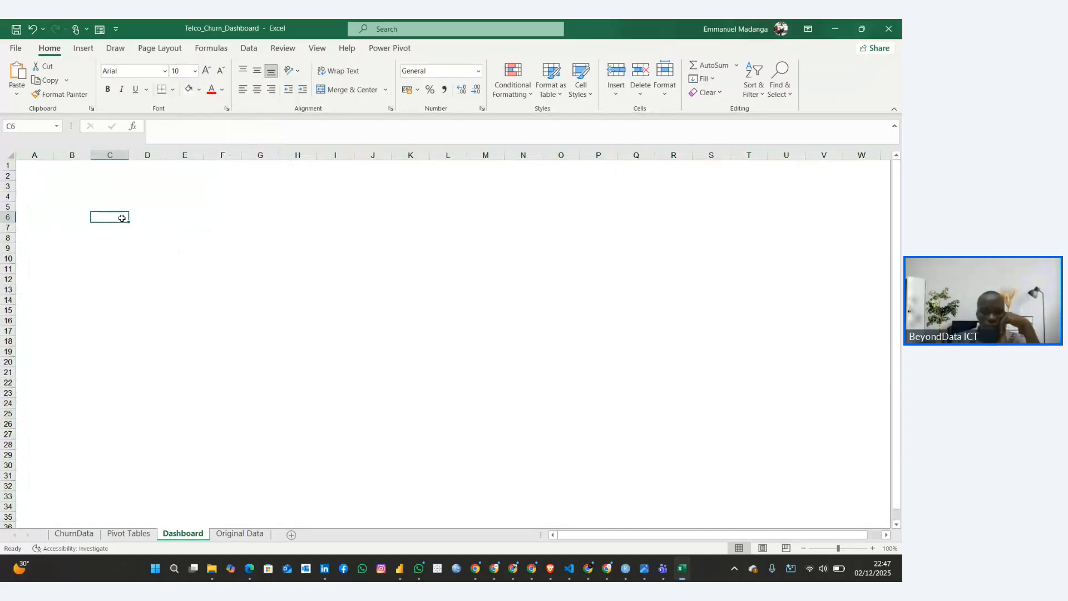
{"action": "scroll", "coordinate": [122, 218], "scroll_direction": "down", "scroll_amount": 5}
{"action": "scroll", "coordinate": [122, 218], "scroll_direction": "up", "scroll_amount": 5}
{"action": "left_click", "coordinate": [85, 48]}
{"action": "left_click", "coordinate": [136, 78]}
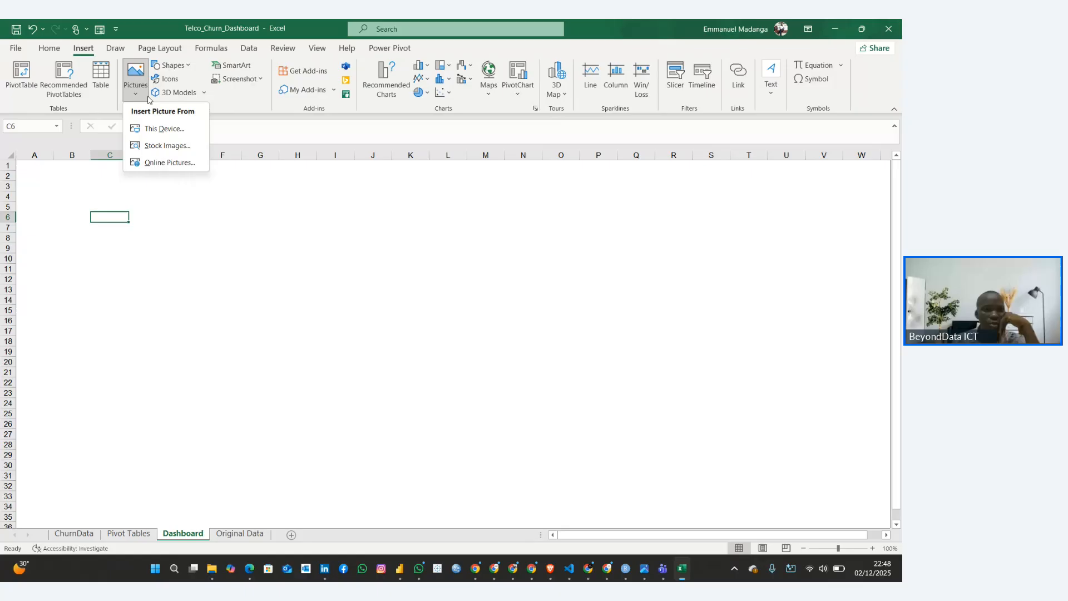
{"action": "left_click", "coordinate": [147, 127]}
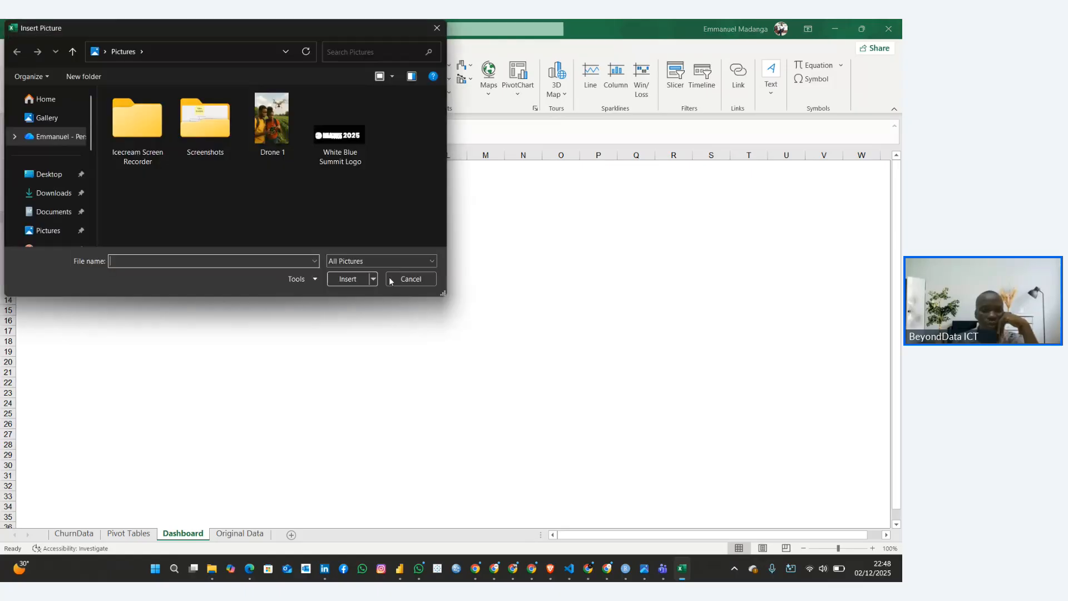
{"action": "left_click", "coordinate": [400, 283]}
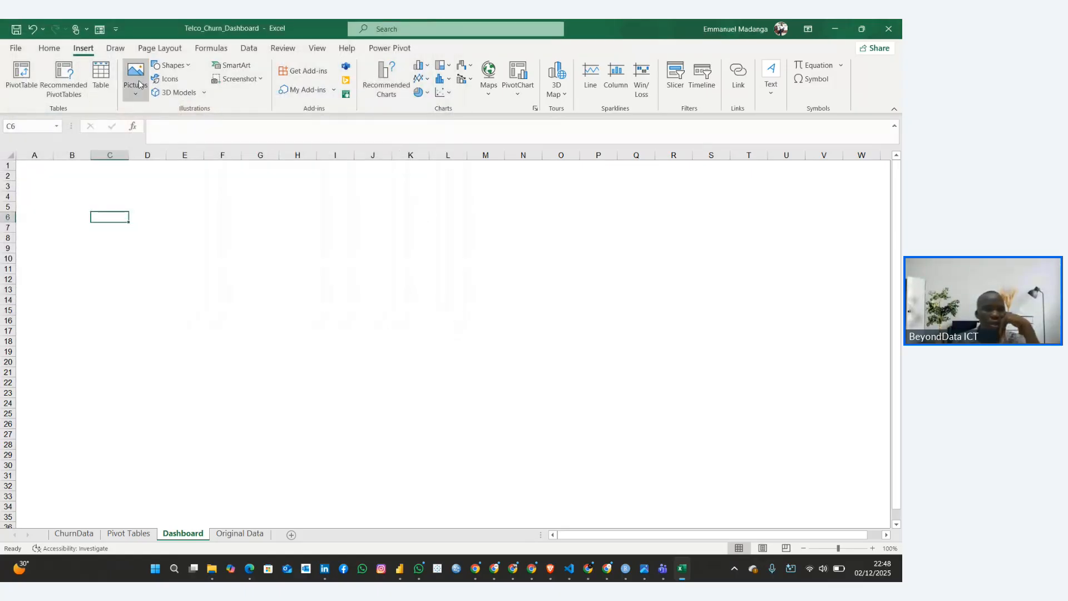
Open the stock images for insertion into the Dashboard and search them for "pattern"
{"action": "left_click", "coordinate": [137, 84]}
{"action": "left_click", "coordinate": [155, 143]}
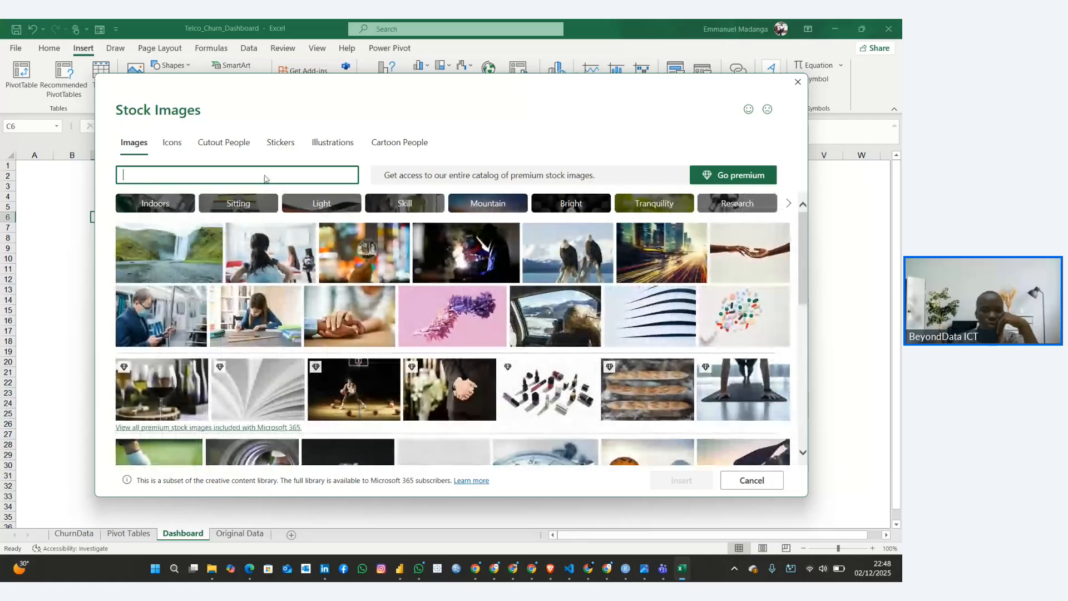
{"action": "type", "text": "p"}
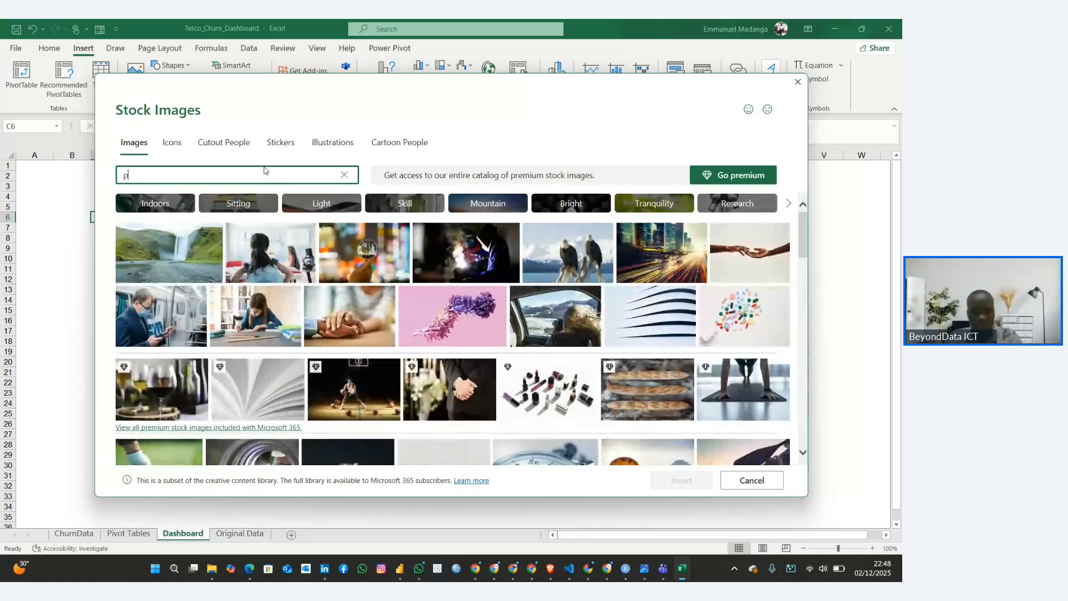
{"action": "type", "text": "ar"}
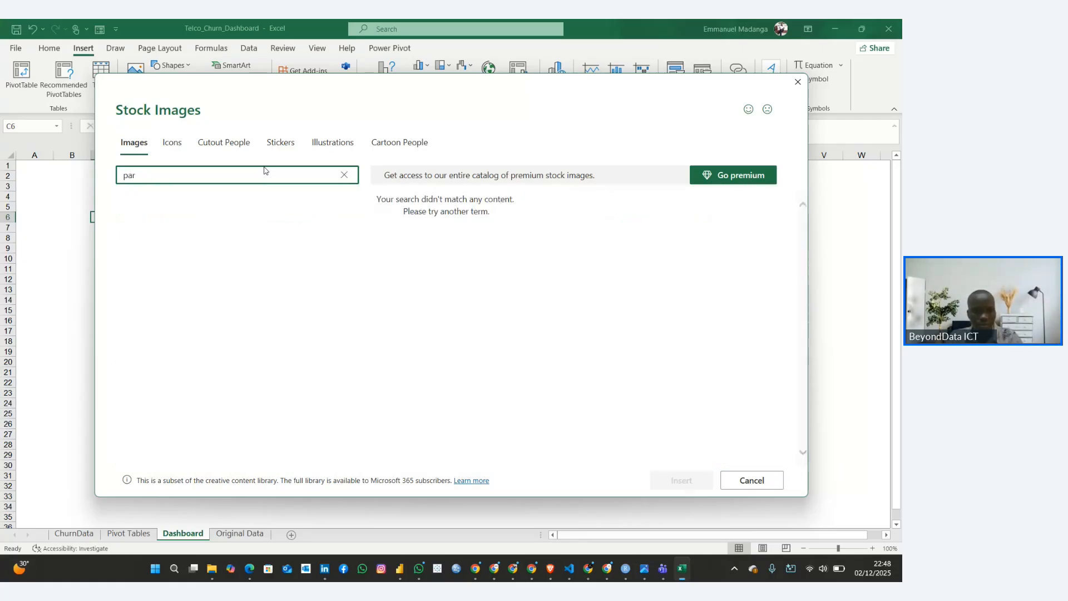
{"action": "key", "text": "BackSpace"}
{"action": "type", "text": "t"}
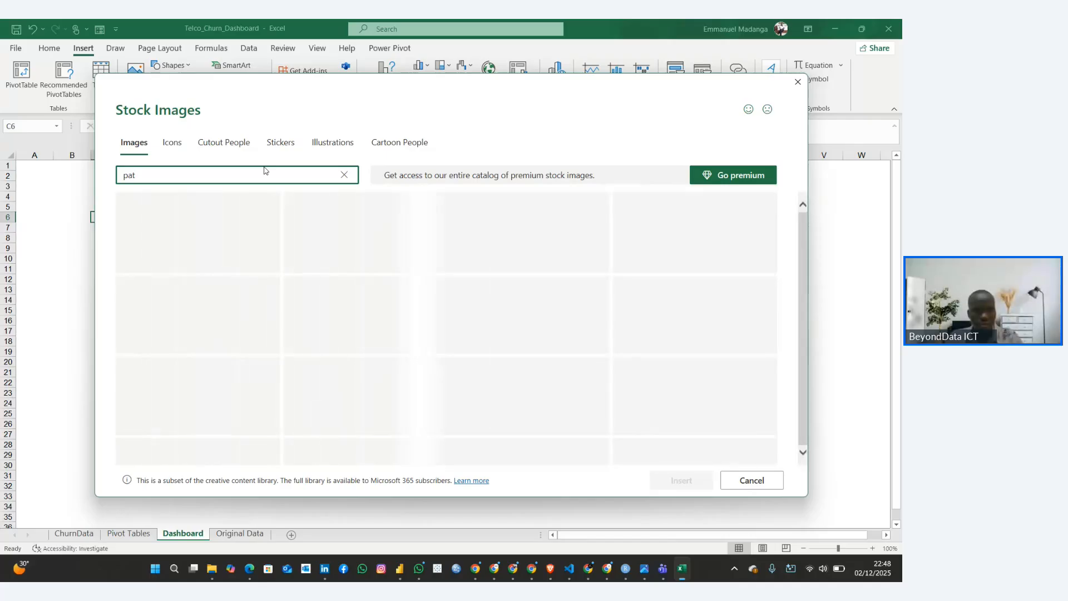
{"action": "type", "text": "tern"}
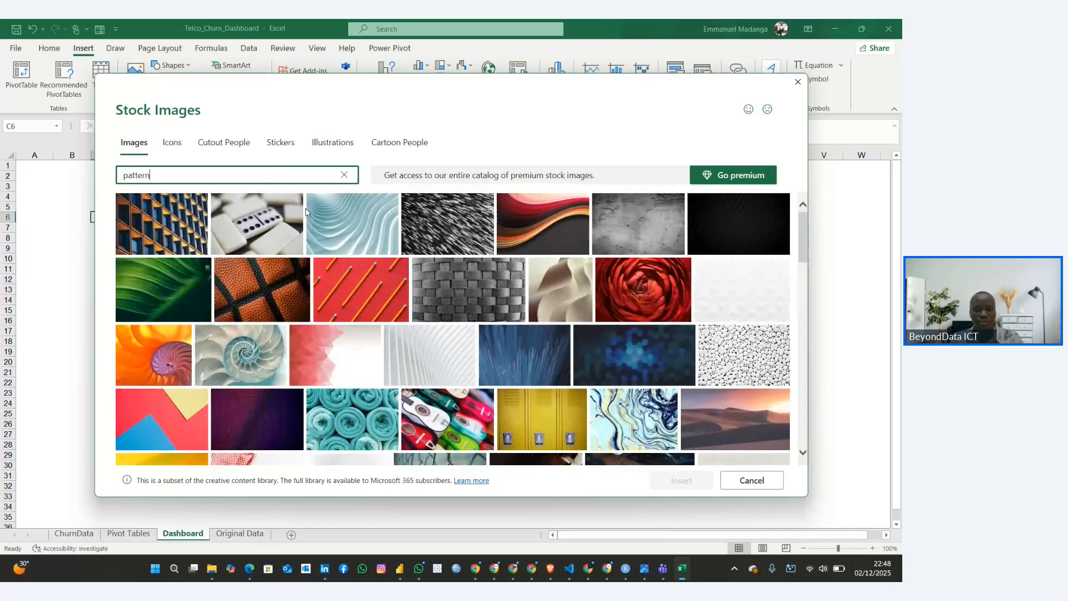
Insert the pale blue connected-nodes stock image into the Dashboard worksheet
{"action": "scroll", "coordinate": [318, 241], "scroll_direction": "down", "scroll_amount": 5}
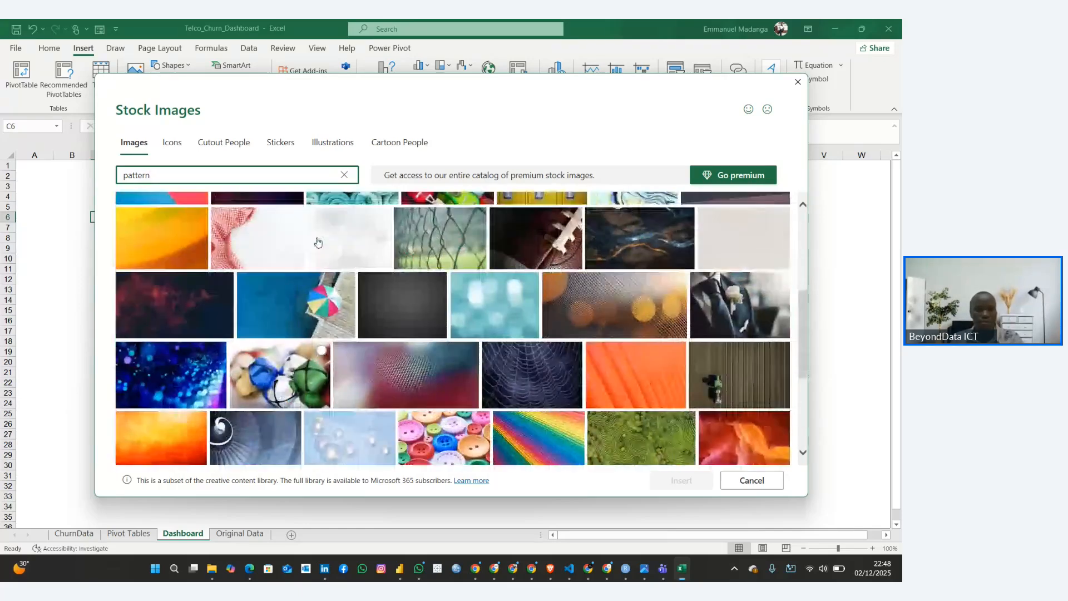
{"action": "scroll", "coordinate": [318, 242], "scroll_direction": "down", "scroll_amount": 4}
{"action": "left_click", "coordinate": [184, 440]}
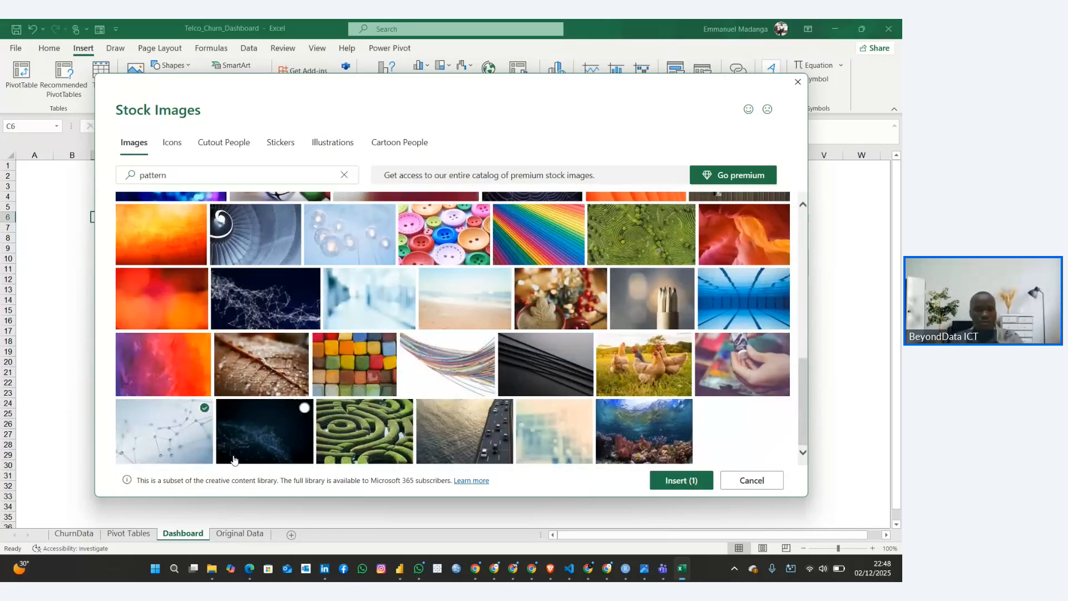
{"action": "left_click", "coordinate": [681, 481]}
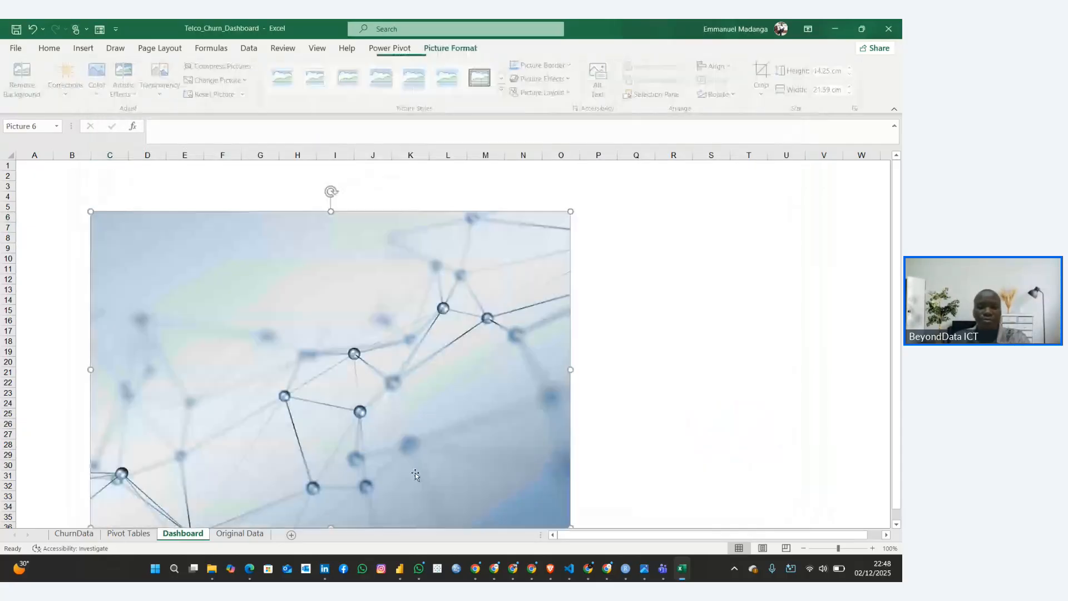
Enlarge the inserted picture from its upper-left corner to cell A1, making it about 16.48 cm high and 24.96 cm wide
{"action": "right_click", "coordinate": [290, 344]}
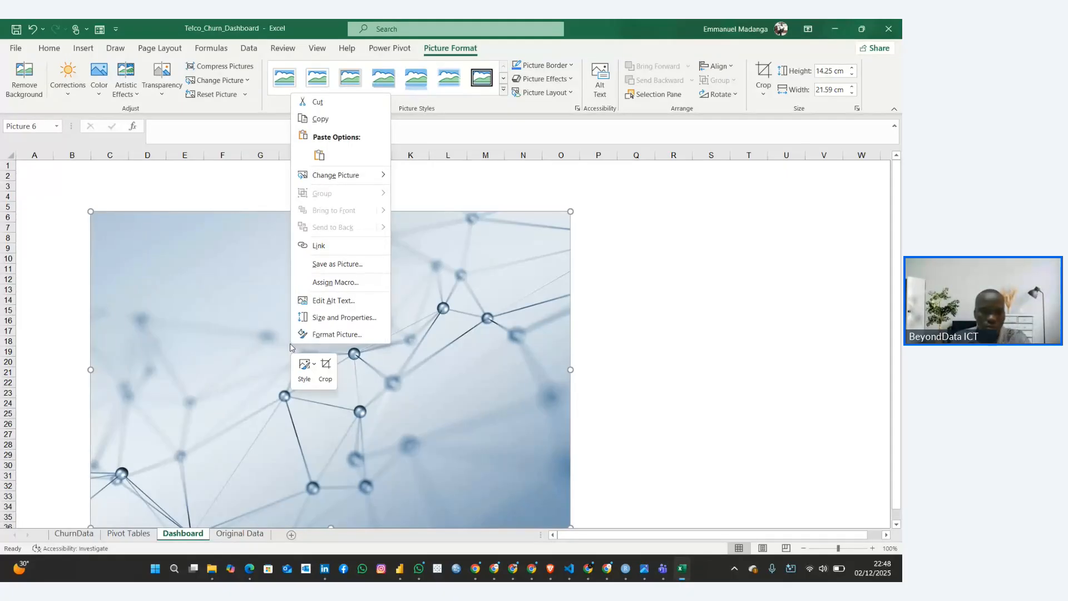
{"action": "scroll", "coordinate": [592, 361], "scroll_direction": "down", "scroll_amount": 4}
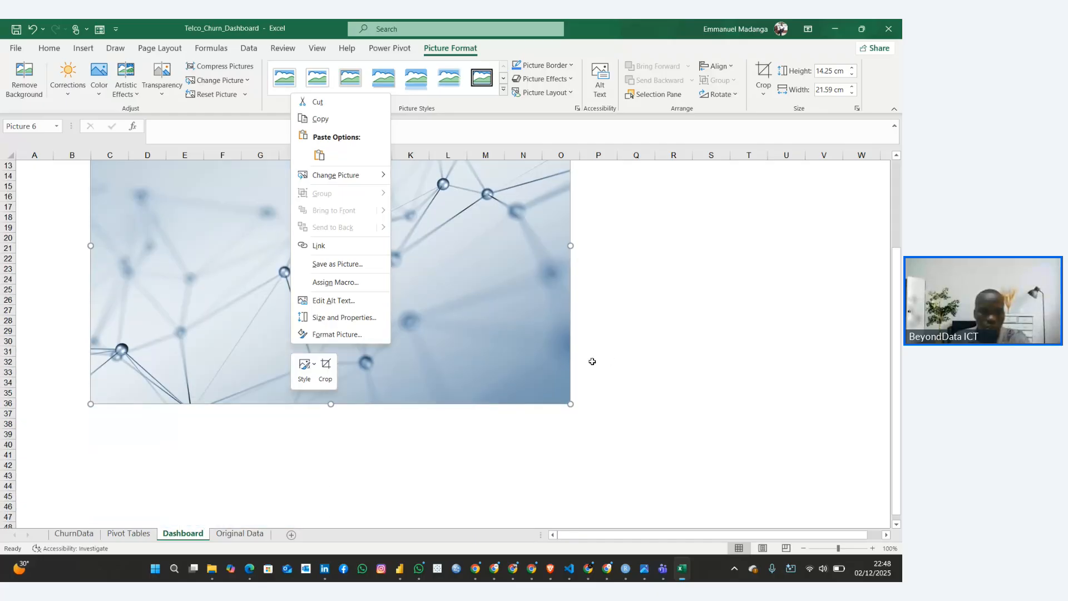
{"action": "scroll", "coordinate": [592, 361], "scroll_direction": "up", "scroll_amount": 4}
{"action": "left_click", "coordinate": [147, 323]}
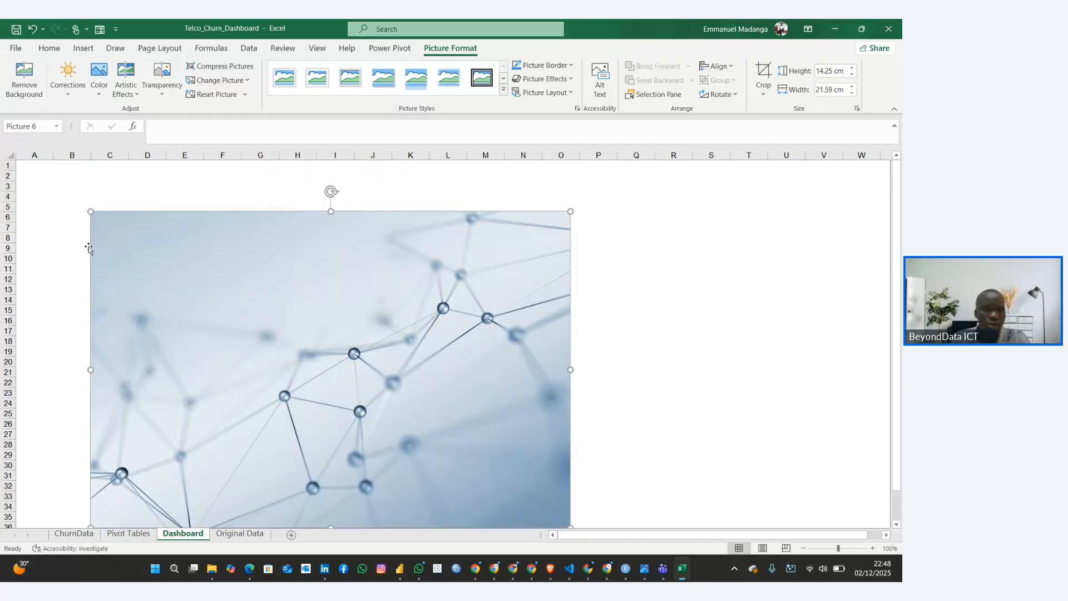
{"action": "left_click_drag", "start_coordinate": [90, 209], "coordinate": [17, 161]}
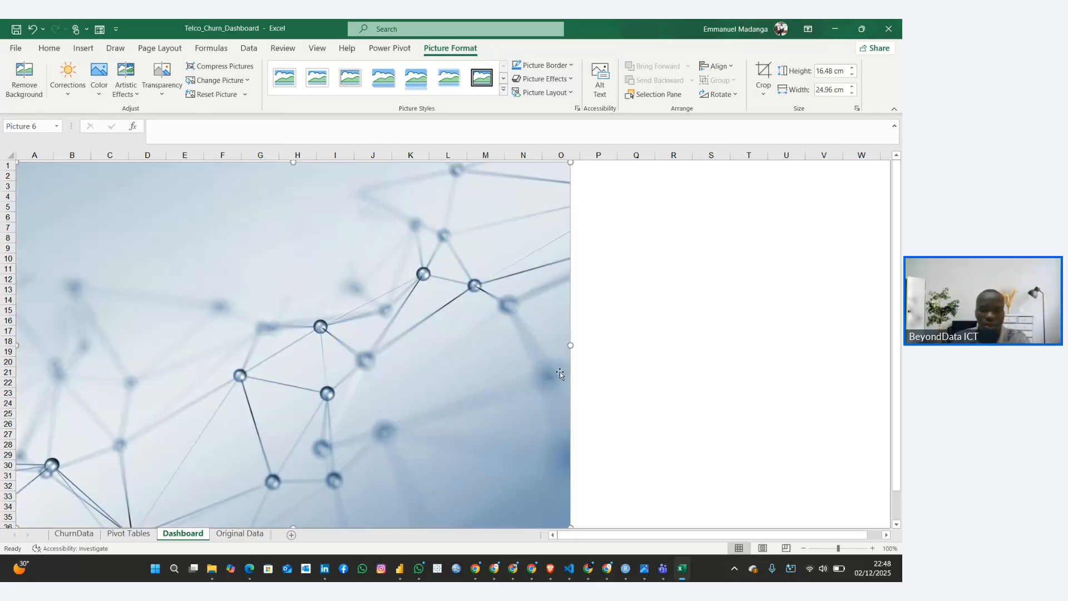
Try to widen the picture to about 44.68 cm and enlarge it from its lower-right corner, and undo both resizes
{"action": "left_click_drag", "start_coordinate": [571, 343], "coordinate": [819, 344]}
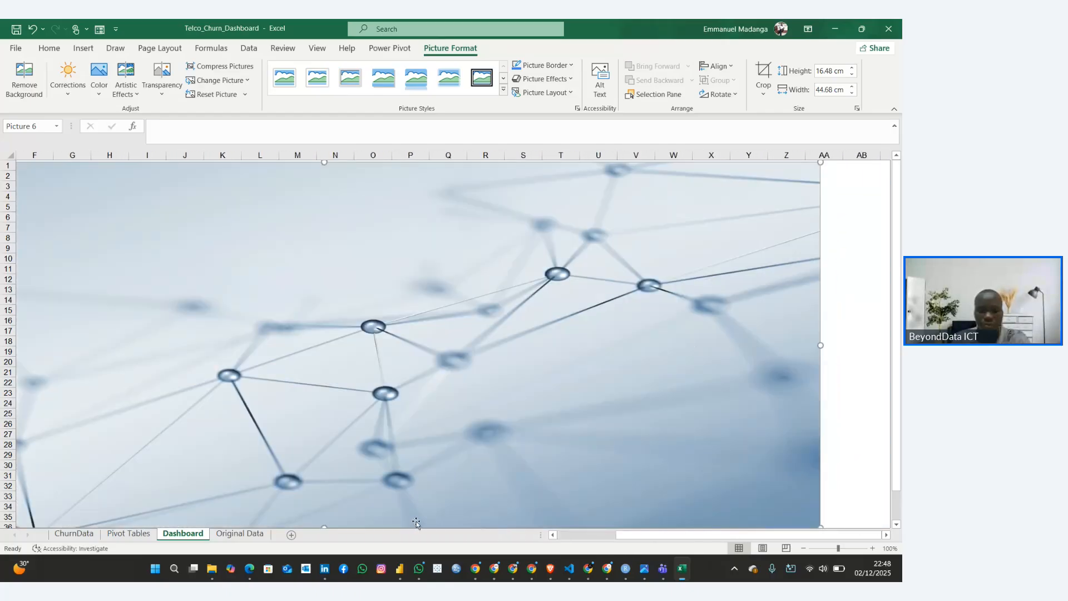
{"action": "scroll", "coordinate": [417, 520], "scroll_direction": "down", "scroll_amount": 3}
{"action": "scroll", "coordinate": [425, 516], "scroll_direction": "up", "scroll_amount": 2}
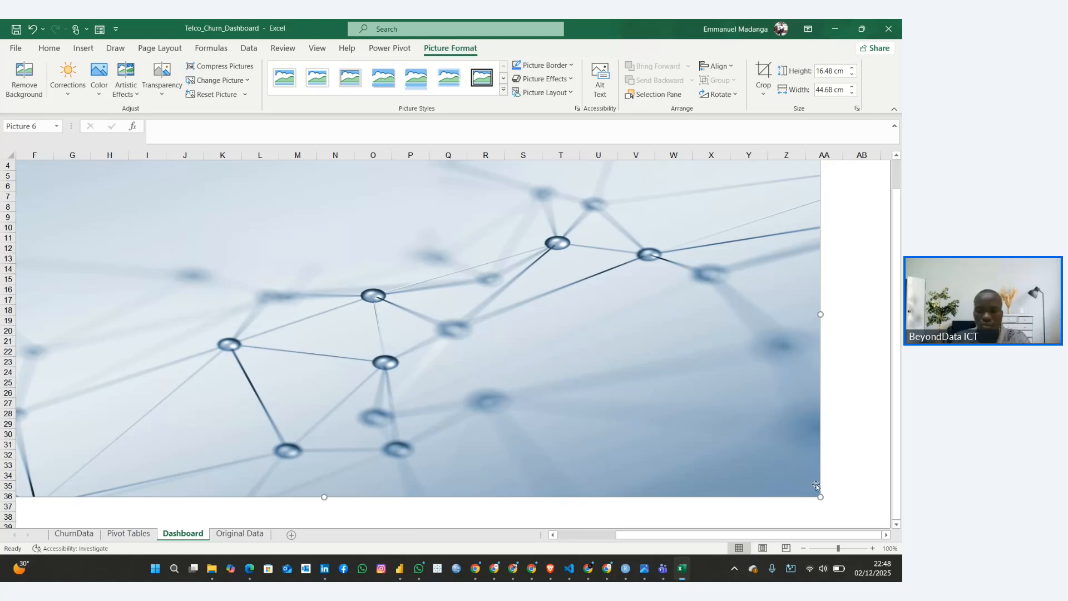
{"action": "left_click_drag", "start_coordinate": [820, 496], "coordinate": [871, 519]}
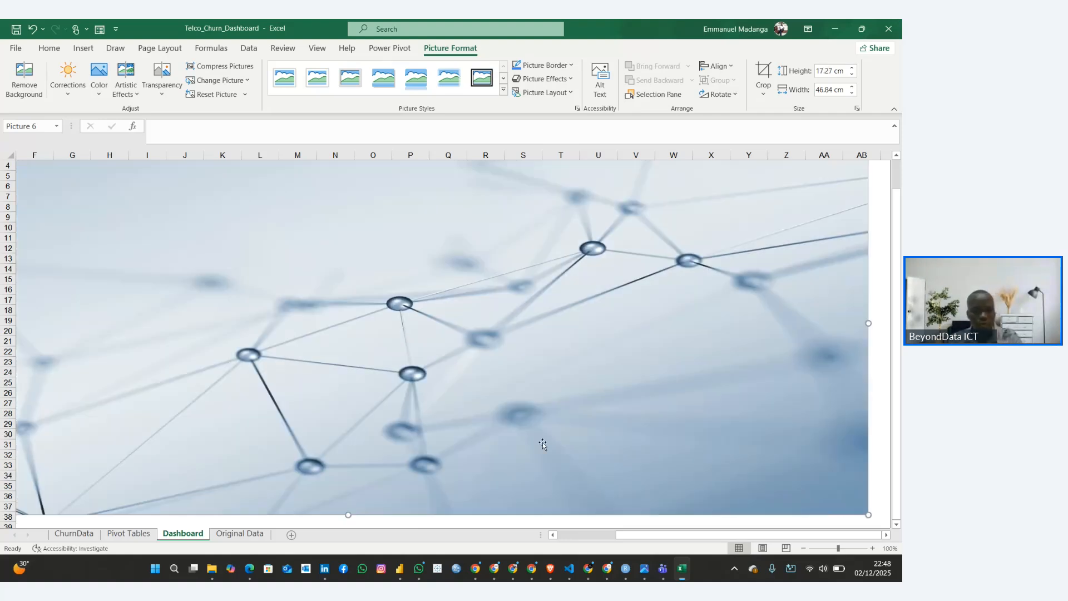
{"action": "key", "text": "ctrl+z"}
{"action": "key", "text": "ctrl+z"}
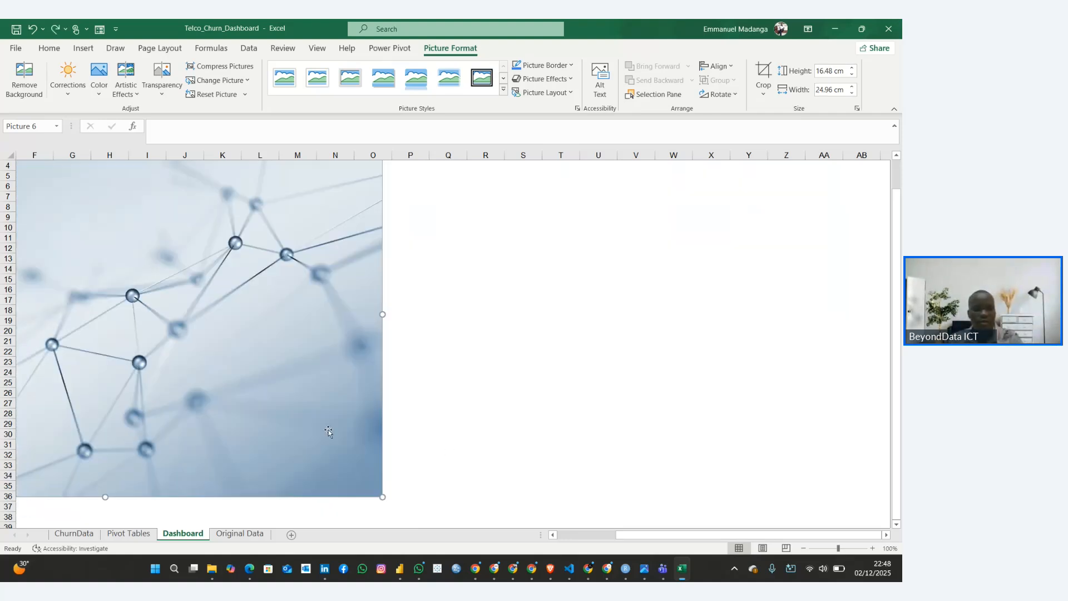
Enlarge the picture proportionally from its lower-right corner to about 21.06 cm high and 31.9 cm wide
{"action": "scroll", "coordinate": [293, 417], "scroll_direction": "up", "scroll_amount": 3}
{"action": "scroll", "coordinate": [294, 417], "scroll_direction": "down", "scroll_amount": 1}
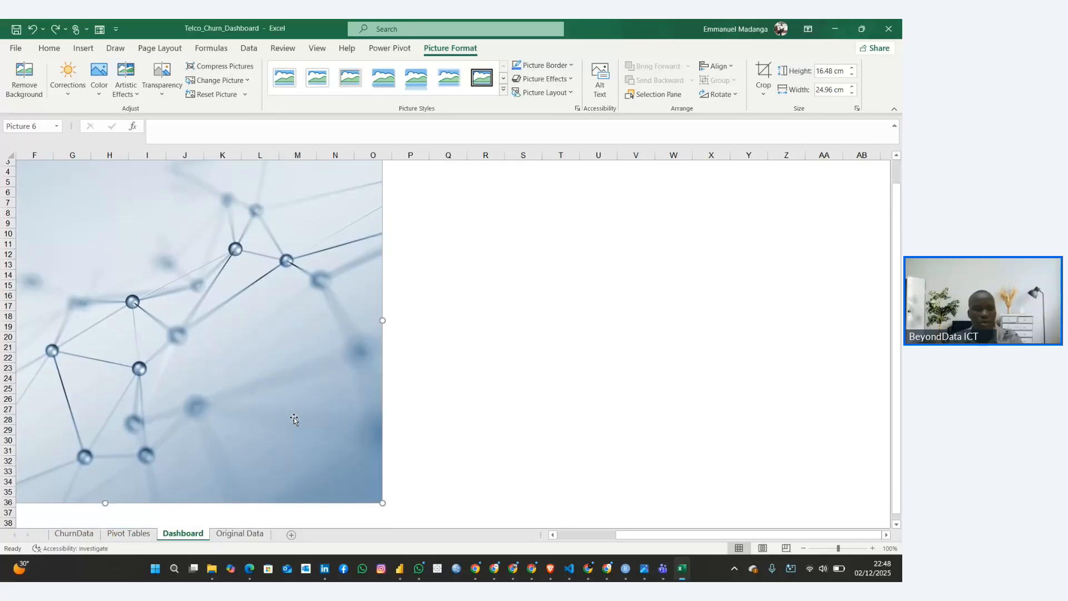
{"action": "left_click_drag", "start_coordinate": [383, 499], "coordinate": [499, 512]}
{"action": "left_click_drag", "start_coordinate": [550, 515], "coordinate": [766, 527]}
{"action": "scroll", "coordinate": [263, 320], "scroll_direction": "up", "scroll_amount": 2}
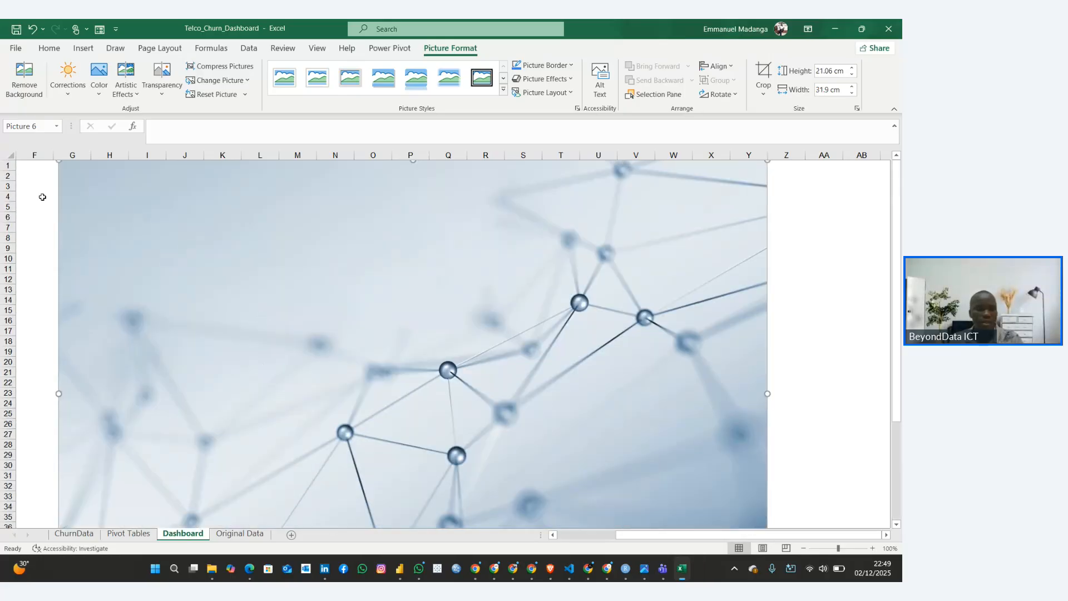
Stretch the picture sideways to about 44.49 cm wide, with its left edge aligned to the start of column A
{"action": "left_click_drag", "start_coordinate": [54, 401], "coordinate": [10, 384]}
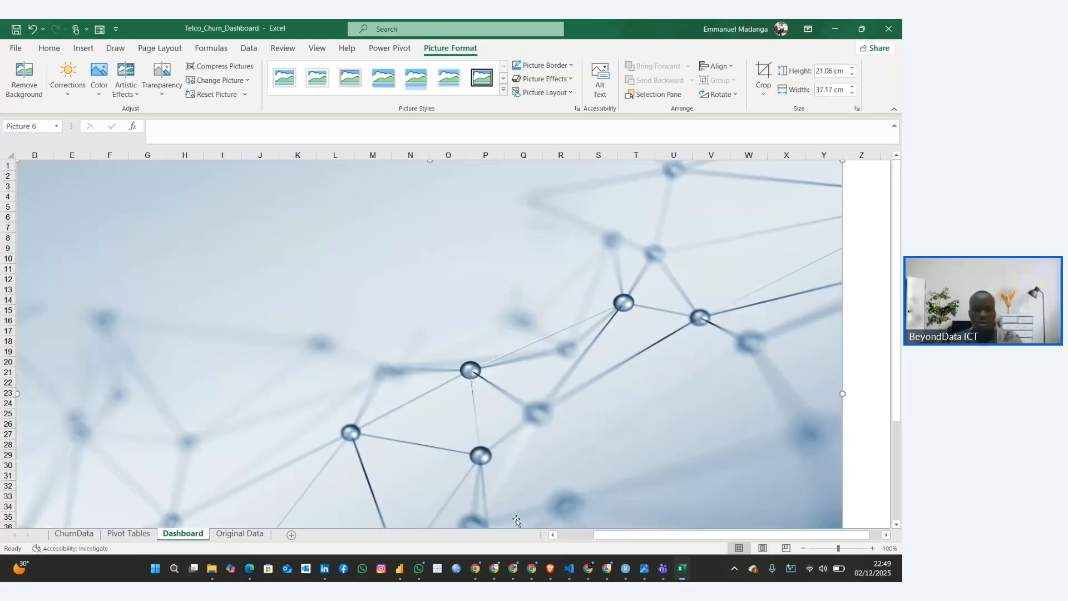
{"action": "left_click_drag", "start_coordinate": [612, 535], "coordinate": [566, 535]}
{"action": "left_click_drag", "start_coordinate": [365, 378], "coordinate": [250, 375]}
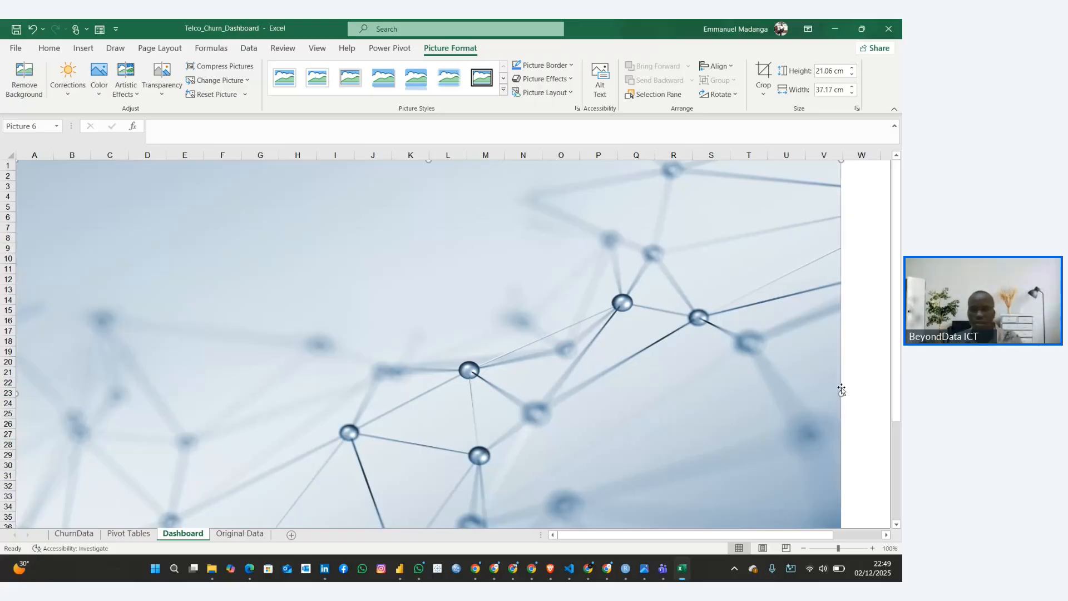
{"action": "left_click_drag", "start_coordinate": [841, 392], "coordinate": [892, 394]}
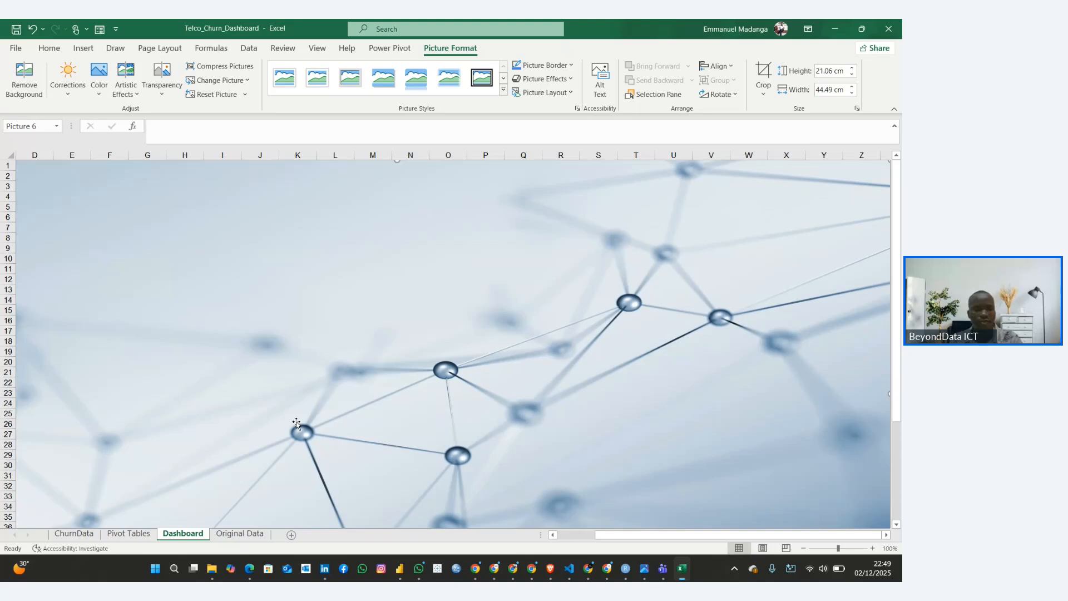
Hide the formula bar and the row and column headings on the Dashboard worksheet
{"action": "scroll", "coordinate": [300, 422], "scroll_direction": "down", "scroll_amount": 5}
{"action": "scroll", "coordinate": [300, 422], "scroll_direction": "up", "scroll_amount": 5}
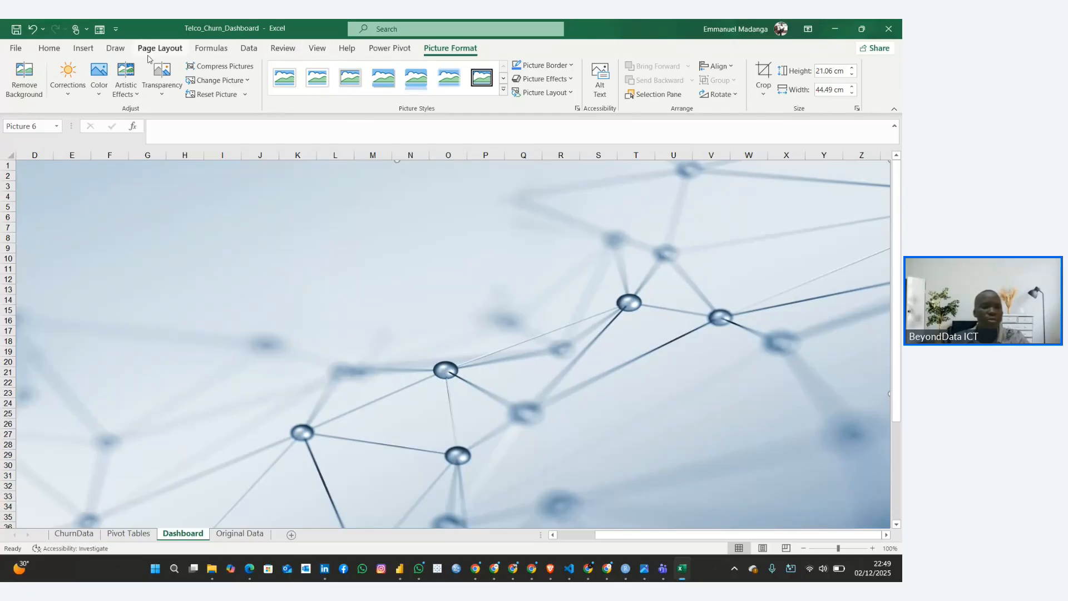
{"action": "left_click", "coordinate": [317, 48]}
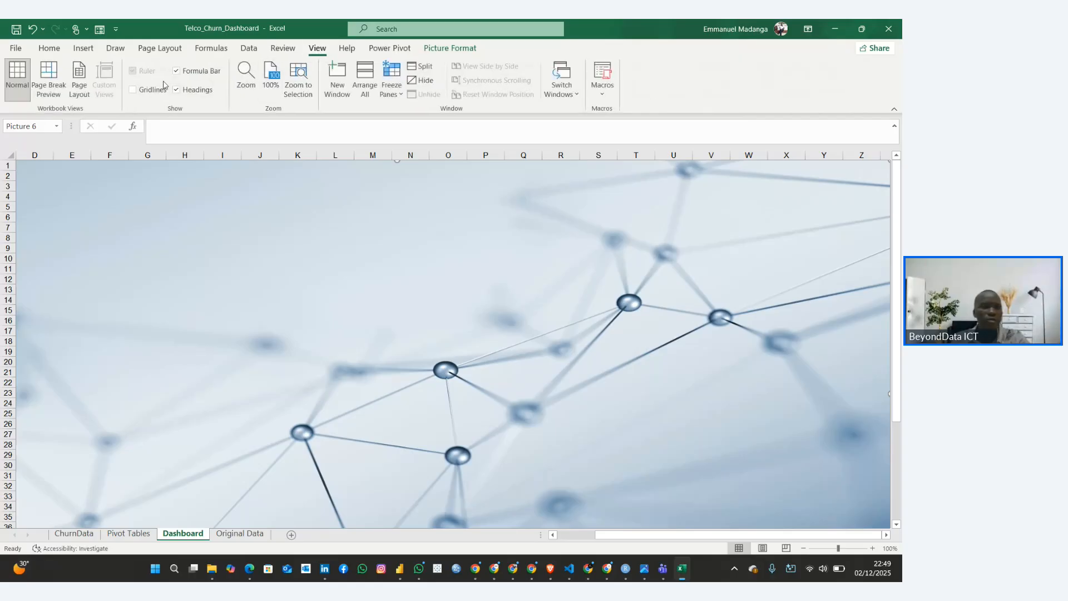
{"action": "left_click", "coordinate": [176, 71]}
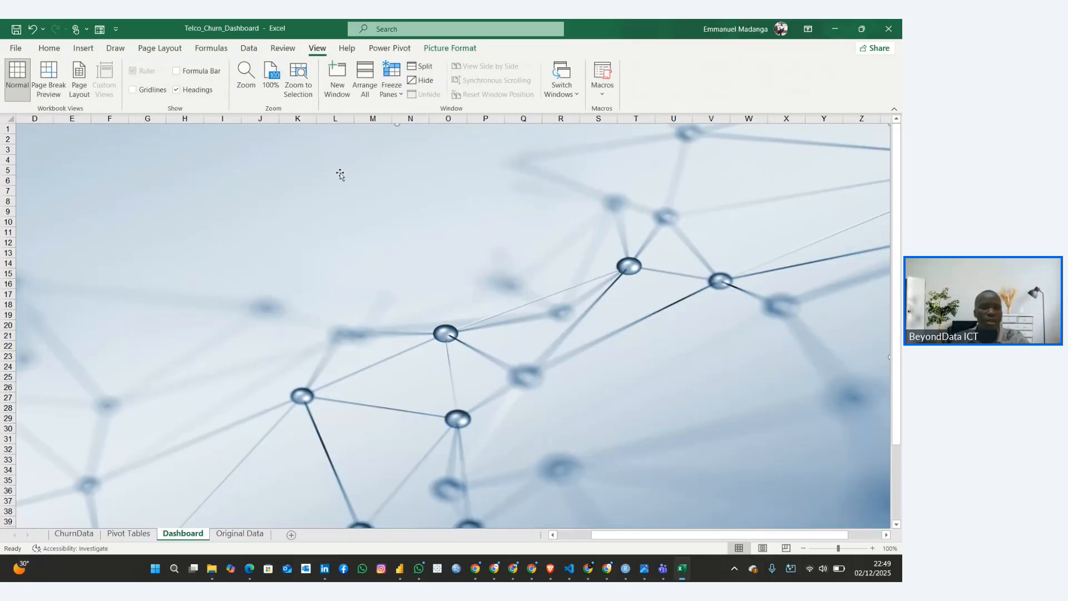
{"action": "left_click", "coordinate": [176, 90]}
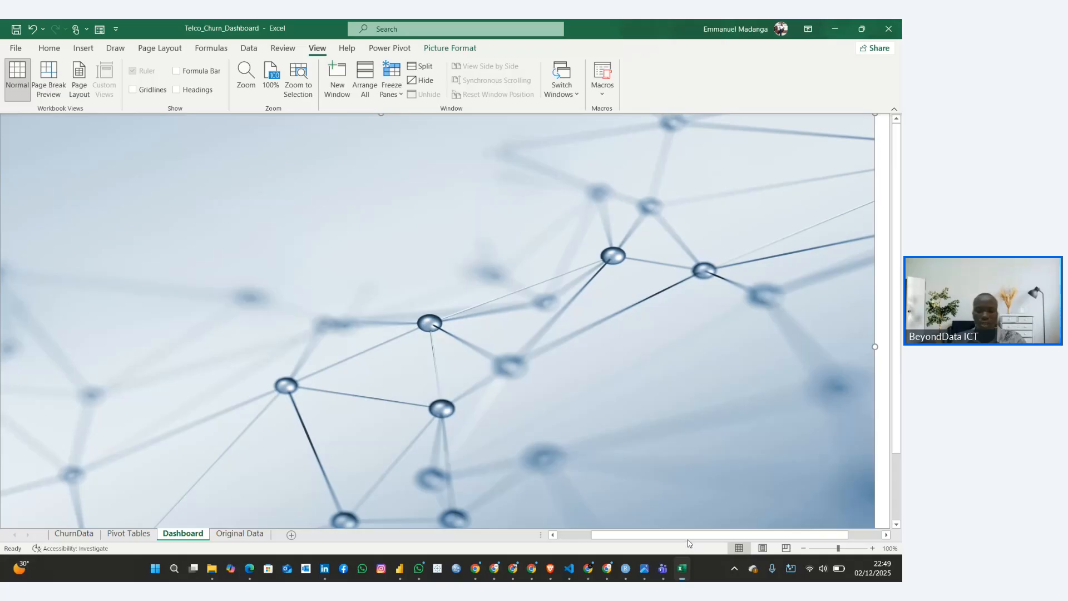
{"action": "left_click_drag", "start_coordinate": [688, 538], "coordinate": [632, 542]}
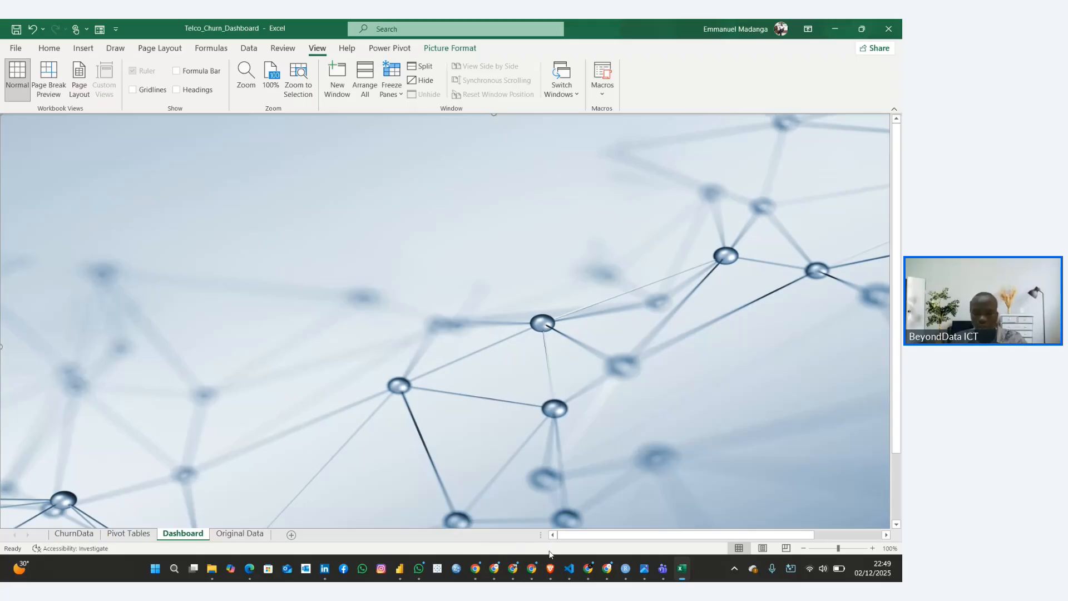
Switch to the Customer Churn Rate Guide in Chrome and review the chart list, starting with the Churn Rate KPI card
{"action": "left_click", "coordinate": [587, 569]}
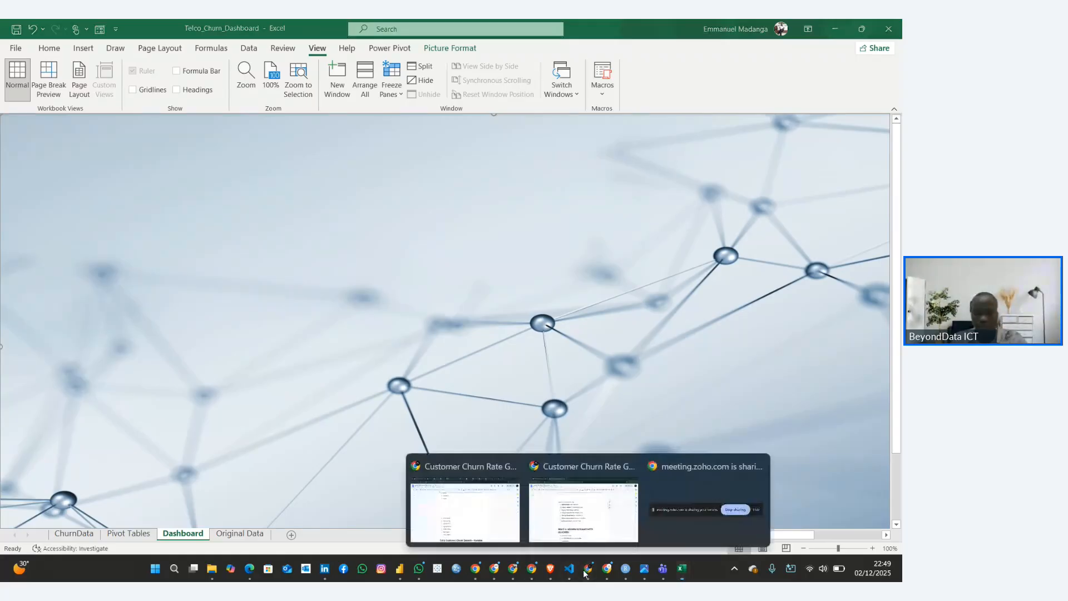
{"action": "left_click", "coordinate": [580, 510]}
{"action": "left_click", "coordinate": [329, 378]}
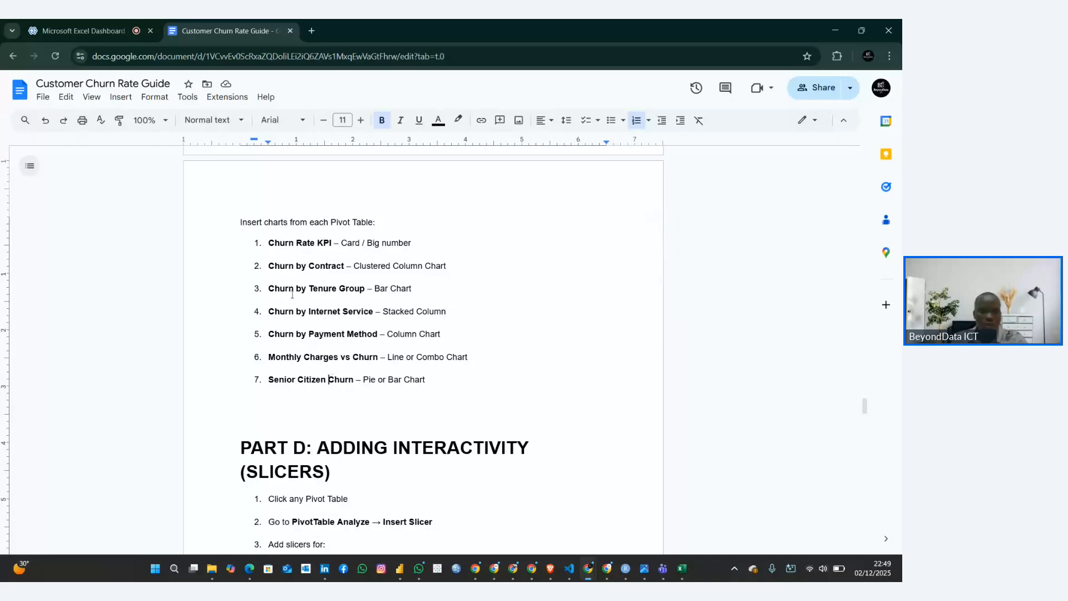
{"action": "left_click_drag", "start_coordinate": [273, 244], "coordinate": [330, 245]}
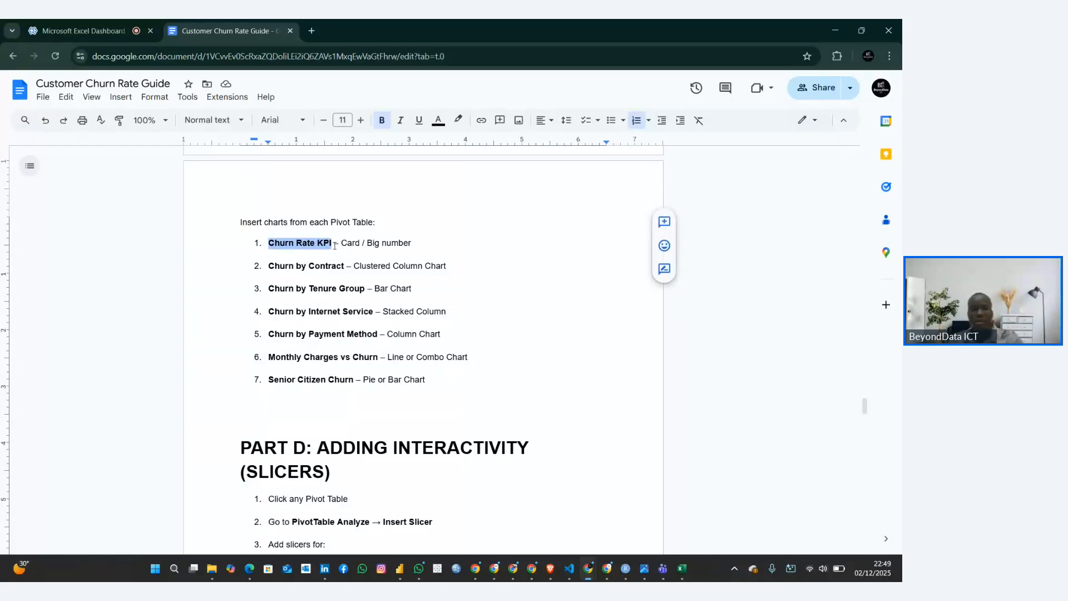
{"action": "left_click", "coordinate": [301, 252]}
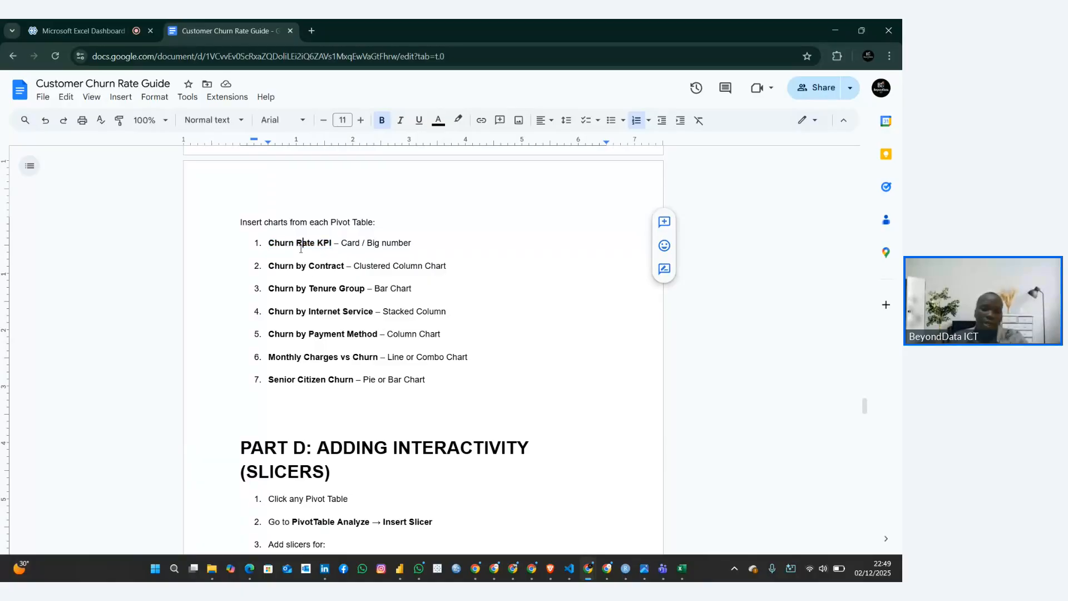
{"action": "left_click", "coordinate": [412, 263]}
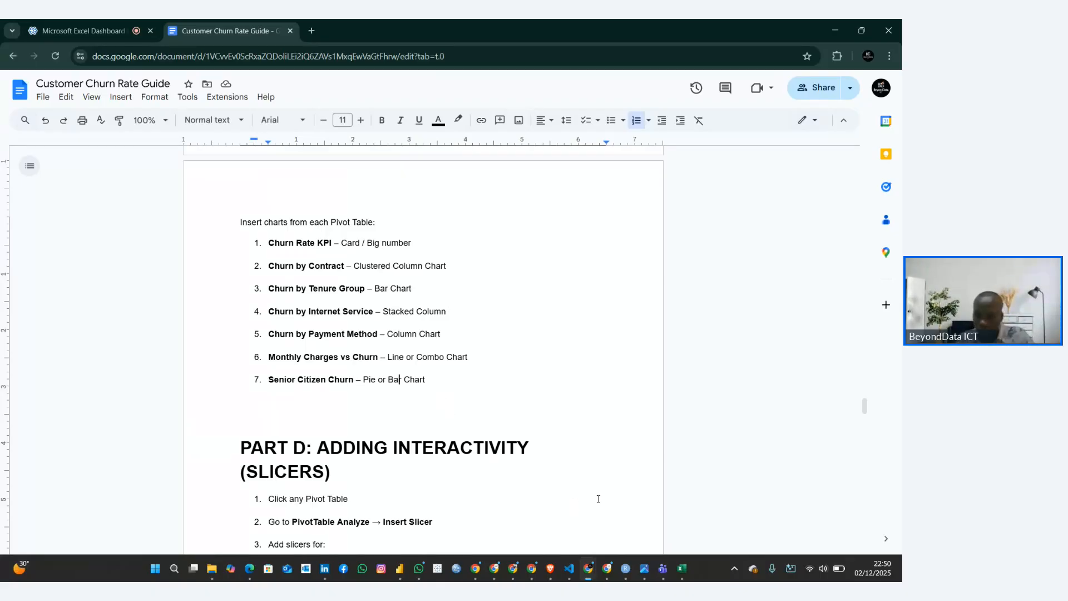
Return to Excel and draw a rounded rectangle about 1.93 cm high and 26.82 cm wide along the picture's upper edge as a banner
{"action": "mouse_move", "coordinate": [681, 567]}
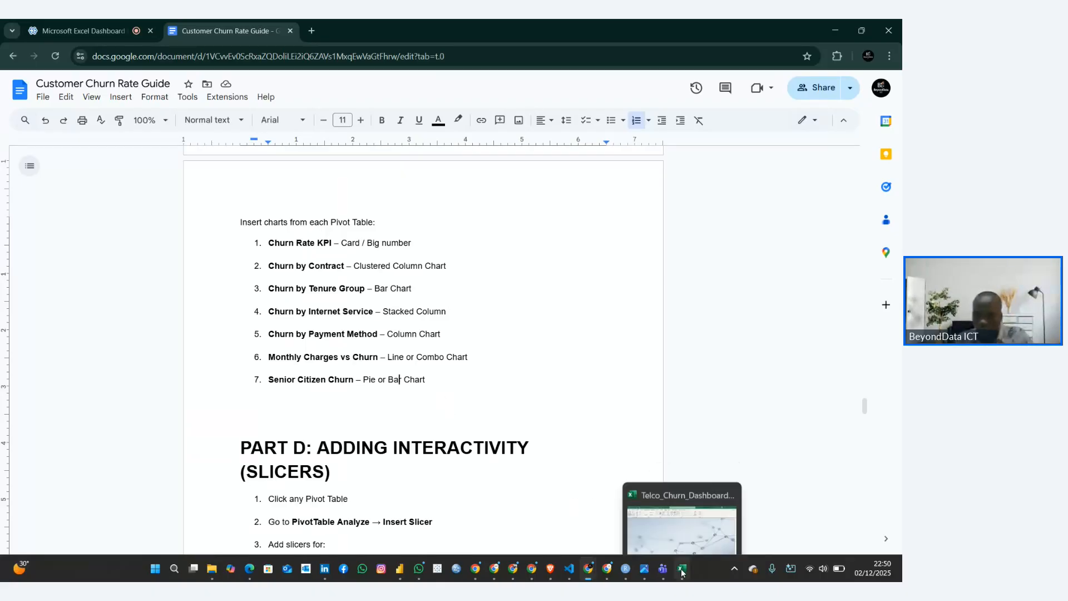
{"action": "left_click", "coordinate": [639, 514]}
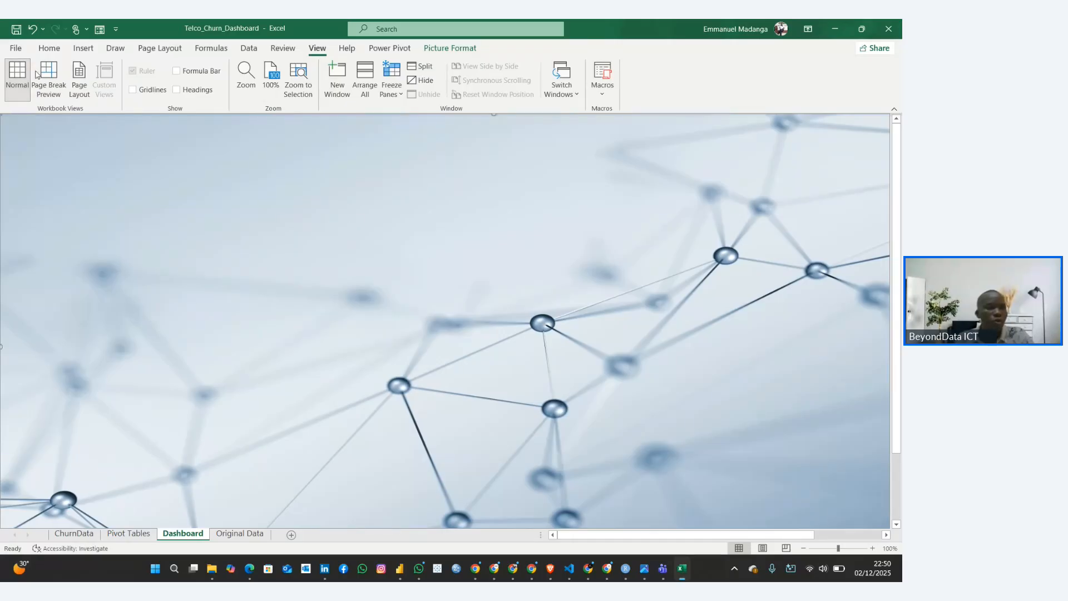
{"action": "left_click", "coordinate": [86, 49]}
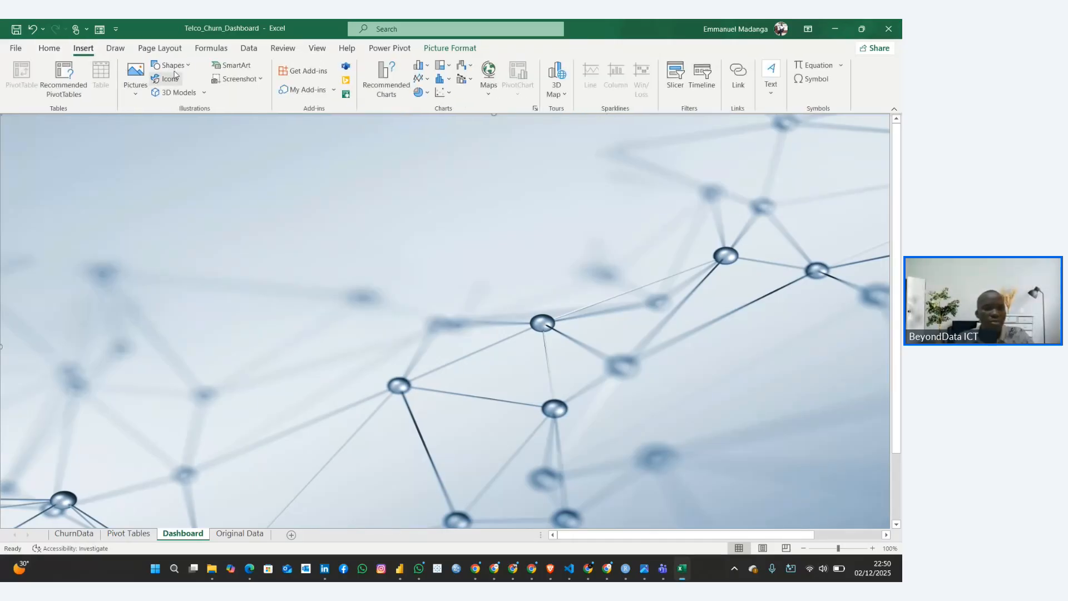
{"action": "left_click", "coordinate": [186, 66]}
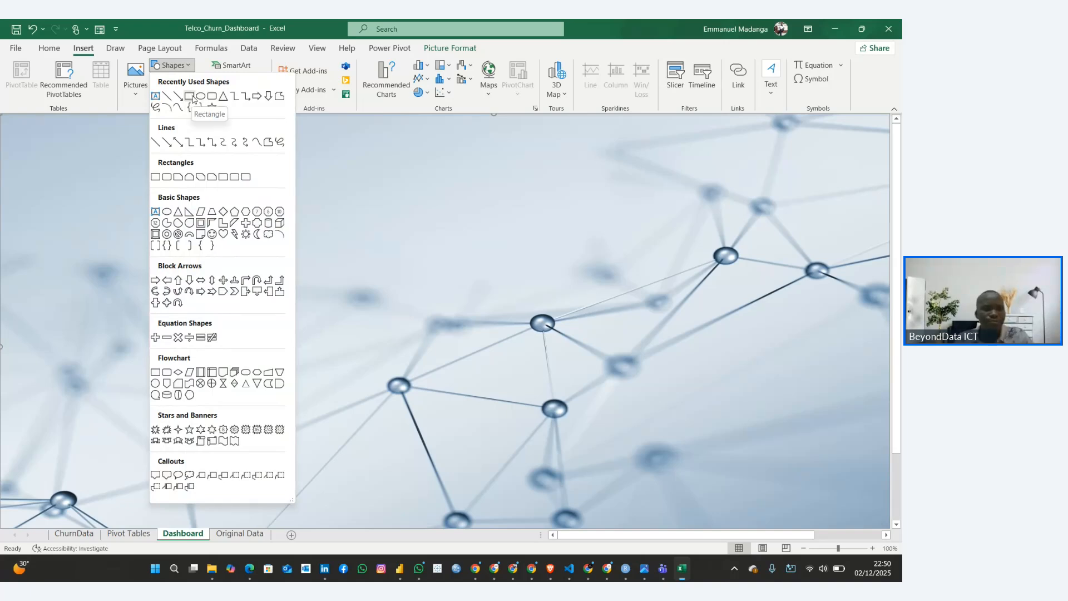
{"action": "left_click", "coordinate": [191, 96]}
{"action": "left_click_drag", "start_coordinate": [139, 125], "coordinate": [735, 168]}
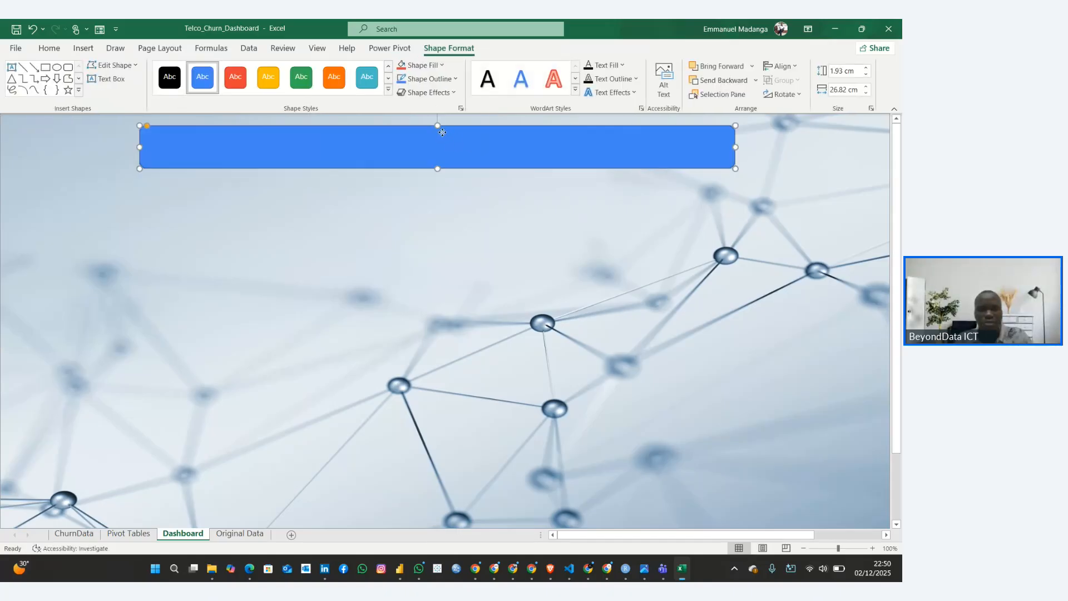
{"action": "left_click_drag", "start_coordinate": [442, 132], "coordinate": [433, 123]}
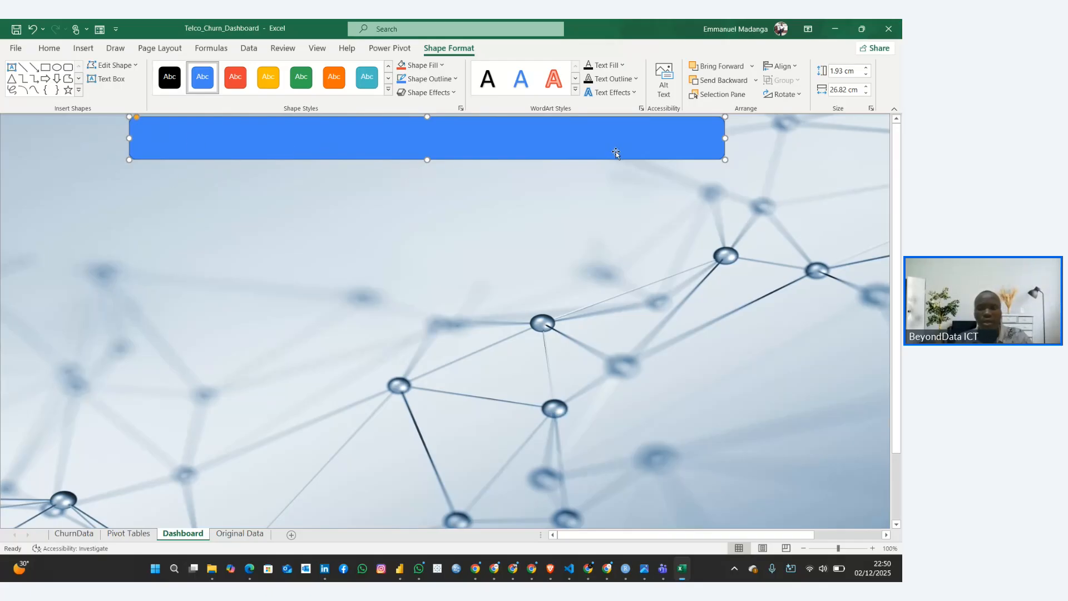
Fill the banner rectangle with white and remove its outline
{"action": "left_click", "coordinate": [414, 68]}
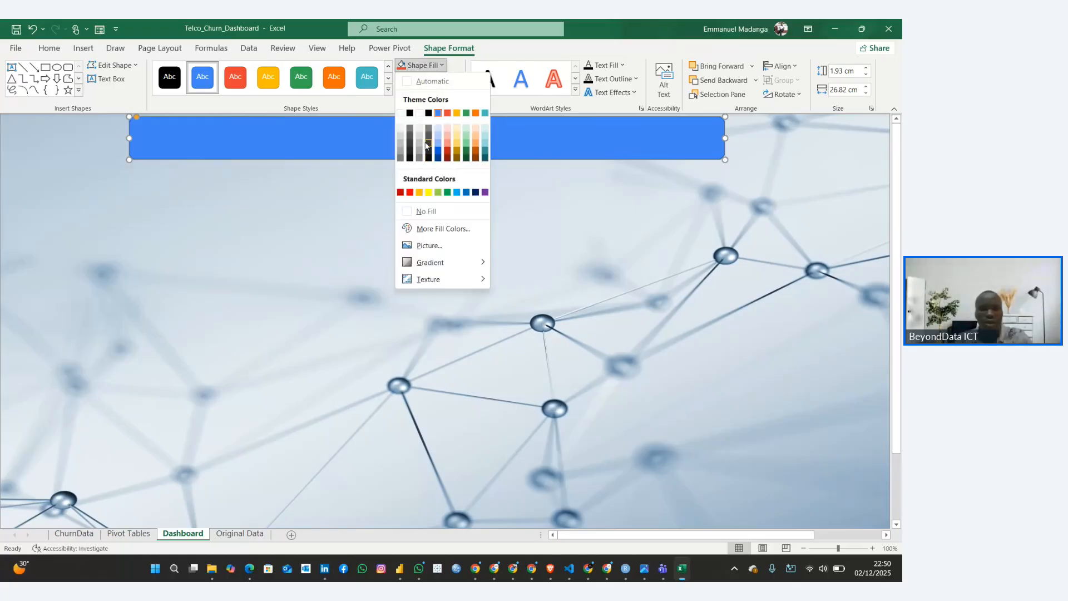
{"action": "left_click", "coordinate": [427, 81]}
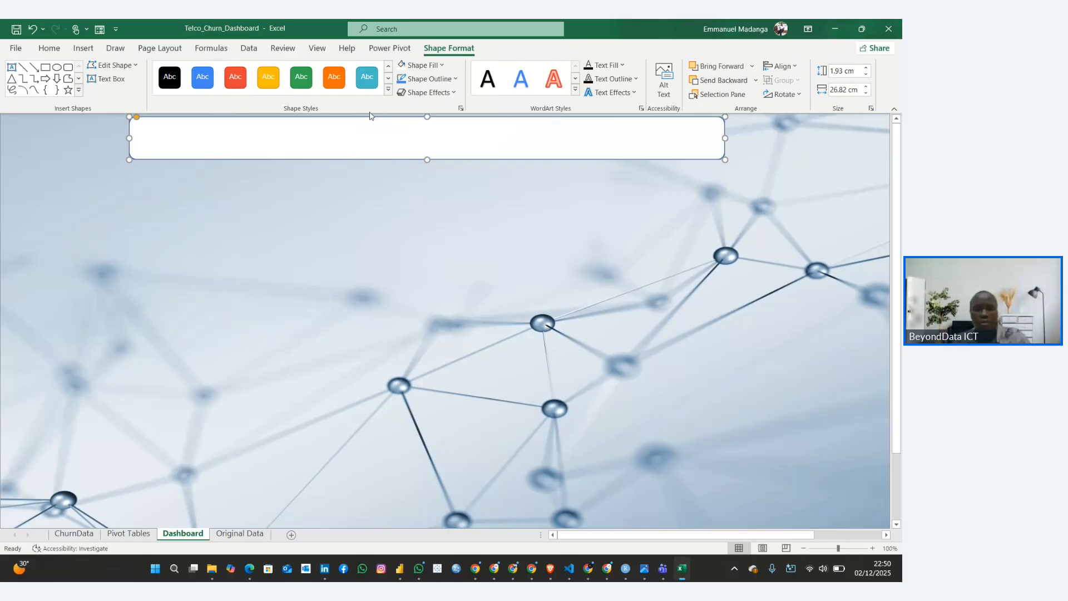
{"action": "left_click", "coordinate": [426, 92]}
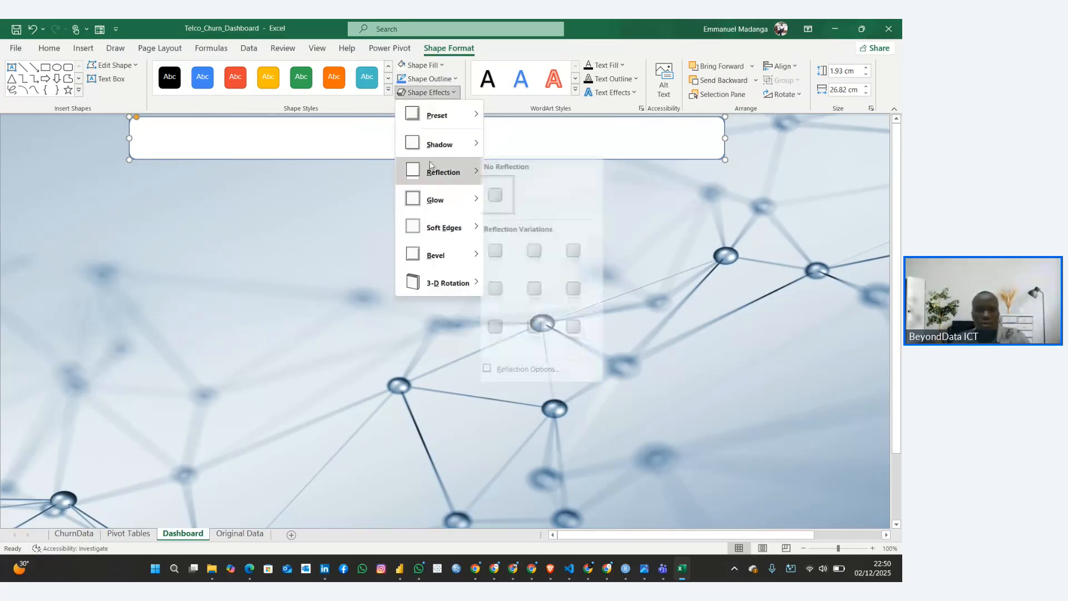
{"action": "left_click", "coordinate": [438, 79]}
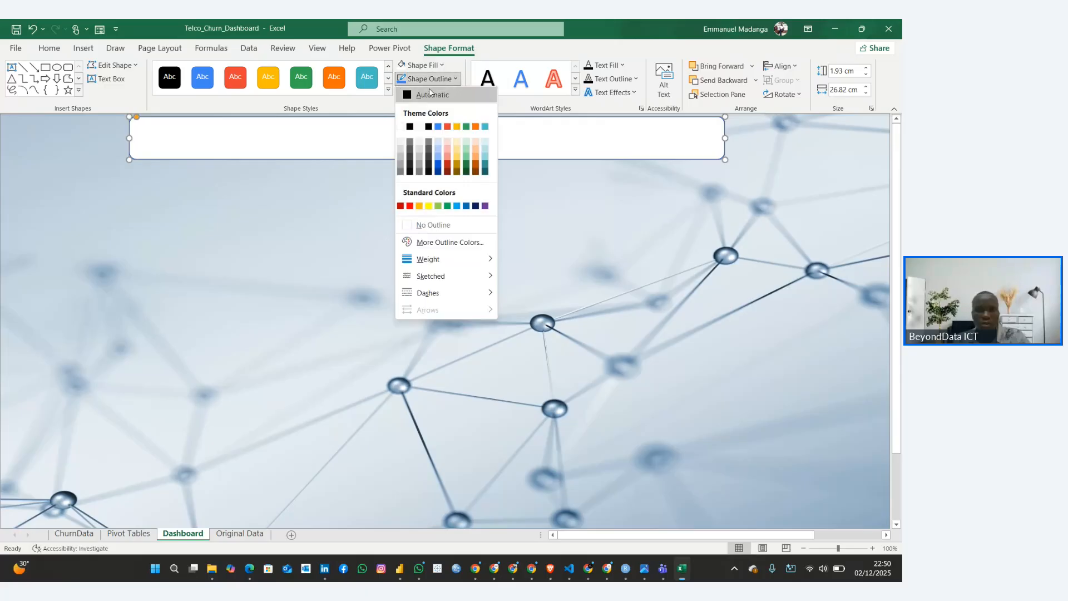
{"action": "left_click", "coordinate": [420, 225]}
{"action": "left_click", "coordinate": [349, 162]}
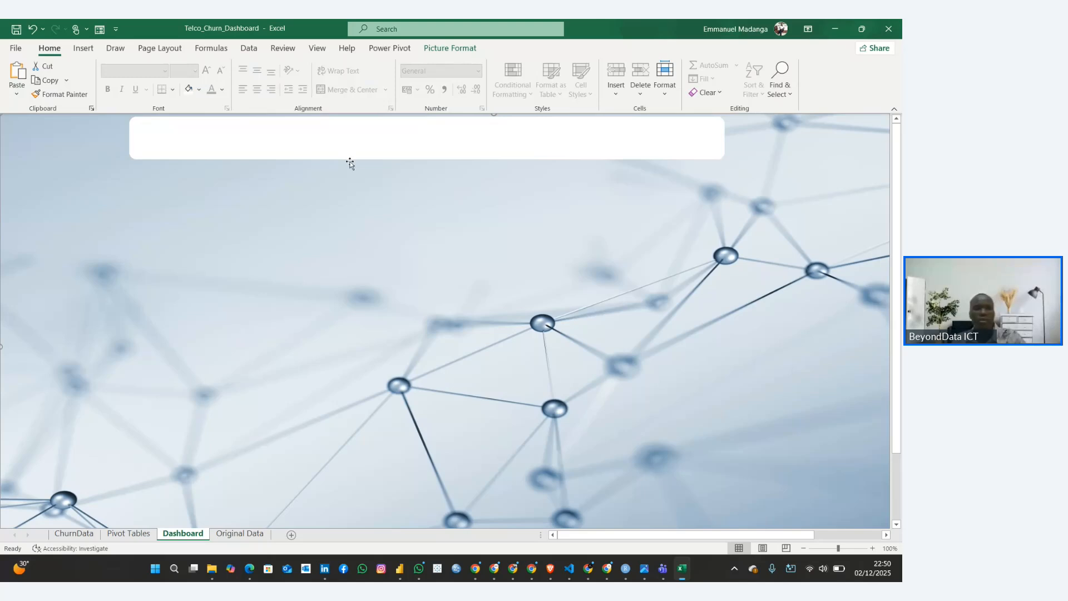
Duplicate the white banner, reshape the copy into a small, taller card, and place it directly below the banner with their left edges aligned
{"action": "left_click", "coordinate": [346, 153]}
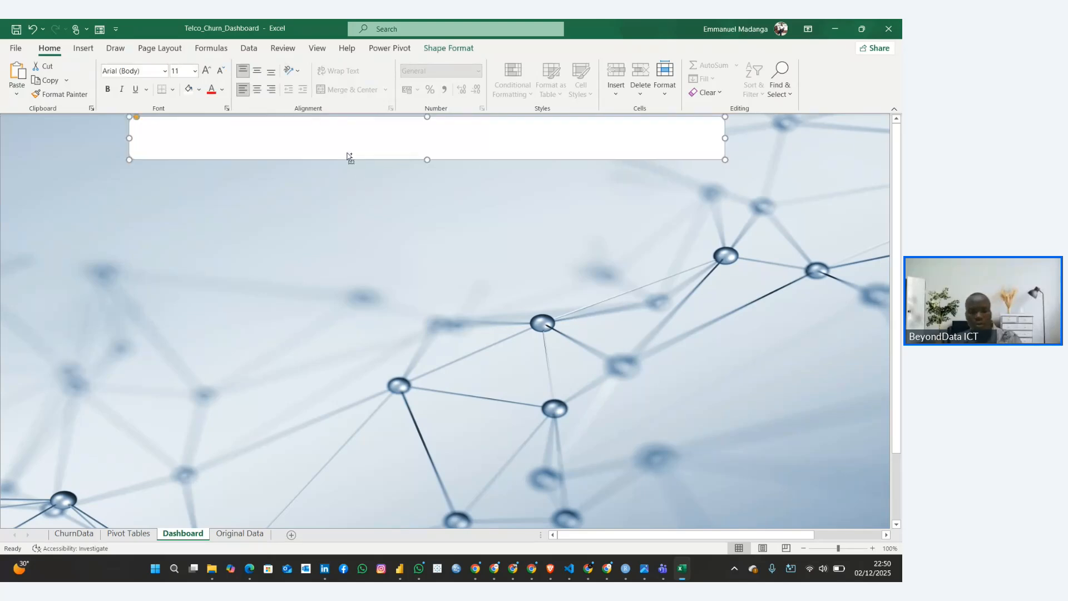
{"action": "key", "text": "ctrl+d"}
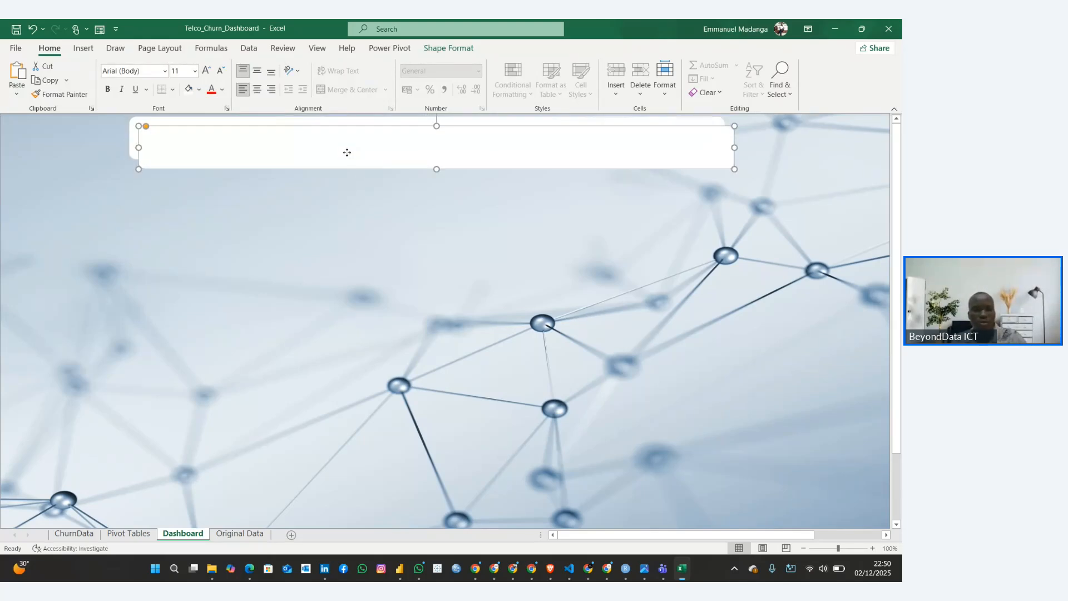
{"action": "left_click_drag", "start_coordinate": [350, 159], "coordinate": [355, 222]}
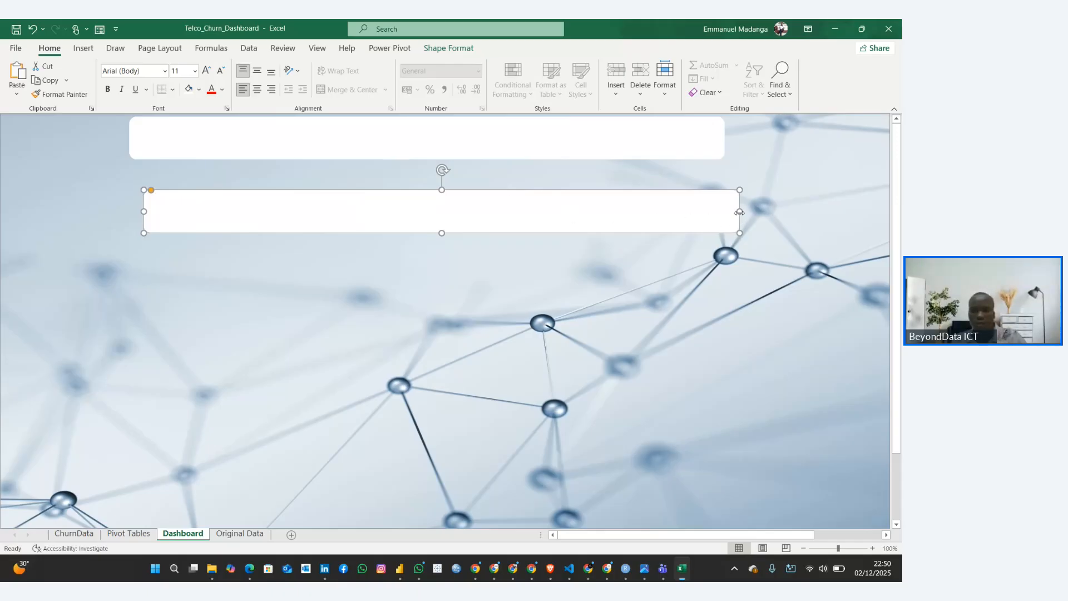
{"action": "left_click_drag", "start_coordinate": [739, 212], "coordinate": [278, 219]}
{"action": "left_click_drag", "start_coordinate": [198, 205], "coordinate": [184, 234]}
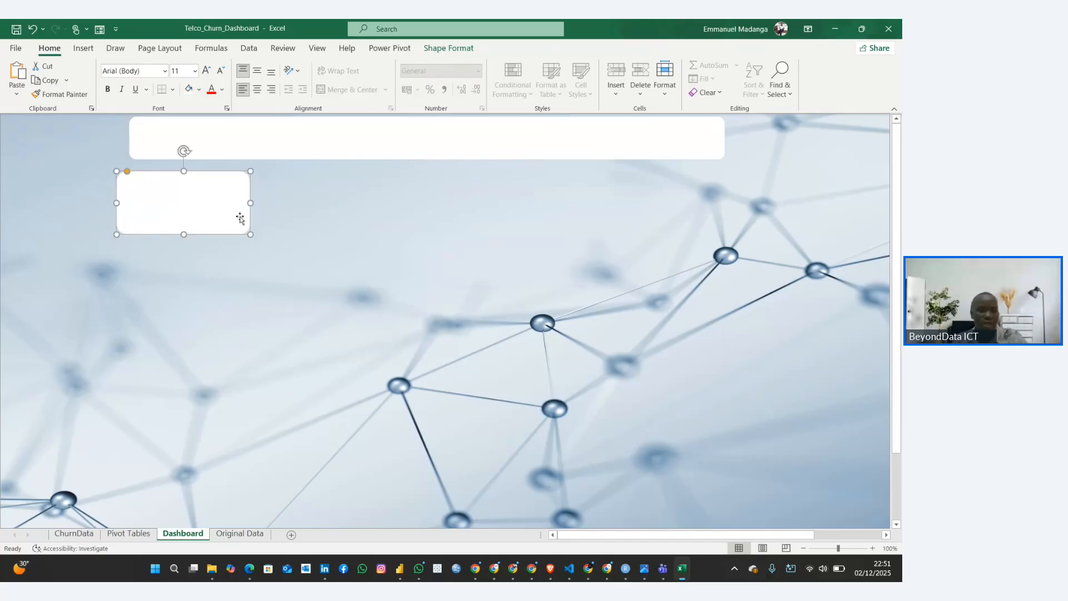
{"action": "mouse_move", "coordinate": [182, 190]}
{"action": "left_mouse_down"}
{"action": "mouse_move", "coordinate": [189, 184]}
{"action": "mouse_move", "coordinate": [190, 201]}
{"action": "left_mouse_up"}
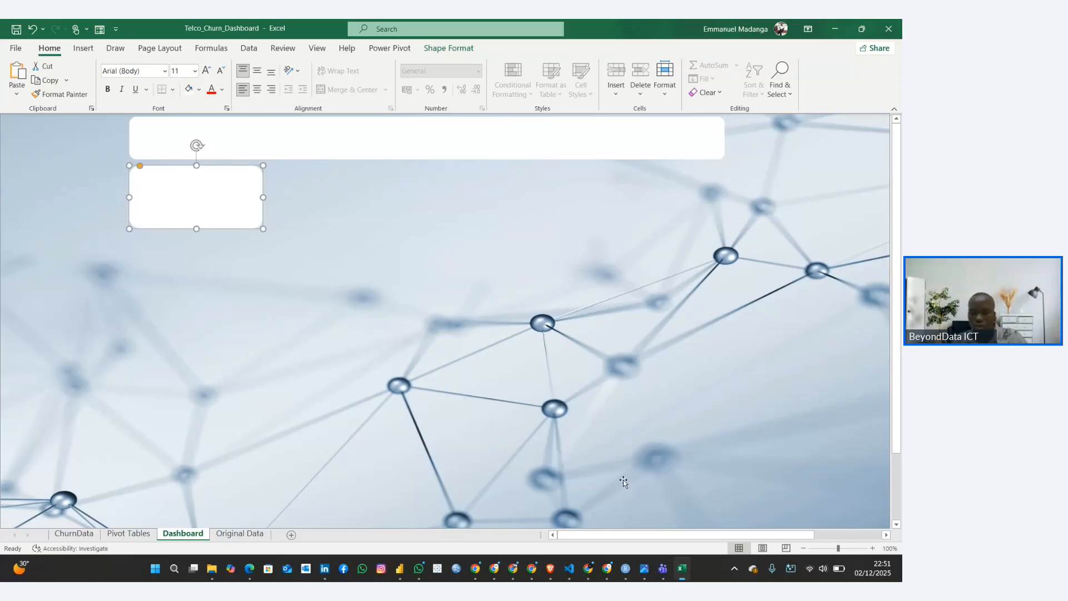
Check the Churn Rate KPI and Churn by Contract entries in the Chrome guide, and return to the Excel dashboard
{"action": "mouse_move", "coordinate": [589, 566]}
{"action": "left_click", "coordinate": [584, 534]}
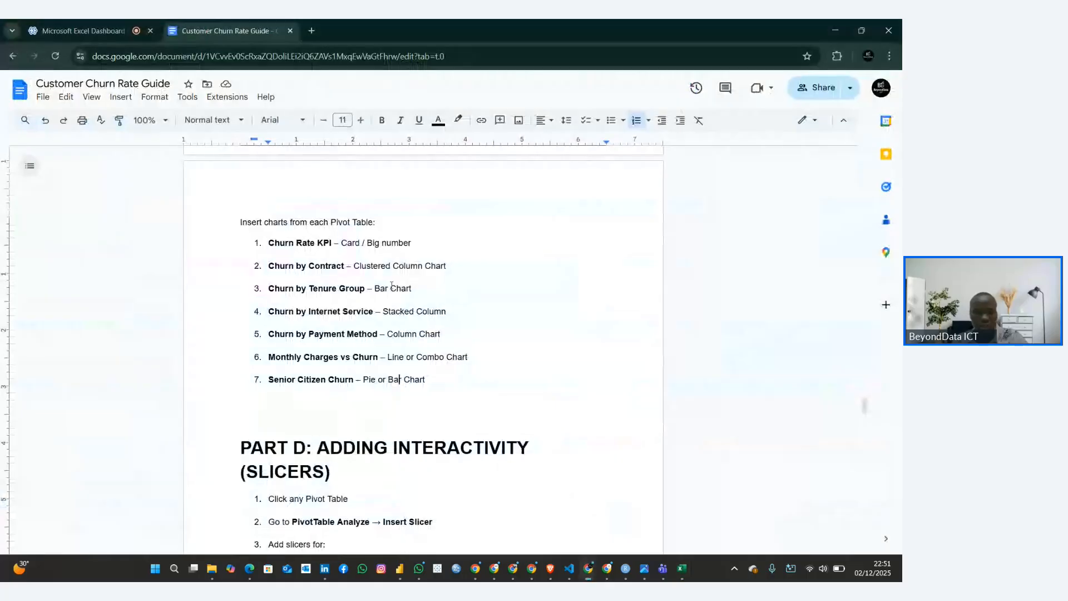
{"action": "left_click_drag", "start_coordinate": [270, 244], "coordinate": [343, 268]}
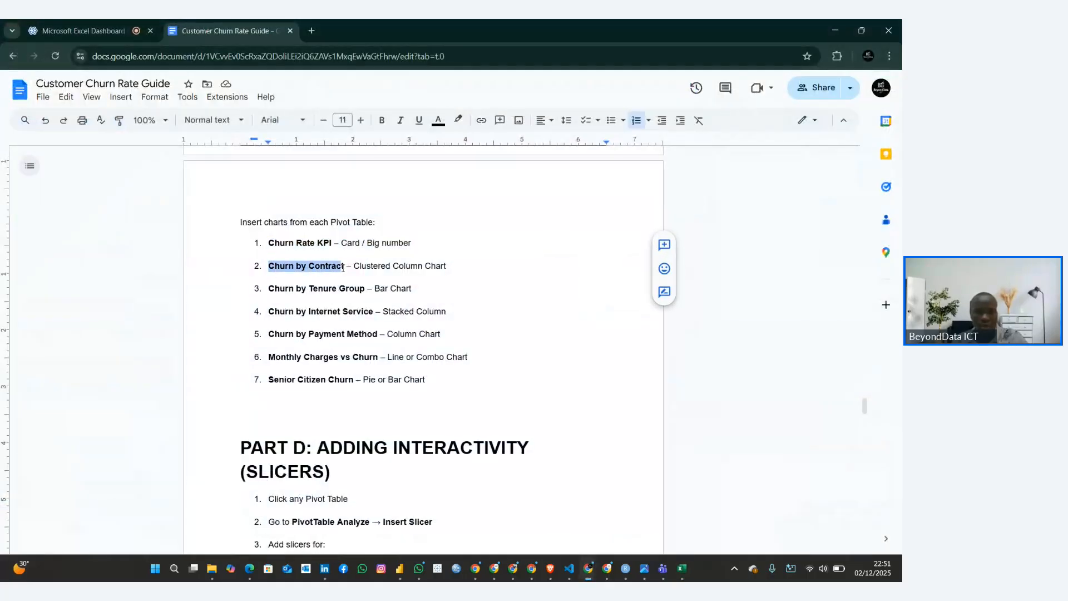
{"action": "left_click", "coordinate": [381, 266]}
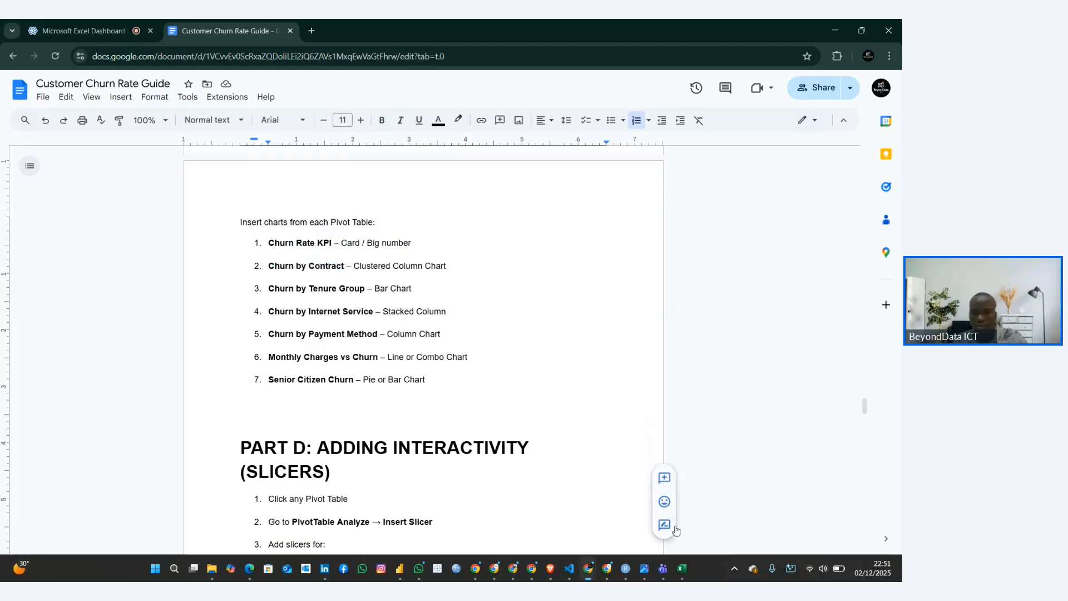
{"action": "left_click", "coordinate": [683, 568]}
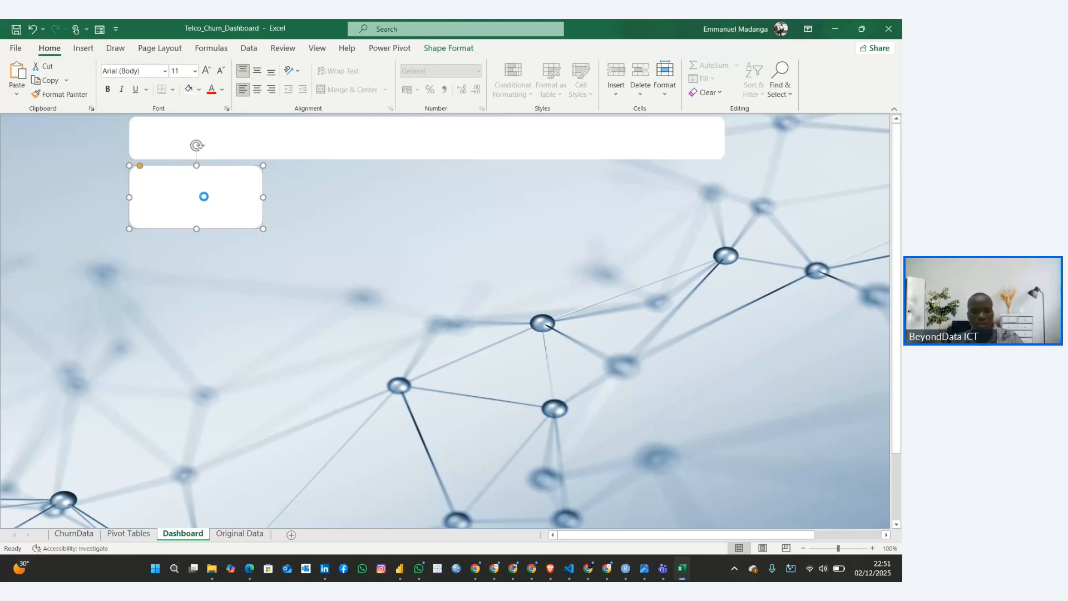
{"action": "left_click_drag", "start_coordinate": [205, 197], "coordinate": [200, 468]}
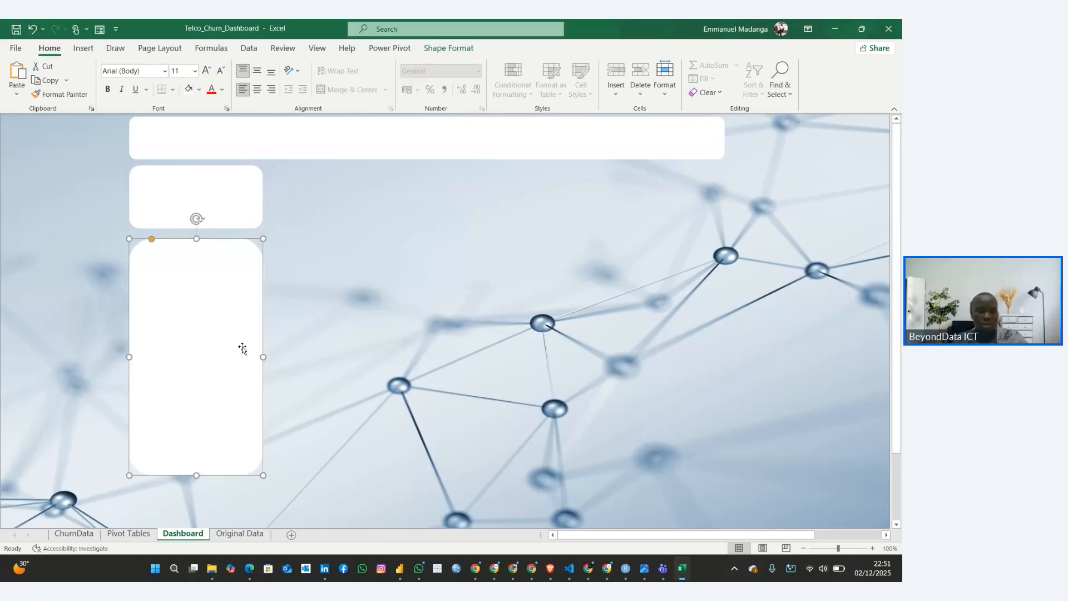
{"action": "left_click_drag", "start_coordinate": [264, 357], "coordinate": [377, 382]}
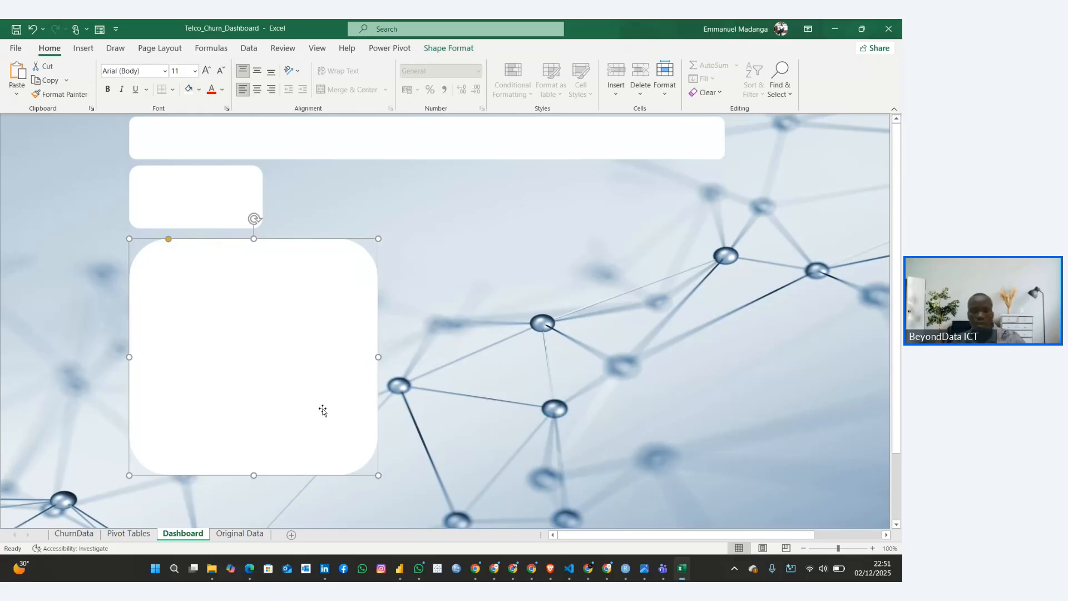
{"action": "key", "text": "Delete"}
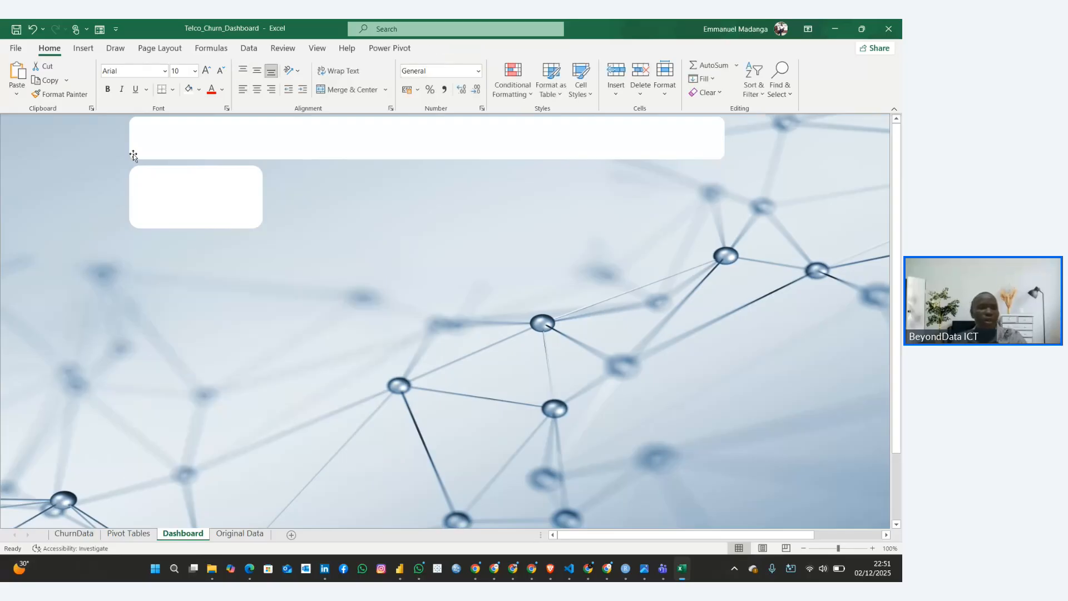
Draw a rectangle about 4.11 cm high and 5.44 cm wide below the small white card
{"action": "left_click", "coordinate": [82, 49]}
{"action": "left_click", "coordinate": [184, 70]}
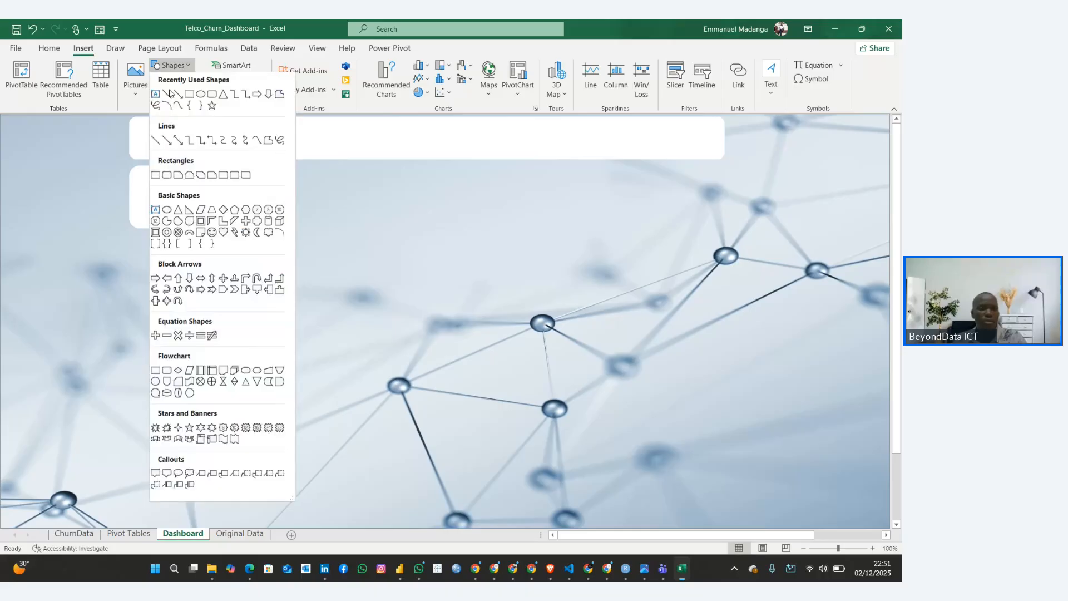
{"action": "left_click", "coordinate": [189, 99]}
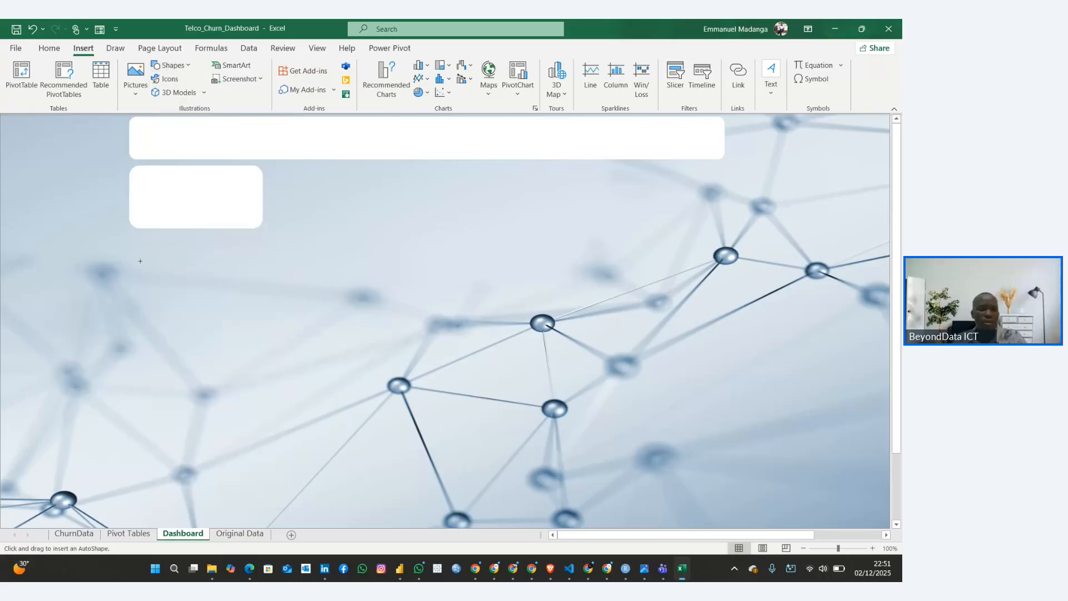
{"action": "mouse_move", "coordinate": [138, 258]}
{"action": "left_mouse_down"}
{"action": "mouse_move", "coordinate": [226, 329]}
{"action": "mouse_move", "coordinate": [262, 334]}
{"action": "mouse_move", "coordinate": [258, 349]}
{"action": "left_mouse_up"}
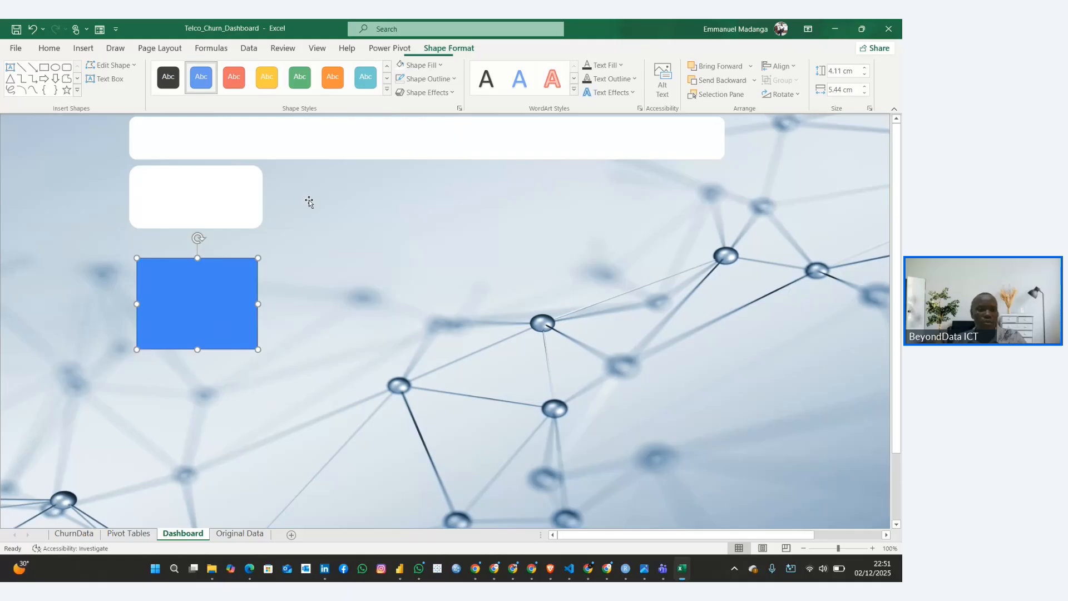
Fill the new rectangle with white and remove its outline
{"action": "left_click", "coordinate": [429, 66]}
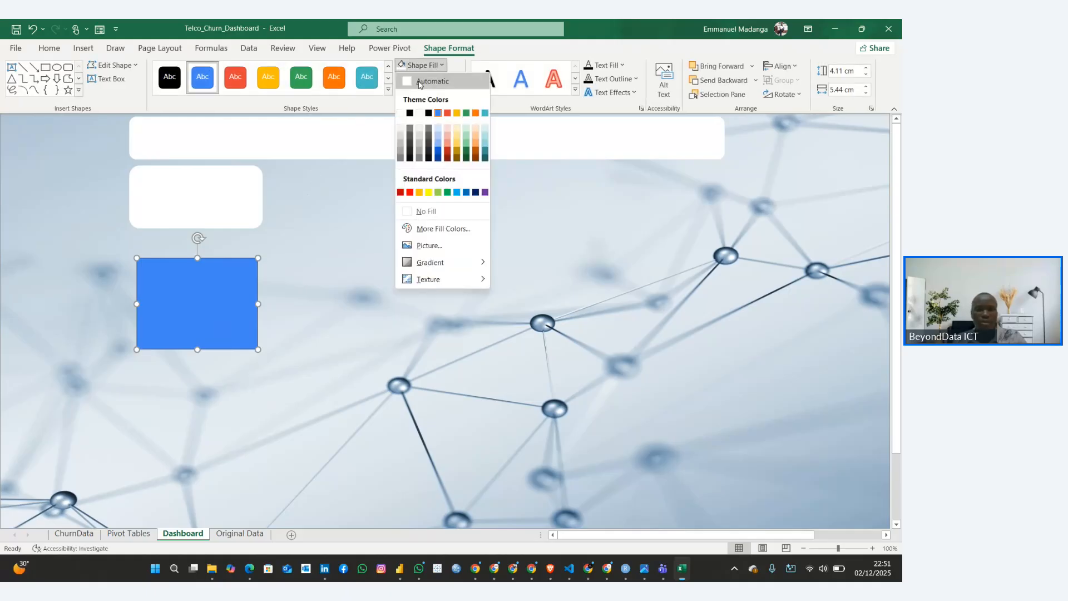
{"action": "left_click", "coordinate": [411, 109]}
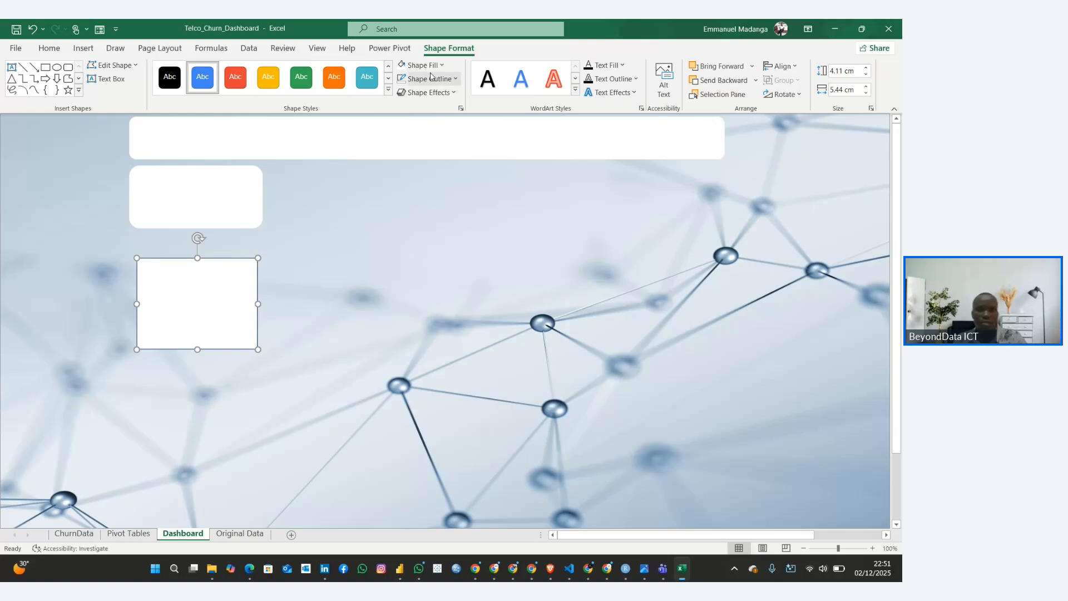
{"action": "left_click", "coordinate": [457, 81]}
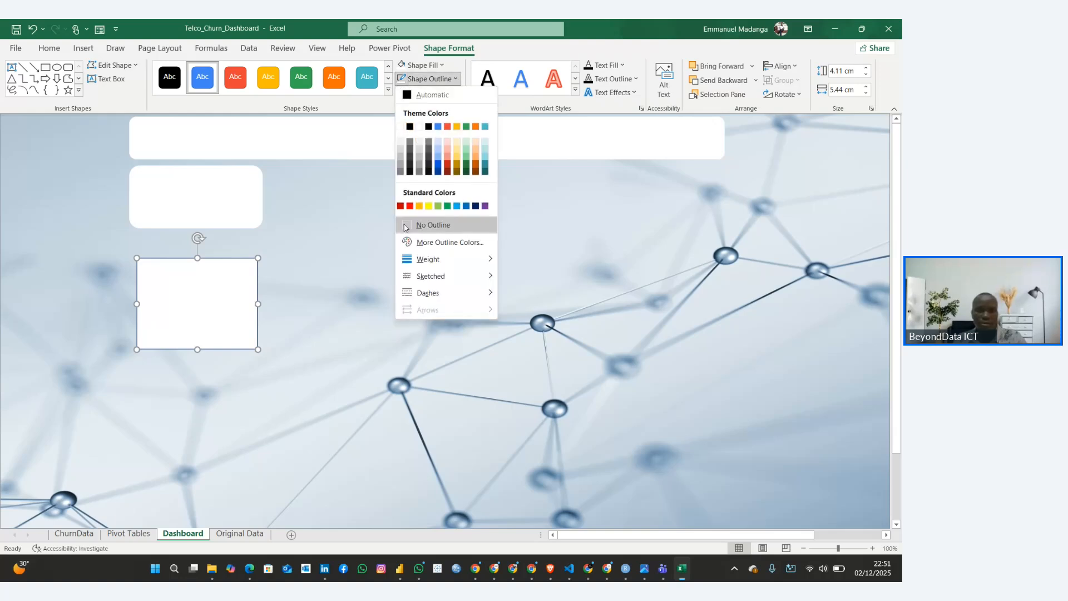
{"action": "left_click", "coordinate": [416, 226]}
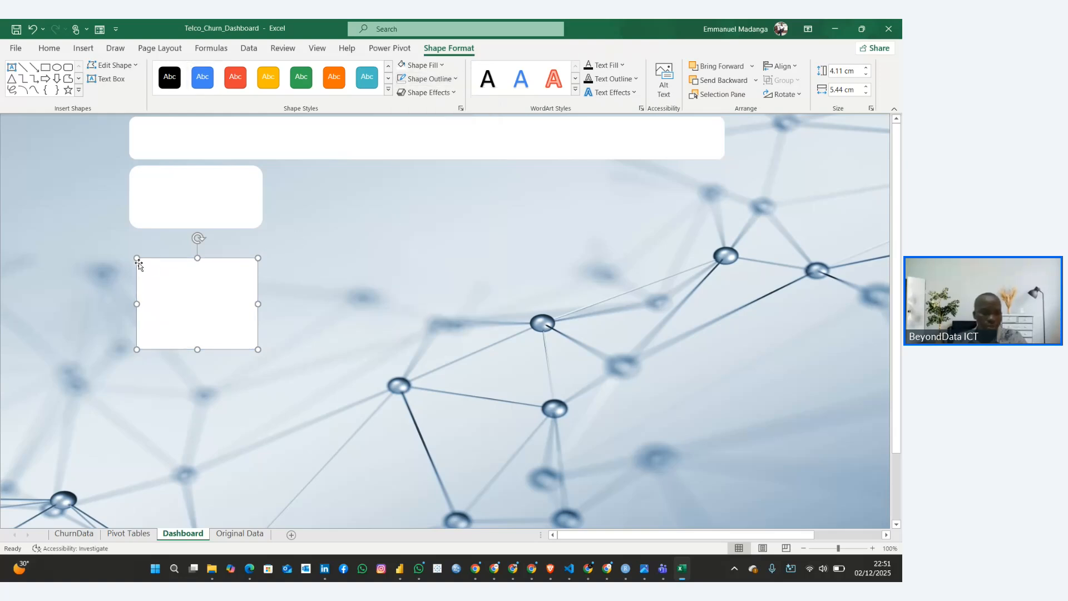
Enlarge the white rectangle into a chart panel about 5.69 cm high and 11.77 cm wide
{"action": "left_click_drag", "start_coordinate": [137, 260], "coordinate": [120, 248]}
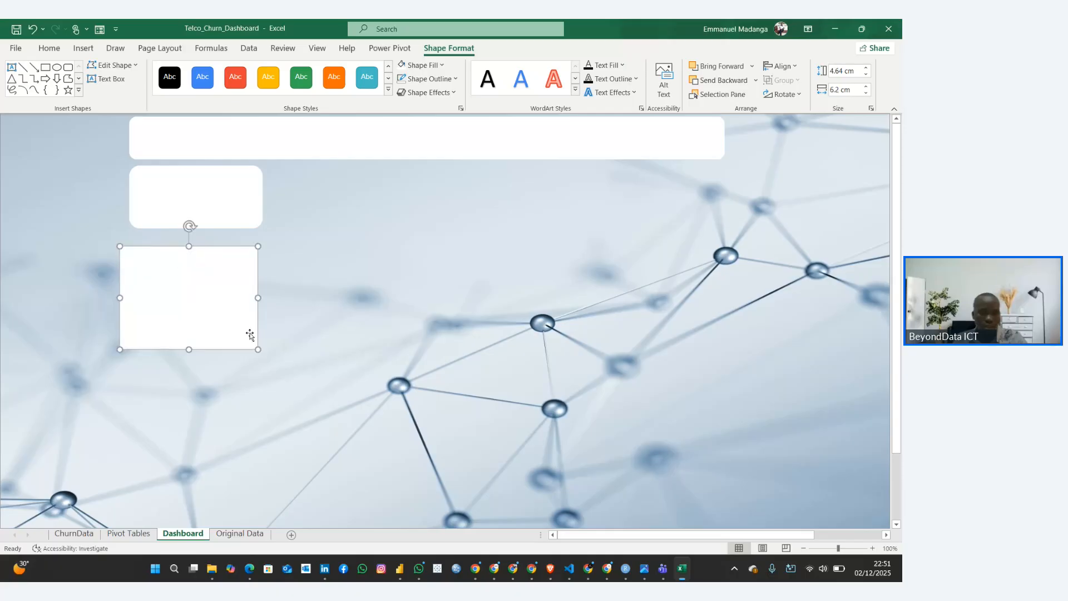
{"action": "left_click_drag", "start_coordinate": [258, 349], "coordinate": [381, 373]}
Duplicate the small white card twice and line up the copies beside it beneath the banner
{"action": "left_click", "coordinate": [254, 191]}
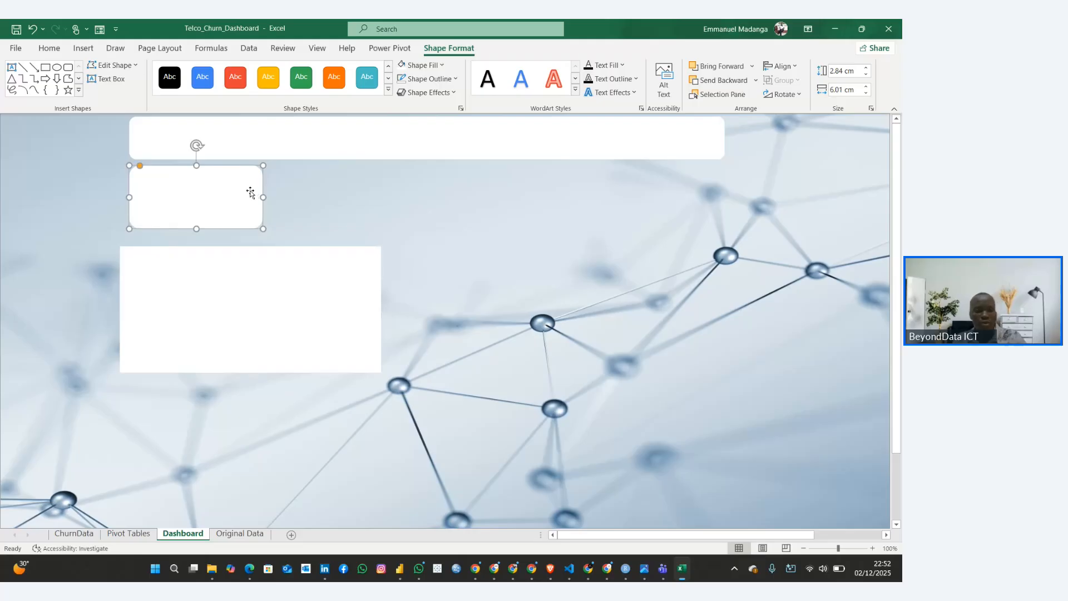
{"action": "left_click_drag", "start_coordinate": [245, 196], "coordinate": [369, 173]}
{"action": "left_click", "coordinate": [465, 189]}
{"action": "key", "text": "ctrl+v"}
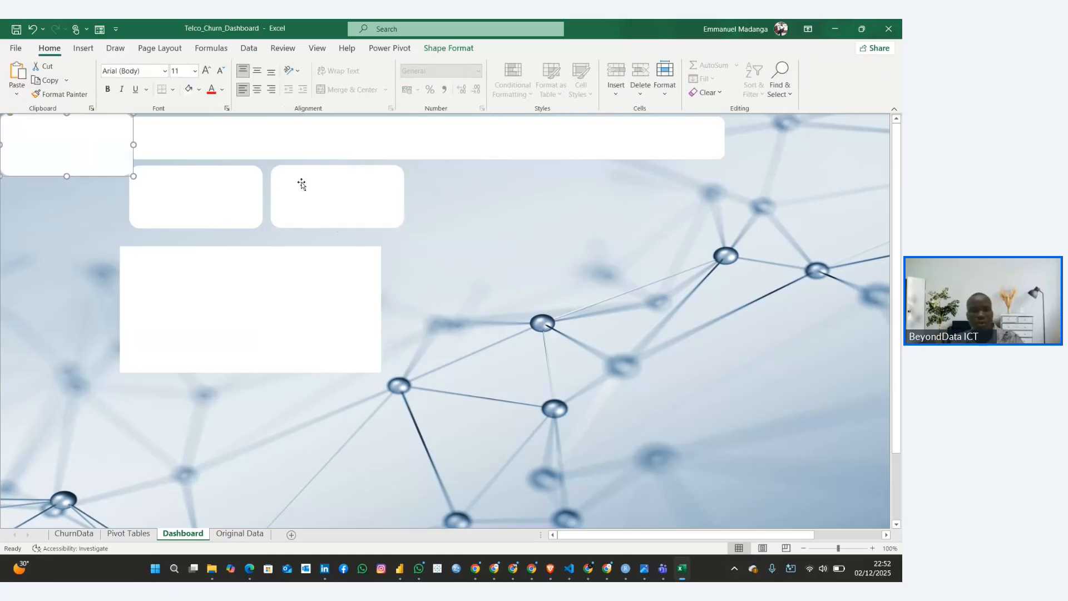
{"action": "left_click_drag", "start_coordinate": [78, 143], "coordinate": [495, 198]}
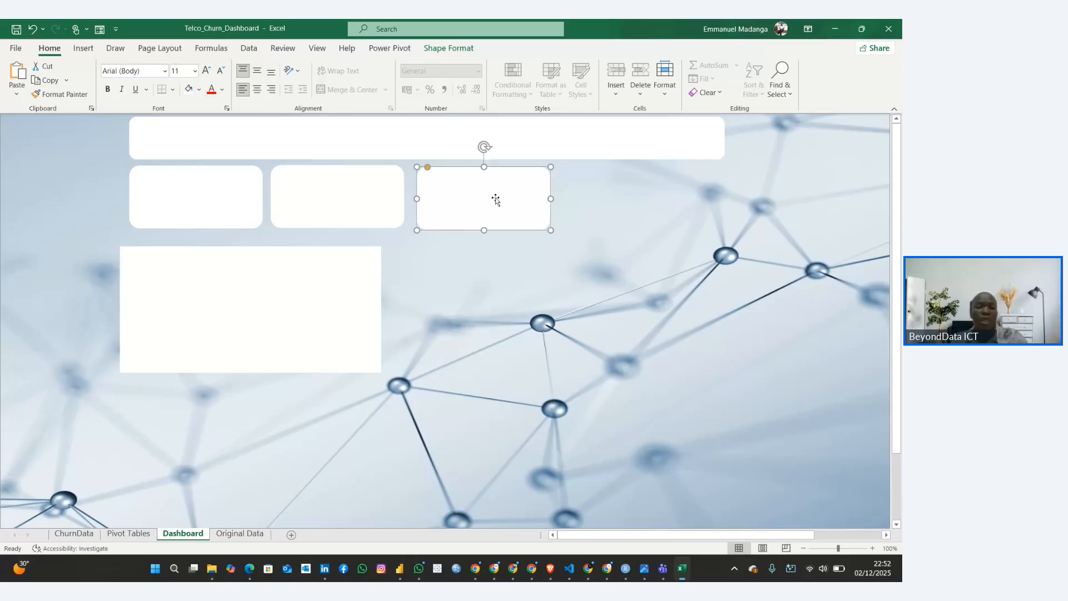
Give the banner an outer bottom-right offset shadow and the smallest blue glow variation
{"action": "left_click", "coordinate": [250, 198]}
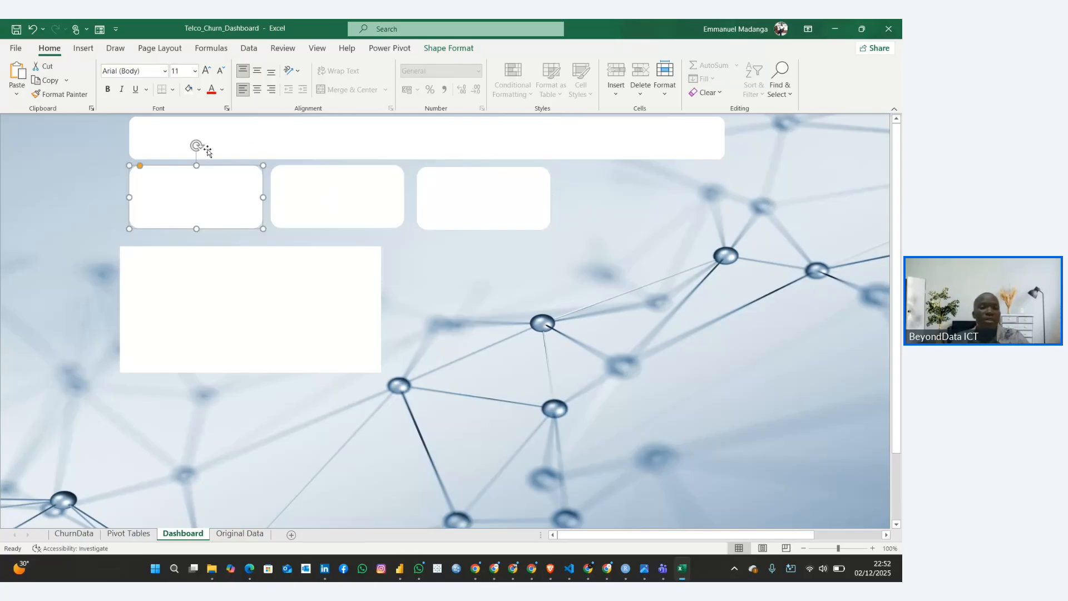
{"action": "left_click", "coordinate": [225, 135]}
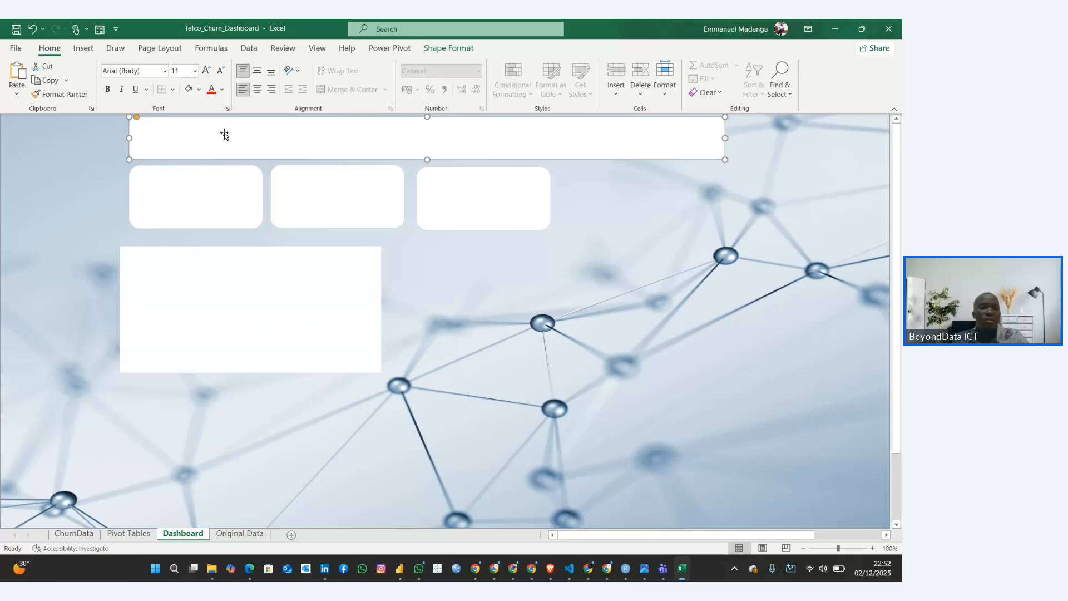
{"action": "left_click", "coordinate": [82, 49]}
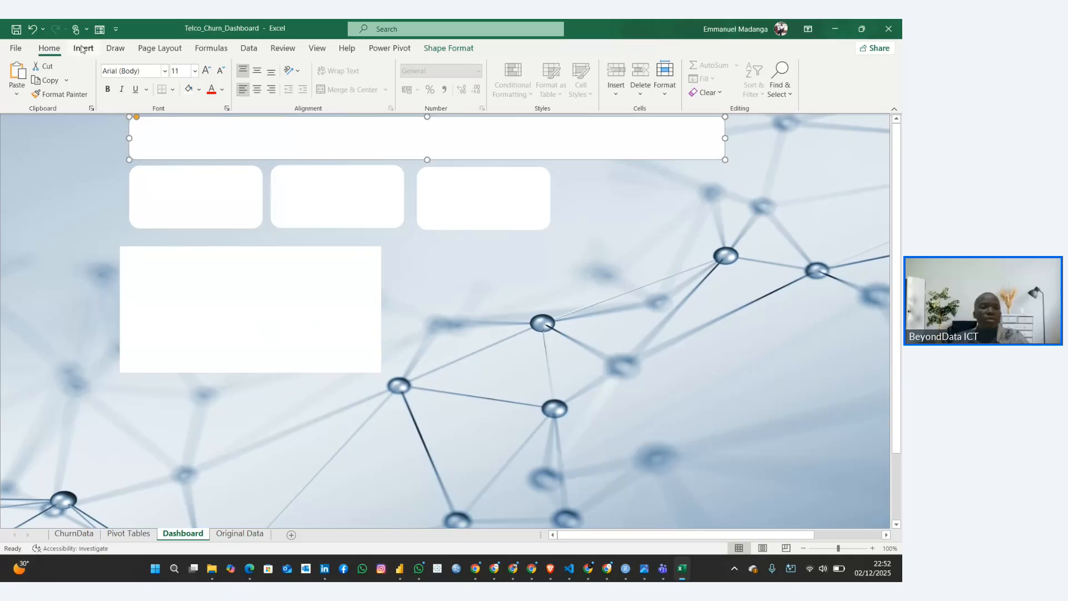
{"action": "left_click", "coordinate": [439, 49]}
{"action": "left_click", "coordinate": [428, 92]}
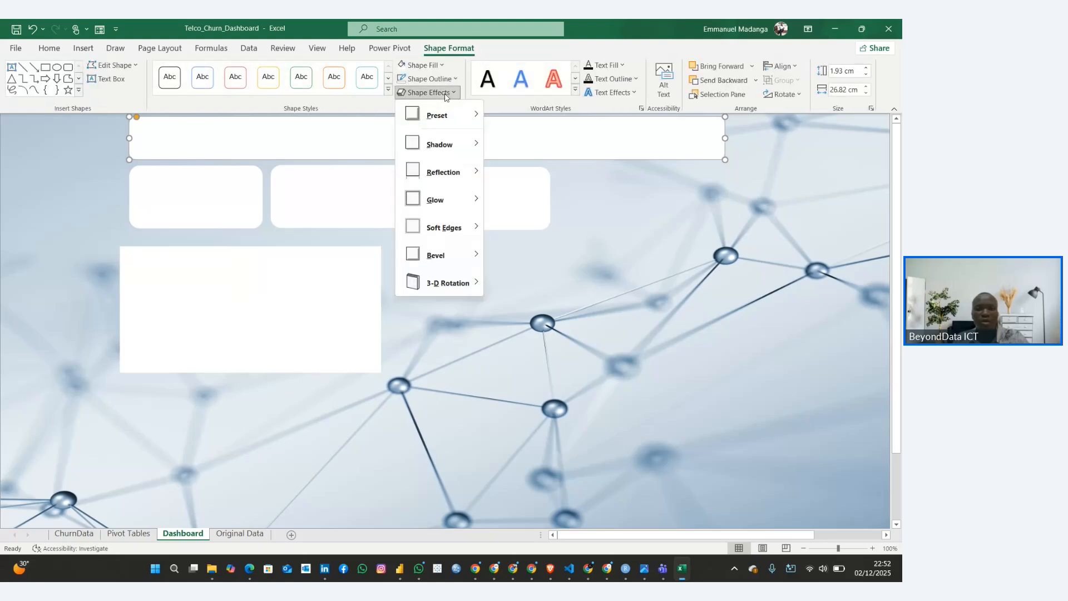
{"action": "mouse_move", "coordinate": [456, 145]}
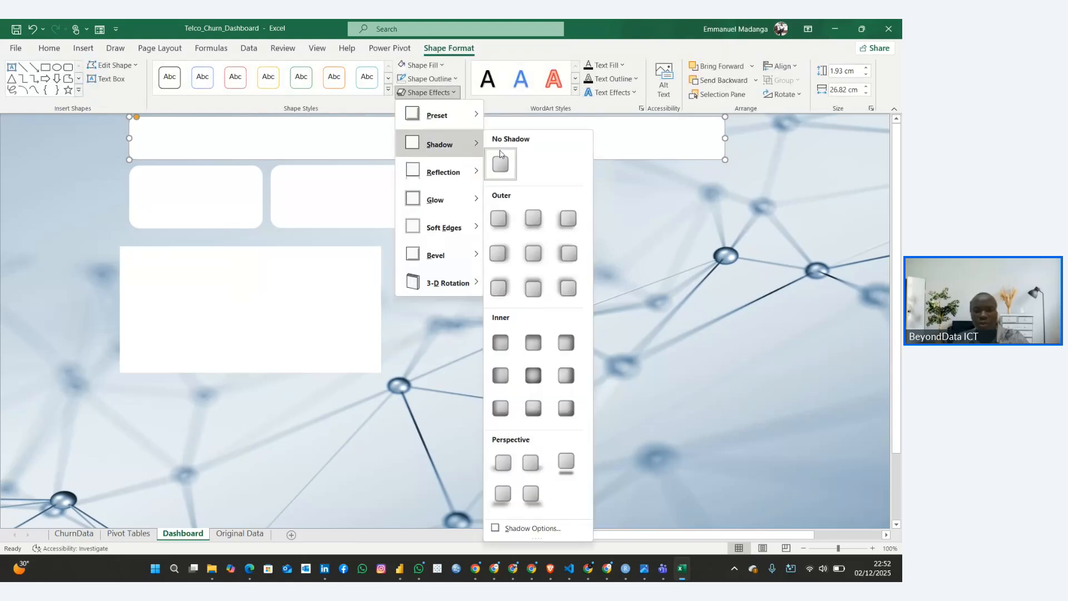
{"action": "left_click", "coordinate": [499, 218]}
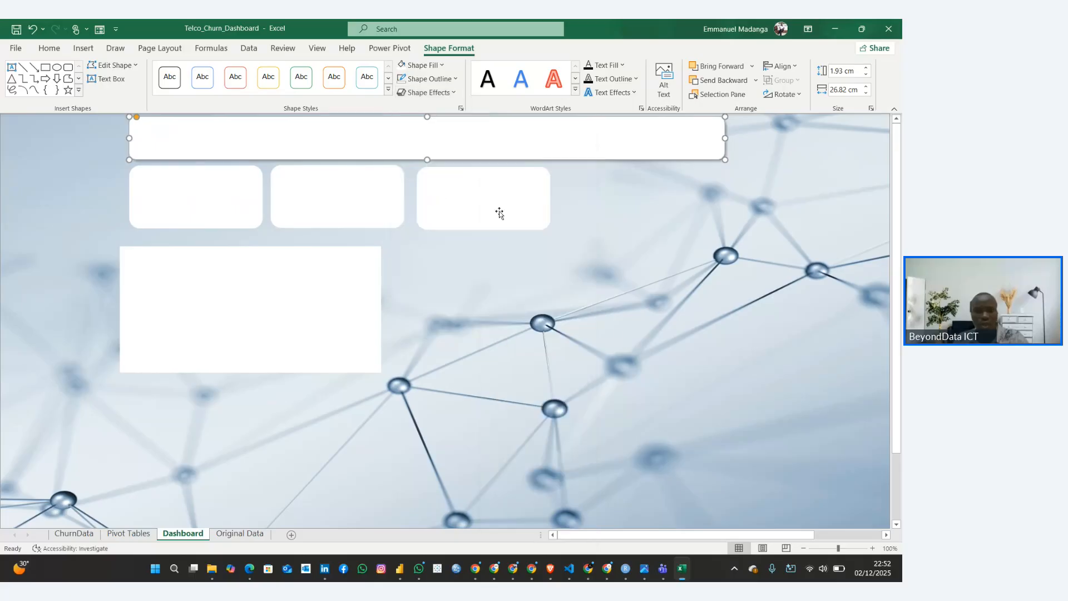
{"action": "left_click", "coordinate": [441, 96]}
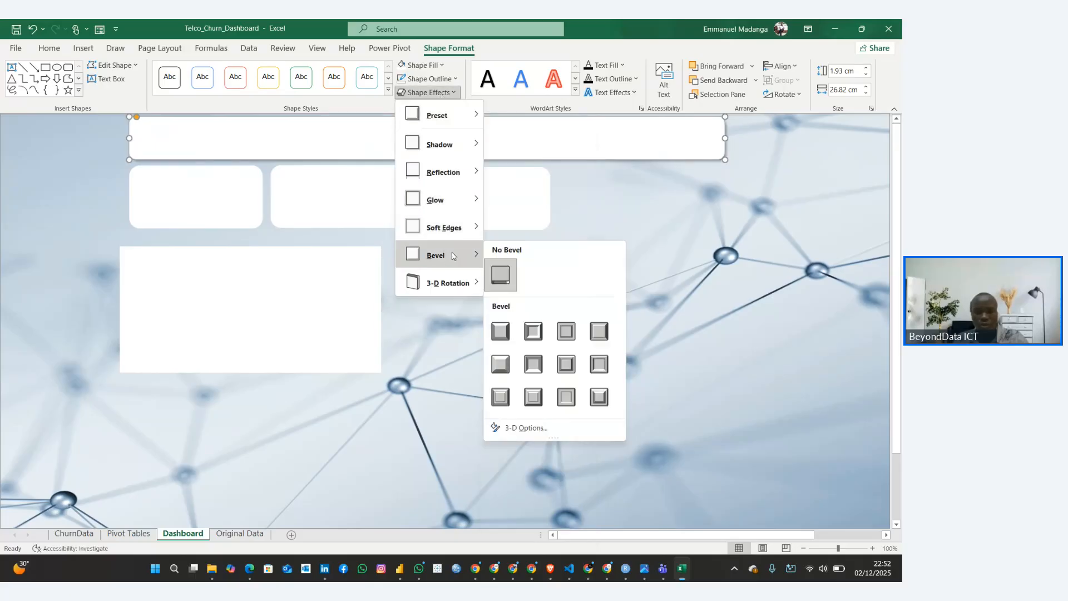
{"action": "mouse_move", "coordinate": [447, 213]}
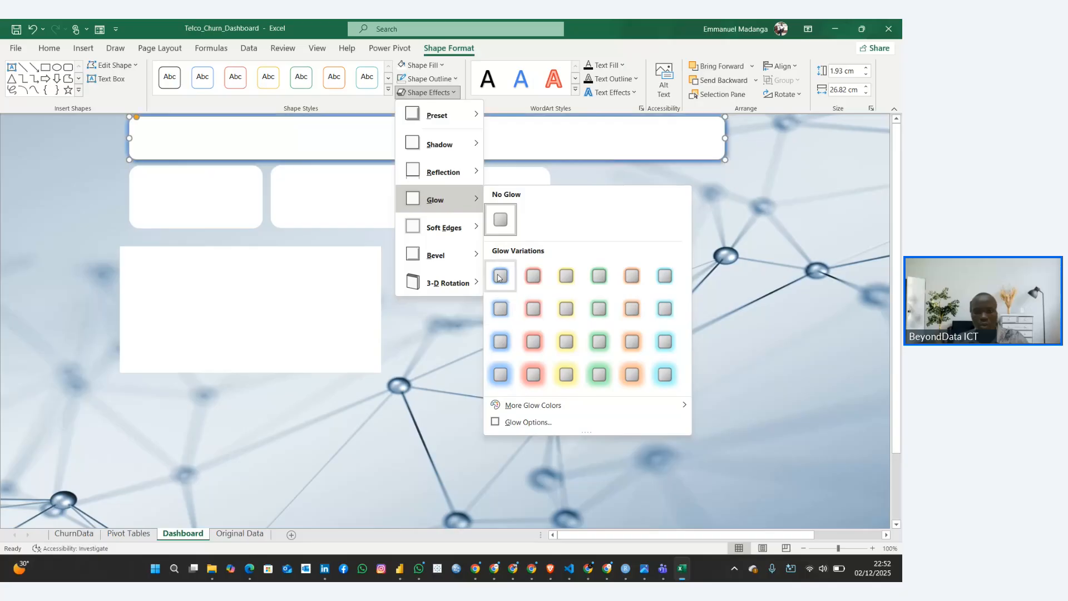
{"action": "left_click", "coordinate": [492, 273]}
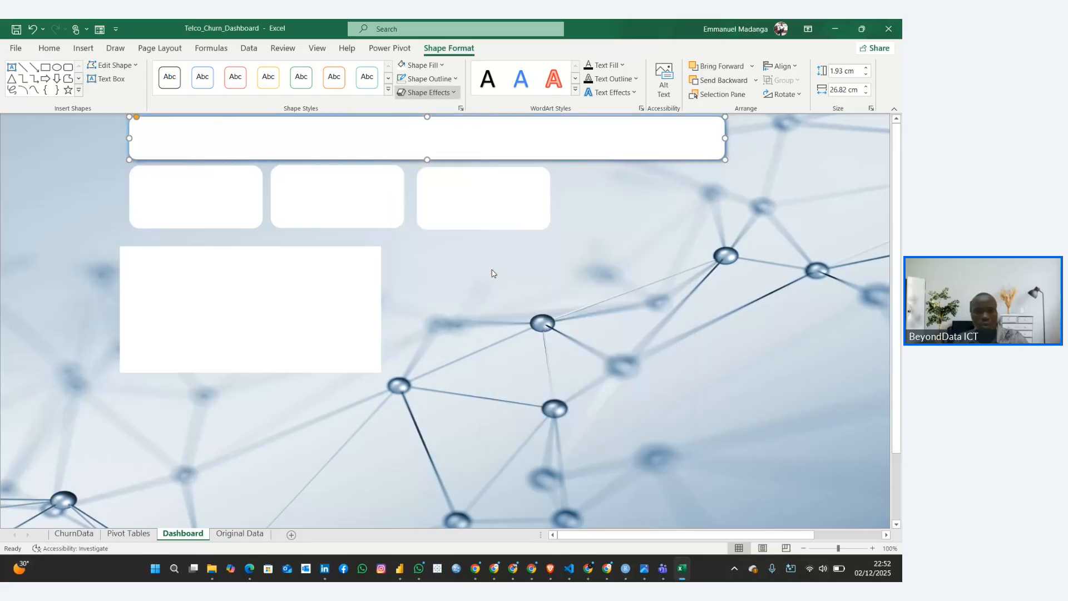
Apply the same outer bottom-right shadow and smallest blue glow to the first small card
{"action": "left_click", "coordinate": [218, 207]}
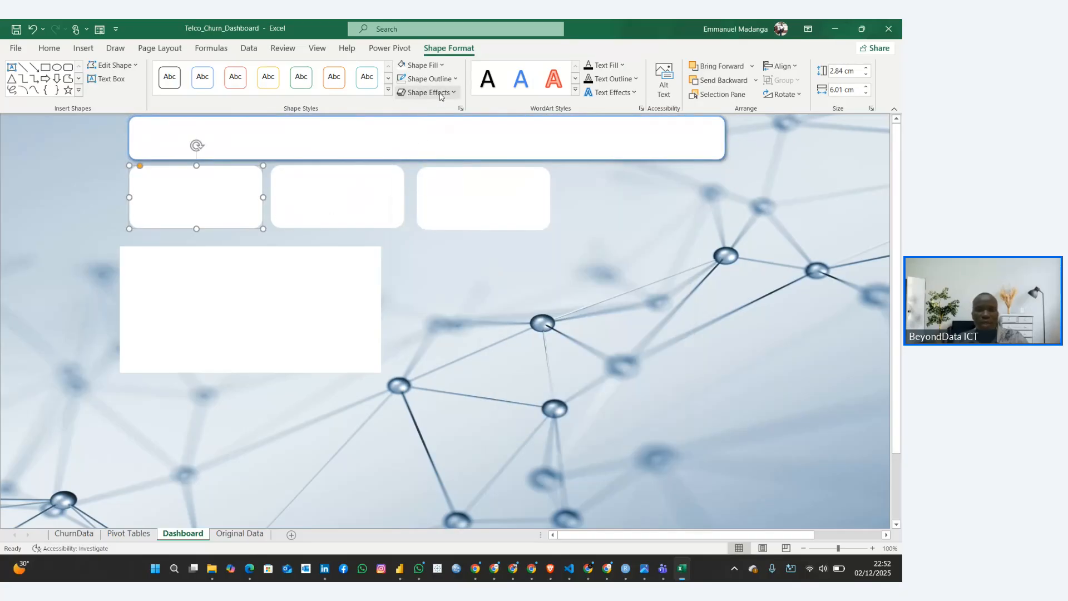
{"action": "left_click", "coordinate": [454, 80]}
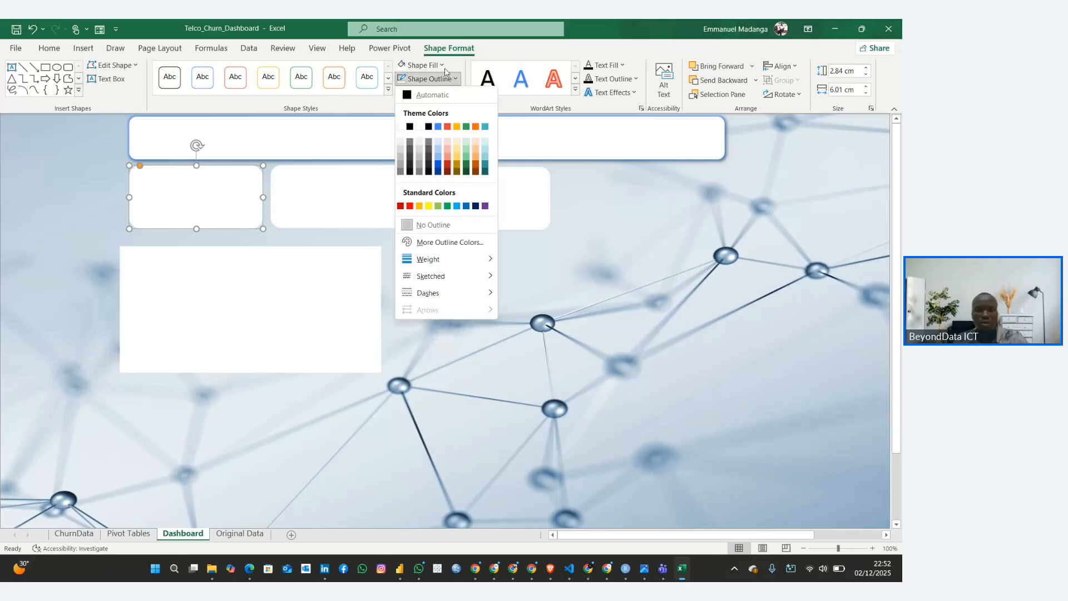
{"action": "left_click", "coordinate": [454, 79]}
{"action": "left_click", "coordinate": [445, 92]}
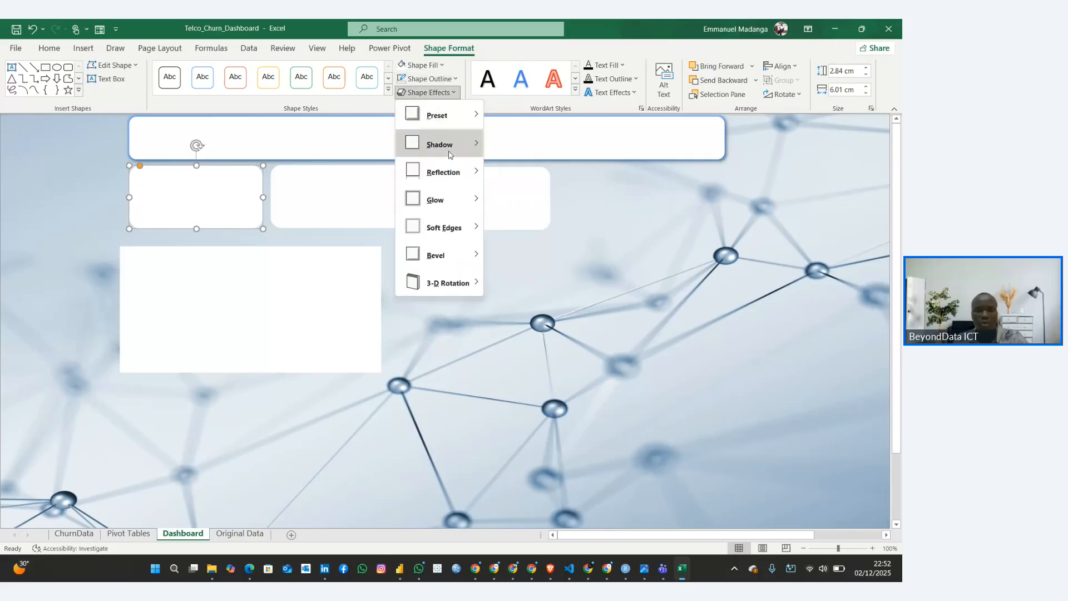
{"action": "mouse_move", "coordinate": [456, 144]}
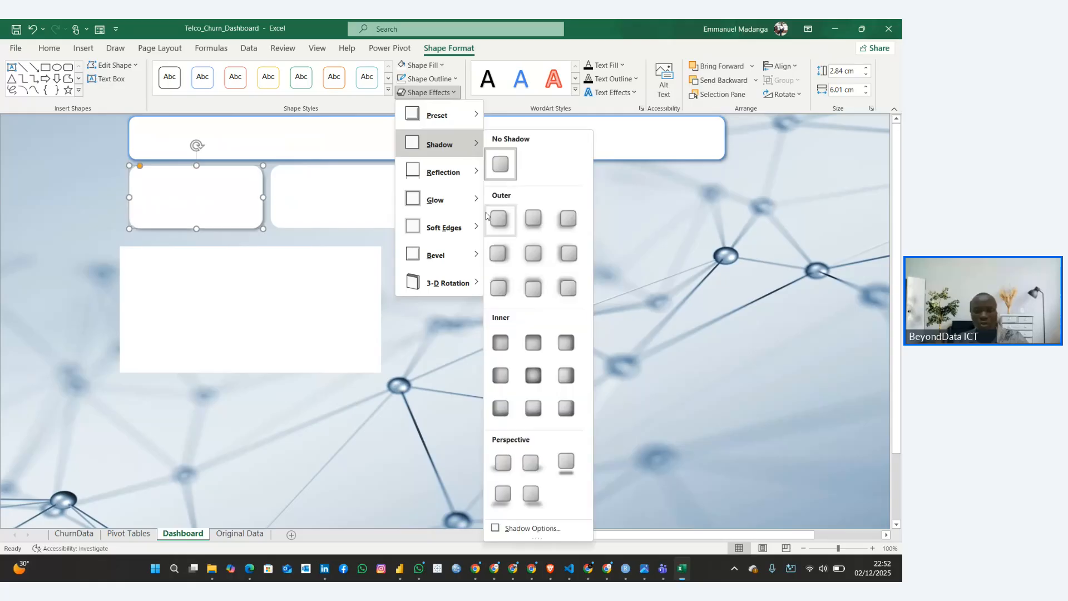
{"action": "left_click", "coordinate": [498, 219]}
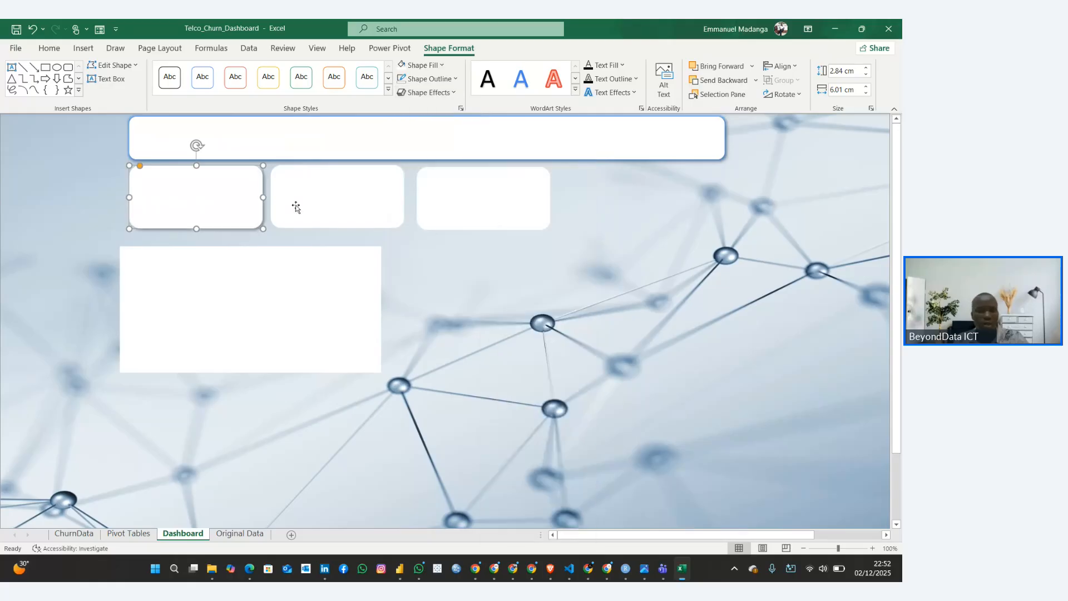
{"action": "left_click", "coordinate": [428, 92]}
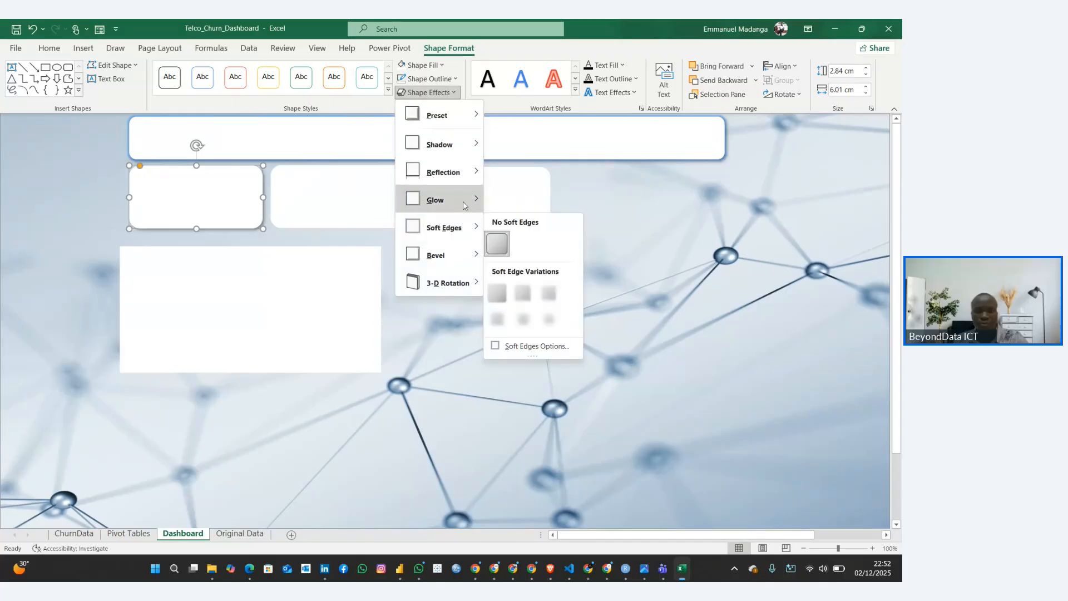
{"action": "left_click", "coordinate": [262, 218]}
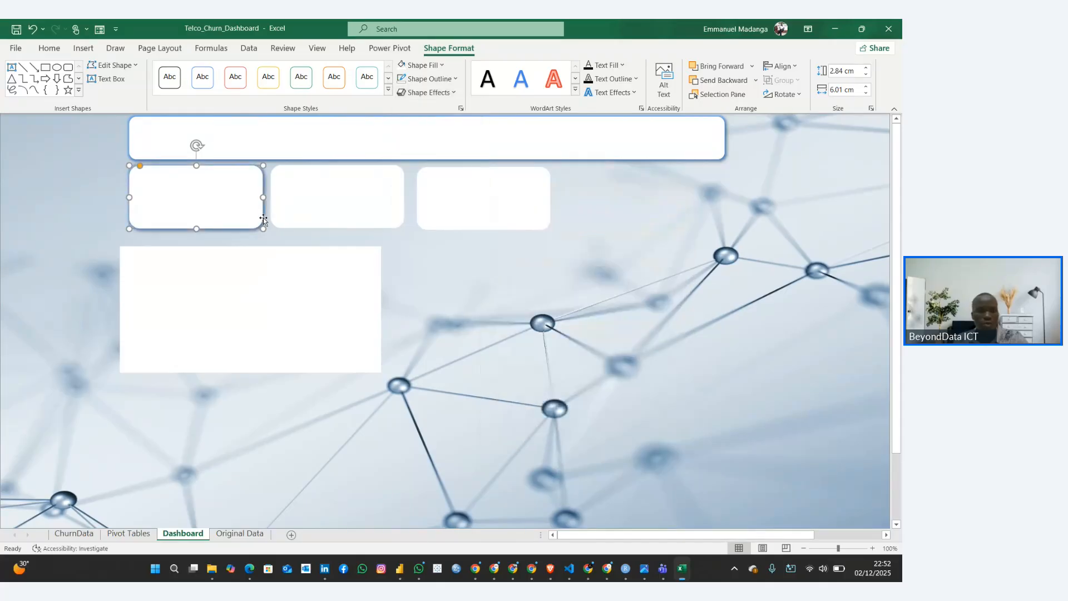
Delete the two plain card copies that have no shadow or glow
{"action": "left_click", "coordinate": [304, 212]}
{"action": "key", "text": "Delete"}
{"action": "left_click", "coordinate": [442, 210]}
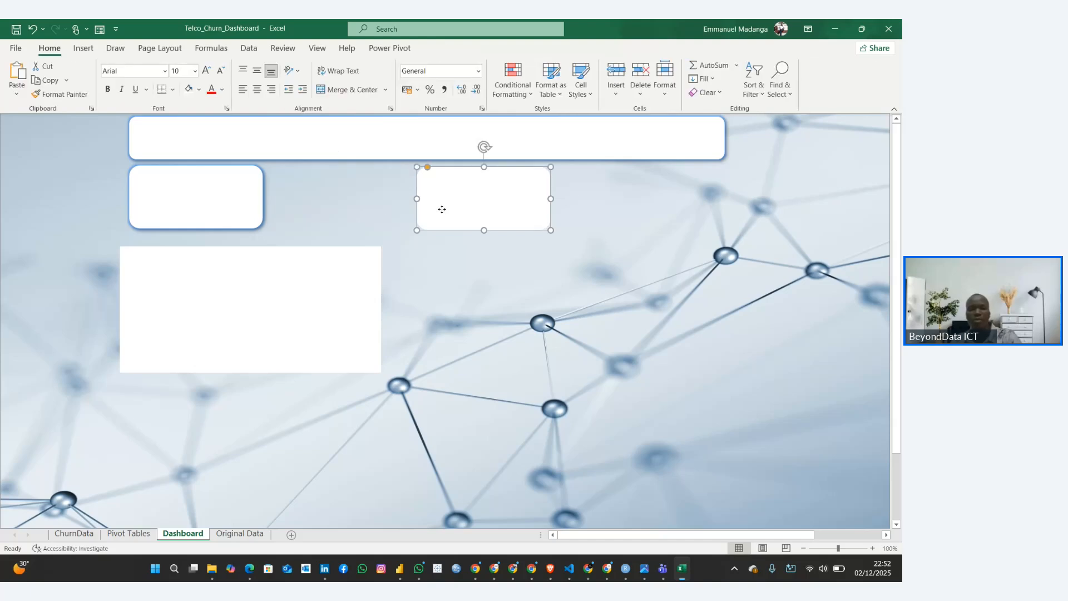
{"action": "key", "text": "Delete"}
Duplicate the glowing card twice and arrange the copies in a row beside it beneath the banner
{"action": "left_click", "coordinate": [251, 208]}
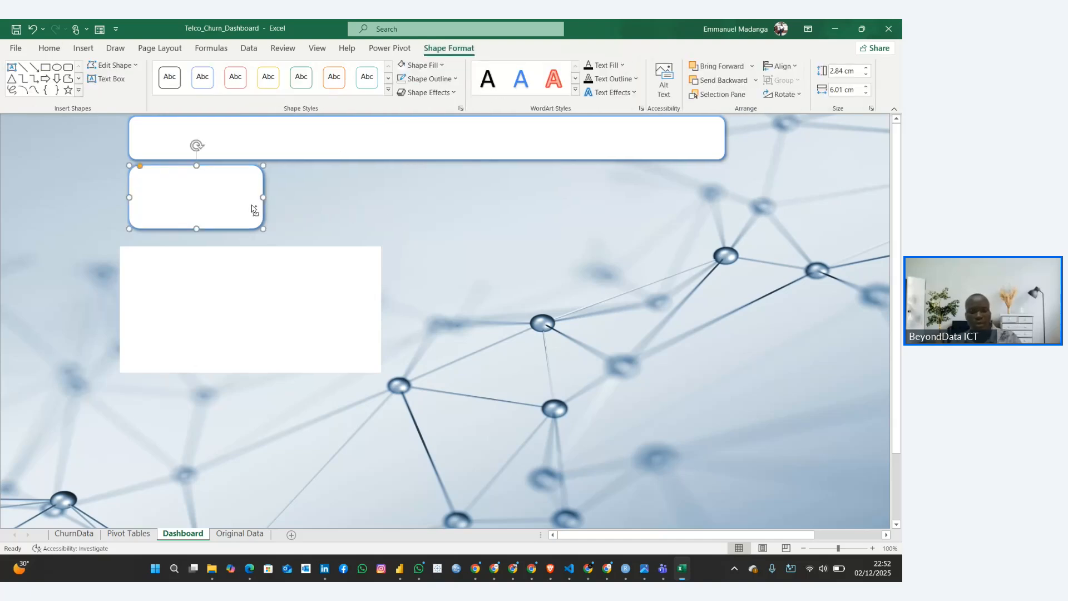
{"action": "key", "text": "ctrl+d"}
{"action": "key", "text": "ctrl+z"}
{"action": "left_click_drag", "start_coordinate": [247, 204], "coordinate": [493, 193]}
{"action": "key", "text": "ctrl+d"}
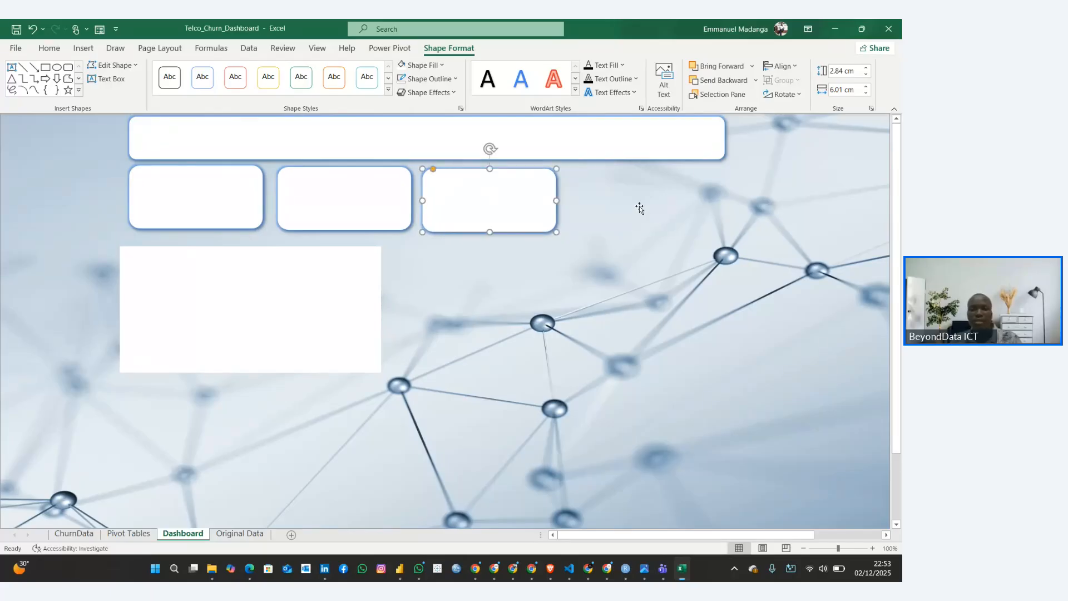
Extend the banner at both ends to about 30.9 cm wide and shift the large white panel up in line with the first card
{"action": "left_click", "coordinate": [705, 141]}
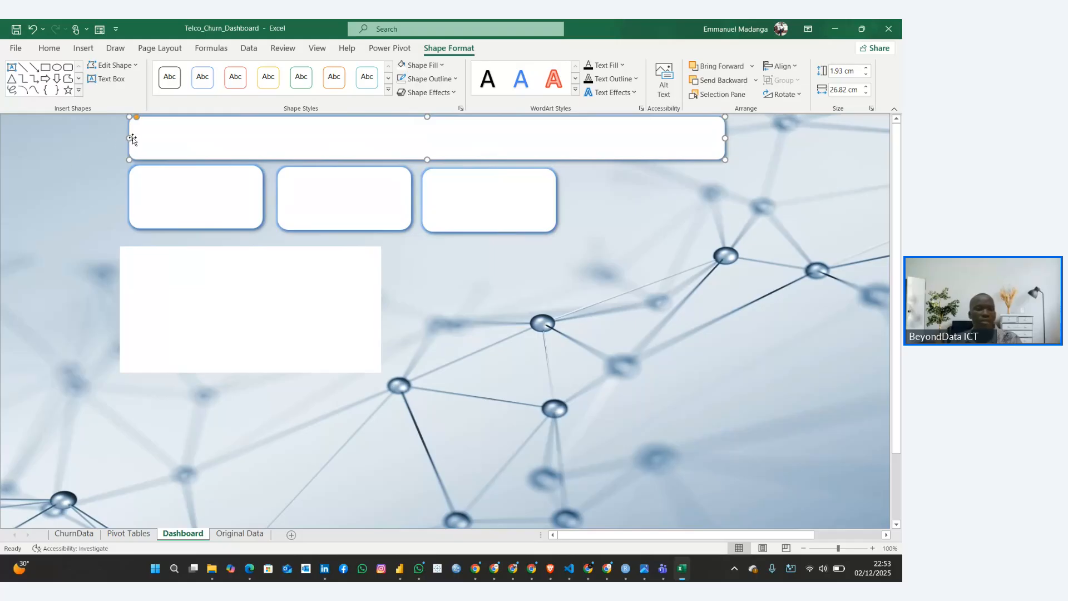
{"action": "left_click_drag", "start_coordinate": [128, 138], "coordinate": [113, 138]}
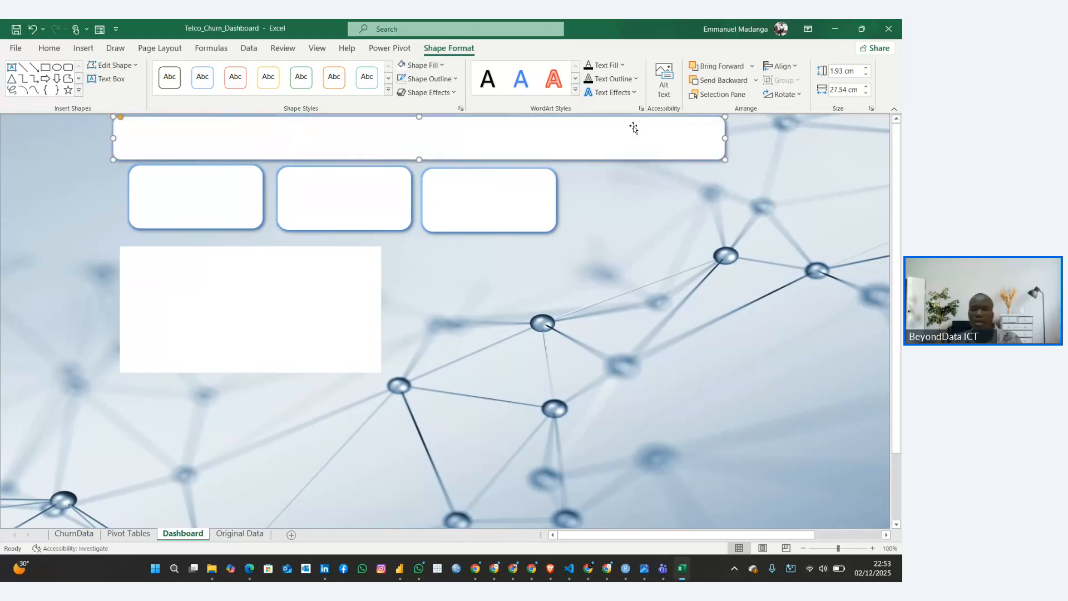
{"action": "left_click_drag", "start_coordinate": [727, 137], "coordinate": [800, 138]}
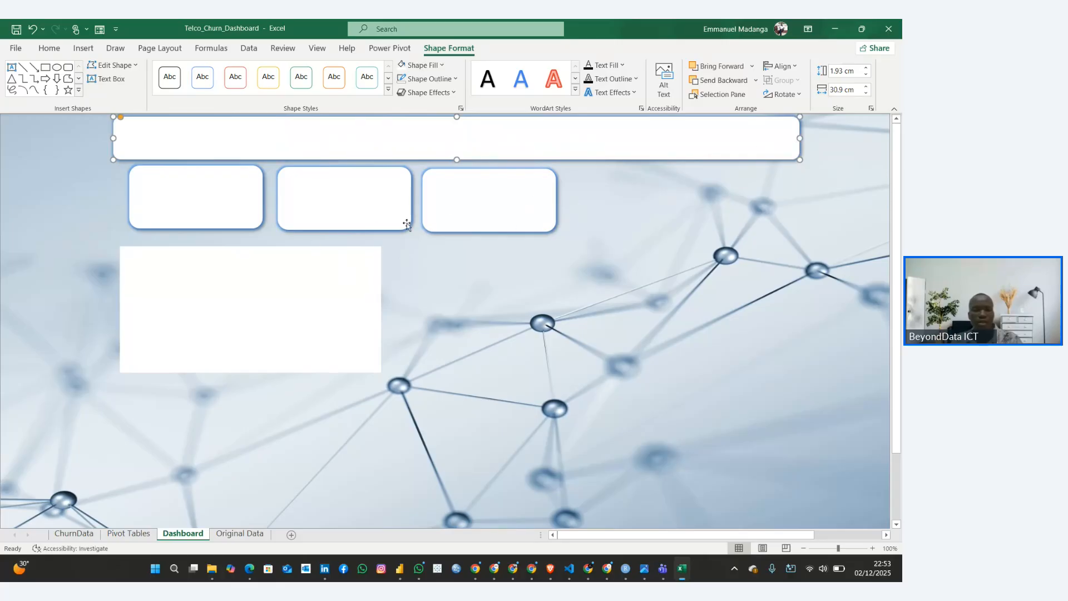
{"action": "left_click_drag", "start_coordinate": [277, 281], "coordinate": [284, 273]}
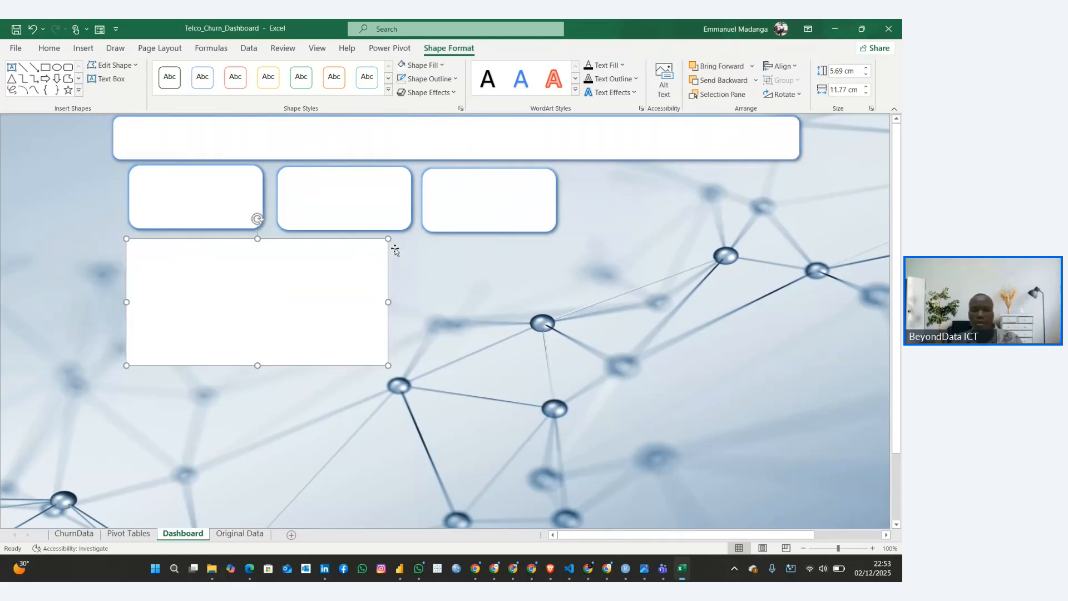
Apply the outer bottom-right shadow and smallest blue glow to the large white panel below the cards
{"action": "left_click", "coordinate": [494, 210]}
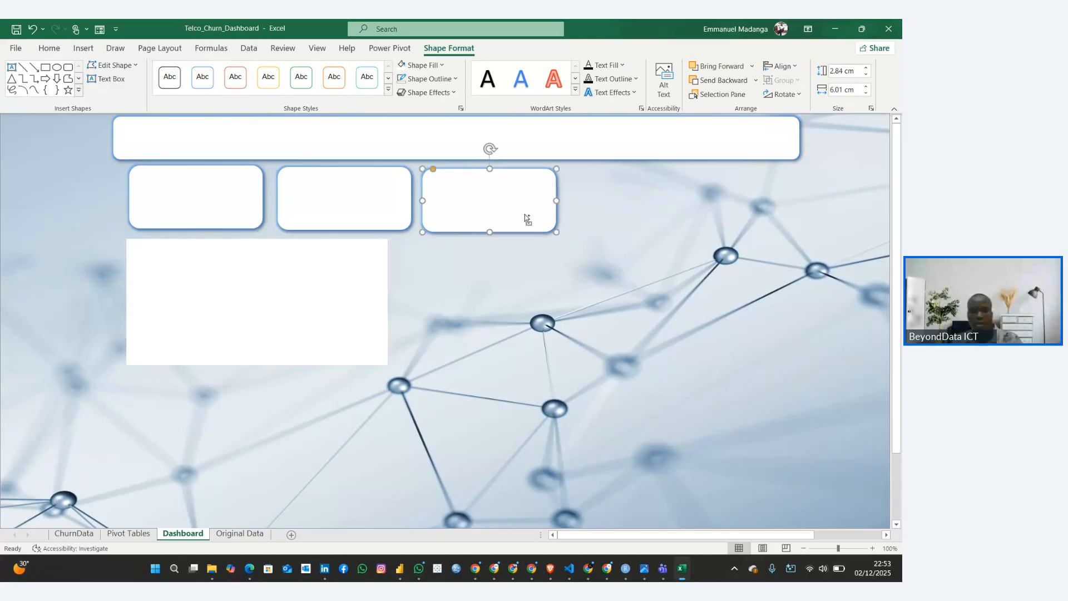
{"action": "left_click", "coordinate": [335, 266]}
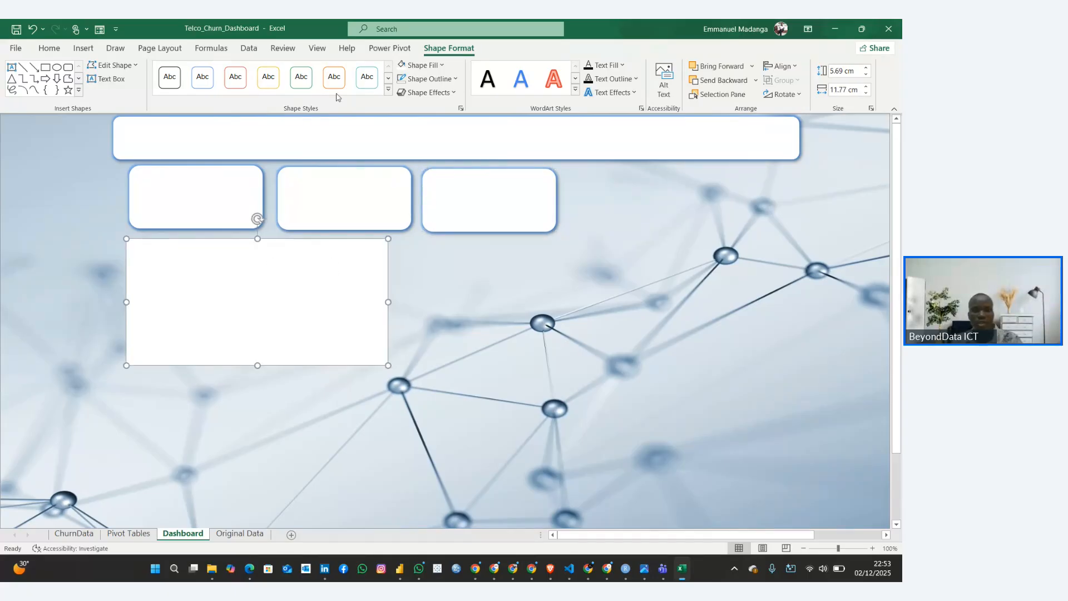
{"action": "left_click", "coordinate": [427, 92]}
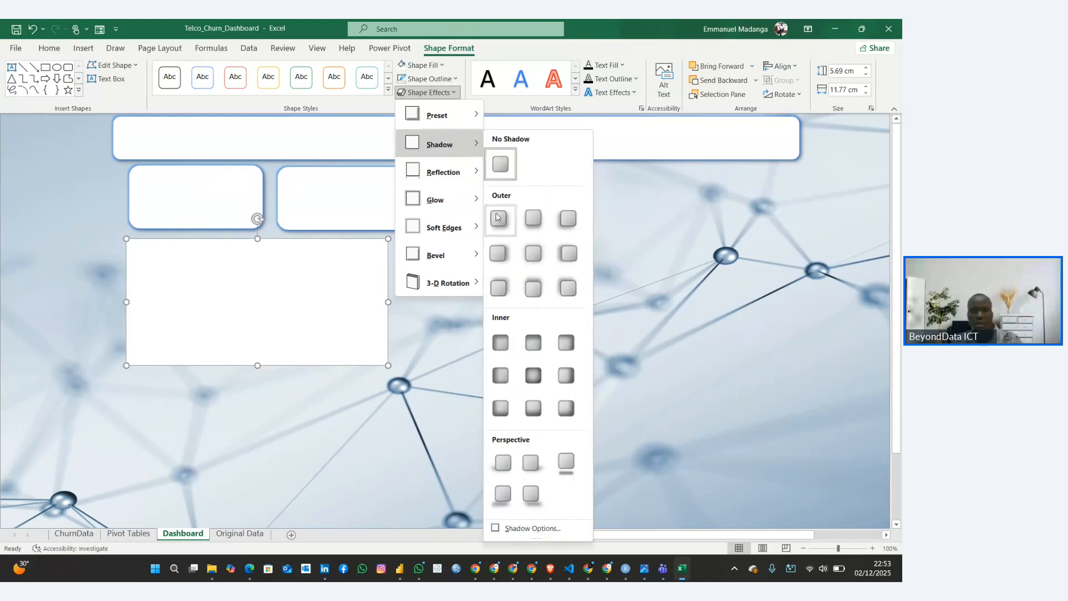
{"action": "left_click", "coordinate": [427, 92]}
{"action": "left_click", "coordinate": [427, 92]}
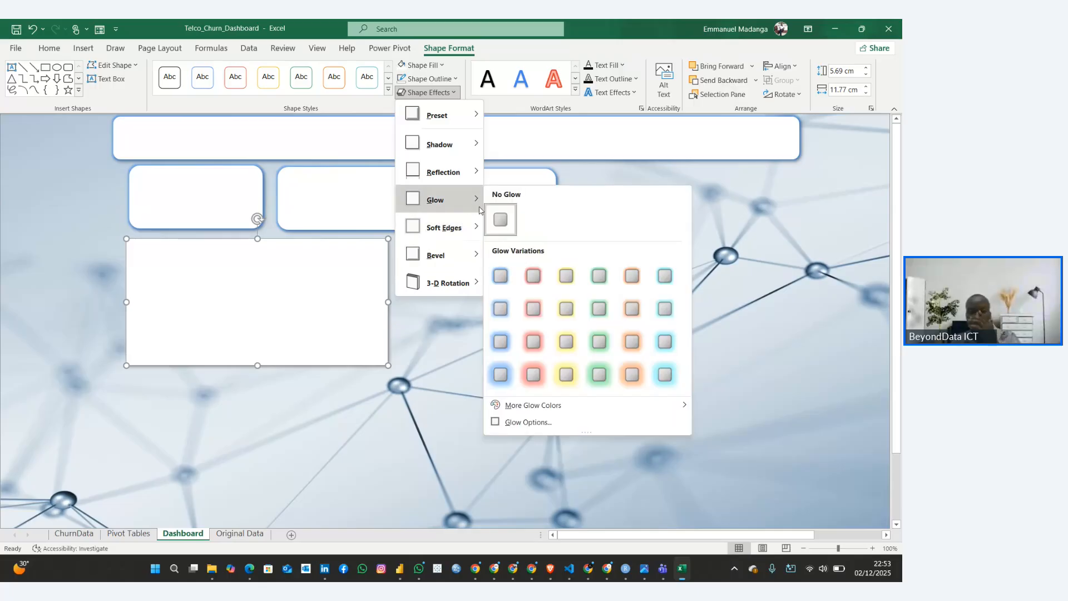
{"action": "mouse_move", "coordinate": [445, 200]}
{"action": "left_click", "coordinate": [495, 273]}
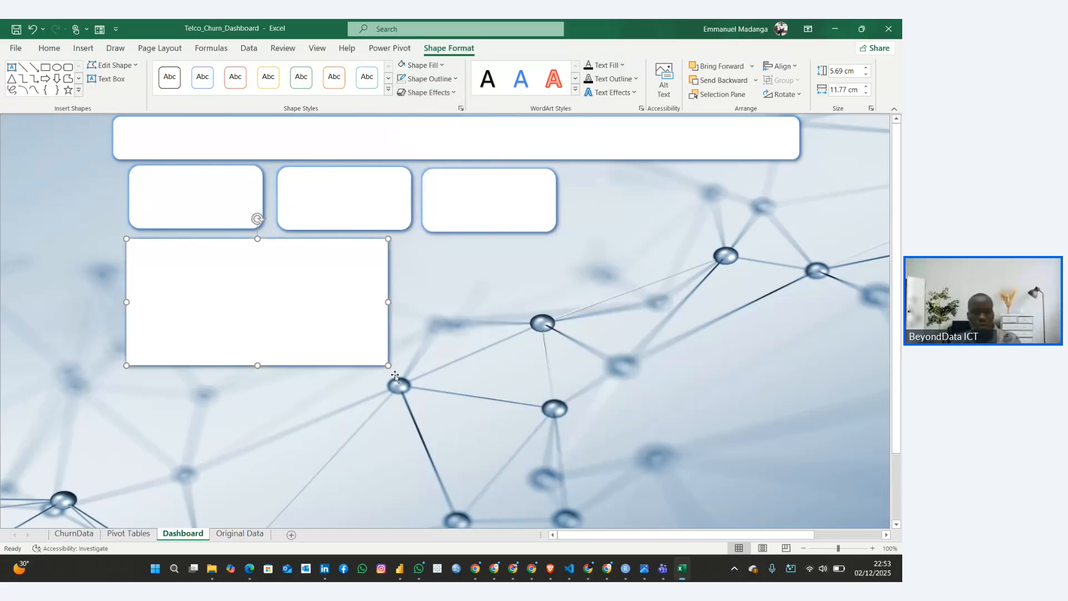
Enlarge the large white panel to about 12.7 cm wide by 6.1 cm high and place a copy directly beneath it
{"action": "left_click_drag", "start_coordinate": [389, 367], "coordinate": [409, 374]}
{"action": "left_click_drag", "start_coordinate": [325, 348], "coordinate": [285, 473]}
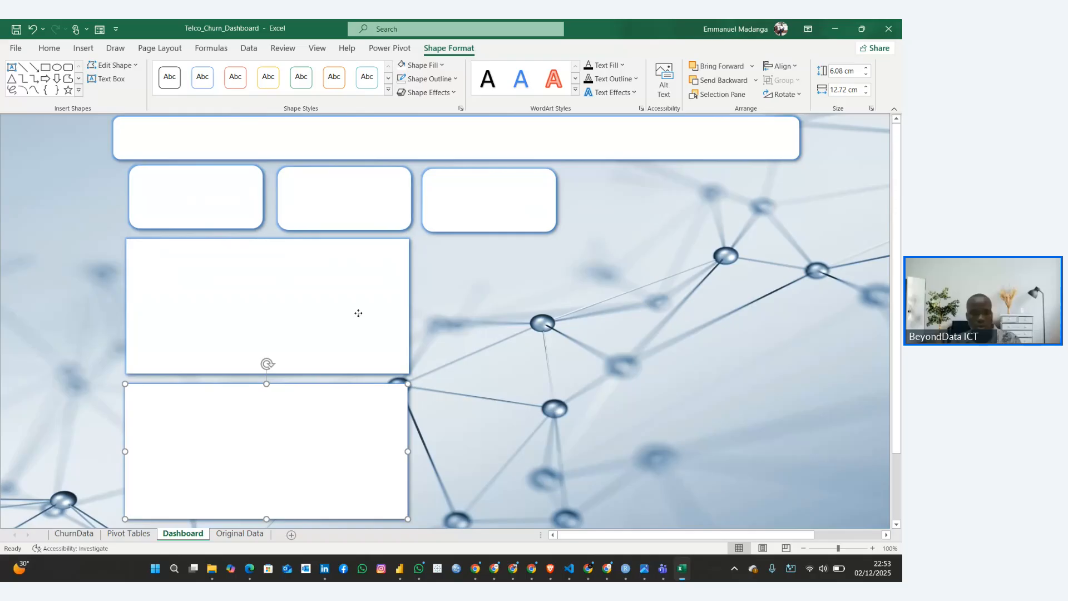
Add two more copies of the large panel to complete a two-by-two grid, with the second column reaching near the banner's right end
{"action": "left_click", "coordinate": [359, 313]}
{"action": "key", "text": "ctrl+c"}
{"action": "key", "text": "ctrl+v"}
{"action": "left_click_drag", "start_coordinate": [358, 313], "coordinate": [650, 302]}
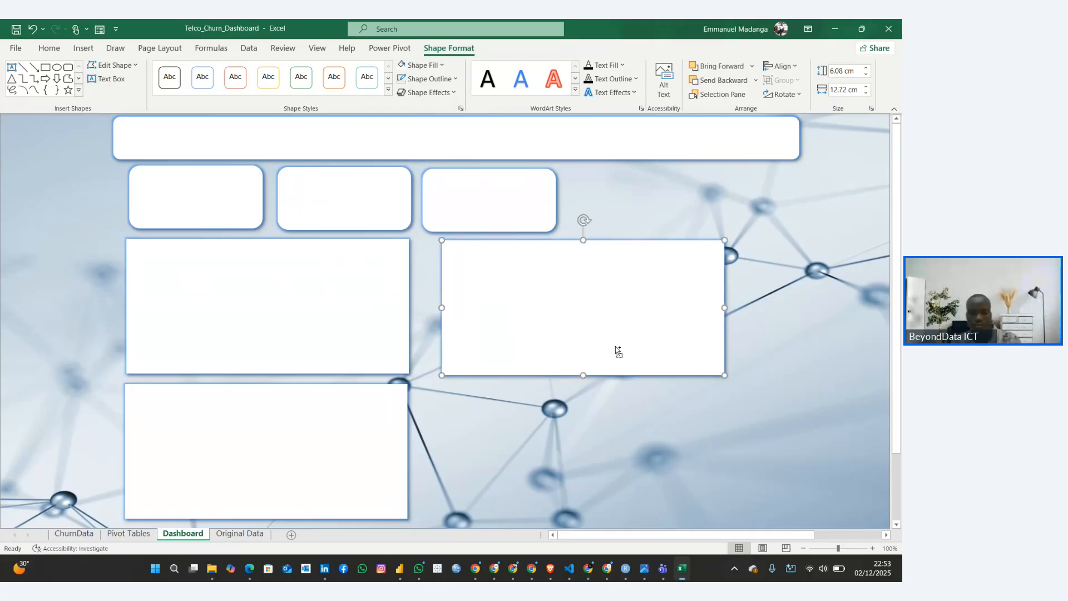
{"action": "left_click_drag", "start_coordinate": [617, 350], "coordinate": [564, 474]}
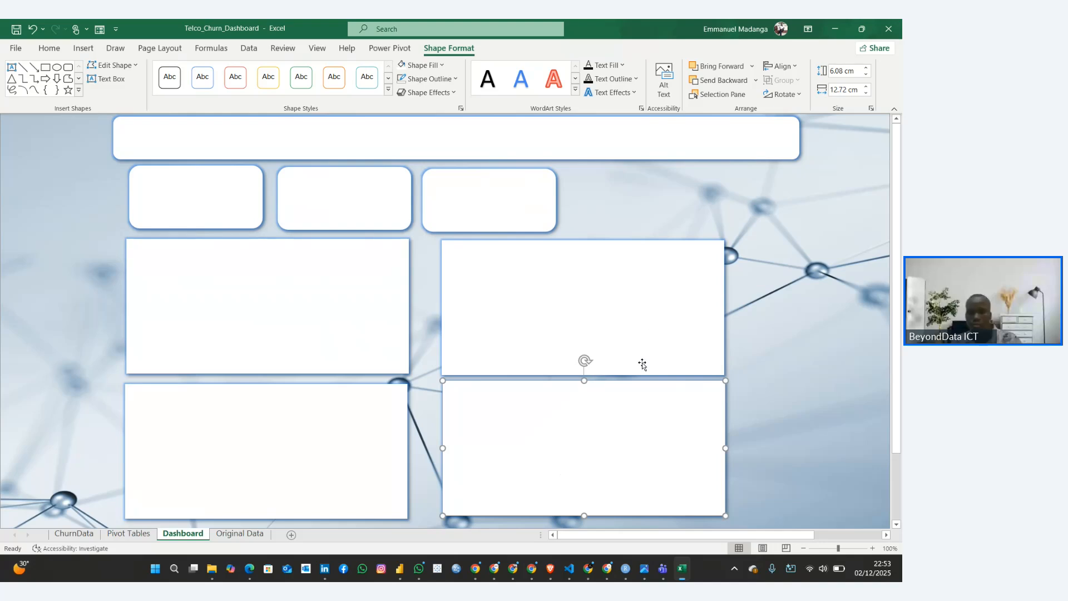
{"action": "left_click_drag", "start_coordinate": [642, 363], "coordinate": [708, 320]}
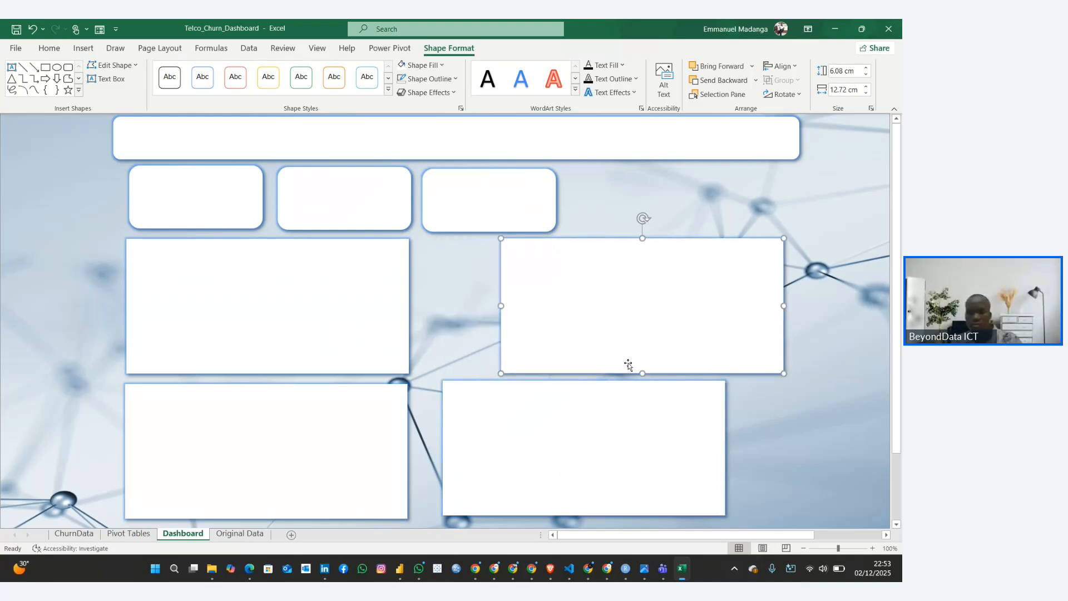
{"action": "left_click_drag", "start_coordinate": [679, 422], "coordinate": [749, 427]}
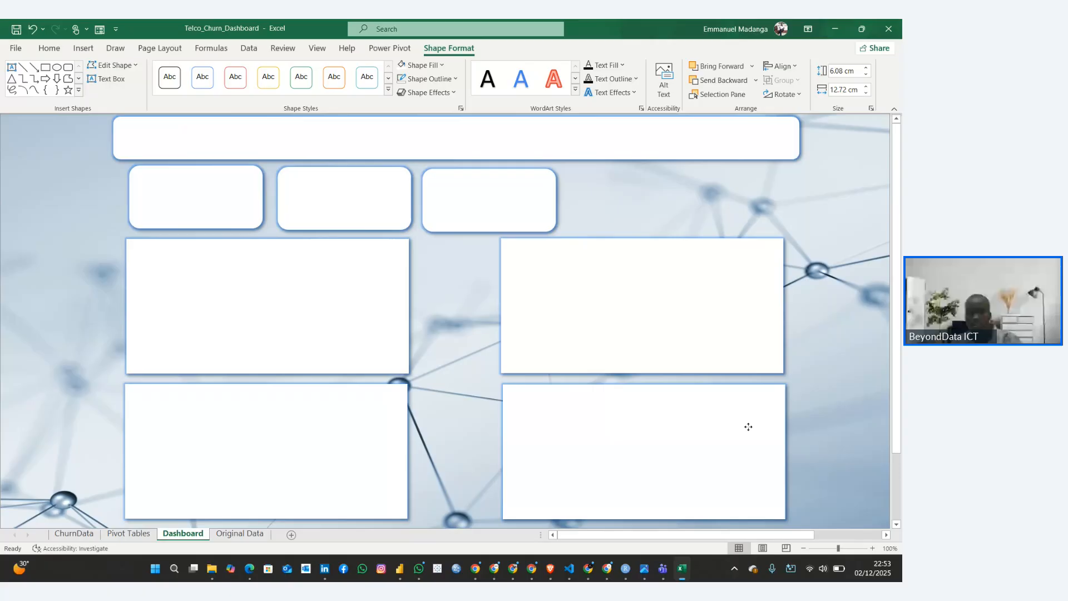
{"action": "left_click", "coordinate": [389, 311]}
{"action": "left_click", "coordinate": [549, 207]}
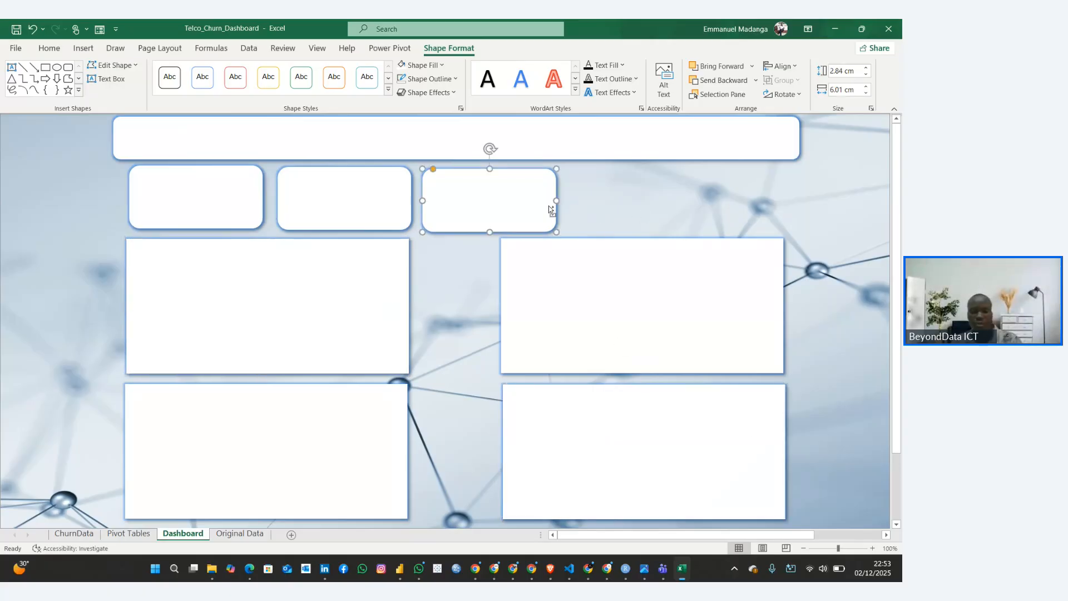
{"action": "key", "text": "ctrl+v"}
{"action": "key", "text": "ctrl+z"}
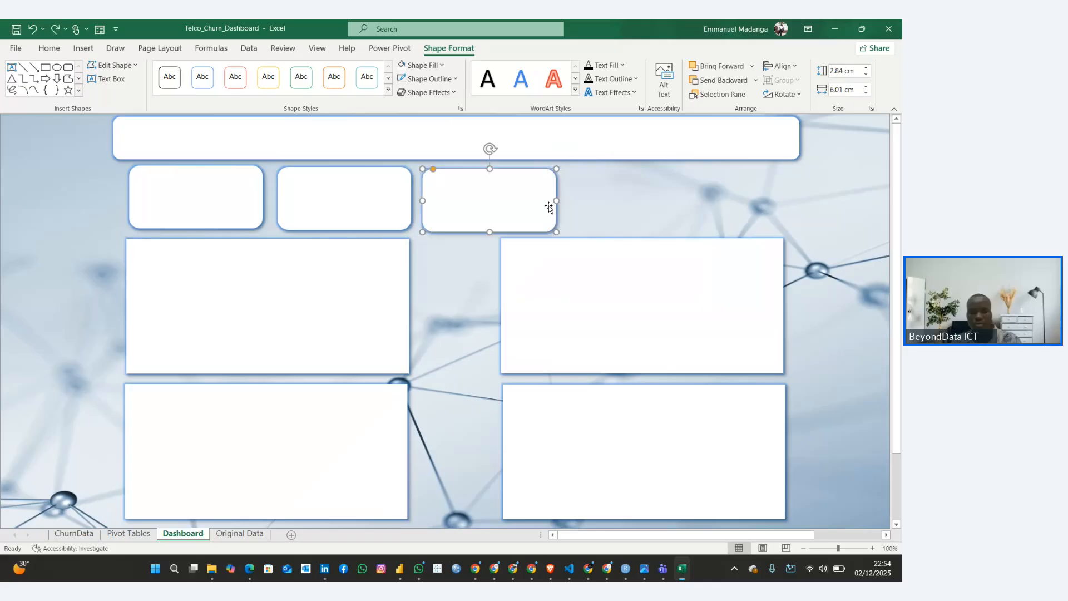
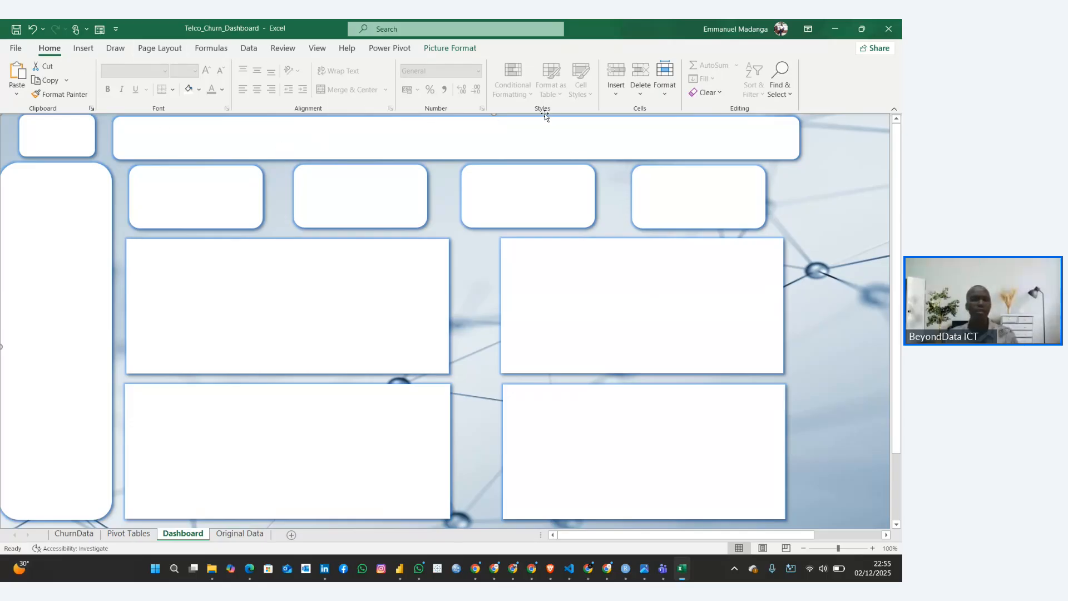
Insert a text box across most of the top banner and enter the title TELCO CHURN DASHBOARD
{"action": "left_click", "coordinate": [85, 50]}
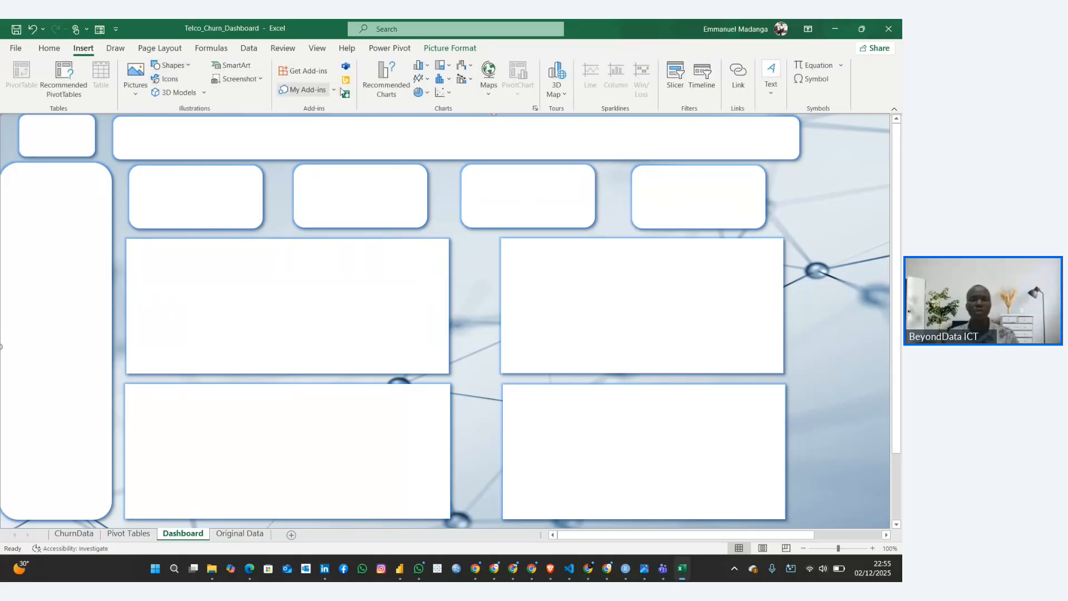
{"action": "left_click", "coordinate": [772, 83]}
{"action": "left_click", "coordinate": [767, 132]}
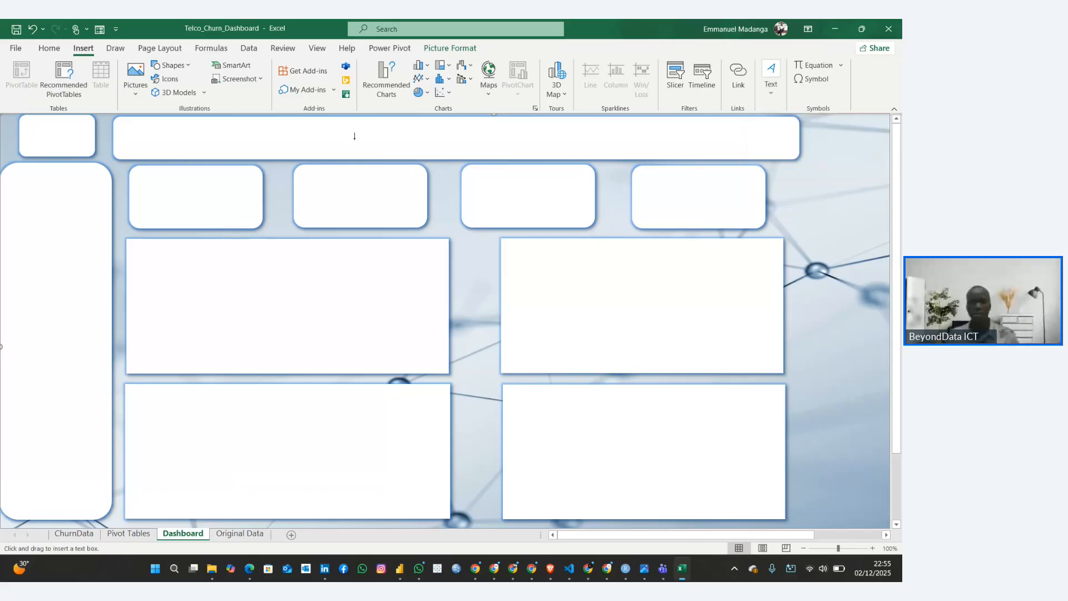
{"action": "left_click_drag", "start_coordinate": [133, 119], "coordinate": [779, 152]}
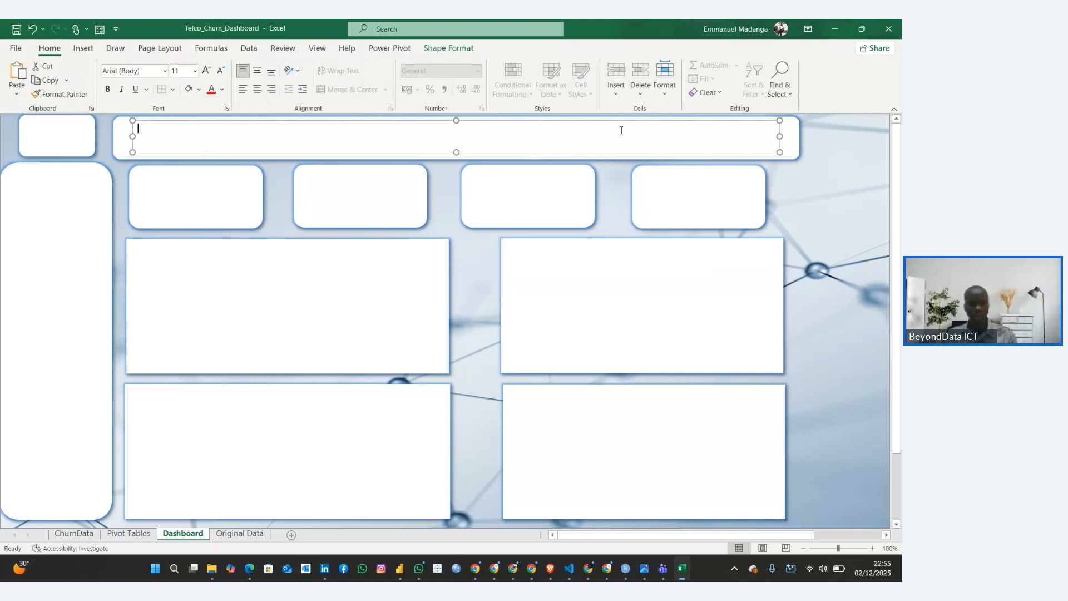
{"action": "type", "text": "TE"}
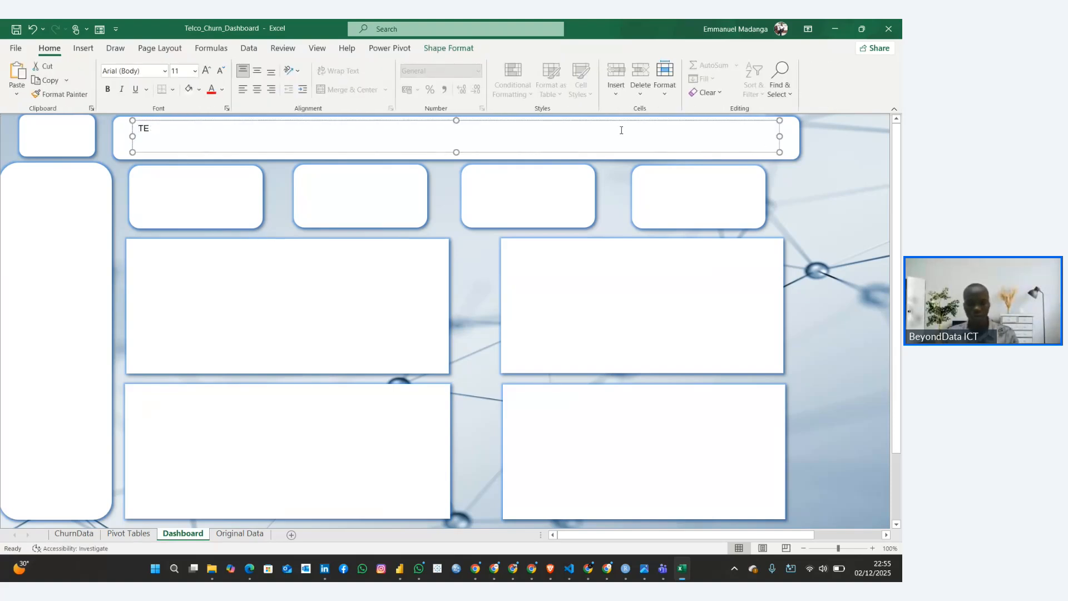
{"action": "type", "text": "CCO CHURN DASHOARD"}
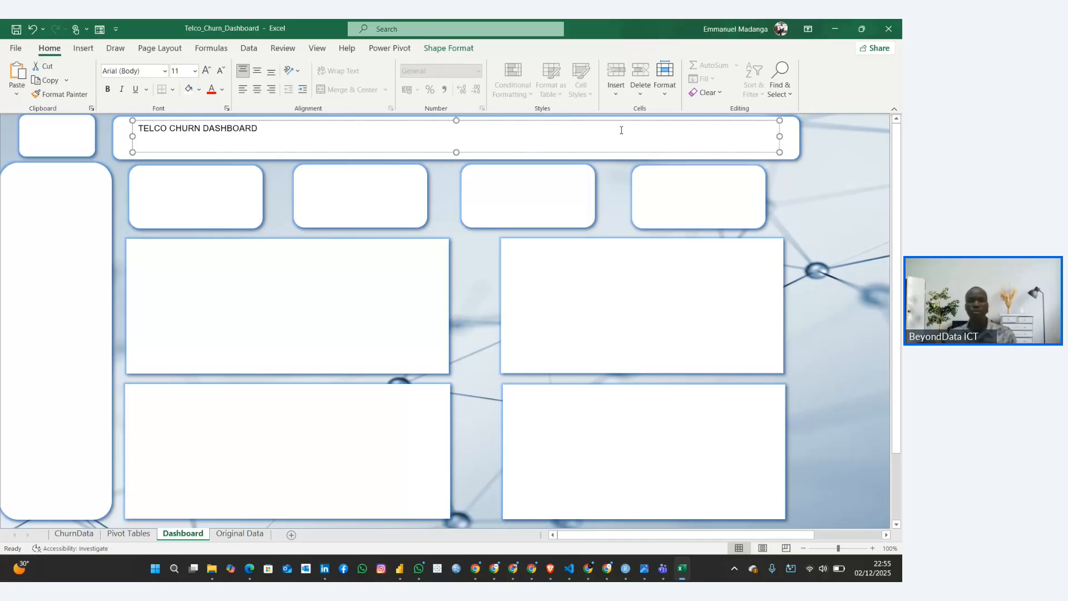
Enlarge the whole banner title to font size 40
{"action": "key", "text": "ctrl+a"}
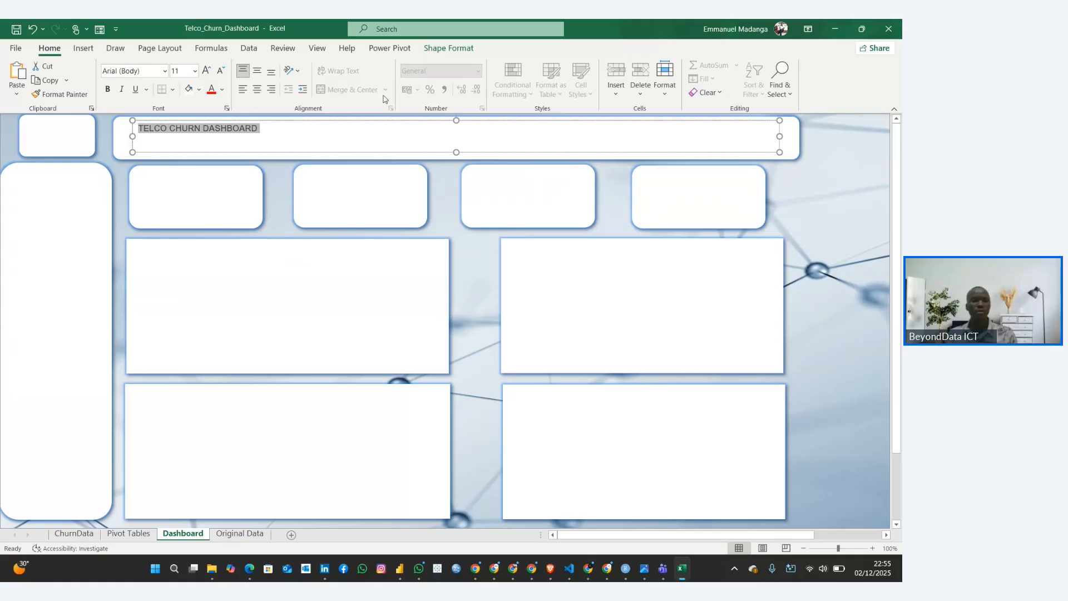
{"action": "left_click", "coordinate": [205, 73]}
{"action": "left_click", "coordinate": [205, 72]}
{"action": "left_click", "coordinate": [205, 72]}
{"action": "left_click", "coordinate": [205, 72]}
{"action": "left_click", "coordinate": [205, 72]}
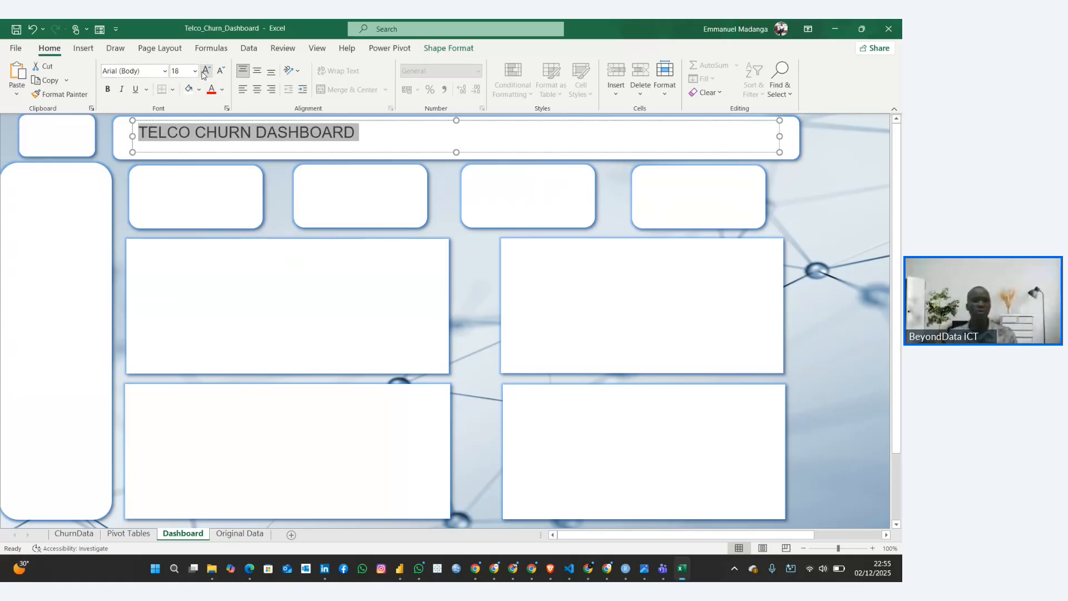
{"action": "left_click", "coordinate": [205, 72]}
{"action": "left_click", "coordinate": [205, 72]}
{"action": "left_click", "coordinate": [205, 72]}
{"action": "left_click", "coordinate": [204, 73]}
{"action": "left_click", "coordinate": [204, 72]}
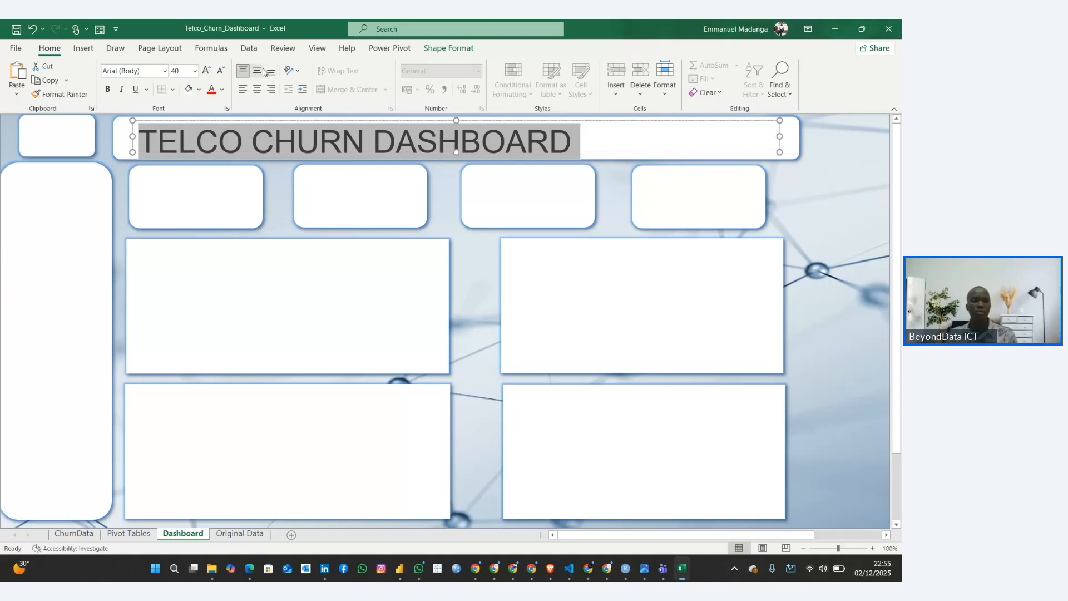
Centre the banner title both vertically and horizontally in bold, and nudge its text box slightly down within the banner
{"action": "left_click", "coordinate": [257, 71]}
{"action": "left_click", "coordinate": [261, 93]}
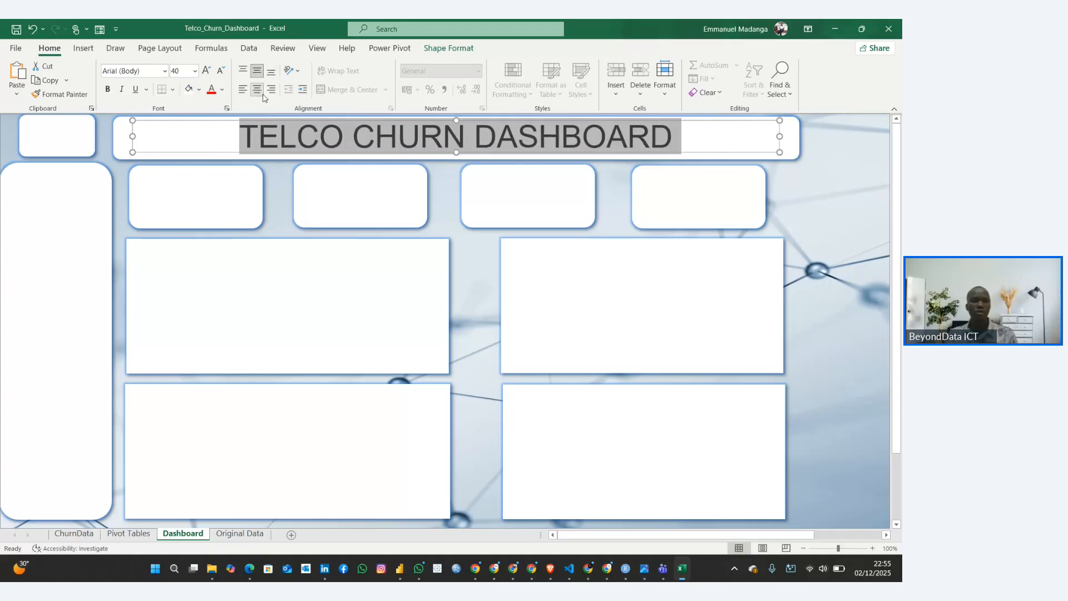
{"action": "left_click", "coordinate": [108, 90]}
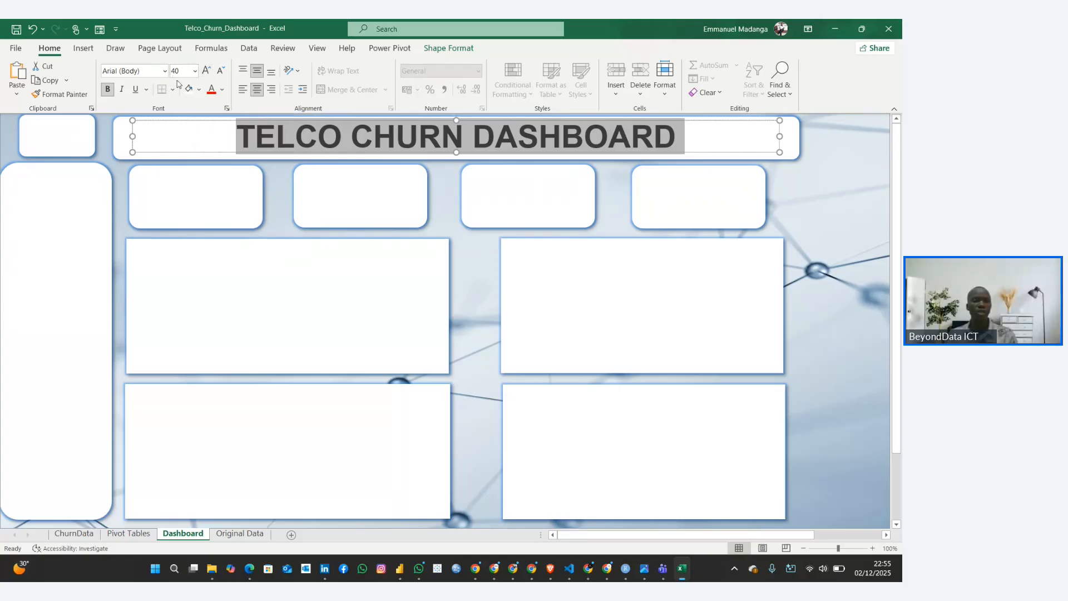
{"action": "left_click", "coordinate": [257, 73]}
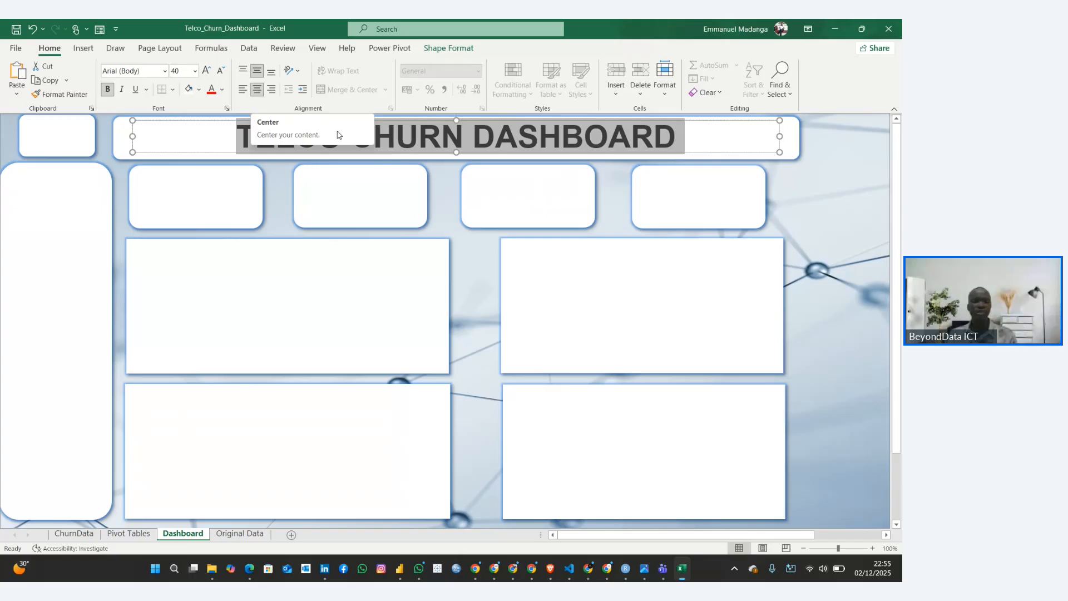
{"action": "left_click", "coordinate": [821, 212]}
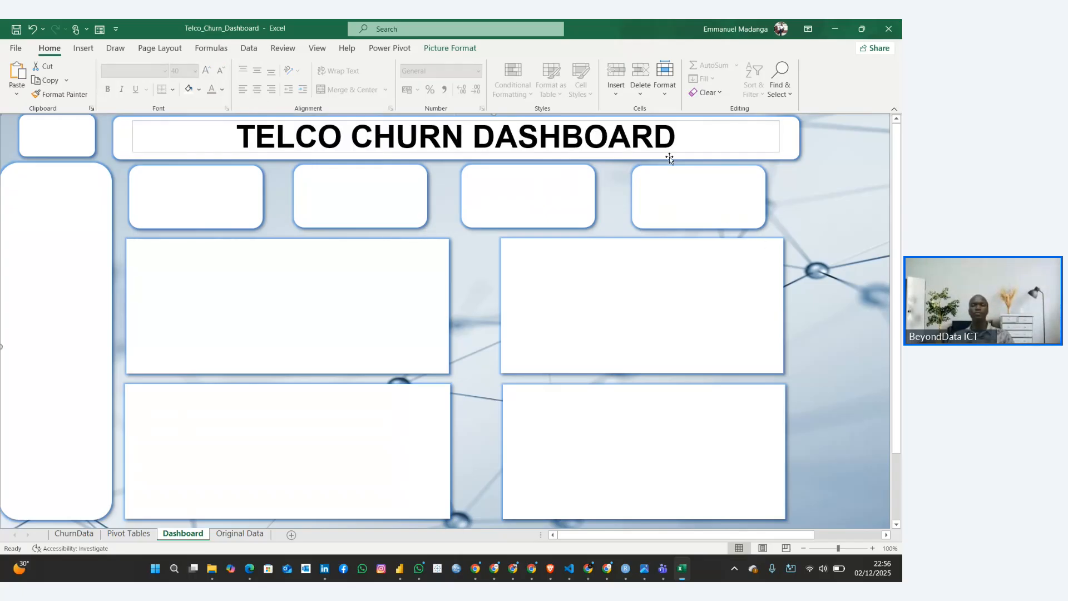
{"action": "left_click_drag", "start_coordinate": [660, 119], "coordinate": [664, 124]}
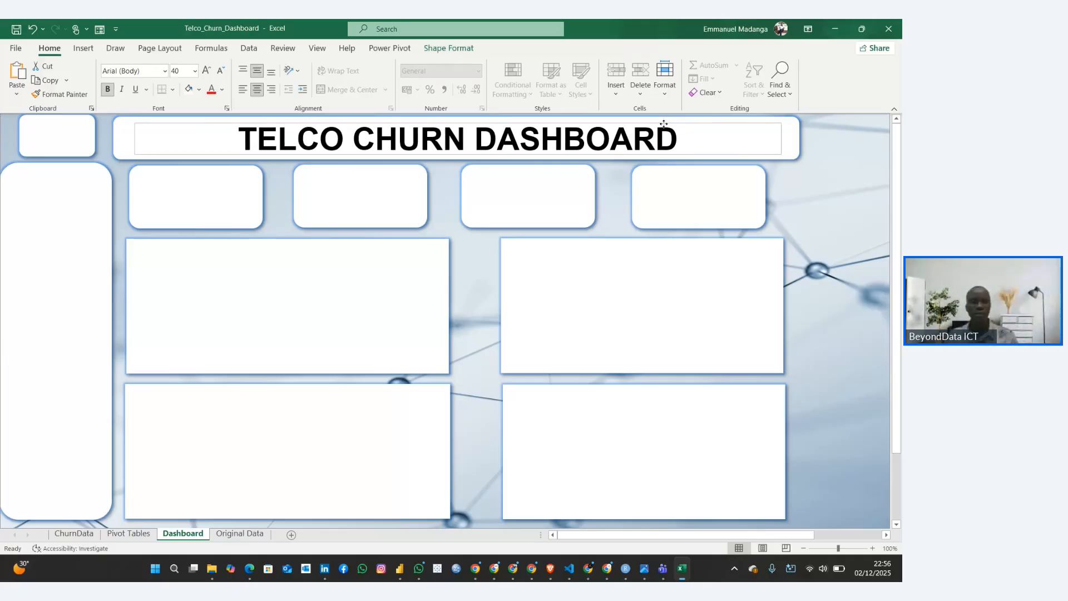
{"action": "left_click", "coordinate": [811, 229]}
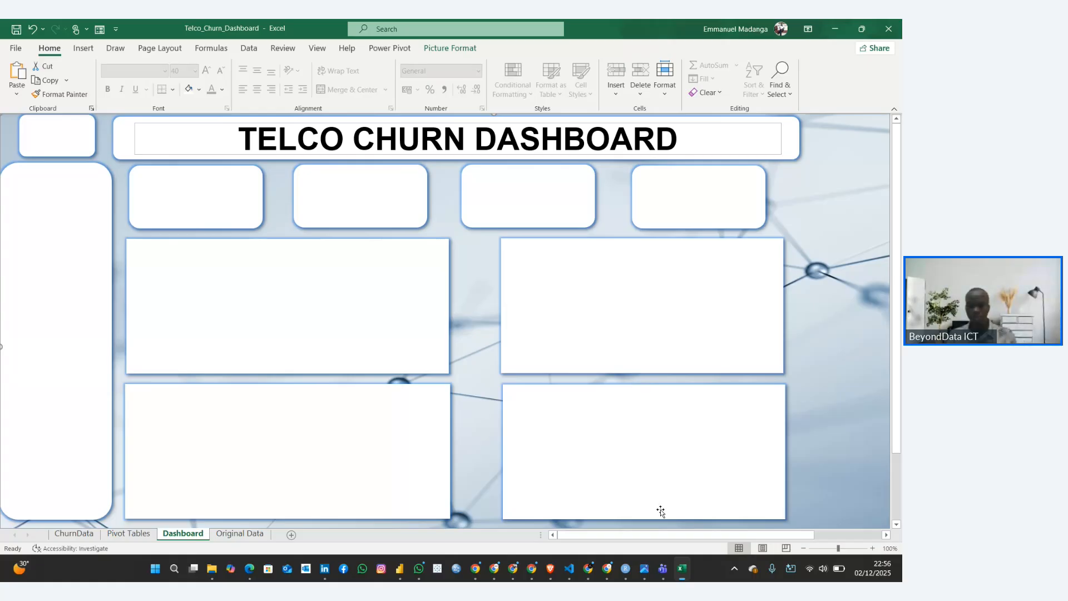
Consult the chart list in the Customer Churn Rate Guide in the browser, selecting the words Churn Rate KPI, and return to Excel
{"action": "mouse_move", "coordinate": [588, 567]}
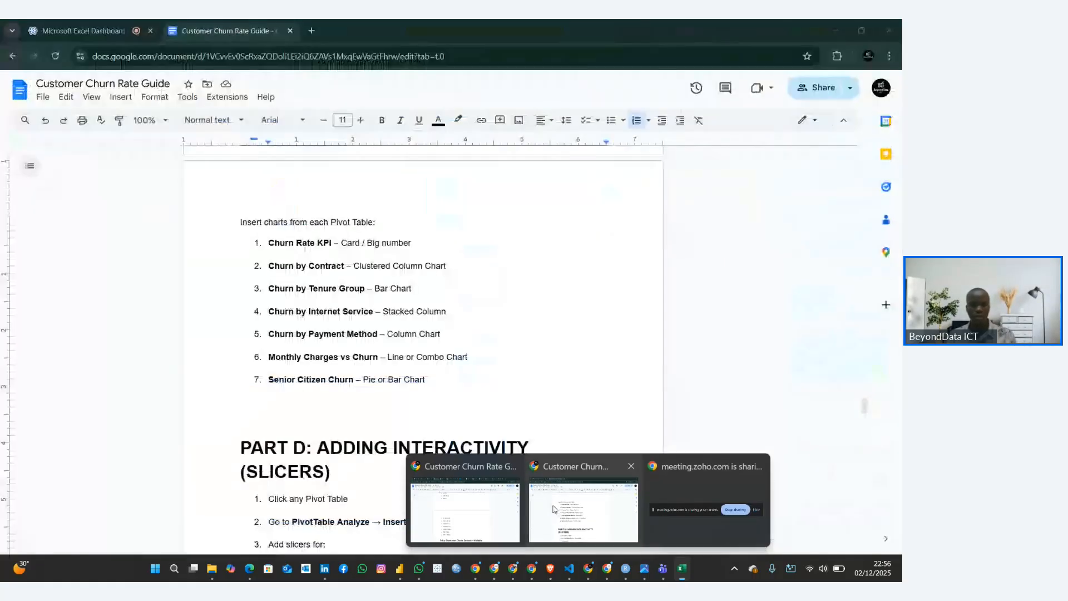
{"action": "left_click", "coordinate": [554, 509]}
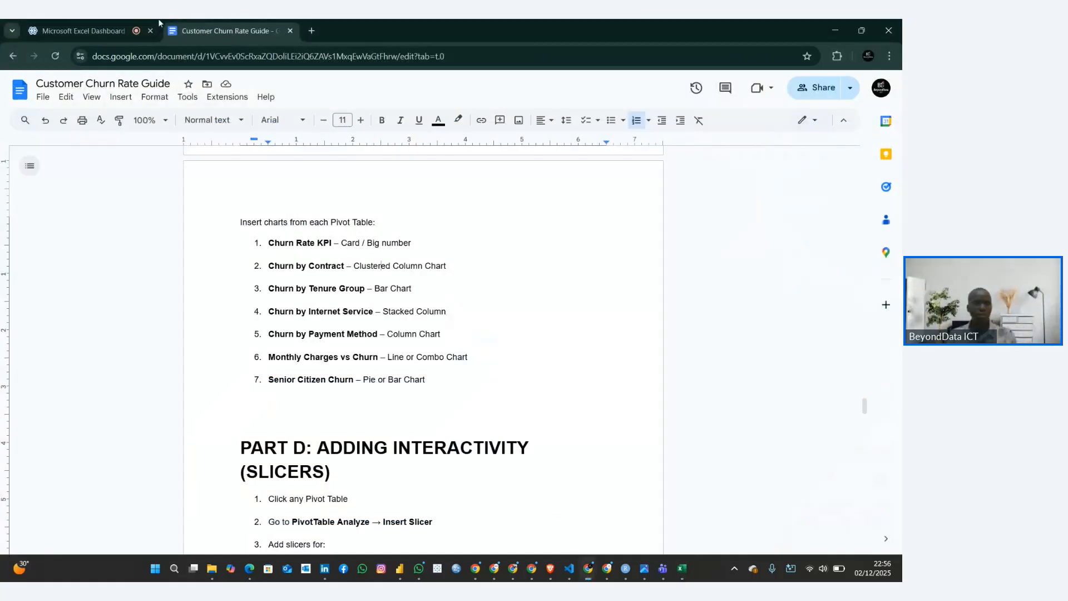
{"action": "left_click", "coordinate": [88, 31]}
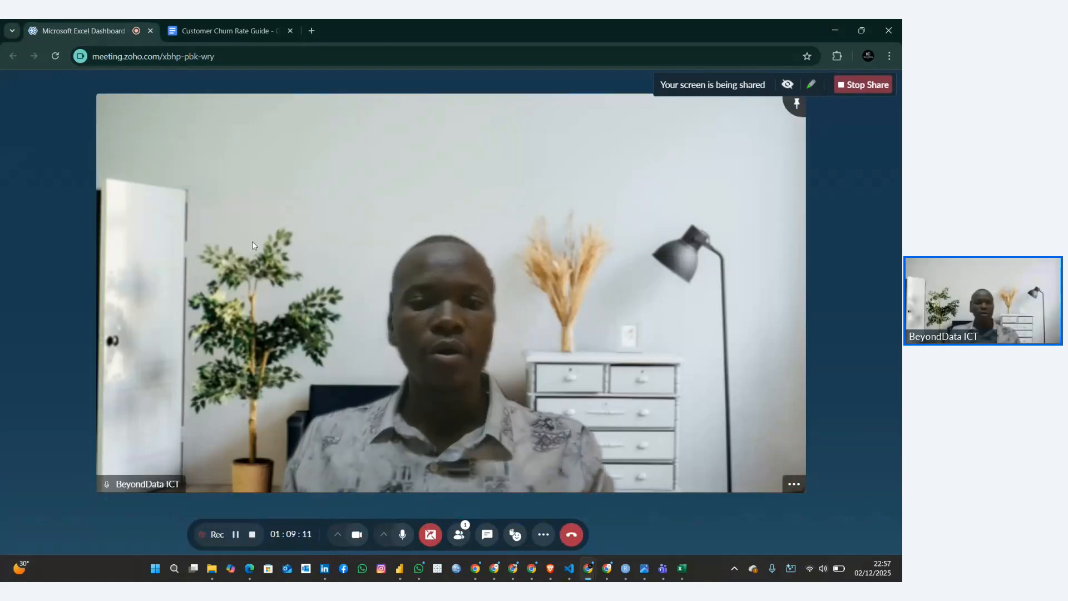
{"action": "left_click", "coordinate": [236, 21]}
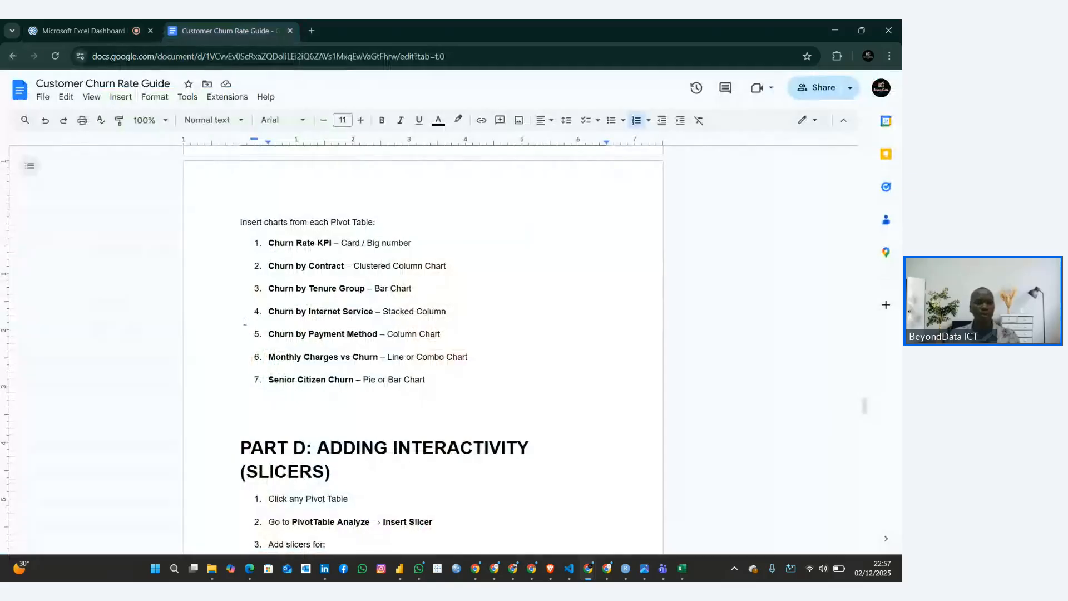
{"action": "left_click_drag", "start_coordinate": [269, 243], "coordinate": [333, 243]}
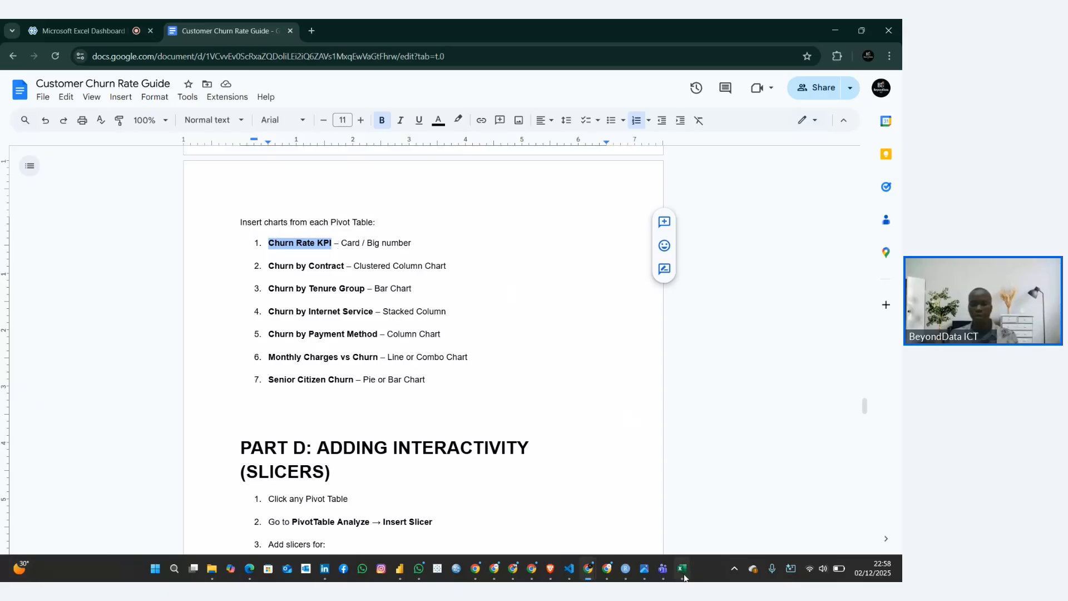
{"action": "mouse_move", "coordinate": [683, 568]}
{"action": "left_click", "coordinate": [686, 526]}
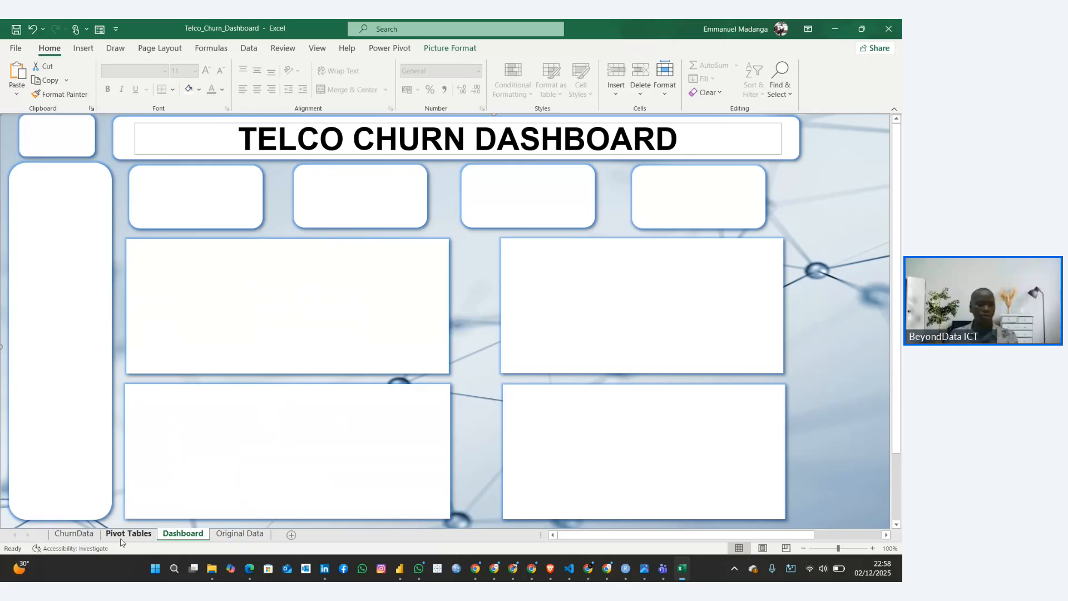
Insert a small text box across the upper part of the first KPI card below the banner
{"action": "left_click", "coordinate": [179, 196]}
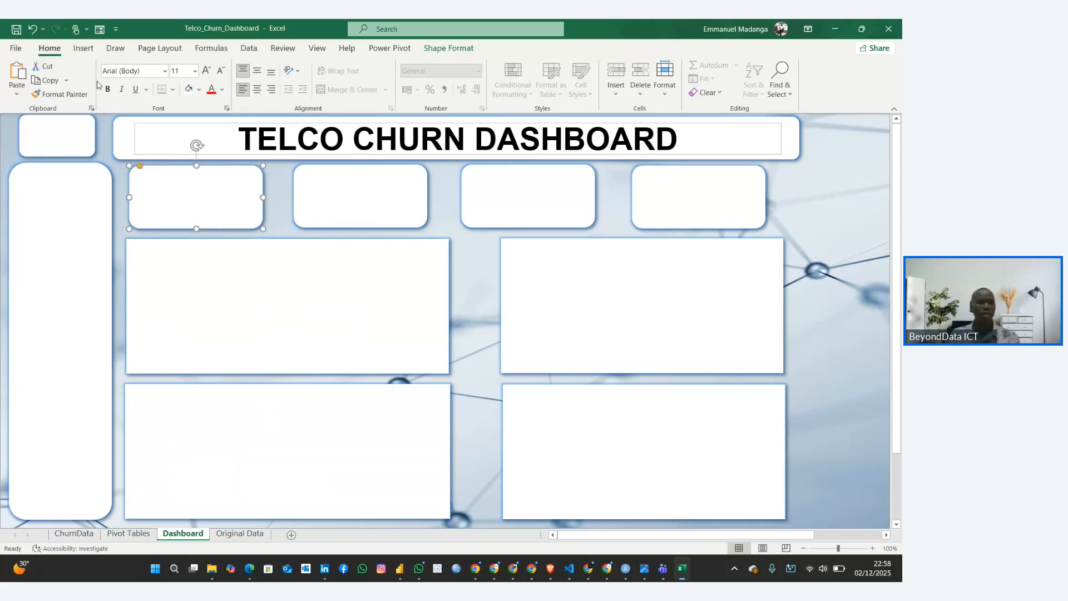
{"action": "left_click", "coordinate": [85, 49]}
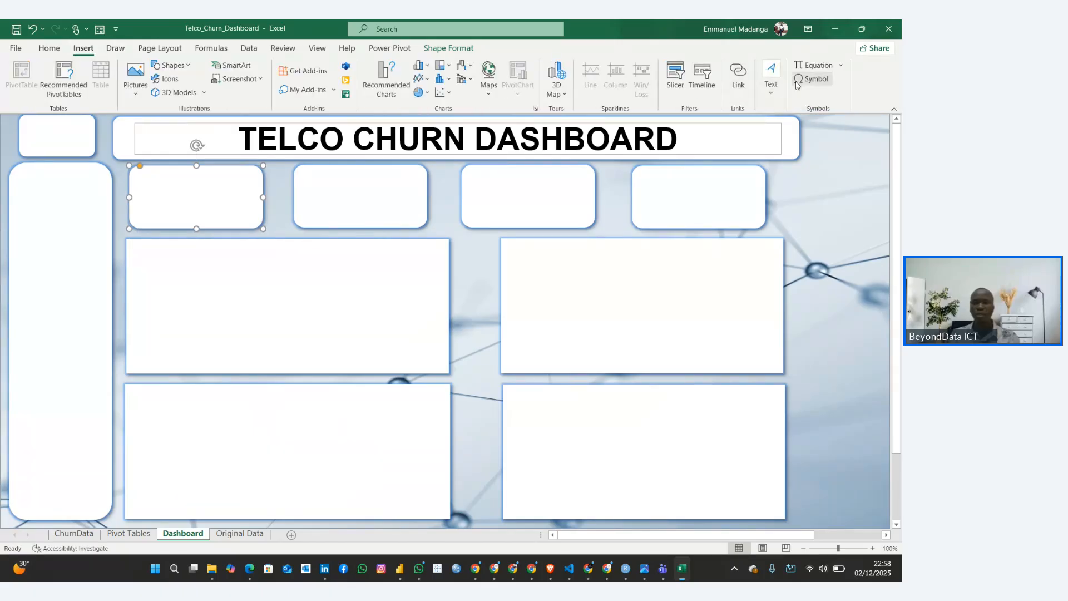
{"action": "left_click", "coordinate": [770, 78]}
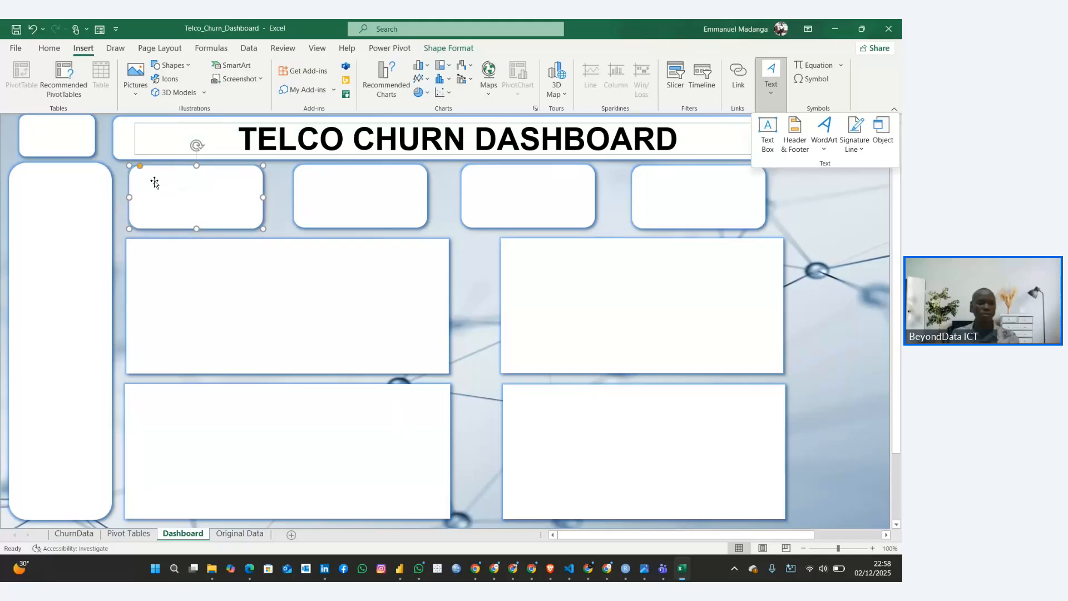
{"action": "left_click", "coordinate": [768, 136]}
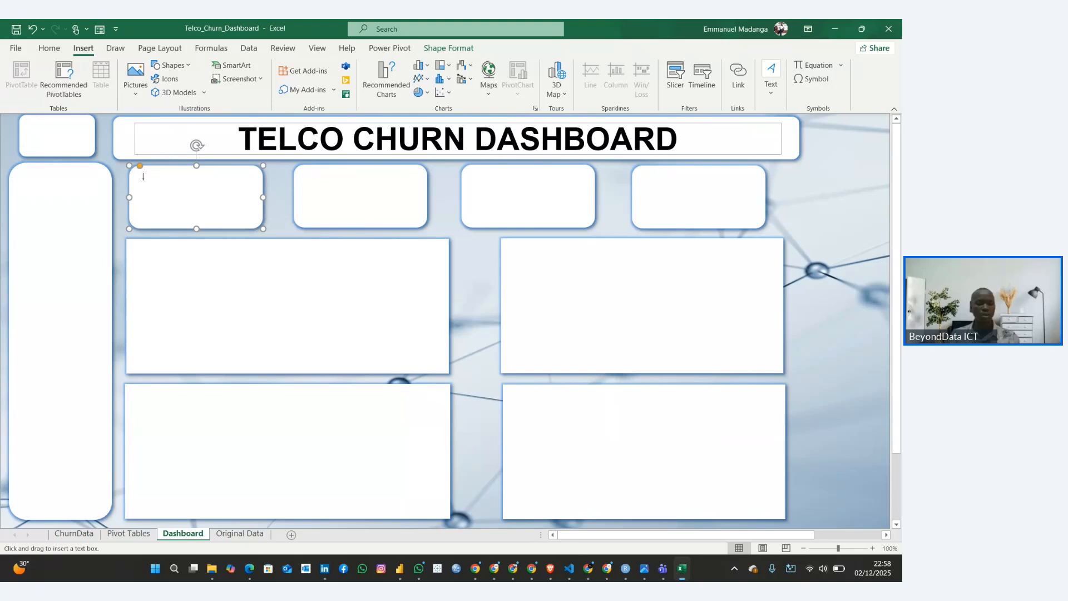
{"action": "left_click_drag", "start_coordinate": [140, 172], "coordinate": [238, 190]}
Try to paste the Churn Rate KPI label into the first card's text box, dismissing the sound output panel
{"action": "key", "text": "super+ctrl+v"}
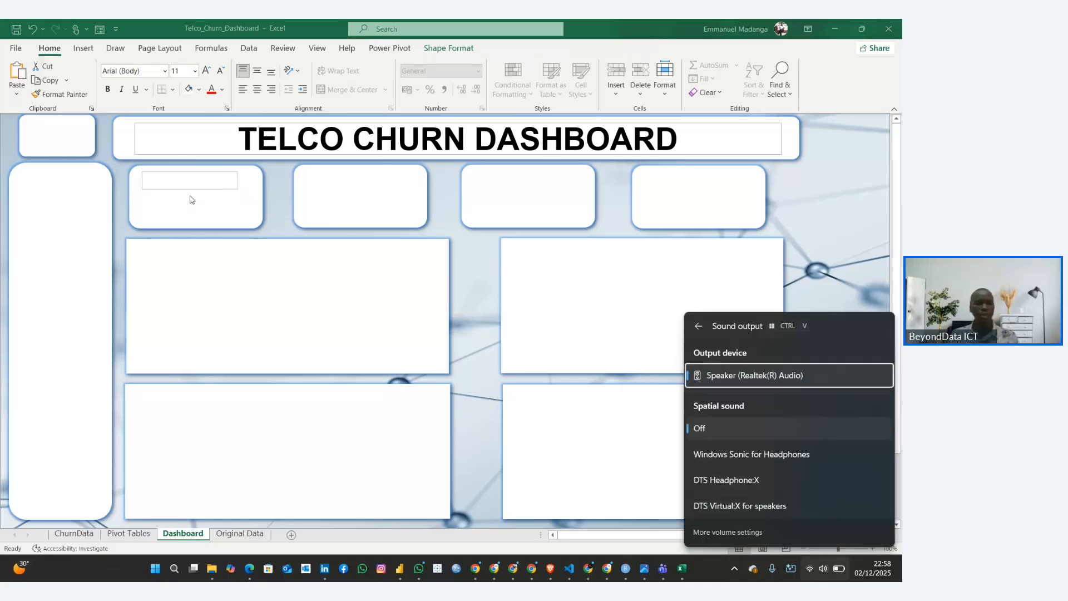
{"action": "left_click", "coordinate": [180, 185]}
{"action": "key", "text": "super+ctrl+v"}
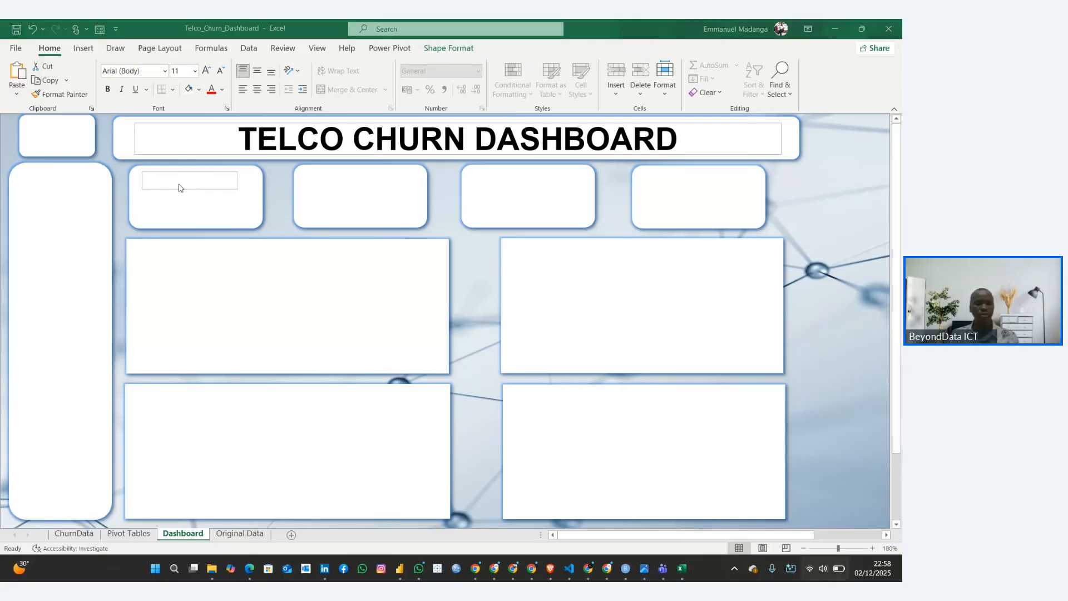
{"action": "left_click", "coordinate": [186, 181]}
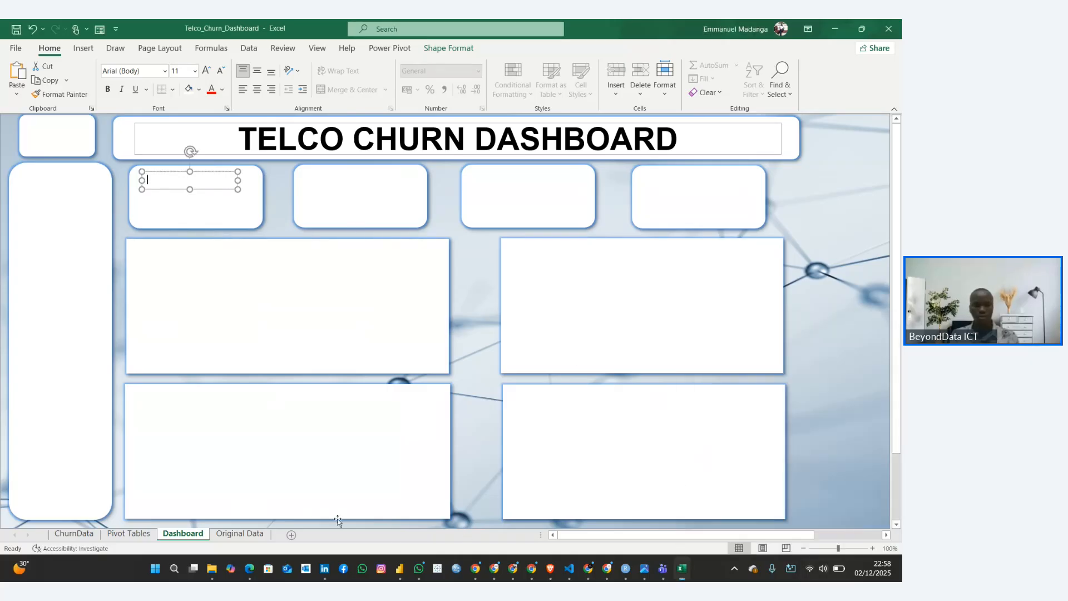
Select Churn Rate in the browser's Customer Churn Rate Guide and try again to paste it into the first card's text box in Excel
{"action": "mouse_move", "coordinate": [589, 570]}
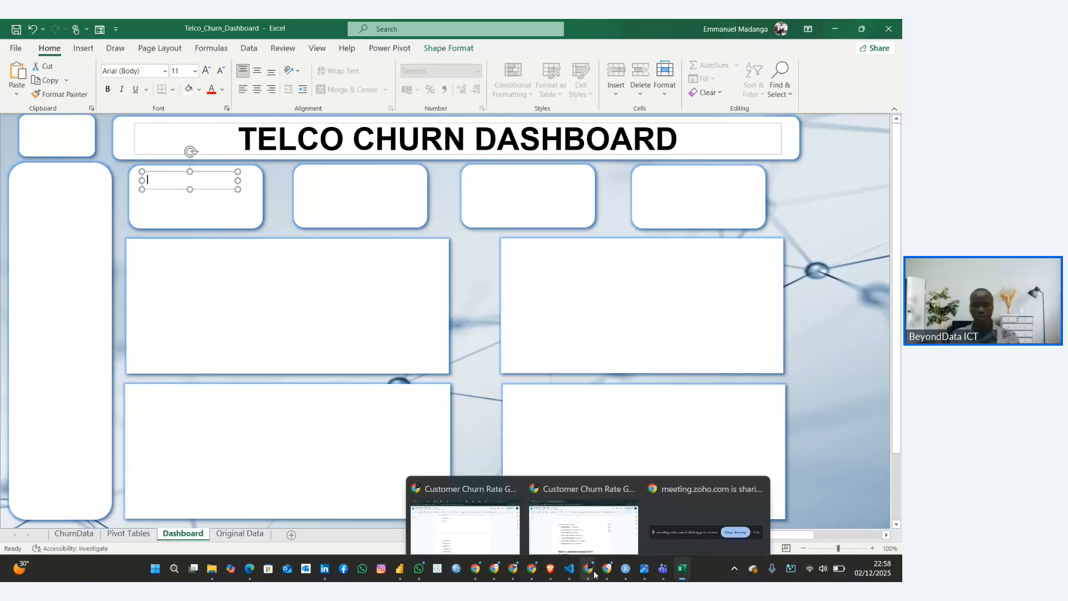
{"action": "left_click", "coordinate": [584, 536]}
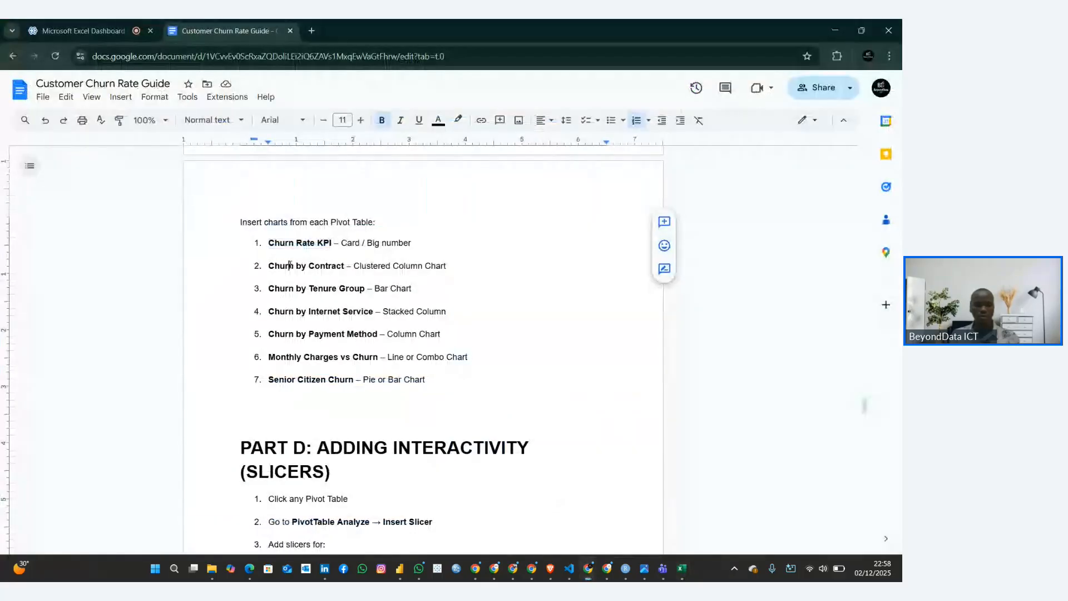
{"action": "left_click_drag", "start_coordinate": [270, 243], "coordinate": [318, 241]}
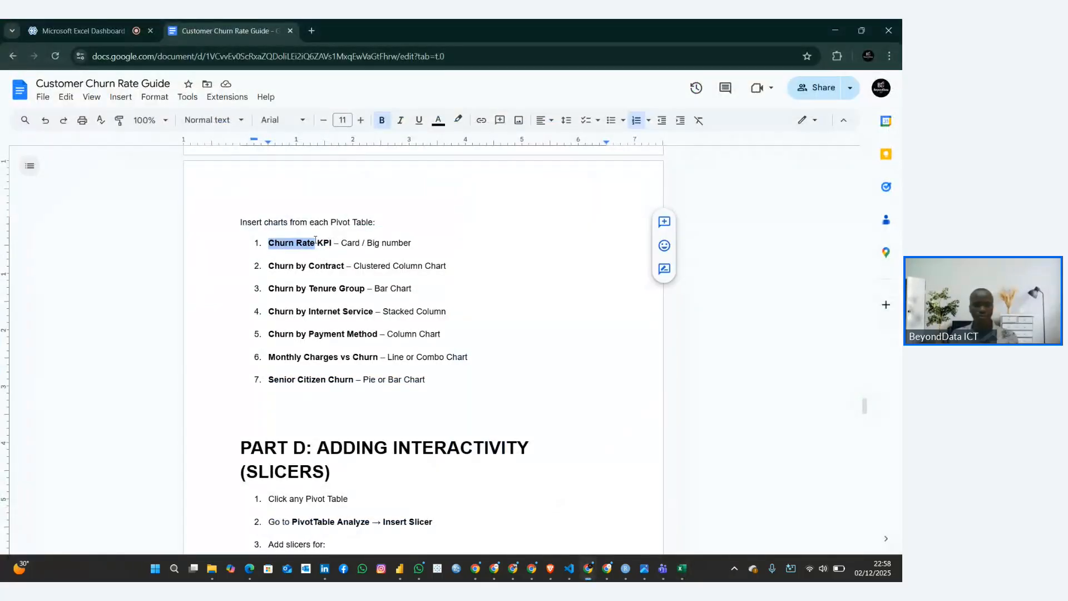
{"action": "left_click", "coordinate": [682, 567]}
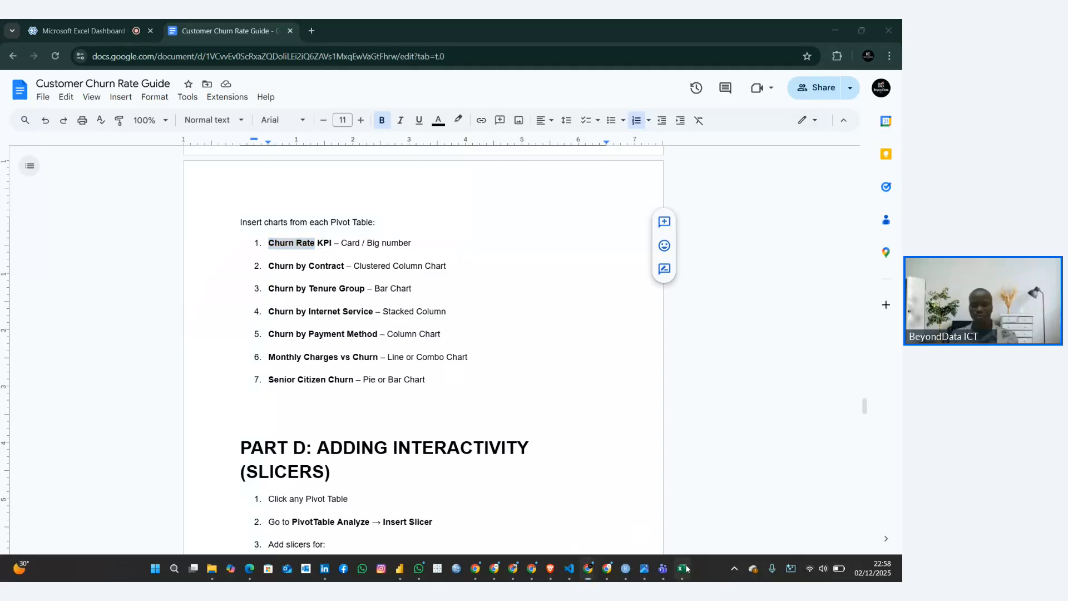
{"action": "key", "text": "ctrl+super+v"}
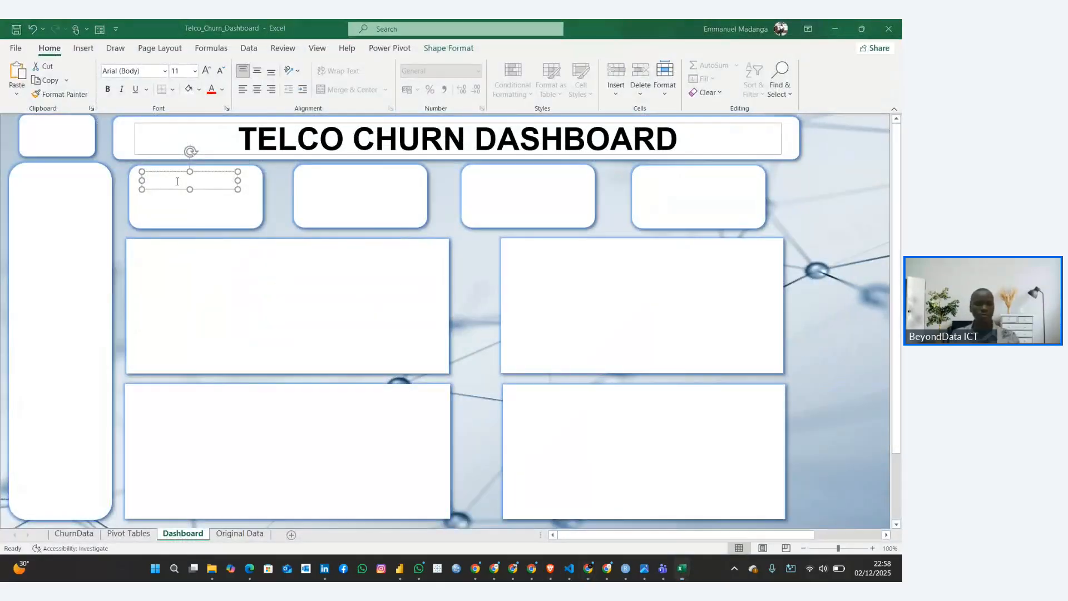
{"action": "left_click", "coordinate": [188, 180]}
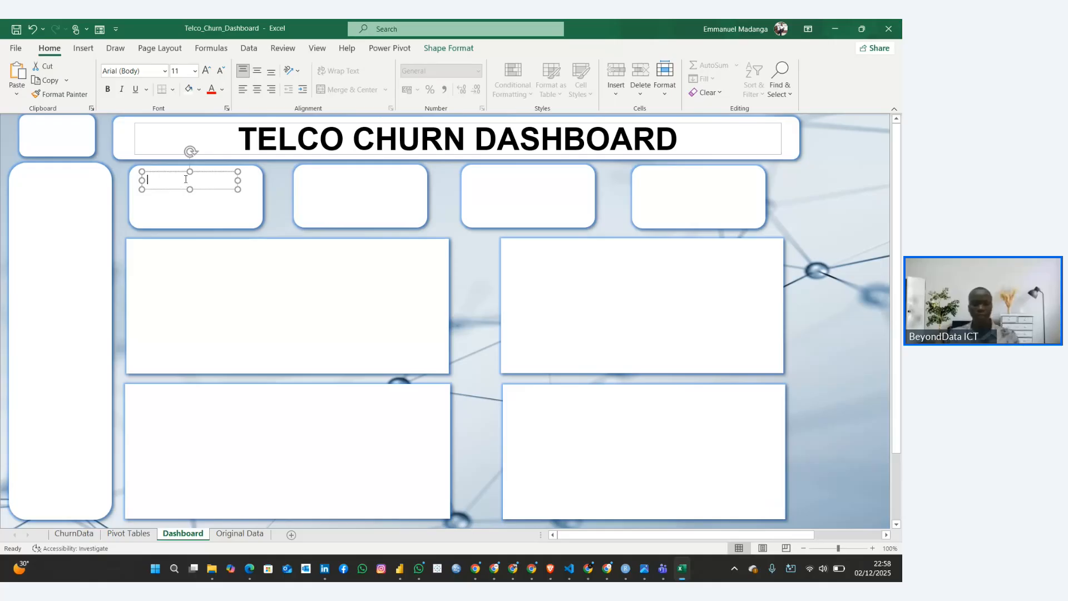
Try to enter the label in the first card's text box, dismissing the Run dialog and the notification panel
{"action": "type", "text": "c"}
{"action": "key", "text": "super+r"}
{"action": "key", "text": "super+n"}
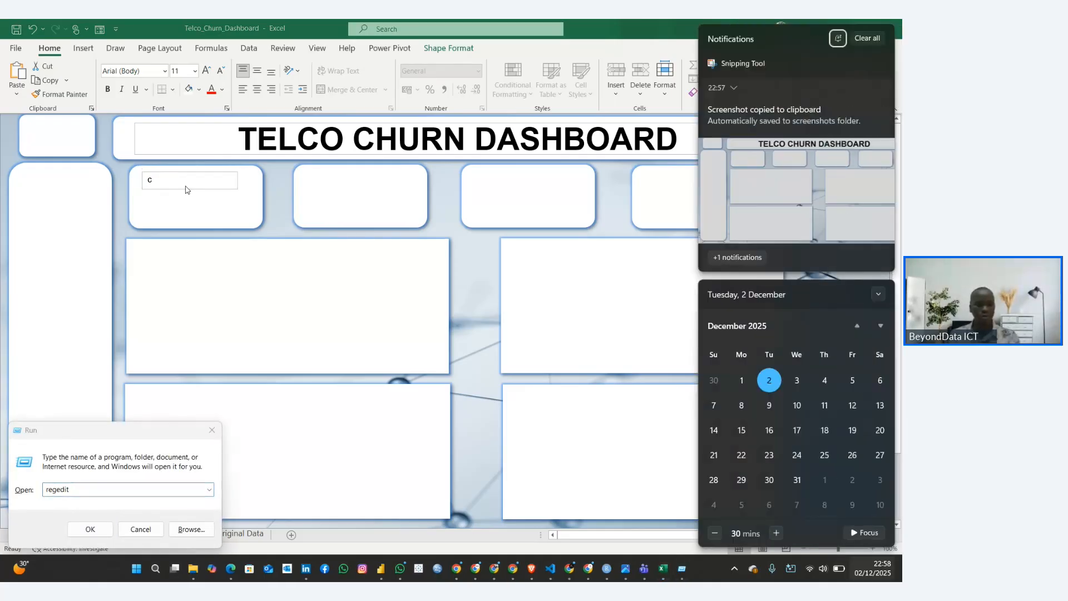
{"action": "left_click", "coordinate": [141, 528]}
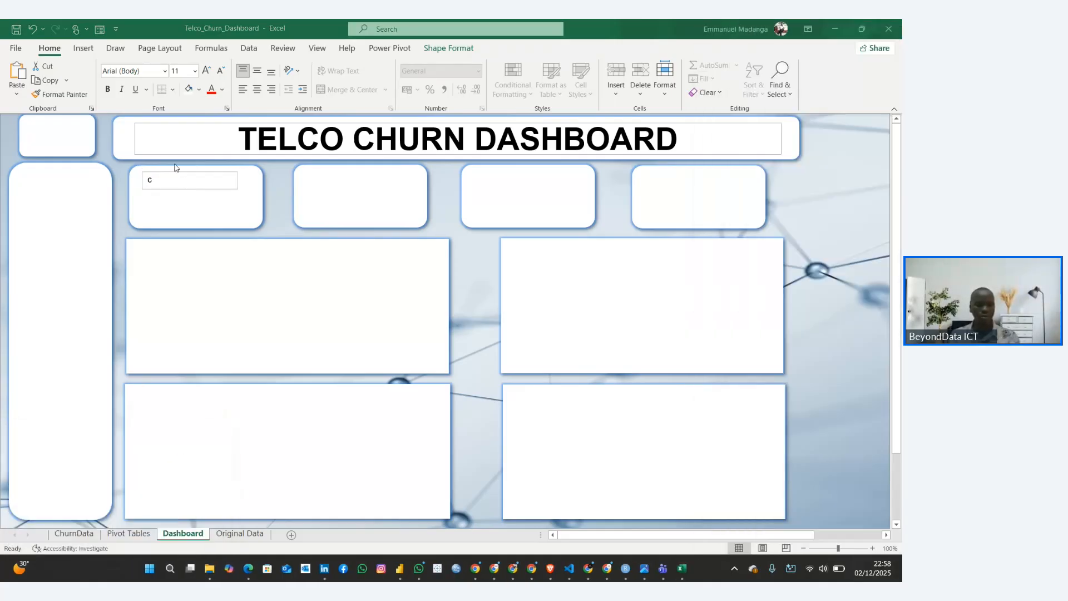
{"action": "left_click", "coordinate": [169, 183]}
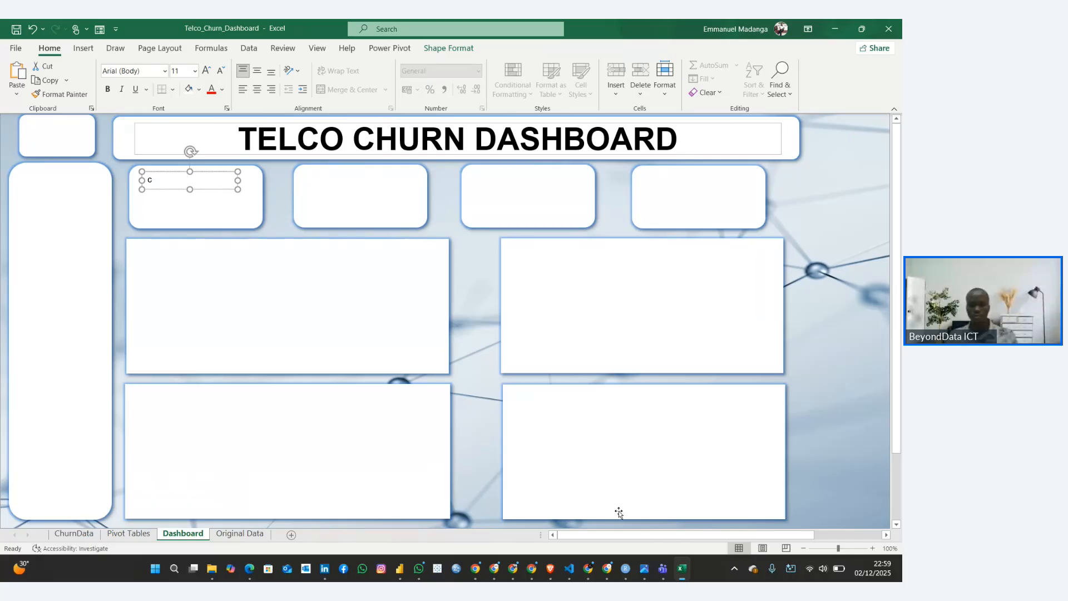
Switch to the Customer Churn Rate Guide in the browser and place the cursor between the Total Charges and Churn (Yes/No) bullets
{"action": "mouse_move", "coordinate": [588, 568]}
{"action": "left_click", "coordinate": [488, 482]}
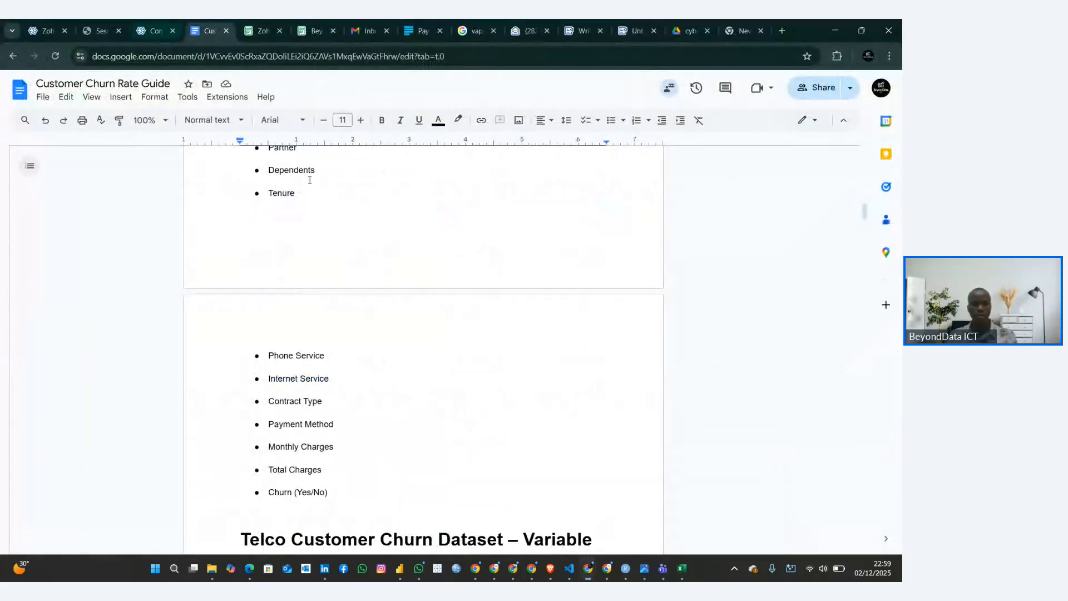
{"action": "left_click", "coordinate": [467, 481]}
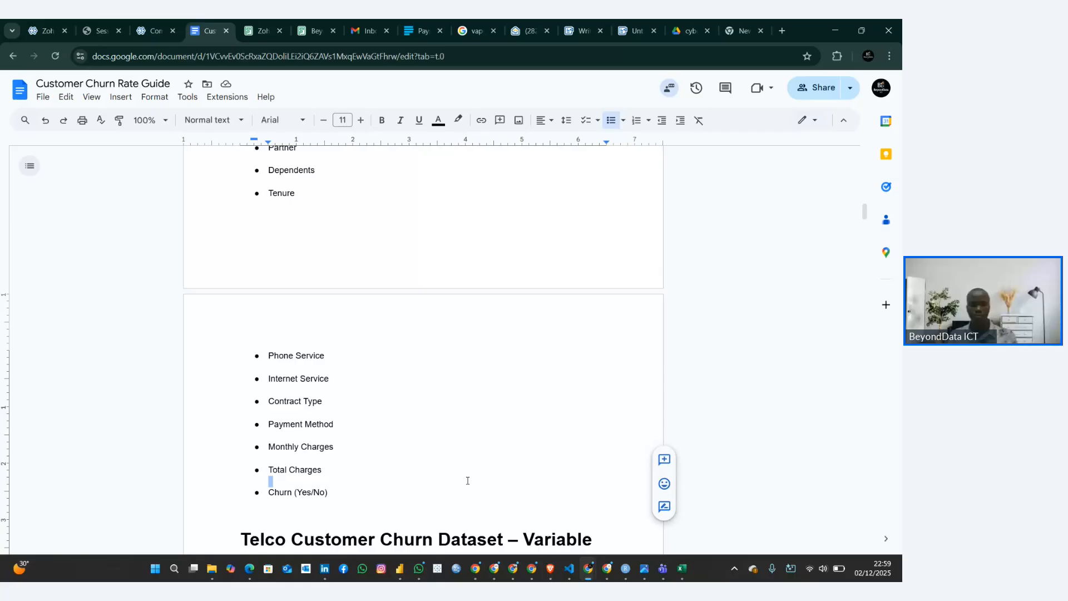
{"action": "left_click", "coordinate": [298, 482]}
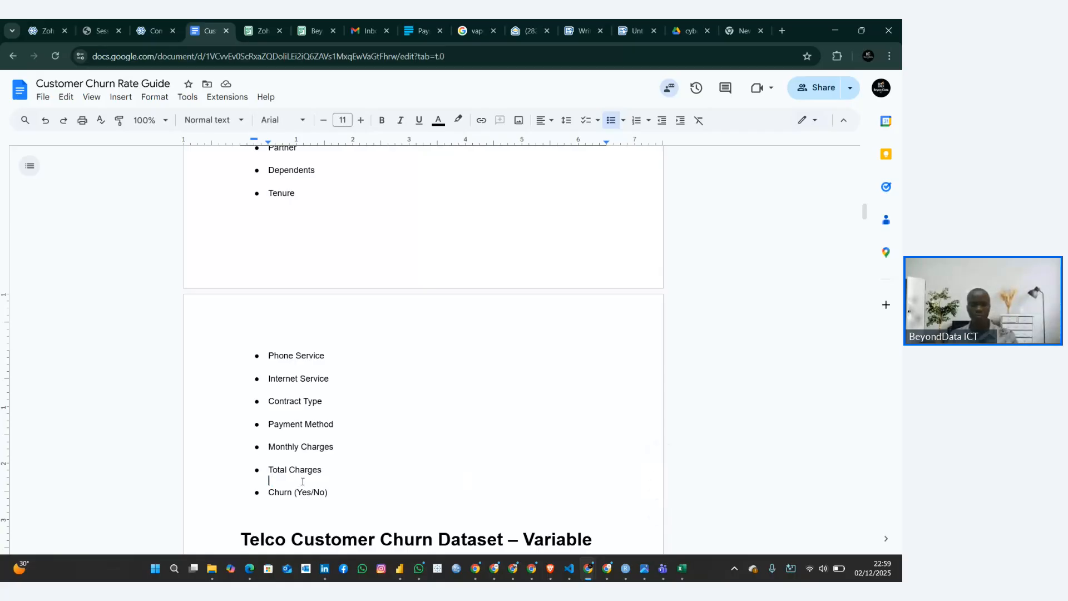
View the Game Bar settings and dismiss the overlay
{"action": "key", "text": "super+g"}
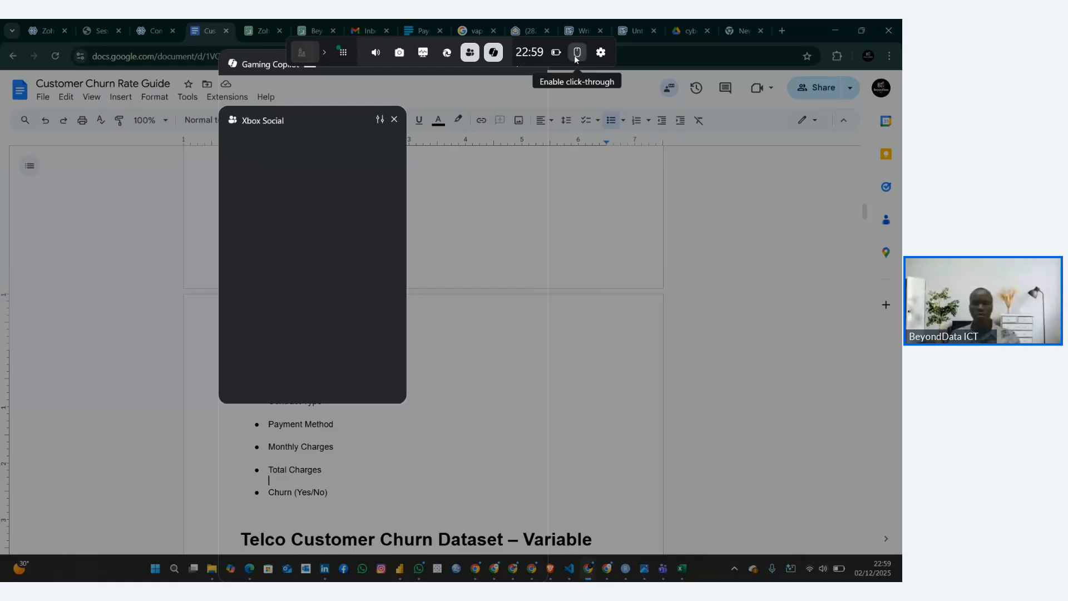
{"action": "left_click", "coordinate": [606, 53]}
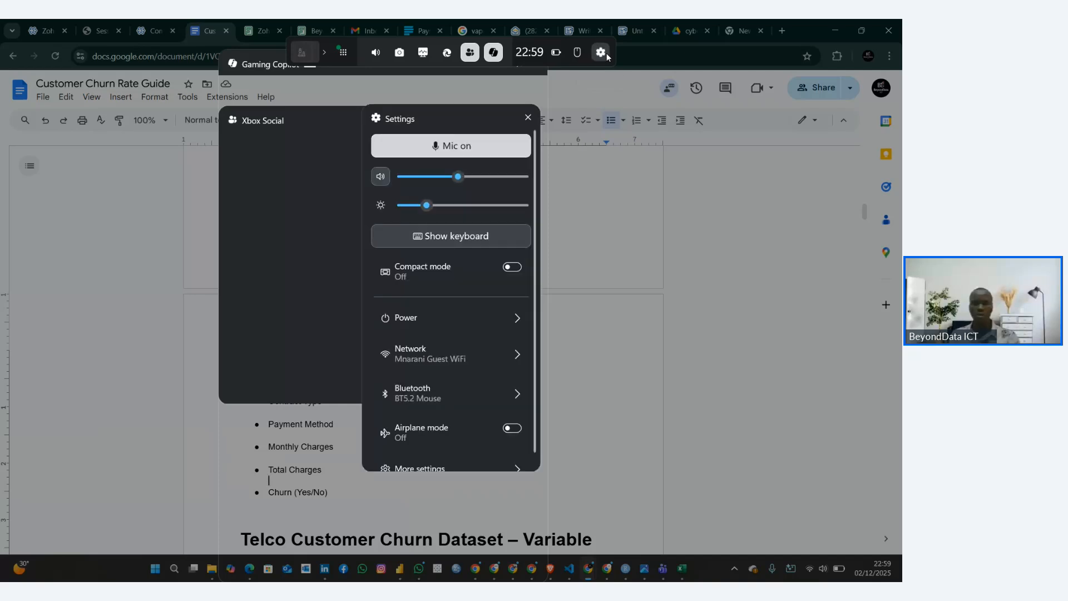
{"action": "left_click", "coordinate": [527, 117]}
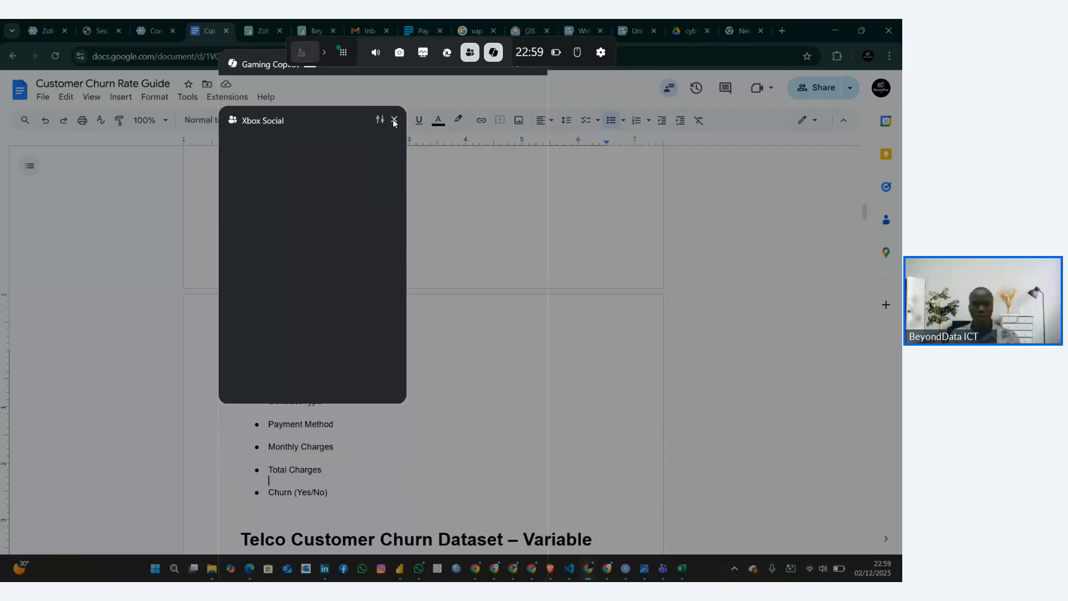
{"action": "left_click", "coordinate": [600, 52]}
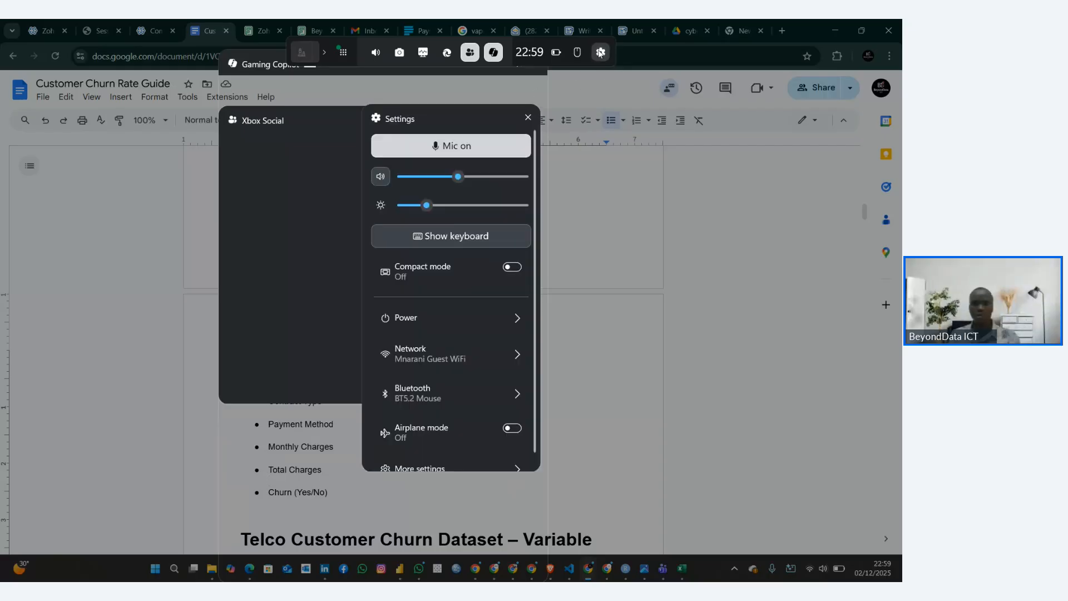
{"action": "left_click", "coordinate": [614, 409]}
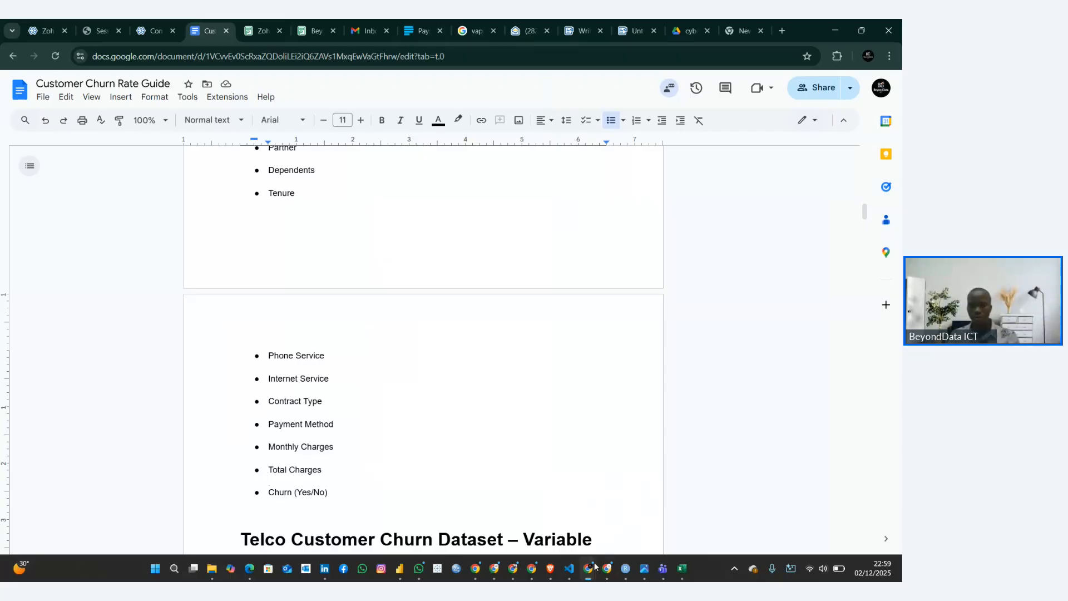
Bring up the guide window with the chart list, place the cursor below the Senior Citizen Churn item and dismiss voice typing
{"action": "mouse_move", "coordinate": [593, 565]}
{"action": "mouse_move", "coordinate": [594, 507]}
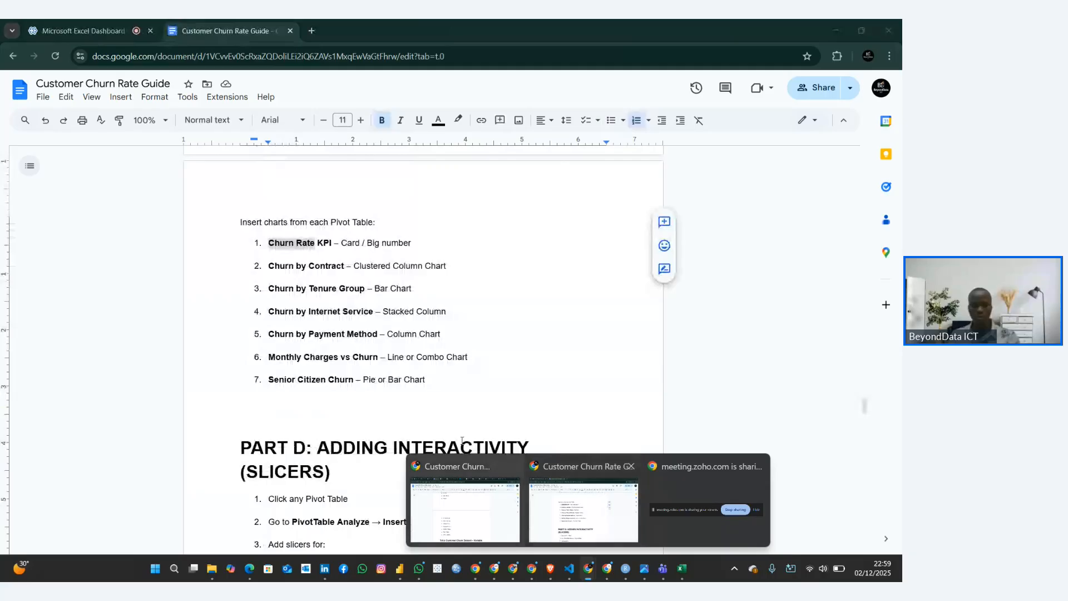
{"action": "left_click", "coordinate": [464, 509]}
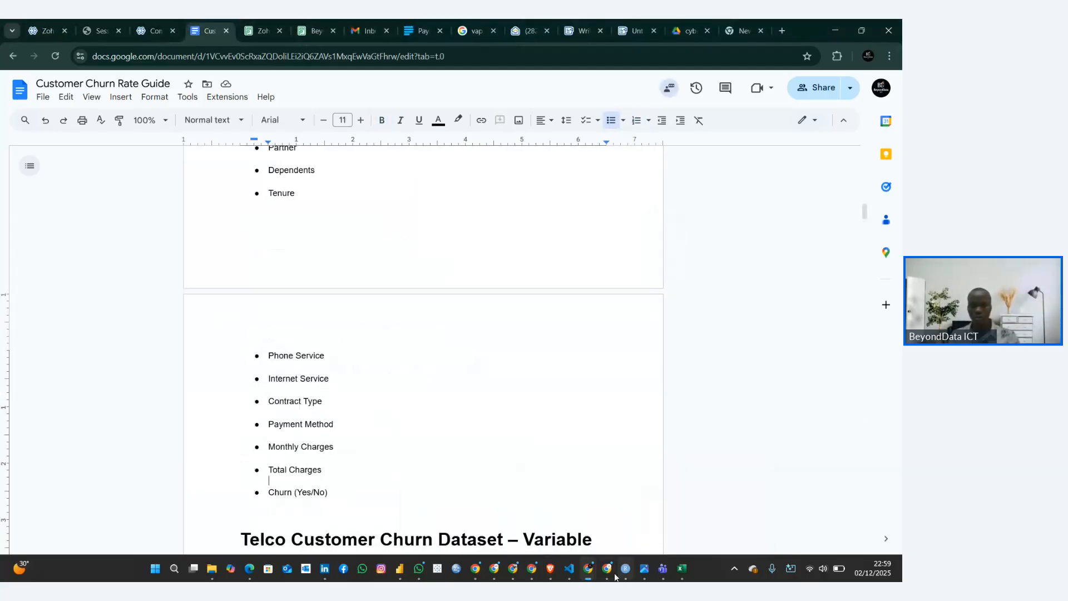
{"action": "mouse_move", "coordinate": [588, 566]}
{"action": "left_click", "coordinate": [500, 531]}
{"action": "left_click", "coordinate": [337, 395]}
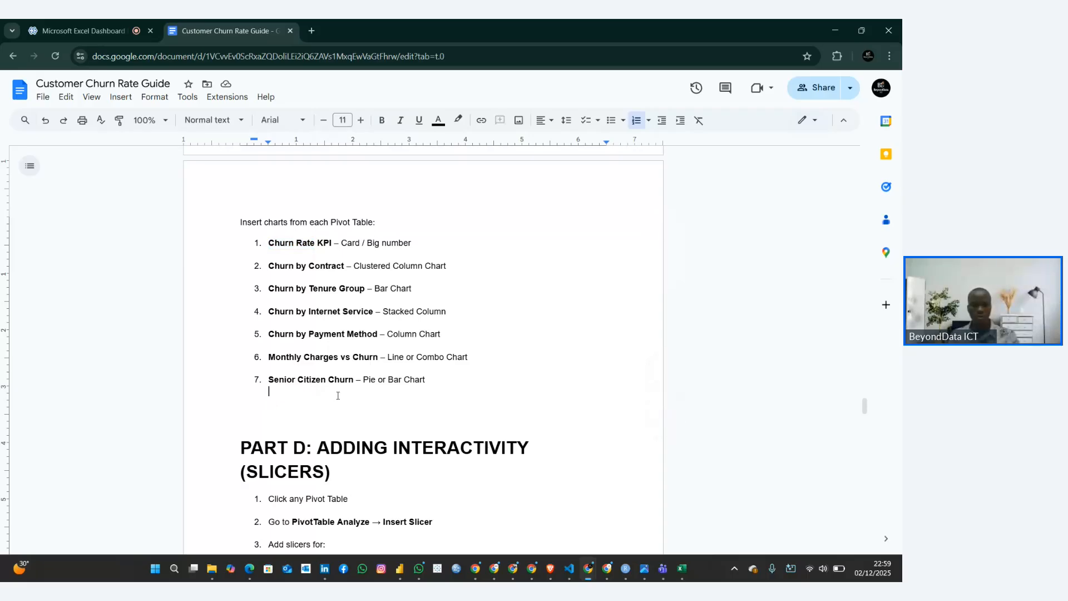
{"action": "key", "text": "super+h"}
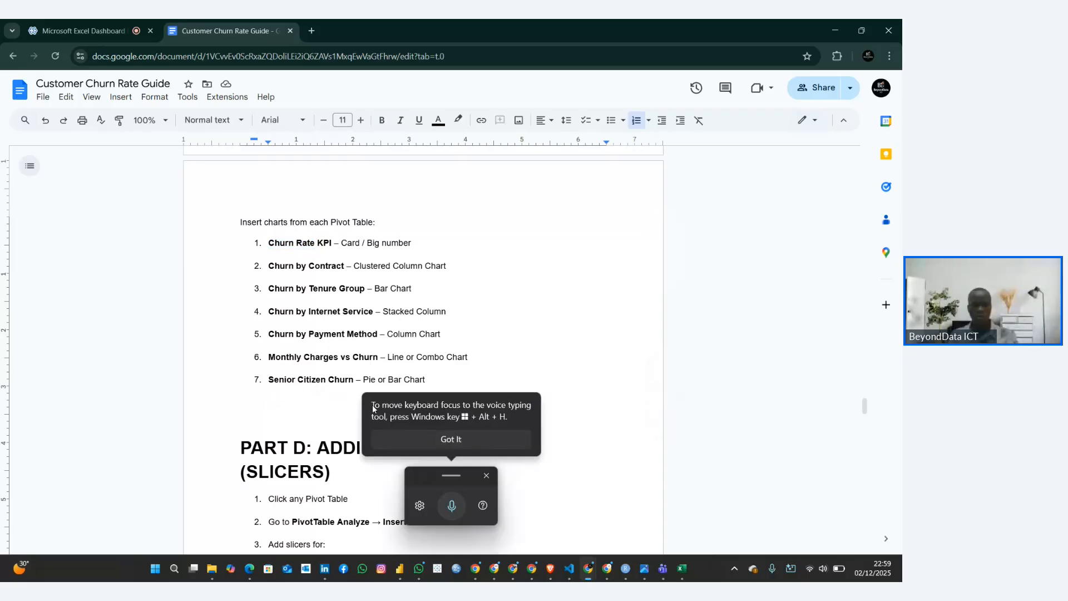
{"action": "left_click", "coordinate": [486, 476]}
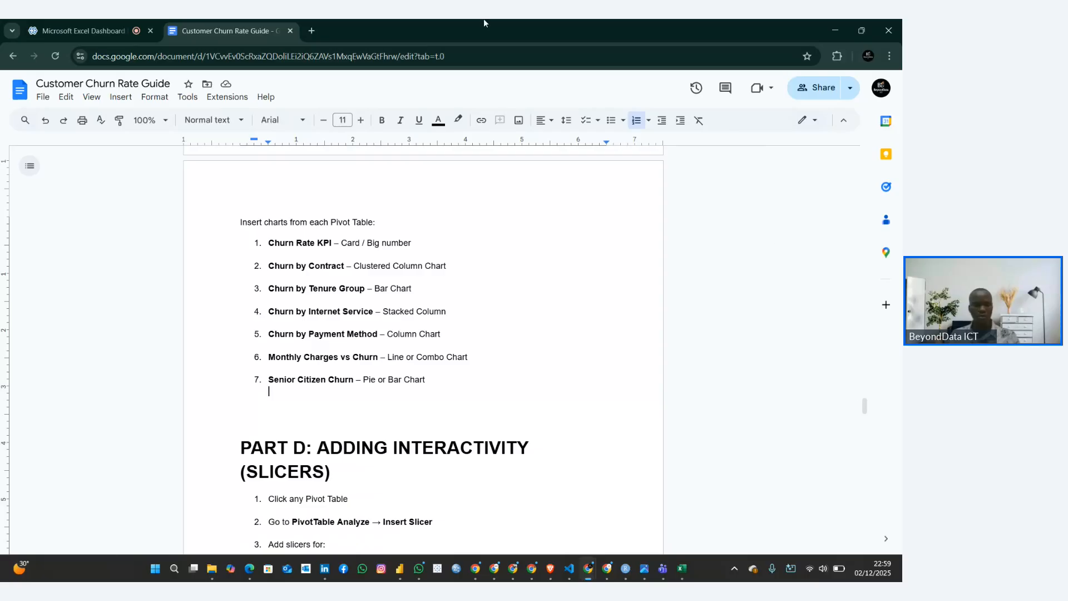
Return to Excel and enter Churn Rate as the label in the first KPI card's text box
{"action": "left_click", "coordinate": [89, 22]}
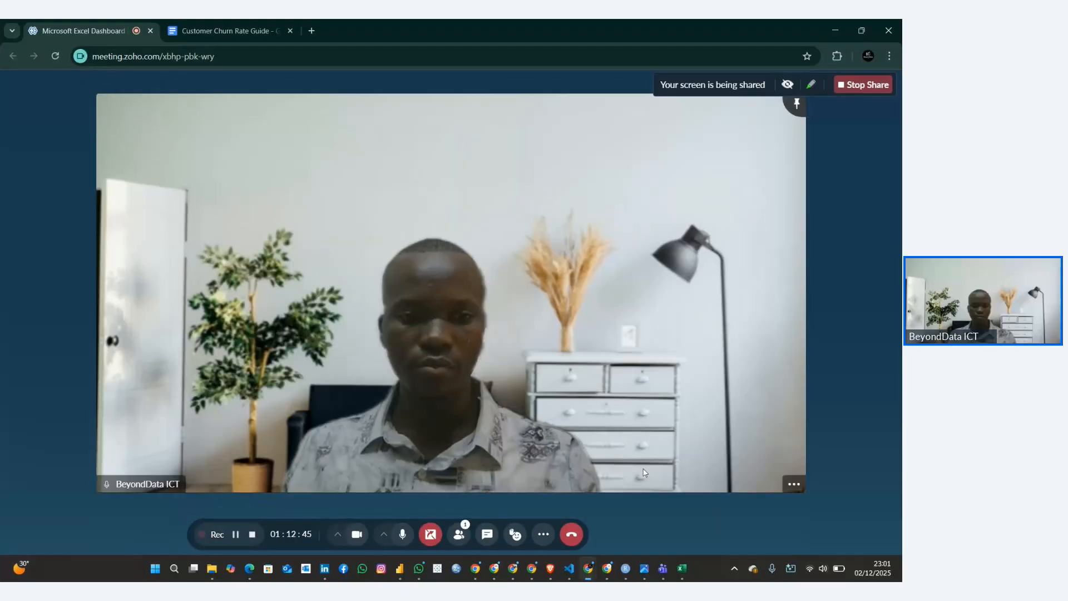
{"action": "left_click", "coordinate": [680, 568]}
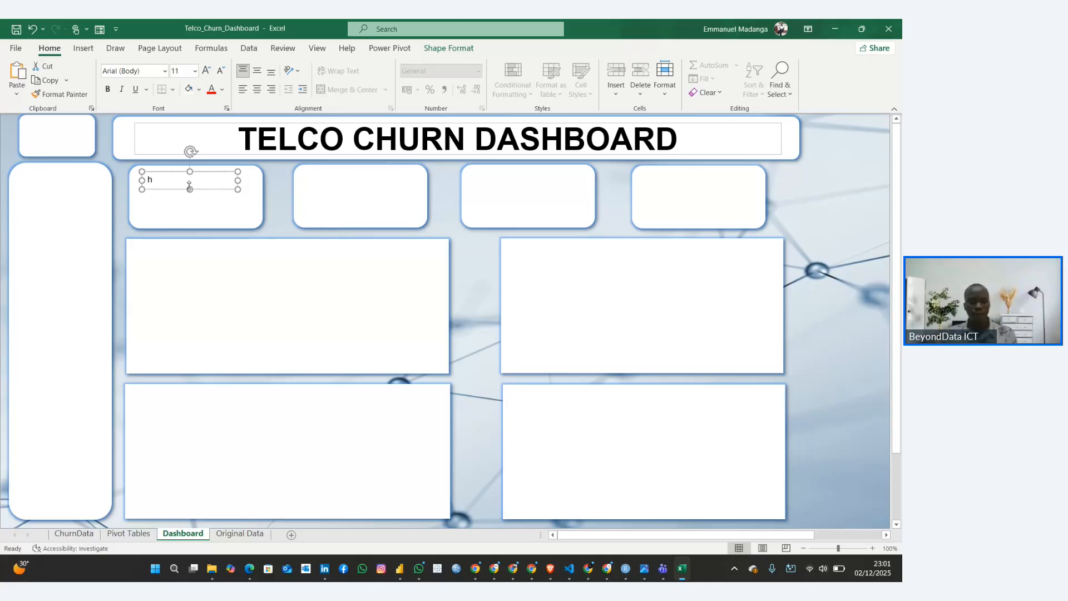
{"action": "key", "text": "BackSpace"}
{"action": "type", "text": "CHurn Rate"}
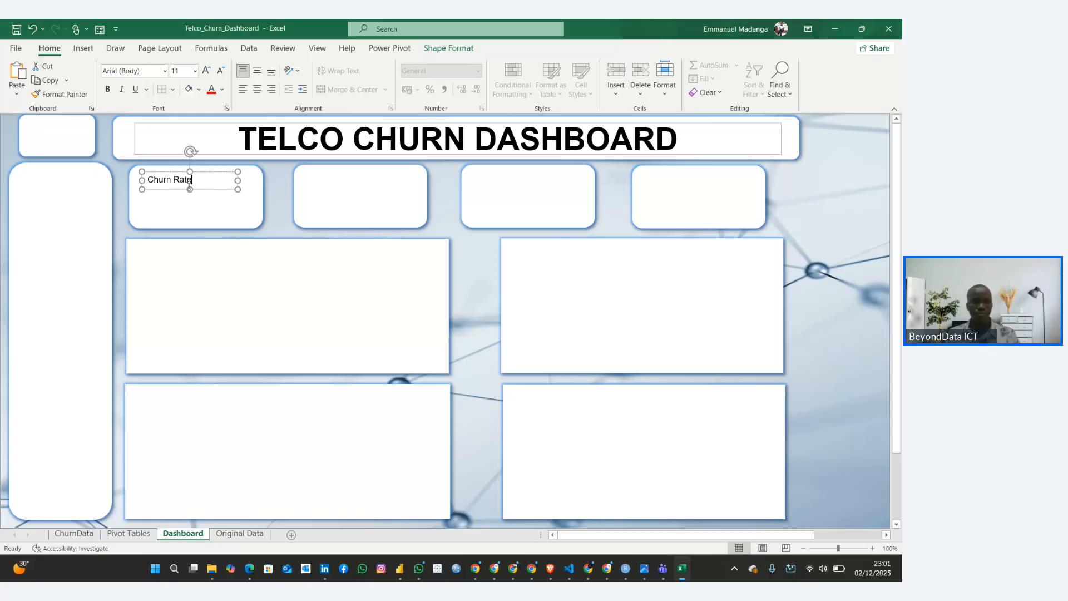
Format the Churn Rate label in bold with the standard orange font colour at size 14
{"action": "key", "text": "ctrl+a"}
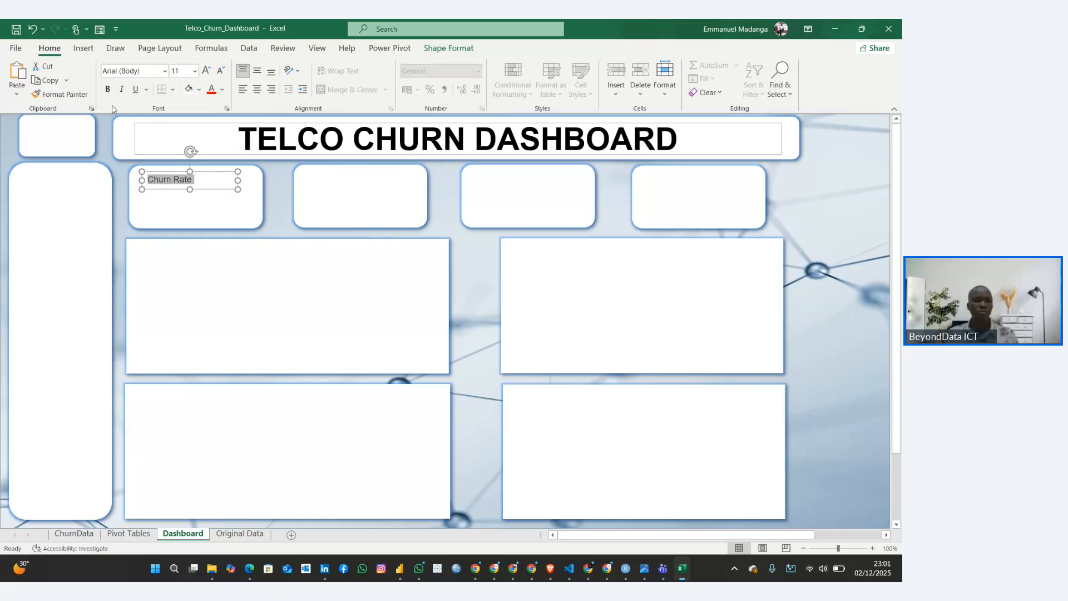
{"action": "left_click", "coordinate": [108, 89]}
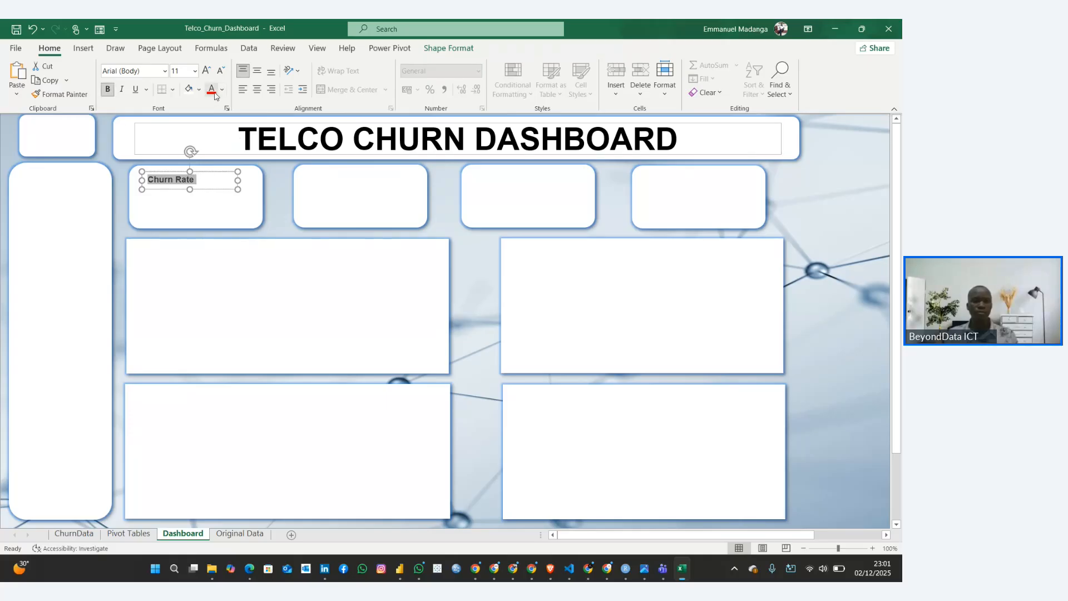
{"action": "left_click", "coordinate": [221, 90]}
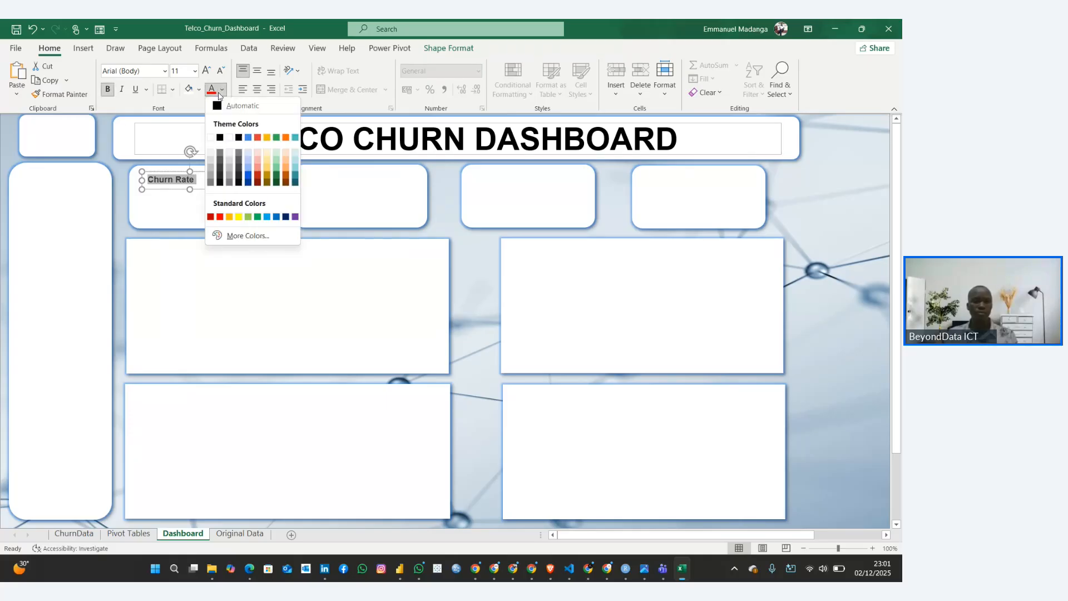
{"action": "left_click", "coordinate": [268, 138]}
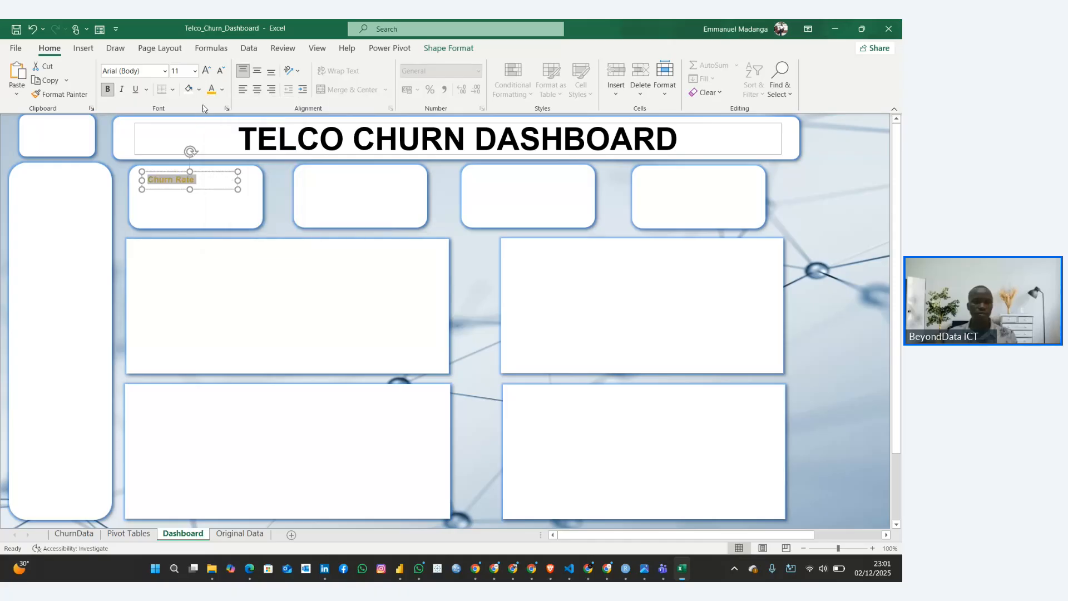
{"action": "left_click", "coordinate": [221, 92]}
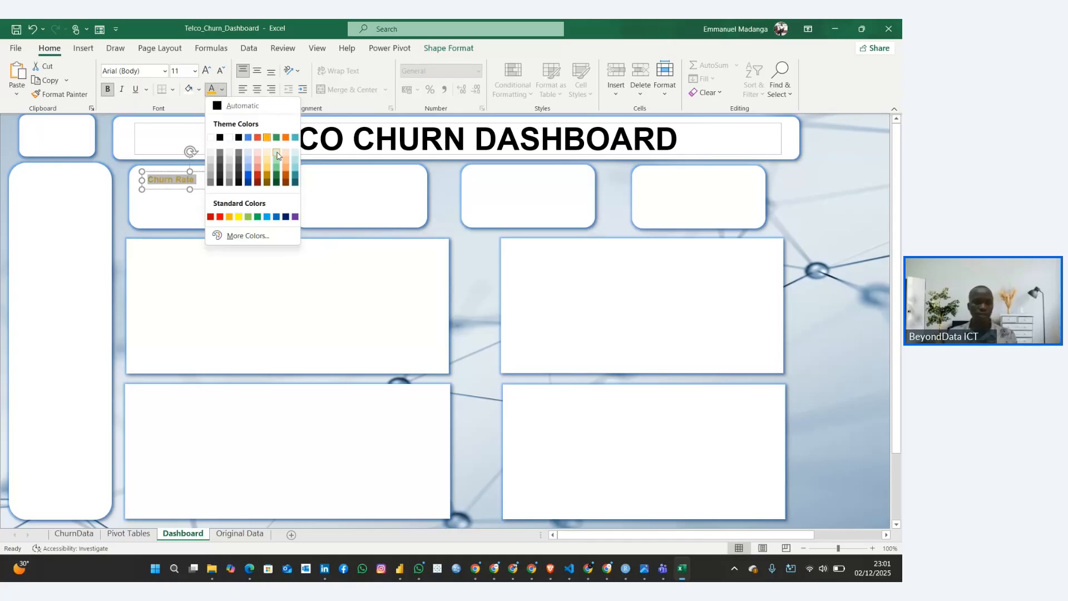
{"action": "left_click", "coordinate": [229, 217]}
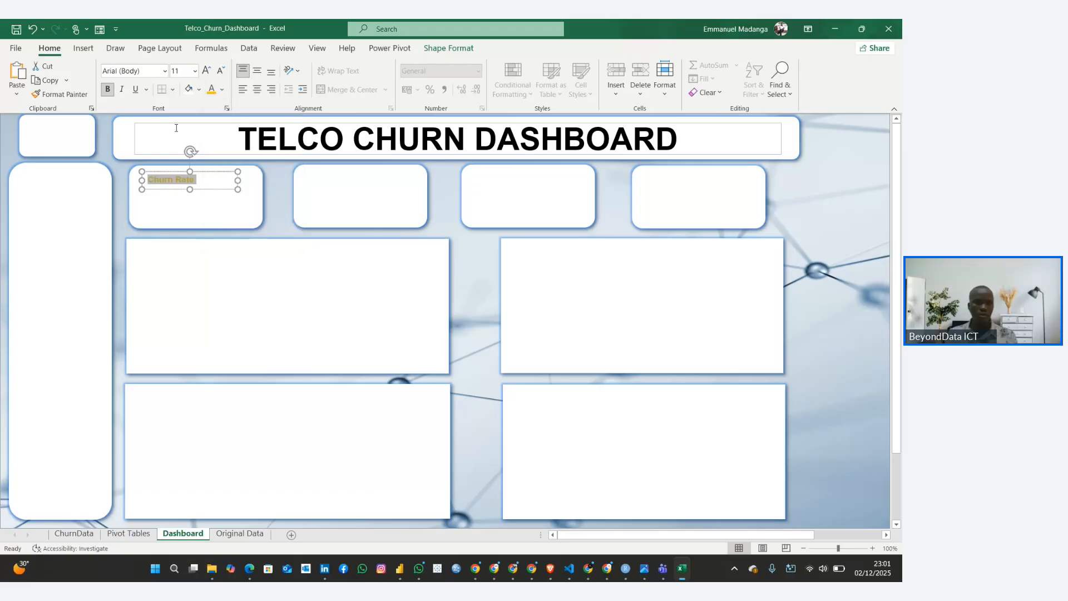
{"action": "left_click", "coordinate": [205, 71]}
{"action": "left_click", "coordinate": [205, 71]}
Remove the outline from the Churn Rate text box
{"action": "left_click", "coordinate": [277, 231]}
{"action": "left_click", "coordinate": [220, 189]}
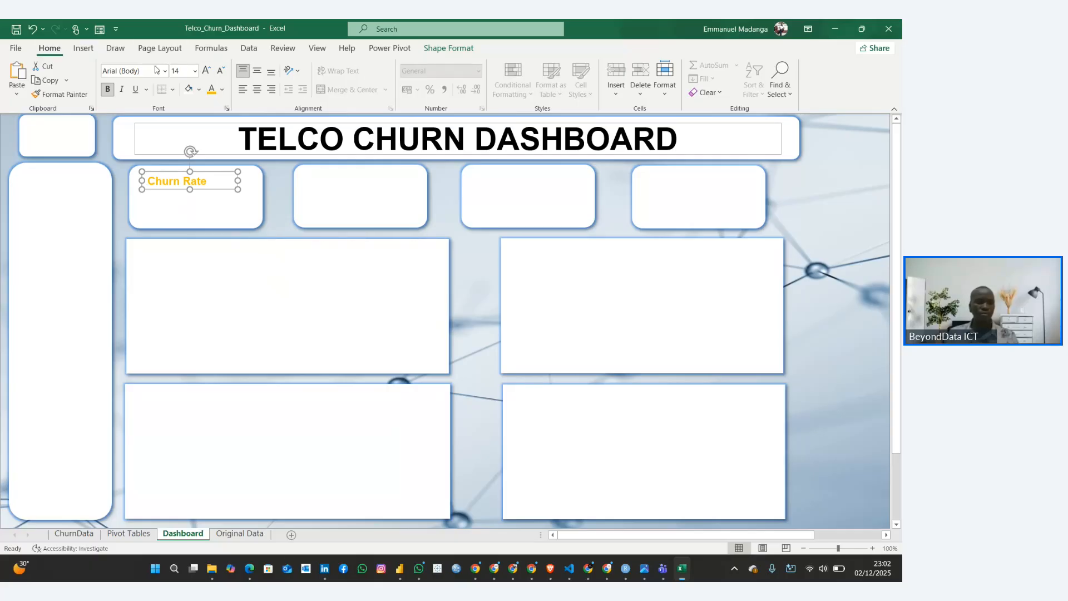
{"action": "right_click", "coordinate": [214, 171]}
{"action": "left_click", "coordinate": [276, 138]}
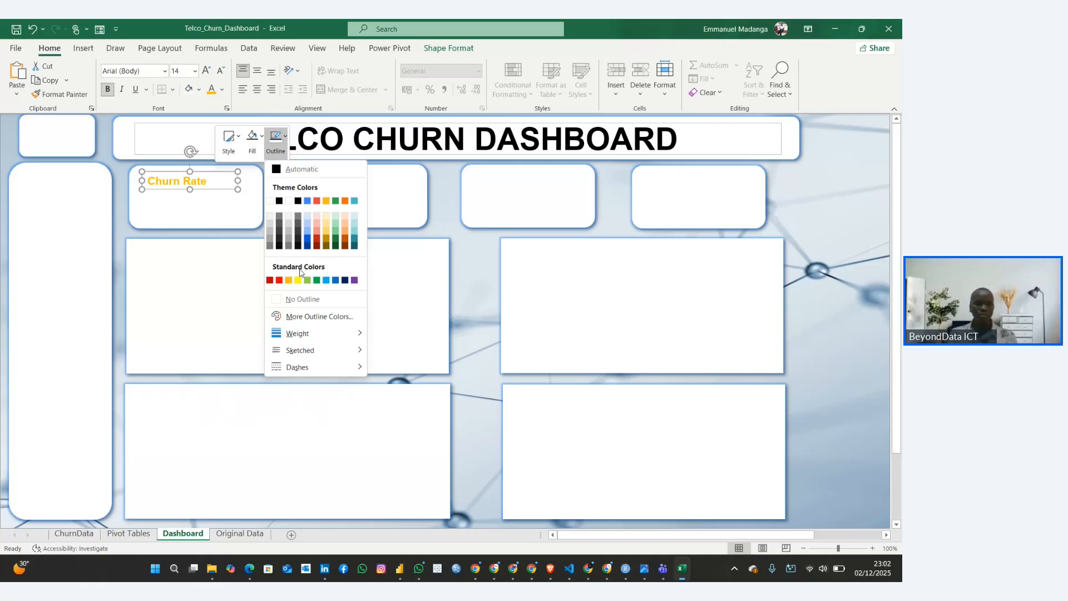
{"action": "left_click", "coordinate": [296, 299]}
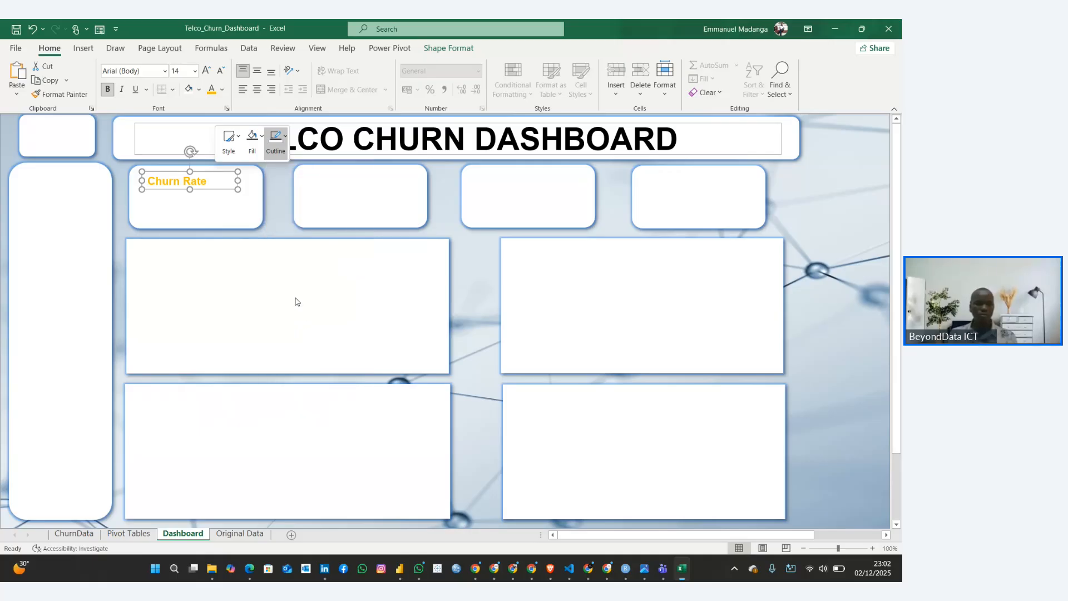
Duplicate the Churn Rate text box and place the copy directly beneath the original within the first KPI card
{"action": "left_click", "coordinate": [258, 211]}
{"action": "left_click", "coordinate": [219, 187]}
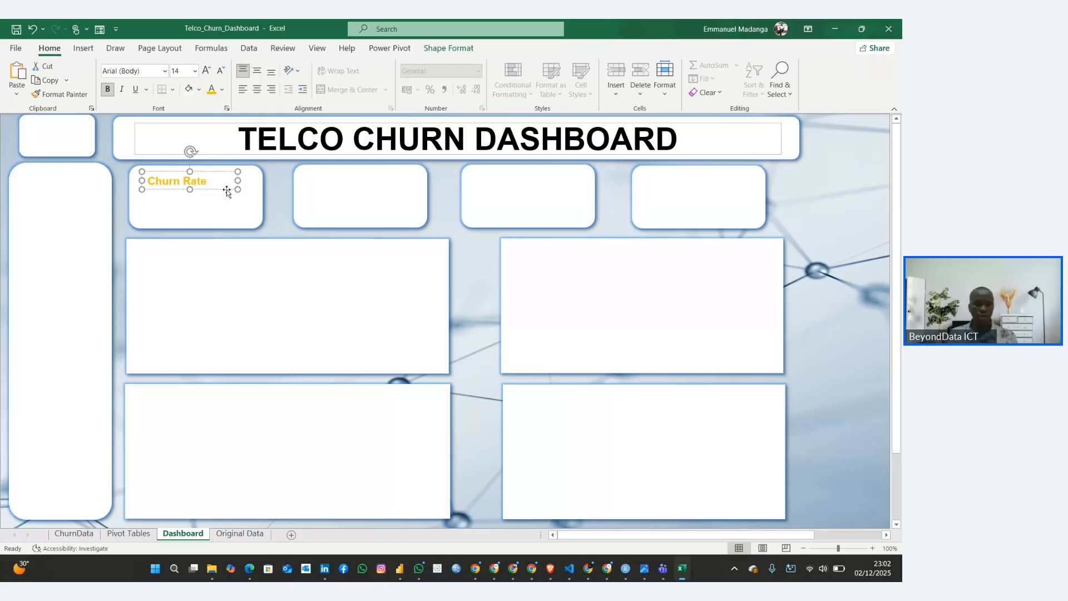
{"action": "key", "text": "ctrl+d"}
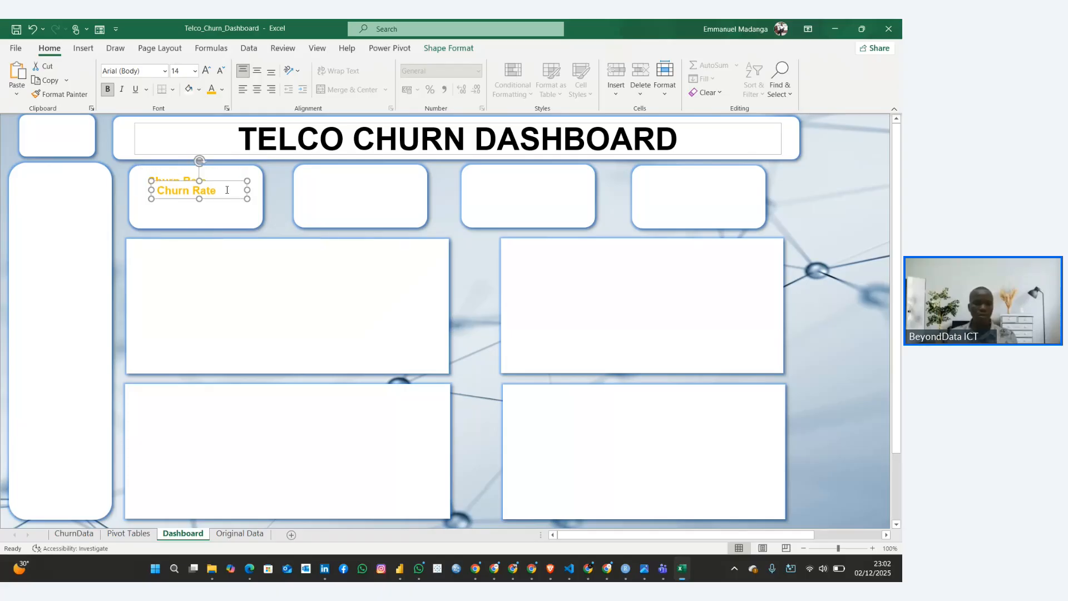
{"action": "left_click_drag", "start_coordinate": [221, 196], "coordinate": [206, 213]}
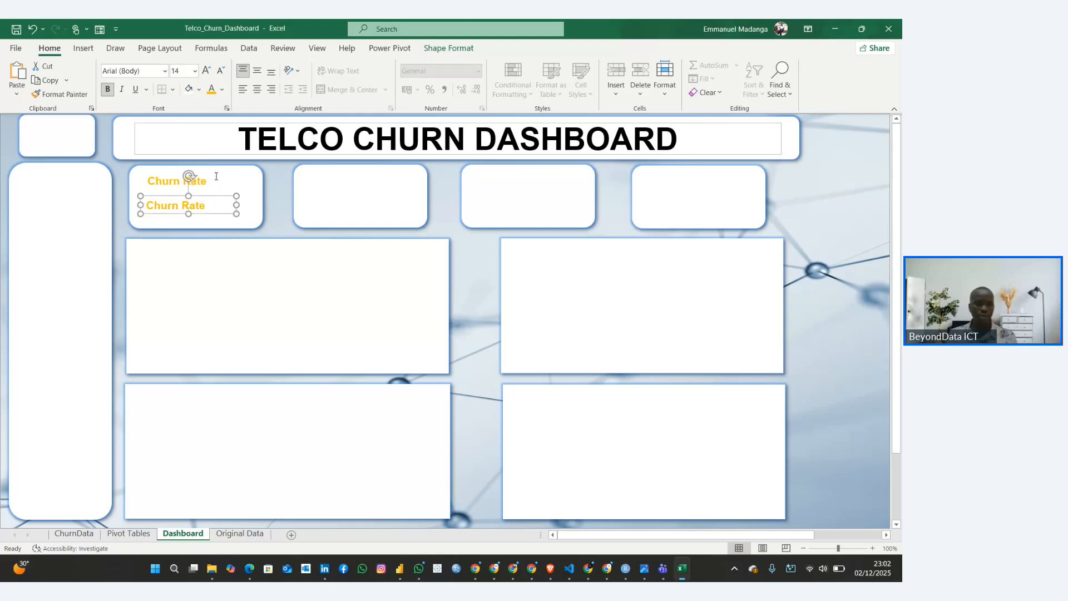
Centre the text of the upper Churn Rate label in its text box
{"action": "left_click", "coordinate": [207, 181]}
{"action": "left_click", "coordinate": [210, 171]}
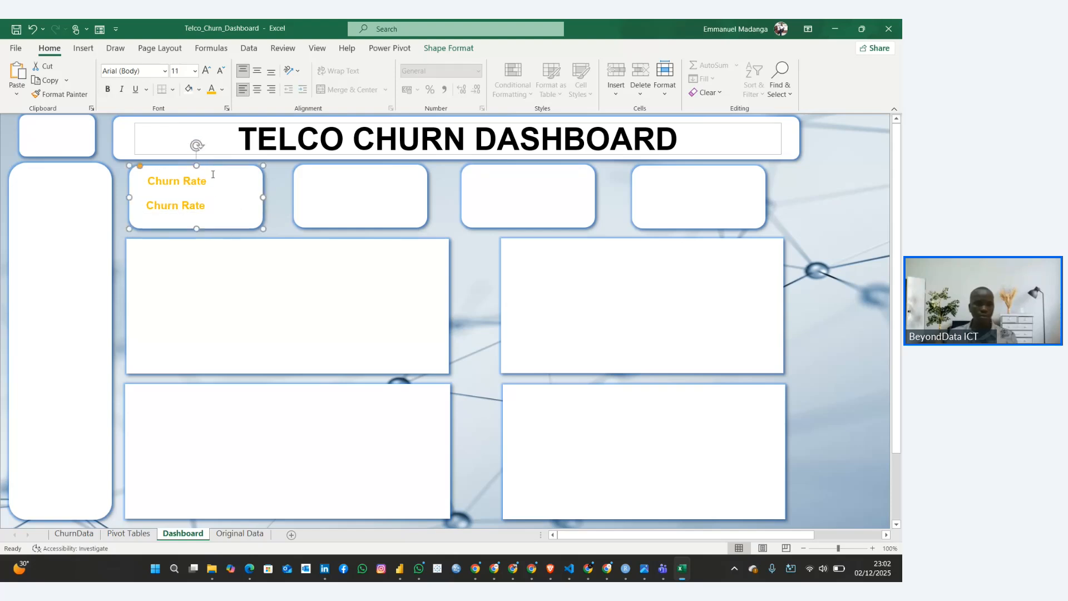
{"action": "left_click", "coordinate": [207, 177]}
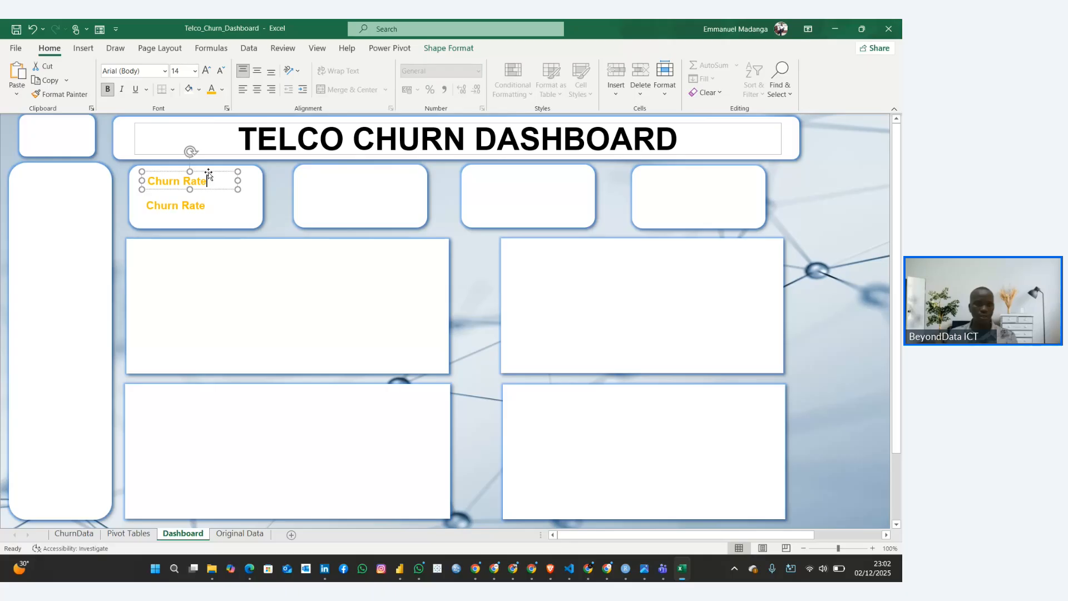
{"action": "left_click", "coordinate": [208, 173]}
{"action": "left_click", "coordinate": [257, 89]}
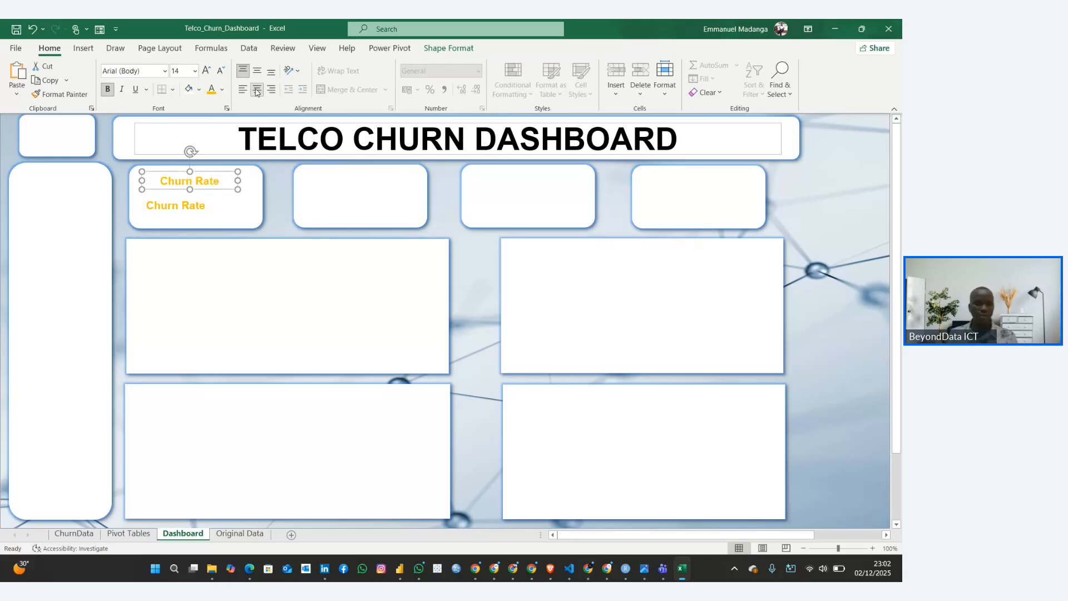
Clear the text from the lower text box in the first KPI card and show the formula bar
{"action": "left_click", "coordinate": [181, 207]}
{"action": "key", "text": "ctrl+a"}
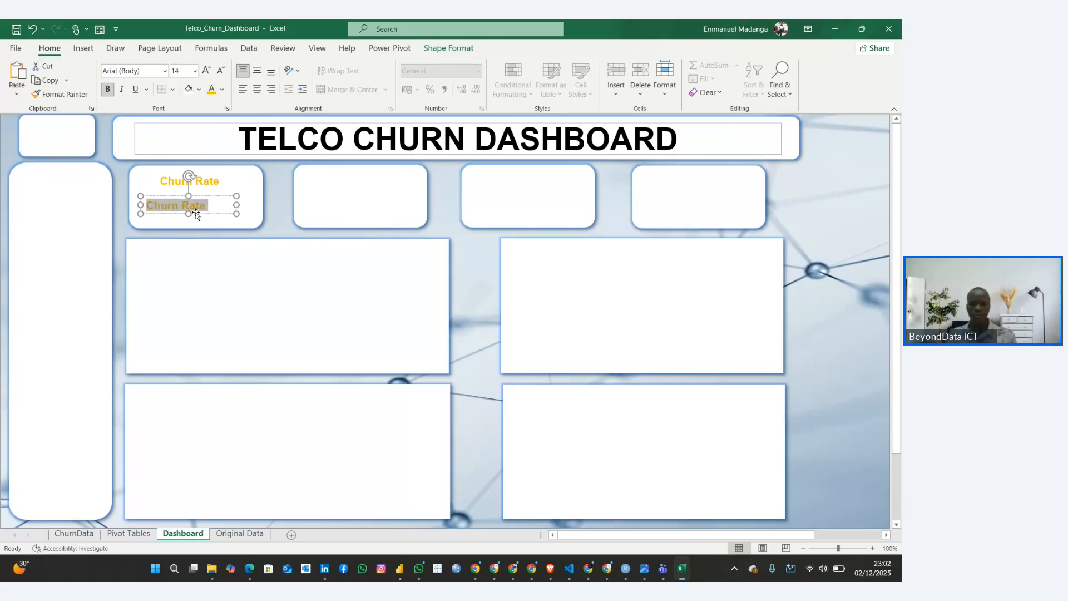
{"action": "key", "text": "Delete"}
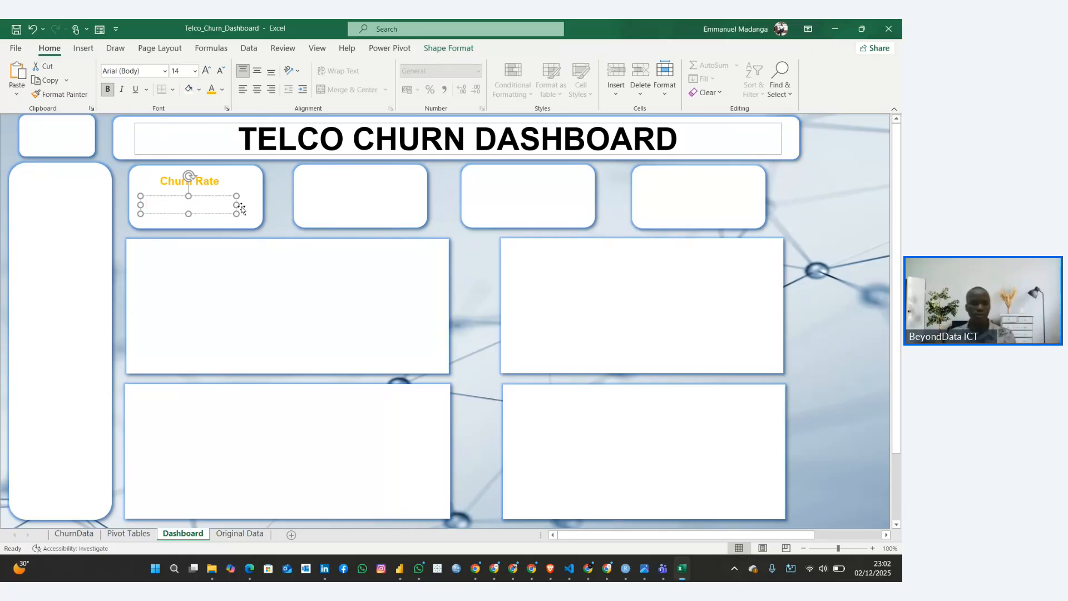
{"action": "left_click", "coordinate": [243, 200]}
{"action": "left_click", "coordinate": [210, 205]}
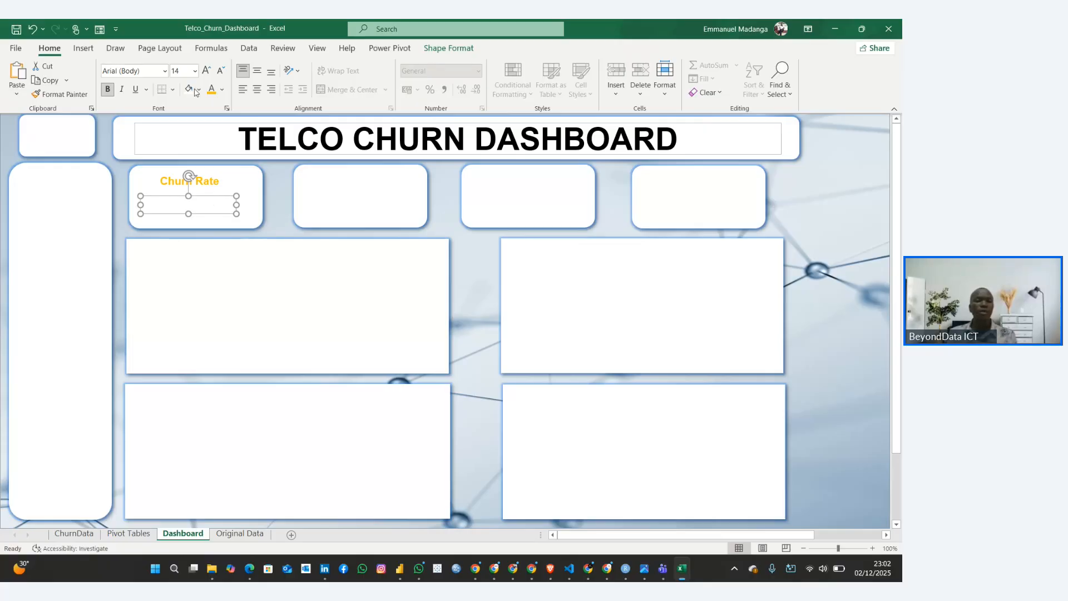
{"action": "left_click", "coordinate": [317, 48]}
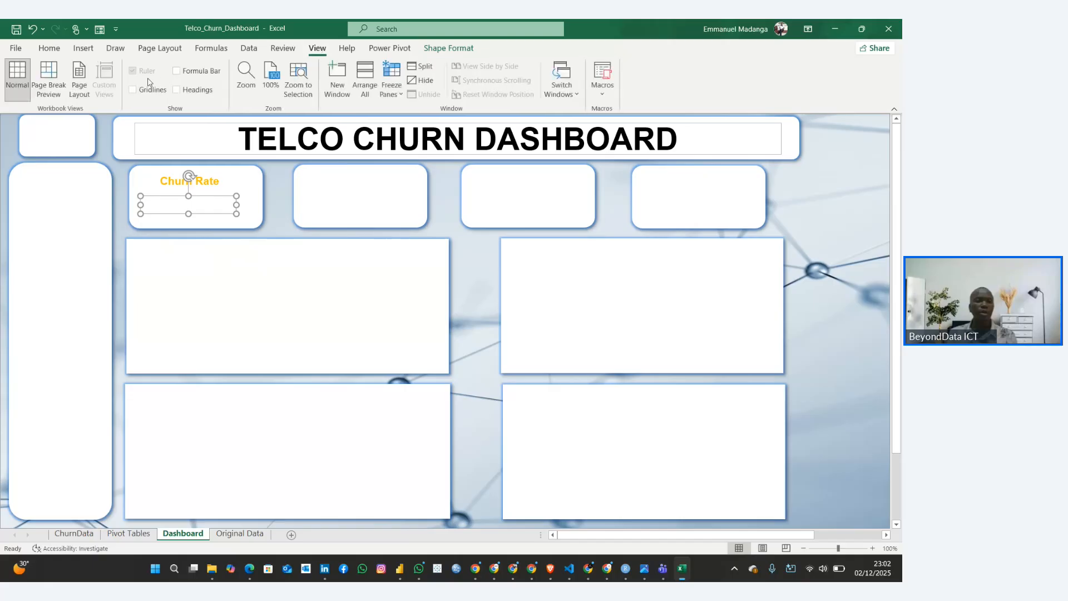
{"action": "left_click", "coordinate": [176, 70]}
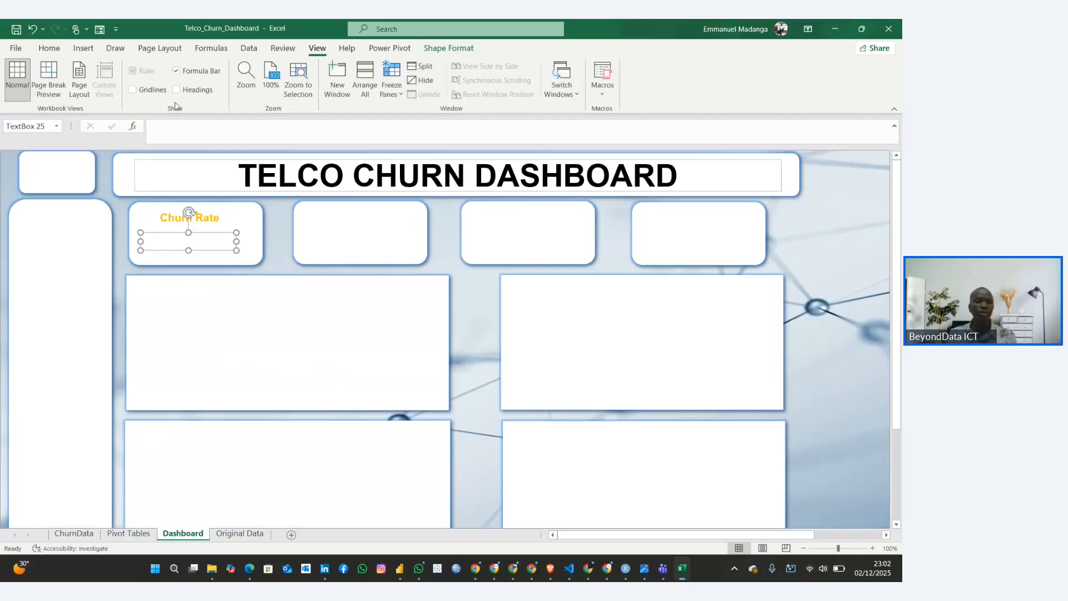
Try to link the empty text box directly to the Yes percentage in the Pivot 1 table on the Pivot Tables sheet
{"action": "left_click", "coordinate": [164, 139]}
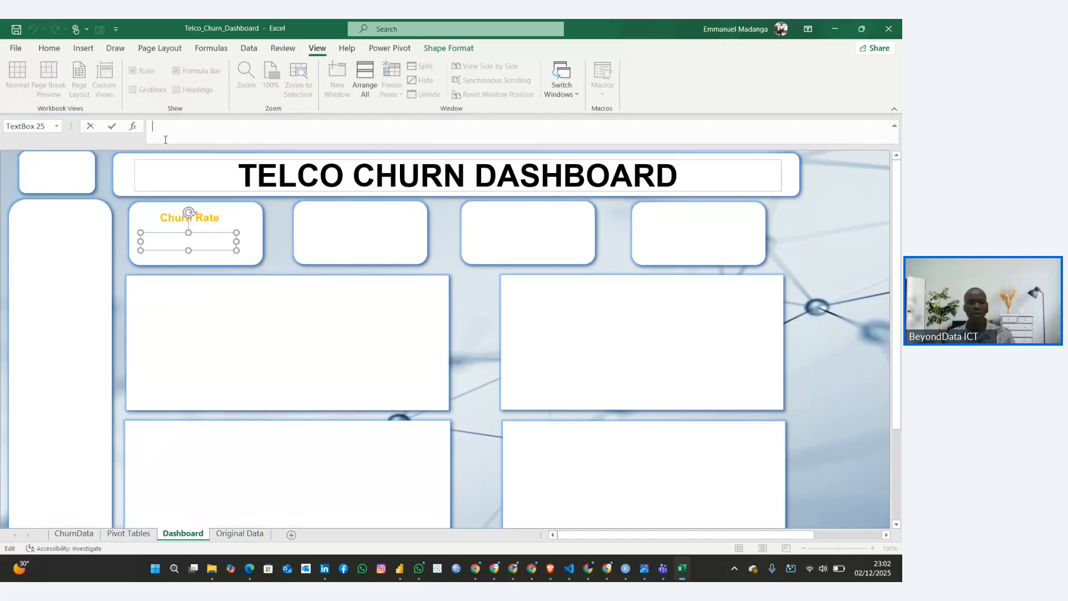
{"action": "type", "text": "="}
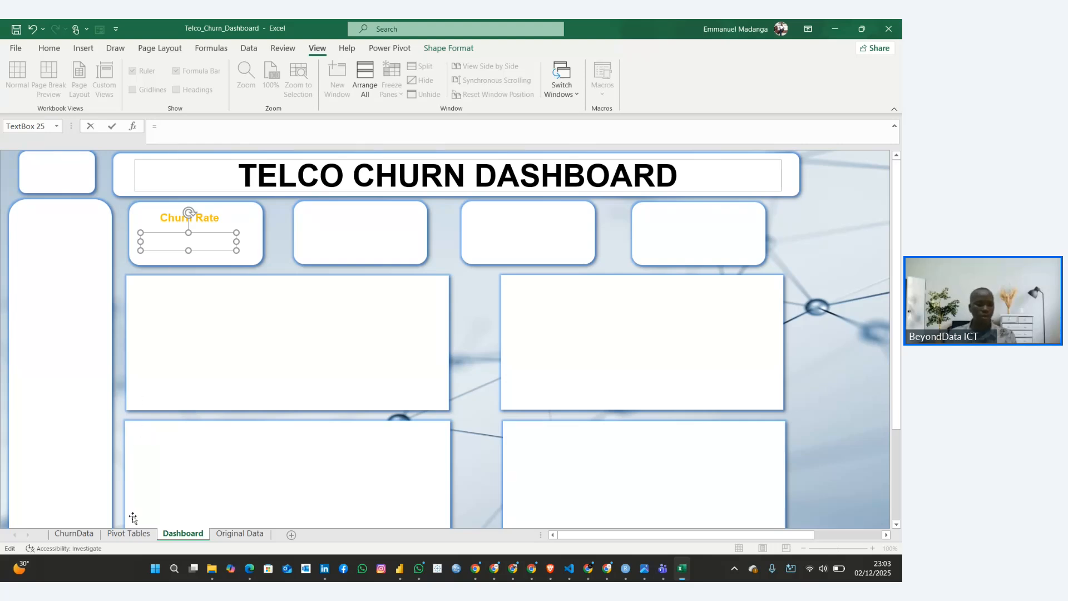
{"action": "left_click", "coordinate": [133, 534]}
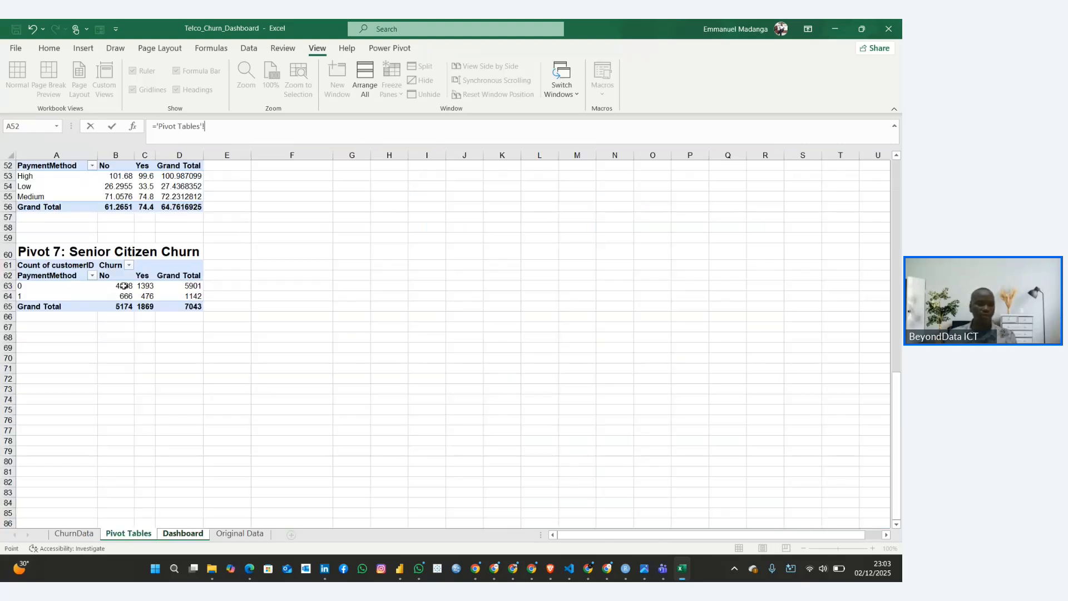
{"action": "scroll", "coordinate": [123, 286], "scroll_direction": "up", "scroll_amount": 17}
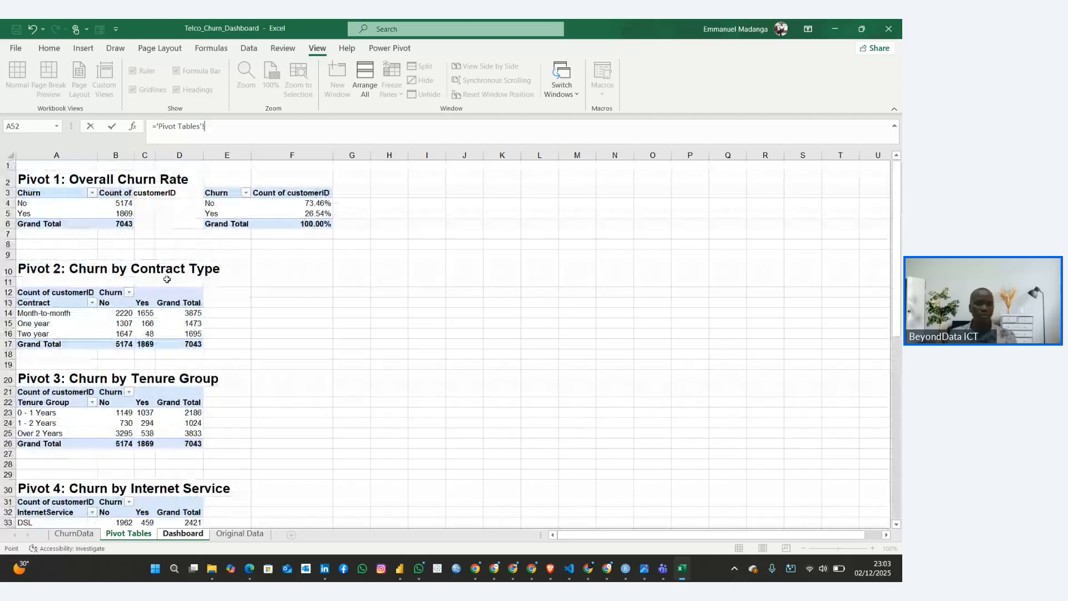
{"action": "left_click", "coordinate": [305, 213]}
{"action": "key", "text": "Return"}
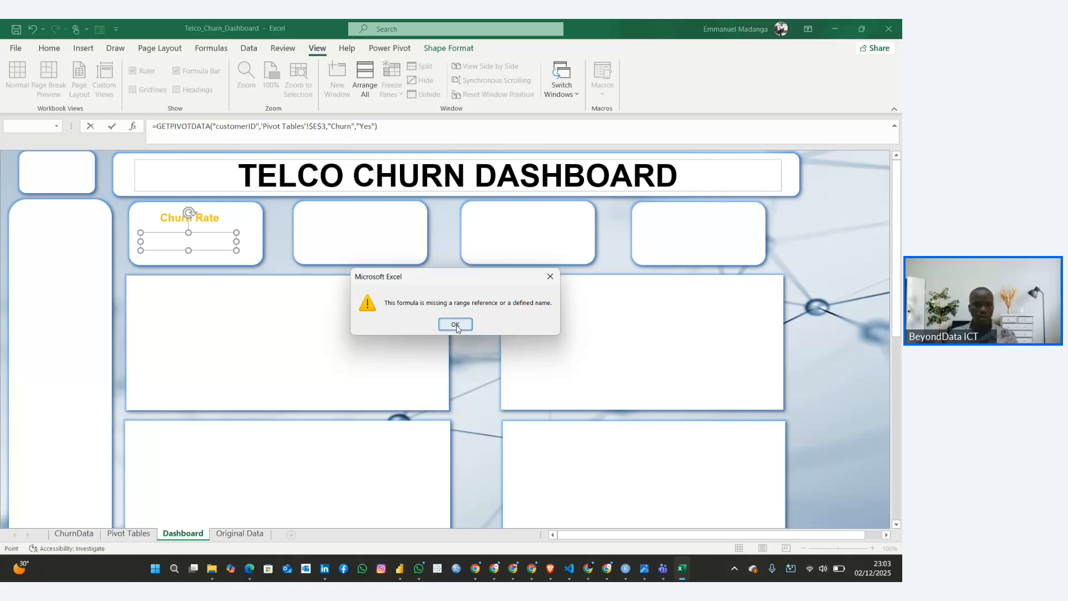
{"action": "left_click", "coordinate": [456, 325]}
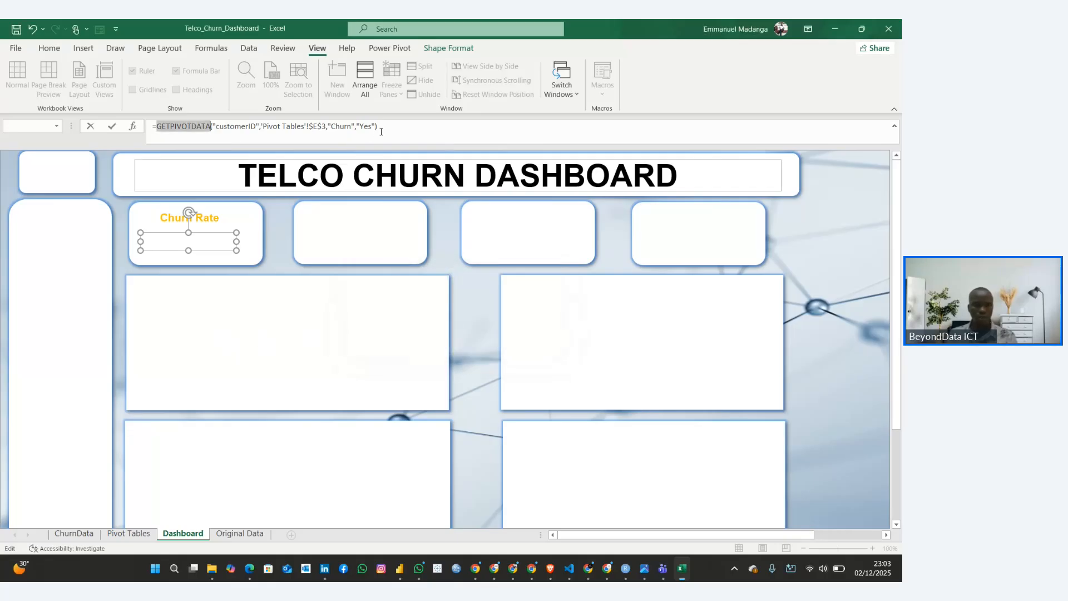
{"action": "left_click_drag", "start_coordinate": [381, 132], "coordinate": [151, 128]}
{"action": "key", "text": "BackSpace"}
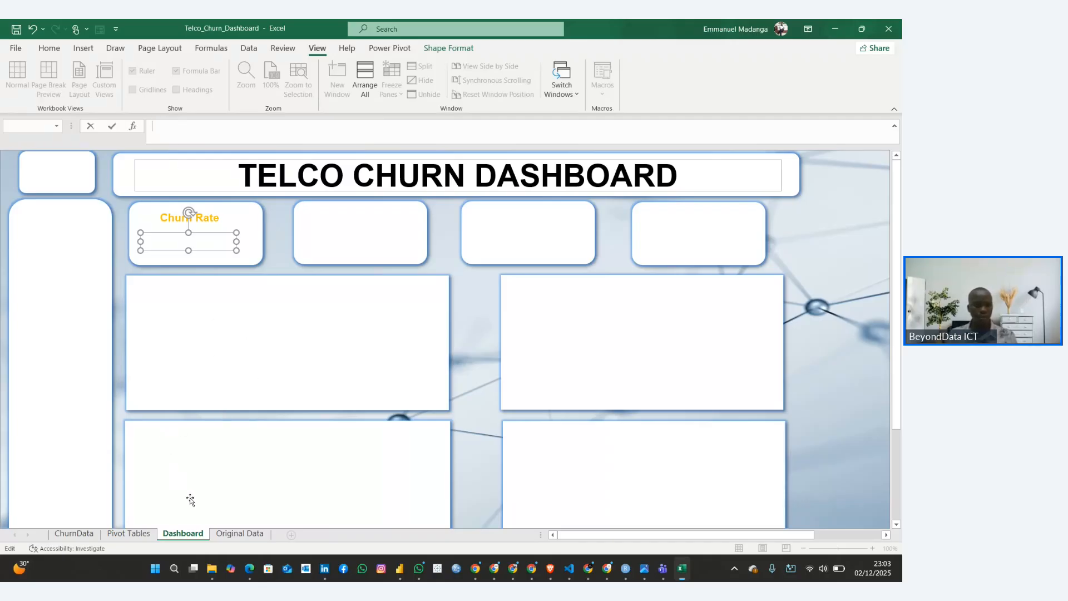
{"action": "left_click", "coordinate": [128, 534]}
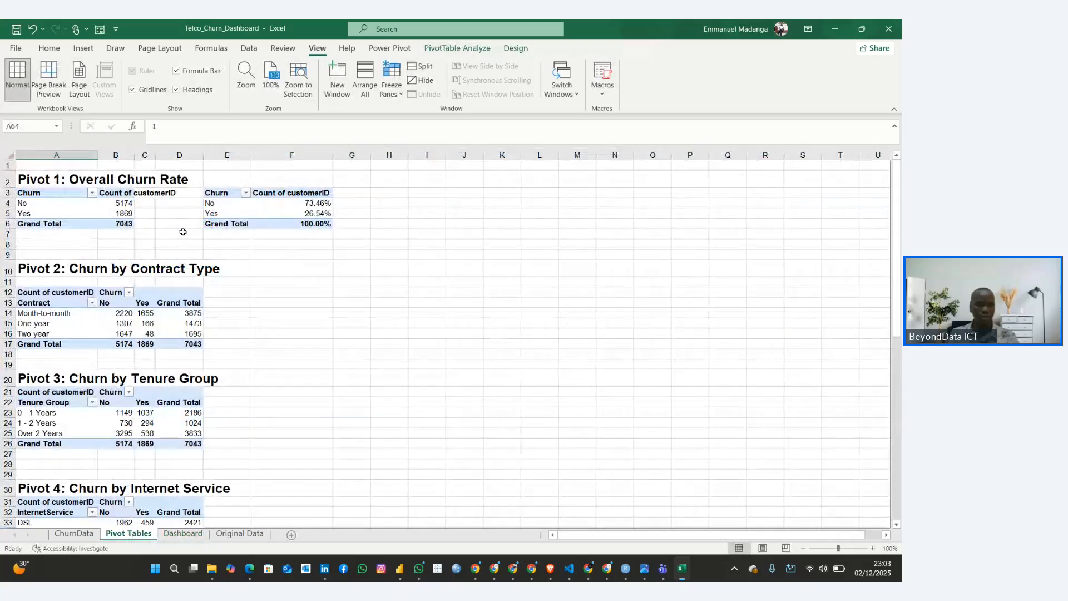
{"action": "left_click", "coordinate": [378, 215]}
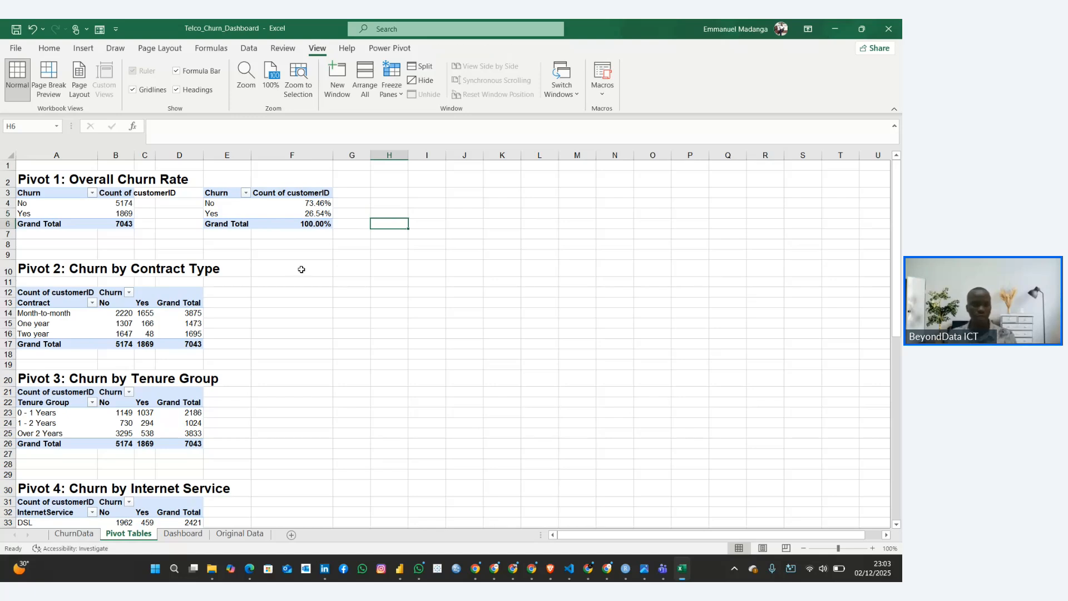
{"action": "left_click", "coordinate": [184, 534]}
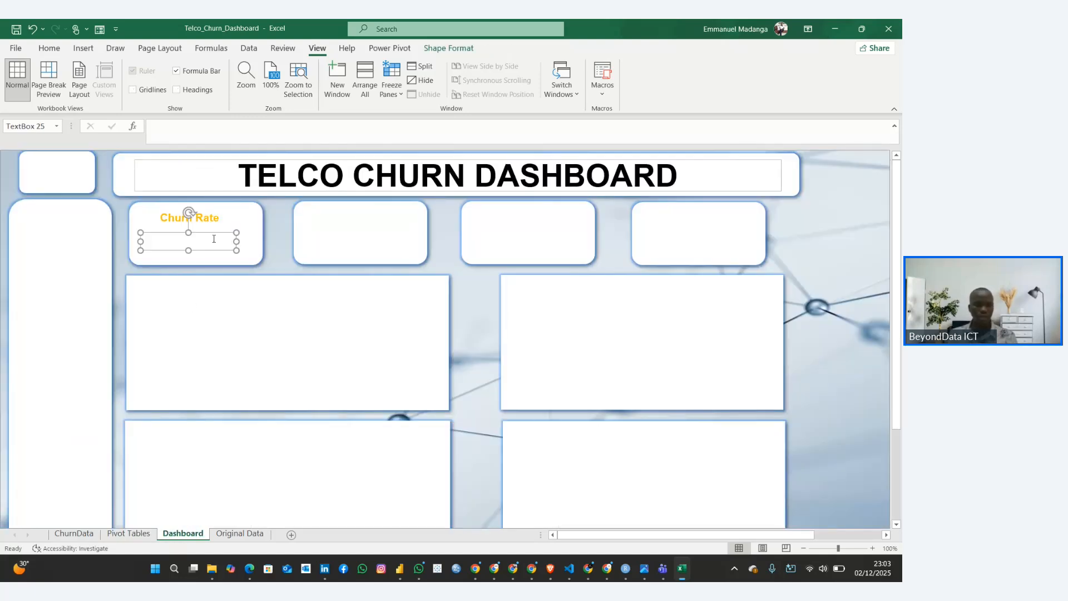
{"action": "left_click", "coordinate": [140, 535]}
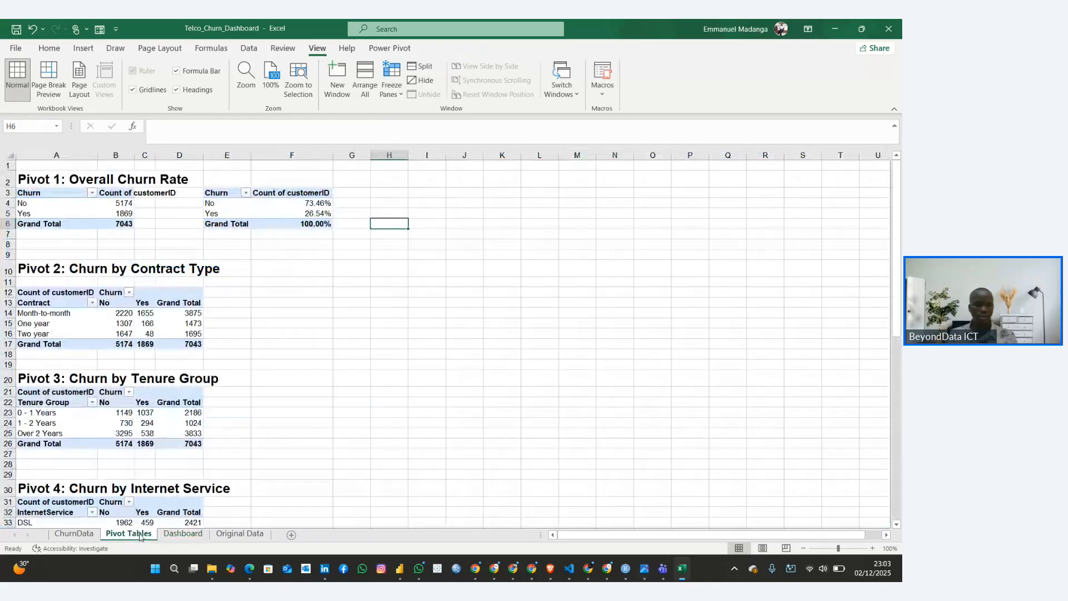
{"action": "left_click", "coordinate": [181, 532]}
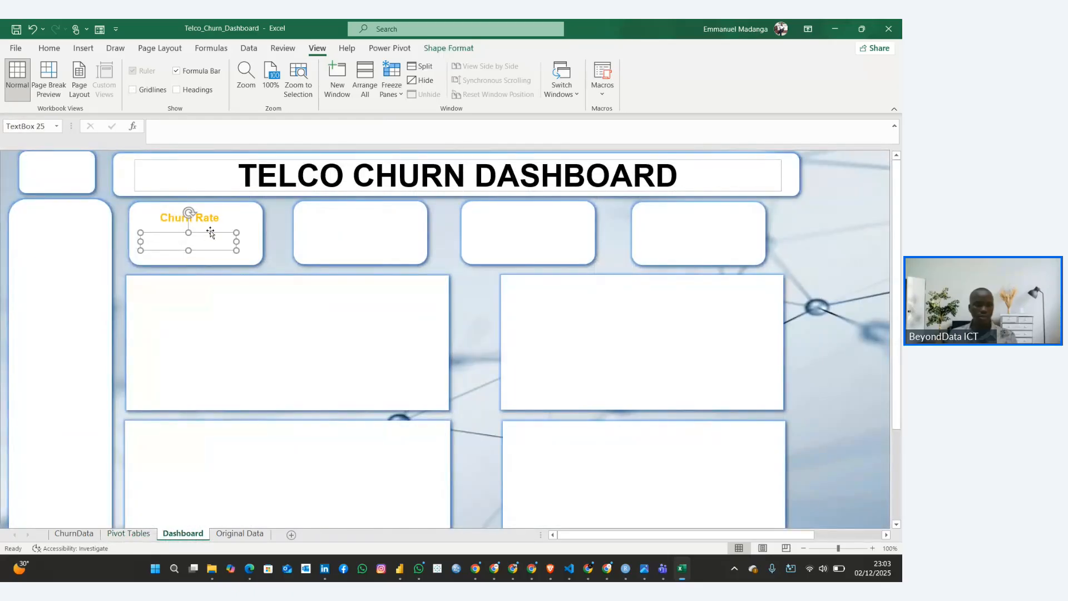
{"action": "left_click", "coordinate": [192, 141]}
On the Pivot Tables sheet, enter a formula in H5 that references the Yes churn percentage in F5
{"action": "left_click", "coordinate": [129, 533]}
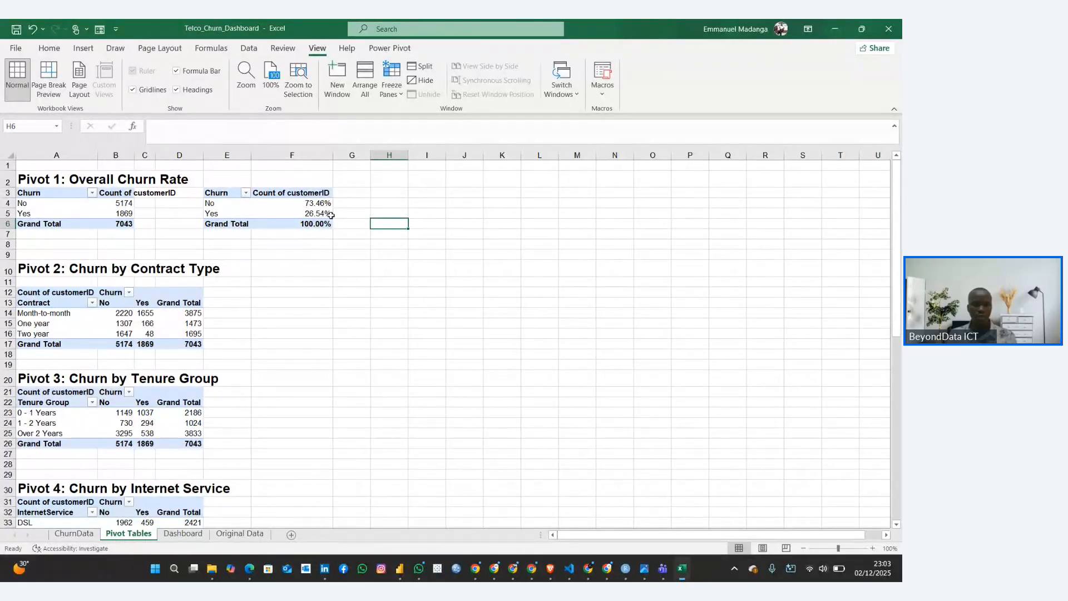
{"action": "left_click", "coordinate": [384, 213]}
{"action": "type", "text": "="}
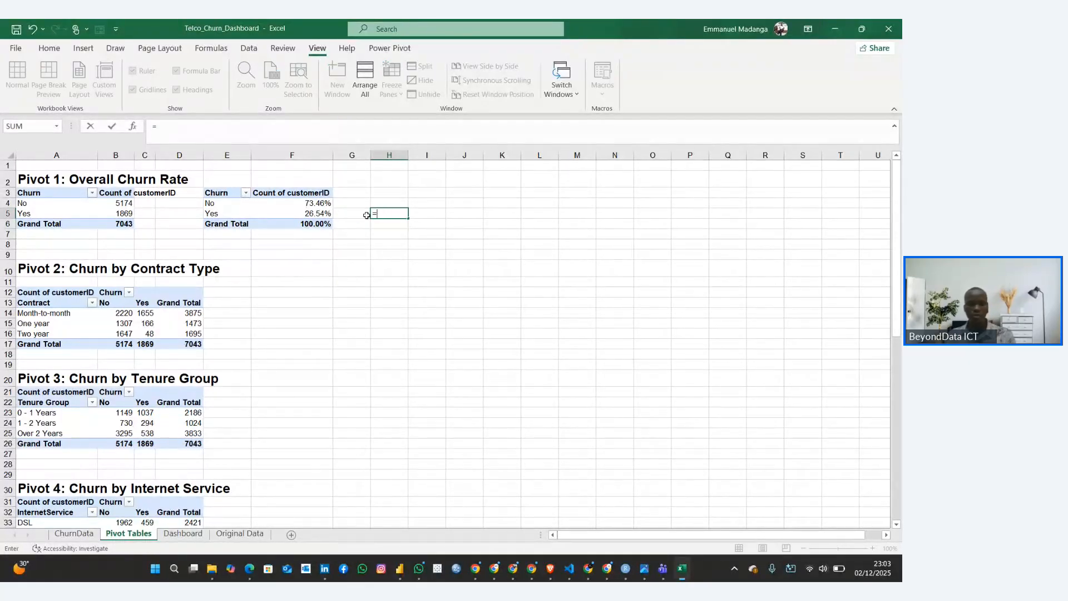
{"action": "left_click", "coordinate": [318, 214]}
{"action": "key", "text": "Return"}
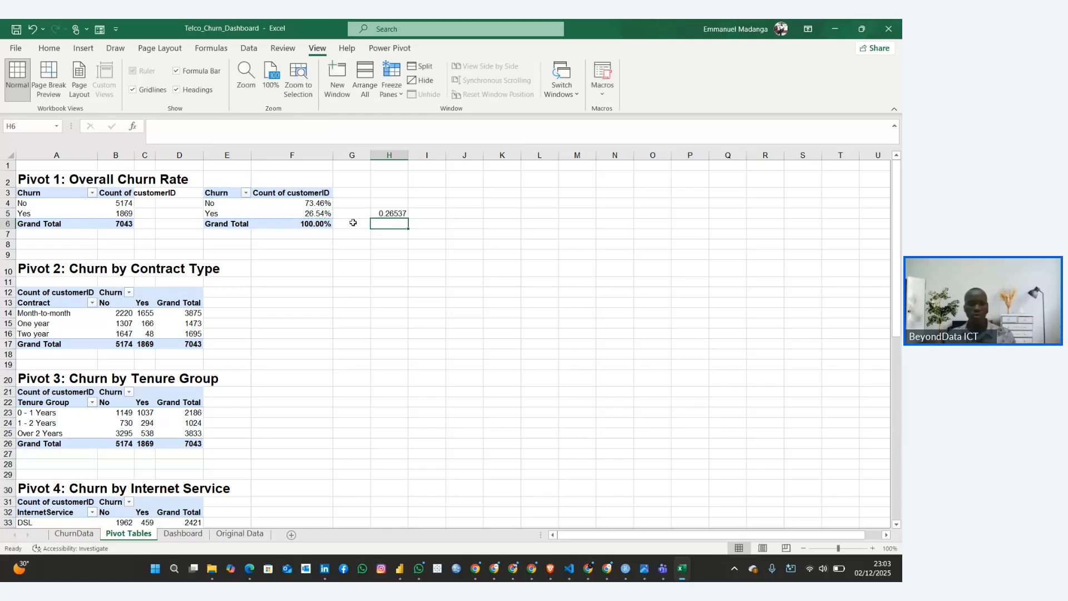
Format cell H5 as a percentage with two decimal places
{"action": "key", "text": "Up"}
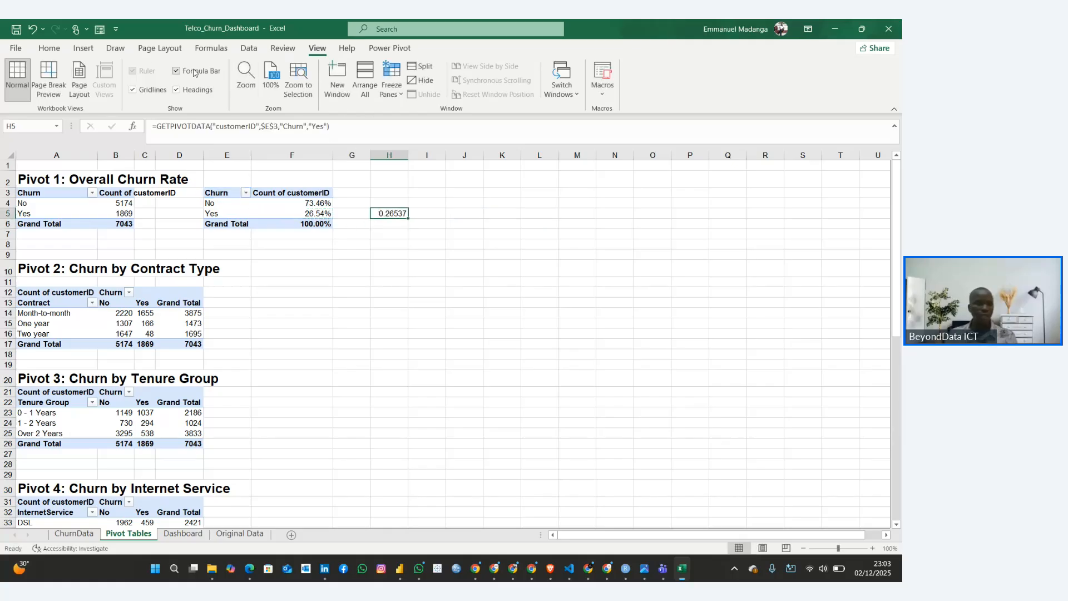
{"action": "left_click", "coordinate": [49, 48]}
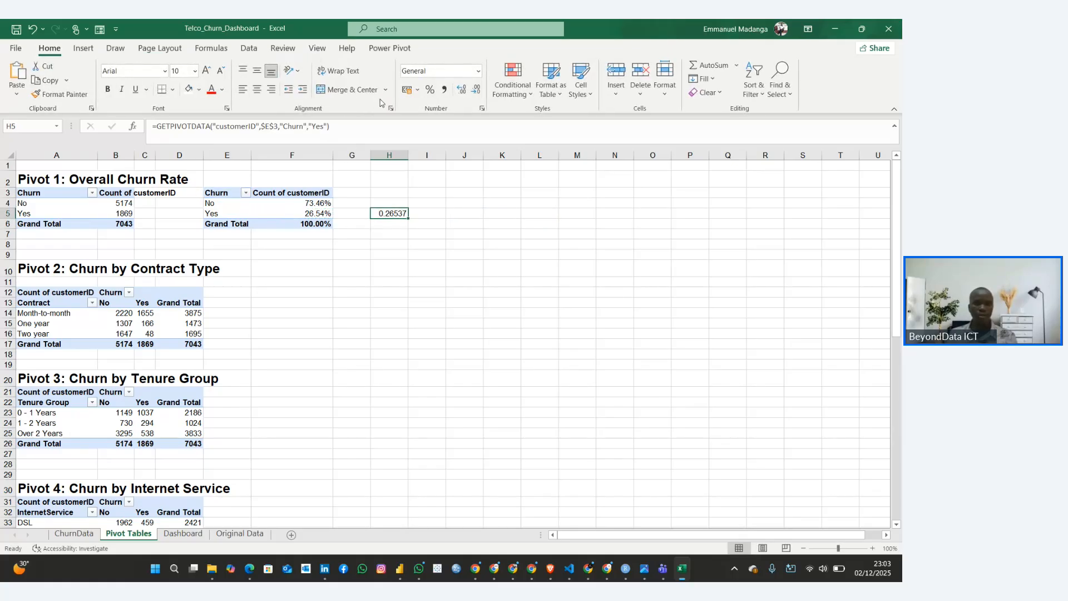
{"action": "left_click", "coordinate": [430, 90]}
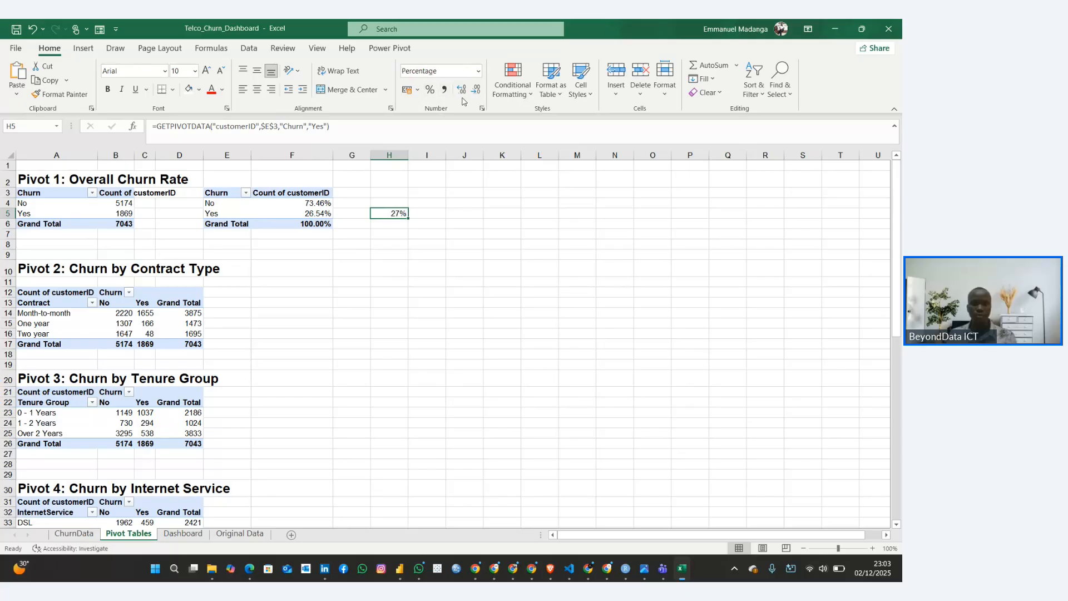
{"action": "left_click", "coordinate": [461, 90]}
{"action": "left_click", "coordinate": [461, 89]}
{"action": "left_click", "coordinate": [298, 357]}
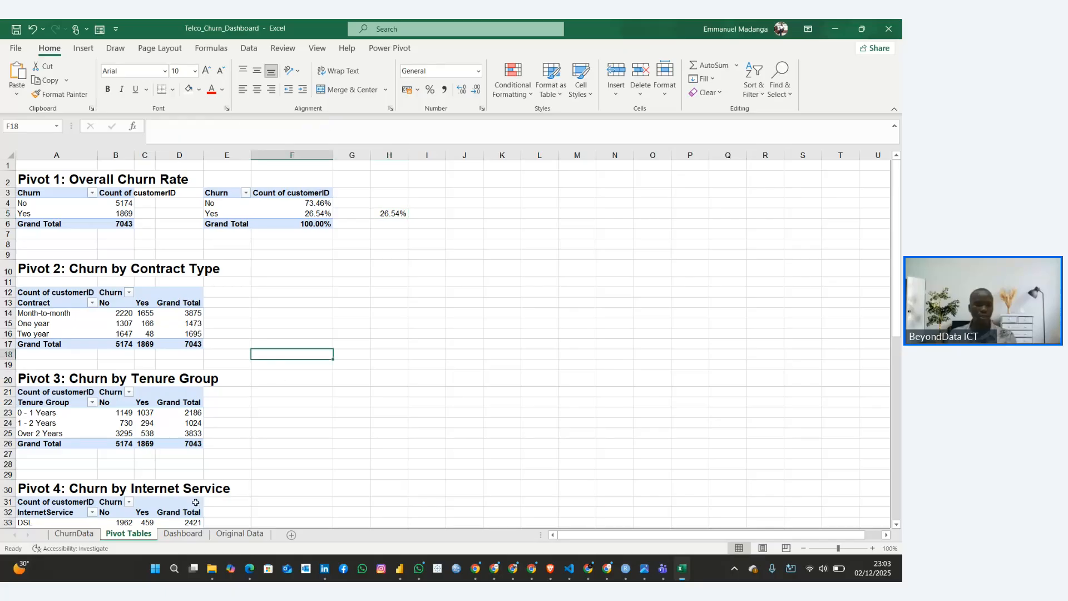
Link the empty text box in the Dashboard's first KPI card to cell H5 with ='Pivot Tables'!H5
{"action": "left_click", "coordinate": [182, 534]}
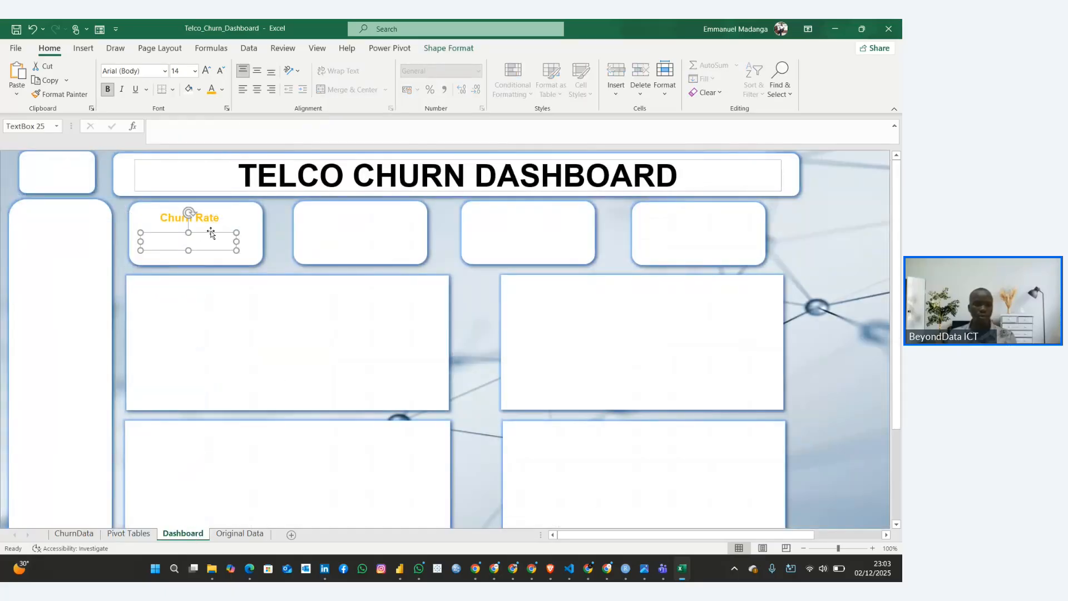
{"action": "left_click", "coordinate": [181, 129]}
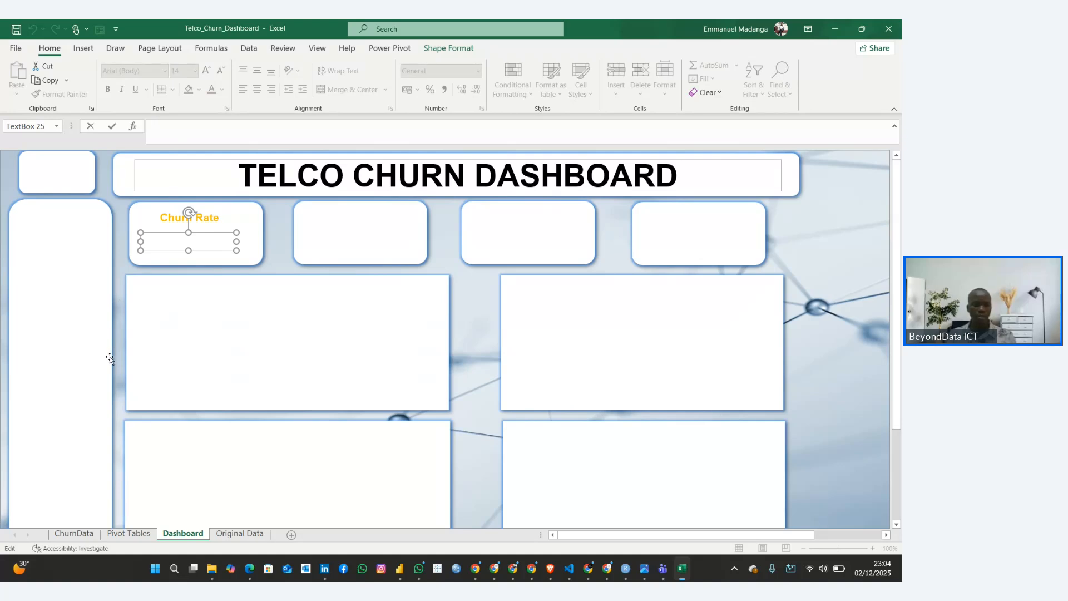
{"action": "type", "text": "="}
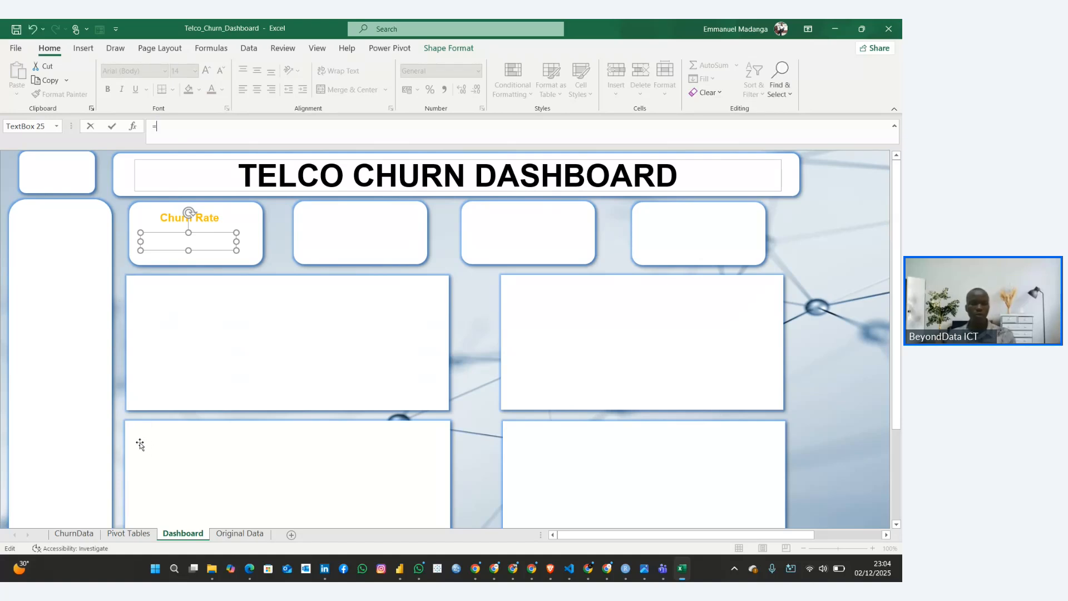
{"action": "left_click", "coordinate": [122, 534]}
{"action": "left_click", "coordinate": [400, 213]}
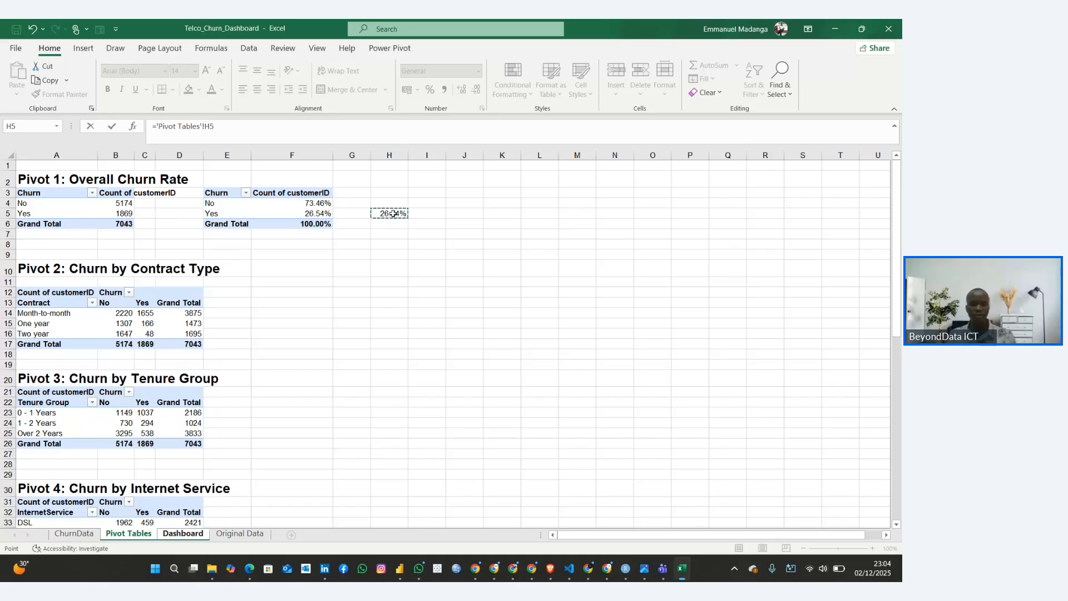
{"action": "key", "text": "Return"}
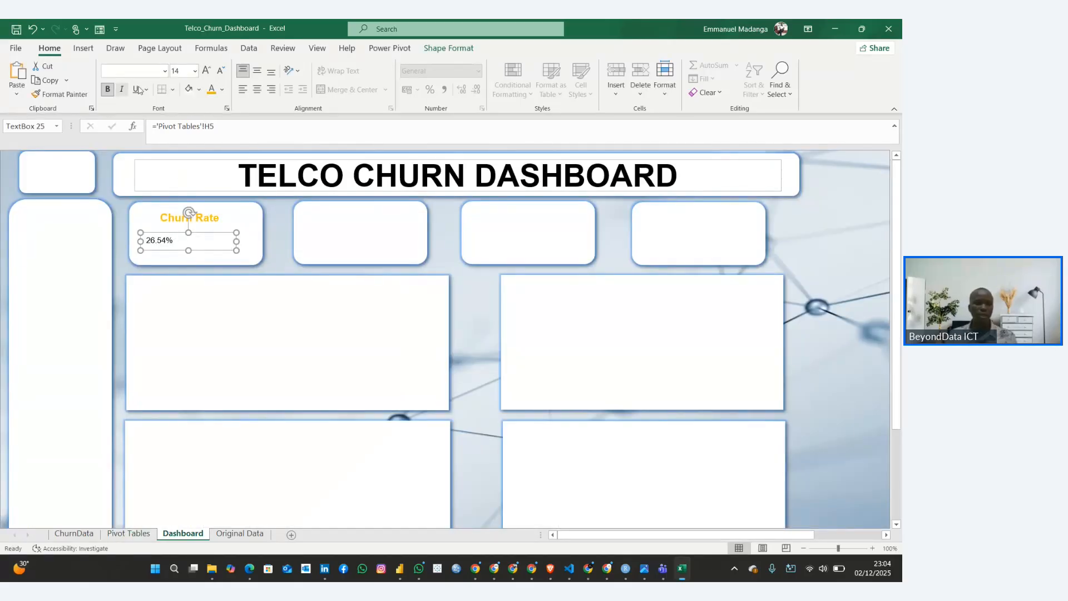
Set the linked churn value's font size to 20 and refit its text box centrally beneath the Churn Rate label
{"action": "left_click", "coordinate": [194, 71]}
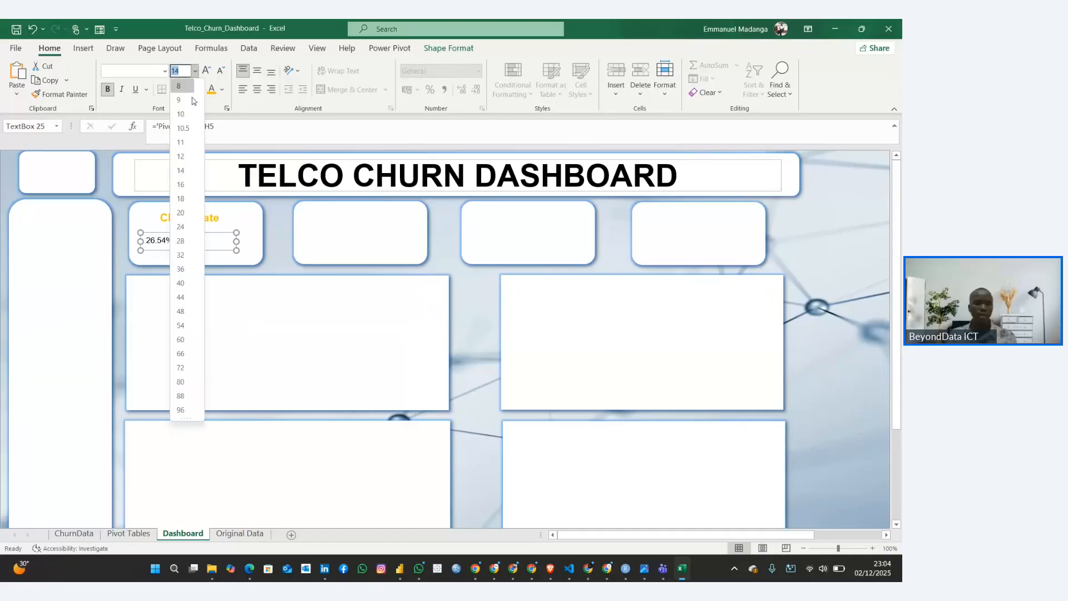
{"action": "left_click", "coordinate": [180, 174]}
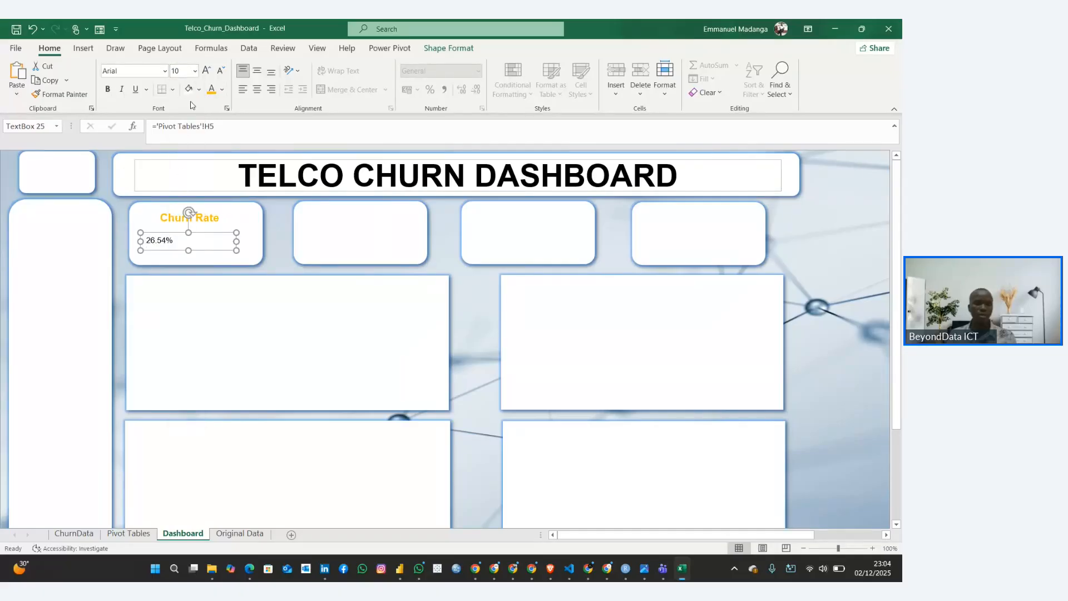
{"action": "left_click", "coordinate": [194, 70]}
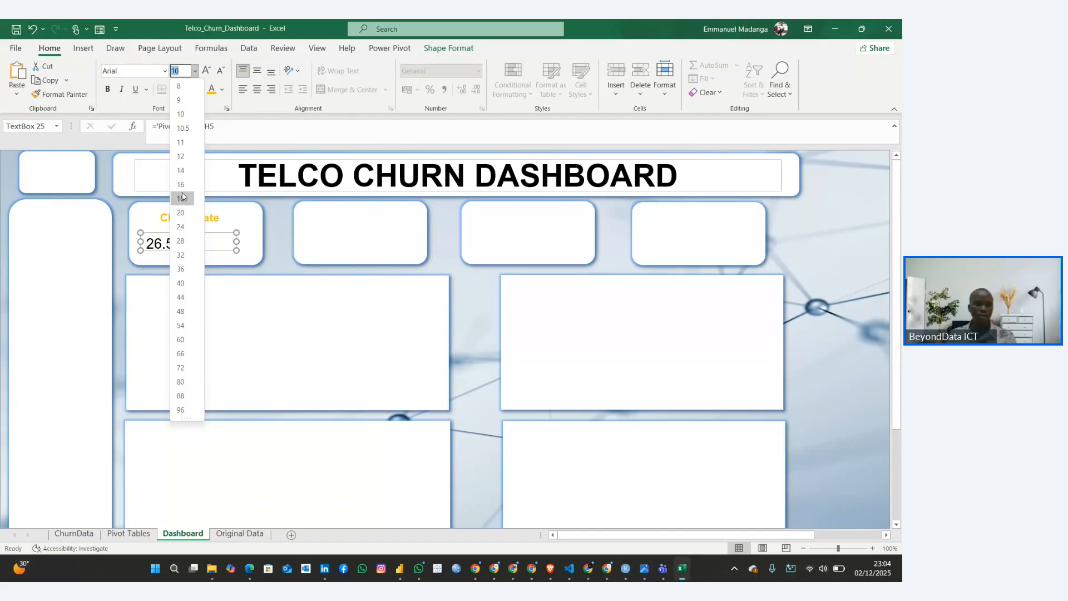
{"action": "left_click", "coordinate": [186, 211]}
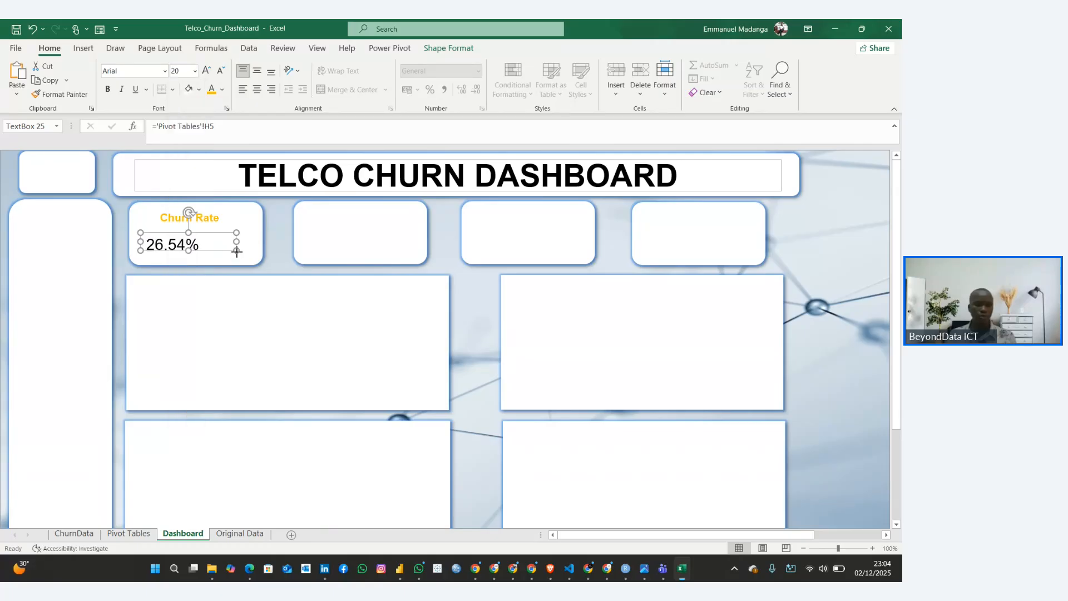
{"action": "left_click_drag", "start_coordinate": [237, 252], "coordinate": [213, 256]}
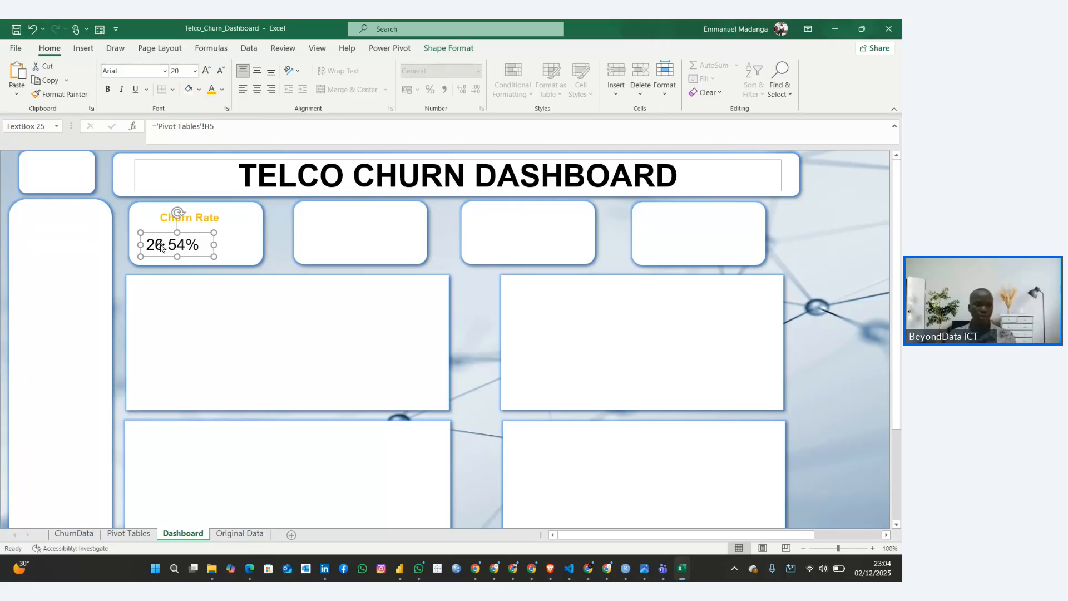
{"action": "left_click_drag", "start_coordinate": [151, 234], "coordinate": [168, 228]}
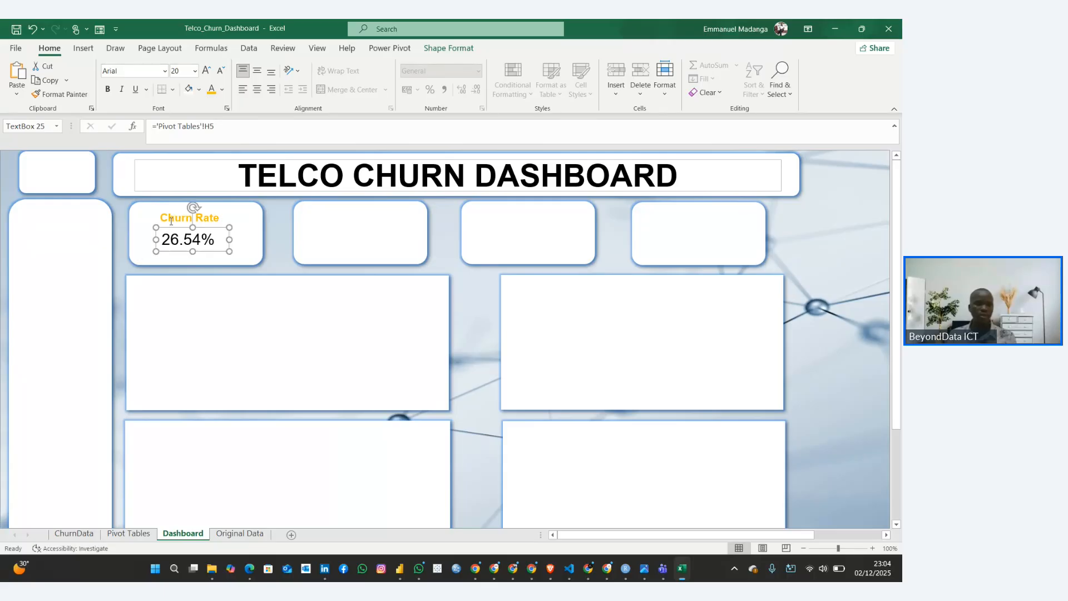
Make the linked churn value in the first KPI card bold
{"action": "left_click", "coordinate": [107, 89]}
{"action": "left_click", "coordinate": [159, 71]}
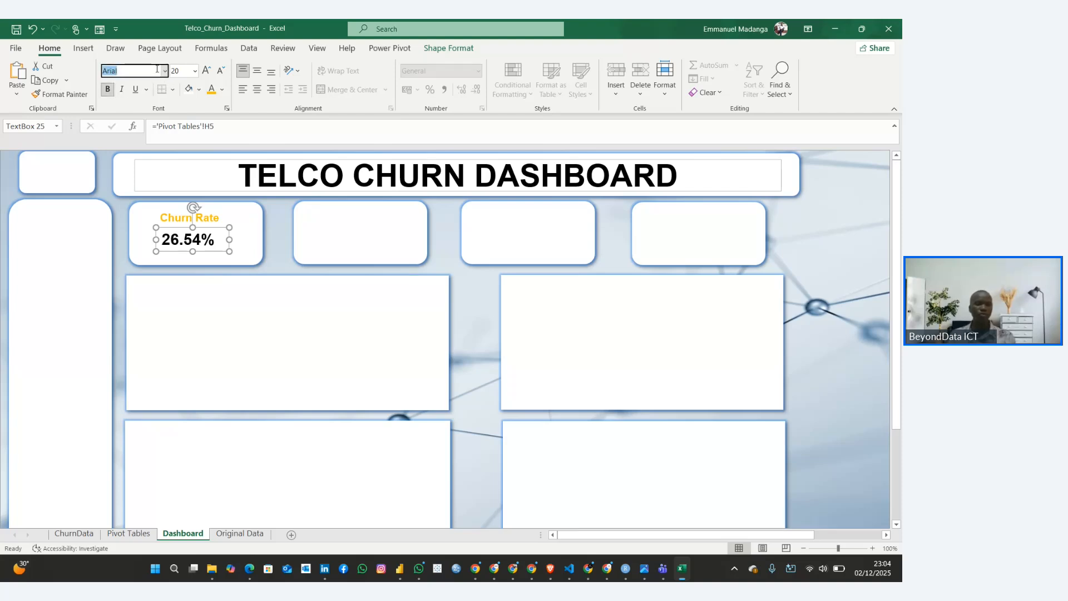
{"action": "left_click", "coordinate": [165, 70]}
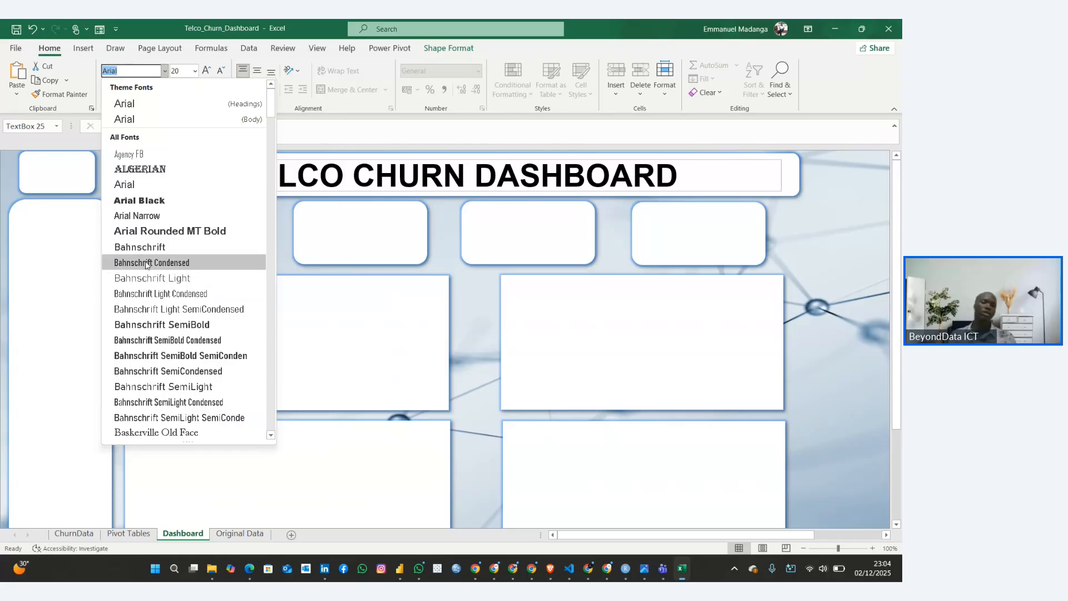
{"action": "left_click", "coordinate": [289, 239]}
{"action": "left_click", "coordinate": [272, 251]}
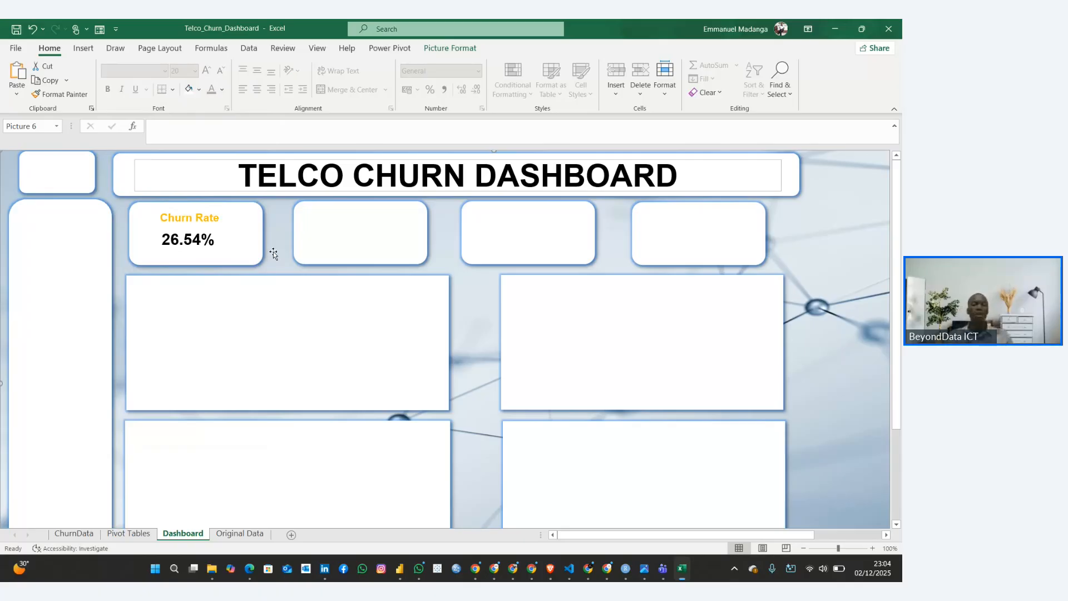
Recolour the whole TELCO CHURN DASHBOARD title text with a dark blue theme colour
{"action": "left_click", "coordinate": [371, 171]}
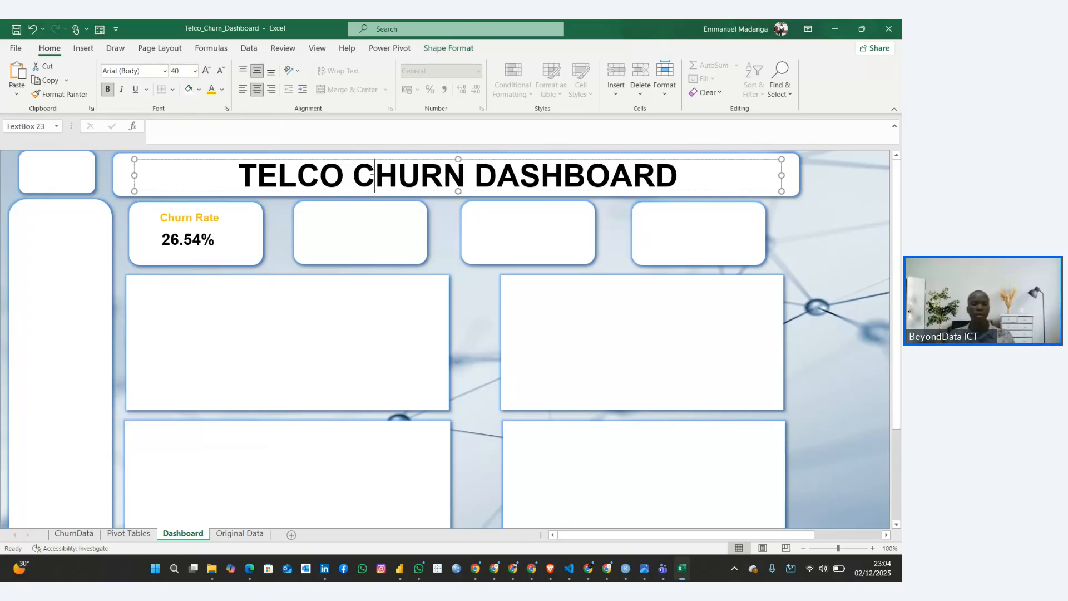
{"action": "key", "text": "ctrl+a"}
{"action": "left_click", "coordinate": [222, 89]}
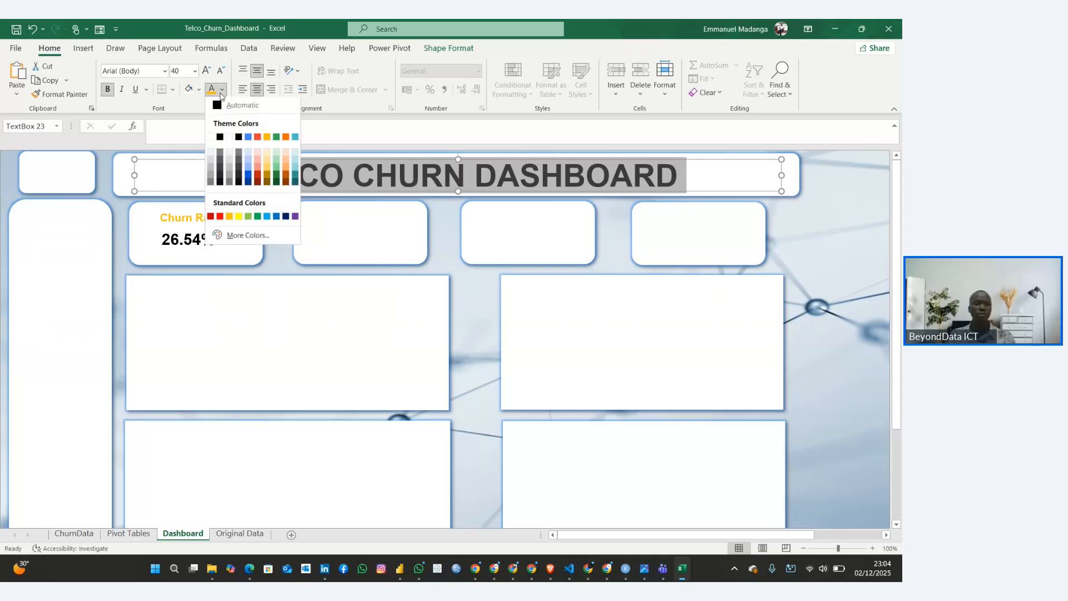
{"action": "left_click", "coordinate": [249, 181]}
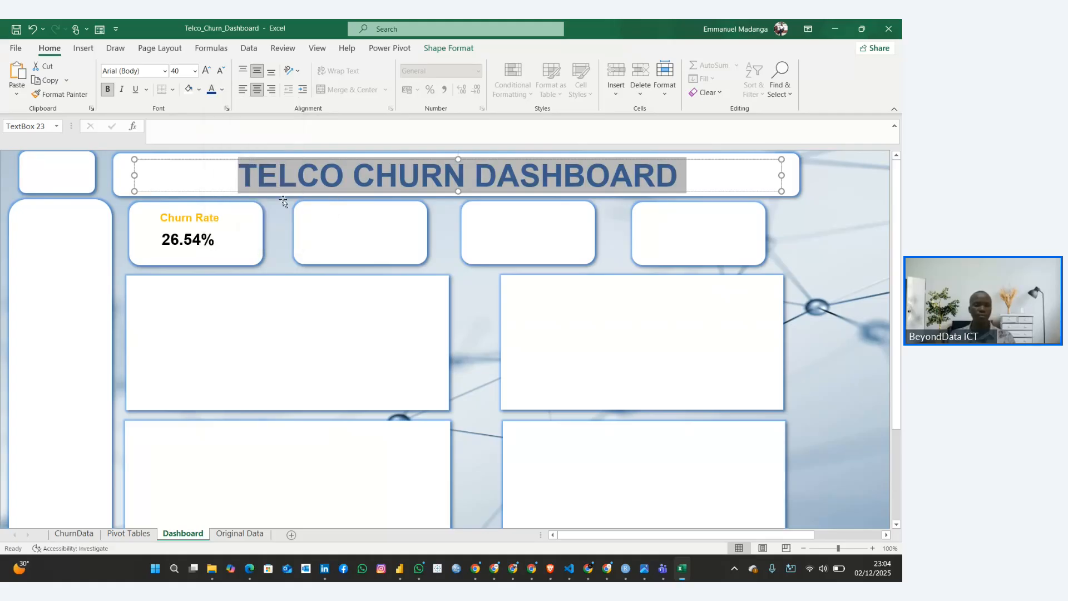
{"action": "left_click", "coordinate": [285, 231]}
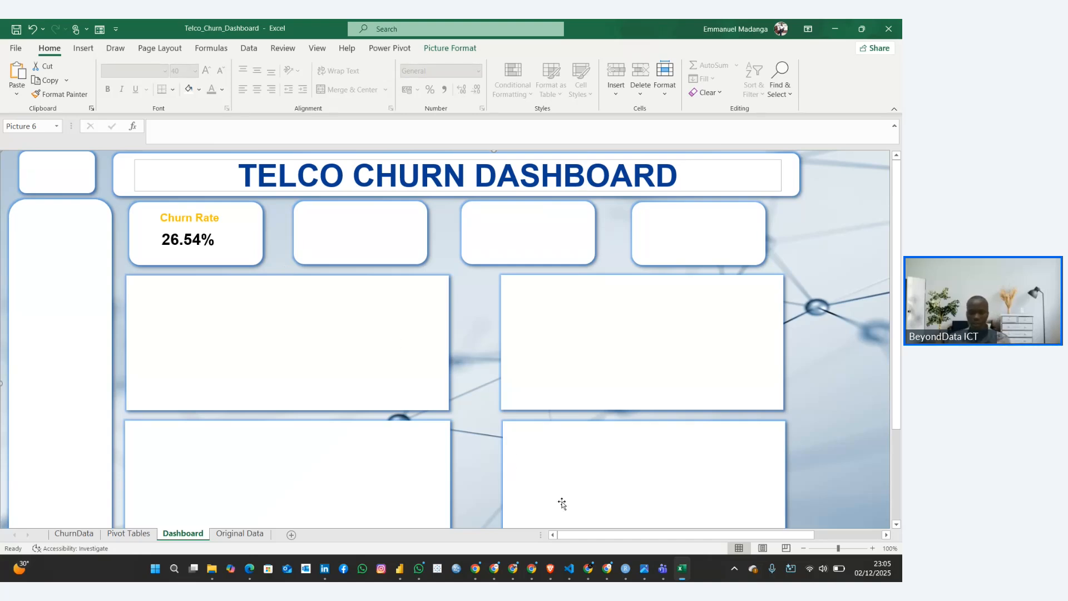
Switch to the Customer Churn Rate Guide in the browser and check which chart type Churn by Contract calls for
{"action": "mouse_move", "coordinate": [581, 568]}
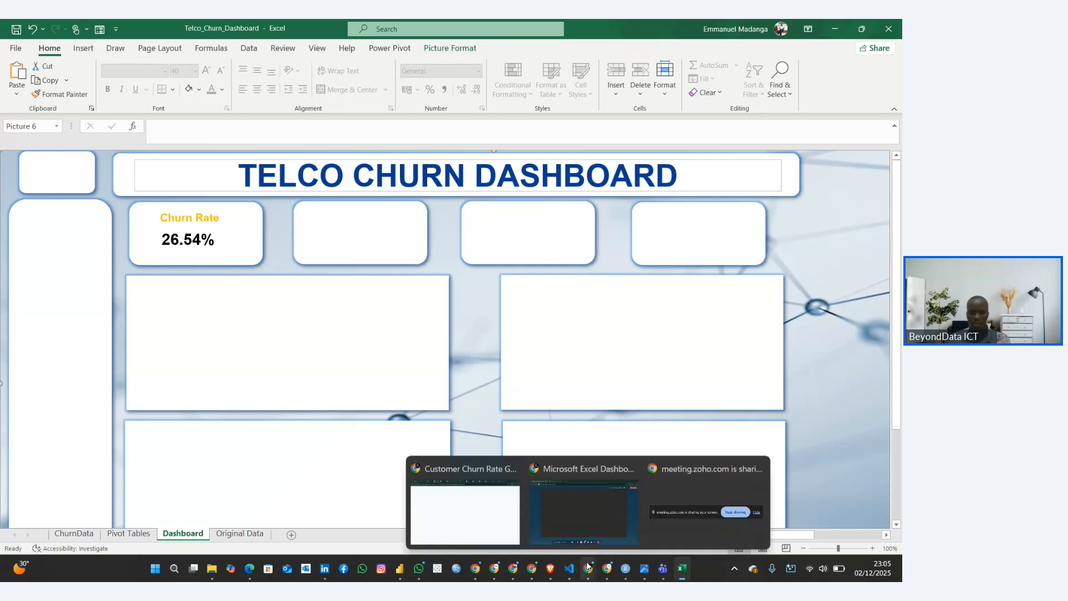
{"action": "left_click", "coordinate": [570, 501]}
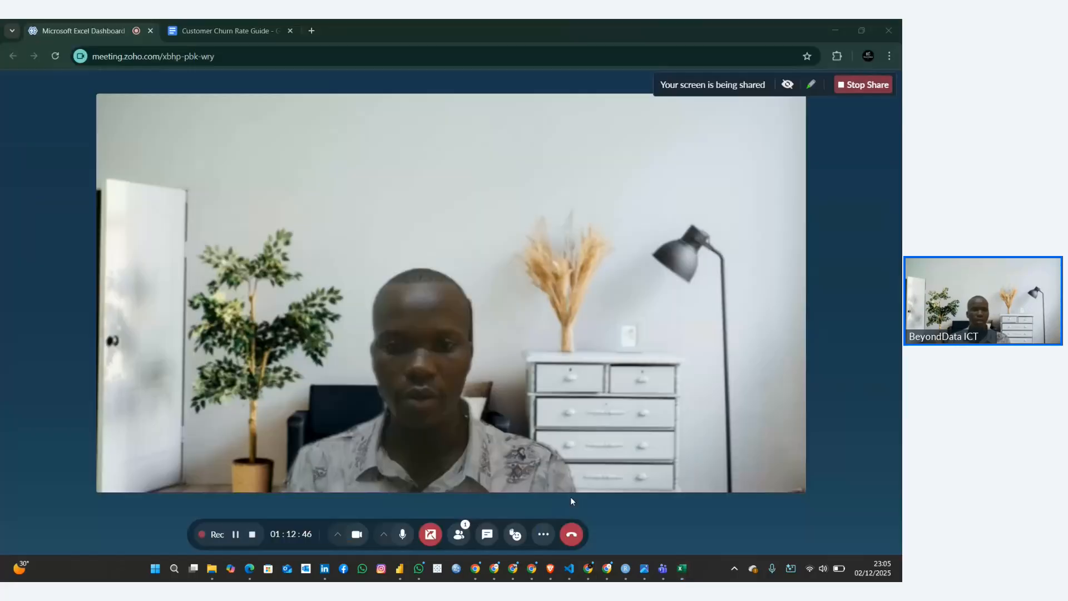
{"action": "left_click", "coordinate": [212, 31]}
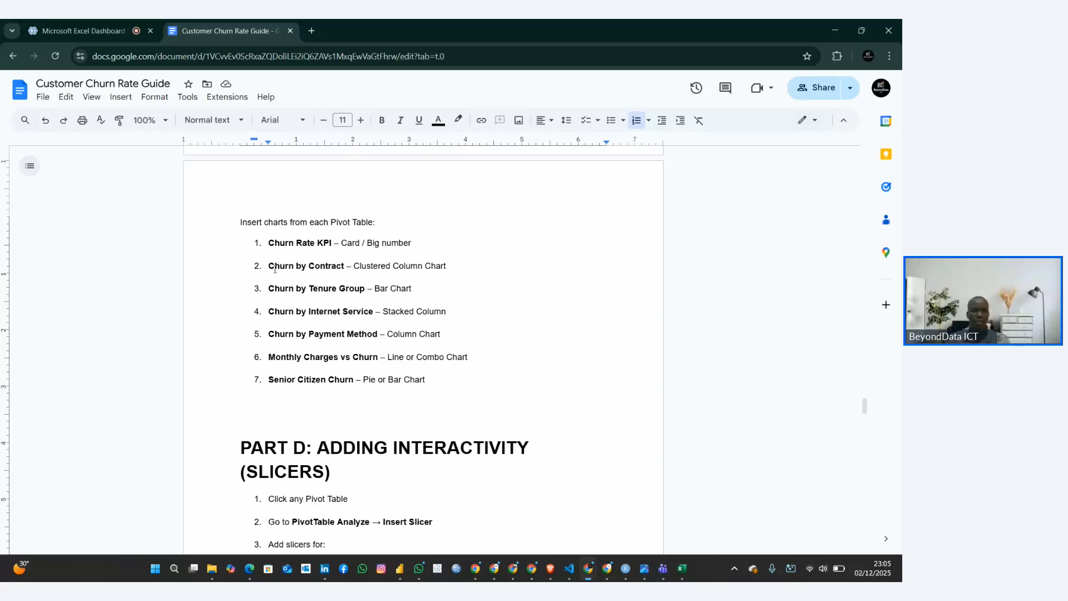
{"action": "left_click_drag", "start_coordinate": [269, 267], "coordinate": [346, 267]}
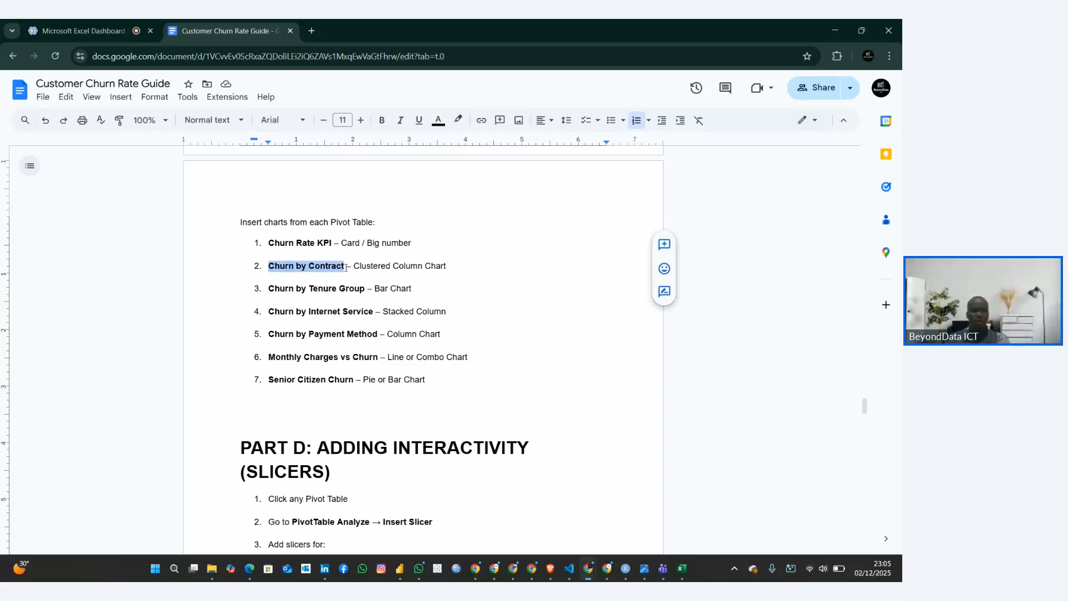
{"action": "left_click", "coordinate": [392, 266]}
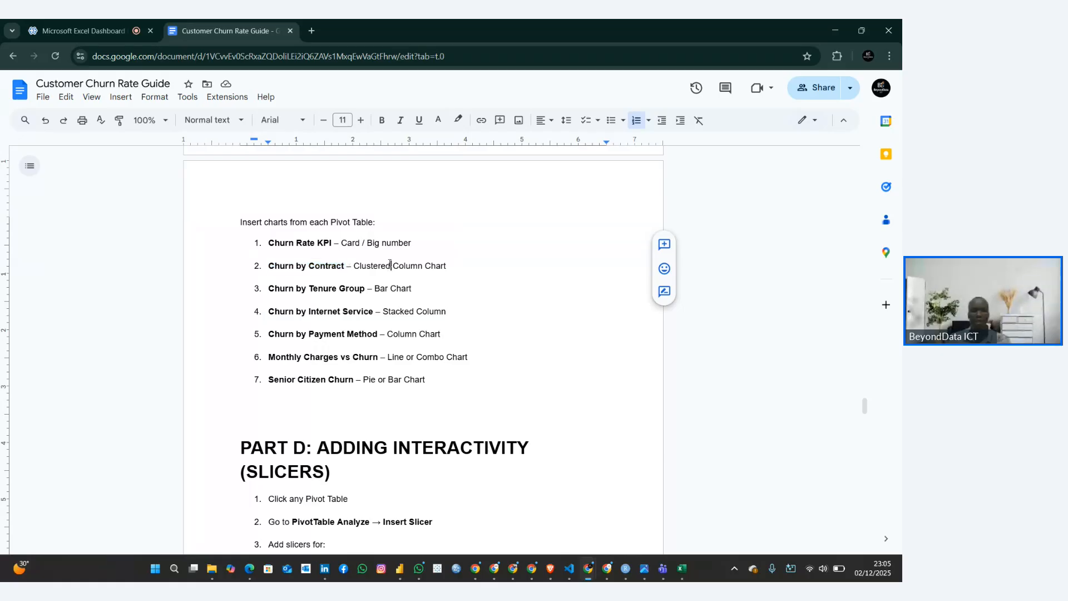
Back in the Excel workbook, insert a Clustered Column PivotChart from the Pivot 2: Churn by Contract Type table
{"action": "left_click", "coordinate": [681, 568]}
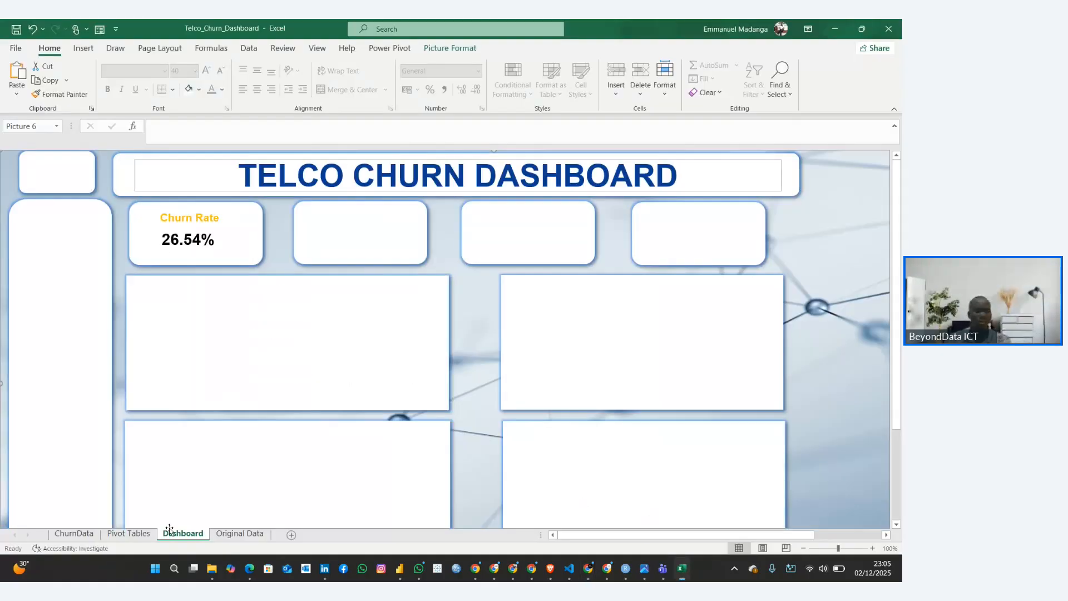
{"action": "left_click", "coordinate": [129, 533]}
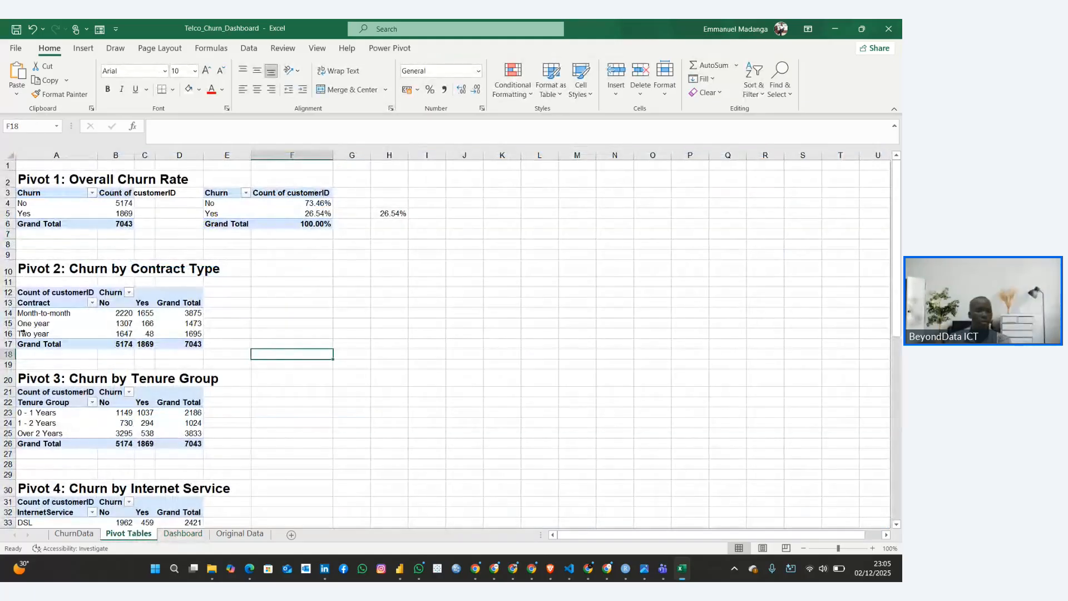
{"action": "left_click", "coordinate": [50, 324]}
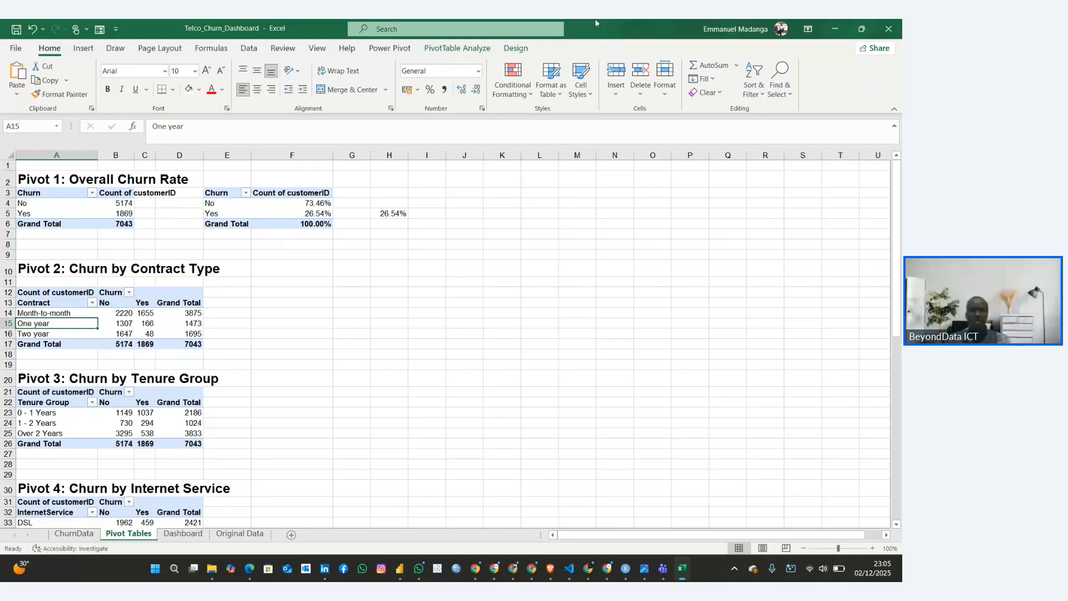
{"action": "left_click", "coordinate": [116, 327]}
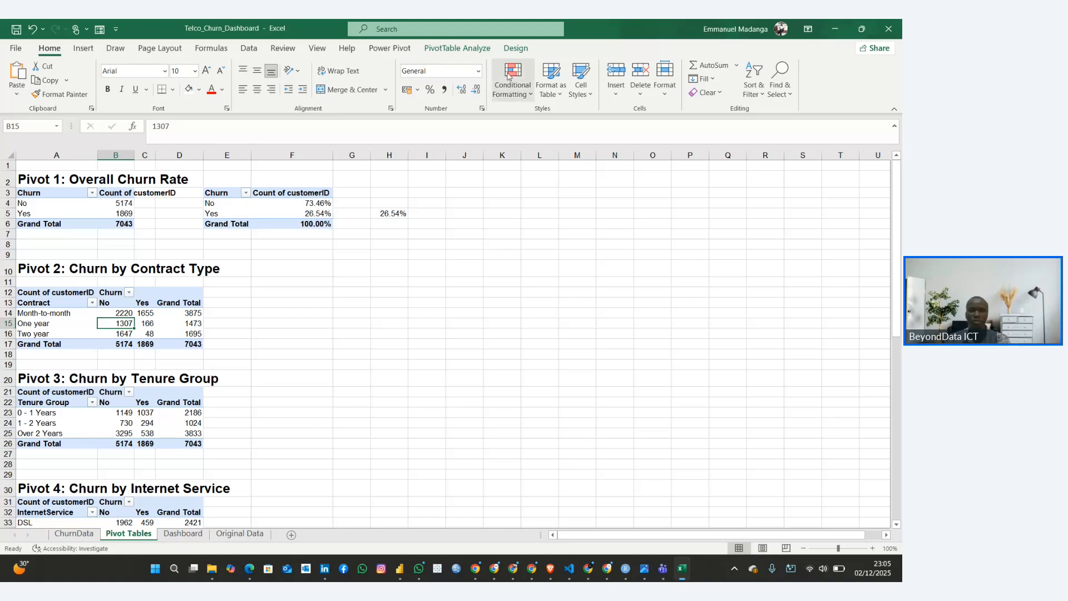
{"action": "left_click", "coordinate": [458, 49]}
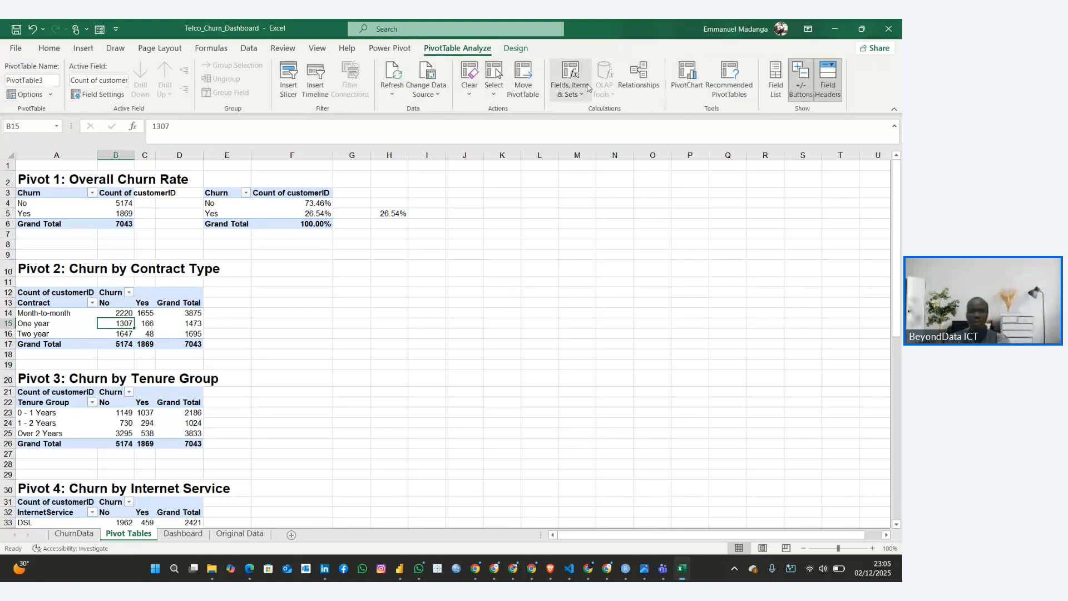
{"action": "left_click", "coordinate": [687, 78]}
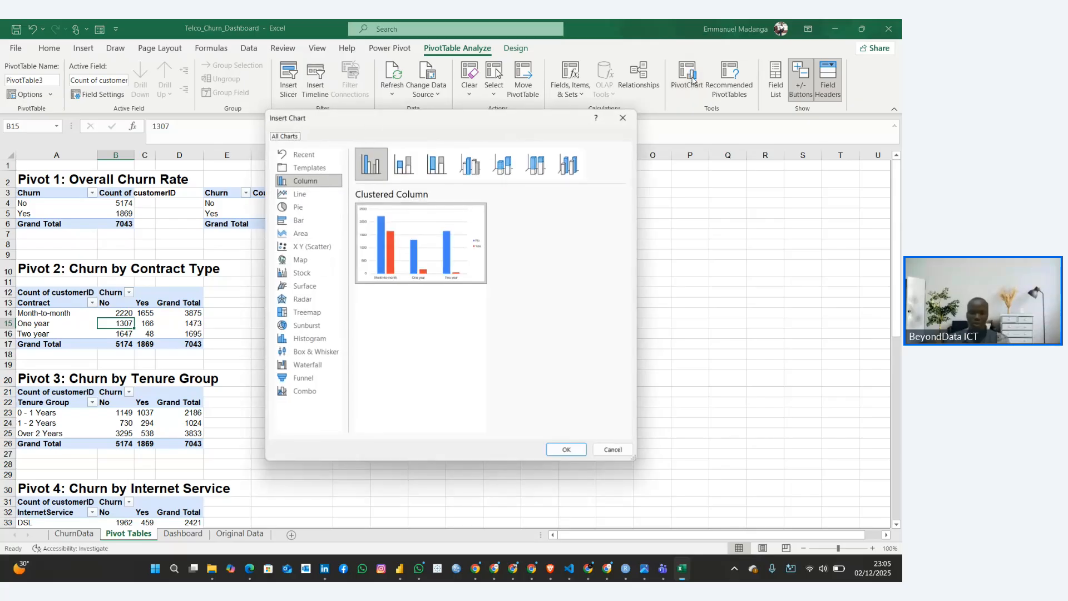
{"action": "mouse_move", "coordinate": [435, 237]}
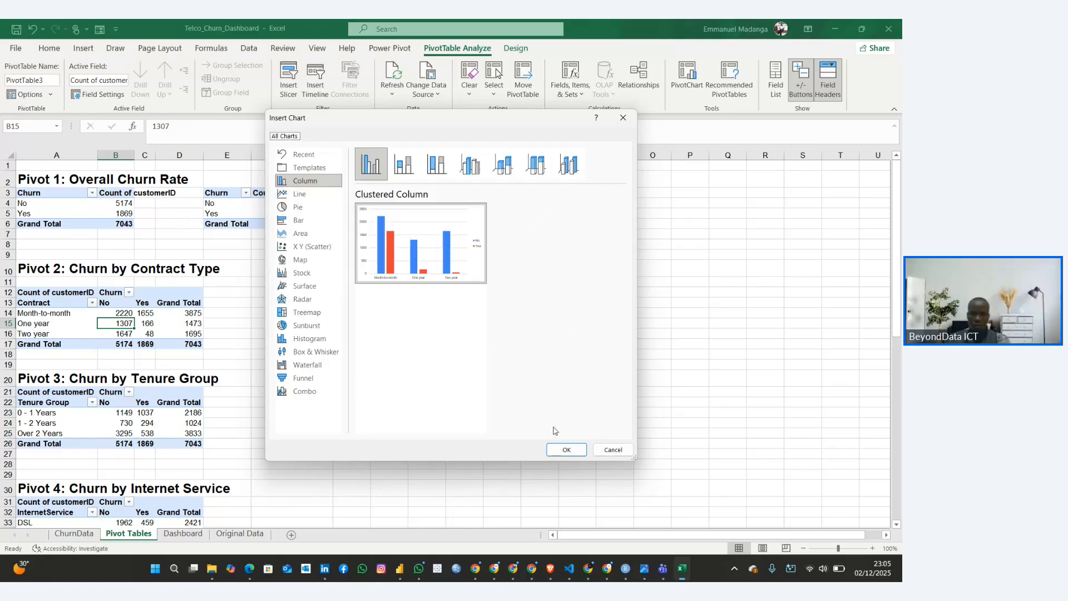
{"action": "left_click", "coordinate": [559, 448]}
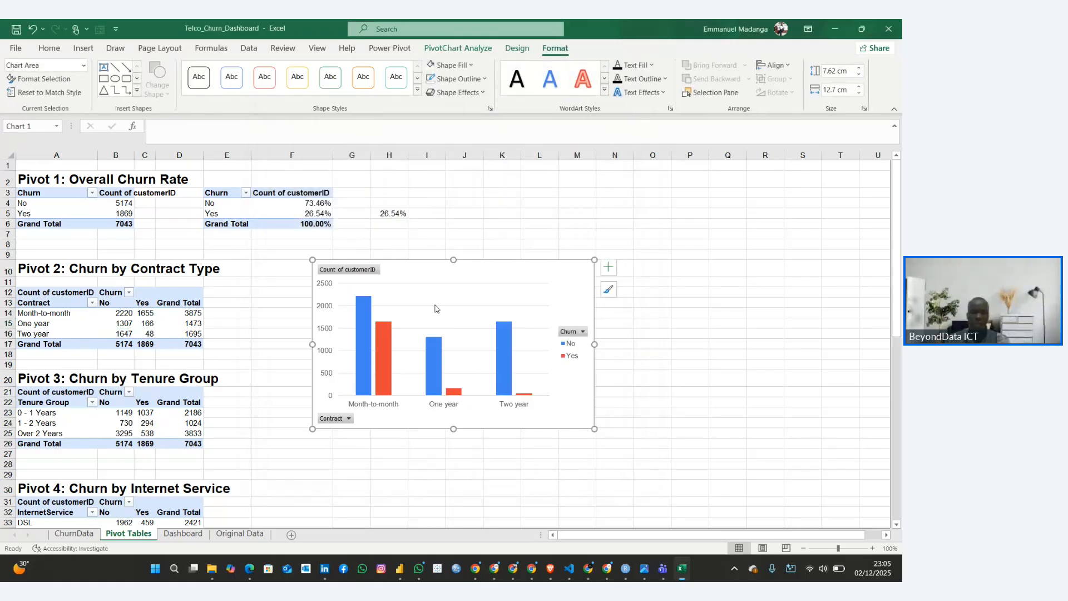
Hide all field buttons on the contract chart and turn on its data labels
{"action": "left_click_drag", "start_coordinate": [429, 274], "coordinate": [480, 270]}
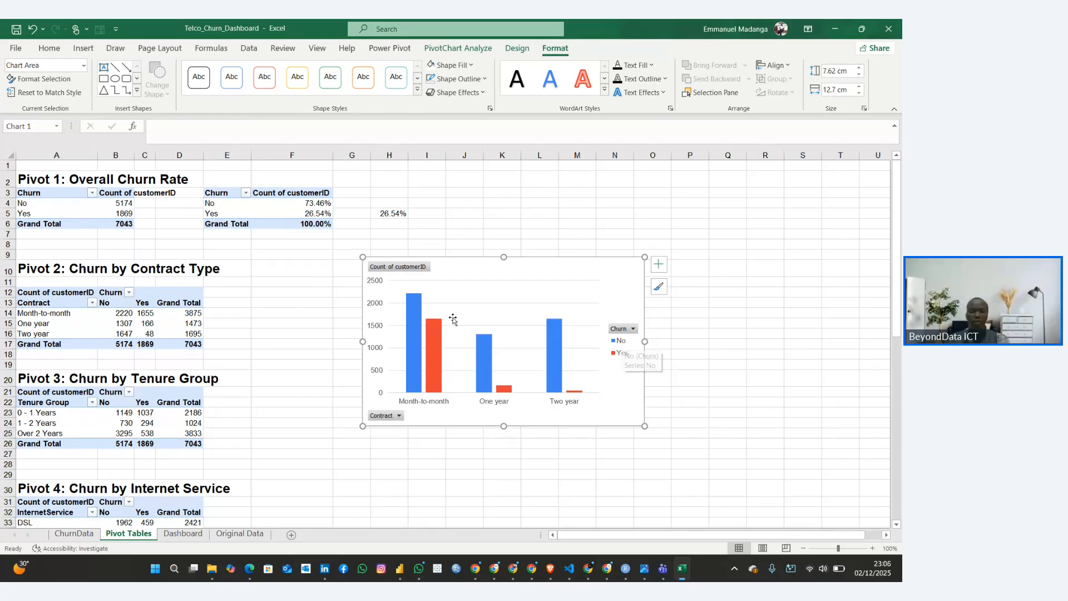
{"action": "right_click", "coordinate": [412, 267]}
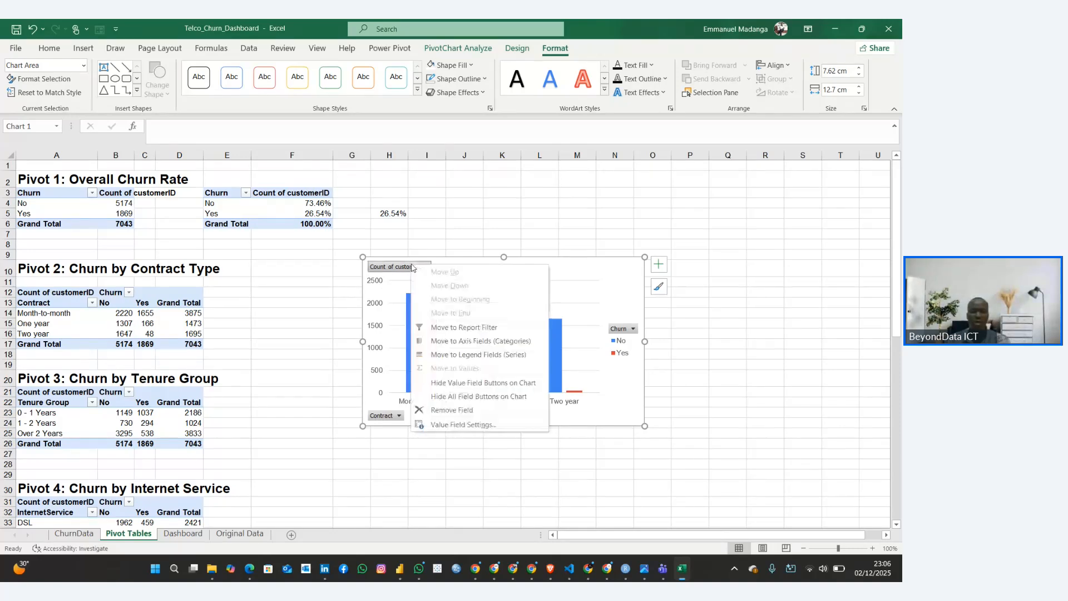
{"action": "left_click", "coordinate": [456, 396]}
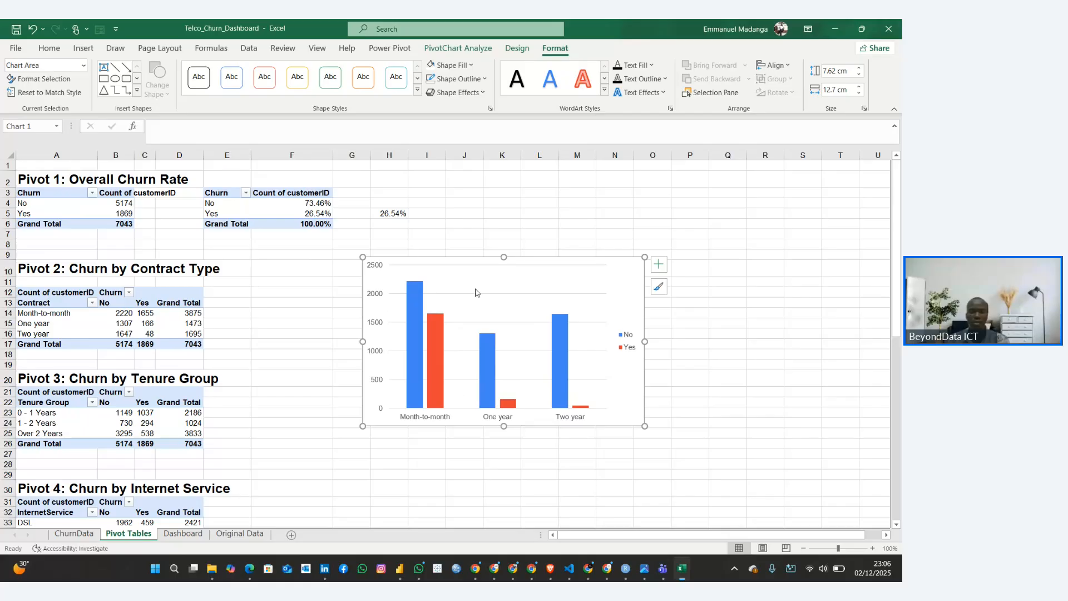
{"action": "left_click", "coordinate": [659, 264]}
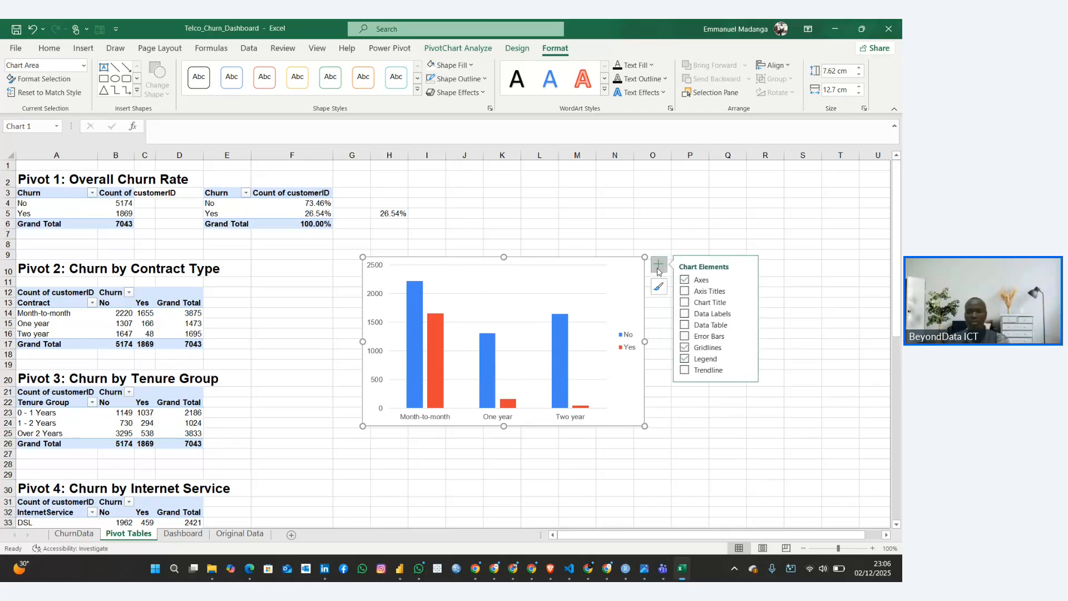
{"action": "left_click", "coordinate": [689, 314]}
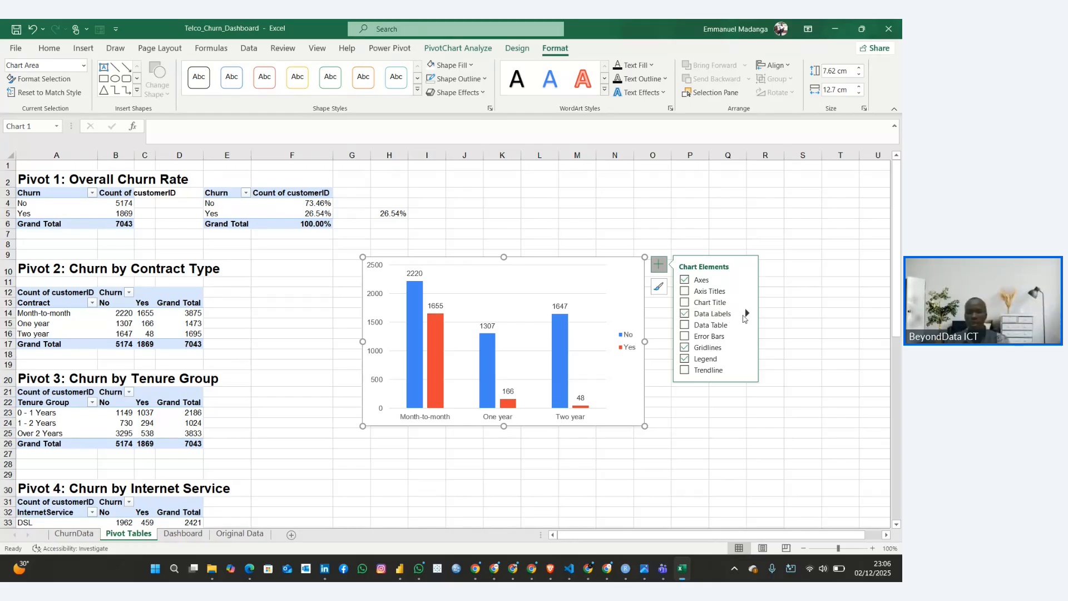
{"action": "left_click", "coordinate": [747, 313]}
{"action": "left_click", "coordinate": [785, 380]}
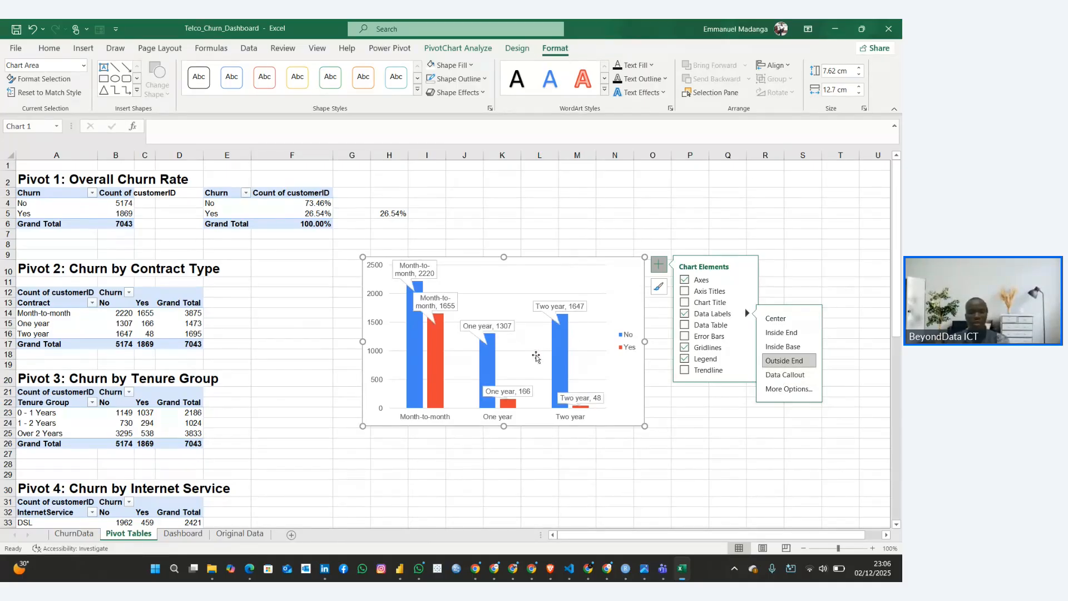
{"action": "key", "text": "ctrl+z"}
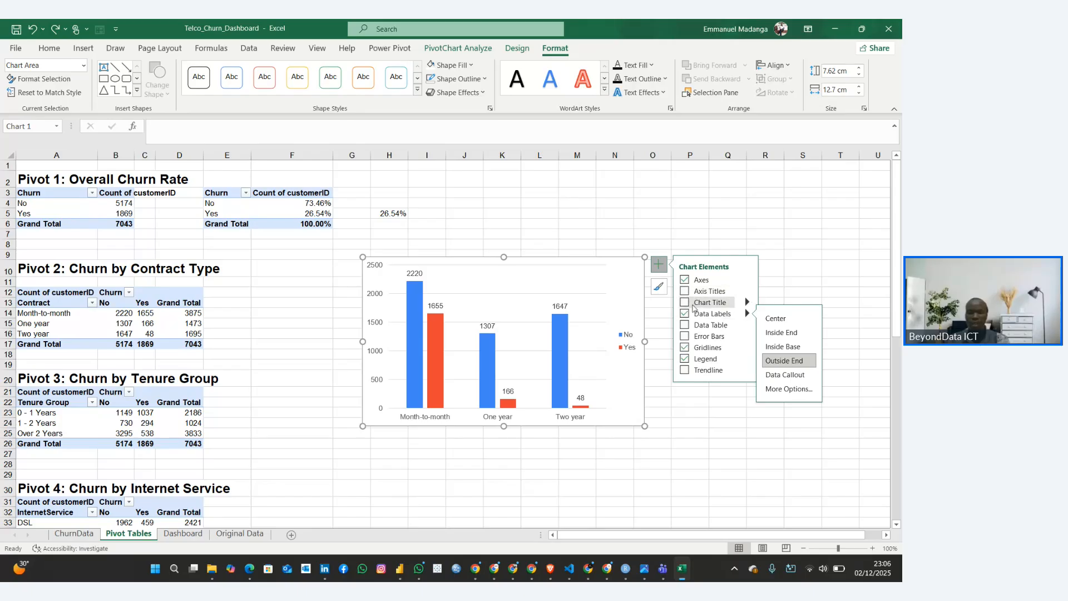
Add a title placeholder to the contract chart and delete its vertical axis and gridlines
{"action": "left_click", "coordinate": [685, 302]}
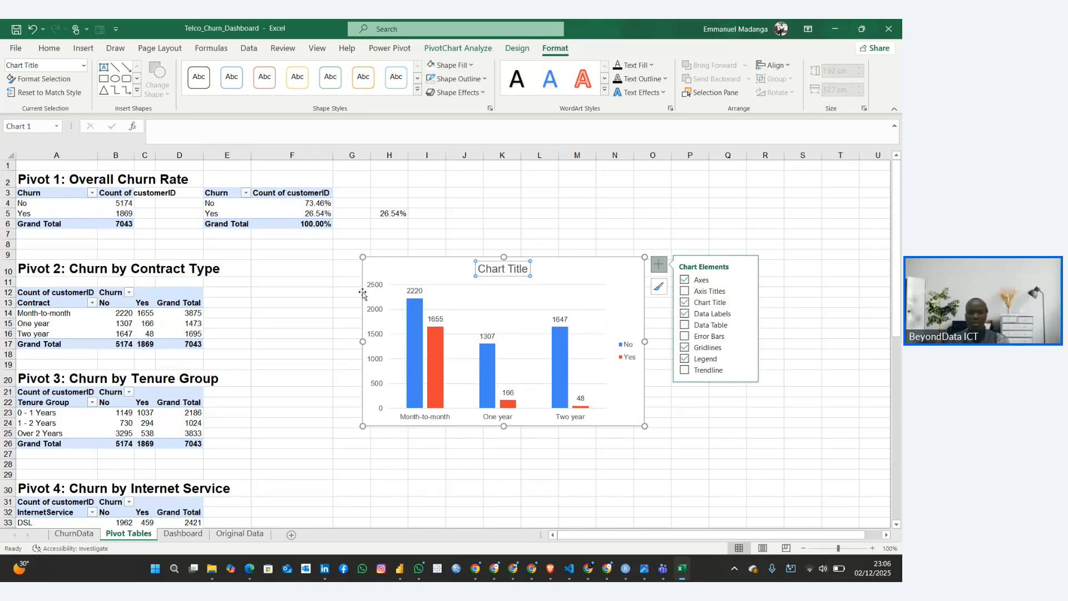
{"action": "left_click", "coordinate": [380, 287]}
{"action": "key", "text": "Delete"}
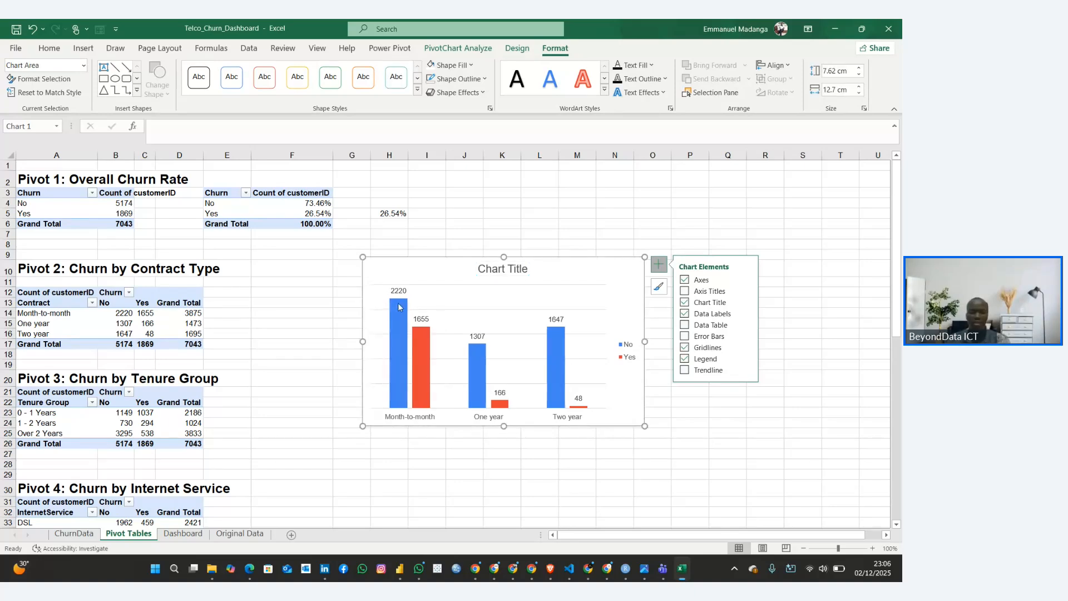
{"action": "left_click", "coordinate": [466, 308]}
{"action": "key", "text": "Delete"}
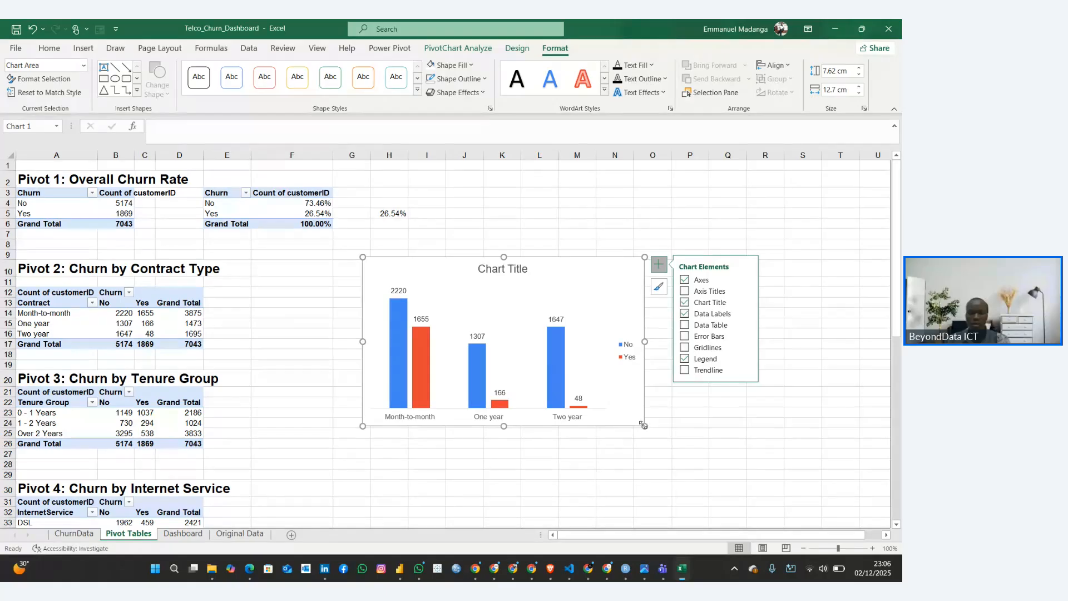
Enlarge the contract chart to about 9.07 × 13.65 cm and title it "Churn by Contract Type"
{"action": "left_click_drag", "start_coordinate": [644, 425], "coordinate": [666, 458]}
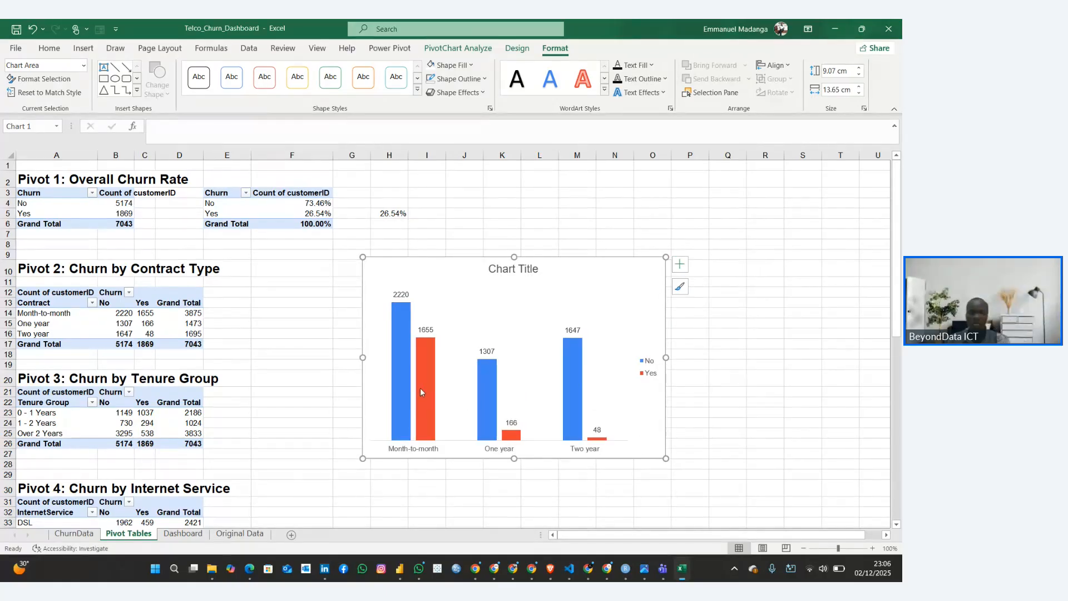
{"action": "left_click", "coordinate": [512, 269]}
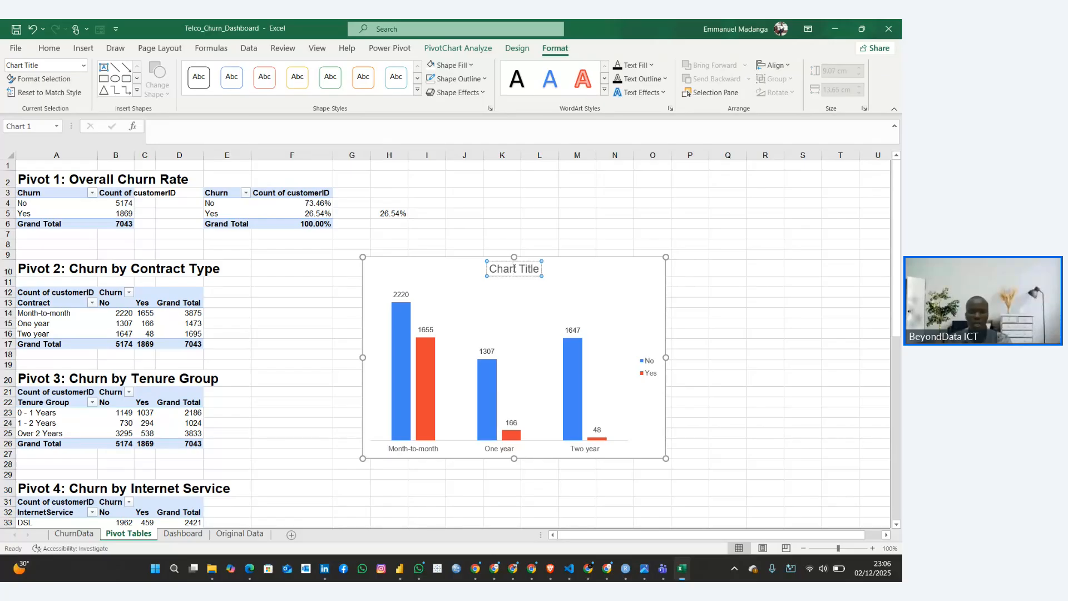
{"action": "key", "text": "BackSpace"}
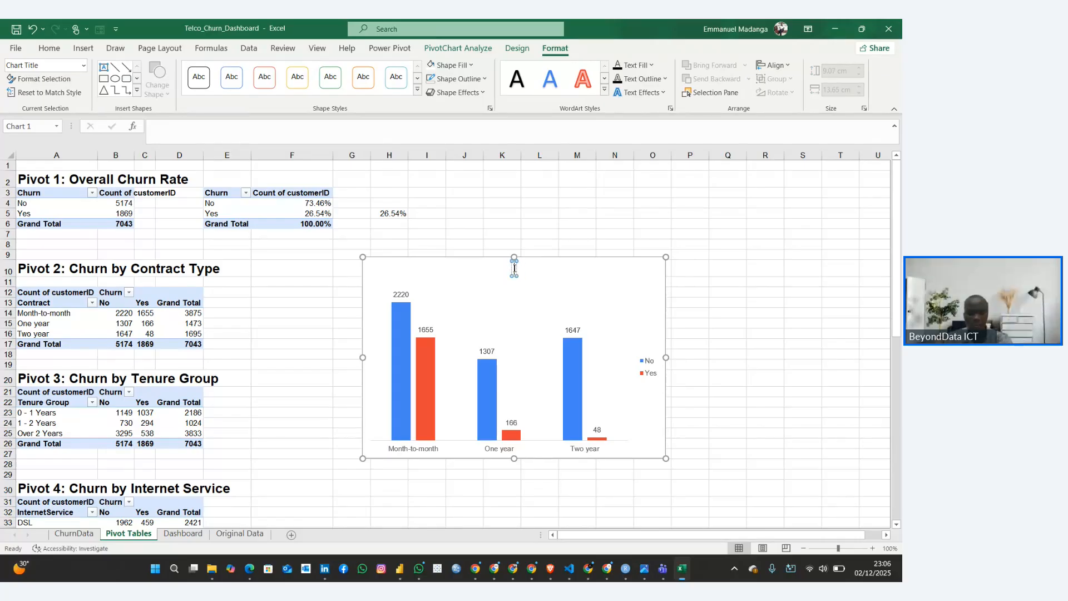
{"action": "type", "text": "Churn by"}
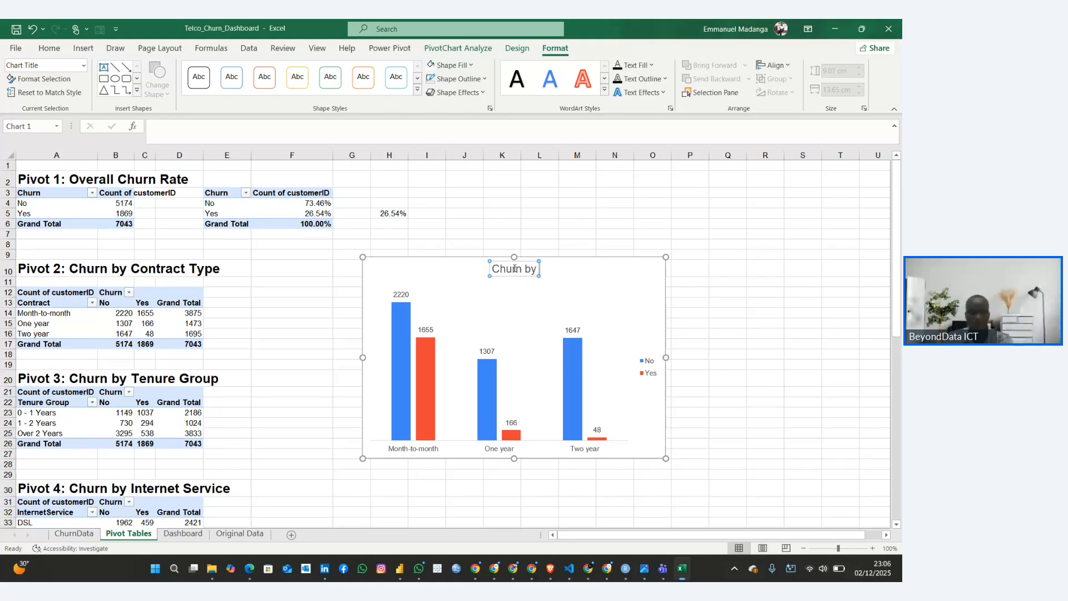
{"action": "type", "text": " Contr"}
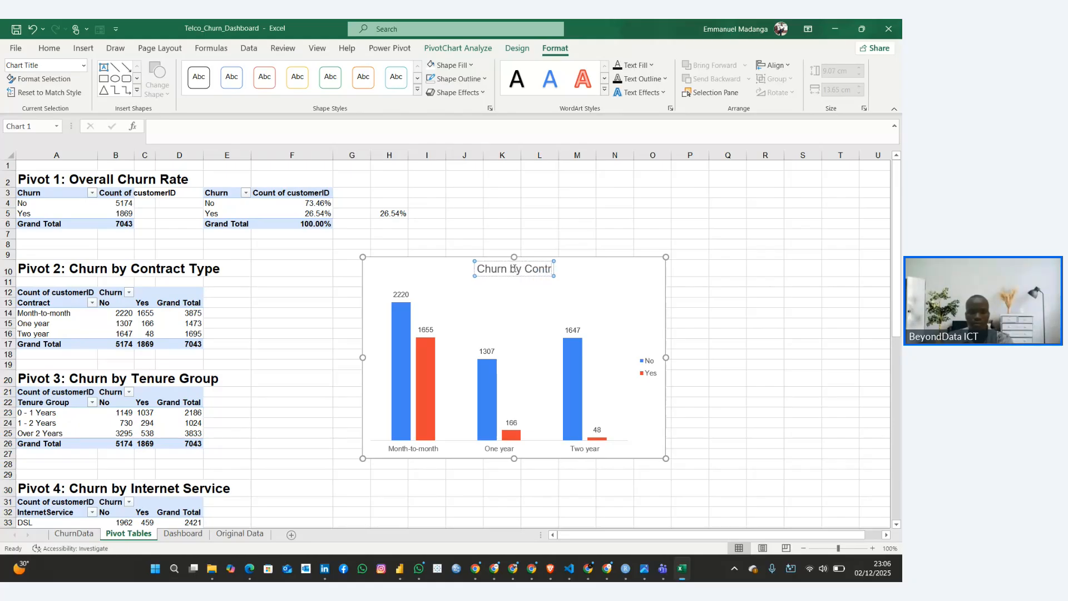
{"action": "type", "text": "act Type"}
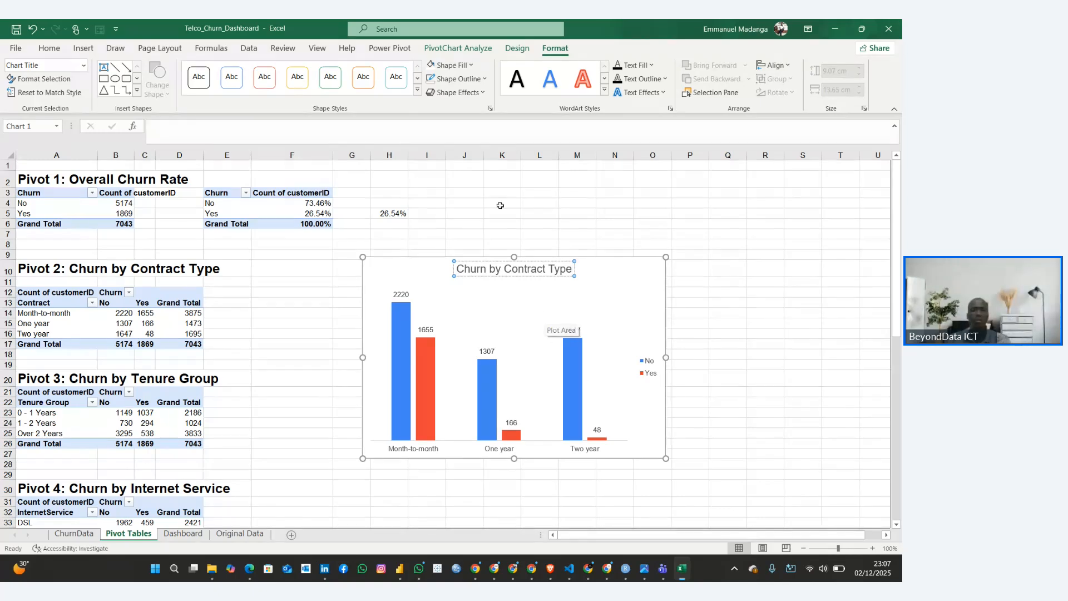
Make the contract chart's title bold and golden orange, and reposition it centred above the columns
{"action": "key", "text": "ctrl+a"}
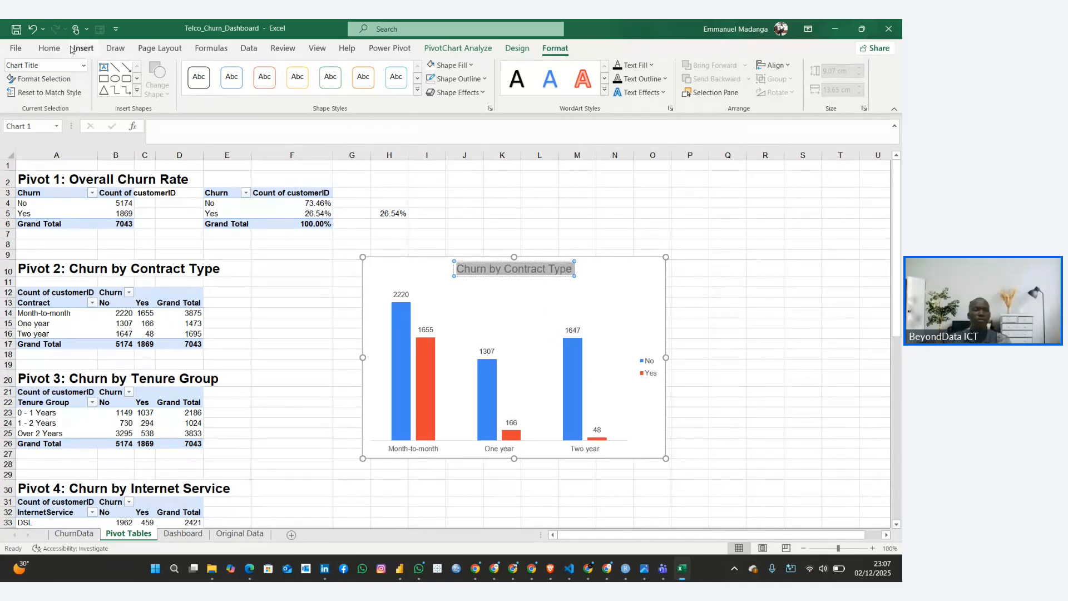
{"action": "left_click", "coordinate": [48, 48]}
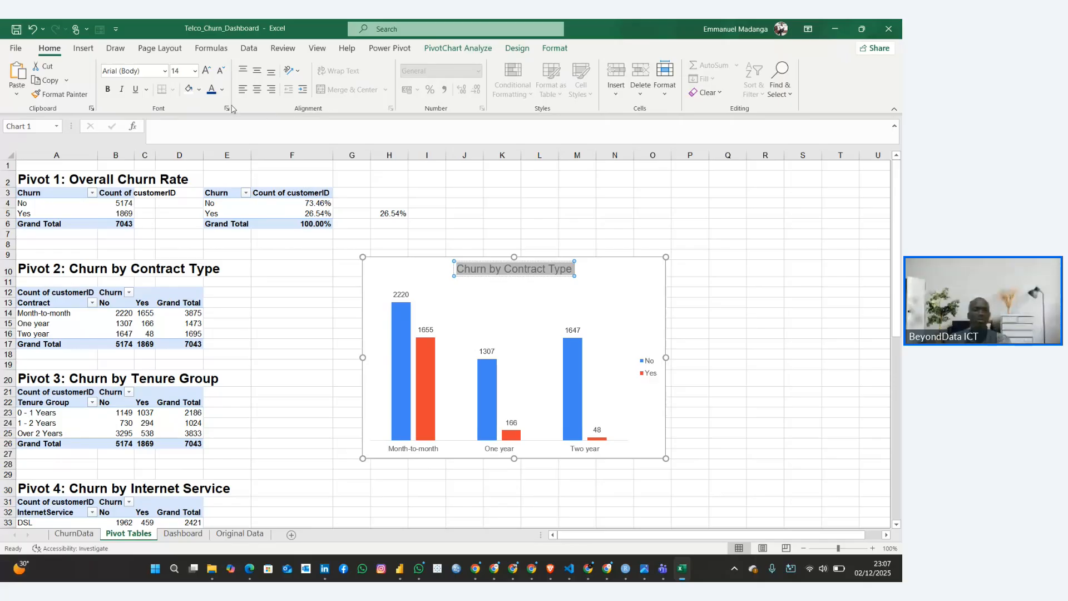
{"action": "left_click", "coordinate": [108, 91]}
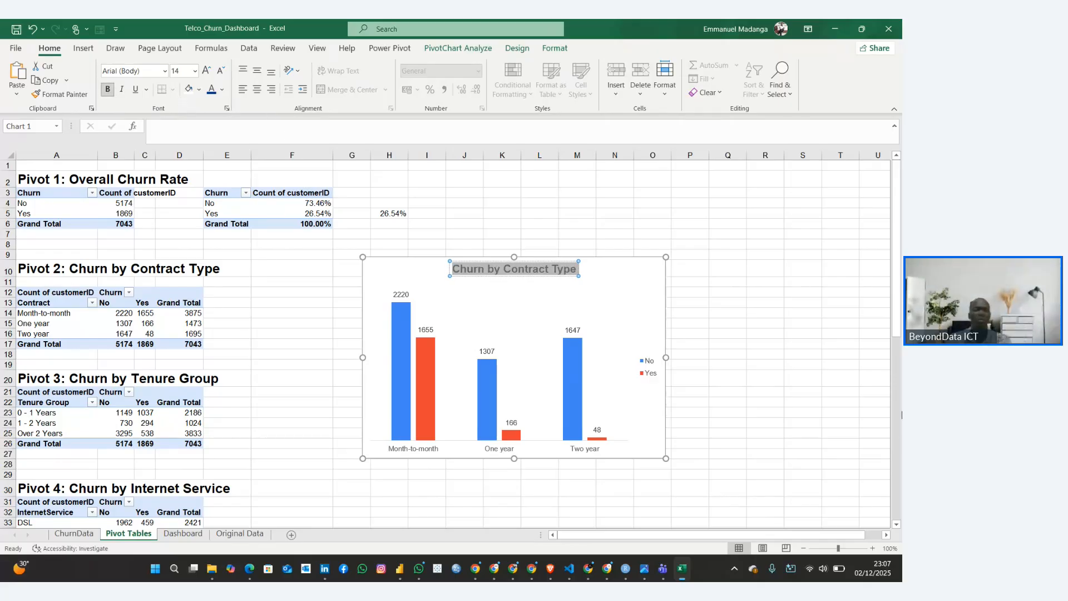
{"action": "left_click", "coordinate": [222, 89]}
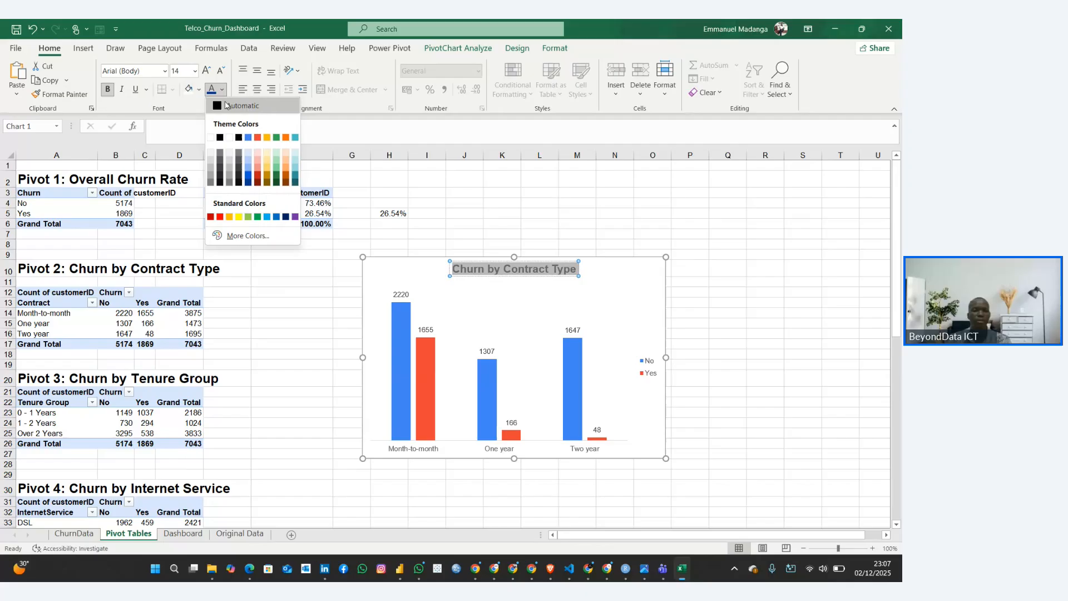
{"action": "left_click", "coordinate": [234, 216]}
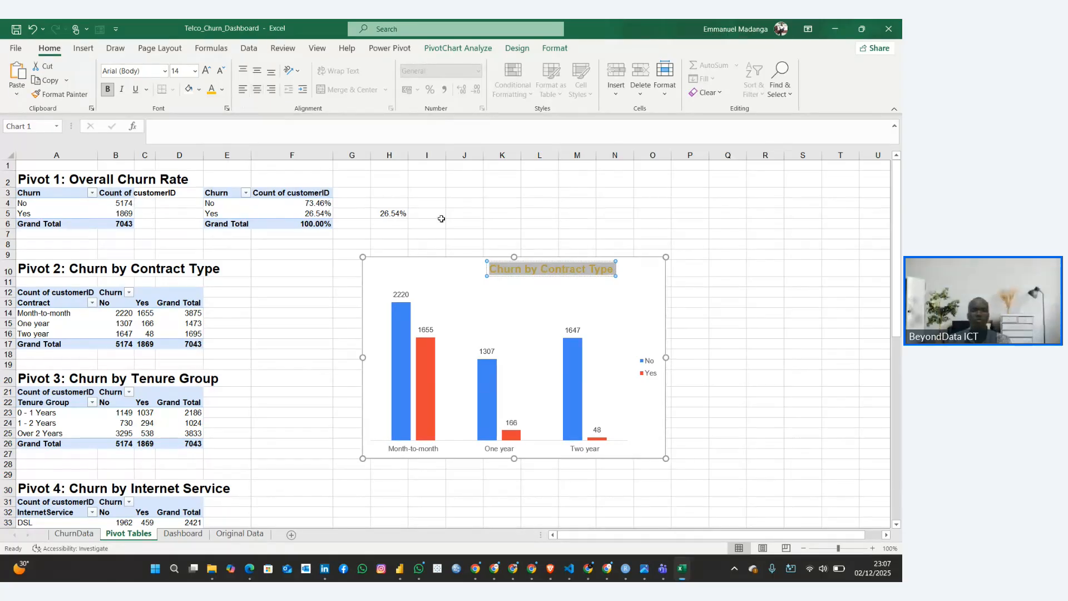
{"action": "left_click_drag", "start_coordinate": [511, 273], "coordinate": [459, 276]}
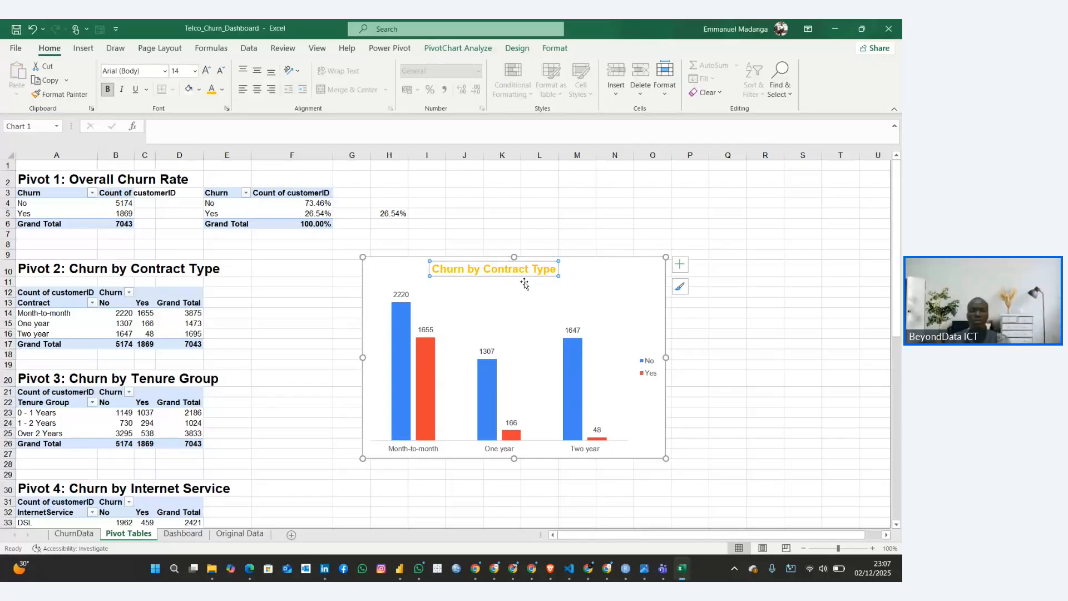
{"action": "left_click", "coordinate": [622, 295]}
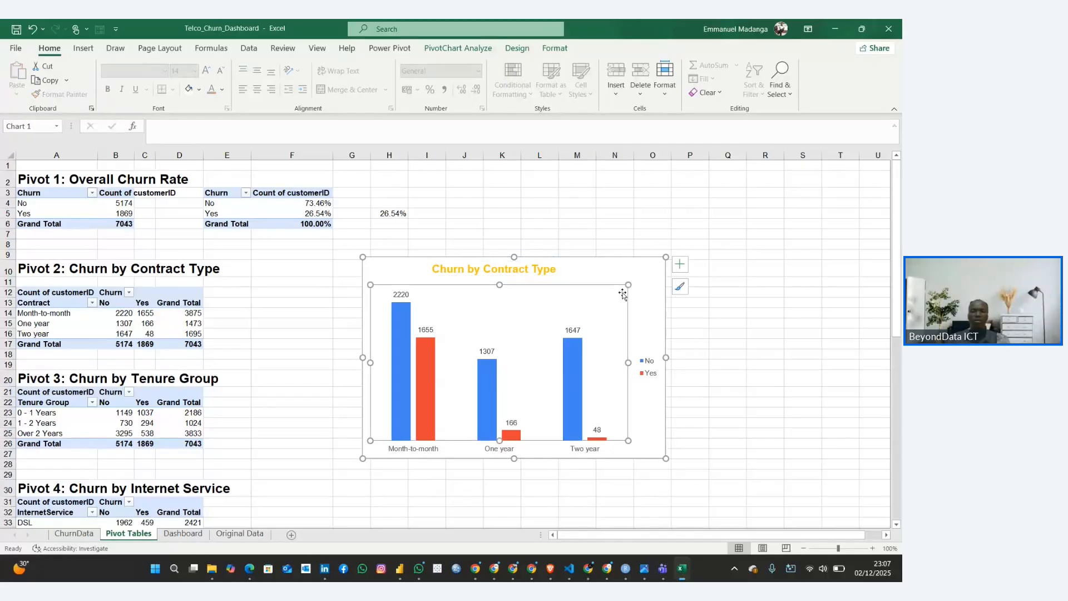
{"action": "left_click", "coordinate": [655, 295]}
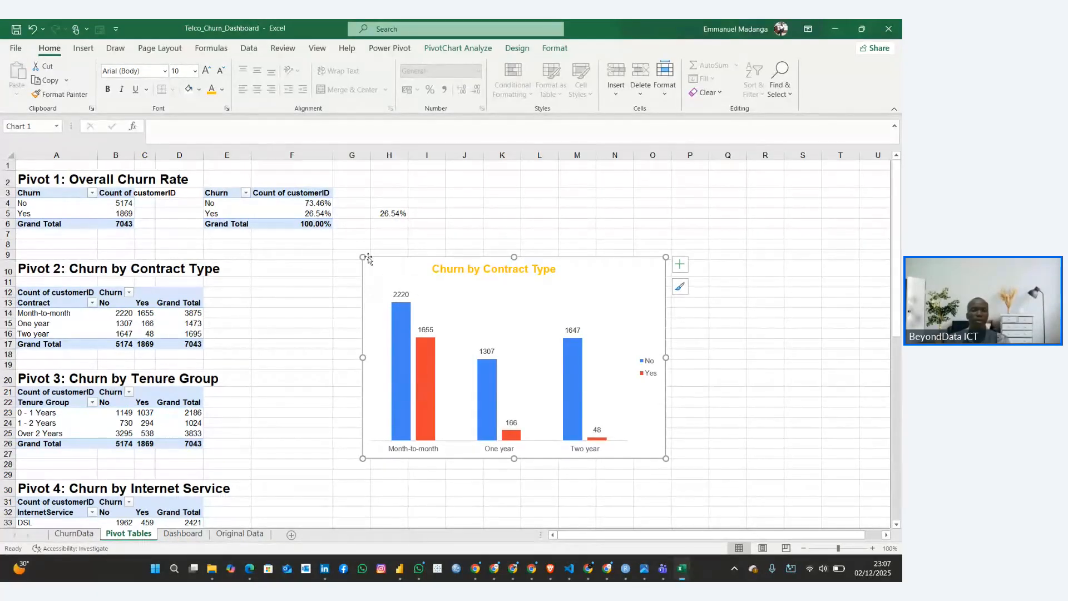
{"action": "left_click", "coordinate": [517, 48]}
{"action": "left_click", "coordinate": [554, 47]}
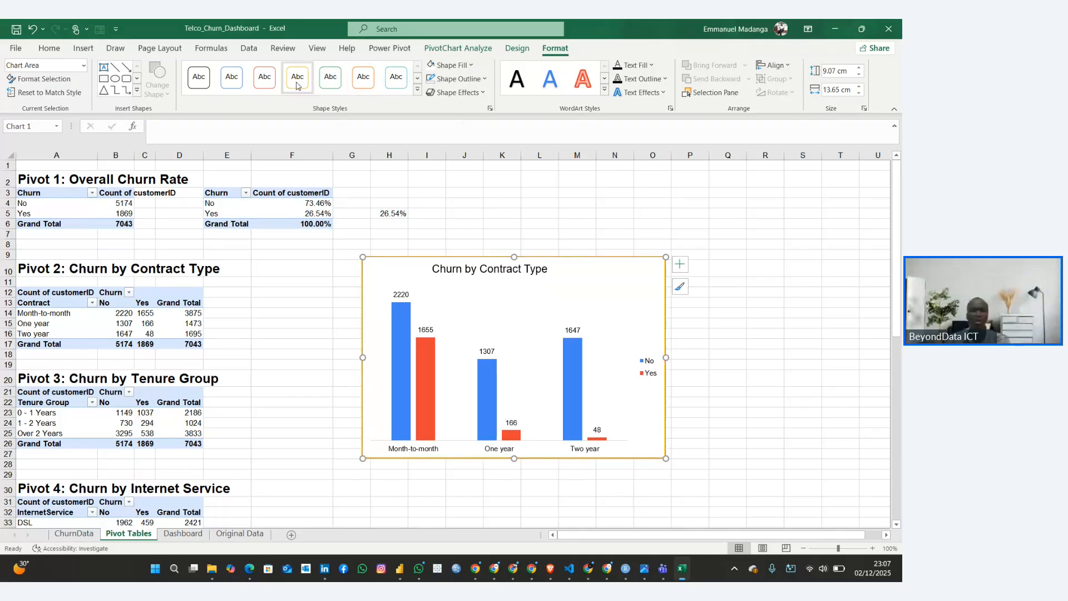
{"action": "left_click", "coordinate": [418, 89]}
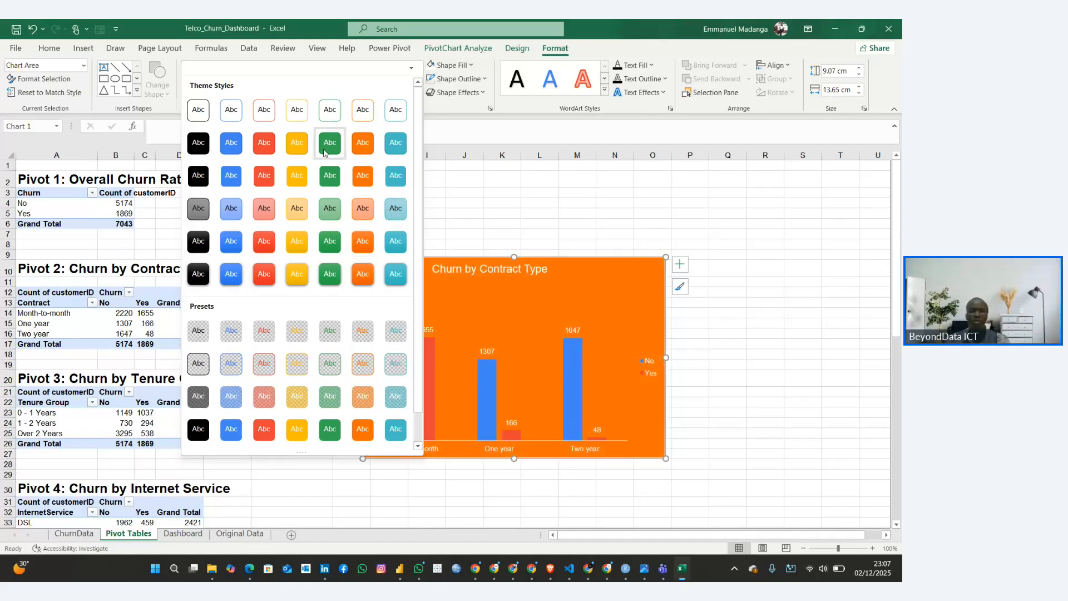
{"action": "scroll", "coordinate": [306, 244], "scroll_direction": "down", "scroll_amount": 1}
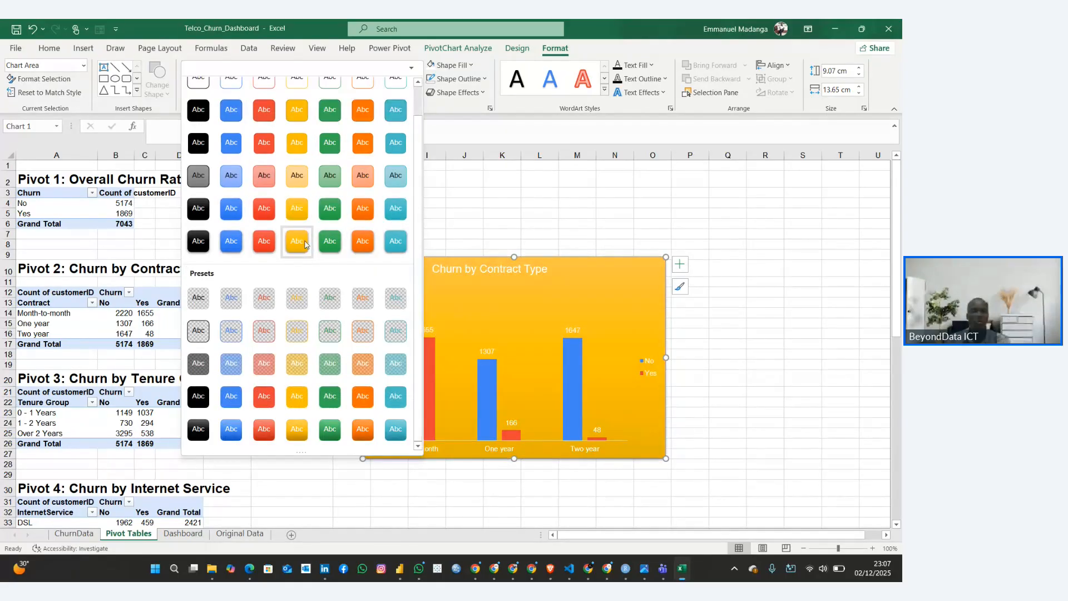
{"action": "scroll", "coordinate": [305, 244], "scroll_direction": "up", "scroll_amount": 1}
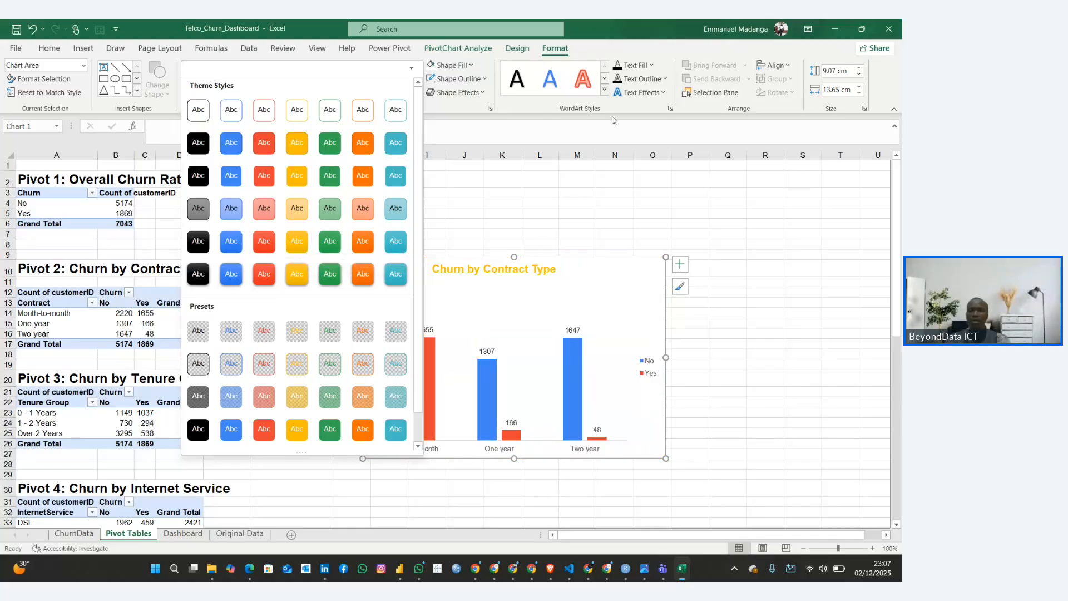
{"action": "left_click", "coordinate": [472, 105]}
{"action": "right_click", "coordinate": [426, 273]}
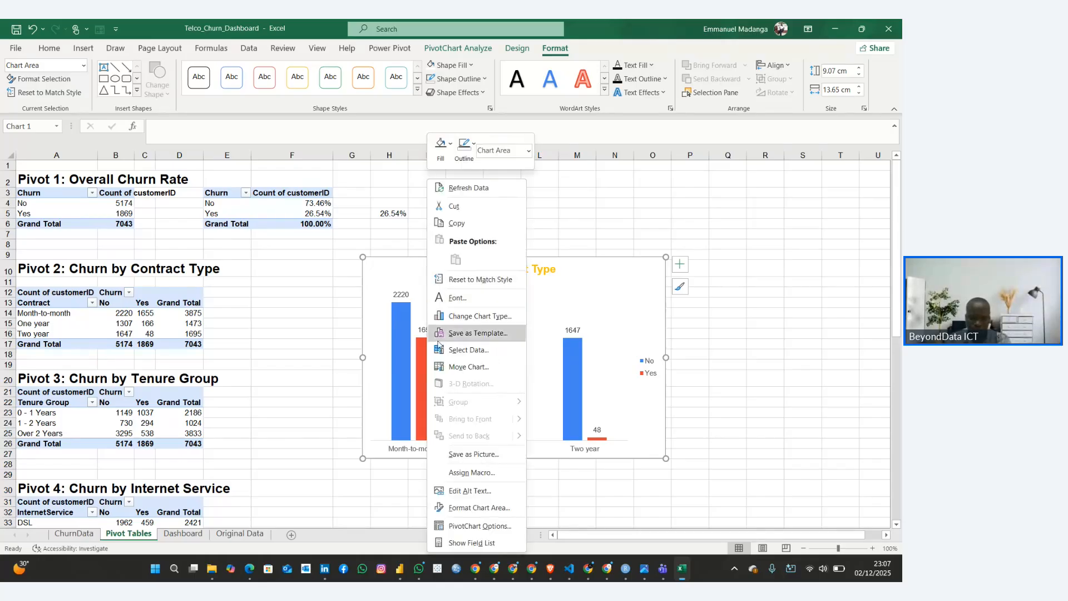
{"action": "left_click", "coordinate": [461, 542]}
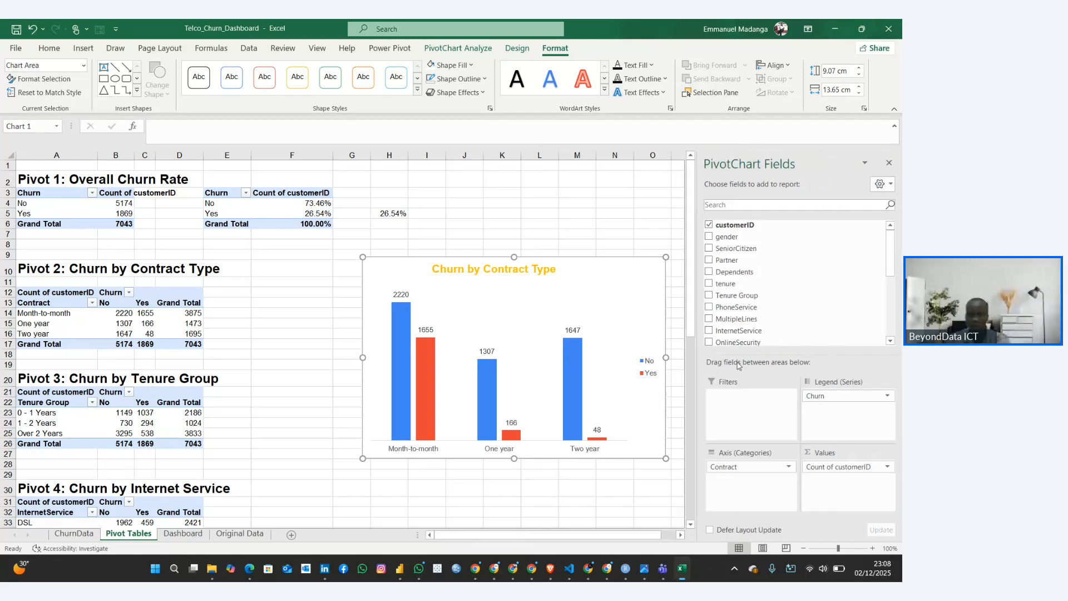
{"action": "left_click", "coordinate": [888, 163]}
{"action": "right_click", "coordinate": [555, 270]}
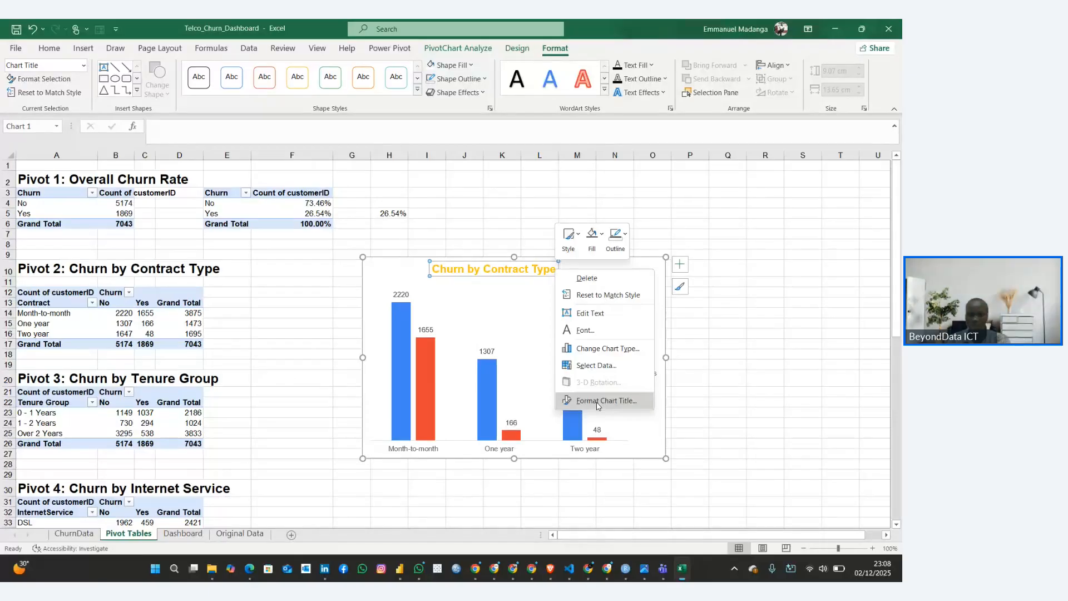
{"action": "left_click", "coordinate": [608, 237]}
{"action": "left_click", "coordinate": [592, 236]}
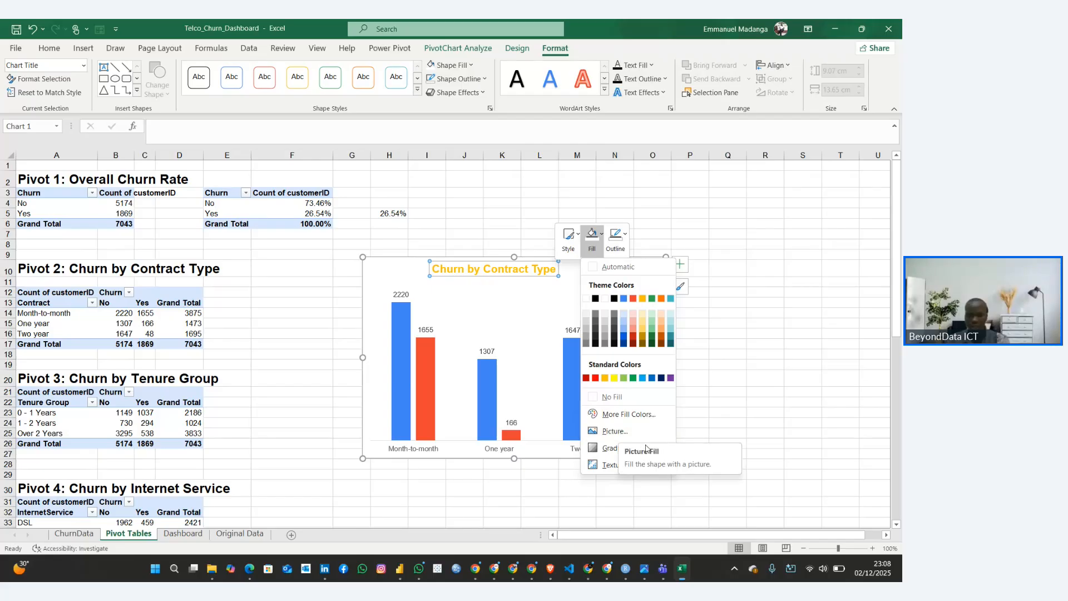
{"action": "mouse_move", "coordinate": [645, 450]}
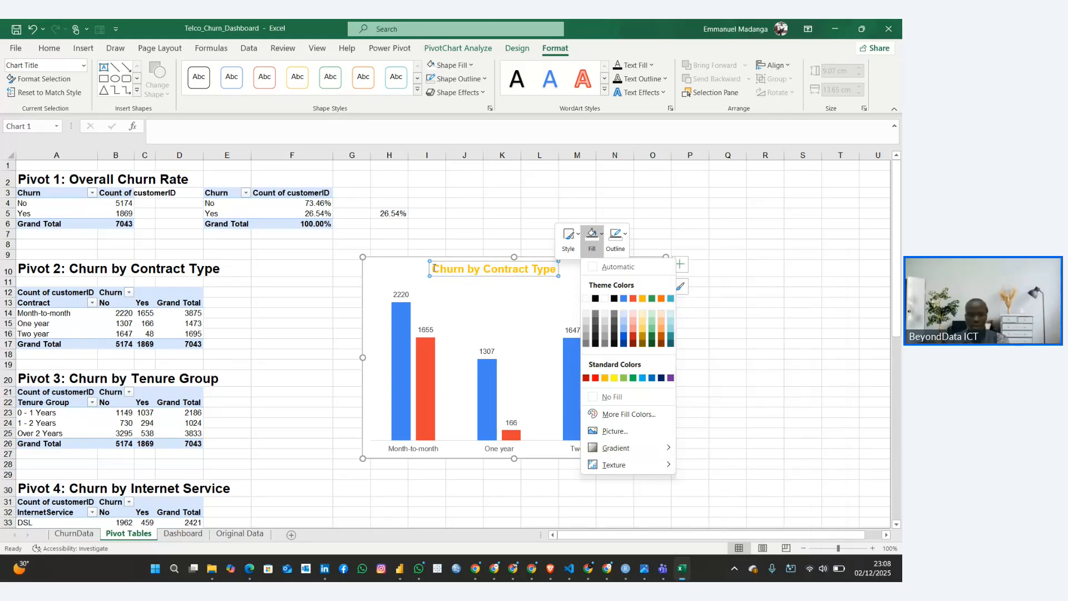
{"action": "key", "text": "Escape"}
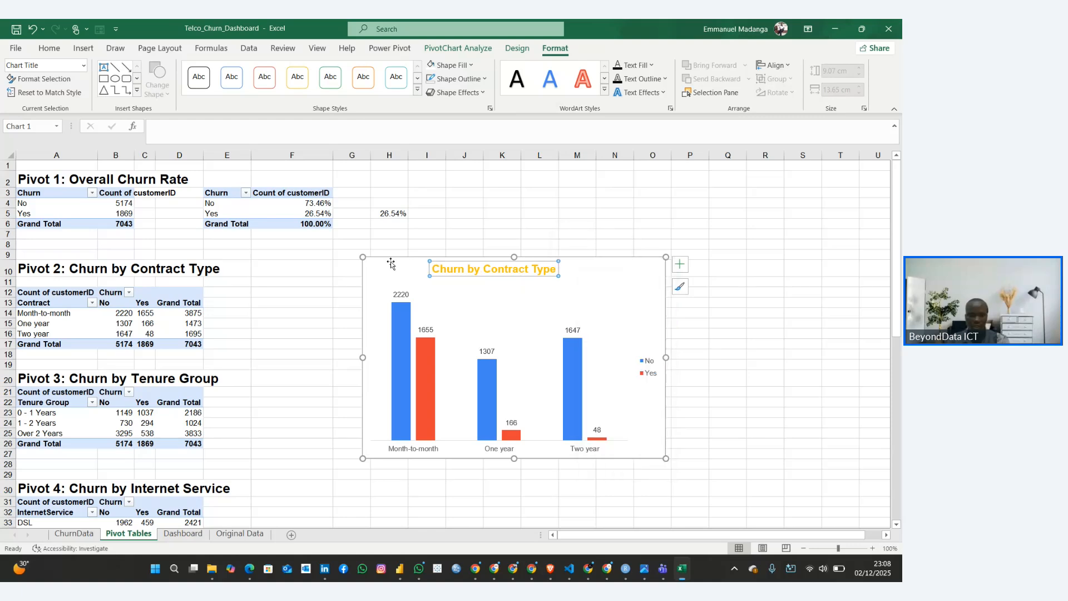
{"action": "left_click", "coordinate": [391, 263]}
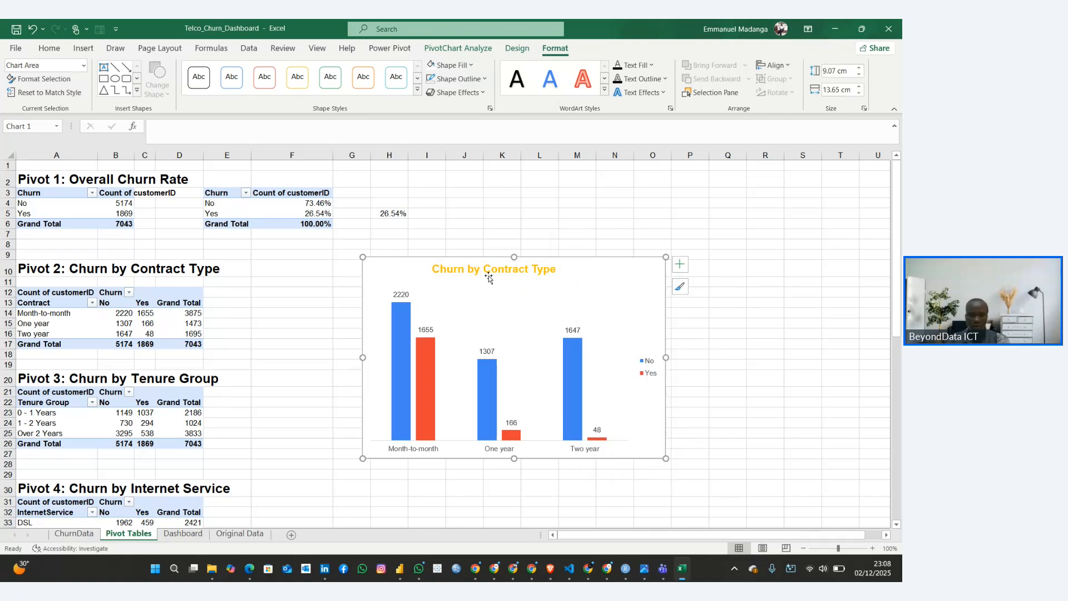
Open the detailed fill settings for the contract chart's chart area
{"action": "right_click", "coordinate": [385, 266]}
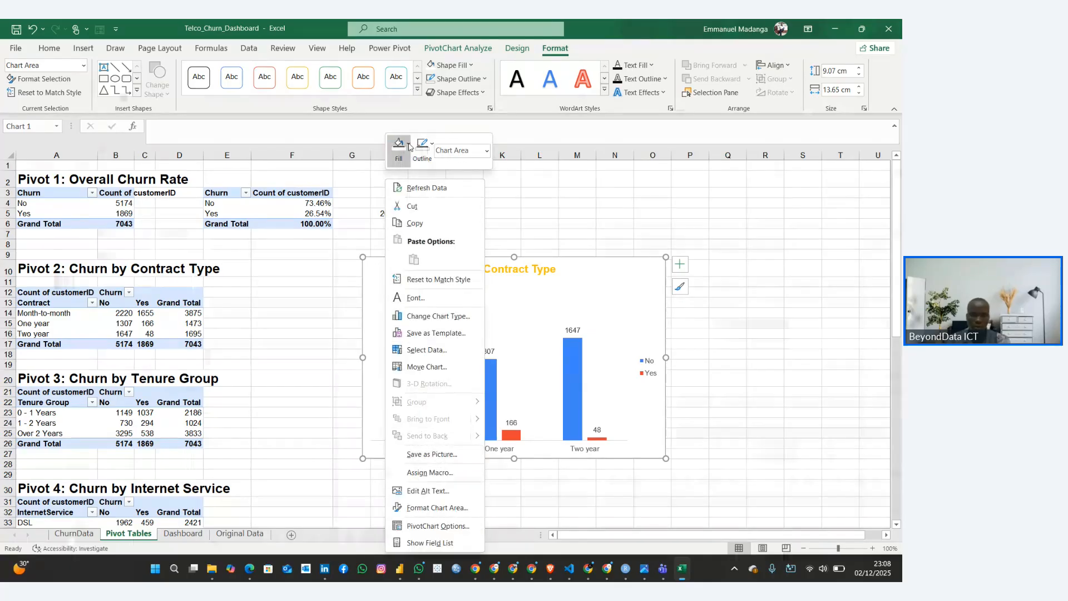
{"action": "left_click", "coordinate": [407, 158]}
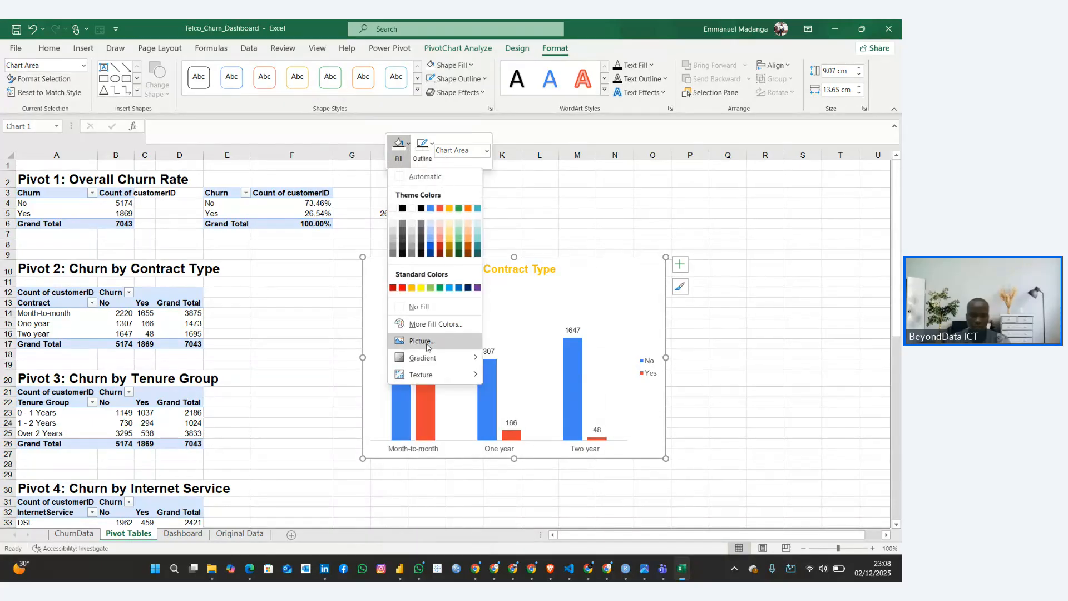
{"action": "mouse_move", "coordinate": [439, 358]}
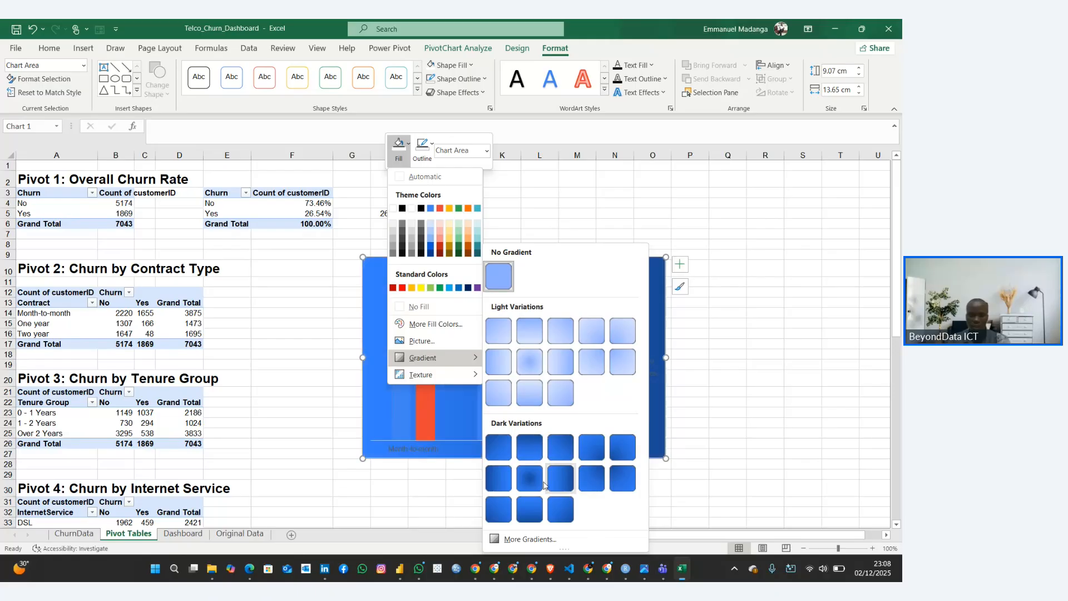
{"action": "left_click", "coordinate": [527, 539]}
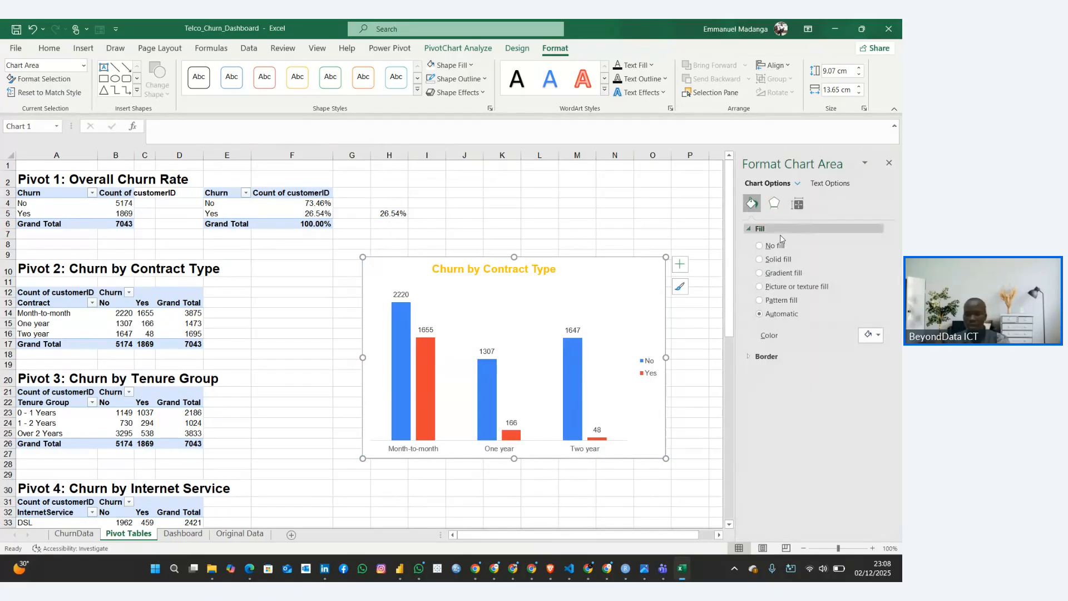
Try gradient and solid fills as the contract chart's background
{"action": "left_click", "coordinate": [762, 273]}
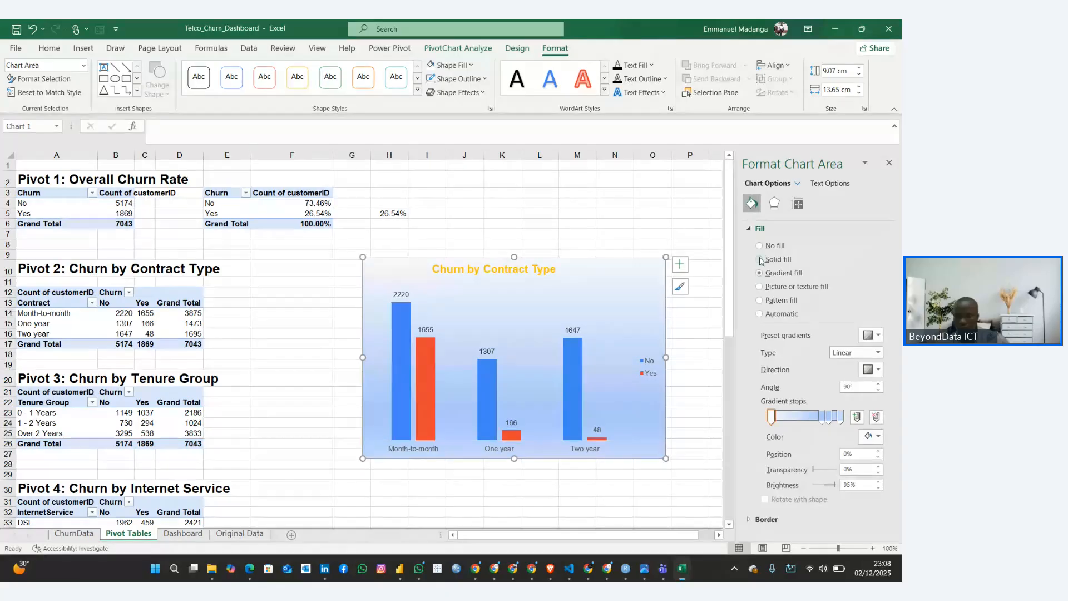
{"action": "left_click", "coordinate": [760, 260]}
{"action": "left_click", "coordinate": [878, 334]}
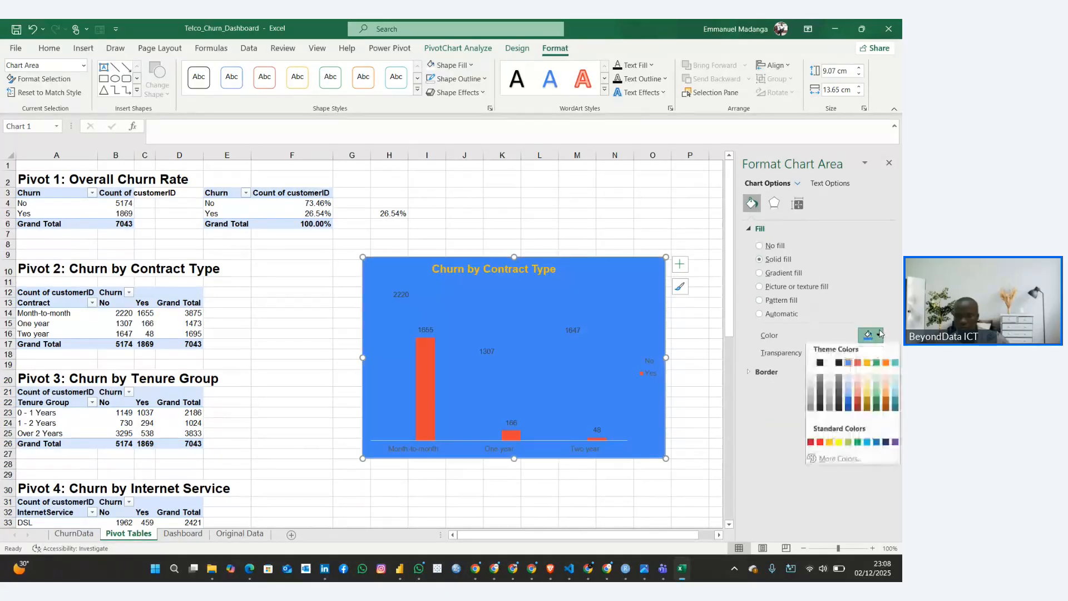
{"action": "left_click", "coordinate": [757, 274]}
{"action": "left_click", "coordinate": [759, 273]}
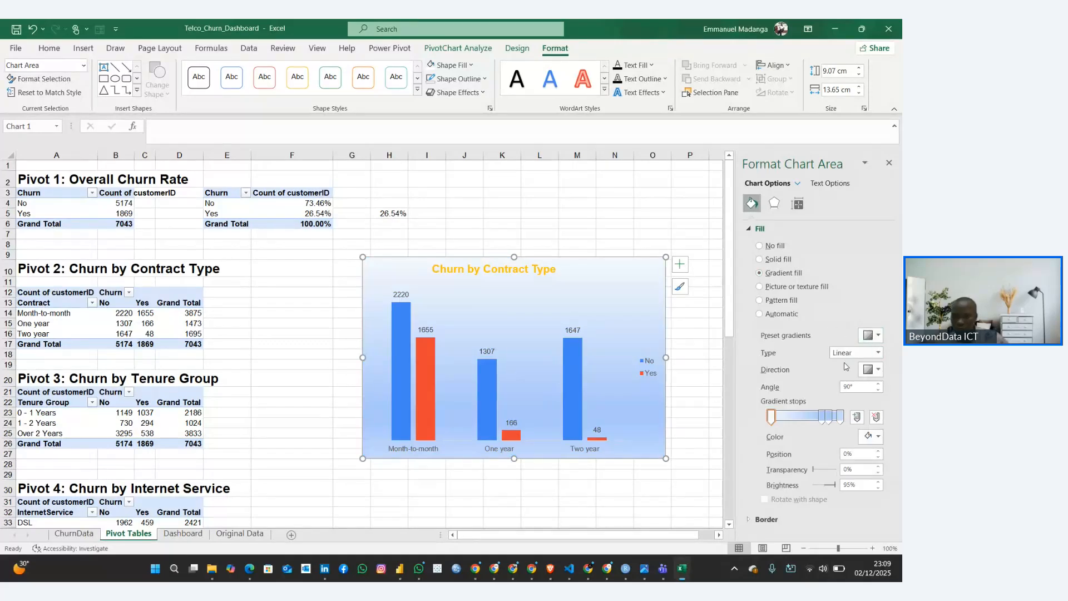
Give the contract chart's background a texture fill using the mottled blue-violet texture
{"action": "left_click", "coordinate": [760, 286]}
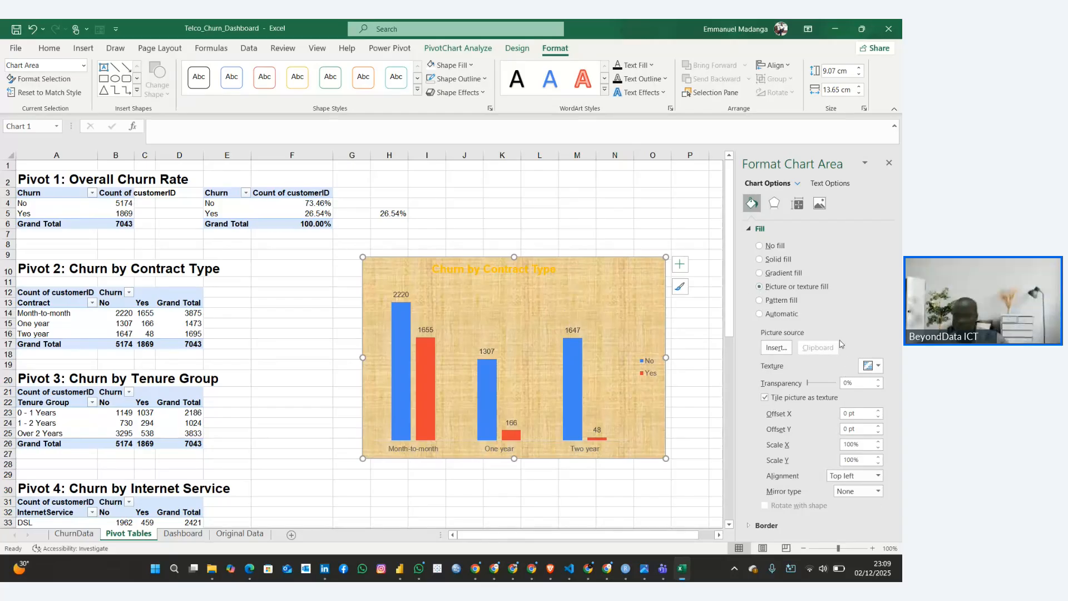
{"action": "left_click", "coordinate": [876, 367]}
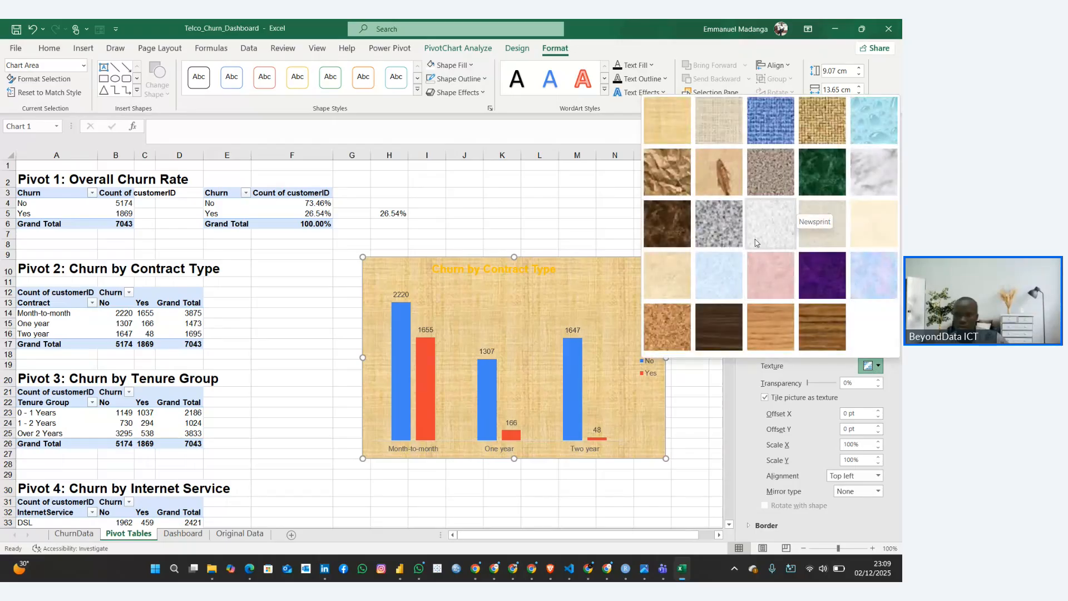
{"action": "left_click", "coordinate": [870, 276]}
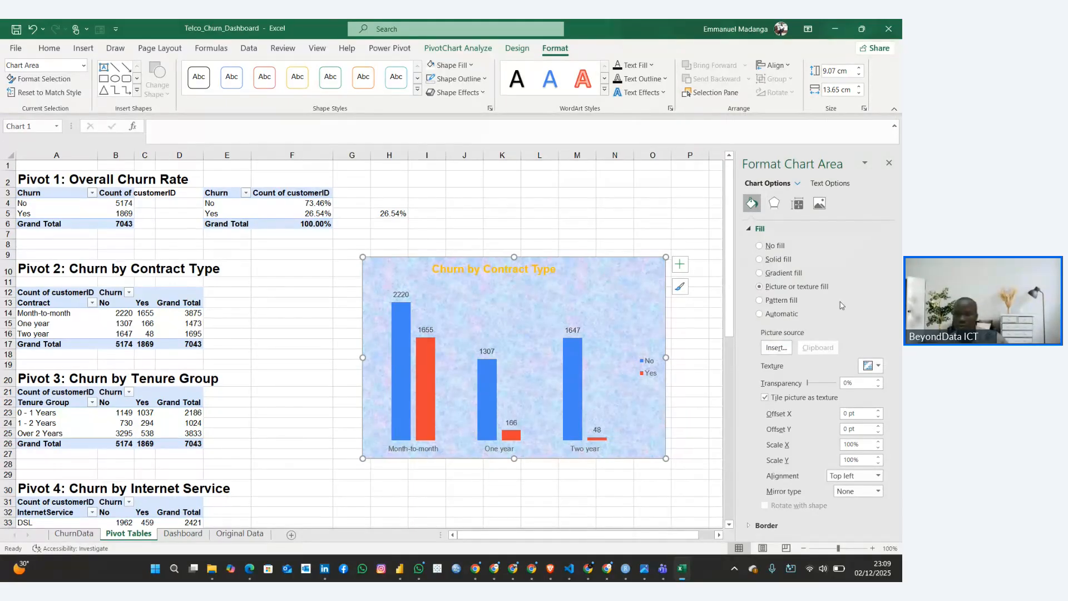
Fill the contract chart's background with the stock image of a magnifying glass on yellow
{"action": "left_click", "coordinate": [780, 351]}
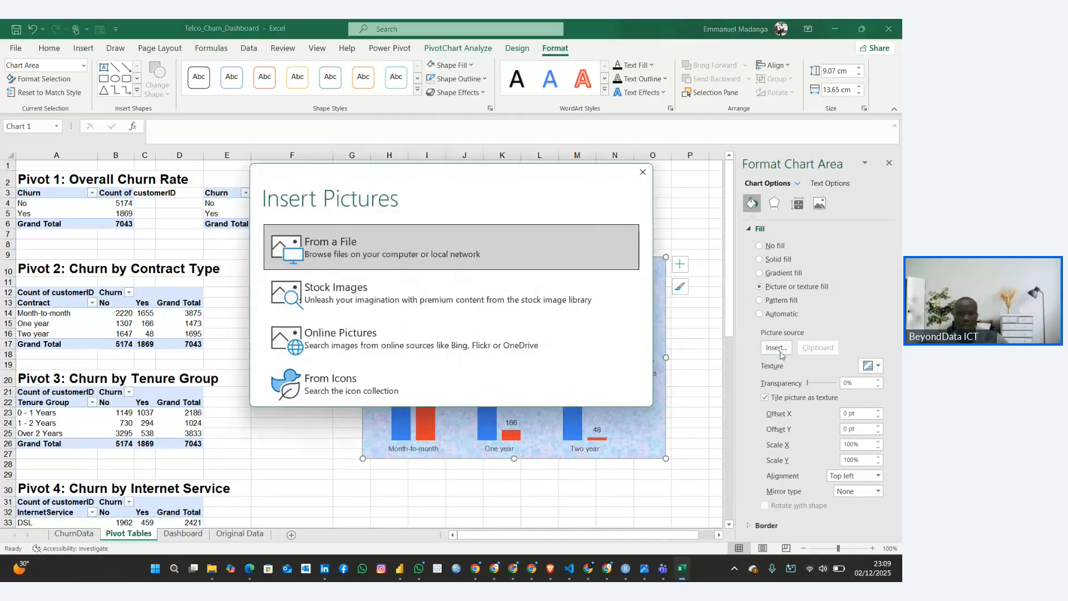
{"action": "left_click", "coordinate": [445, 303]}
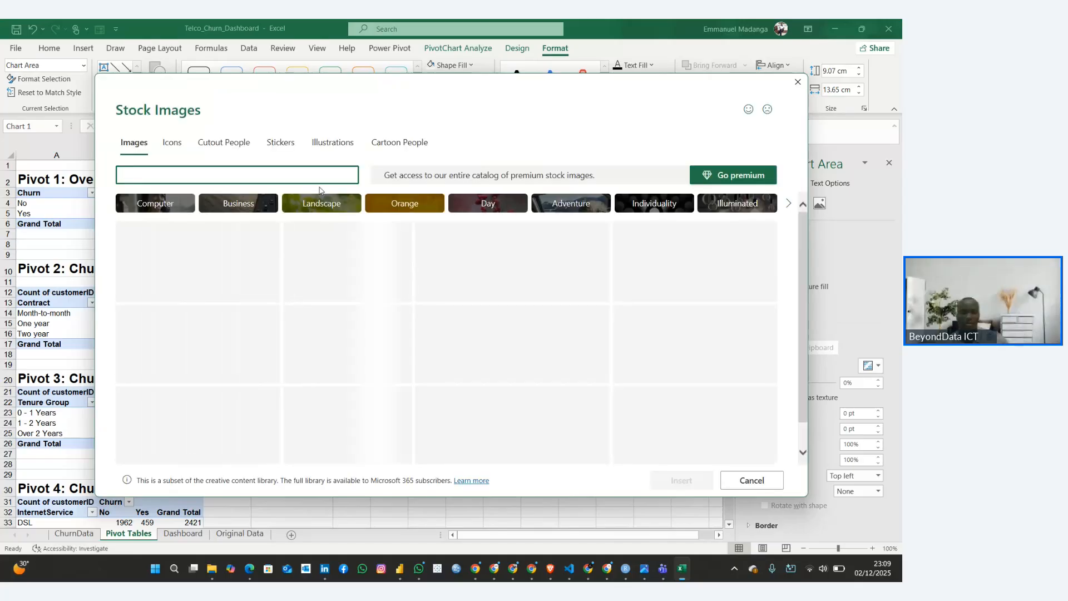
{"action": "scroll", "coordinate": [360, 298], "scroll_direction": "down", "scroll_amount": 10}
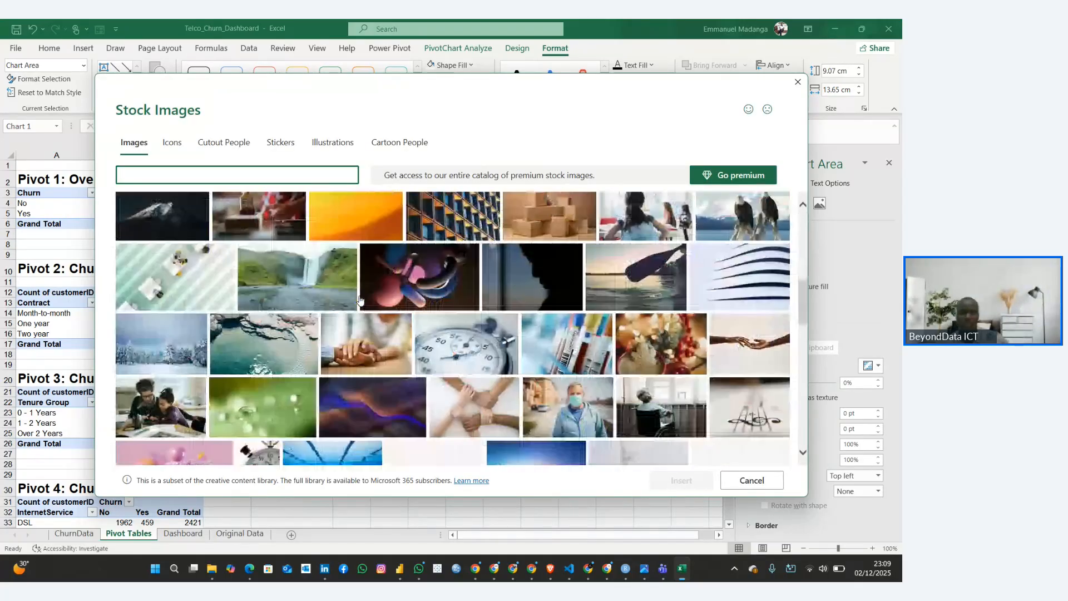
{"action": "scroll", "coordinate": [359, 298], "scroll_direction": "down", "scroll_amount": 3}
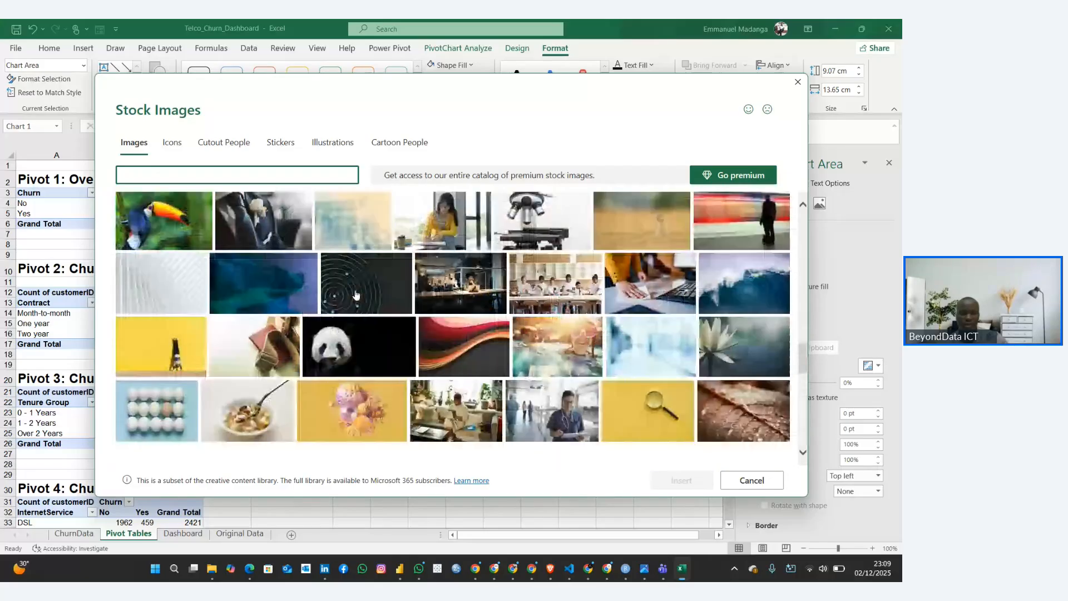
{"action": "scroll", "coordinate": [356, 295], "scroll_direction": "down", "scroll_amount": 4}
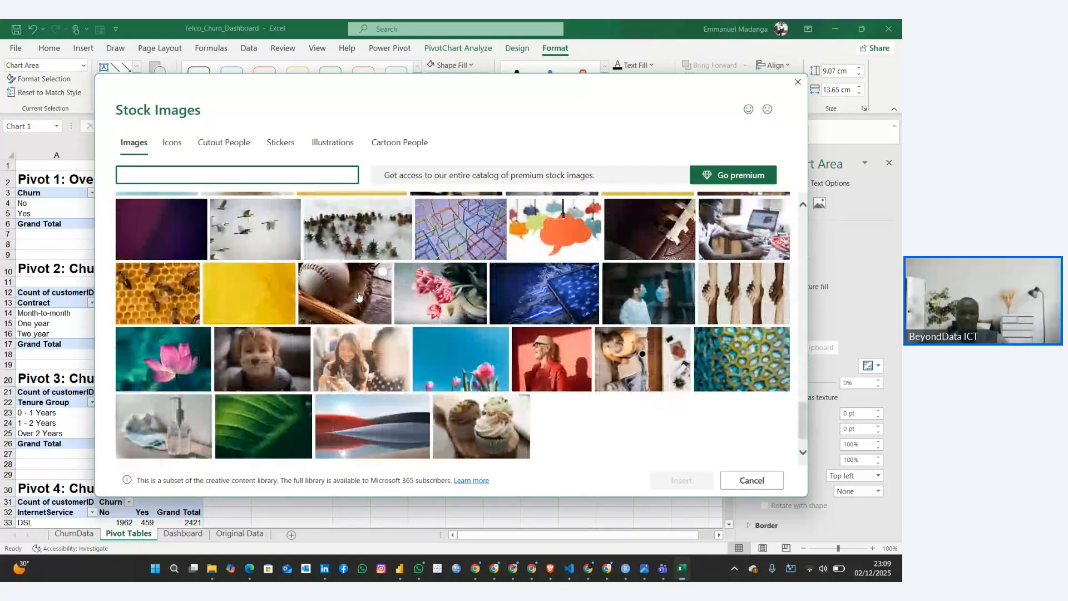
{"action": "scroll", "coordinate": [383, 273], "scroll_direction": "up", "scroll_amount": 3}
{"action": "left_click", "coordinate": [610, 307]}
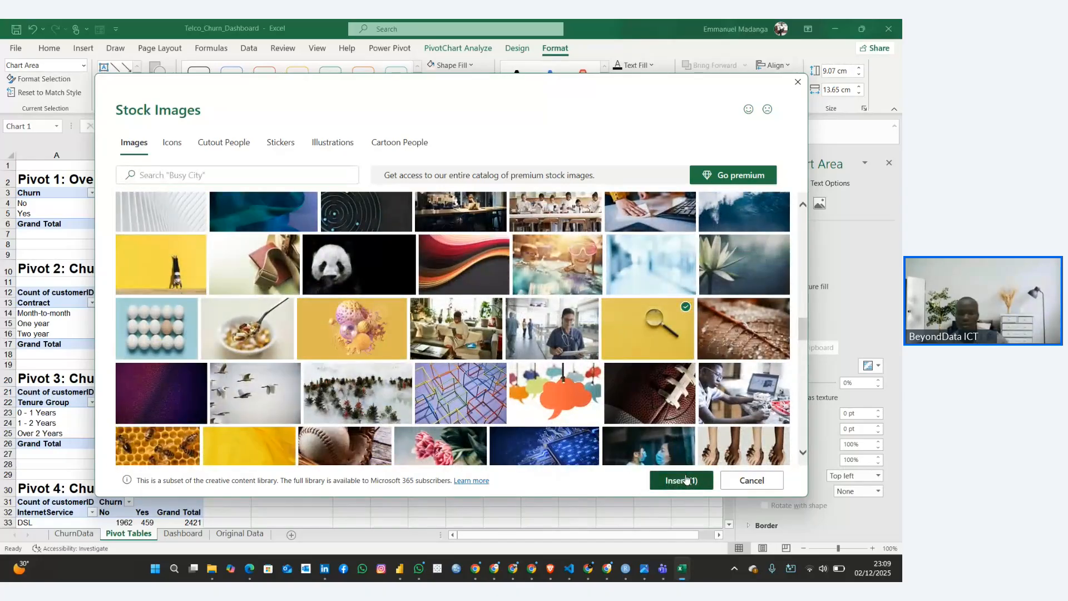
{"action": "left_click", "coordinate": [682, 479]}
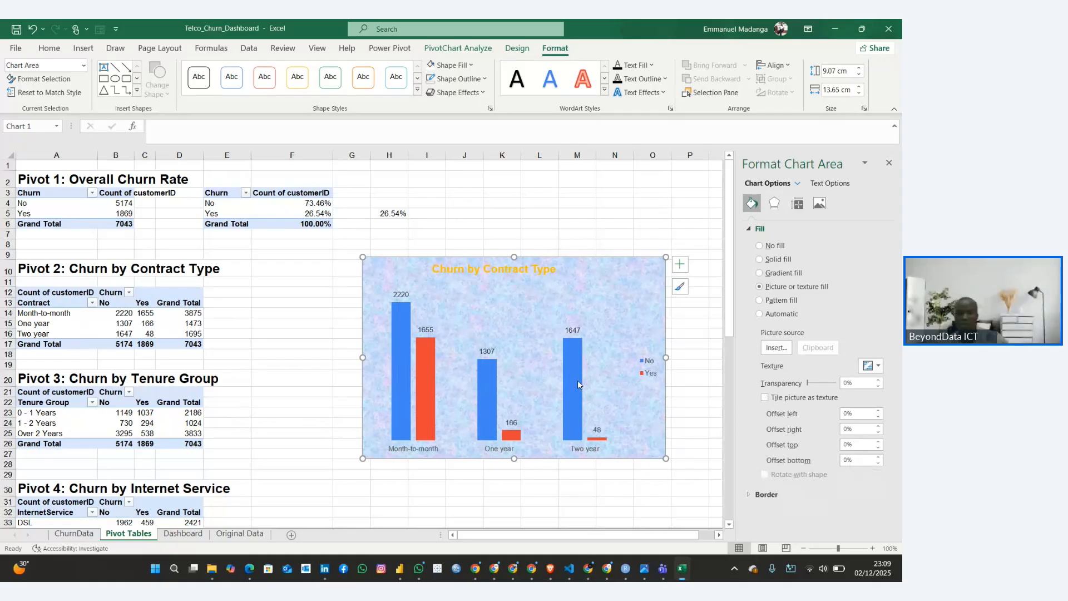
Change the contract chart's title font colour to white
{"action": "left_click", "coordinate": [482, 270]}
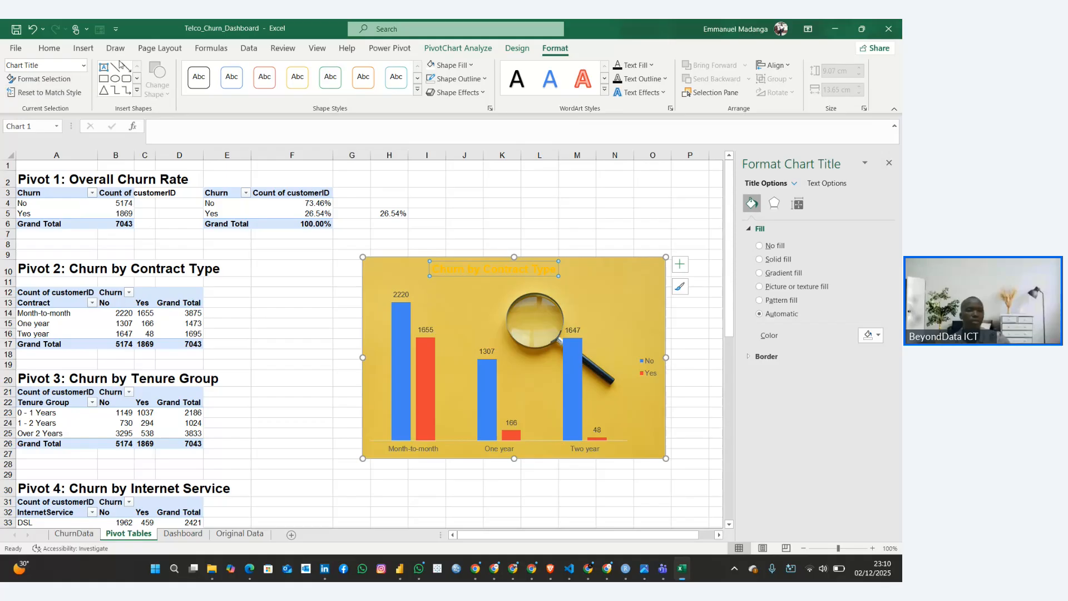
{"action": "left_click", "coordinate": [50, 48]}
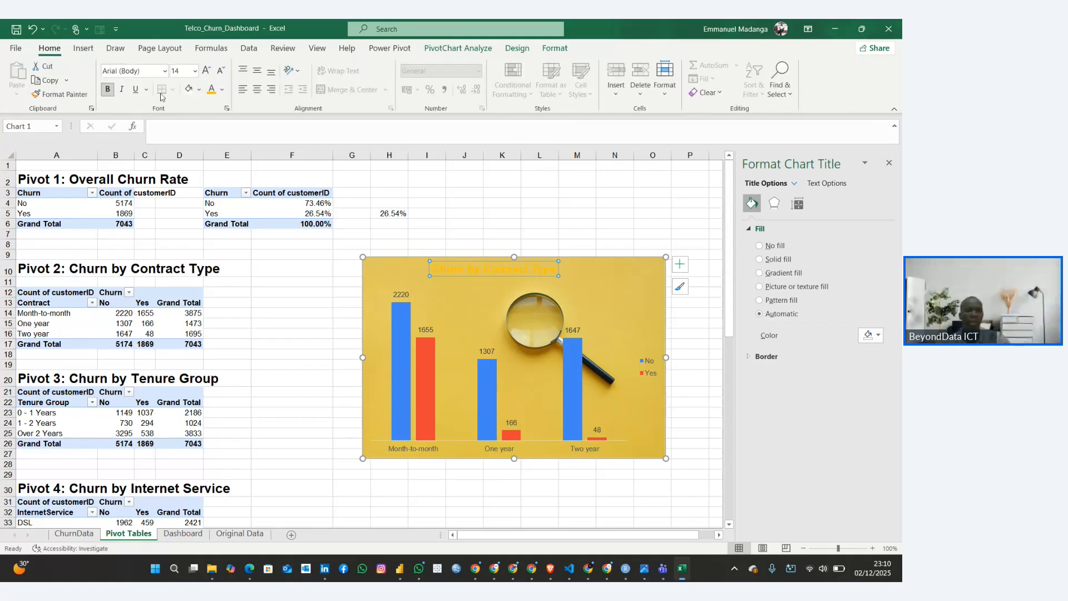
{"action": "left_click", "coordinate": [222, 89]}
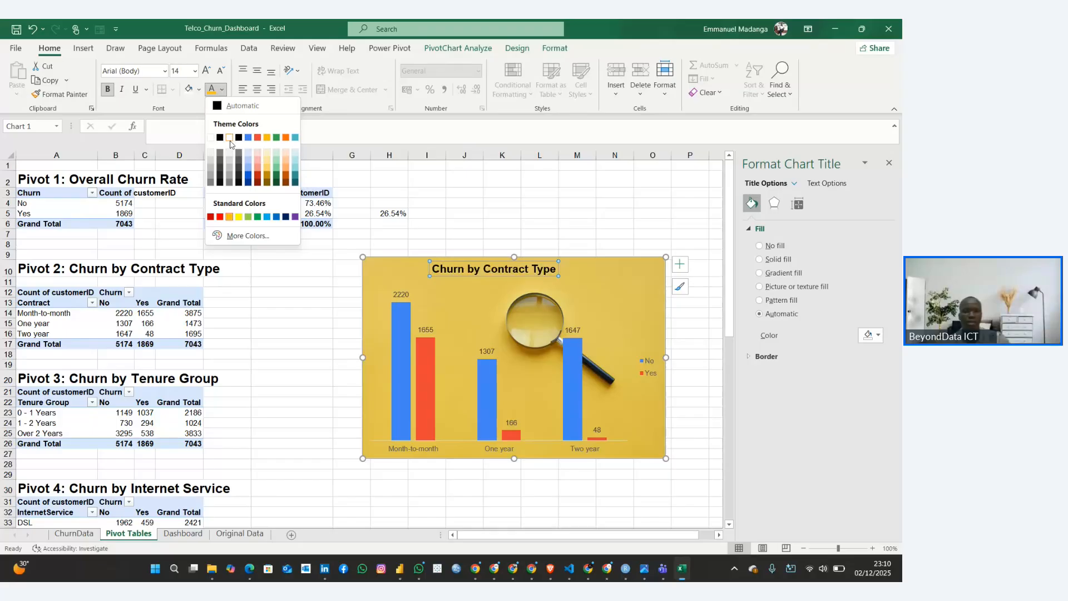
{"action": "left_click", "coordinate": [229, 138]}
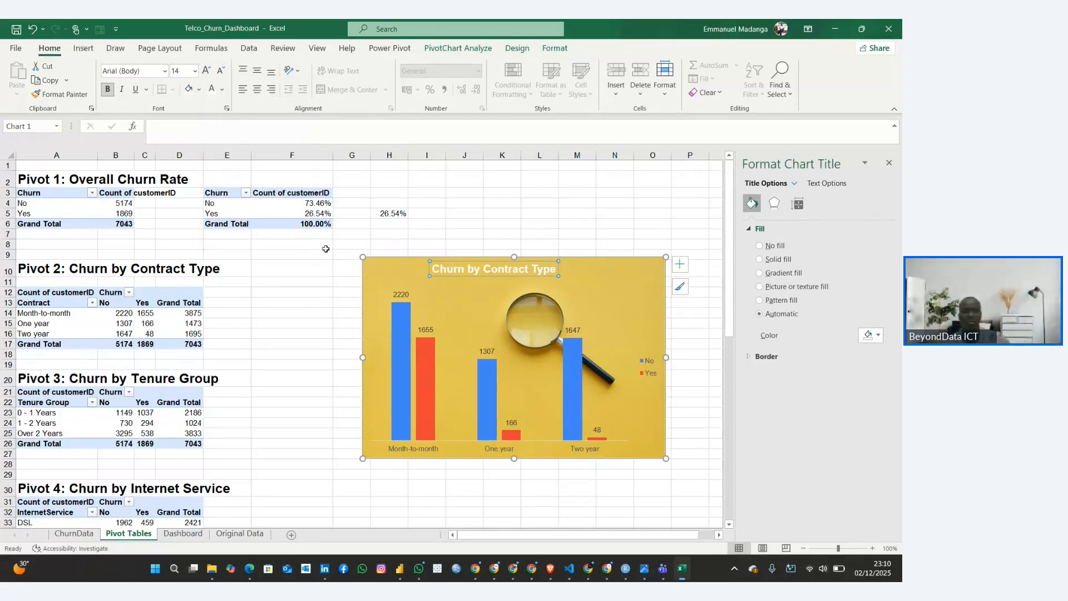
Apply a shadow and a blue glow effect to the contract chart's chart area
{"action": "left_click", "coordinate": [396, 275]}
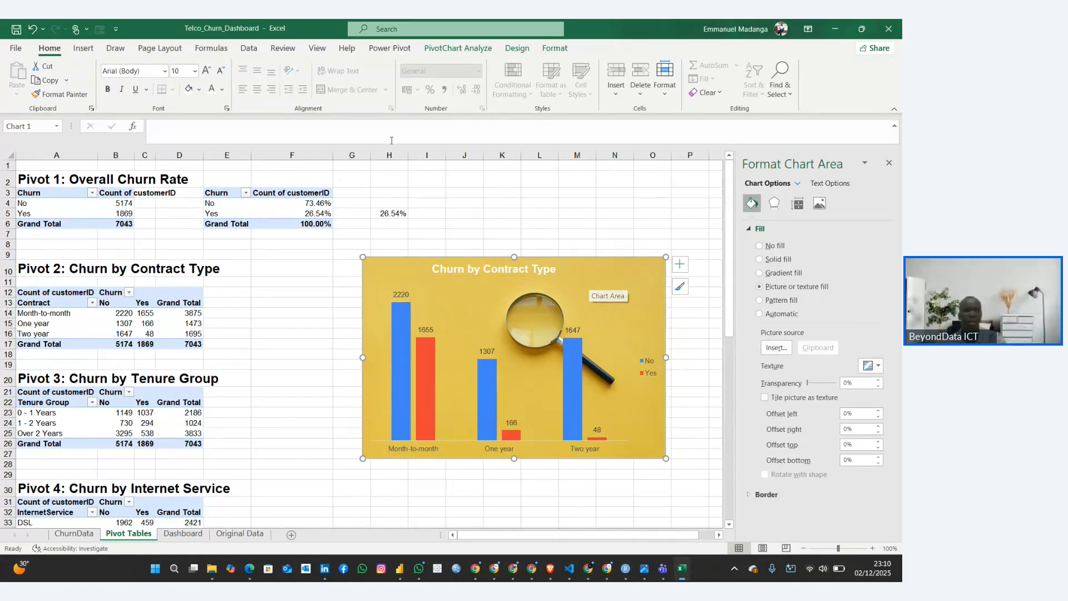
{"action": "left_click", "coordinate": [554, 47]}
{"action": "left_click", "coordinate": [457, 92]}
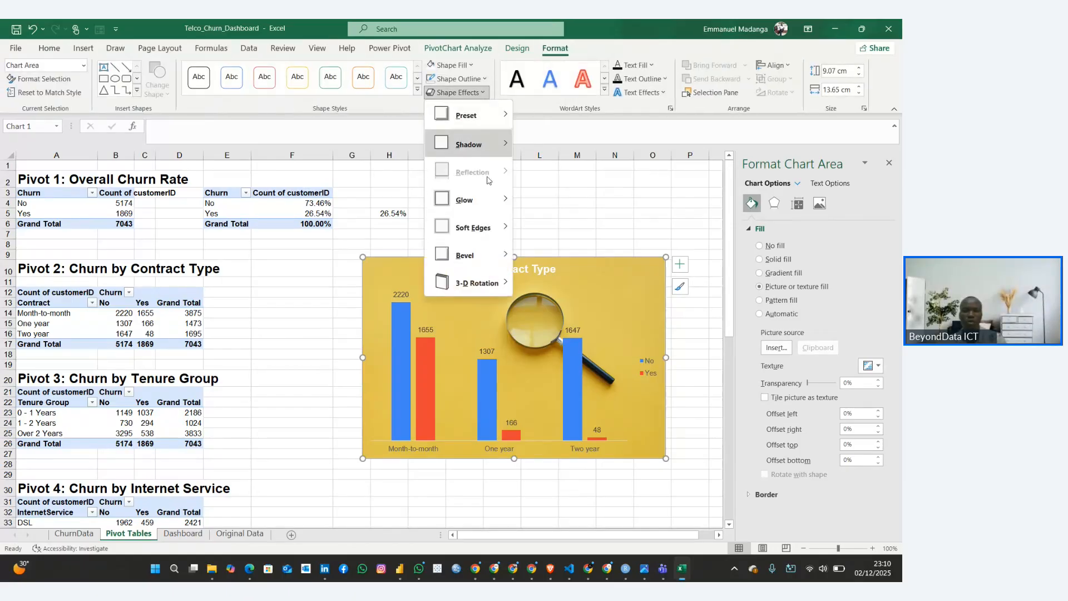
{"action": "mouse_move", "coordinate": [504, 144]}
{"action": "left_click", "coordinate": [526, 220]}
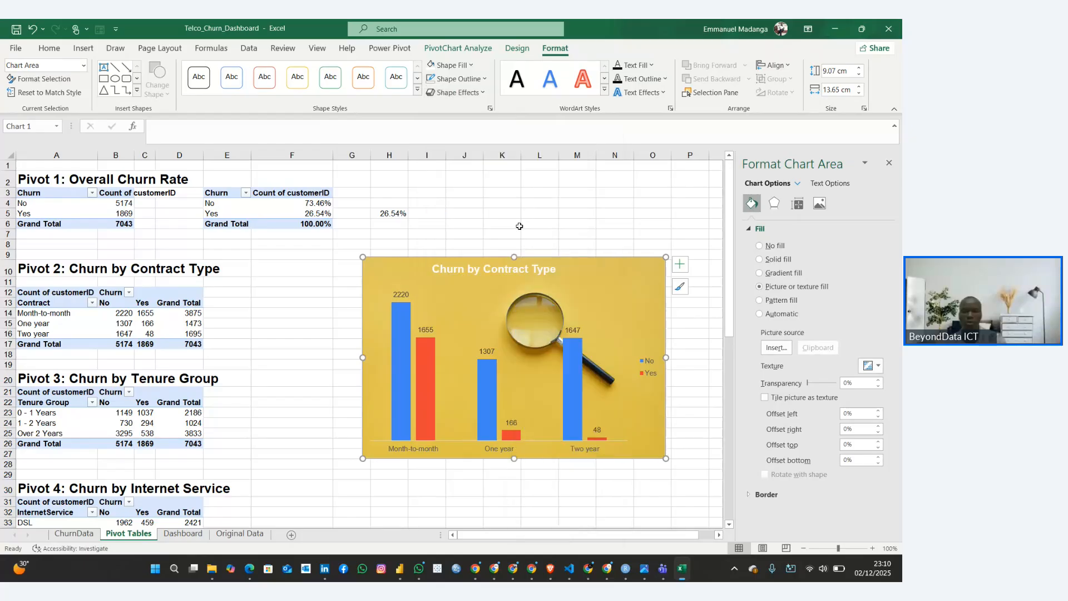
{"action": "left_click", "coordinate": [456, 92]}
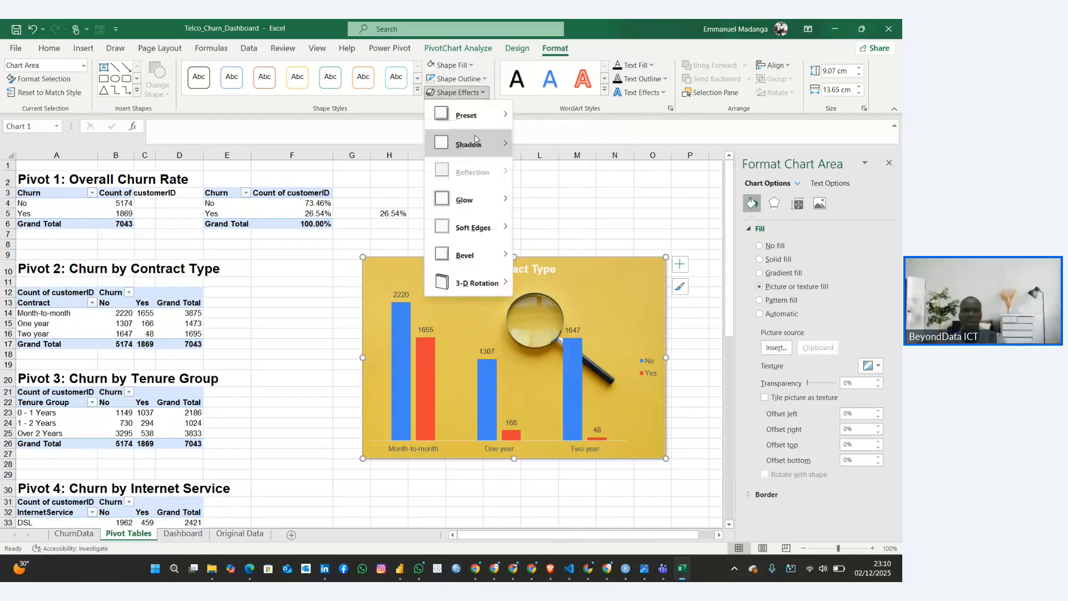
{"action": "mouse_move", "coordinate": [476, 209]}
{"action": "left_click", "coordinate": [525, 278]}
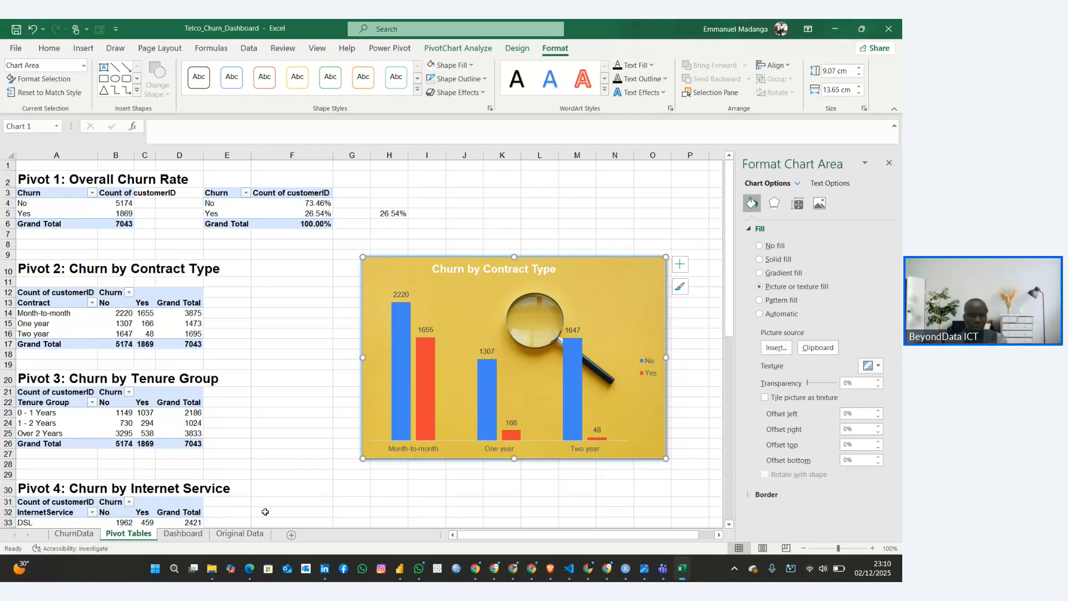
Paste a copy of the contract chart onto the Dashboard sheet, shrink it over the upper-left chart panel, and close the formatting pane
{"action": "left_click", "coordinate": [187, 523]}
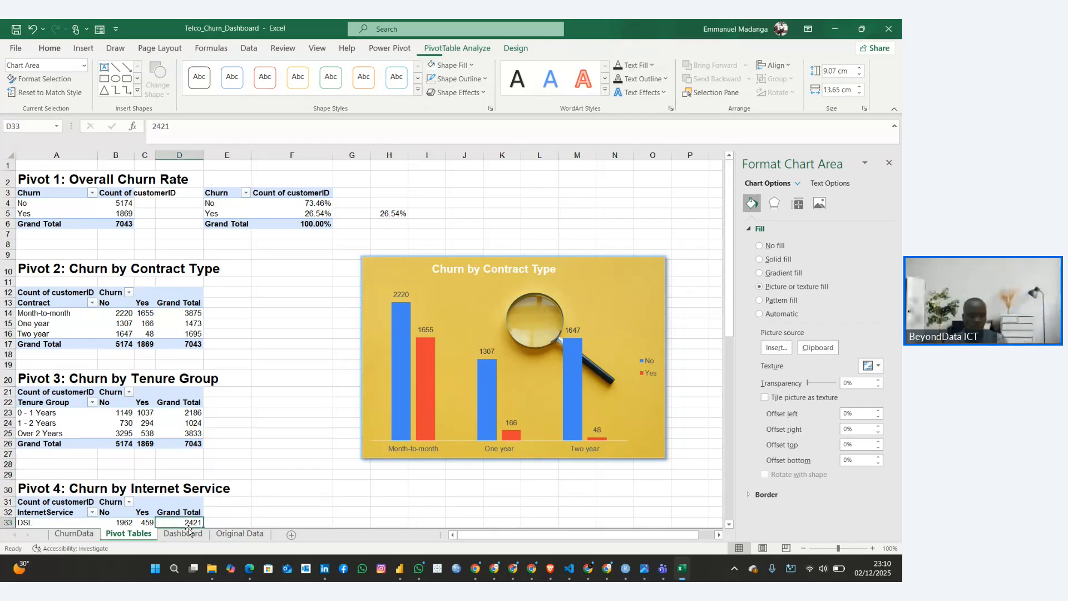
{"action": "left_click", "coordinate": [188, 532]}
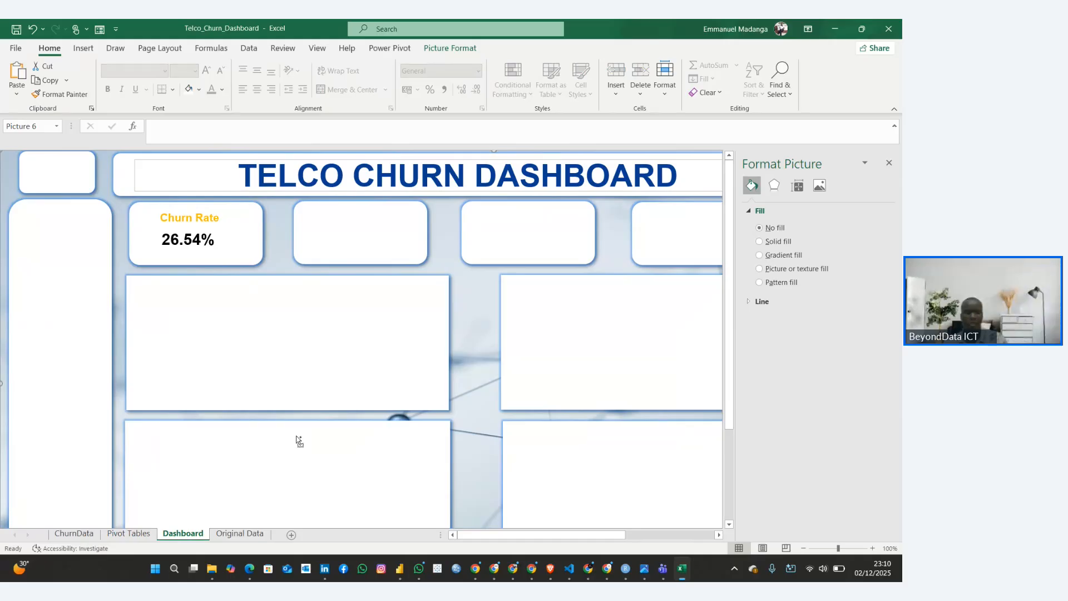
{"action": "key", "text": "ctrl+v"}
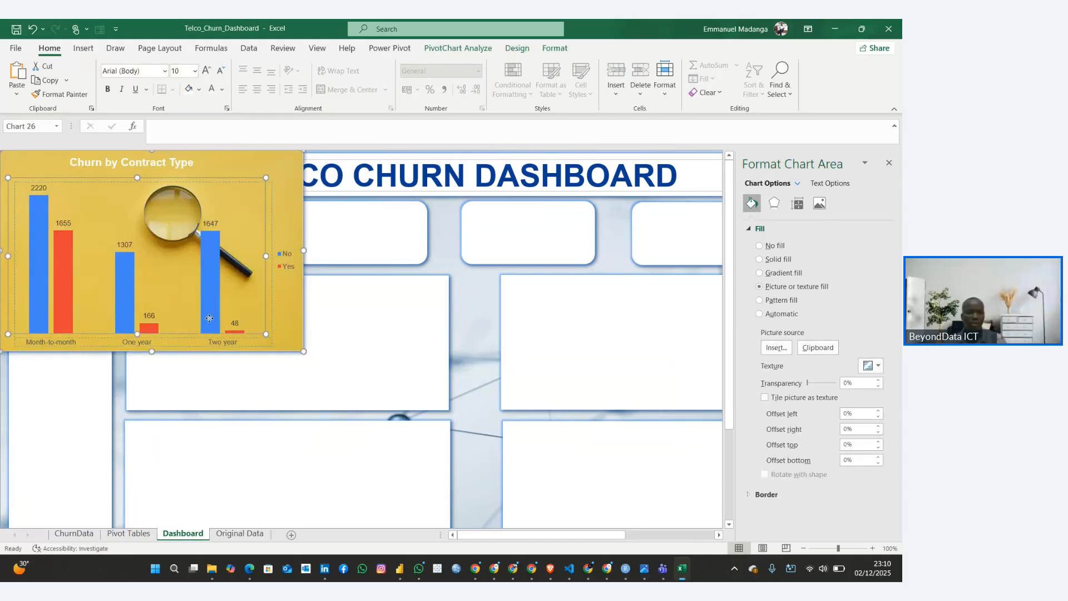
{"action": "left_click", "coordinate": [236, 313]}
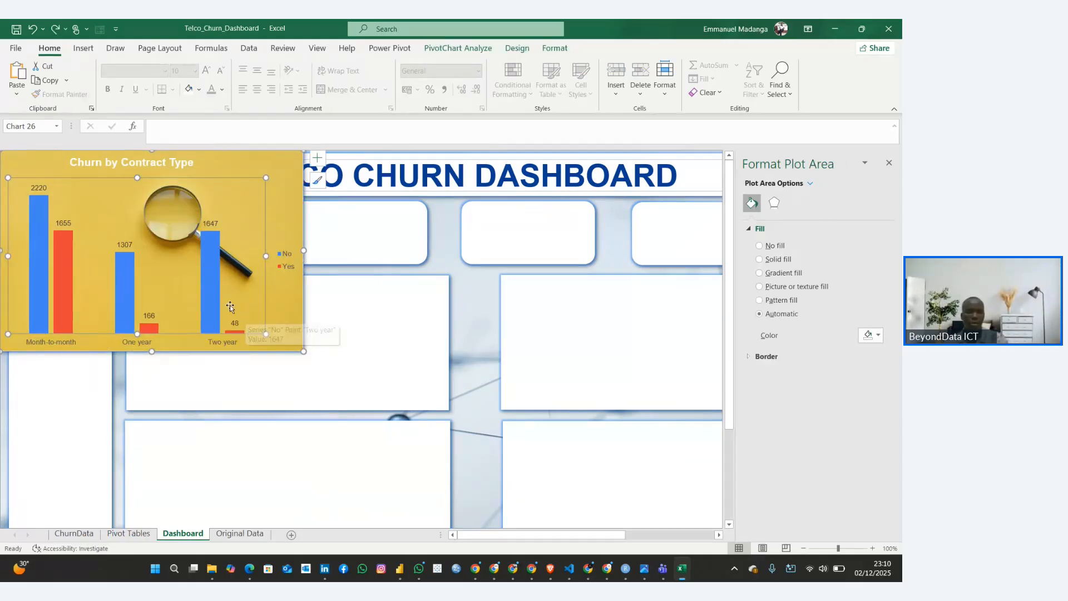
{"action": "left_click_drag", "start_coordinate": [278, 309], "coordinate": [444, 392]}
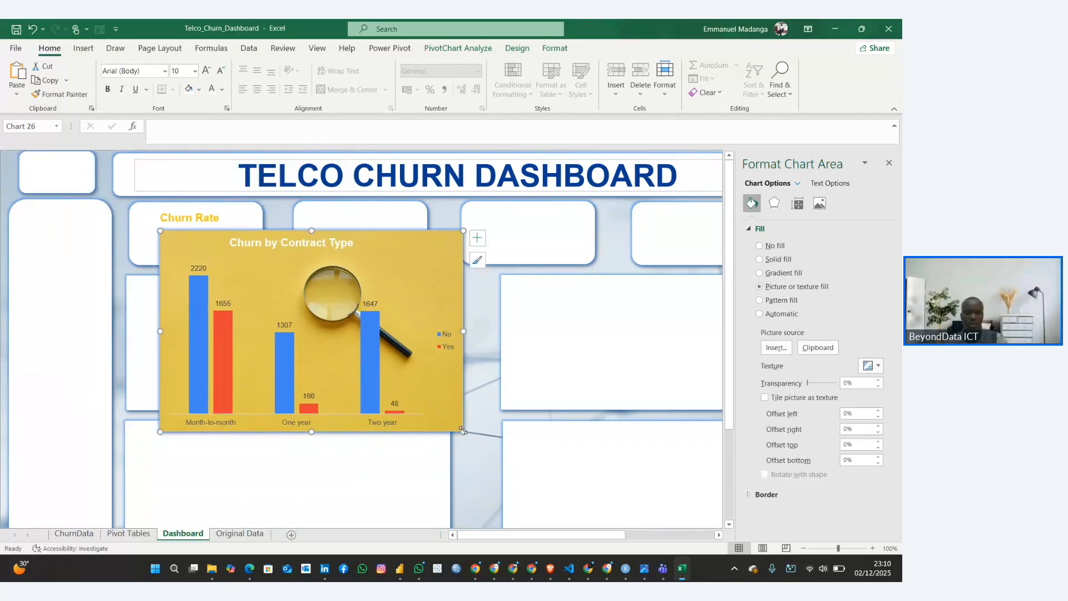
{"action": "left_click_drag", "start_coordinate": [461, 430], "coordinate": [313, 415]}
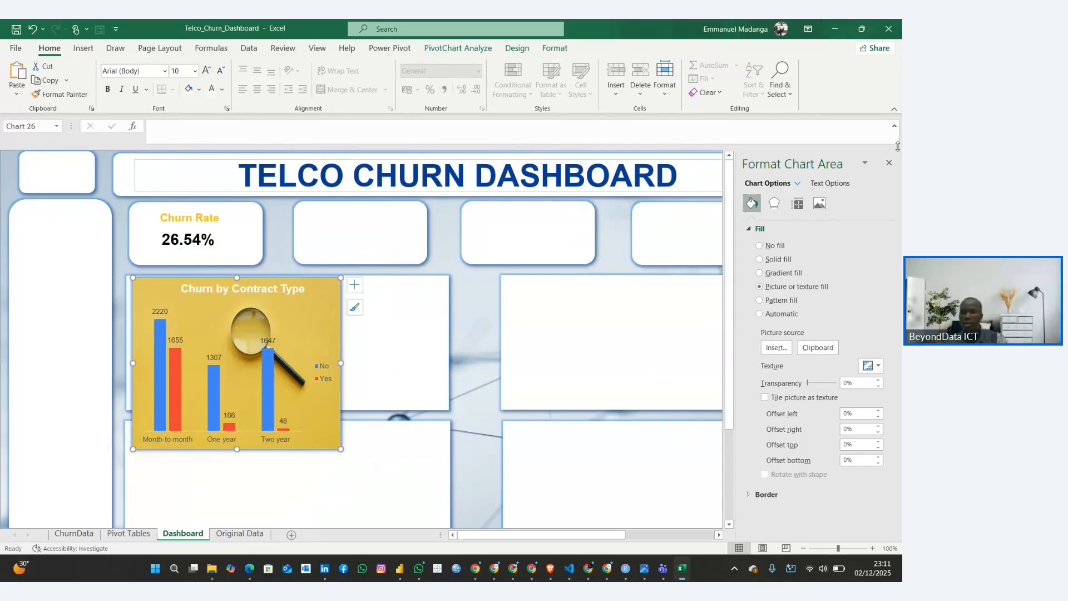
{"action": "left_click", "coordinate": [889, 162]}
Delete the third and fourth KPI cards from the row under the dashboard title
{"action": "scroll", "coordinate": [740, 310], "scroll_direction": "down", "scroll_amount": 3}
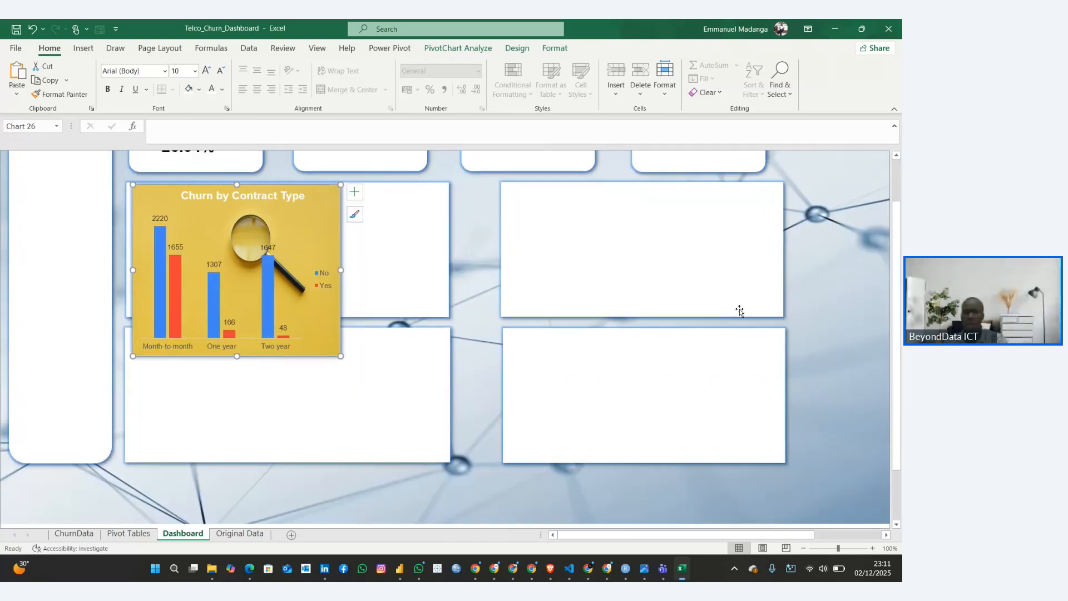
{"action": "scroll", "coordinate": [740, 310], "scroll_direction": "down", "scroll_amount": 1}
{"action": "scroll", "coordinate": [738, 310], "scroll_direction": "up", "scroll_amount": 4}
{"action": "left_click", "coordinate": [555, 234]}
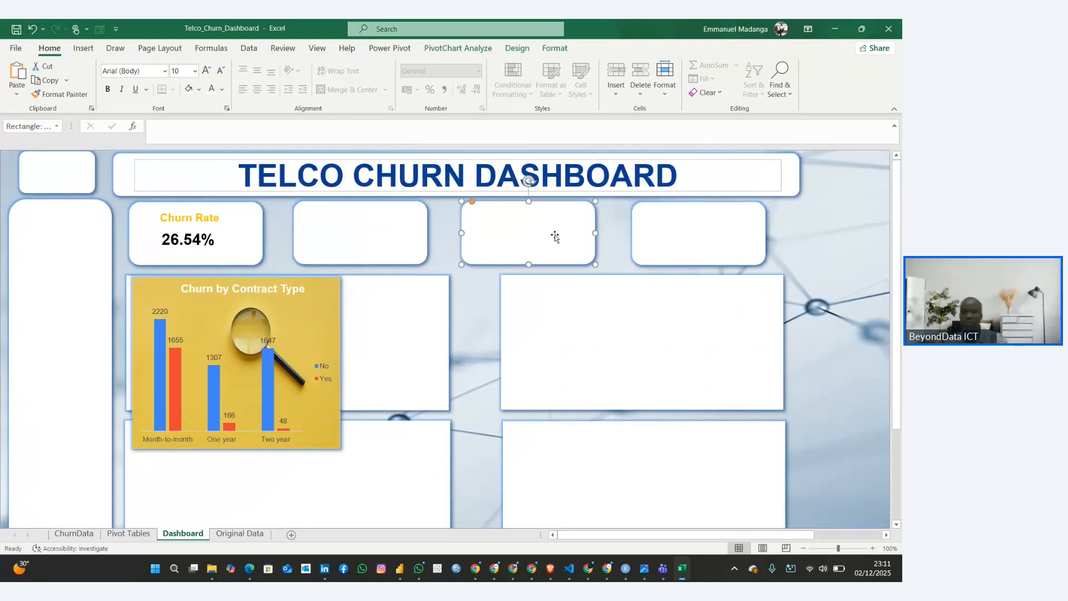
{"action": "key", "text": "Delete"}
{"action": "left_click", "coordinate": [673, 232]}
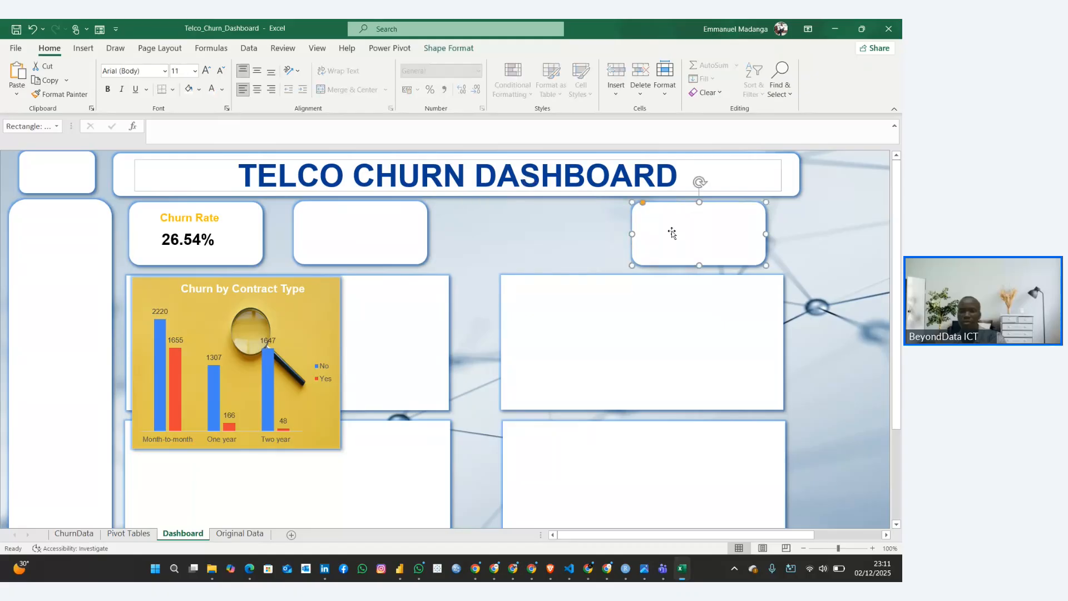
{"action": "key", "text": "Delete"}
Move and enlarge the upper-right chart panel into the freed card space, and fit the contract chart inside it
{"action": "left_click", "coordinate": [639, 289]}
{"action": "left_click_drag", "start_coordinate": [642, 273], "coordinate": [632, 242]}
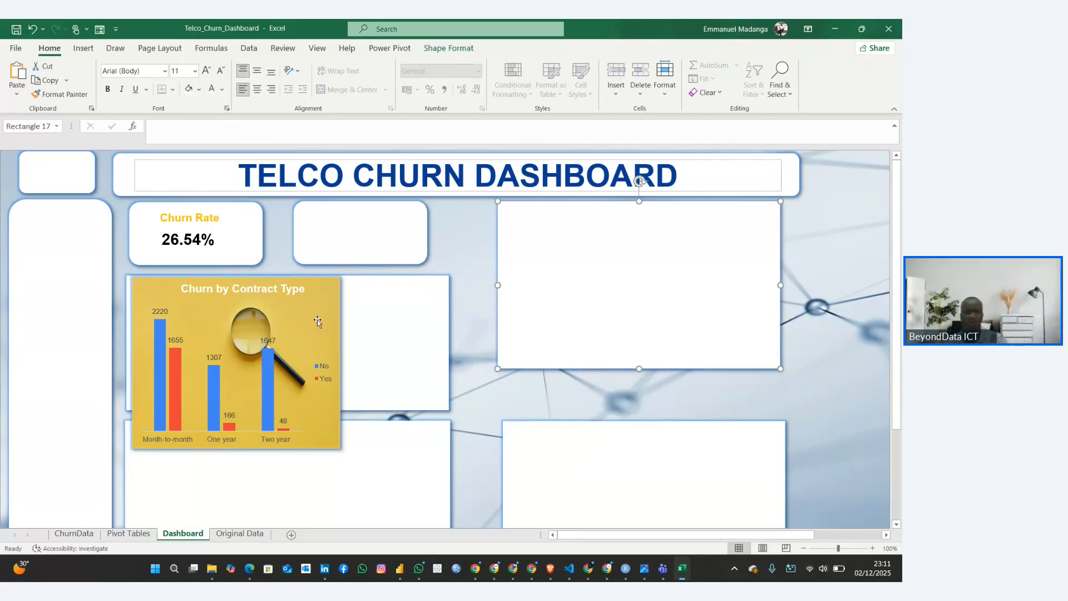
{"action": "left_click_drag", "start_coordinate": [318, 321], "coordinate": [688, 249]}
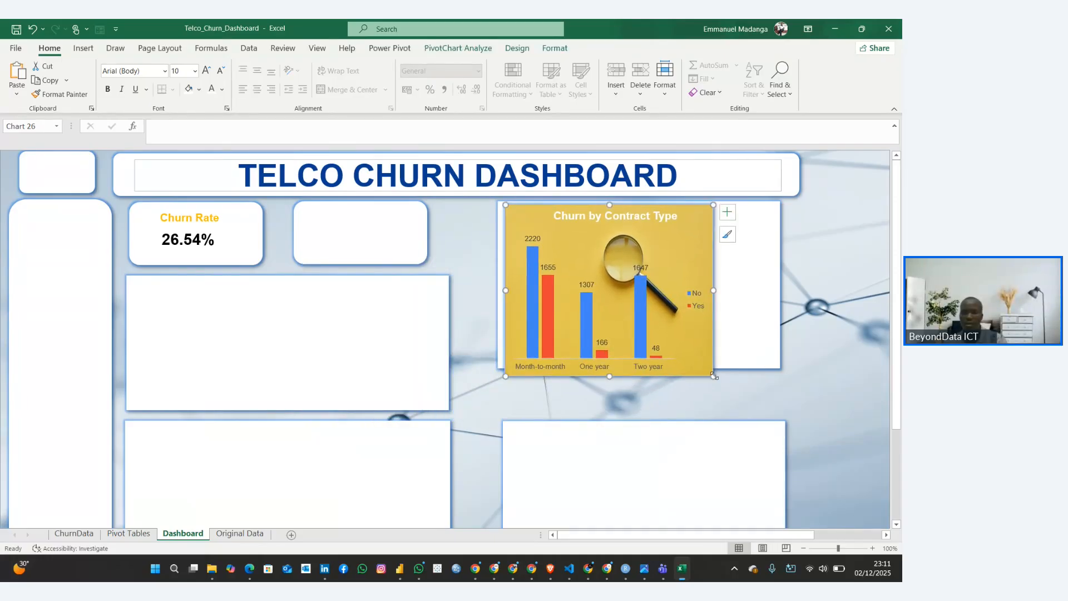
{"action": "left_click_drag", "start_coordinate": [714, 375], "coordinate": [778, 368]}
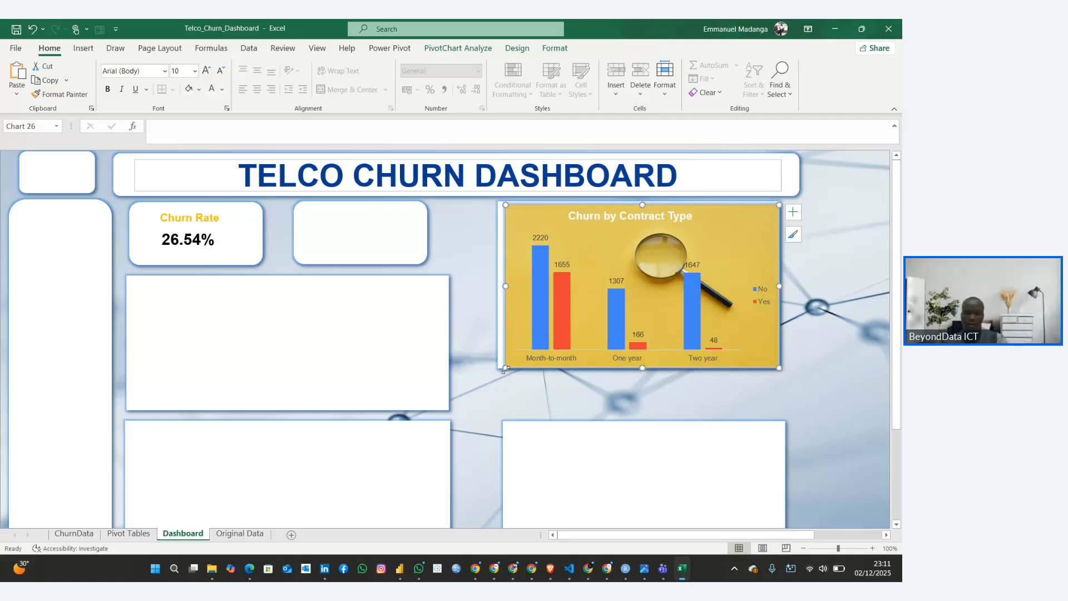
{"action": "left_click_drag", "start_coordinate": [504, 370], "coordinate": [500, 365]}
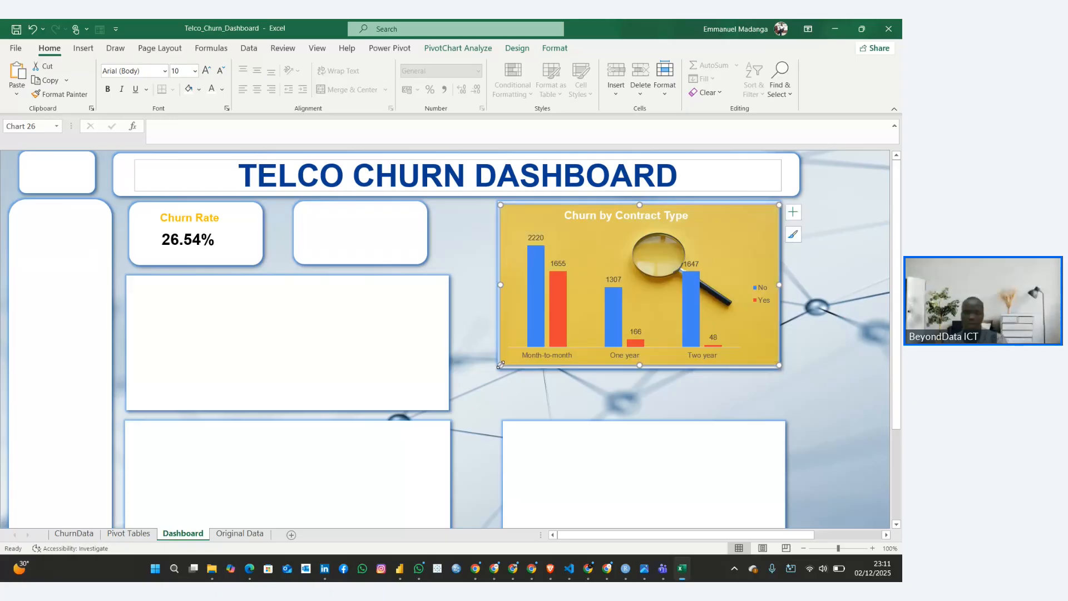
{"action": "left_click", "coordinate": [615, 412]}
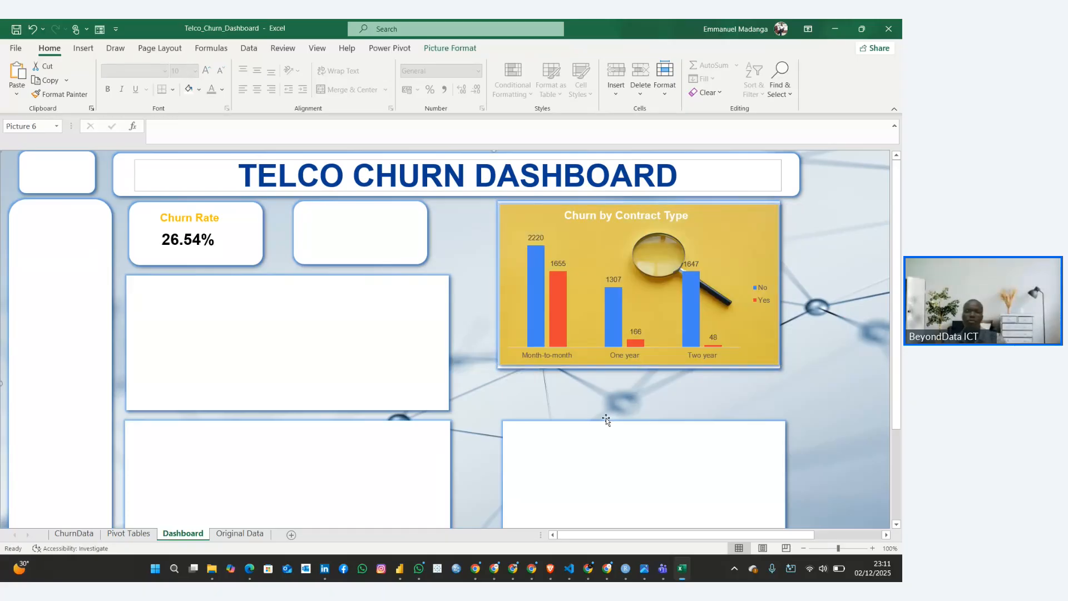
Extend the lower-right panel upward to just below the contract chart and align it with the panel above
{"action": "left_click", "coordinate": [592, 442]}
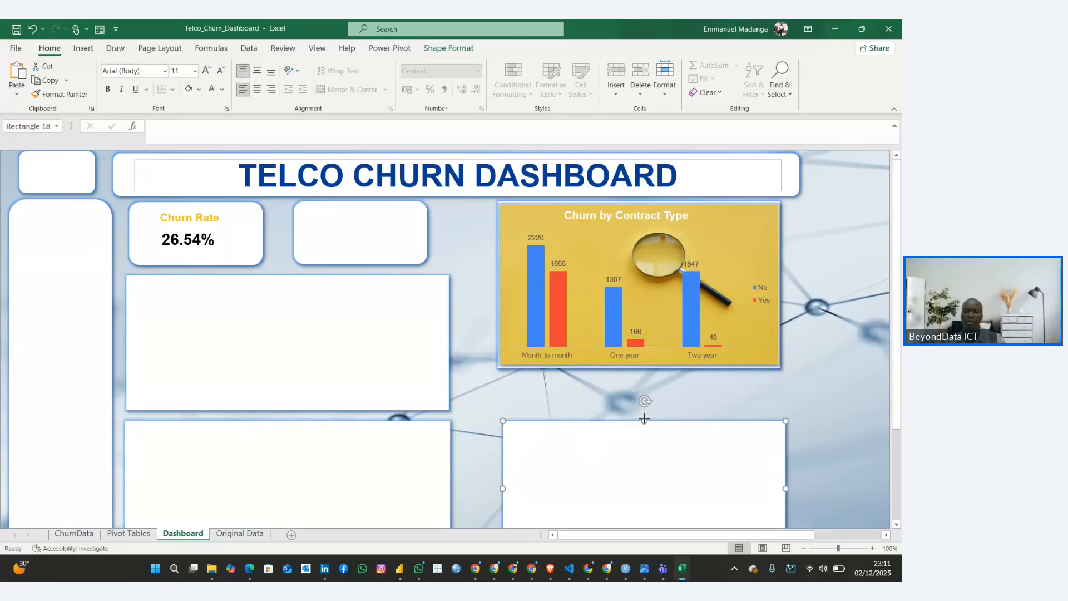
{"action": "left_click_drag", "start_coordinate": [643, 418], "coordinate": [634, 379]}
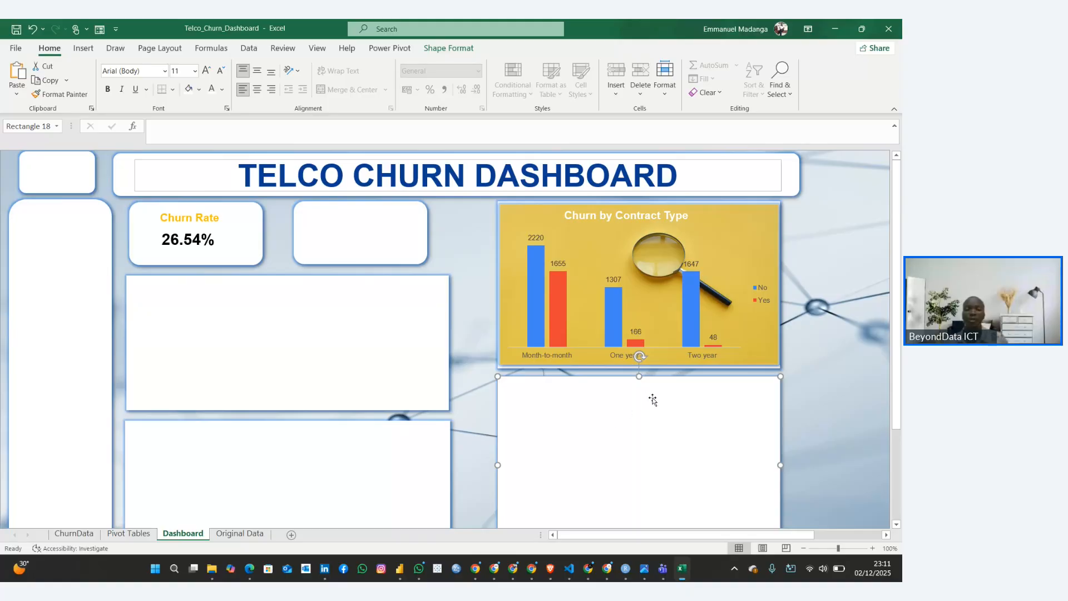
{"action": "left_click", "coordinate": [822, 322]}
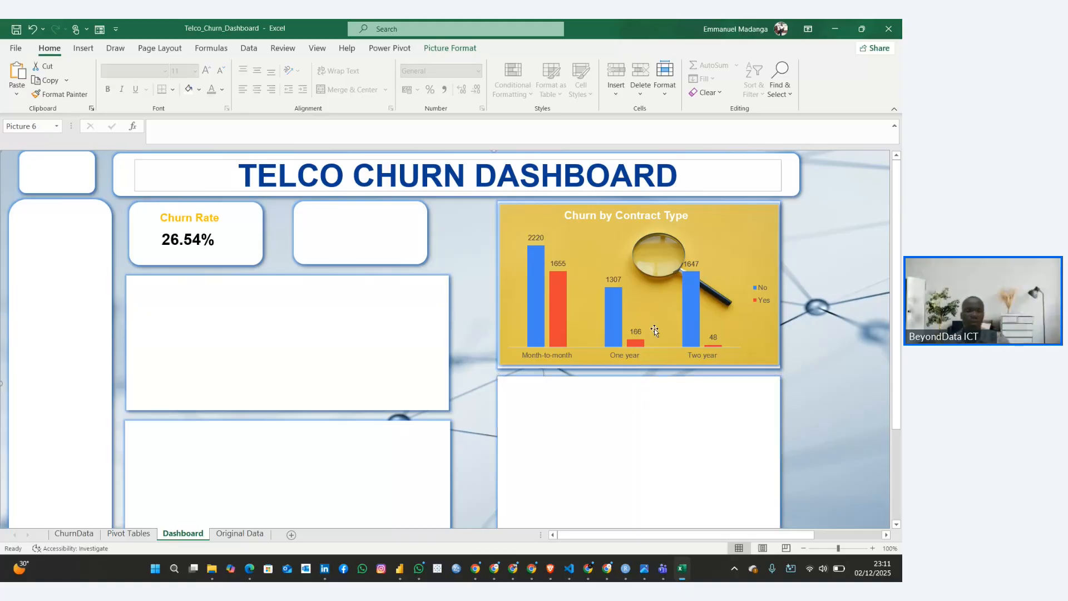
{"action": "scroll", "coordinate": [654, 328], "scroll_direction": "down", "scroll_amount": 2}
{"action": "scroll", "coordinate": [654, 328], "scroll_direction": "up", "scroll_amount": 2}
{"action": "scroll", "coordinate": [654, 328], "scroll_direction": "down", "scroll_amount": 2}
{"action": "scroll", "coordinate": [656, 328], "scroll_direction": "up", "scroll_amount": 1}
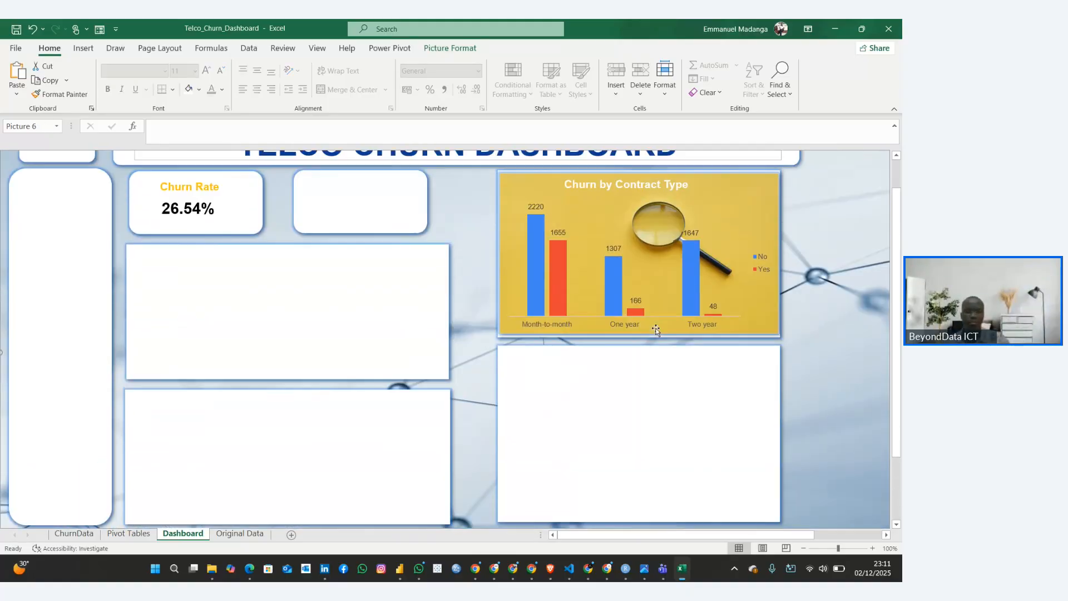
{"action": "scroll", "coordinate": [656, 329], "scroll_direction": "up", "scroll_amount": 1}
{"action": "scroll", "coordinate": [656, 330], "scroll_direction": "down", "scroll_amount": 1}
{"action": "scroll", "coordinate": [656, 330], "scroll_direction": "up", "scroll_amount": 1}
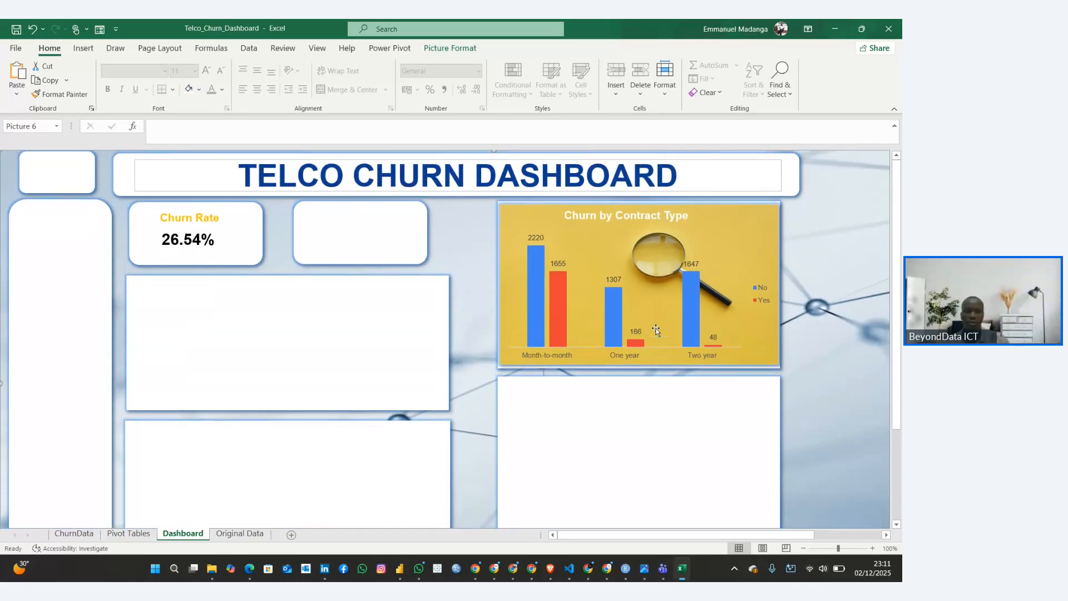
Look over the Dashboard's panels and the placed contract chart, and return to the Pivot Tables sheet
{"action": "scroll", "coordinate": [655, 331], "scroll_direction": "down", "scroll_amount": 1}
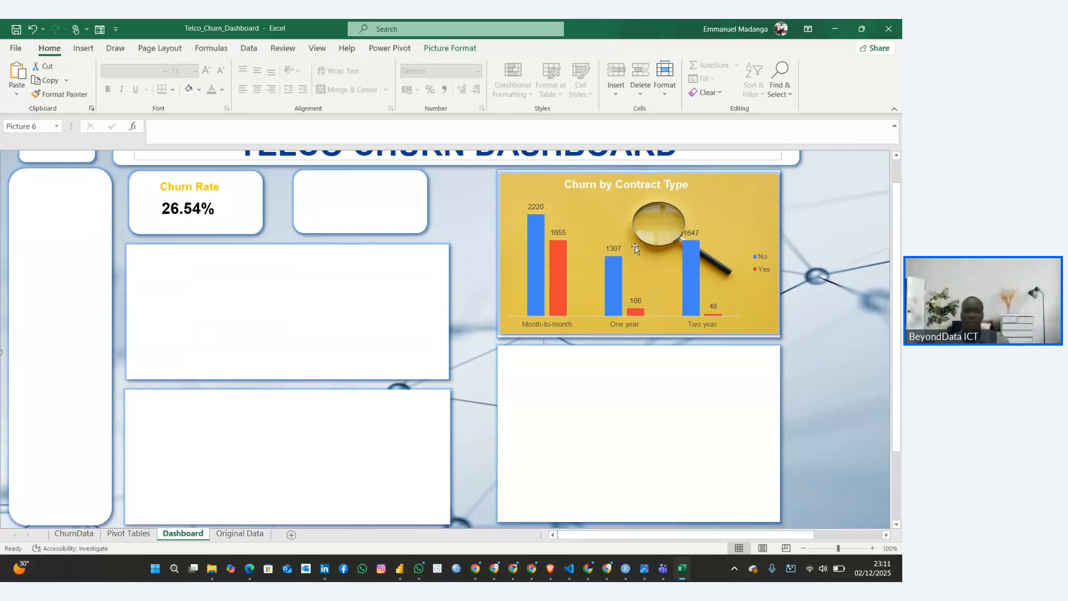
{"action": "left_click", "coordinate": [520, 198]}
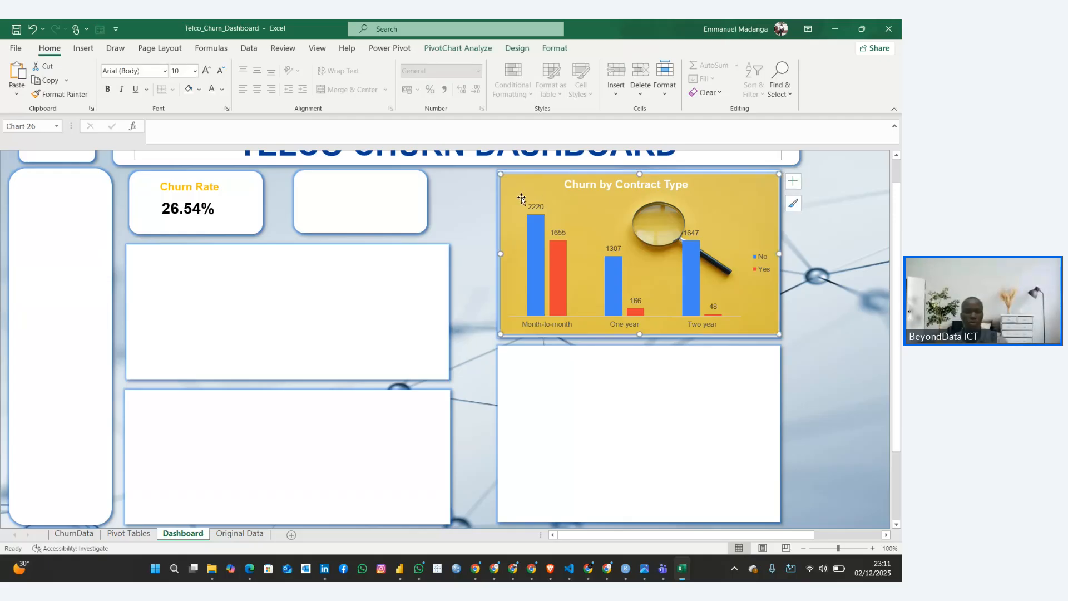
{"action": "left_click", "coordinate": [109, 536]}
{"action": "scroll", "coordinate": [259, 409], "scroll_direction": "down", "scroll_amount": 3}
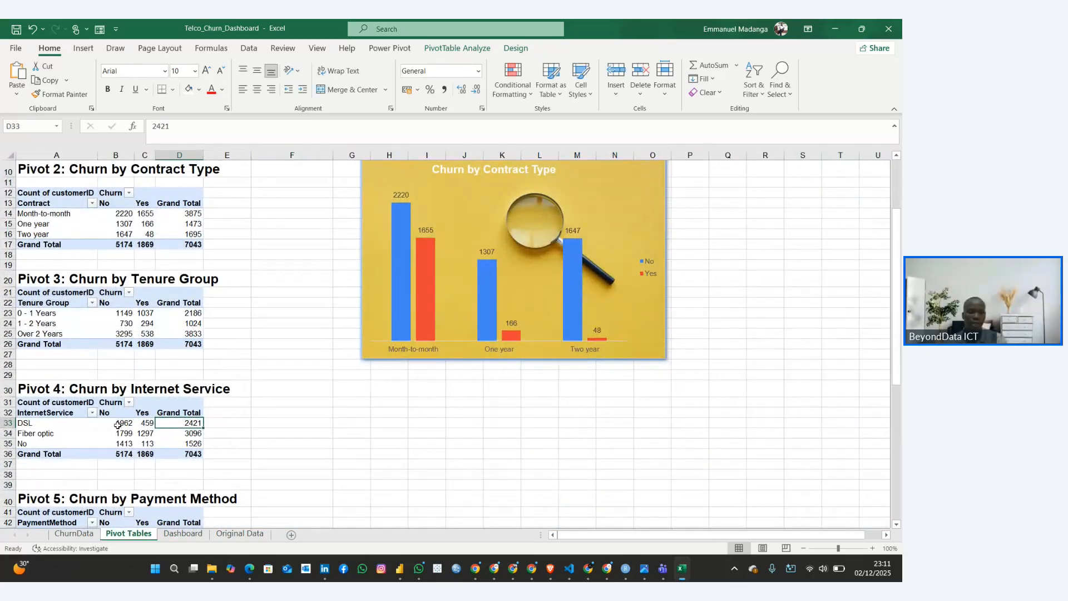
{"action": "scroll", "coordinate": [105, 417], "scroll_direction": "up", "scroll_amount": 1}
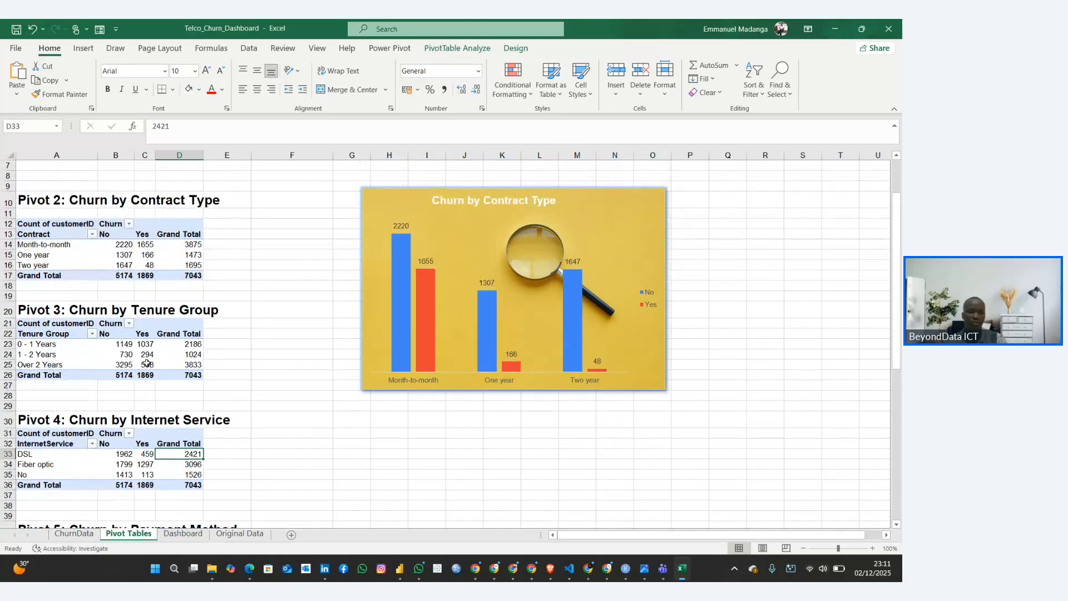
{"action": "left_click", "coordinate": [370, 342]}
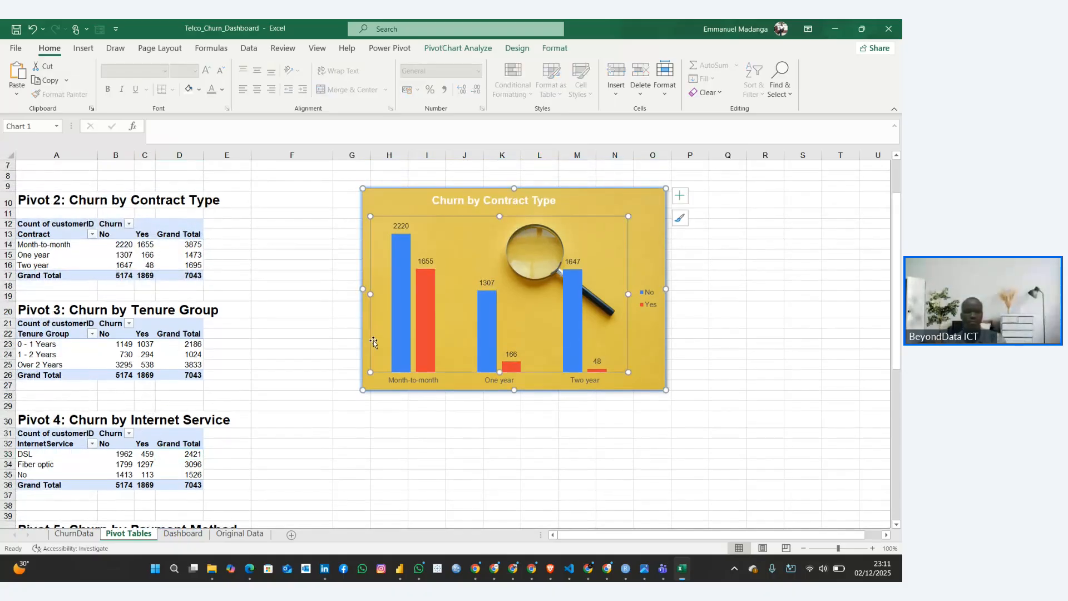
{"action": "left_click", "coordinate": [406, 194]}
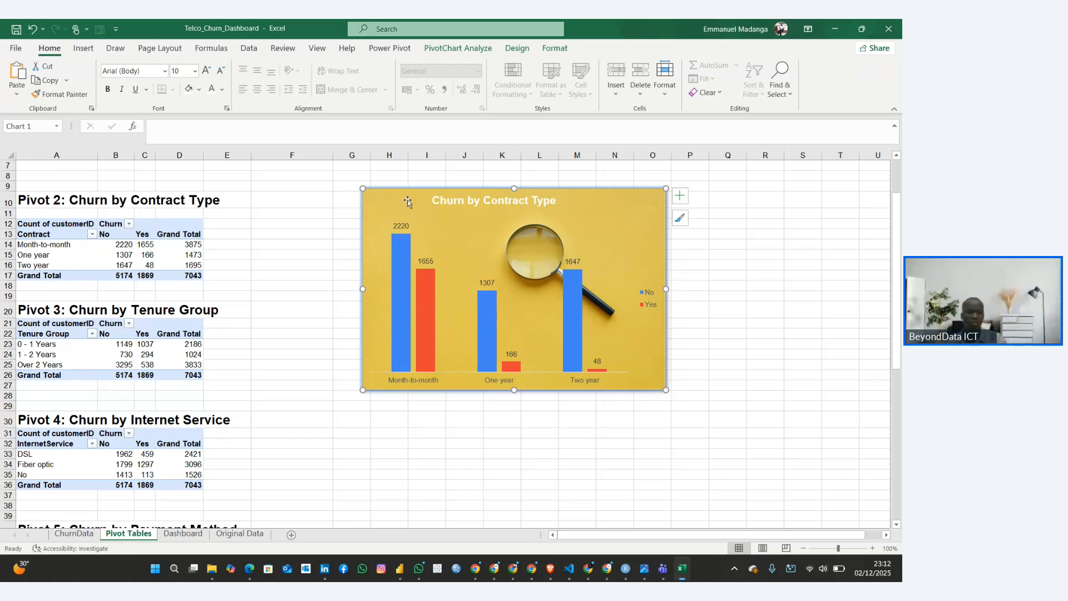
{"action": "left_click", "coordinate": [679, 195]}
{"action": "left_click", "coordinate": [261, 306]}
Insert a clustered bar PivotChart from the Churn by Tenure Group pivot table, checking the chart type in the Customer Churn Rate Guide
{"action": "scroll", "coordinate": [262, 307], "scroll_direction": "down", "scroll_amount": 2}
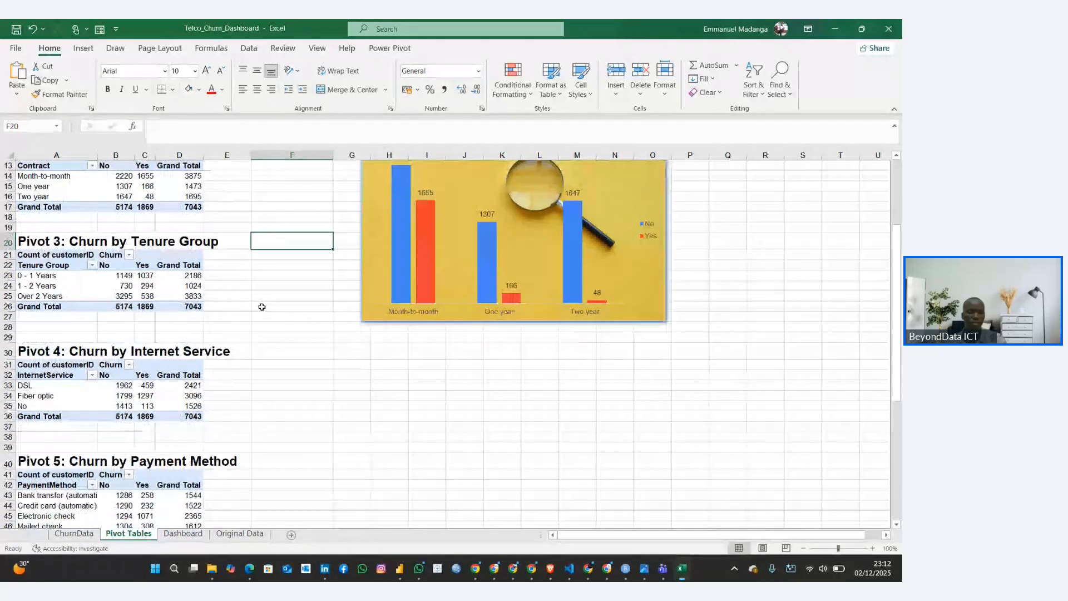
{"action": "left_click", "coordinate": [122, 277]}
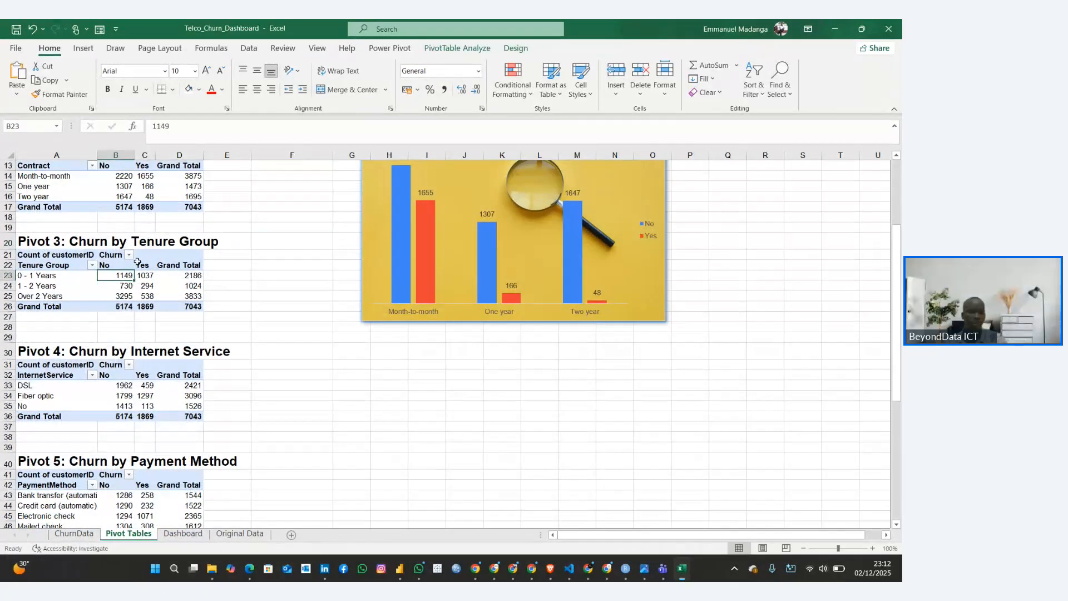
{"action": "left_click", "coordinate": [461, 49]}
{"action": "left_click", "coordinate": [679, 77]}
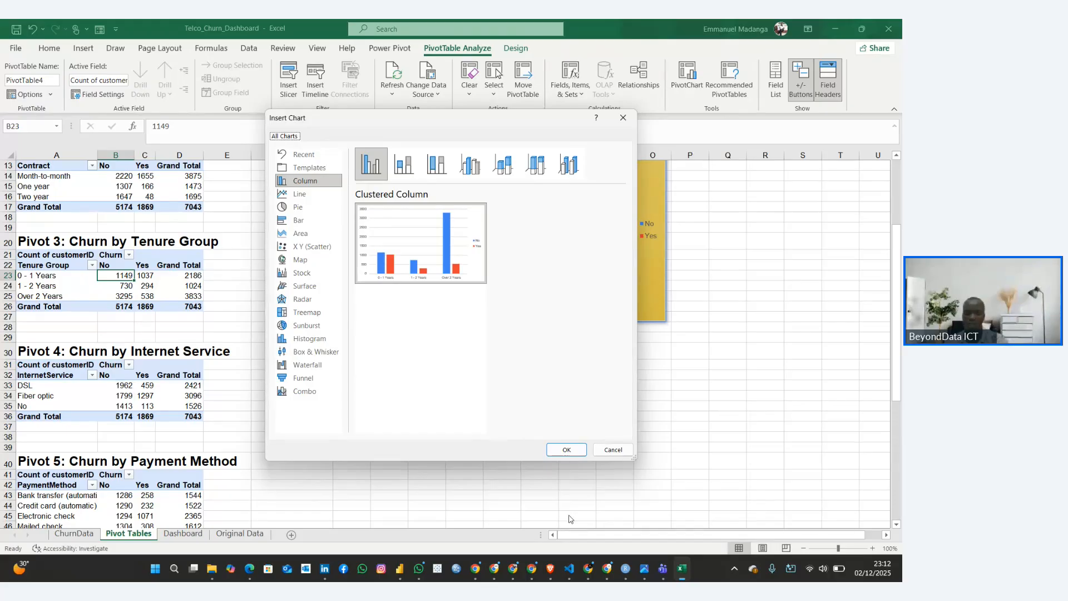
{"action": "mouse_move", "coordinate": [588, 568]}
{"action": "left_click", "coordinate": [555, 506]}
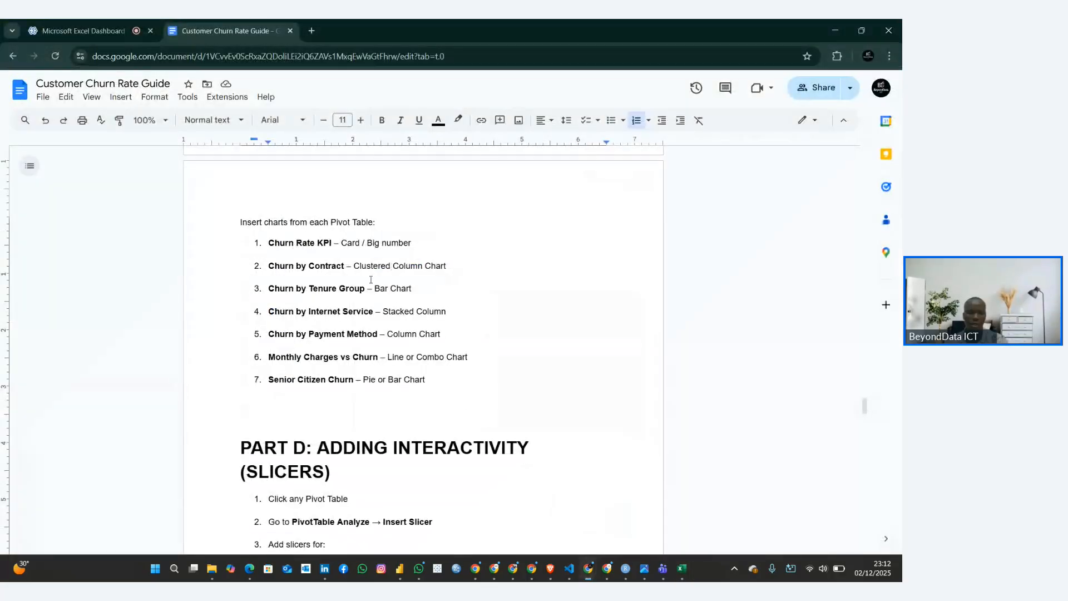
{"action": "left_click_drag", "start_coordinate": [373, 288], "coordinate": [423, 292]}
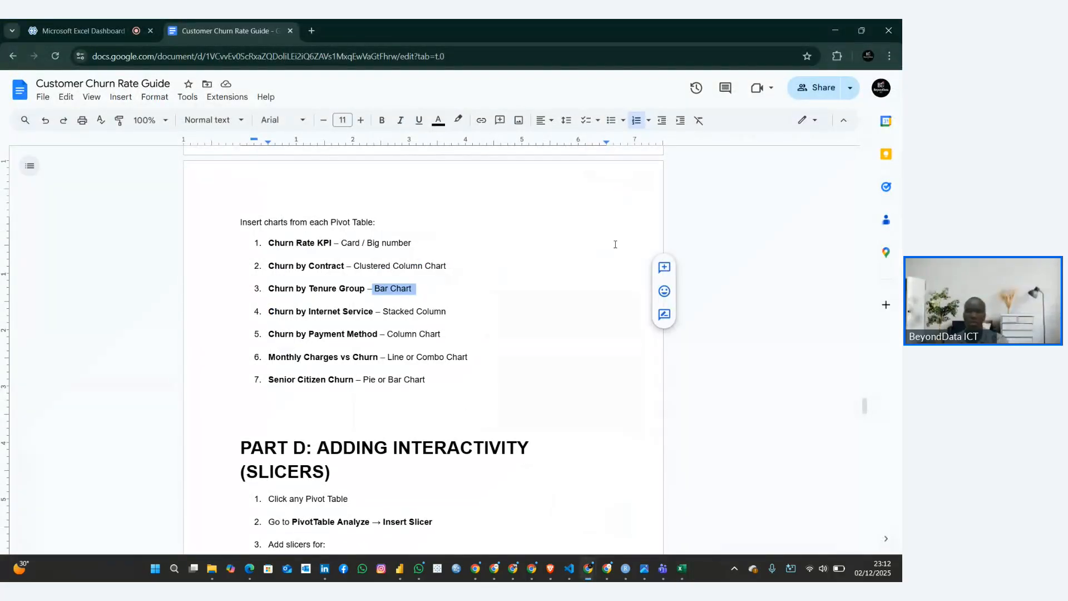
{"action": "left_click", "coordinate": [832, 29]}
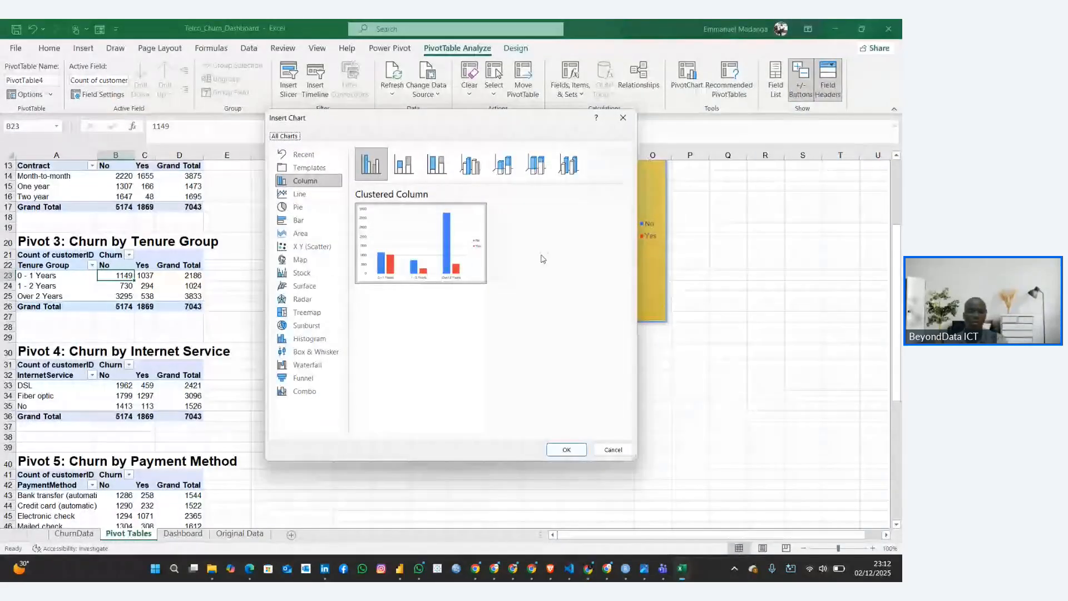
{"action": "left_click", "coordinate": [295, 220]}
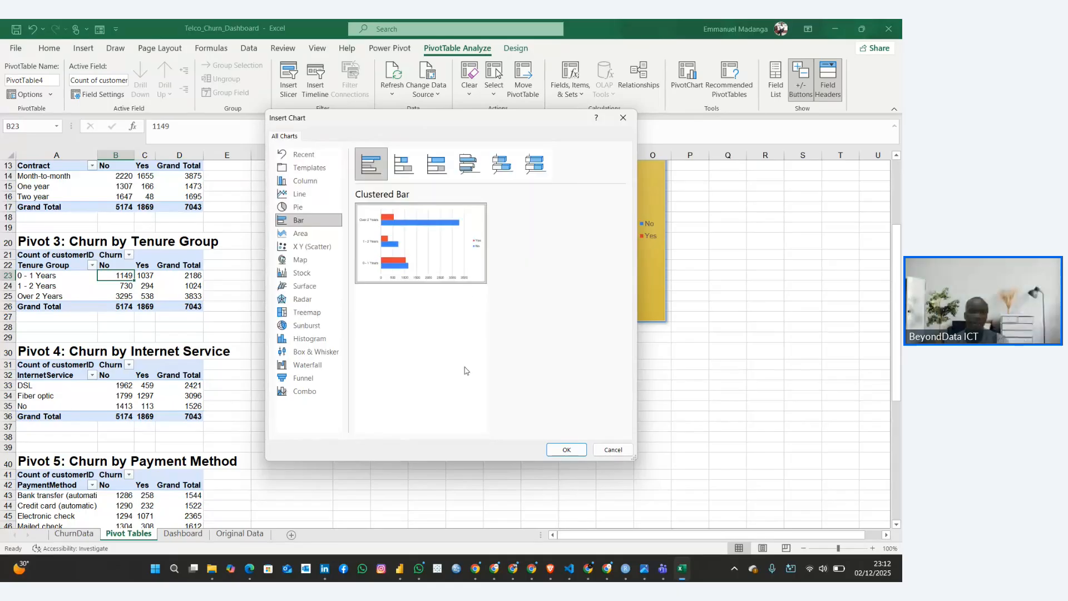
{"action": "left_click", "coordinate": [566, 450]}
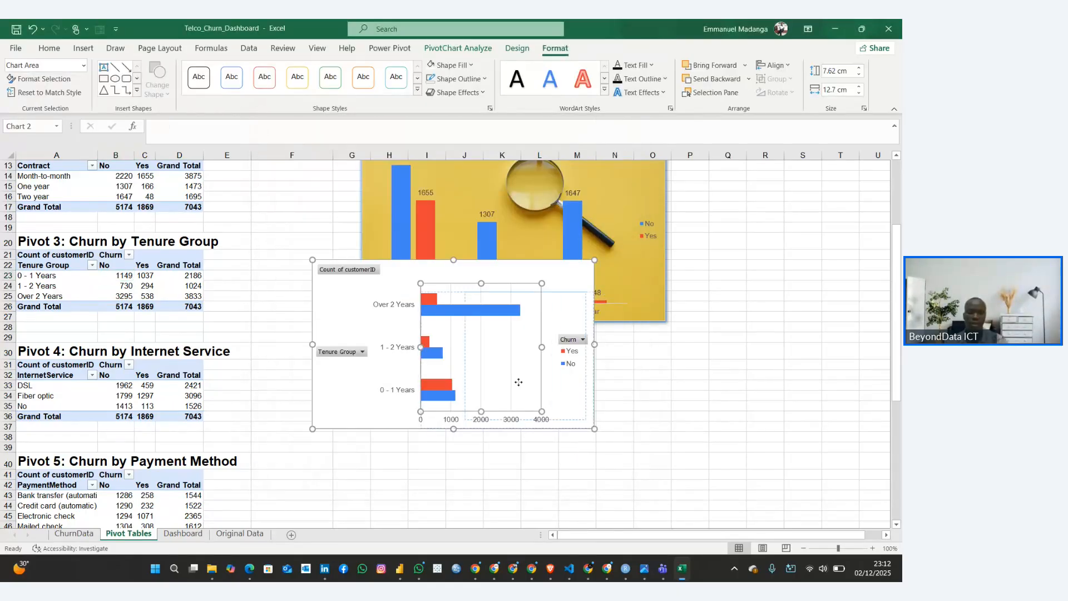
Move the tenure chart to just below the contract chart and hide all of its field buttons
{"action": "left_click", "coordinate": [423, 335]}
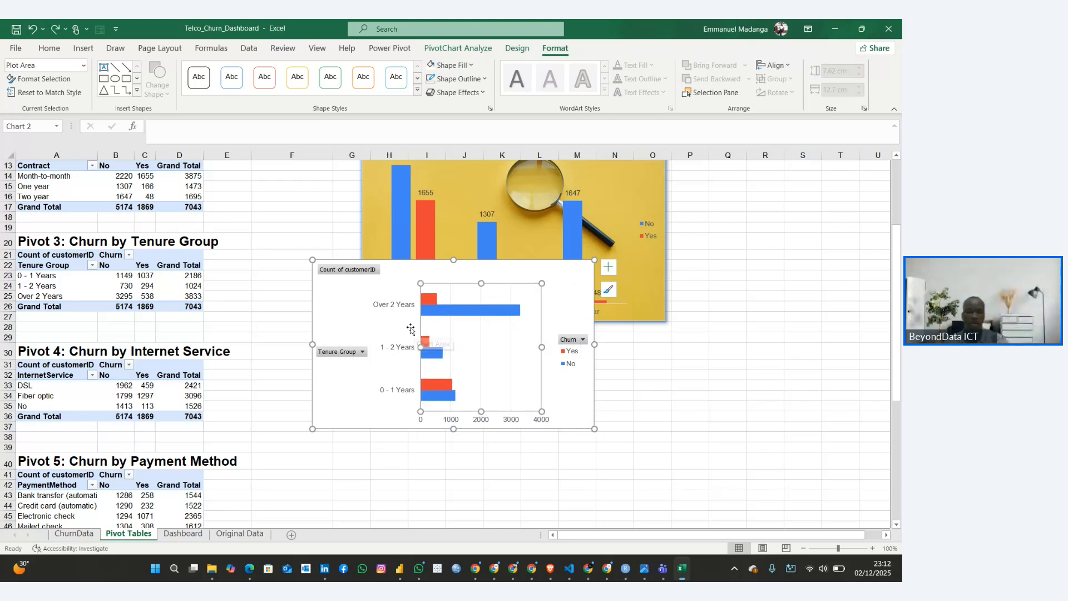
{"action": "left_click_drag", "start_coordinate": [341, 308], "coordinate": [381, 388]}
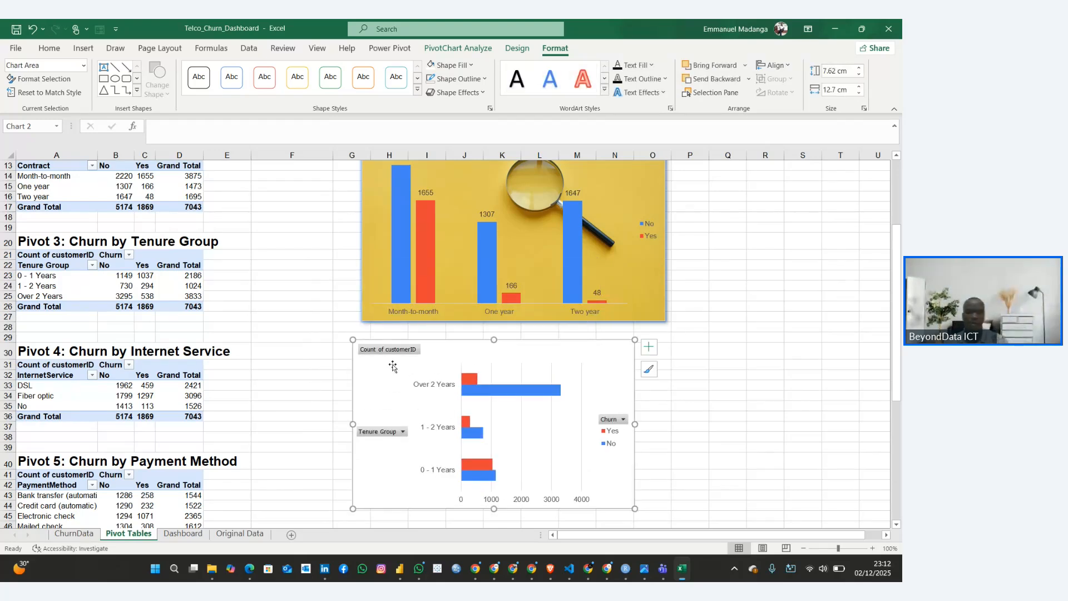
{"action": "right_click", "coordinate": [400, 349]}
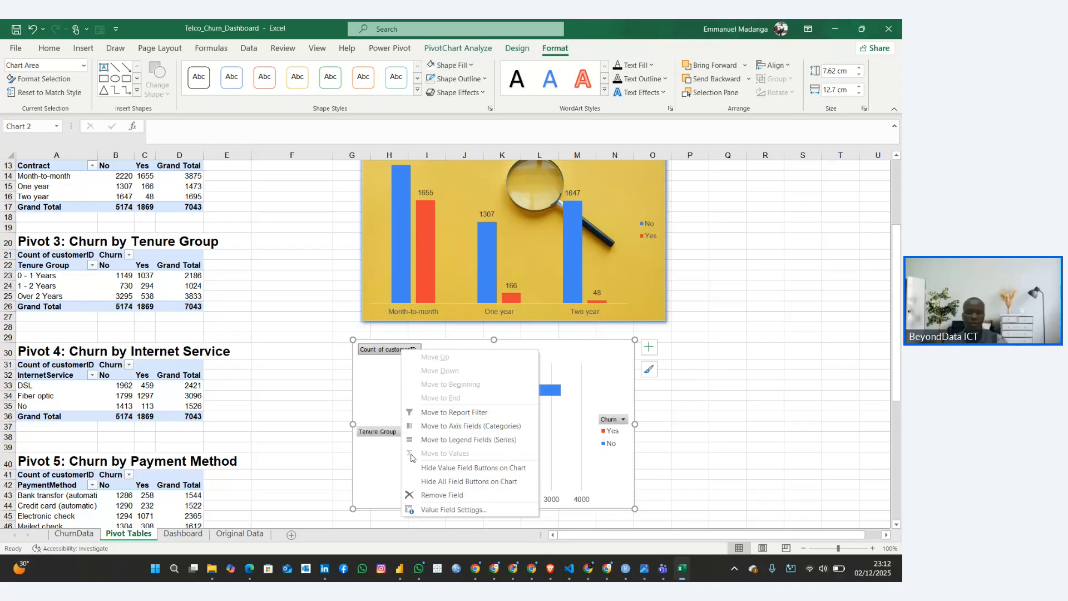
{"action": "left_click", "coordinate": [469, 481]}
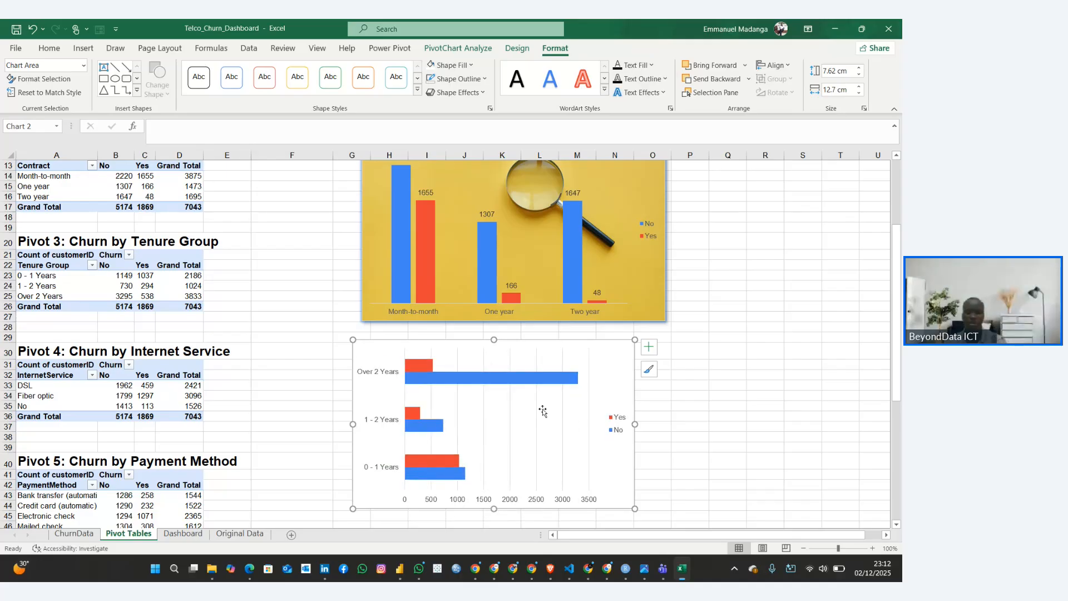
Add a chart title to the tenure chart reading "Churn by Tenure Group"
{"action": "left_click", "coordinate": [649, 346]}
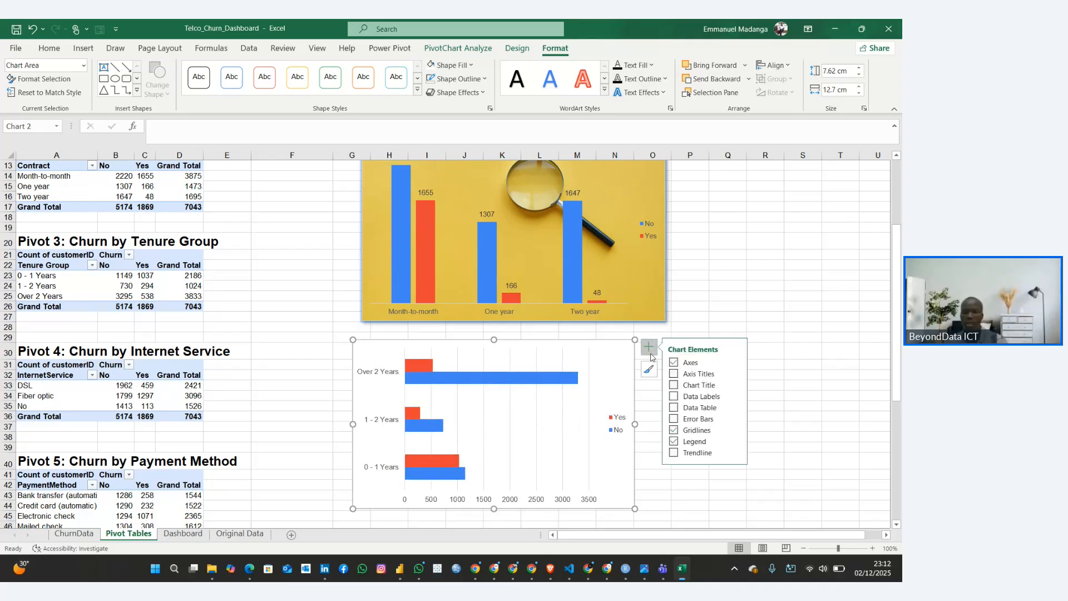
{"action": "left_click", "coordinate": [674, 385]}
{"action": "left_click", "coordinate": [498, 353]}
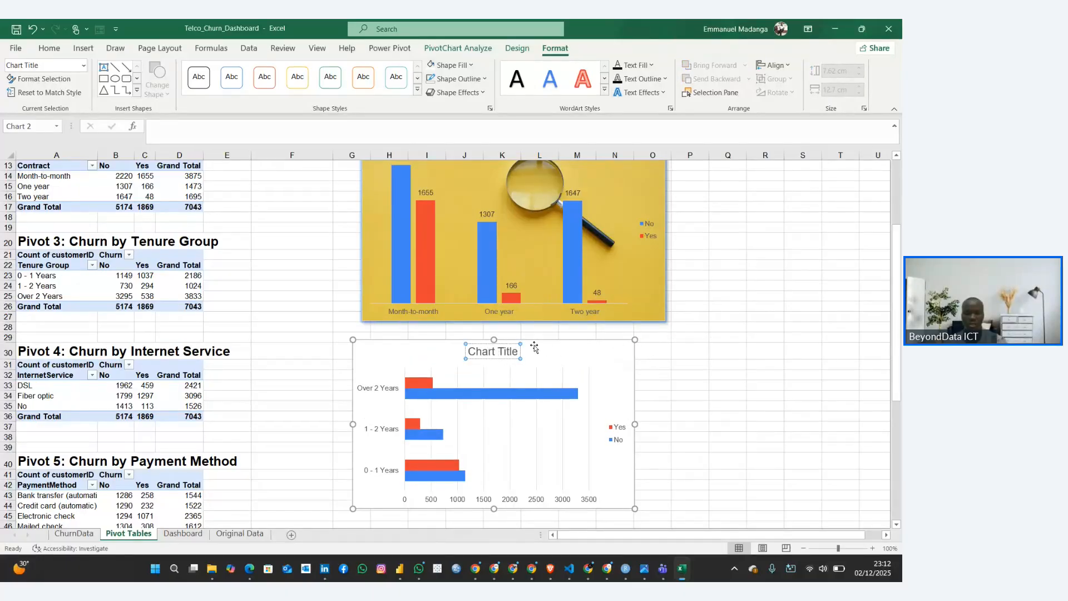
{"action": "left_click_drag", "start_coordinate": [471, 349], "coordinate": [520, 356]}
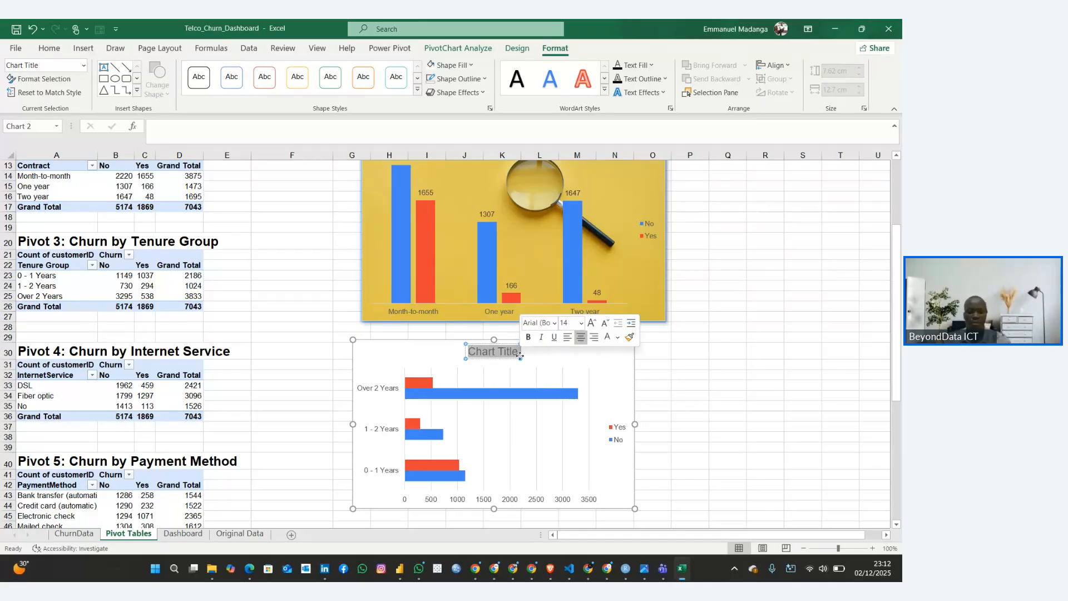
{"action": "type", "text": "Churn"}
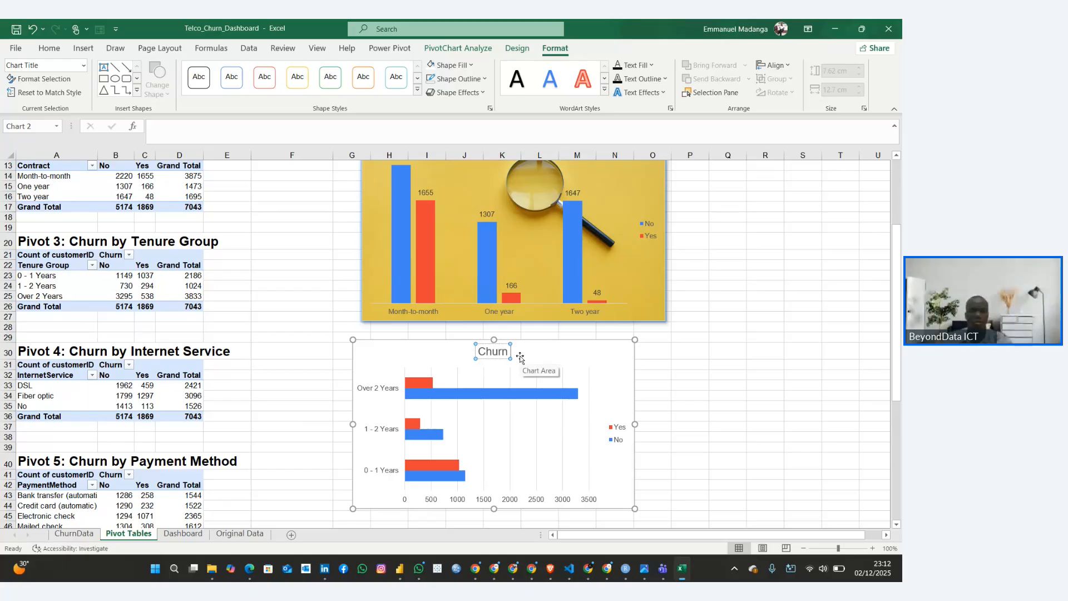
{"action": "type", "text": " by"}
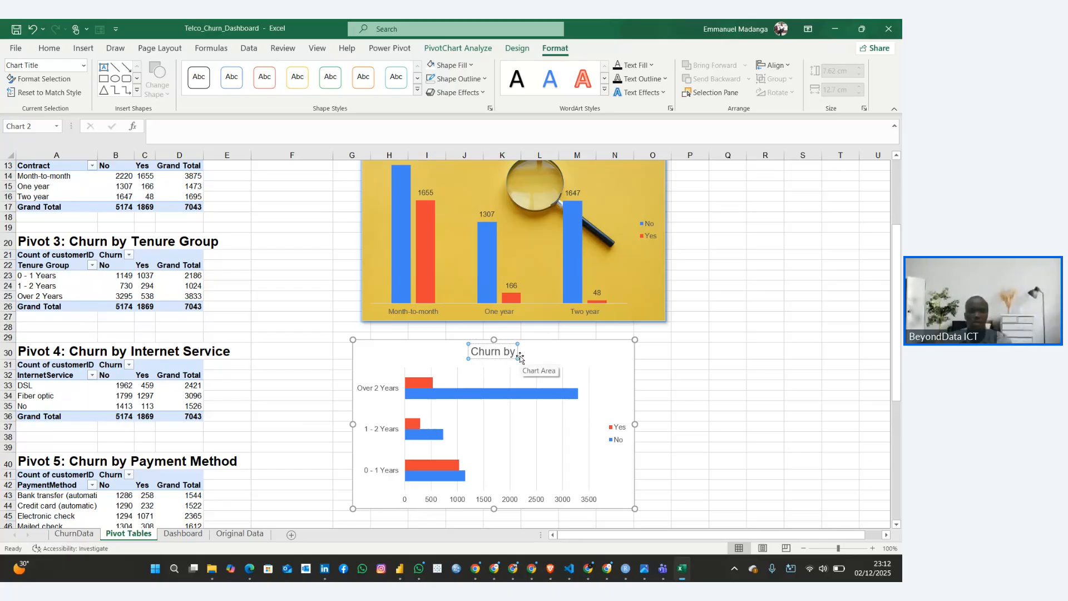
{"action": "type", "text": " Tenure"}
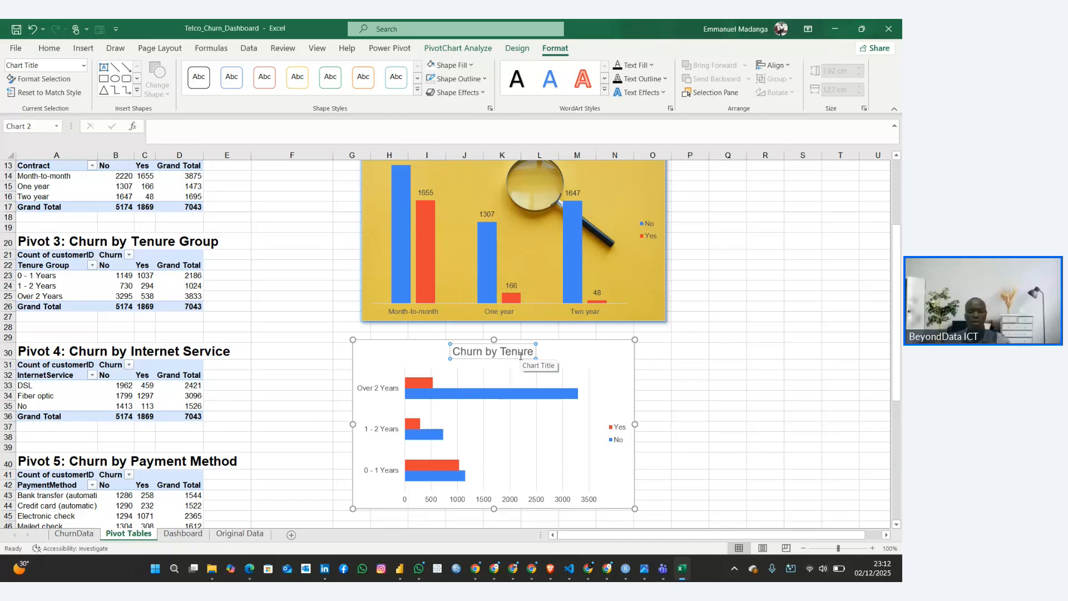
{"action": "type", "text": " Grou"}
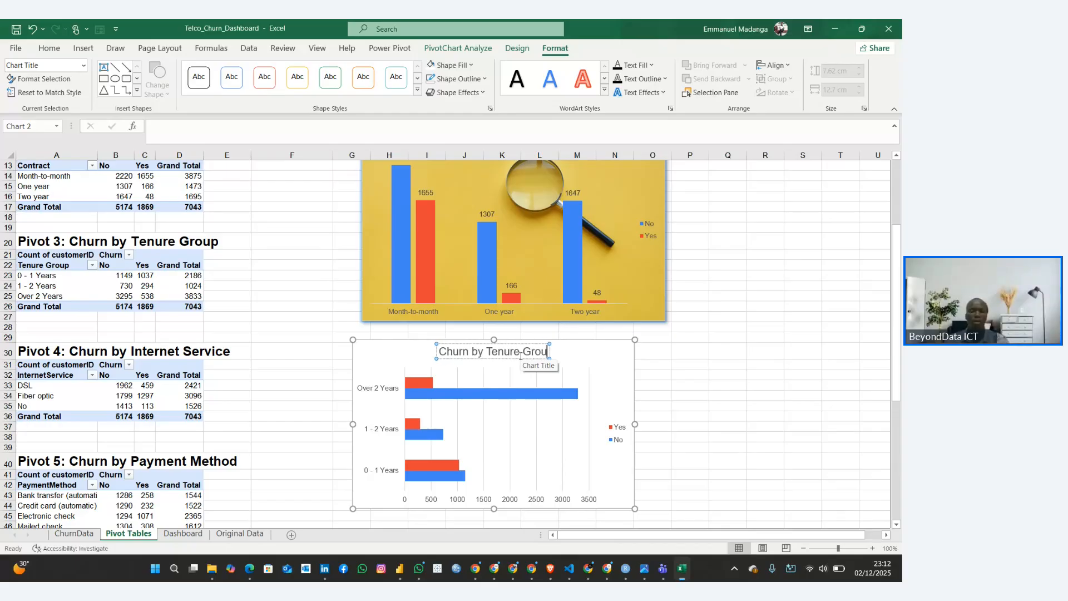
{"action": "type", "text": "p"}
{"action": "key", "text": "Escape"}
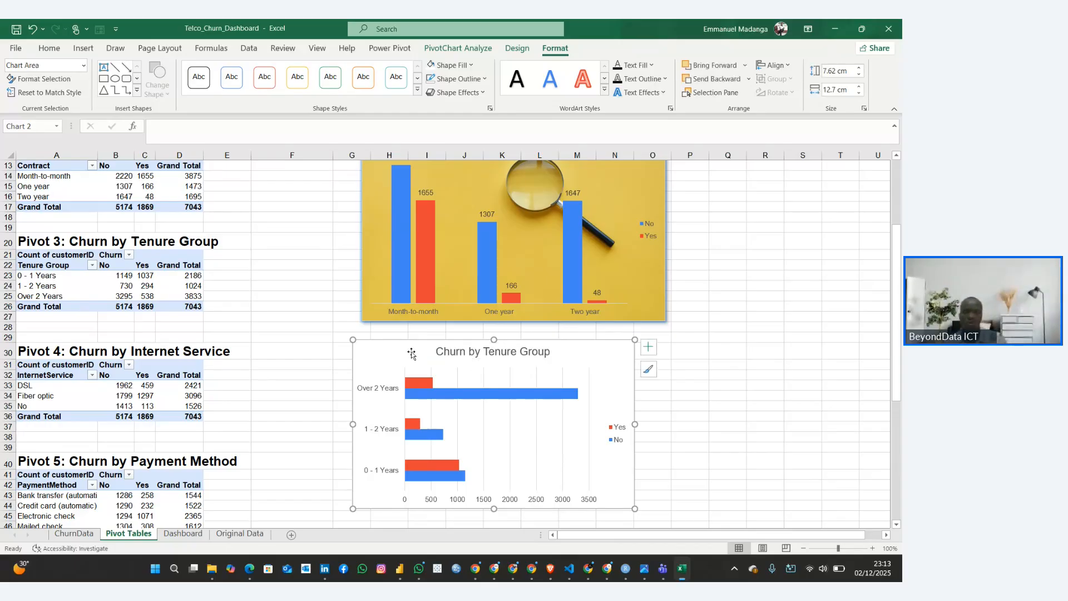
Remove the gridlines from the tenure chart and add data labels to its bars
{"action": "left_click", "coordinate": [562, 421]}
{"action": "left_click", "coordinate": [563, 421]}
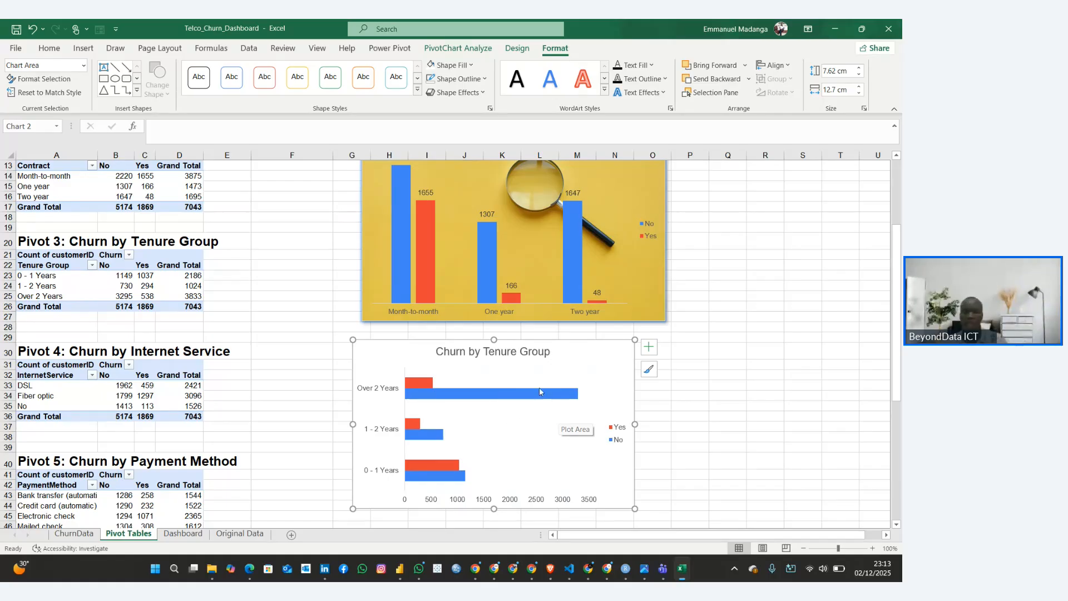
{"action": "left_click", "coordinate": [649, 346]}
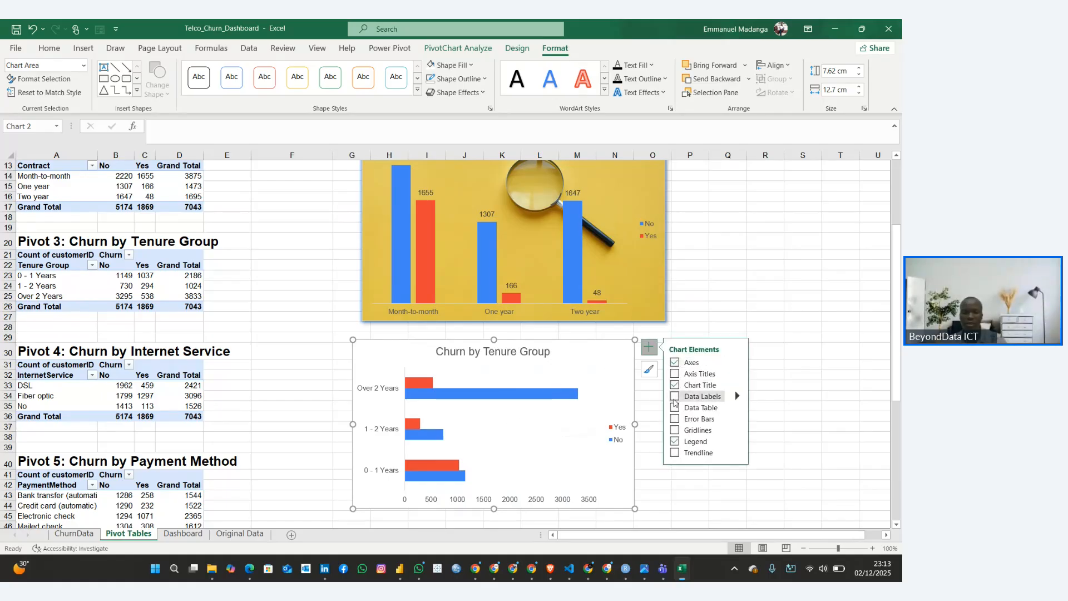
{"action": "left_click", "coordinate": [674, 398]}
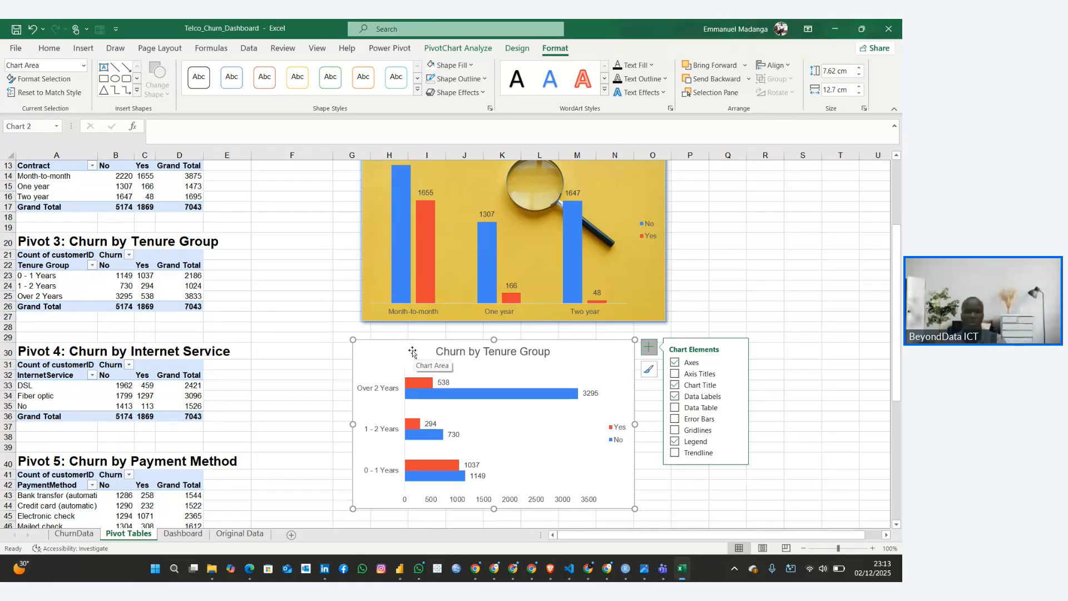
Fill the tenure chart's background with the yellow magnifying-glass stock image and widen the chart to about 14.4 cm
{"action": "left_click", "coordinate": [471, 68]}
{"action": "left_click", "coordinate": [470, 68]}
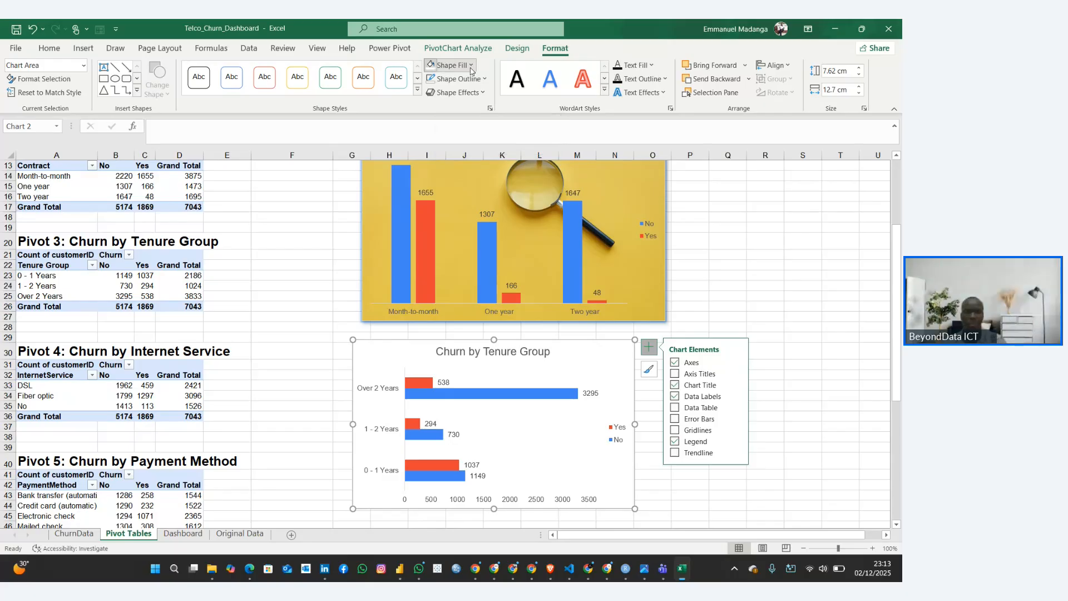
{"action": "mouse_move", "coordinate": [463, 264]}
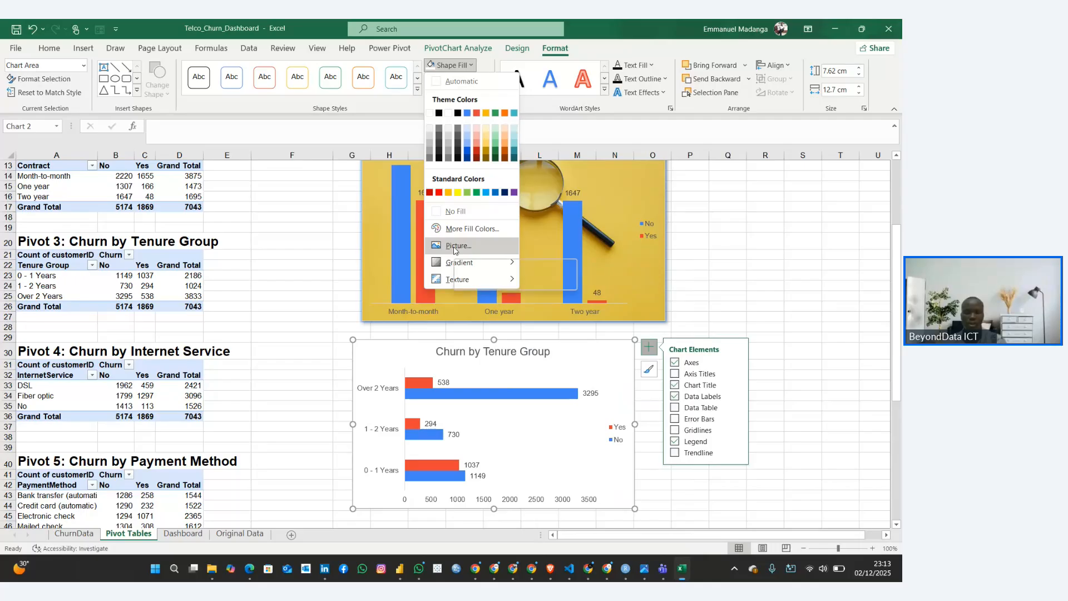
{"action": "left_click", "coordinate": [456, 247]}
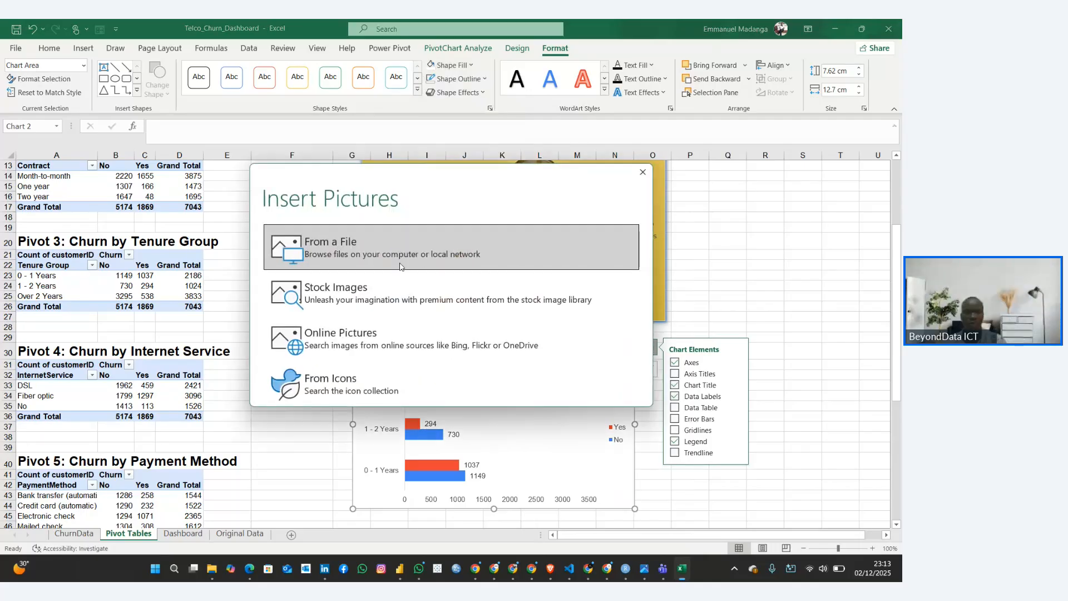
{"action": "left_click", "coordinate": [379, 290]}
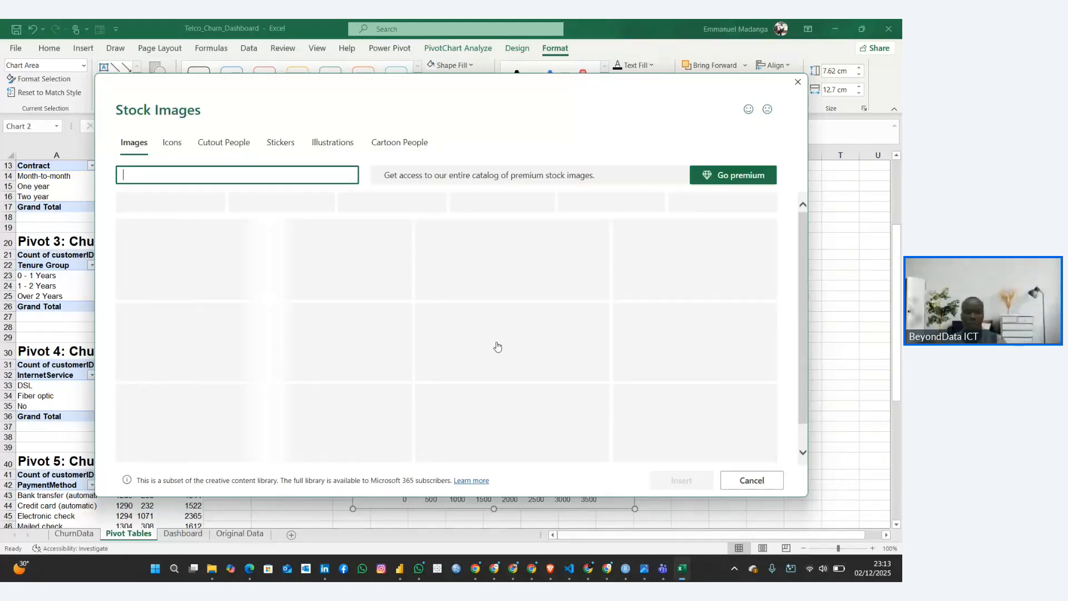
{"action": "scroll", "coordinate": [498, 347], "scroll_direction": "down", "scroll_amount": 5}
{"action": "scroll", "coordinate": [500, 347], "scroll_direction": "down", "scroll_amount": 3}
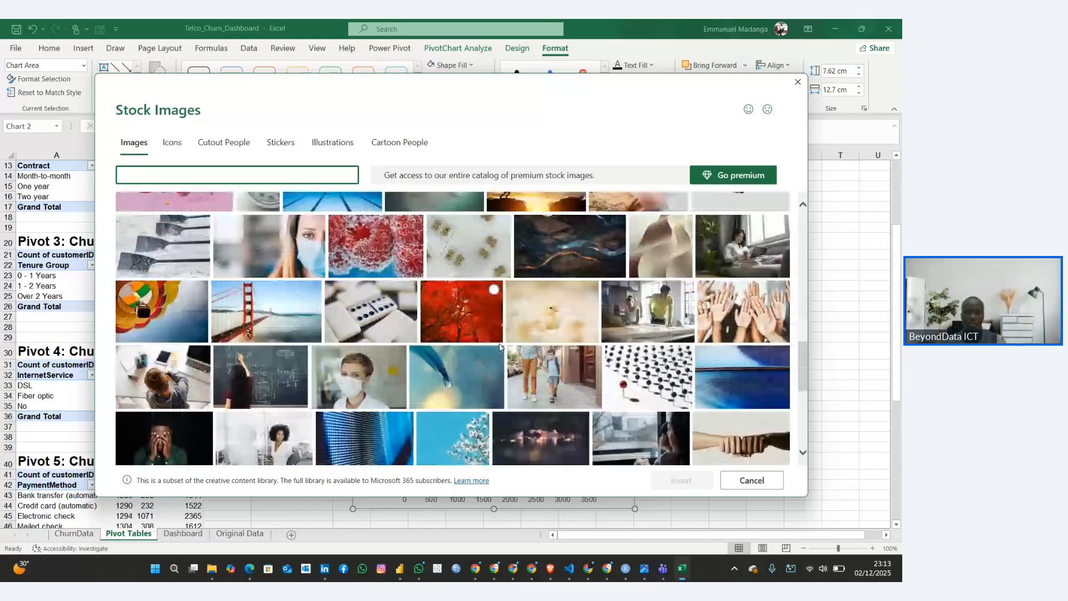
{"action": "scroll", "coordinate": [654, 341], "scroll_direction": "down", "scroll_amount": 5}
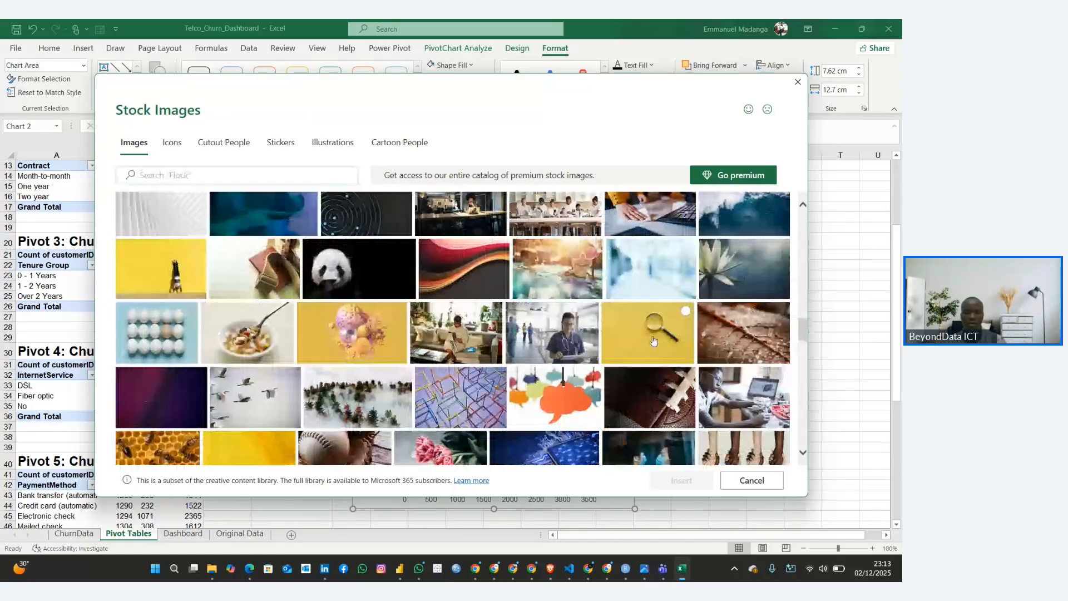
{"action": "left_click", "coordinate": [654, 341]}
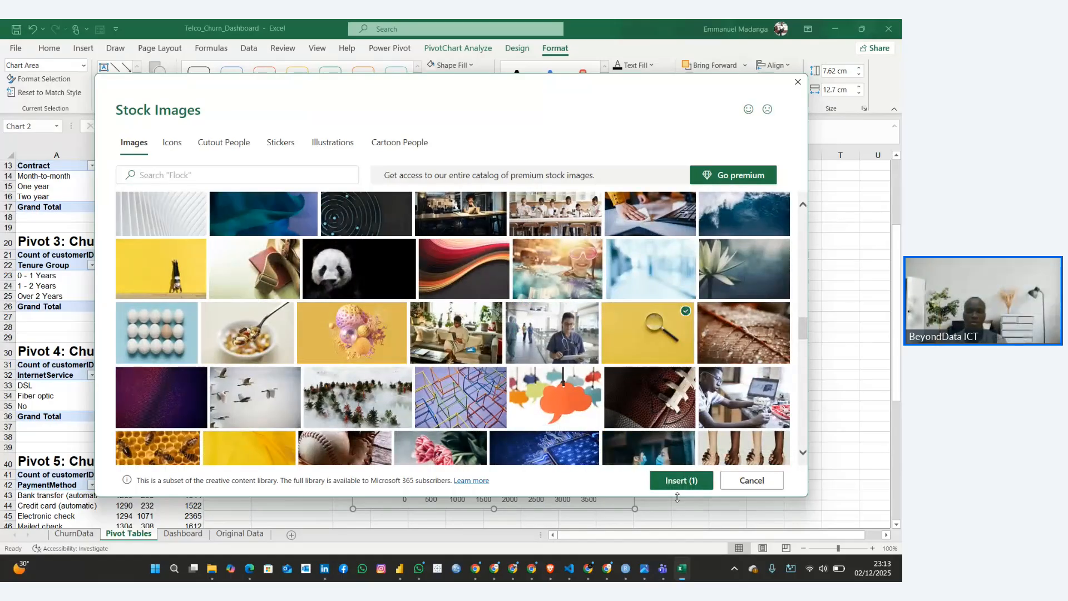
{"action": "left_click", "coordinate": [670, 484]}
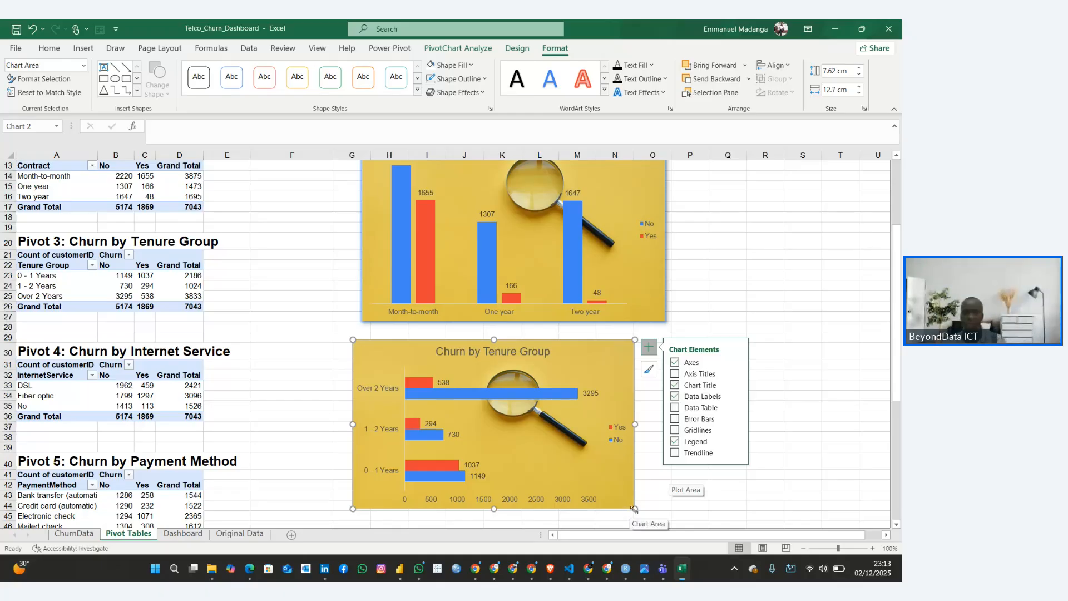
{"action": "left_click_drag", "start_coordinate": [635, 508], "coordinate": [673, 507]}
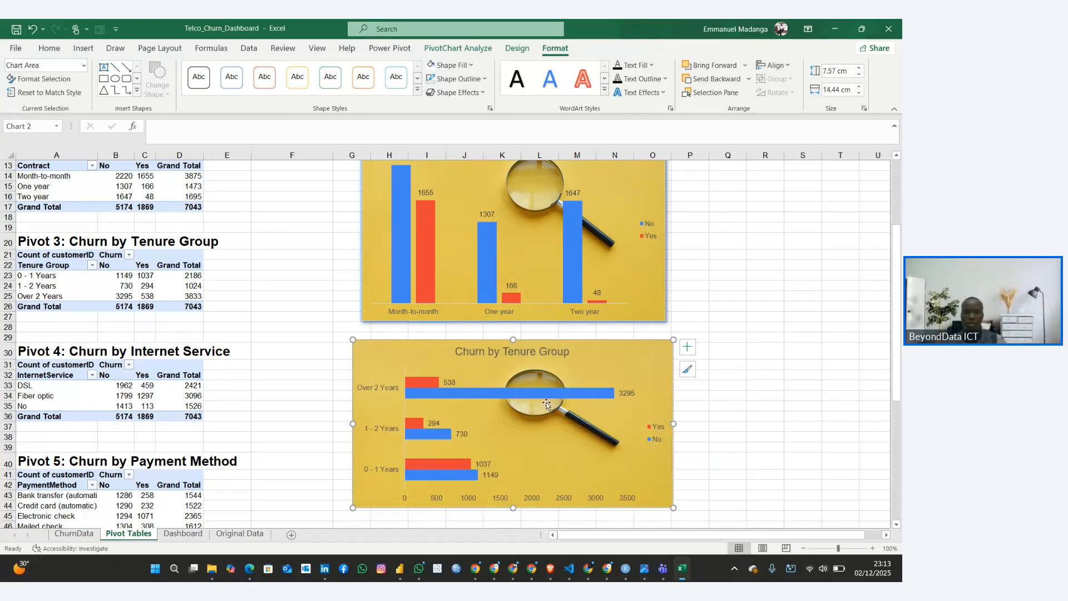
Give the tenure chart a blue glow and an outer shadow offset to the bottom right
{"action": "left_click", "coordinate": [480, 92]}
{"action": "mouse_move", "coordinate": [472, 200]}
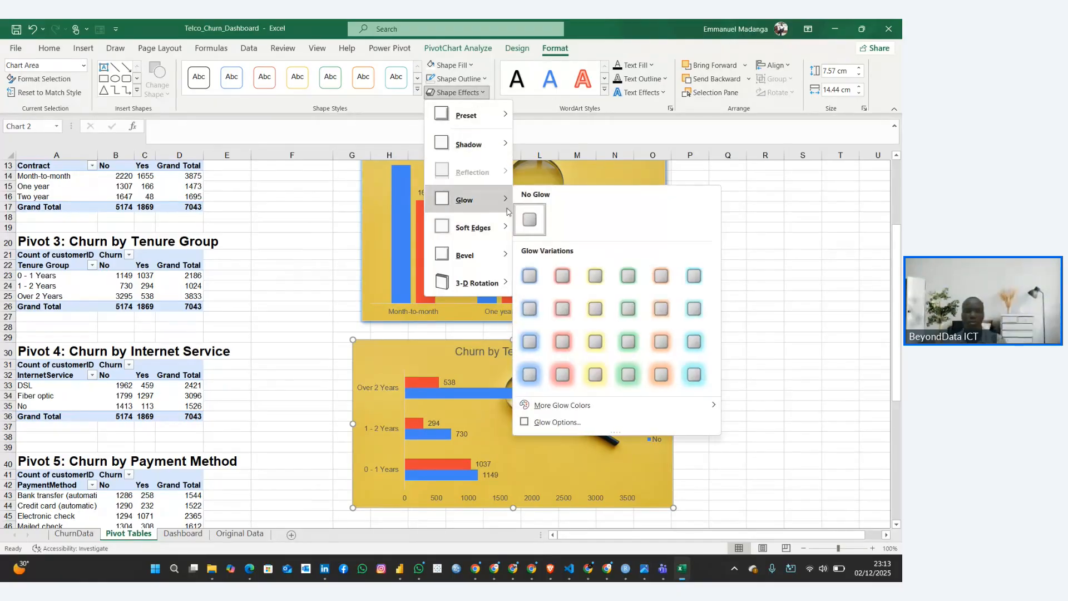
{"action": "left_click", "coordinate": [439, 95]}
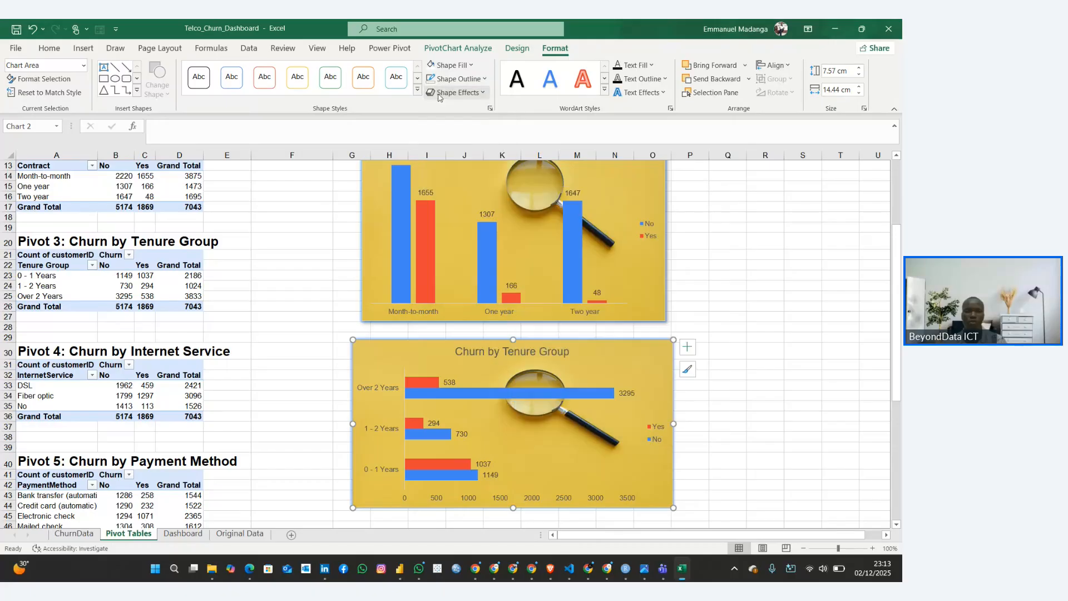
{"action": "left_click", "coordinate": [476, 96]}
{"action": "mouse_move", "coordinate": [492, 154]}
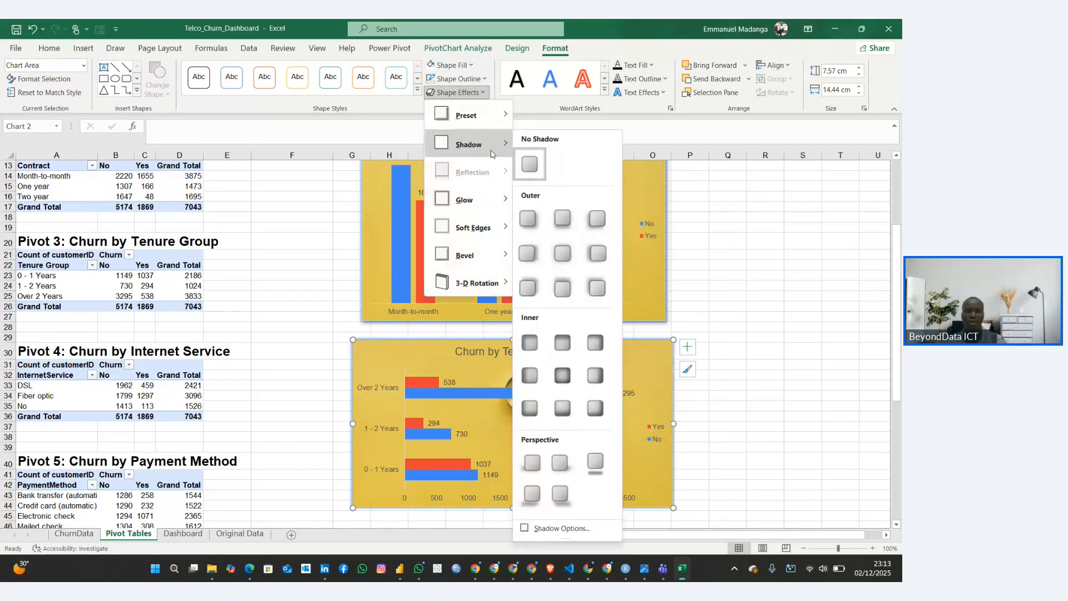
{"action": "left_click", "coordinate": [528, 218]}
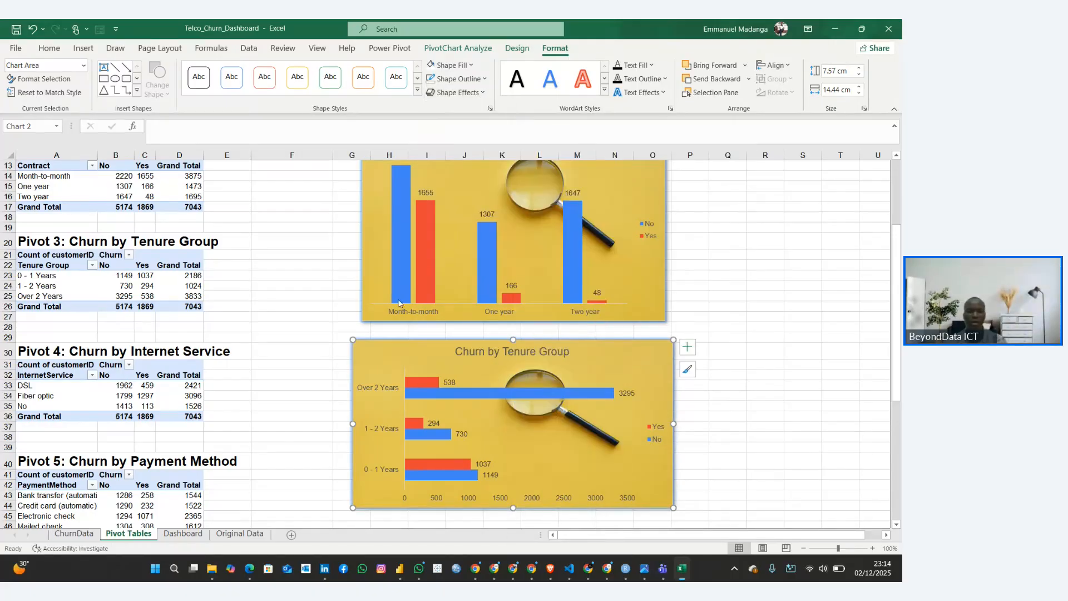
Try nudging the contract chart on the Dashboard sheet and undo its recent moves
{"action": "left_click", "coordinate": [183, 534]}
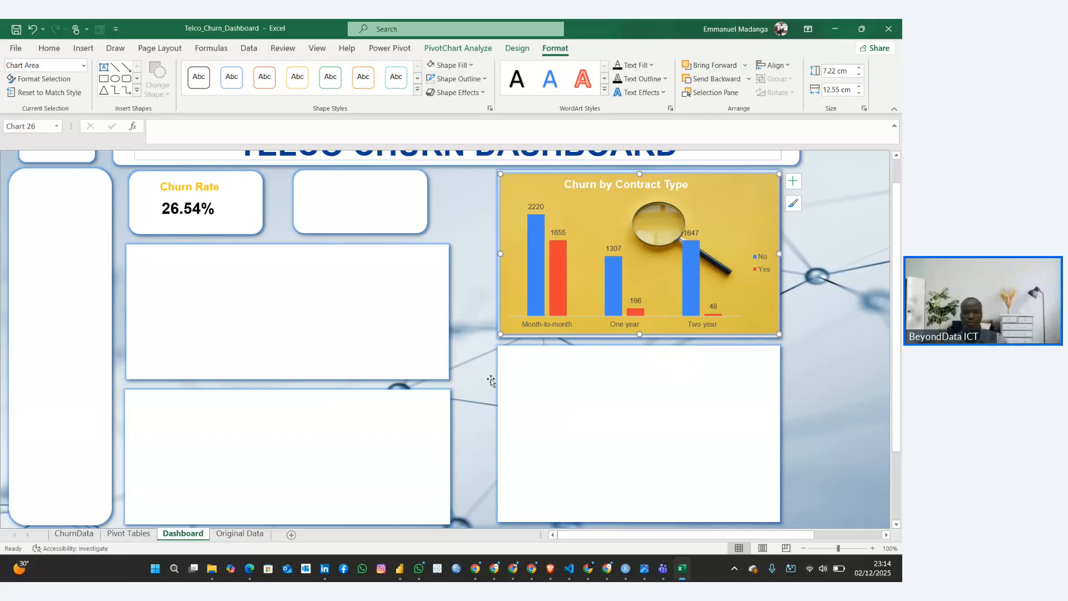
{"action": "mouse_move", "coordinate": [521, 203]}
{"action": "left_mouse_down"}
{"action": "mouse_move", "coordinate": [532, 216]}
{"action": "mouse_move", "coordinate": [525, 201]}
{"action": "left_mouse_up"}
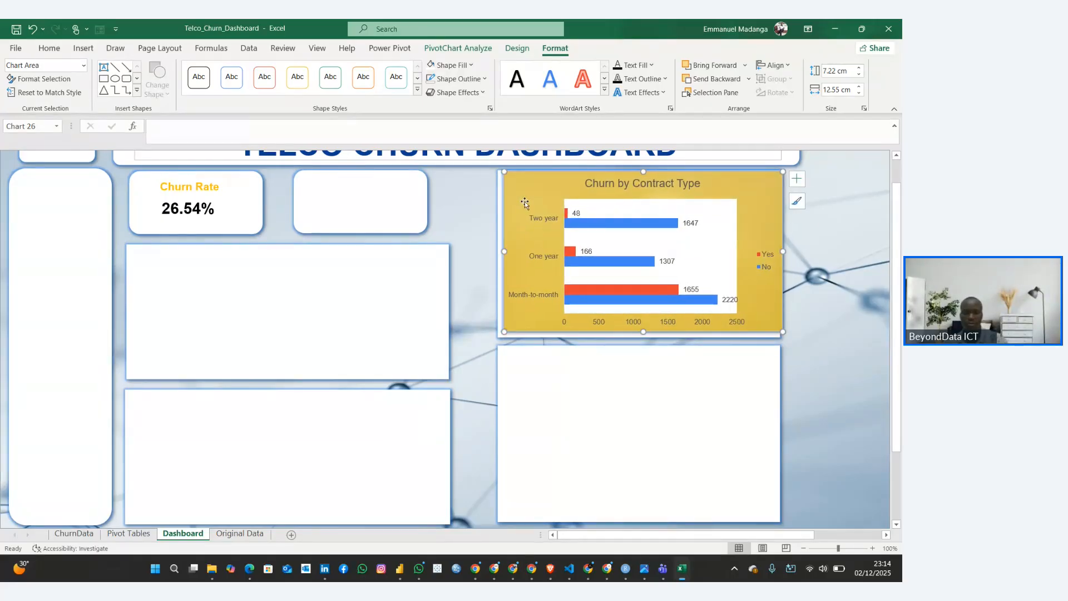
{"action": "key", "text": "ctrl+z"}
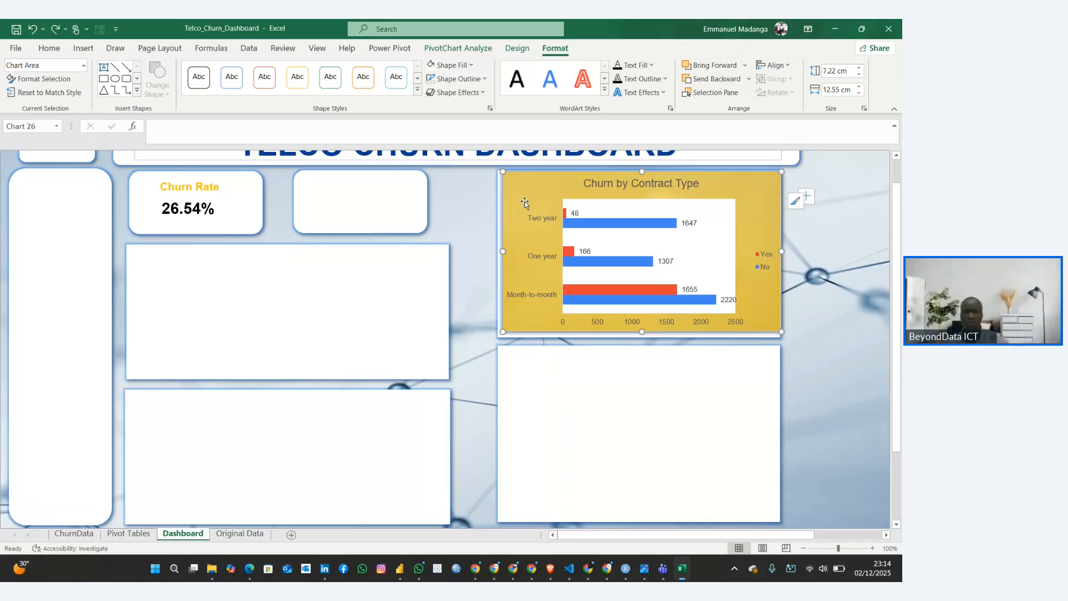
{"action": "key", "text": "ctrl+z"}
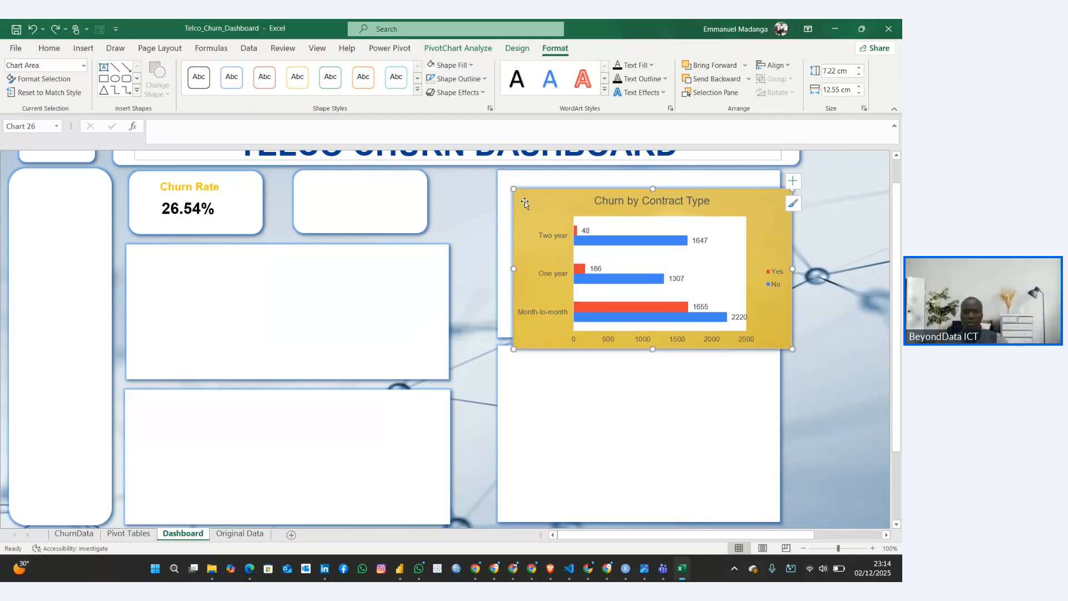
{"action": "key", "text": "ctrl+z"}
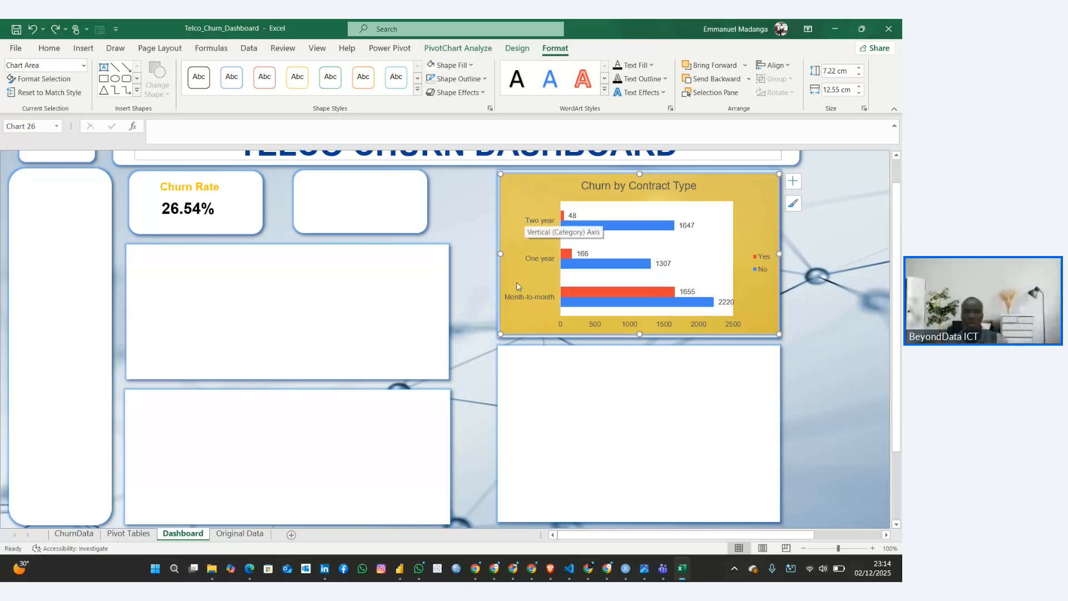
{"action": "left_click", "coordinate": [467, 412]}
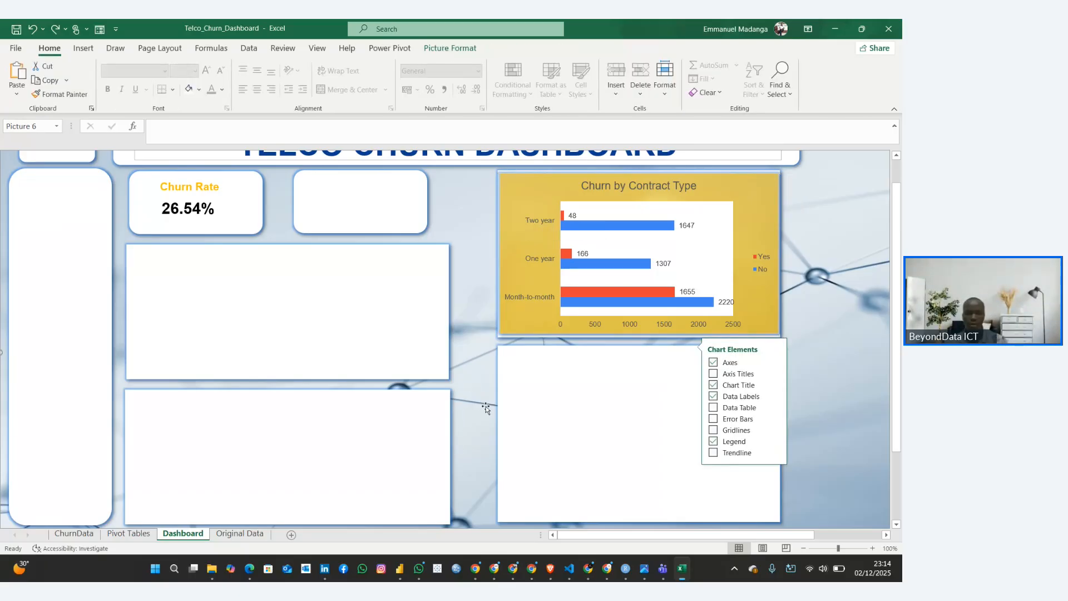
Copy the tenure chart from the Pivot Tables sheet and paste it into the Dashboard sheet
{"action": "left_click", "coordinate": [131, 534]}
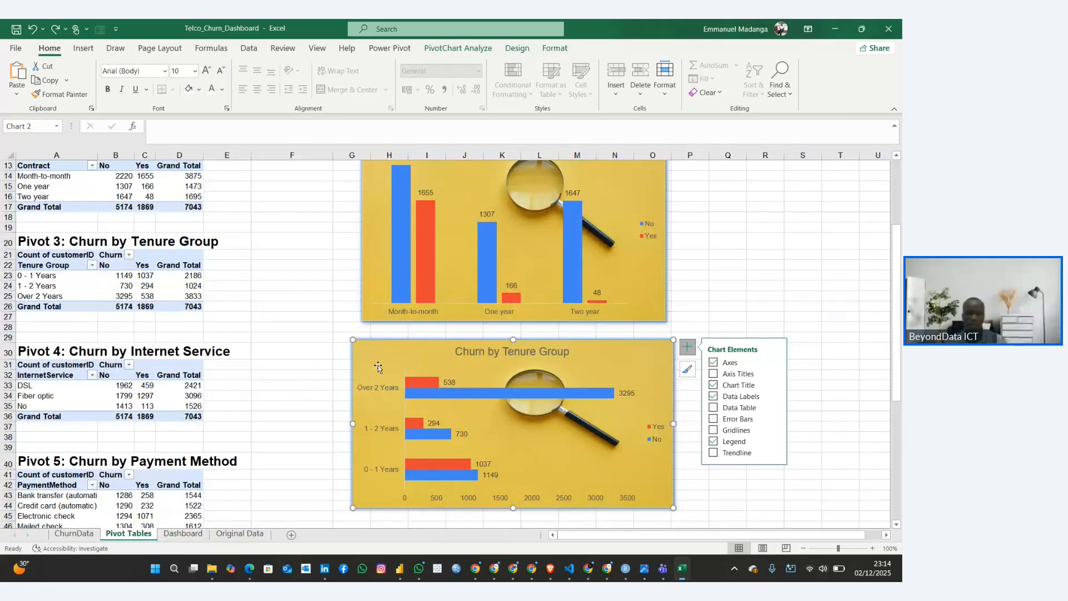
{"action": "left_click_drag", "start_coordinate": [377, 367], "coordinate": [380, 368]}
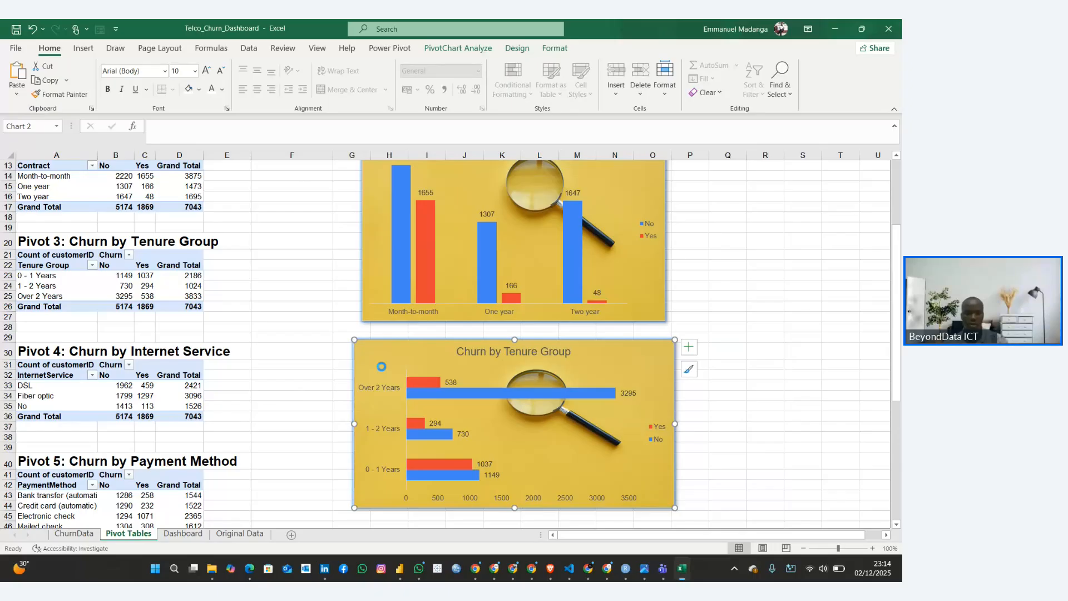
{"action": "left_click", "coordinate": [177, 533]}
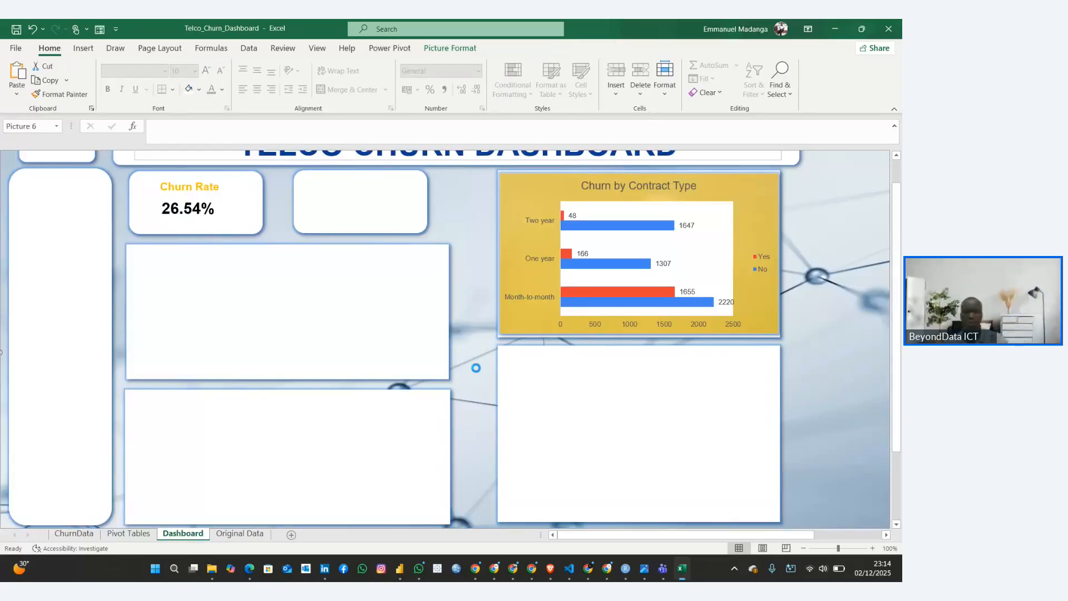
{"action": "key", "text": "ctrl+v"}
Move the pasted tenure chart onto the empty panel directly below the contract chart, undoing the accidental plot area shift
{"action": "left_click_drag", "start_coordinate": [366, 313], "coordinate": [365, 313]}
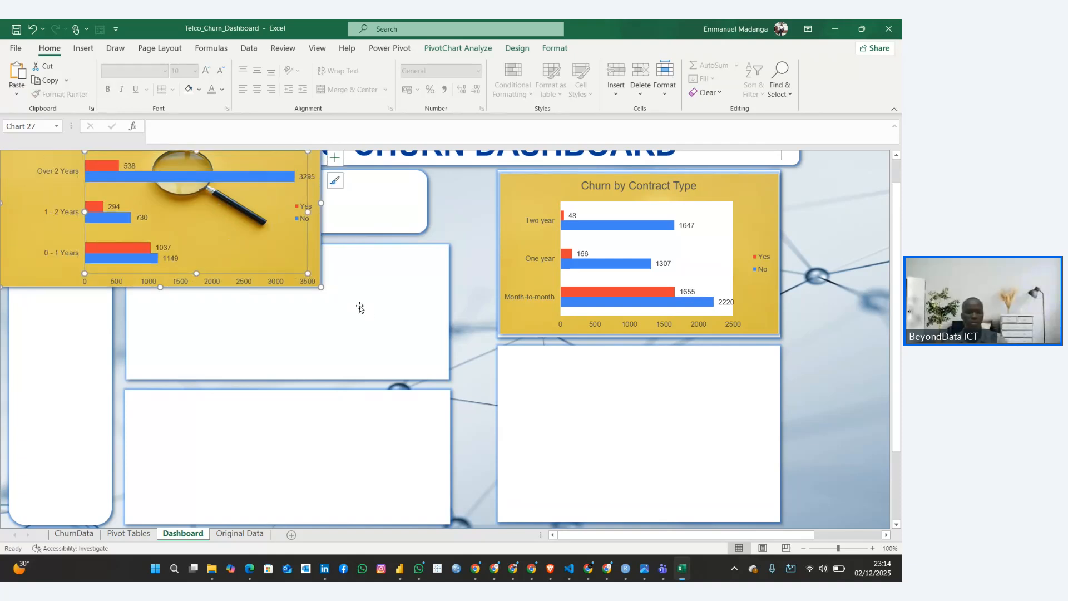
{"action": "key", "text": "ctrl+z"}
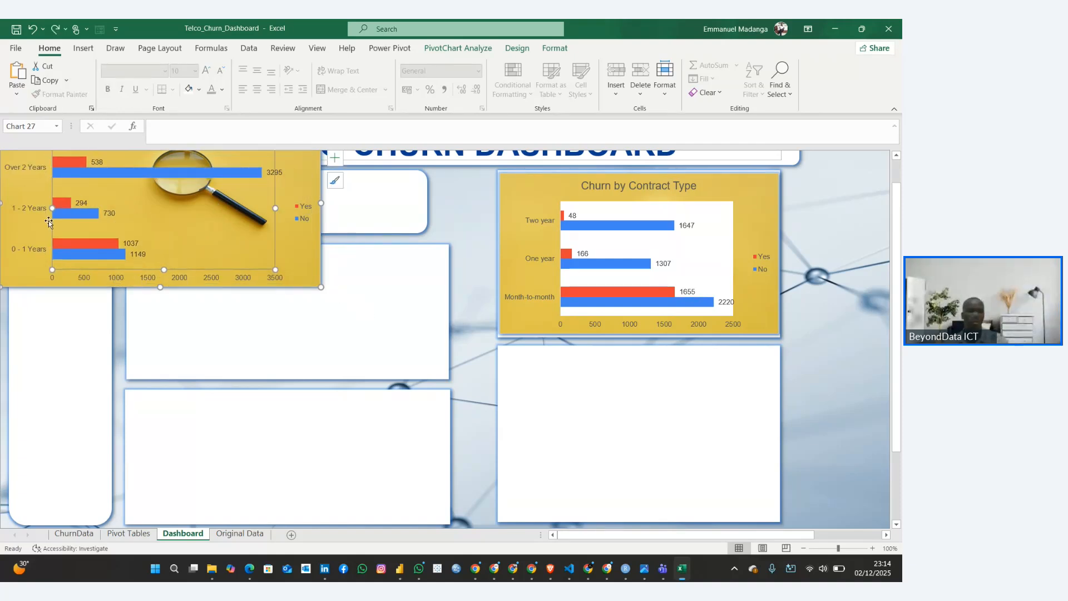
{"action": "left_click_drag", "start_coordinate": [38, 234], "coordinate": [467, 470]}
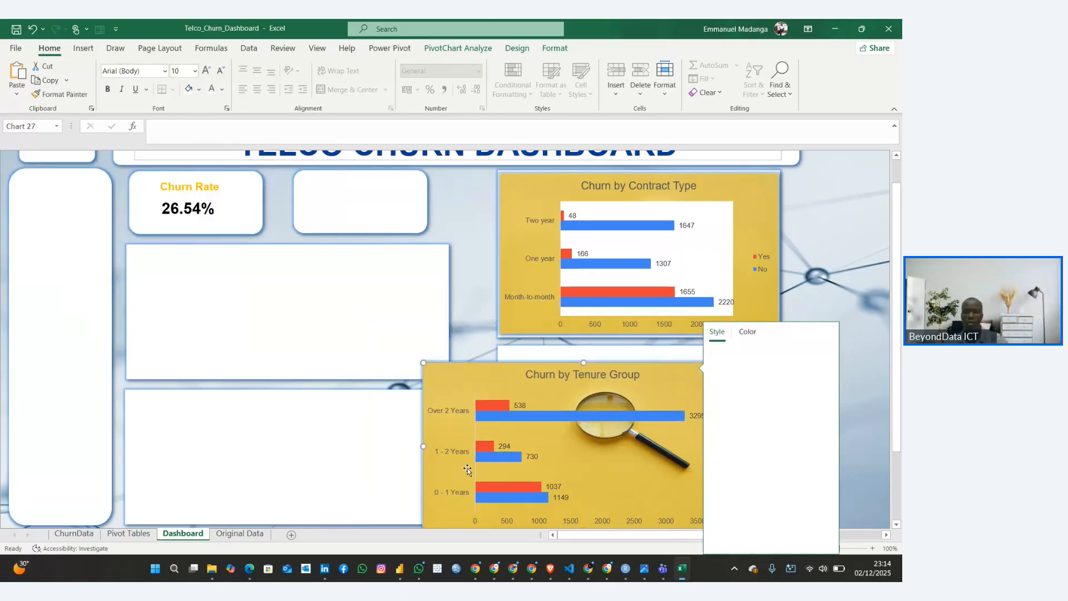
{"action": "left_click", "coordinate": [853, 324]}
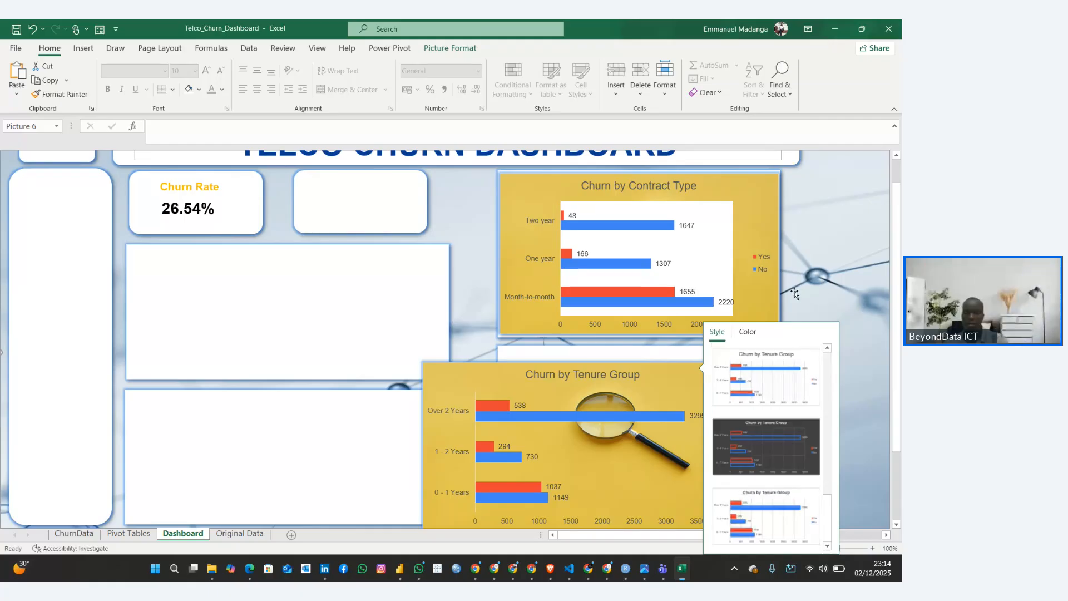
{"action": "left_click_drag", "start_coordinate": [476, 382], "coordinate": [552, 364]}
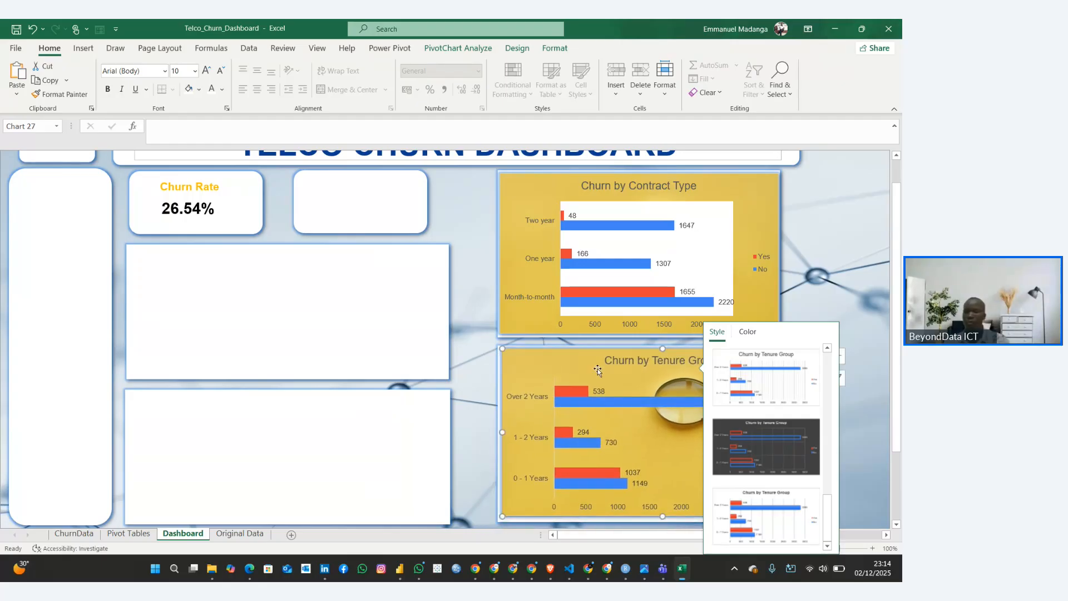
{"action": "left_click", "coordinate": [852, 361]}
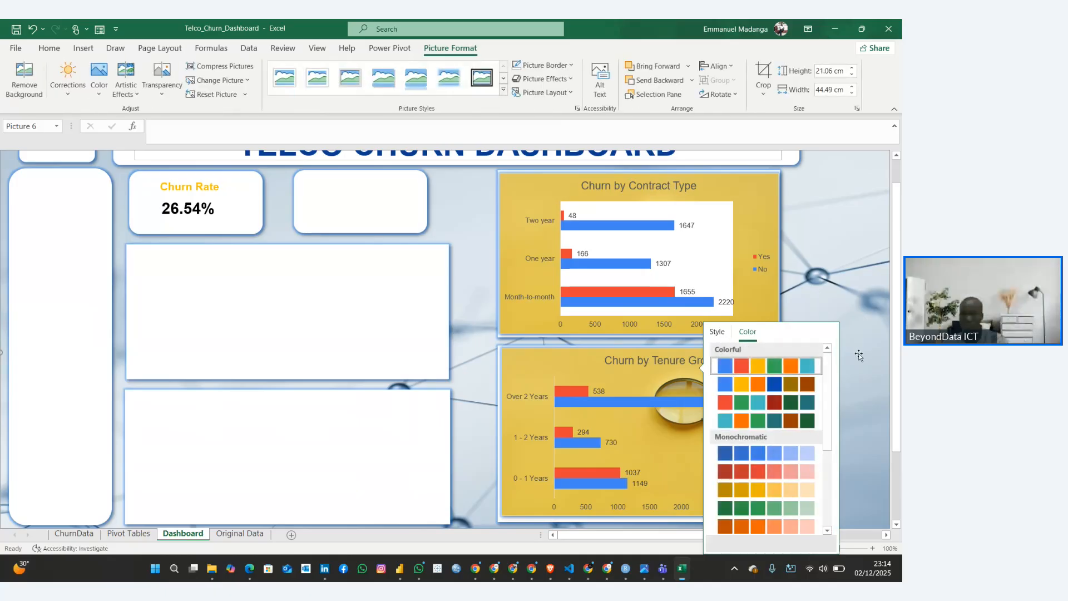
Examine how the contract and tenure charts sit in their panels on the Dashboard sheet
{"action": "left_click_drag", "start_coordinate": [896, 282], "coordinate": [899, 358]}
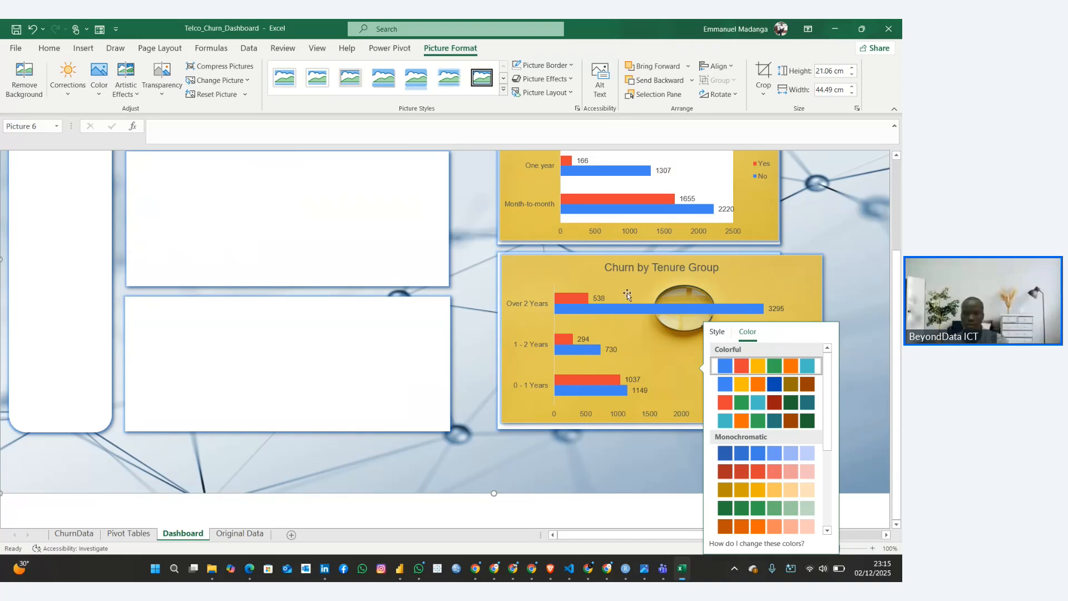
{"action": "left_click", "coordinate": [760, 266]}
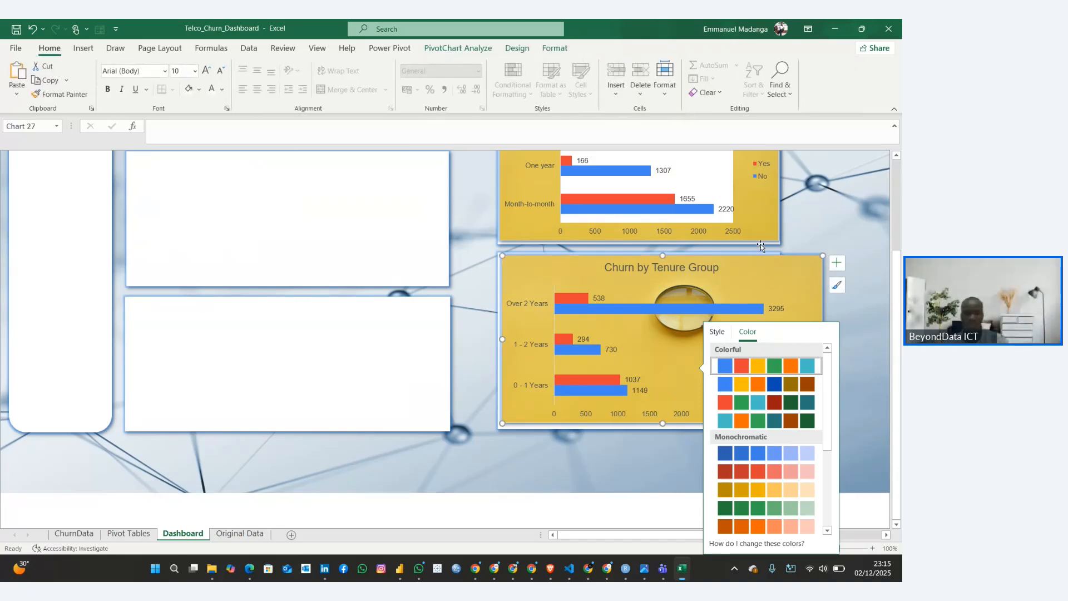
{"action": "scroll", "coordinate": [762, 248], "scroll_direction": "up", "scroll_amount": 3}
{"action": "scroll", "coordinate": [759, 248], "scroll_direction": "up", "scroll_amount": 1}
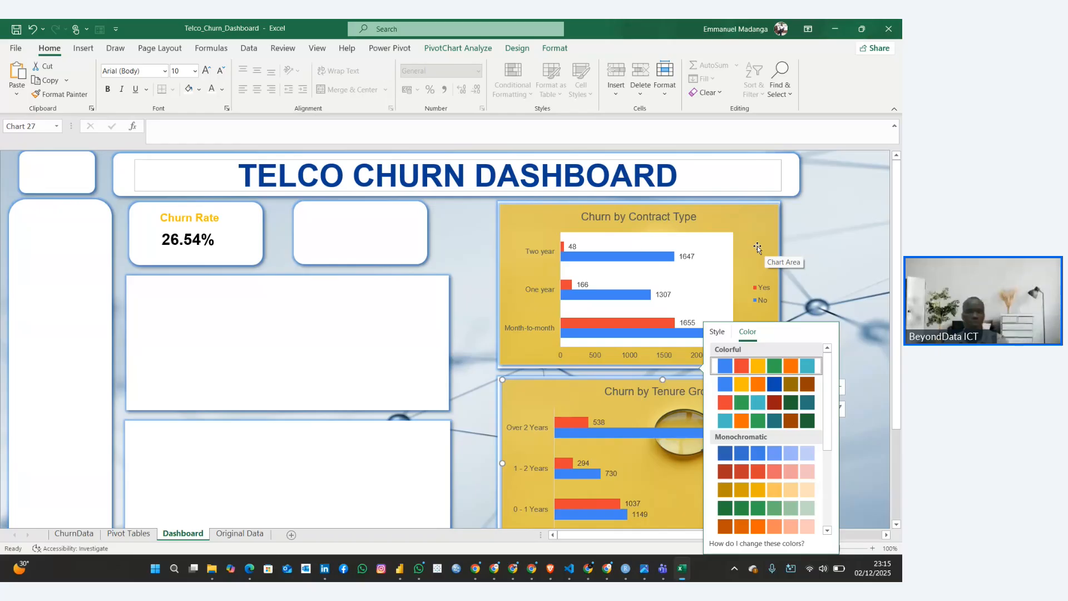
{"action": "scroll", "coordinate": [757, 248], "scroll_direction": "down", "scroll_amount": 1}
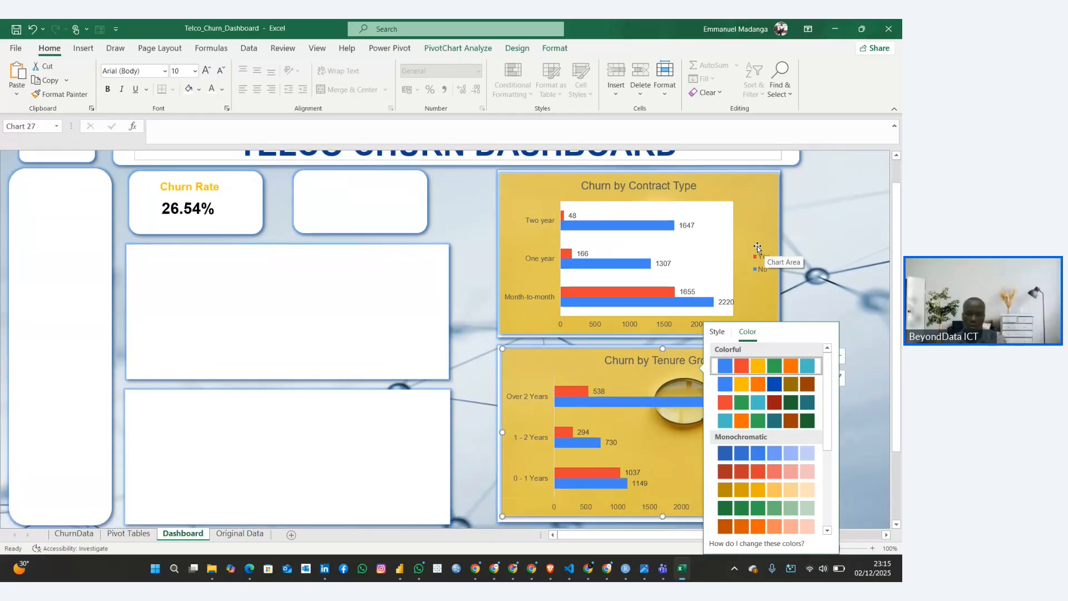
{"action": "scroll", "coordinate": [758, 247], "scroll_direction": "up", "scroll_amount": 1}
{"action": "scroll", "coordinate": [757, 248], "scroll_direction": "down", "scroll_amount": 1}
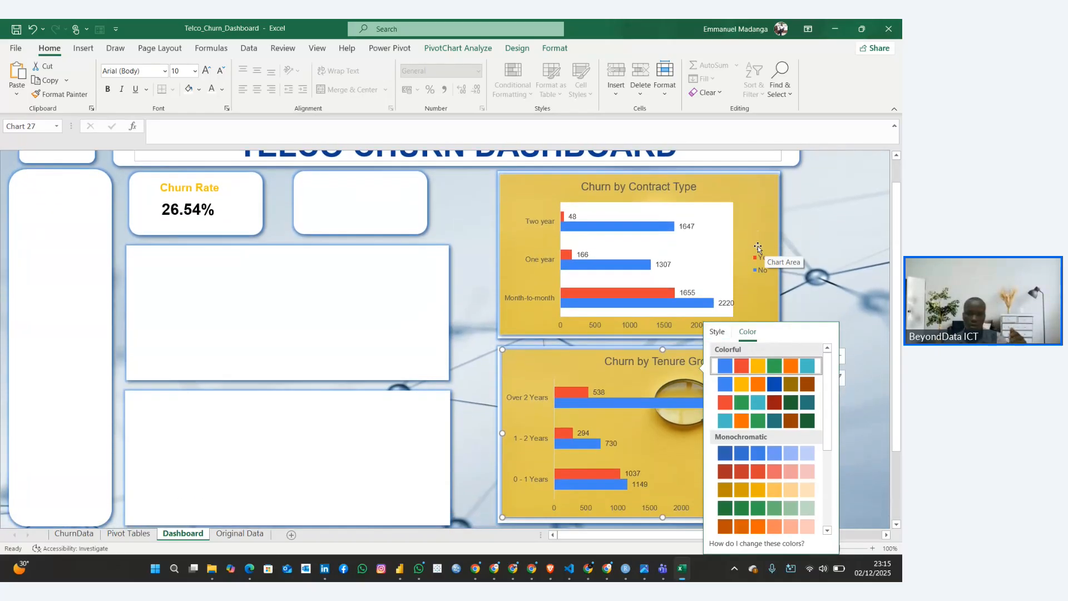
{"action": "scroll", "coordinate": [757, 248], "scroll_direction": "up", "scroll_amount": 1}
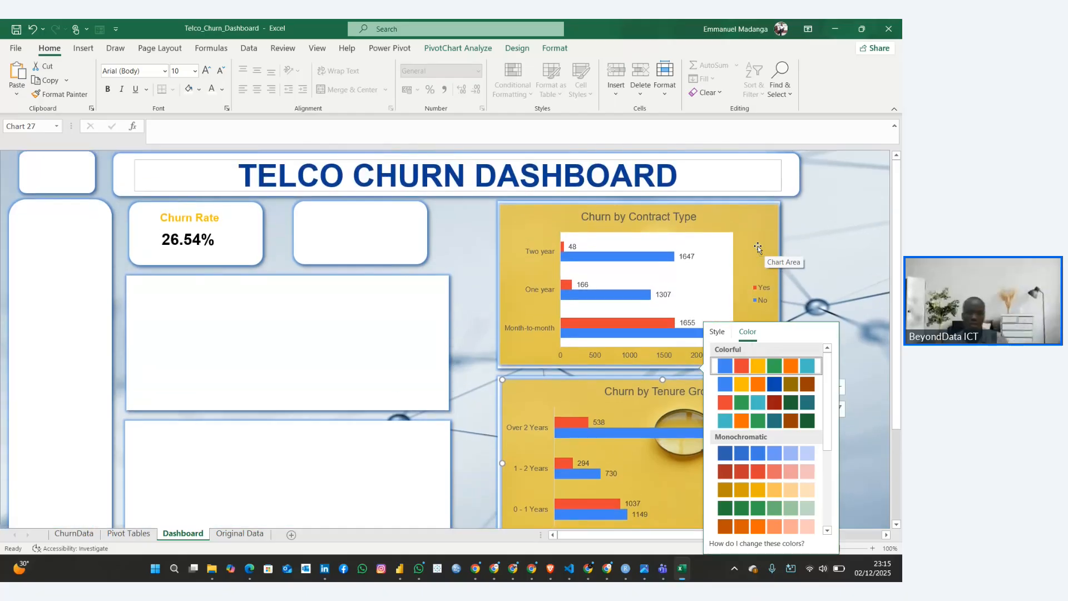
{"action": "left_click", "coordinate": [775, 236]}
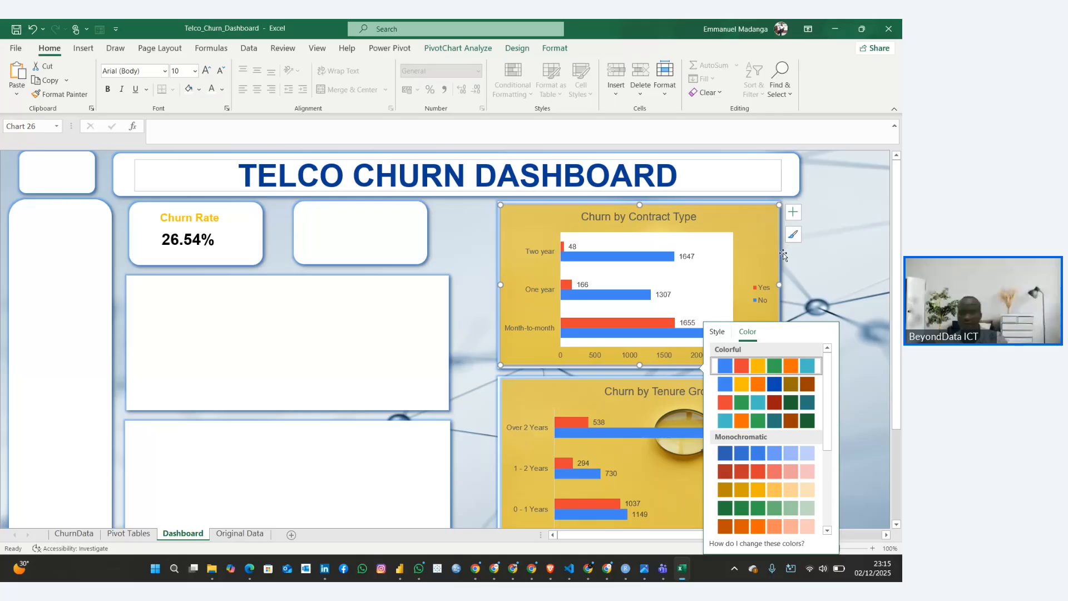
Try shifting the contract chart's plot area on the Dashboard sheet, and undo it together with the tenure chart's paste
{"action": "left_click", "coordinate": [495, 245]}
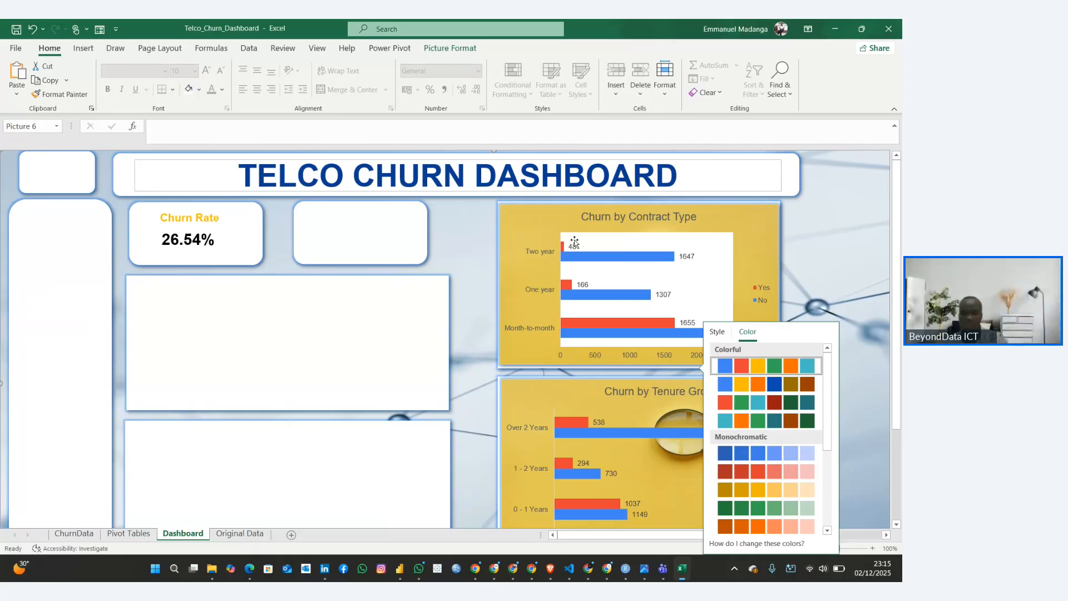
{"action": "left_click", "coordinate": [569, 232]}
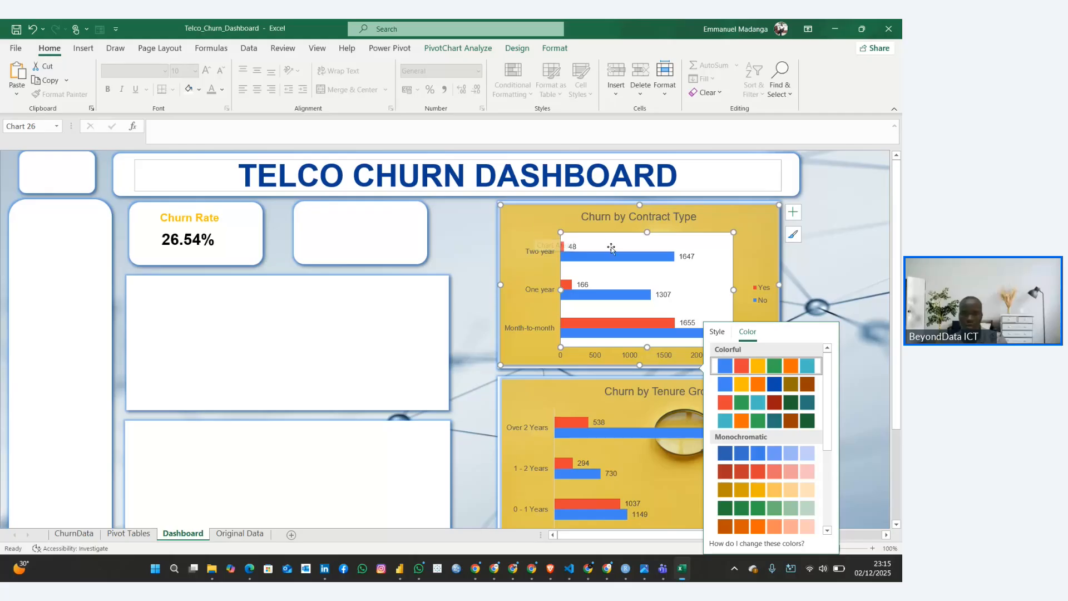
{"action": "left_click_drag", "start_coordinate": [607, 249], "coordinate": [631, 253]}
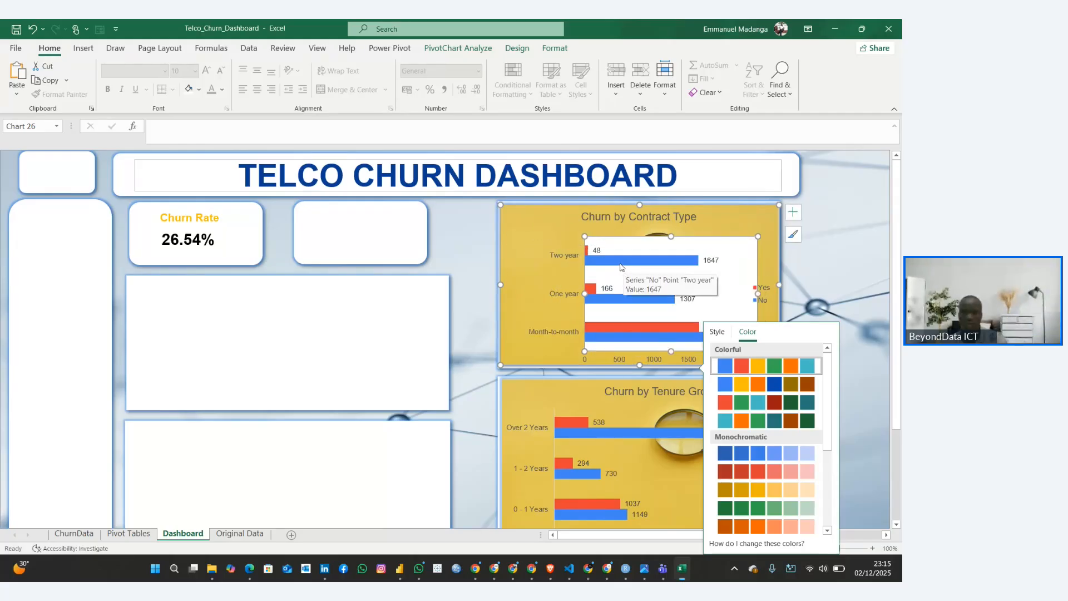
{"action": "key", "text": "ctrl+z"}
{"action": "key", "text": "ctrl+z"}
{"action": "key", "text": "ctrl+z"}
{"action": "key", "text": "ctrl+z"}
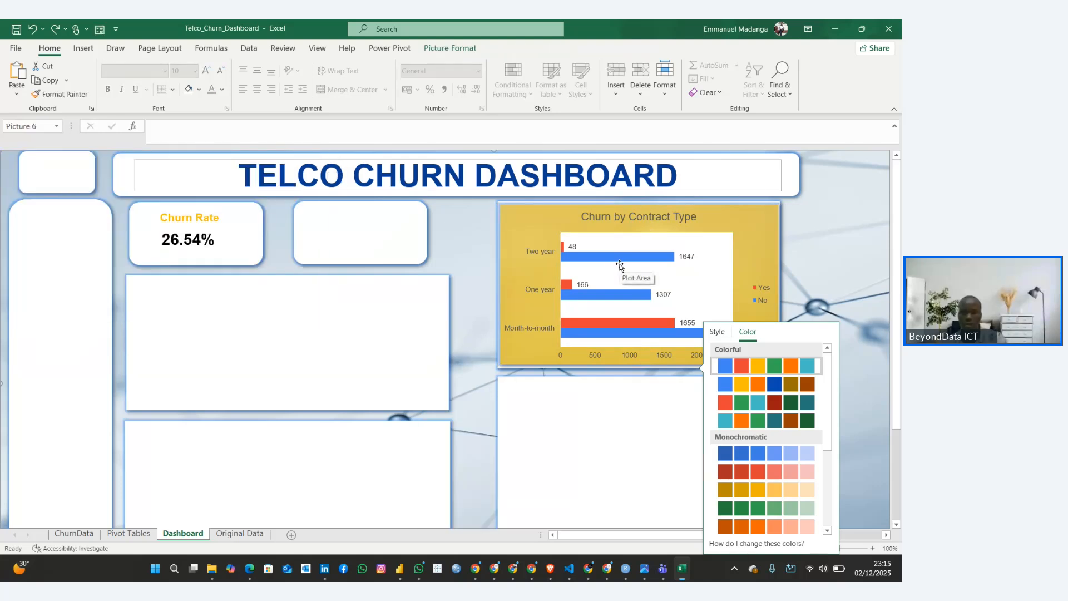
{"action": "key", "text": "ctrl+z"}
Copy the Churn by Contract Type column chart from the Pivot Tables sheet
{"action": "left_click", "coordinate": [559, 261]}
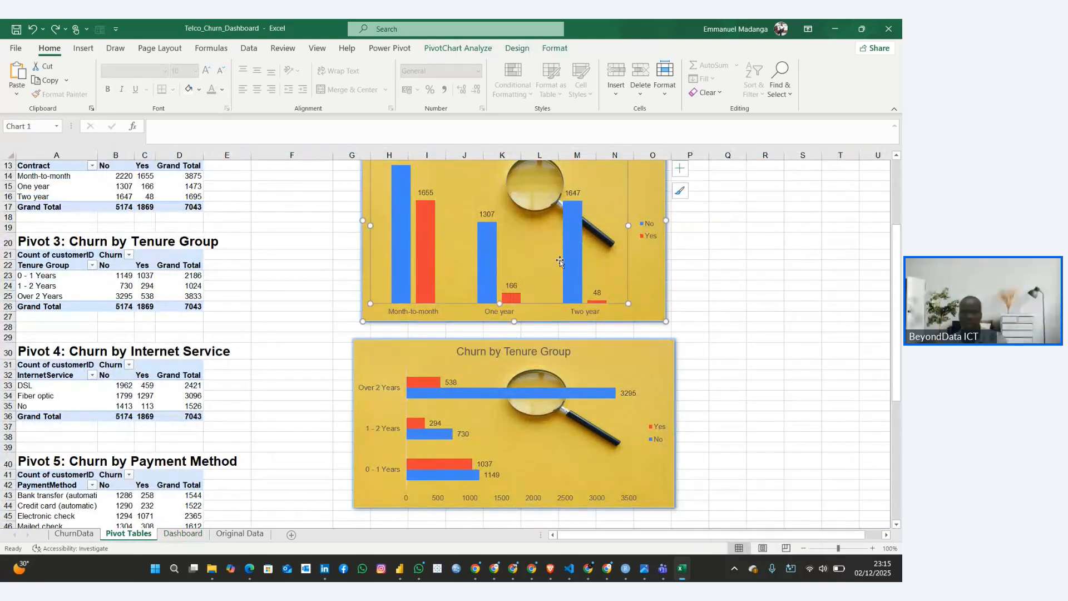
{"action": "scroll", "coordinate": [559, 261], "scroll_direction": "up", "scroll_amount": 3}
{"action": "left_click", "coordinate": [391, 233]}
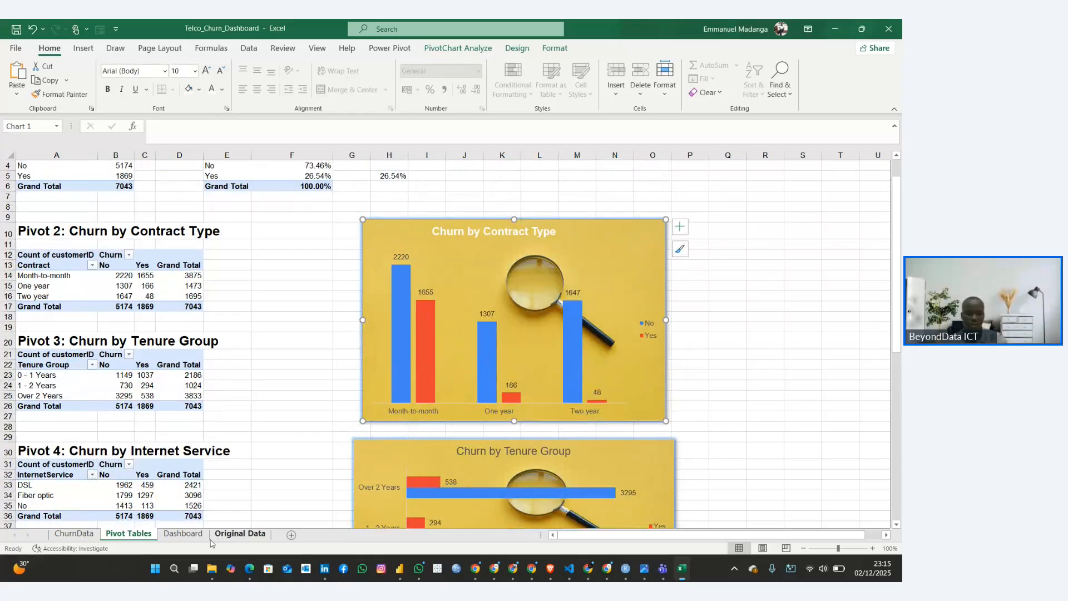
Replace the contract bar chart on the Dashboard sheet by deleting it and pasting the copied contract column chart
{"action": "left_click", "coordinate": [184, 532]}
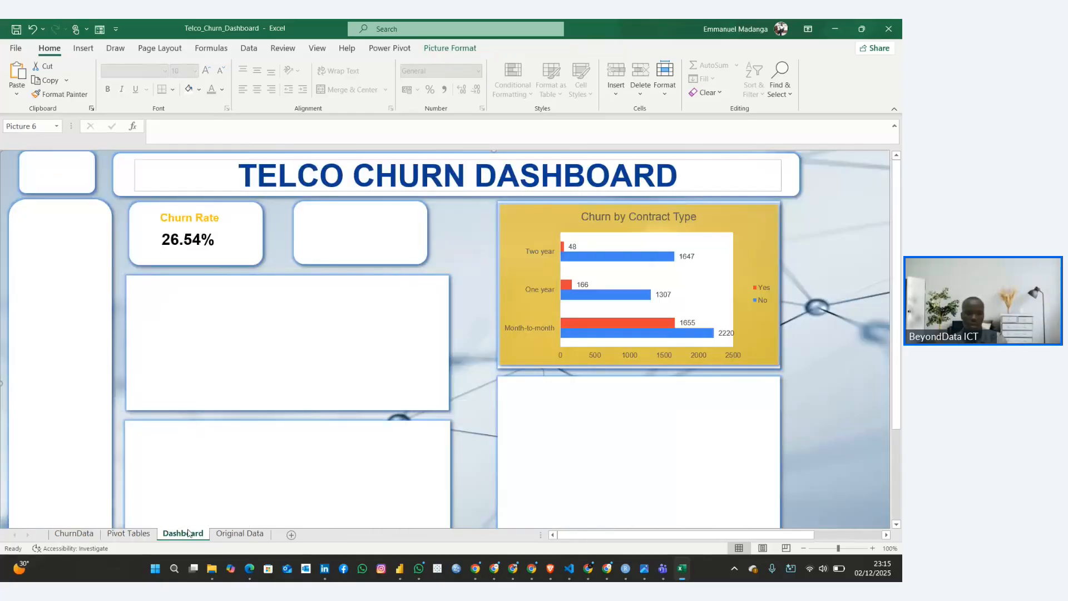
{"action": "left_click", "coordinate": [527, 310]}
{"action": "key", "text": "Delete"}
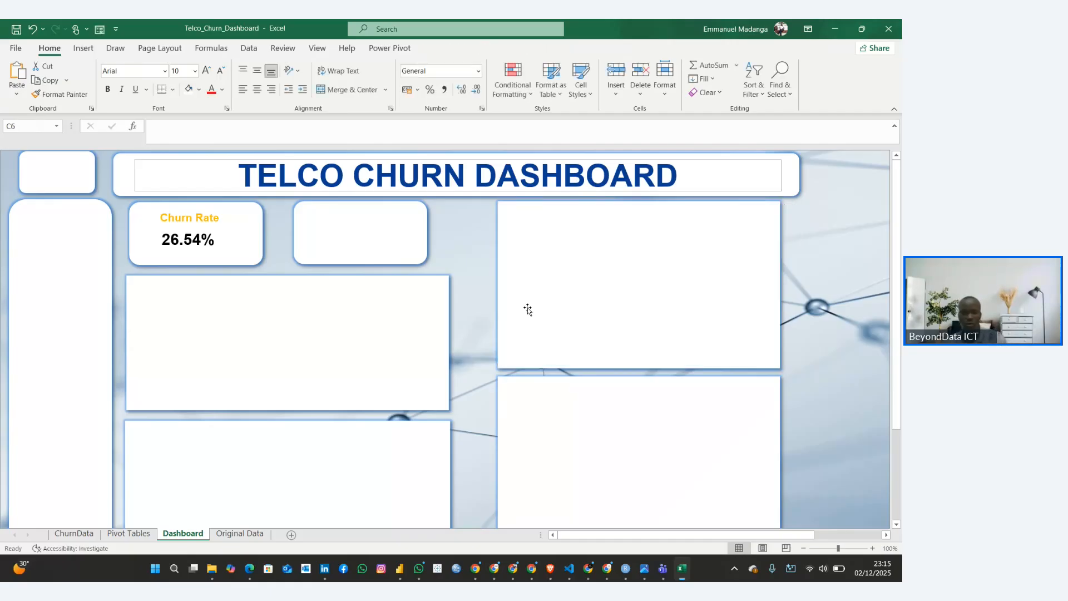
{"action": "key", "text": "ctrl+v"}
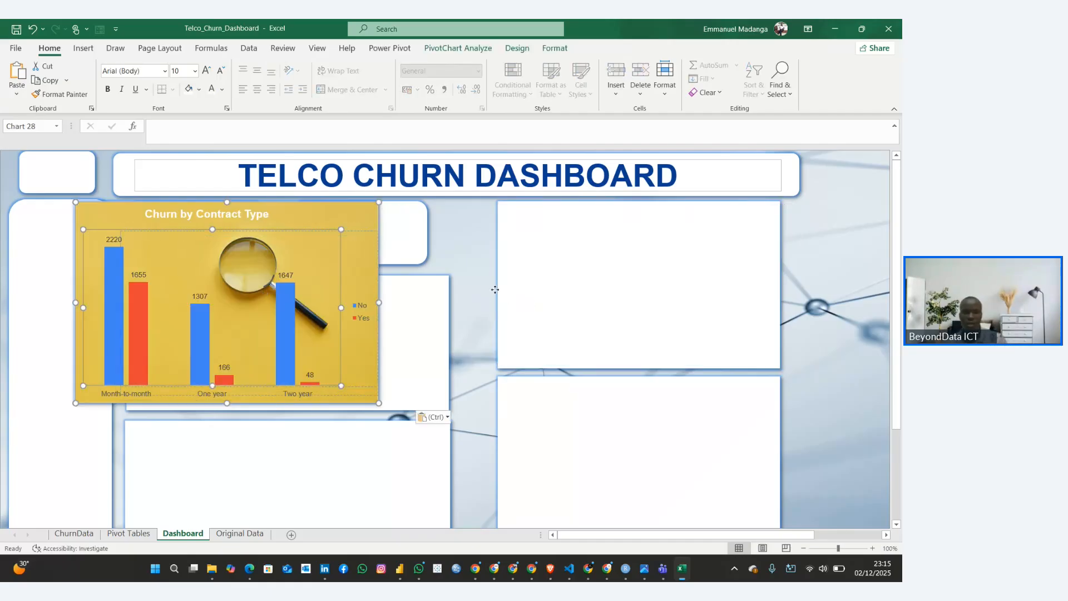
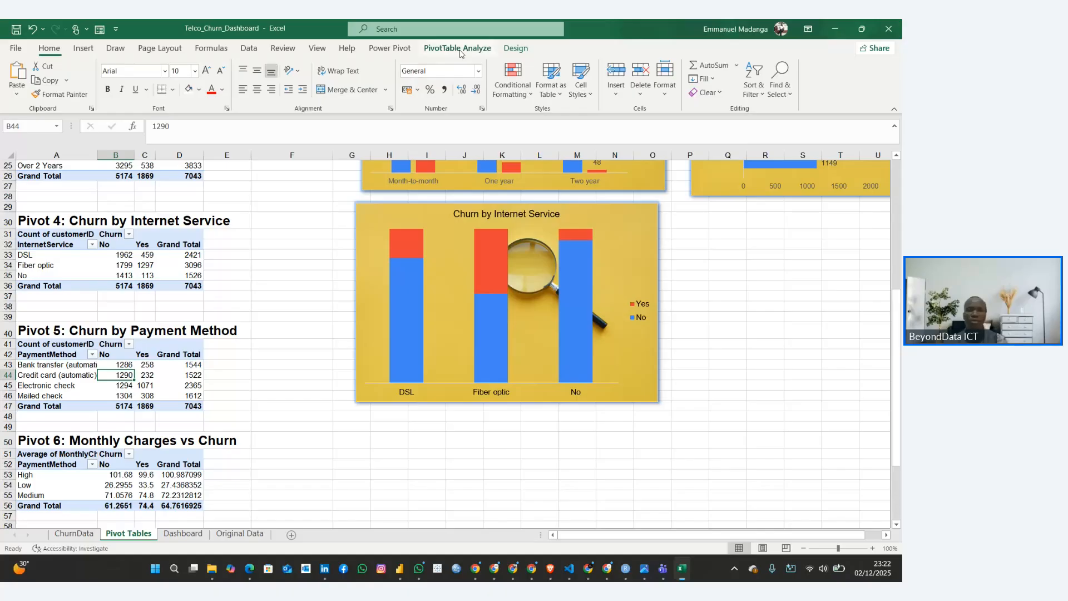
Start a PivotChart from the Churn by Payment Method pivot table and preview the Pie, 3-D Pie and Clustered Bar types
{"action": "left_click", "coordinate": [458, 48]}
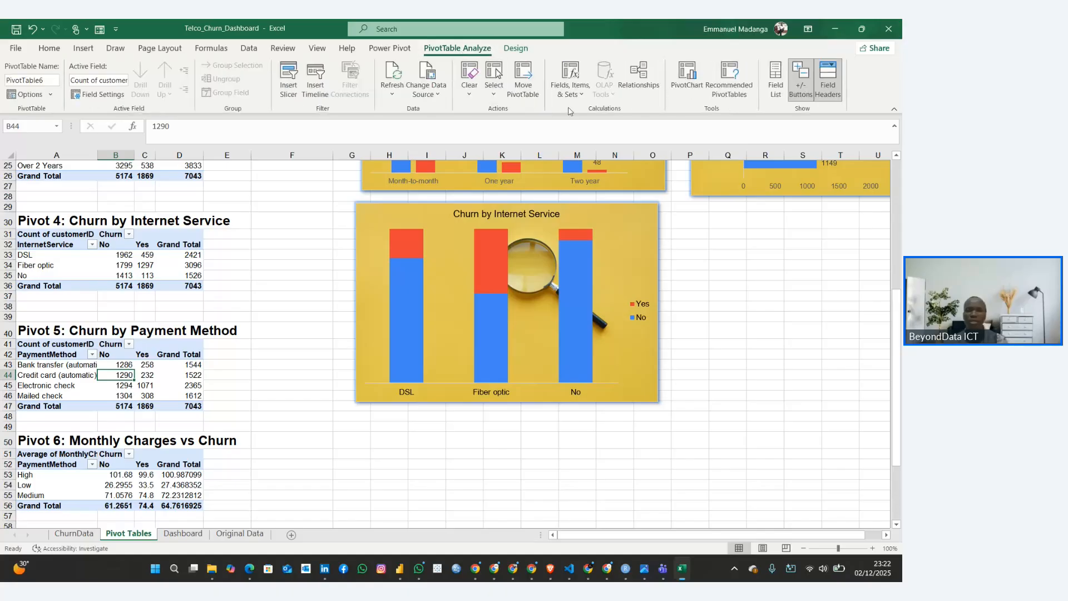
{"action": "left_click", "coordinate": [688, 75]}
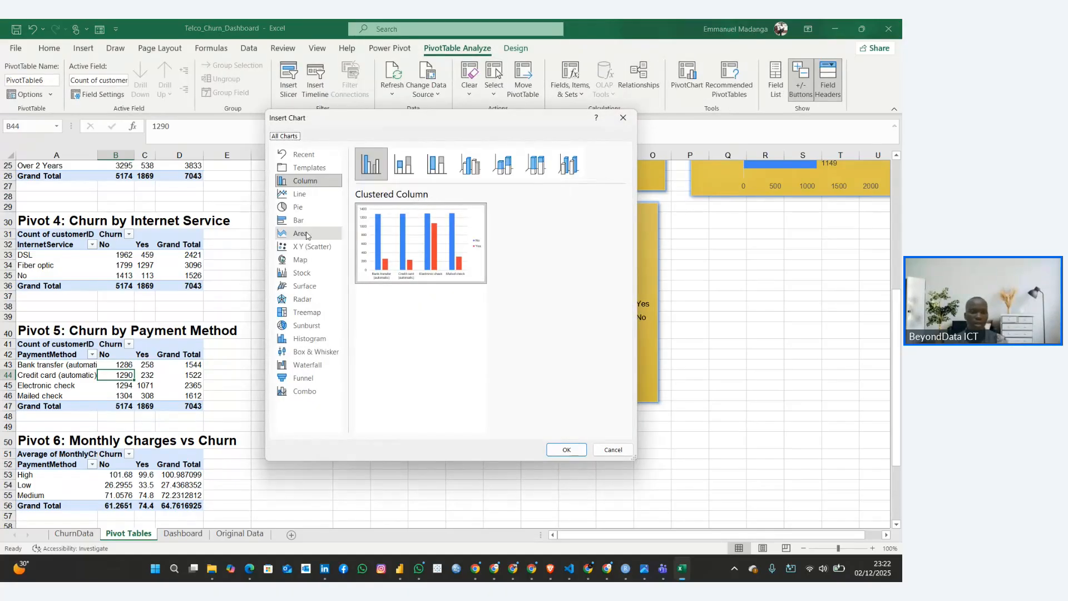
{"action": "left_click", "coordinate": [298, 207]}
{"action": "mouse_move", "coordinate": [401, 236]}
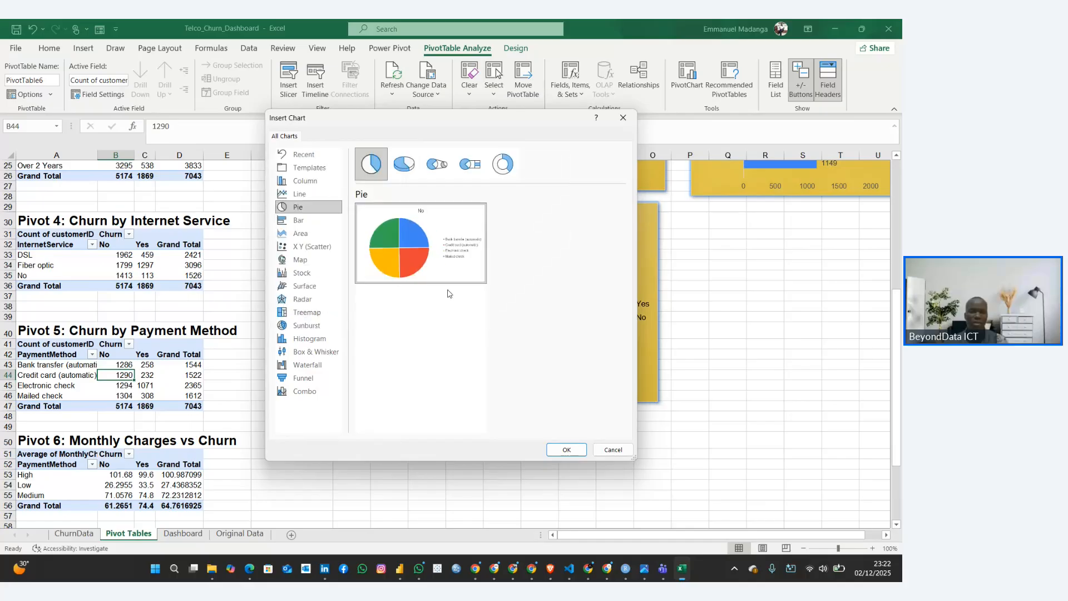
{"action": "left_click", "coordinate": [405, 162]}
{"action": "mouse_move", "coordinate": [362, 272]}
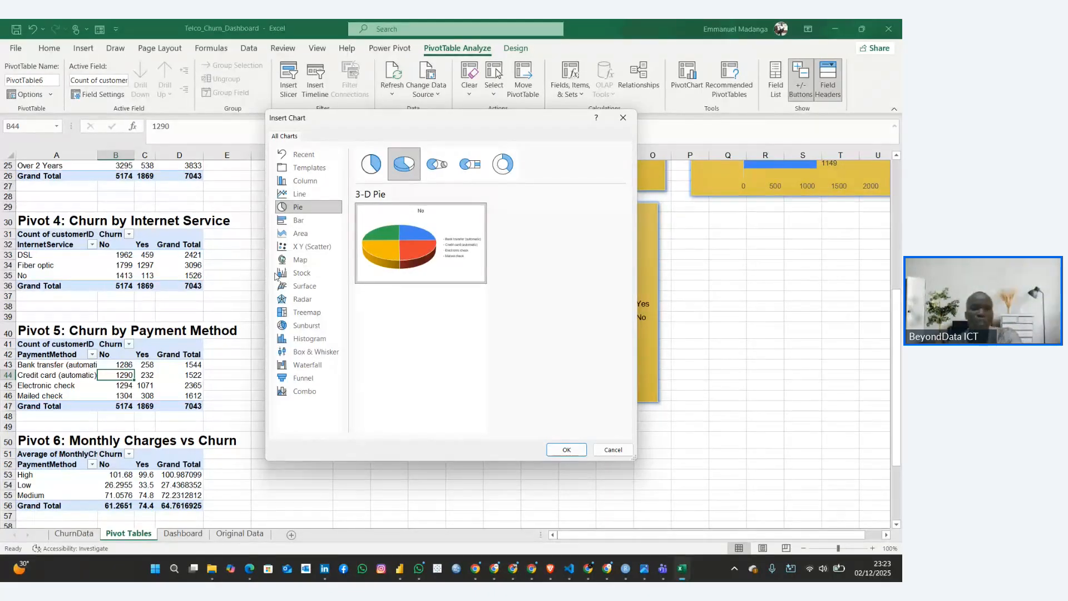
{"action": "left_click", "coordinate": [298, 220]}
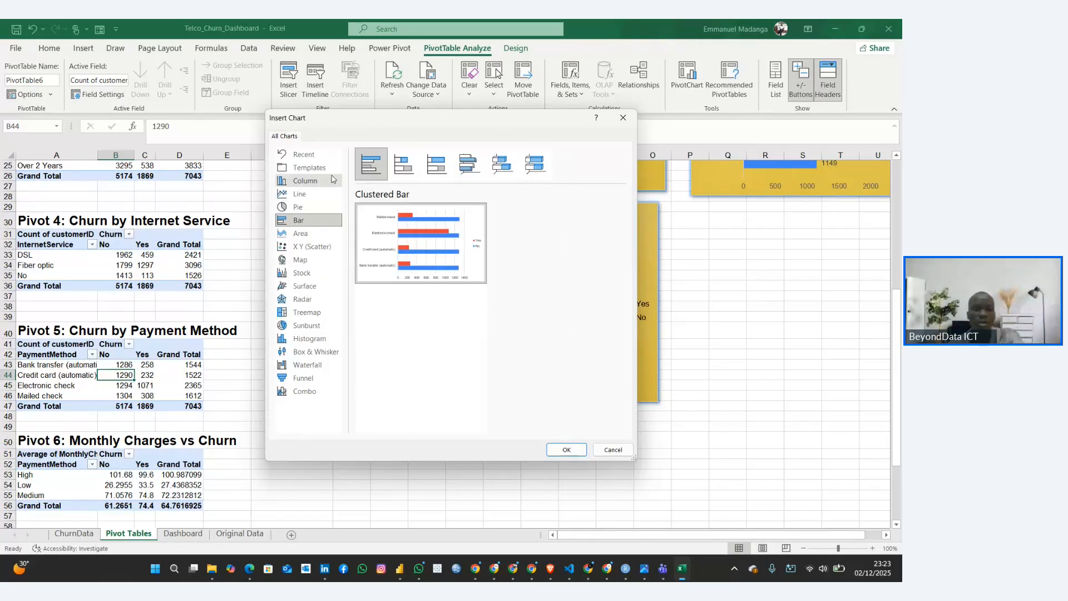
Compare the 3-D Stacked and 3-D 100% Stacked Column types, and insert the payment method chart as 3-D Stacked Column
{"action": "left_click", "coordinate": [309, 182]}
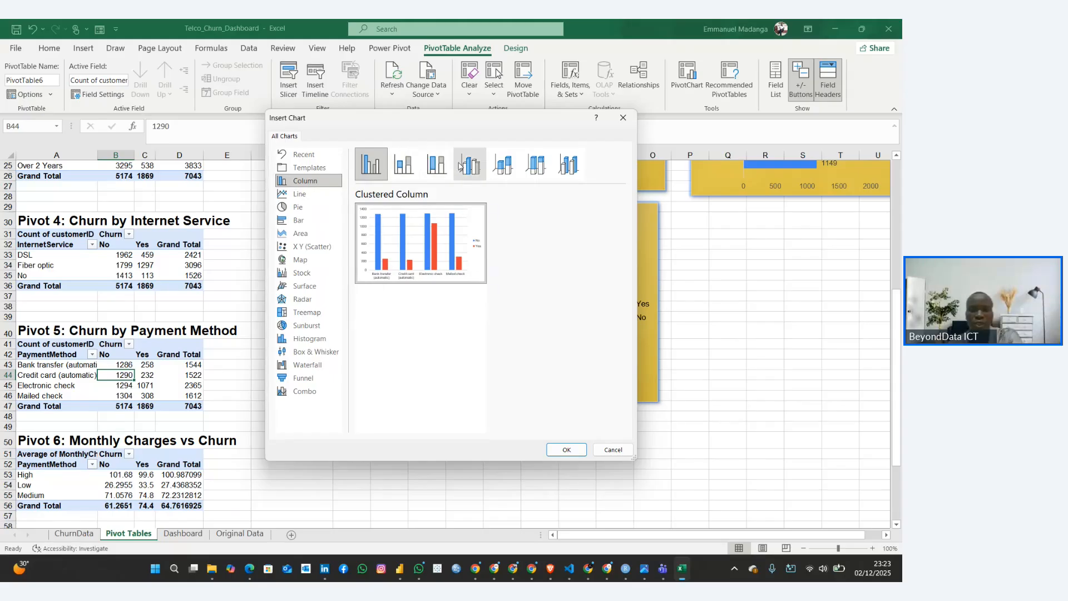
{"action": "left_click", "coordinate": [502, 169]}
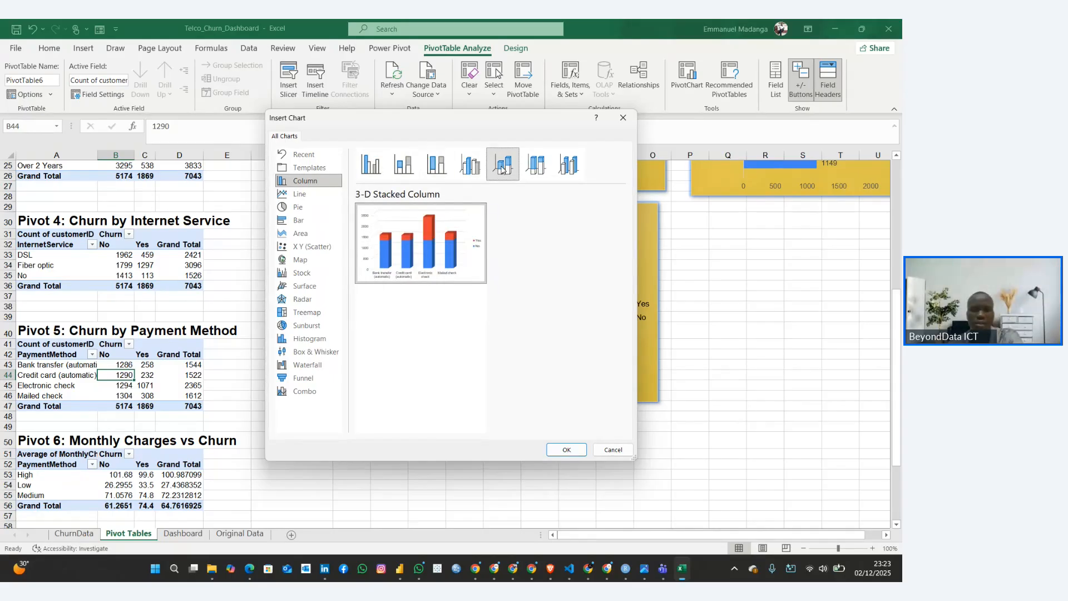
{"action": "left_click", "coordinate": [537, 166]}
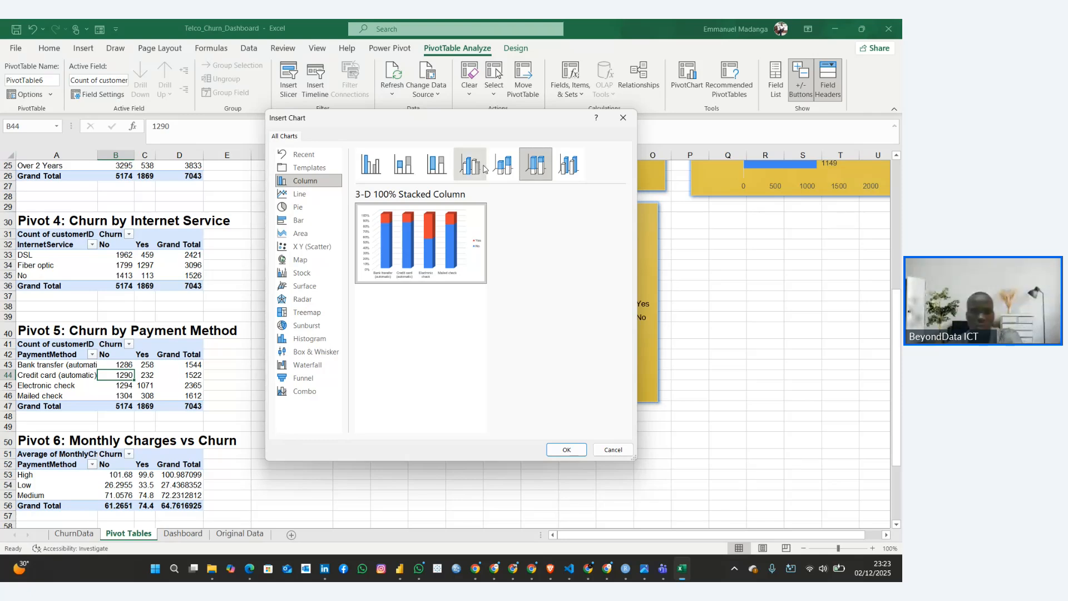
{"action": "left_click", "coordinate": [502, 164]}
{"action": "left_click", "coordinate": [529, 170]}
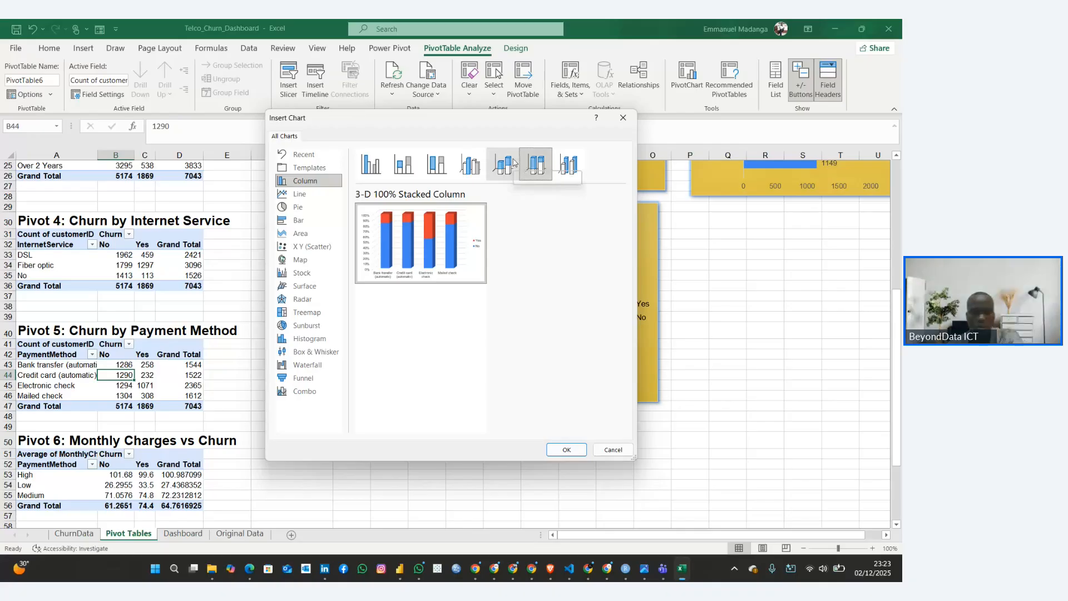
{"action": "left_click", "coordinate": [514, 163]}
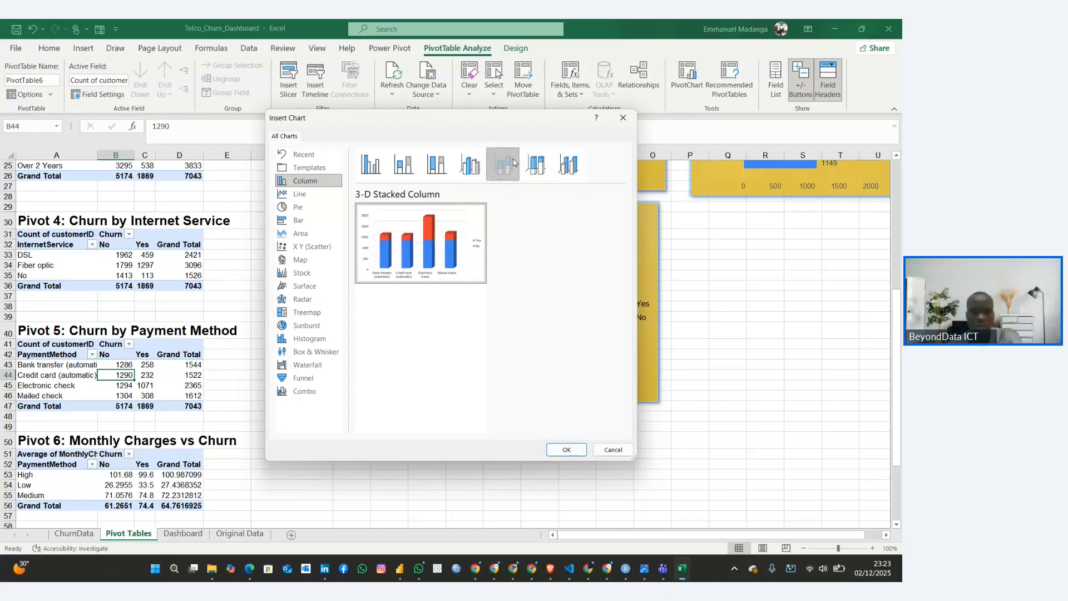
{"action": "left_click", "coordinate": [563, 449]}
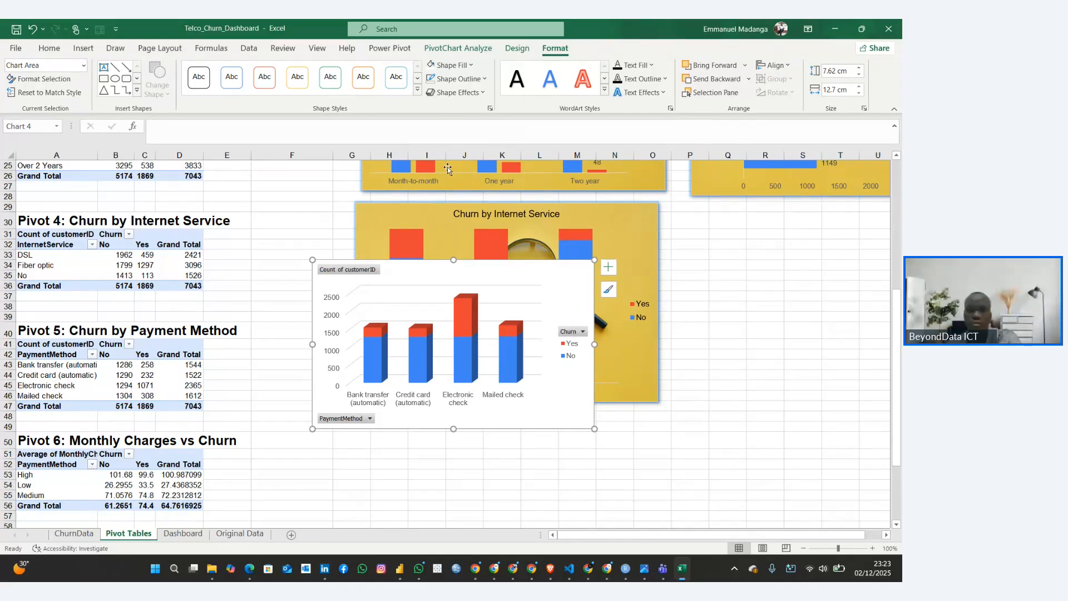
Change the payment method chart to the two-dimensional Stacked Column type
{"action": "right_click", "coordinate": [520, 266]}
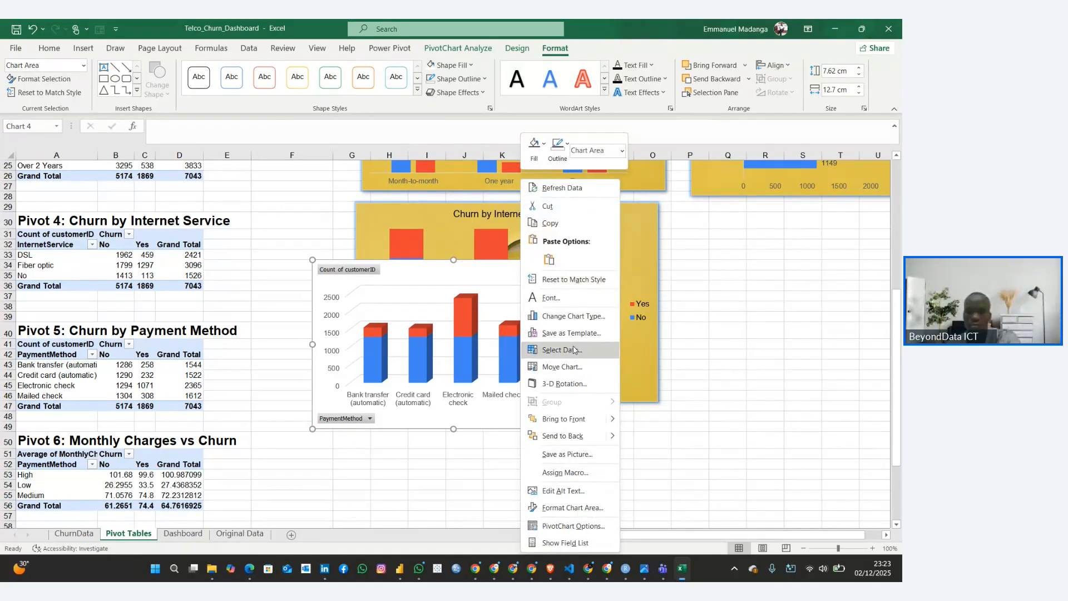
{"action": "left_click", "coordinate": [573, 316]}
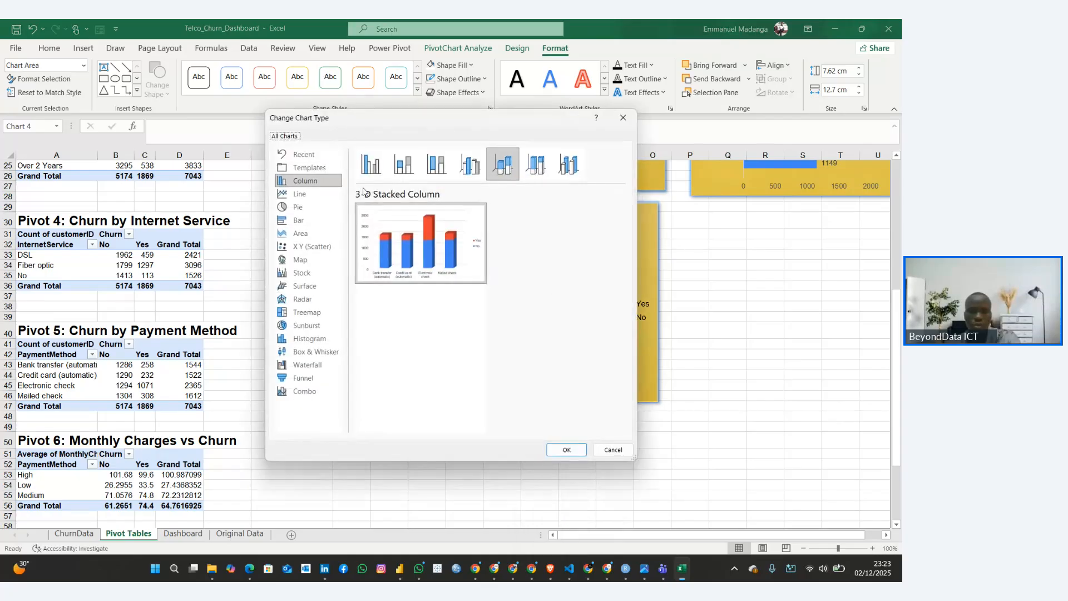
{"action": "left_click", "coordinate": [403, 164]}
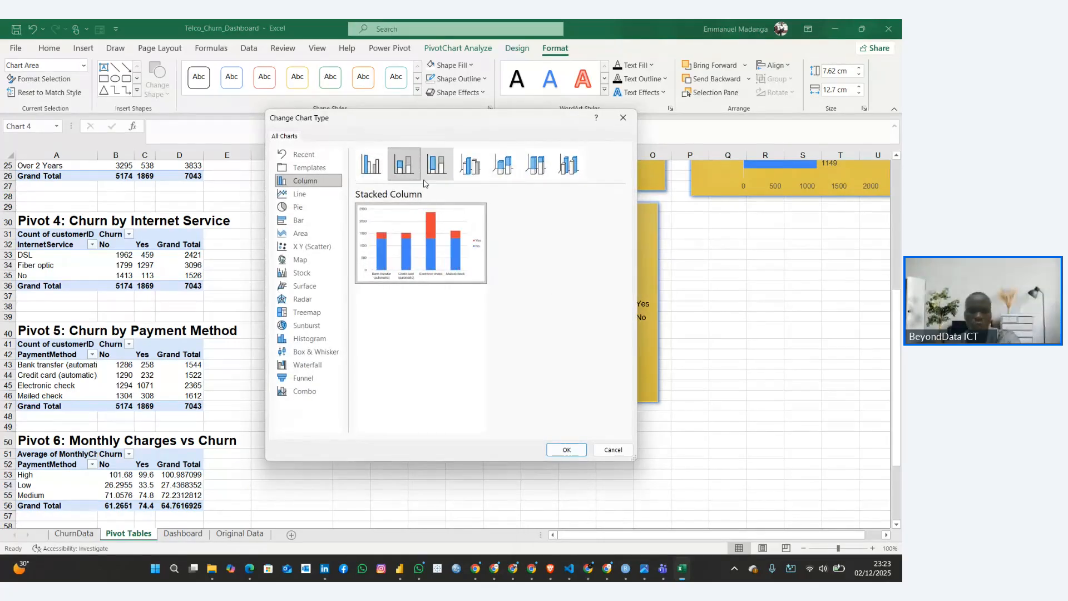
{"action": "left_click", "coordinate": [565, 449]}
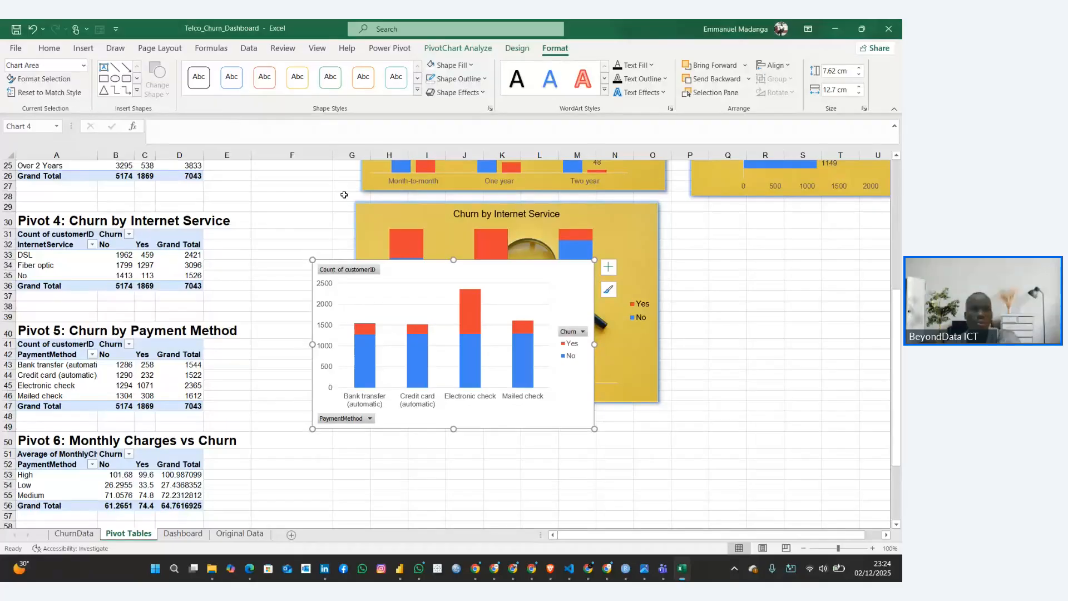
Change the payment method chart's type to 100% Stacked Column
{"action": "right_click", "coordinate": [434, 276]}
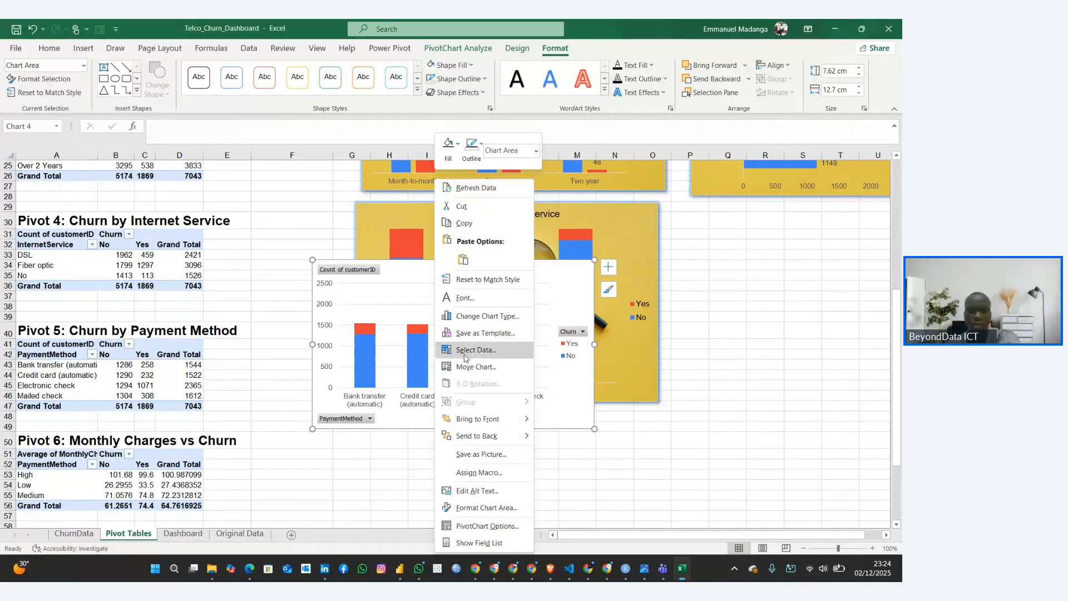
{"action": "left_click", "coordinate": [487, 316]}
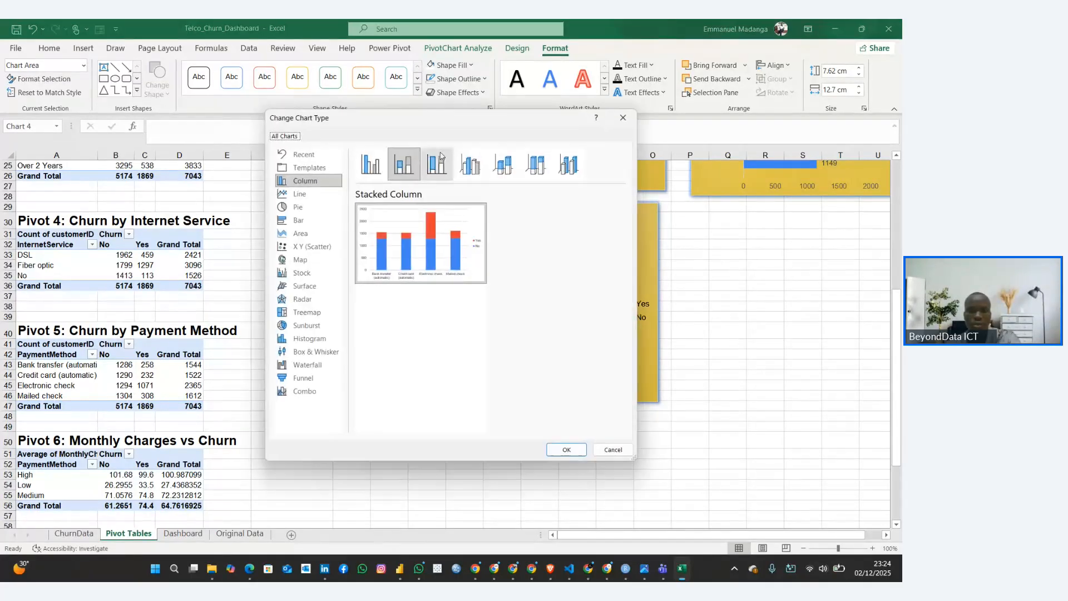
{"action": "left_click", "coordinate": [437, 164]}
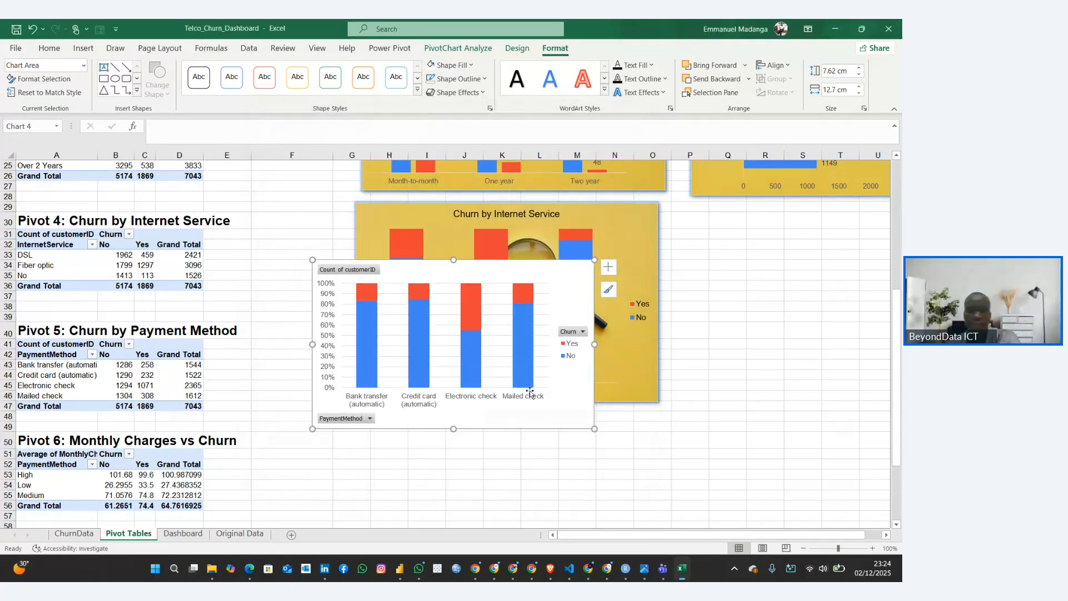
{"action": "left_click", "coordinate": [566, 450]}
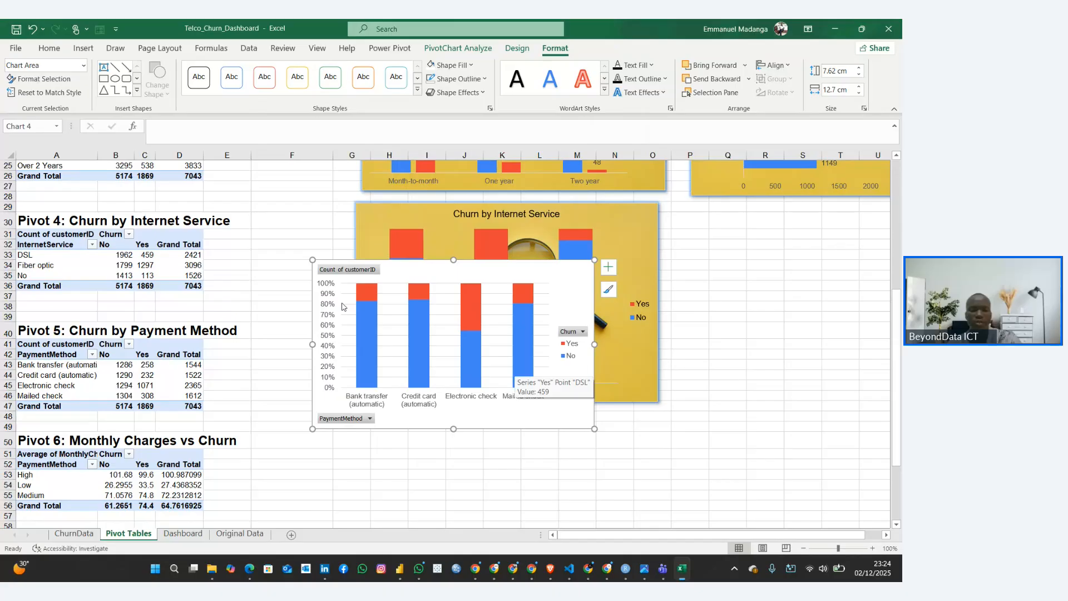
Hide all field buttons on the payment method chart and add a chart title placeholder
{"action": "right_click", "coordinate": [358, 269]}
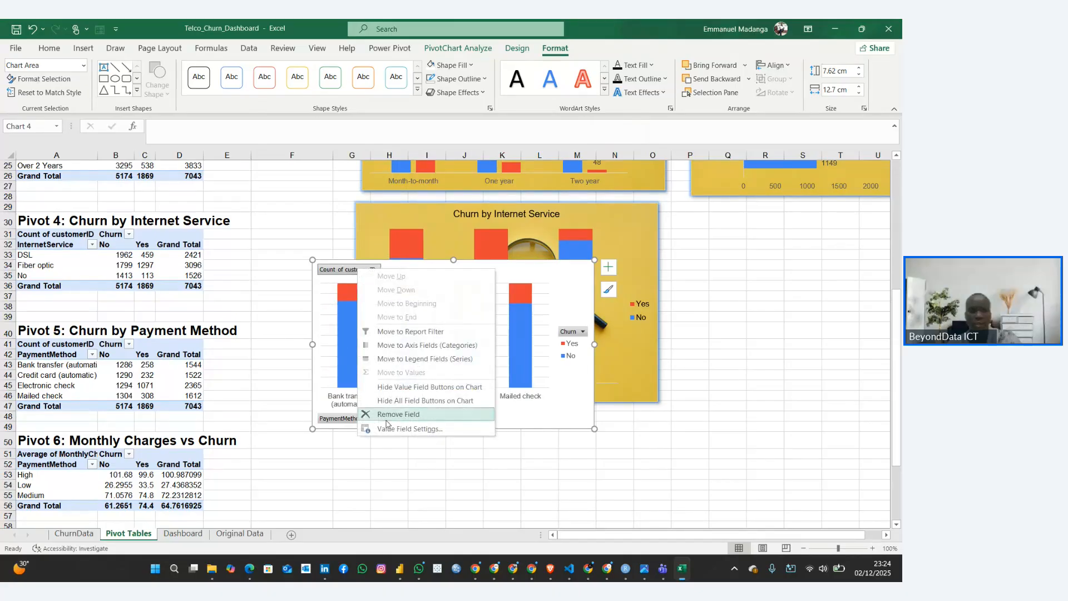
{"action": "left_click", "coordinate": [387, 400]}
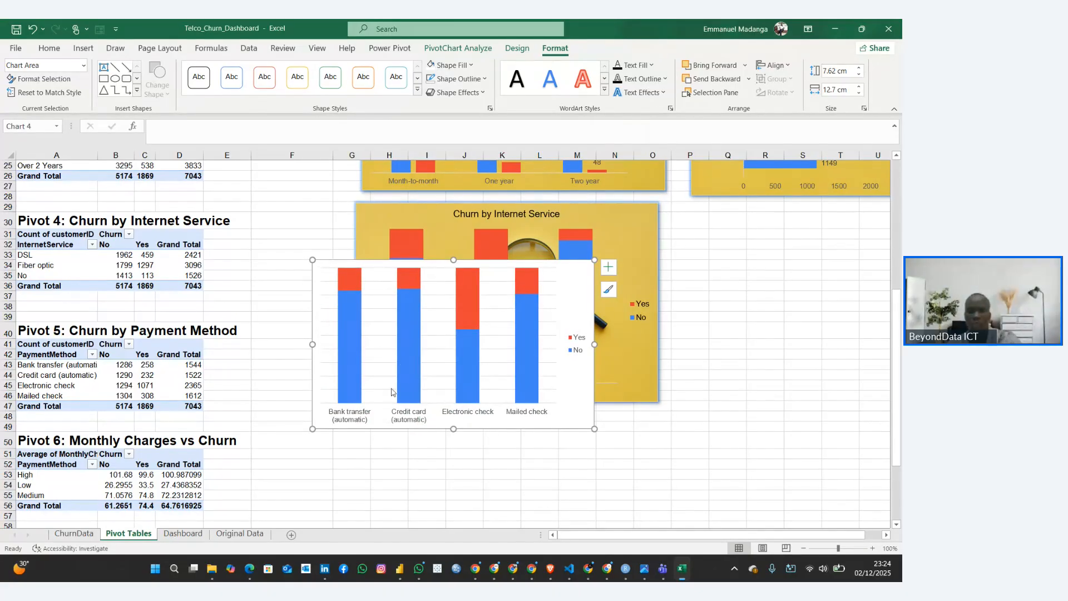
{"action": "left_click", "coordinate": [608, 267]}
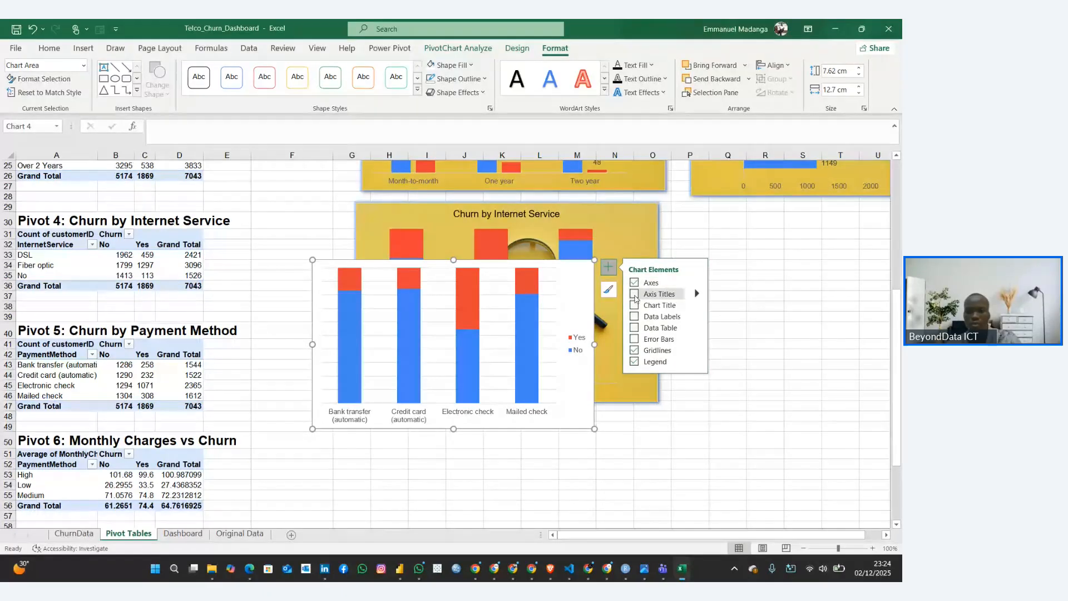
{"action": "left_click", "coordinate": [634, 305]}
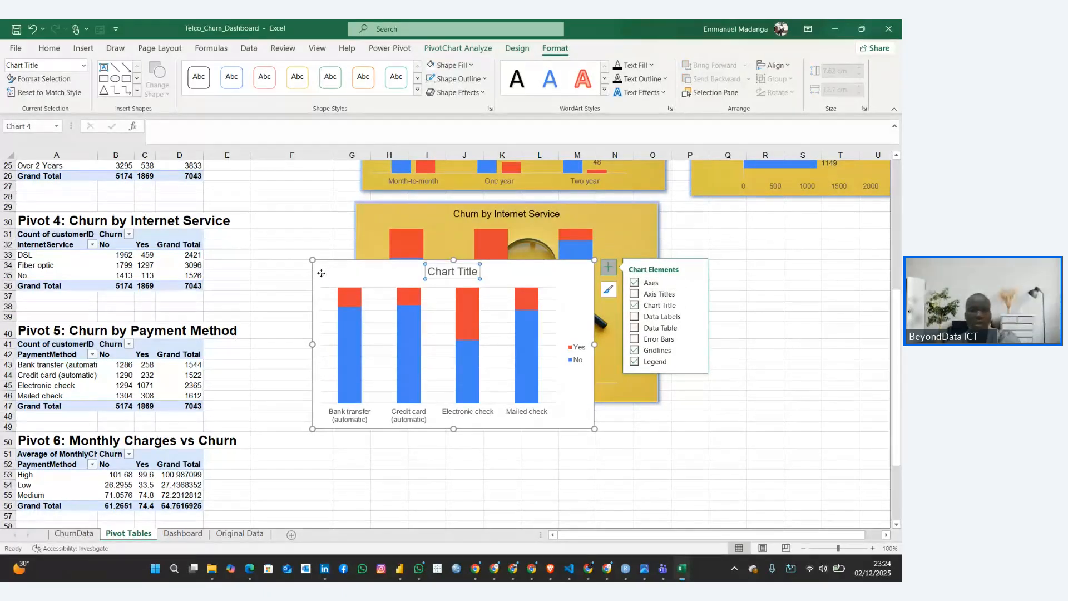
Copy the Churn by Internet Service chart's formatting onto the payment method chart with Format Painter, and move the latter down the sheet
{"action": "left_click", "coordinate": [365, 218]}
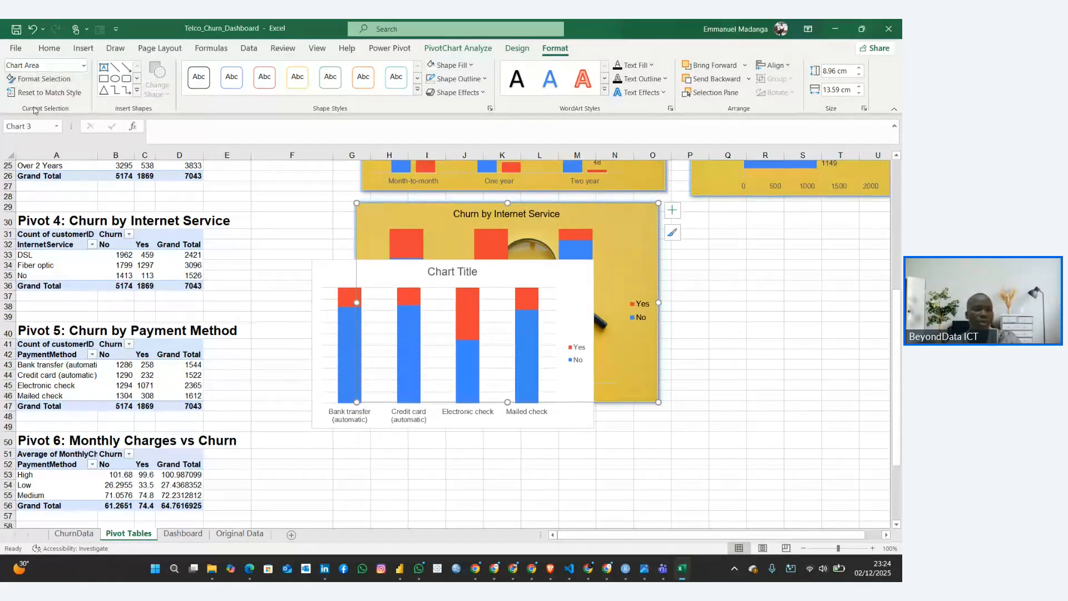
{"action": "left_click", "coordinate": [49, 48]}
{"action": "left_click", "coordinate": [60, 94]}
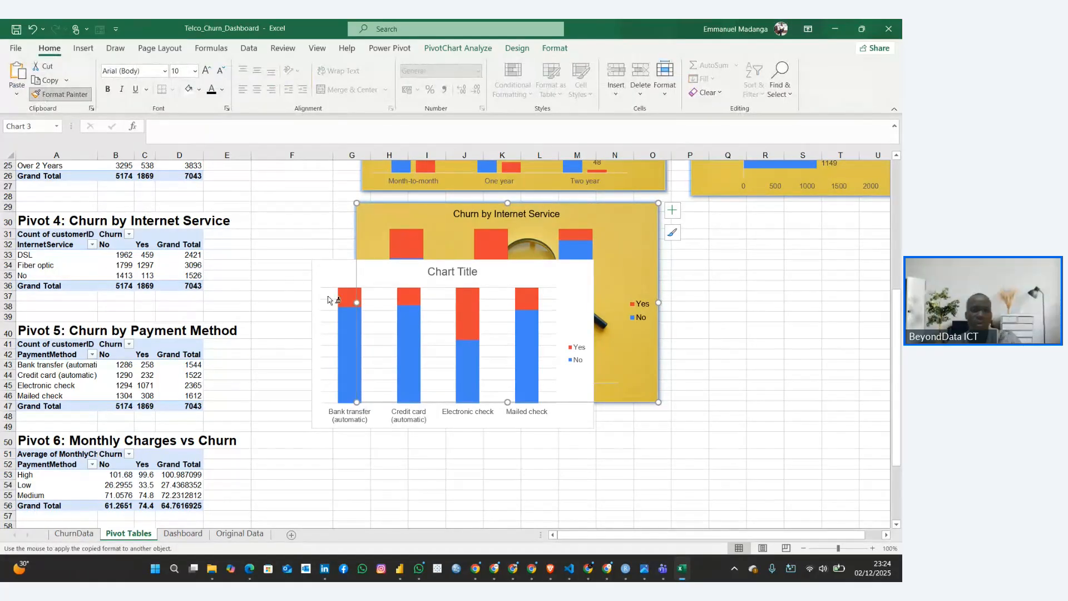
{"action": "left_click", "coordinate": [331, 273]}
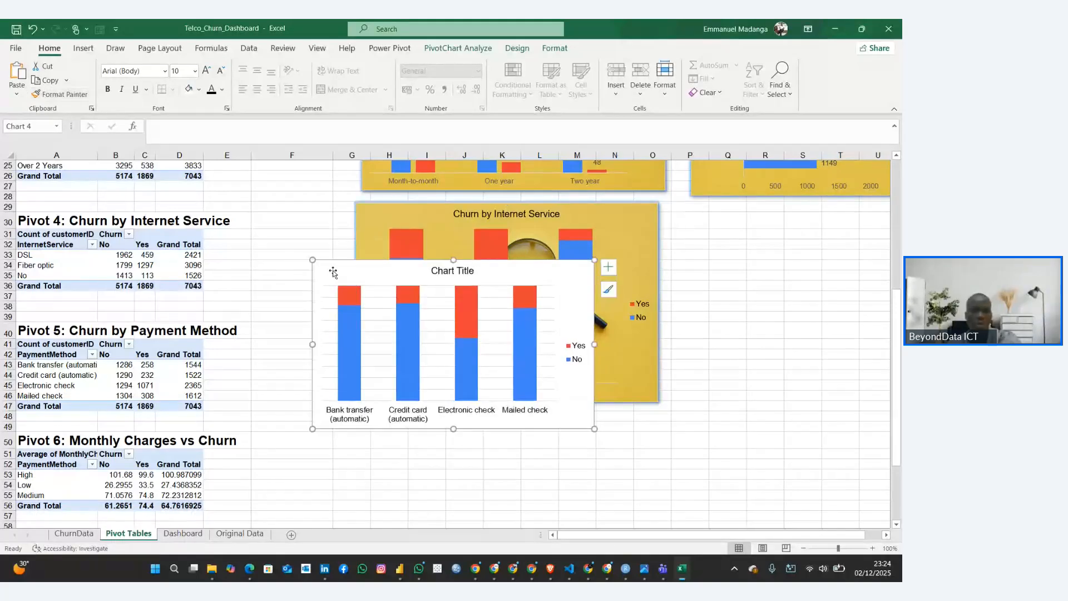
{"action": "left_click_drag", "start_coordinate": [333, 270], "coordinate": [374, 383]}
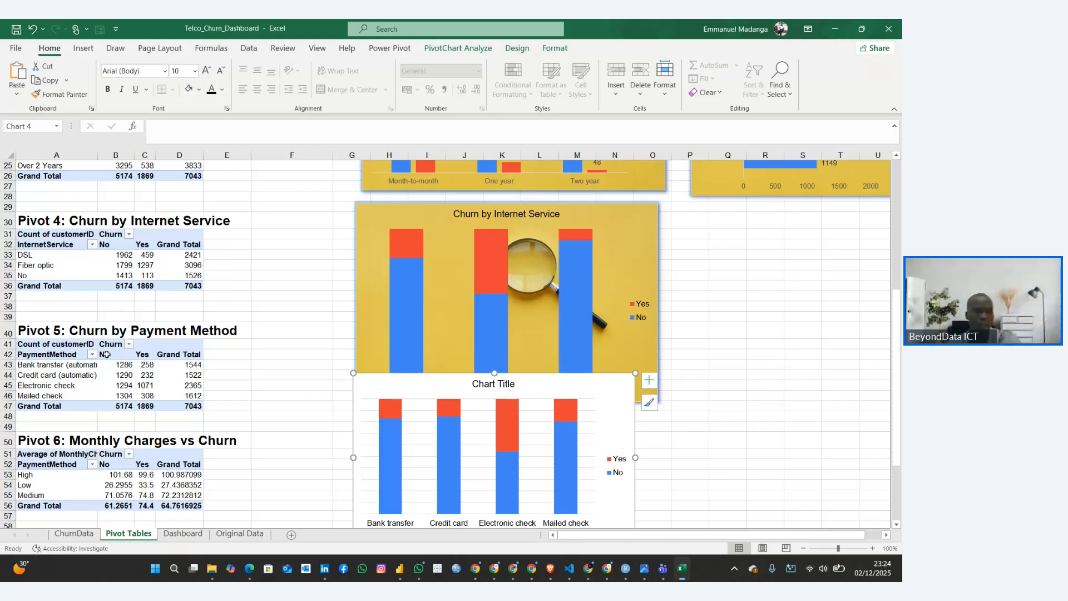
Title the payment method chart "Churn by Payment Method"
{"action": "scroll", "coordinate": [127, 350], "scroll_direction": "down", "scroll_amount": 2}
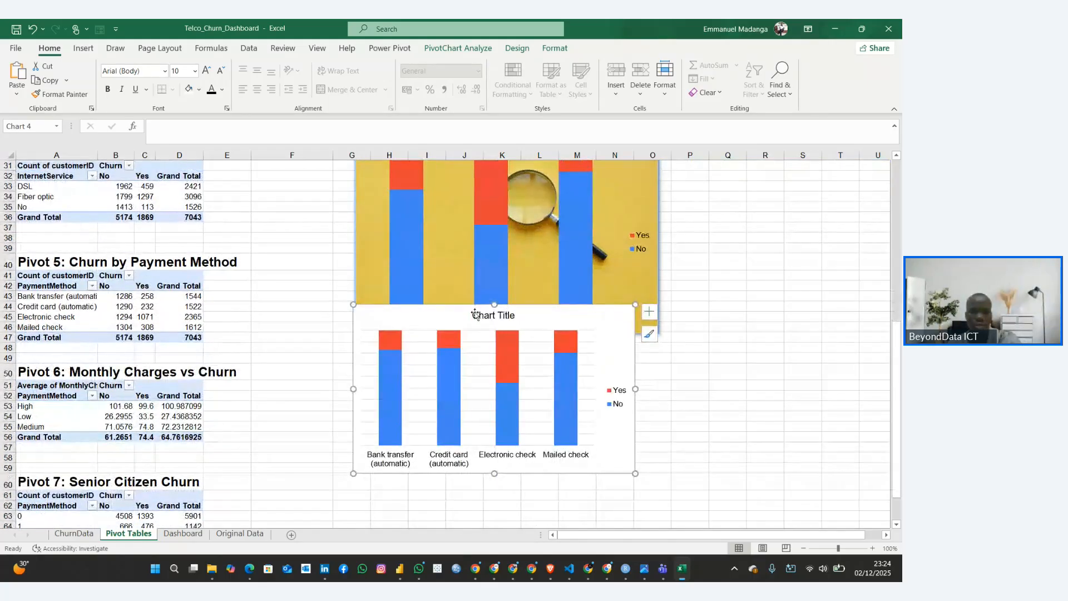
{"action": "double_click", "coordinate": [493, 315]}
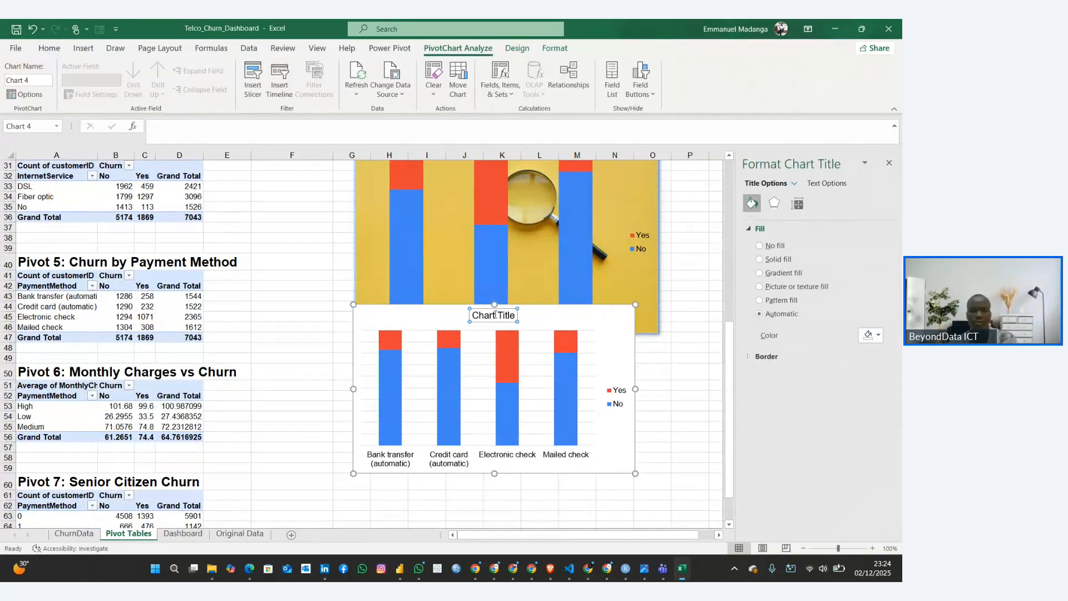
{"action": "type", "text": "Ch"}
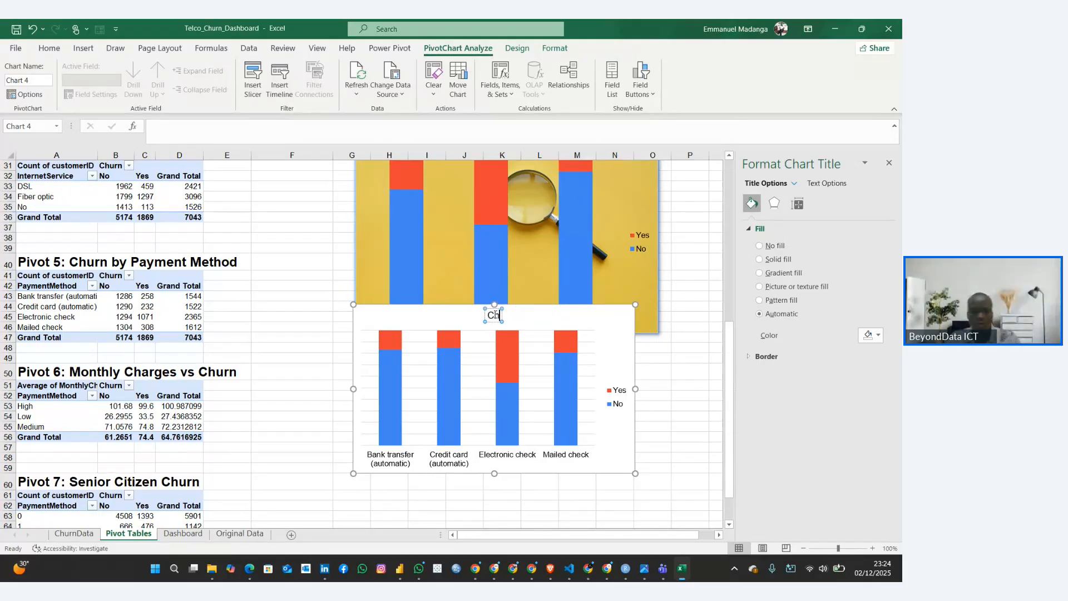
{"action": "type", "text": "urn by P"}
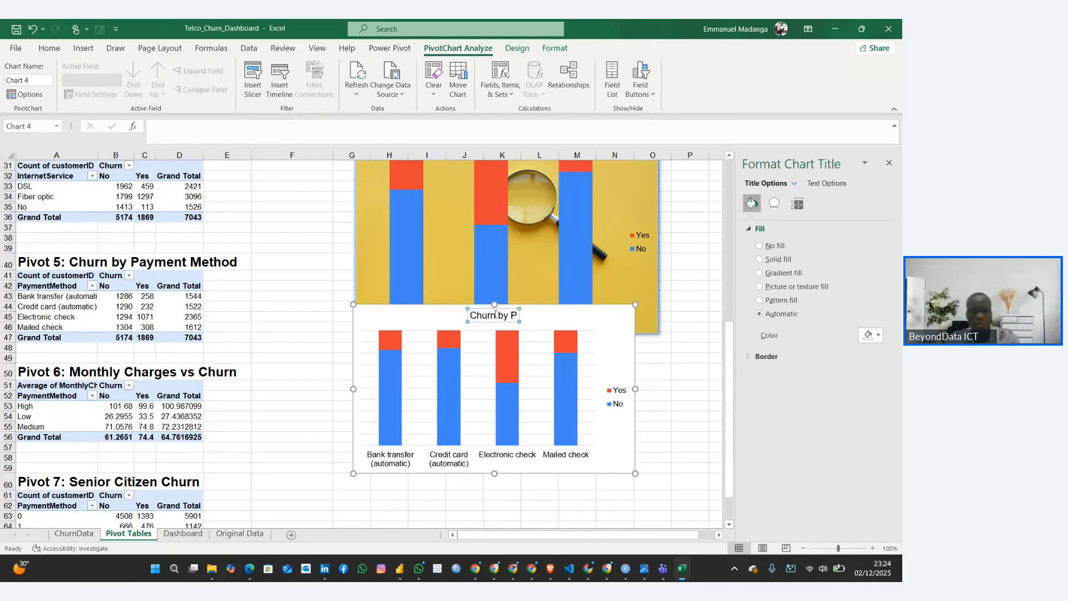
{"action": "type", "text": "ayment Method"}
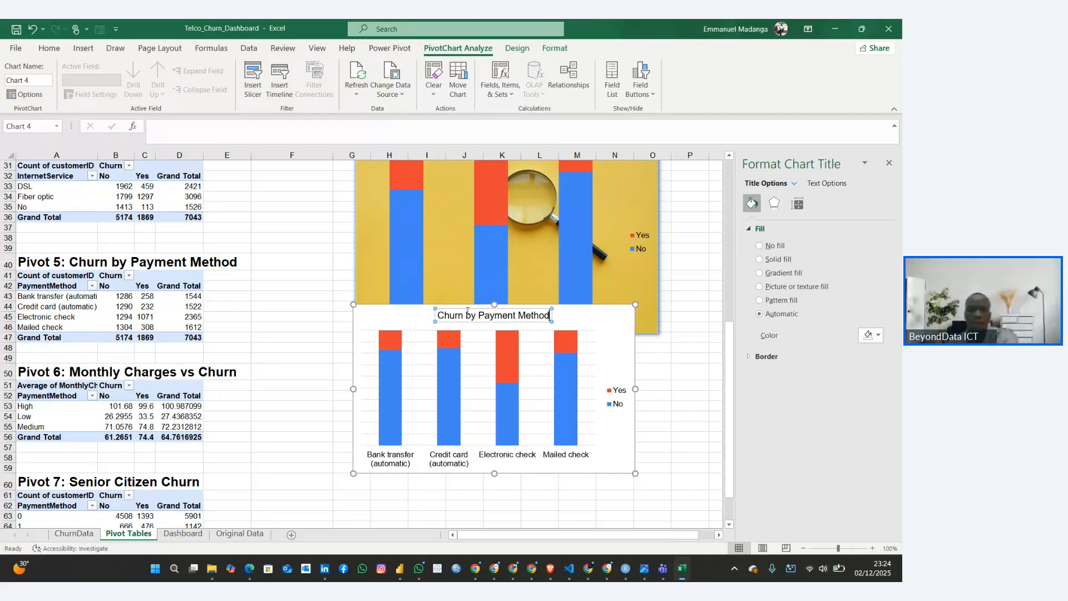
{"action": "left_click", "coordinate": [404, 323]}
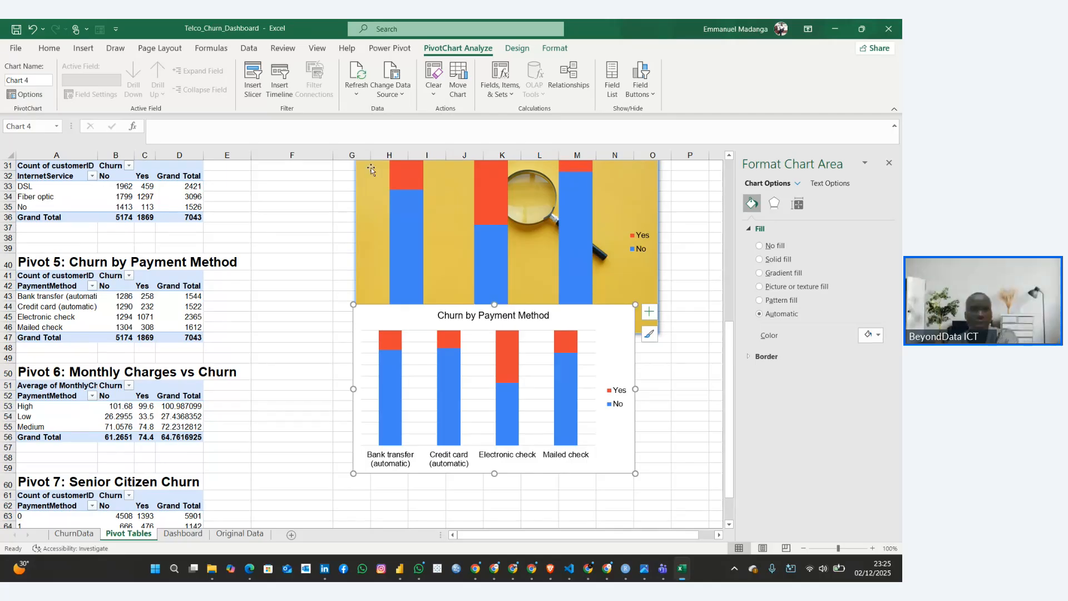
Move the payment method chart down so it sits directly below the Churn by Internet Service chart
{"action": "left_click", "coordinate": [49, 47]}
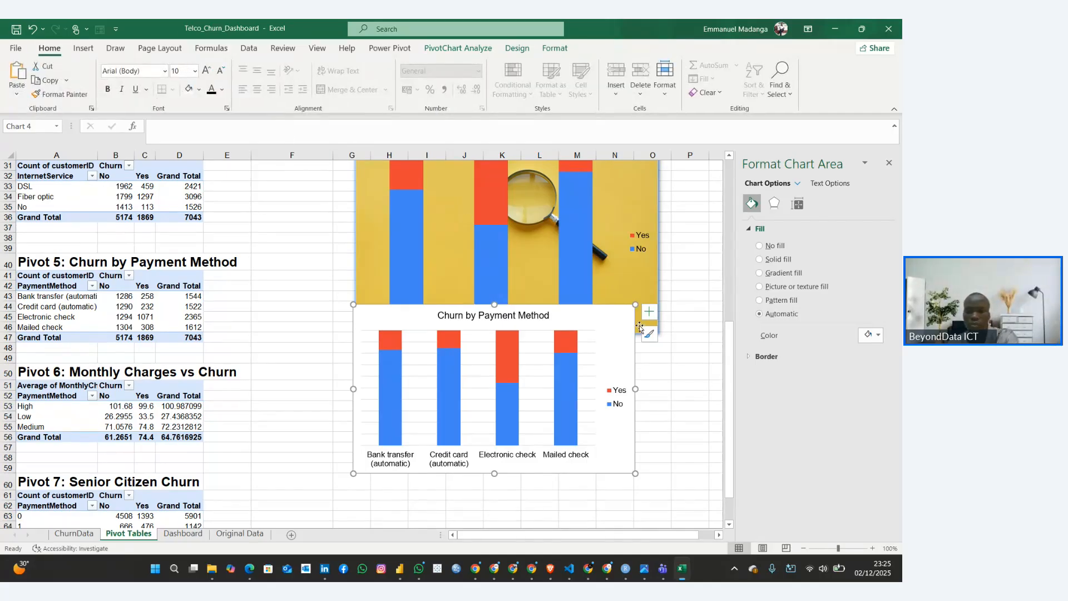
{"action": "right_click", "coordinate": [598, 318]}
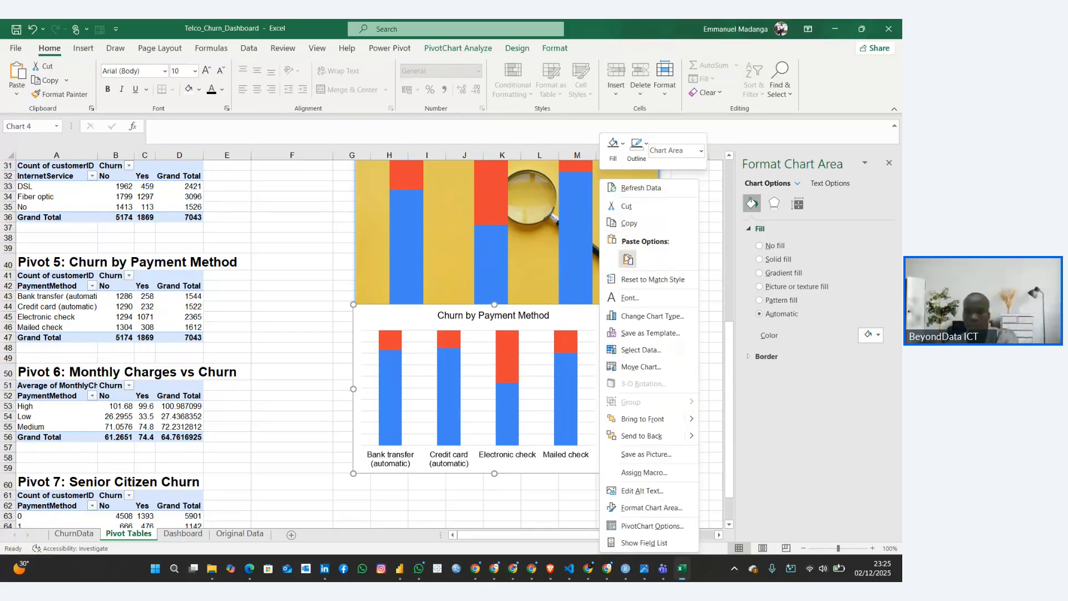
{"action": "left_click", "coordinate": [367, 322]}
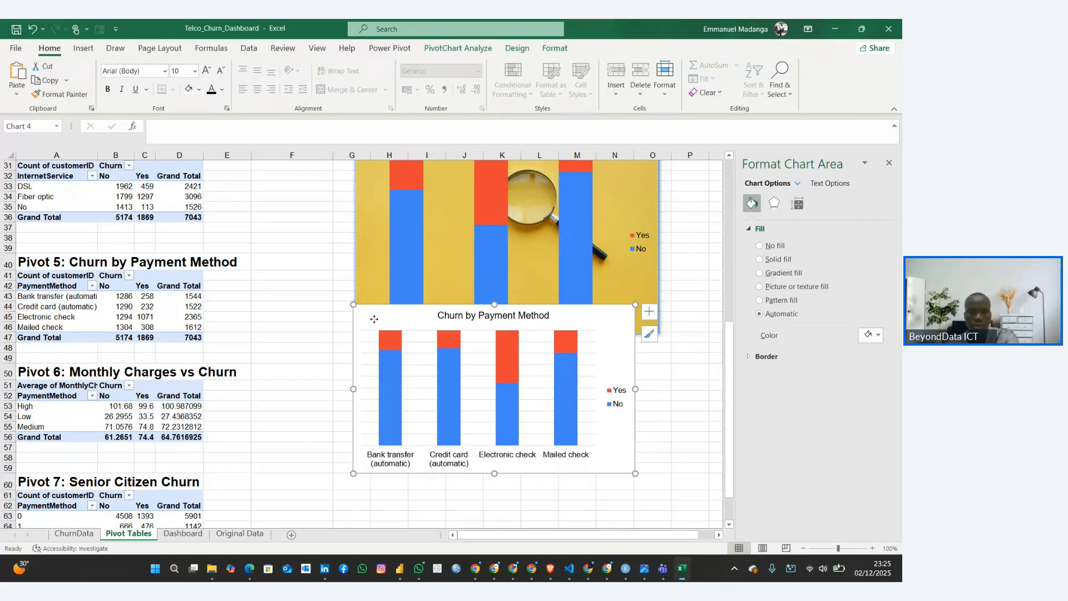
{"action": "left_click_drag", "start_coordinate": [374, 321], "coordinate": [368, 356]}
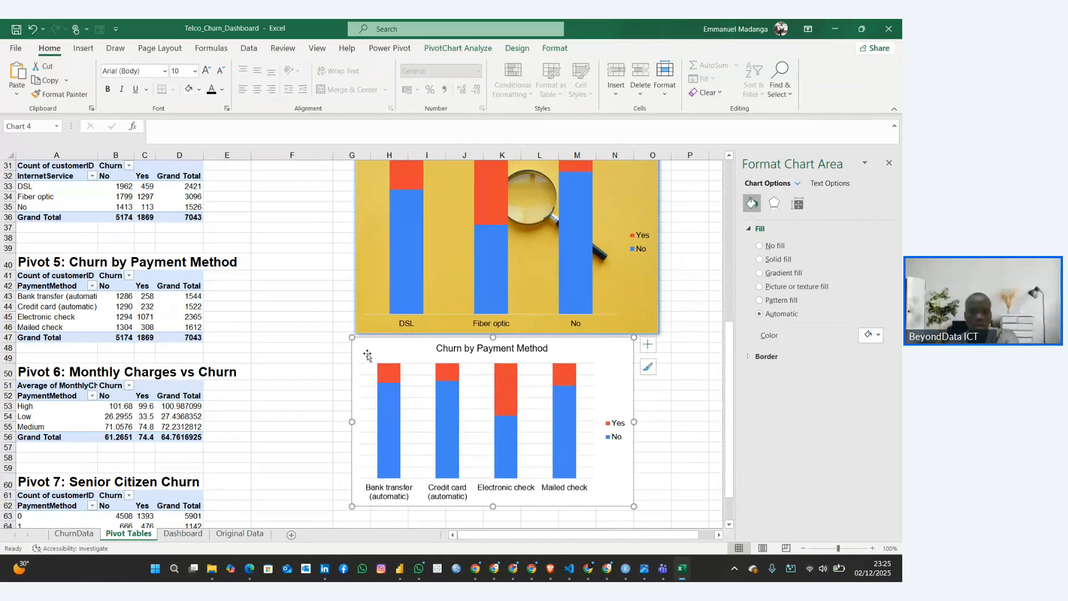
Fill the payment method chart's background with the stock image of a magnifying glass on yellow
{"action": "right_click", "coordinate": [367, 356]}
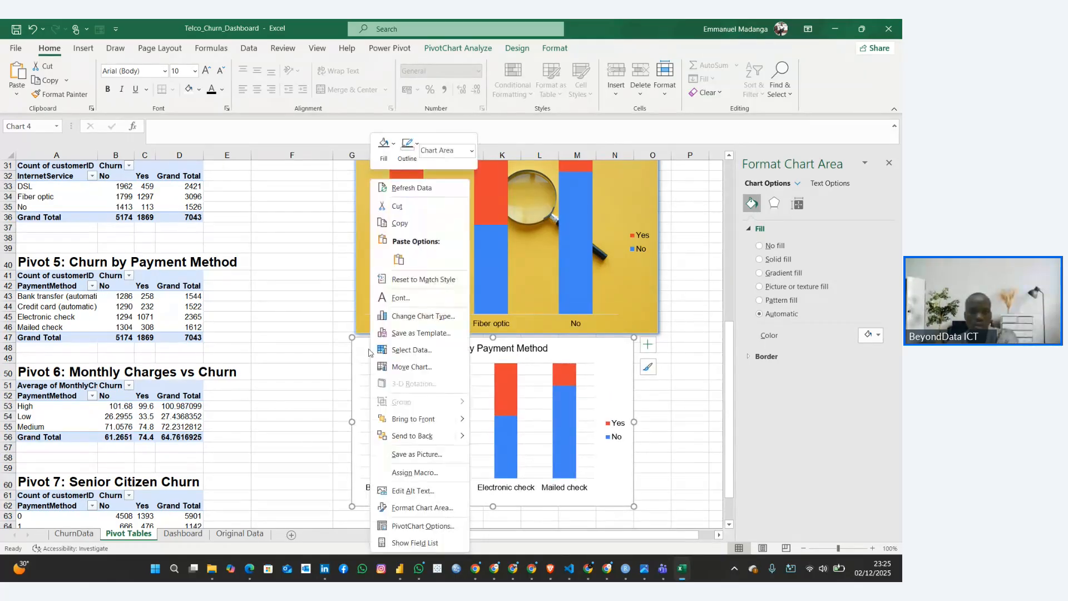
{"action": "left_click", "coordinate": [388, 153]}
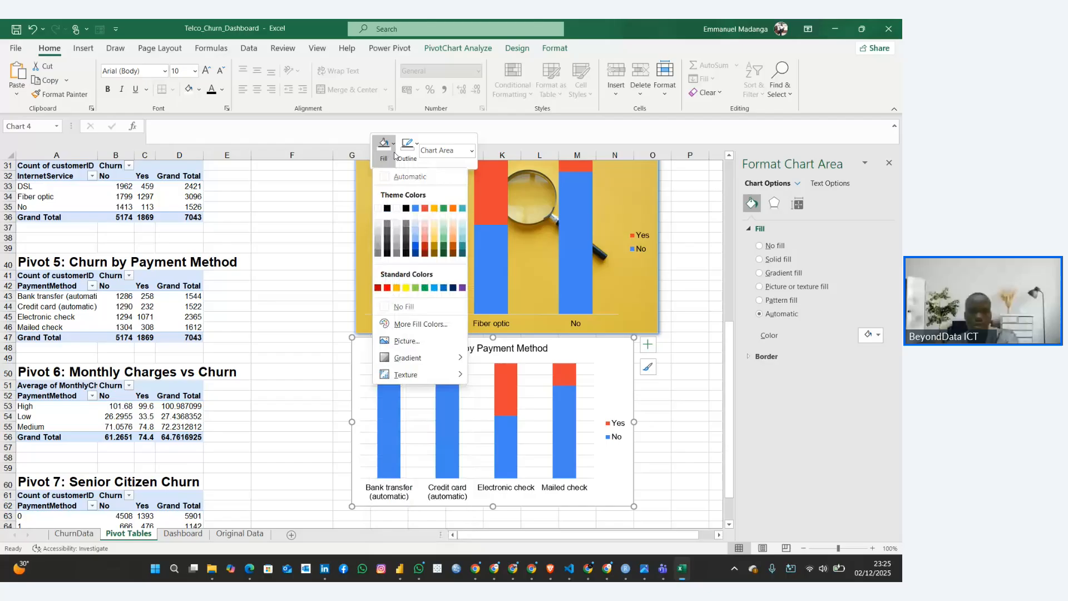
{"action": "left_click", "coordinate": [408, 341]}
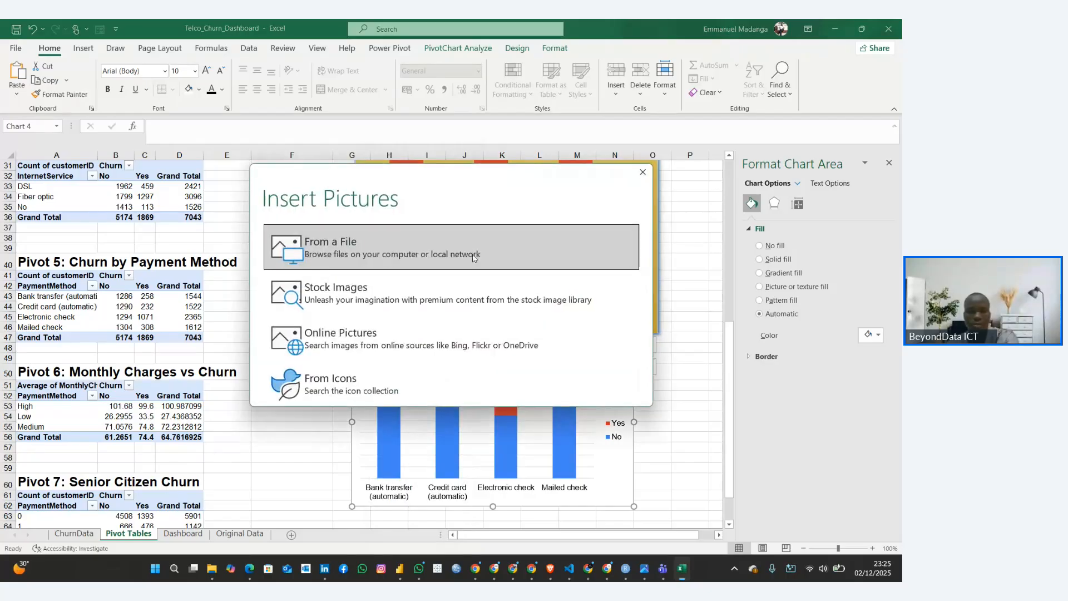
{"action": "left_click", "coordinate": [372, 253]}
{"action": "left_click", "coordinate": [411, 278]}
{"action": "left_click", "coordinate": [389, 234]}
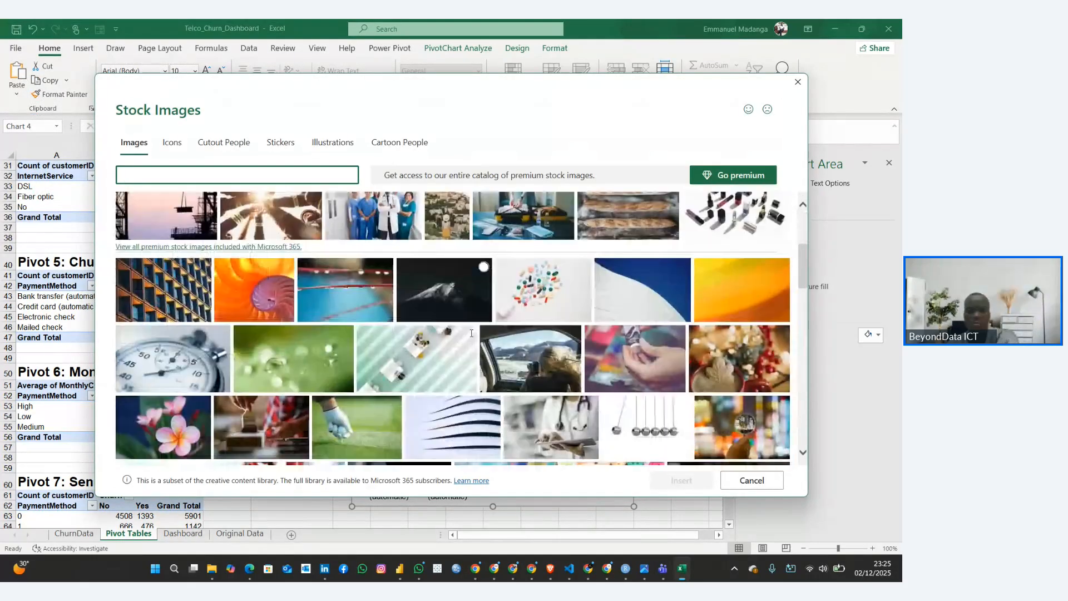
{"action": "scroll", "coordinate": [471, 333], "scroll_direction": "down", "scroll_amount": 10}
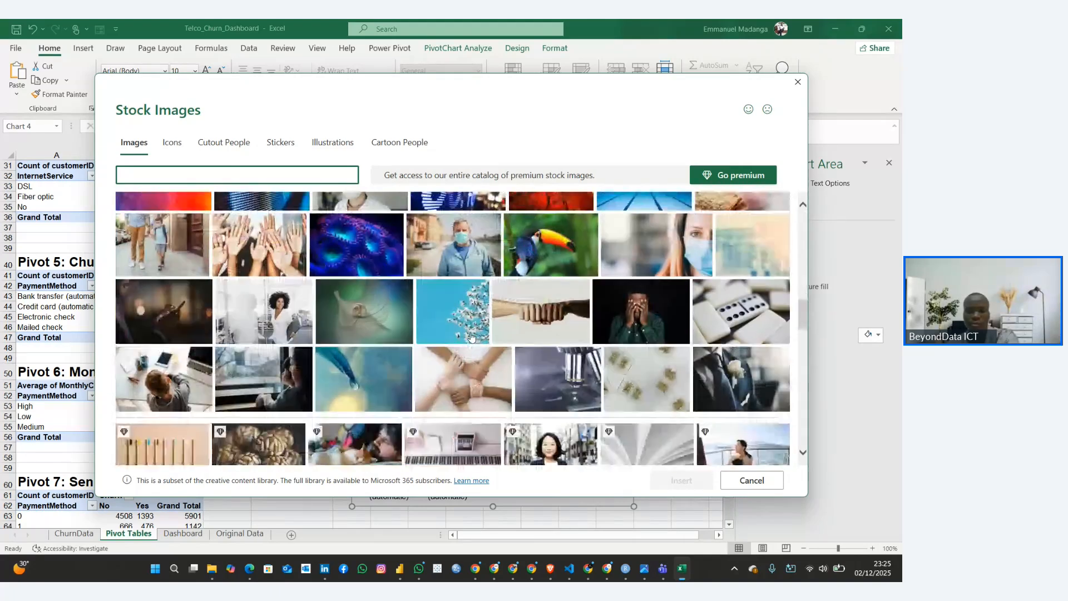
{"action": "scroll", "coordinate": [471, 336], "scroll_direction": "down", "scroll_amount": 10}
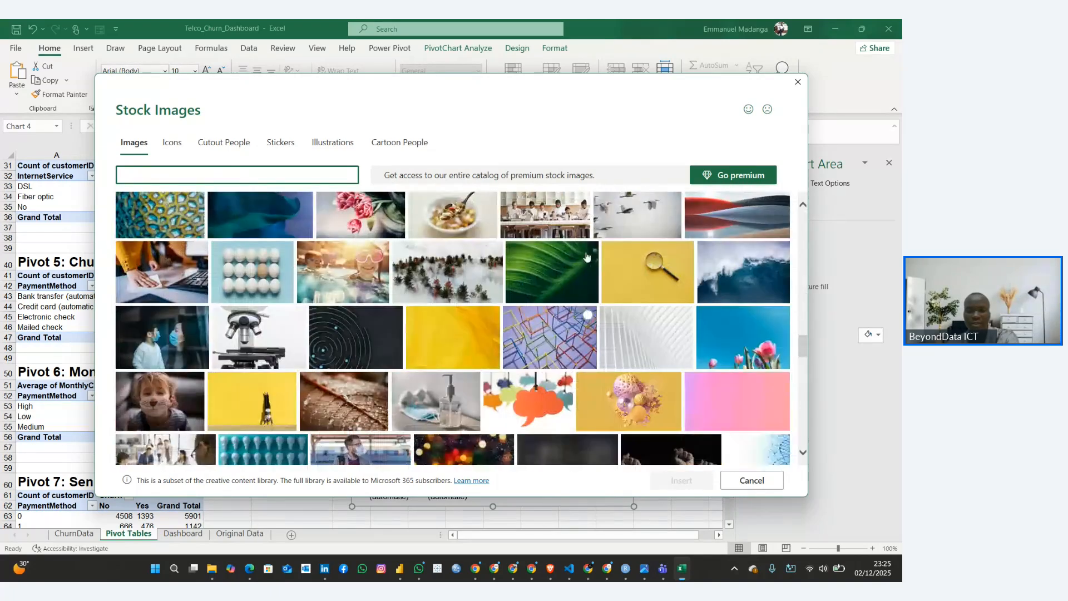
{"action": "left_click", "coordinate": [587, 257]}
{"action": "left_click", "coordinate": [680, 480]}
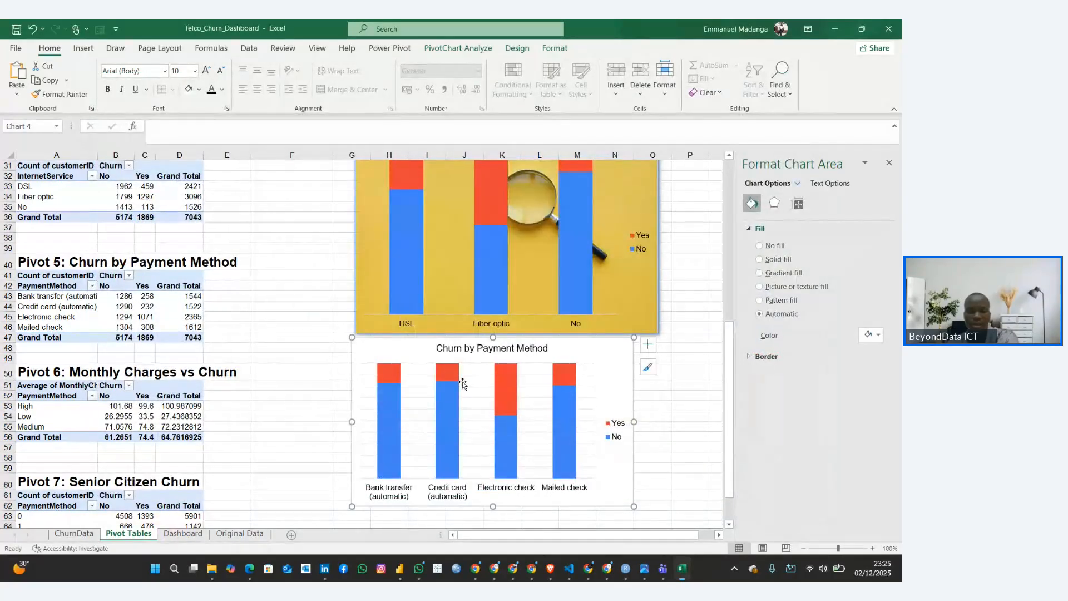
{"action": "key", "text": "F4"}
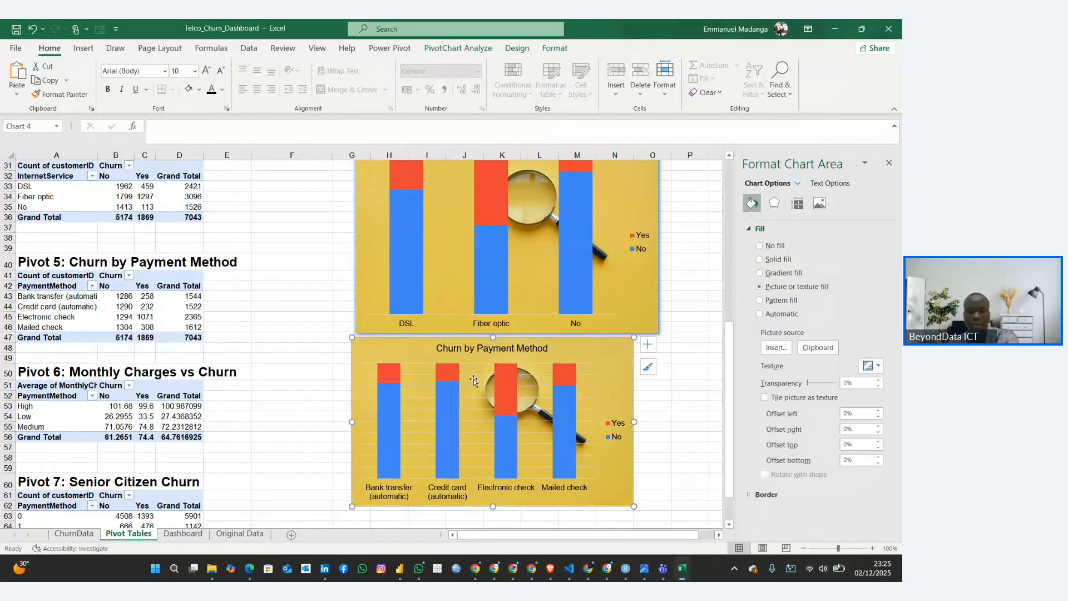
Remove the payment method chart's gridlines and paste a copy of the chart onto the Dashboard sheet
{"action": "left_click", "coordinate": [474, 380]}
{"action": "left_click", "coordinate": [472, 376]}
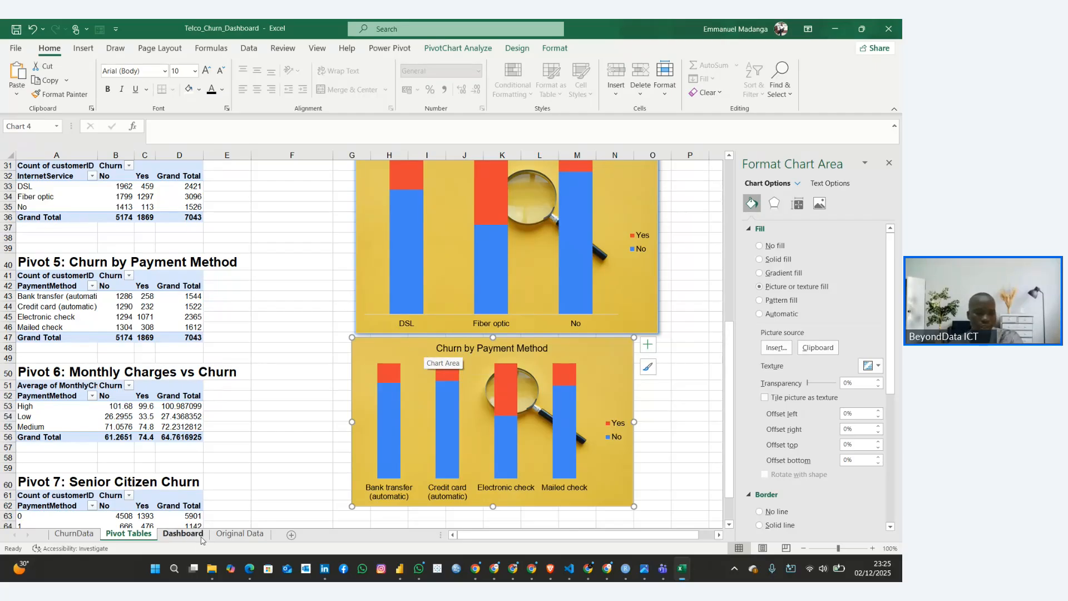
{"action": "left_click", "coordinate": [183, 534]}
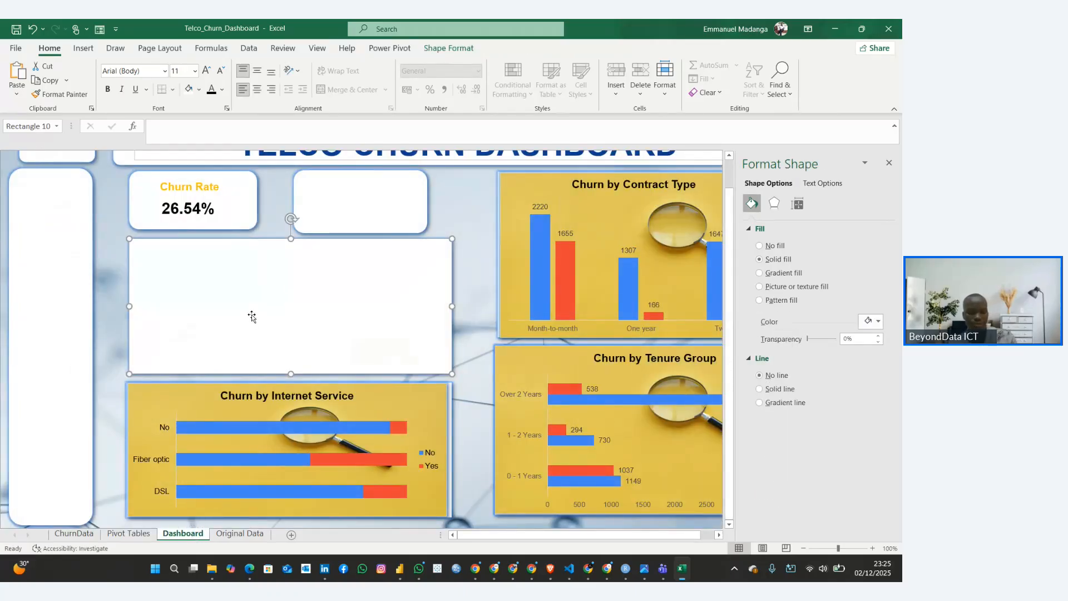
{"action": "key", "text": "ctrl+v"}
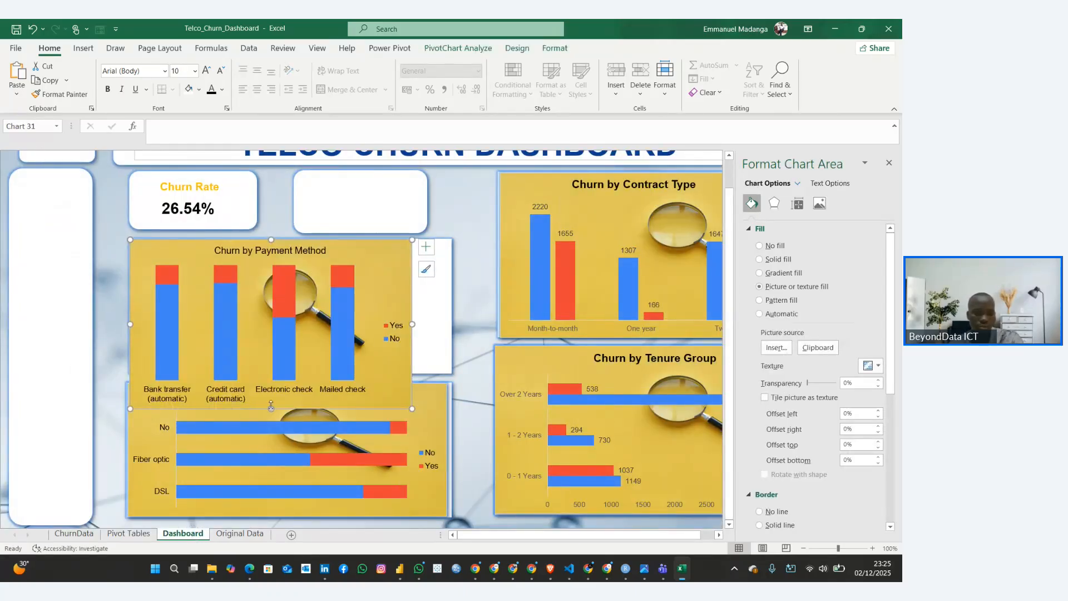
Resize and nudge the pasted payment method chart to fill the blank panel above the Churn by Internet Service chart
{"action": "left_click_drag", "start_coordinate": [271, 408], "coordinate": [280, 370]}
{"action": "left_click", "coordinate": [296, 353]}
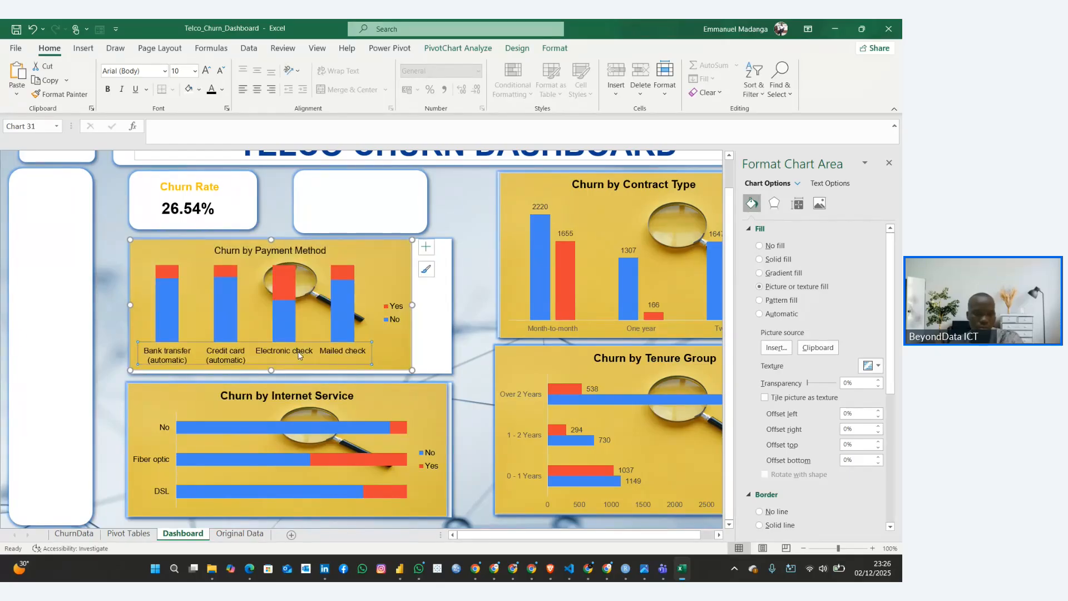
{"action": "left_click", "coordinate": [402, 366]}
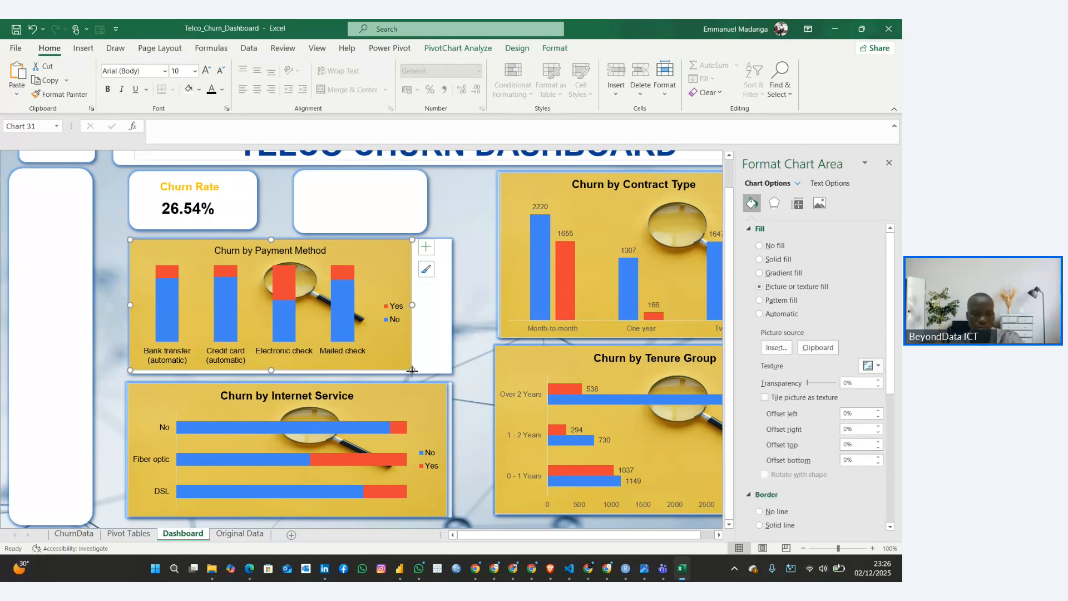
{"action": "left_click_drag", "start_coordinate": [412, 370], "coordinate": [449, 372]}
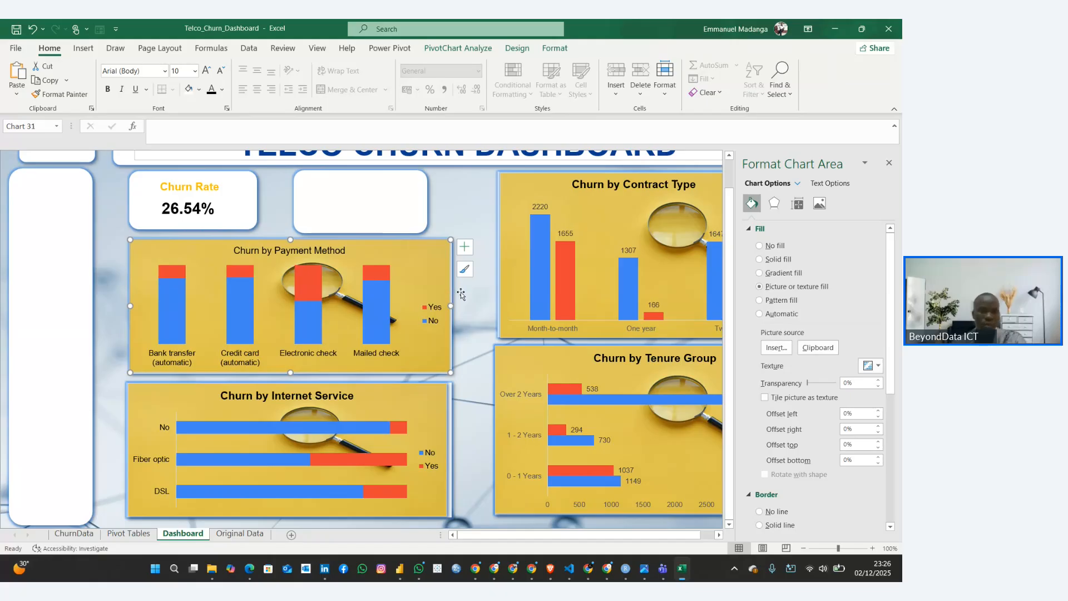
{"action": "left_click", "coordinate": [464, 193]}
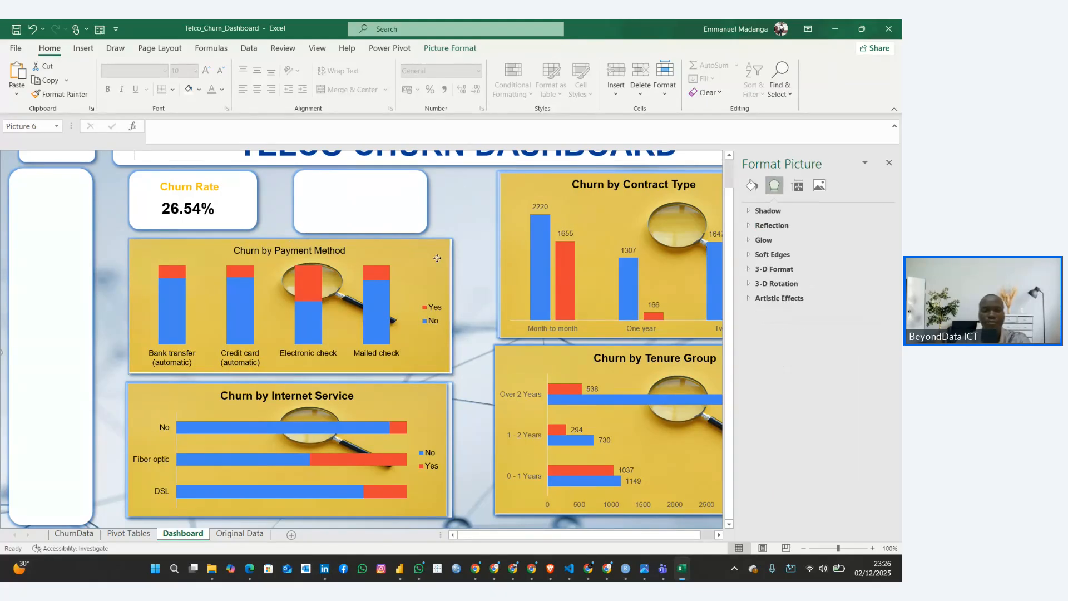
{"action": "left_click_drag", "start_coordinate": [437, 258], "coordinate": [438, 260]}
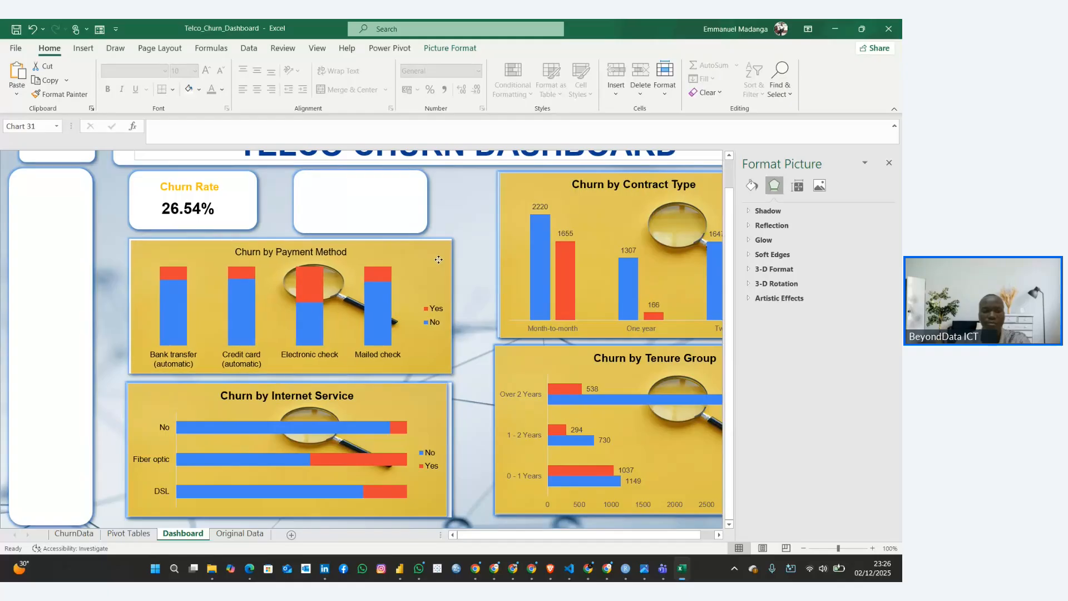
{"action": "left_click", "coordinate": [465, 193]}
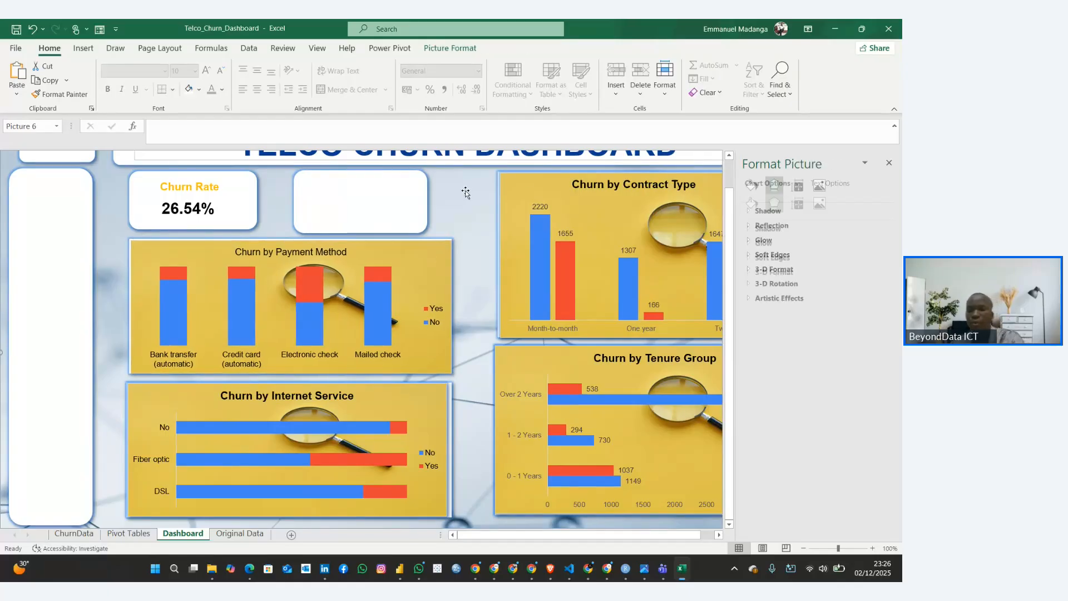